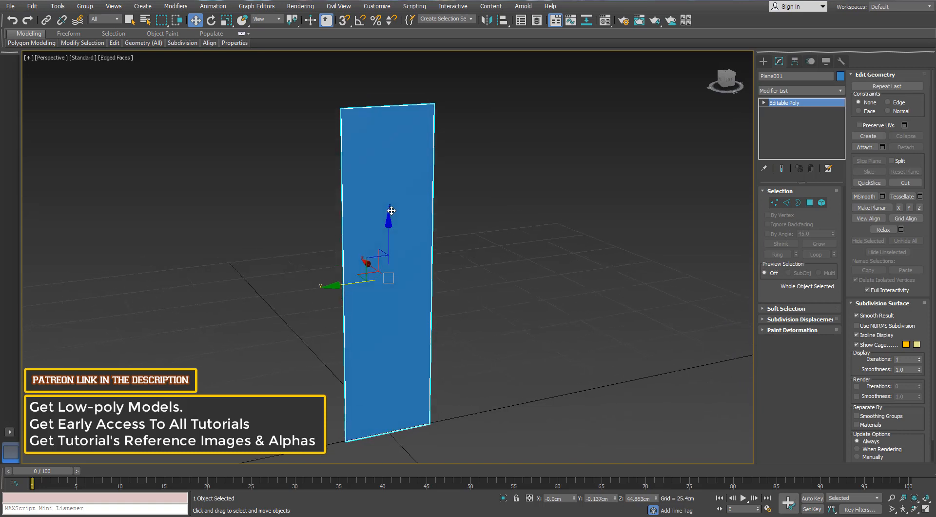
- Connect the plane's top and bottom edges with a single vertical edge down the middle, with no pinch or slide
click(786, 202)
click(413, 106)
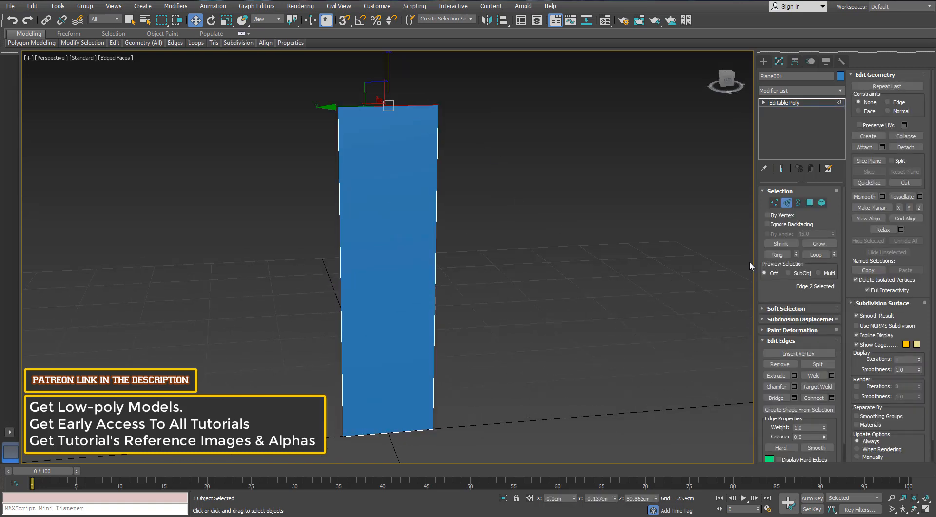
click(777, 254)
click(832, 397)
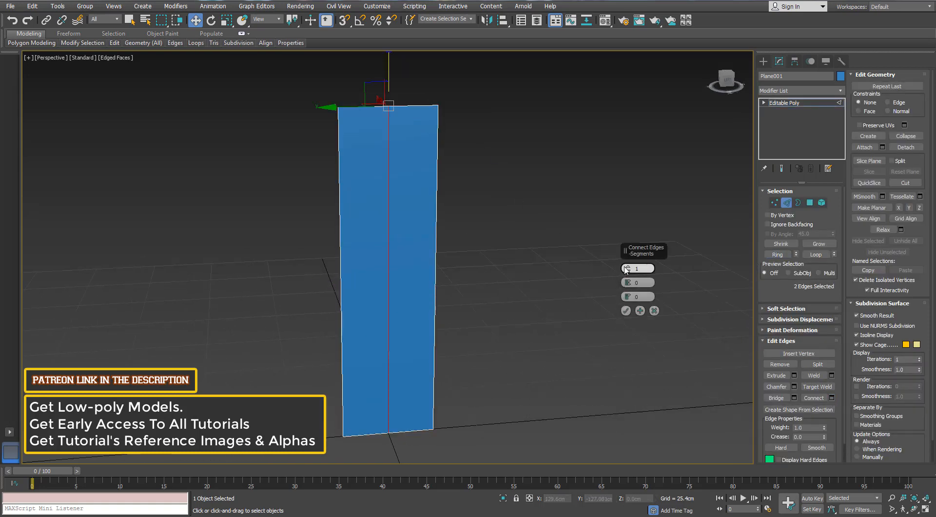
click(626, 310)
- Scale the centre edge up vertically so the plane's upper and lower borders form shallow points
middle_drag(439, 309, 434, 299)
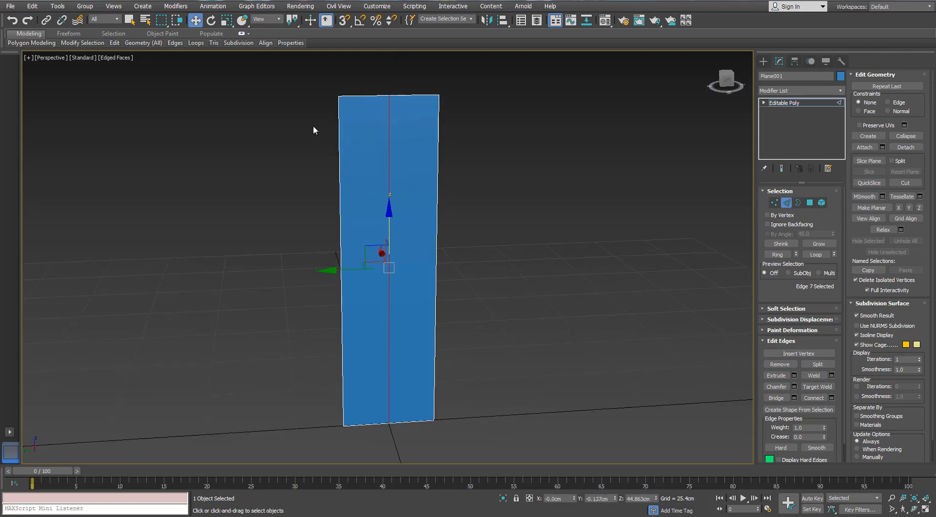
key(r)
scroll(387, 209, up, 3)
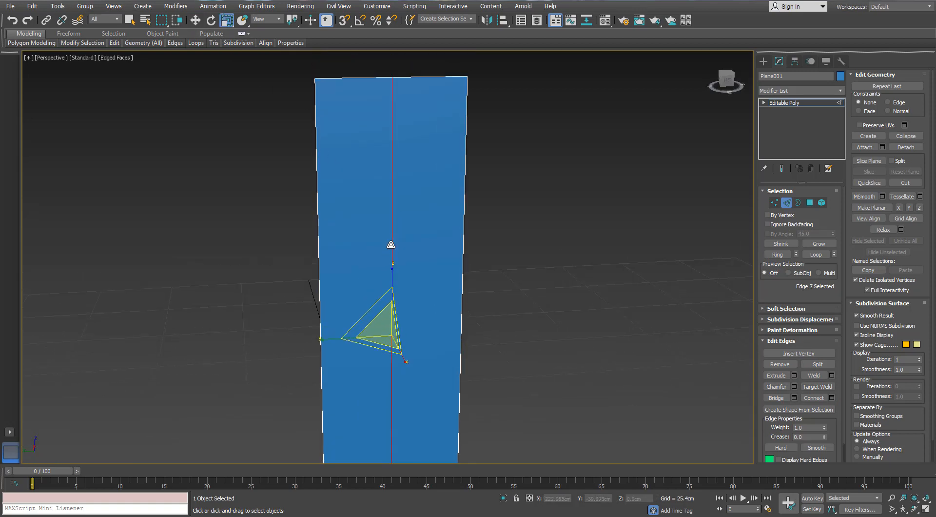
scroll(391, 245, down, 3)
alt+middle_drag(392, 248, 385, 243)
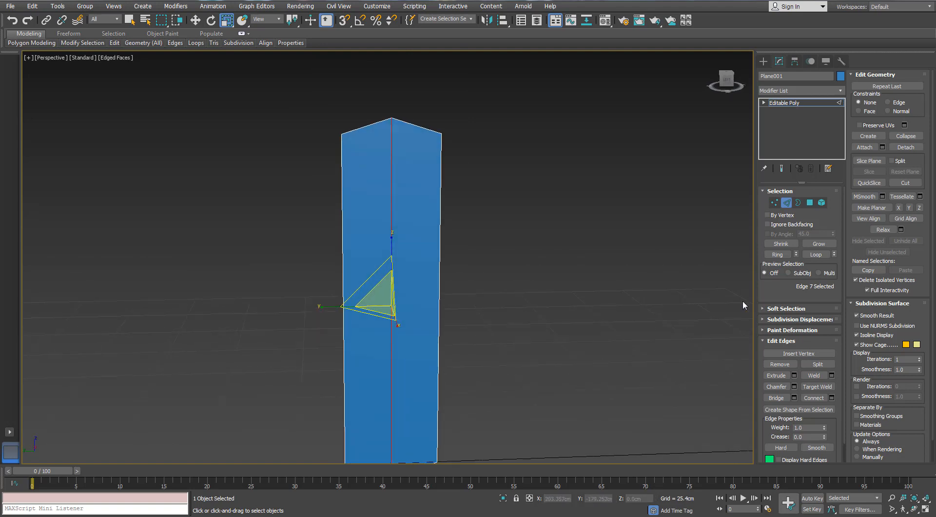
- Try a chamfer of the centre edge with an amount of 9.396 cm and 3 segments, and undo it
click(795, 386)
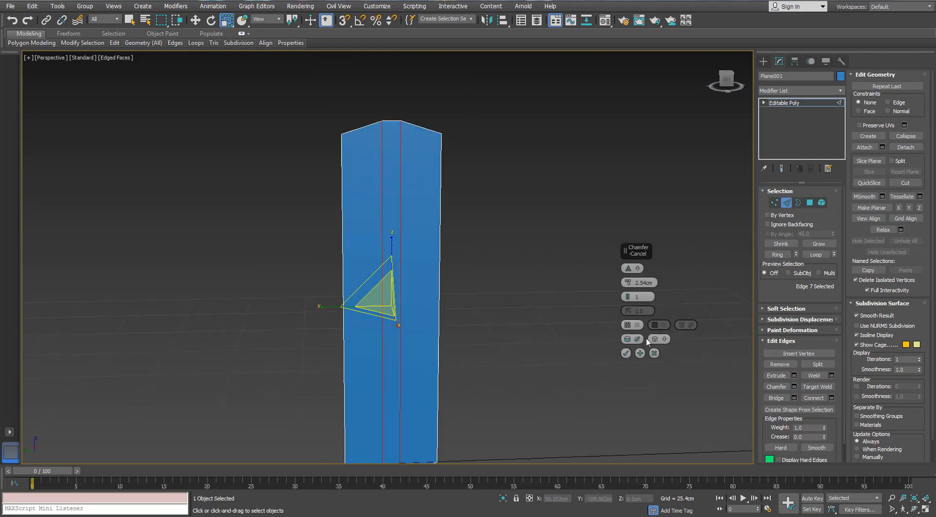
drag(628, 283, 627, 276)
click(627, 295)
click(627, 295)
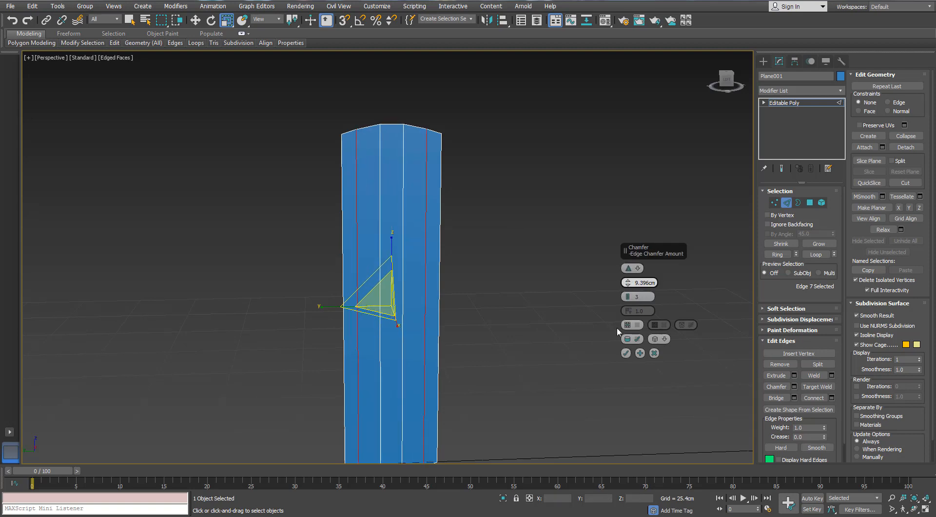
click(626, 353)
middle_drag(460, 272, 418, 202)
middle_drag(399, 172, 475, 225)
key(ctrl+z)
- Chamfer the centre edge with an amount of 11.367 cm and 3 segments
click(794, 386)
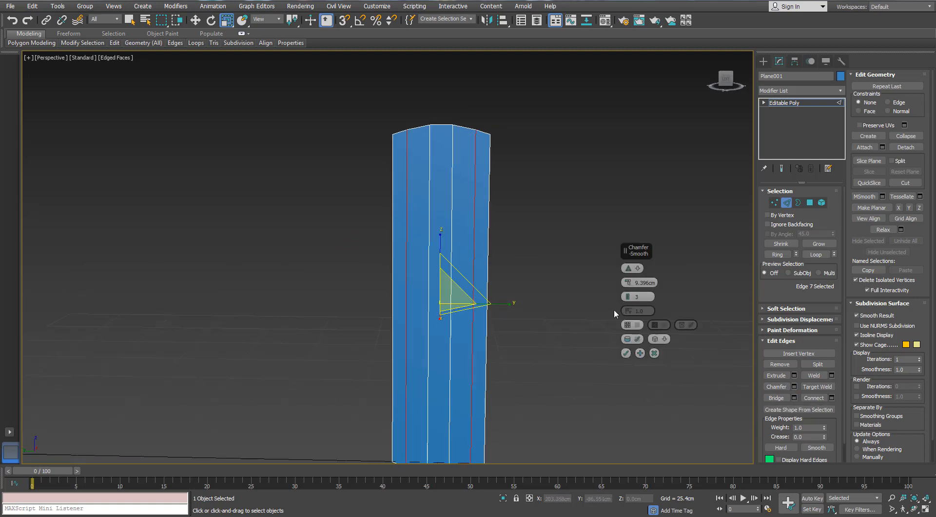
drag(628, 282, 627, 276)
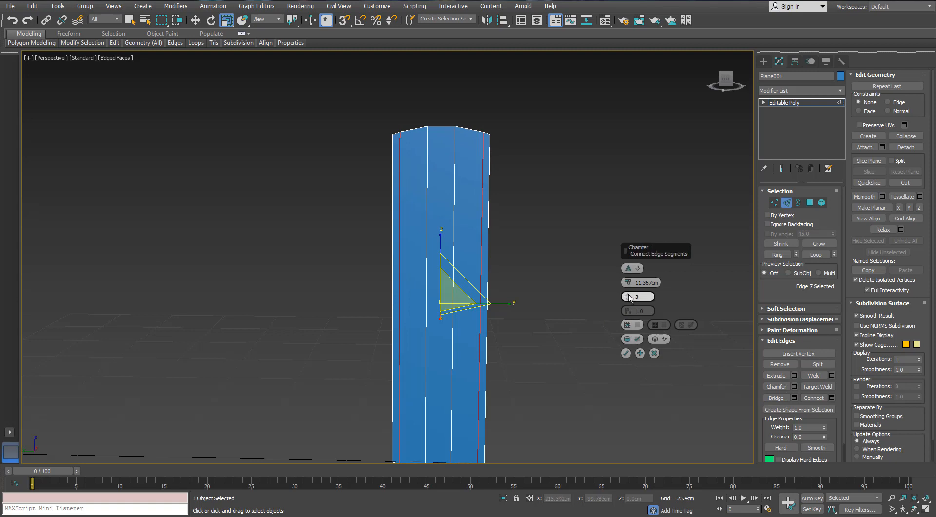
click(628, 294)
drag(628, 296, 628, 317)
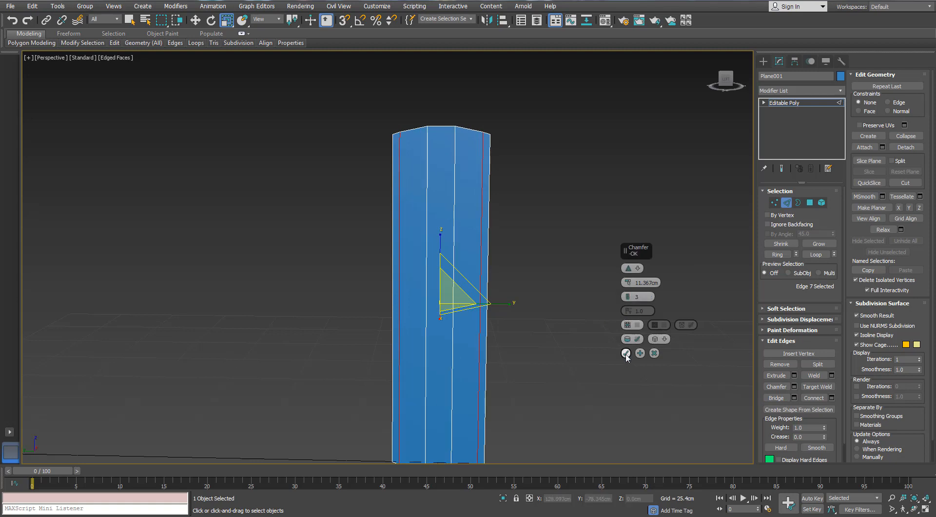
click(626, 353)
- Connect the ring of all vertical edges with one horizontal edge row across the middle of the plane
middle_drag(522, 341, 519, 241)
click(476, 170)
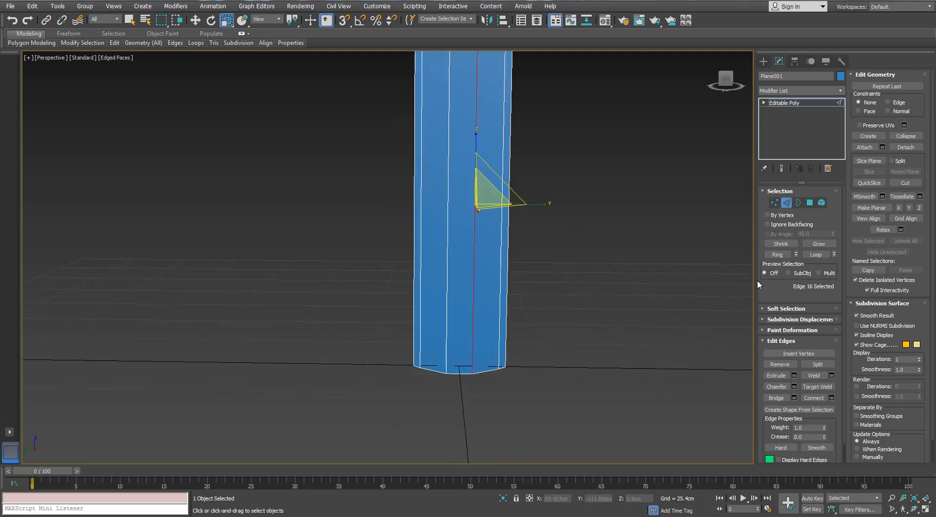
click(783, 254)
middle_drag(549, 188, 542, 243)
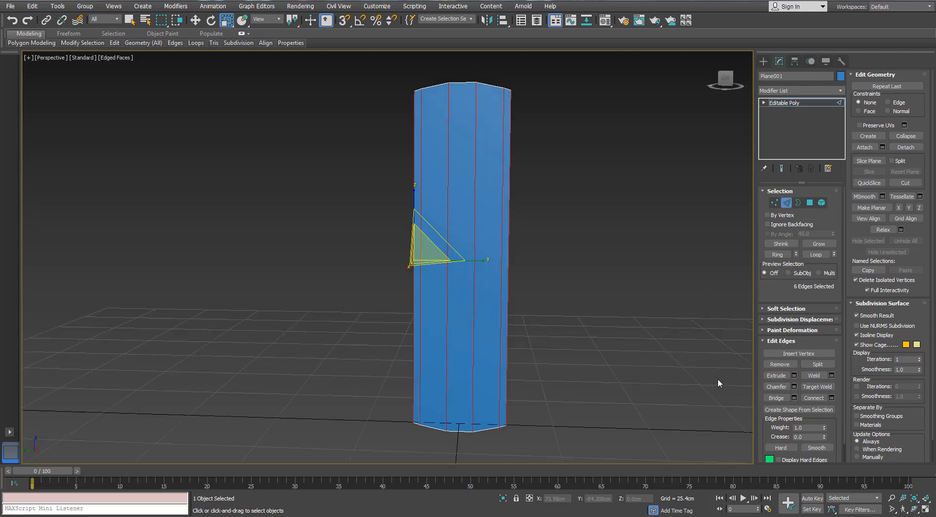
click(831, 398)
click(622, 312)
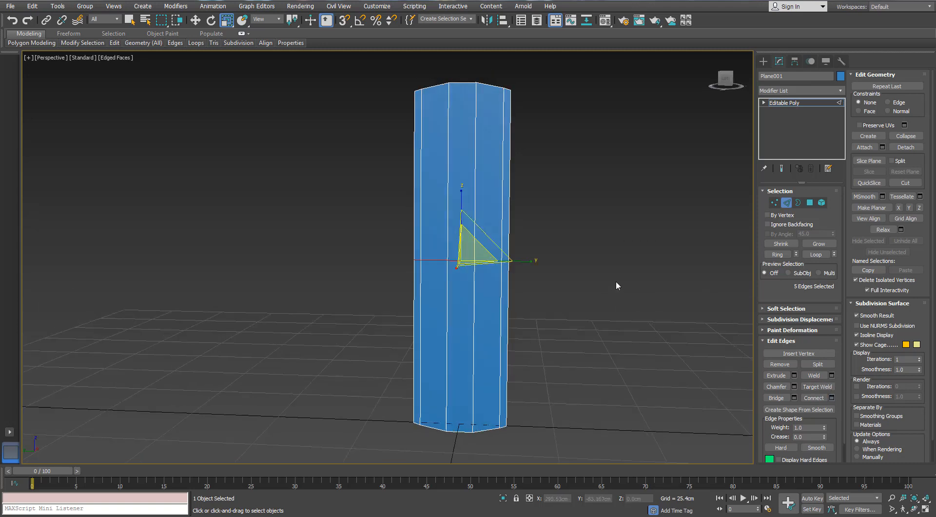
- Delete the five polygons of the plane's lower half
key(4)
drag(597, 317, 376, 447)
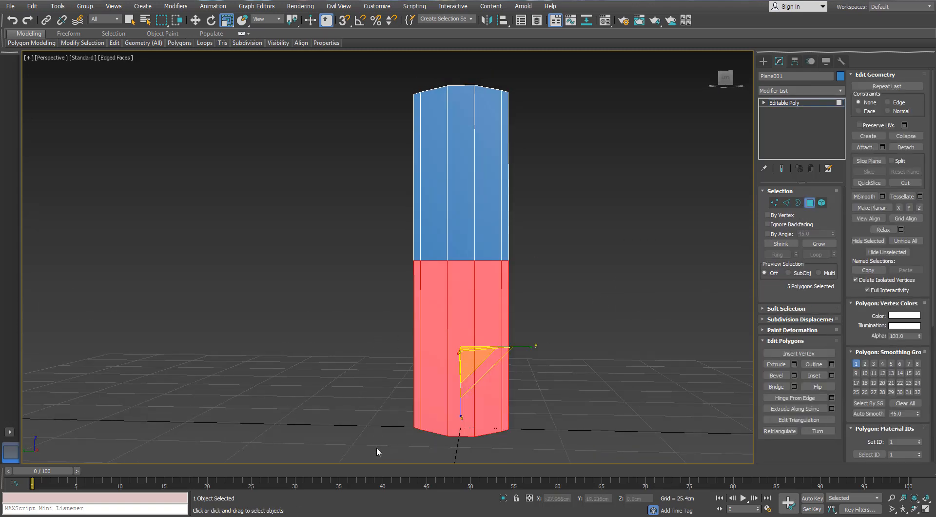
key(Delete)
- Connect the vertical edges of the remaining half with one horizontal segment, using a slide of -34
middle_drag(480, 195, 500, 225)
scroll(501, 227, up, 3)
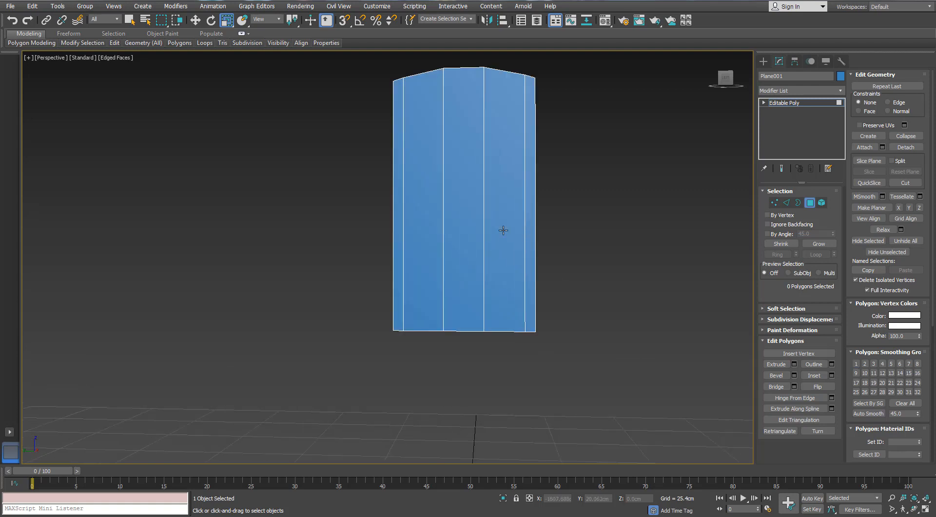
click(786, 202)
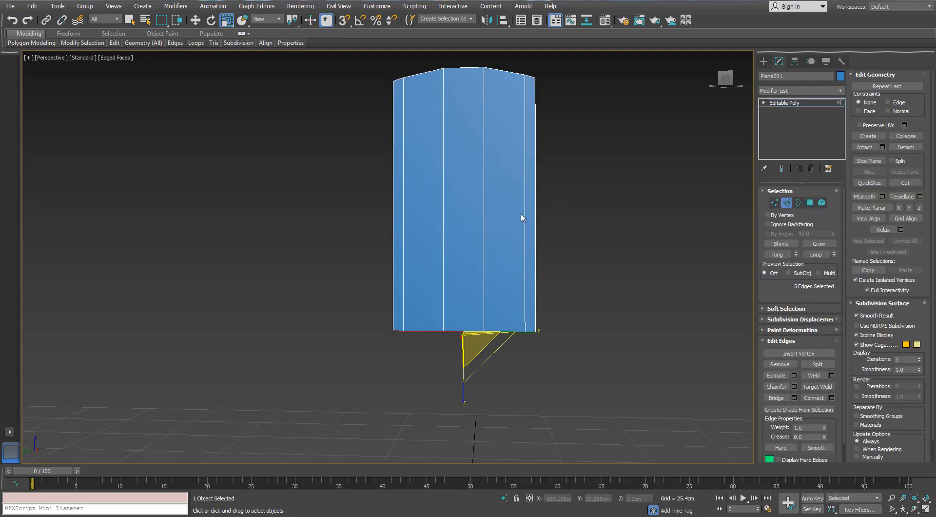
drag(357, 278, 356, 278)
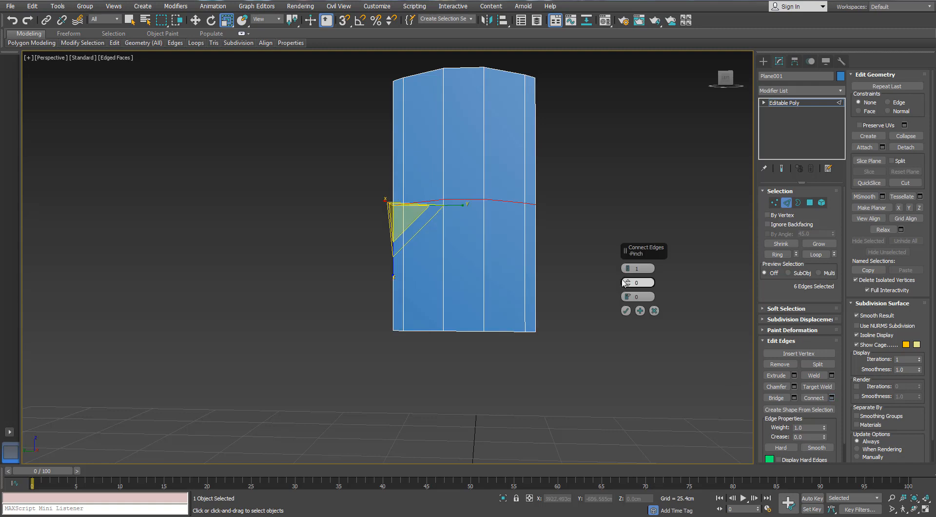
drag(628, 296, 620, 361)
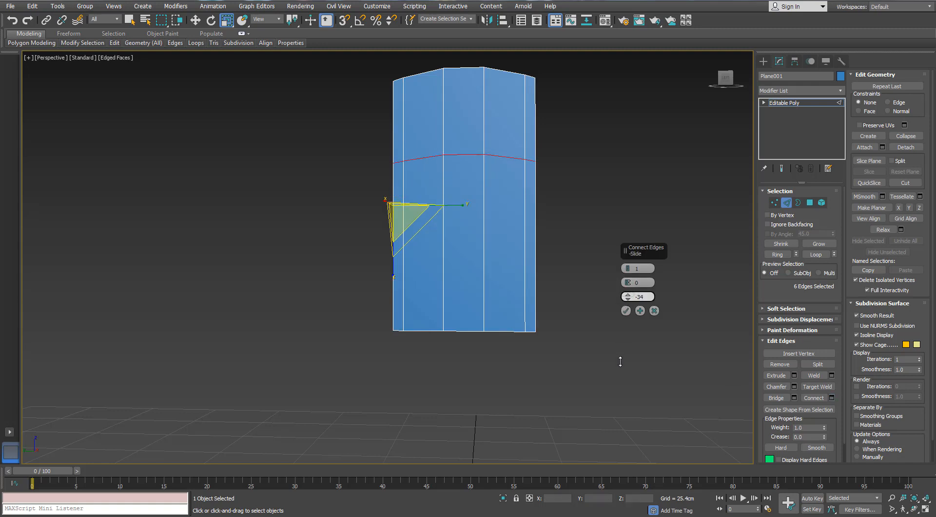
click(626, 311)
- Select the three wide middle polygons below the new horizontal edge row
drag(619, 226, 589, 250)
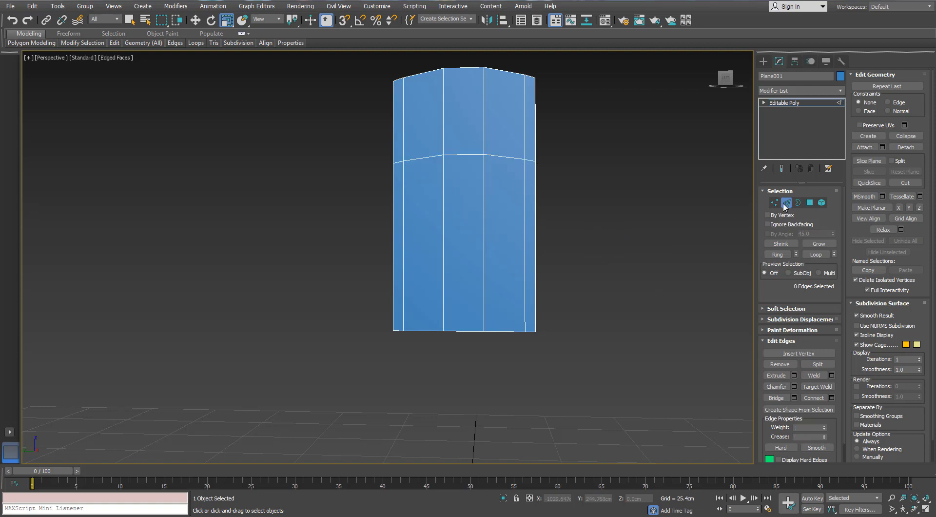
click(809, 202)
click(520, 215)
ctrl+click(463, 220)
ctrl+click(434, 220)
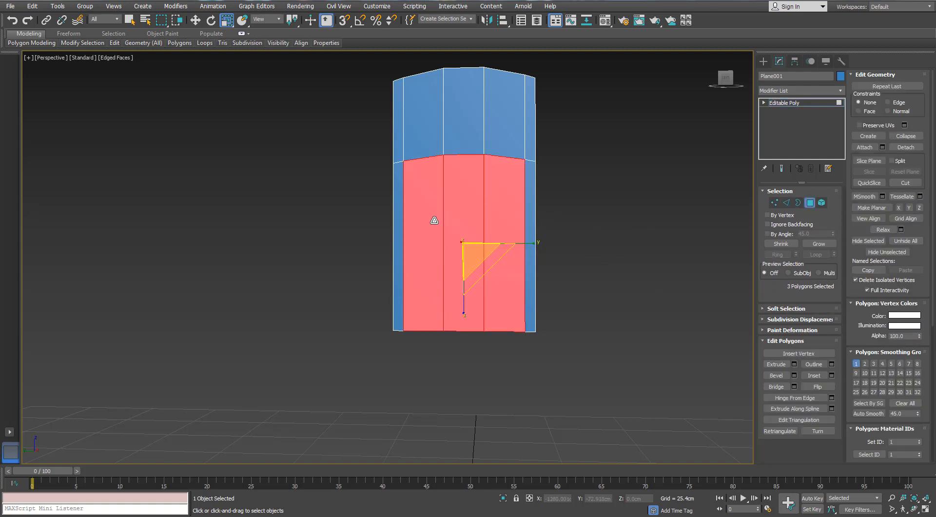
scroll(438, 220, up, 3)
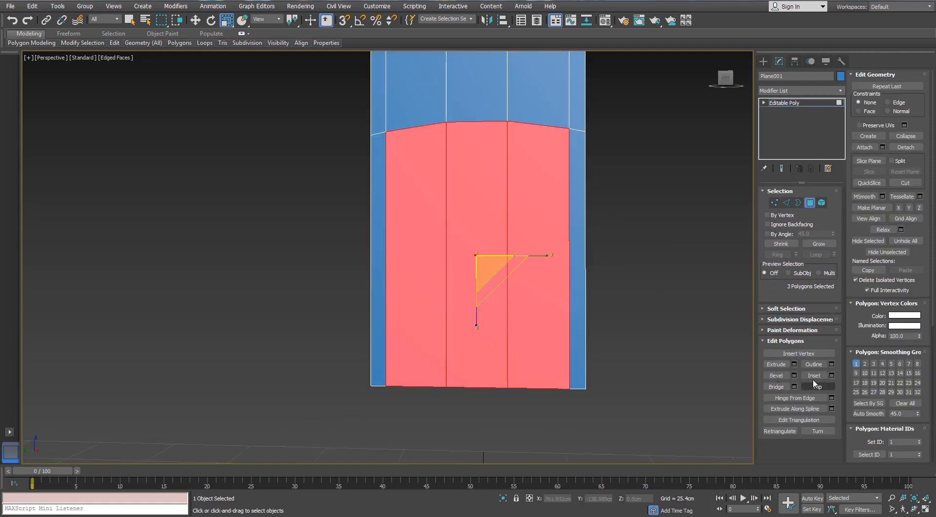
- Try to inset the three selected polygons individually by 1.186 cm
click(832, 374)
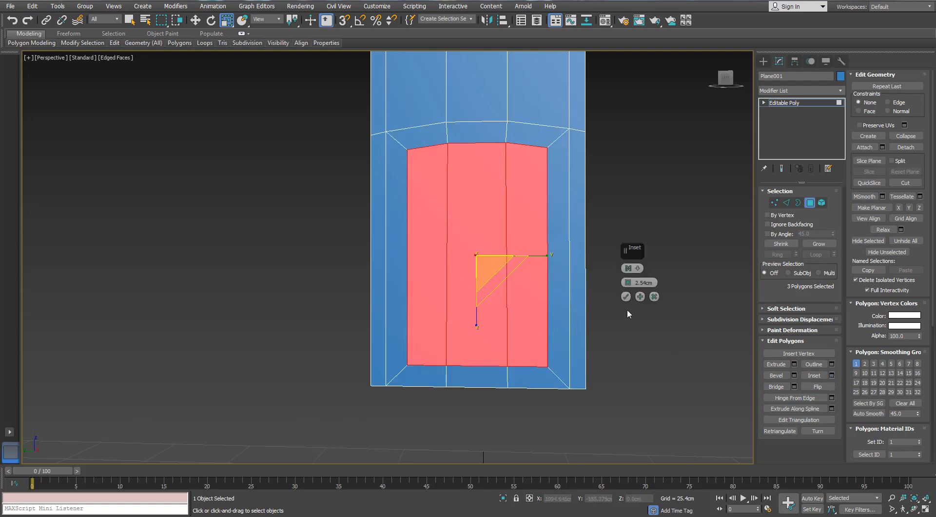
click(633, 268)
click(655, 284)
middle_drag(620, 272, 602, 291)
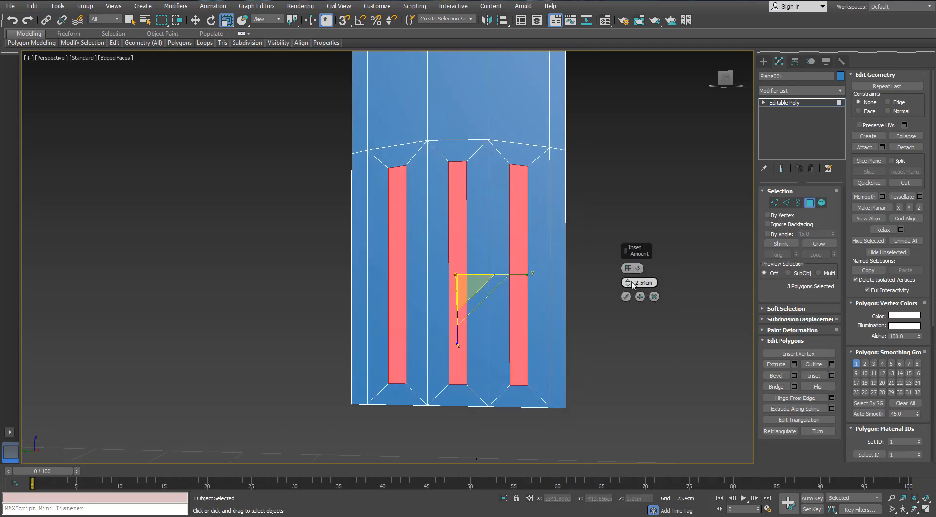
drag(628, 280, 628, 282)
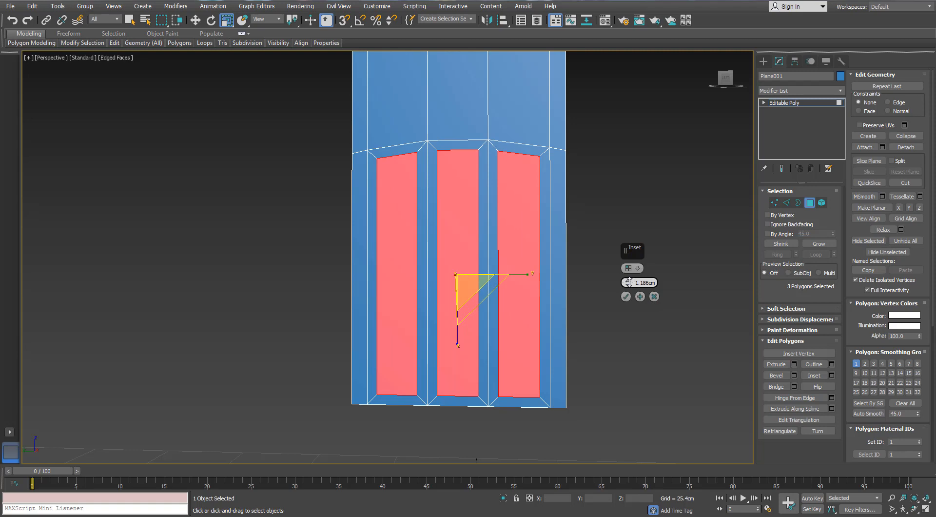
middle_drag(514, 254, 472, 271)
scroll(472, 270, down, 5)
scroll(472, 271, up, 3)
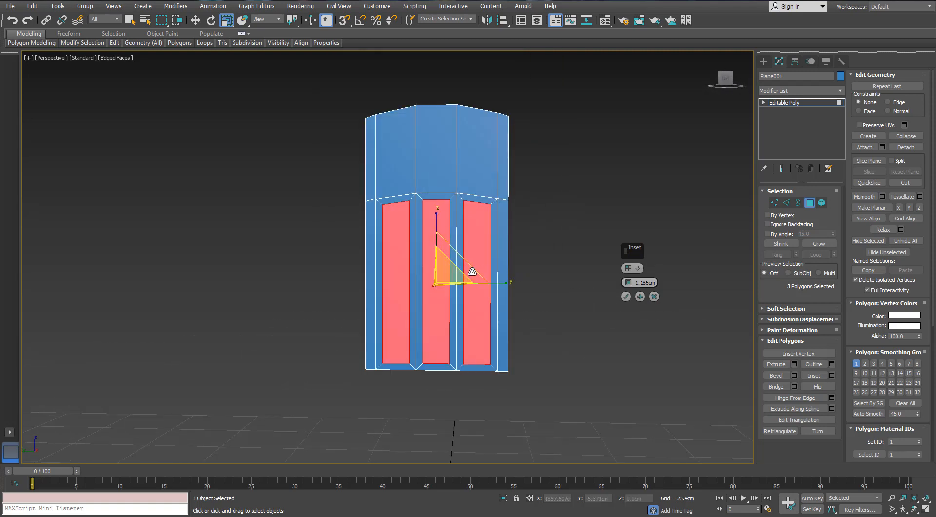
click(653, 296)
- Flatten the six vertices of the horizontal edge row to a single height with Make Planar
click(774, 205)
drag(582, 180, 344, 224)
click(908, 318)
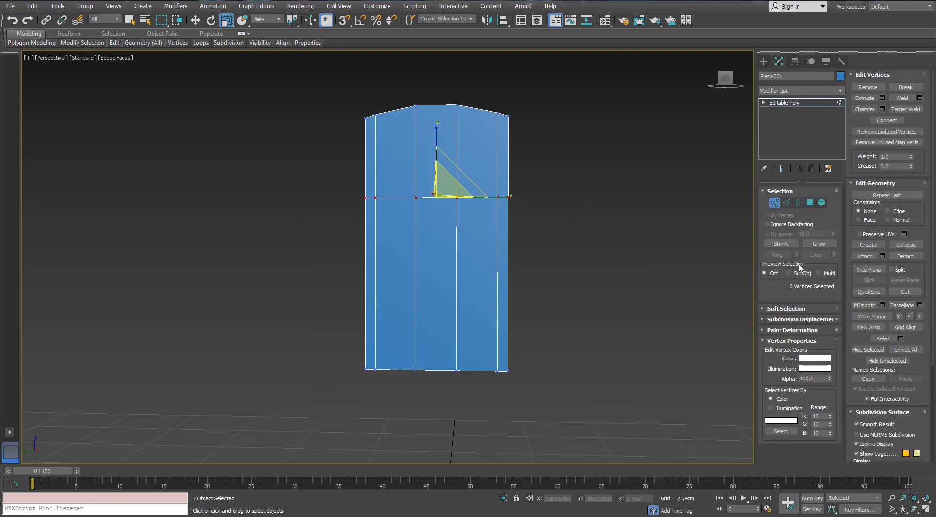
- Inset the three wide lower polygons by polygon, with an amount of 1.361 cm
click(810, 203)
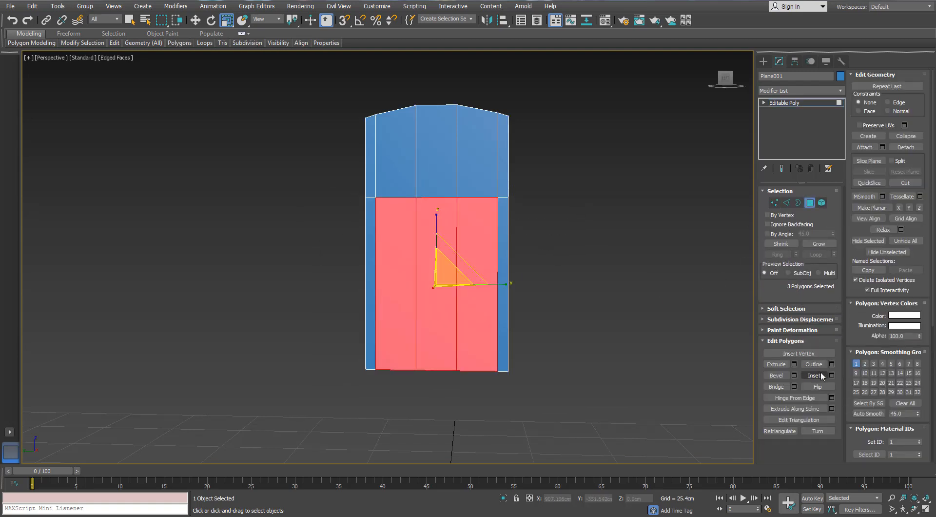
click(831, 374)
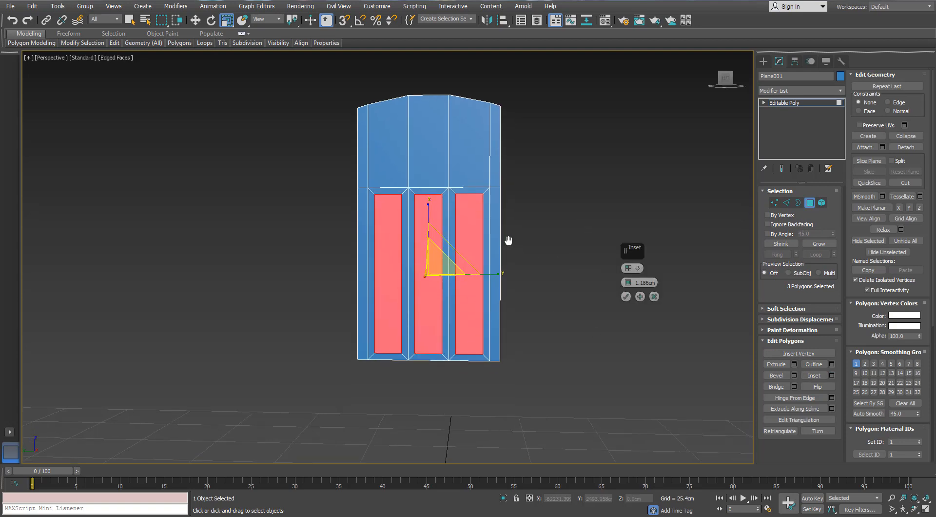
scroll(508, 240, up, 3)
middle_drag(551, 253, 571, 268)
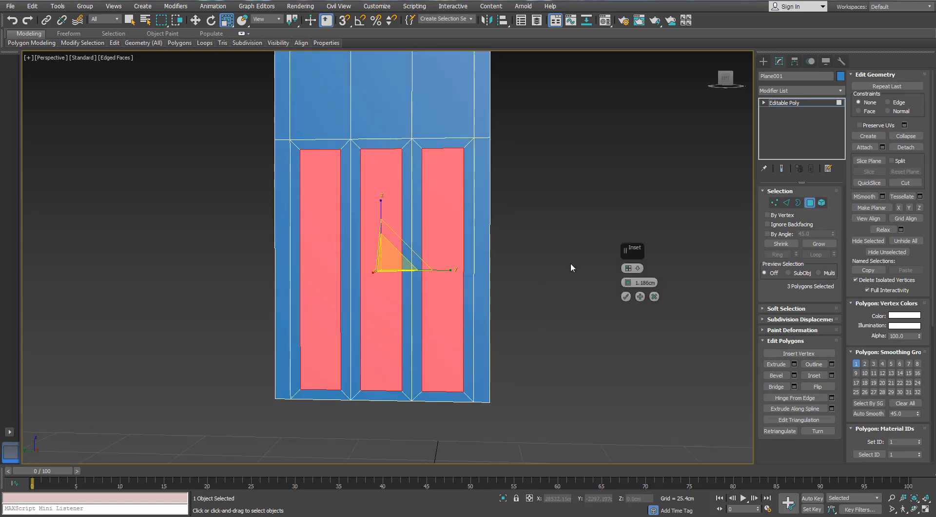
drag(628, 283, 629, 281)
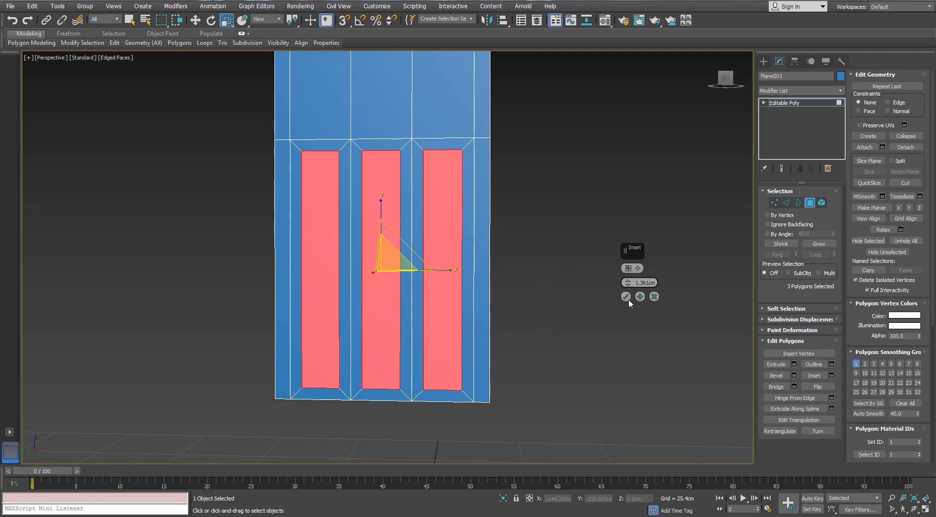
click(626, 296)
click(656, 305)
- Connect the ring edges of the three inset panels with one vertical centre segment each, with no pinch or slide
click(786, 203)
click(456, 159)
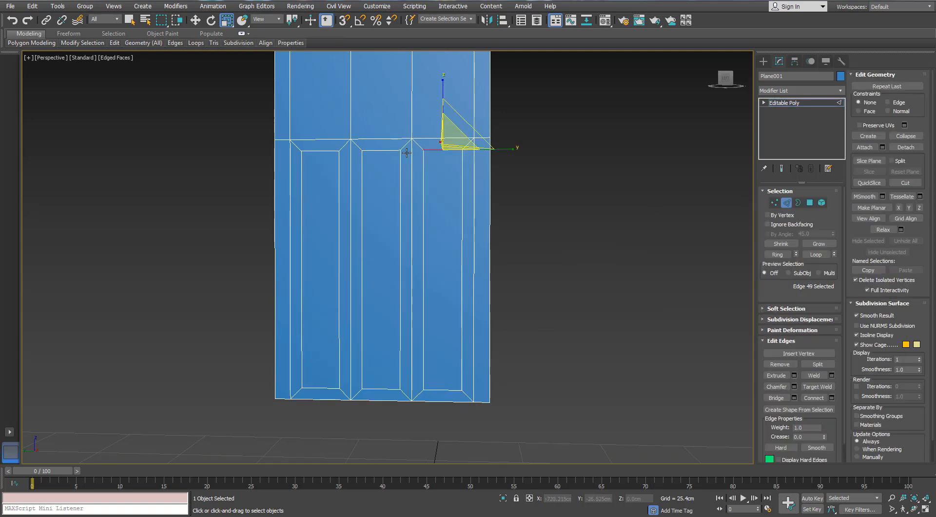
ctrl+click(373, 151)
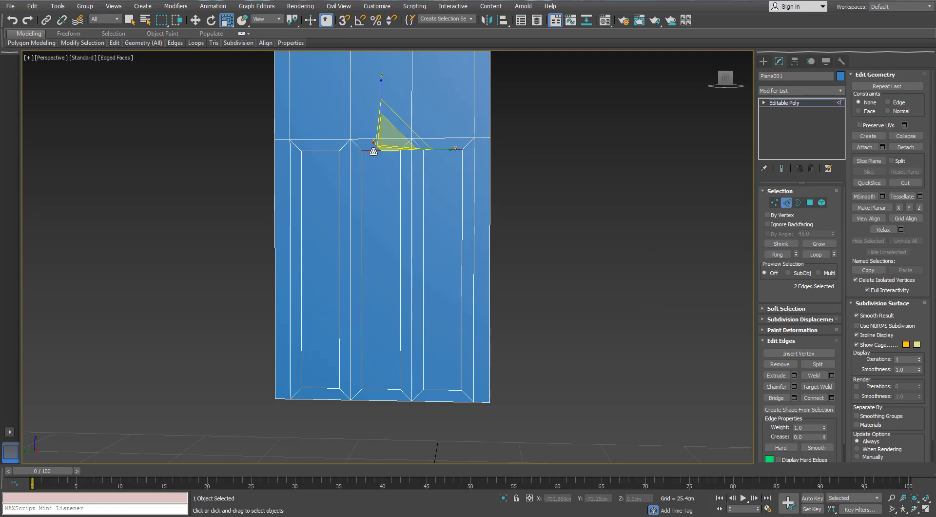
click(776, 254)
alt+middle_drag(489, 239, 476, 285)
scroll(476, 285, up, 3)
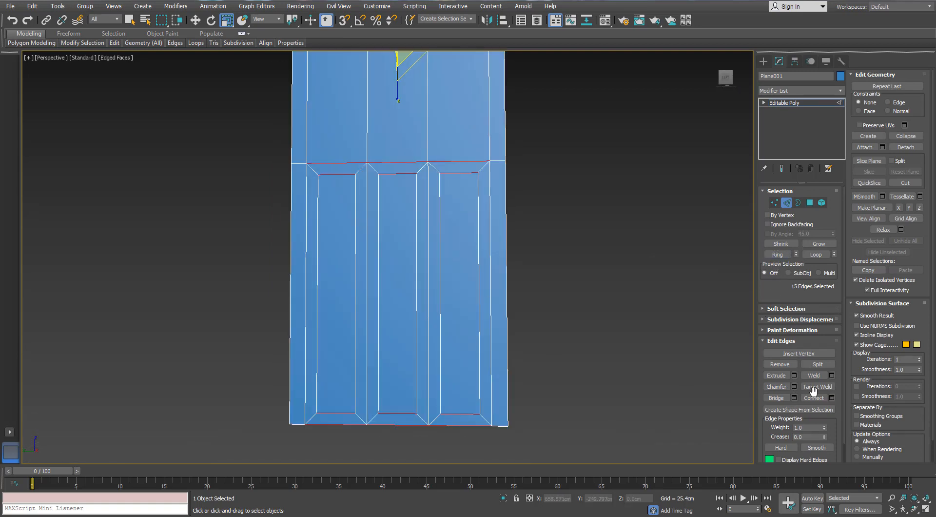
click(831, 397)
right_click(629, 296)
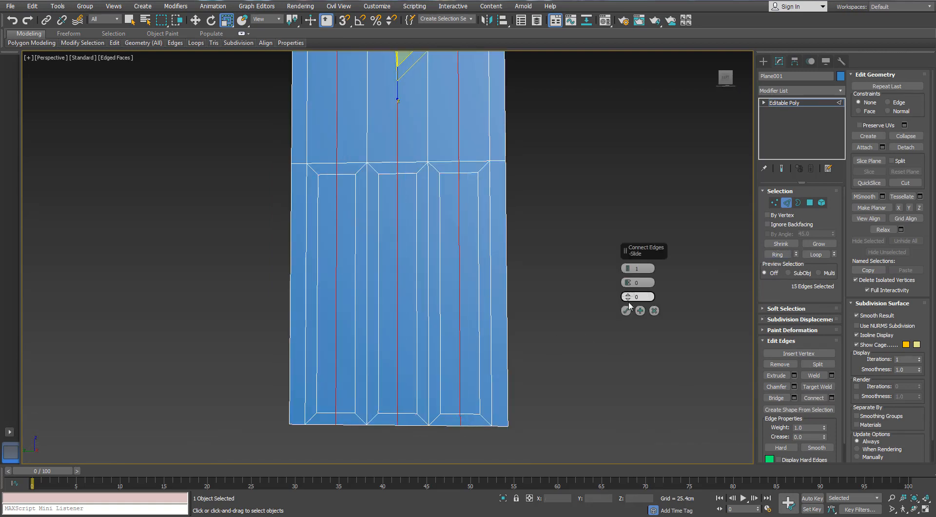
click(626, 311)
double_click(461, 242)
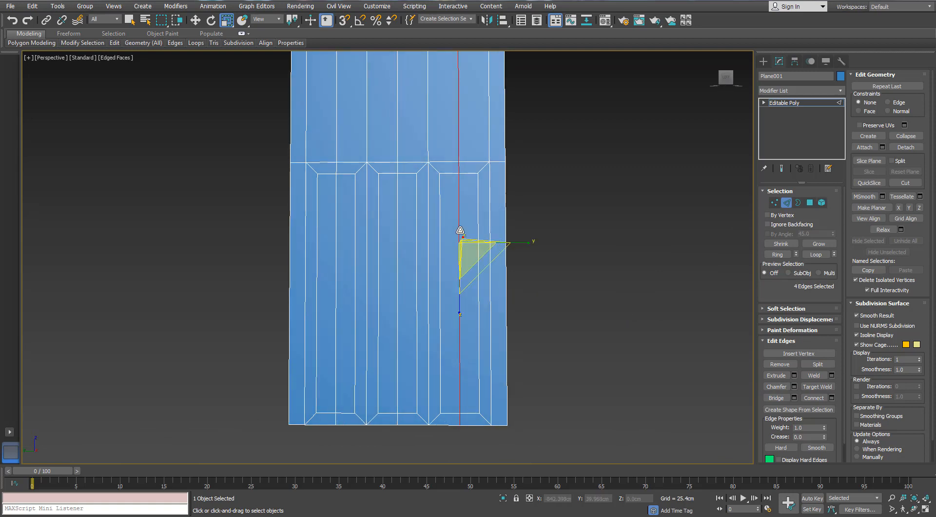
middle_drag(457, 207, 463, 288)
middle_drag(466, 229, 467, 213)
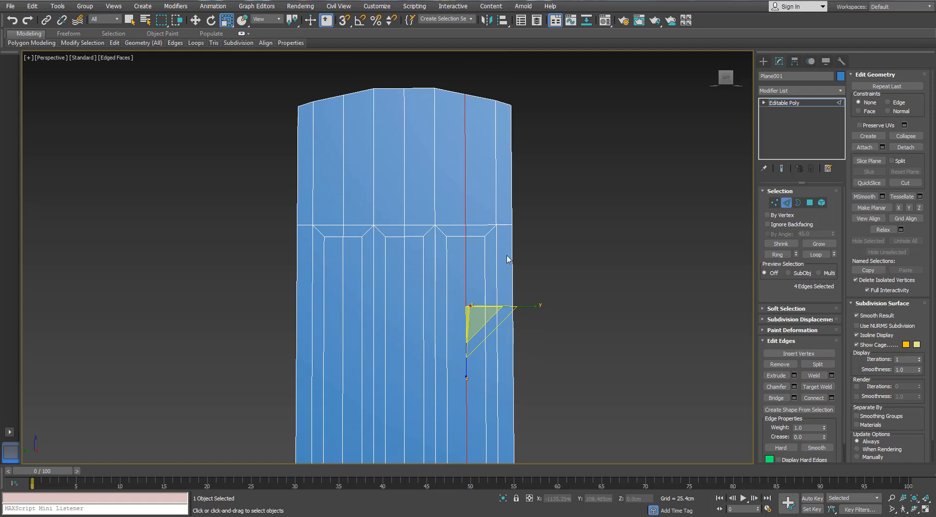
middle_drag(612, 311, 625, 225)
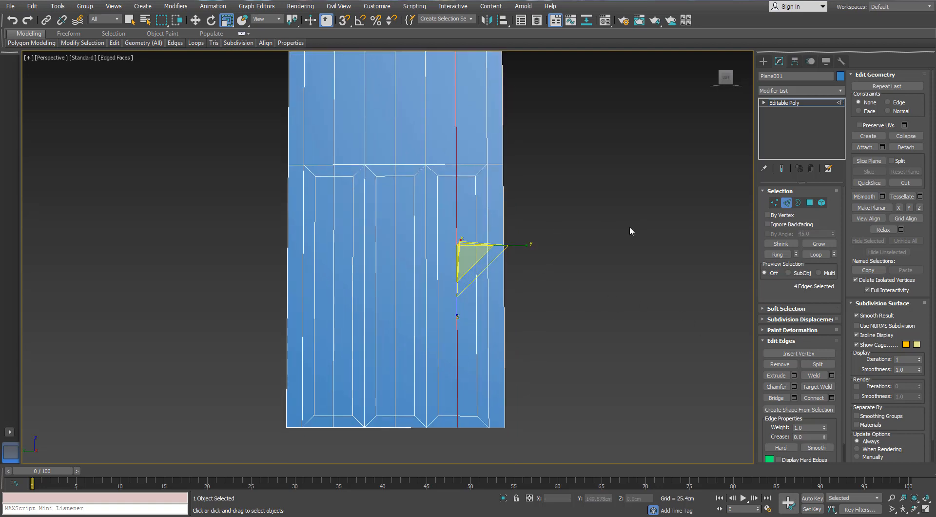
- Raise the nine-vertex horizontal row above the three inset panels to a height of about 77.33 cm
click(774, 202)
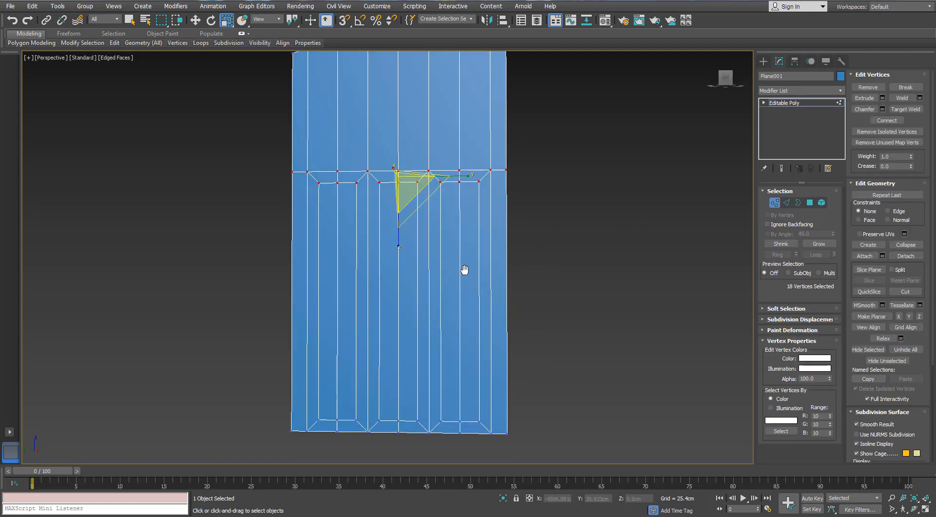
drag(263, 181, 261, 178)
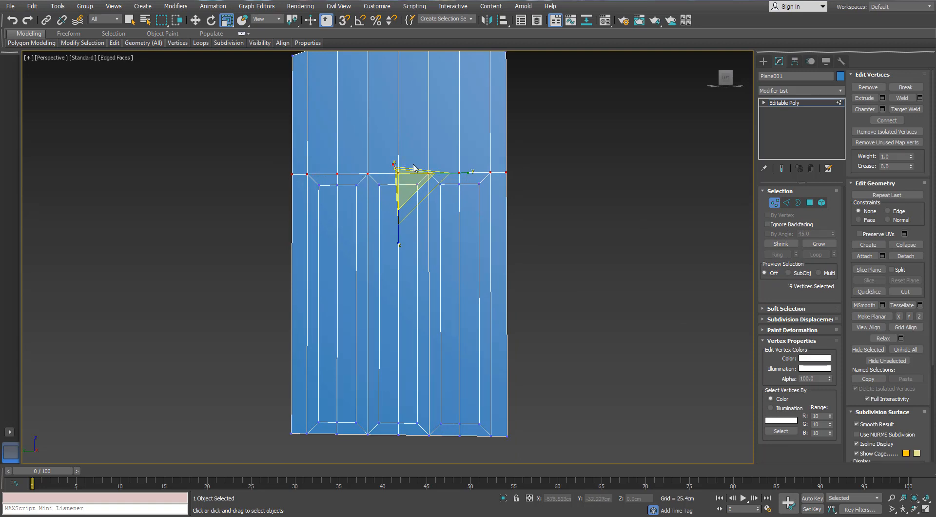
key(w)
drag(396, 138, 395, 126)
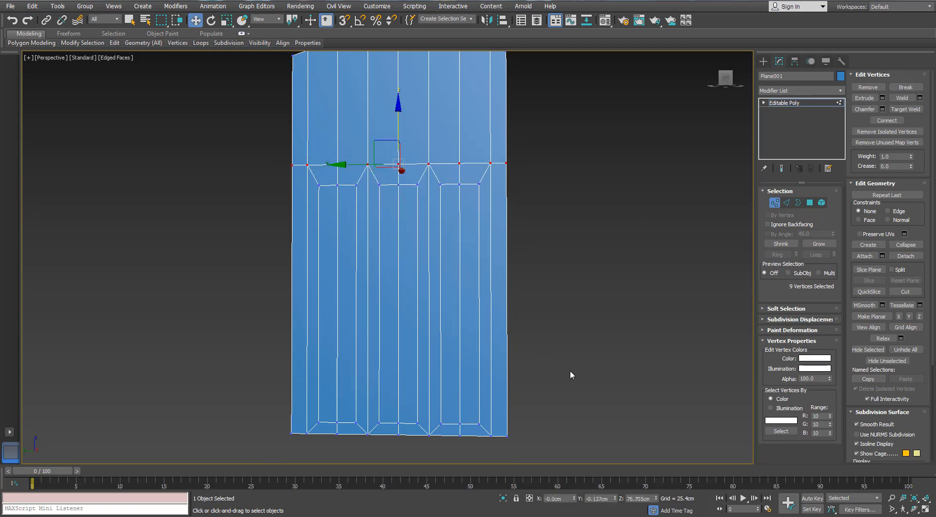
scroll(393, 171, down, 3)
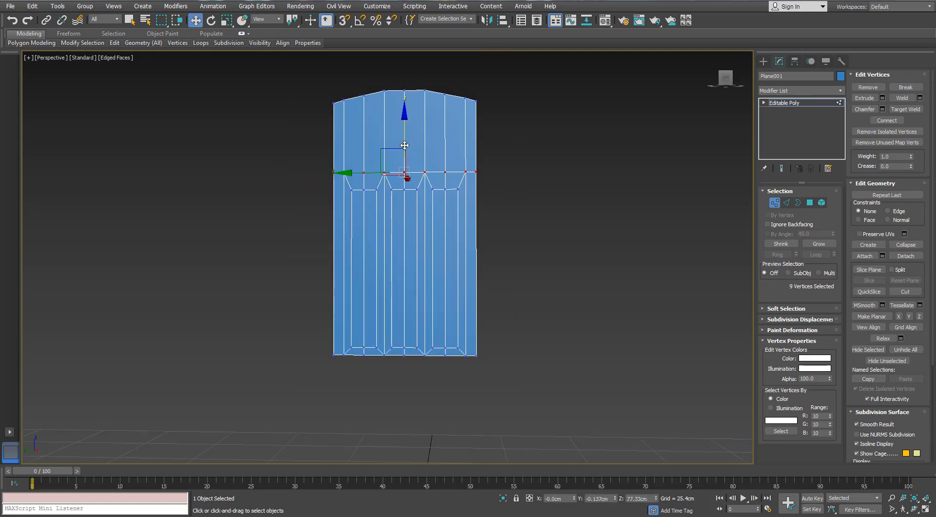
- Move the 18 top and bottom vertices of the three inset panels up by about 0.52 cm
drag(483, 181, 273, 352)
drag(406, 218, 405, 215)
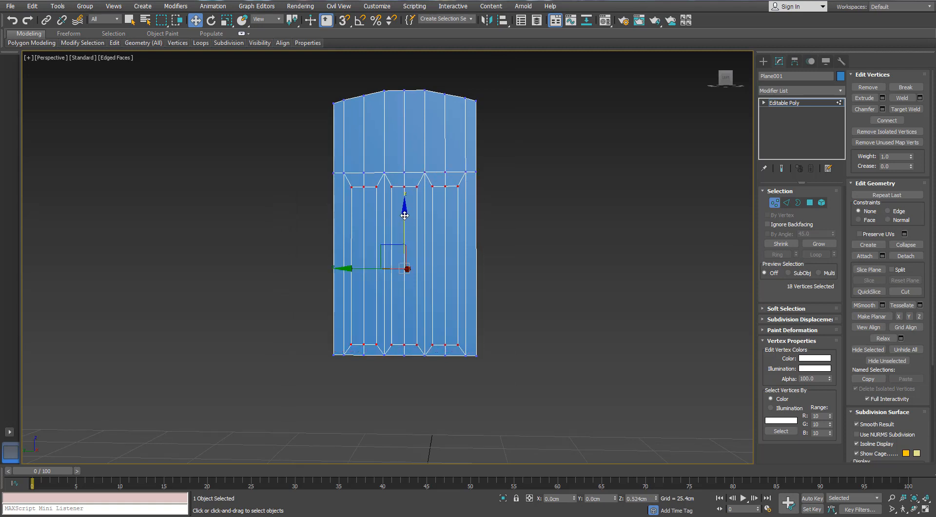
click(575, 210)
- Try to chamfer the three centre edges of the right panel by 1.455 cm with three segments
click(785, 203)
double_click(444, 220)
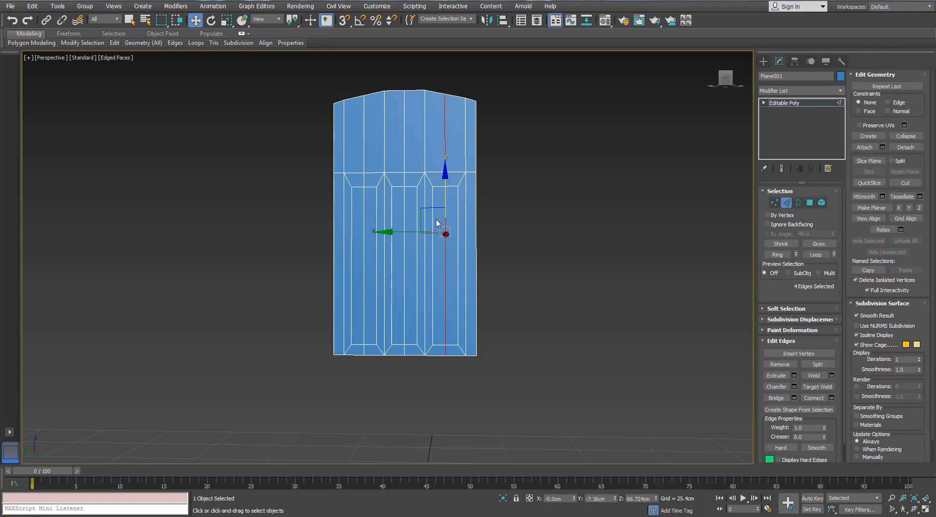
scroll(436, 216, up, 3)
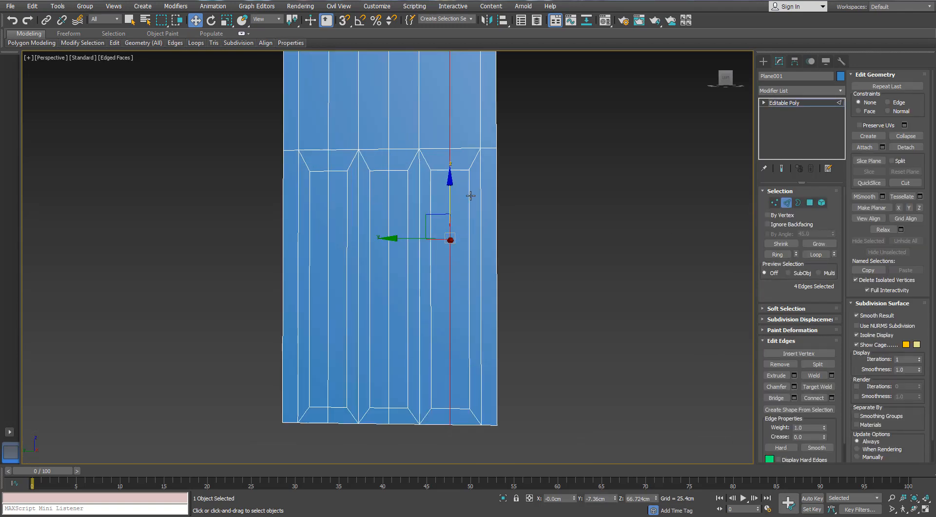
click(457, 162)
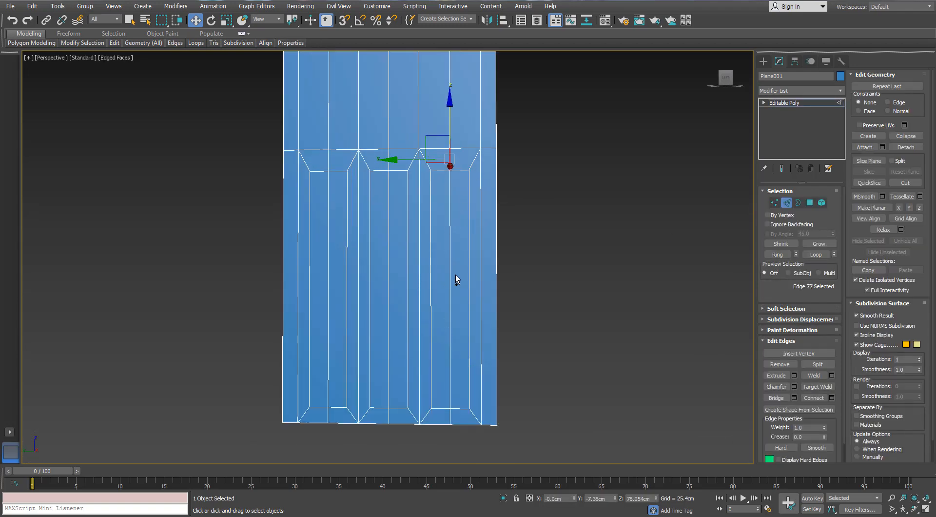
ctrl+click(449, 296)
ctrl+click(446, 420)
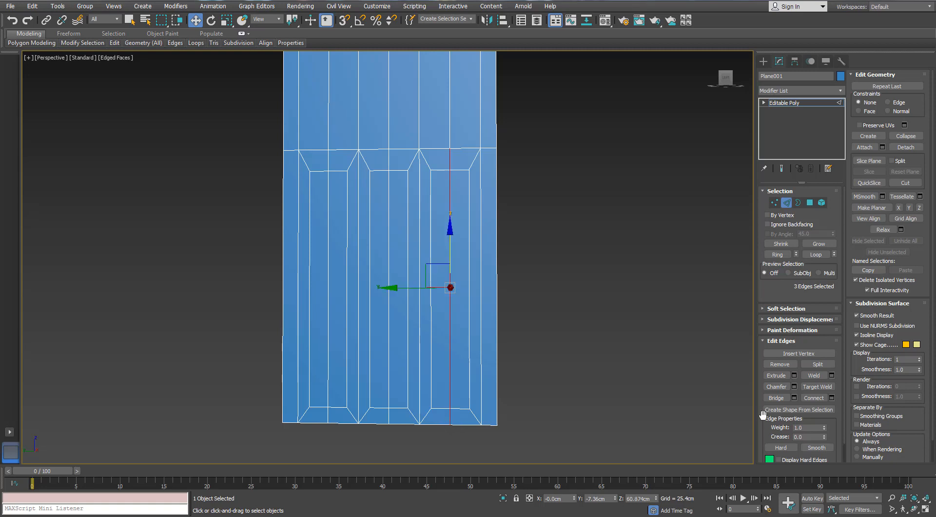
click(794, 386)
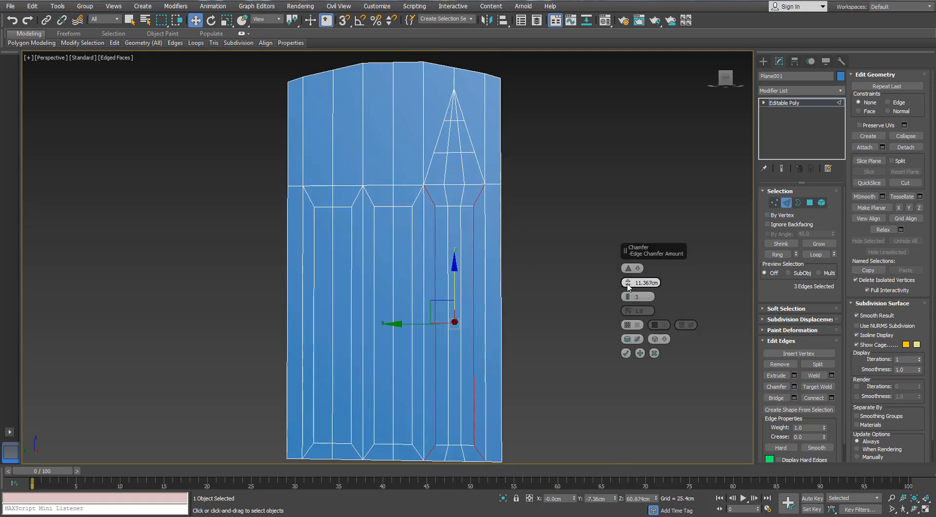
drag(628, 286, 627, 277)
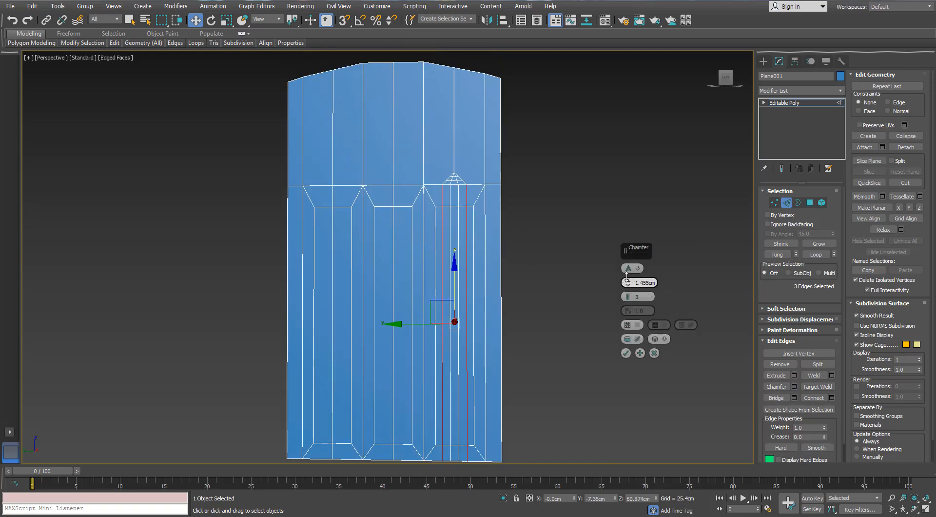
click(654, 352)
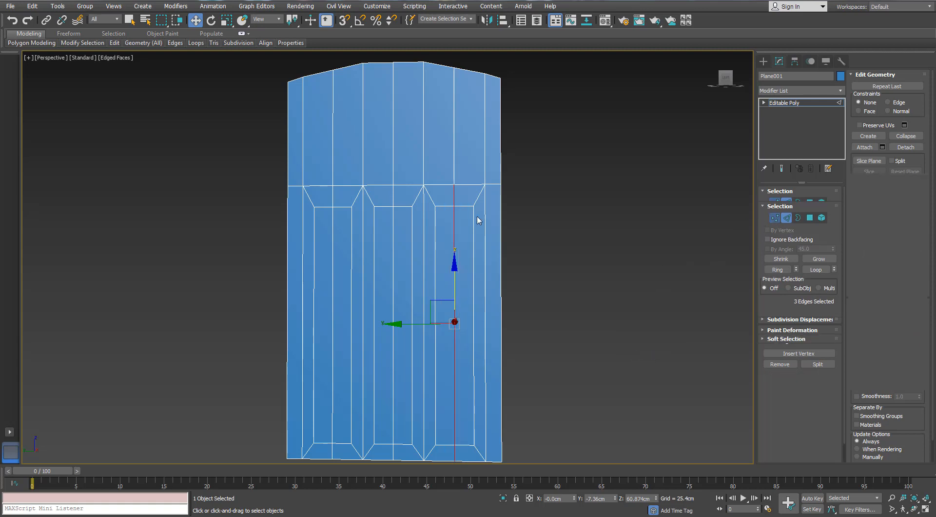
- Scale the six middle vertices on the inset panels' top and bottom edges apart vertically so both panel ends become pointed
key(1)
click(454, 206)
ctrl+click(393, 206)
ctrl+drag(342, 202, 323, 215)
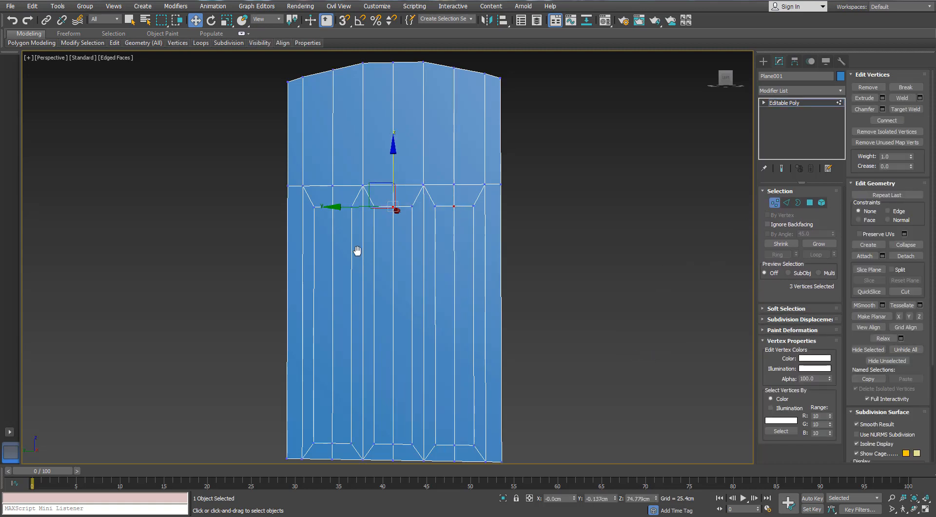
middle_drag(357, 253, 360, 171)
scroll(342, 342, up, 3)
ctrl+drag(341, 353, 318, 393)
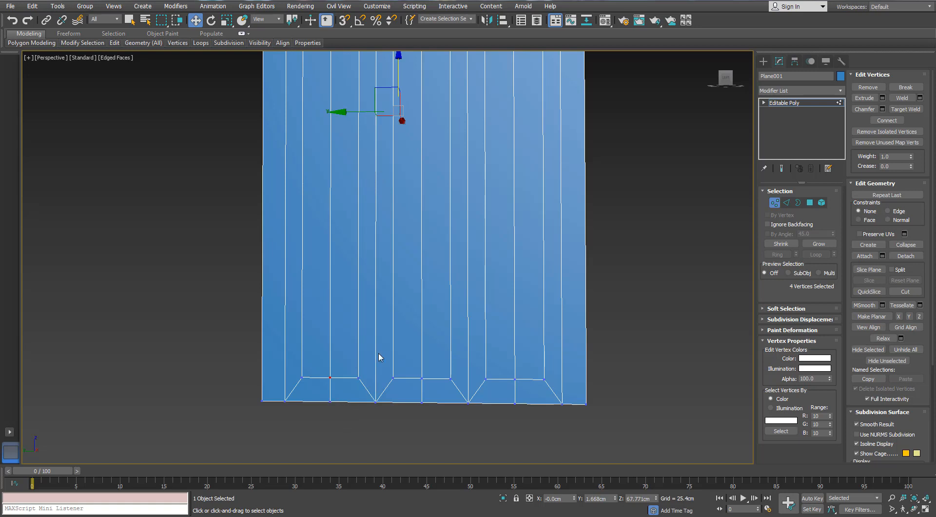
scroll(378, 353, down, 3)
scroll(379, 353, up, 3)
ctrl+drag(413, 389, 431, 367)
ctrl+drag(521, 366, 507, 391)
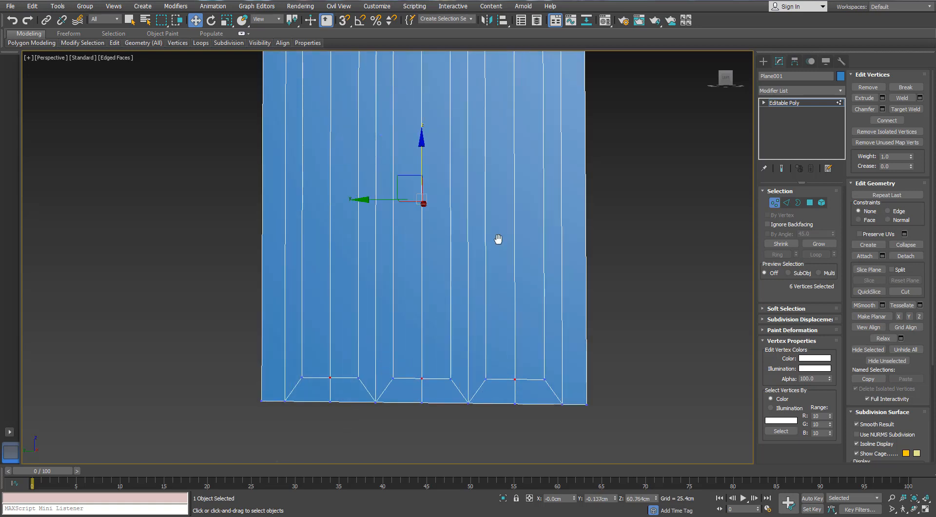
scroll(457, 168, down, 3)
middle_drag(456, 166, 453, 237)
click(226, 19)
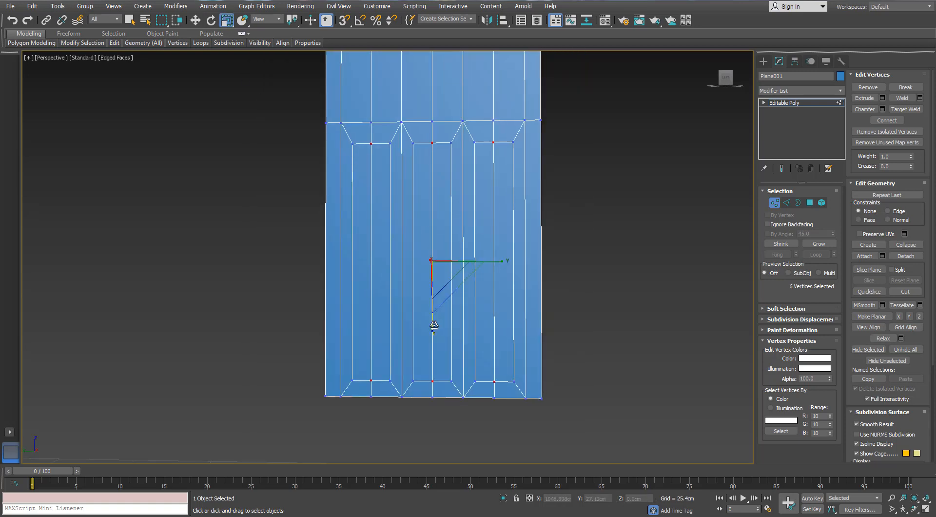
drag(433, 324, 433, 329)
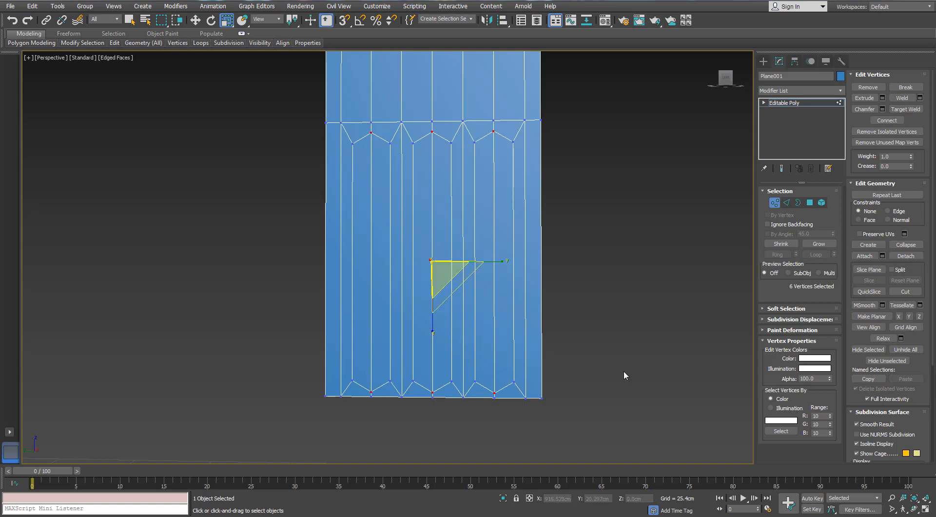
- Try to chamfer only the long centre edge of each of the three panels by 1.48 cm with two segments
click(786, 202)
click(494, 196)
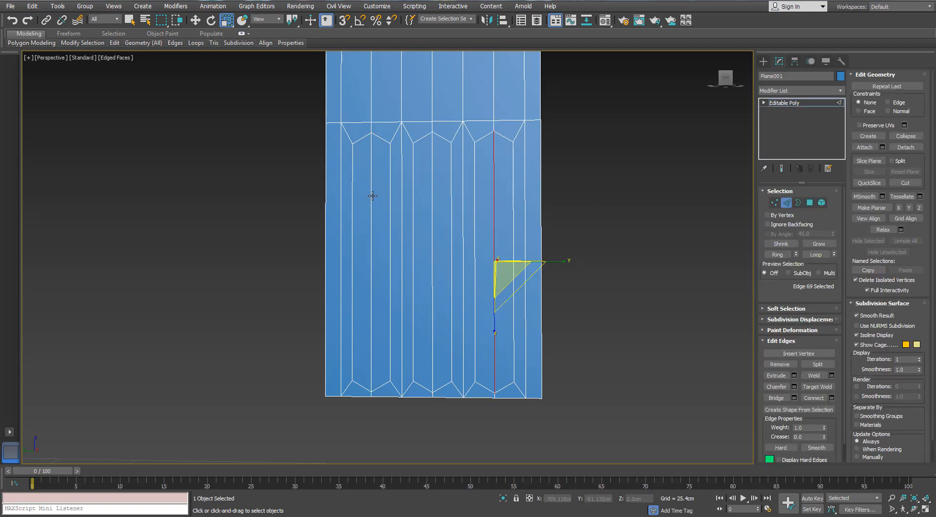
ctrl+click(372, 195)
ctrl+click(432, 193)
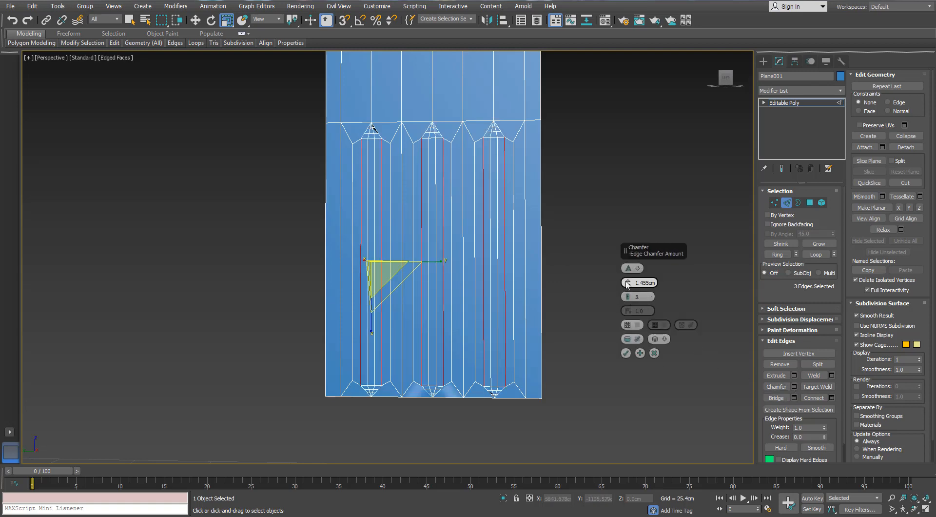
click(627, 282)
drag(628, 295, 628, 298)
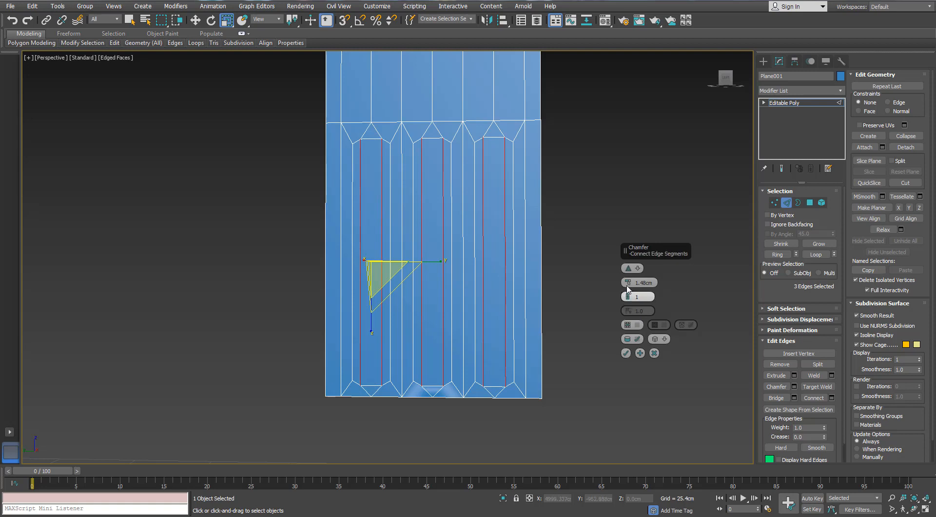
click(627, 295)
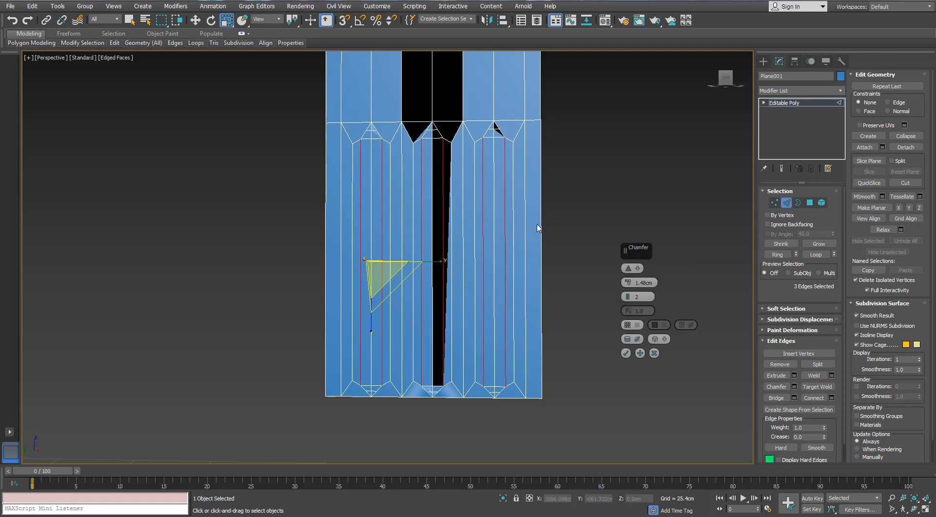
middle_drag(538, 228, 521, 256)
key(w)
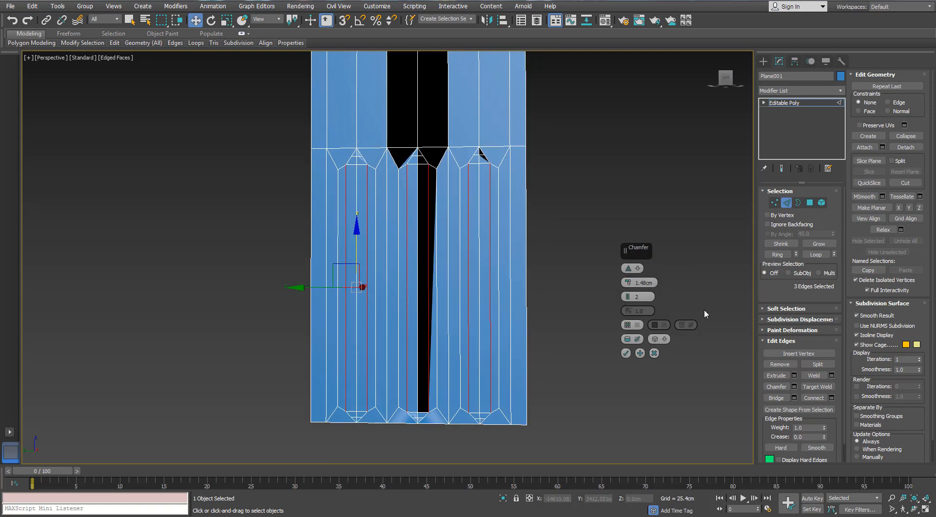
click(654, 353)
click(594, 230)
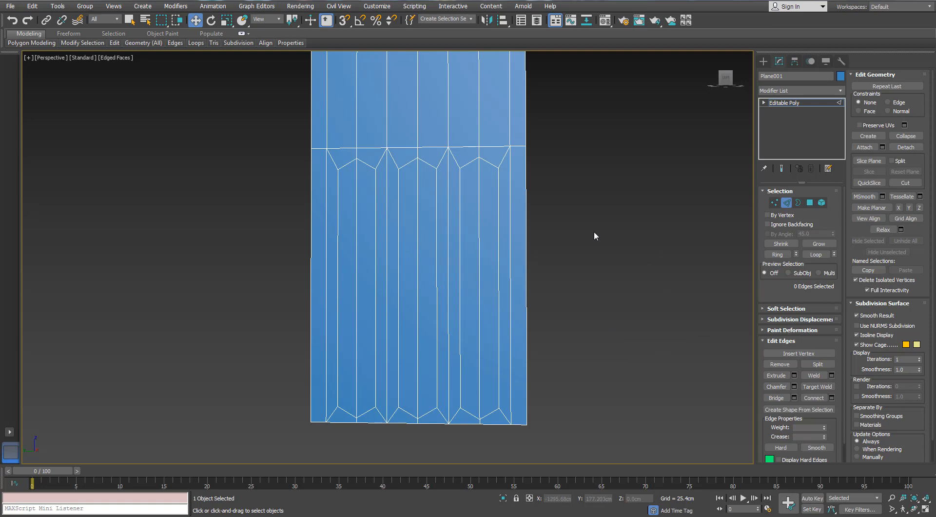
- Chamfer the full-height centre edge loops of all three panels by 1.68 cm with two segments
double_click(479, 195)
ctrl+double_click(418, 194)
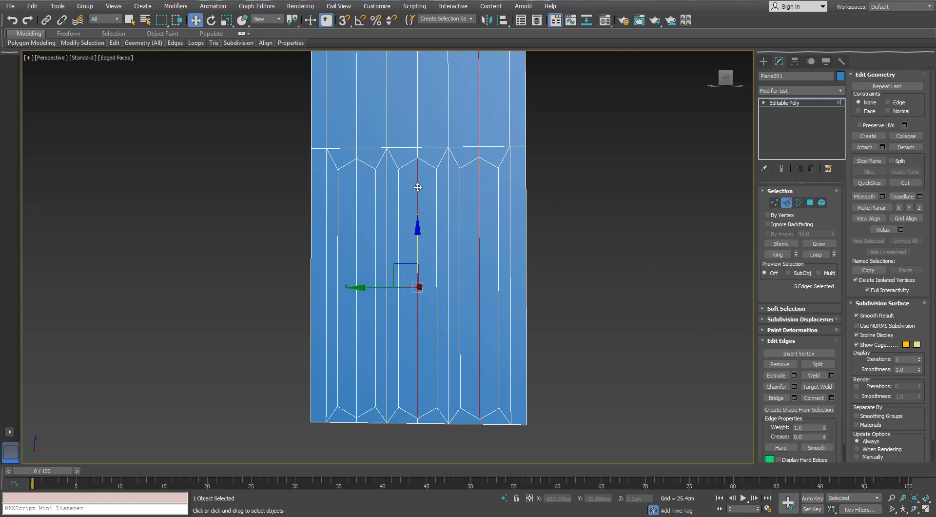
ctrl+double_click(356, 191)
click(794, 386)
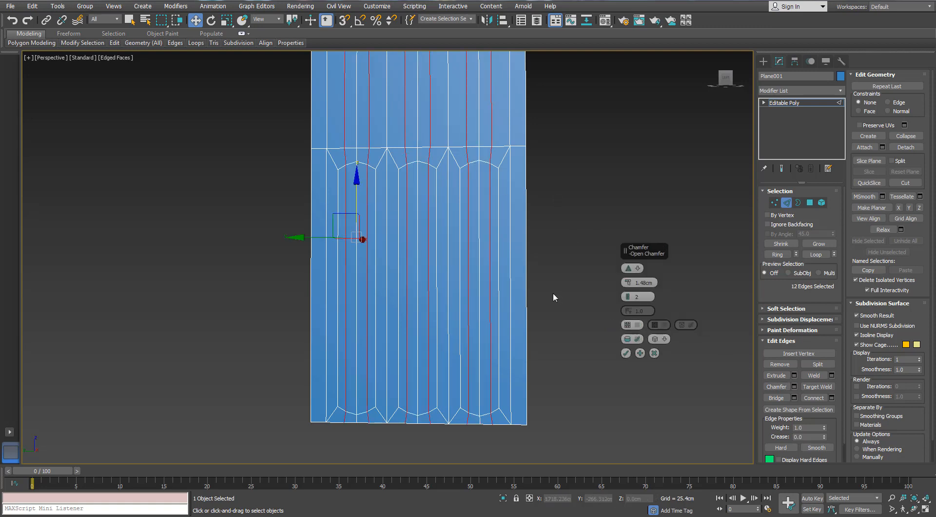
click(628, 295)
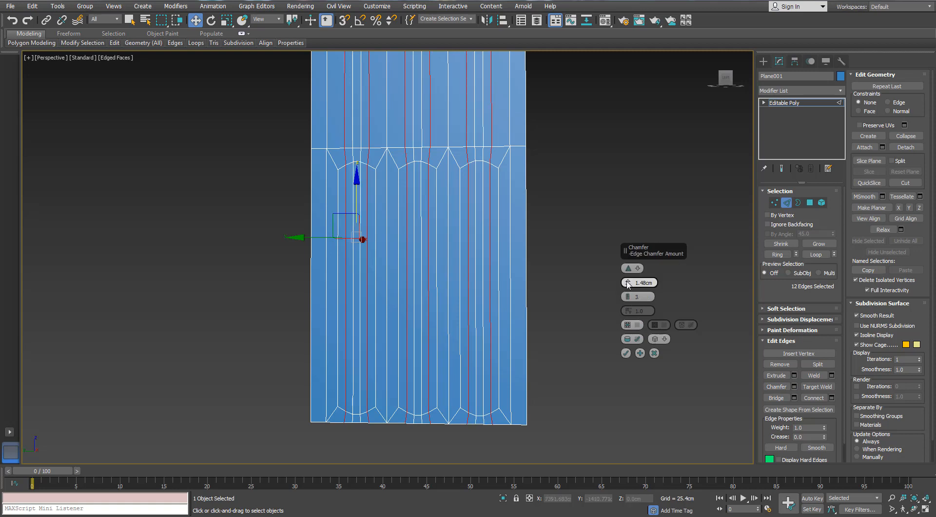
drag(627, 285, 627, 279)
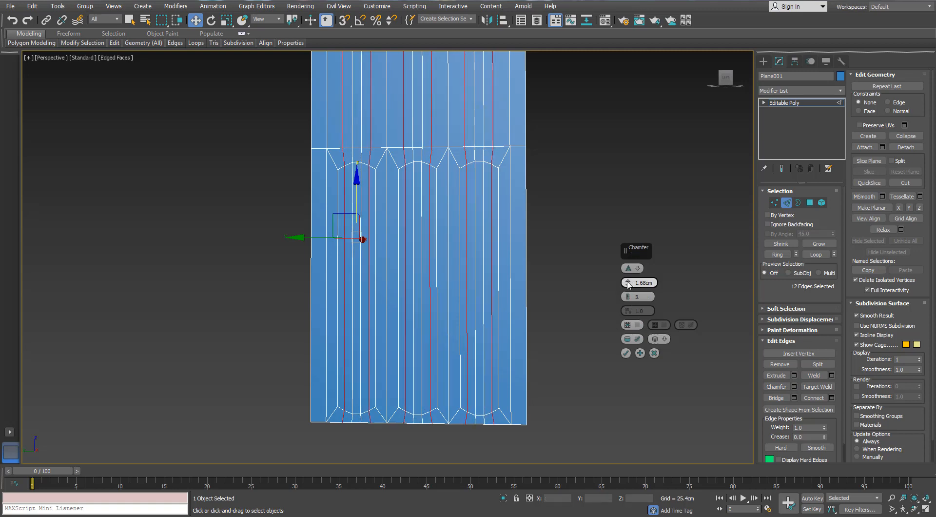
click(628, 297)
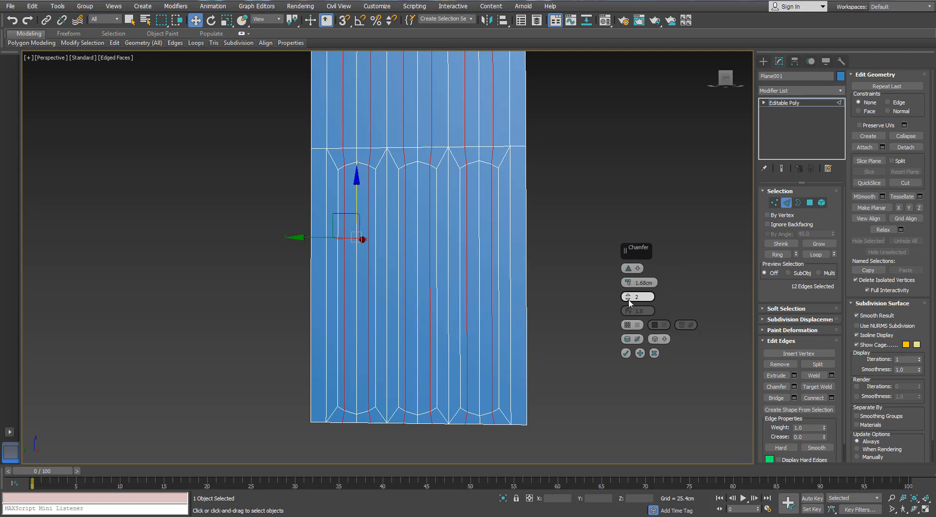
click(626, 352)
click(622, 195)
- Target-weld the four intermediate vertices on the horizontal edge above the right panel onto that panel's two nearest corner vertices
middle_drag(551, 105, 536, 171)
scroll(469, 133, up, 4)
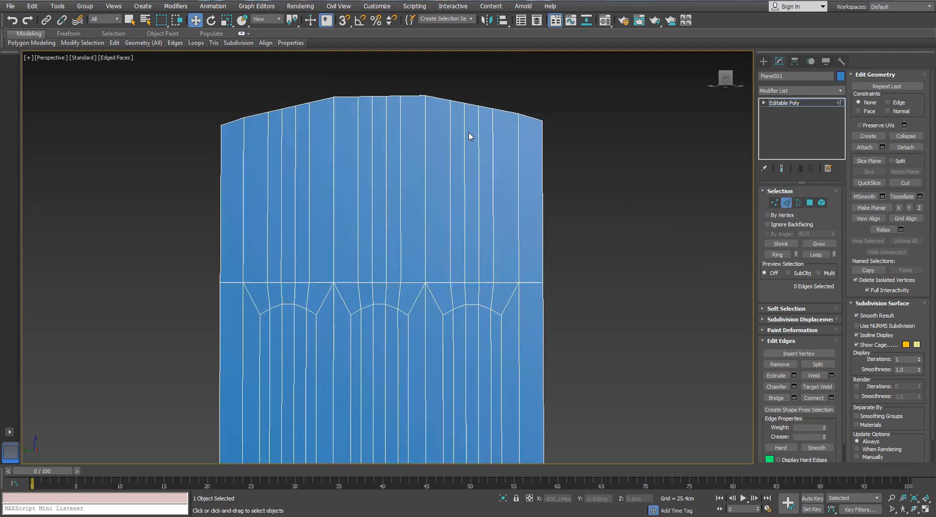
scroll(475, 146, down, 5)
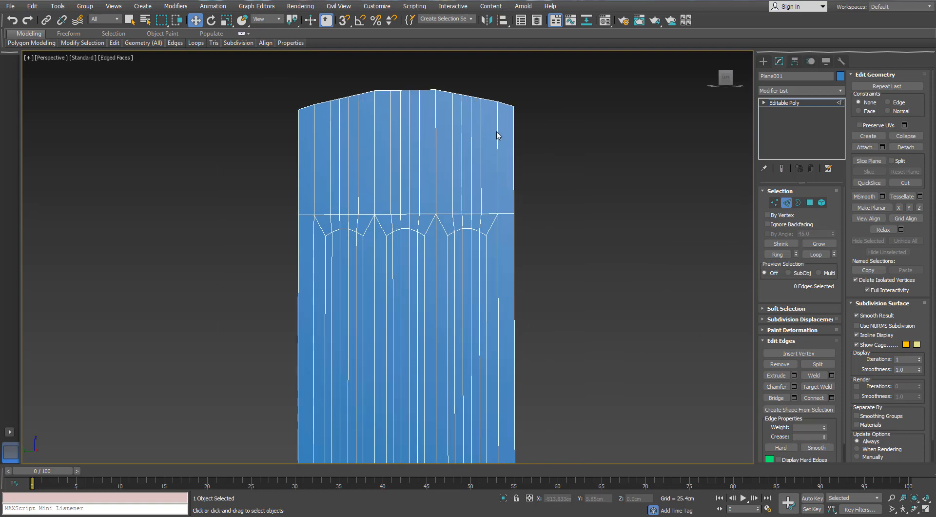
scroll(497, 134, up, 3)
click(774, 202)
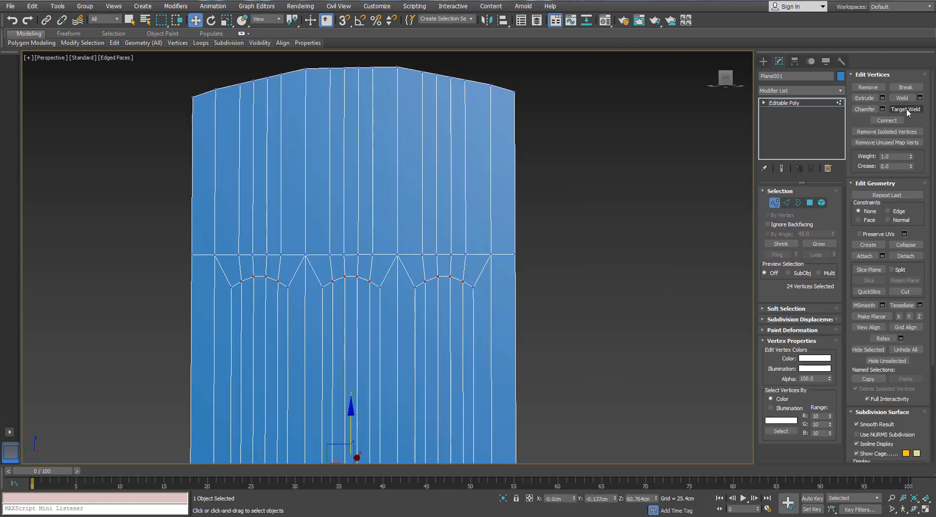
click(906, 109)
scroll(468, 250, up, 2)
click(502, 257)
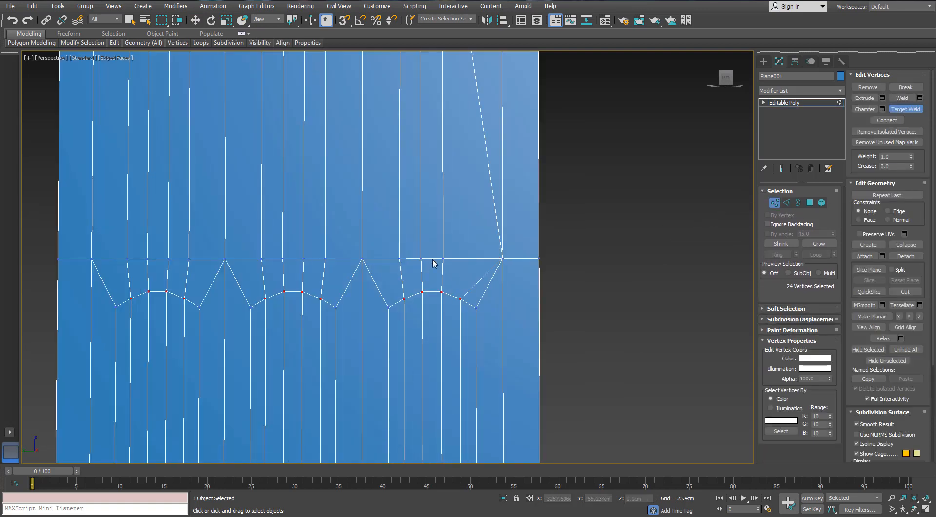
scroll(431, 290, down, 2)
scroll(437, 295, up, 2)
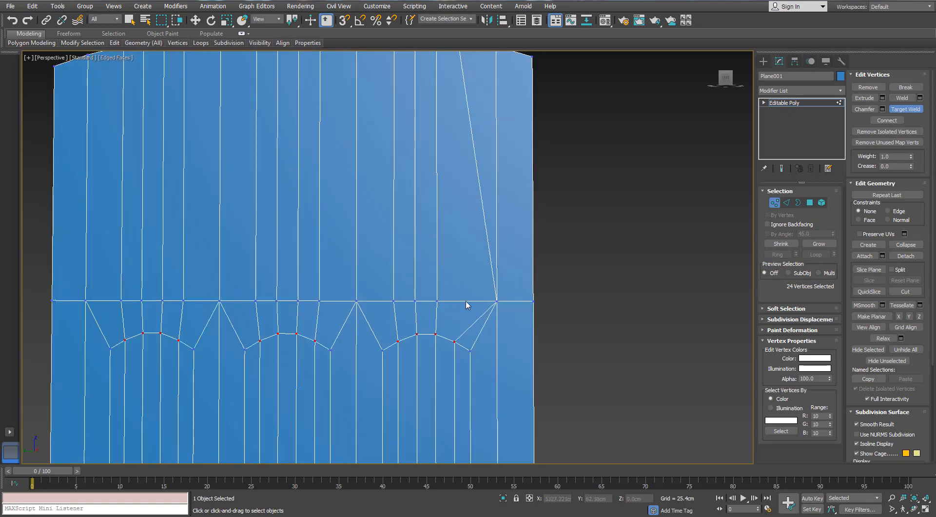
click(496, 301)
click(394, 300)
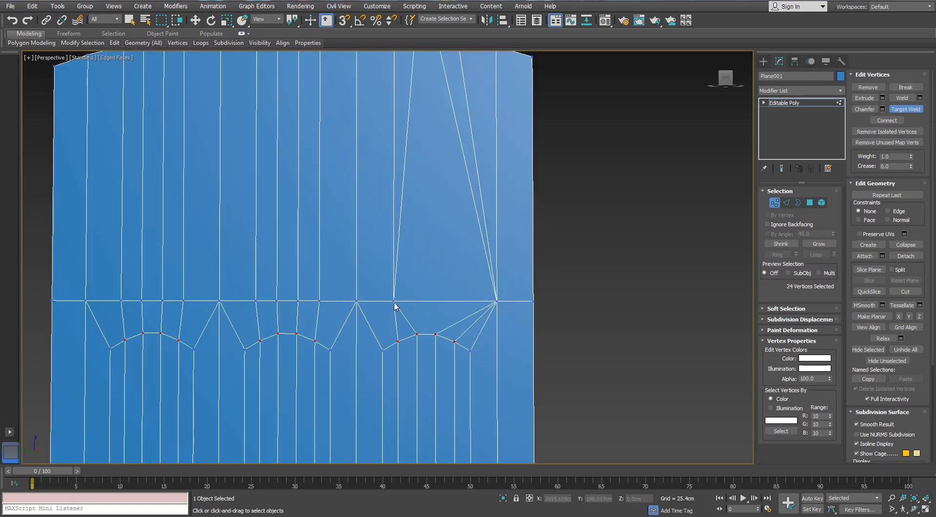
click(356, 301)
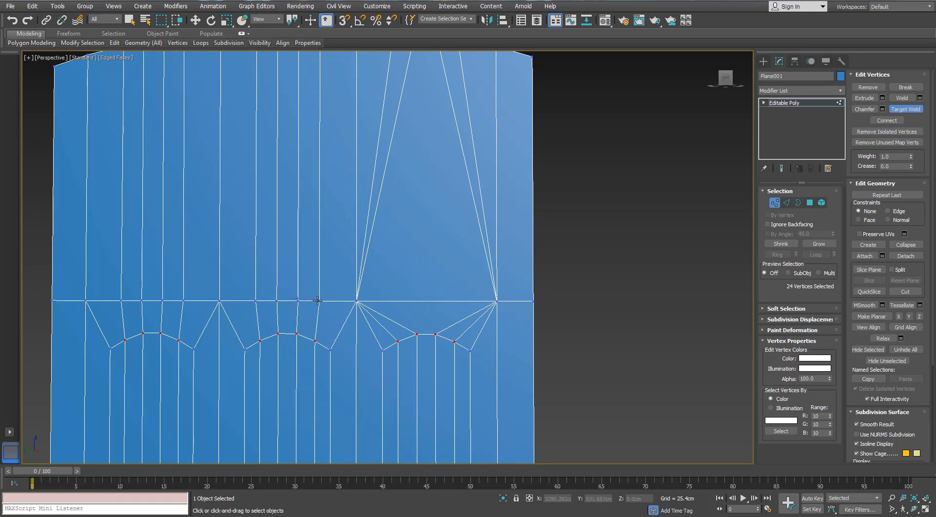
- Target-weld the four intermediate vertices above the middle panel onto its two nearest corner vertices on the horizontal edge
click(317, 301)
click(317, 300)
click(357, 301)
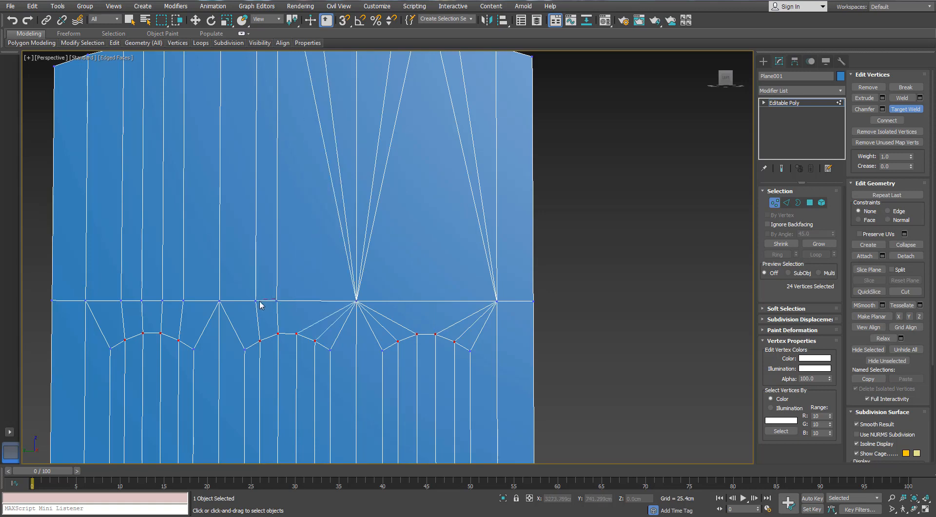
click(256, 301)
click(220, 301)
- Target-weld the four intermediate vertices above the left panel onto its two nearest corner vertices on the horizontal edge
middle_drag(253, 291, 281, 289)
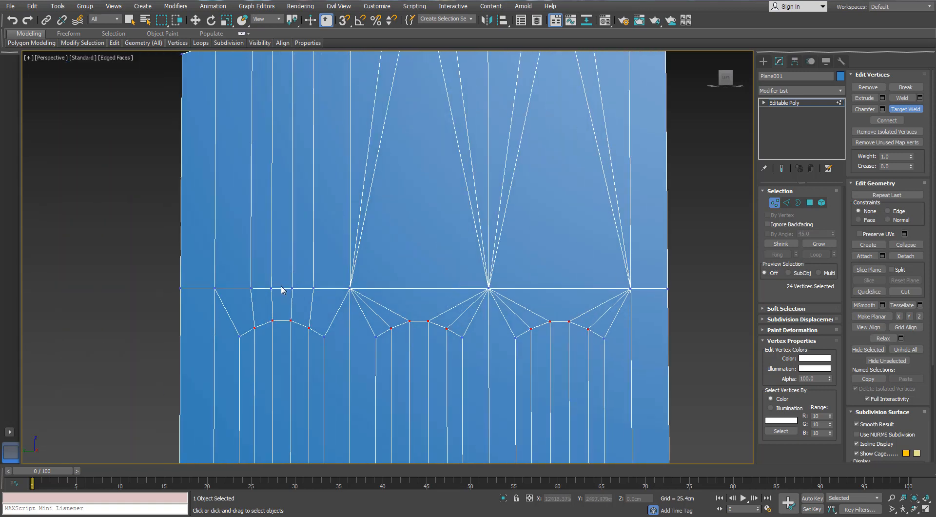
click(295, 289)
click(313, 290)
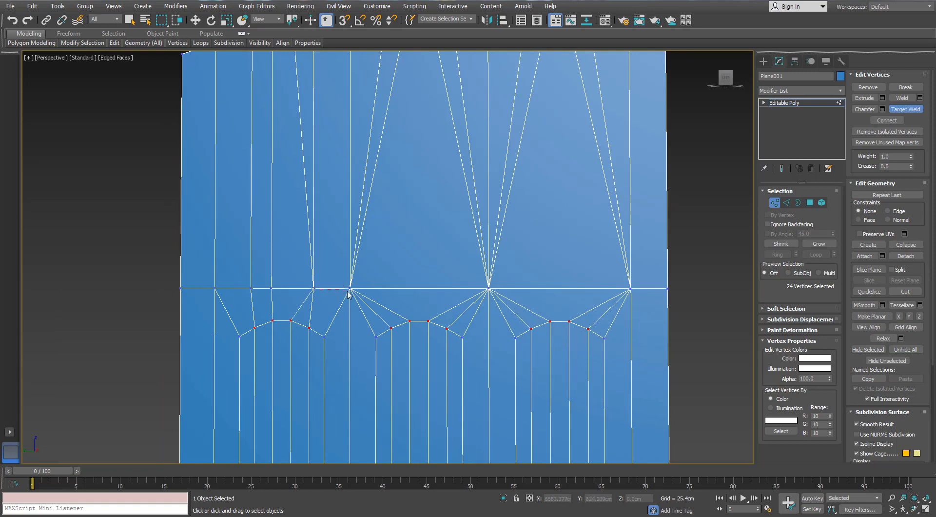
click(350, 290)
click(251, 288)
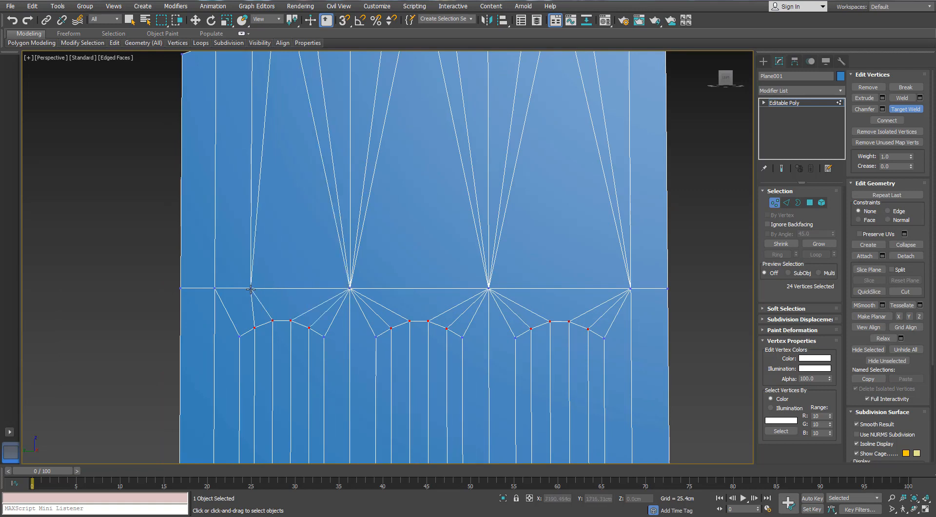
click(216, 288)
- Remove the twelve slanted edges between the horizontal edge and the arched top, together with their leftover vertices
scroll(258, 293, down, 4)
scroll(399, 253, up, 2)
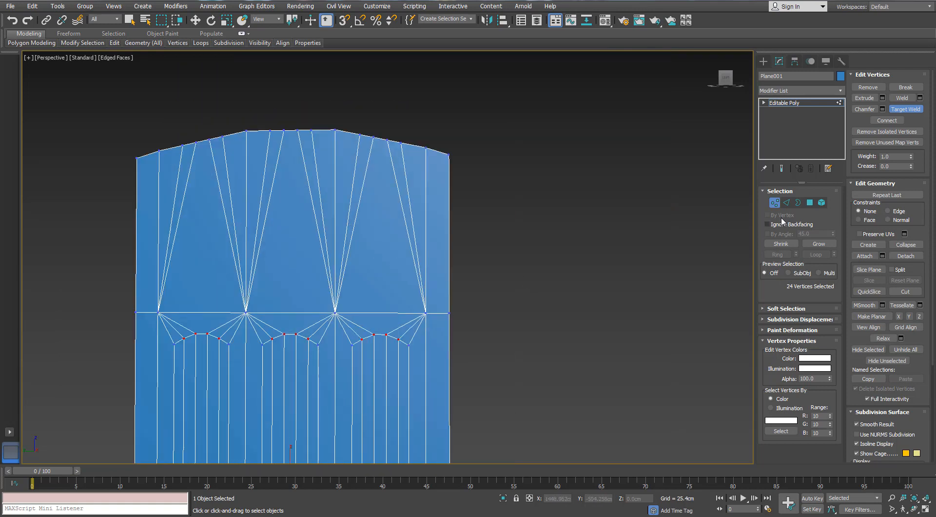
click(786, 203)
scroll(427, 294, up, 3)
click(413, 269)
ctrl+click(416, 263)
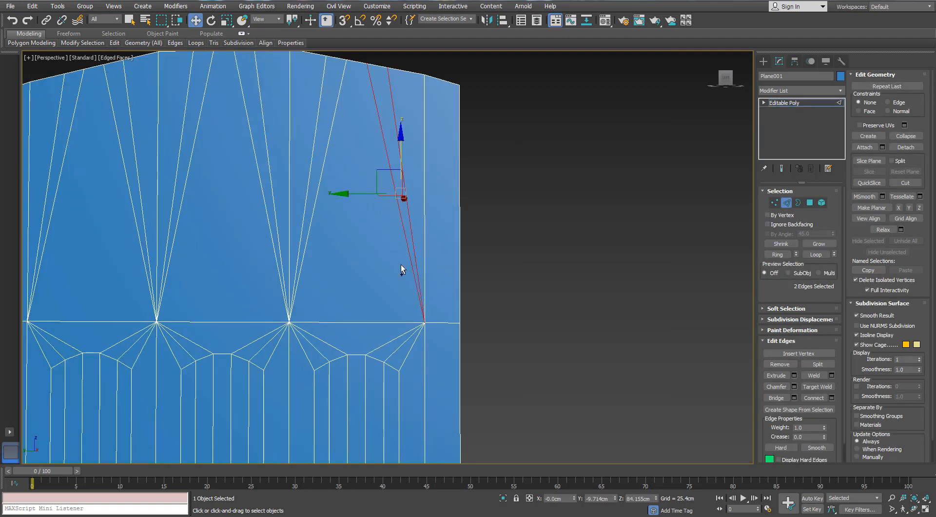
ctrl+click(297, 259)
ctrl+click(299, 261)
ctrl+click(282, 254)
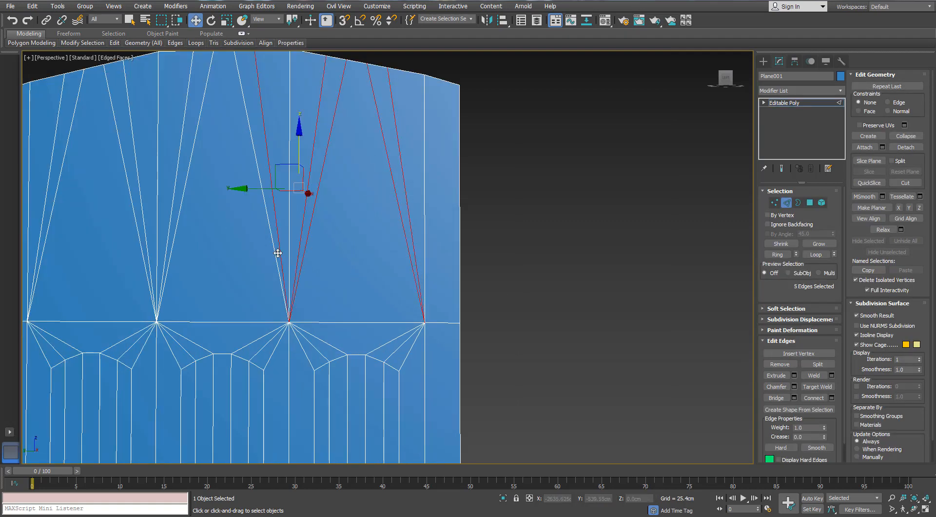
ctrl+click(276, 252)
ctrl+click(172, 250)
ctrl+click(166, 248)
ctrl+click(147, 248)
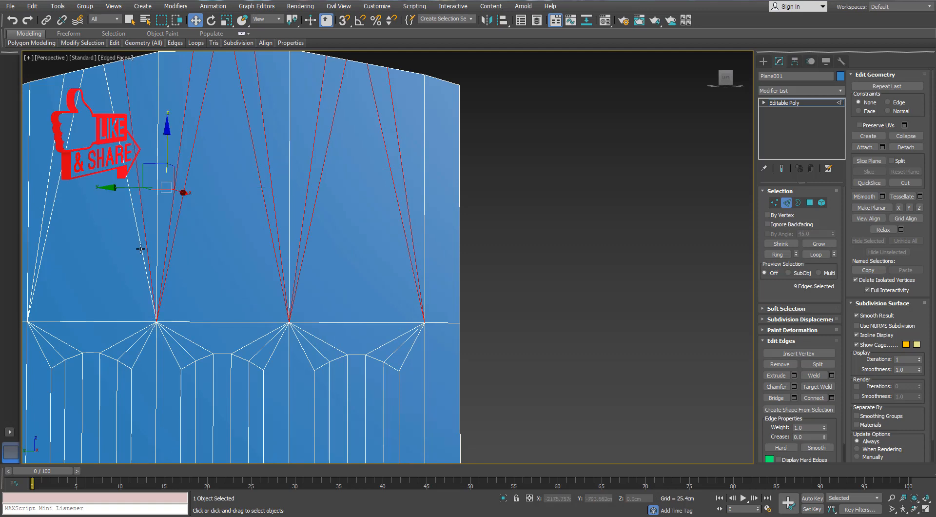
ctrl+click(141, 248)
middle_drag(297, 277, 502, 315)
ctrl+click(251, 267)
ctrl+click(246, 265)
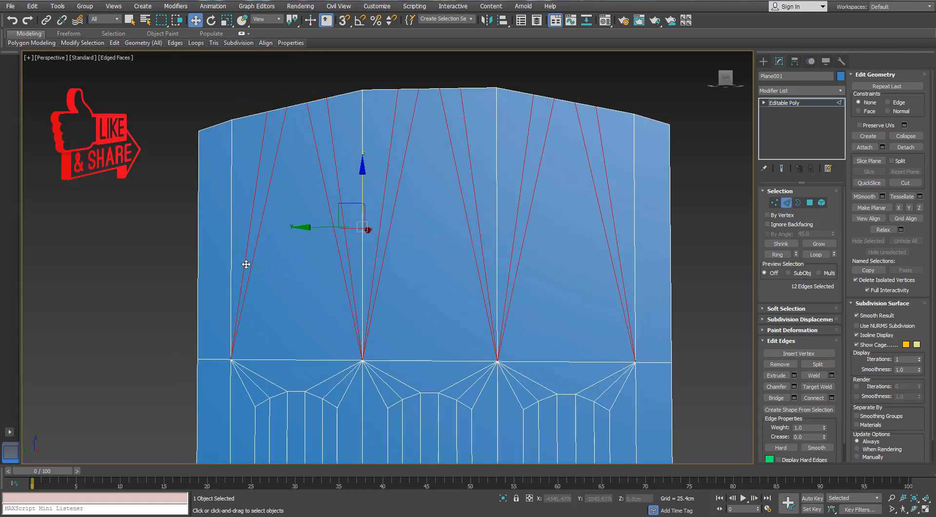
key(ctrl+BackSpace)
- Examine the vertices around the lower ends of the three inset panels
scroll(275, 260, down, 5)
middle_drag(396, 256, 410, 30)
scroll(422, 314, up, 5)
middle_drag(464, 384, 462, 360)
key(1)
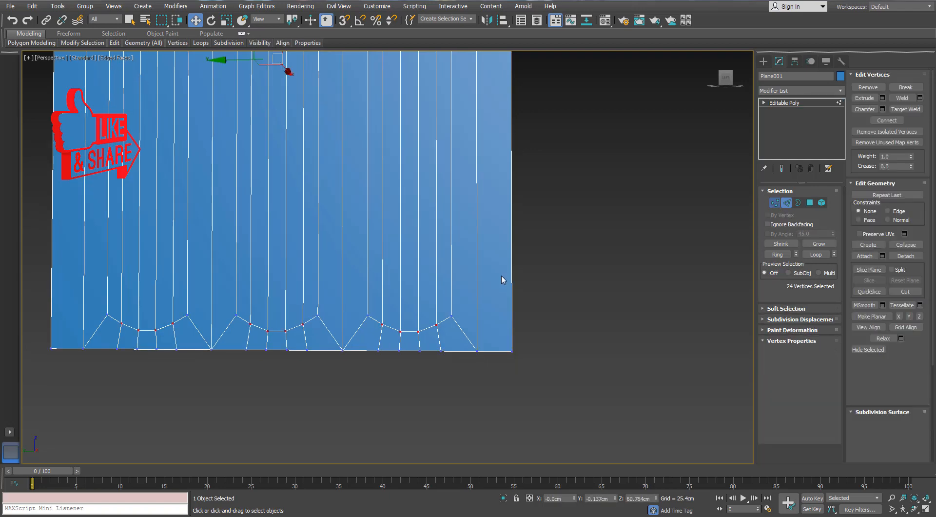
scroll(501, 276, down, 4)
middle_drag(510, 234, 520, 259)
middle_drag(580, 241, 527, 278)
scroll(509, 255, up, 3)
scroll(516, 271, up, 4)
- Remove the four inner fan edges between the right panel's rounded top and its corner vertices on the horizontal edge
click(786, 202)
middle_drag(358, 115, 408, 156)
scroll(408, 156, up, 3)
click(432, 172)
ctrl+click(409, 164)
ctrl+click(314, 182)
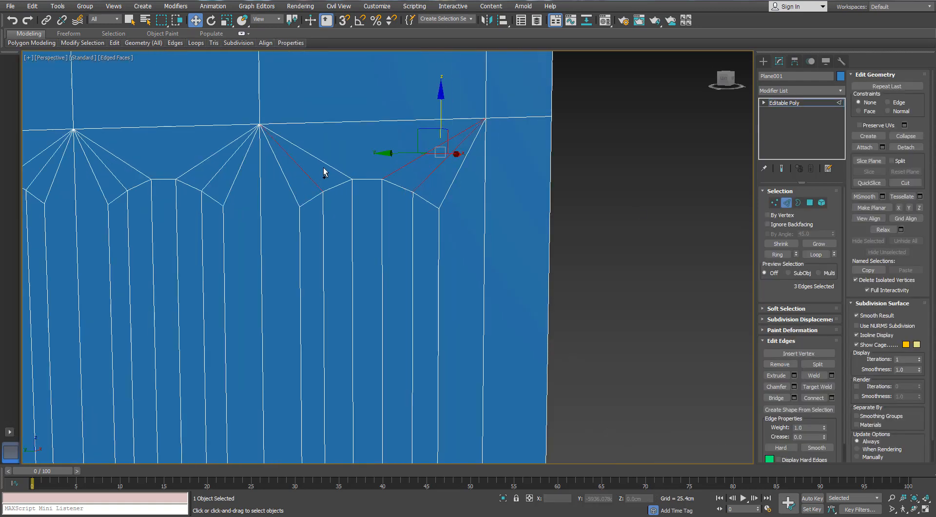
key(BackSpace)
- Connect the arched top edge and the horizontal edge above the right panel with one centred vertical segment
scroll(335, 161, down, 5)
alt+middle_drag(334, 161, 384, 249)
click(386, 119)
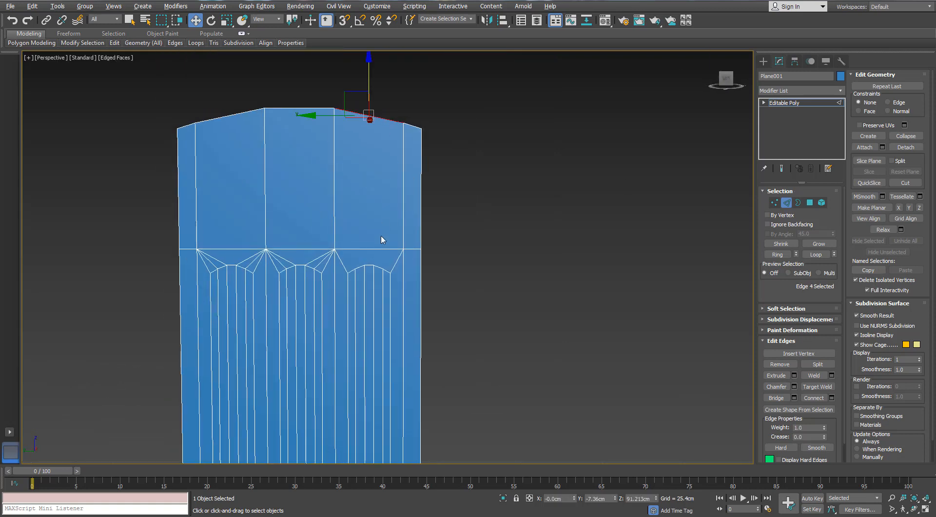
scroll(391, 211, up, 3)
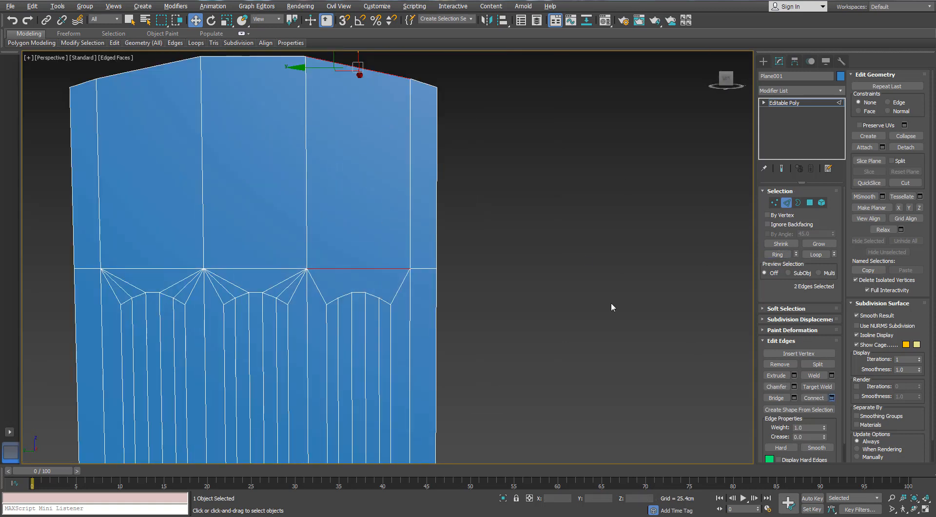
key(ctrl+shift+e)
scroll(420, 197, down, 3)
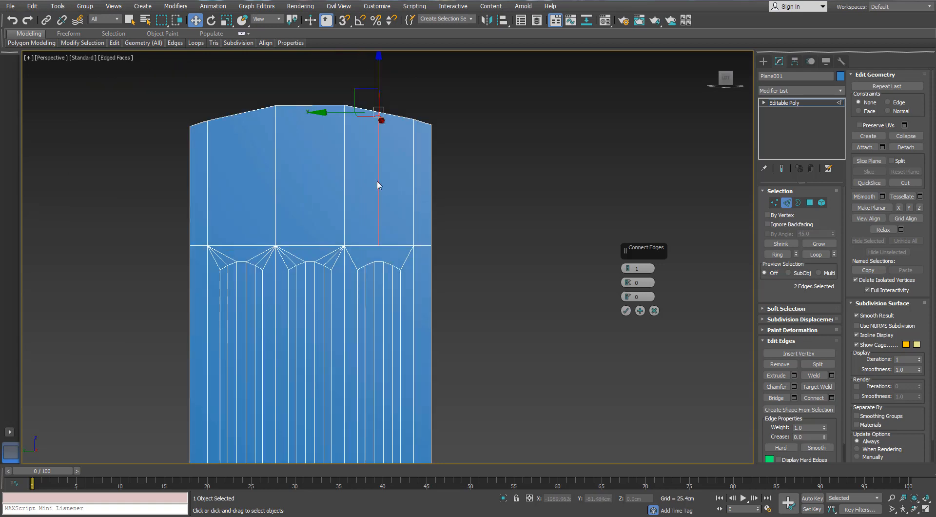
click(626, 310)
- Connect the top and horizontal edges above the middle and left panels with one centred vertical segment each
click(303, 106)
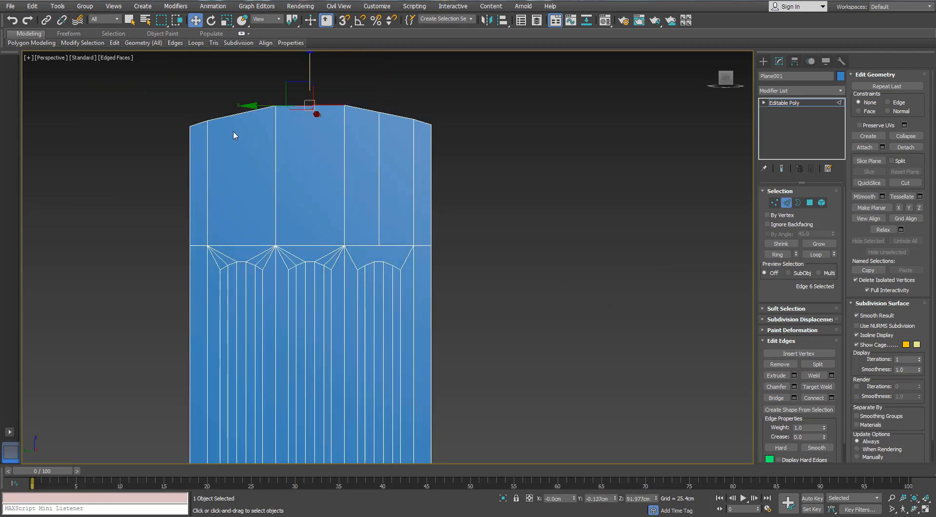
ctrl+click(240, 113)
key(alt+r)
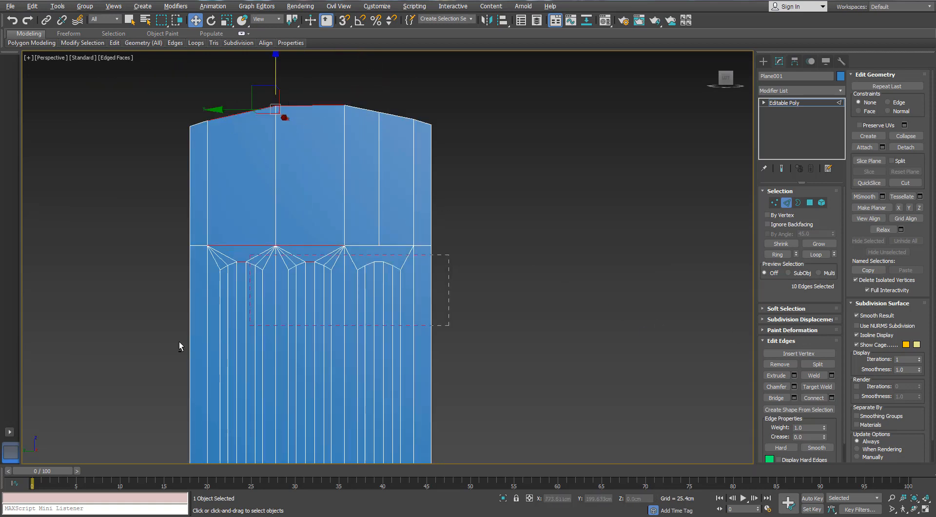
click(831, 398)
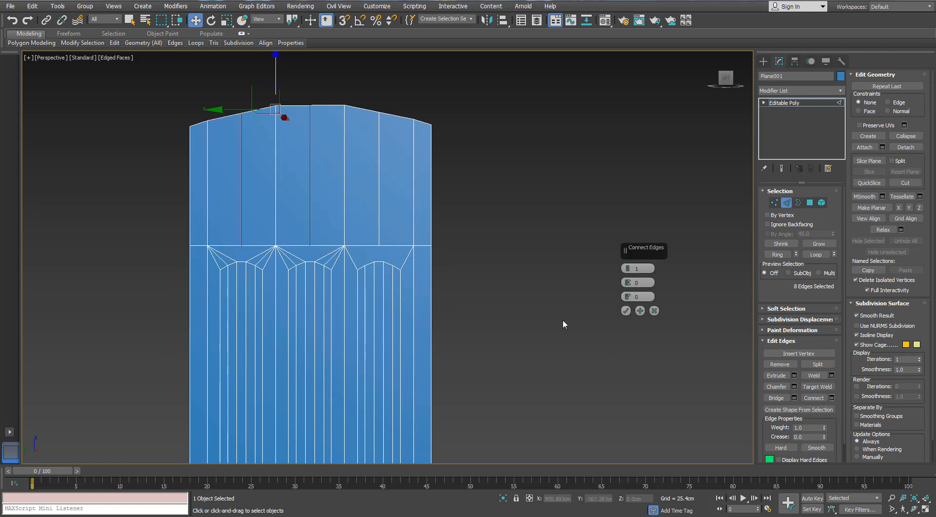
click(626, 311)
- Raise the three new midpoint vertices on the top outline slightly to round the arch
middle_drag(430, 180, 482, 209)
click(774, 202)
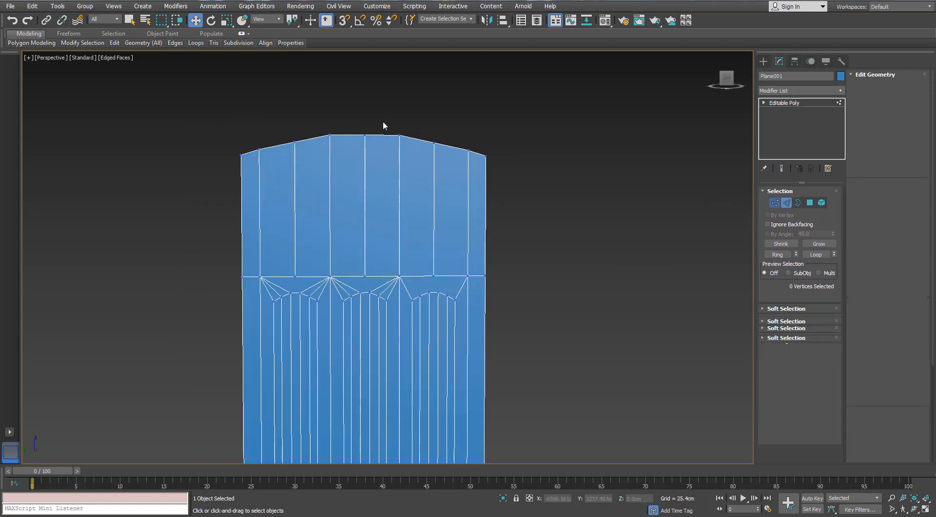
click(365, 135)
ctrl+click(295, 142)
ctrl+click(434, 143)
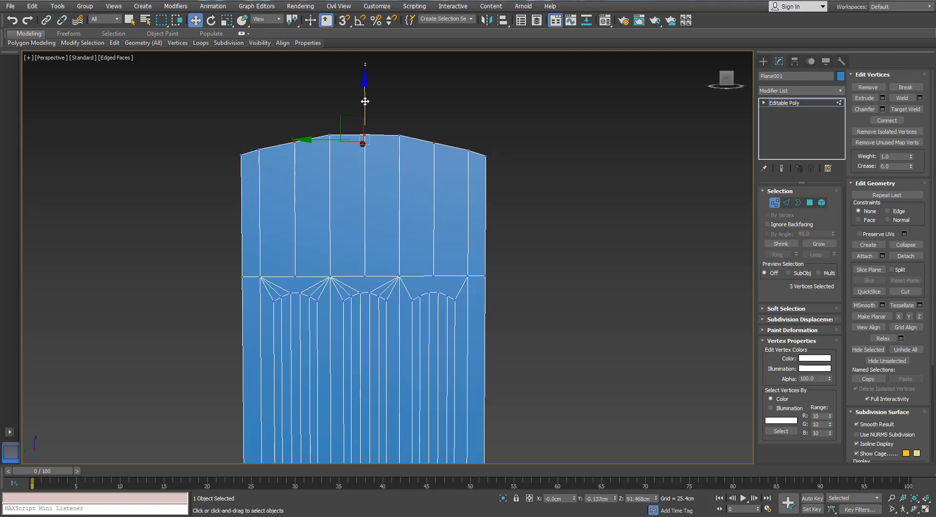
click(605, 281)
- Connect the right panel's two corner vertices on the horizontal edge to the second vertices from each end of its rounded top
mouse_move(407, 228)
middle_down()
mouse_move(408, 209)
mouse_move(436, 228)
mouse_move(423, 243)
mouse_move(432, 250)
mouse_move(408, 226)
middle_up()
scroll(407, 209, down, 3)
scroll(423, 243, up, 3)
scroll(432, 251, up, 5)
click(433, 203)
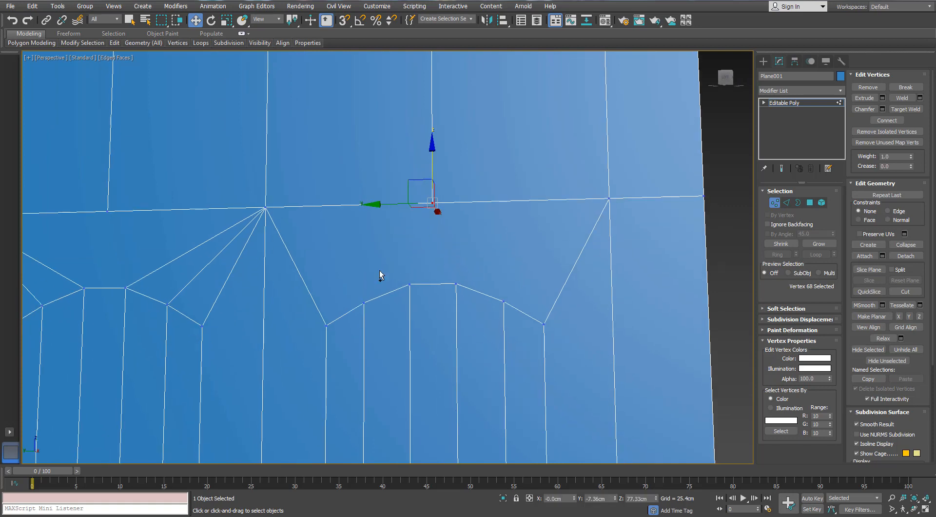
click(362, 306)
ctrl+click(264, 210)
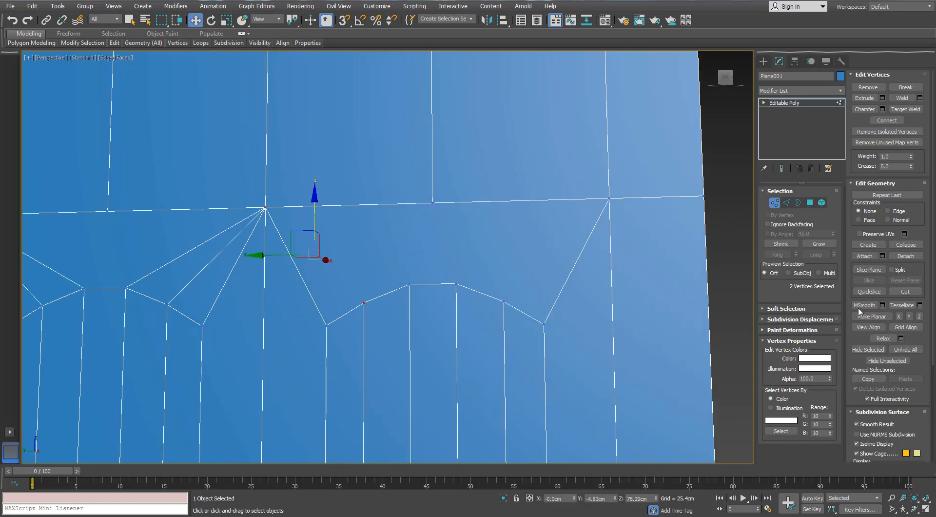
click(503, 301)
ctrl+click(609, 199)
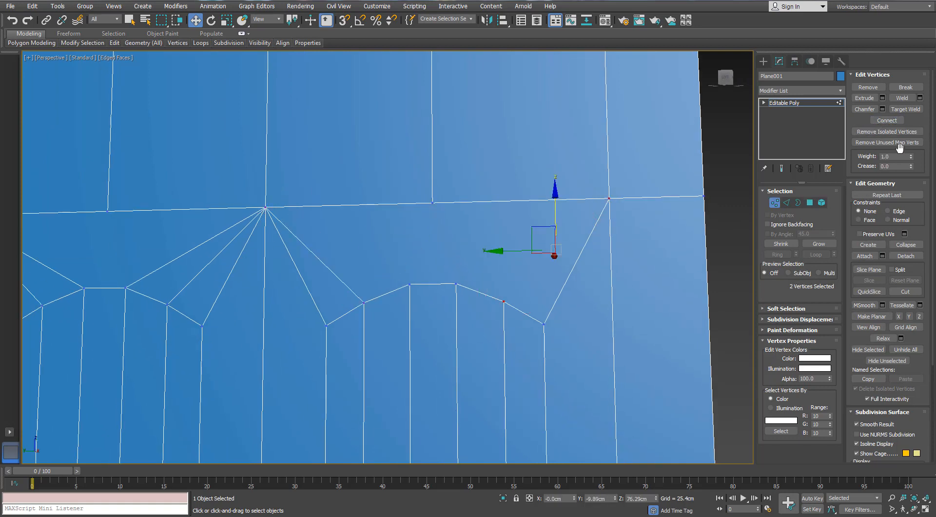
- Connect the centre vertex above the right panel to the two middle vertices of its rounded top and leave vertex editing
drag(471, 173, 418, 213)
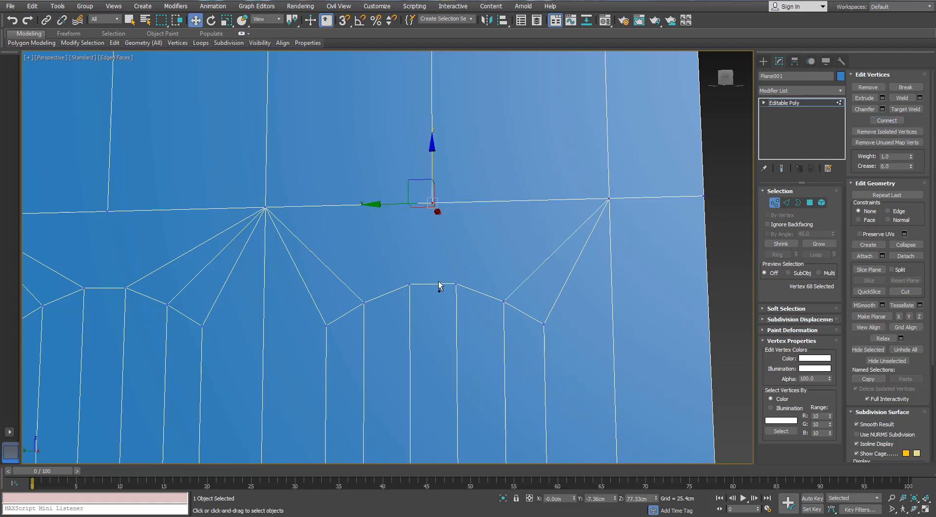
ctrl+drag(439, 282, 391, 325)
click(879, 121)
click(517, 225)
scroll(516, 224, down, 5)
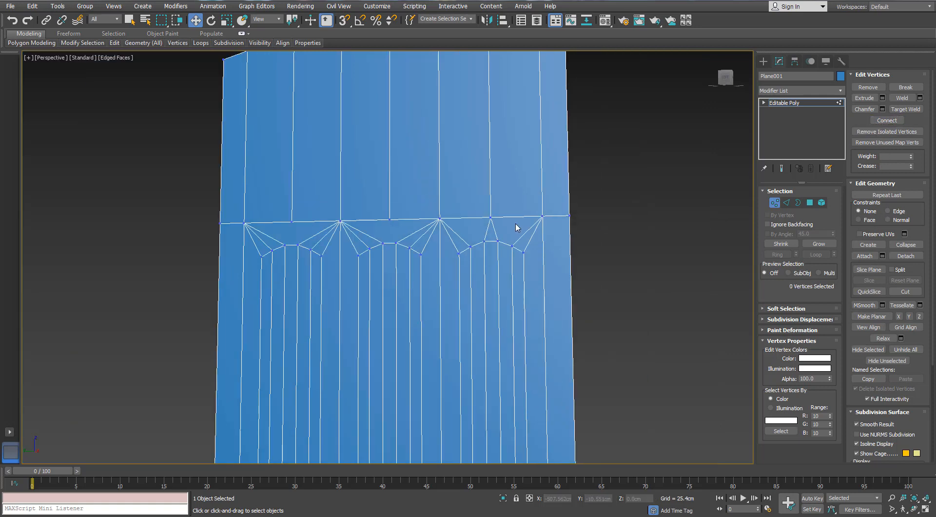
alt+middle_drag(517, 228, 502, 231)
scroll(381, 201, down, 6)
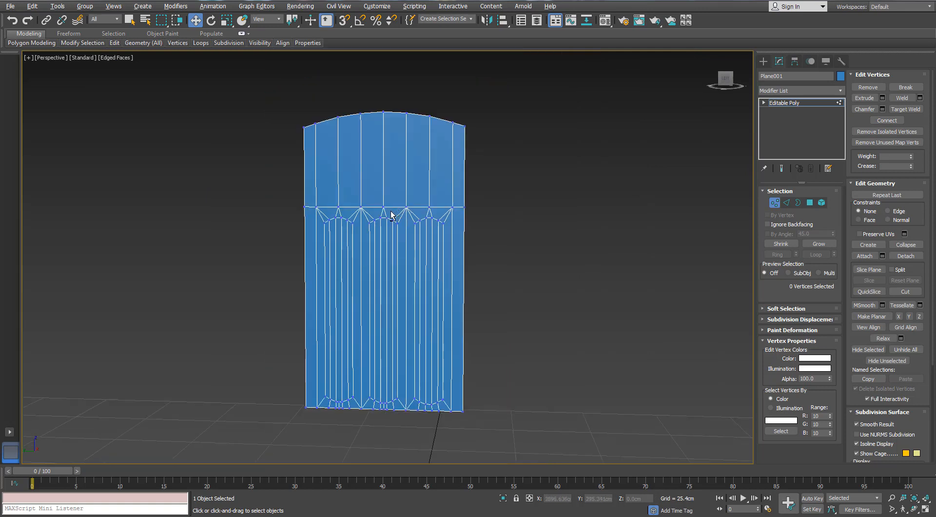
click(774, 202)
scroll(435, 265, down, 3)
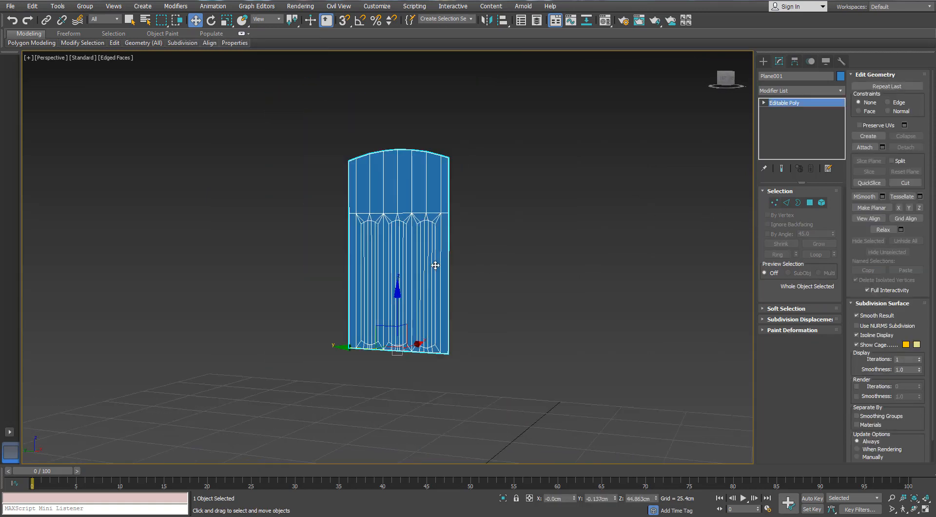
middle_drag(467, 279, 467, 275)
click(840, 90)
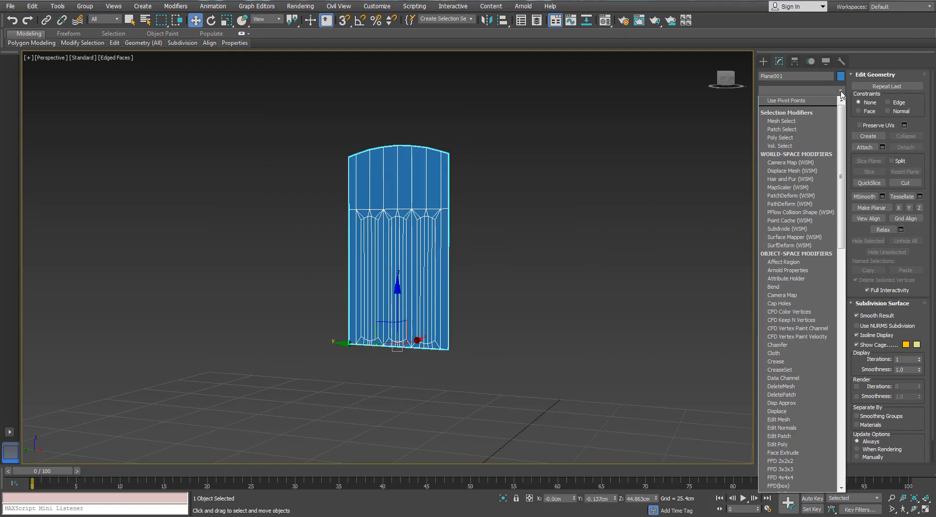
click(840, 92)
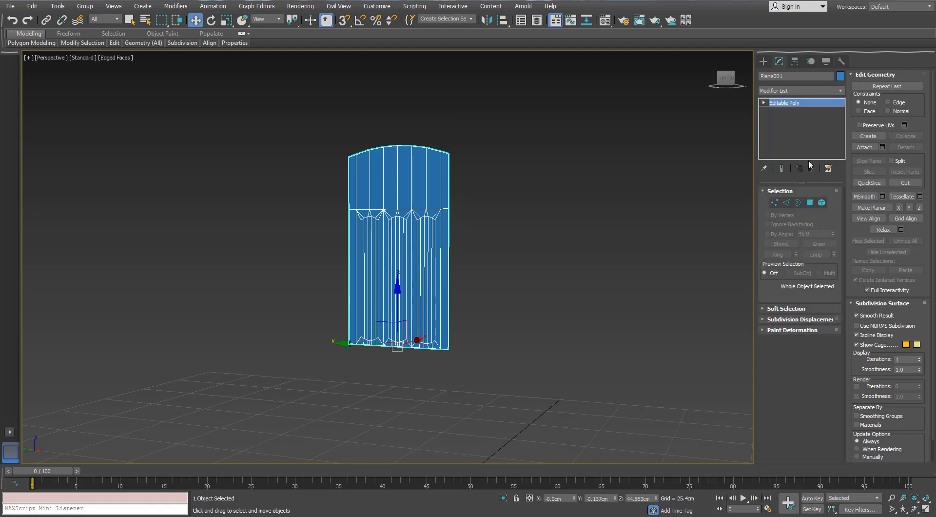
- Select the edges along the bottom border of the arched panel
click(785, 202)
scroll(456, 359, up, 3)
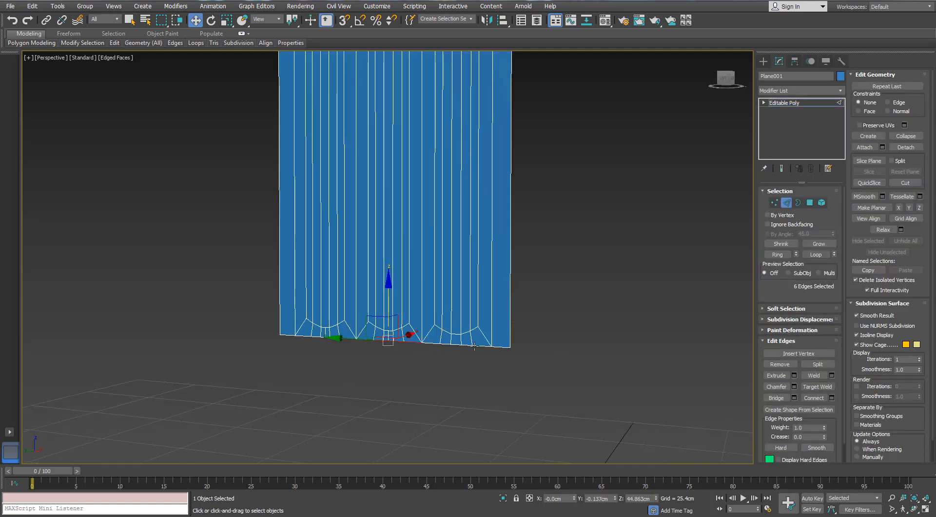
ctrl+click(477, 345)
key(ctrl+z)
ctrl+click(482, 346)
ctrl+click(505, 347)
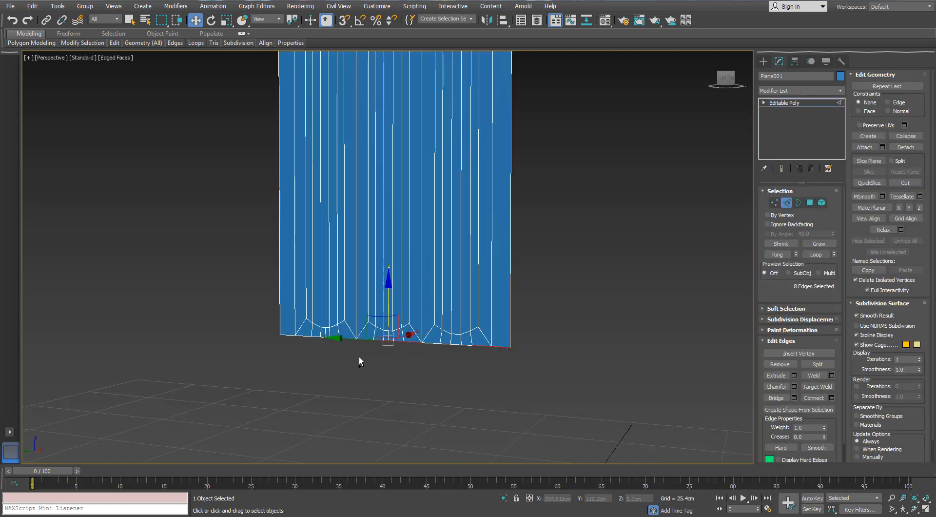
ctrl+click(297, 338)
ctrl+click(293, 339)
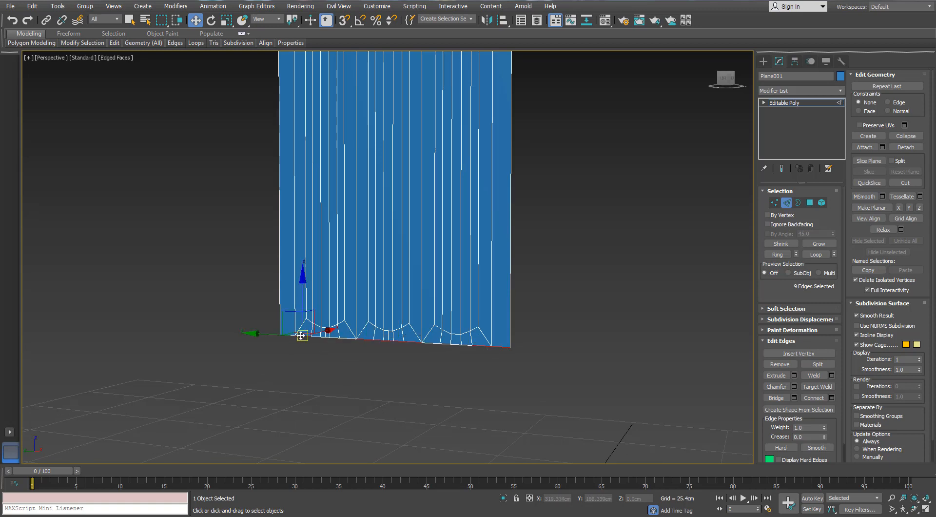
ctrl+click(300, 335)
alt+drag(248, 266, 302, 295)
ctrl+click(287, 335)
scroll(315, 198, down, 5)
middle_drag(316, 198, 328, 211)
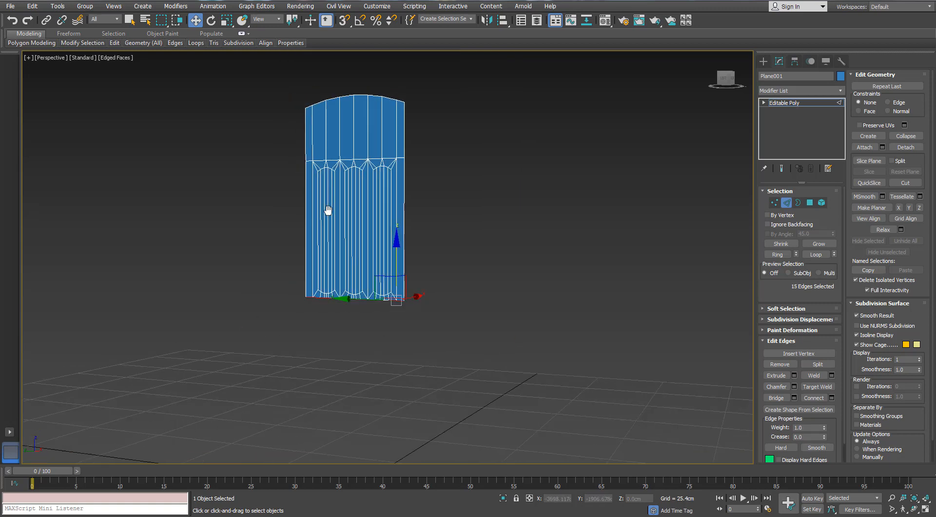
scroll(328, 210, up, 3)
- Apply a Symmetry modifier with the mirror axis set to Y to mirror the arched half downward
click(839, 91)
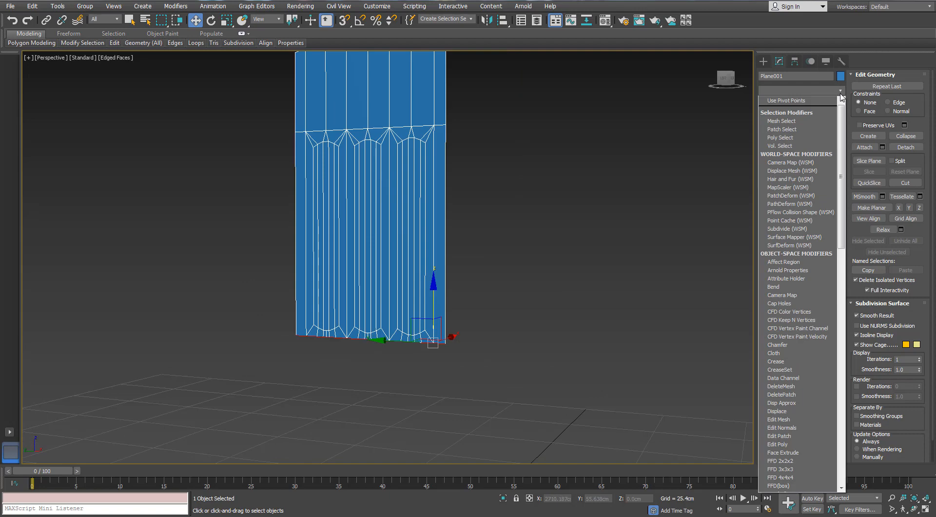
text(sy)
key(Return)
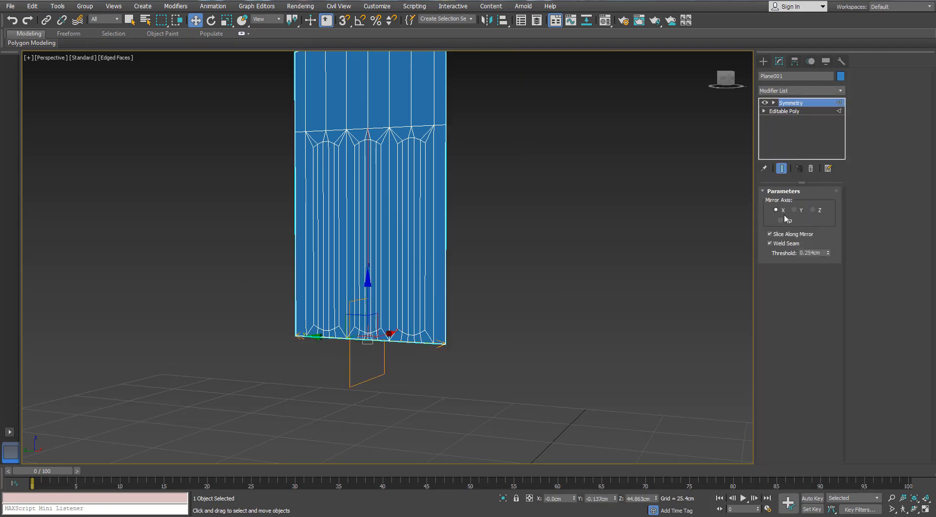
click(795, 211)
middle_drag(346, 405, 391, 244)
scroll(392, 268, down, 4)
scroll(425, 273, up, 5)
scroll(406, 222, down, 2)
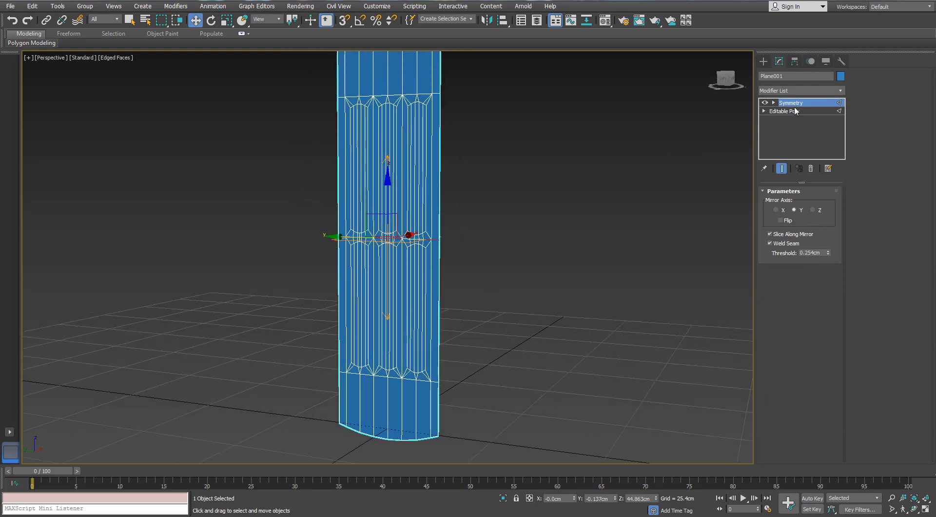
- In the base mesh, scale the vertices of the middle panel's two rounded ends inward to make the panel shorter and narrower
click(786, 111)
click(777, 201)
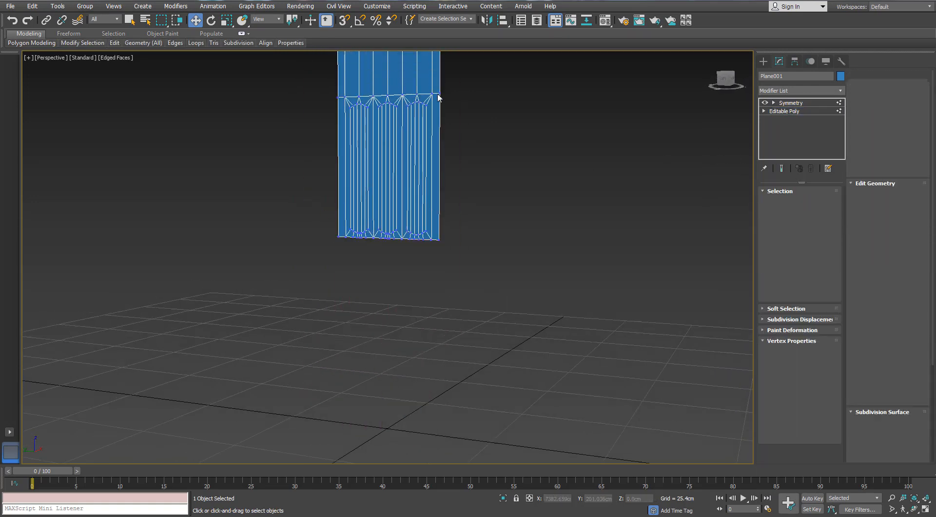
mouse_move(438, 94)
alt+middle_down()
mouse_move(410, 124)
mouse_move(397, 117)
alt+middle_up()
scroll(397, 117, up, 3)
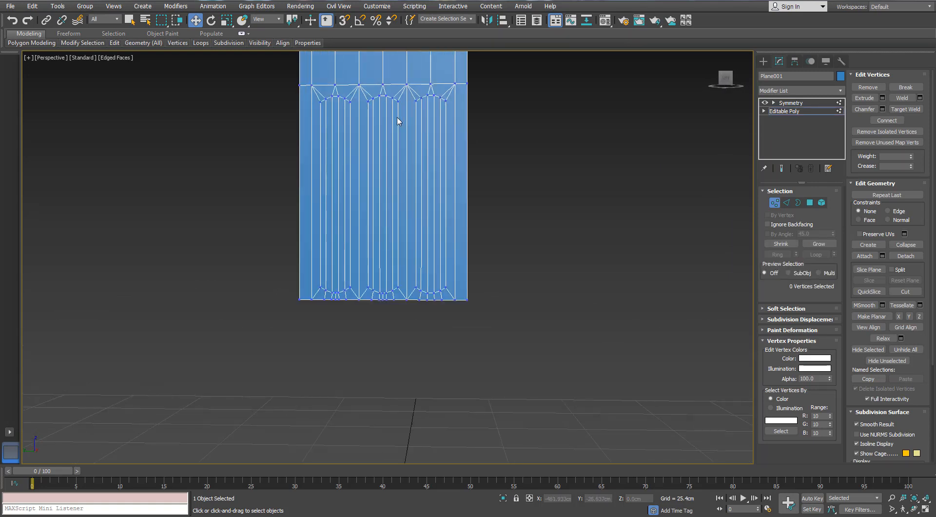
key(l)
drag(411, 202, 361, 228)
middle_drag(397, 200, 386, 151)
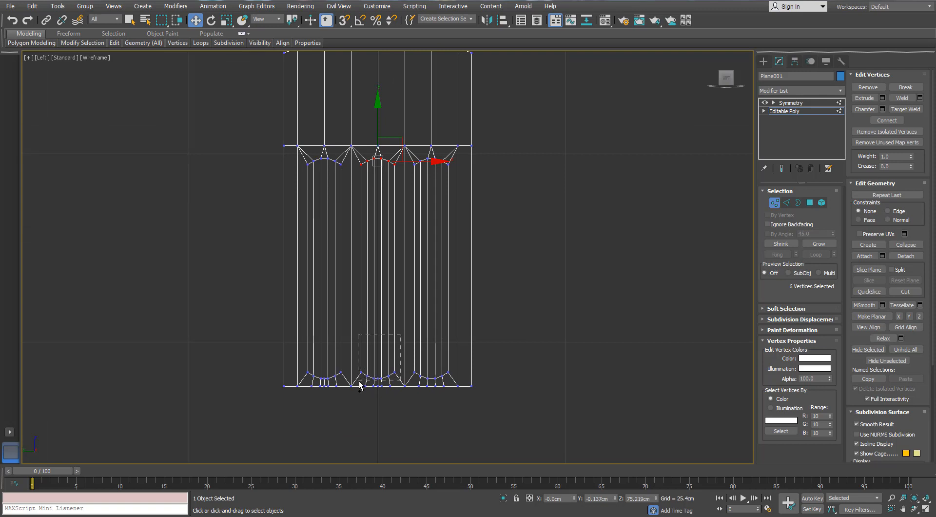
ctrl+drag(359, 385, 361, 385)
key(r)
drag(379, 226, 375, 235)
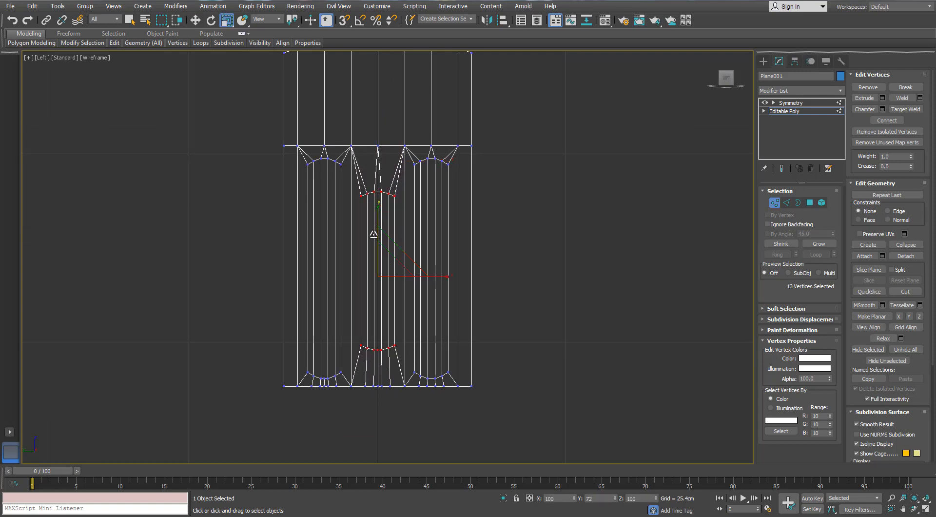
drag(373, 236, 374, 225)
drag(445, 274, 435, 276)
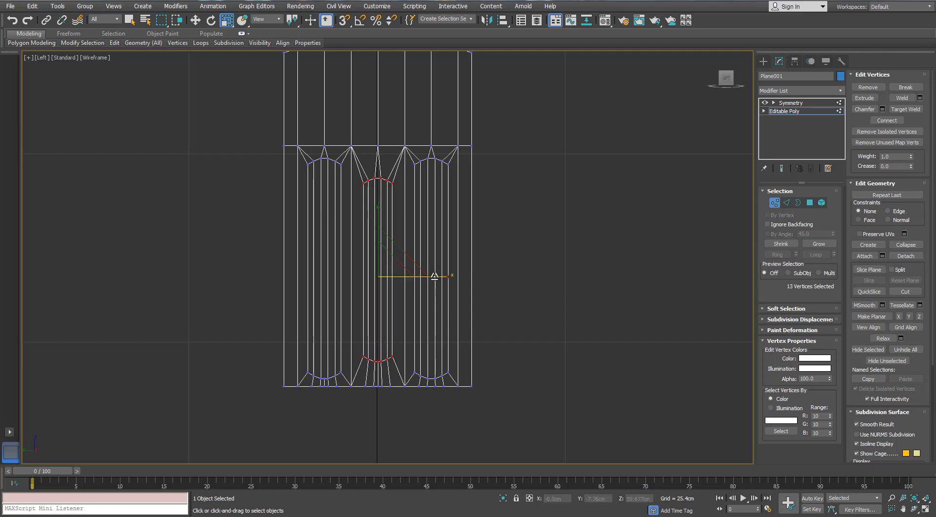
click(776, 202)
scroll(519, 225, down, 2)
key(p)
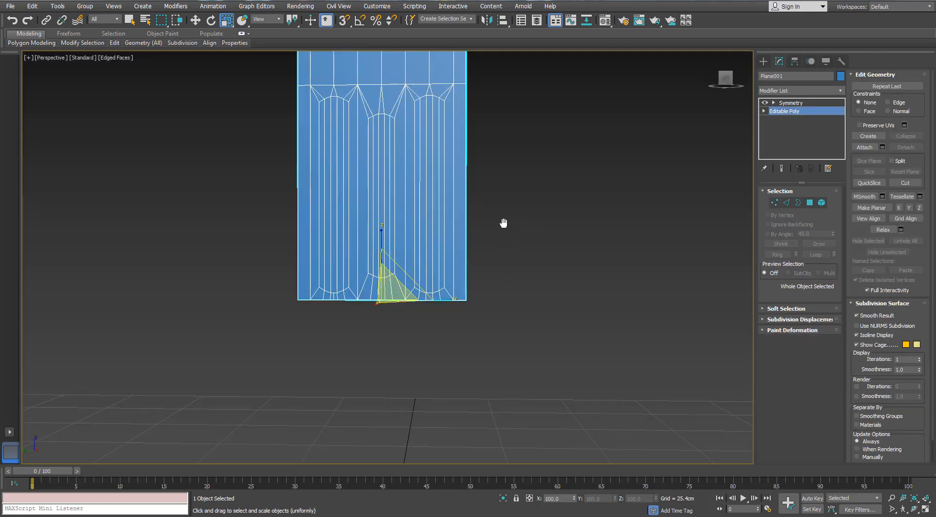
- Return to the Symmetry result and collapse the mirrored object to an editable poly
mouse_move(502, 222)
alt+middle_down()
mouse_move(464, 211)
mouse_move(501, 209)
alt+middle_up()
click(793, 102)
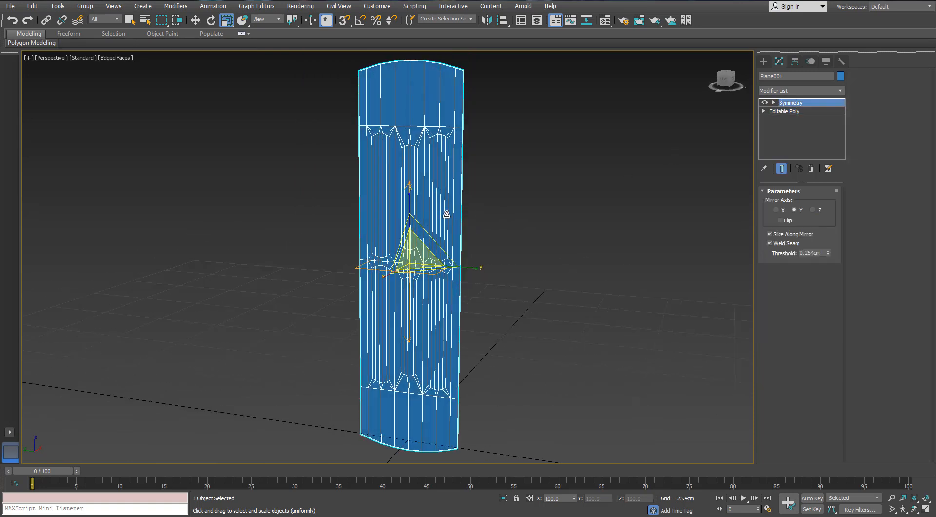
alt+middle_drag(445, 215, 425, 218)
right_click(418, 276)
click(416, 385)
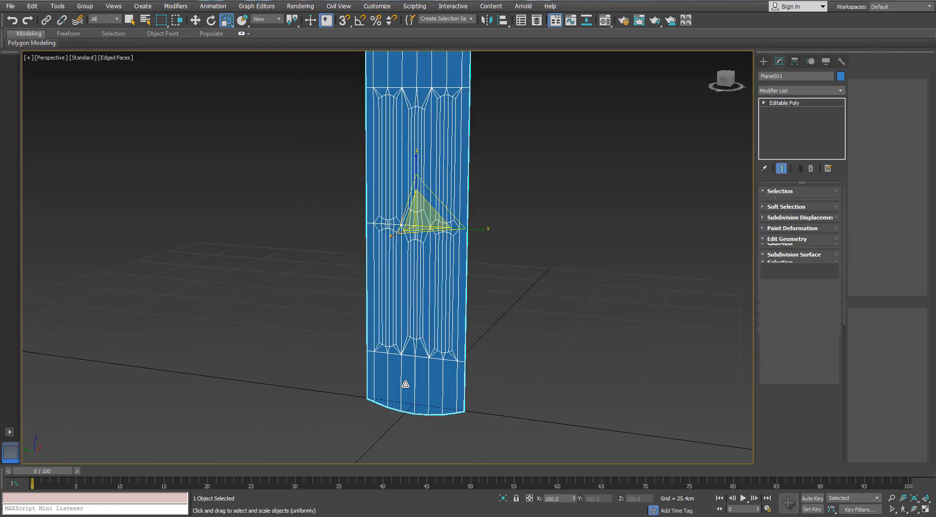
- Apply a Shell modifier with an outer amount of 3 cm to thicken the object
alt+middle_drag(541, 244, 492, 214)
click(838, 92)
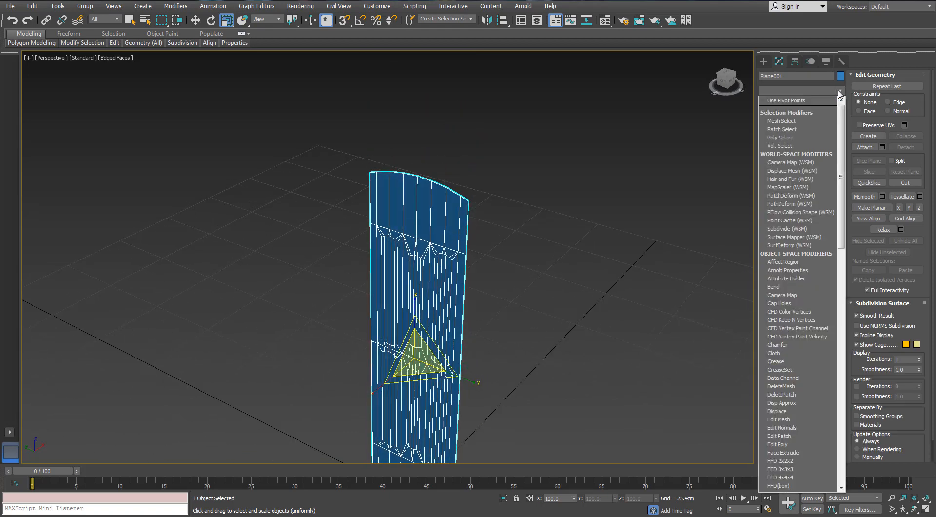
text(sh)
key(Return)
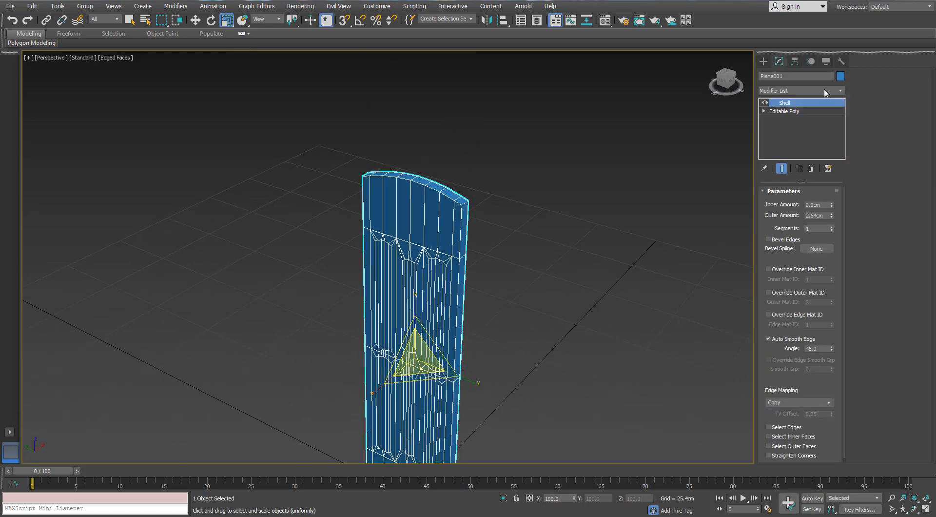
alt+middle_drag(476, 378, 481, 176)
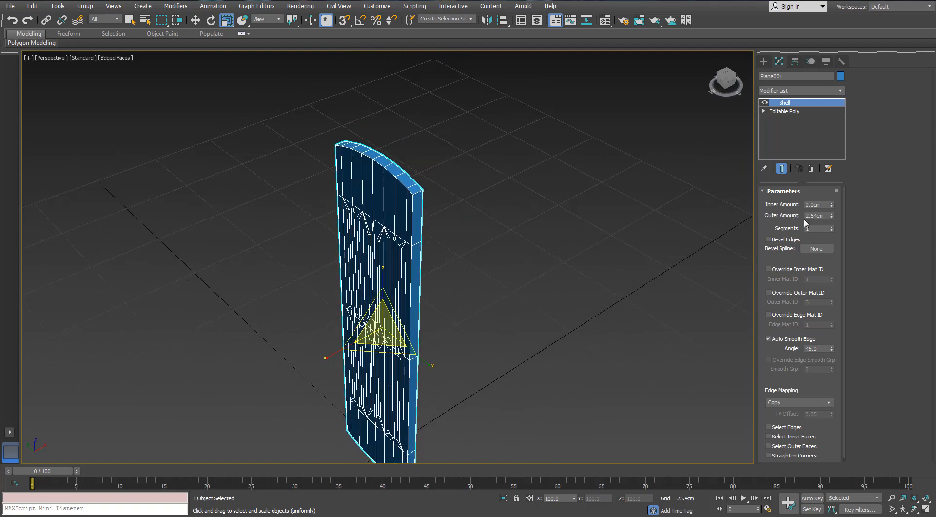
text(3)
key(Return)
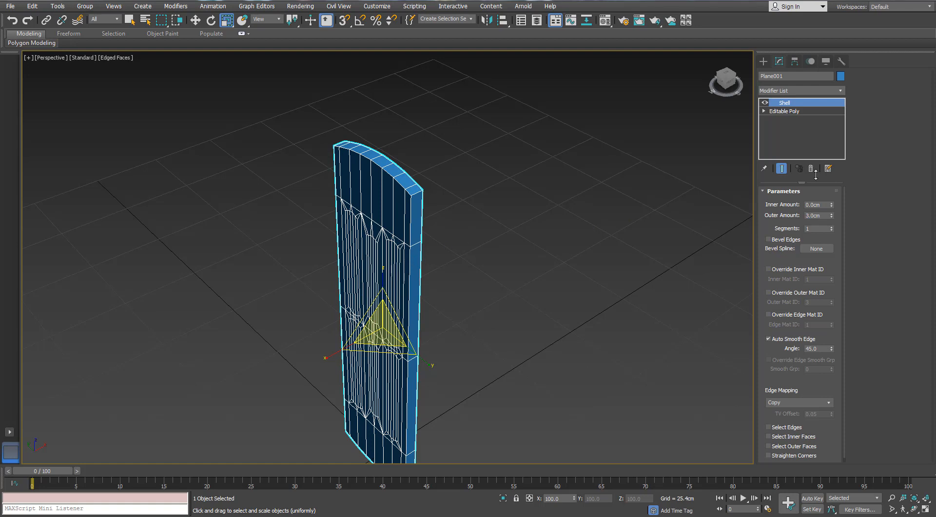
- Convert the shelled object to an editable poly
middle_drag(407, 234, 431, 202)
scroll(412, 218, down, 2)
scroll(430, 203, up, 5)
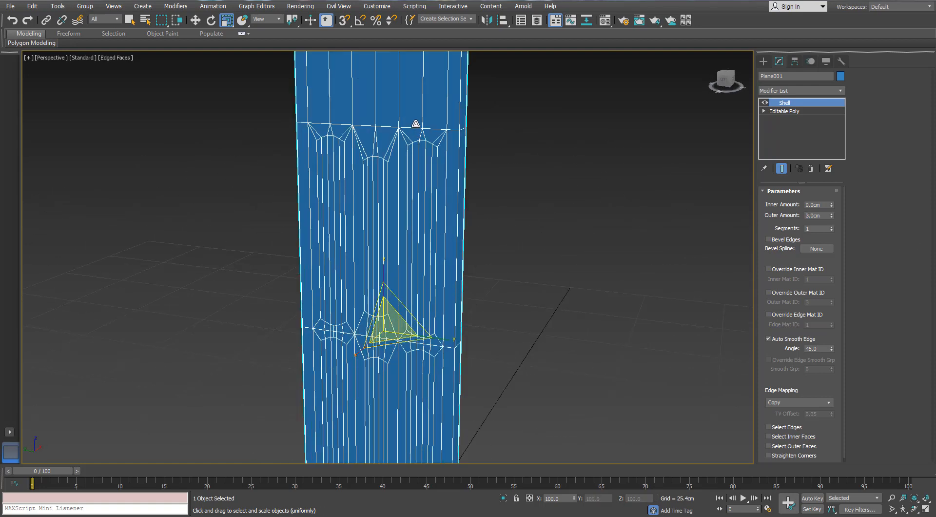
right_click(412, 224)
mouse_move(441, 214)
click(375, 229)
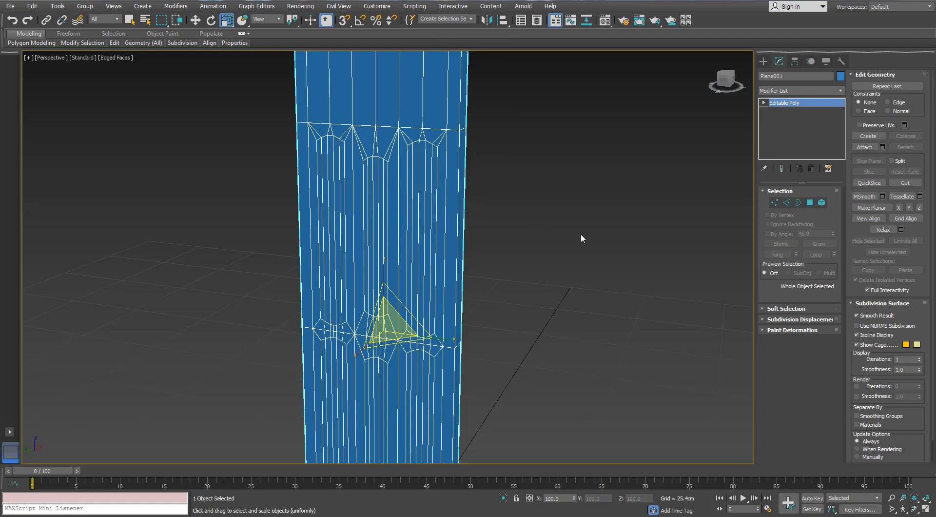
- Select the polygons of all six round-ended panels on one face of the object
click(810, 202)
scroll(491, 207, up, 5)
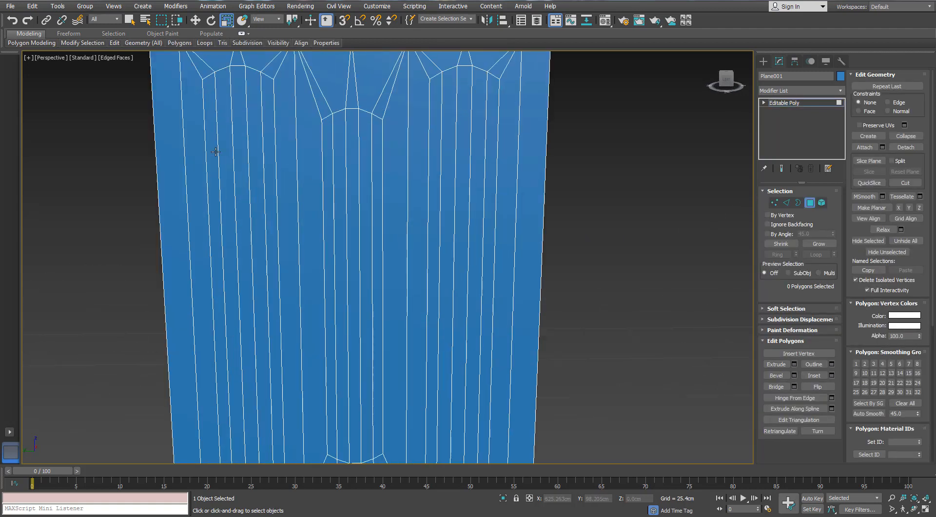
drag(215, 151, 489, 130)
scroll(488, 130, down, 5)
scroll(373, 209, up, 4)
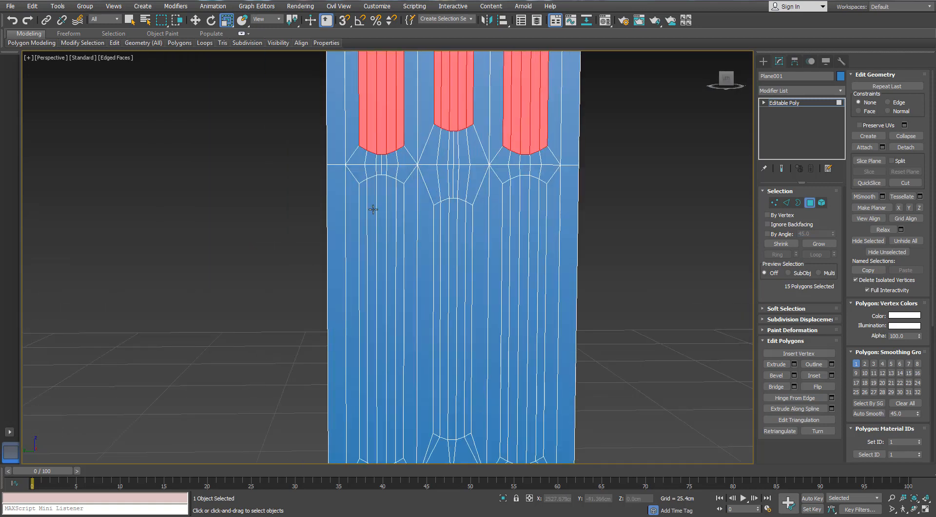
mouse_move(372, 209)
mouse_down()
mouse_move(363, 200)
mouse_move(435, 215)
mouse_move(553, 202)
mouse_up()
scroll(582, 198, down, 2)
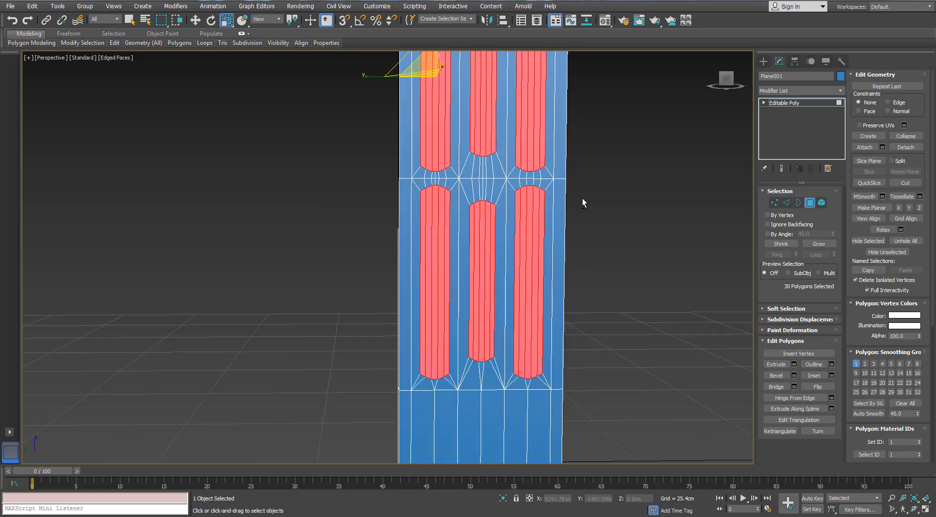
- Add the polygons of the three upper panels on the opposite face to the selection
alt+middle_drag(582, 198, 556, 198)
scroll(490, 194, down, 5)
alt+middle_drag(490, 194, 366, 161)
scroll(362, 121, up, 5)
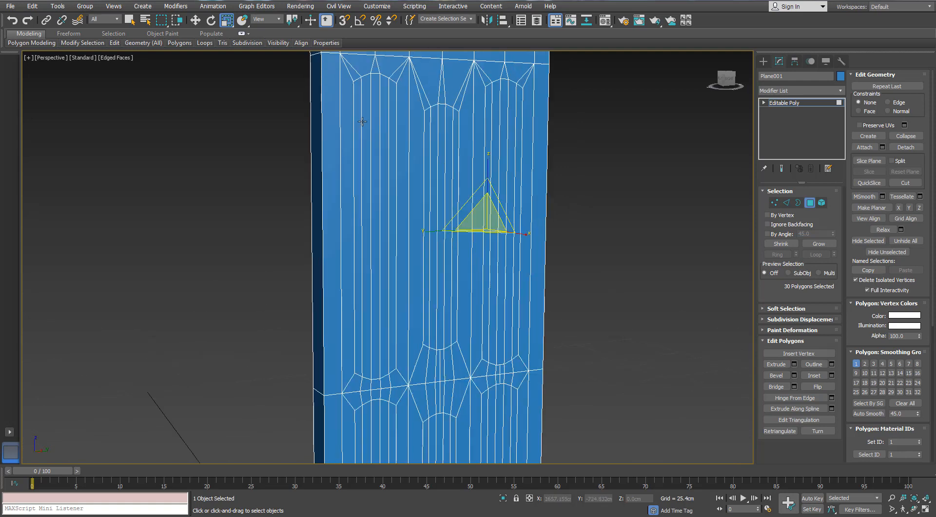
drag(362, 121, 504, 125)
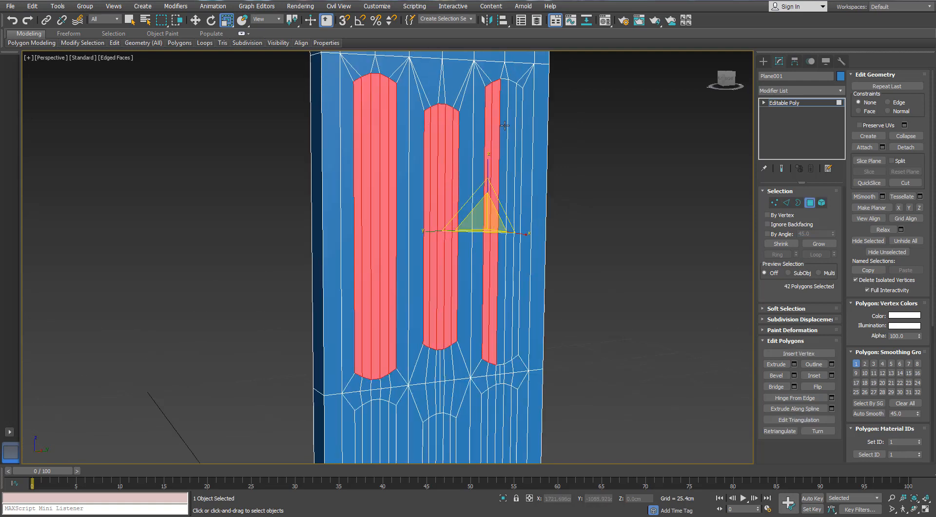
ctrl+click(504, 125)
ctrl+click(511, 126)
ctrl+click(518, 127)
- Add the five polygons of the lower left panel on this face to the selection
scroll(509, 146, down, 5)
scroll(443, 283, up, 2)
middle_drag(443, 283, 396, 174)
ctrl+click(399, 172)
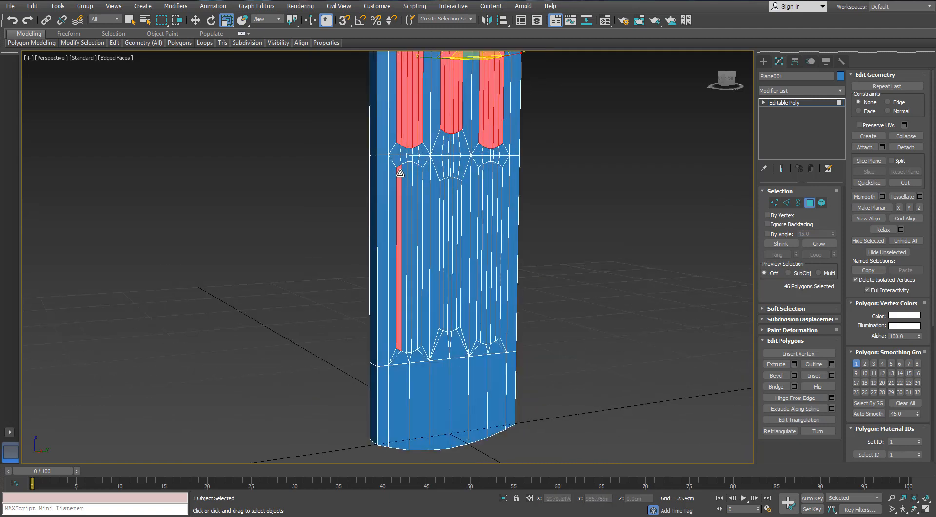
ctrl+click(404, 173)
ctrl+click(410, 172)
ctrl+click(415, 173)
ctrl+click(420, 173)
- Add the polygons of the lower middle and lower right panels on this face to the selection
ctrl+click(443, 189)
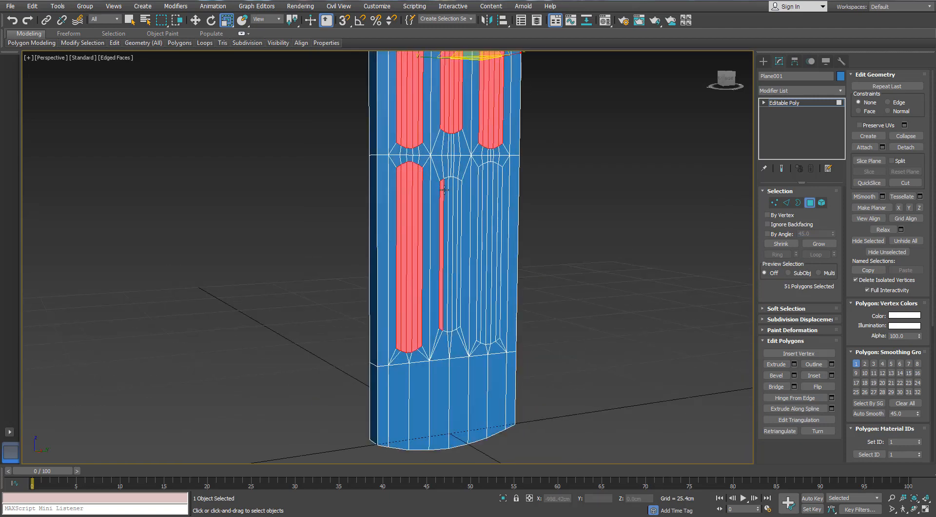
scroll(444, 189, up, 5)
ctrl+click(453, 185)
ctrl+click(465, 184)
ctrl+click(480, 184)
ctrl+click(496, 182)
ctrl+click(561, 171)
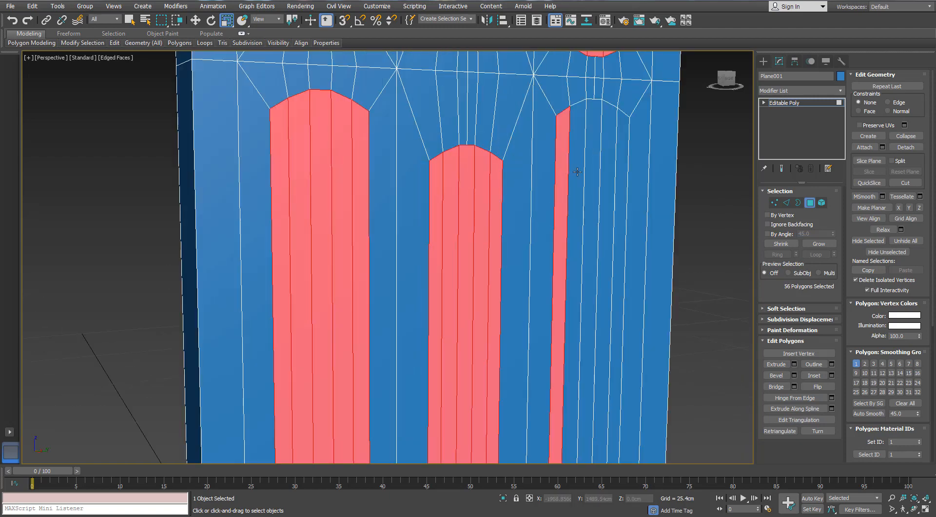
ctrl+click(578, 172)
ctrl+click(593, 170)
ctrl+click(607, 169)
ctrl+click(620, 168)
- Bridge the selected panel polygons of both faces into six through openings and leave polygon editing
scroll(620, 167, down, 6)
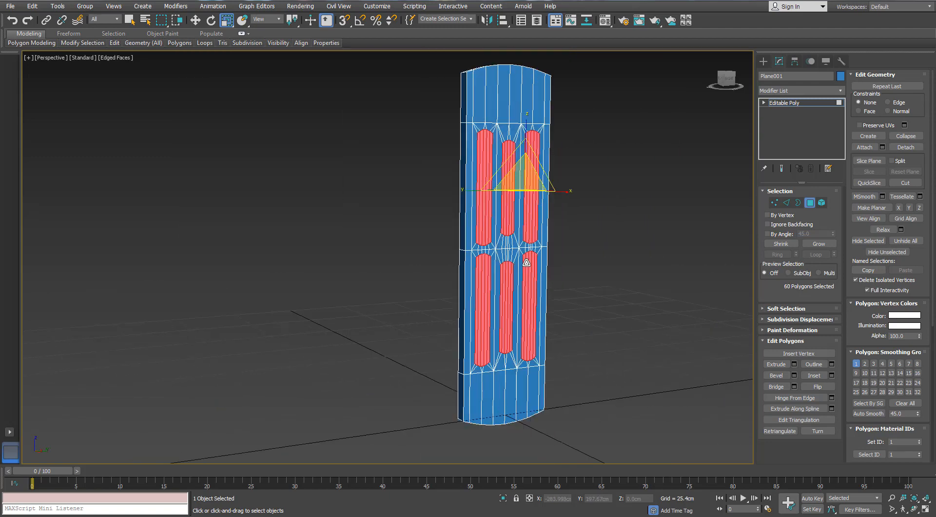
click(774, 386)
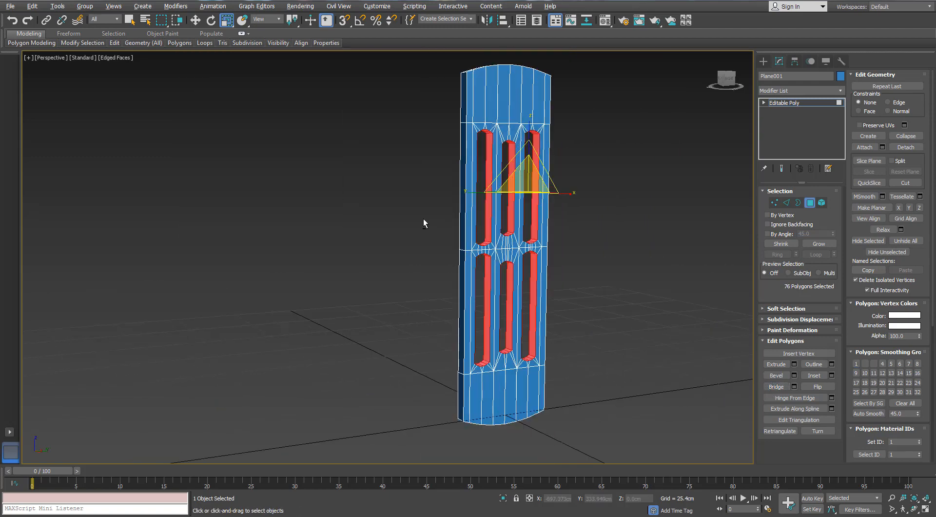
alt+middle_drag(423, 220, 528, 231)
click(564, 281)
middle_drag(564, 283, 538, 303)
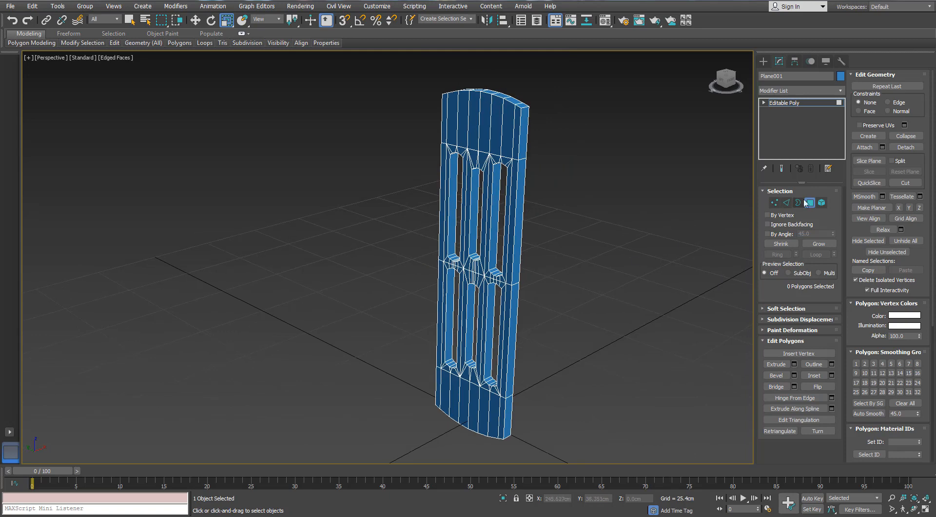
key(r)
click(805, 203)
- Select the ring of edges across the object's outer thickness and connect it with one centred edge loop
scroll(520, 134, up, 5)
click(786, 202)
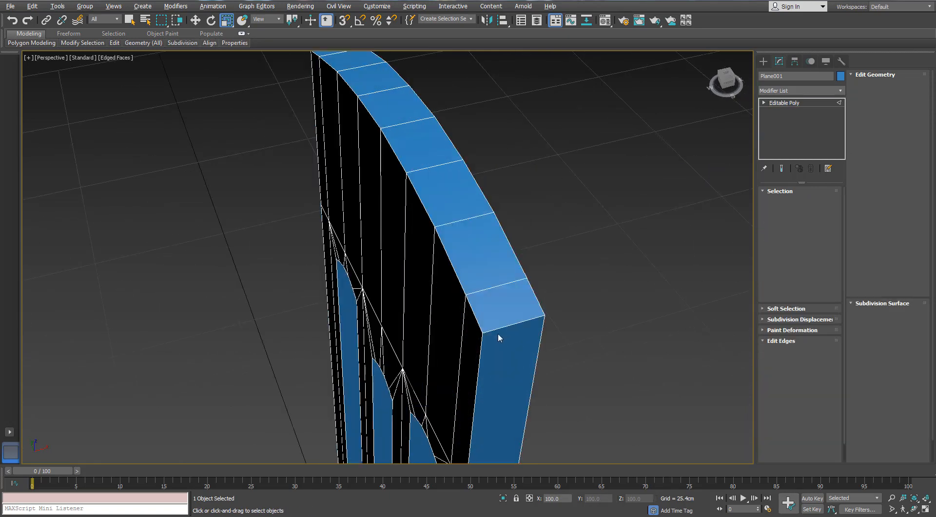
click(498, 332)
click(777, 254)
scroll(583, 282, down, 8)
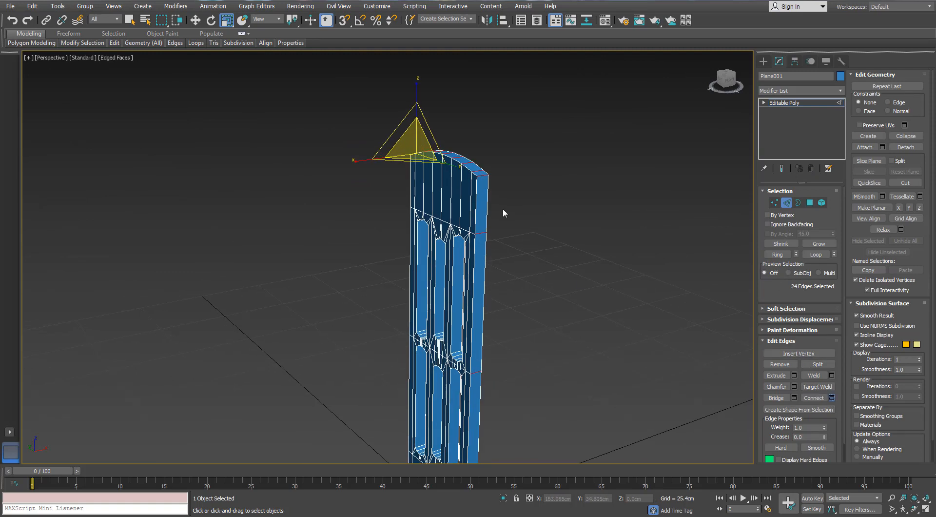
key(w)
alt+middle_drag(502, 209, 461, 194)
scroll(466, 194, up, 3)
alt+middle_drag(642, 376, 614, 352)
click(626, 310)
scroll(558, 218, up, 3)
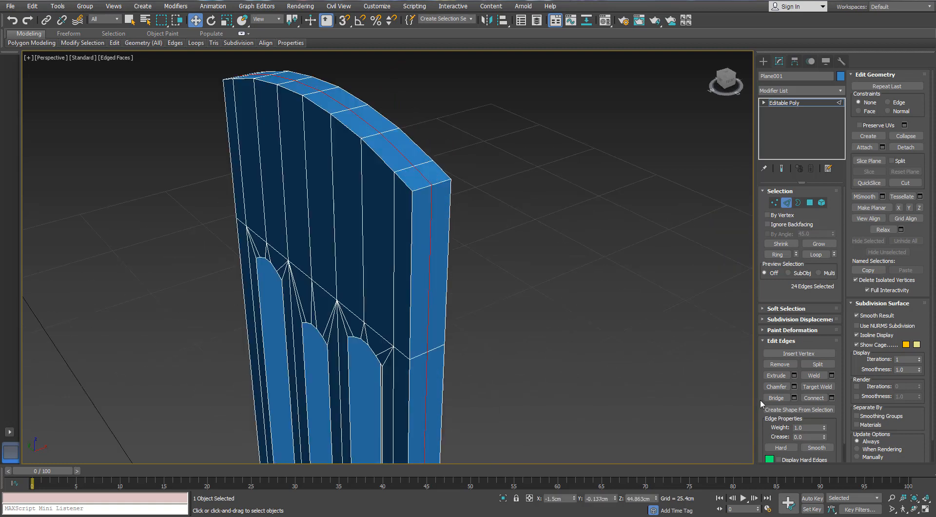
- Chamfer the centred edge loop around the outer thickness by 0.556 cm to split it into two parallel loops
right_click(630, 281)
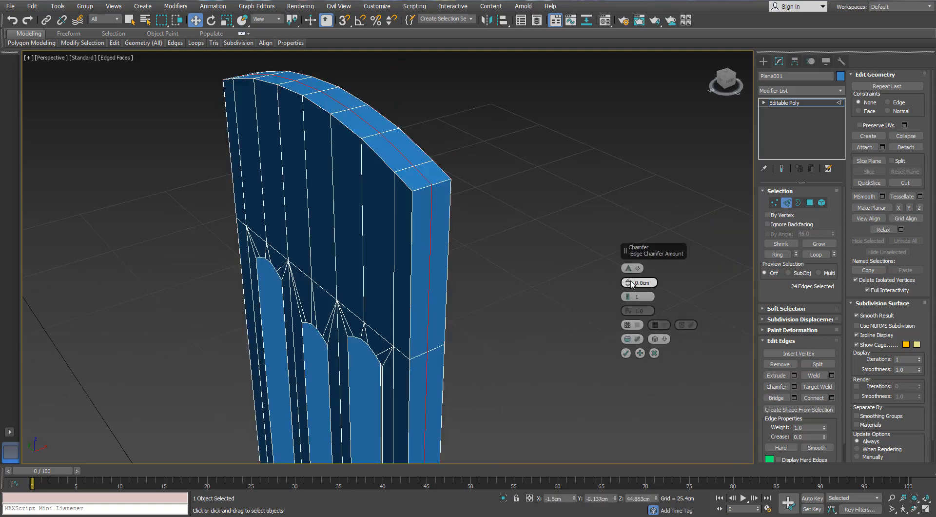
drag(630, 283, 630, 279)
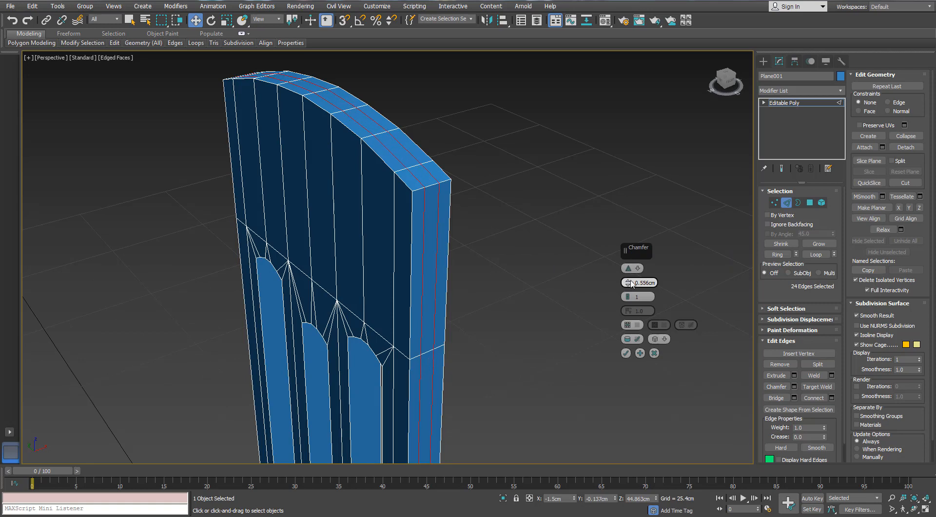
click(626, 353)
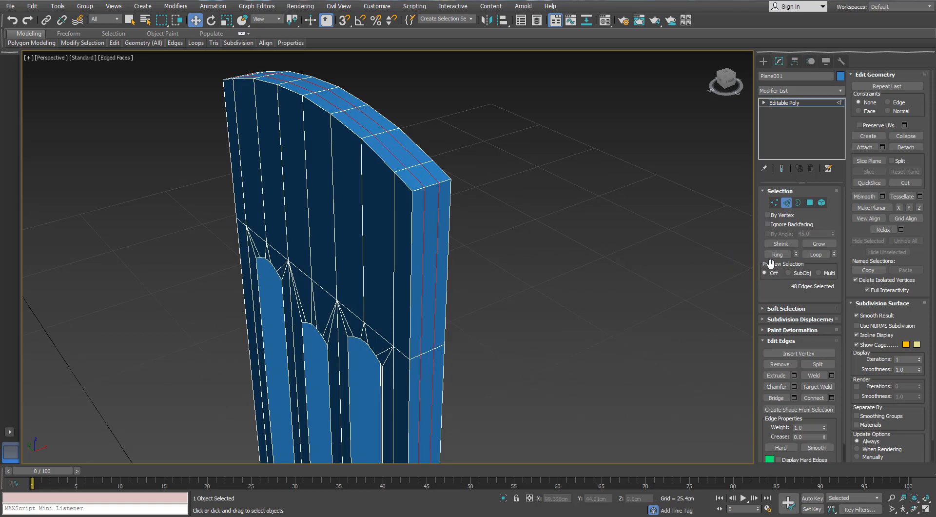
- Scale the two parallel loops around the outer thickness slightly outward uniformly using small percentage increments
alt+middle_drag(516, 245, 320, 130)
right_click(231, 21)
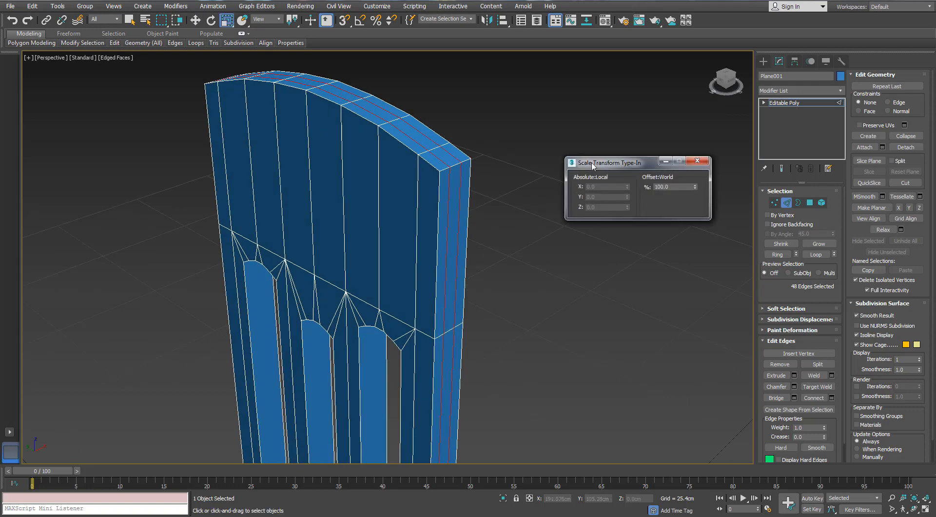
alt+middle_drag(491, 190, 525, 168)
middle_drag(488, 108, 496, 139)
scroll(495, 139, up, 3)
click(695, 185)
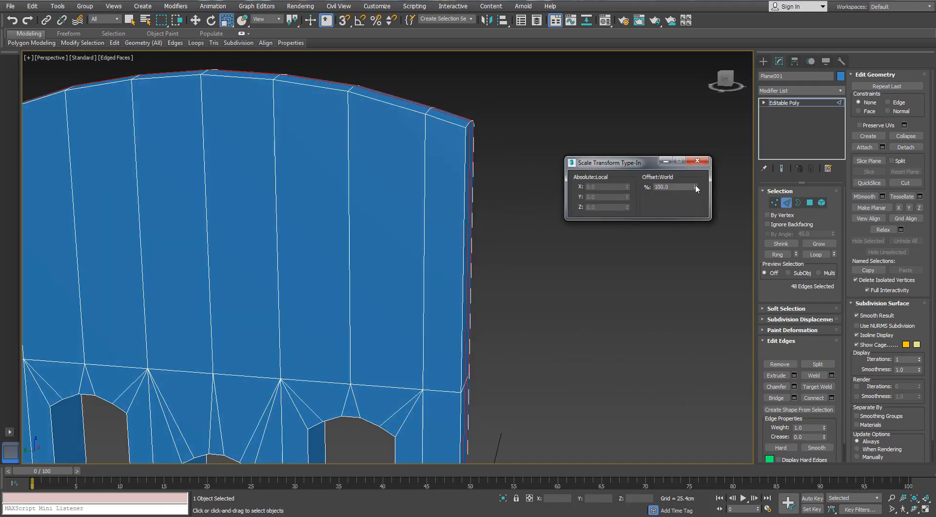
click(695, 185)
click(695, 185)
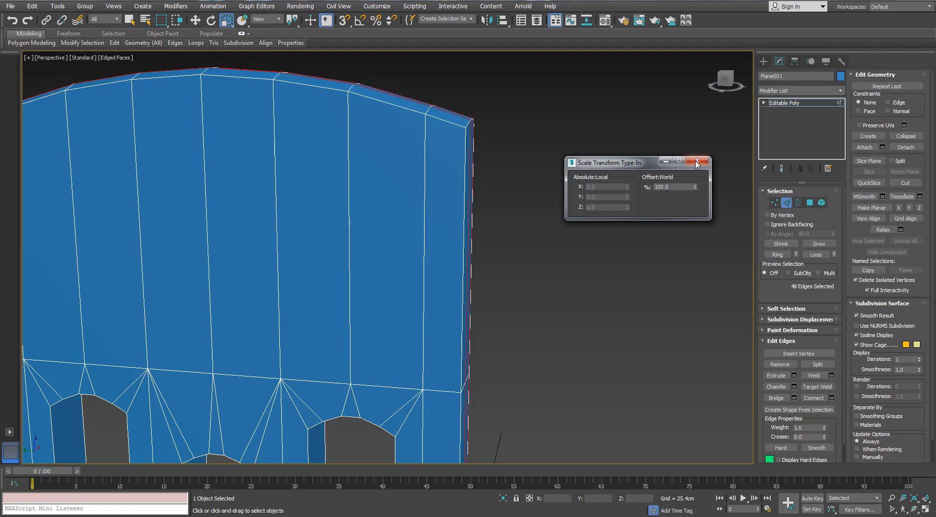
click(698, 161)
- Scale the same two loops slightly wider along the Y axis, across the panel's width
scroll(547, 185, down, 5)
middle_drag(467, 271, 476, 210)
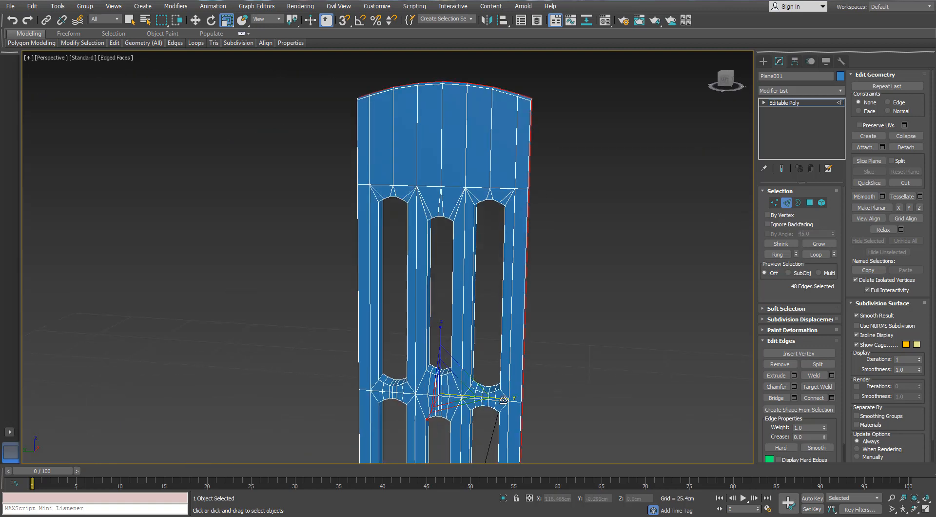
drag(503, 400, 504, 399)
alt+middle_drag(450, 384, 420, 407)
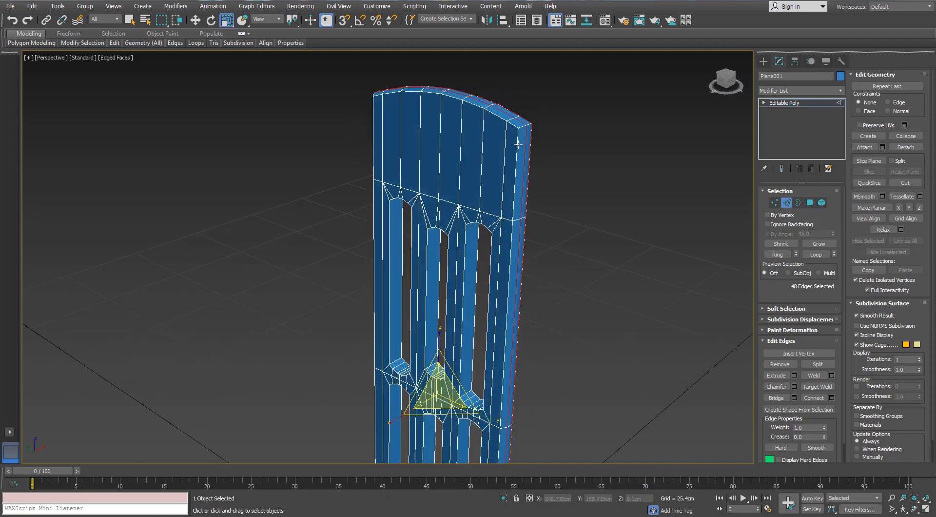
- Select the continuous strip of 24 polygons between the two loops around the outer thickness
scroll(533, 136, up, 5)
click(811, 203)
alt+middle_drag(642, 159, 551, 163)
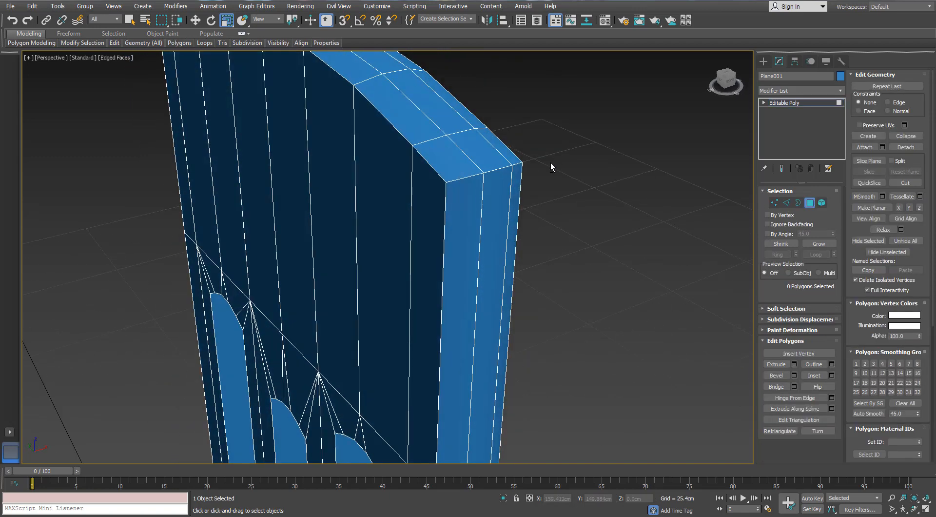
click(786, 202)
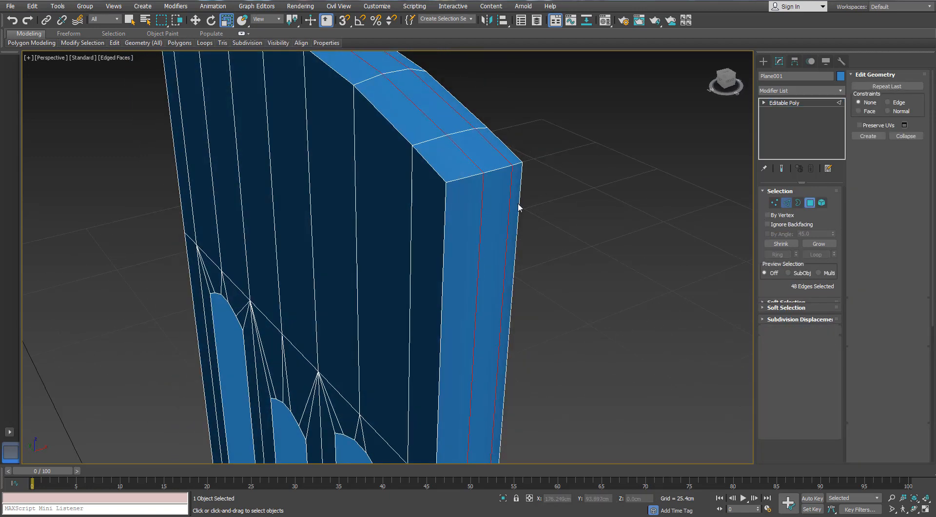
scroll(487, 250, down, 4)
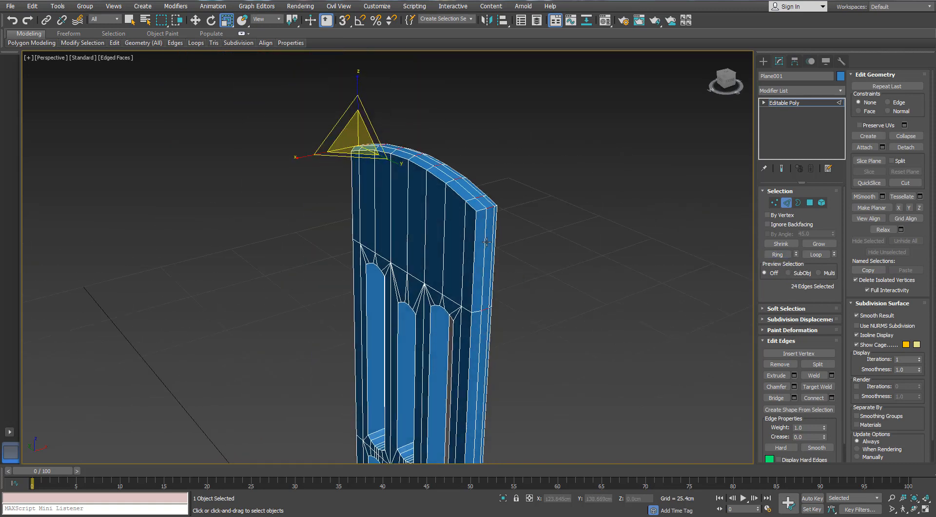
ctrl+click(809, 203)
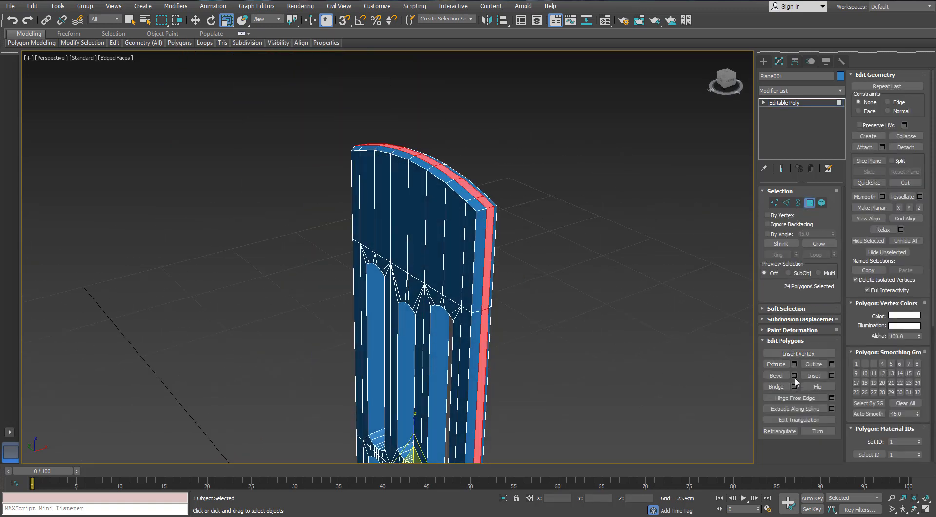
- Start a Local Normal bevel on the selected strip with its height and outline set to 0 cm
drag(638, 249, 643, 120)
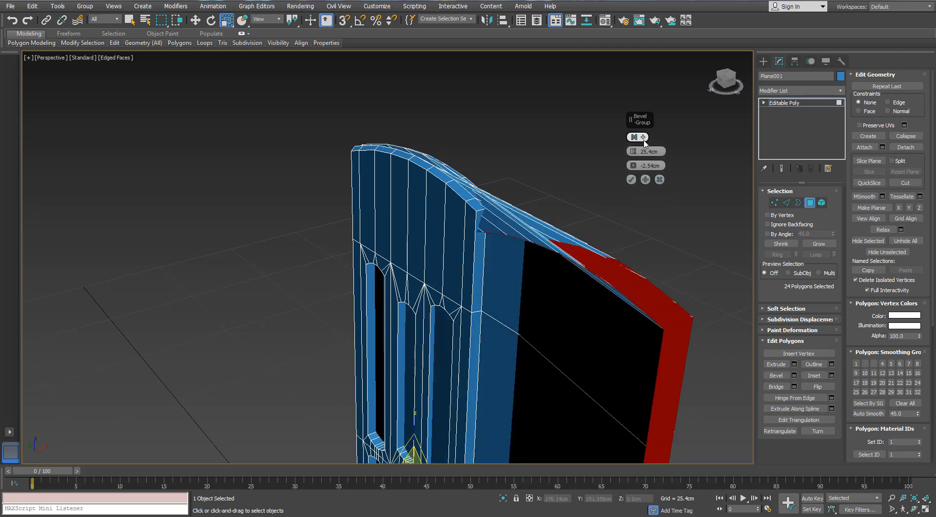
click(644, 140)
click(670, 160)
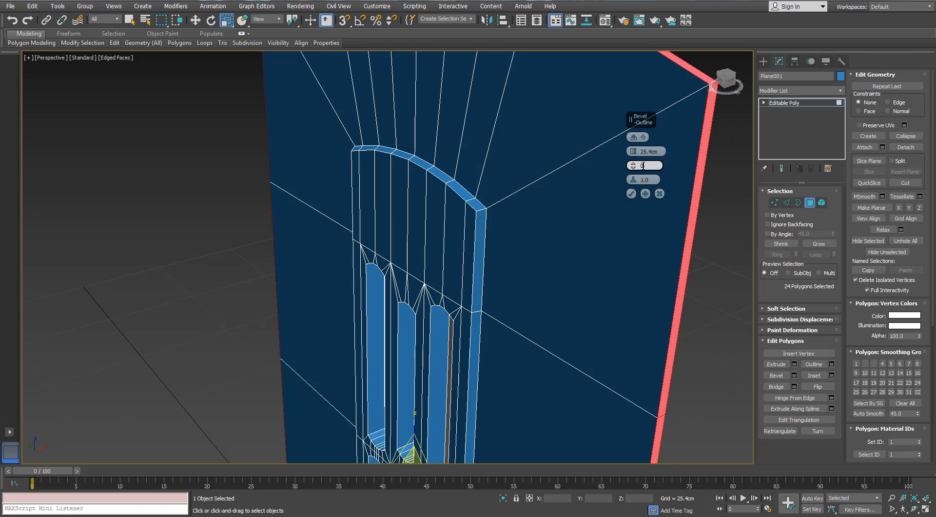
click(652, 151)
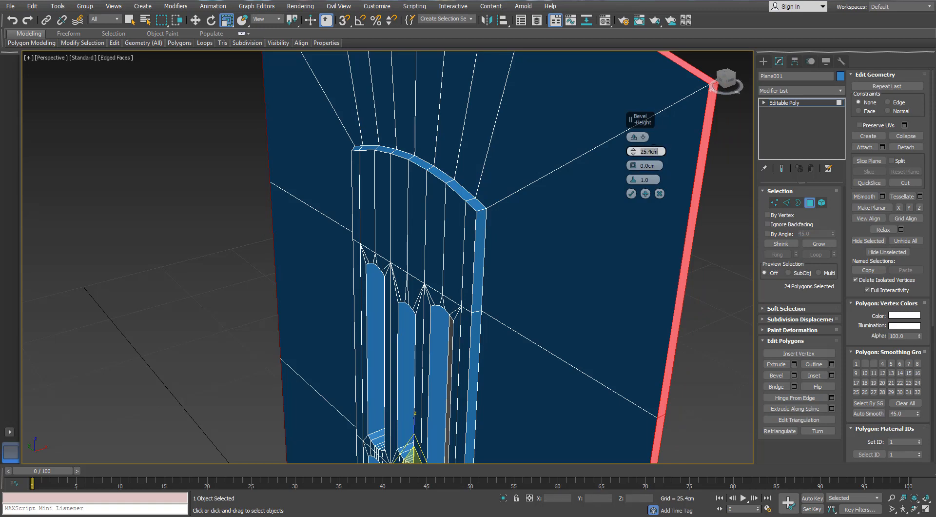
key(Return)
scroll(566, 195, up, 3)
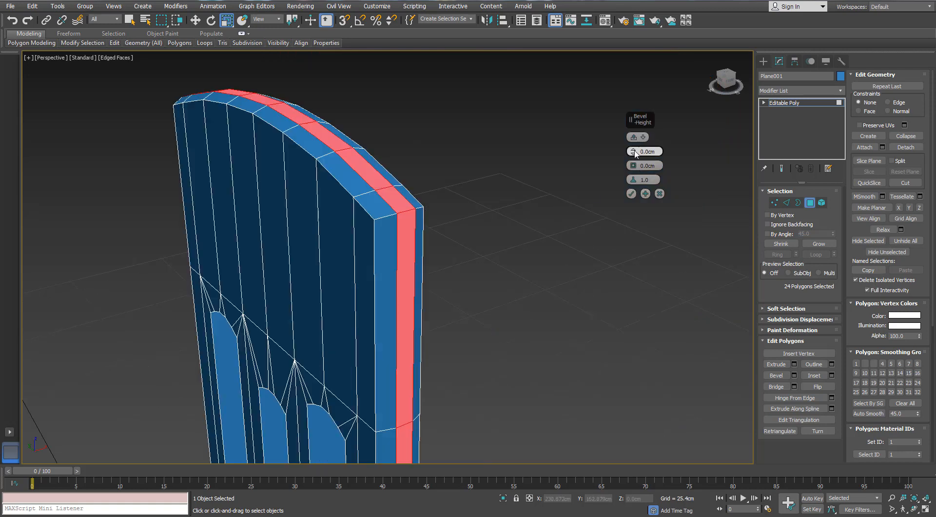
- Set the strip's bevel height to 1.143 cm and its outline to -0.425 cm
drag(635, 154, 634, 148)
alt+middle_drag(396, 210, 420, 195)
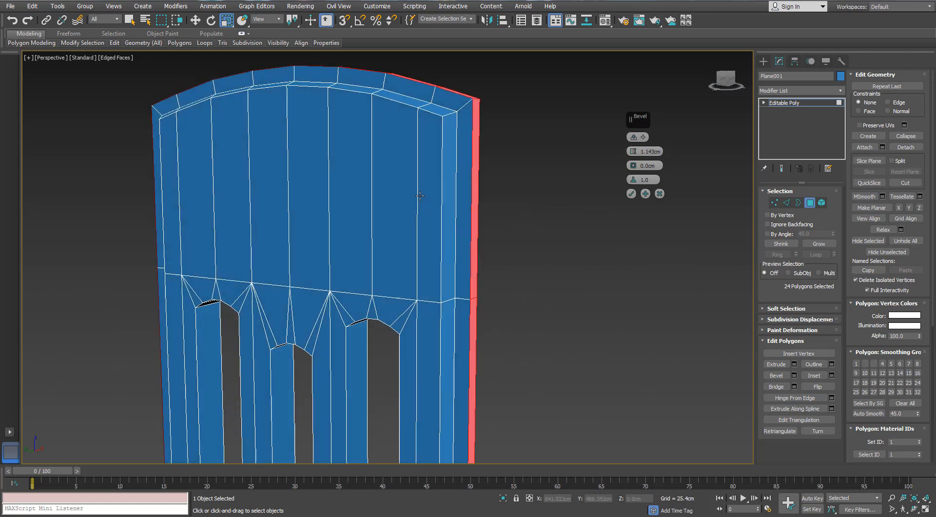
drag(636, 170, 636, 171)
alt+middle_drag(411, 157, 374, 127)
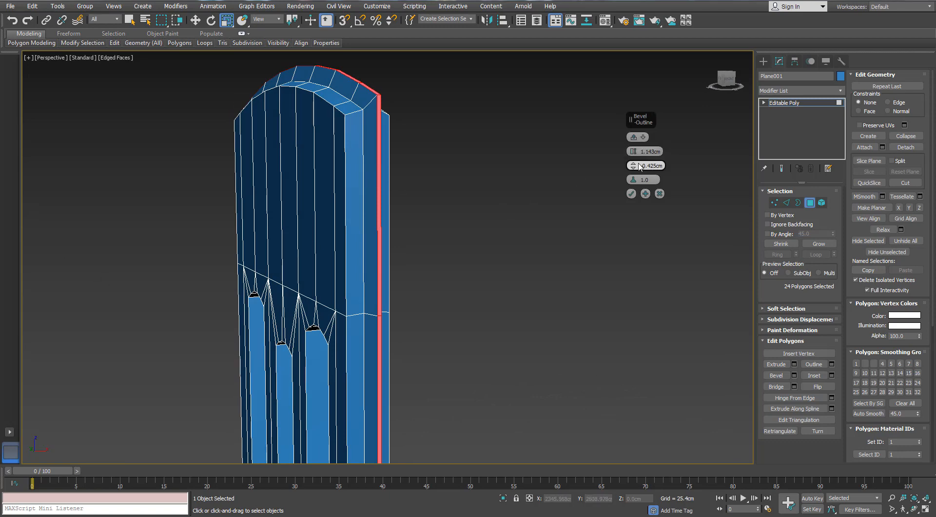
- Reduce the strip's bevel height to 0.381 cm and apply the bevel
drag(633, 151, 634, 153)
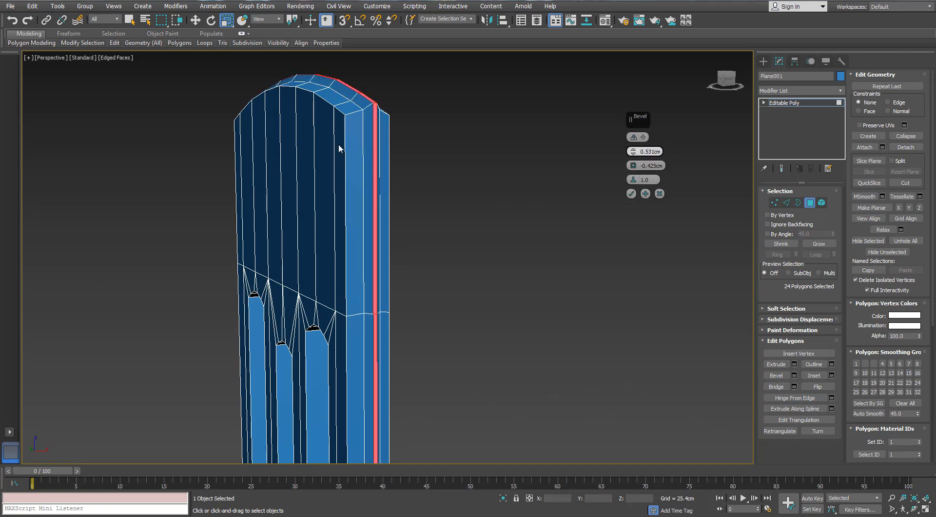
alt+middle_drag(341, 149, 371, 153)
scroll(477, 144, down, 6)
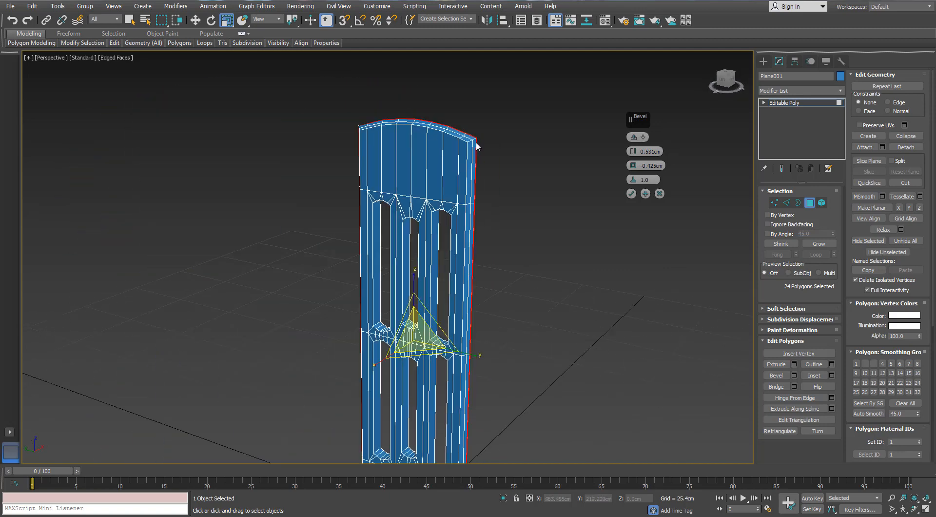
mouse_move(476, 145)
alt+middle_down()
mouse_move(465, 144)
mouse_move(483, 141)
alt+middle_up()
scroll(466, 144, up, 6)
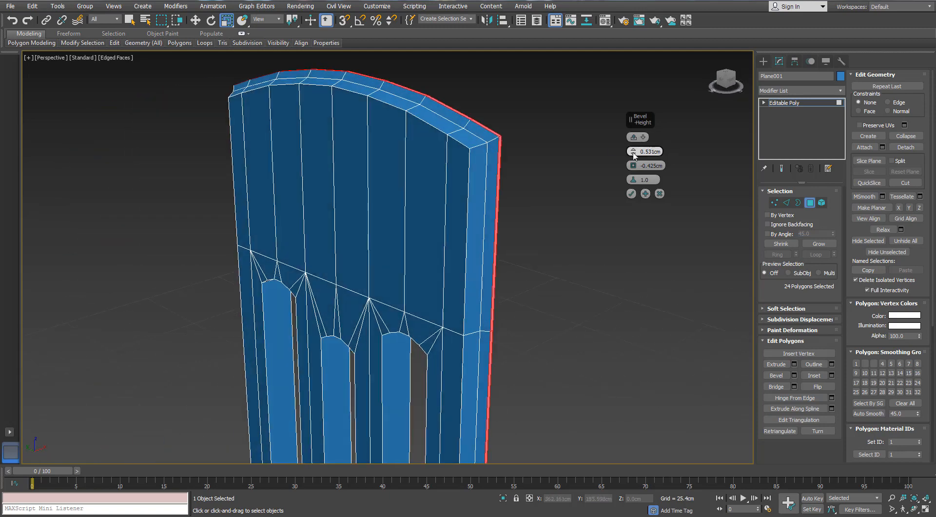
drag(632, 151, 633, 154)
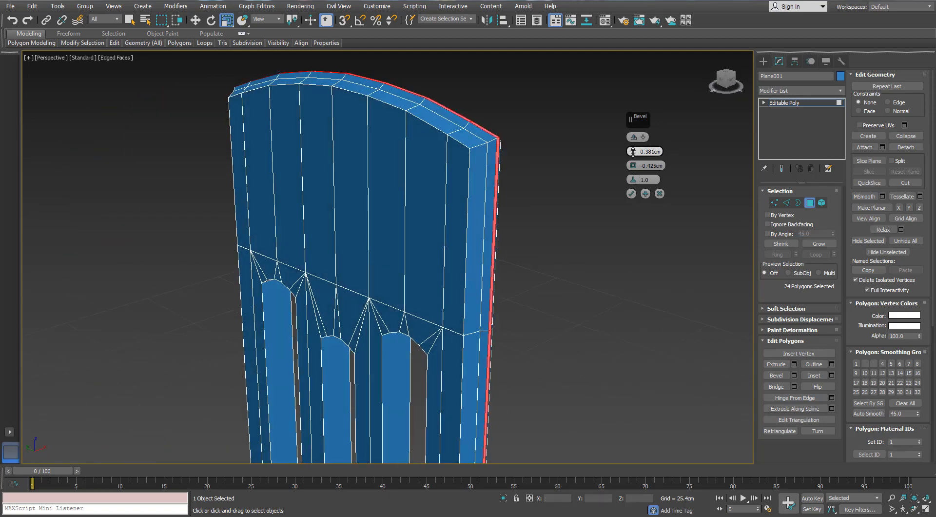
alt+middle_drag(448, 155, 467, 151)
click(631, 194)
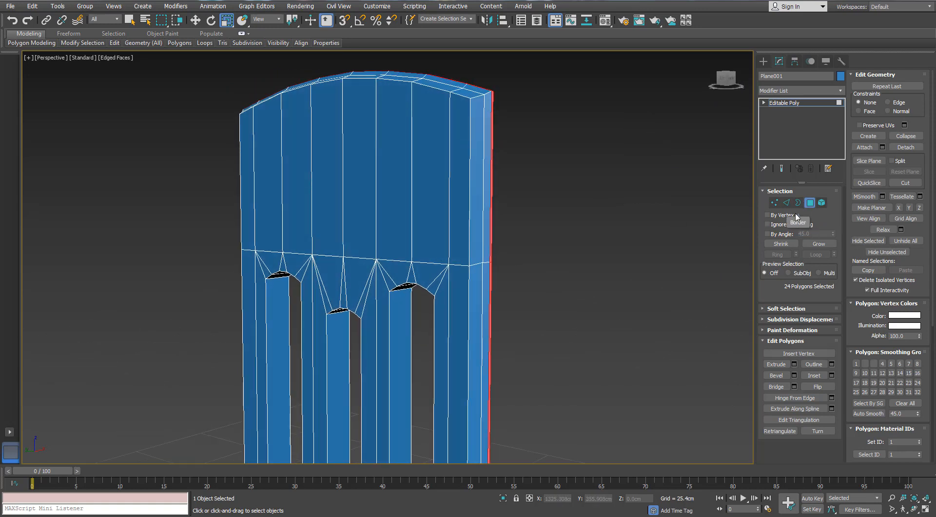
- Grow the selection to the polygon bands beside the beveled strip and scale it slightly outward by 100.1% increments
click(818, 244)
alt+middle_drag(495, 150, 508, 145)
scroll(508, 145, down, 5)
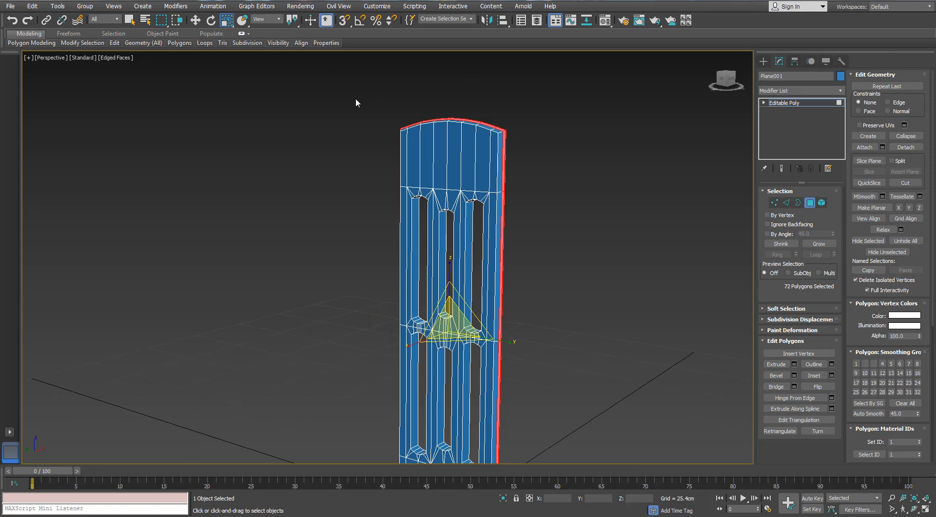
right_click(227, 20)
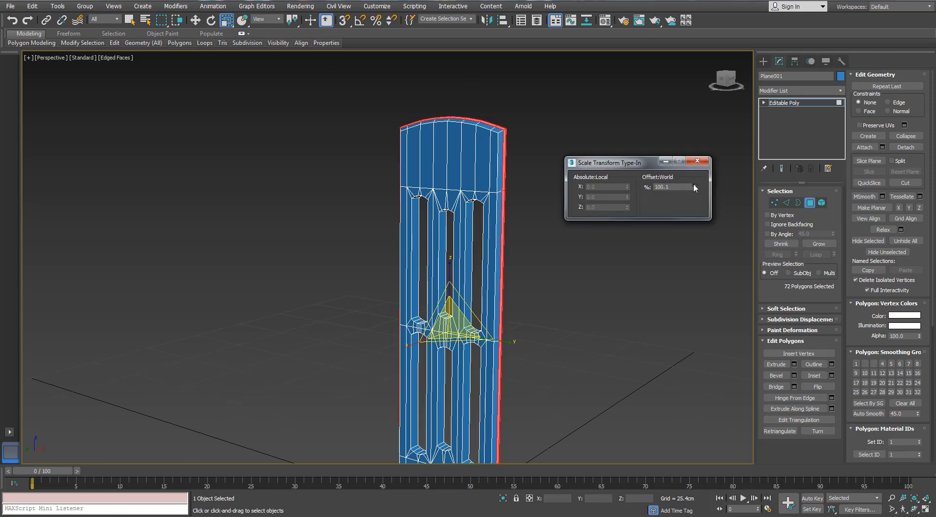
scroll(560, 179, up, 5)
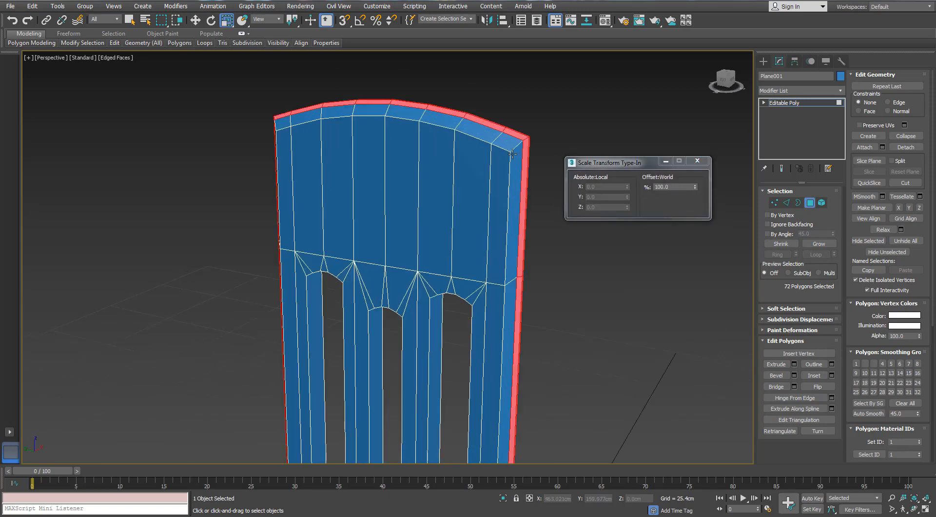
scroll(533, 171, down, 5)
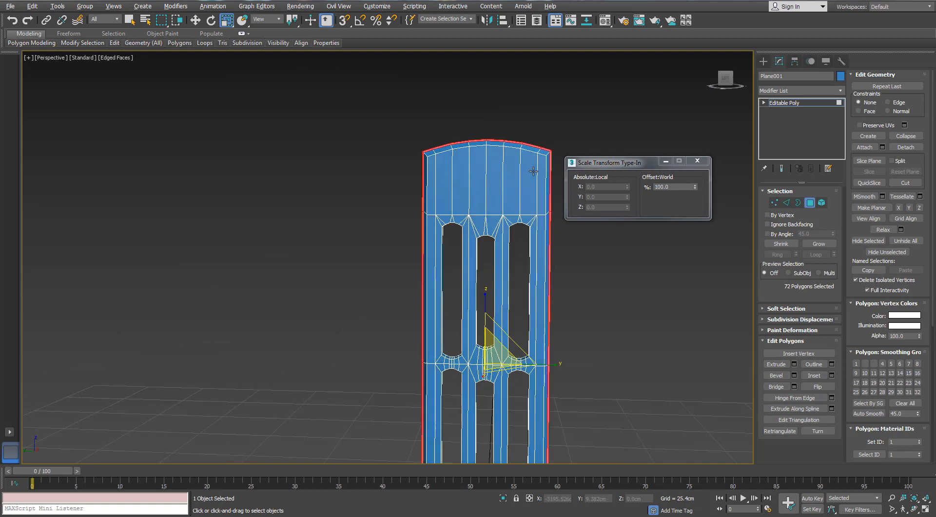
click(697, 160)
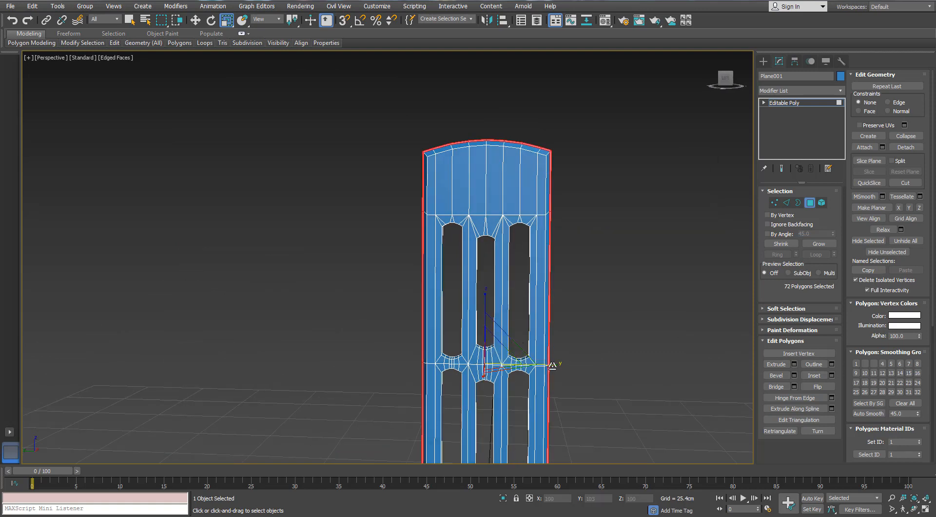
- Clear the selection and connect a horizontal edge loop through the middle of the solid arched head
click(607, 232)
alt+middle_drag(606, 232, 503, 204)
scroll(538, 199, up, 5)
scroll(403, 204, down, 4)
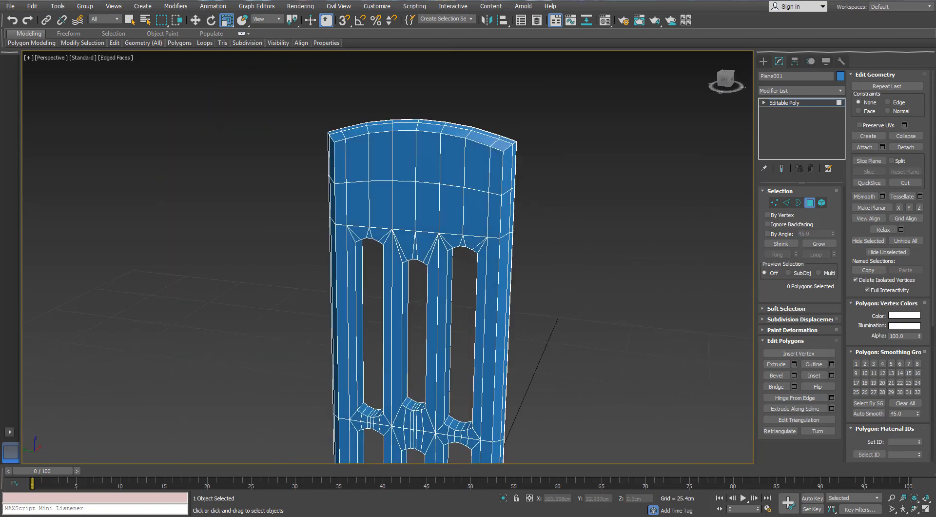
scroll(351, 266, up, 3)
middle_drag(384, 221, 362, 268)
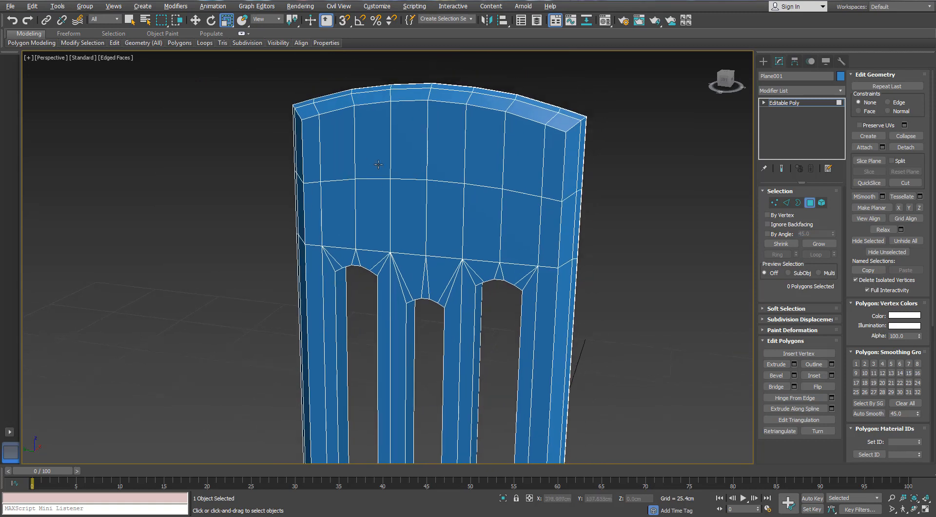
- Try to inset the eight central polygons of the arched head by 2.54 cm as one group
click(371, 156)
ctrl+click(409, 153)
ctrl+click(443, 153)
ctrl+click(486, 150)
ctrl+click(482, 214)
ctrl+click(445, 214)
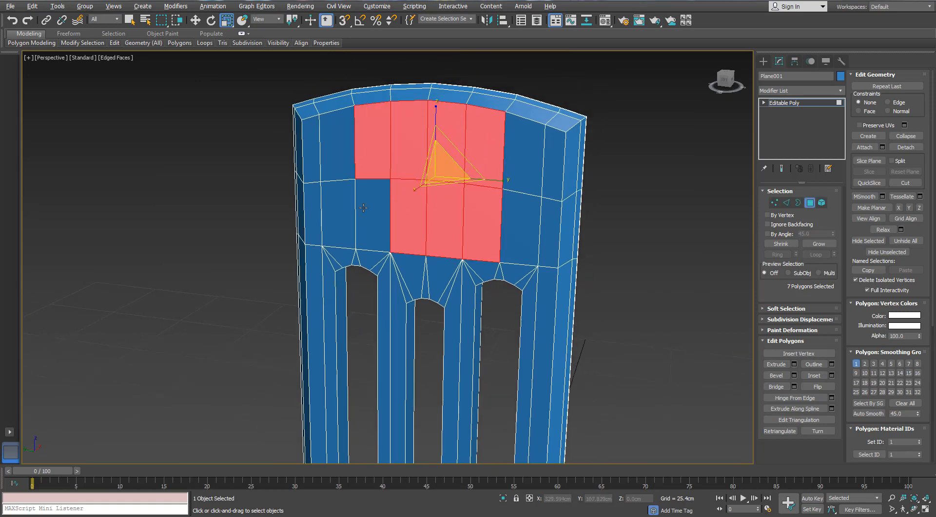
ctrl+click(409, 214)
ctrl+click(373, 214)
click(832, 376)
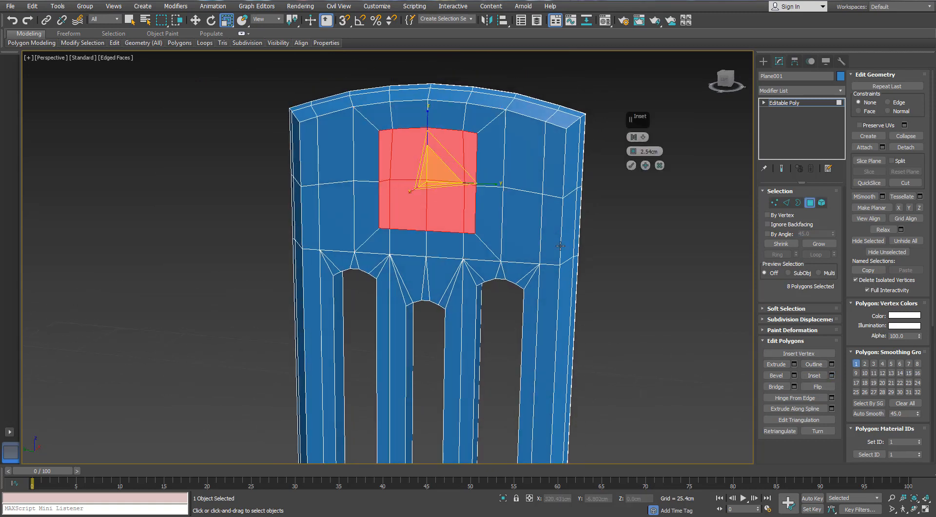
alt+middle_drag(514, 188, 498, 185)
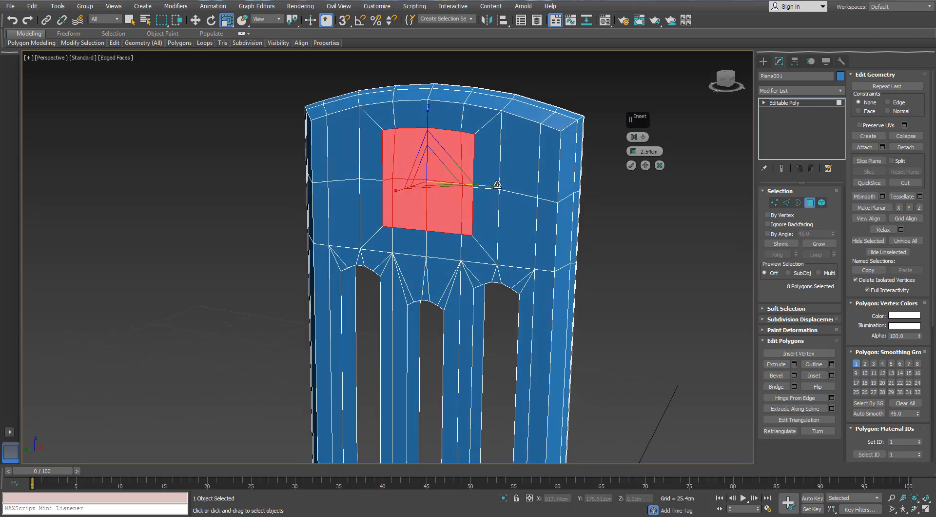
click(660, 166)
click(683, 210)
- Remove the horizontal edge loop across the arched head together with its vertices
key(2)
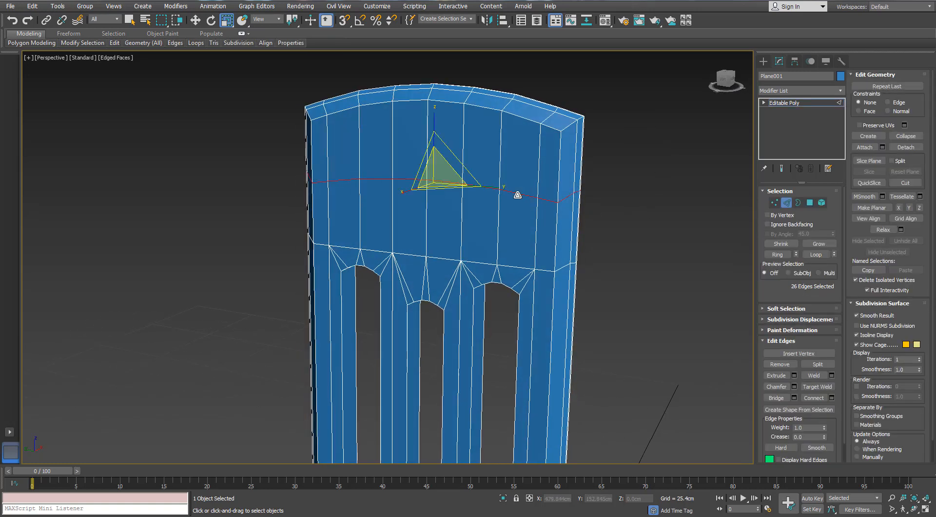
click(634, 232)
double_click(526, 196)
key(ctrl+BackSpace)
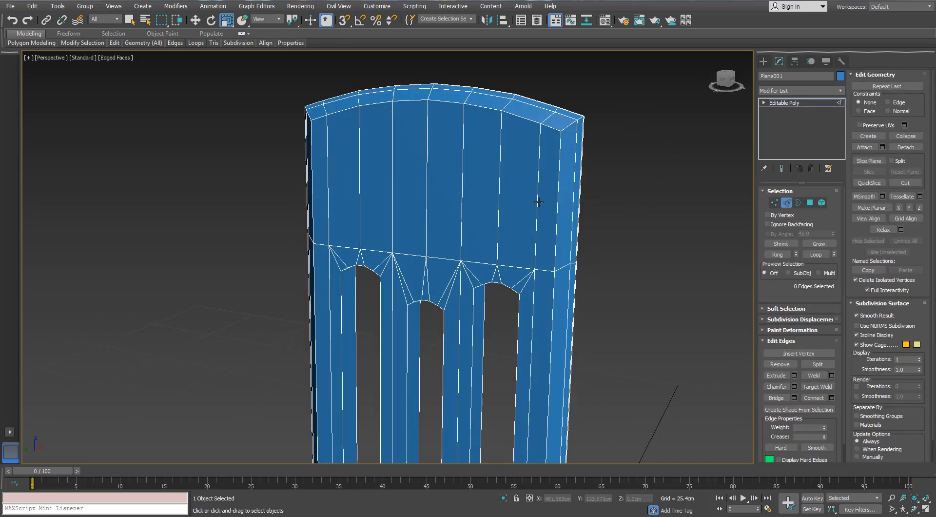
- Connect the ring of vertical edges around the solid arched head with one horizontal edge loop
click(537, 205)
click(777, 254)
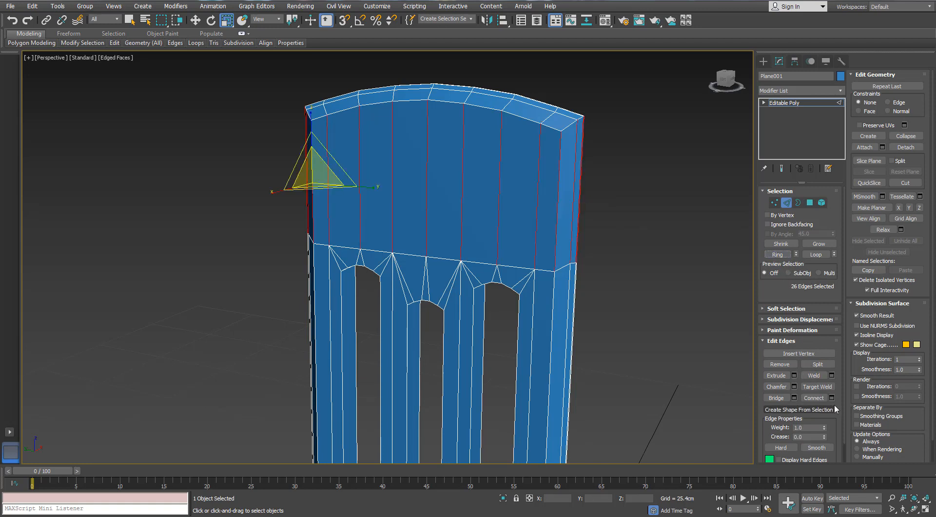
click(831, 397)
click(632, 180)
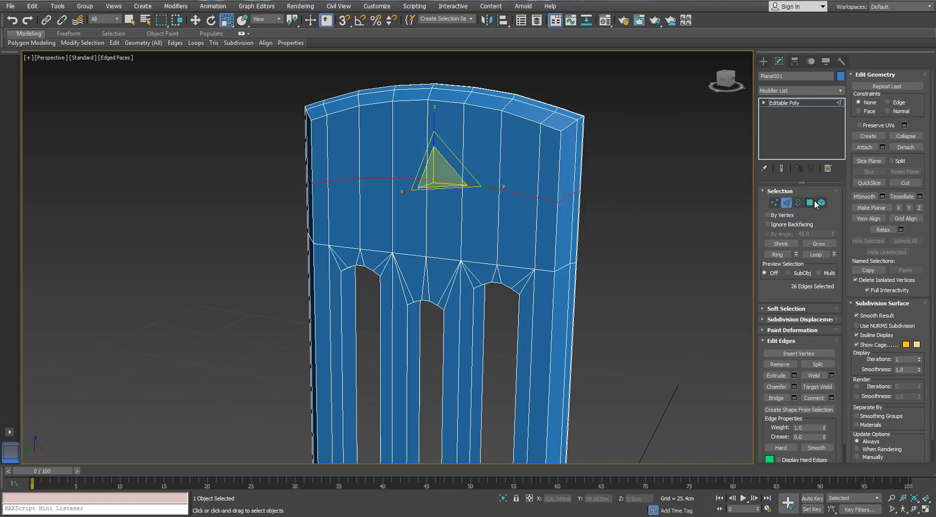
- Inset the eight central front polygons of the arched head by 2.54 cm as one group
click(811, 203)
alt+middle_drag(414, 201, 421, 196)
click(381, 168)
ctrl+click(380, 194)
ctrl+click(408, 202)
ctrl+click(444, 207)
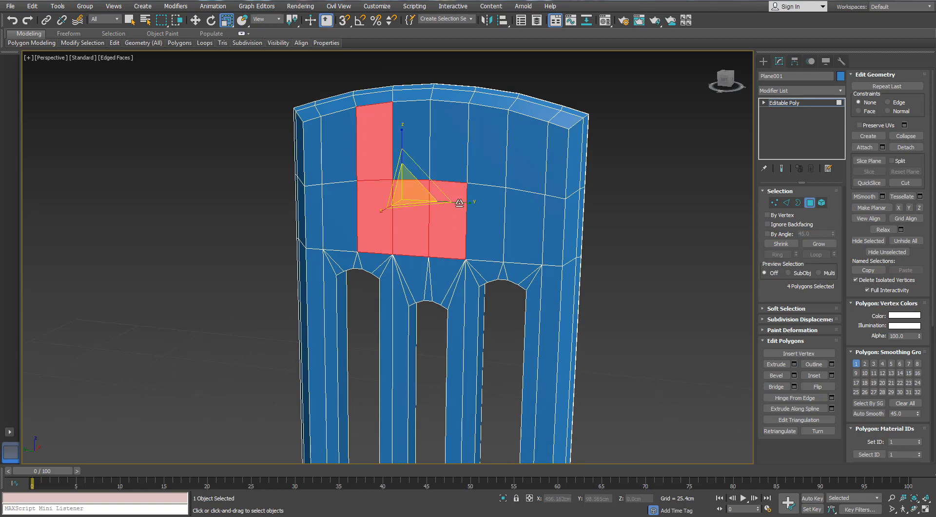
ctrl+click(480, 208)
ctrl+click(485, 163)
ctrl+click(450, 152)
ctrl+click(422, 155)
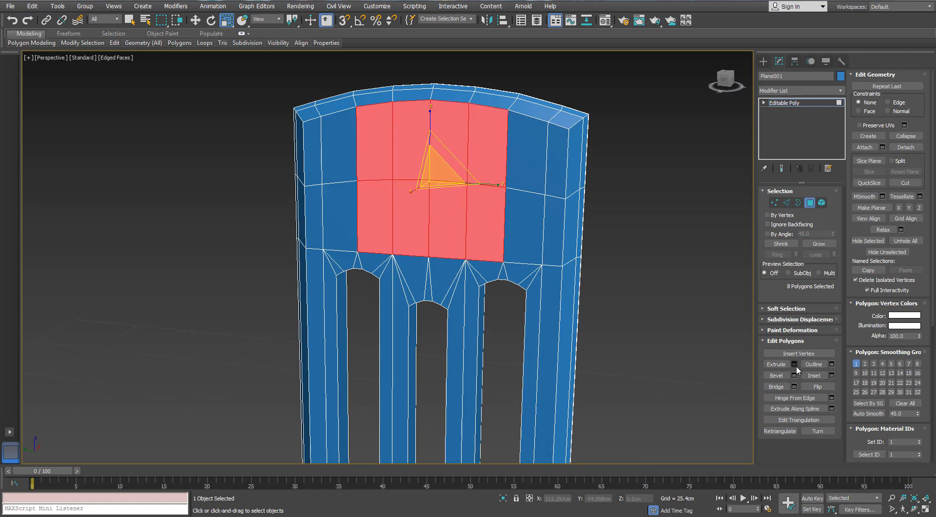
click(831, 375)
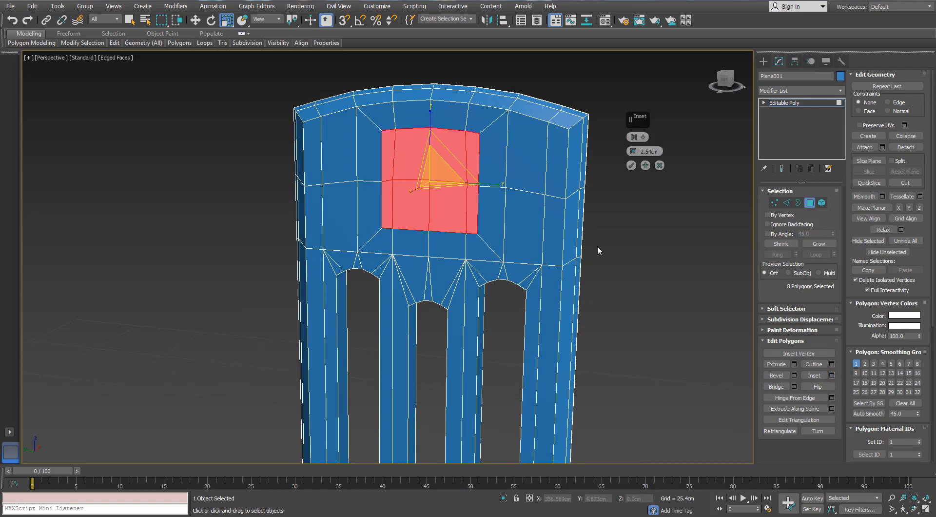
alt+middle_drag(598, 247, 576, 247)
click(630, 166)
- Target-weld the vertices beside the inset's left and right borders onto the border vertices, leaving a two-by-two grid
alt+middle_drag(627, 174, 639, 204)
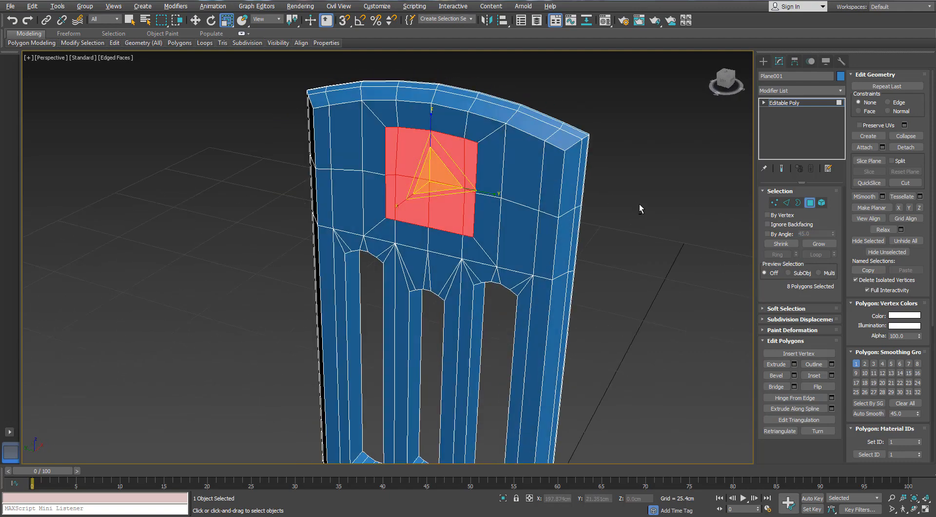
scroll(605, 191, up, 2)
click(775, 203)
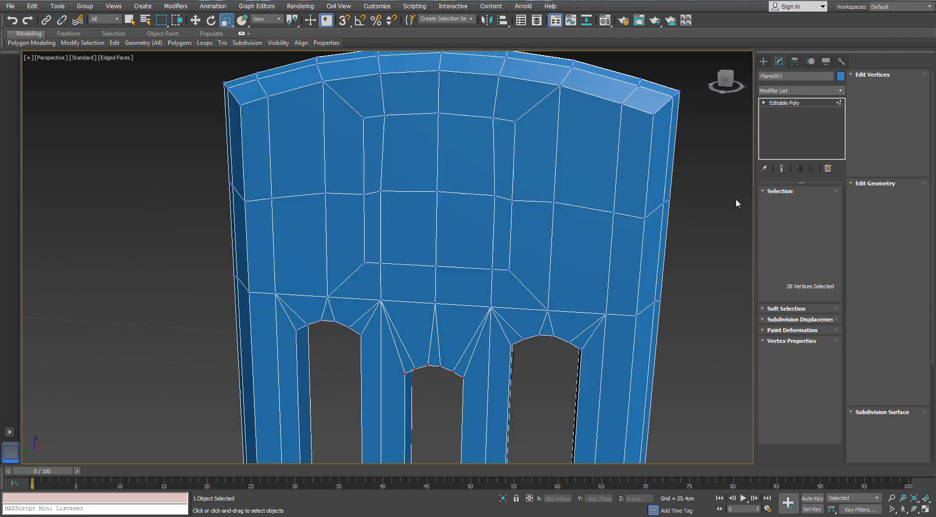
alt+middle_drag(623, 171, 605, 170)
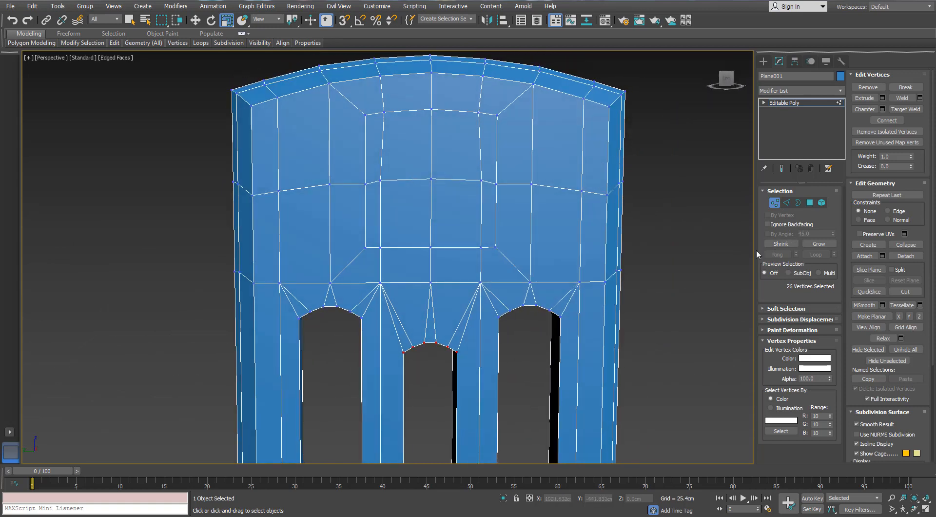
click(902, 111)
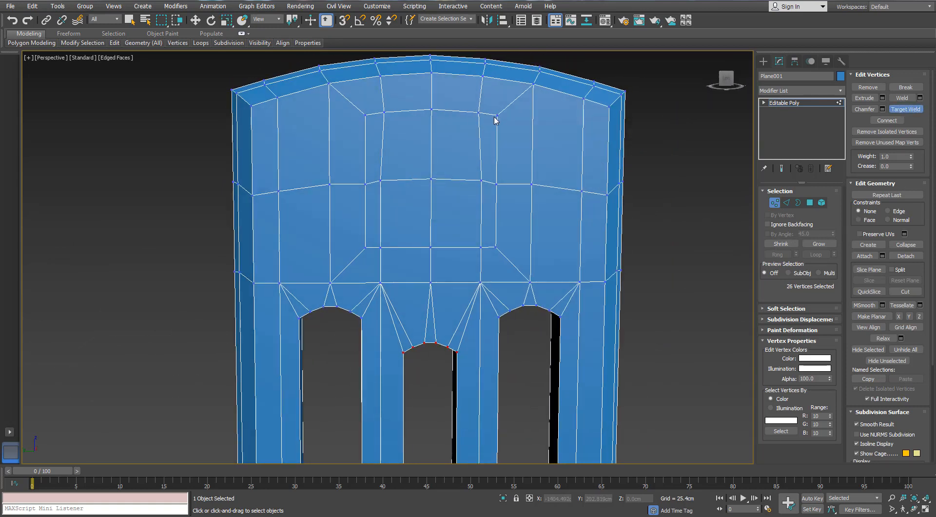
click(496, 116)
click(495, 185)
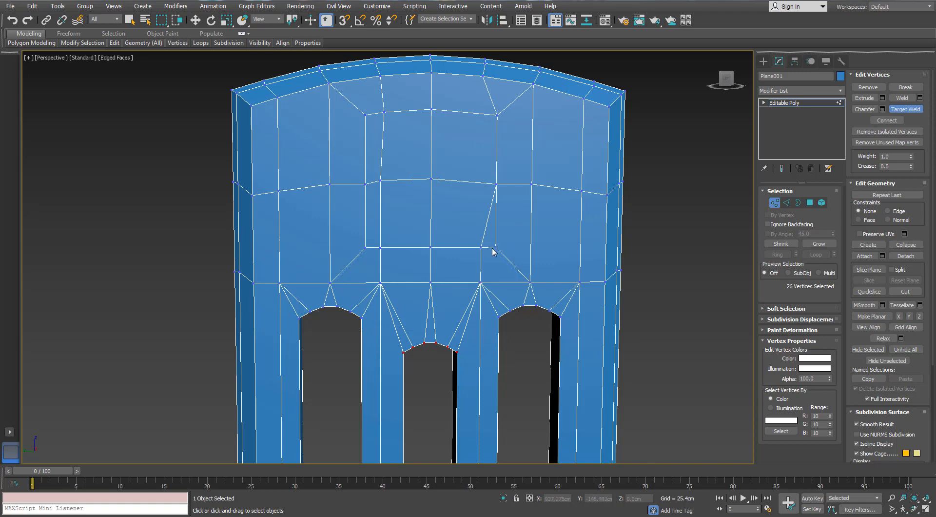
click(379, 180)
click(366, 183)
alt+middle_drag(380, 147, 377, 148)
- Make the inset's upper edge pair and its middle horizontal edge pair planar along Y
key(r)
click(785, 203)
click(397, 115)
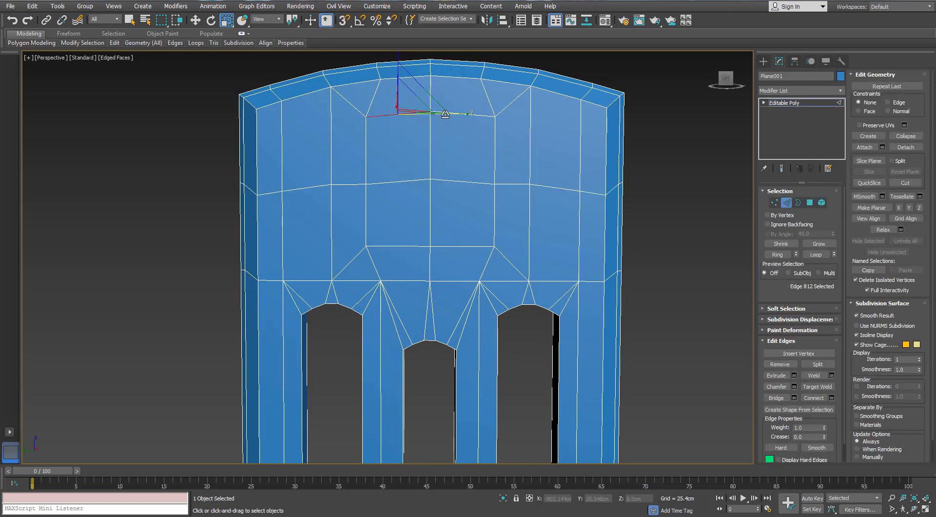
ctrl+click(455, 114)
click(908, 209)
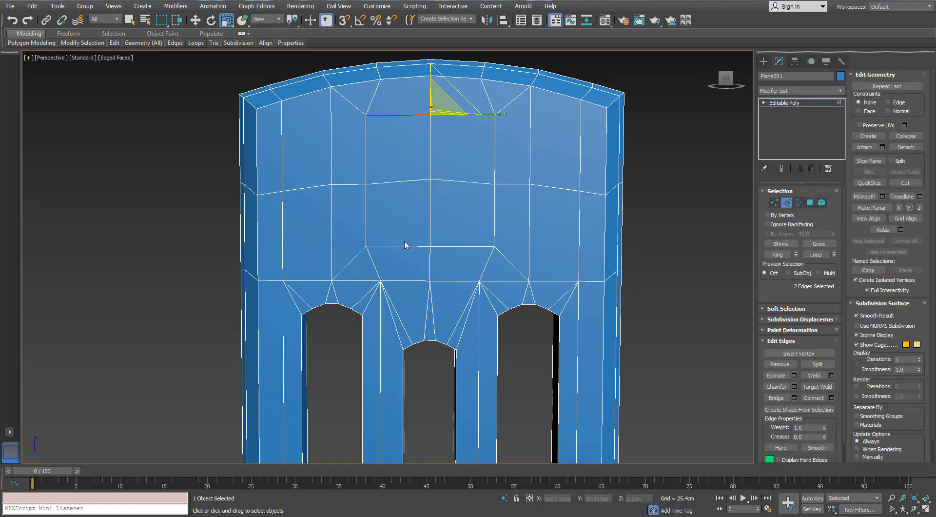
click(422, 181)
ctrl+click(447, 181)
click(903, 209)
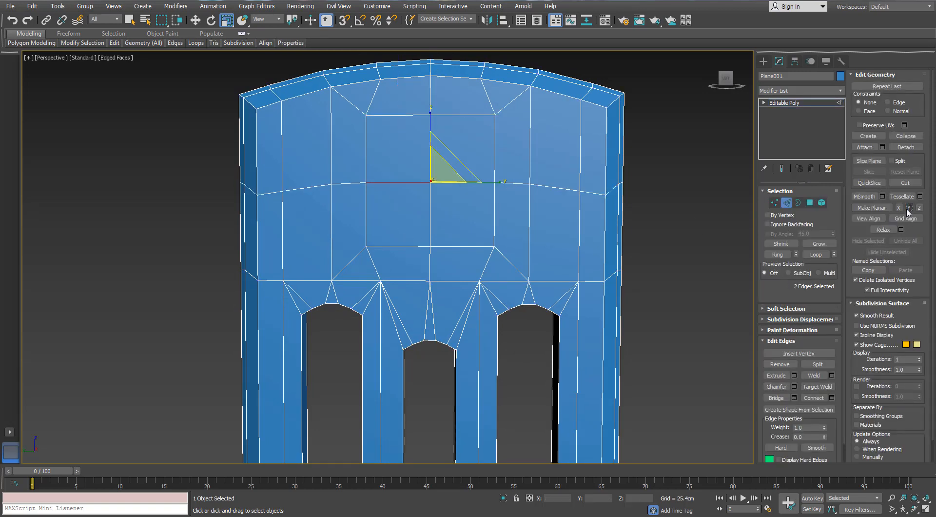
click(533, 209)
- Connect the inset's four corner vertices to its centre vertex and scale them inward to shape an octagon
alt+middle_drag(533, 210, 493, 170)
click(775, 203)
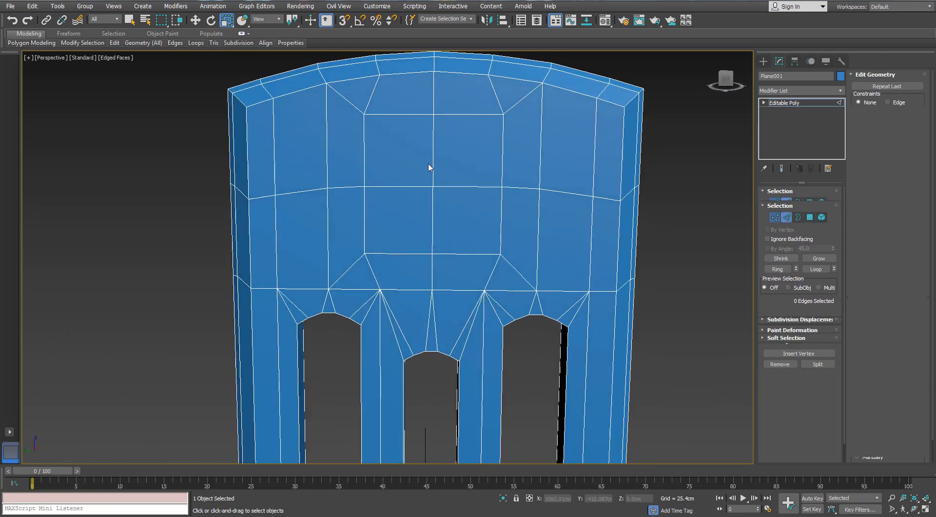
click(363, 113)
ctrl+click(365, 253)
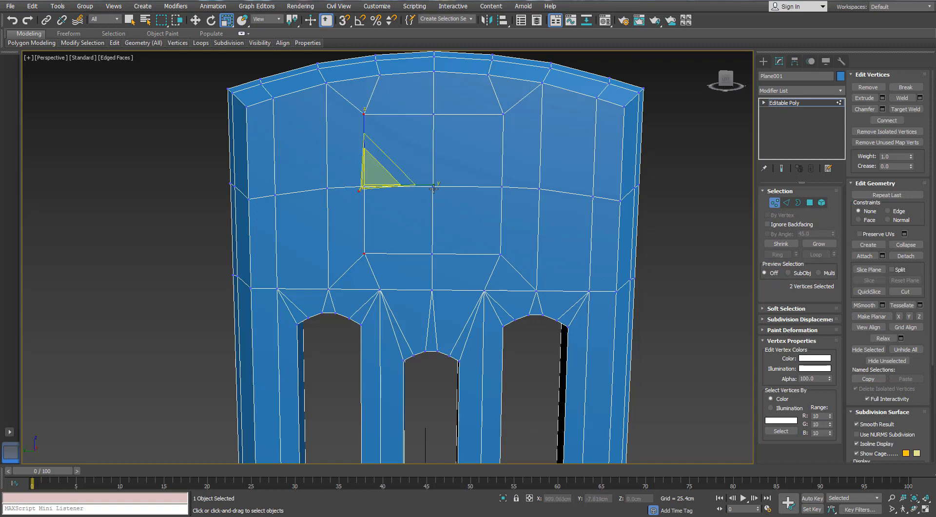
ctrl+click(433, 187)
ctrl+click(501, 254)
ctrl+click(501, 114)
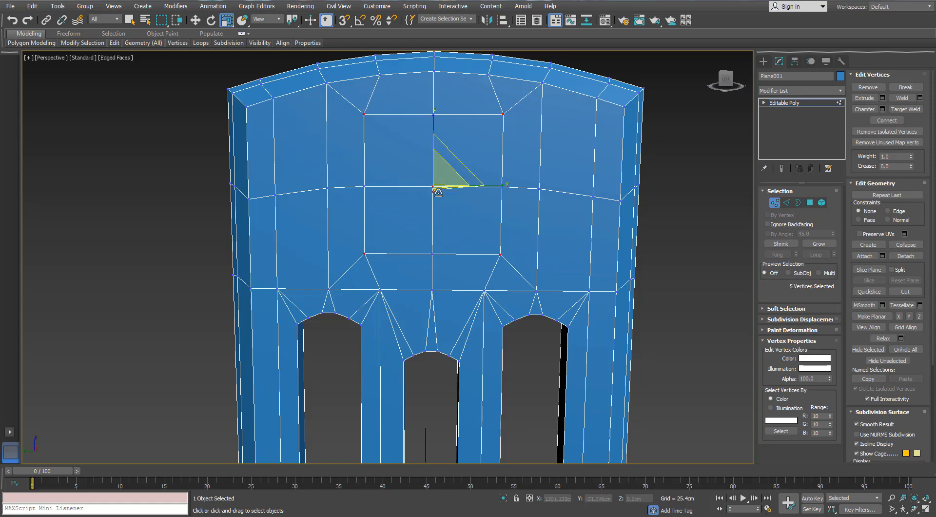
click(890, 121)
alt+middle_drag(583, 190, 545, 180)
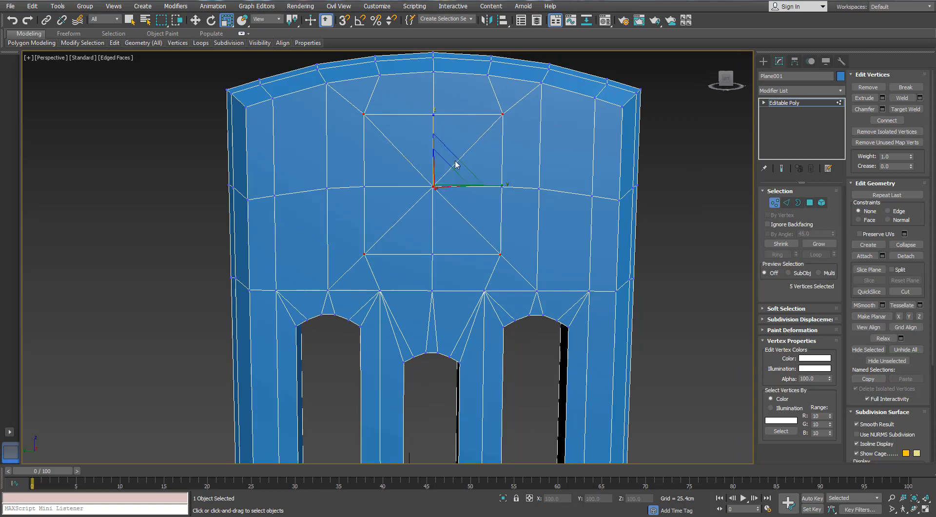
drag(448, 161, 446, 173)
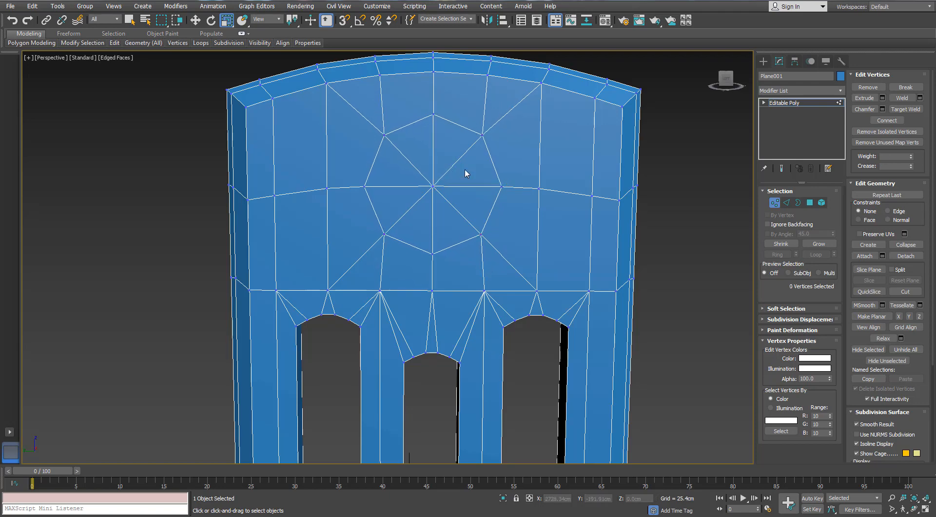
mouse_move(464, 173)
alt+middle_down()
mouse_move(514, 156)
mouse_move(458, 176)
alt+middle_up()
scroll(427, 184, up, 3)
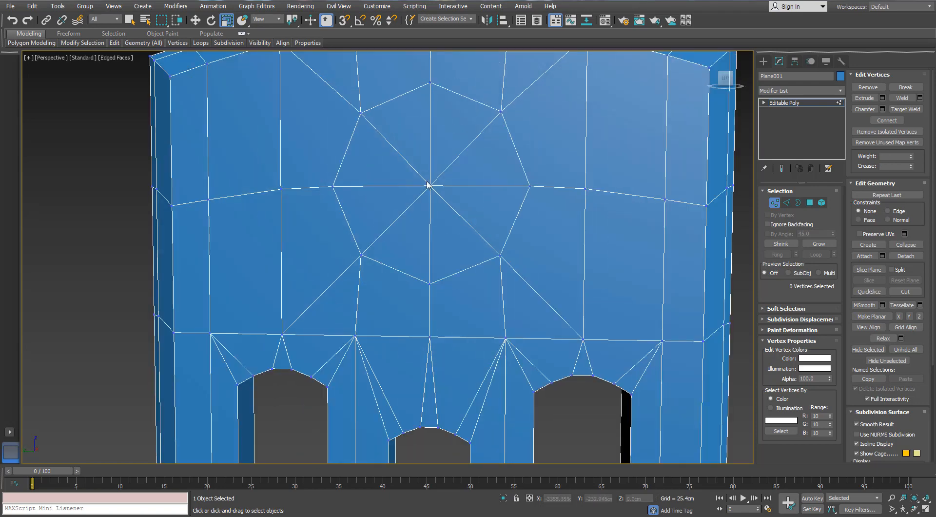
scroll(427, 185, down, 3)
scroll(427, 185, up, 3)
click(430, 185)
key(w)
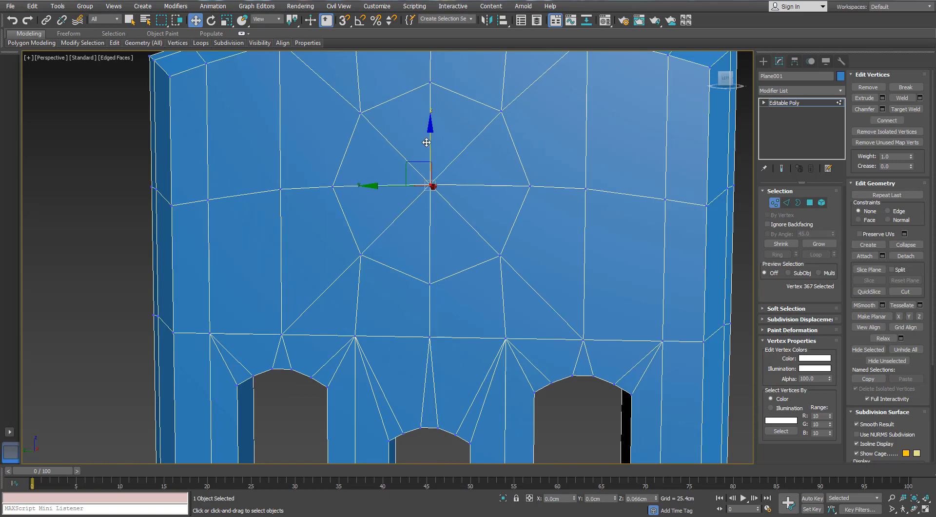
scroll(502, 210, down, 4)
alt+middle_drag(496, 216, 467, 215)
- Chamfer the eight edges radiating from the octagon's centre by 1.012 cm with one segment
key(2)
key(r)
scroll(520, 177, up, 3)
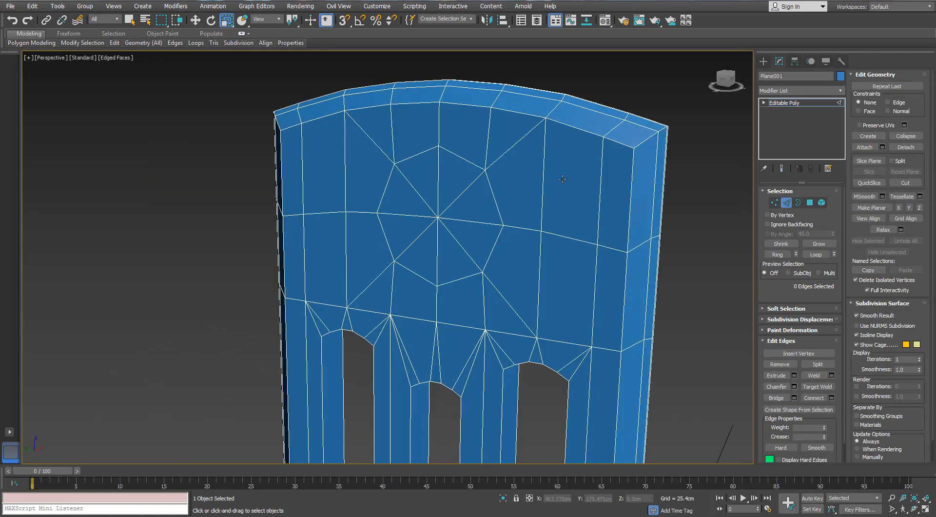
scroll(520, 176, down, 3)
scroll(520, 177, up, 5)
click(500, 161)
scroll(500, 161, down, 4)
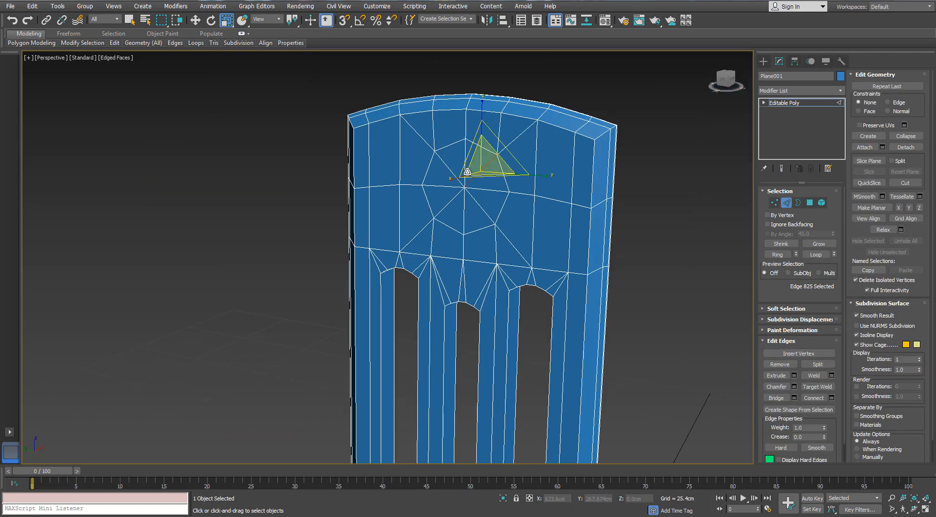
alt+middle_drag(500, 162, 468, 165)
scroll(466, 164, up, 3)
ctrl+click(460, 166)
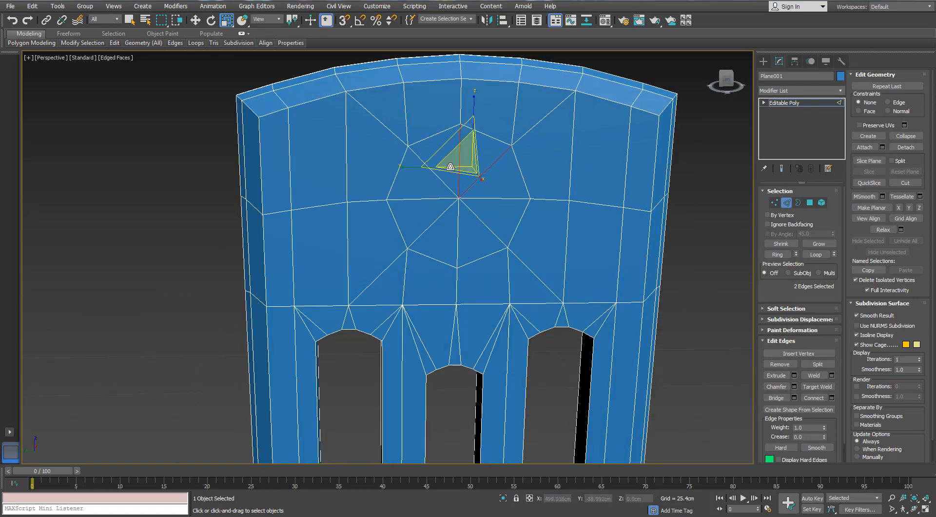
ctrl+click(438, 177)
ctrl+click(431, 199)
ctrl+click(437, 218)
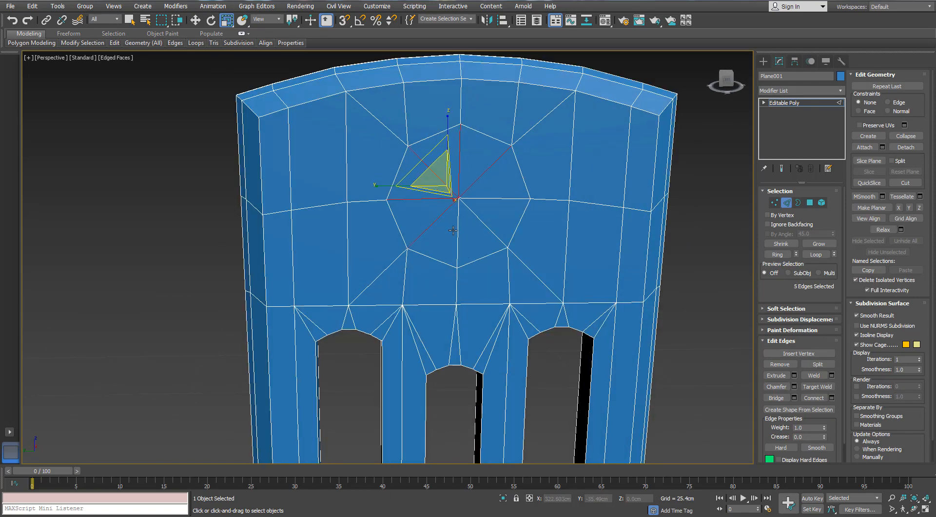
ctrl+click(458, 231)
ctrl+click(477, 218)
ctrl+click(487, 198)
alt+middle_drag(552, 220, 575, 222)
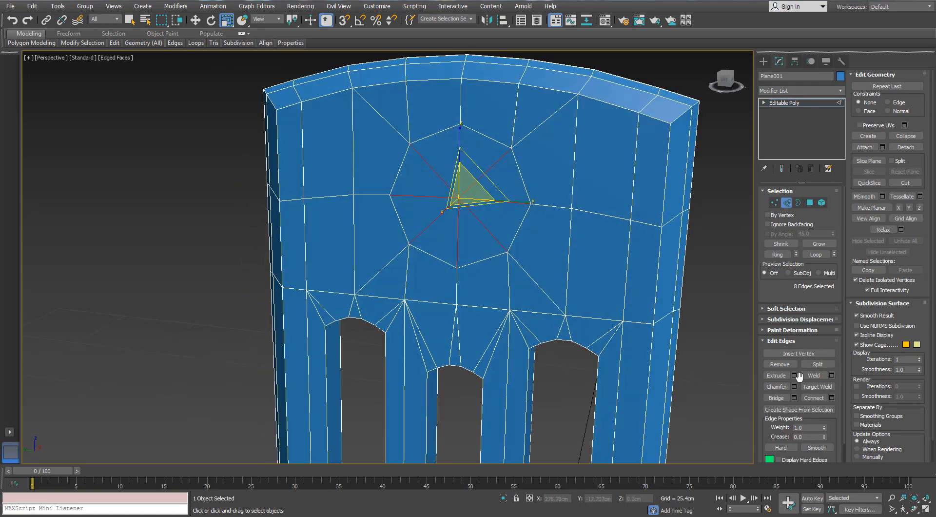
alt+middle_drag(467, 232, 443, 234)
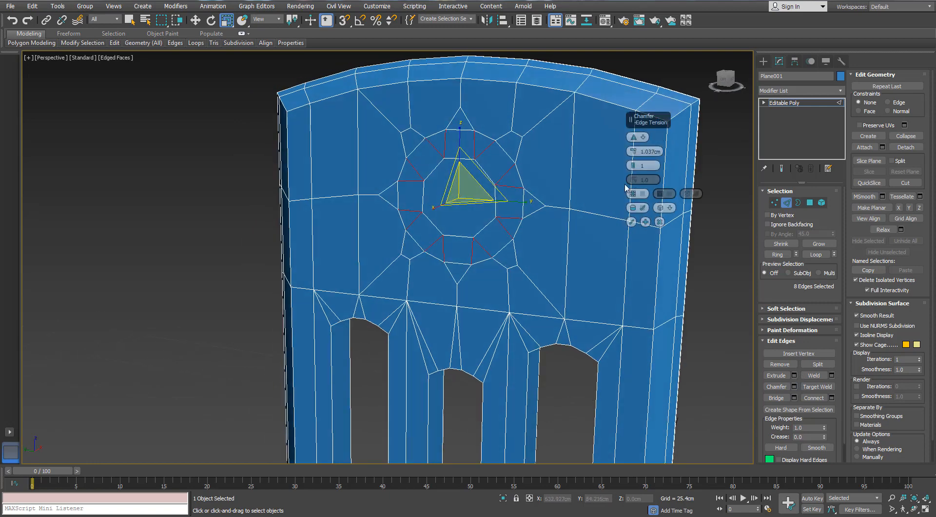
drag(633, 151, 634, 146)
alt+middle_drag(453, 187, 445, 148)
scroll(460, 142, up, 5)
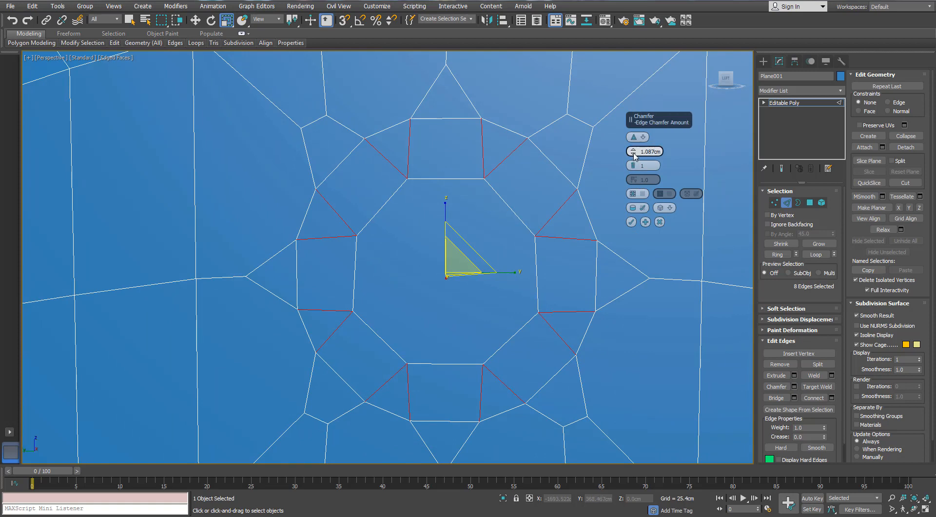
drag(633, 149, 633, 149)
scroll(477, 233, down, 5)
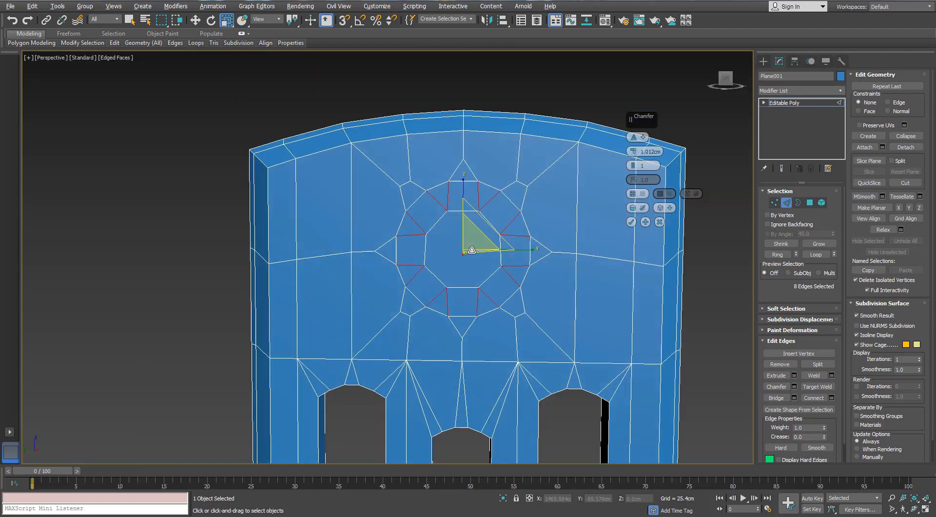
alt+middle_drag(516, 230, 490, 243)
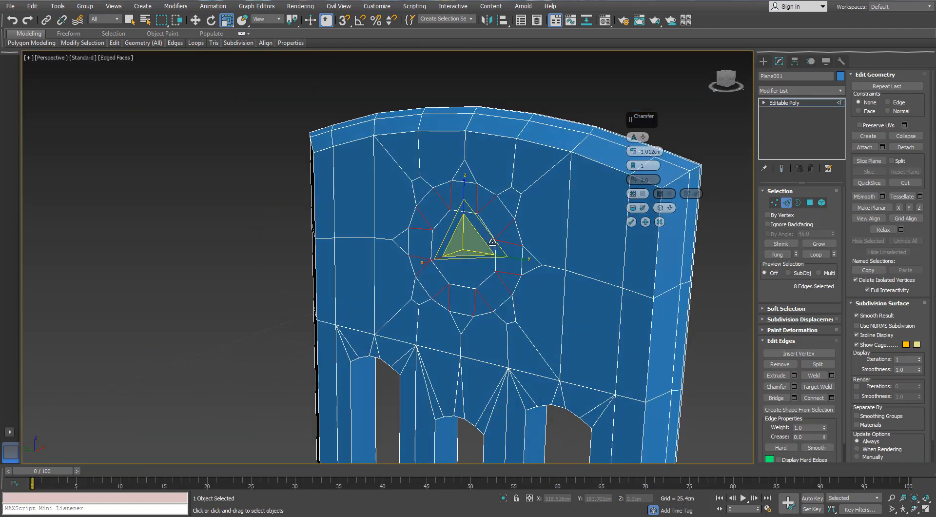
key(Return)
- Target-weld the extra vertices at the chamfered ring's four diagonal corners onto the adjacent ring vertices
middle_drag(355, 250, 361, 232)
scroll(361, 232, up, 3)
scroll(451, 218, down, 2)
alt+middle_drag(462, 216, 492, 210)
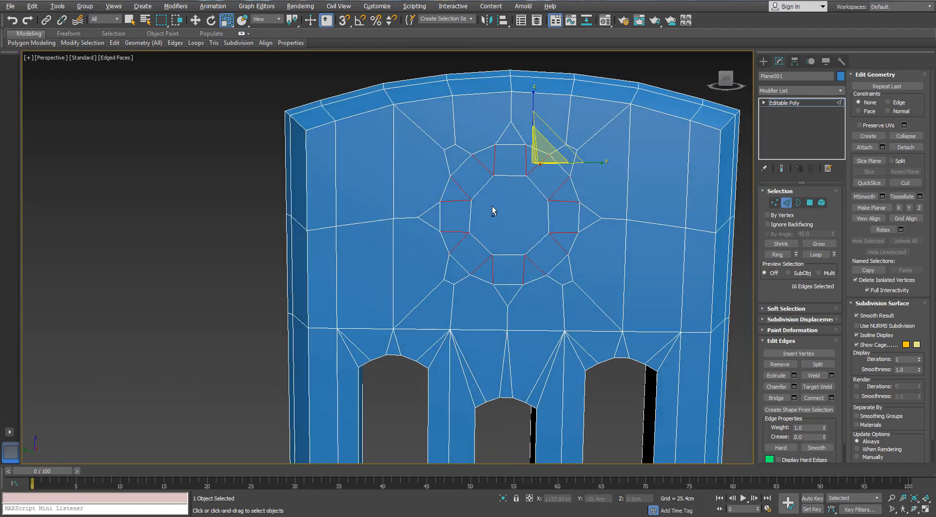
click(774, 203)
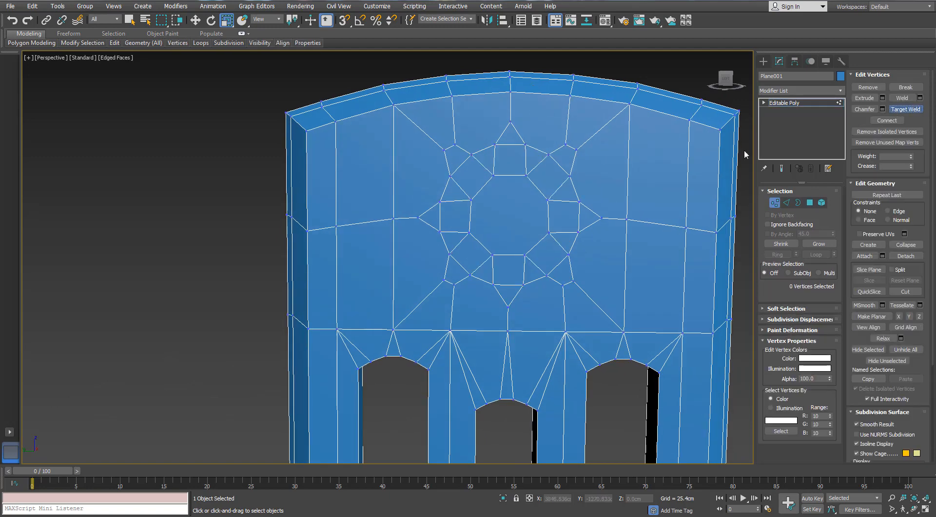
scroll(537, 156, up, 2)
click(574, 209)
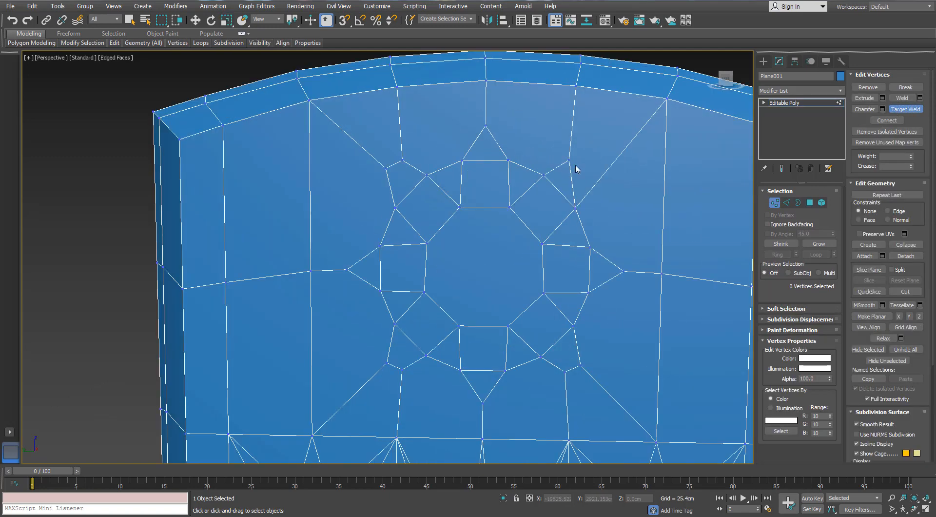
click(546, 174)
scroll(534, 207, down, 3)
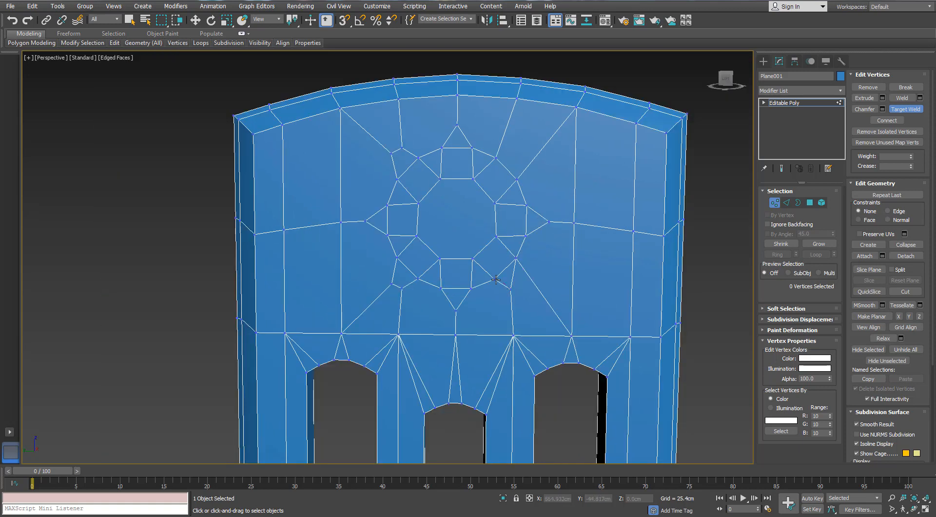
click(398, 255)
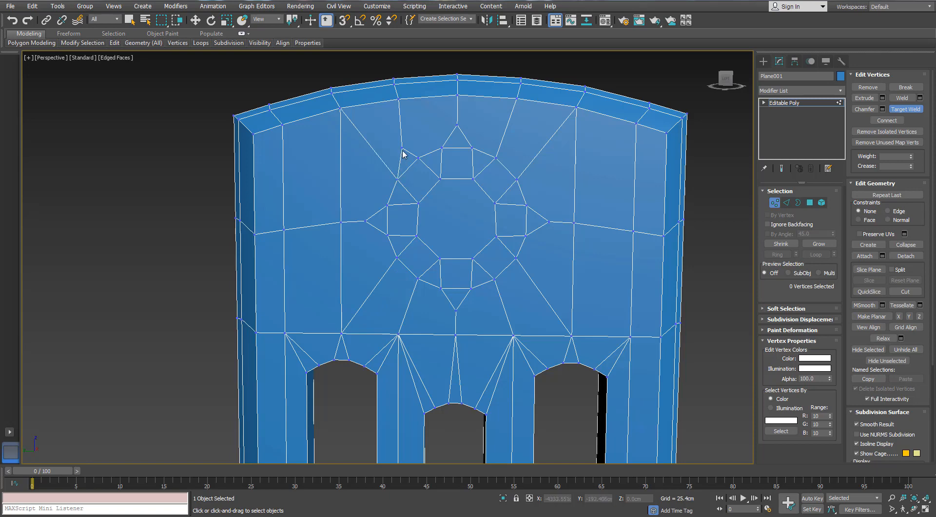
click(417, 156)
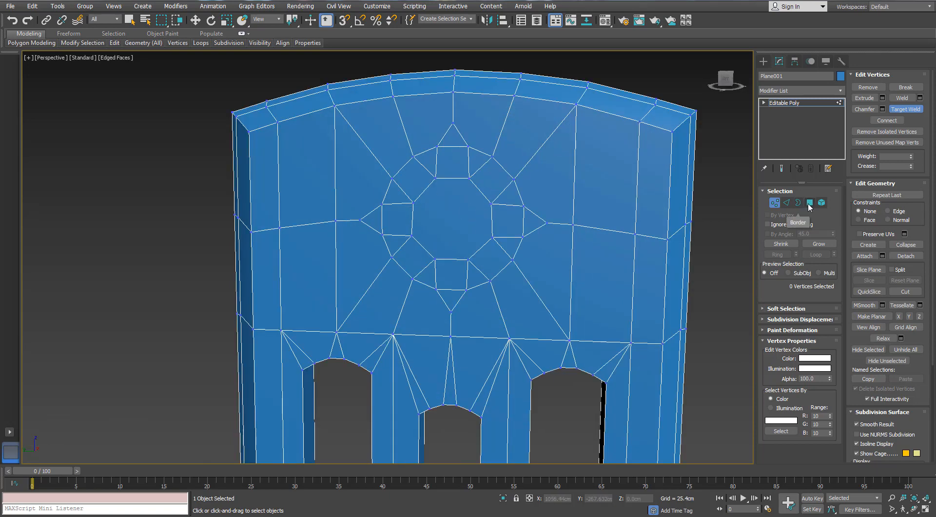
- Collapse the polygon at the centre of the chamfered ring in the arched head into a single vertex
click(809, 203)
click(443, 217)
right_click(445, 216)
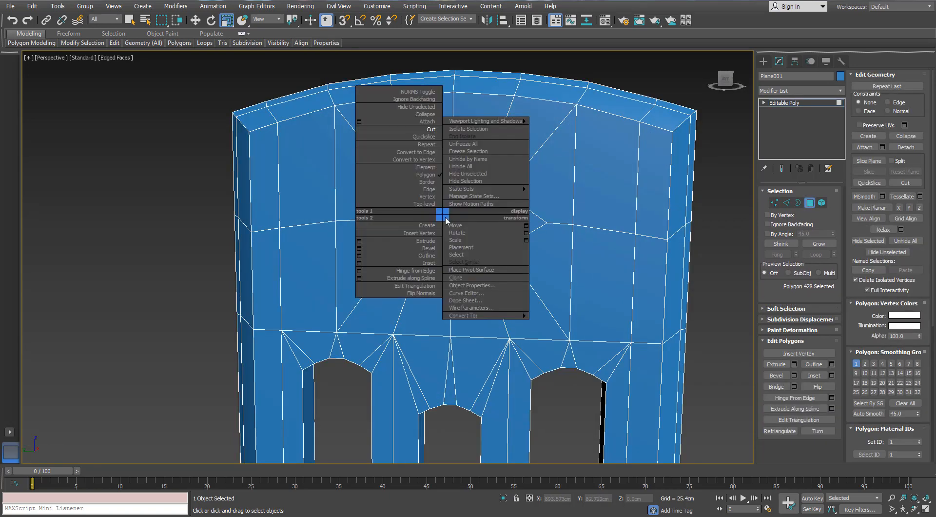
click(418, 115)
alt+middle_drag(490, 239, 456, 254)
scroll(457, 244, down, 3)
scroll(457, 244, up, 3)
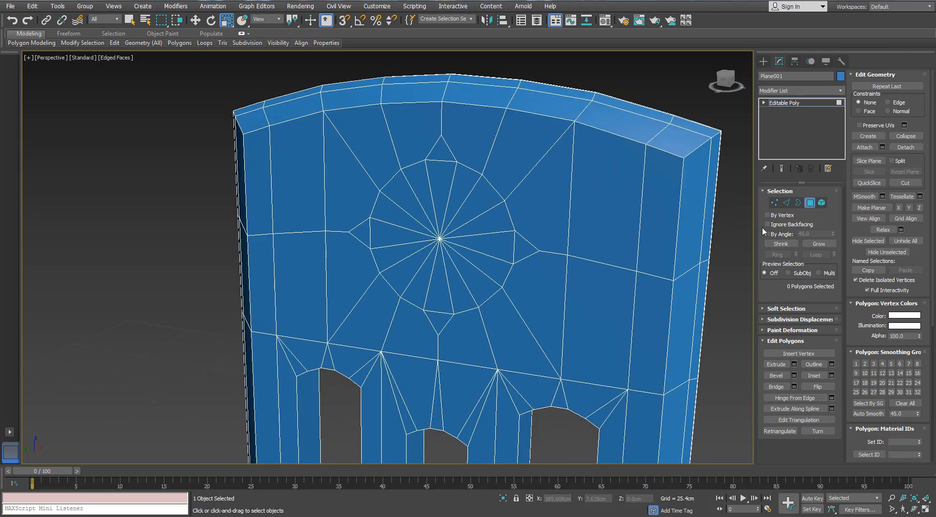
- Select all polygons around the collapsed centre vertex and delete them to open a round hole in the arched head
click(775, 203)
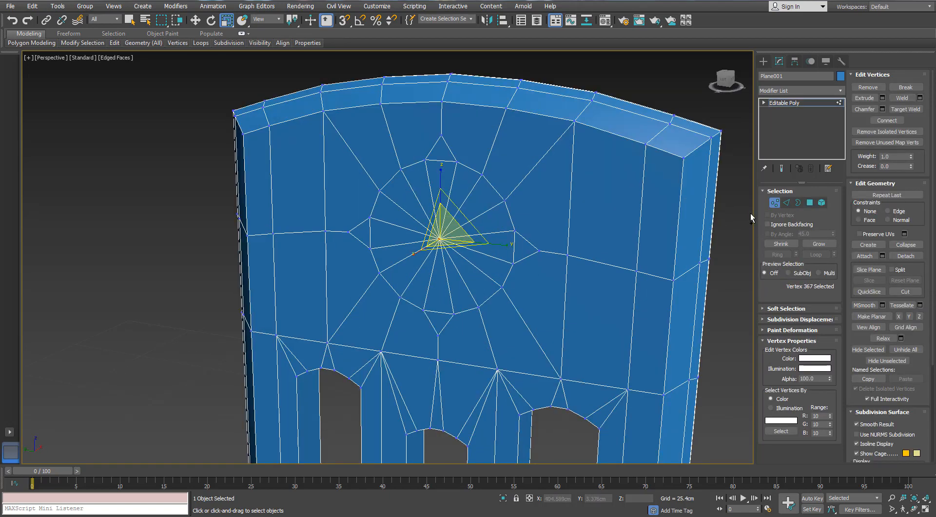
ctrl+click(809, 202)
scroll(429, 209, up, 3)
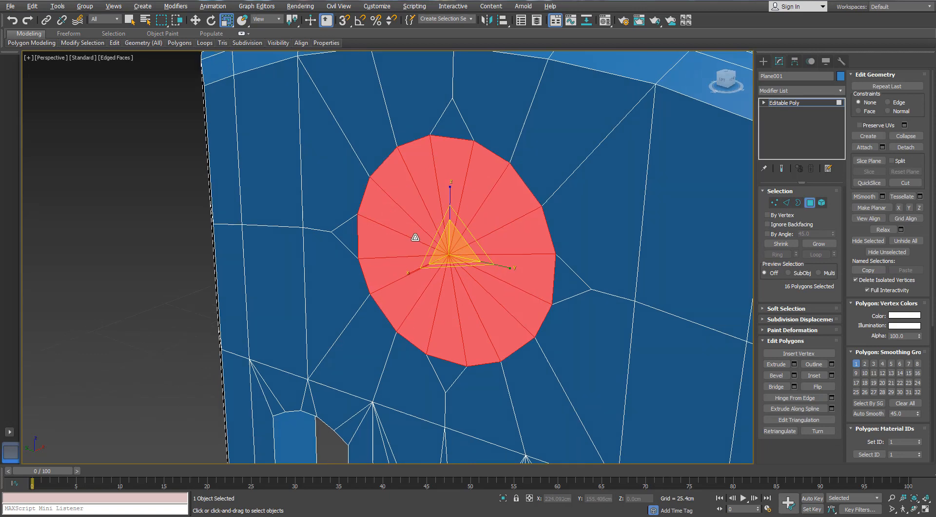
key(w)
alt+middle_drag(495, 239, 480, 251)
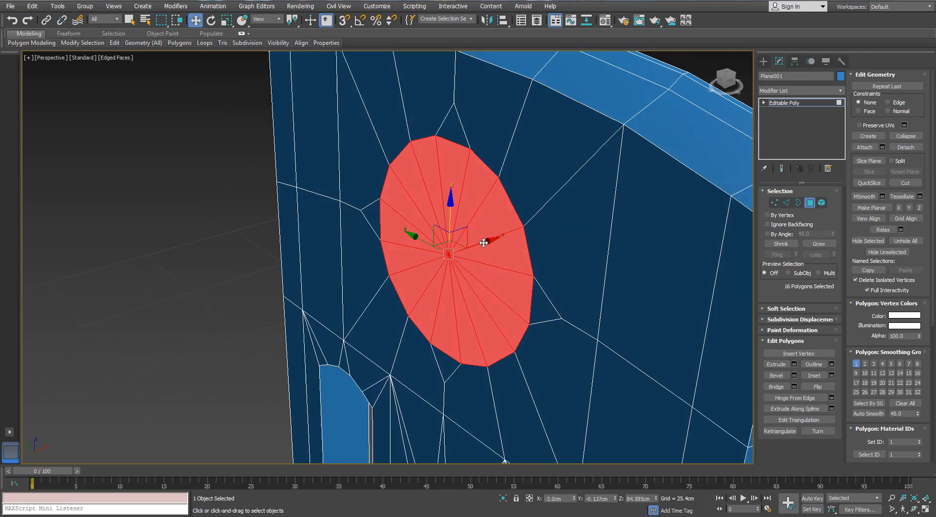
key(Delete)
key(3)
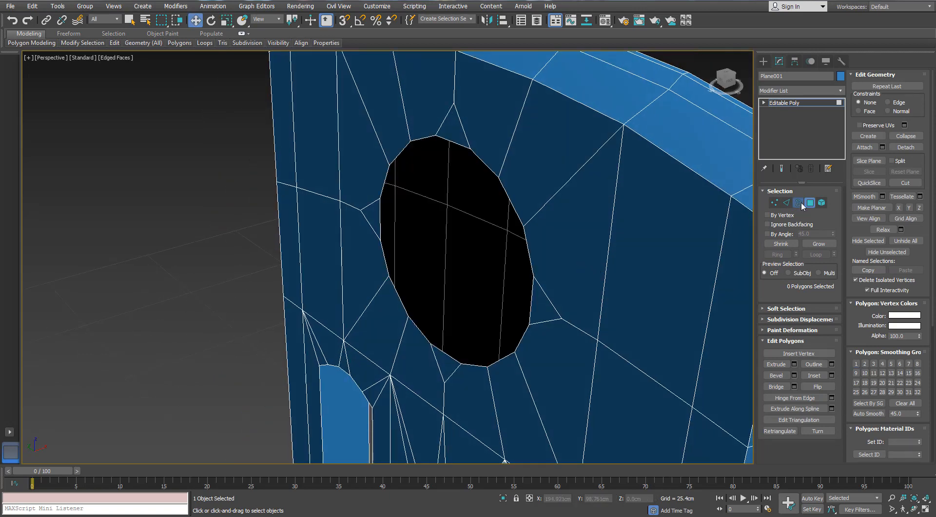
- Extrude the round hole's border outward from the panel face to form a short cylindrical wall
click(499, 182)
alt+middle_drag(512, 211, 490, 240)
shift+drag(490, 240, 478, 247)
alt+middle_drag(478, 248, 413, 245)
shift+drag(412, 245, 455, 247)
key(r)
key(w)
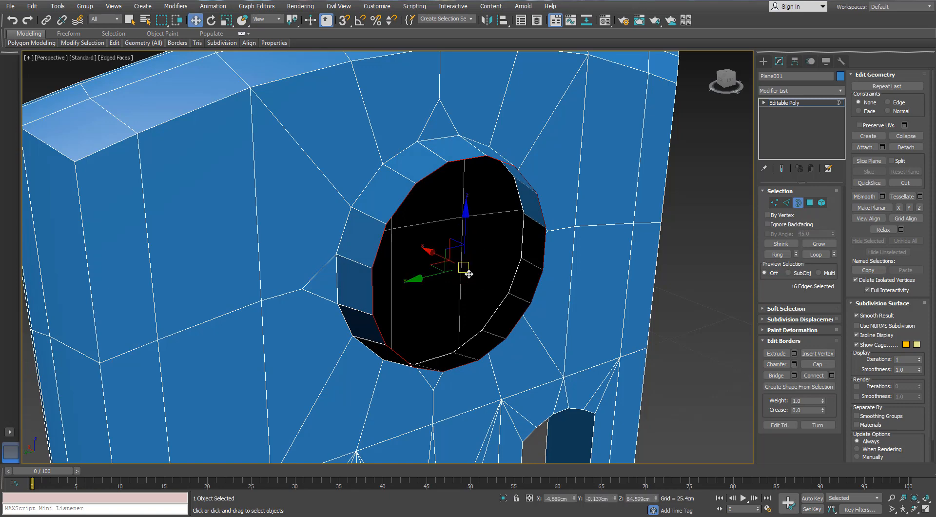
- Extend the wall's open border inward with a bevelled lip and a narrow inner ring, and collapse it to a centre vertex
alt+middle_drag(467, 270, 472, 272)
shift+drag(433, 257, 477, 274)
key(r)
right_click(473, 274)
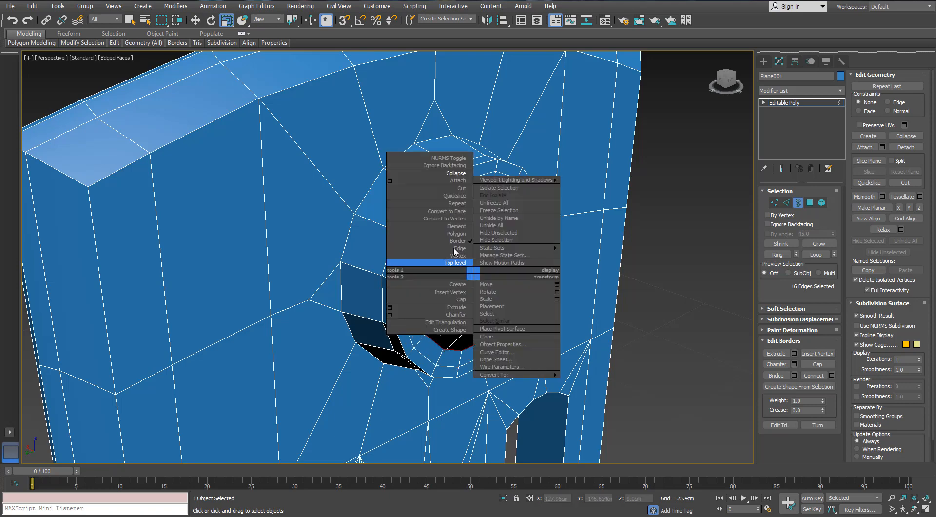
click(454, 174)
alt+middle_drag(442, 216, 450, 226)
- Ring-select the short edges across the circular boss's bevelled lip and connect them with one edge loop
click(786, 202)
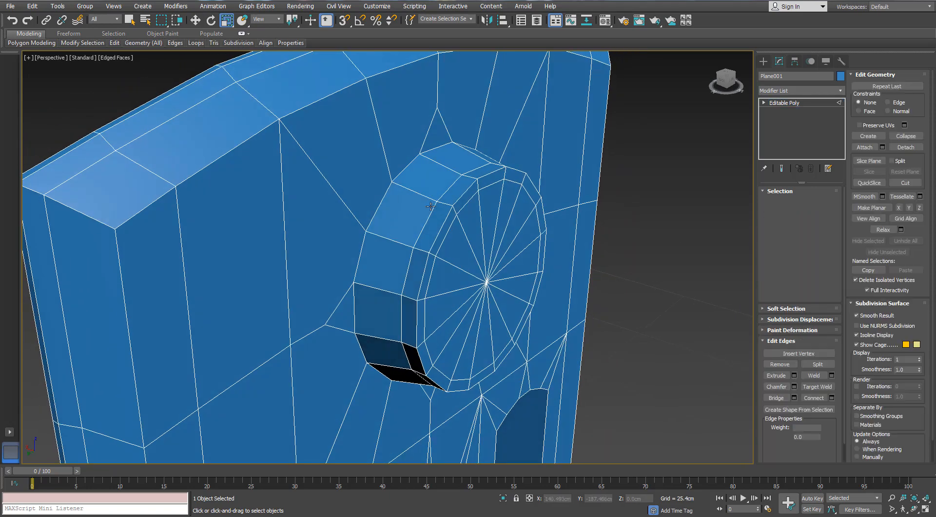
click(444, 203)
click(782, 255)
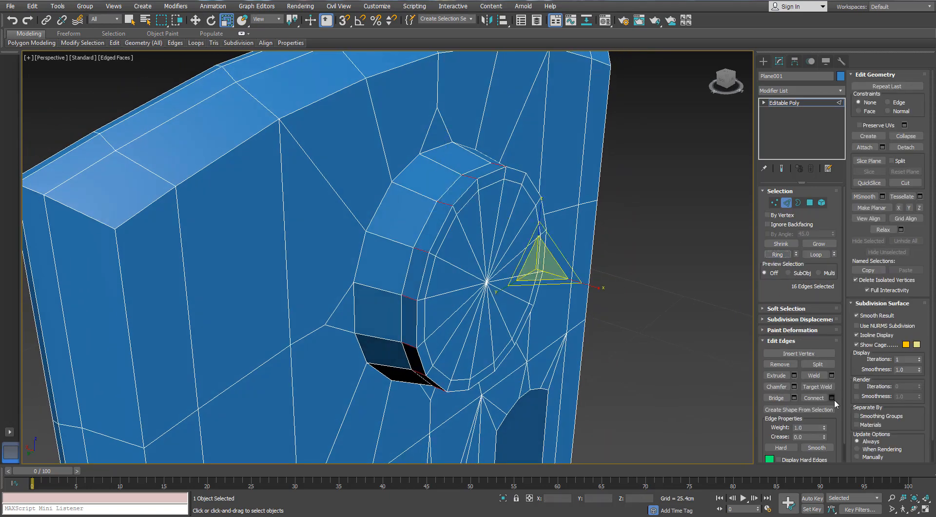
click(832, 398)
alt+middle_drag(633, 192, 624, 200)
click(629, 166)
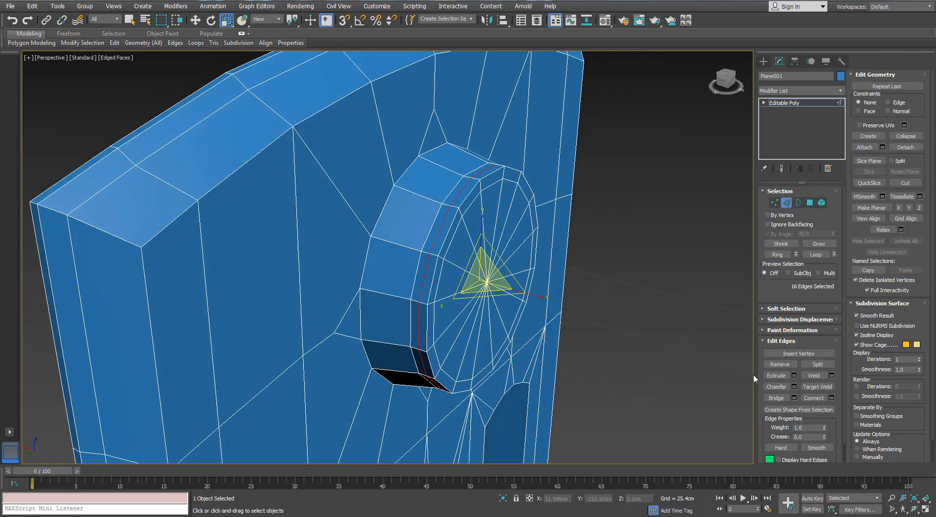
- Chamfer the new edge loop on the boss's lip with one segment into a narrow strip
click(794, 386)
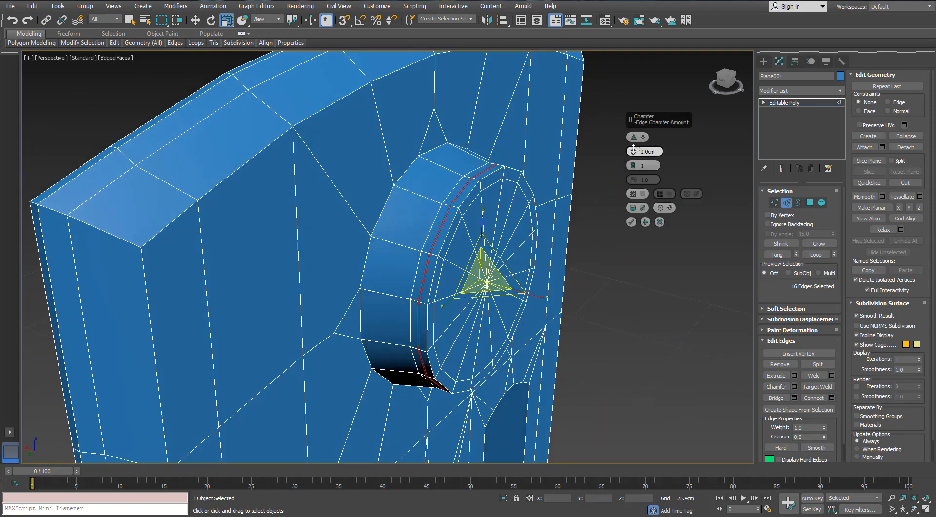
click(631, 221)
scroll(462, 211, up, 5)
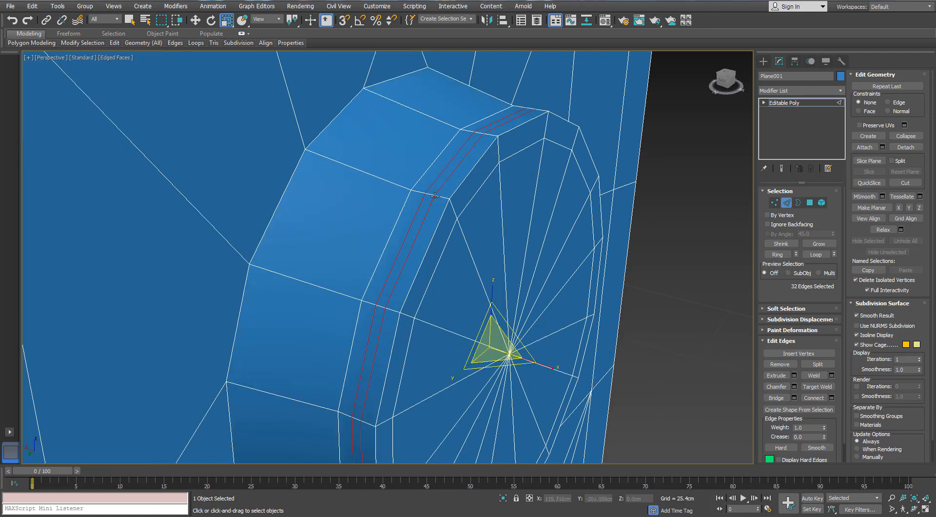
- Select the strip of 16 polygons around the boss's lip and extrude it by -0.15 cm to cut a groove
click(431, 195)
click(776, 254)
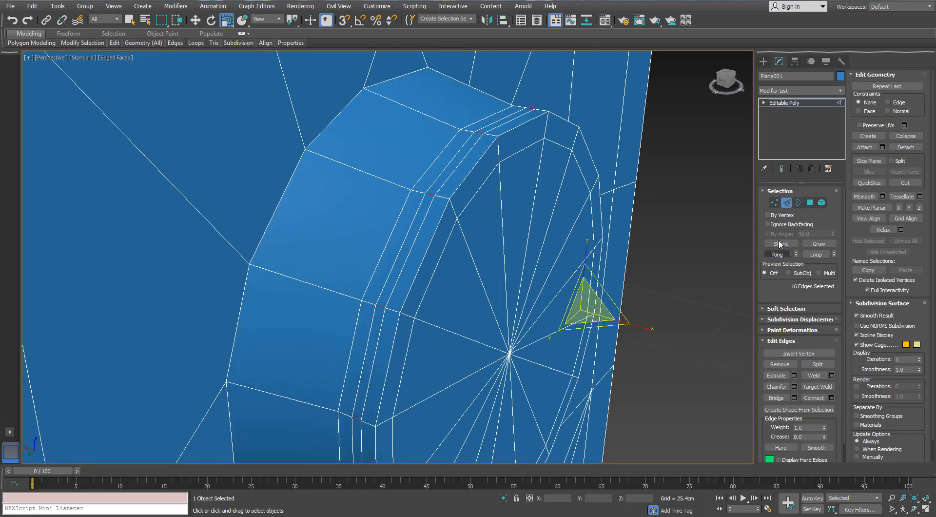
ctrl+click(812, 205)
scroll(432, 220, down, 5)
alt+middle_drag(524, 261, 505, 239)
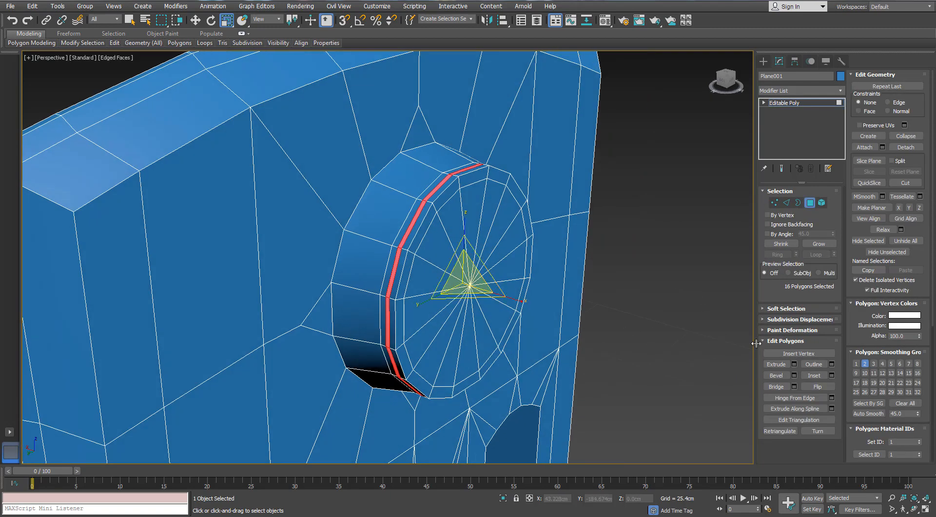
click(793, 365)
click(642, 138)
click(659, 155)
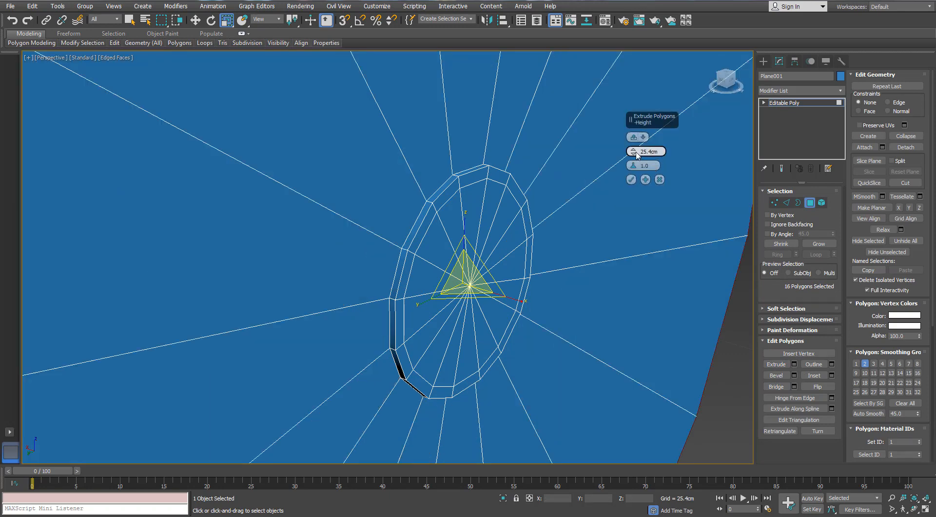
text(0)
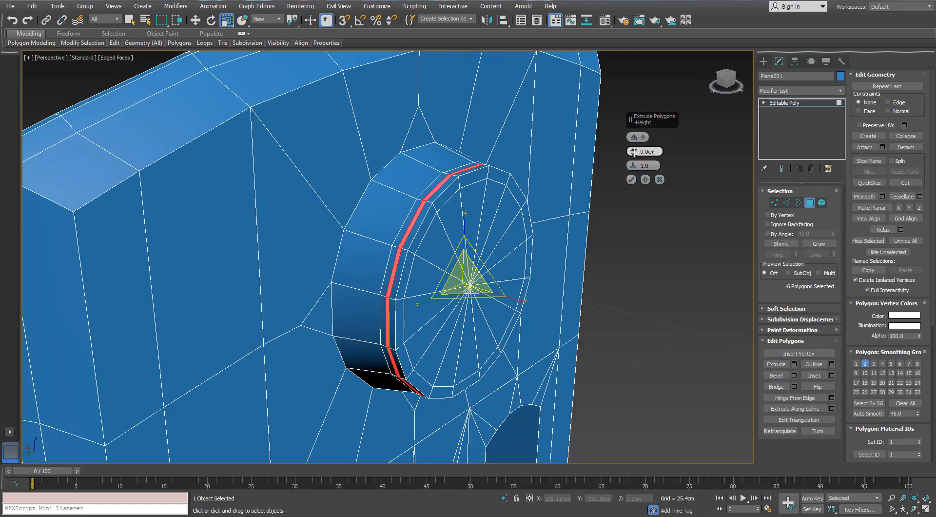
drag(634, 151, 633, 153)
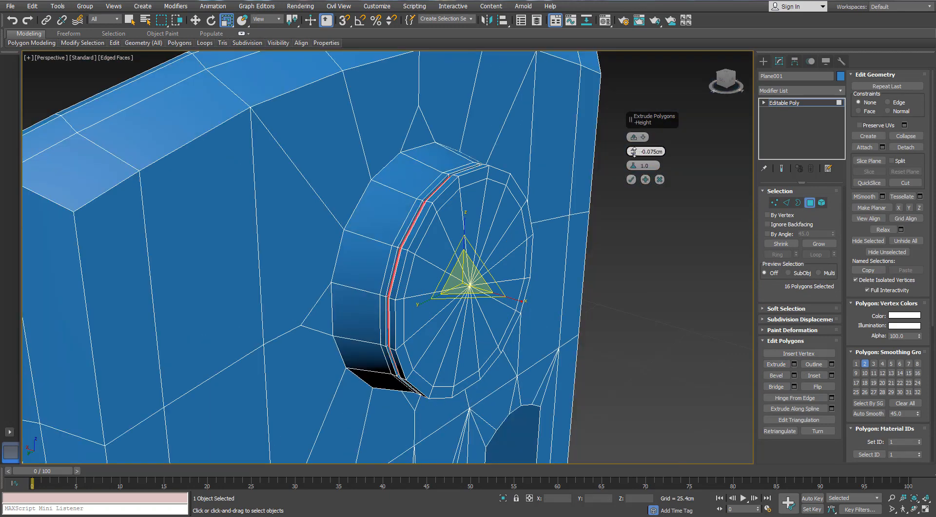
click(632, 180)
click(810, 204)
click(653, 271)
- Target-weld the pointed vertices above, below and on both sides of the boss onto the next vertices outward
scroll(648, 271, down, 5)
alt+middle_drag(634, 270, 528, 258)
middle_drag(215, 207, 245, 206)
scroll(245, 205, up, 8)
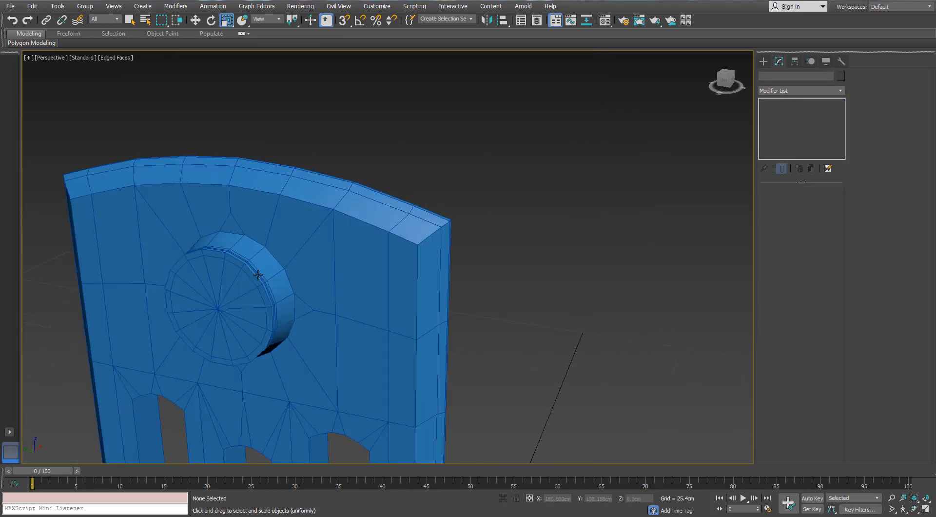
click(346, 265)
key(1)
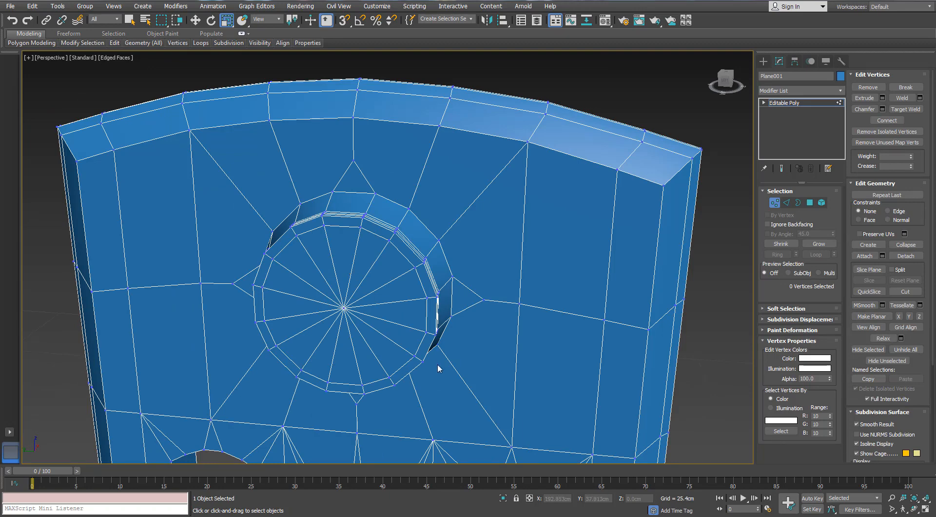
click(907, 110)
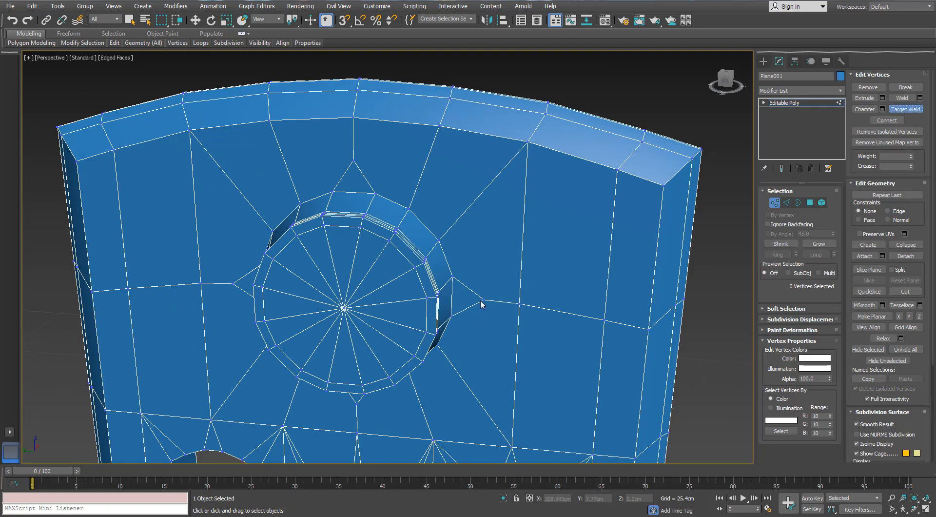
click(520, 303)
scroll(356, 154, down, 4)
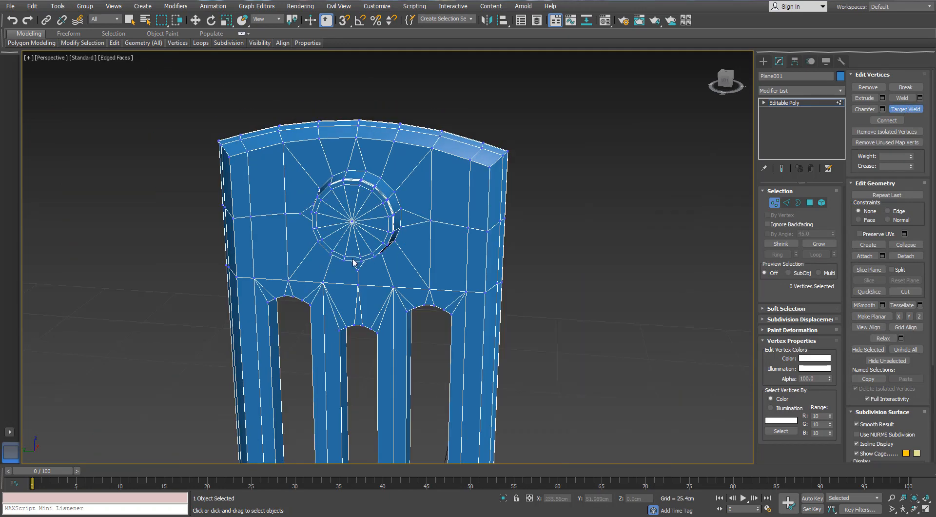
alt+middle_drag(355, 284, 310, 154)
scroll(309, 155, up, 5)
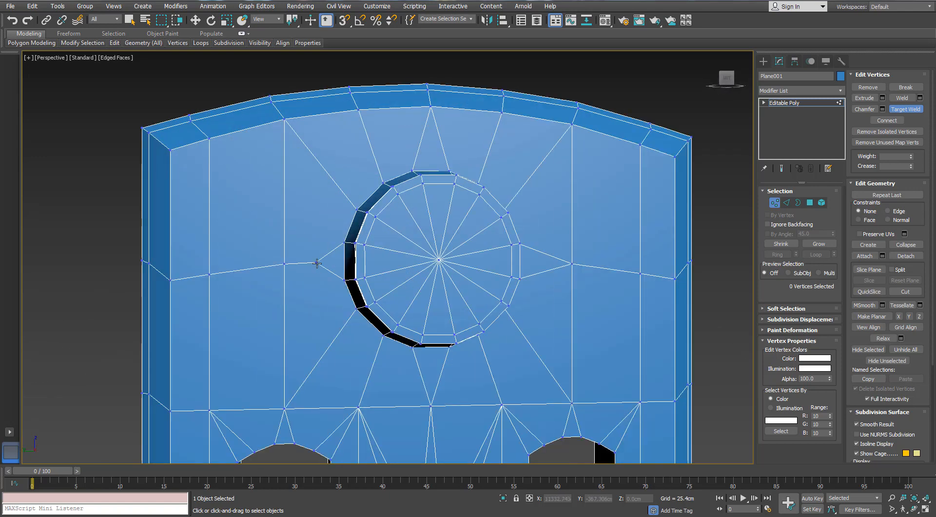
click(286, 264)
scroll(359, 234, down, 2)
alt+middle_drag(359, 234, 343, 253)
right_click(342, 252)
click(775, 203)
- Draw a 6-sided cylinder with AutoGrid, about 3.05 cm in radius, centred on the circular boss's face
click(765, 61)
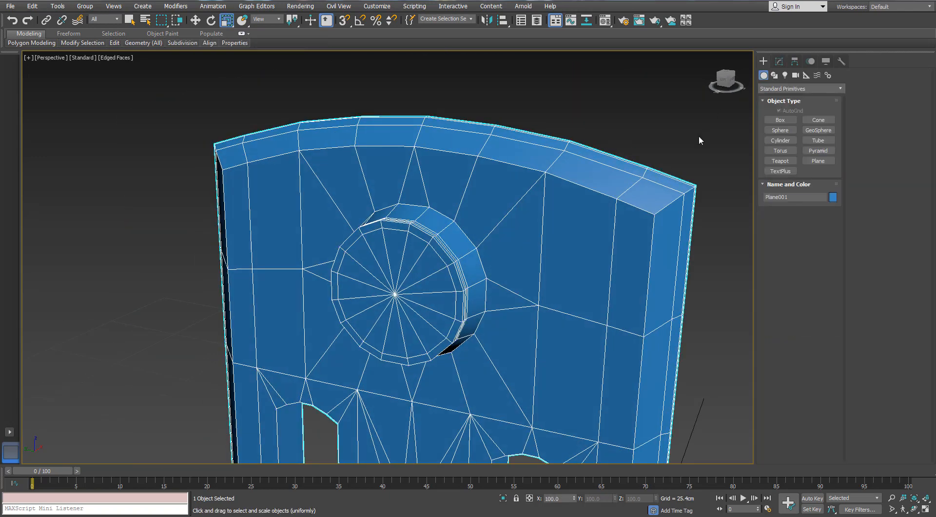
click(779, 142)
alt+middle_drag(550, 266, 635, 272)
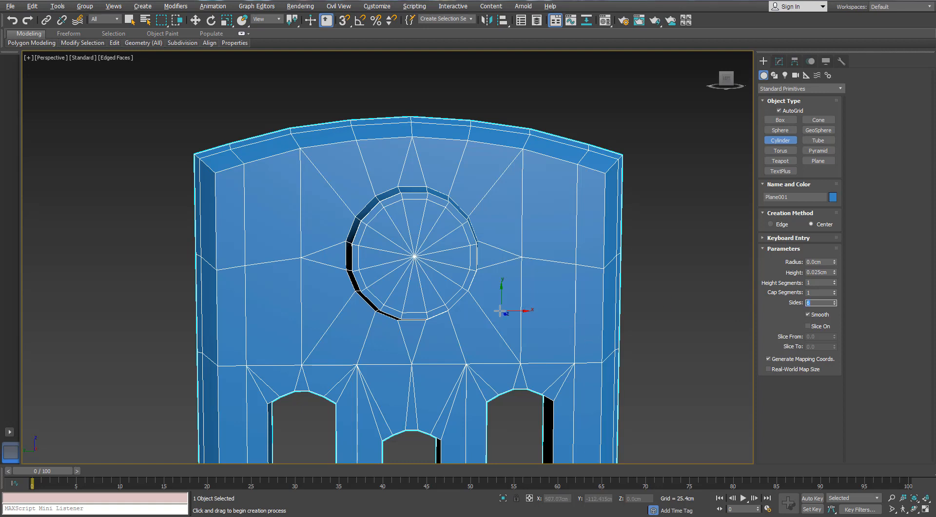
alt+middle_drag(499, 310, 497, 309)
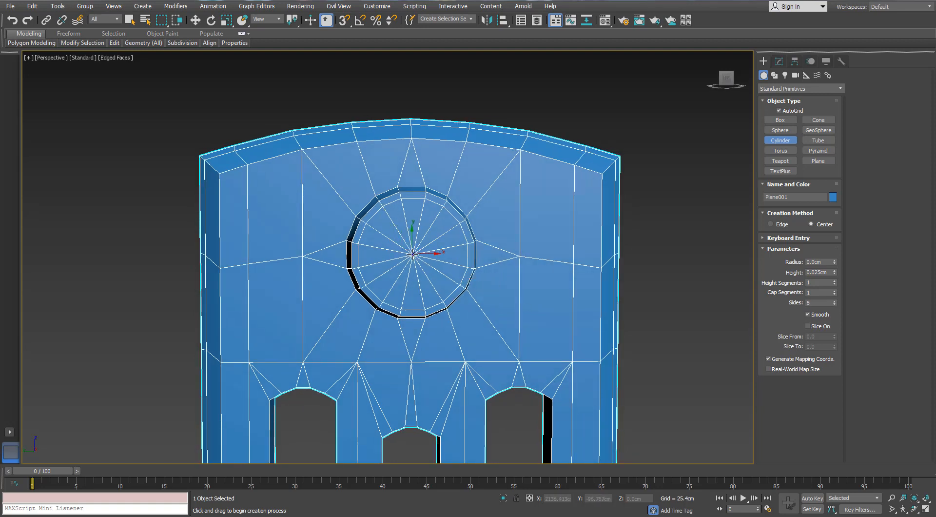
drag(413, 253, 412, 208)
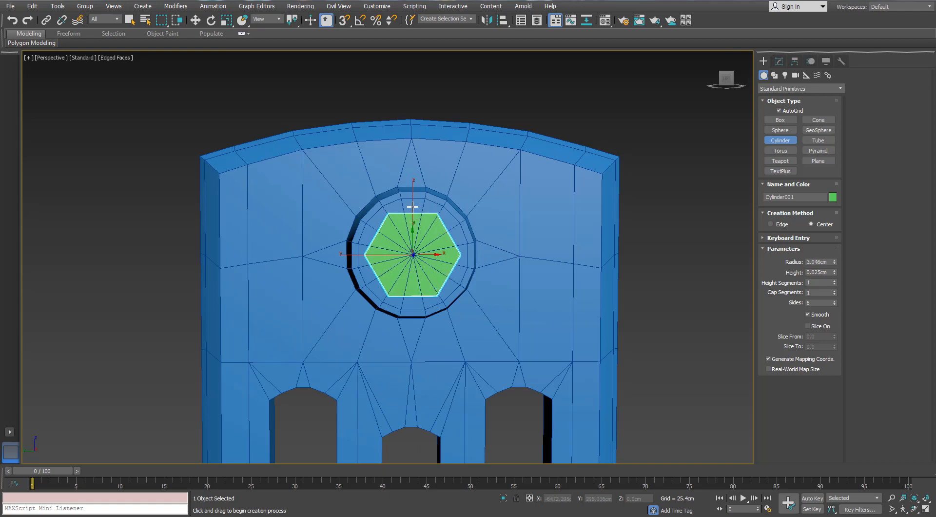
alt+middle_drag(411, 215, 464, 242)
- Clone the hexagonal cylinder outward along X, away from the boss, as a single instance
key(r)
key(w)
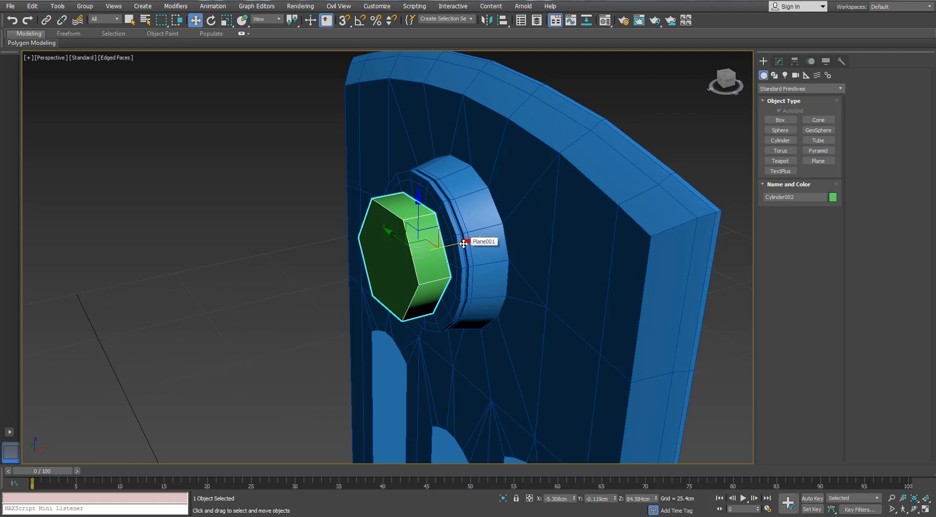
shift+drag(463, 243, 400, 257)
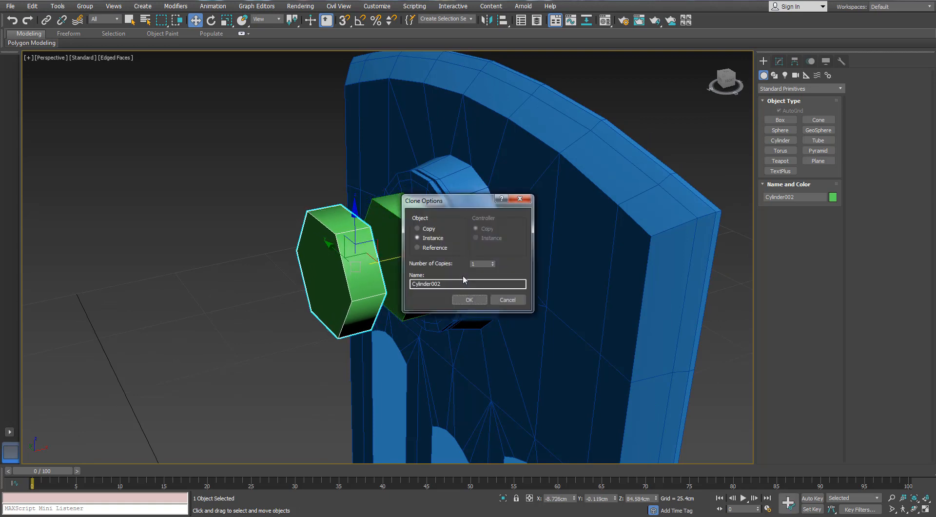
click(464, 302)
- Scale the cloned hexagonal cylinder uniformly to about 55.5 percent
key(r)
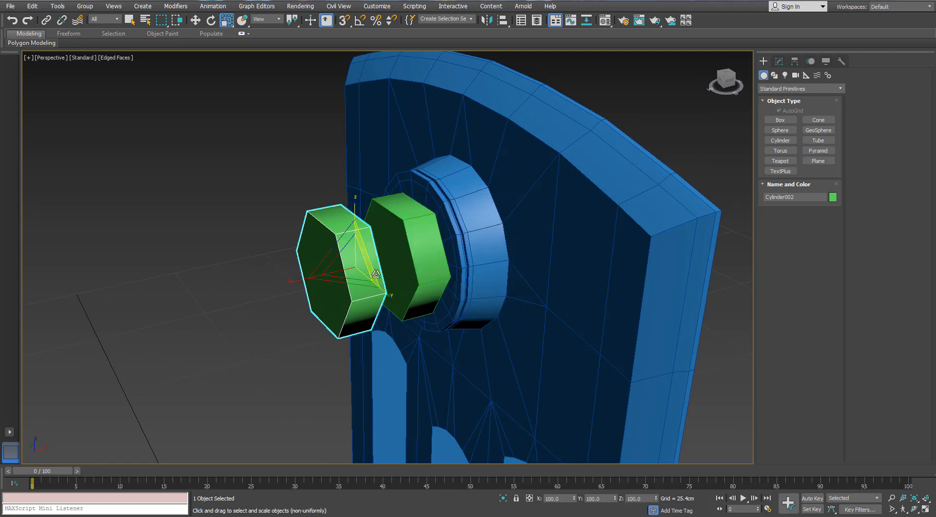
alt+middle_drag(390, 273, 367, 258)
drag(354, 260, 344, 285)
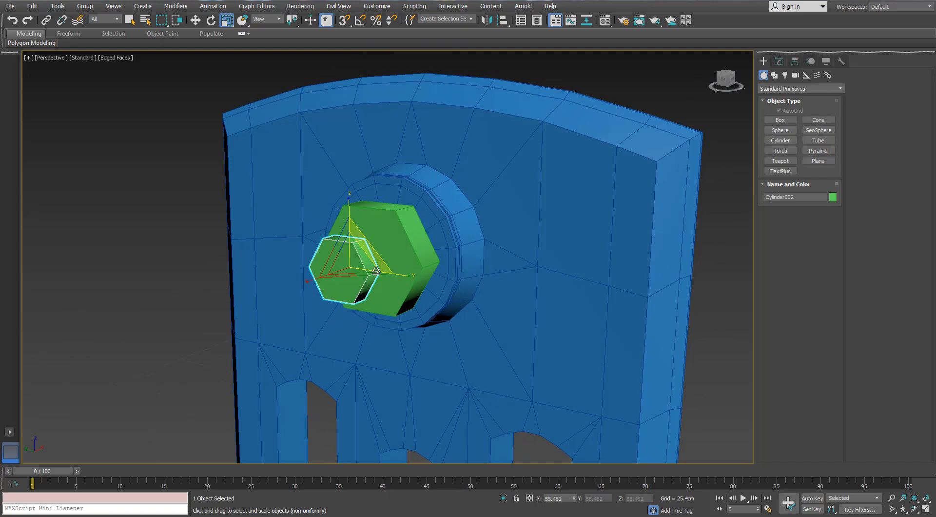
alt+middle_drag(344, 285, 340, 252)
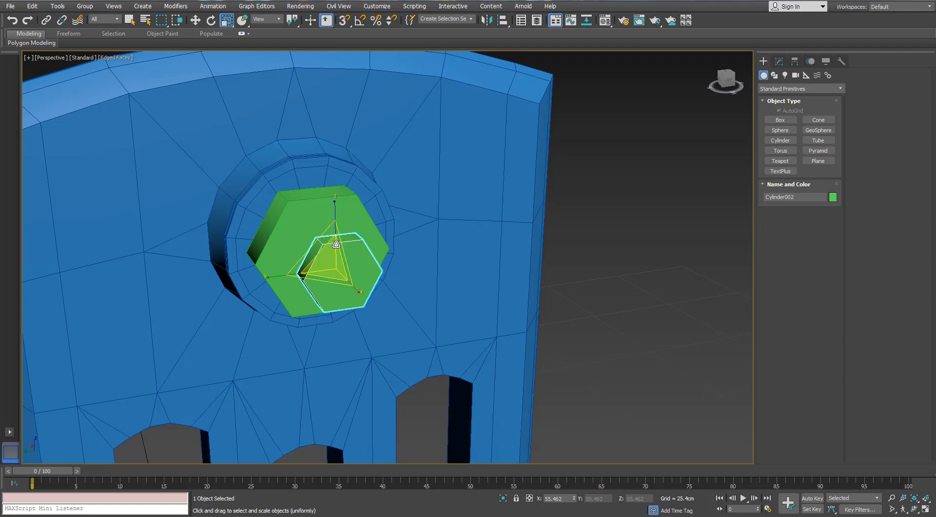
- Select the panel and pick one edge across the wall thickness inside each of the three openings in one row
click(518, 211)
scroll(519, 211, down, 3)
middle_drag(459, 227, 433, 55)
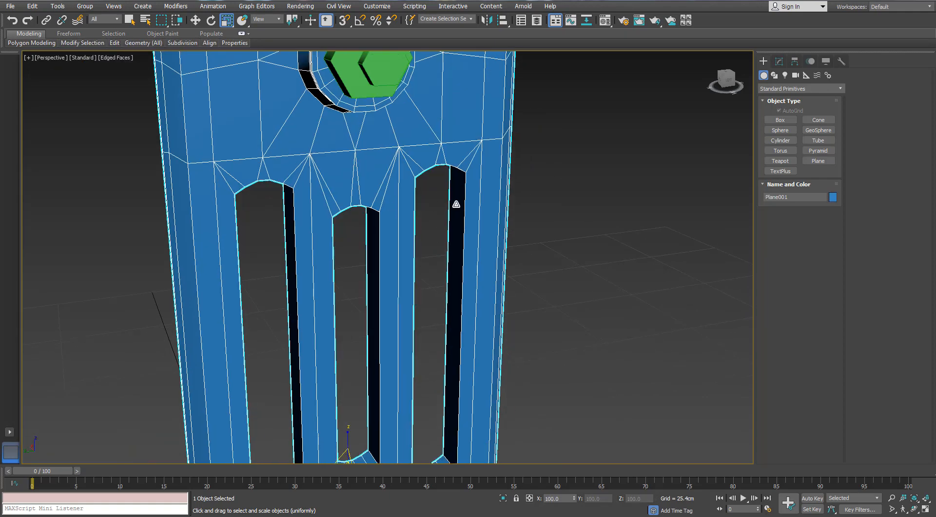
right_click(529, 174)
click(626, 247)
click(479, 198)
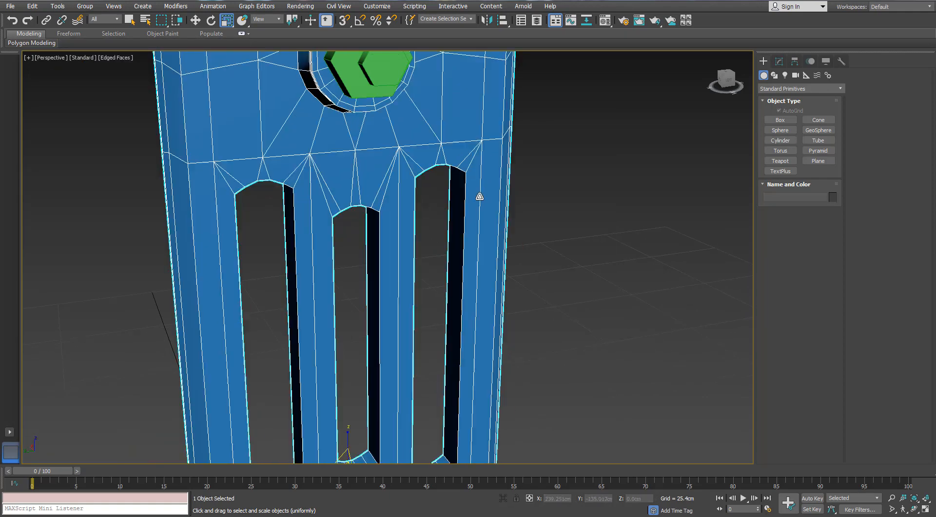
alt+middle_drag(479, 197, 471, 139)
scroll(470, 139, up, 3)
click(779, 62)
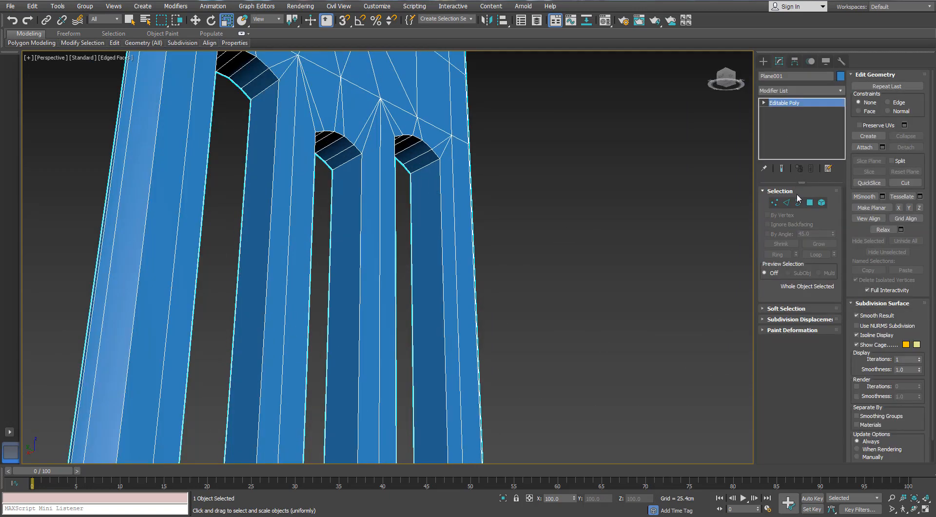
click(786, 203)
click(425, 166)
ctrl+click(347, 161)
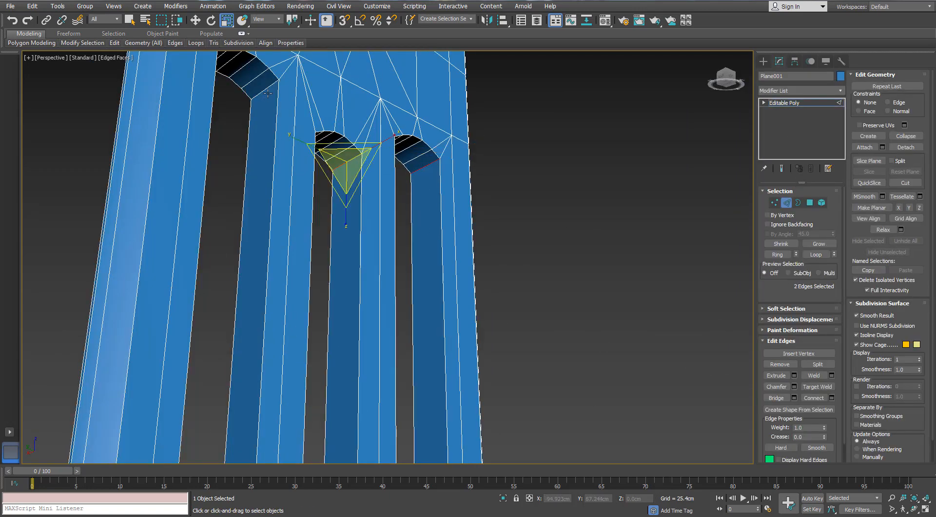
ctrl+click(266, 91)
- Add one thickness edge in each of the other three openings and expand the selection to full edge rings
scroll(266, 91, down, 4)
middle_drag(297, 311, 278, 194)
scroll(278, 195, up, 4)
ctrl+click(255, 106)
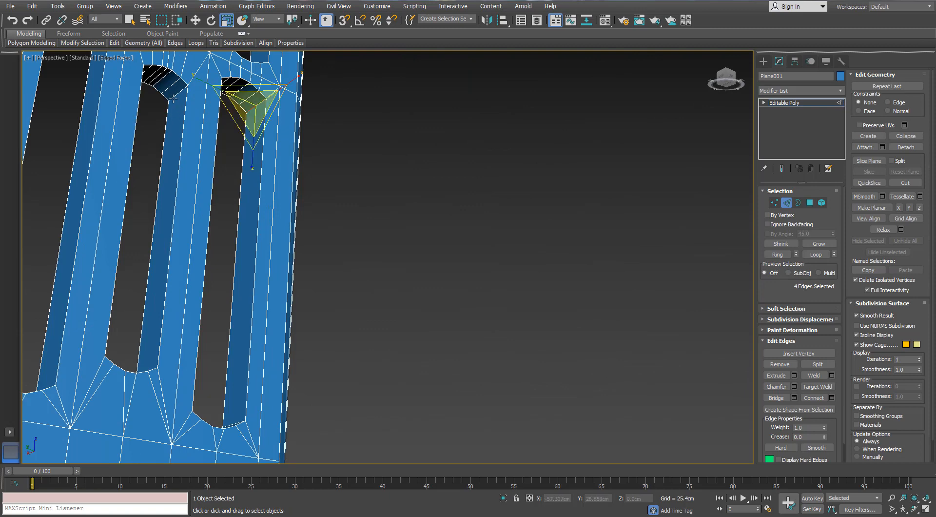
ctrl+click(174, 97)
middle_drag(214, 156, 265, 189)
ctrl+click(162, 74)
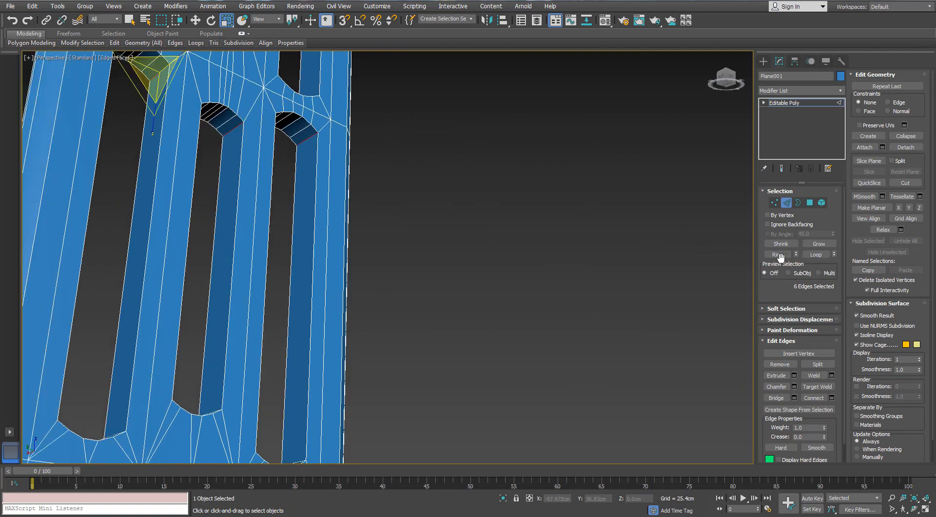
click(778, 255)
alt+middle_drag(380, 194, 369, 200)
scroll(293, 255, down, 3)
alt+middle_drag(293, 255, 562, 371)
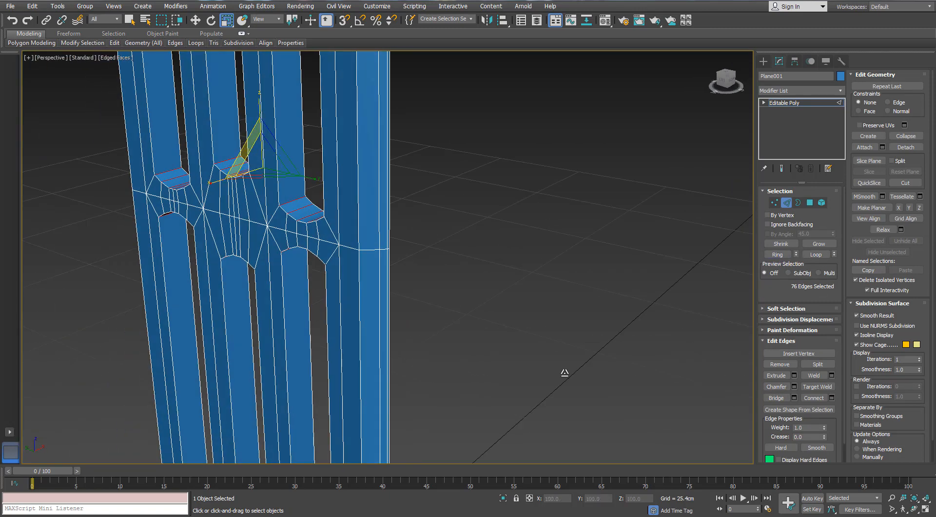
- Connect the ringed edges with a single loop running along the middle of each opening's inner wall
click(831, 397)
click(631, 179)
middle_drag(218, 54, 231, 74)
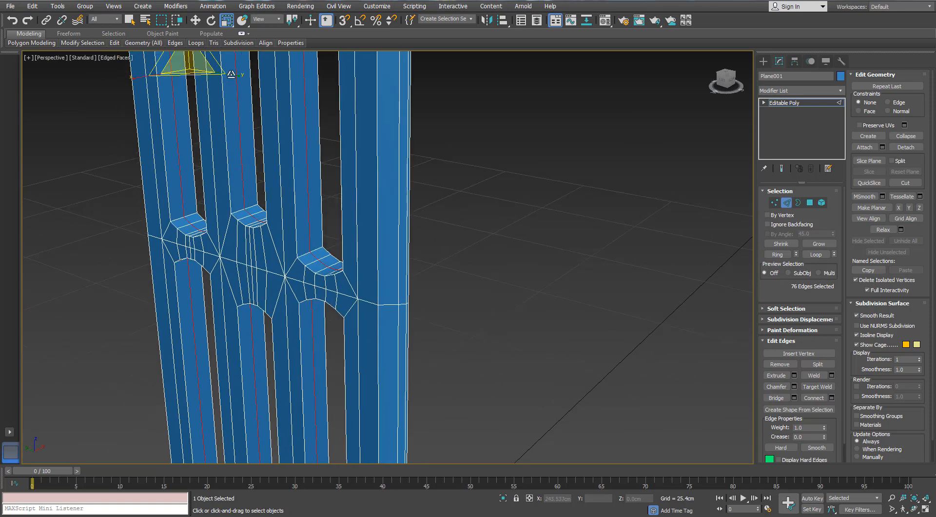
- Scale the new middle loops inward uniformly and along Y so each opening narrows at mid-thickness
right_click(228, 21)
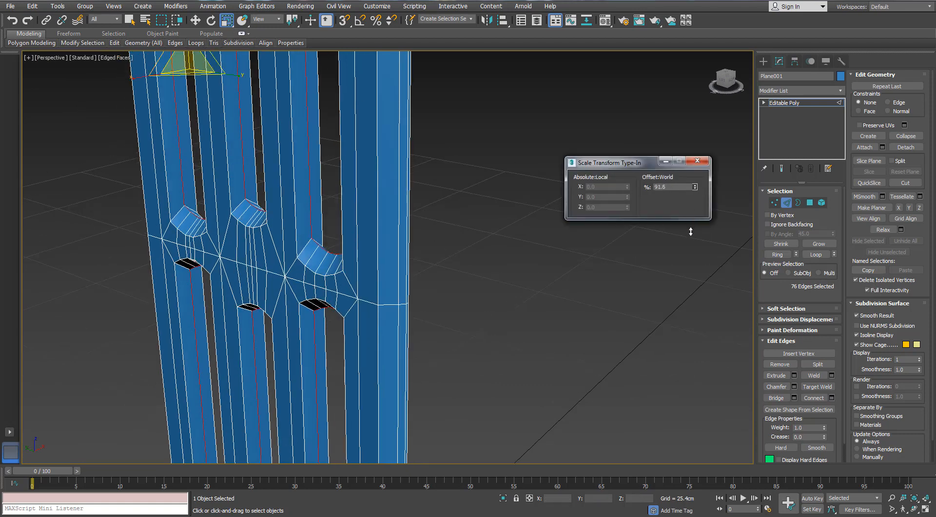
drag(691, 232, 691, 233)
alt+middle_drag(385, 214, 453, 178)
scroll(415, 166, down, 4)
scroll(360, 147, up, 2)
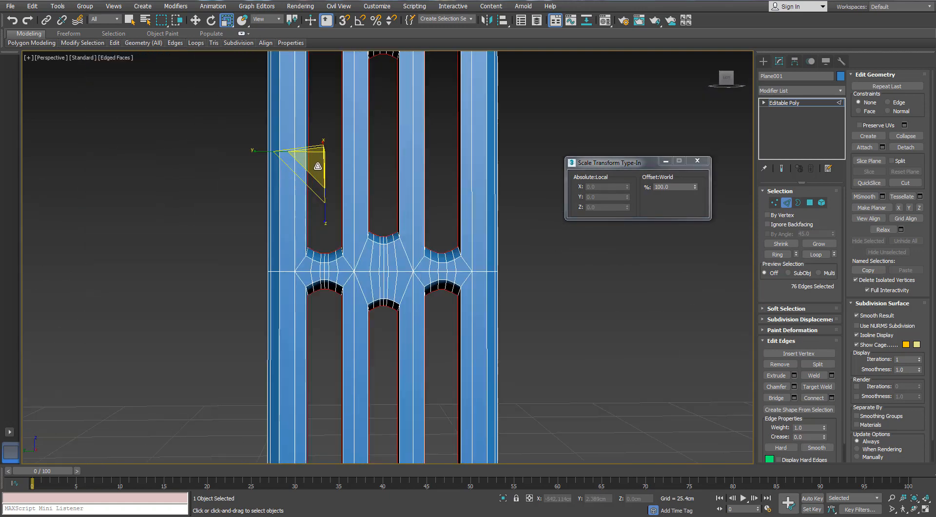
drag(260, 153, 272, 153)
click(698, 160)
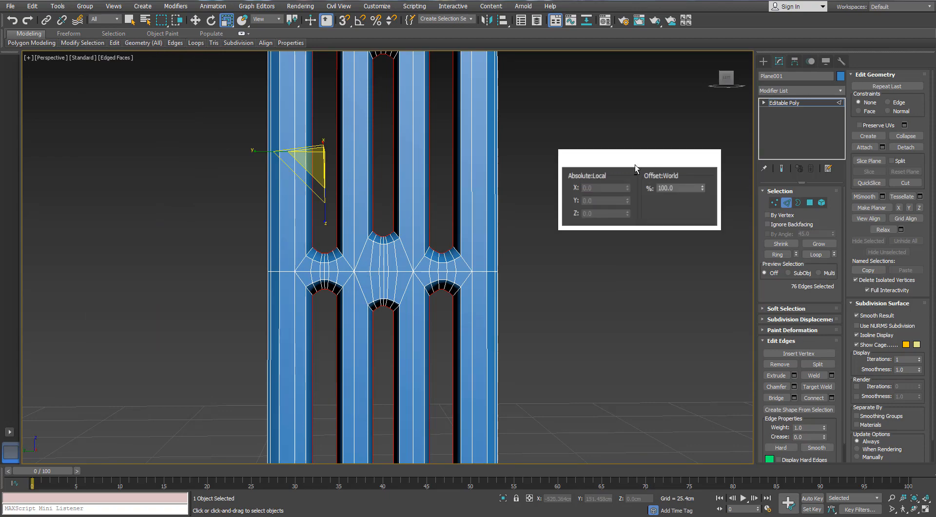
- Start a chamfer of about 1.2 cm with 4 segments on the middle loops of the six openings
mouse_move(560, 139)
alt+middle_down()
mouse_move(472, 152)
mouse_move(517, 151)
mouse_move(554, 141)
mouse_move(546, 136)
alt+middle_up()
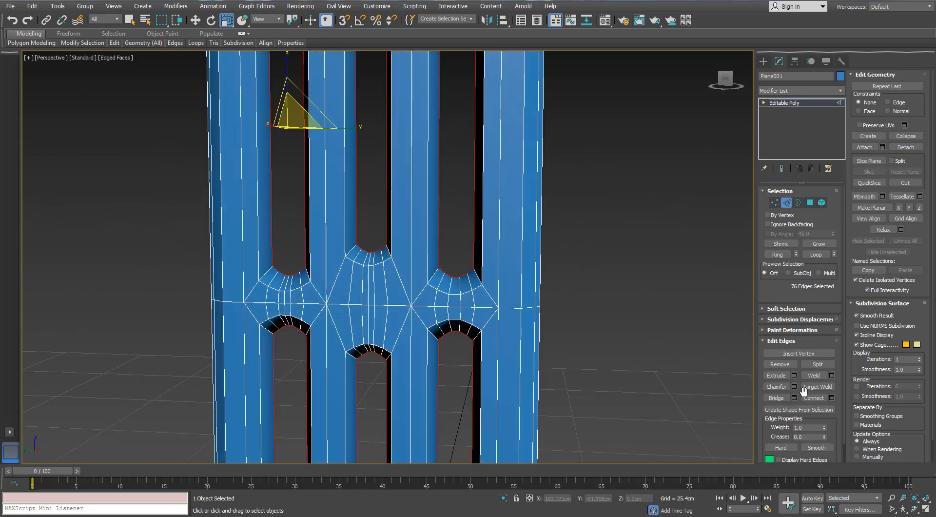
alt+middle_drag(497, 280, 599, 236)
scroll(437, 284, up, 6)
scroll(433, 288, down, 6)
drag(634, 154, 635, 131)
click(633, 163)
click(634, 164)
alt+middle_drag(444, 227, 402, 229)
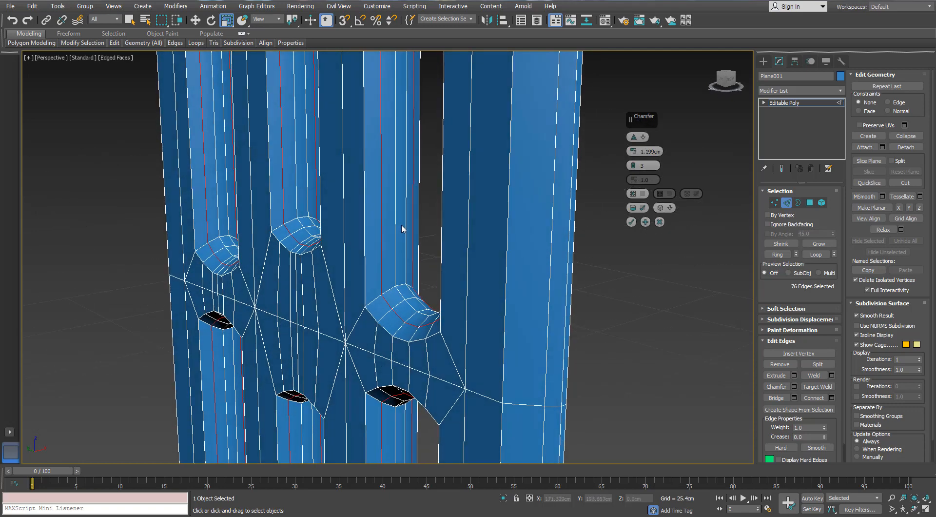
click(634, 164)
scroll(432, 211, down, 6)
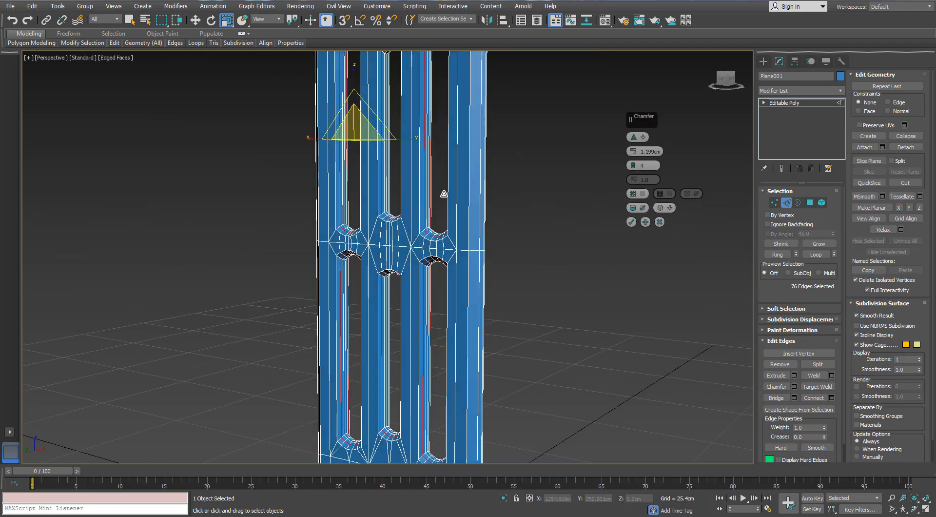
middle_drag(462, 201, 410, 143)
scroll(407, 119, up, 4)
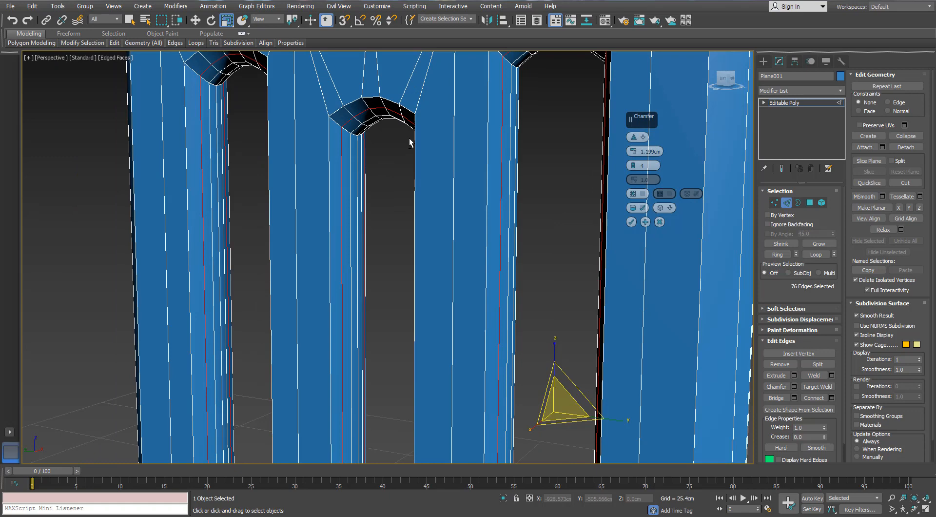
- Set the chamfer amount to 1.324 cm with 4 segments and apply it to the openings' loops
click(632, 168)
scroll(449, 229, down, 4)
alt+middle_drag(456, 224, 427, 119)
scroll(444, 378, up, 2)
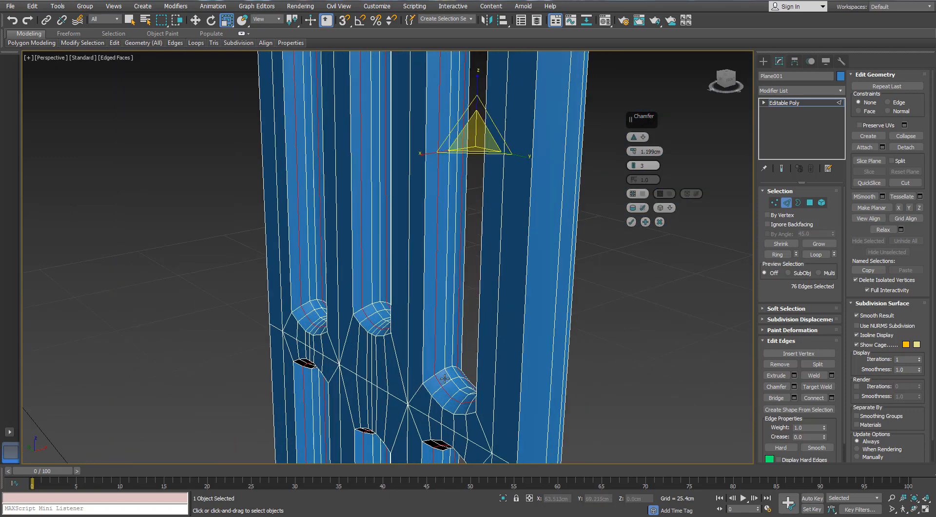
click(634, 164)
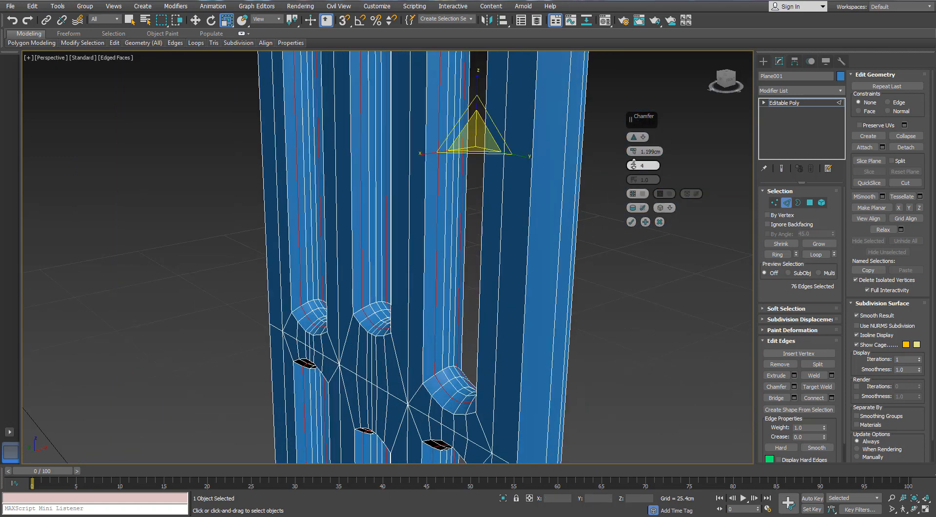
drag(634, 148, 636, 152)
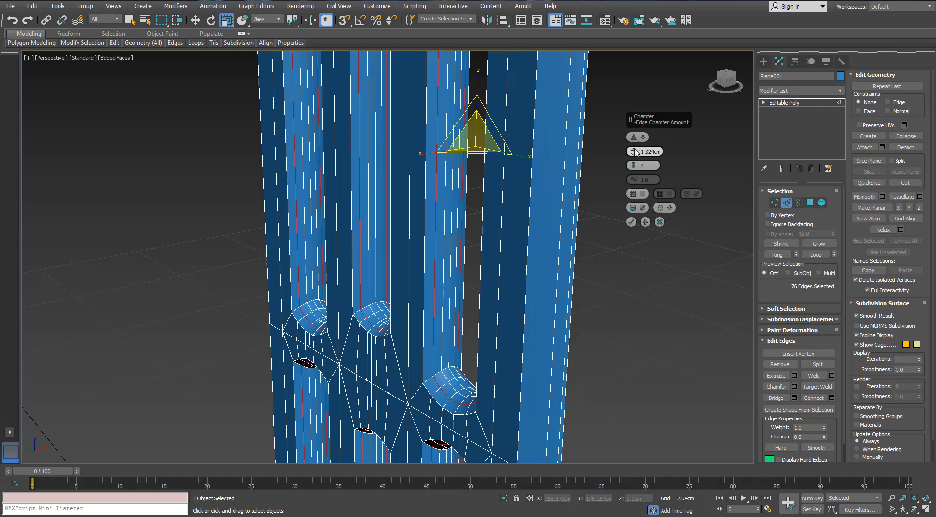
click(631, 222)
- Leave edge editing and examine the openings' chamfered inner walls with and without edge display
click(586, 322)
scroll(586, 321, down, 4)
alt+middle_drag(586, 322, 639, 343)
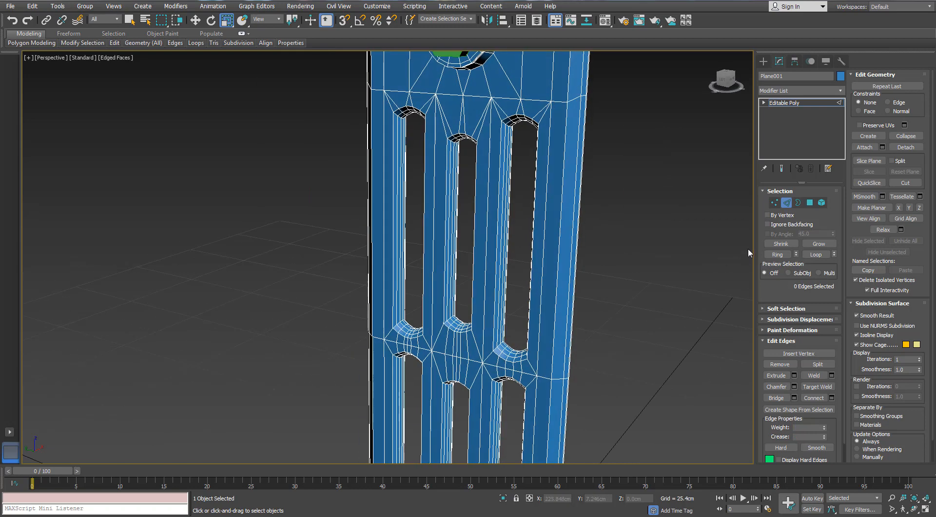
click(783, 205)
click(643, 263)
key(F4)
middle_drag(492, 363, 446, 316)
scroll(448, 312, down, 5)
scroll(479, 316, up, 8)
middle_drag(456, 146, 446, 222)
key(F4)
scroll(446, 223, down, 3)
scroll(446, 222, down, 3)
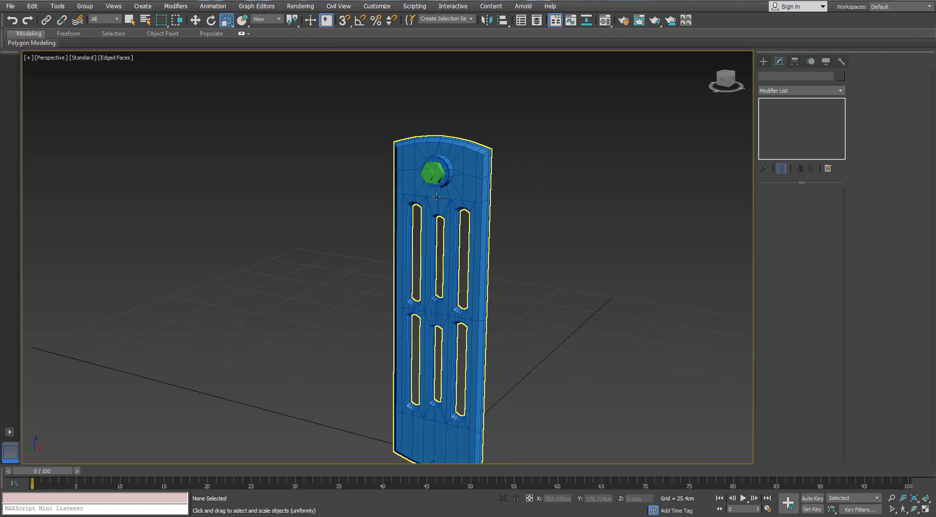
- Select the polygons of the panel's circular boss by growing the selection outward from its front face
scroll(436, 196, up, 6)
click(489, 113)
middle_drag(489, 110, 505, 190)
alt+middle_drag(504, 190, 547, 191)
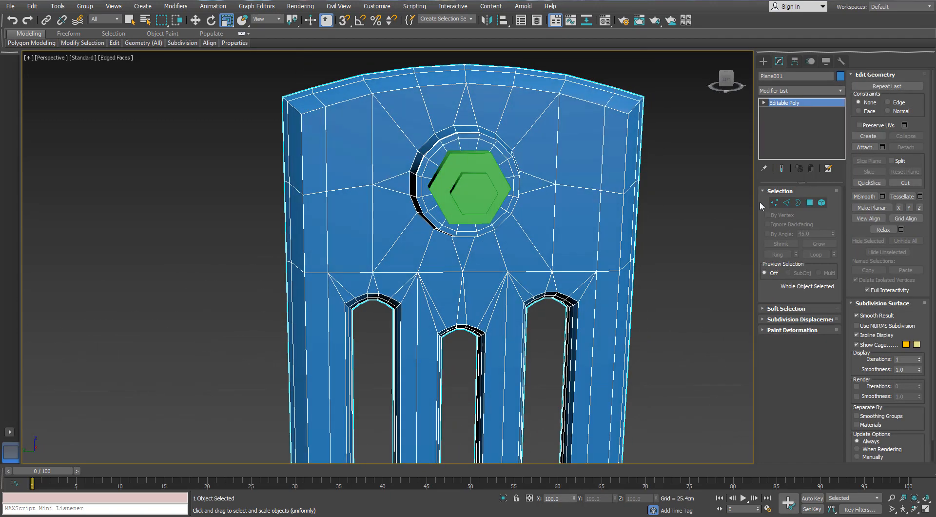
key(1)
key(F3)
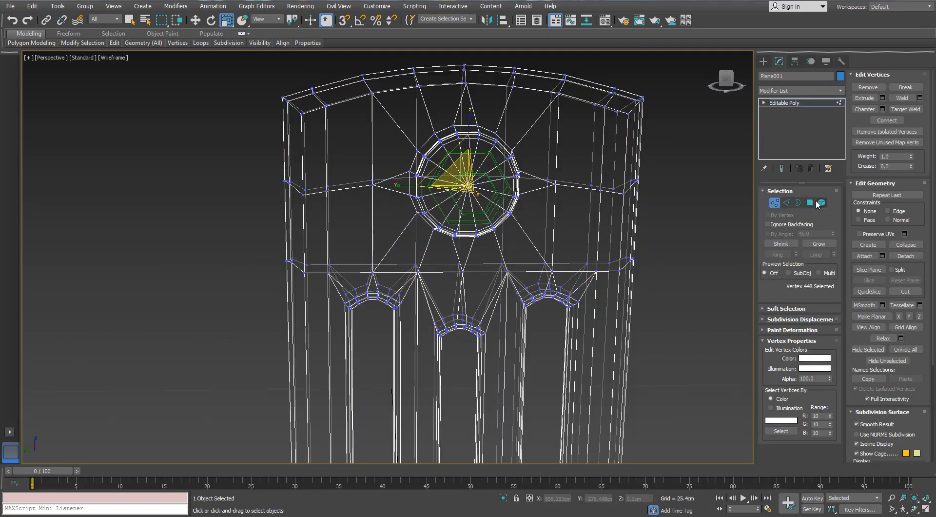
click(809, 202)
key(F3)
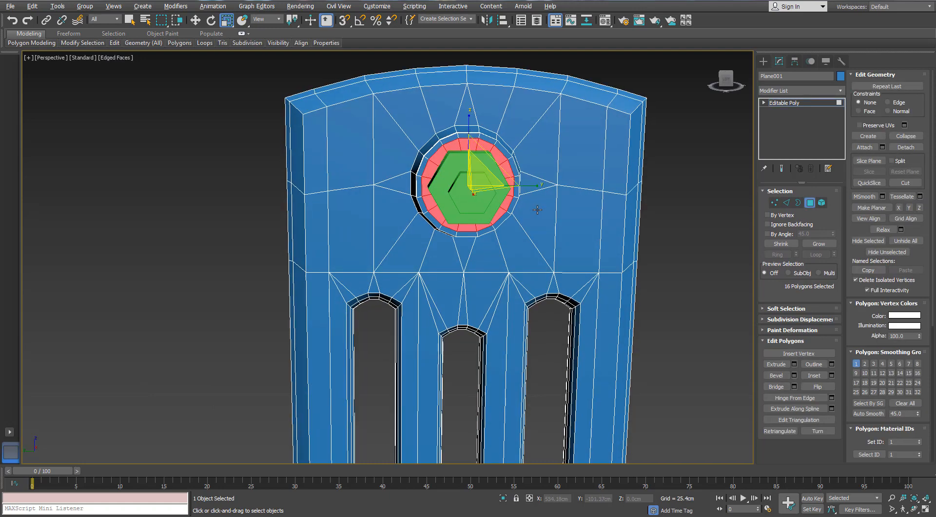
alt+middle_drag(537, 209, 546, 216)
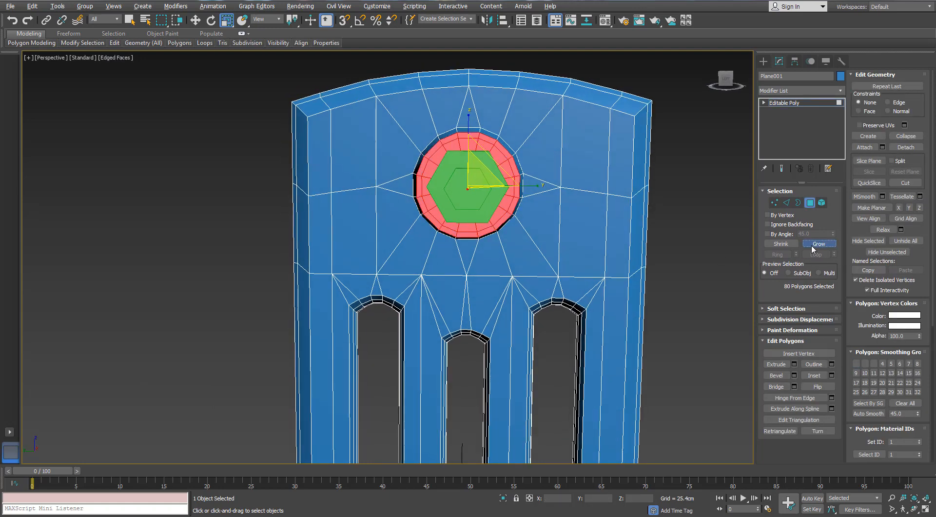
alt+middle_drag(560, 176, 478, 187)
scroll(454, 152, up, 5)
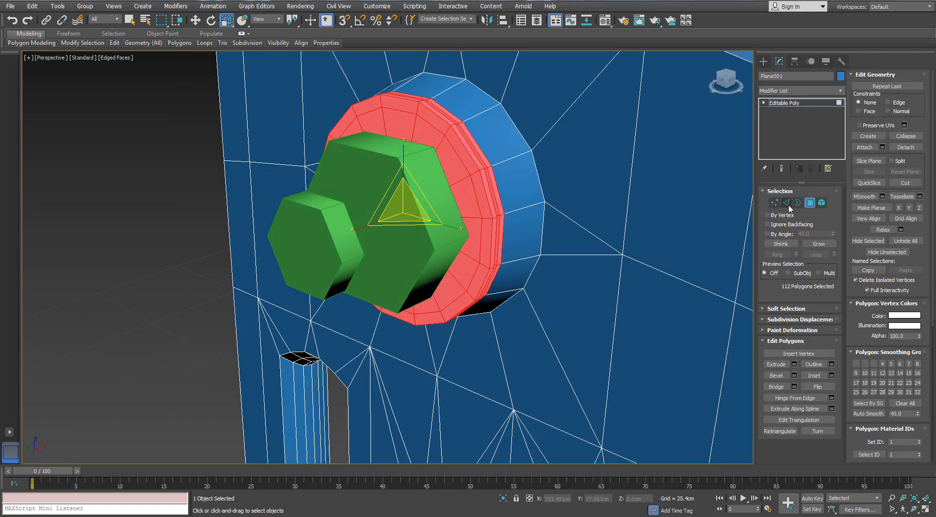
click(808, 247)
click(808, 247)
key(ctrl+z)
- Scale up the selected polygons to enlarge the circular boss and leave polygon editing
alt+middle_drag(580, 215, 619, 209)
scroll(619, 210, down, 3)
drag(512, 190, 521, 176)
click(810, 201)
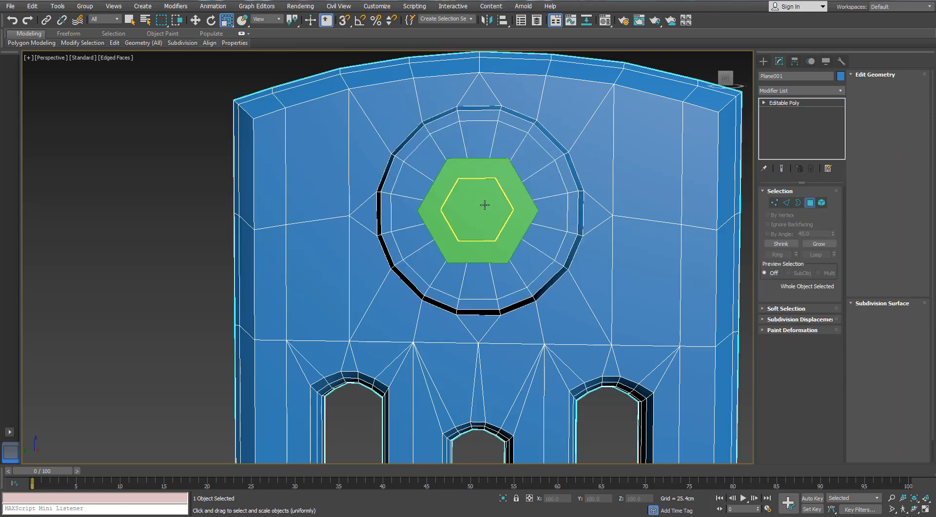
- Enlarge both hexagonal cylinders uniformly and additionally to about 109 percent along Y and Z to suit the boss
alt+middle_drag(508, 203, 475, 208)
click(474, 210)
ctrl+click(490, 205)
drag(489, 207, 504, 190)
alt+middle_drag(504, 191, 504, 203)
scroll(504, 203, down, 6)
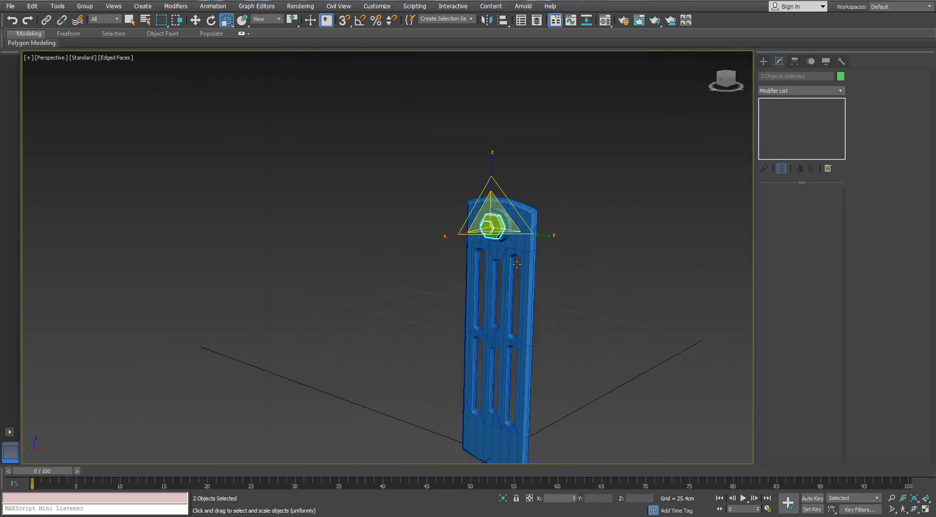
scroll(507, 161, up, 5)
scroll(507, 158, up, 4)
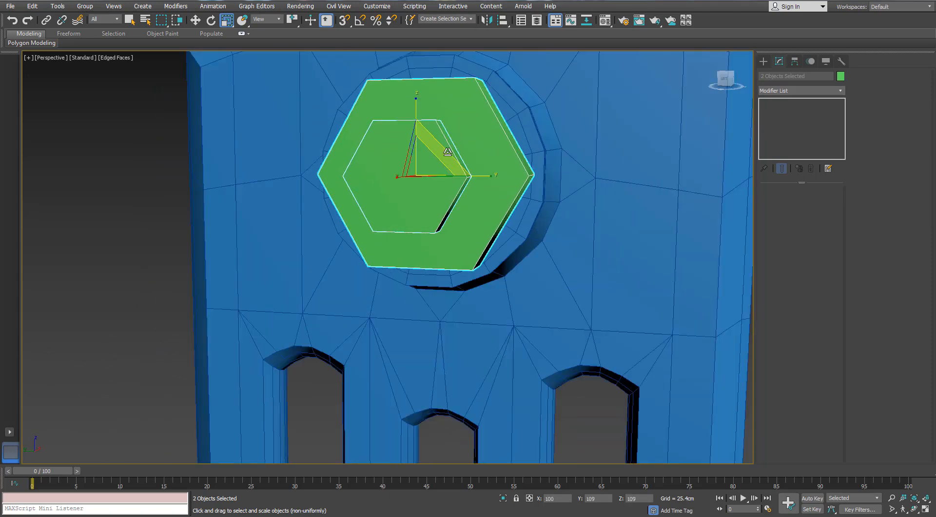
scroll(508, 171, down, 5)
alt+middle_drag(508, 171, 519, 183)
click(516, 179)
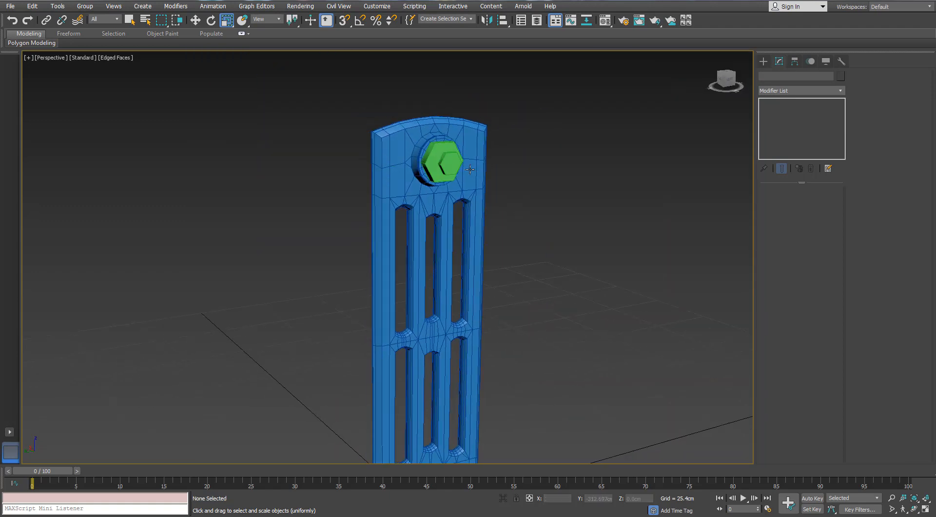
- Change the object color of both hexagonal cylinders to the panel's blue
click(451, 163)
ctrl+click(433, 163)
click(840, 76)
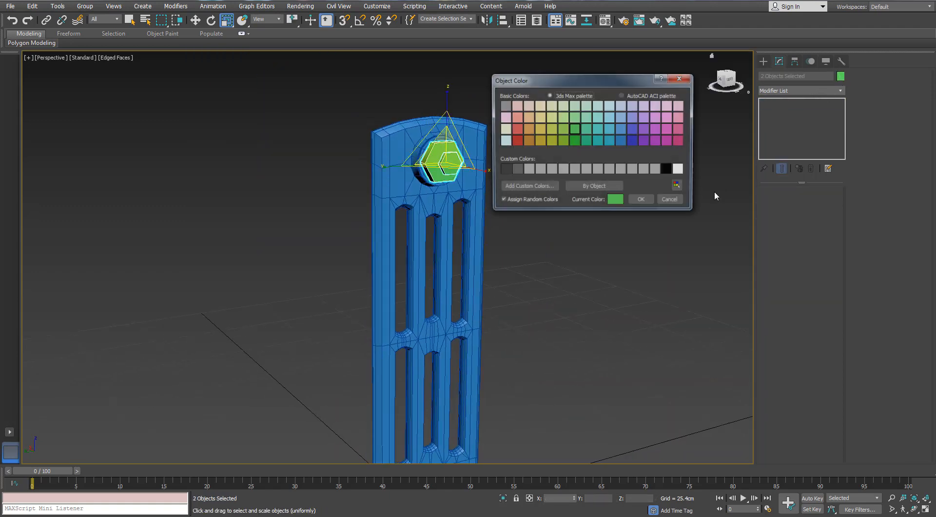
click(621, 141)
click(642, 201)
click(580, 148)
- Select the smaller outer hexagonal cylinder and check its creation parameters
scroll(576, 148, up, 4)
alt+middle_drag(576, 149, 531, 193)
scroll(312, 160, up, 5)
click(334, 223)
alt+middle_drag(333, 222, 295, 231)
scroll(312, 227, up, 4)
drag(271, 238, 229, 240)
alt+middle_drag(229, 240, 282, 235)
click(764, 61)
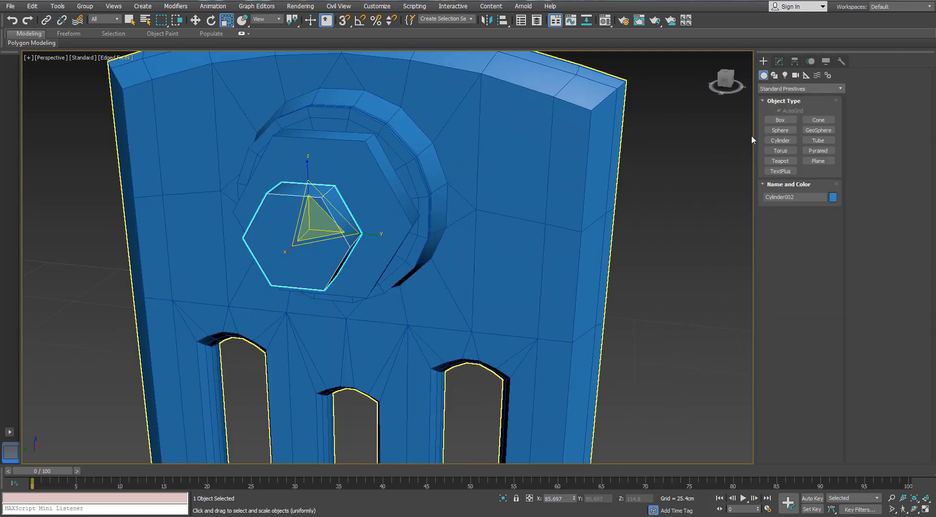
click(779, 141)
click(779, 62)
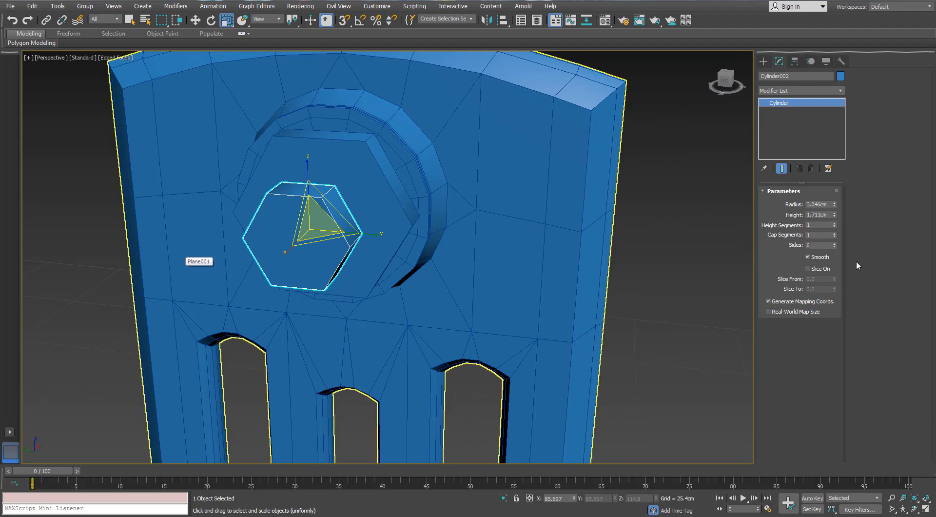
- Draw a 6-sided AutoGrid cylinder about 1.94 cm in radius and 8.66 cm high on the smaller hexagonal cylinder's face
click(763, 62)
alt+middle_drag(541, 184, 604, 171)
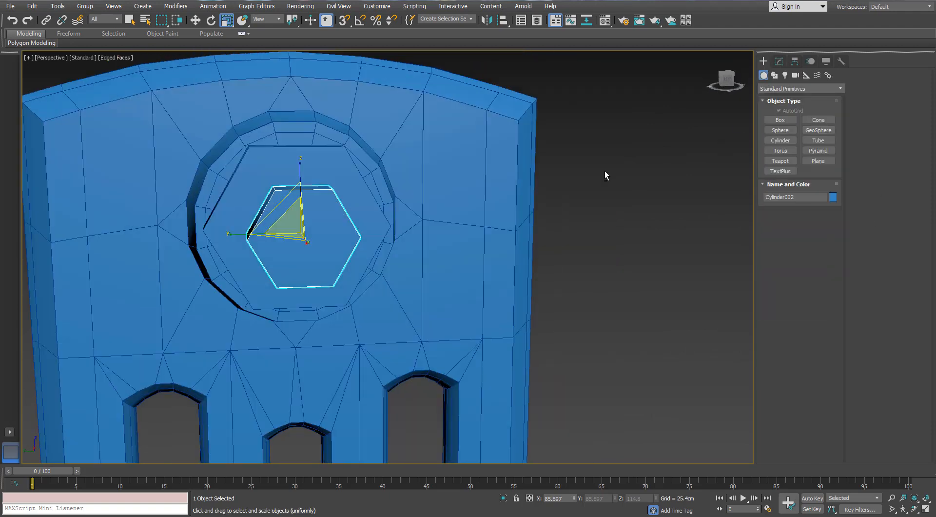
click(781, 141)
alt+middle_drag(389, 216, 366, 203)
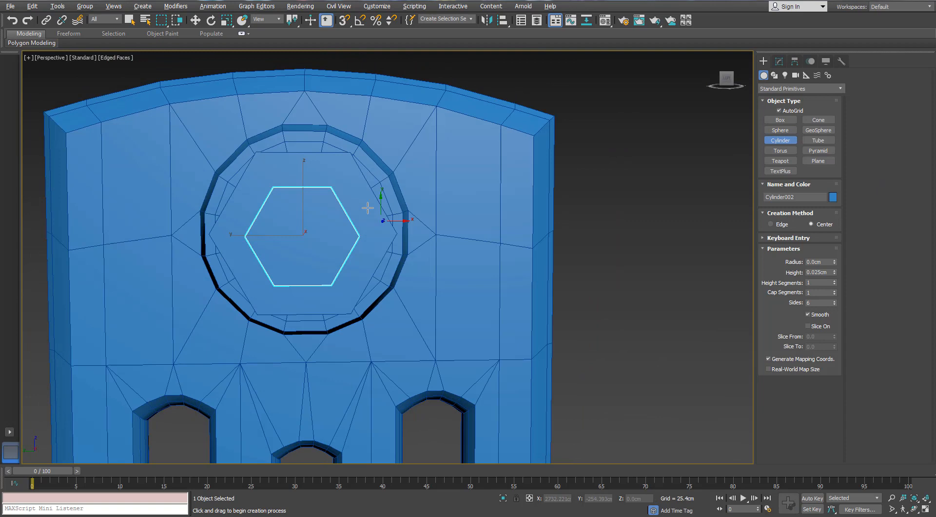
click(302, 223)
drag(301, 237, 302, 194)
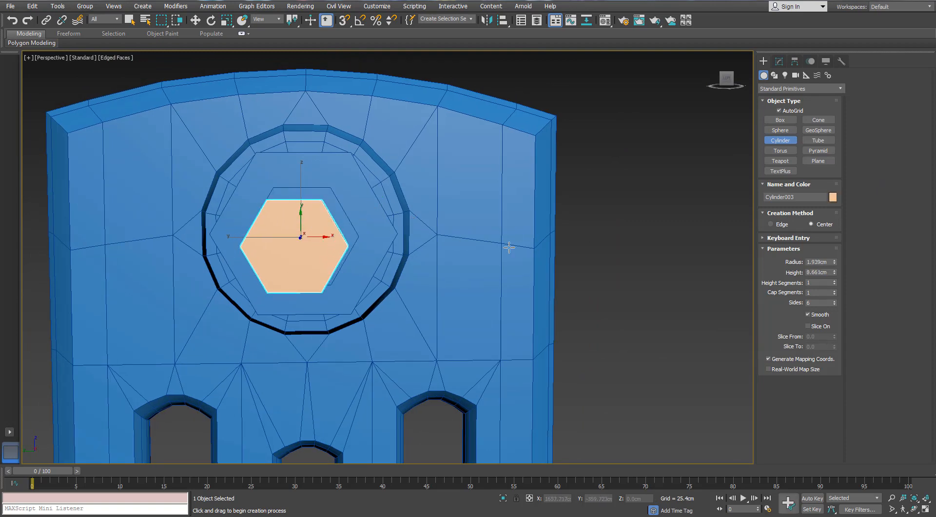
- Finish creating the outermost cylinder and set its number of sides to 12
click(508, 249)
alt+middle_drag(540, 219, 585, 234)
key(r)
click(779, 61)
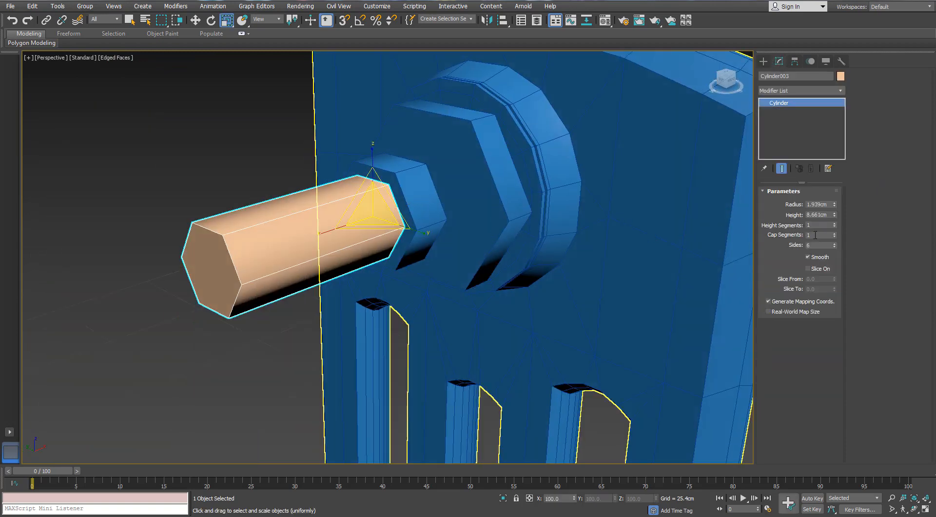
text(12)
key(Return)
- Move the 12-sided cylinder along X toward the boss so it passes through the smaller hexagonal cylinder
key(r)
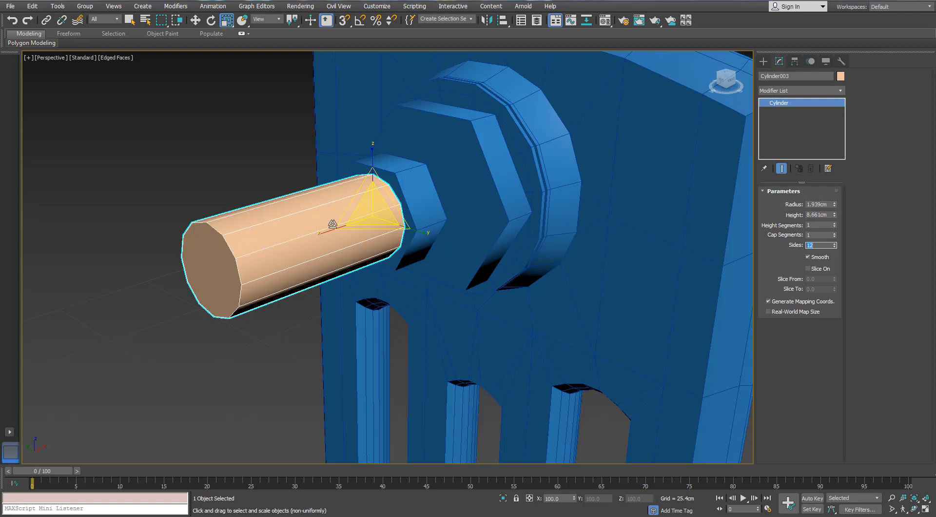
alt+middle_drag(335, 218, 342, 216)
key(w)
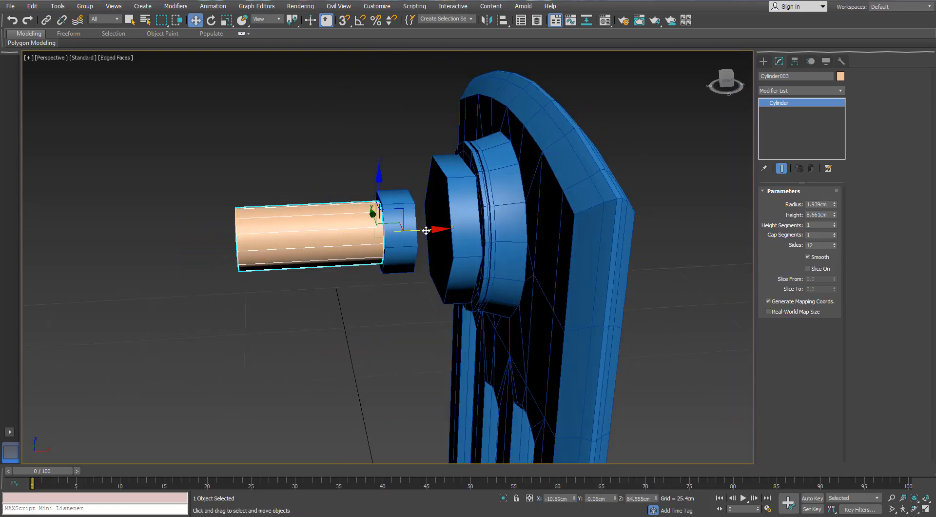
drag(426, 231, 484, 233)
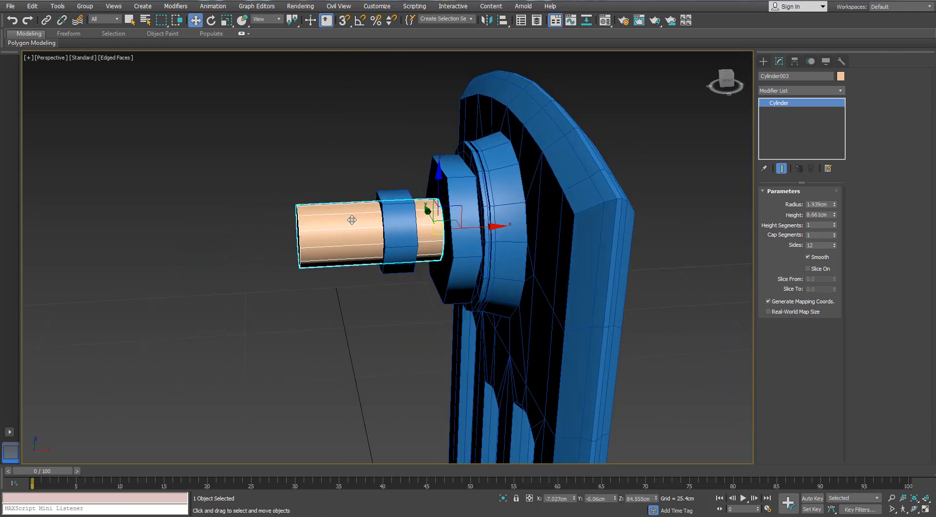
alt+middle_drag(351, 220, 411, 219)
- Turn on angle snap, try rotating the 12-sided cylinder about Z around its end pivot, and undo the rotation
key(e)
key(a)
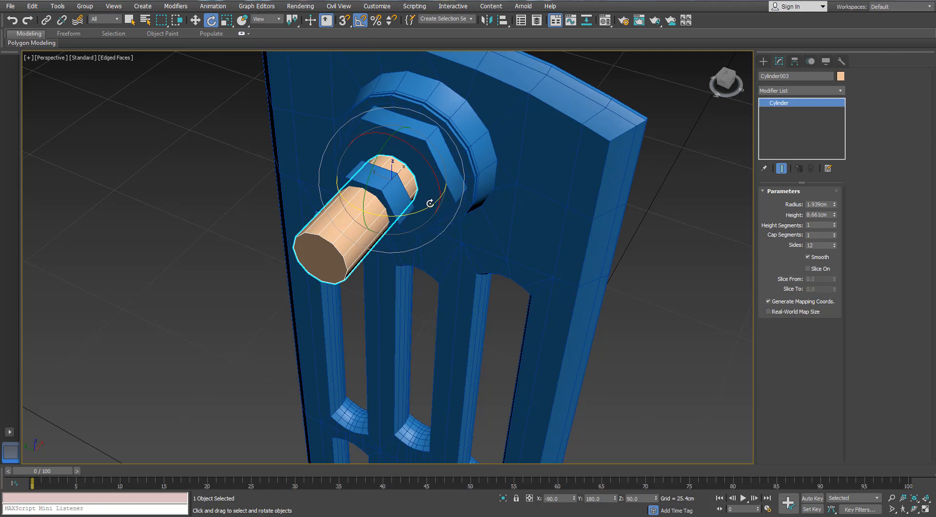
drag(430, 204, 385, 212)
key(ctrl+z)
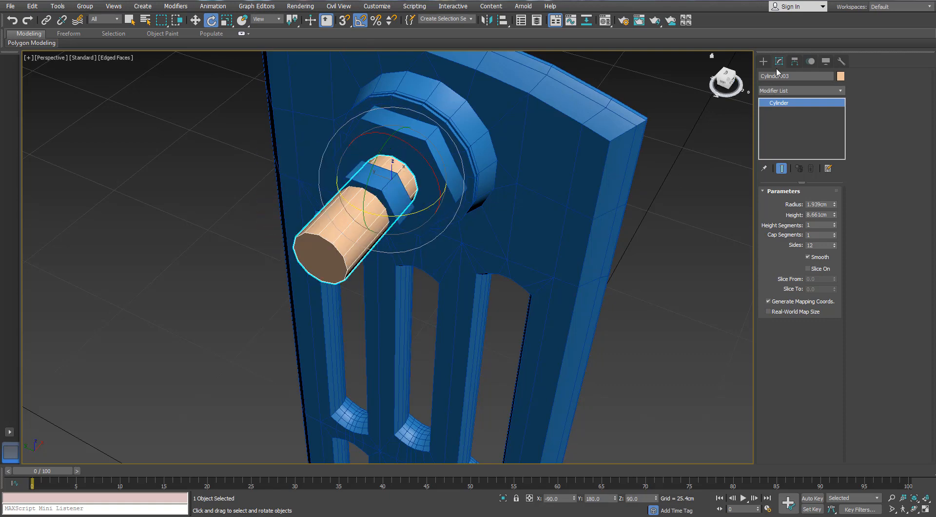
- Center the 12-sided cylinder's pivot on the object and rotate it -90 degrees about Z so it lies parallel to the panel
click(794, 62)
click(795, 128)
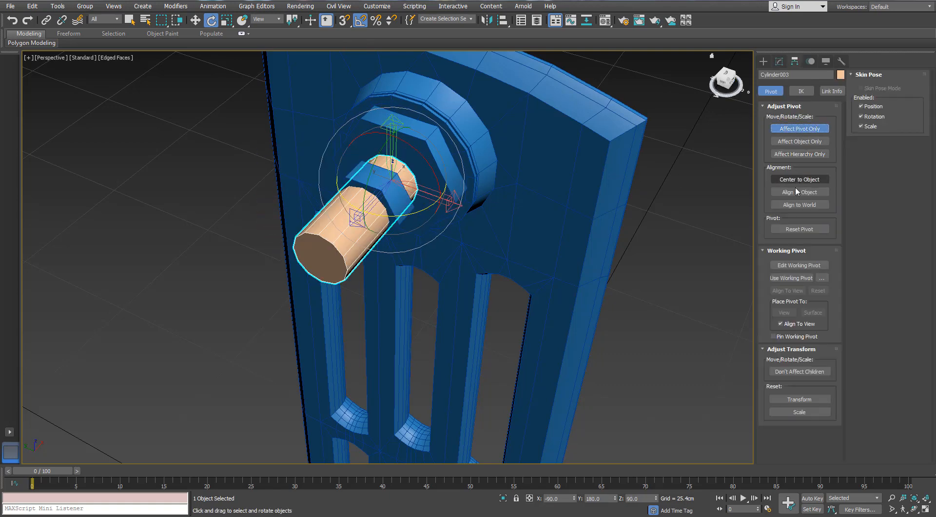
click(794, 130)
drag(390, 242, 338, 247)
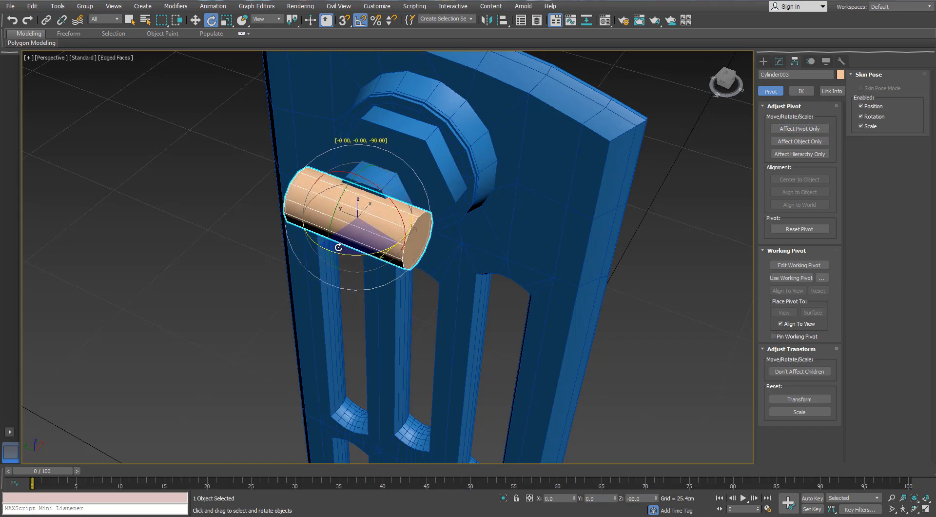
alt+middle_drag(339, 248, 418, 196)
scroll(372, 205, up, 5)
- Convert the rotated 12-sided cylinder to an Editable Poly
click(782, 59)
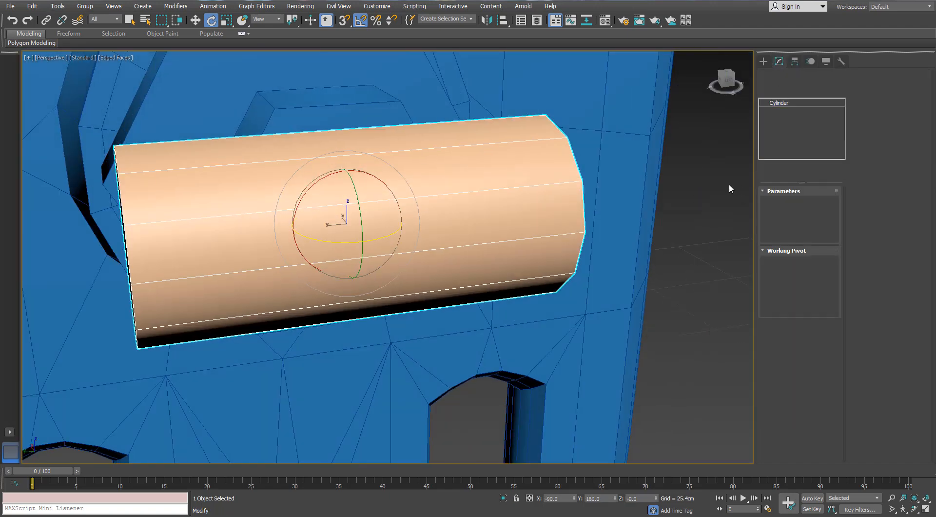
right_click(382, 210)
mouse_move(443, 307)
click(341, 316)
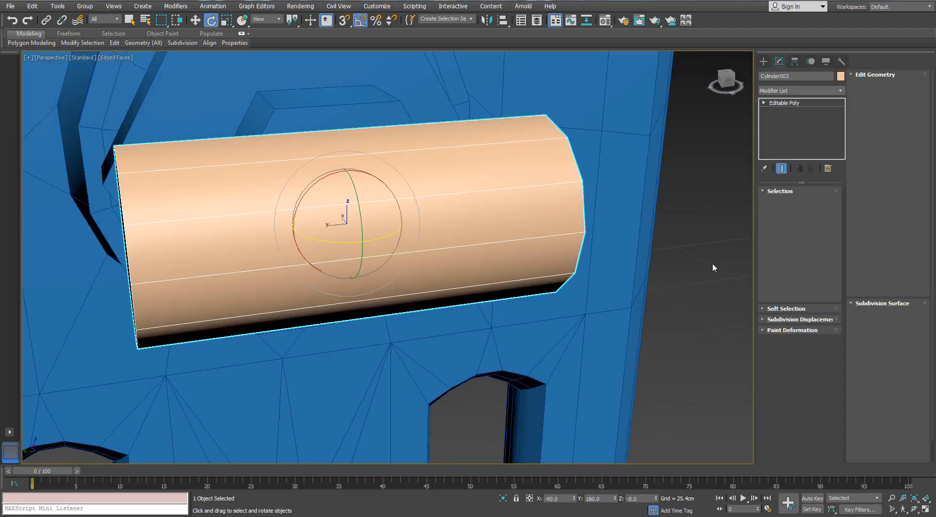
- Select the ring of lengthwise edges on the cylinder and connect them with 1 segment around its middle
click(786, 203)
click(444, 247)
click(777, 254)
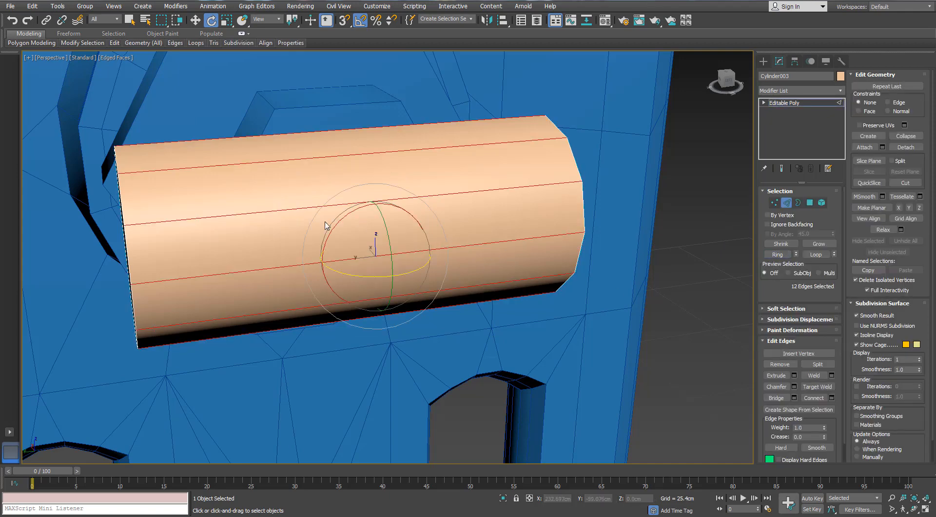
scroll(325, 222, down, 4)
alt+middle_drag(325, 222, 311, 211)
scroll(312, 208, up, 2)
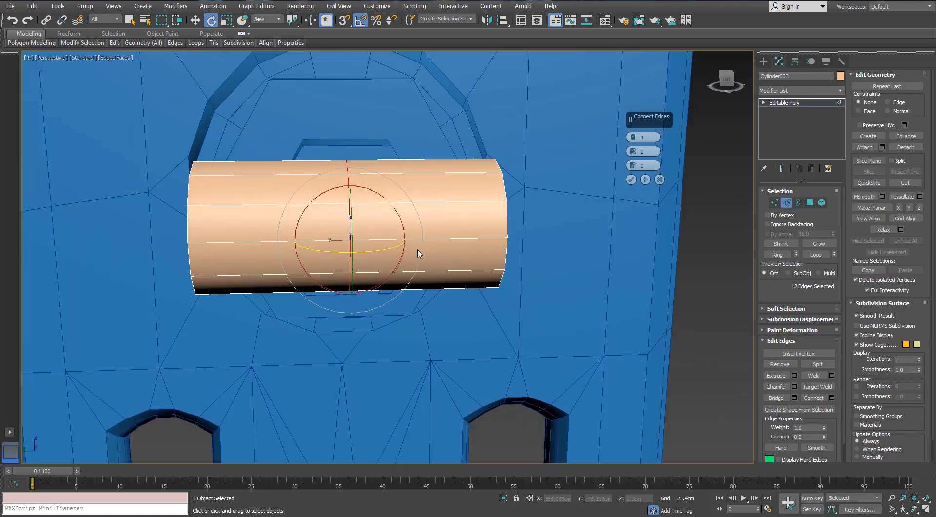
alt+middle_drag(418, 249, 408, 242)
click(630, 179)
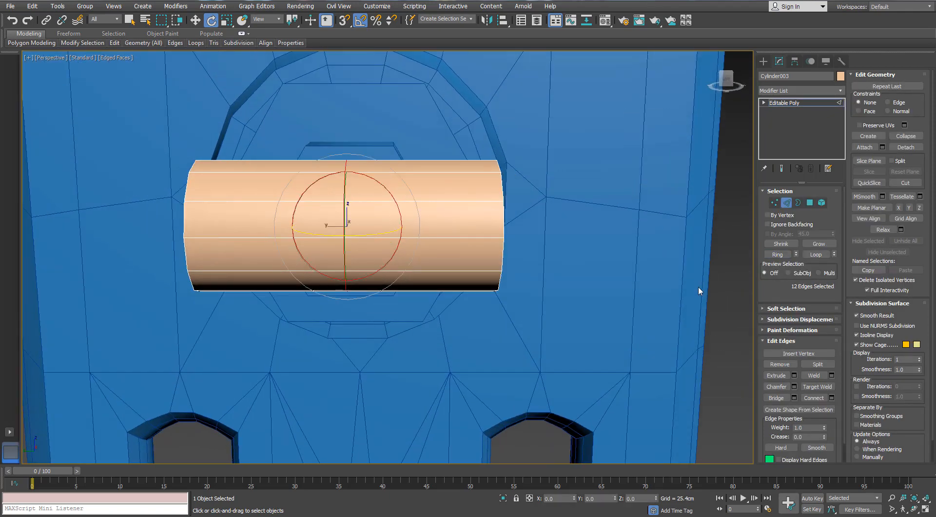
- Chamfer the cylinder's middle edge loop with 2 segments, giving evenly spaced loops on both sides of the center
click(794, 387)
drag(633, 155, 636, 186)
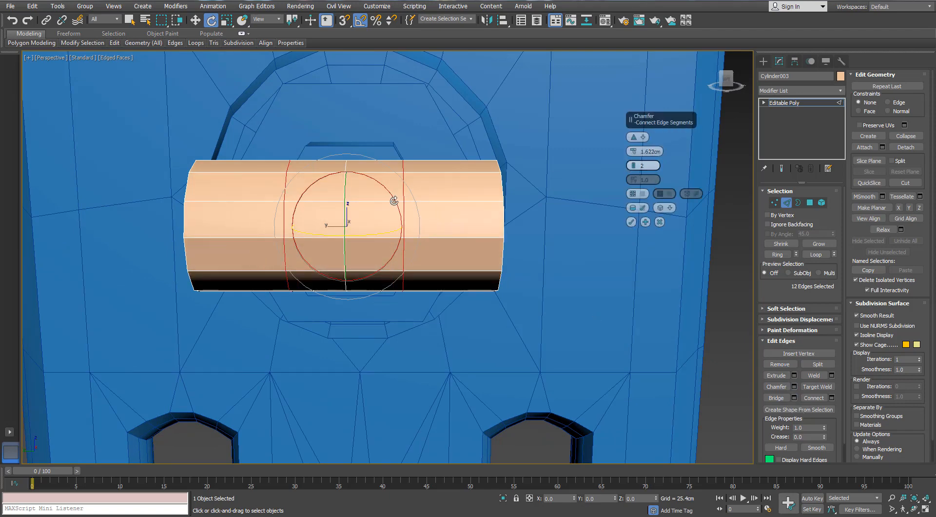
alt+middle_drag(394, 201, 455, 207)
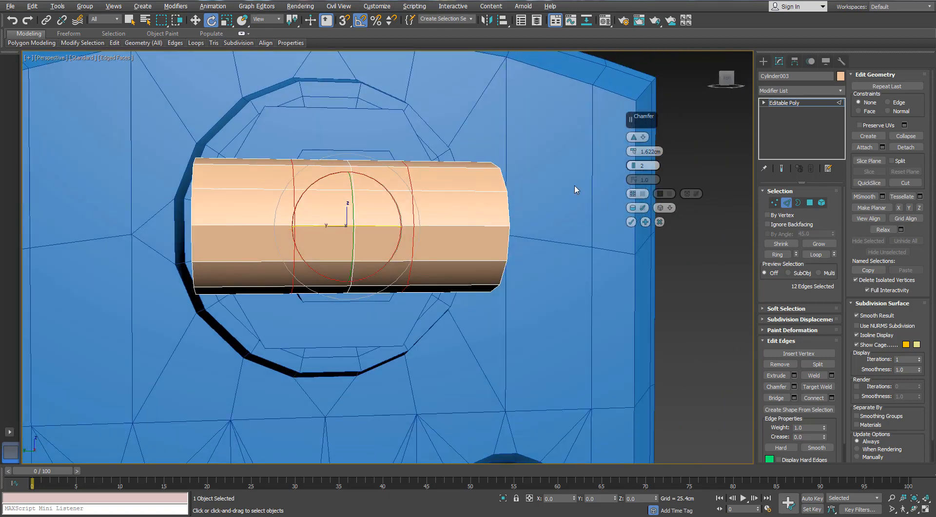
drag(633, 152, 633, 146)
mouse_move(431, 202)
alt+middle_down()
mouse_move(392, 218)
mouse_move(416, 192)
mouse_move(424, 200)
alt+middle_up()
click(631, 222)
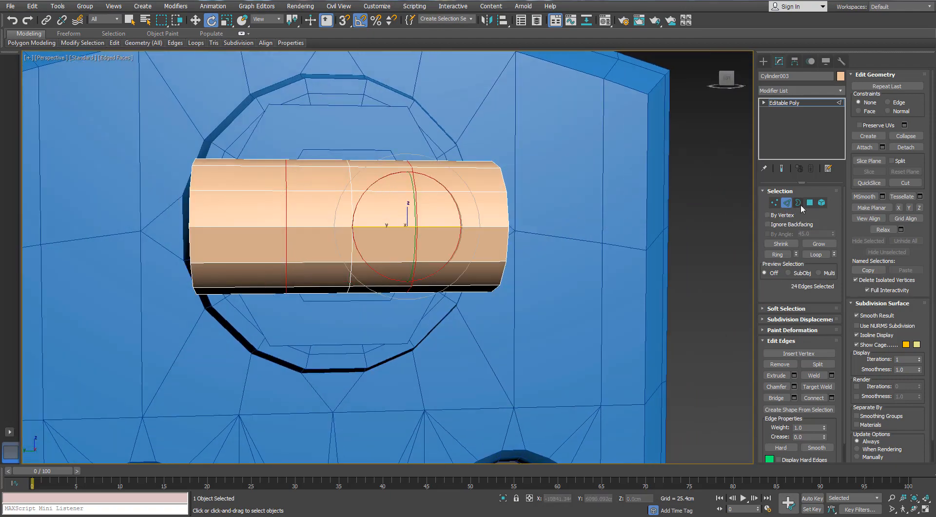
key(4)
click(328, 183)
ctrl+click(339, 212)
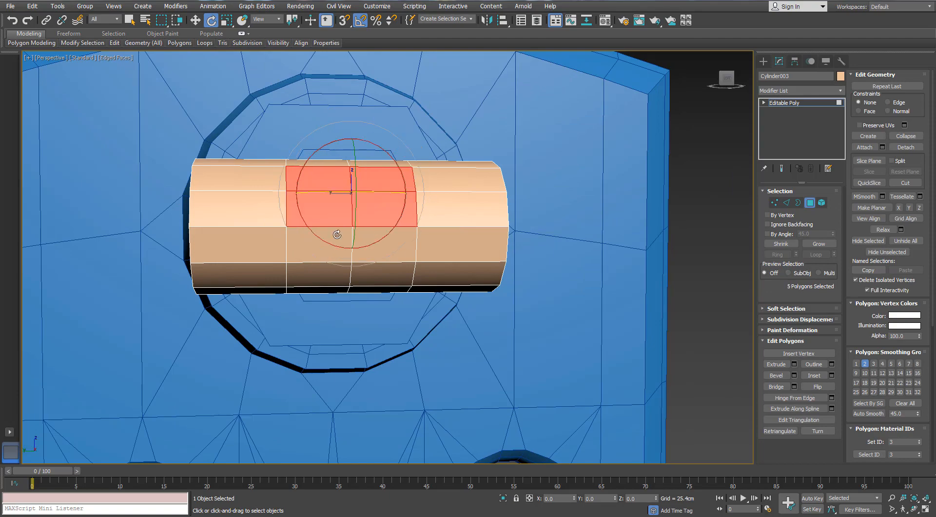
ctrl+click(336, 240)
ctrl+click(334, 271)
ctrl+click(373, 271)
ctrl+click(377, 232)
alt+middle_drag(377, 232, 348, 227)
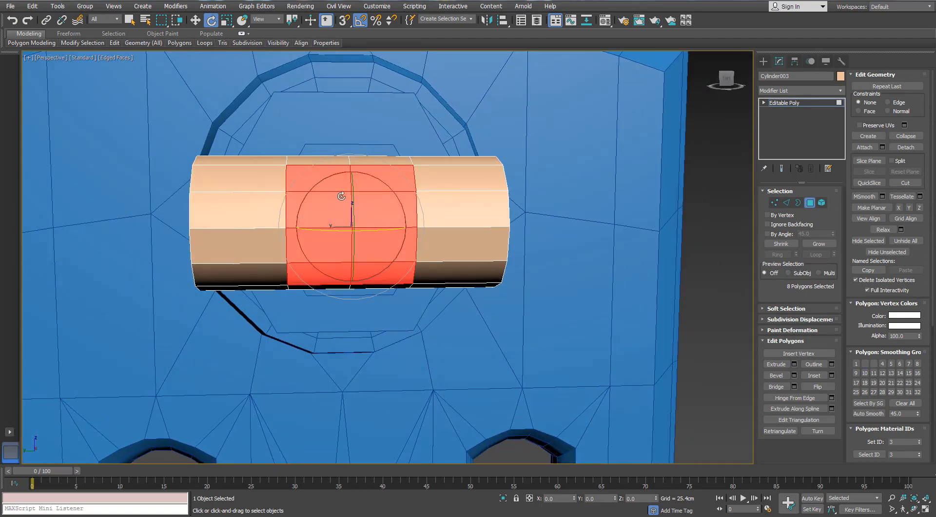
scroll(340, 195, up, 6)
scroll(341, 195, down, 4)
alt+middle_drag(465, 203, 472, 248)
key(4)
- Clone the cylinder as a copy rotated -90 degrees about Z and move it along X, clear of the original
key(e)
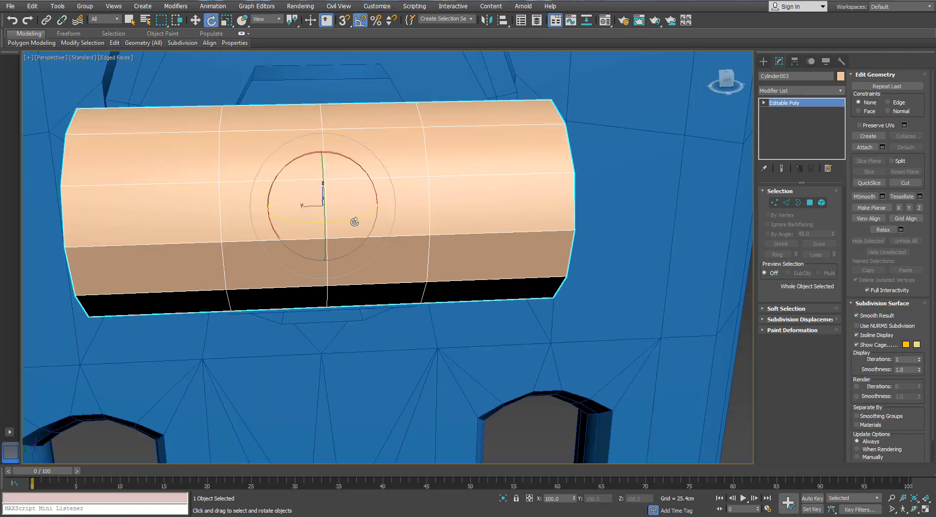
shift+drag(352, 220, 309, 229)
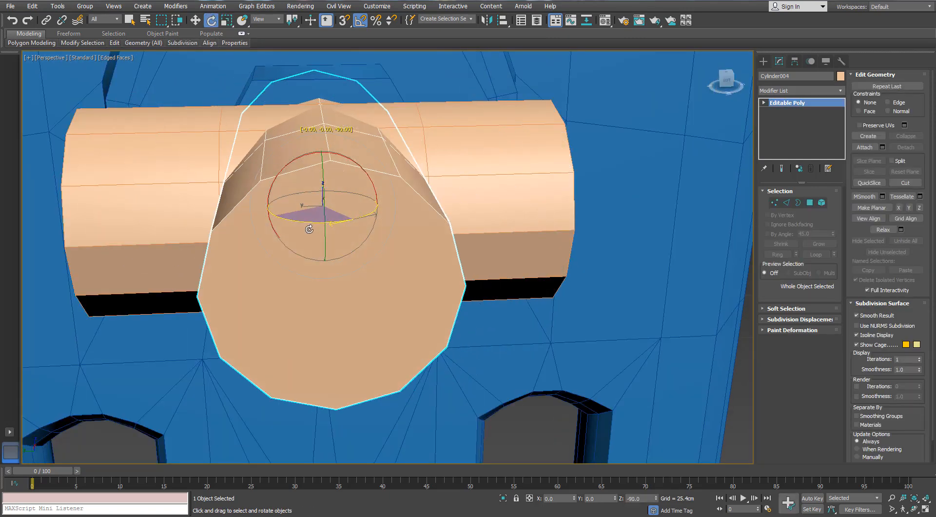
click(458, 297)
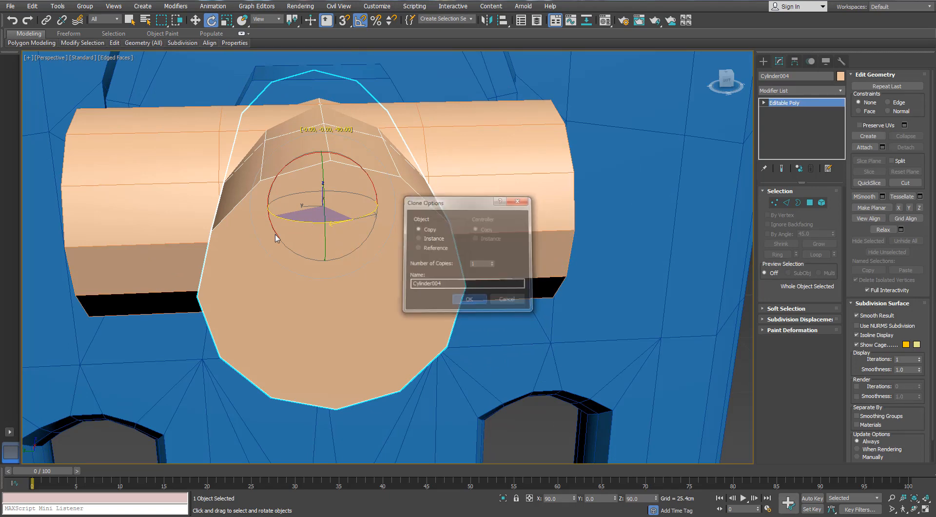
alt+middle_drag(259, 212, 340, 215)
key(w)
drag(281, 199, 708, 263)
- Select the three middle edge loops on the copied cylinder and remove them
click(786, 202)
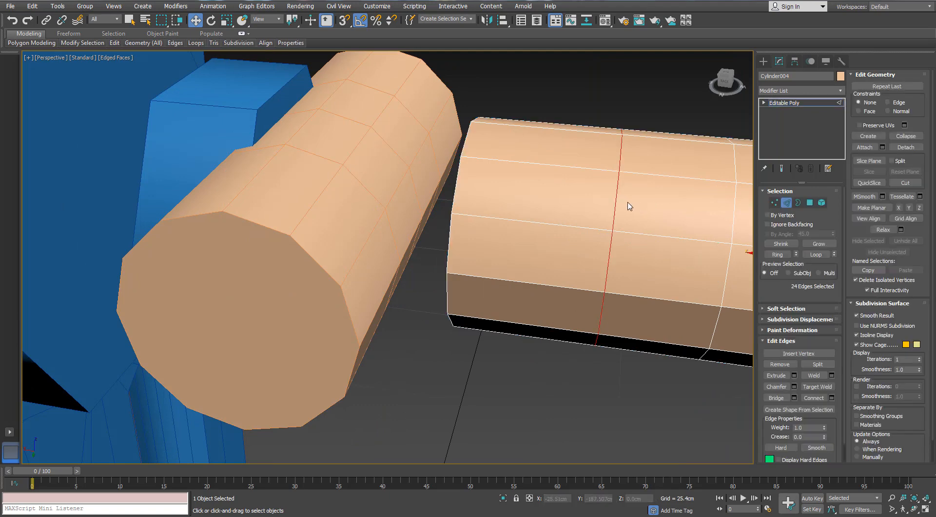
alt+middle_drag(609, 215, 549, 215)
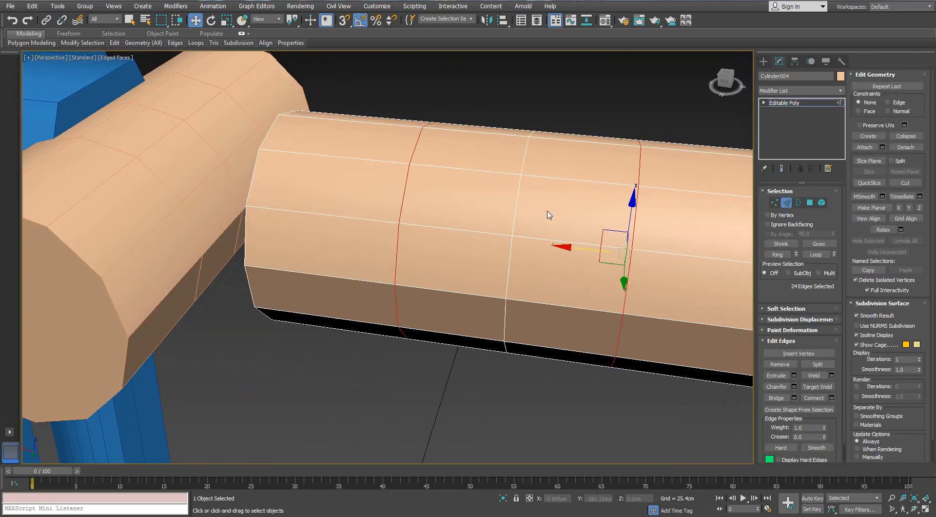
click(516, 213)
click(787, 202)
- Isolate the two crossing 12-sided cylinders and display them in the Left view
click(235, 149)
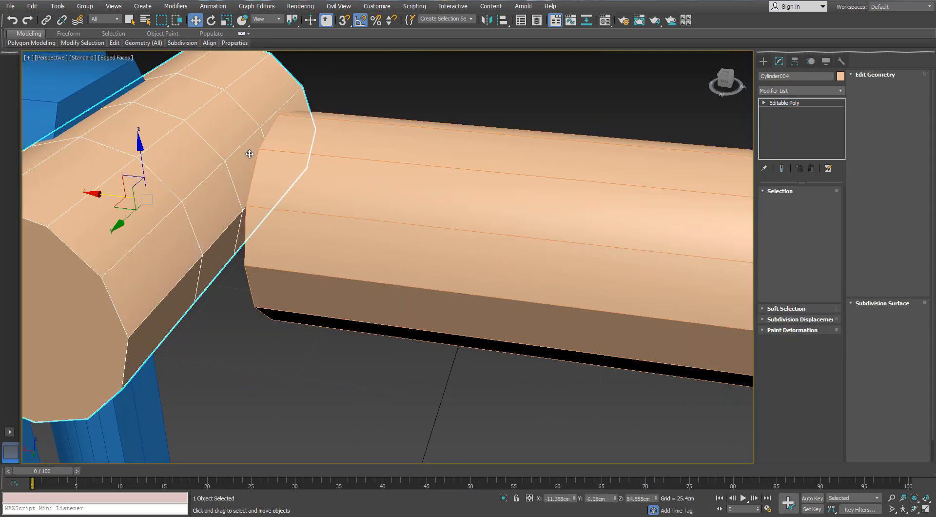
ctrl+click(283, 168)
click(505, 499)
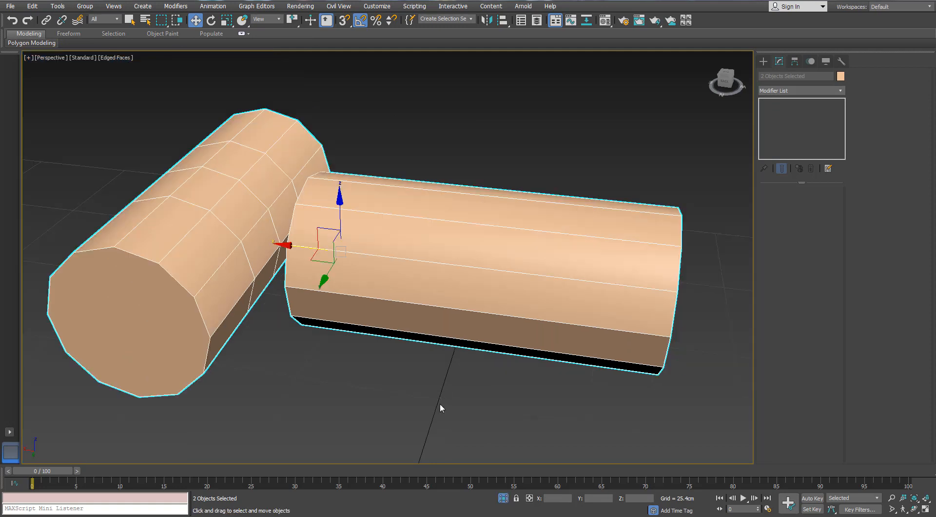
key(l)
scroll(465, 294, up, 2)
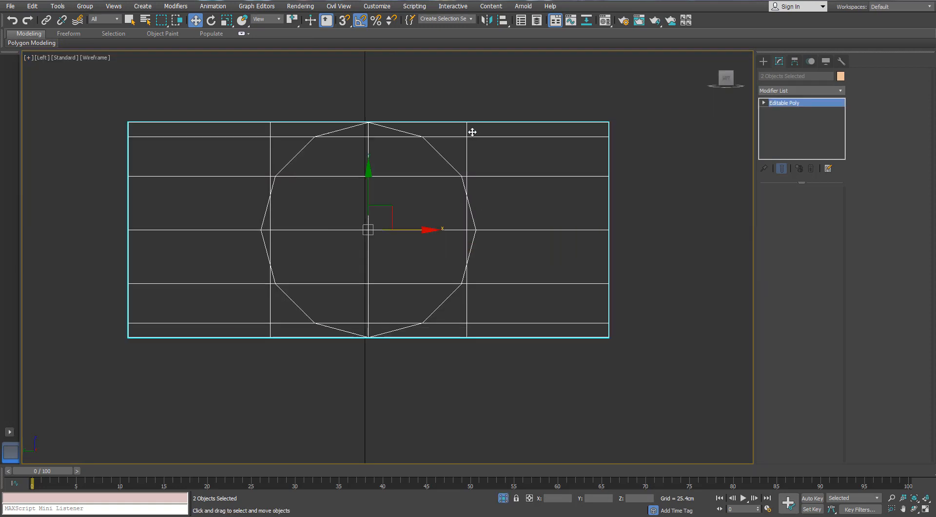
- Scale the original cylinder's three middle vertex loops apart along X until the outer loops just enclose the copy's circular outline
click(471, 127)
key(1)
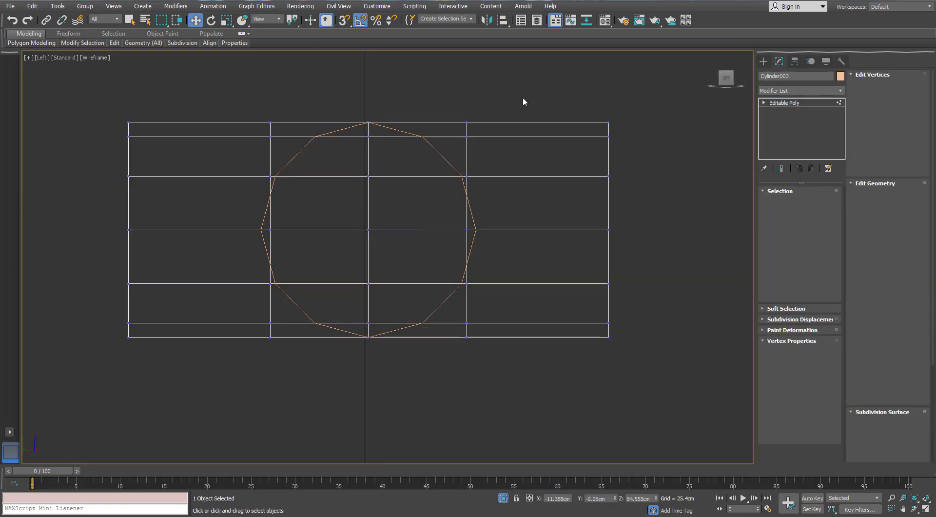
drag(519, 100, 277, 399)
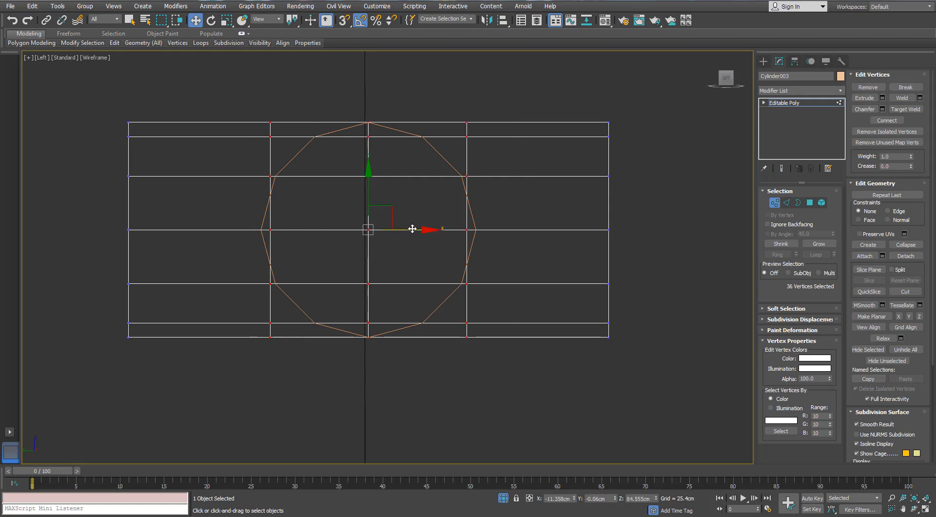
key(r)
drag(422, 229, 426, 230)
click(504, 186)
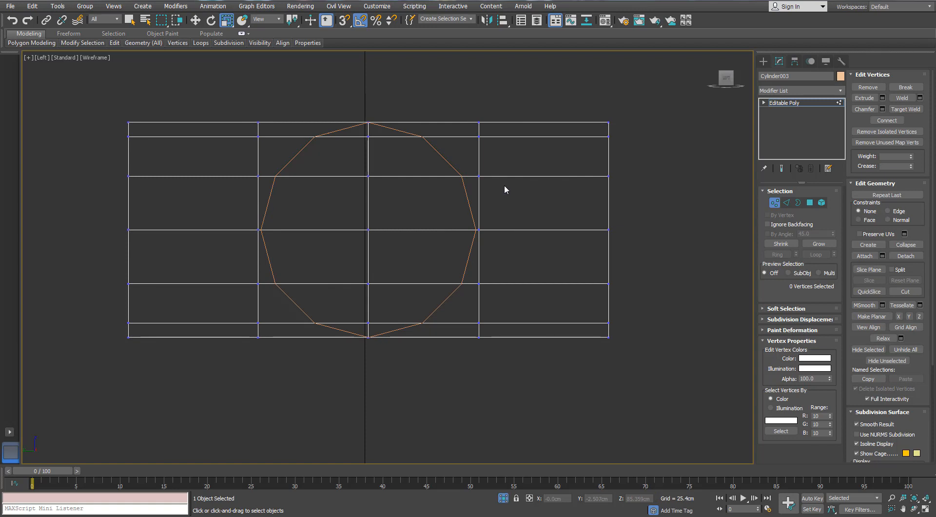
- Delete the original cylinder's middle polygons on the side facing the copy, and switch the mesh to vertex editing
click(810, 203)
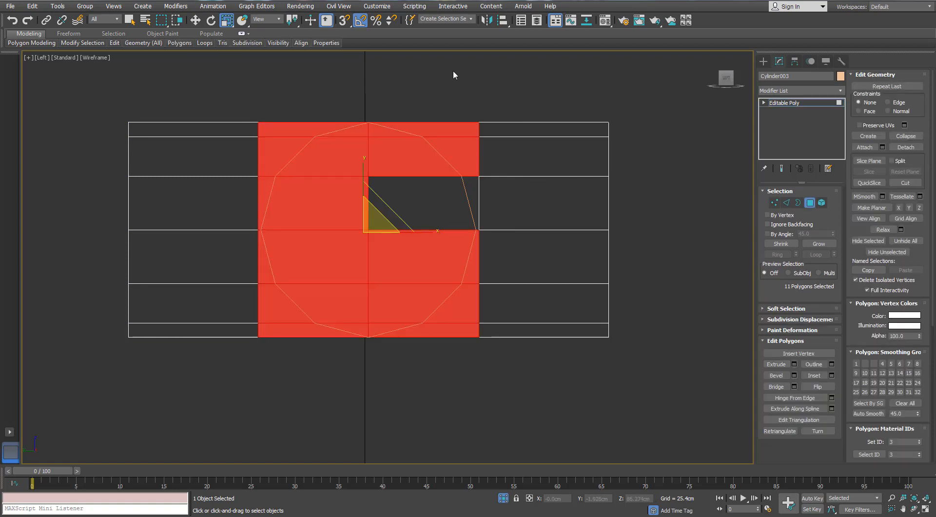
scroll(460, 162, down, 2)
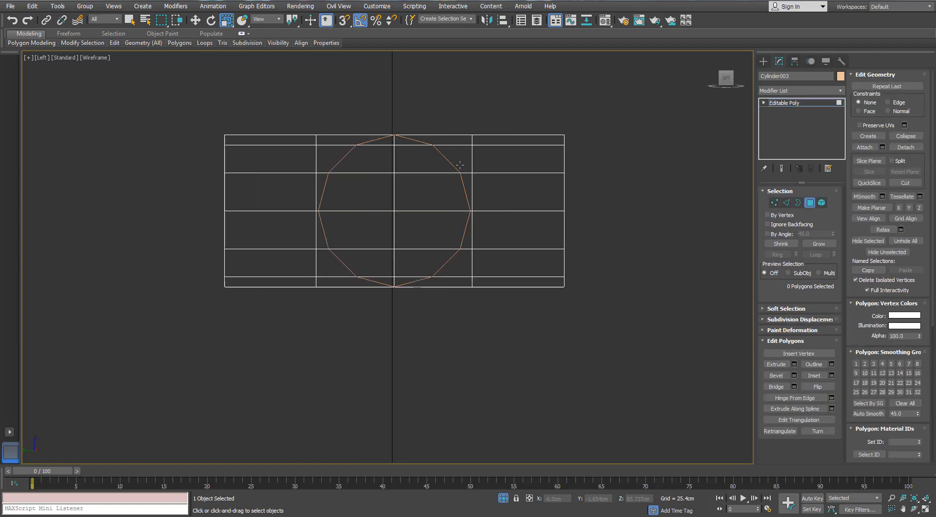
key(p)
scroll(459, 162, down, 3)
alt+middle_drag(344, 187, 324, 186)
scroll(372, 191, up, 2)
click(316, 183)
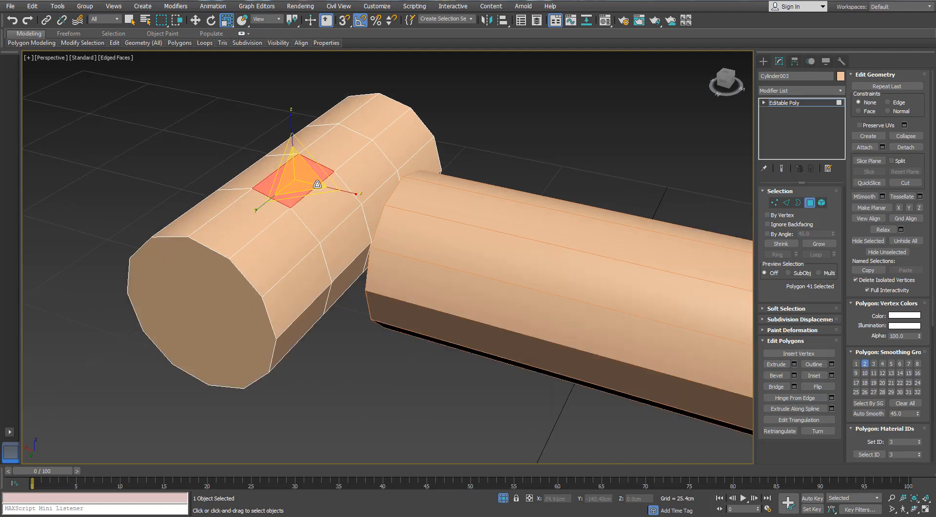
ctrl+click(337, 215)
ctrl+click(343, 242)
ctrl+click(346, 272)
alt+middle_drag(346, 272, 351, 230)
ctrl+click(331, 312)
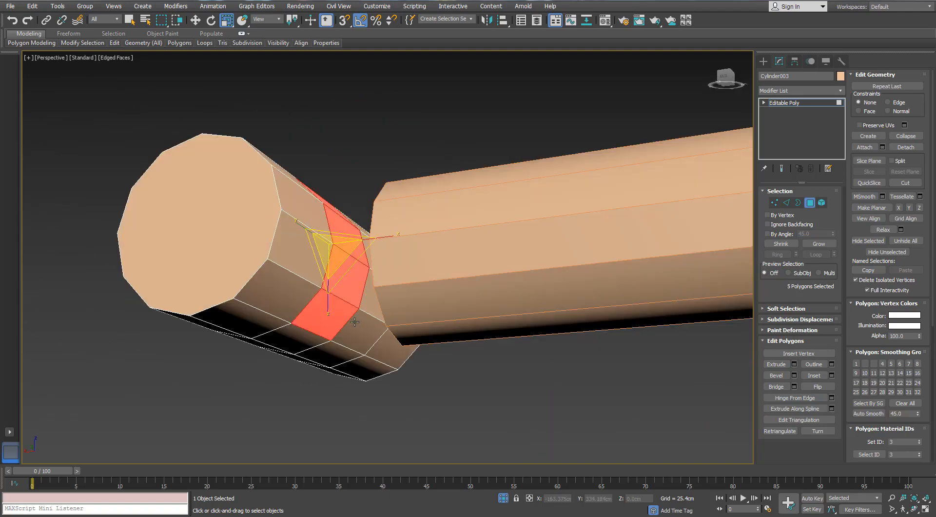
ctrl+click(359, 331)
ctrl+click(369, 302)
alt+middle_drag(369, 300, 338, 338)
ctrl+click(390, 243)
ctrl+click(388, 223)
ctrl+click(377, 181)
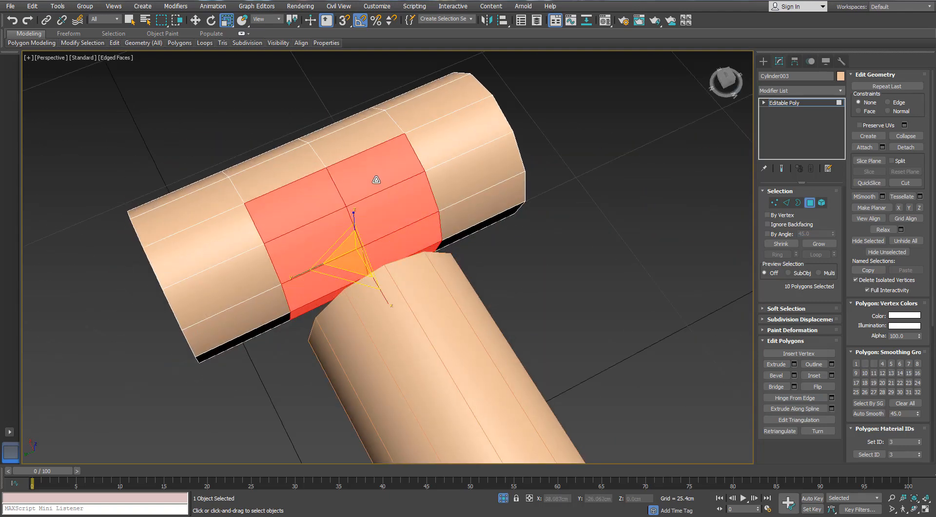
alt+middle_drag(376, 180, 547, 167)
key(Delete)
click(775, 203)
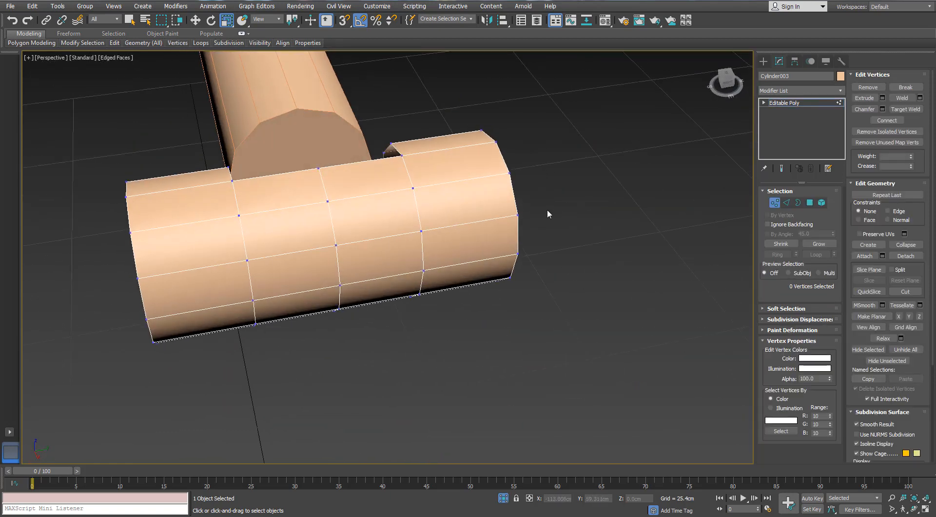
- In the Left view, remove the original cylinder's middle edge loop and connect the crossing ring edges with a new central loop
key(l)
scroll(399, 130, up, 6)
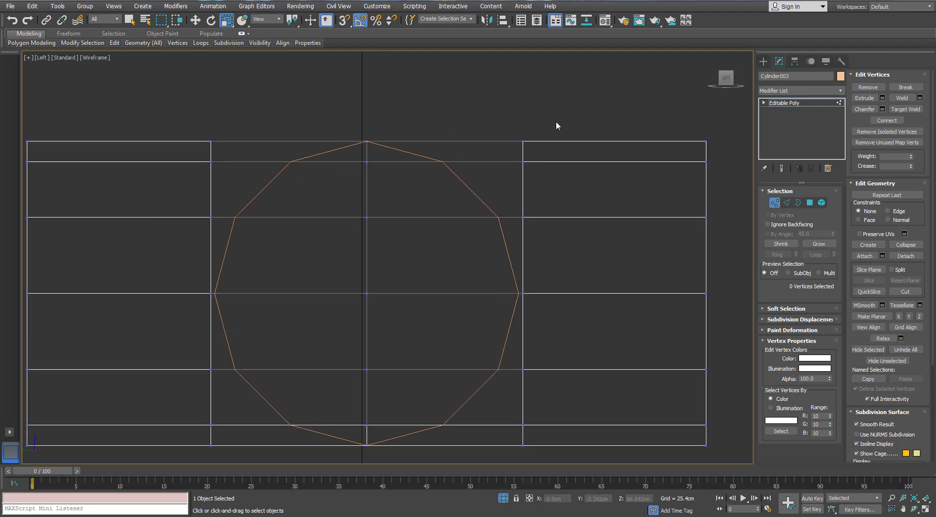
drag(556, 123, 506, 193)
drag(197, 193, 198, 193)
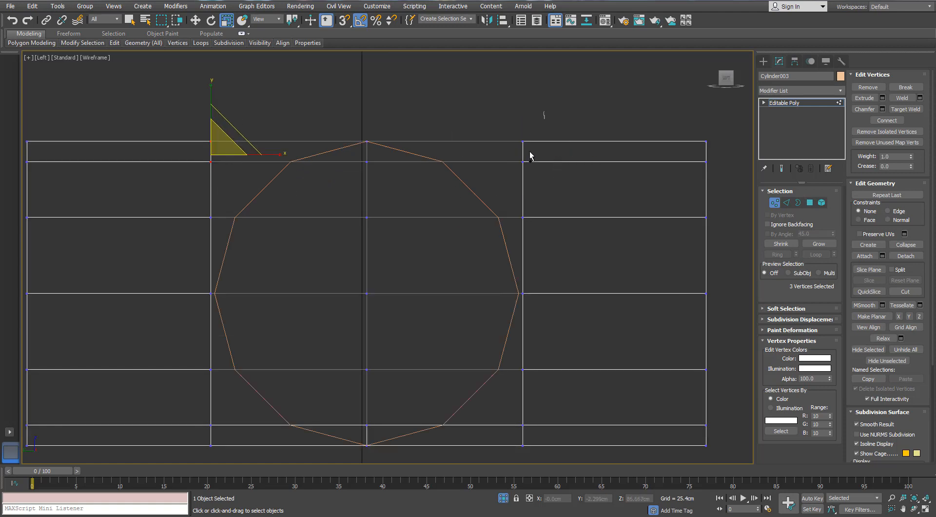
ctrl+drag(530, 153, 425, 92)
drag(353, 428, 355, 425)
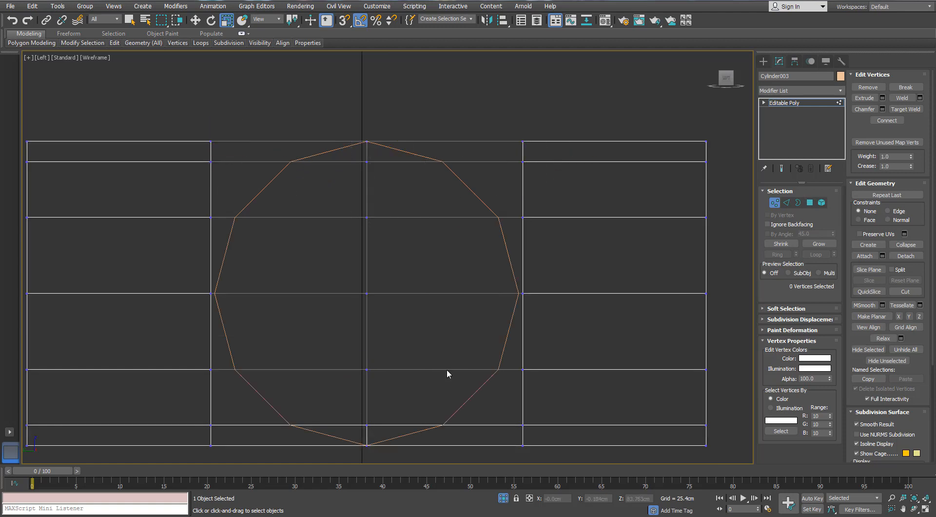
click(786, 202)
double_click(366, 428)
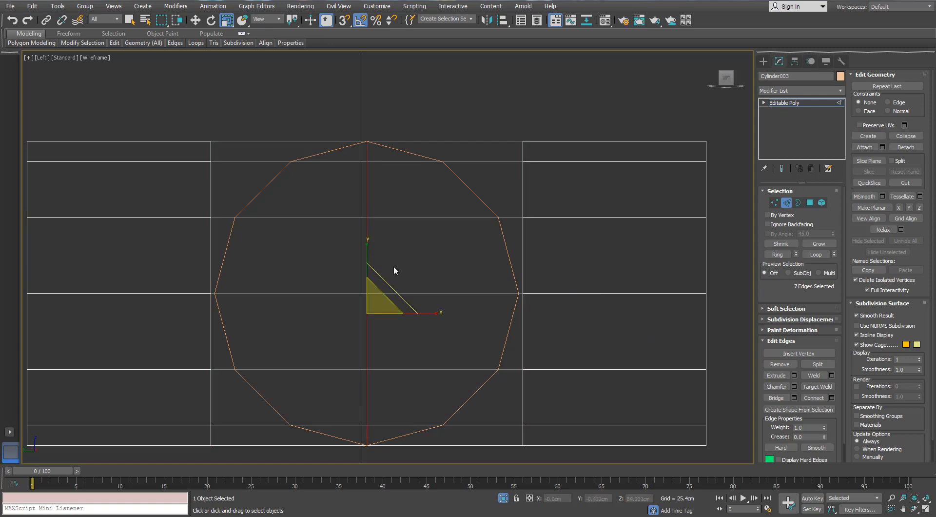
key(ctrl+BackSpace)
click(381, 369)
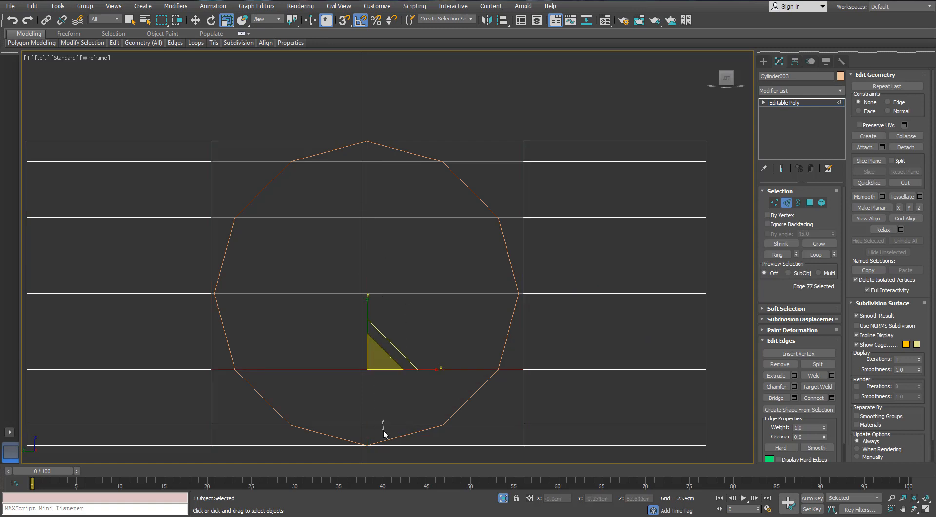
double_click(384, 425)
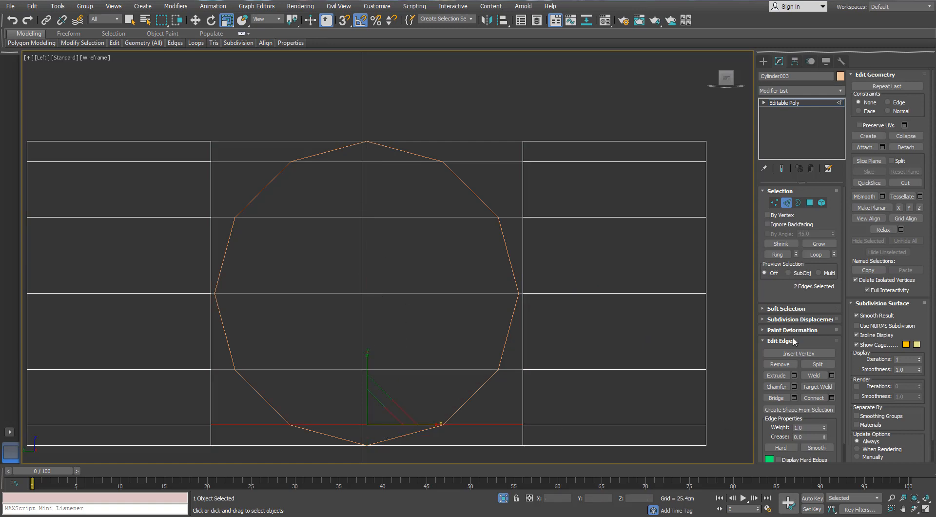
click(832, 397)
click(634, 181)
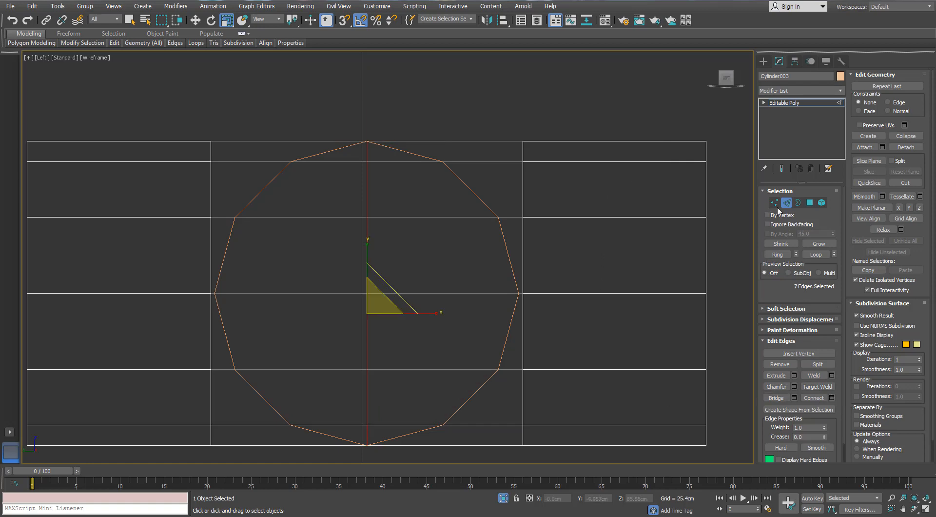
- Try to nudge the copied cylinder slightly along X, and undo the move
click(785, 203)
click(463, 170)
click(464, 181)
key(w)
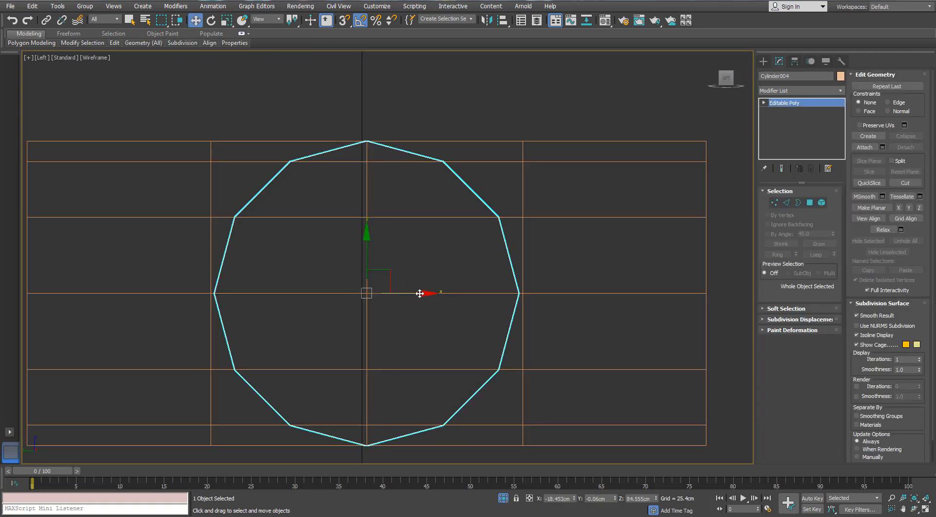
drag(411, 293, 414, 293)
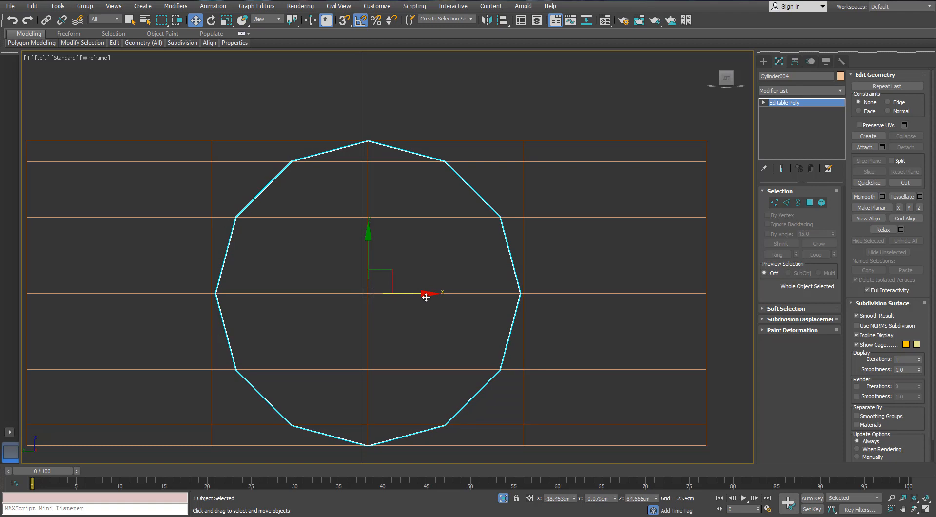
key(ctrl+z)
- Select both cylinders and shift them together slightly along X to centre them on the vertical grid axis
click(721, 154)
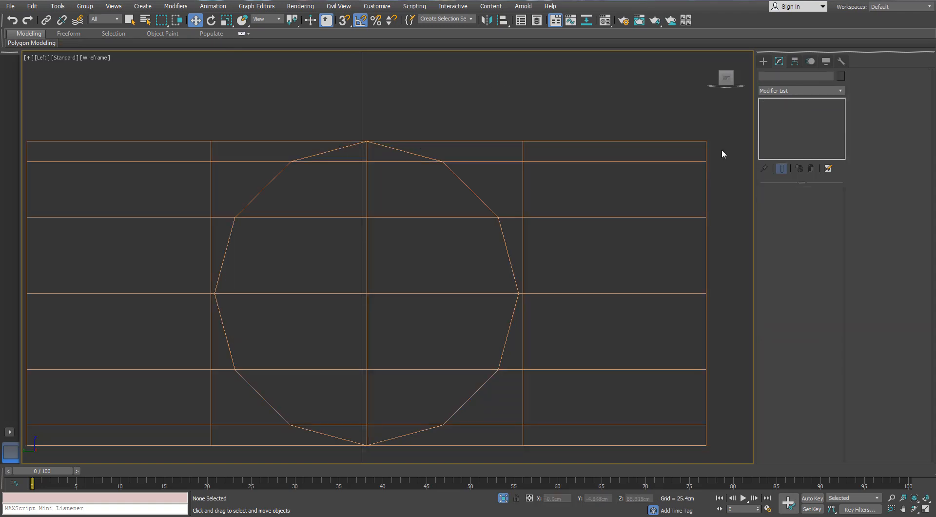
drag(349, 264, 349, 263)
drag(412, 293, 409, 294)
- Scale the original cylinder's opening vertices one row above mid-height to 85% along X, onto the copy's circular outline
click(482, 137)
click(487, 141)
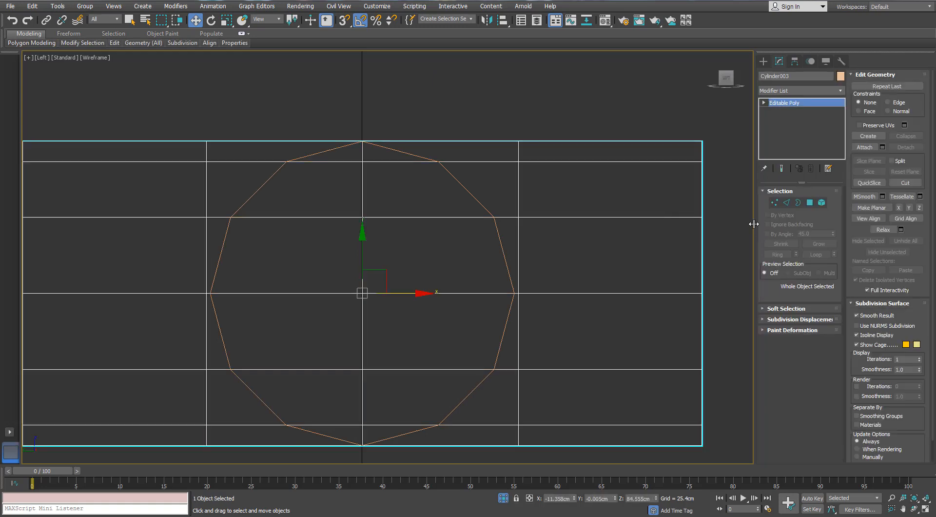
key(1)
drag(519, 227, 517, 227)
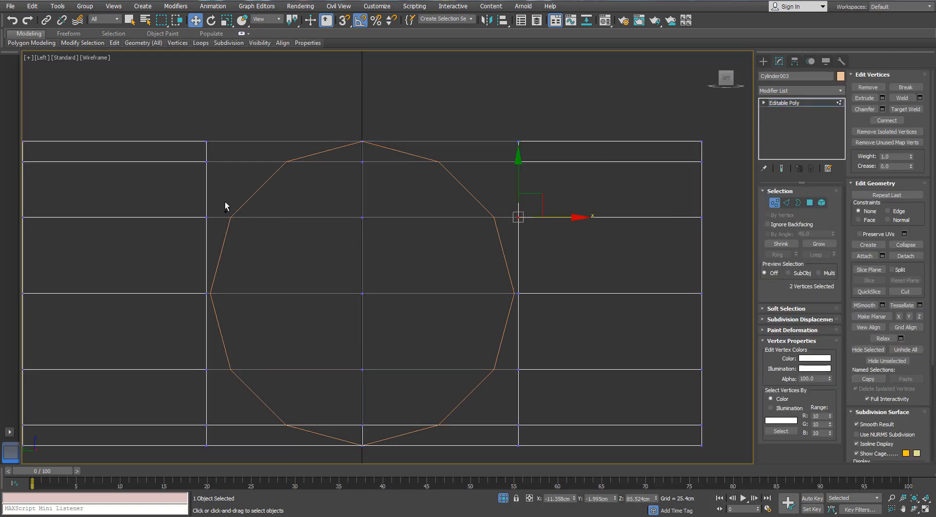
key(r)
drag(420, 218, 417, 220)
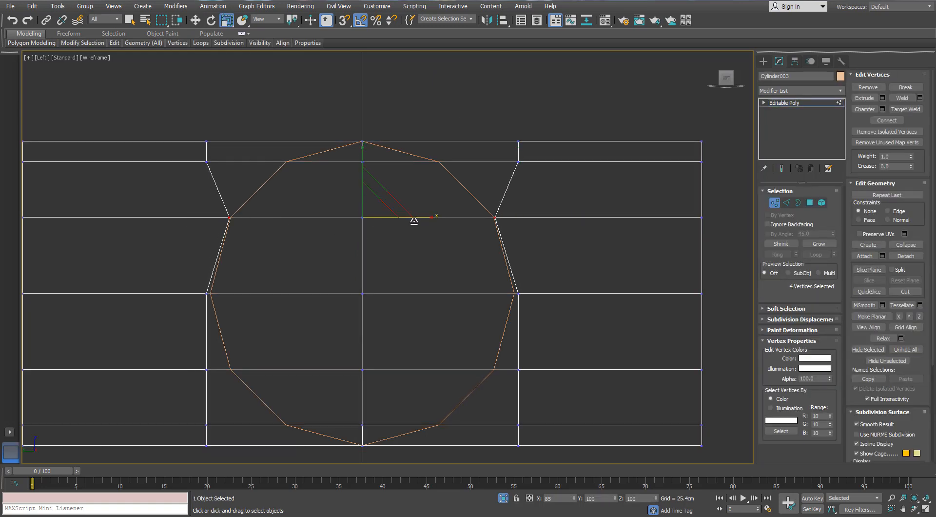
- Select the opening vertices on the row just below the top and scale them inward along X onto the copy's outline
drag(503, 171, 502, 171)
ctrl+drag(217, 152, 197, 170)
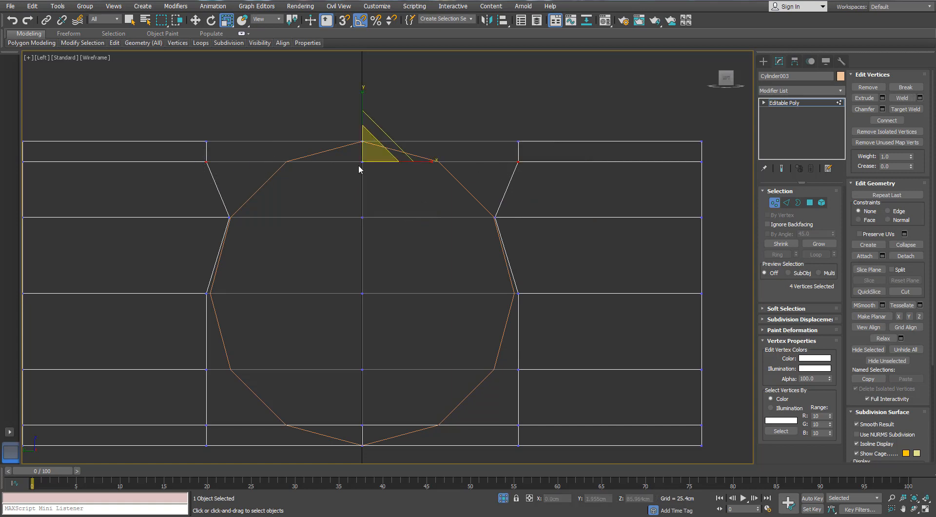
drag(418, 162, 382, 167)
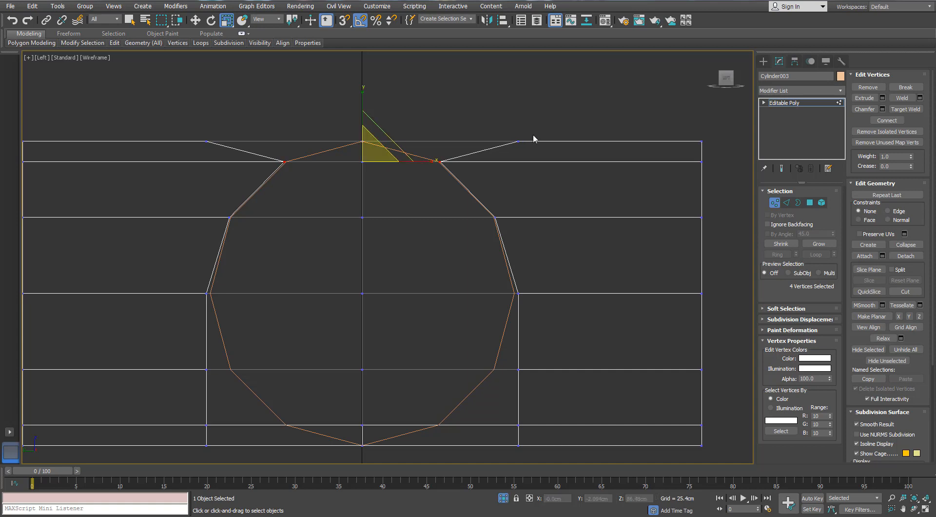
- Try to scale the top row's outer vertices inward along X in the Left and orbited views, and undo both changes
scroll(382, 147, up, 5)
scroll(376, 156, down, 3)
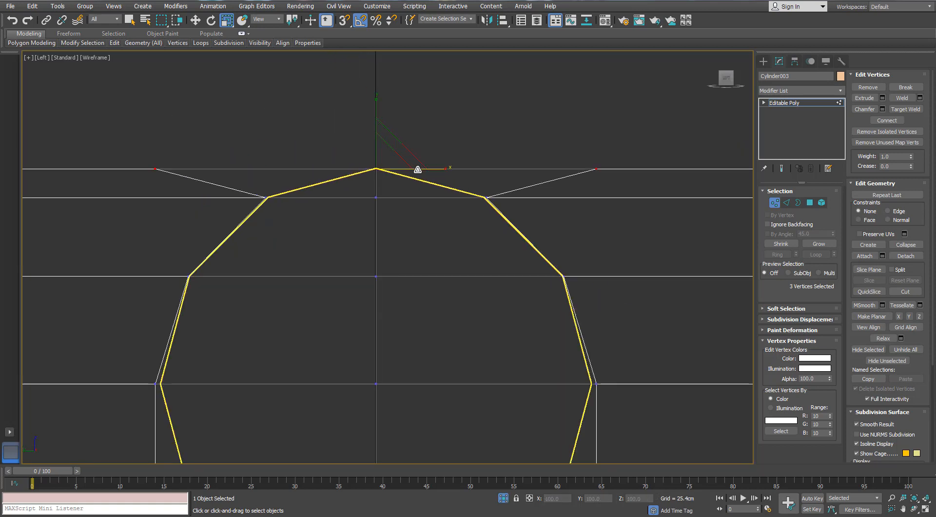
drag(426, 166, 361, 170)
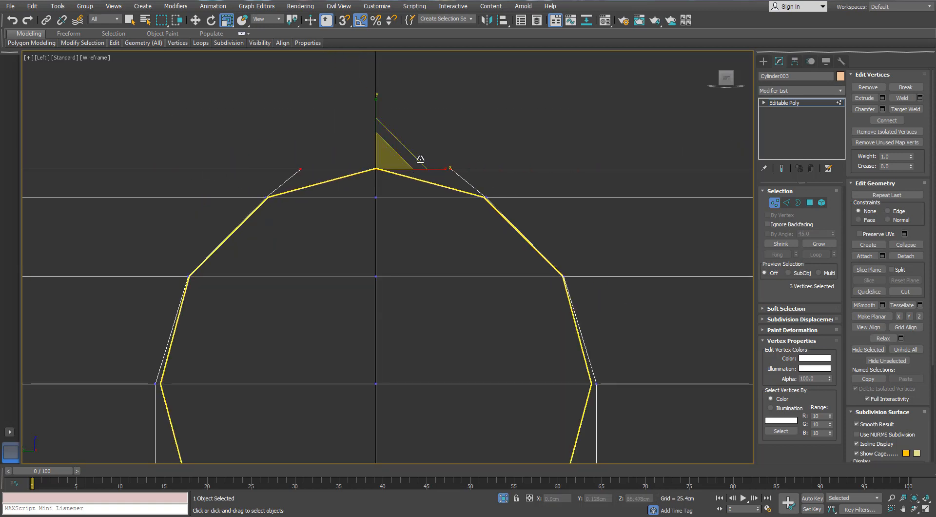
key(ctrl+z)
scroll(485, 185, down, 4)
mouse_move(484, 187)
alt+middle_down()
mouse_move(426, 215)
mouse_move(467, 224)
alt+middle_up()
key(F3)
scroll(407, 206, up, 3)
alt+middle_drag(408, 207, 457, 209)
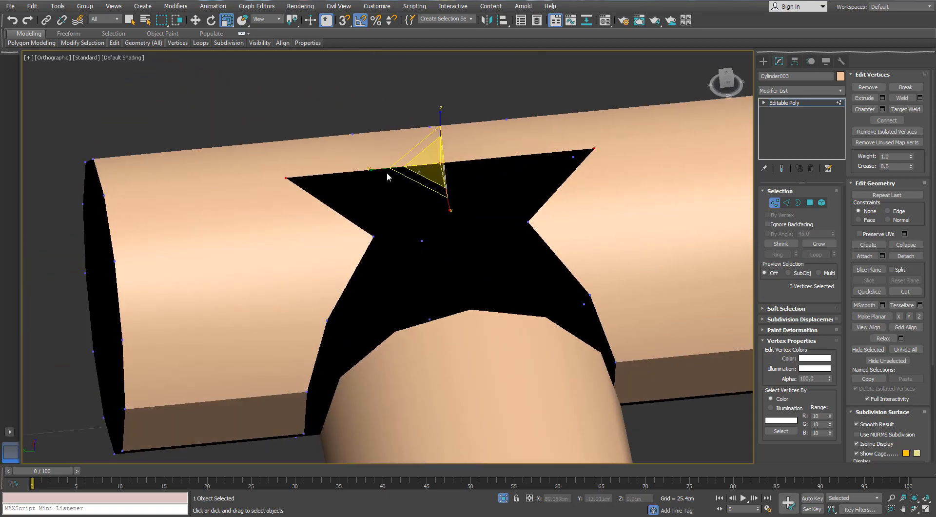
drag(387, 171, 425, 245)
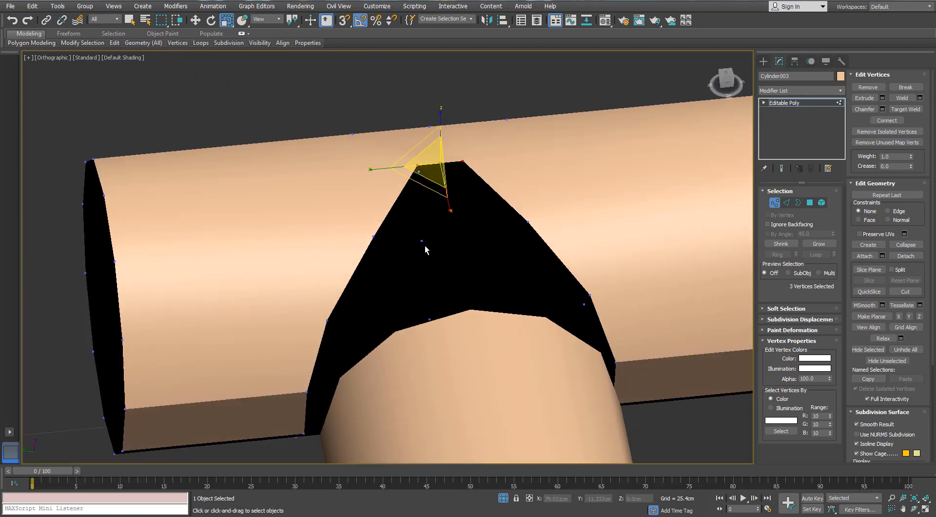
mouse_move(425, 245)
alt+middle_down()
mouse_move(431, 226)
mouse_move(443, 234)
mouse_move(478, 209)
mouse_move(432, 206)
alt+middle_up()
key(ctrl+z)
- Bridge the two slanted border edges facing each other across the upper part of the opening
scroll(423, 239, down, 4)
scroll(478, 209, up, 2)
key(F4)
scroll(479, 209, up, 2)
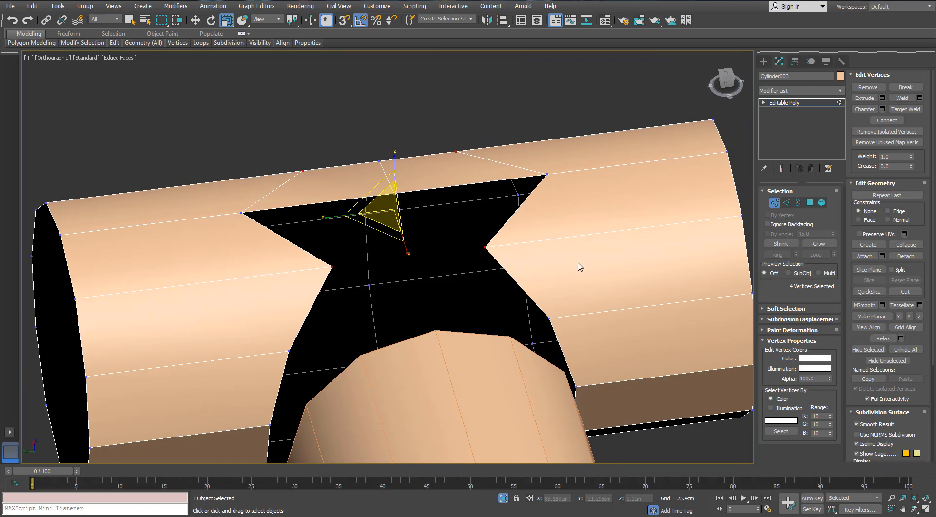
click(786, 202)
click(517, 209)
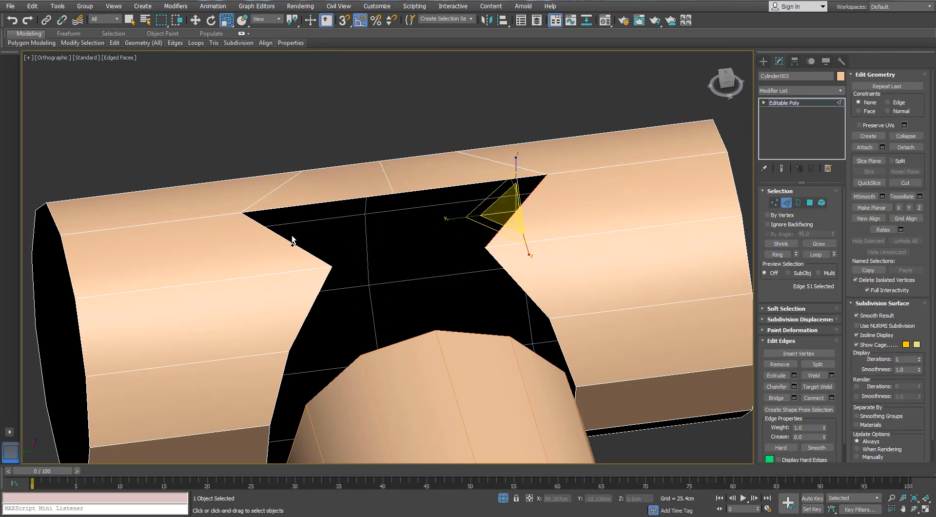
alt+middle_drag(291, 240, 754, 350)
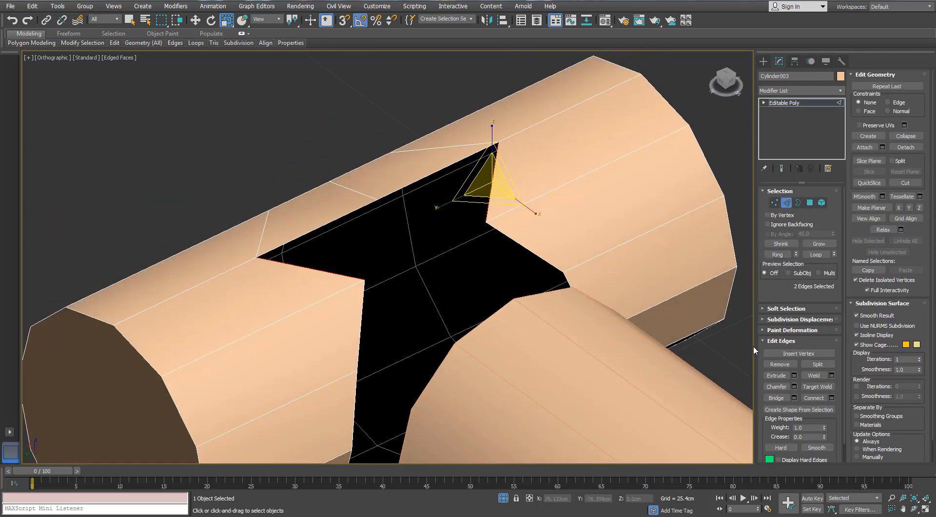
click(773, 397)
alt+middle_drag(548, 295, 706, 236)
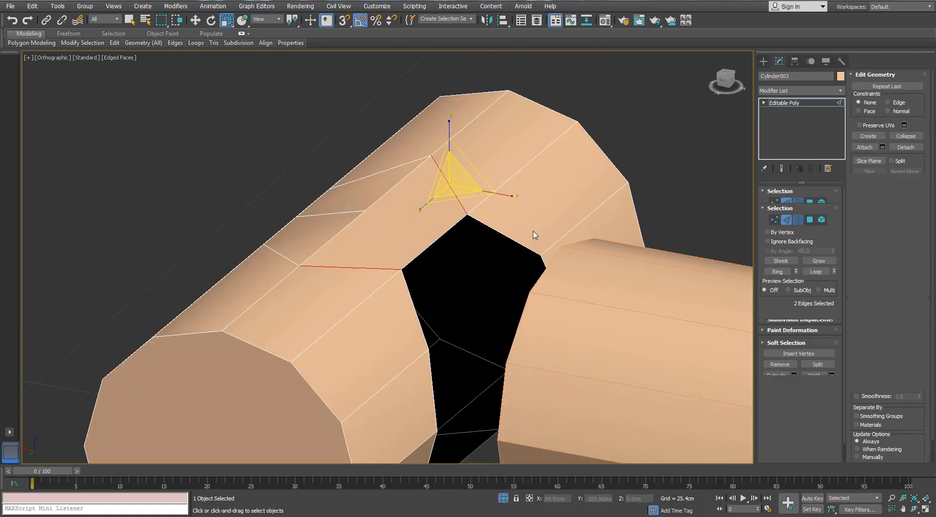
- Select the opening's border to check its shape, and display both cylinders as wireframes in the Left view
click(504, 235)
scroll(496, 244, down, 4)
alt+middle_drag(496, 268, 460, 221)
scroll(479, 366, up, 4)
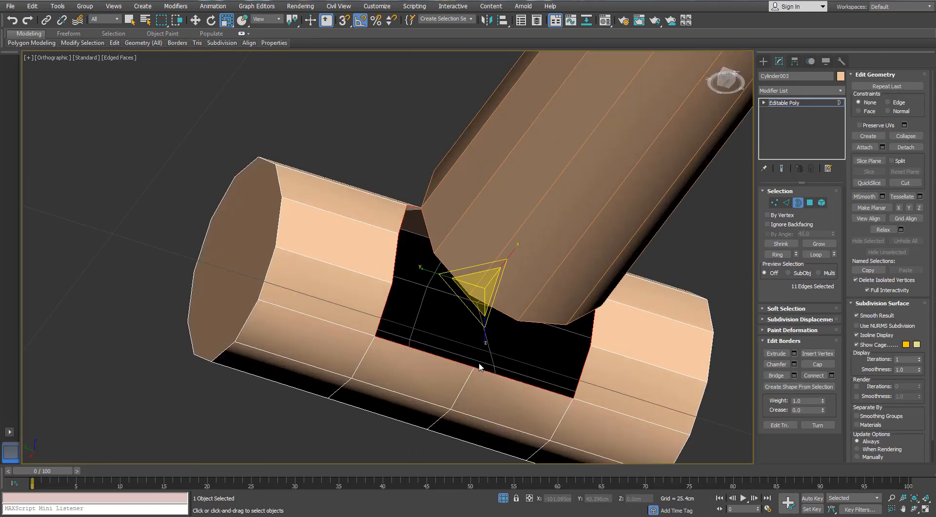
key(f)
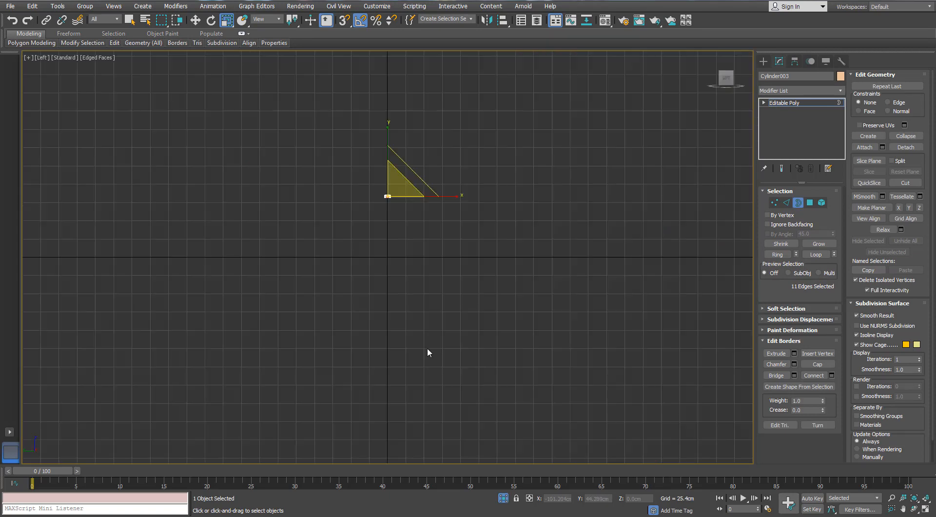
key(l)
scroll(375, 235, down, 3)
key(F3)
middle_drag(421, 299, 418, 246)
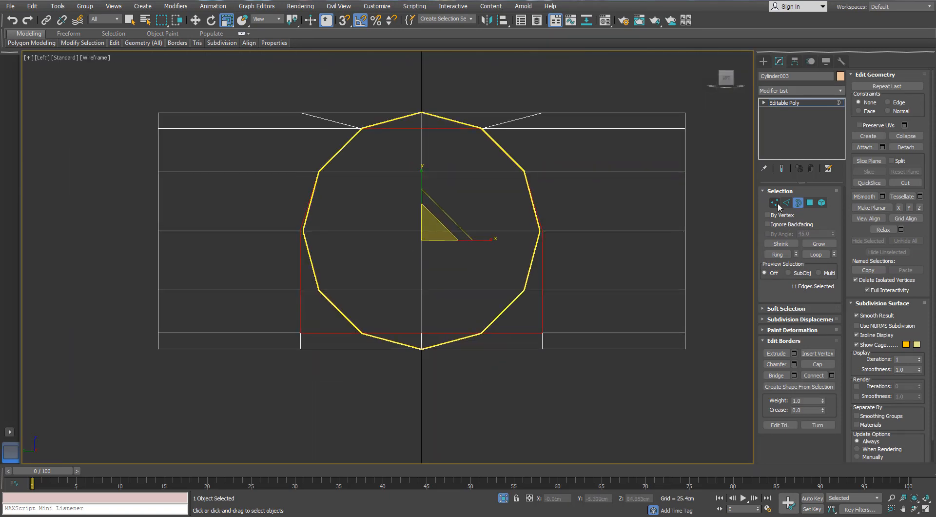
- Scale the opening vertices on the row below mid-height and on the mid-height row inward along X toward the copy's outline
click(774, 202)
drag(582, 317, 272, 339)
drag(553, 334, 568, 310)
scroll(486, 274, up, 2)
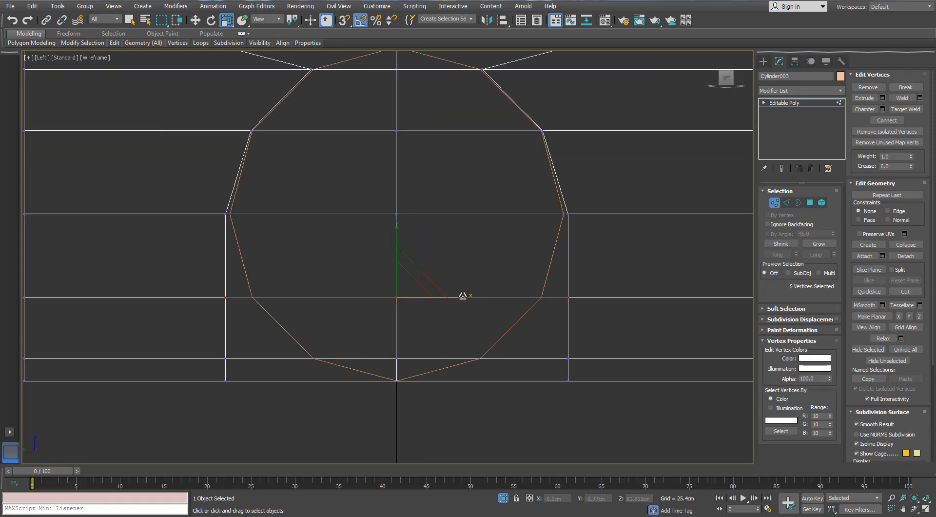
mouse_move(463, 296)
mouse_down()
mouse_move(450, 296)
mouse_move(457, 298)
mouse_up()
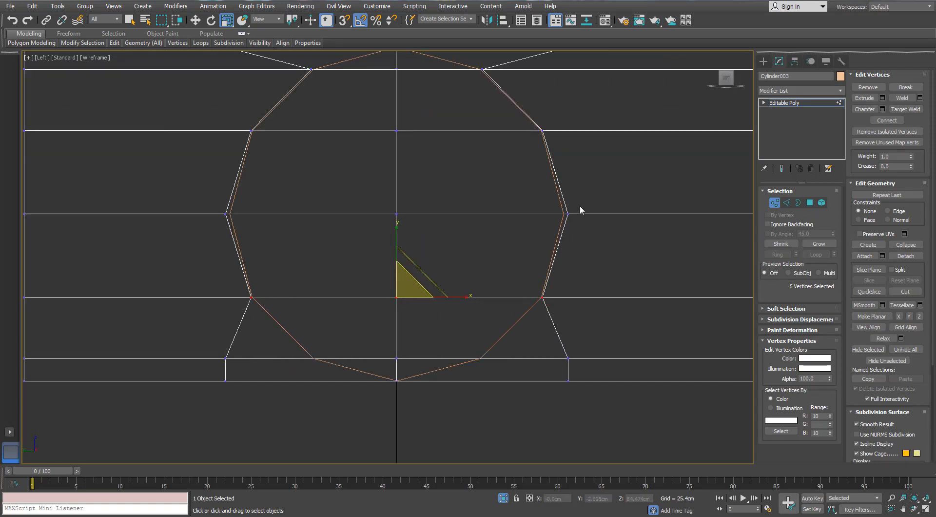
drag(224, 229, 223, 229)
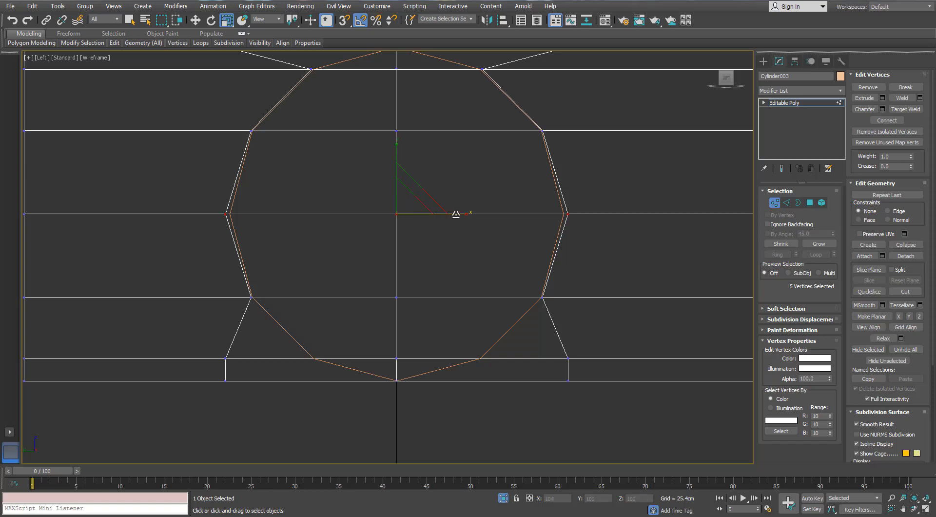
drag(456, 213, 453, 216)
- Scale the opening vertices on the row just above the bottom inward along X onto the copy's outline
middle_drag(453, 277, 464, 188)
drag(598, 256, 371, 267)
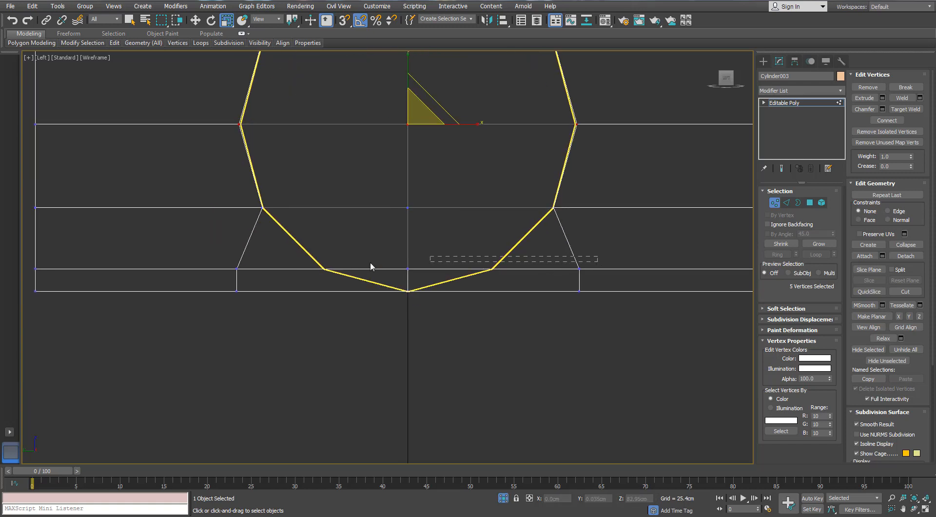
drag(218, 288, 218, 287)
scroll(405, 257, up, 3)
drag(480, 282, 441, 287)
- Scale the two outer vertices on the original cylinder's bottom row inward along X toward the centre
scroll(474, 301, down, 2)
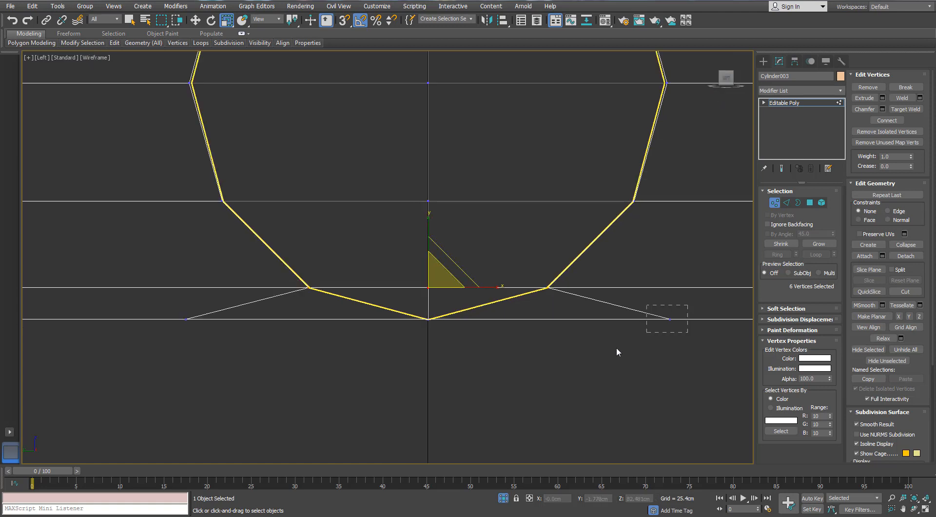
drag(616, 346, 612, 349)
ctrl+drag(293, 311, 169, 355)
drag(487, 320, 408, 325)
- Examine the reshaped opening and the underside of the original cylinder in the Perspective view
scroll(424, 325, down, 3)
key(p)
key(z)
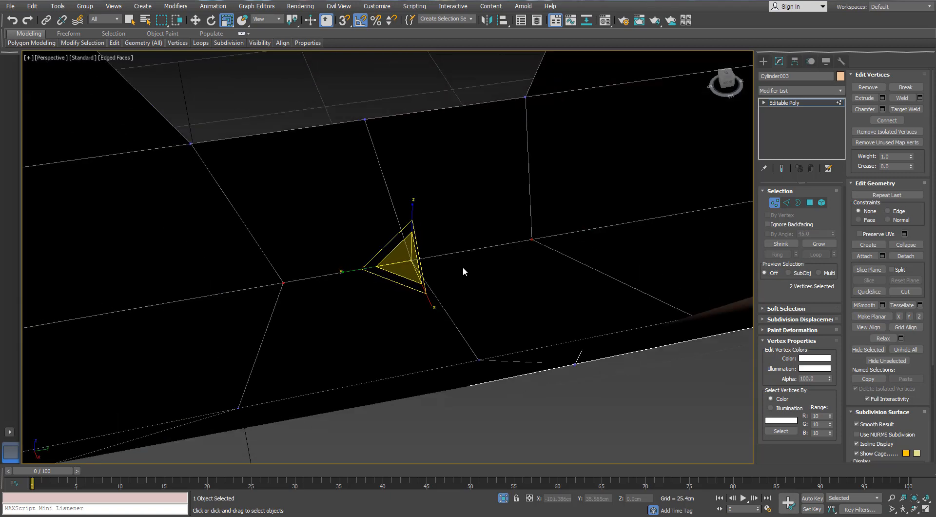
scroll(464, 266, down, 6)
alt+middle_drag(397, 205, 288, 156)
scroll(445, 241, up, 5)
middle_drag(446, 242, 510, 348)
scroll(482, 294, down, 3)
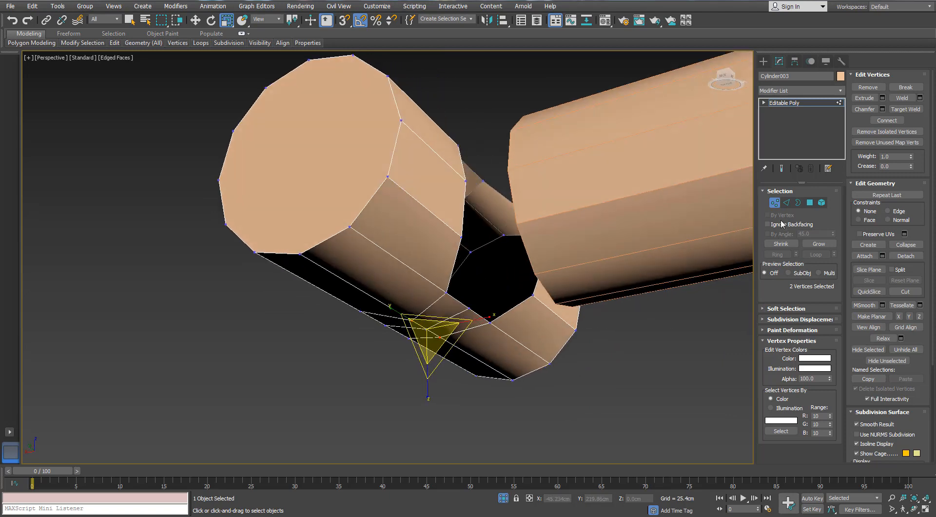
click(809, 204)
alt+middle_drag(592, 122, 581, 204)
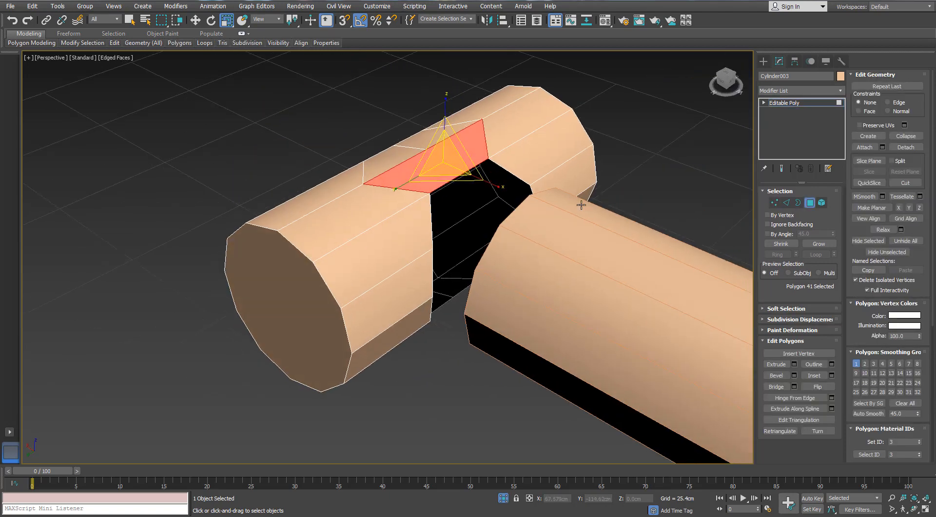
click(774, 203)
scroll(441, 189, up, 5)
middle_drag(422, 139, 414, 206)
right_click(411, 200)
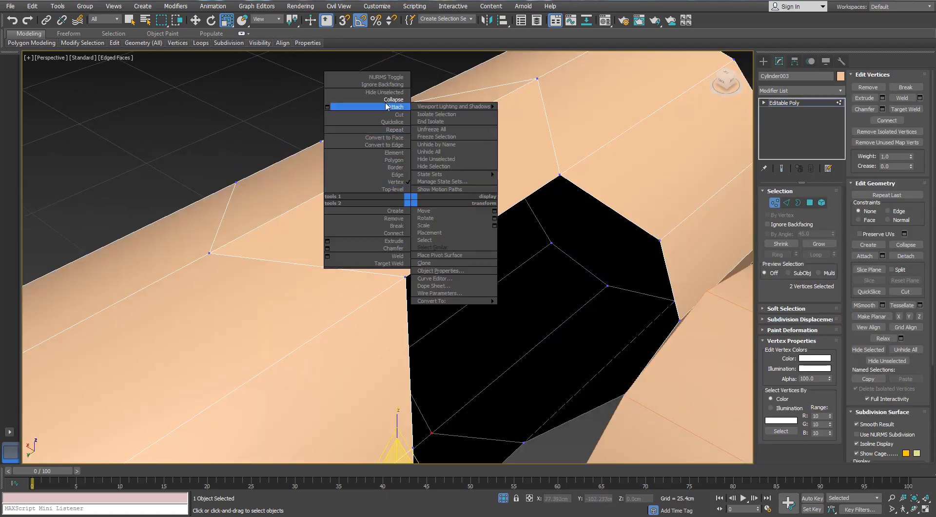
click(395, 114)
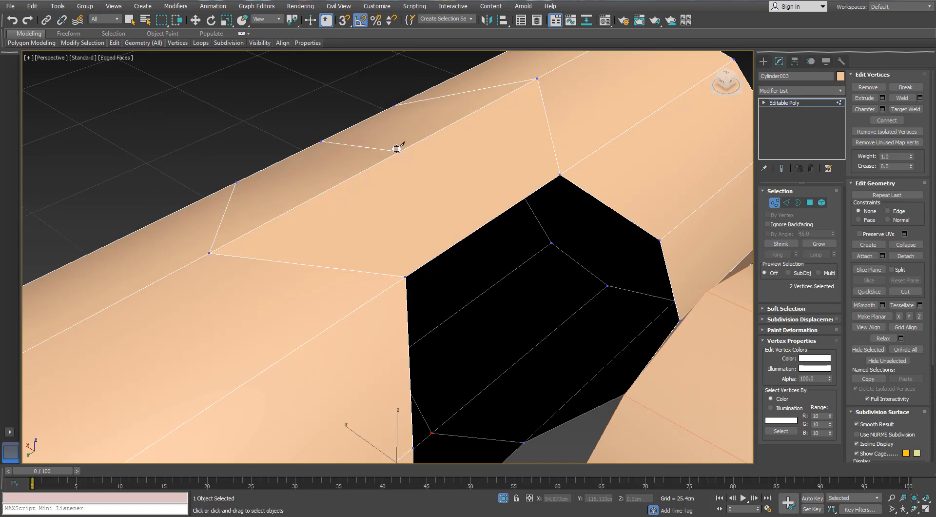
right_click(403, 223)
- Connect the opening's top edge and the edge on the row above it with one segment across the middle
click(786, 202)
click(501, 215)
key(alt+r)
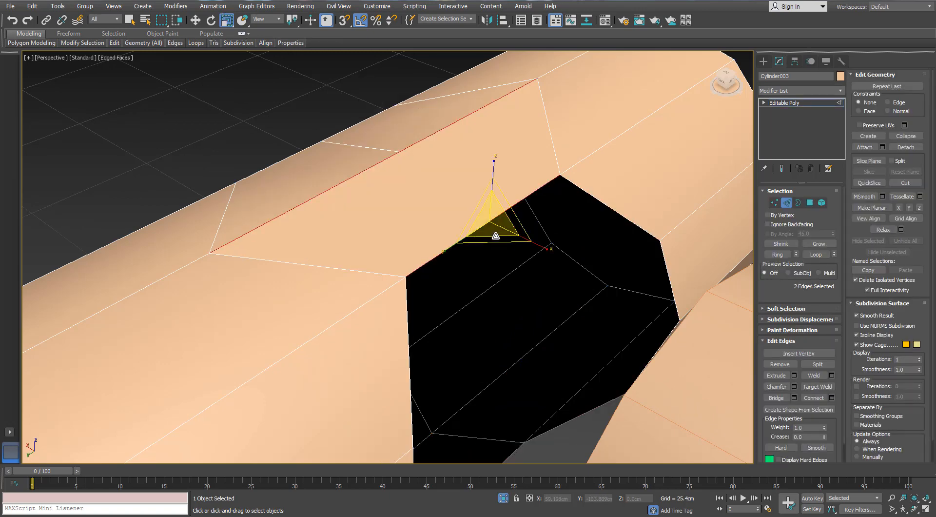
alt+middle_drag(496, 236, 453, 244)
click(832, 397)
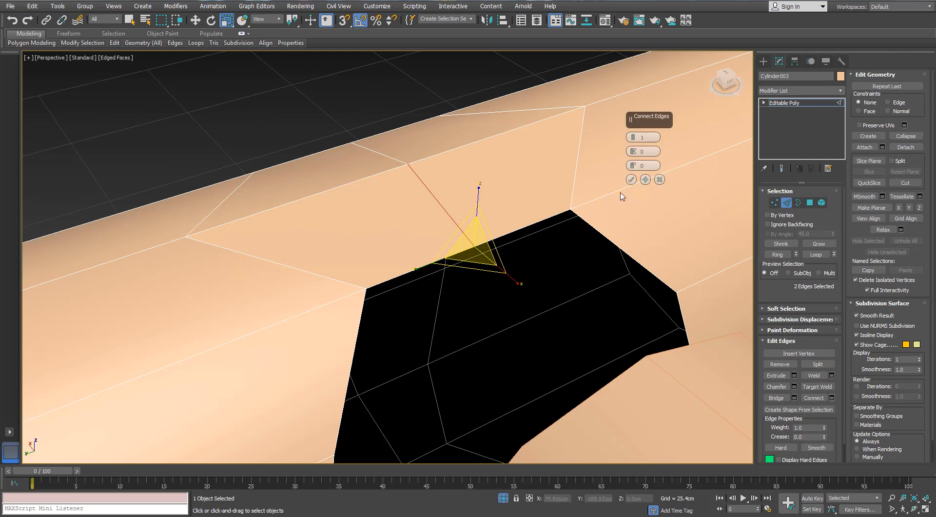
click(631, 180)
click(774, 202)
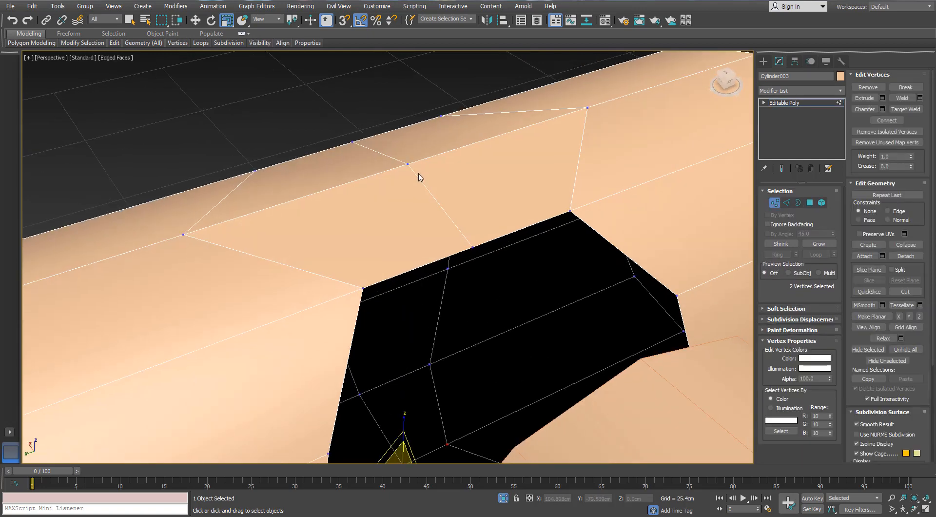
- Weld the coincident vertices where the new middle edge meets the row above the opening and check the opening's border
key(F3)
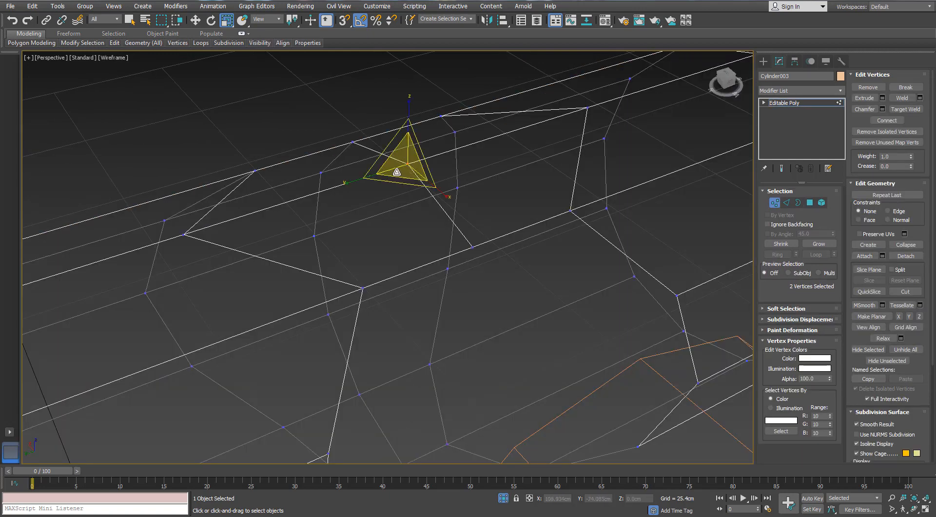
click(920, 98)
click(631, 172)
click(401, 150)
key(F3)
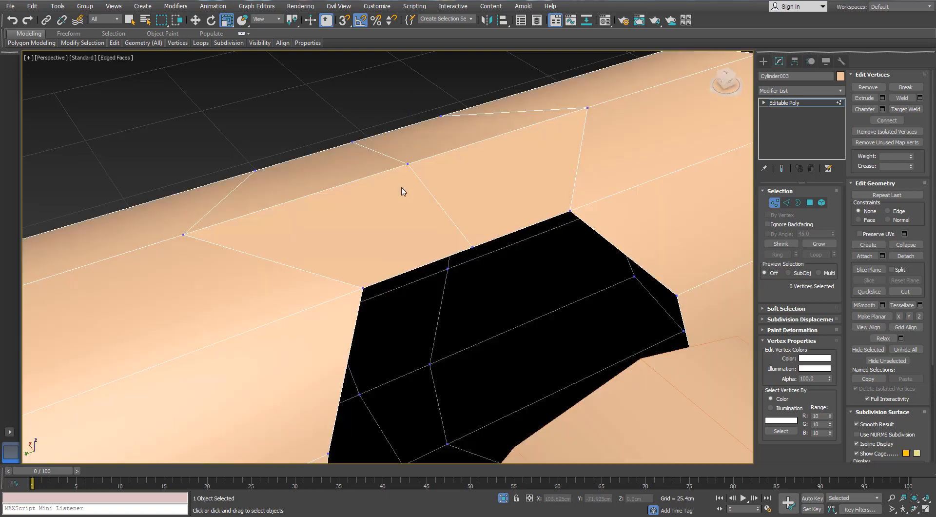
scroll(403, 191, down, 3)
alt+middle_drag(403, 191, 440, 227)
click(797, 203)
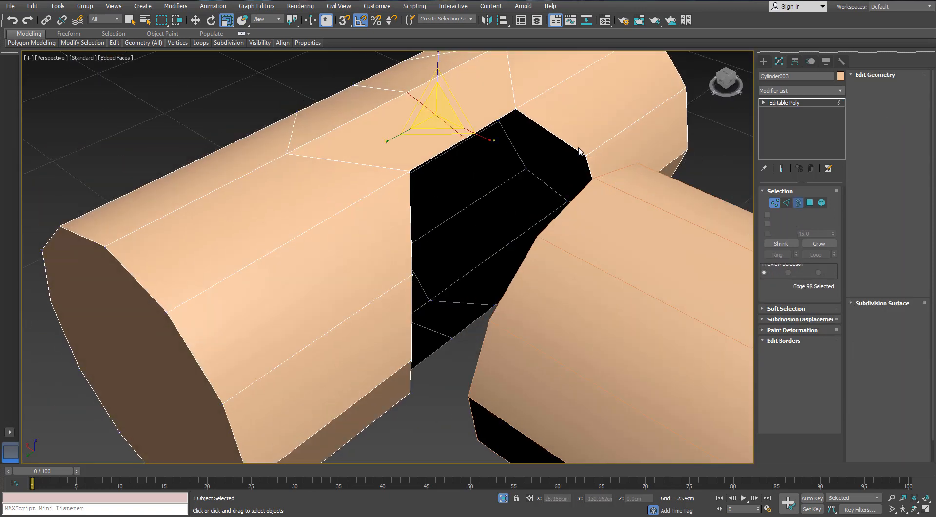
click(515, 177)
alt+middle_drag(516, 177, 525, 154)
- Scale the opening's top and bottom middle vertices apart vertically onto the copy's outline in the Left view
click(775, 202)
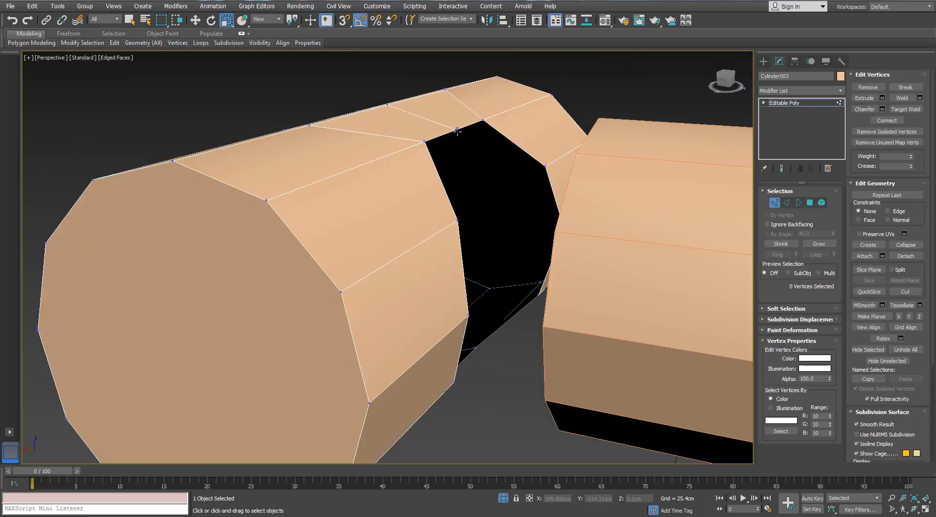
click(456, 130)
alt+middle_drag(457, 131, 471, 246)
ctrl+click(467, 385)
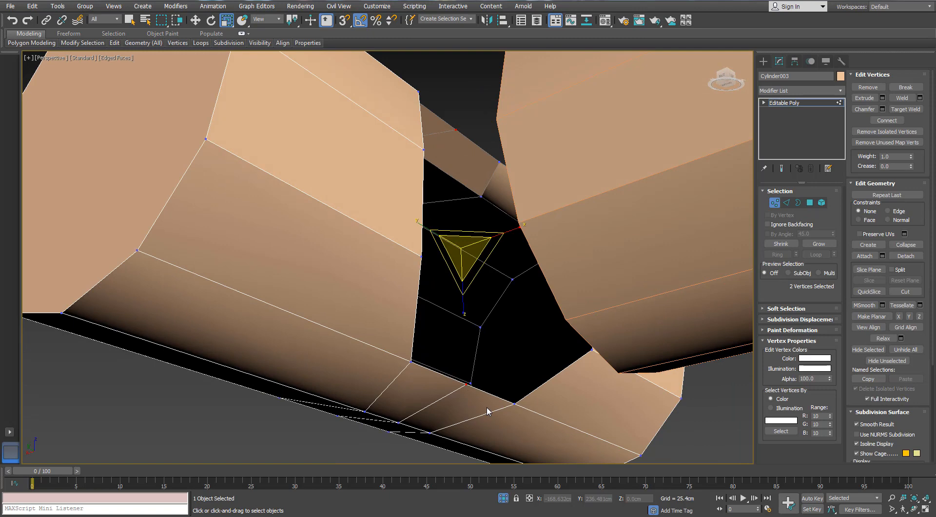
key(l)
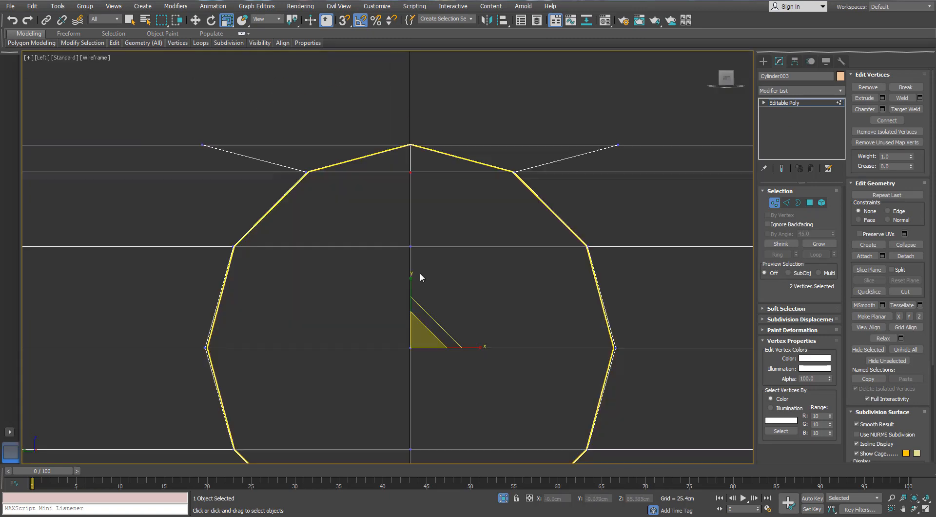
drag(409, 286, 409, 281)
scroll(407, 280, down, 4)
key(p)
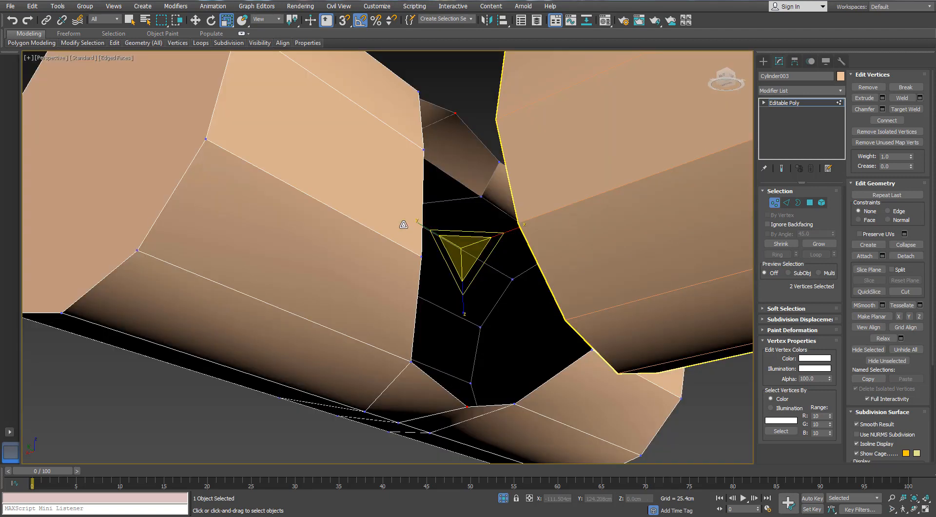
- Attach the separate copy cylinder to the original cylinder as one object
alt+middle_drag(414, 228, 487, 292)
scroll(413, 244, down, 3)
click(450, 111)
alt+middle_drag(450, 111, 391, 134)
click(775, 202)
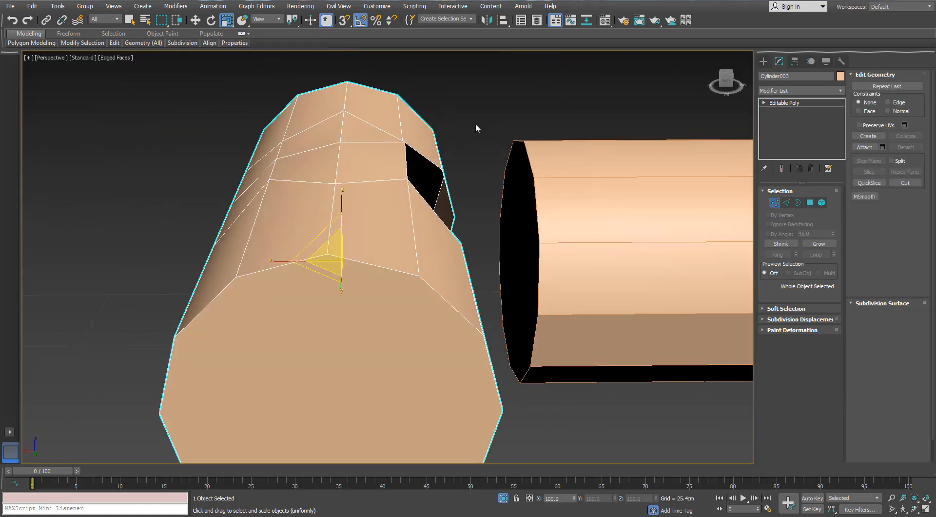
click(867, 148)
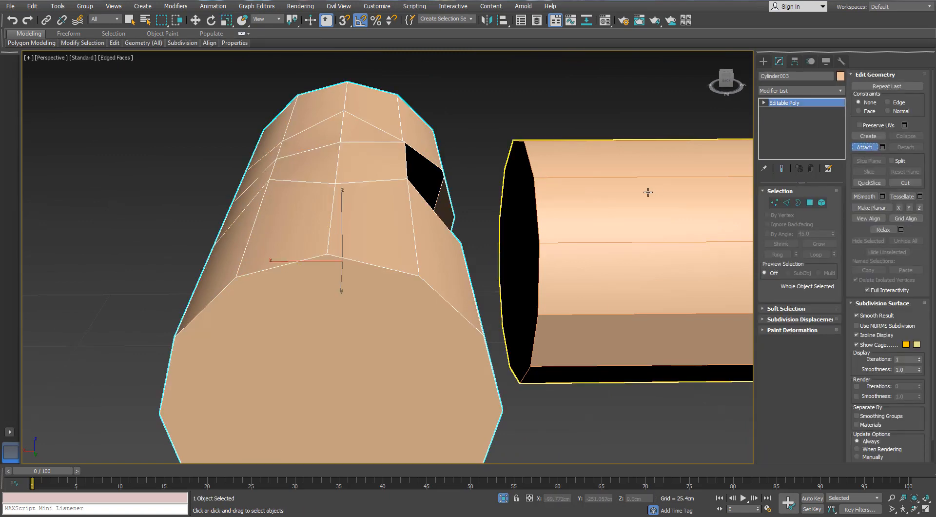
click(648, 192)
- Delete the end-cap polygon of the attached cylinder that faces the opening
key(3)
alt+middle_drag(536, 177, 634, 204)
click(810, 202)
click(602, 246)
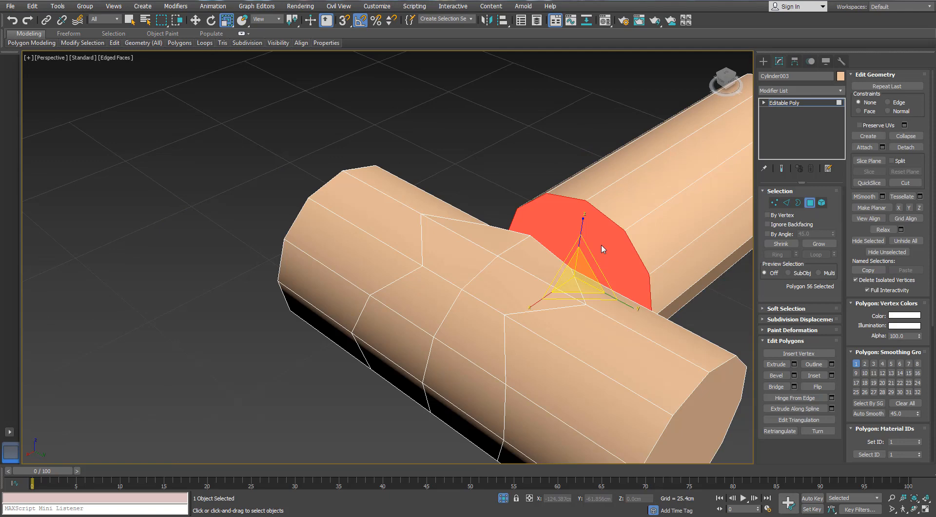
key(Delete)
- Bridge the attached cylinder's open end border with the border of the opening in the original cylinder
key(3)
click(639, 216)
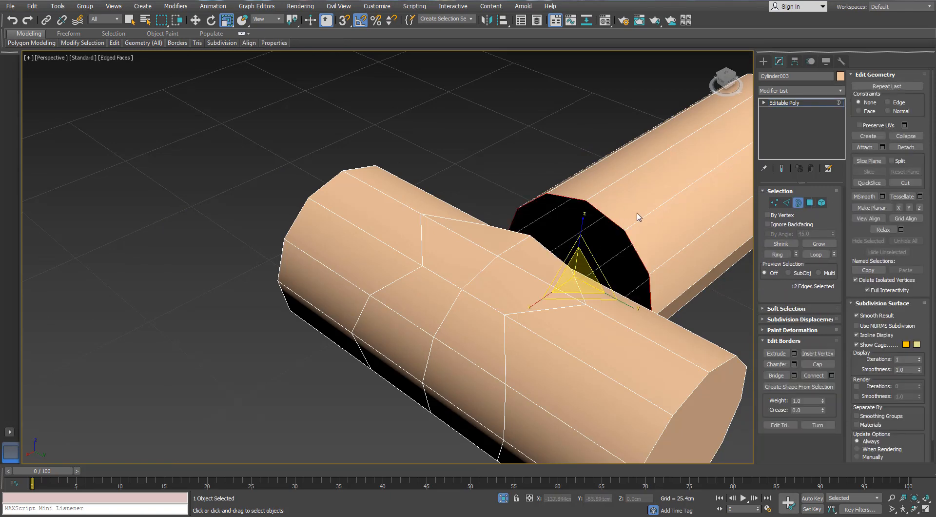
alt+middle_drag(637, 213, 496, 178)
ctrl+click(513, 197)
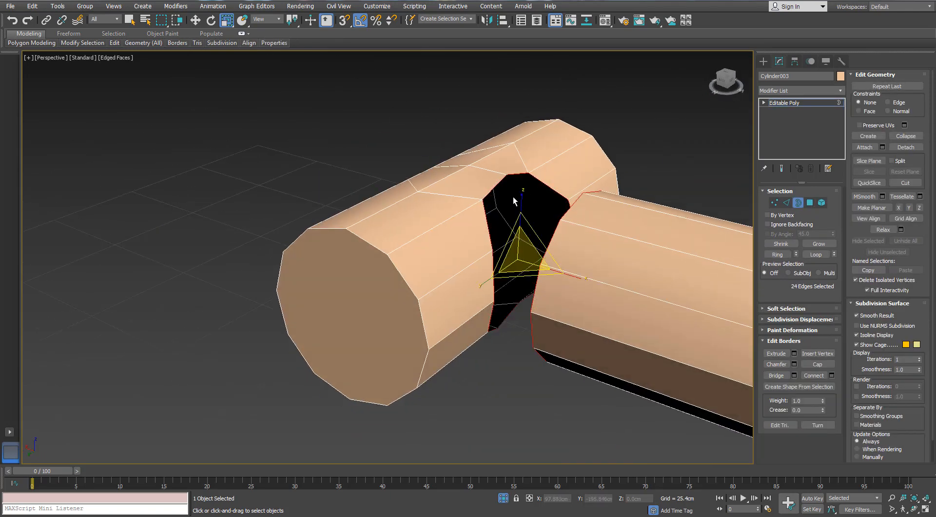
click(775, 375)
alt+middle_drag(480, 215, 585, 219)
- Scale the outer vertices on the rows behind the joint, above and below, apart along Y
key(1)
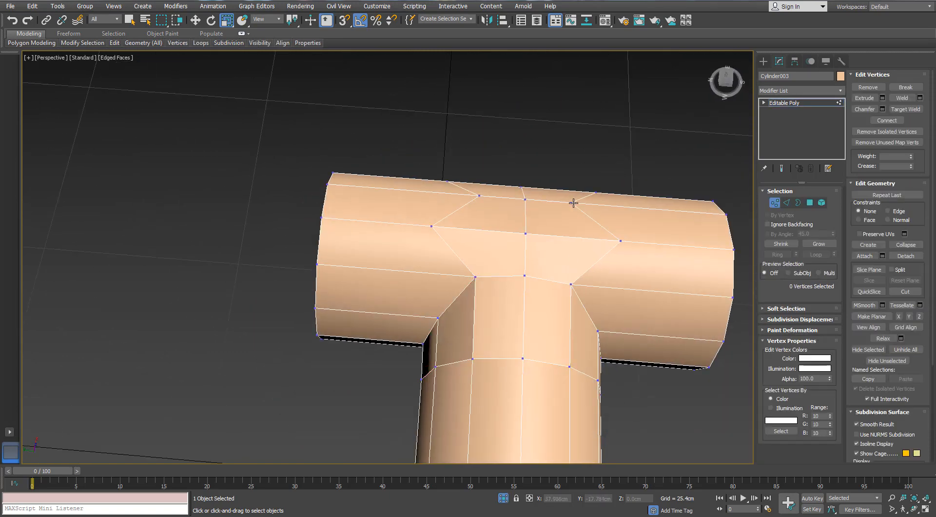
ctrl+click(478, 196)
alt+middle_drag(479, 197, 516, 322)
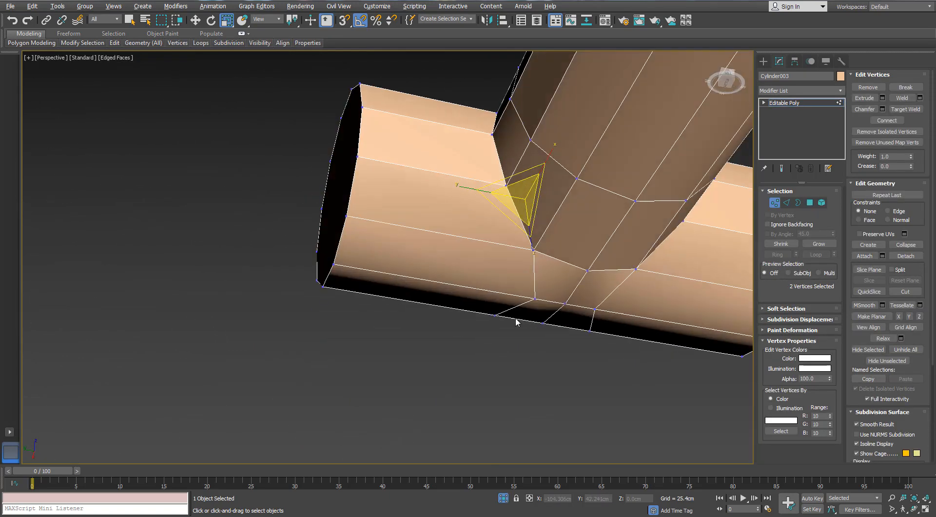
ctrl+click(535, 301)
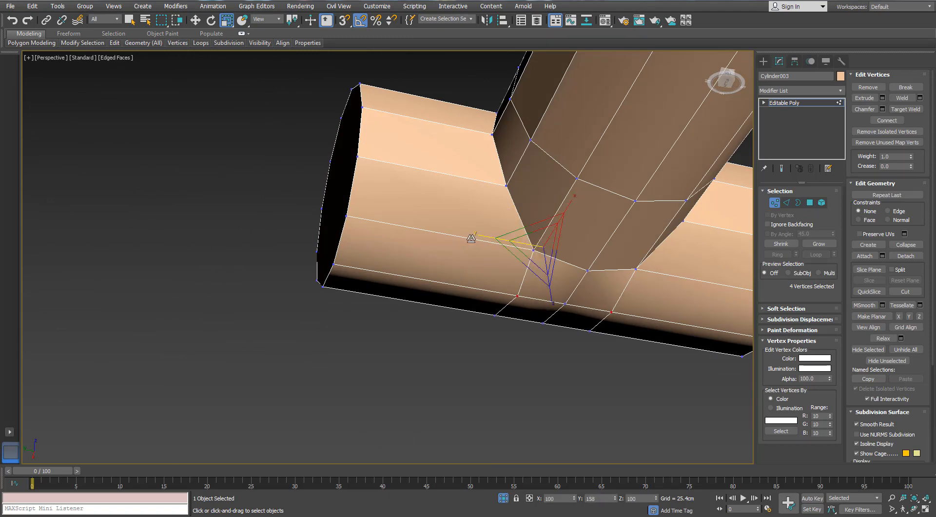
alt+middle_drag(466, 236, 625, 205)
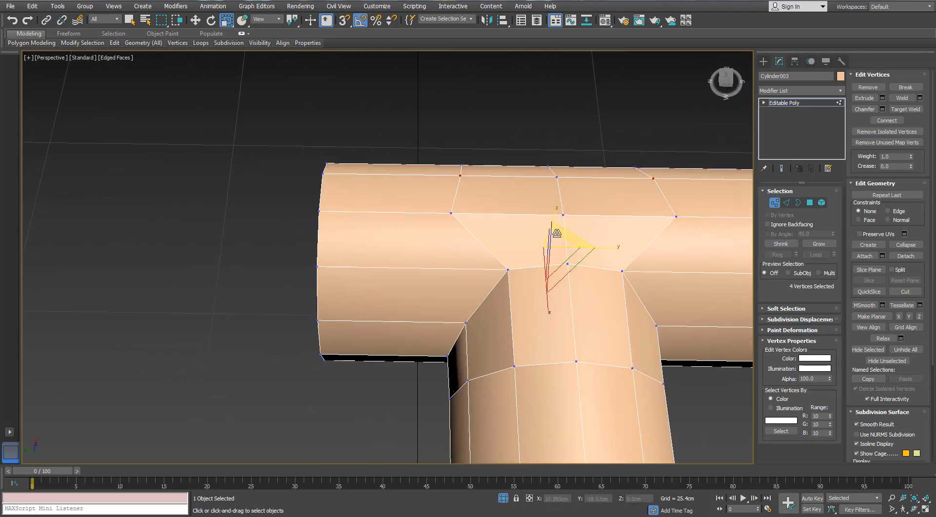
- Scale the two outer vertices on the row nearest the stem closer together along Y, roughly in line with the row behind
alt+middle_drag(607, 247, 593, 291)
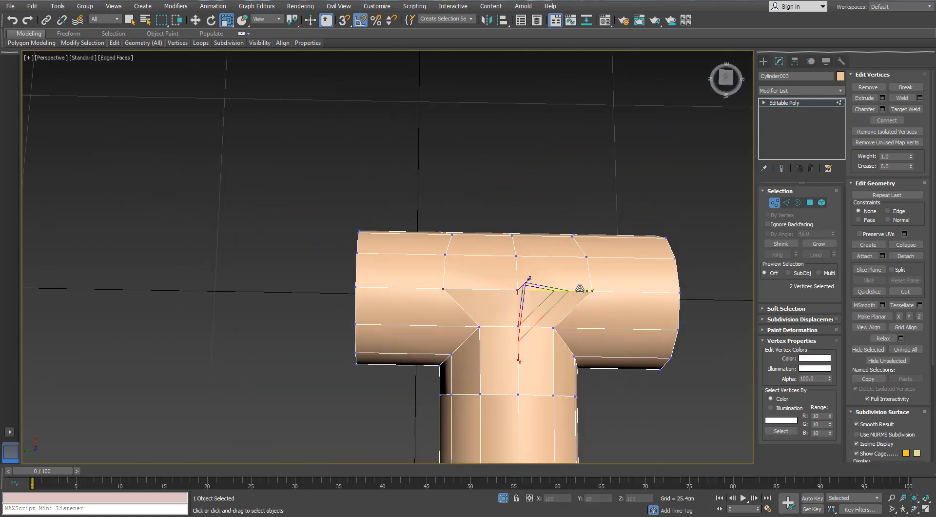
click(577, 298)
alt+middle_drag(561, 283, 530, 205)
scroll(504, 238, down, 5)
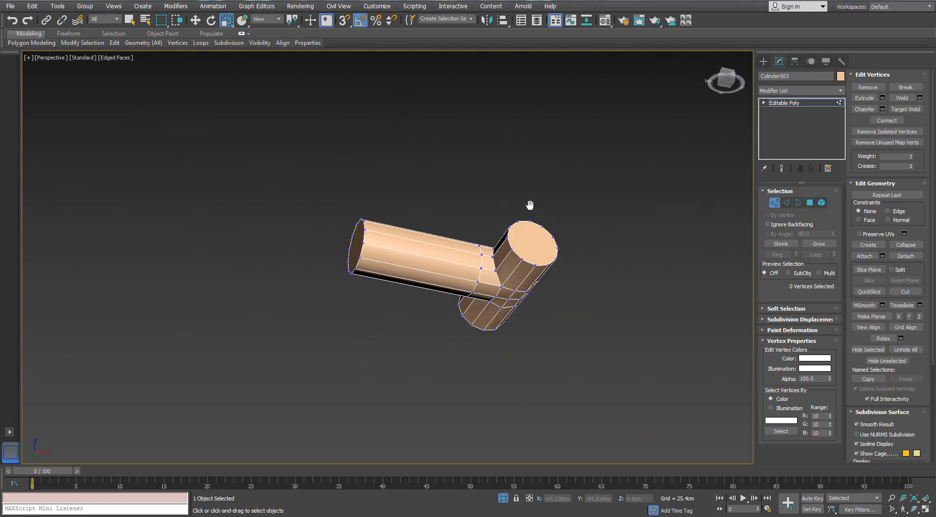
scroll(490, 289, up, 6)
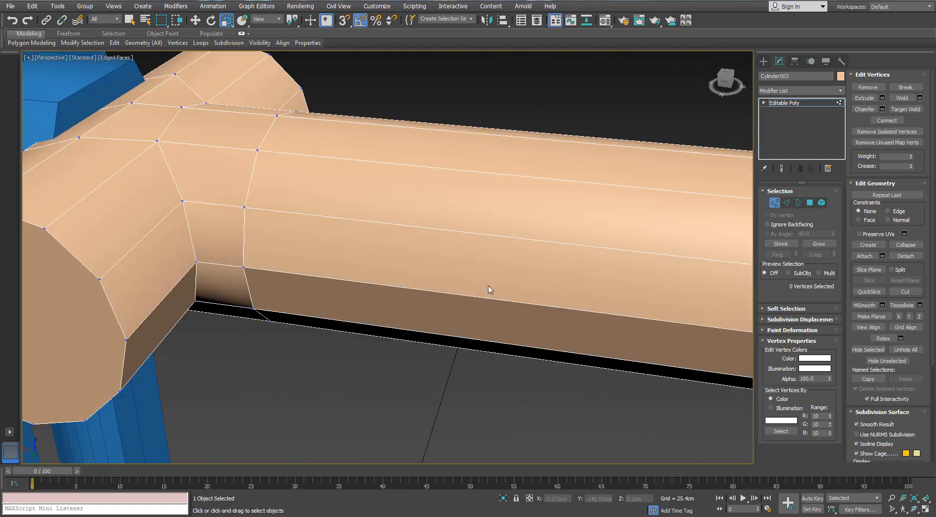
- Rotate the whole T-shaped cylinder 180 degrees about Z so its stem points into the panel
click(778, 206)
key(e)
drag(257, 251, 305, 235)
key(ctrl+z)
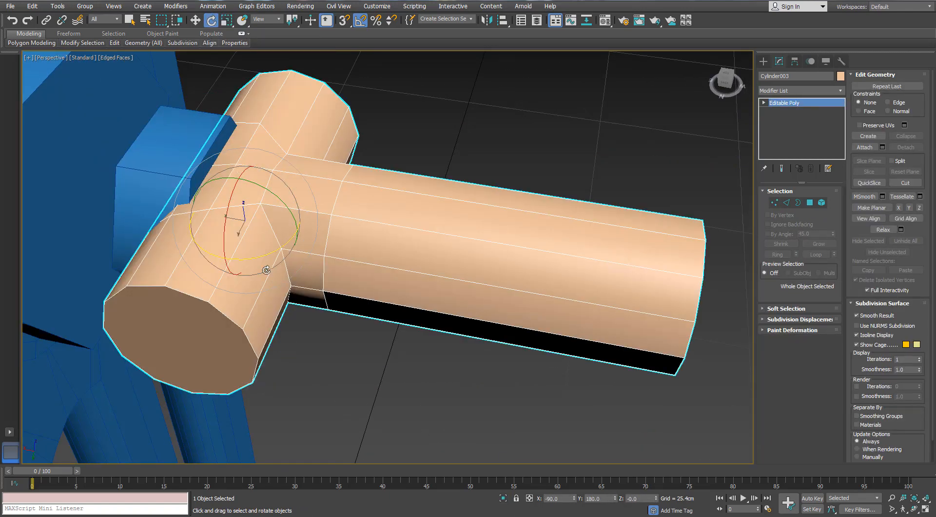
drag(263, 256, 347, 232)
- Shorten the stem by moving its 12 end vertices along X to about -7 cm, near the face of the large hexagonal cylinder
key(1)
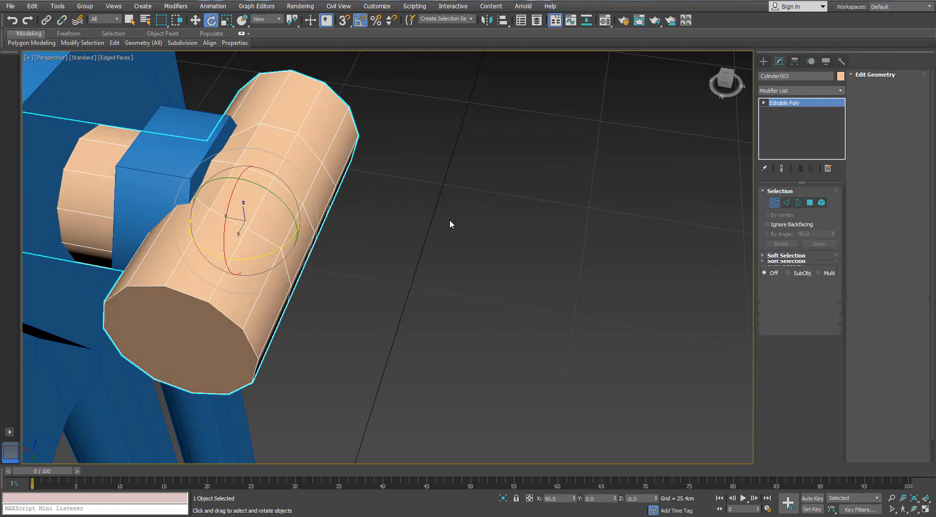
key(F3)
middle_drag(267, 173, 190, 141)
scroll(187, 139, down, 5)
middle_drag(168, 96, 311, 138)
drag(311, 138, 184, 302)
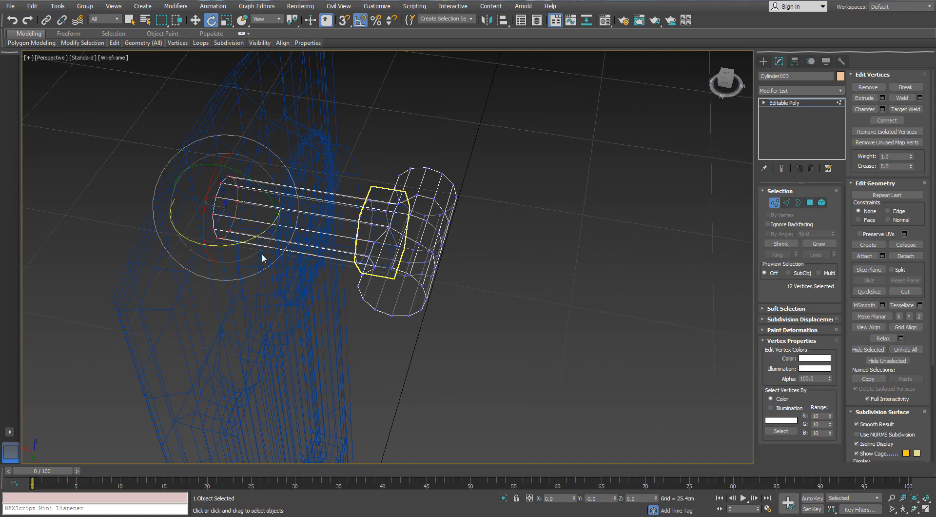
key(w)
drag(189, 210, 321, 241)
key(F3)
scroll(312, 213, up, 4)
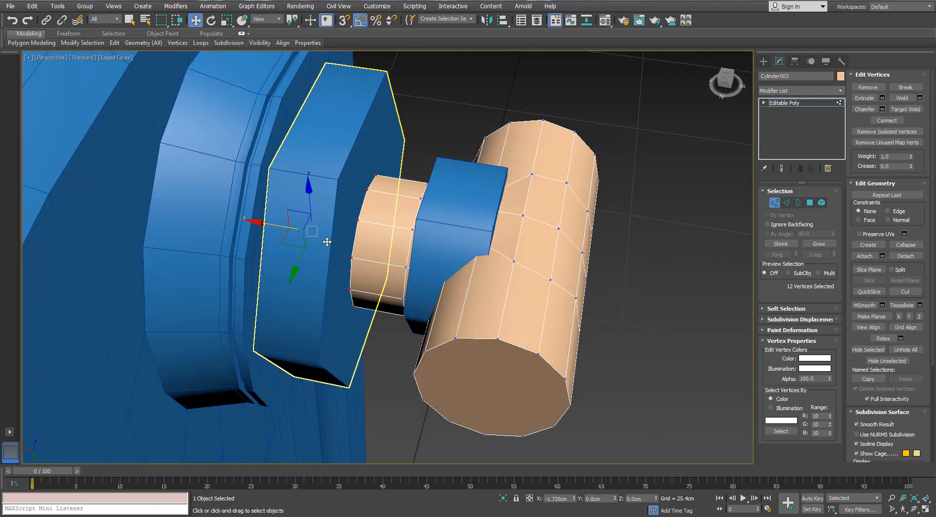
alt+middle_drag(585, 258, 582, 168)
drag(289, 234, 322, 238)
scroll(501, 261, down, 3)
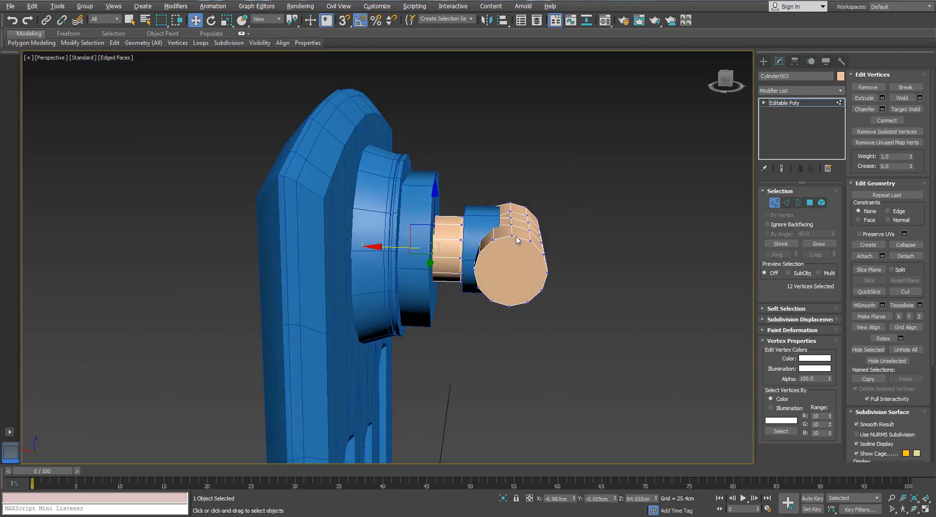
- Move the handle head's vertices outward along X to about -13 cm, clear of the small hexagonal cylinder
drag(576, 160, 464, 398)
alt+middle_drag(485, 229, 488, 267)
drag(466, 250, 496, 263)
alt+middle_drag(496, 263, 372, 249)
scroll(597, 251, up, 4)
alt+middle_drag(597, 251, 515, 258)
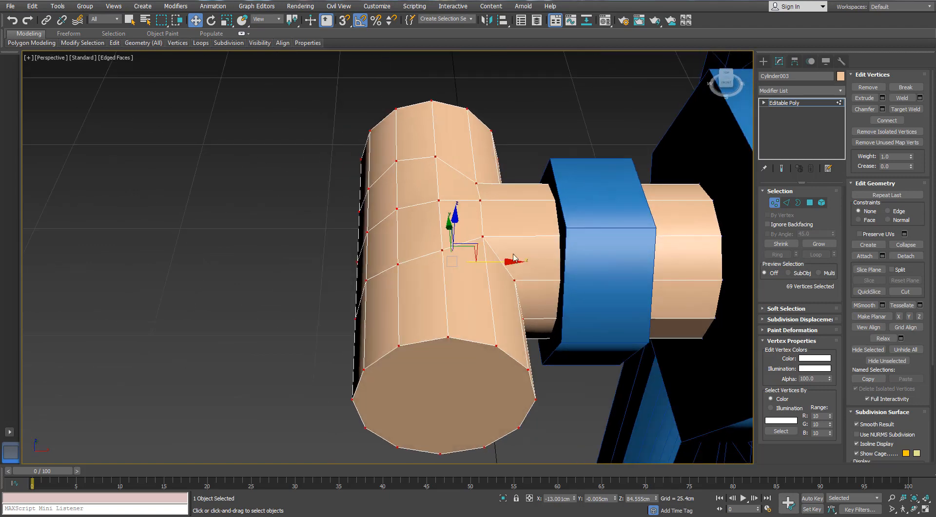
drag(496, 259, 498, 259)
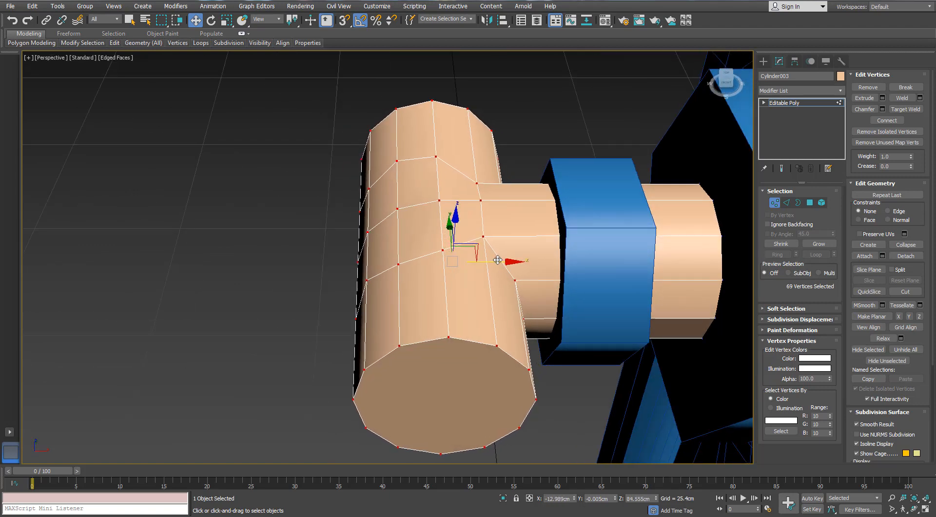
scroll(497, 259, down, 5)
- Delete the end-cap polygon on the near end of the handle's crossbar
alt+middle_drag(498, 260, 670, 285)
click(809, 202)
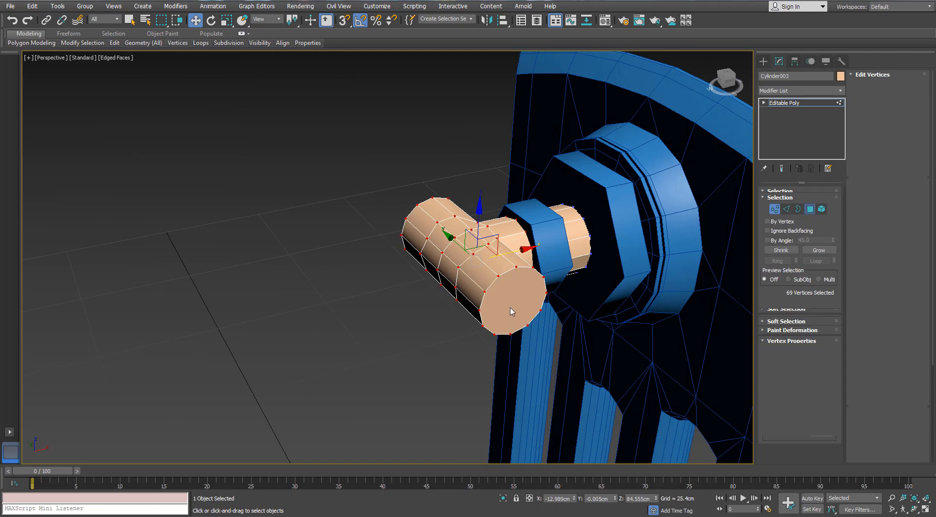
click(512, 302)
key(Delete)
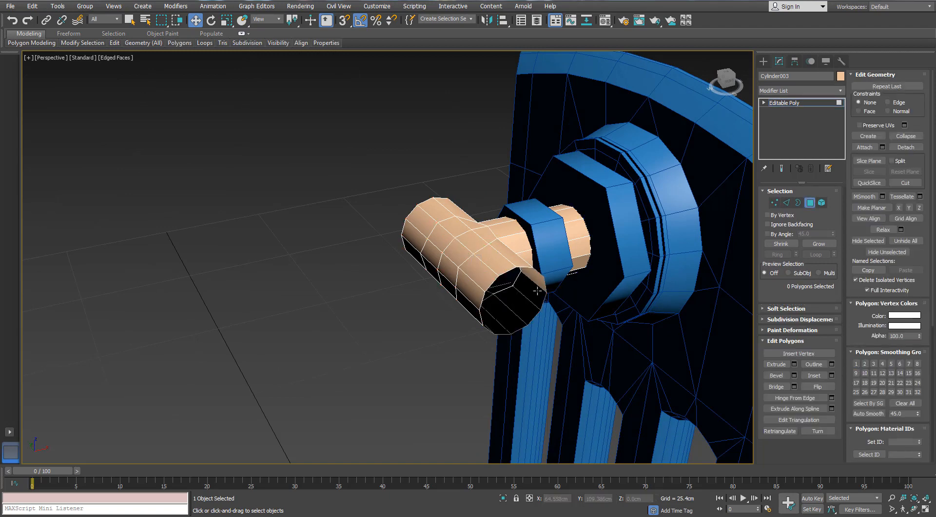
- Extend the open border at the crossbar's near end and scale it up into a flared end
scroll(638, 249, up, 4)
click(798, 203)
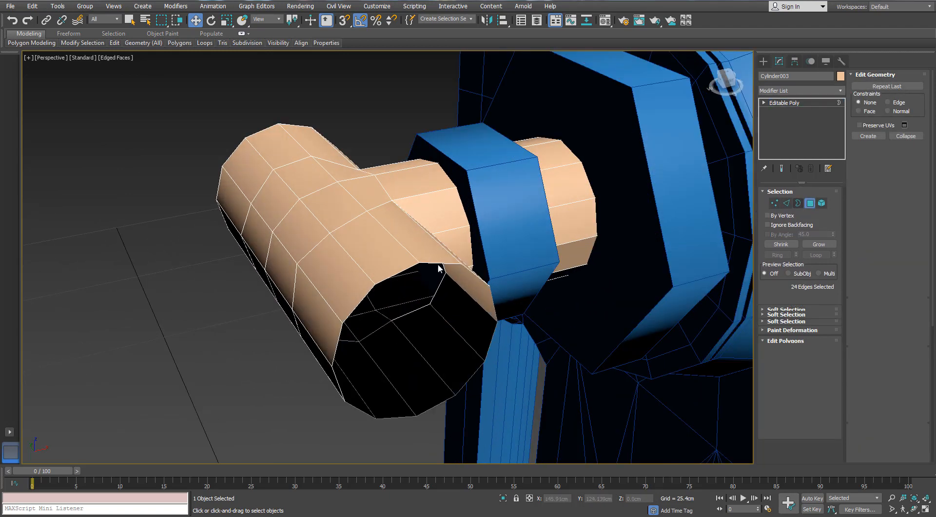
click(439, 264)
scroll(439, 264, down, 3)
alt+middle_drag(438, 265, 342, 267)
drag(326, 267, 464, 279)
key(r)
alt+middle_drag(515, 285, 476, 259)
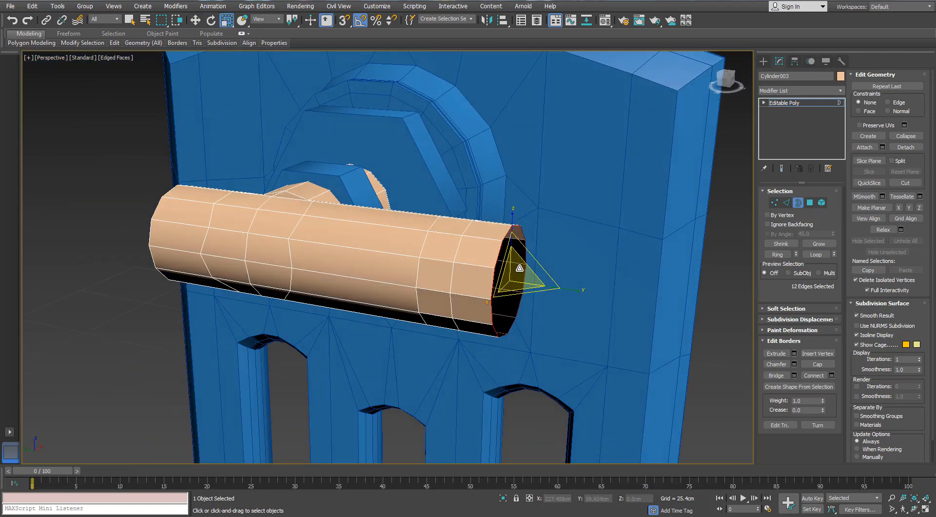
drag(520, 268, 520, 252)
alt+middle_drag(520, 253, 513, 273)
- Add smaller border rings inside the flared end and push them inward along Y to form a thick rim with a recess
key(w)
key(r)
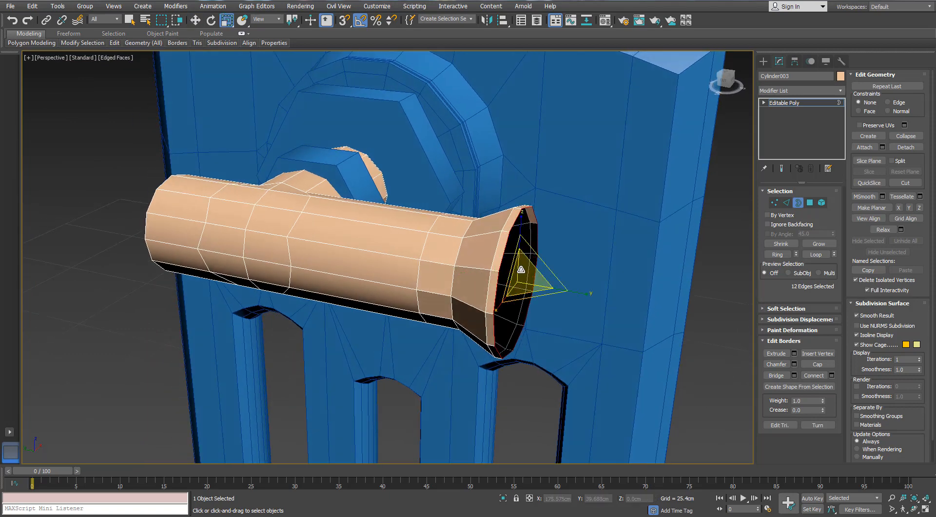
key(w)
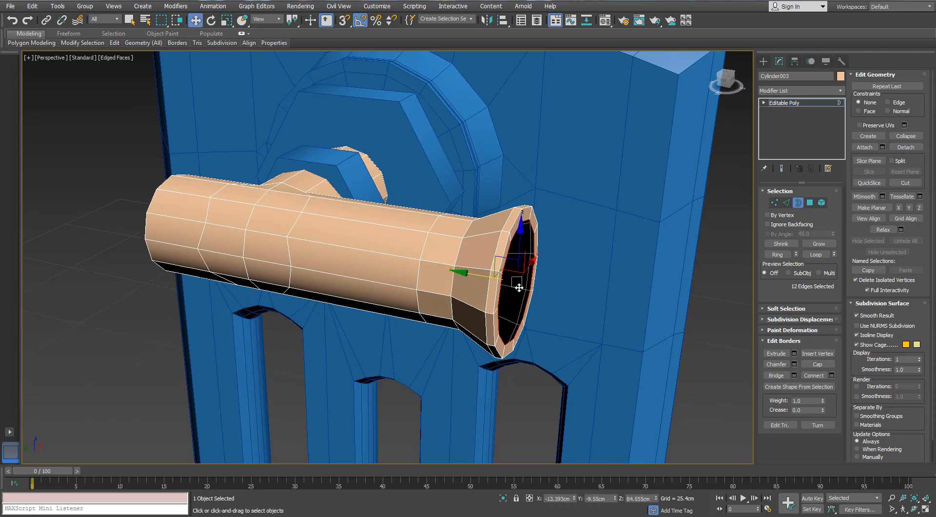
shift+drag(480, 276, 502, 281)
key(r)
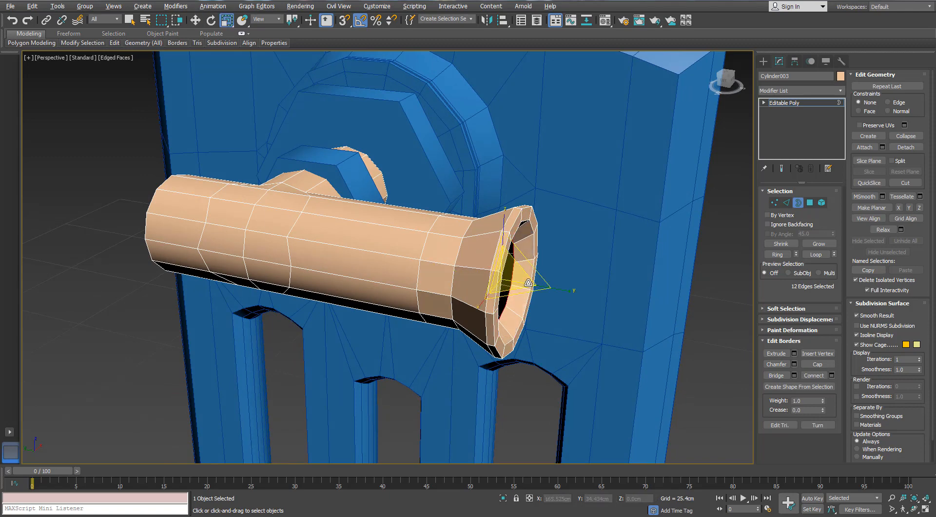
alt+middle_drag(528, 282, 476, 292)
key(w)
drag(457, 273, 452, 272)
alt+middle_drag(453, 272, 432, 253)
key(r)
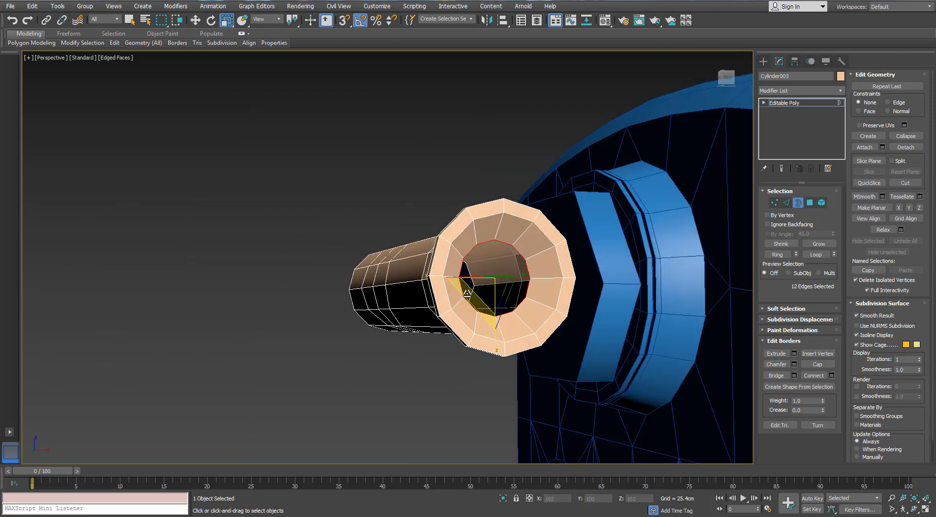
alt+middle_drag(501, 261, 728, 317)
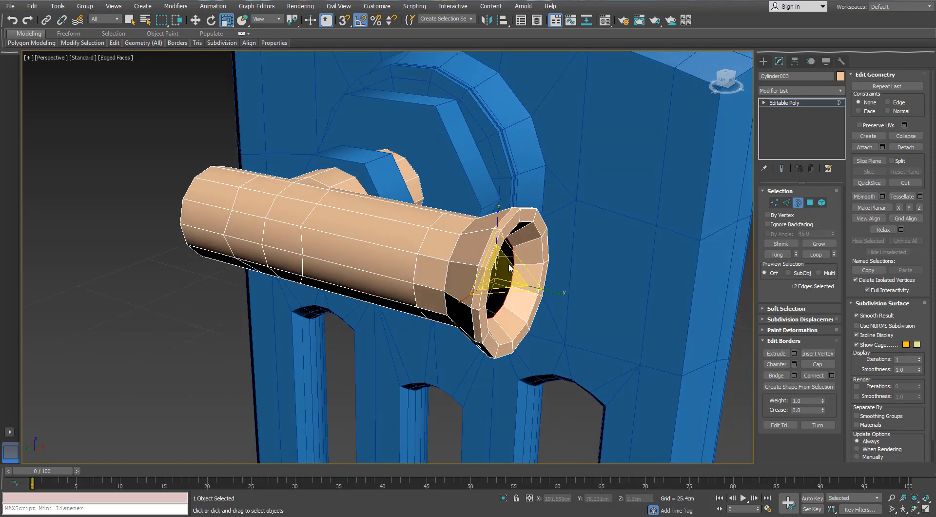
- Close the flared end's recess by collapsing its inner 12-edge border to a center point
alt+middle_drag(509, 267, 483, 251)
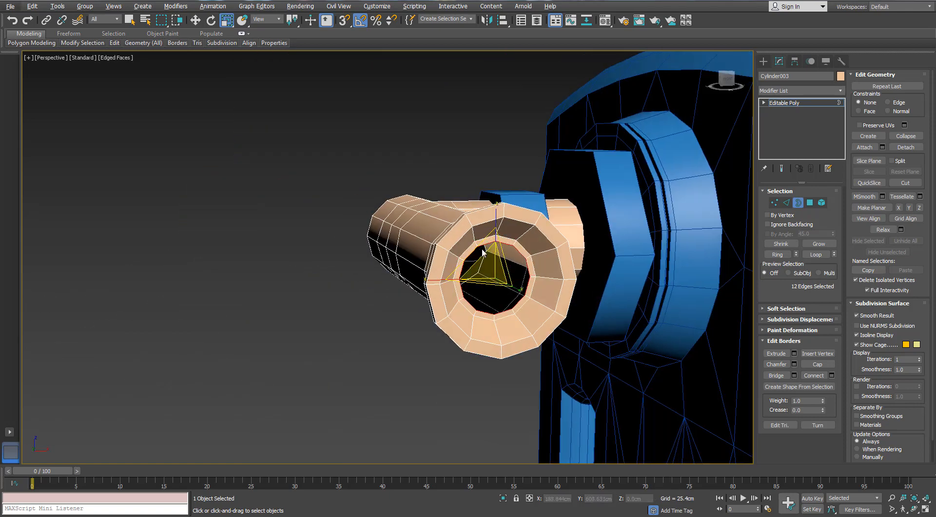
right_click(478, 245)
click(442, 232)
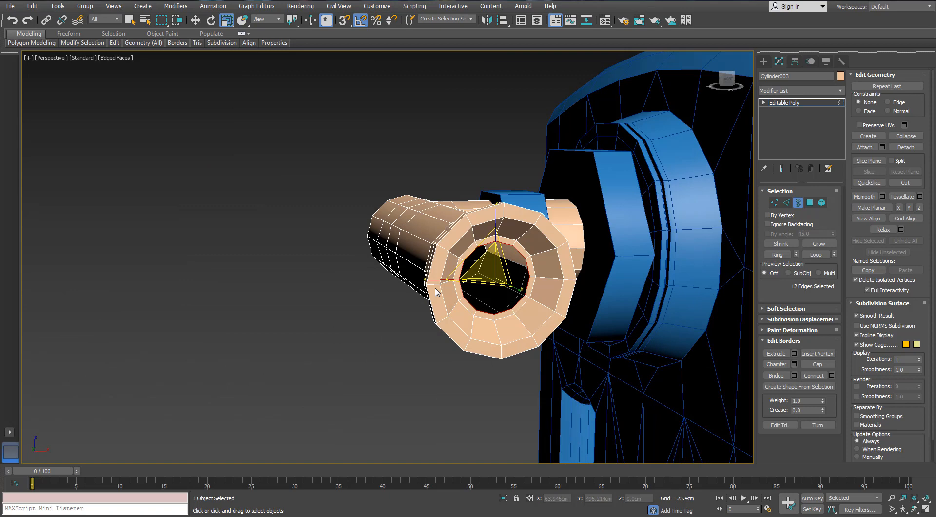
shift+drag(479, 247, 484, 254)
right_click(483, 251)
click(450, 149)
- Delete the end-cap polygon on the crossbar's unflared end
alt+middle_drag(442, 234, 532, 269)
scroll(554, 261, up, 3)
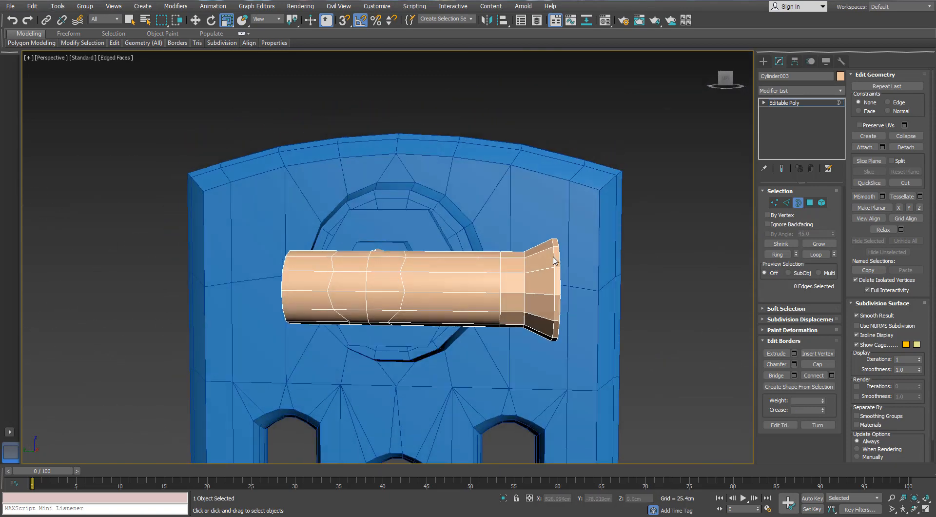
scroll(556, 258, down, 4)
alt+middle_drag(562, 236, 541, 280)
scroll(512, 262, up, 3)
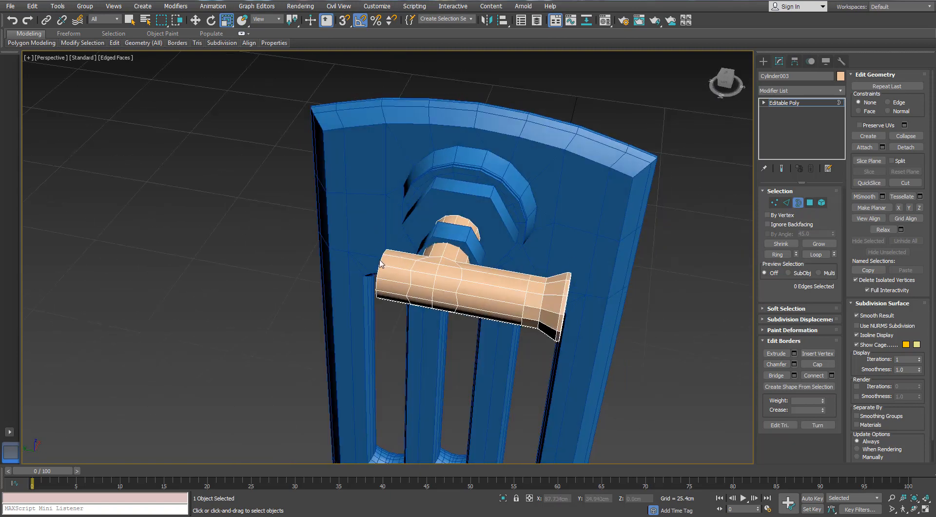
alt+middle_drag(381, 263, 857, 257)
click(810, 202)
click(488, 322)
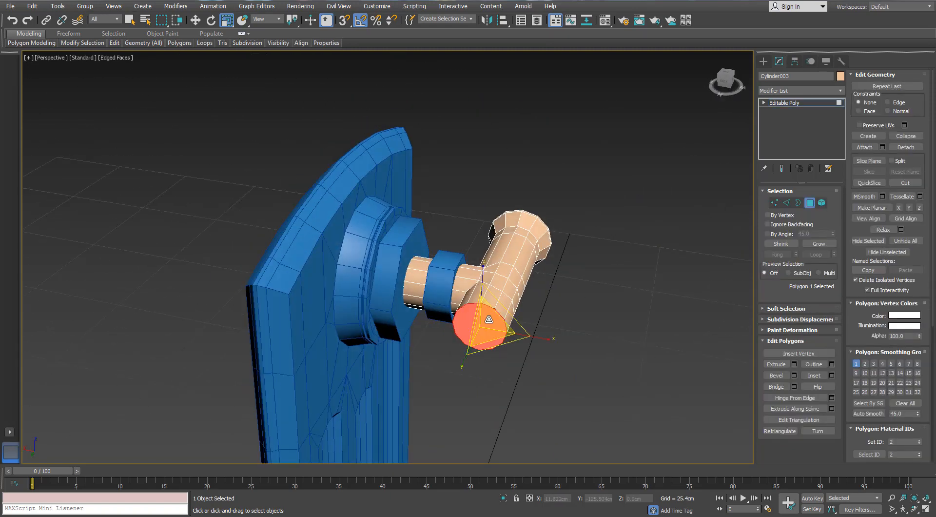
key(Delete)
- Shorten the crossbar by moving the border of its unflared end along Y to about 3.65 cm
click(798, 203)
click(505, 323)
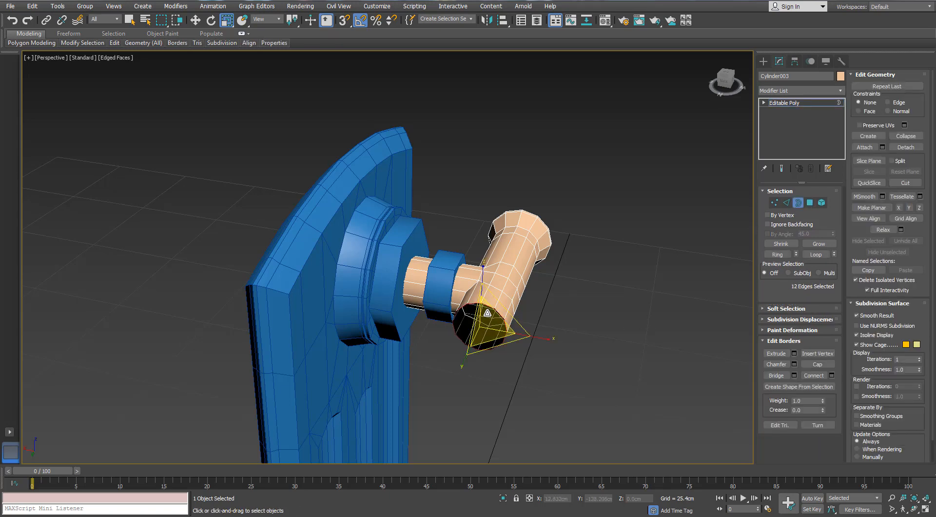
alt+middle_drag(531, 317, 423, 336)
scroll(537, 341, up, 3)
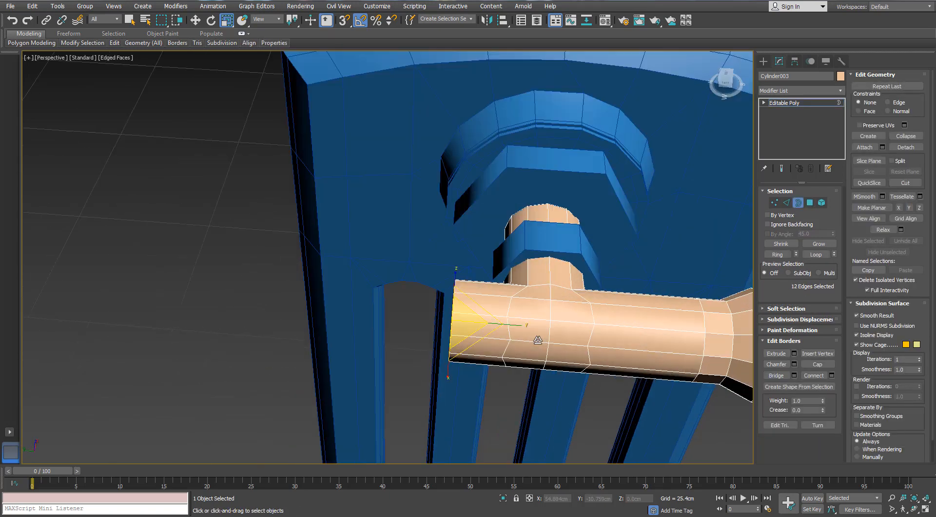
key(w)
drag(411, 322, 426, 322)
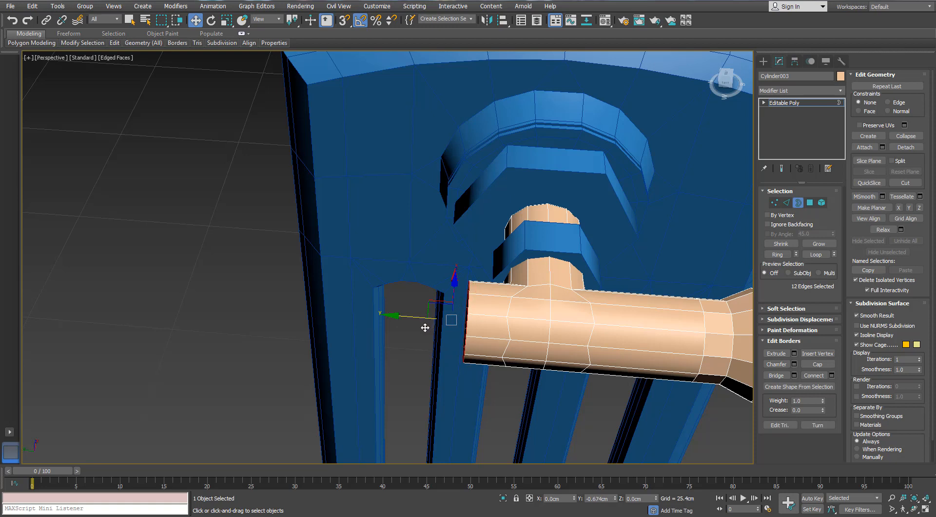
click(798, 203)
- In the Front view, create a thin AutoGrid cylinder centred on the handle's head, radius about 3.06 cm, height about -0.36 cm, with 20 sides
alt+middle_drag(536, 264, 517, 225)
key(f)
middle_drag(410, 150, 430, 211)
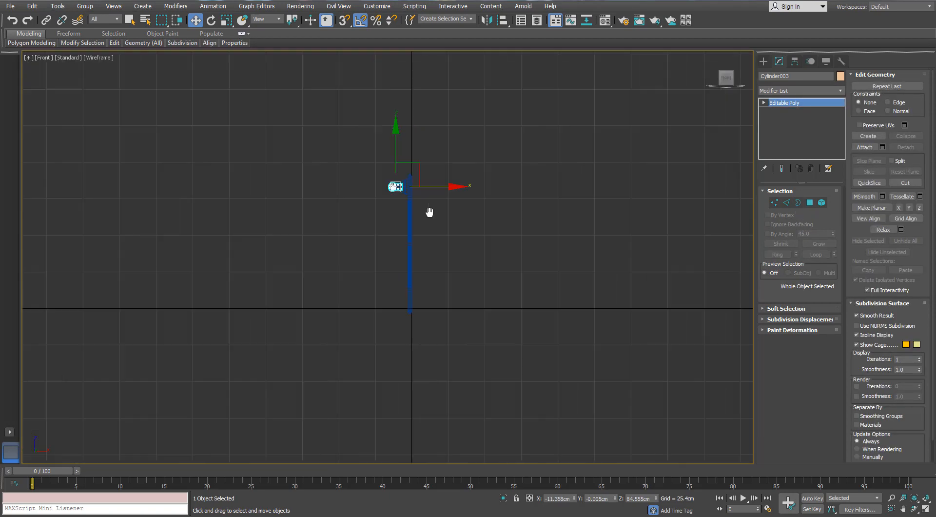
scroll(392, 188, up, 6)
middle_drag(392, 189, 377, 176)
scroll(377, 176, up, 5)
click(761, 60)
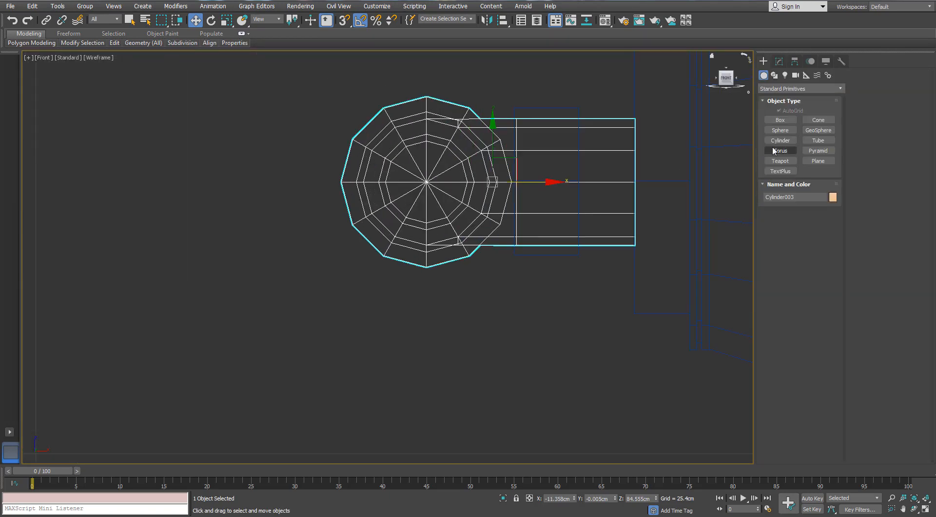
click(779, 140)
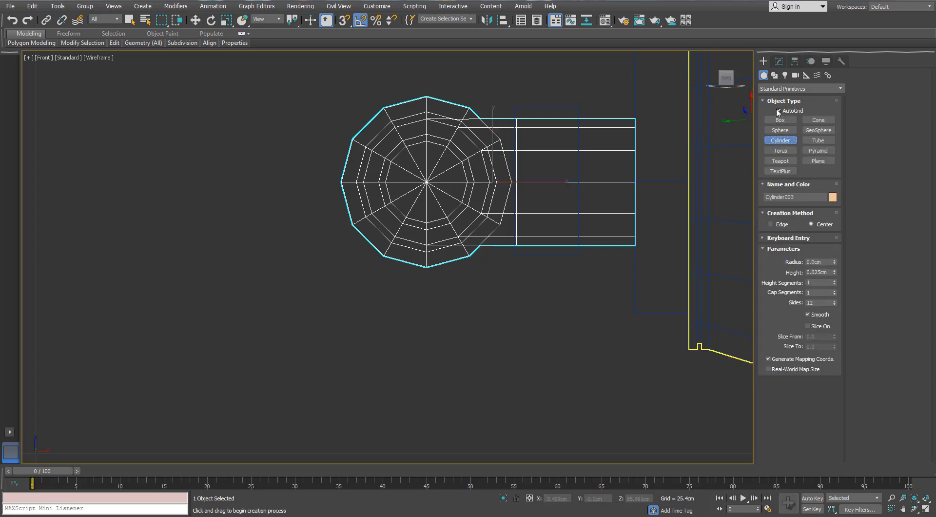
click(778, 111)
drag(427, 181, 427, 82)
click(376, 93)
click(774, 64)
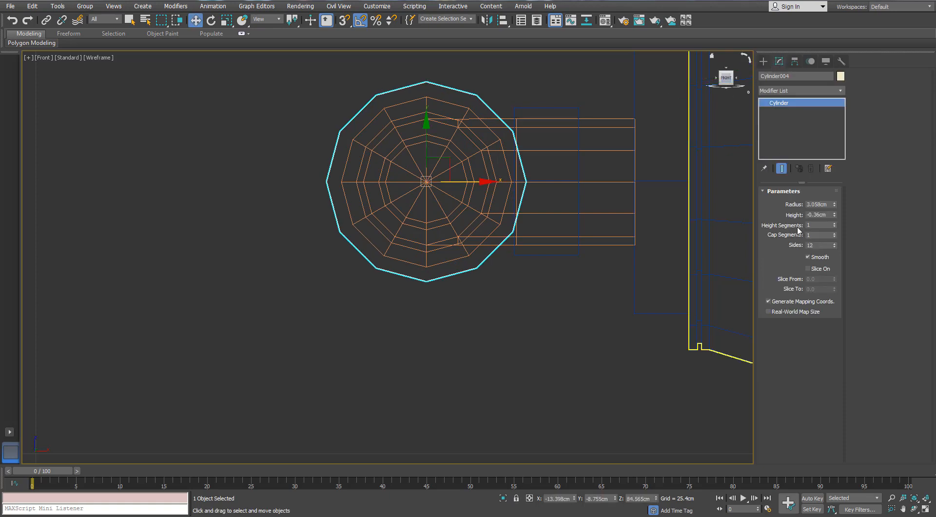
key(Return)
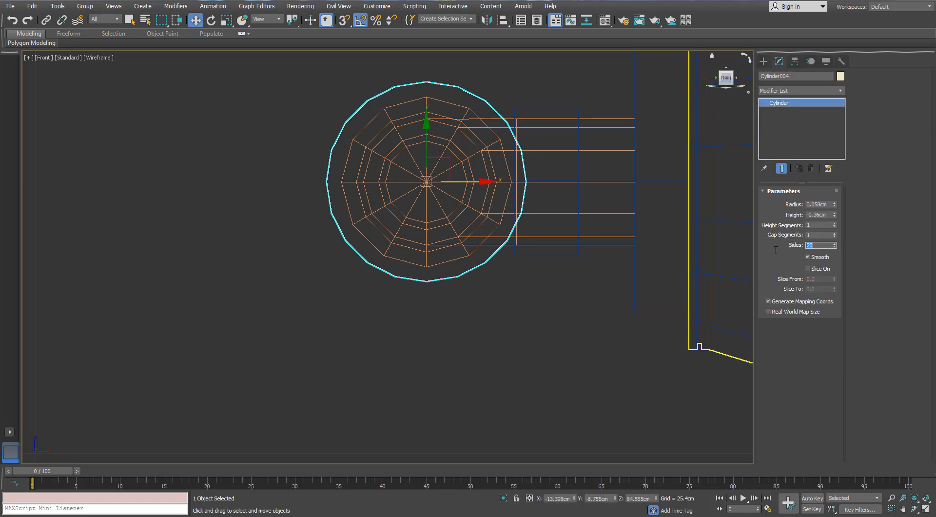
- Move the thin disc along Y to about 3.66 cm, onto the crossbar's open unflared end
scroll(536, 218, down, 3)
key(p)
alt+middle_drag(654, 204, 529, 186)
drag(516, 180, 347, 204)
scroll(418, 182, up, 4)
alt+middle_drag(418, 182, 354, 200)
mouse_move(333, 203)
mouse_down()
mouse_move(306, 191)
mouse_move(318, 195)
mouse_up()
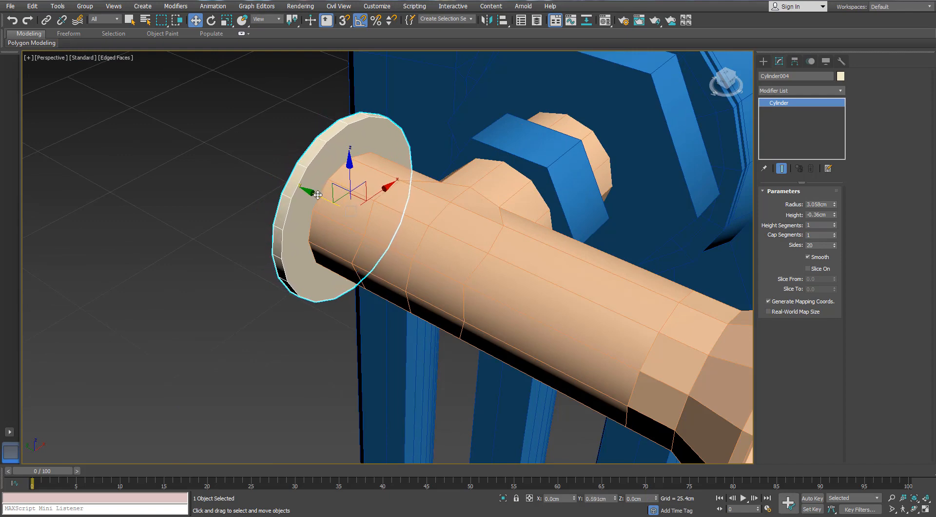
- Make one copy of the disc along Y at about -4.29 cm, between the stem and the flared end
alt+middle_drag(472, 211, 427, 185)
scroll(427, 186, down, 2)
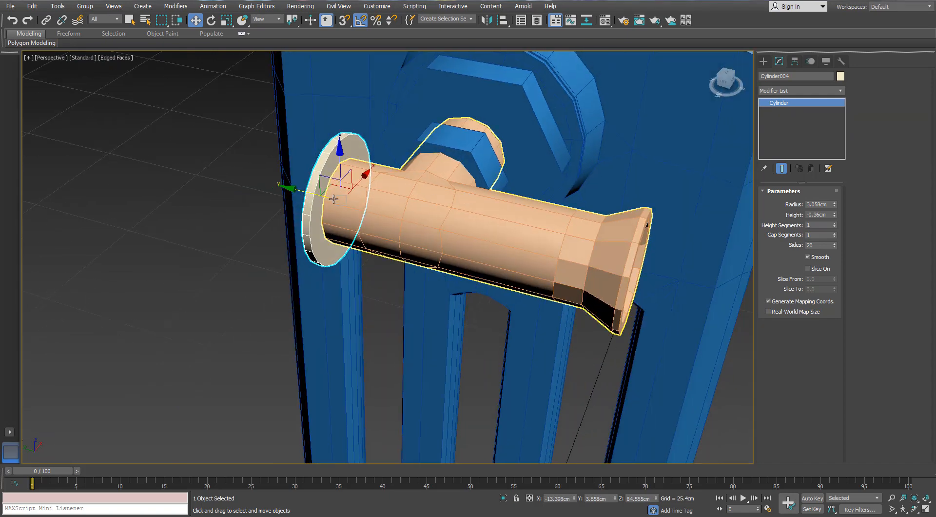
shift+drag(317, 193, 478, 224)
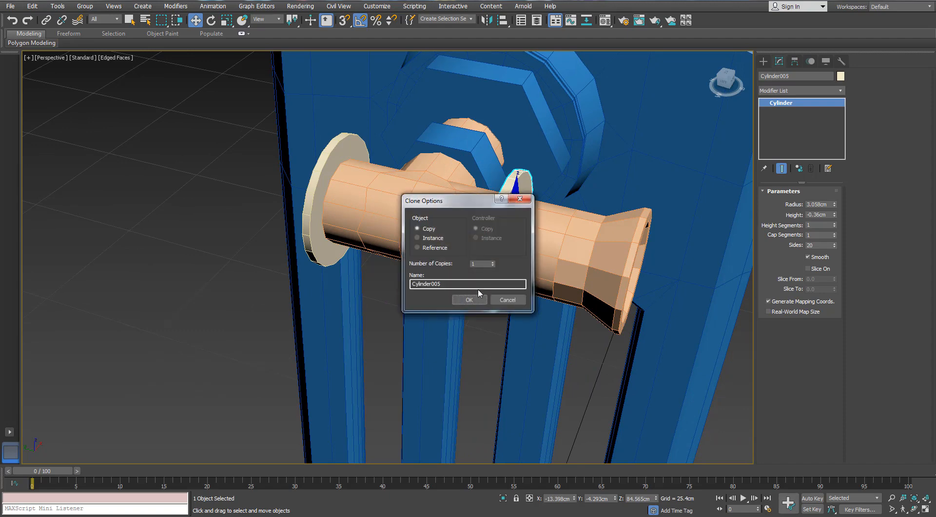
click(471, 303)
- Reduce the radius of the disc at the crossbar's unflared end to about 2.36 cm and set its sides to 24
click(336, 150)
alt+middle_drag(335, 150, 311, 157)
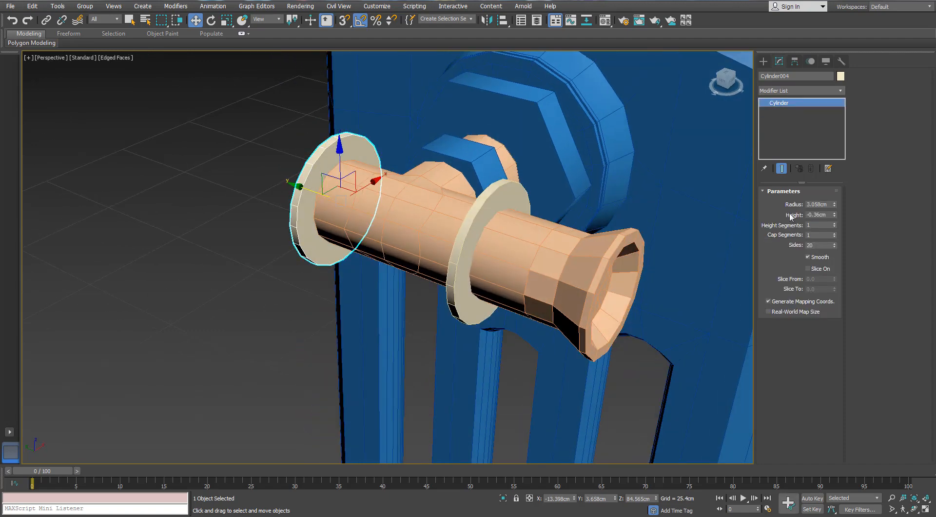
scroll(326, 132, up, 3)
alt+middle_drag(415, 204, 412, 199)
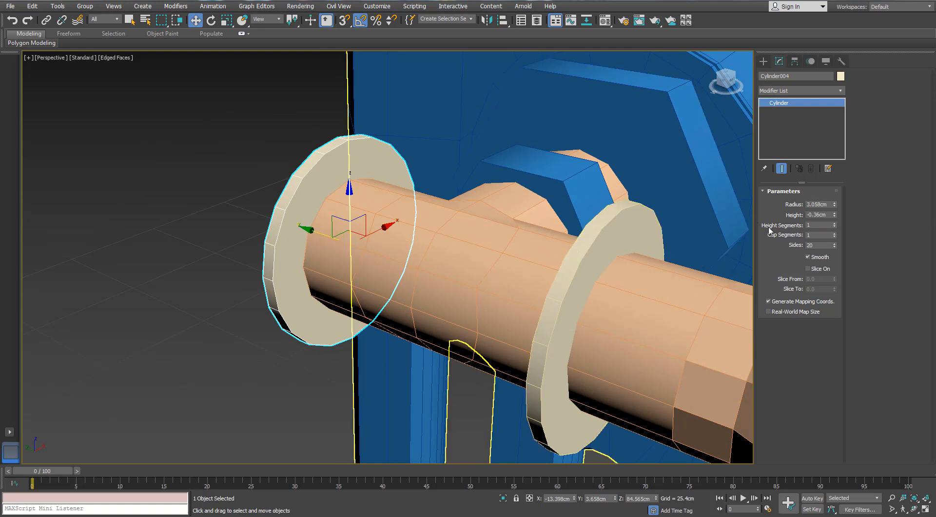
drag(834, 203, 833, 215)
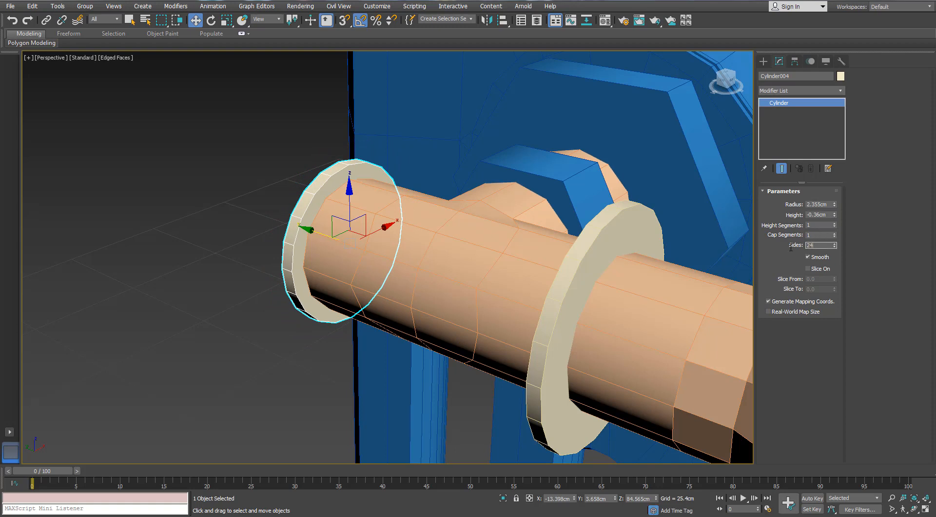
- Convert the 24-sided end disc to Editable Poly and delete its outer cap polygon
alt+middle_drag(582, 180, 439, 190)
right_click(317, 195)
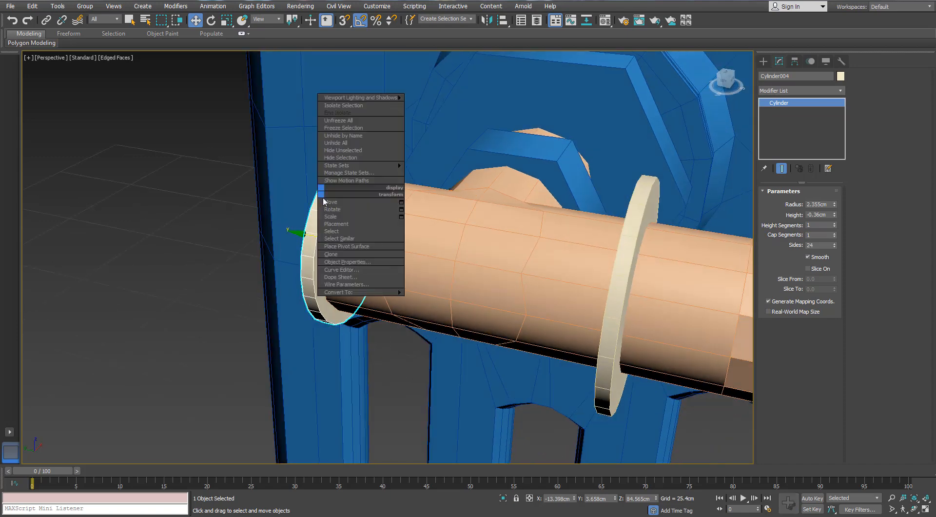
mouse_move(335, 292)
click(305, 302)
key(4)
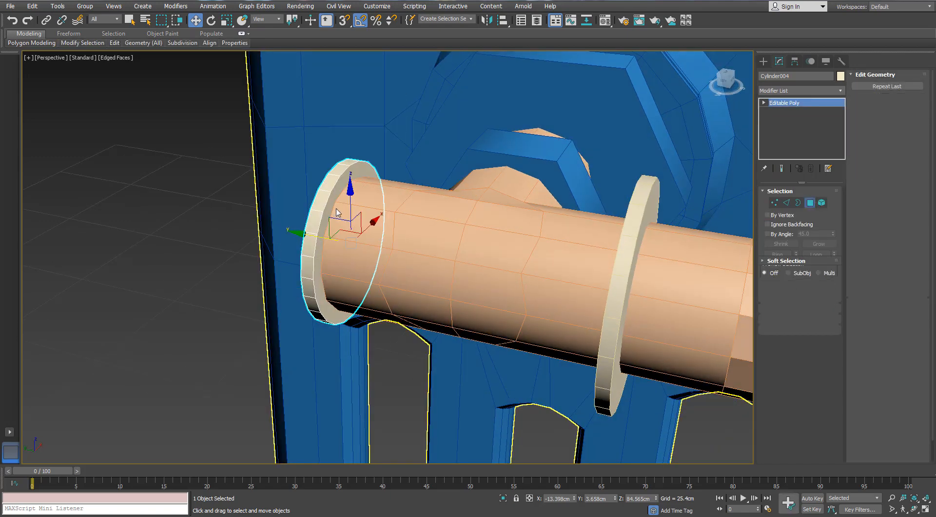
alt+middle_drag(338, 213, 503, 213)
click(354, 211)
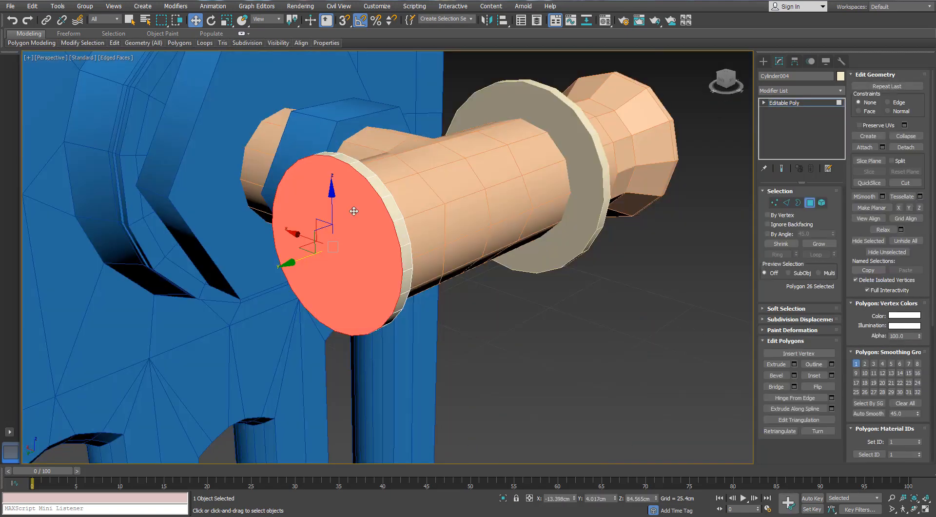
key(Delete)
- Lengthen the end disc into a sleeve by moving its open border outward along Y to about 9.68 cm
click(799, 204)
click(386, 201)
alt+middle_drag(405, 191, 344, 284)
shift+drag(279, 299, 93, 309)
alt+middle_drag(93, 310, 218, 287)
scroll(183, 287, up, 4)
scroll(184, 287, down, 4)
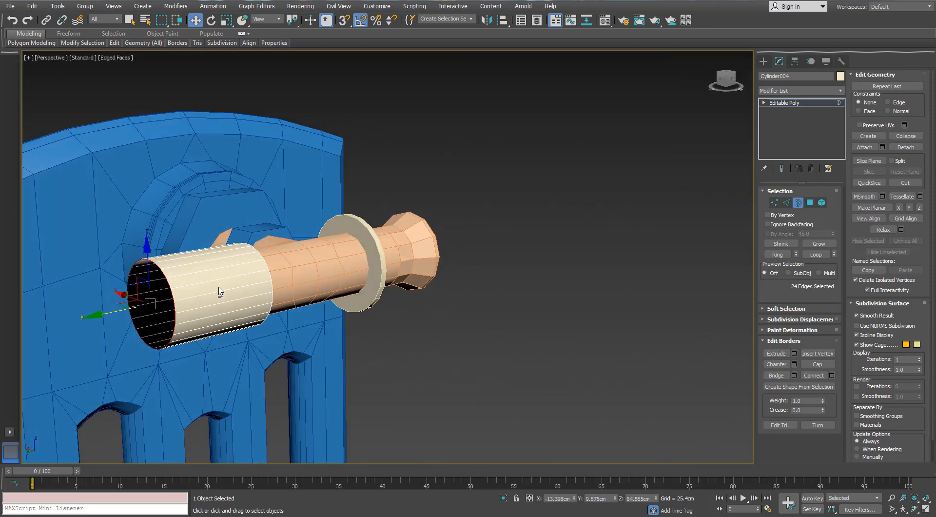
- Scale up the sleeve's open border to taper it outward, and add a smaller inner ring for the rim's thickness
scroll(155, 286, up, 2)
key(r)
scroll(158, 279, up, 2)
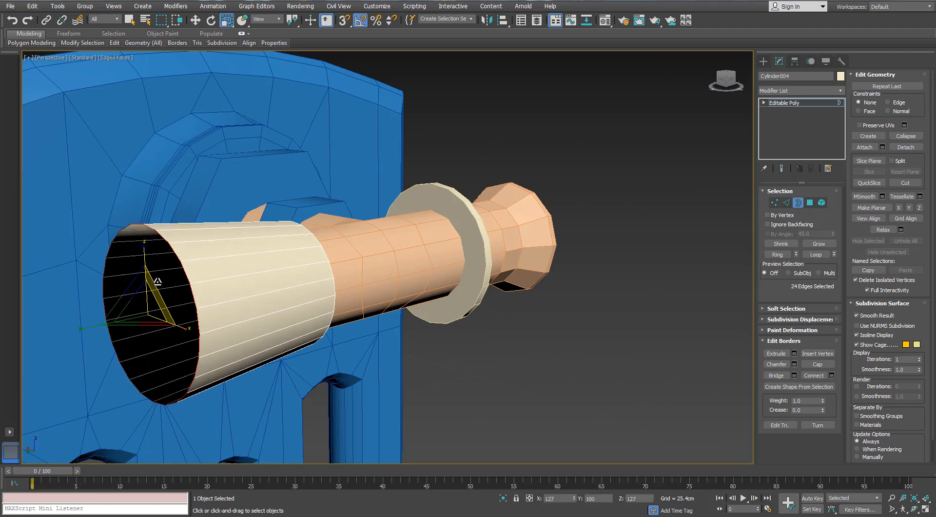
drag(158, 279, 159, 275)
alt+middle_drag(159, 275, 188, 282)
middle_drag(189, 282, 283, 344)
- Extend the sleeve's inner border inward along Y to about 9.31 cm and add a slightly smaller ring there
key(w)
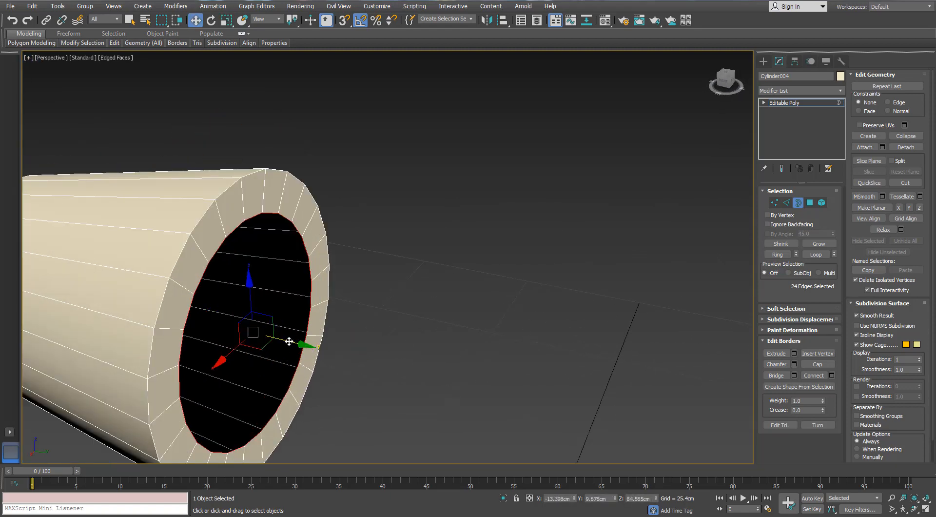
shift+drag(289, 341, 272, 339)
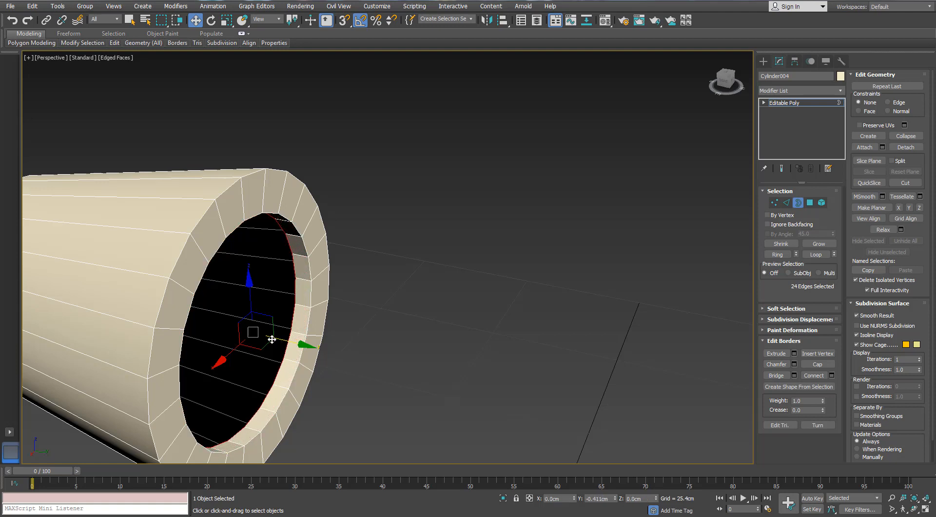
alt+middle_drag(274, 339, 254, 331)
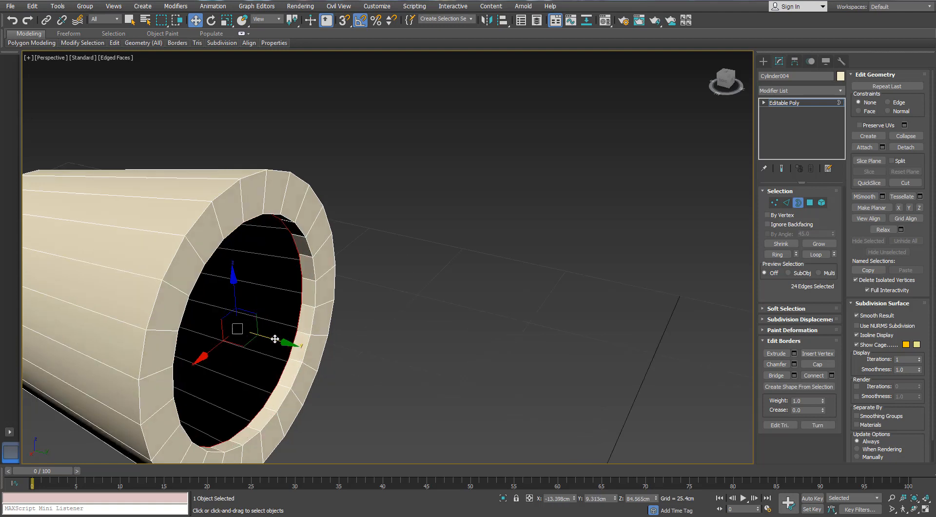
key(r)
shift+drag(241, 325, 240, 330)
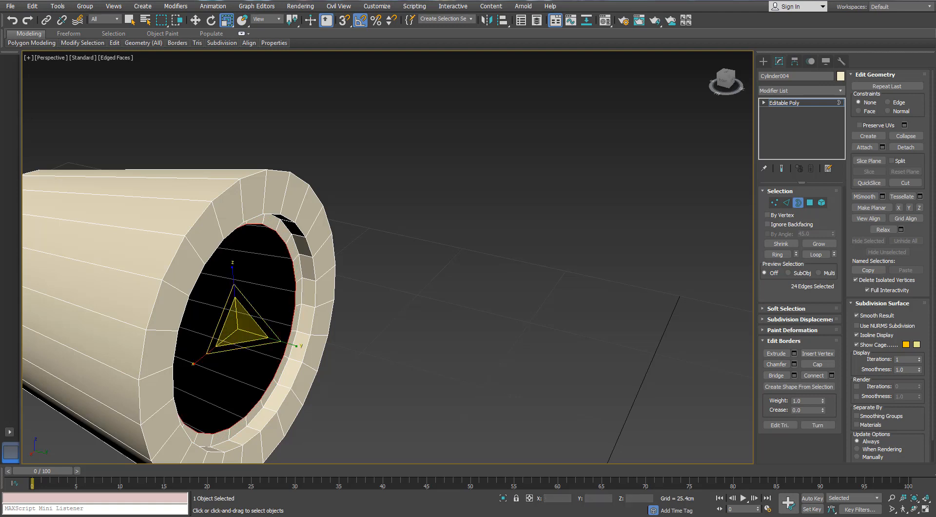
- Extend the sleeve's inner border toward its center to form a flat recessed face with a small round hole
ctrl+click(810, 202)
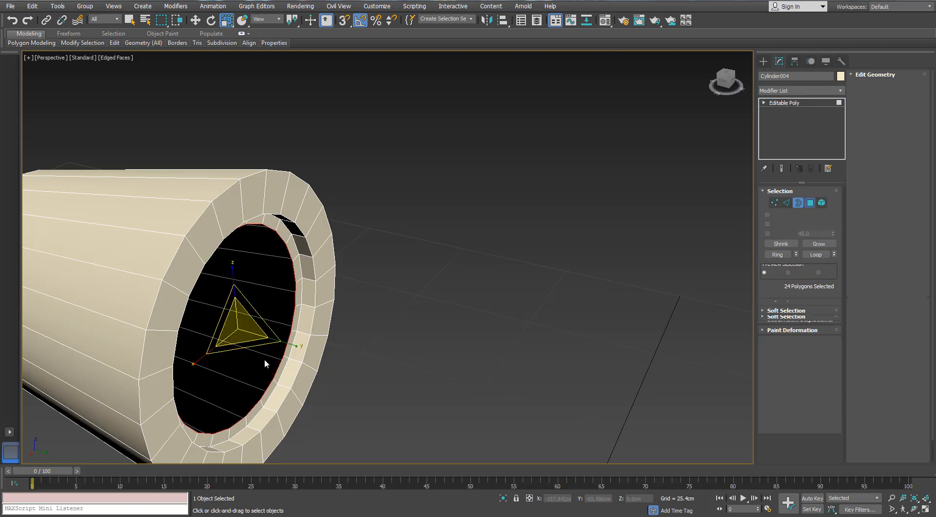
key(w)
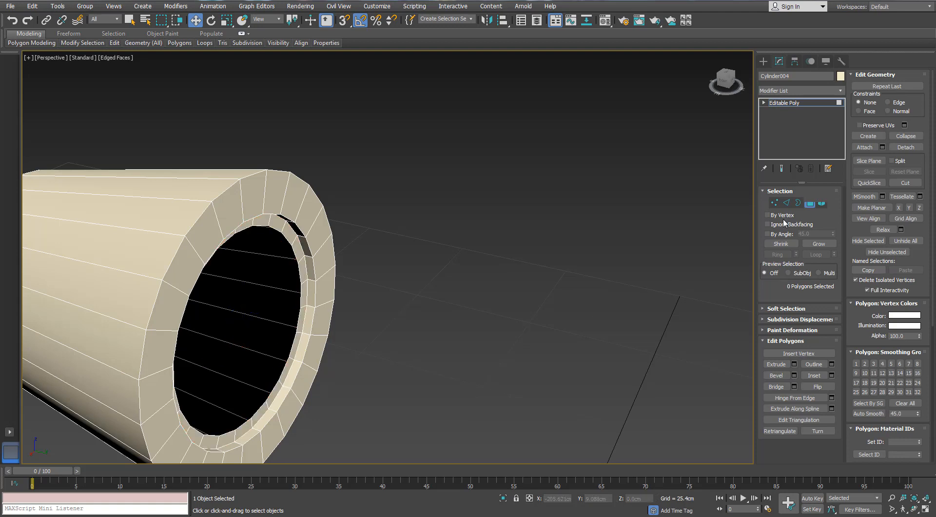
click(798, 202)
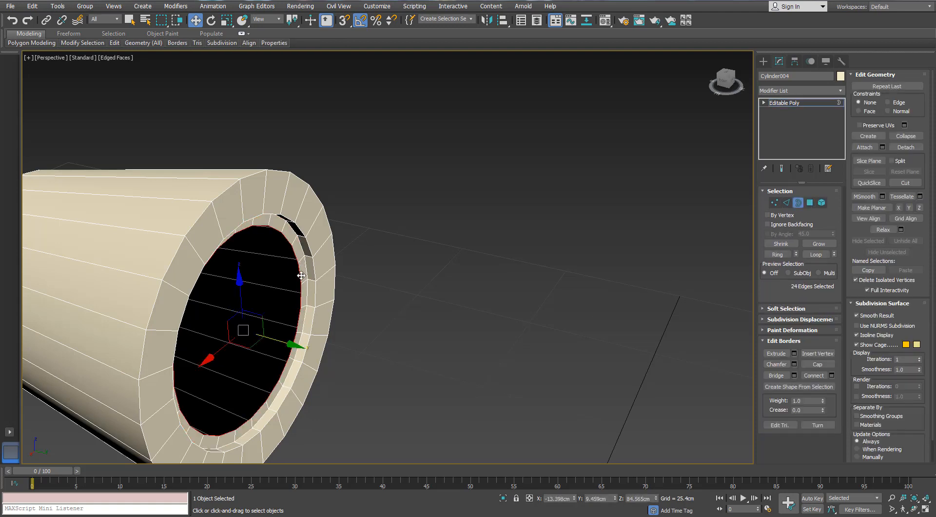
key(r)
drag(244, 322, 208, 395)
key(w)
key(r)
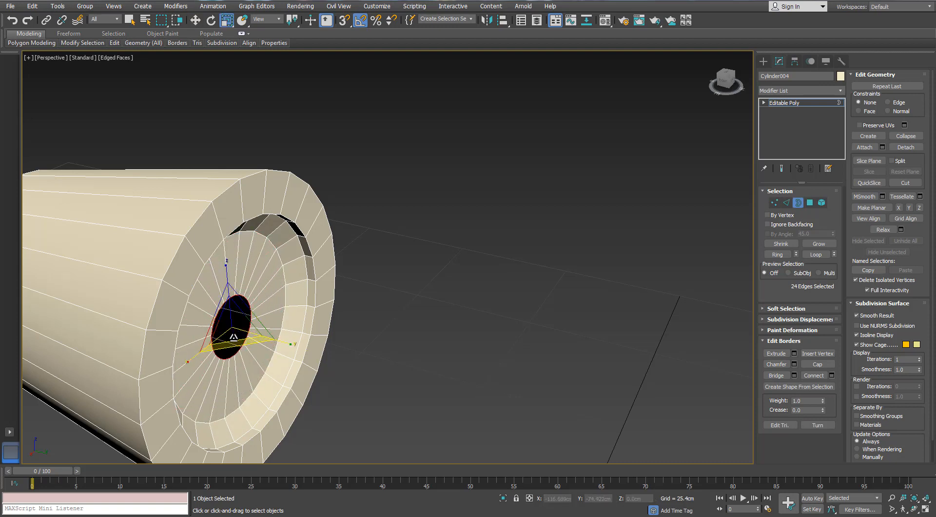
- Push the small hole's border inward along Y, shrink it slightly, and collapse it to a single center point
key(w)
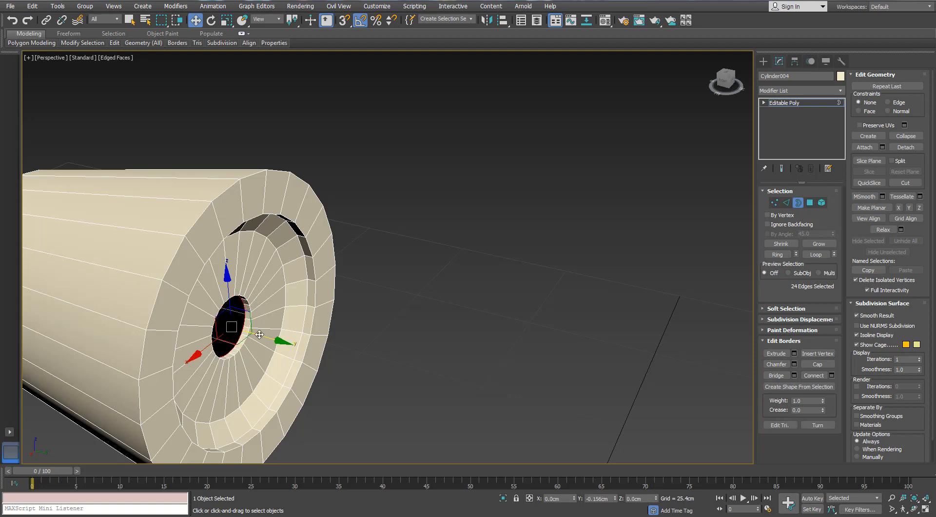
drag(260, 334, 253, 333)
alt+middle_drag(254, 333, 240, 321)
key(r)
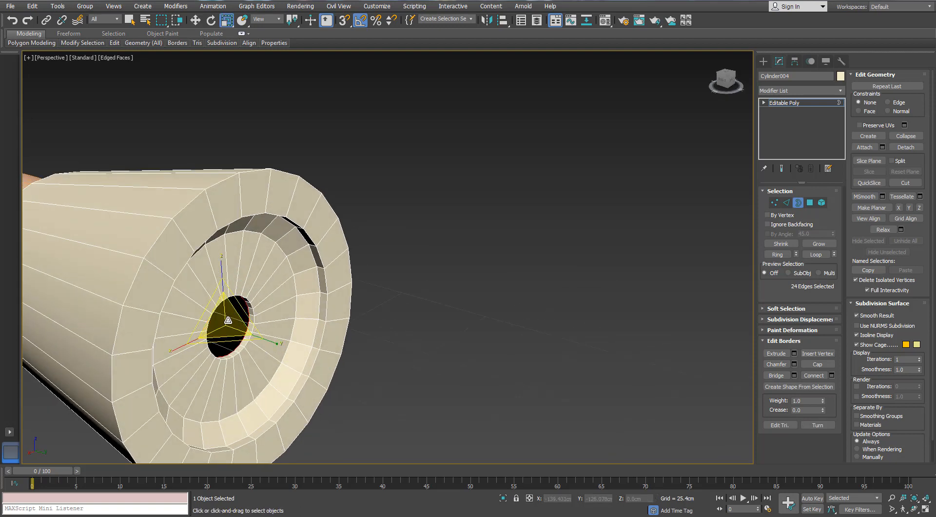
right_click(238, 308)
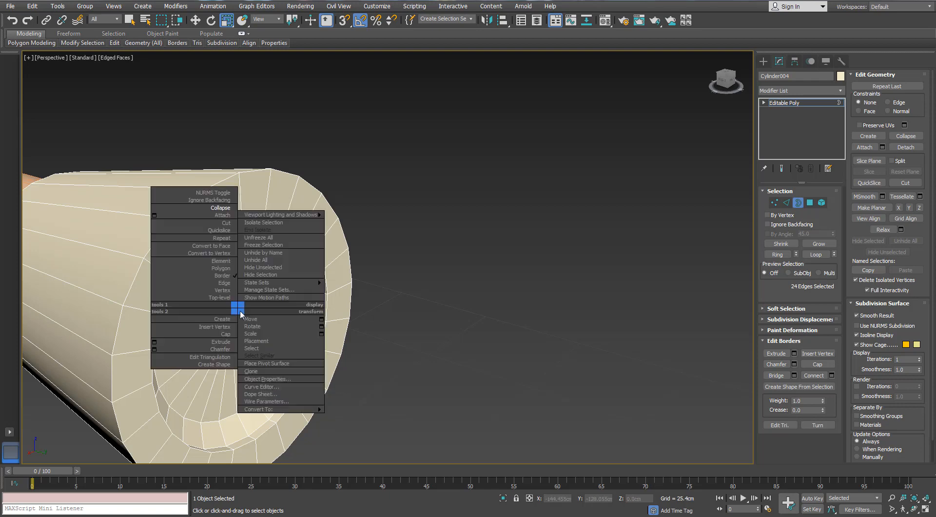
click(221, 207)
- Connect the sleeve's lengthwise edges with one new edge loop around its middle and scale that loop outward to 110% in X and Z
alt+middle_drag(236, 292, 126, 271)
scroll(201, 309, down, 4)
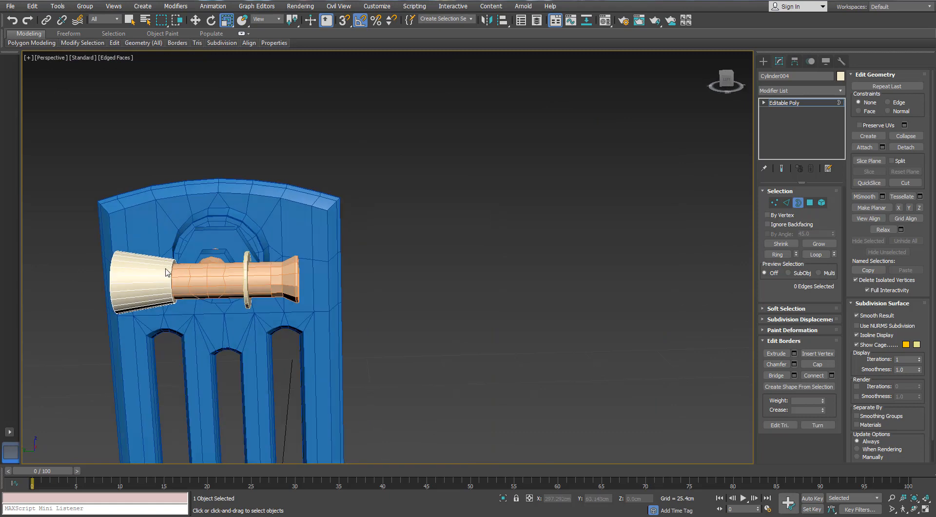
scroll(275, 268, up, 5)
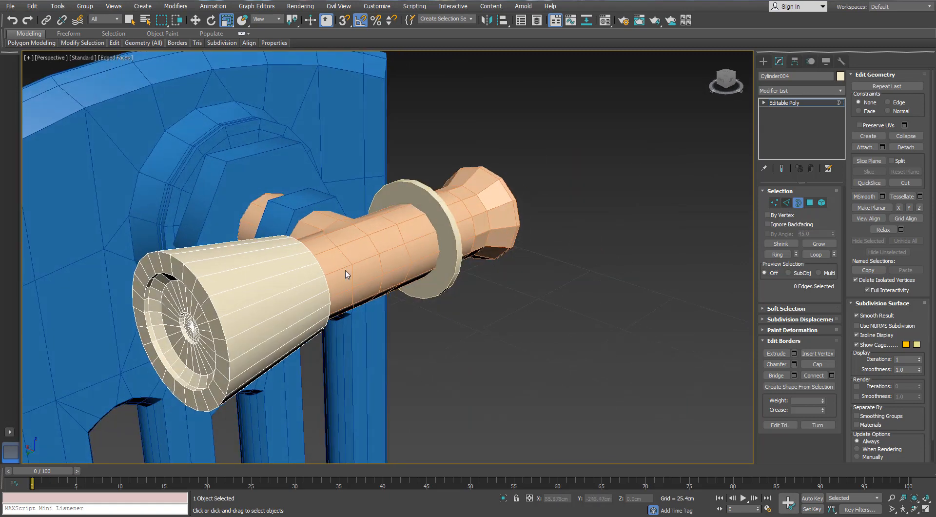
key(2)
click(775, 255)
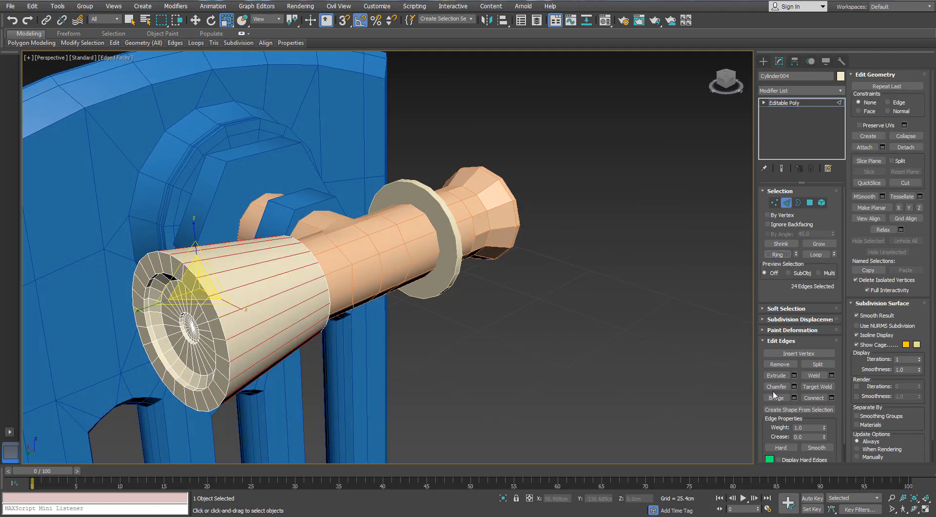
click(831, 399)
alt+middle_drag(340, 293, 292, 286)
click(631, 180)
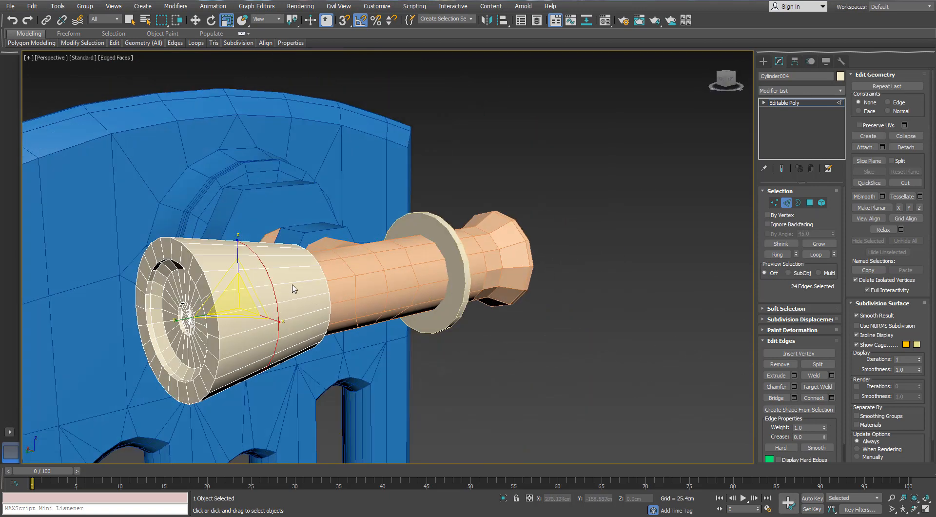
drag(247, 282, 250, 282)
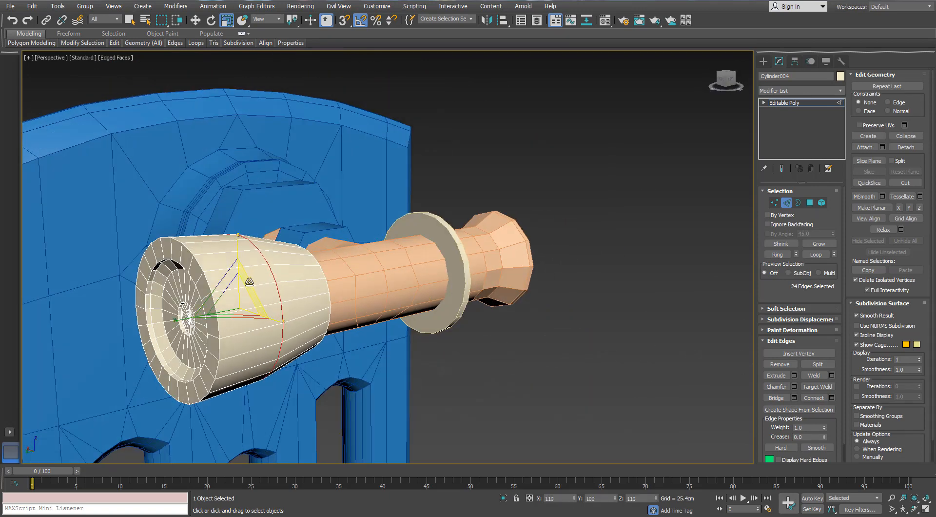
- Chamfer the sleeve's middle edge loop by 1.897 cm with 3 segments to round its profile
click(794, 386)
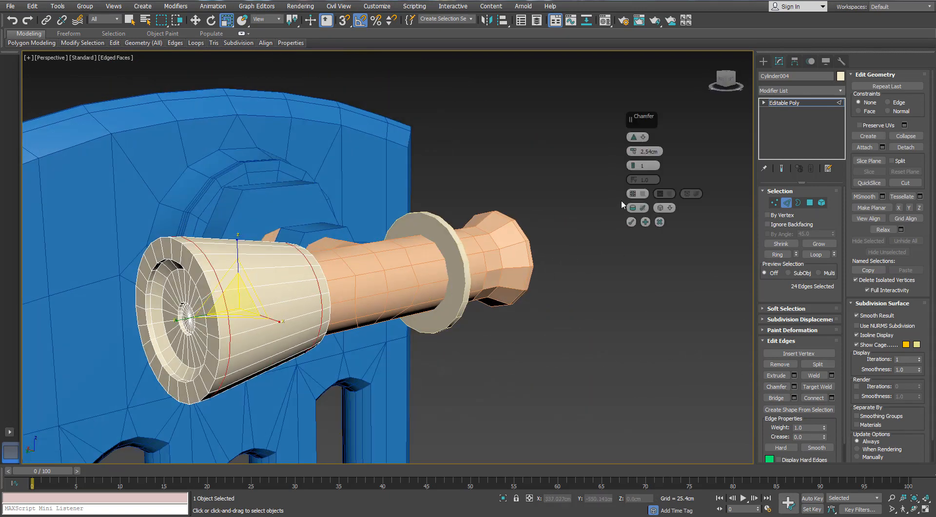
drag(633, 164, 634, 164)
alt+middle_drag(358, 235, 342, 224)
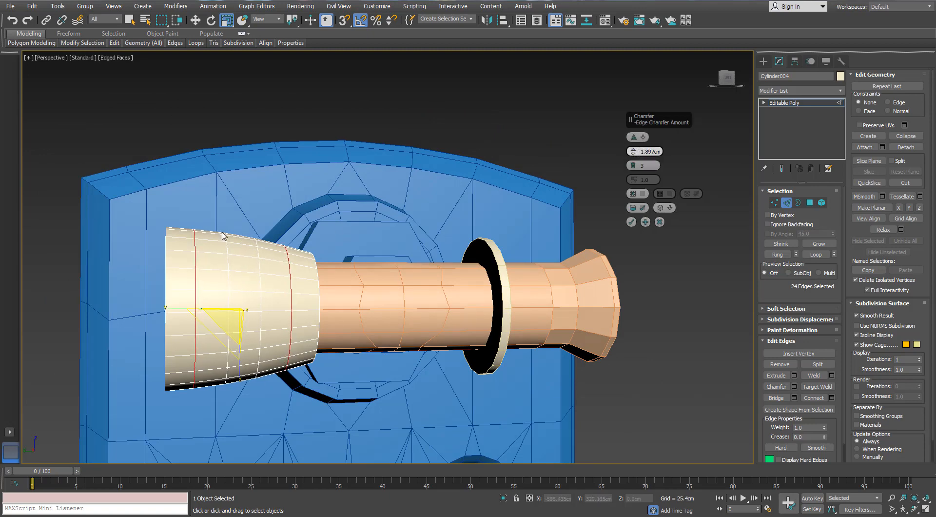
alt+middle_drag(222, 236, 284, 251)
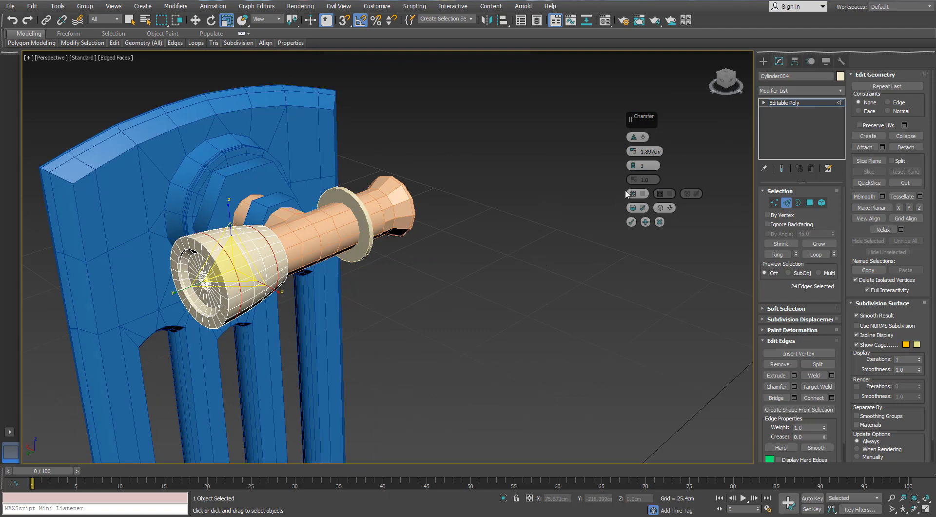
click(631, 222)
- Select every third rim vertex of the sleeve plus the two behind each, and scale them outward to about 111% in X and Z
alt+middle_drag(195, 249, 262, 239)
scroll(248, 234, up, 5)
scroll(262, 239, up, 2)
click(774, 202)
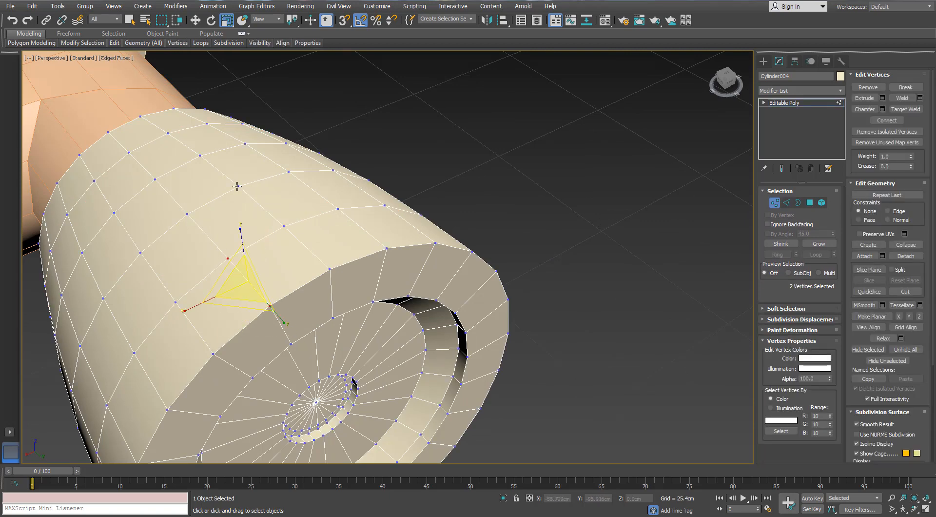
alt+middle_drag(239, 203, 267, 207)
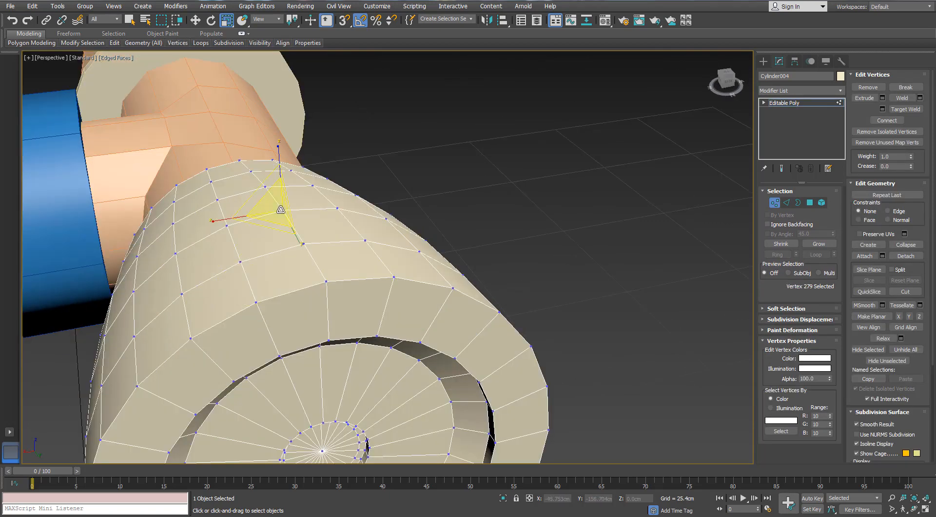
ctrl+click(327, 282)
scroll(327, 282, down, 3)
alt+middle_drag(327, 282, 400, 305)
ctrl+click(393, 279)
ctrl+click(392, 316)
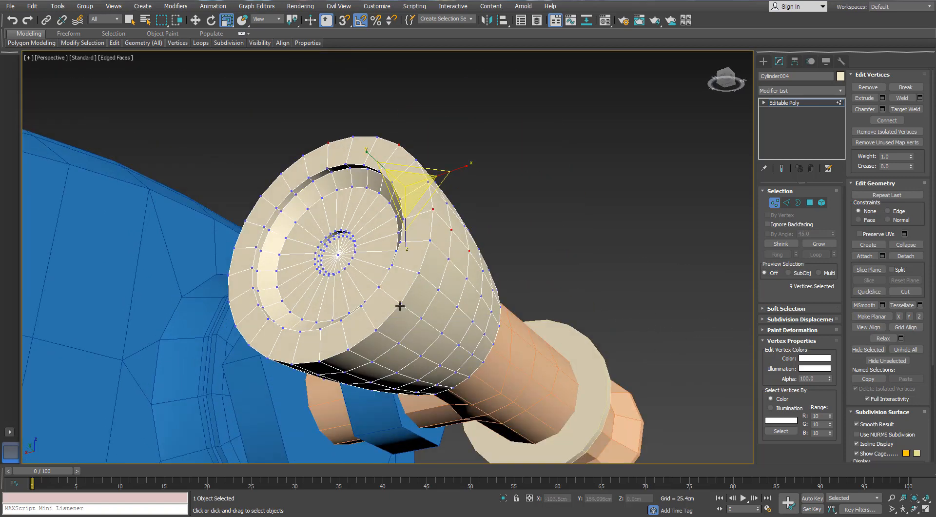
ctrl+click(439, 335)
alt+middle_drag(417, 341, 394, 323)
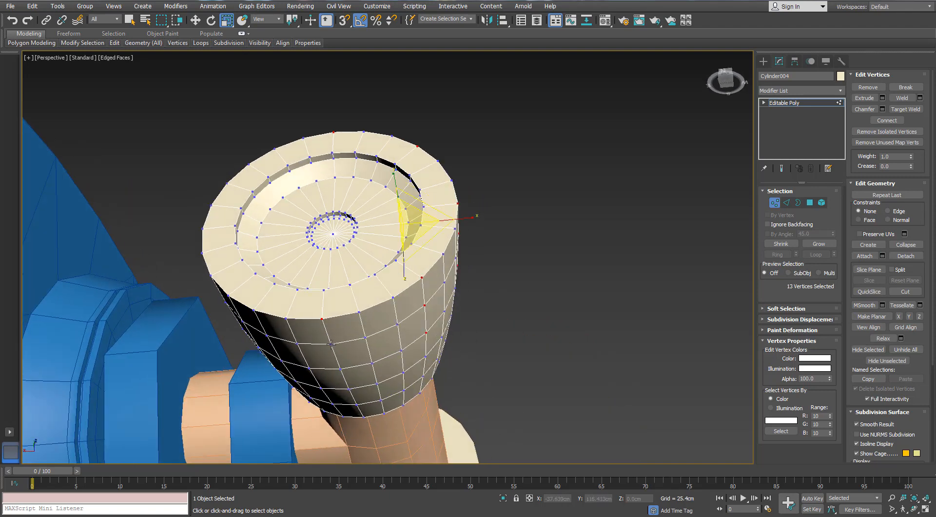
ctrl+click(340, 369)
alt+middle_drag(341, 369, 297, 291)
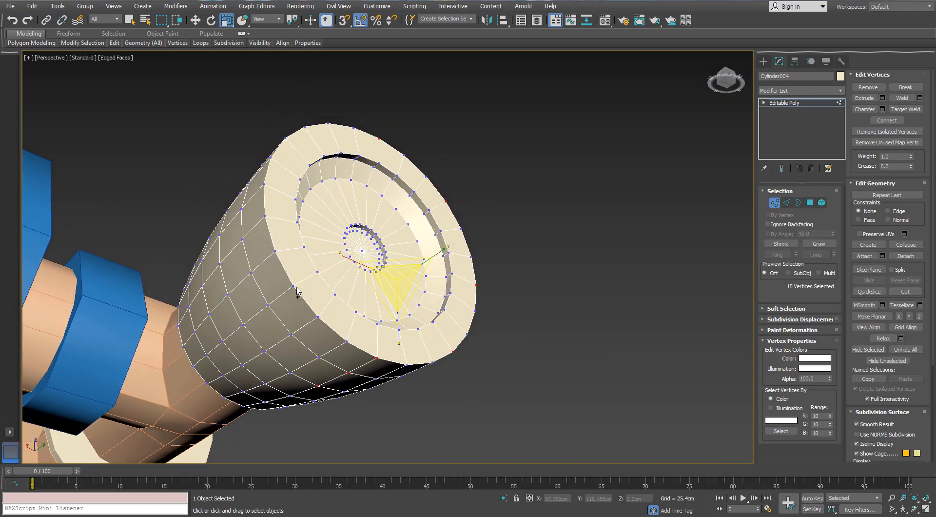
alt+middle_drag(256, 256, 258, 302)
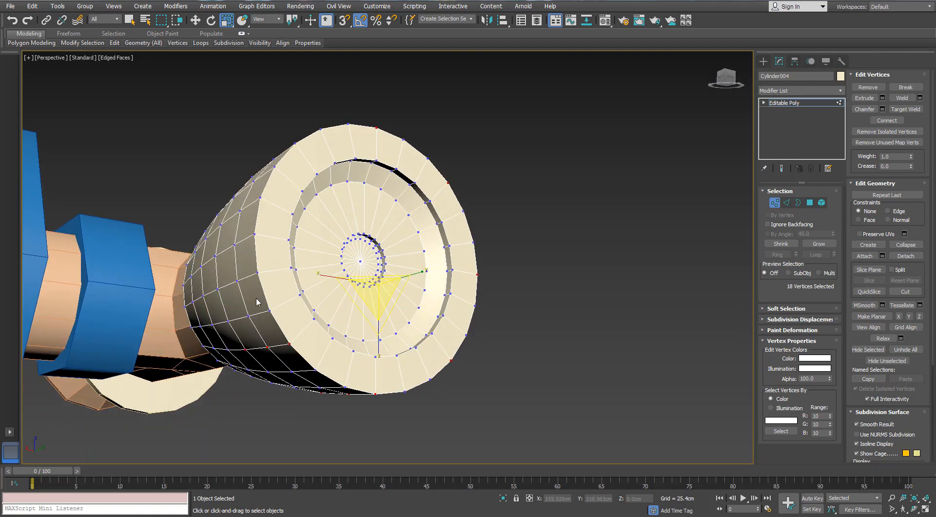
ctrl+click(214, 255)
alt+middle_drag(272, 195, 275, 231)
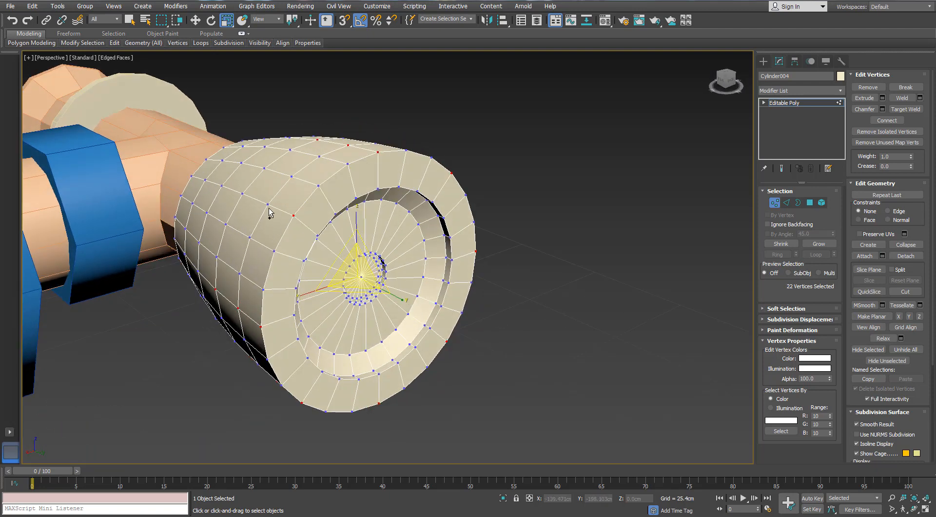
alt+middle_drag(282, 200, 285, 246)
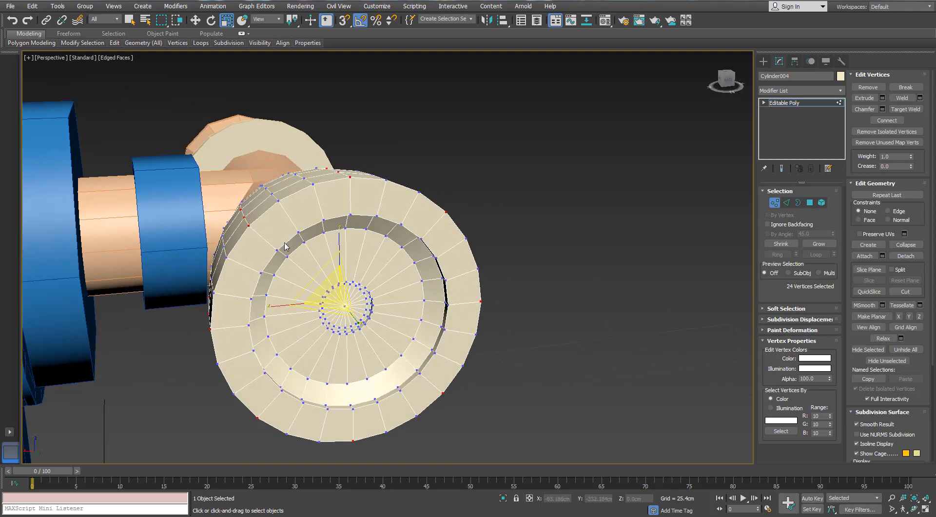
drag(316, 277, 311, 276)
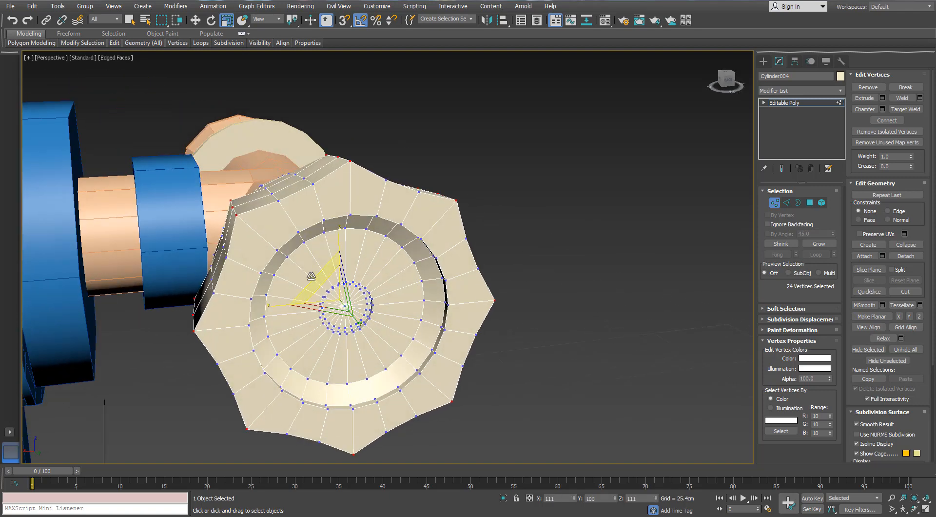
alt+middle_drag(310, 276, 258, 269)
key(2)
double_click(311, 180)
double_click(313, 175)
scroll(315, 195, down, 2)
ctrl+click(304, 247)
ctrl+click(261, 302)
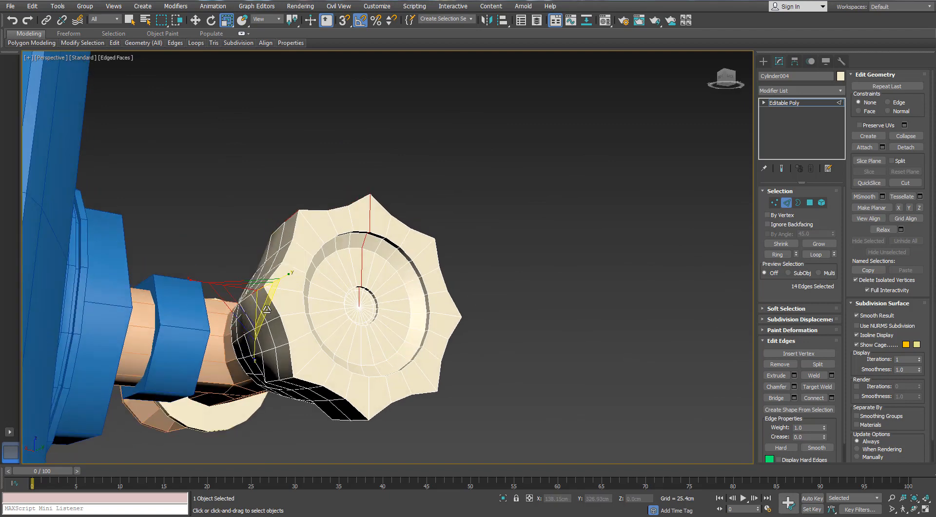
alt+middle_drag(312, 390, 345, 367)
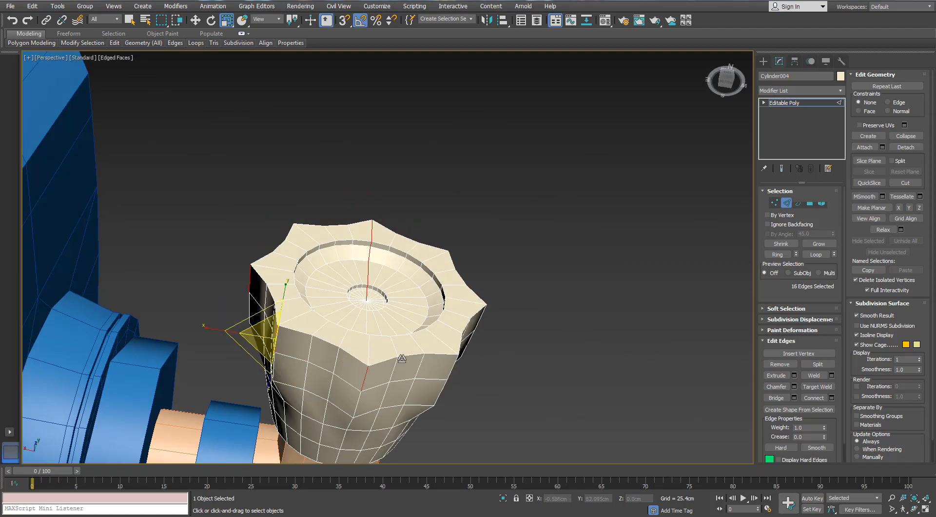
alt+middle_drag(402, 358, 428, 322)
alt+middle_drag(448, 215, 432, 292)
ctrl+click(434, 256)
alt+middle_drag(401, 195, 488, 229)
click(786, 202)
- Preview the scalloped knob smoothed by a TurboSmooth modifier with edged faces hidden, and delete the modifier
click(841, 90)
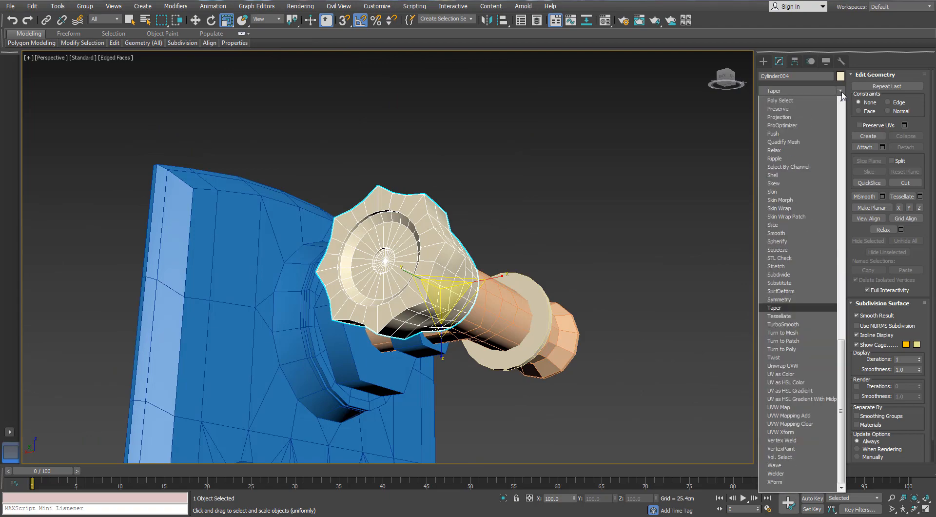
click(785, 319)
mouse_move(435, 216)
alt+middle_down()
mouse_move(444, 271)
mouse_move(323, 296)
mouse_move(408, 268)
mouse_move(459, 281)
mouse_move(483, 309)
mouse_move(526, 295)
alt+middle_up()
scroll(443, 265, up, 2)
key(F4)
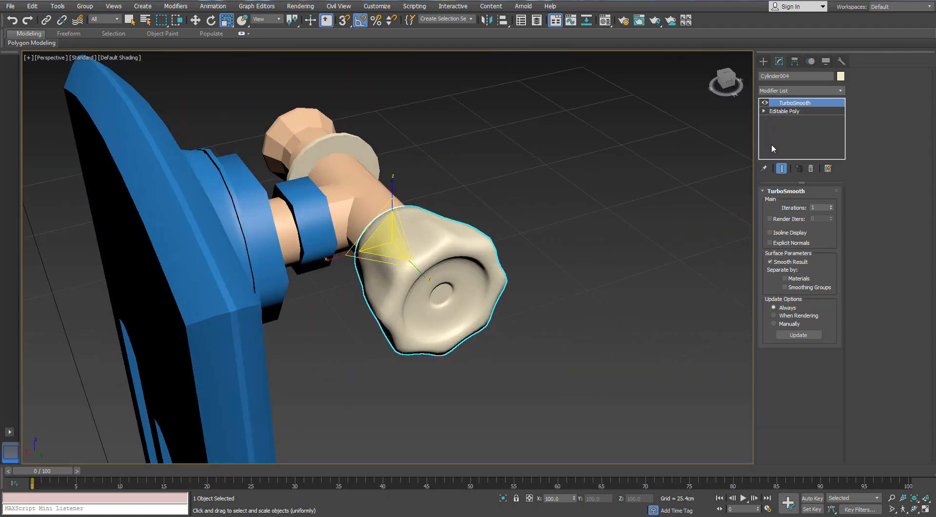
click(782, 113)
right_click(790, 102)
click(807, 120)
scroll(502, 251, up, 3)
alt+middle_drag(502, 250, 560, 251)
key(F4)
- Select three side vertices on the scalloped knob, one ring behind the raised ridge points
click(774, 204)
alt+middle_drag(419, 207, 273, 226)
scroll(372, 201, up, 2)
click(333, 186)
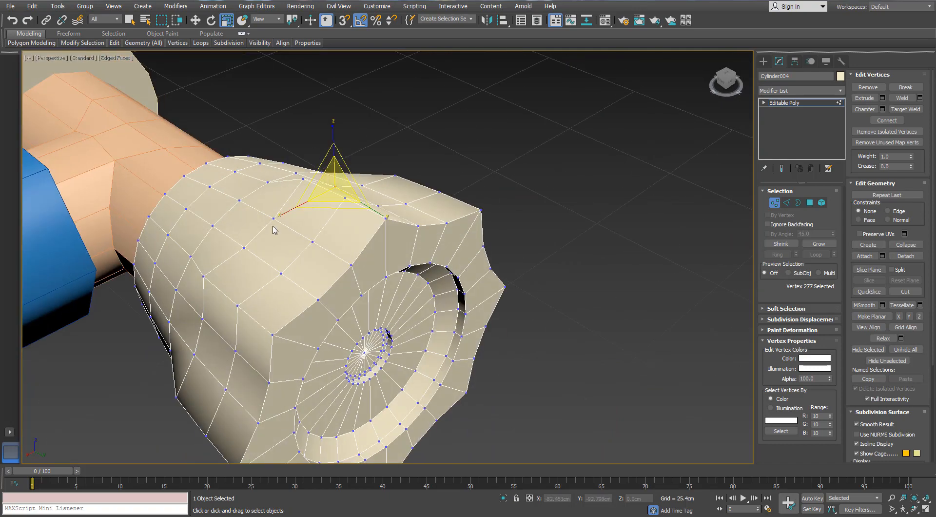
ctrl+click(246, 246)
scroll(249, 246, down, 4)
alt+middle_drag(467, 275, 285, 239)
ctrl+click(301, 278)
alt+middle_drag(301, 278, 416, 305)
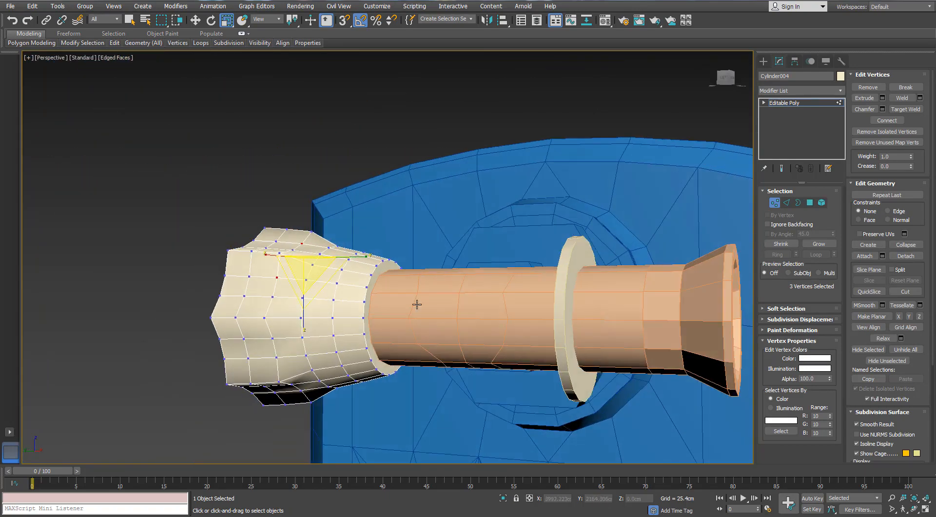
- Change the knob's object color from the basic palette to the same blue as the panel
click(840, 77)
click(641, 200)
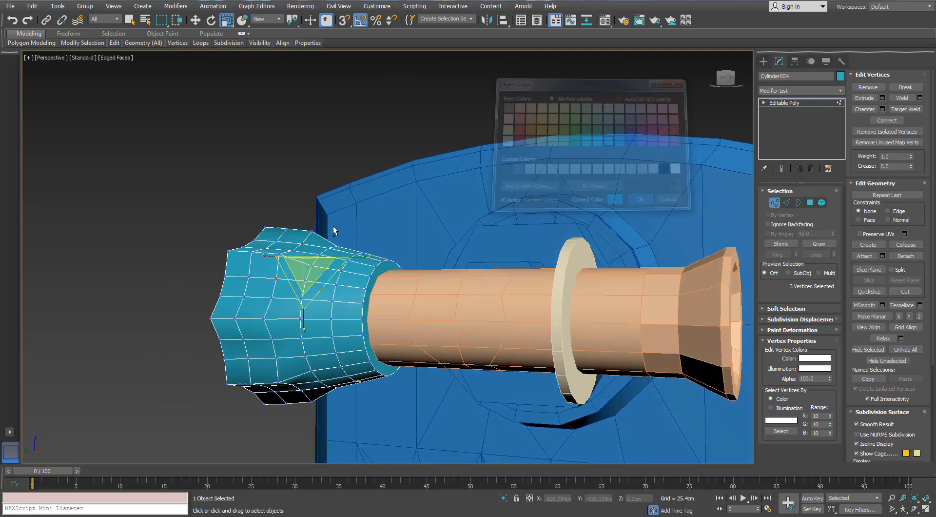
alt+middle_drag(330, 229, 822, 129)
click(840, 76)
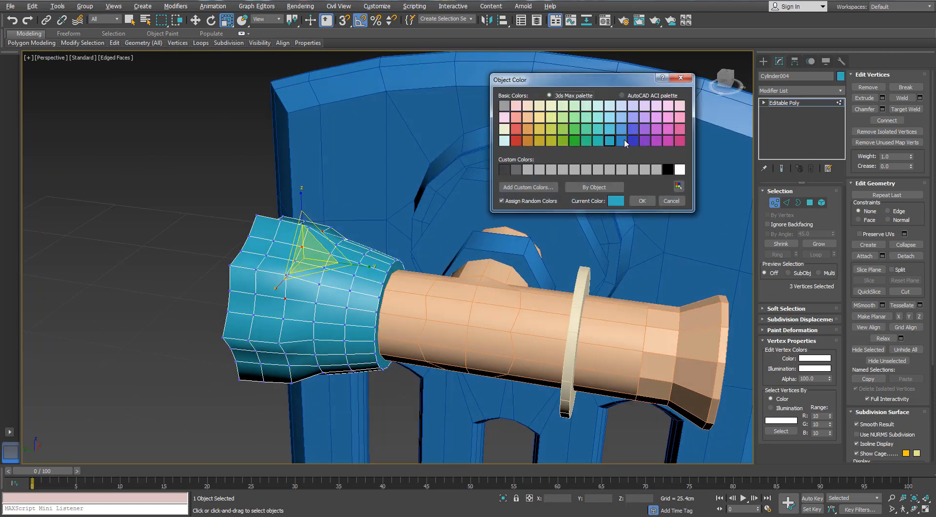
click(641, 201)
- Add the next pair of valley vertices between ridges, one ring behind the knob's scalloped rim, and isolate the knob
scroll(273, 297, up, 6)
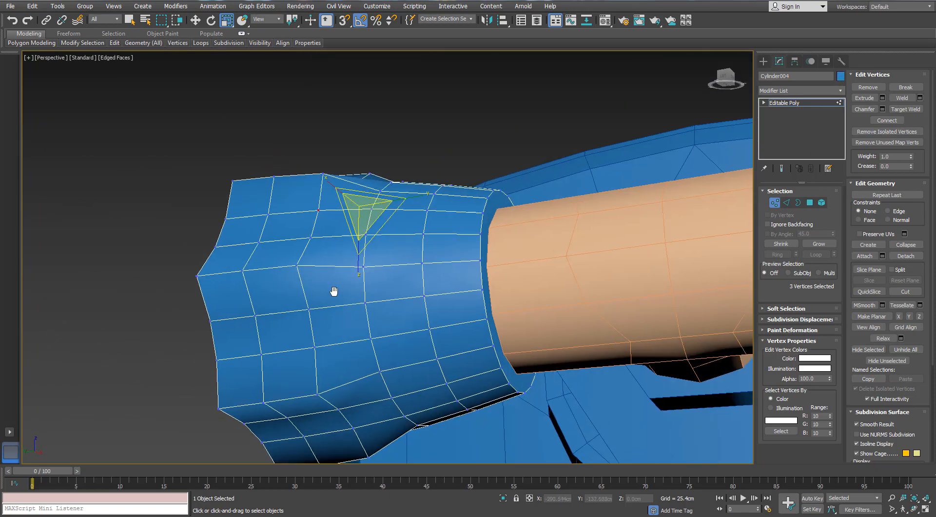
alt+middle_drag(296, 274, 281, 263)
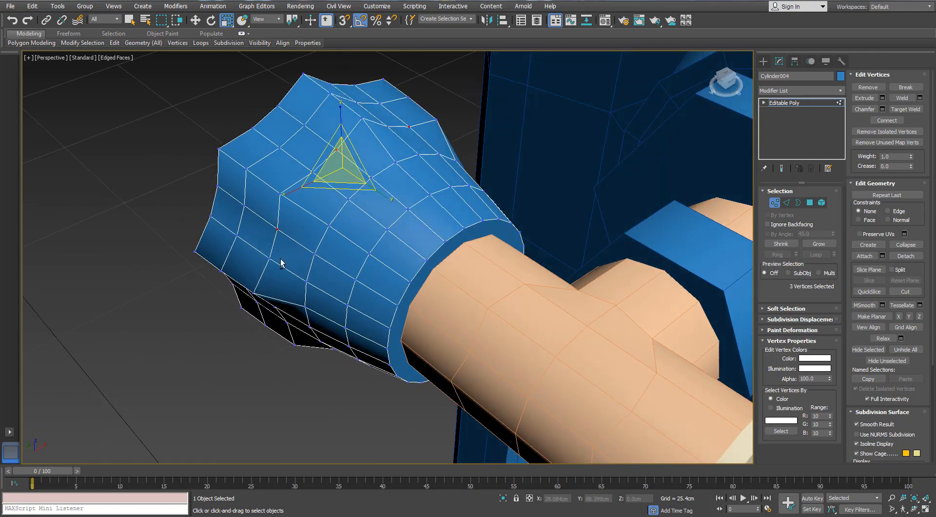
alt+middle_drag(310, 169, 409, 156)
ctrl+click(404, 153)
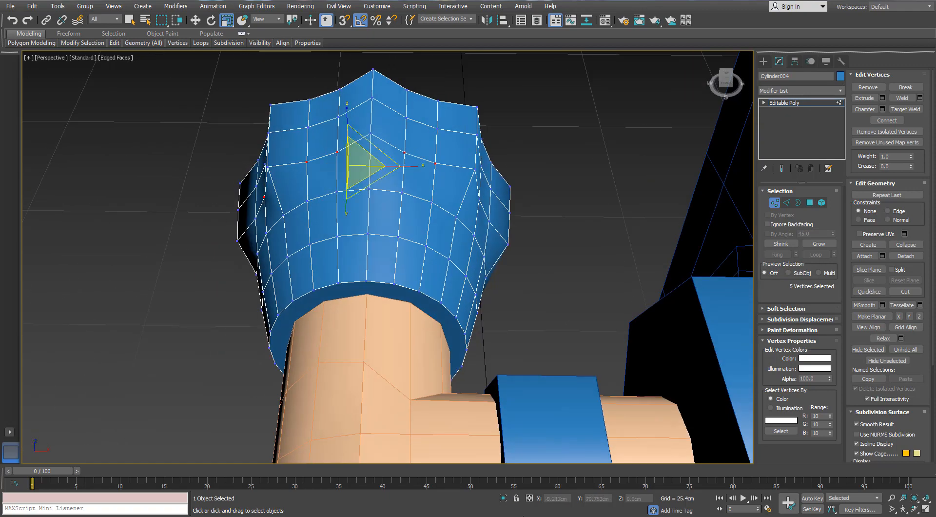
click(501, 501)
scroll(373, 244, down, 2)
alt+middle_drag(375, 237, 462, 237)
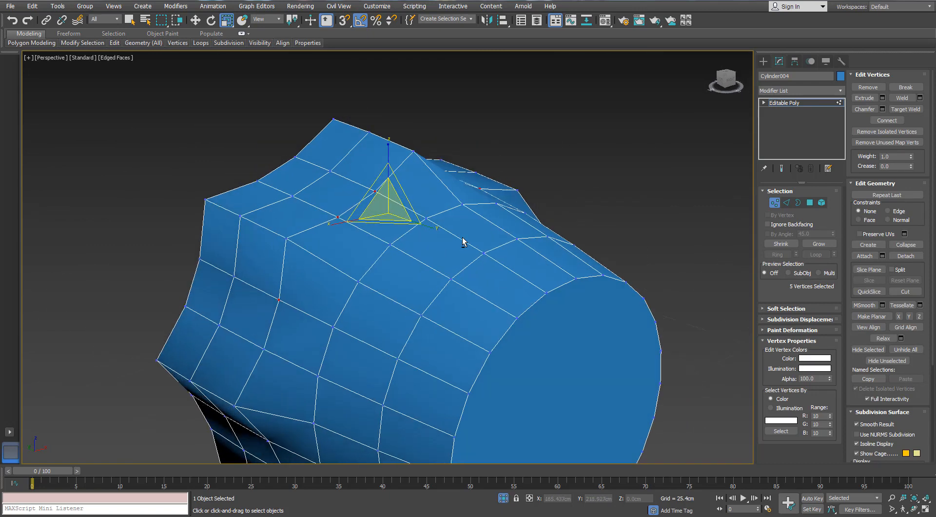
- Extend the selection around the knob to the two valley vertices between every pair of ridges, 16 vertices in all
scroll(462, 237, down, 3)
mouse_move(380, 310)
alt+middle_down()
mouse_move(364, 290)
mouse_move(365, 315)
alt+middle_up()
ctrl+click(350, 301)
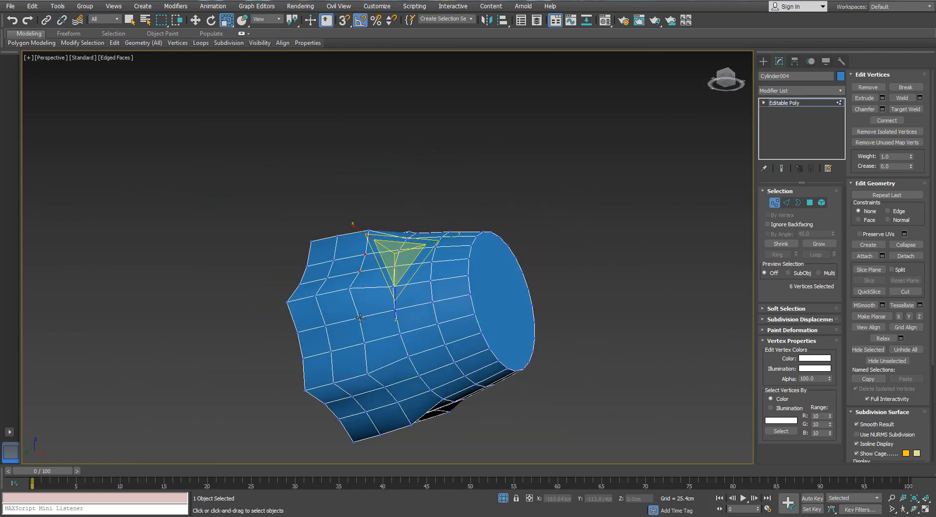
ctrl+click(360, 317)
ctrl+click(364, 342)
scroll(407, 352, down, 2)
alt+middle_drag(406, 352, 351, 312)
scroll(352, 311, up, 2)
ctrl+click(362, 299)
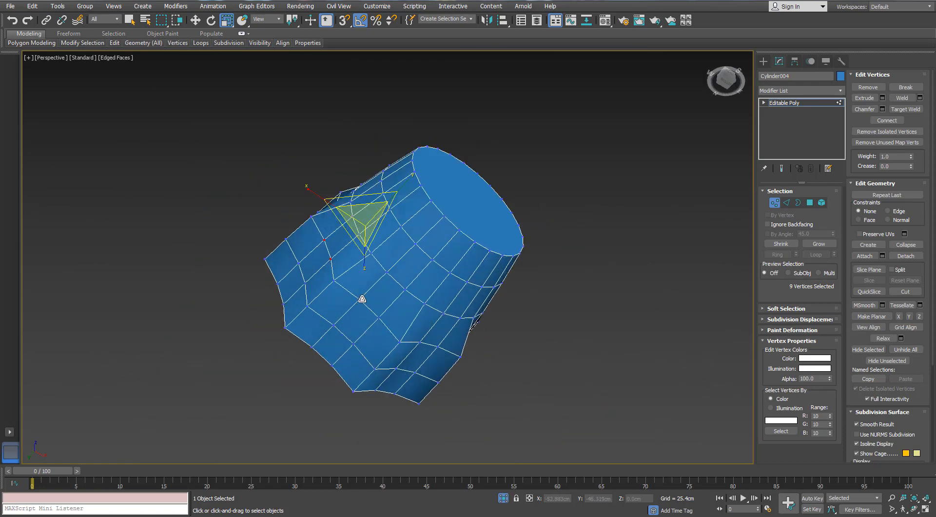
ctrl+click(380, 318)
alt+middle_drag(451, 323, 399, 319)
ctrl+click(431, 308)
ctrl+click(454, 294)
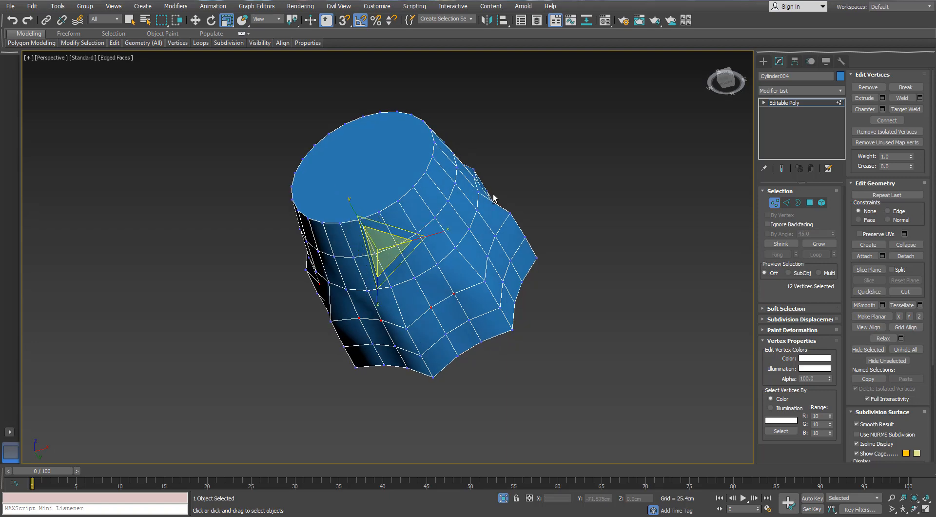
alt+middle_drag(493, 197, 470, 261)
ctrl+click(468, 262)
ctrl+click(460, 286)
ctrl+click(466, 209)
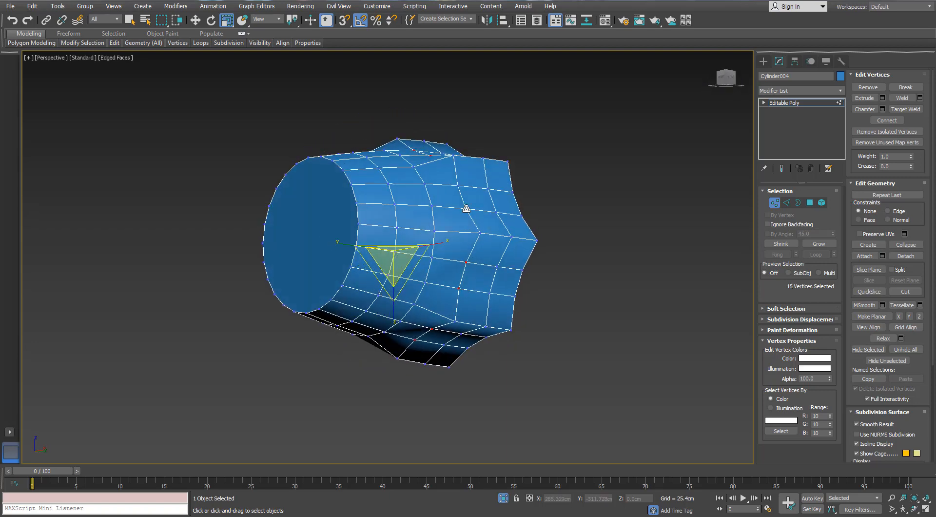
ctrl+click(458, 186)
alt+middle_drag(459, 189, 446, 230)
scroll(461, 192, up, 2)
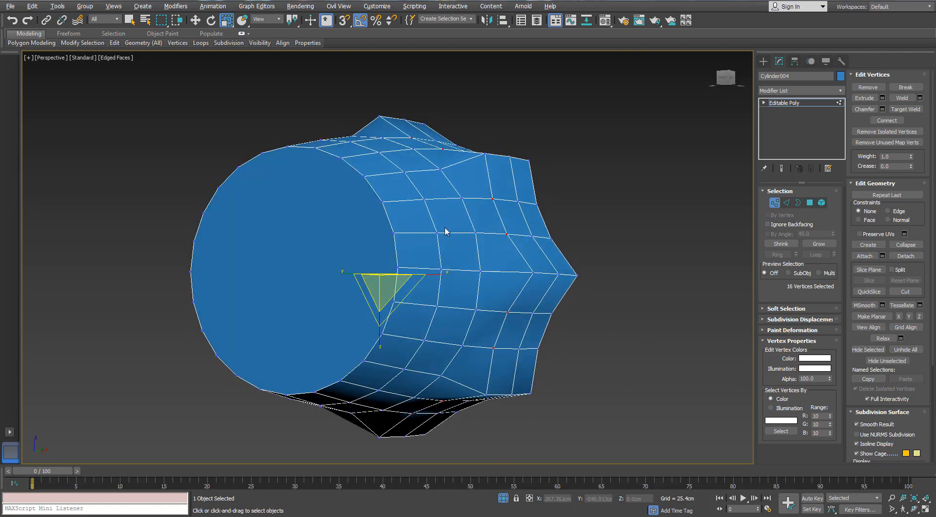
- Scale the selected valley vertices of the knob slightly in the XZ plane
drag(400, 300, 399, 300)
alt+middle_drag(426, 247, 349, 232)
scroll(349, 232, up, 3)
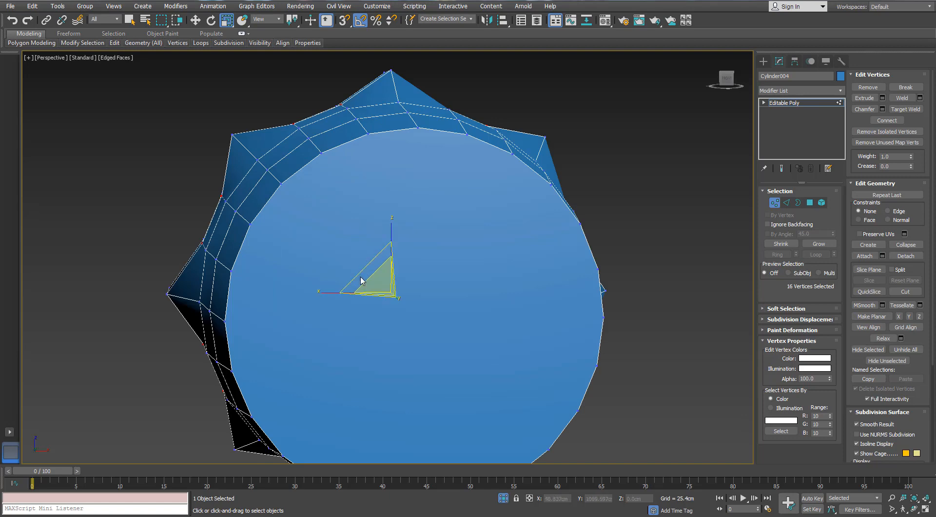
mouse_move(308, 219)
alt+middle_down()
mouse_move(360, 225)
mouse_move(361, 198)
mouse_move(365, 224)
mouse_move(305, 215)
mouse_move(322, 224)
alt+middle_up()
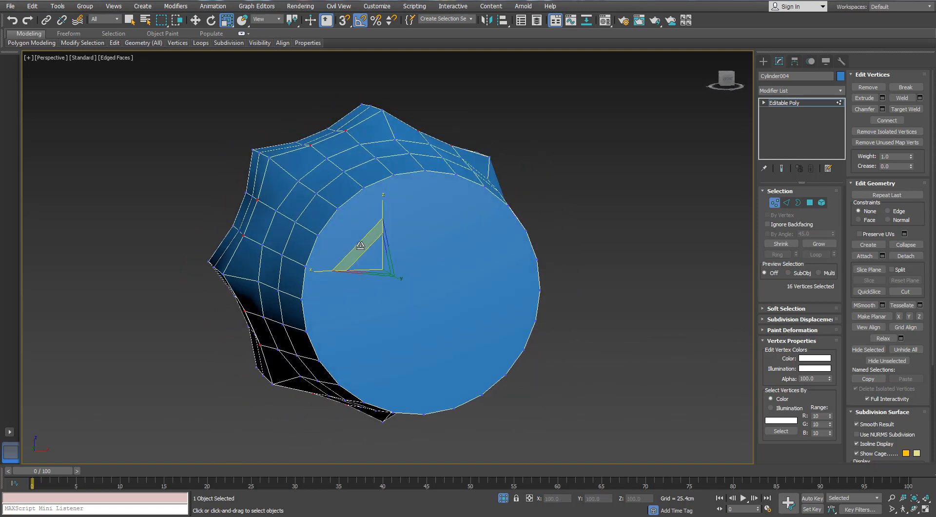
drag(359, 245, 358, 242)
alt+middle_drag(358, 242, 428, 254)
- Preview the knob smoothed by a TurboSmooth modifier with edged faces hidden, and undo the modifier
click(775, 202)
click(780, 91)
key(t)
key(t)
key(t)
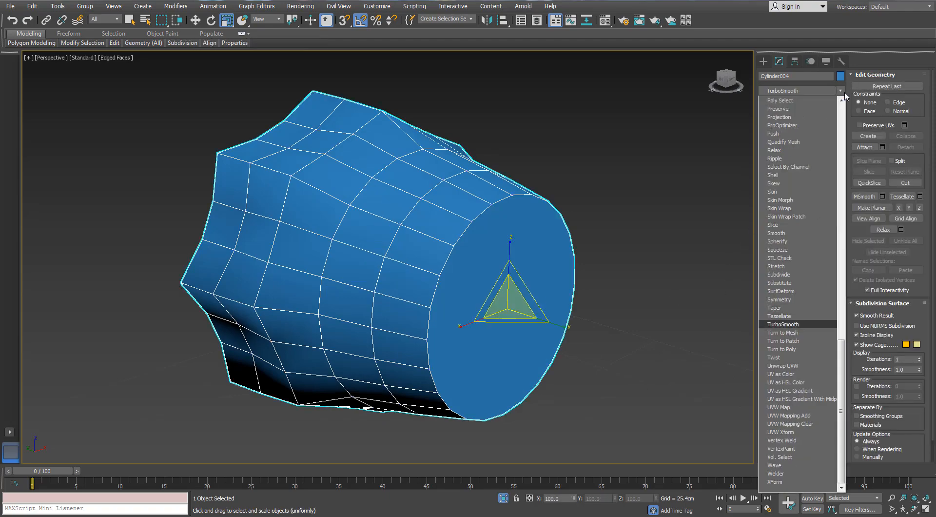
key(Return)
mouse_move(501, 168)
alt+middle_down()
mouse_move(554, 175)
mouse_move(609, 153)
alt+middle_up()
scroll(653, 225, down, 3)
click(653, 224)
key(F4)
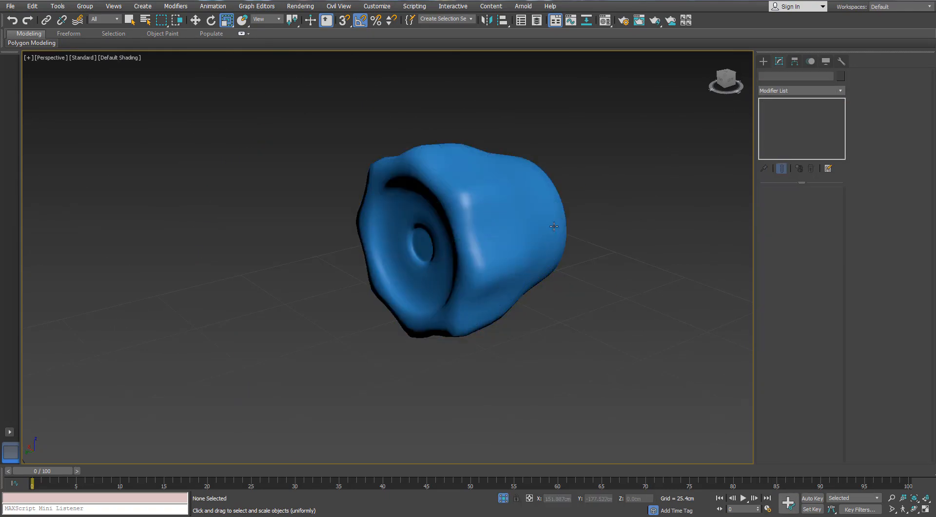
mouse_move(553, 225)
alt+middle_down()
mouse_move(566, 265)
mouse_move(544, 225)
alt+middle_up()
key(ctrl+z)
key(ctrl+z)
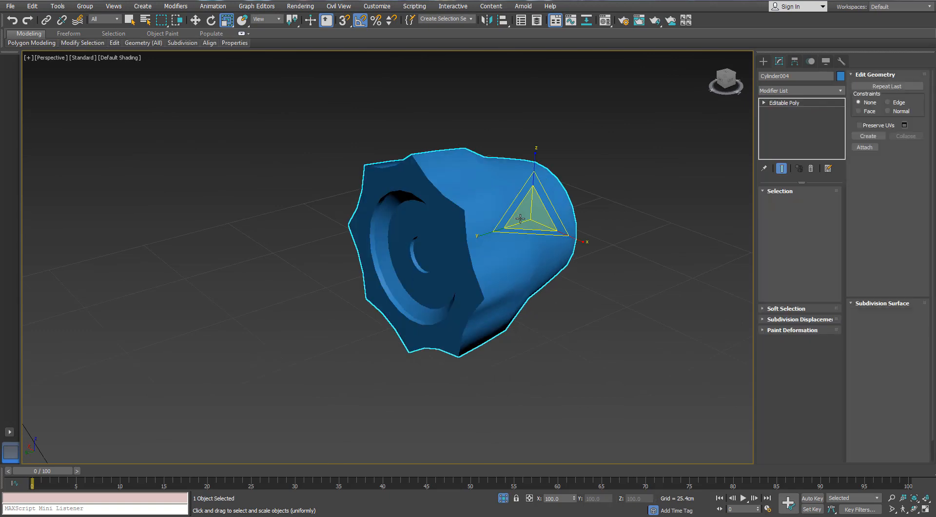
- Apply TurboSmooth to the knob again, inspect it with edged faces shown, and delete the modifier
click(839, 93)
click(840, 92)
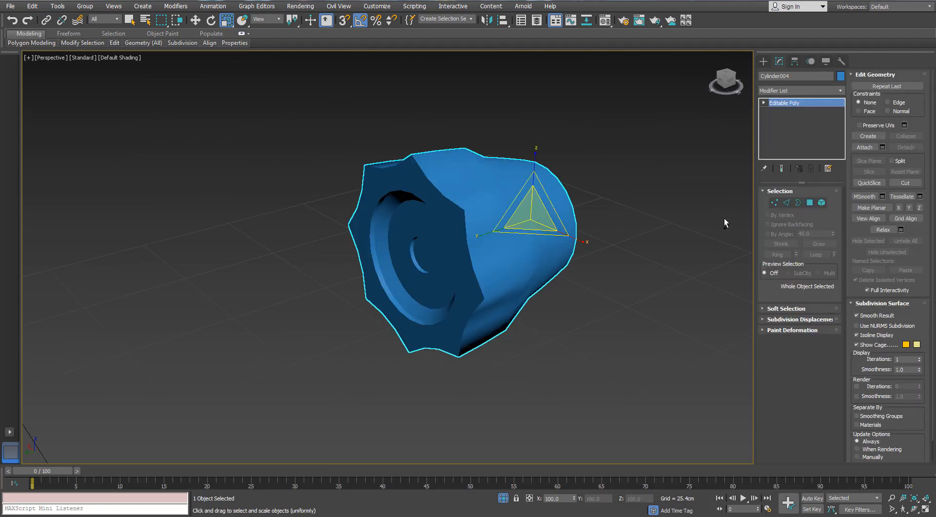
alt+middle_drag(602, 184, 528, 166)
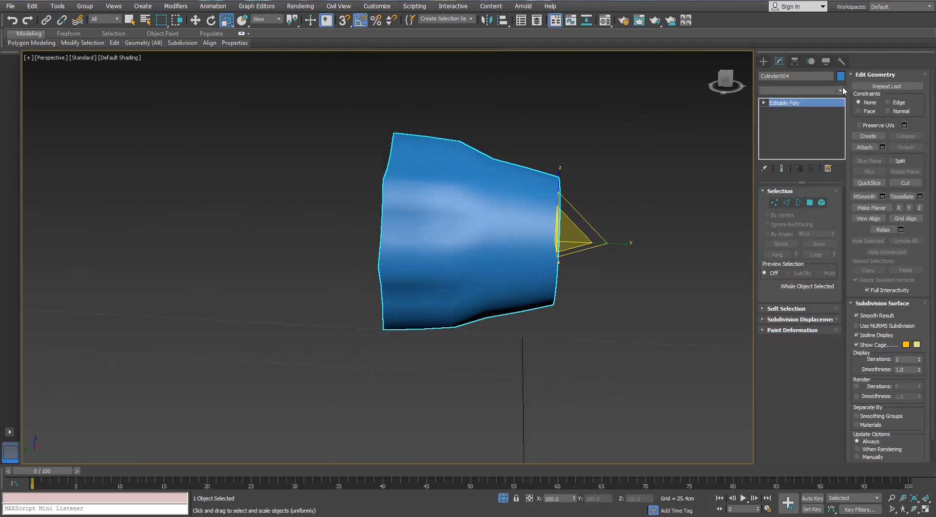
click(840, 90)
click(789, 324)
alt+middle_drag(439, 204, 494, 201)
key(F4)
right_click(788, 101)
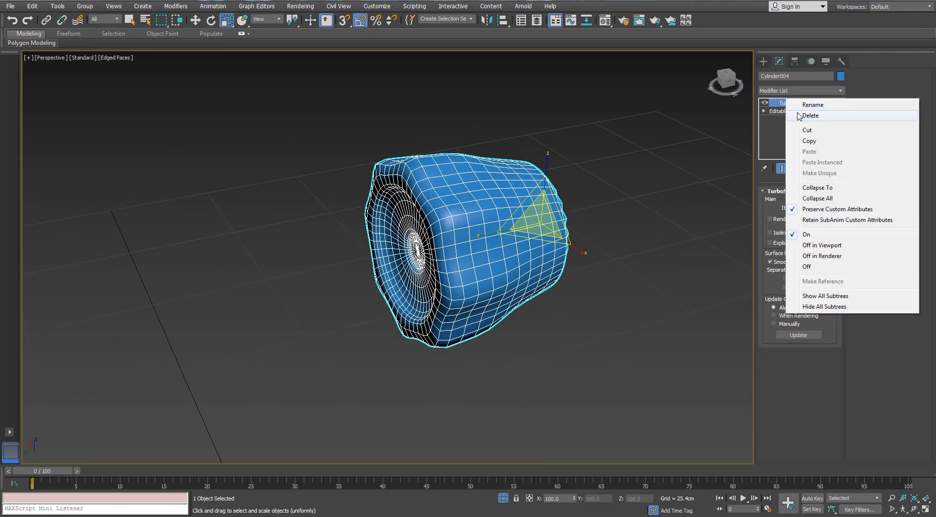
click(810, 116)
- End the knob's isolation and set the thin disc on the handle bar to 16 sides
click(503, 498)
alt+middle_drag(491, 293, 390, 277)
scroll(459, 288, up, 3)
scroll(332, 314, up, 3)
click(340, 296)
scroll(370, 263, up, 3)
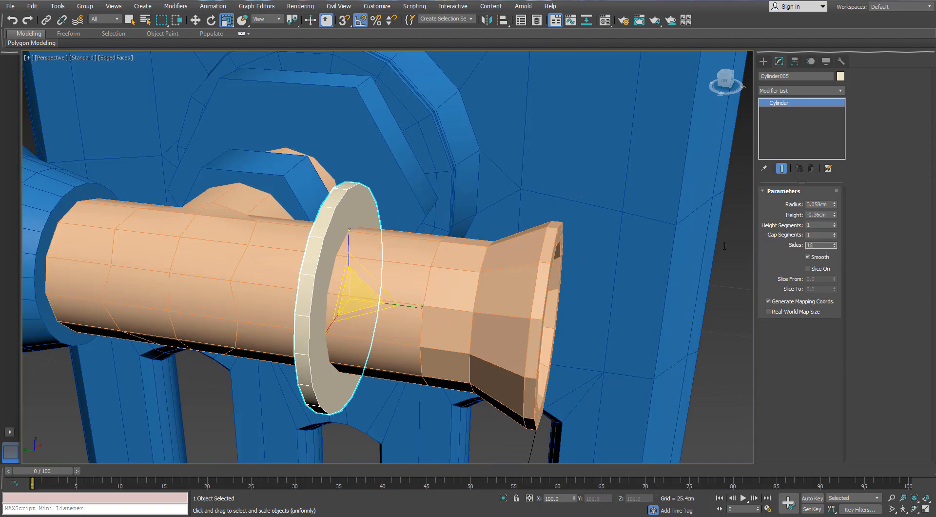
scroll(415, 213, down, 5)
scroll(414, 195, up, 3)
- Scale the disc's diameter down to about 86% while keeping its thickness
alt+middle_drag(380, 219, 451, 222)
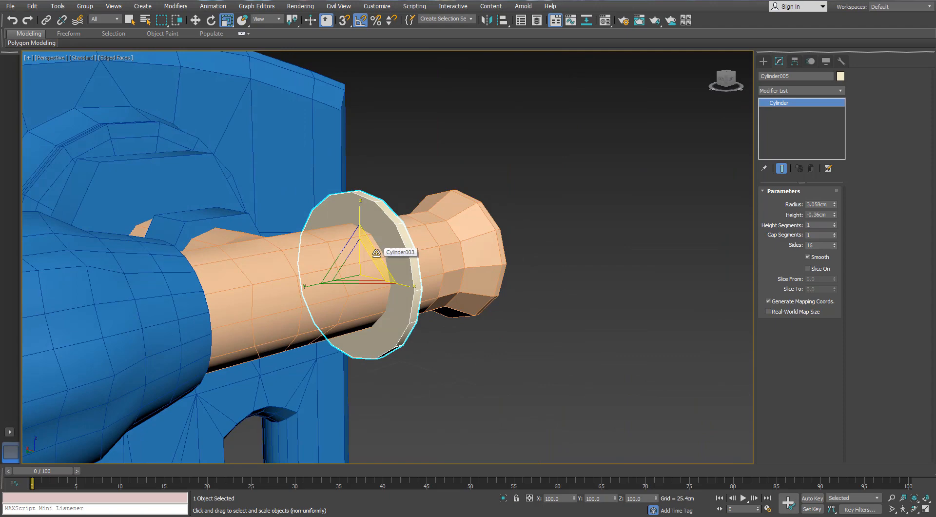
drag(377, 253, 374, 257)
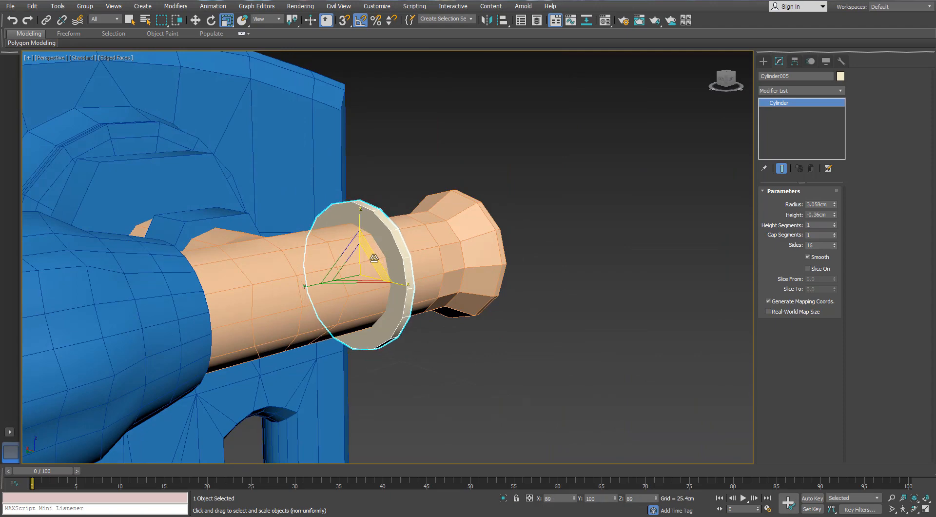
alt+middle_drag(374, 258, 410, 263)
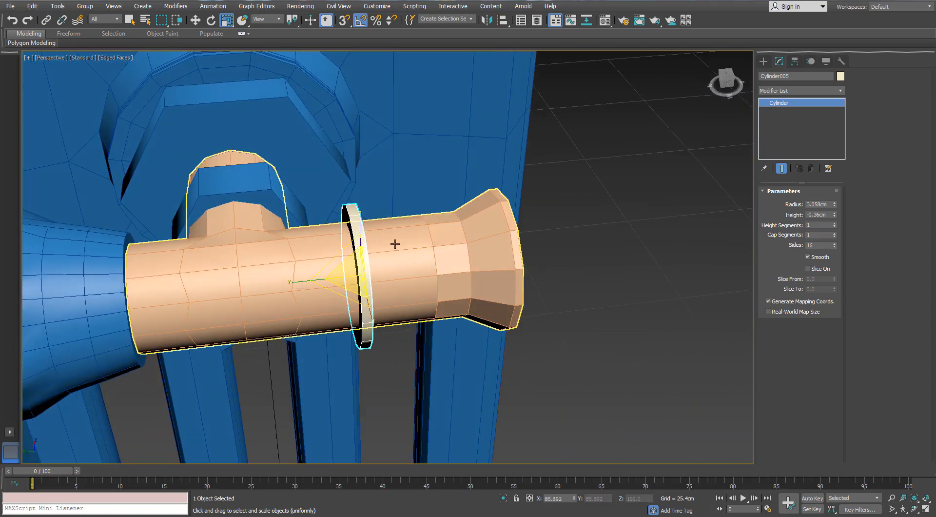
- Select the disc, T-shaped handle and knob together and shift them slightly along Y
scroll(423, 253, down, 3)
ctrl+click(288, 266)
key(w)
ctrl+click(189, 267)
scroll(295, 221, up, 2)
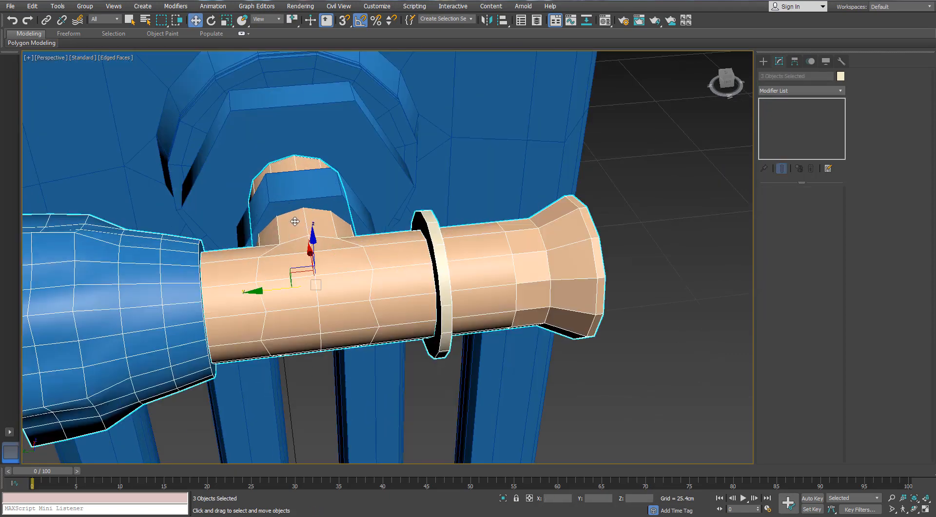
drag(273, 292, 276, 292)
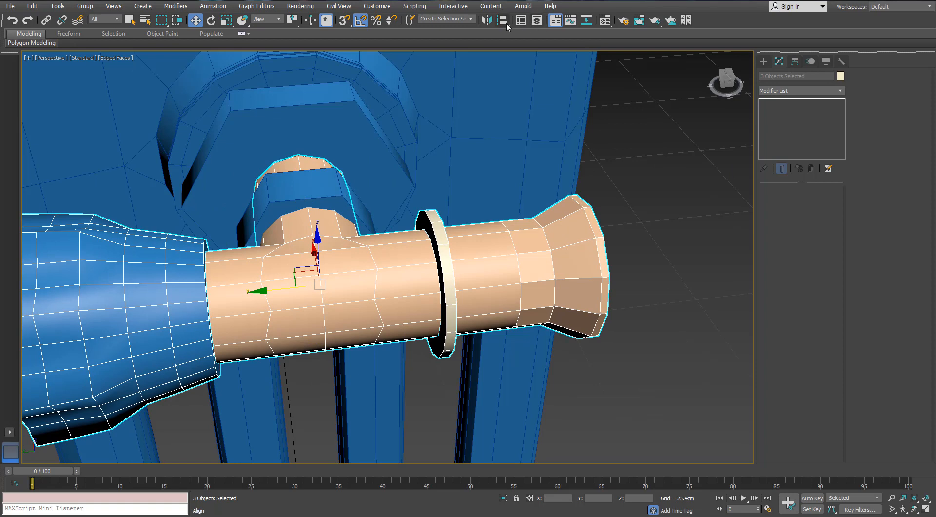
- Align the three selected handle parts to the hexagonal nut behind the bar, pivot to pivot, in Z position only
click(503, 20)
click(339, 192)
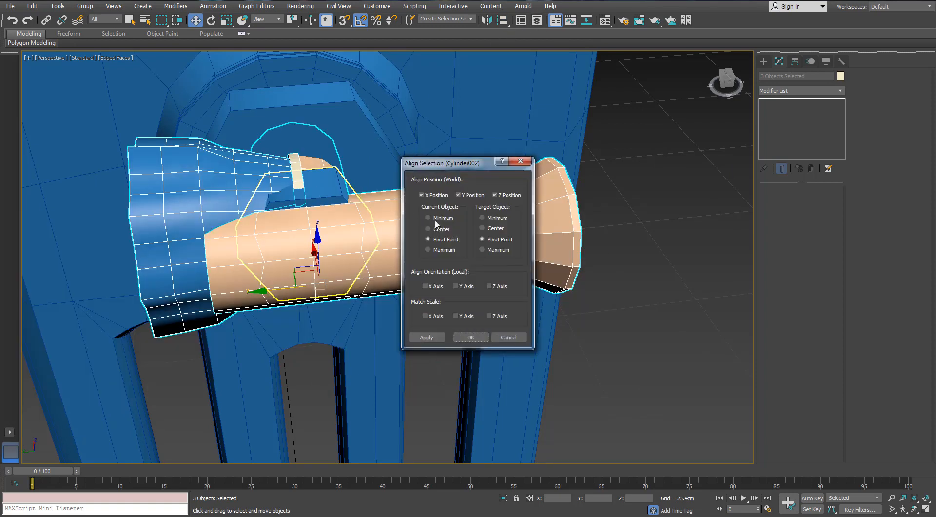
click(458, 195)
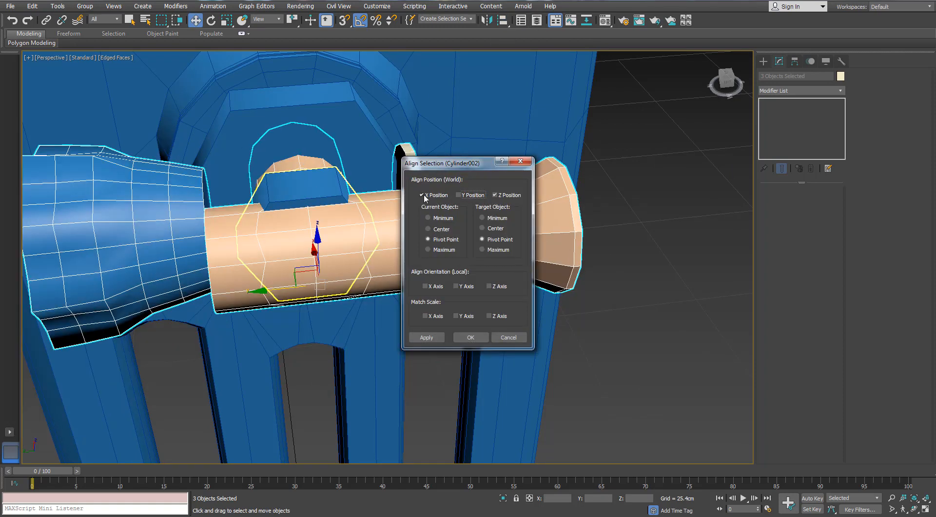
click(422, 194)
click(466, 337)
- Copy the hexagonal nut from the handle's stem onto the bar and rotate it so its axis follows the bar
scroll(368, 229, down, 3)
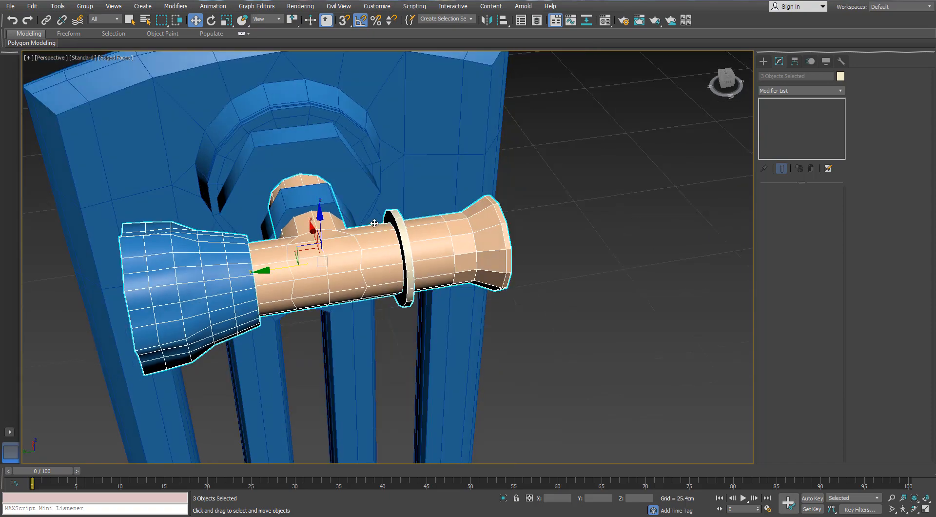
alt+middle_drag(358, 216, 382, 236)
click(568, 337)
click(317, 202)
alt+middle_drag(317, 202, 291, 228)
mouse_move(263, 222)
shift+mouse_down()
mouse_move(378, 264)
mouse_move(321, 276)
shift+mouse_up()
click(468, 299)
scroll(380, 258, up, 5)
key(e)
alt+middle_drag(321, 276, 328, 258)
- Align the copied nut to the T-shaped handle, pivot to pivot, in Y and Z position
click(503, 21)
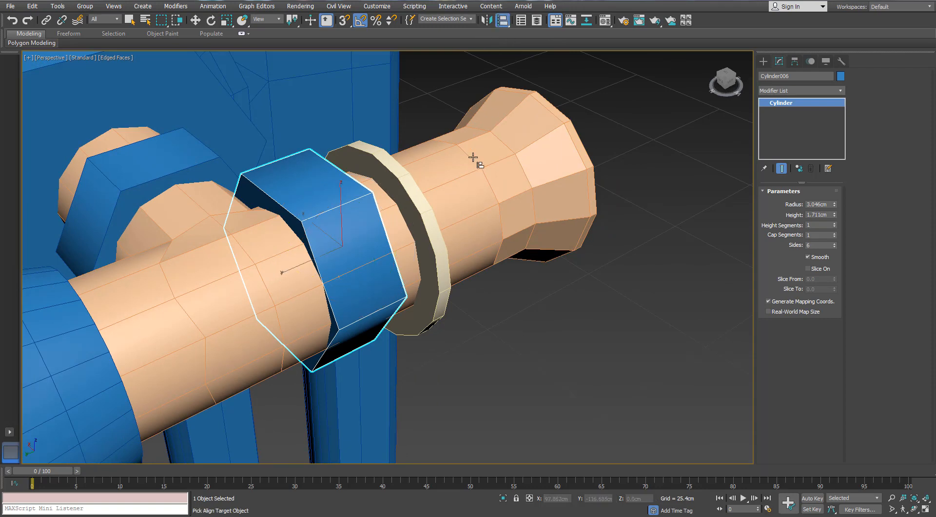
click(479, 159)
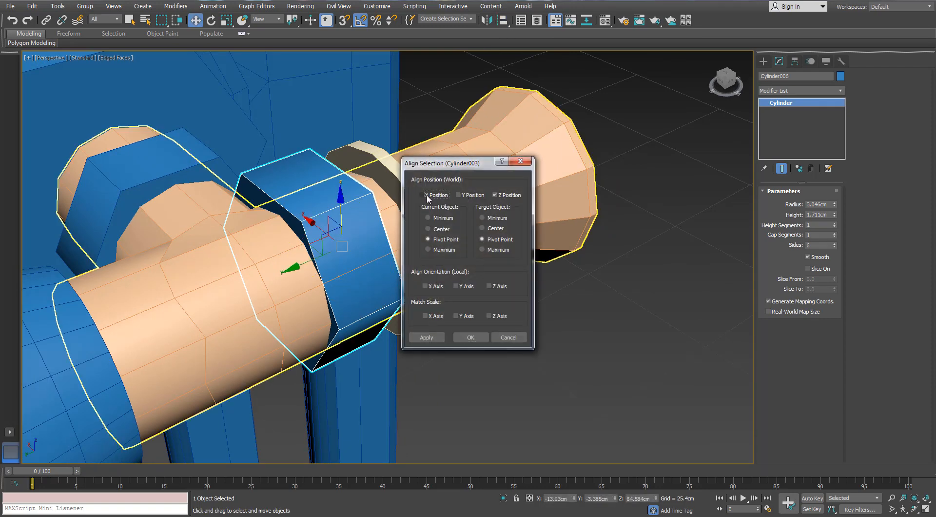
click(459, 195)
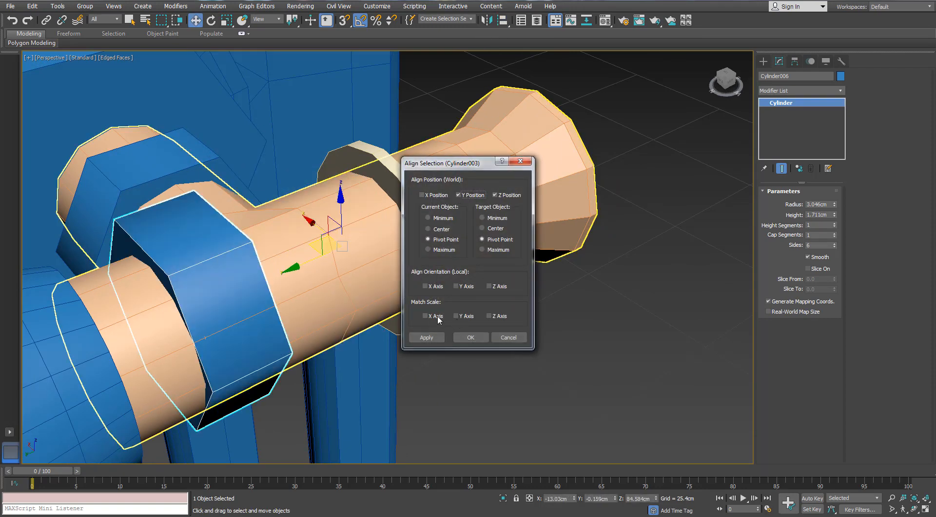
click(422, 195)
click(422, 195)
click(469, 338)
- Move the copied nut about -0.445 cm in X and -6.675 cm in Y, placing it around the bar near the disc
alt+middle_drag(459, 337, 330, 237)
scroll(350, 253, down, 3)
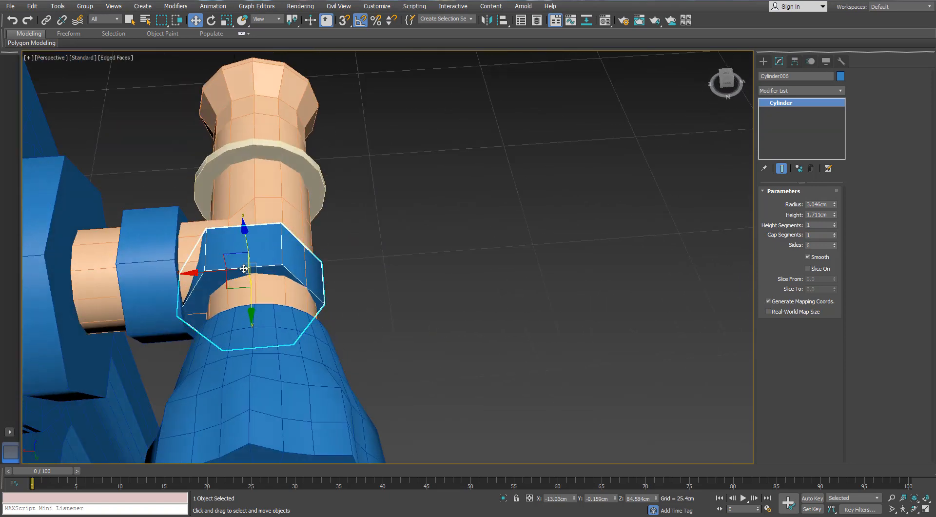
drag(227, 282, 241, 174)
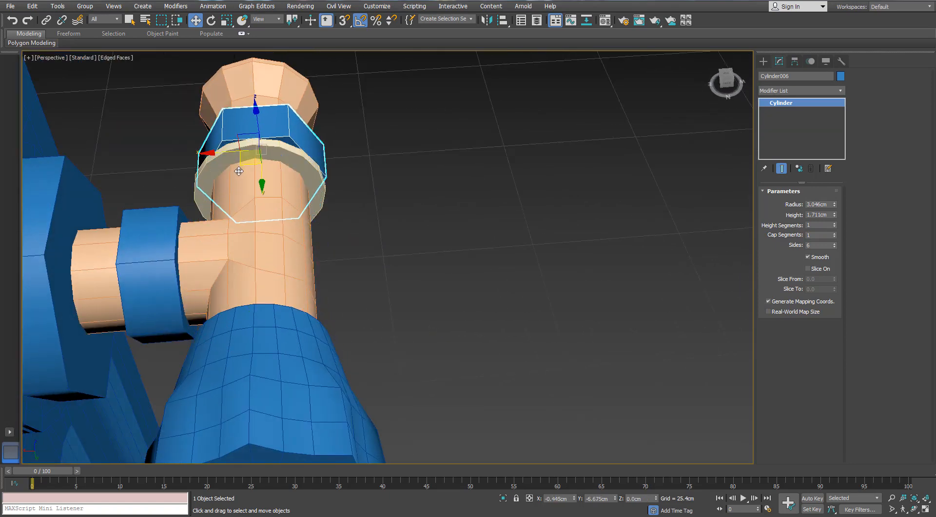
- Thicken the disc to about 534% along its axis and move it along the bar to just past the nut
alt+middle_drag(440, 246, 131, 210)
drag(213, 234, 64, 288)
click(259, 220)
key(r)
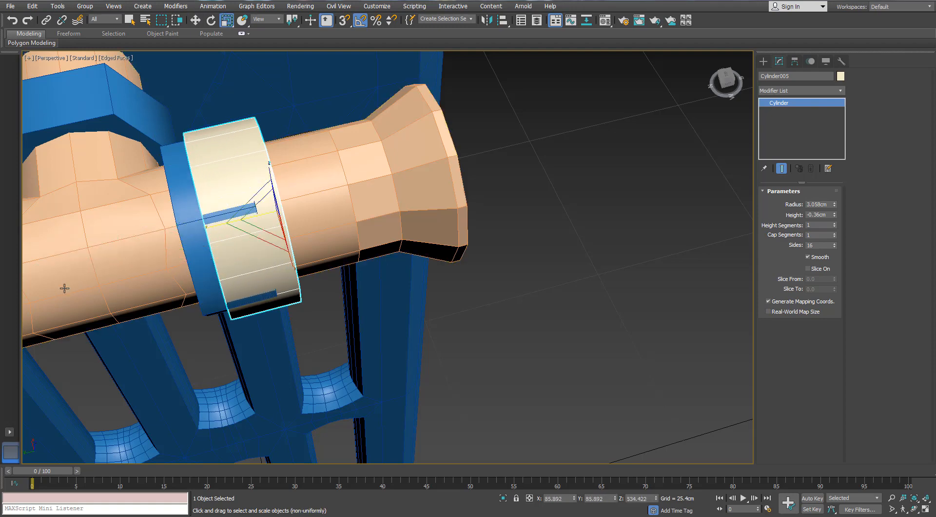
key(w)
drag(270, 198, 326, 194)
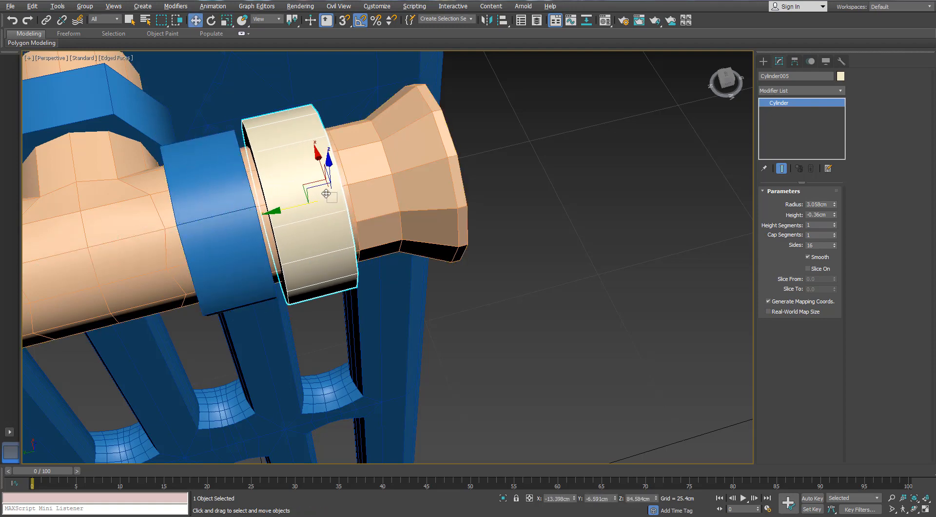
- Convert the thickened disc beside the nut to an Editable Poly
alt+middle_drag(327, 194, 319, 150)
scroll(320, 150, up, 3)
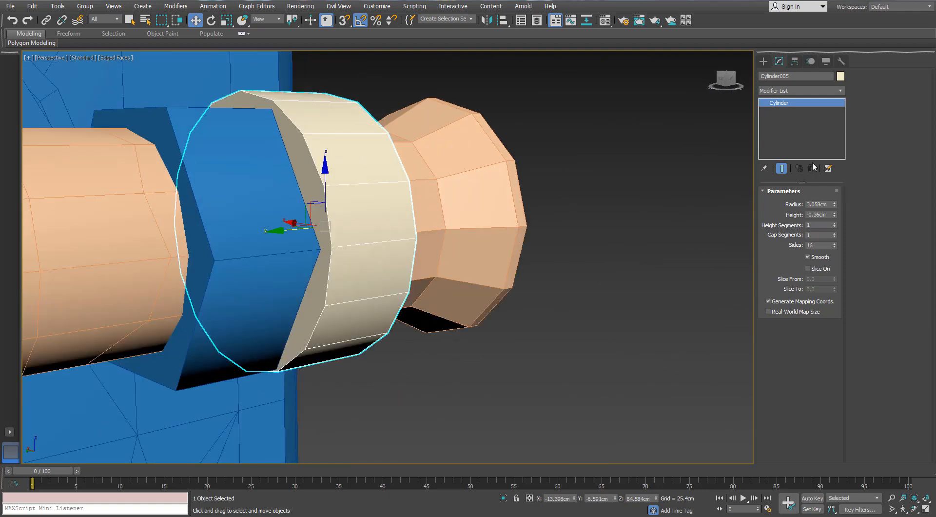
right_click(376, 175)
mouse_move(390, 271)
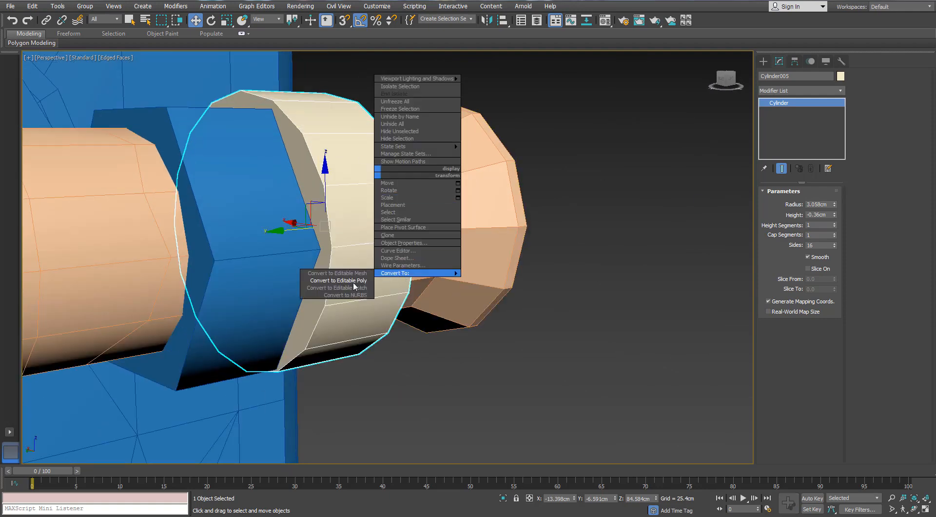
click(341, 284)
- Delete the disc's two flat cap polygons, leaving only its outer band as an open ring
click(809, 203)
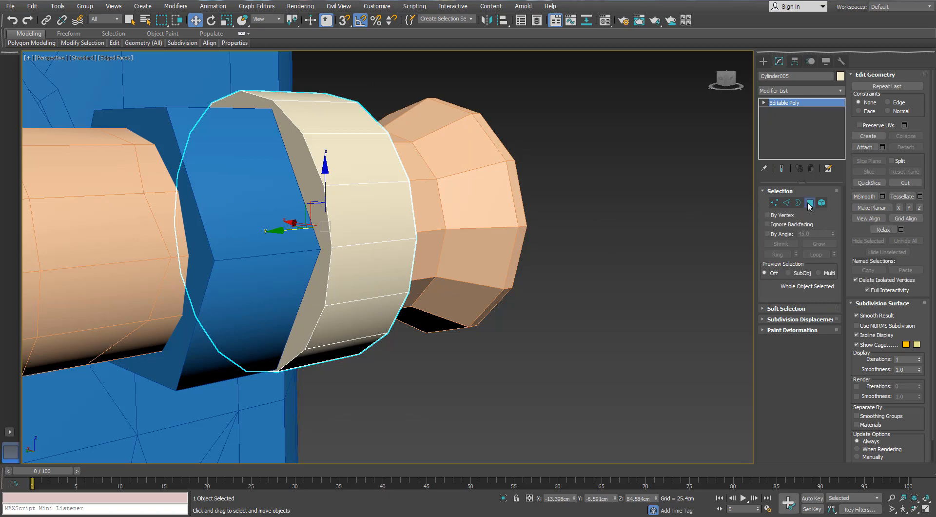
alt+middle_drag(465, 95, 386, 136)
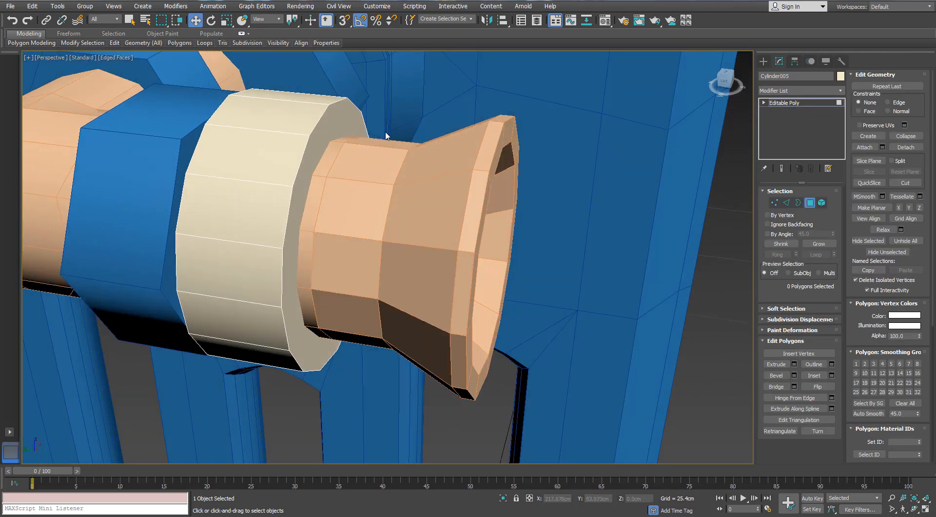
click(342, 129)
key(Delete)
click(798, 202)
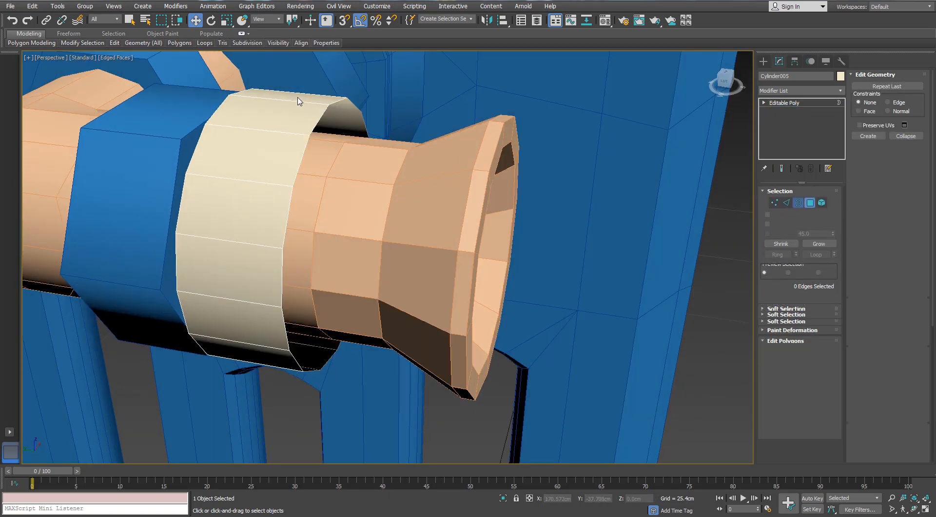
click(786, 202)
alt+middle_drag(293, 134, 409, 167)
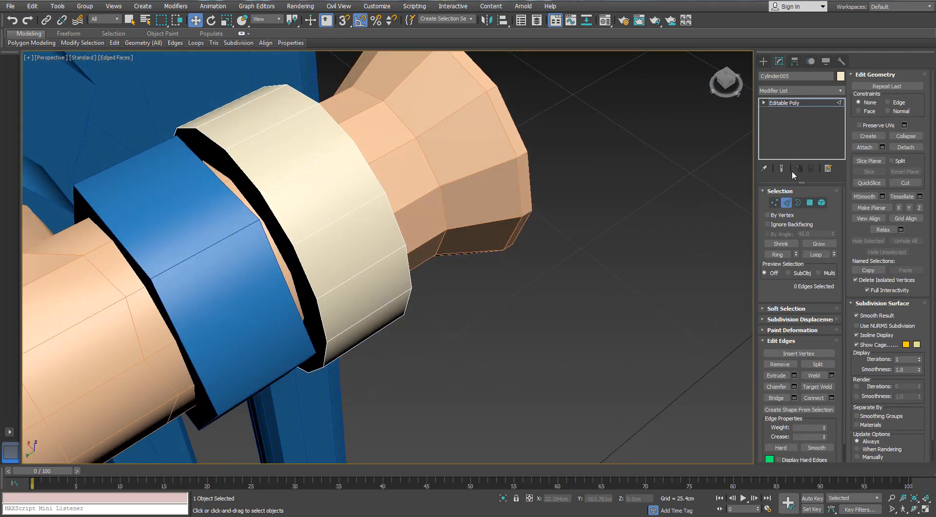
click(810, 202)
click(251, 191)
key(Delete)
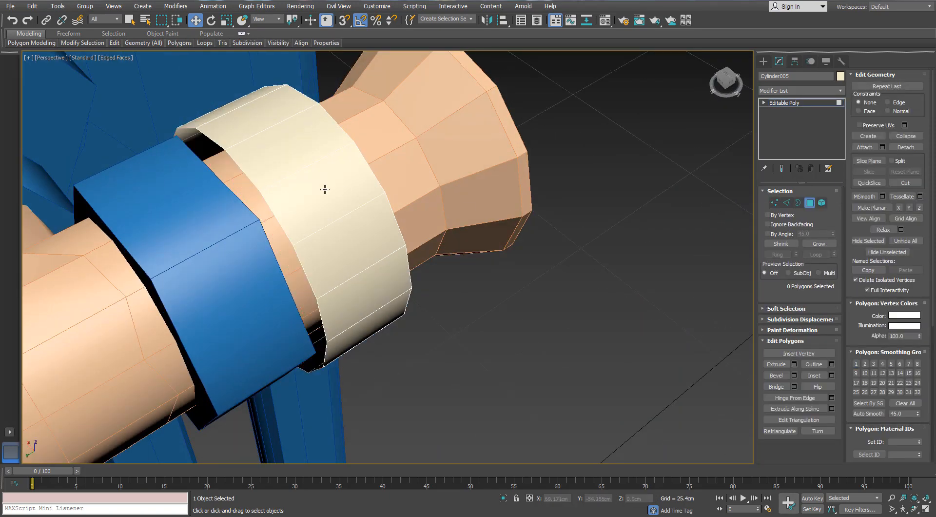
- Select all the edges running across the ring's width and chamfer them by 0.25 cm with one segment
alt+middle_drag(324, 189, 363, 186)
key(3)
click(297, 110)
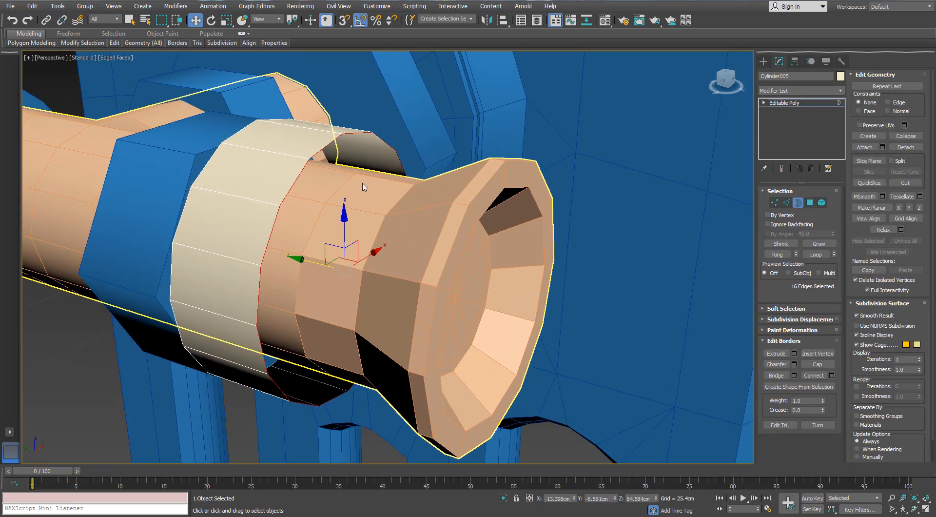
click(786, 203)
click(777, 254)
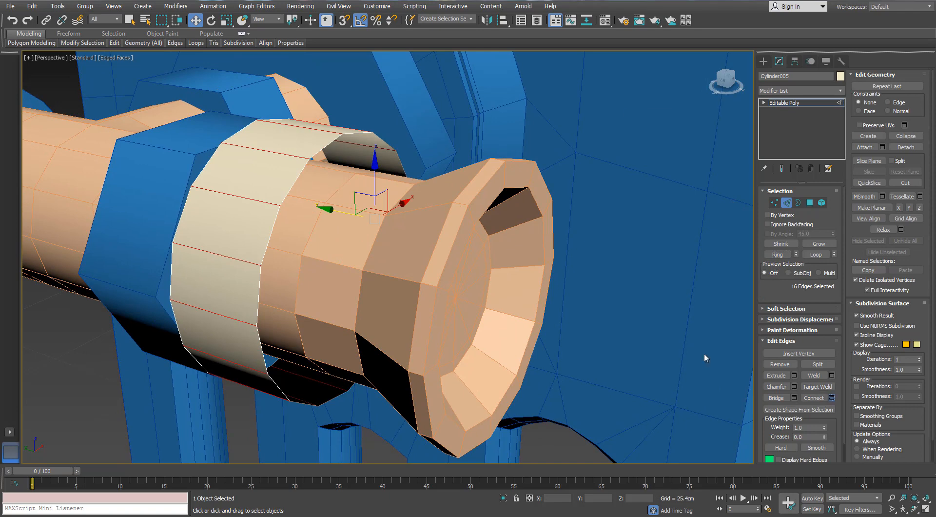
key(ctrl+shift+e)
click(658, 180)
click(794, 386)
drag(632, 152, 633, 147)
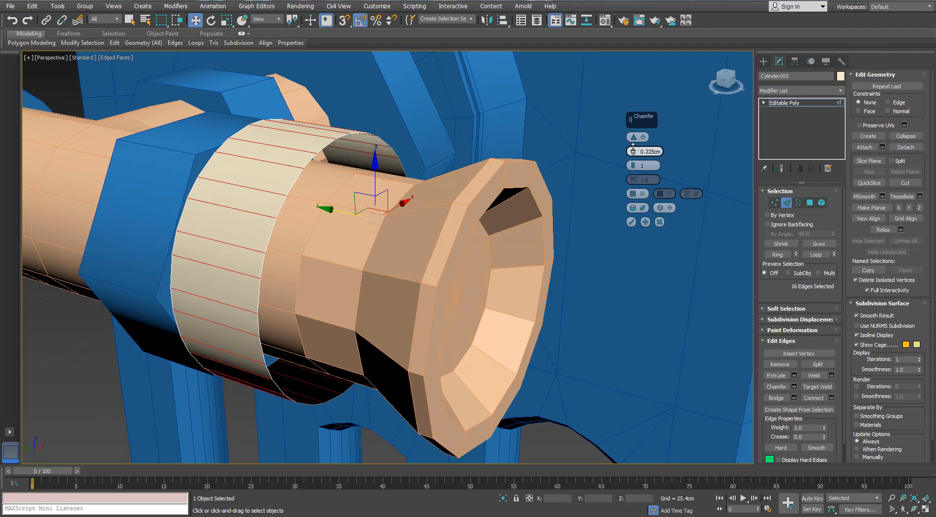
click(630, 223)
ctrl+click(775, 202)
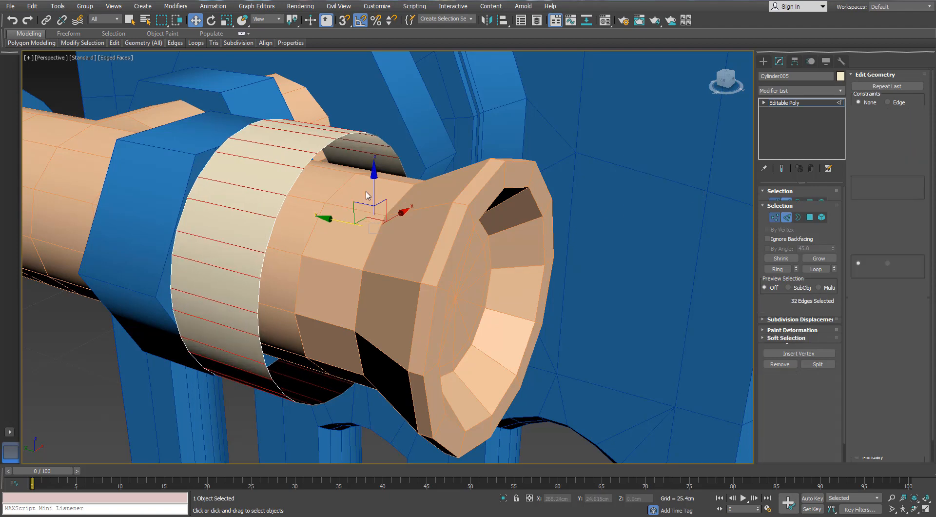
alt+middle_drag(355, 186, 315, 222)
key(4)
click(226, 191)
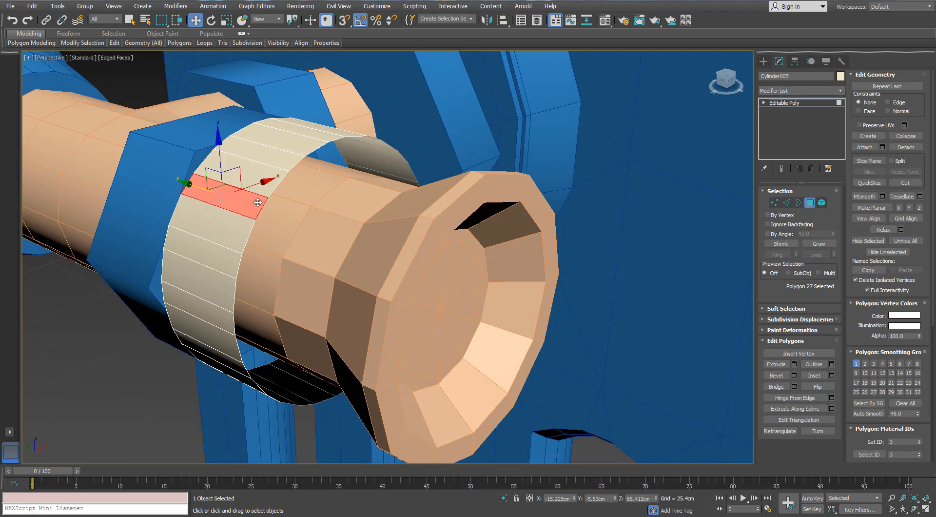
alt+middle_drag(226, 190, 228, 228)
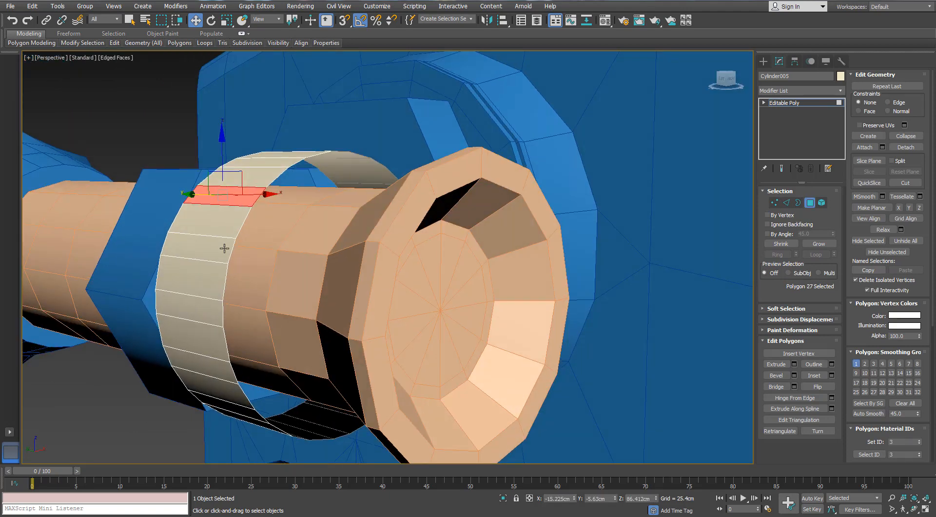
scroll(227, 247, up, 3)
- Select one rim edge on the ring's side facing the bar's flared end and isolate the ring
click(784, 203)
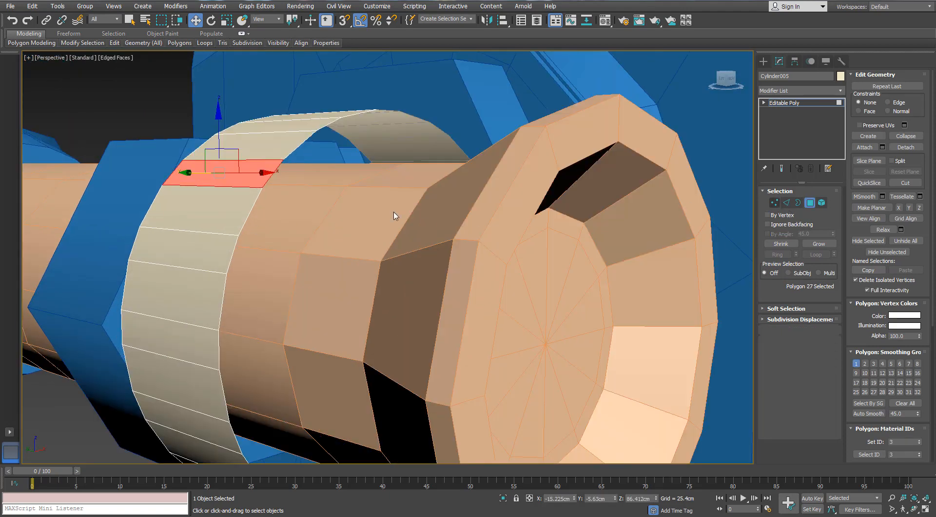
scroll(341, 217, down, 4)
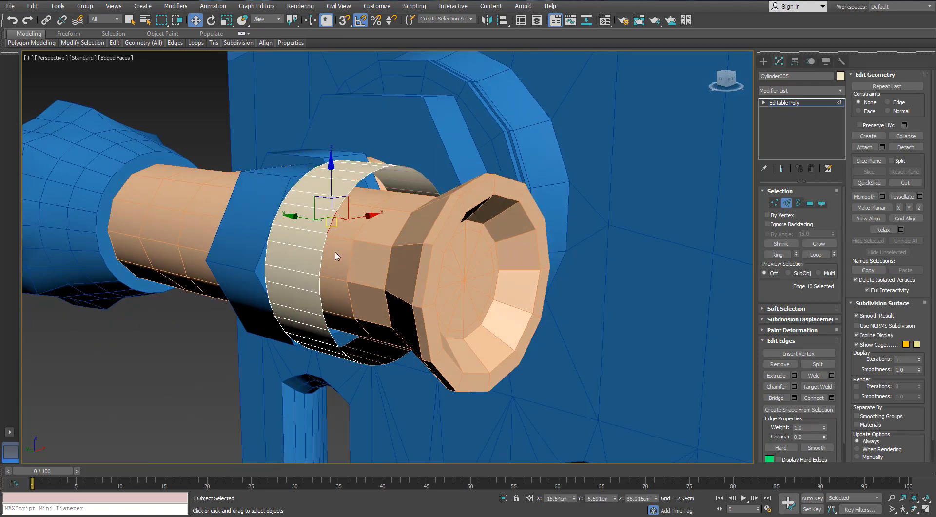
click(357, 263)
key(alt+q)
alt+middle_drag(360, 263, 357, 270)
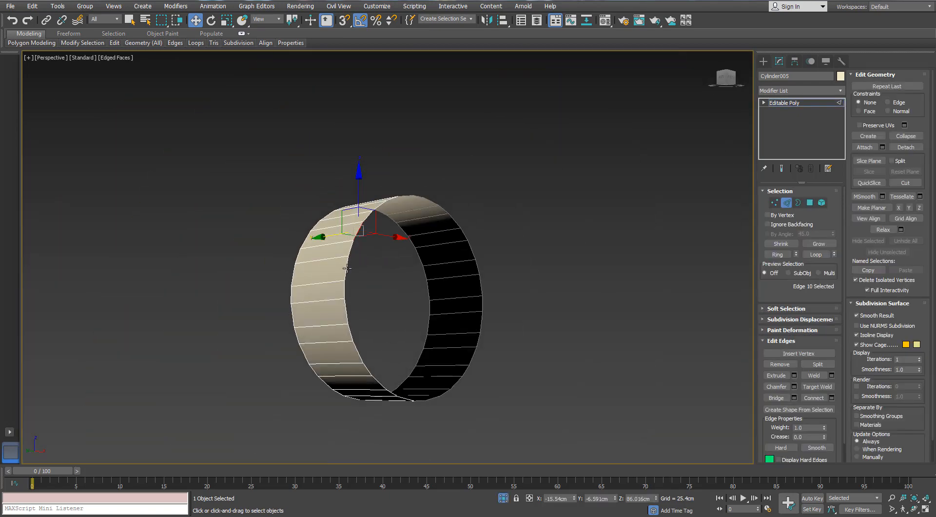
- Add every second edge around the same rim to the edge selection
ctrl+click(346, 268)
ctrl+click(350, 312)
scroll(351, 312, up, 3)
middle_drag(351, 312, 234, 197)
alt+middle_drag(235, 198, 285, 241)
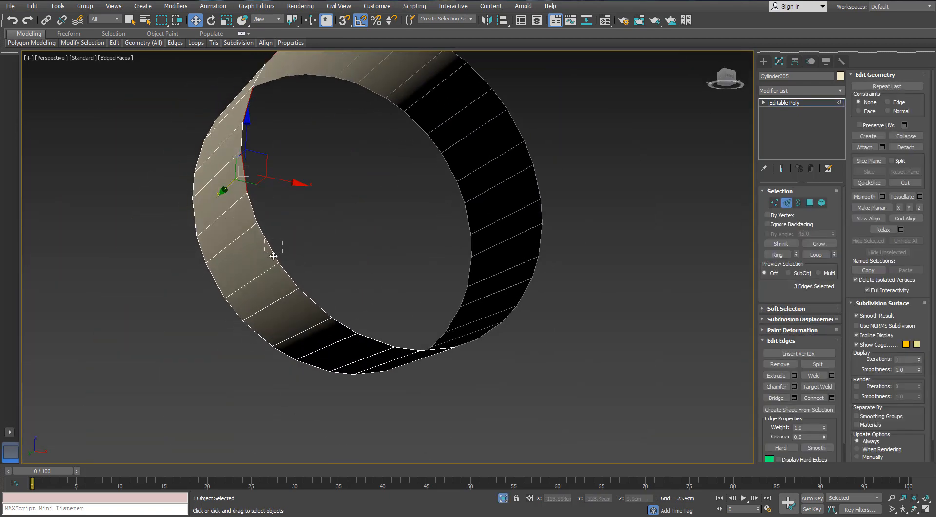
ctrl+click(310, 312)
alt+middle_drag(310, 313, 409, 282)
ctrl+click(468, 311)
alt+middle_drag(467, 311, 514, 285)
ctrl+click(535, 205)
middle_drag(555, 171, 503, 234)
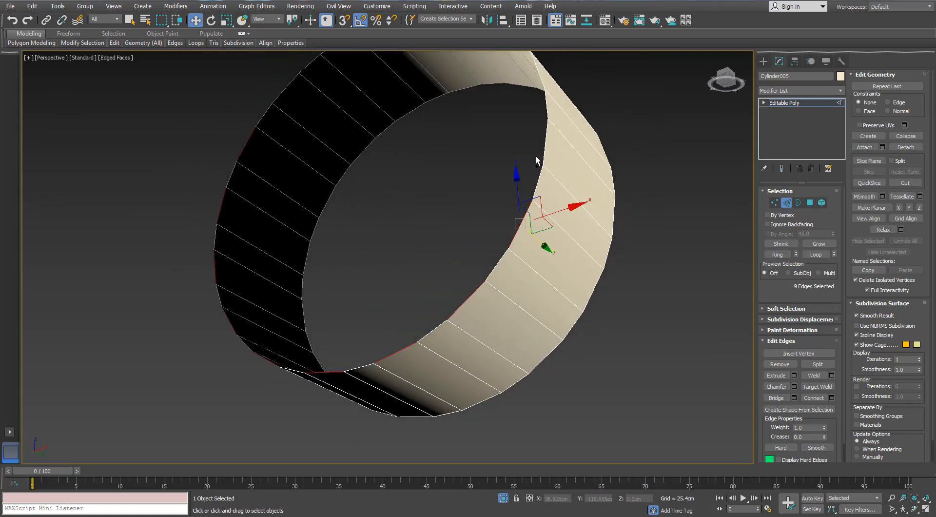
ctrl+click(537, 156)
alt+middle_drag(536, 156, 556, 256)
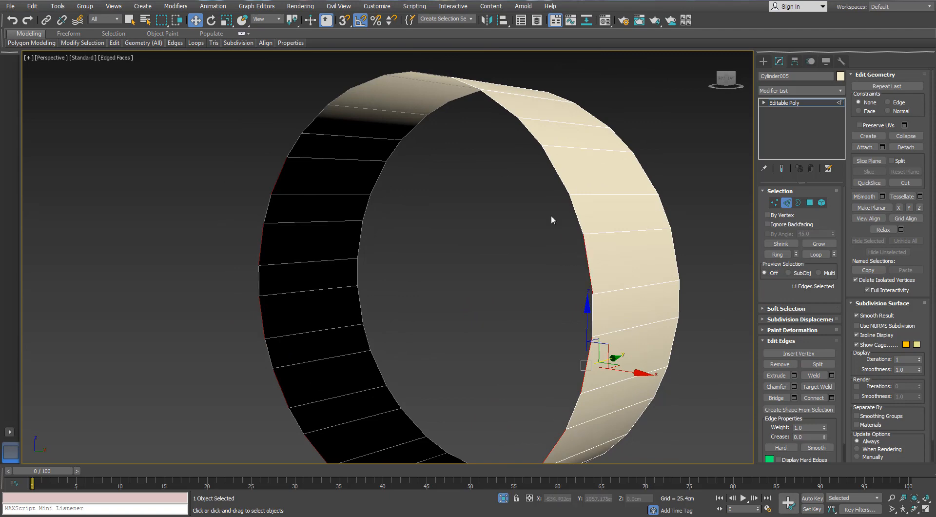
ctrl+click(569, 215)
alt+middle_drag(569, 215, 547, 203)
ctrl+click(490, 167)
alt+middle_drag(491, 168, 462, 171)
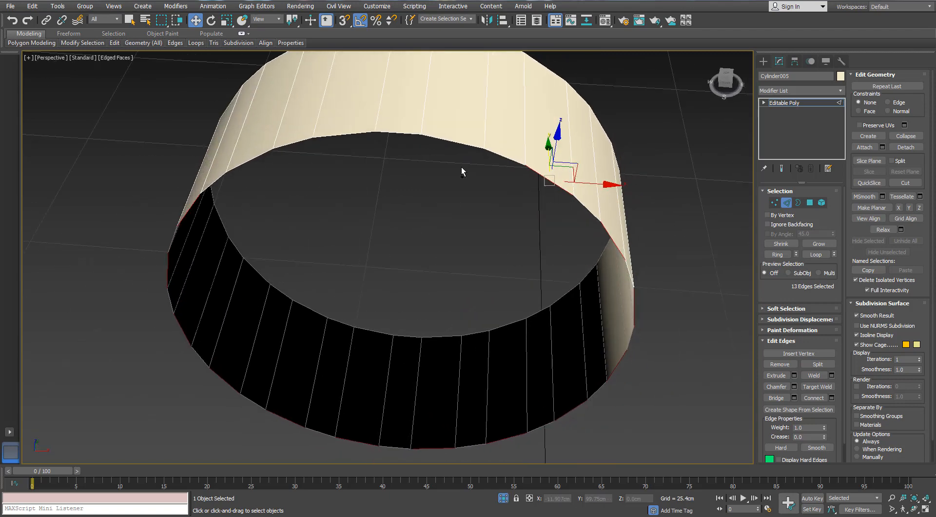
ctrl+click(451, 142)
- Extend the selection to the matching edges on the opposite rim and connect each pair with one segment
alt+middle_drag(363, 180, 397, 182)
ctrl+drag(377, 185, 350, 165)
scroll(285, 237, down, 5)
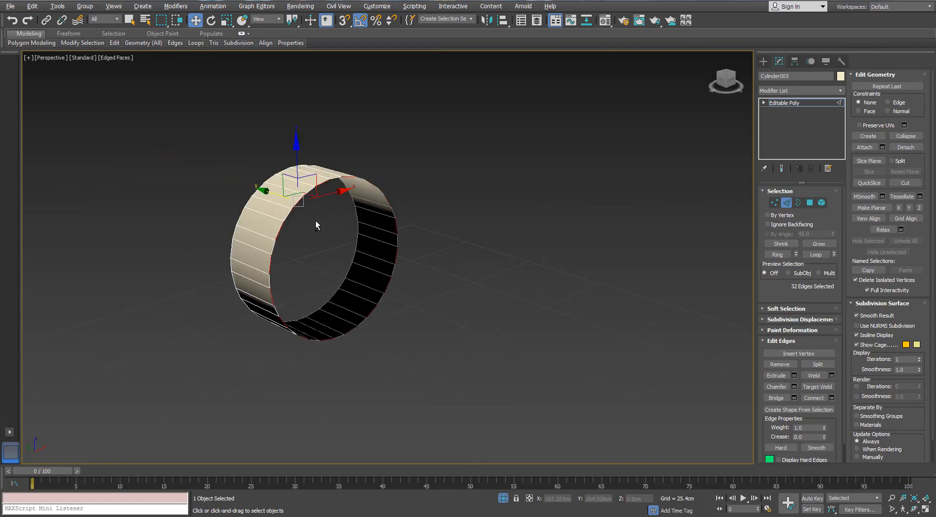
scroll(316, 224, up, 3)
click(831, 398)
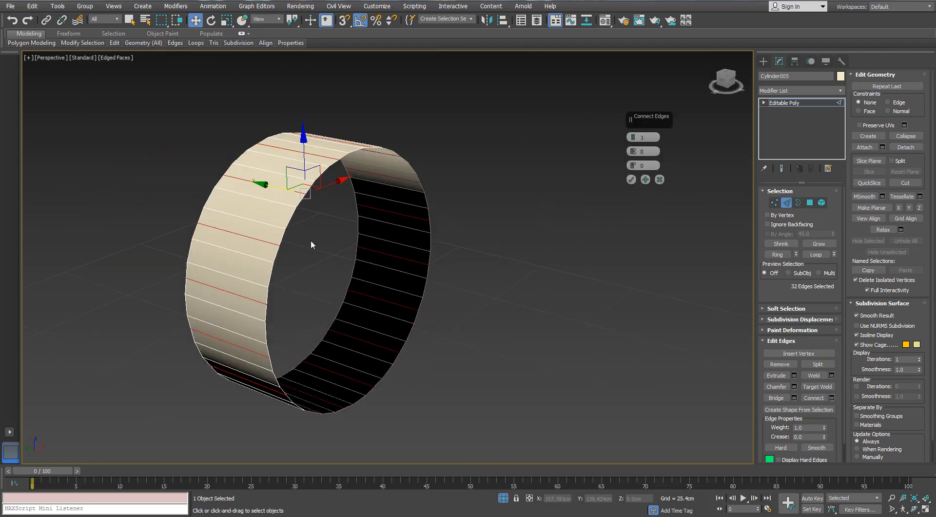
scroll(311, 239, up, 3)
alt+middle_drag(311, 239, 294, 219)
click(631, 179)
scroll(331, 183, down, 4)
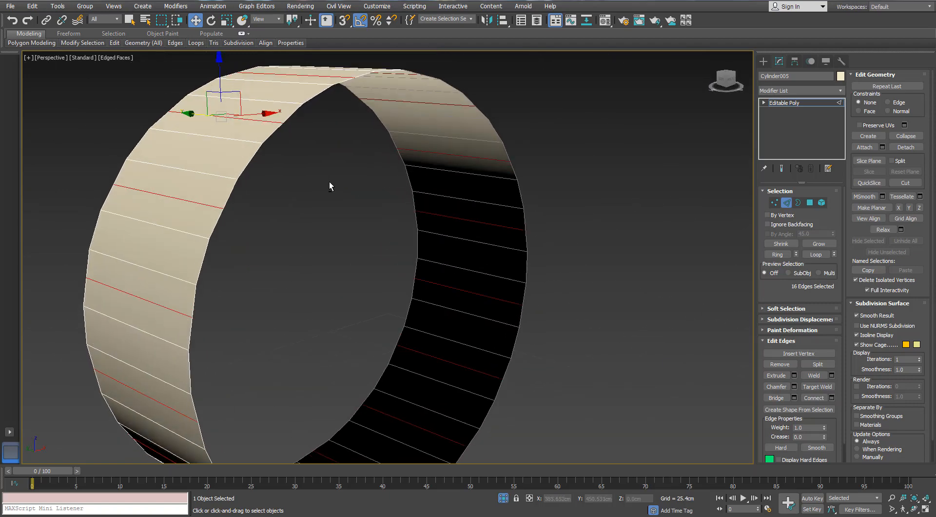
- Convert the selection of new connecting edges to their end vertices on both rims
click(774, 202)
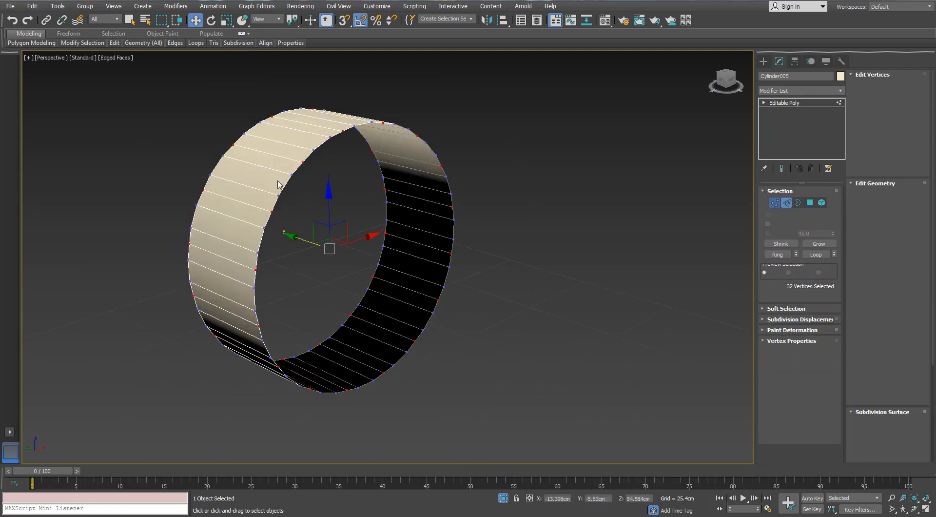
scroll(305, 192, up, 2)
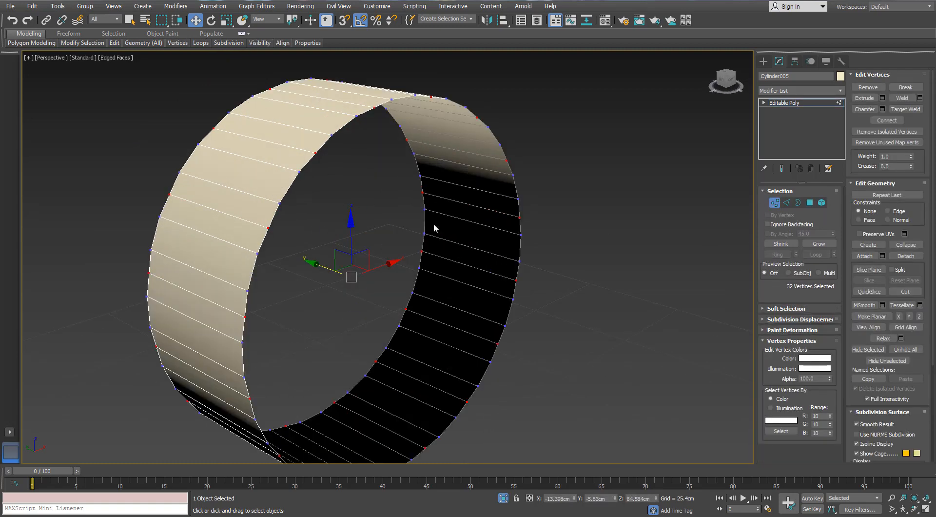
- Switch to polygon editing and select a single outer face of the ring as the start of a repeating pattern
click(809, 202)
scroll(287, 177, down, 3)
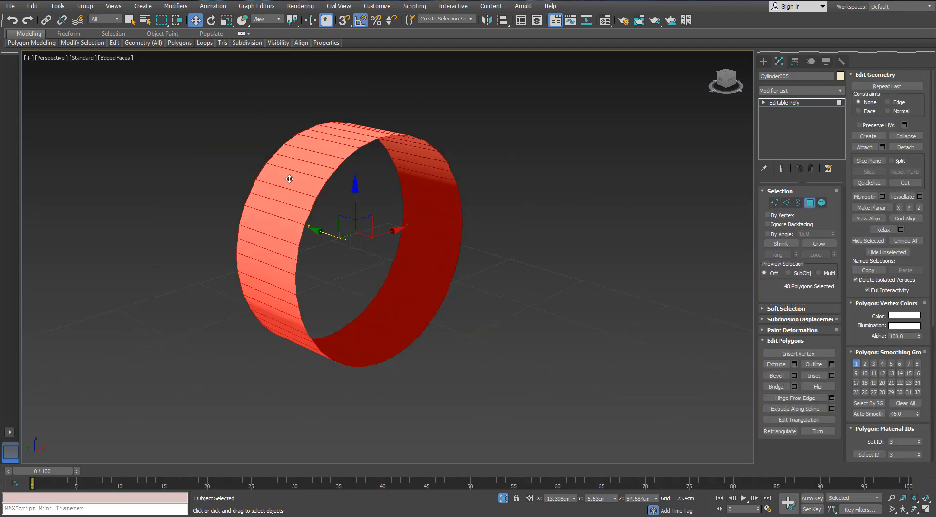
click(289, 179)
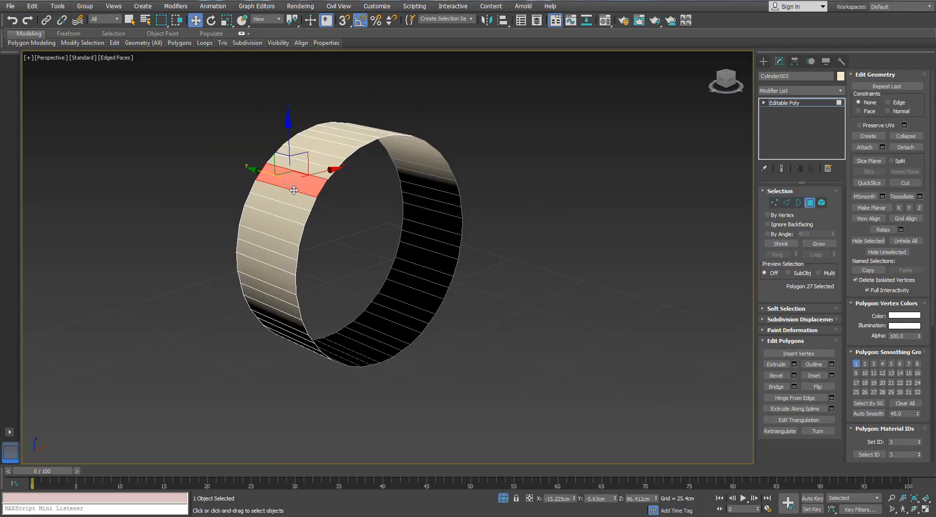
scroll(289, 179, up, 3)
ctrl+click(282, 234)
middle_drag(283, 245, 275, 227)
key(ctrl+z)
alt+middle_drag(355, 215, 364, 166)
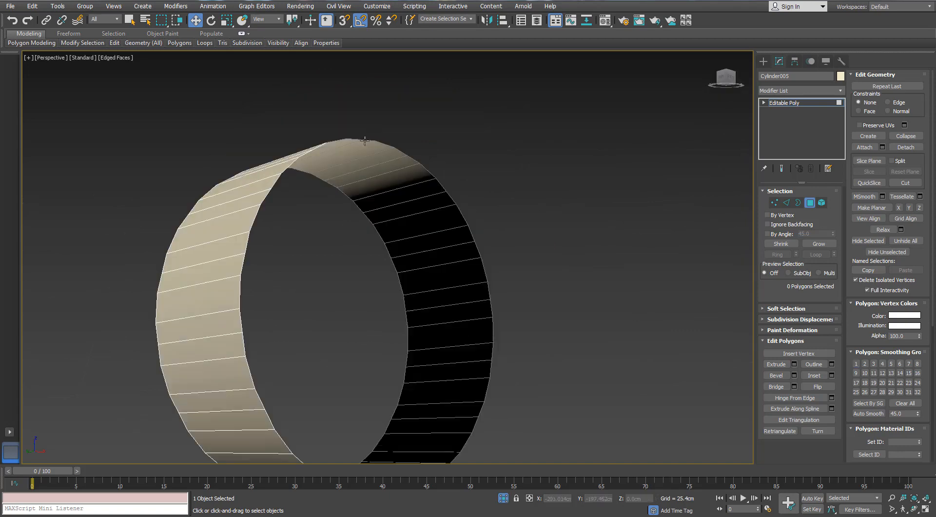
scroll(371, 119, down, 4)
alt+middle_drag(372, 130, 372, 165)
scroll(286, 203, up, 3)
- Add every third face along the upper part of the ring until six faces are selected
click(294, 194)
ctrl+click(355, 154)
ctrl+click(418, 142)
alt+middle_drag(466, 162, 454, 161)
ctrl+click(468, 164)
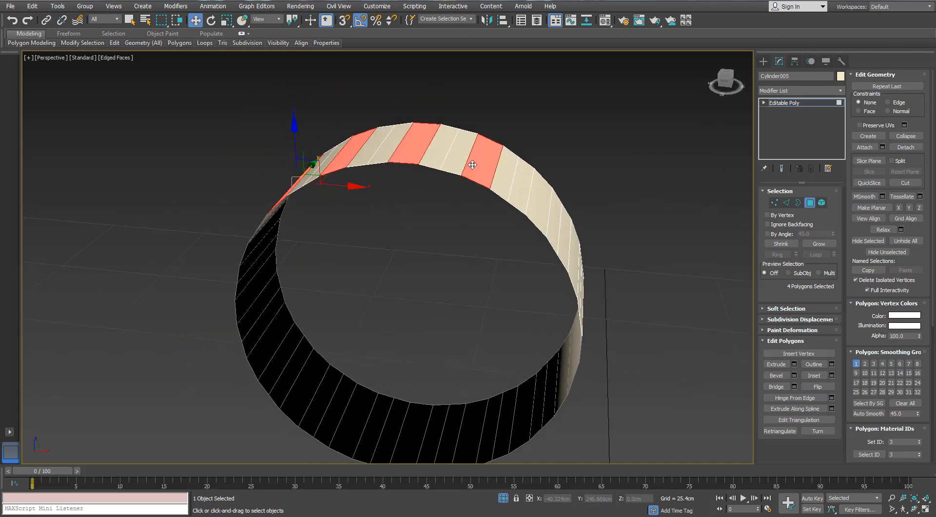
alt+middle_drag(506, 189, 474, 148)
ctrl+click(522, 199)
ctrl+click(474, 148)
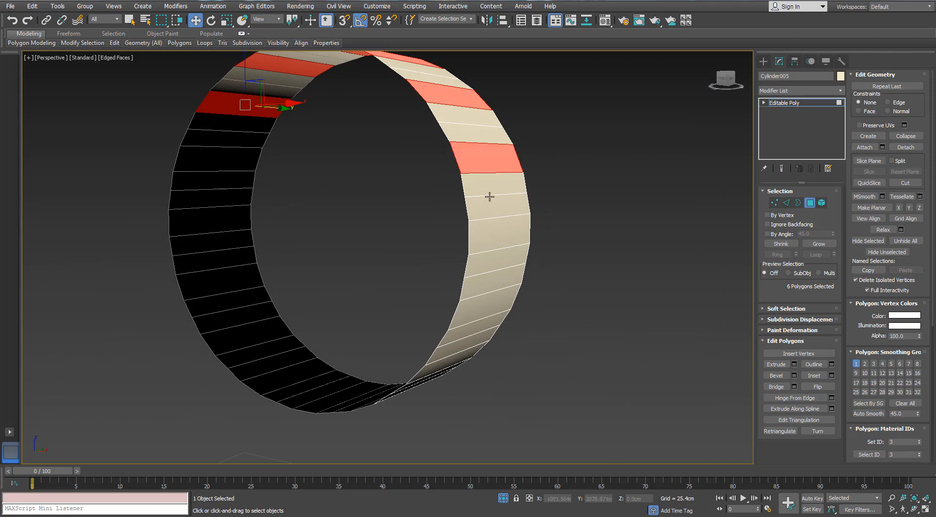
- Continue adding every third face around the lower part of the ring, up to thirteen selected faces
alt+middle_drag(489, 195, 524, 198)
ctrl+click(555, 162)
ctrl+click(524, 199)
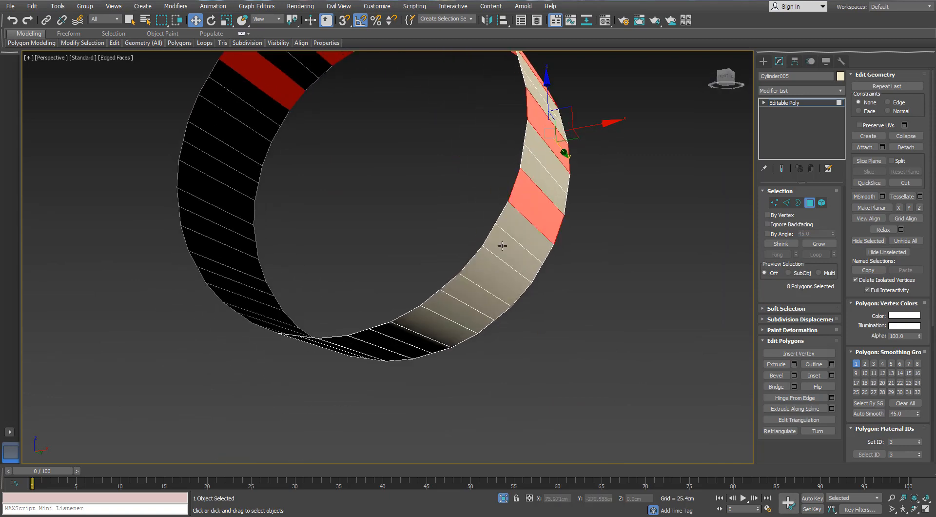
ctrl+click(501, 268)
alt+middle_drag(459, 263, 451, 256)
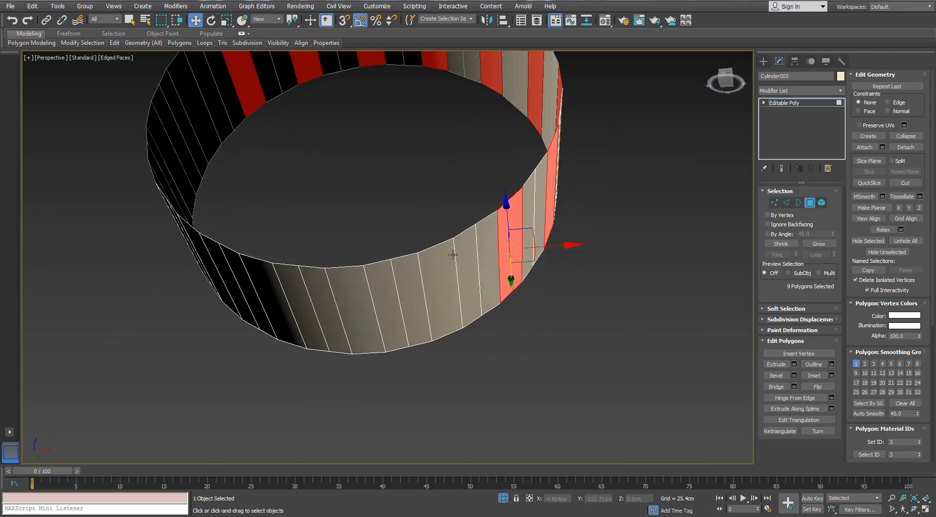
ctrl+click(439, 276)
ctrl+click(359, 281)
alt+middle_drag(359, 281, 376, 283)
ctrl+click(304, 236)
ctrl+click(219, 174)
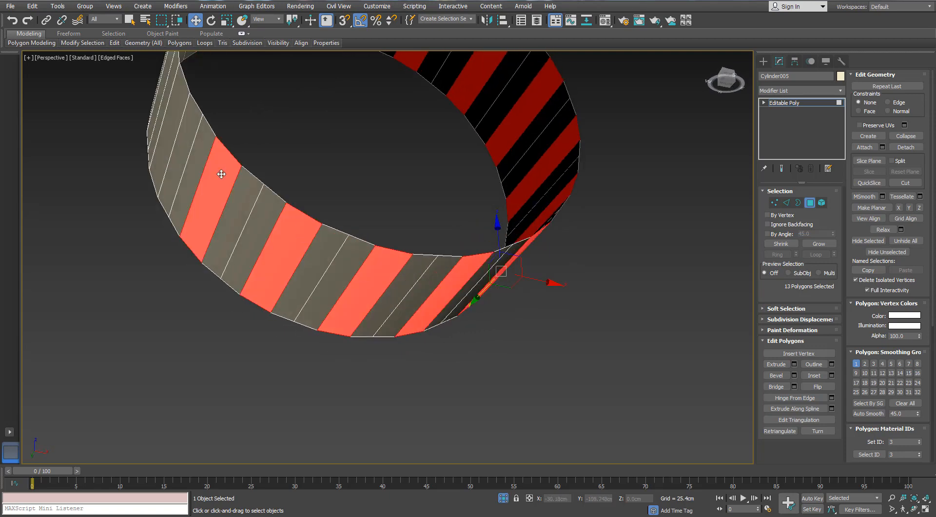
- Complete the every-third-face selection around the ring with the last three faces, sixteen in all
alt+middle_drag(219, 175, 242, 194)
ctrl+click(230, 159)
ctrl+click(224, 94)
alt+middle_drag(224, 94, 700, 357)
ctrl+click(186, 188)
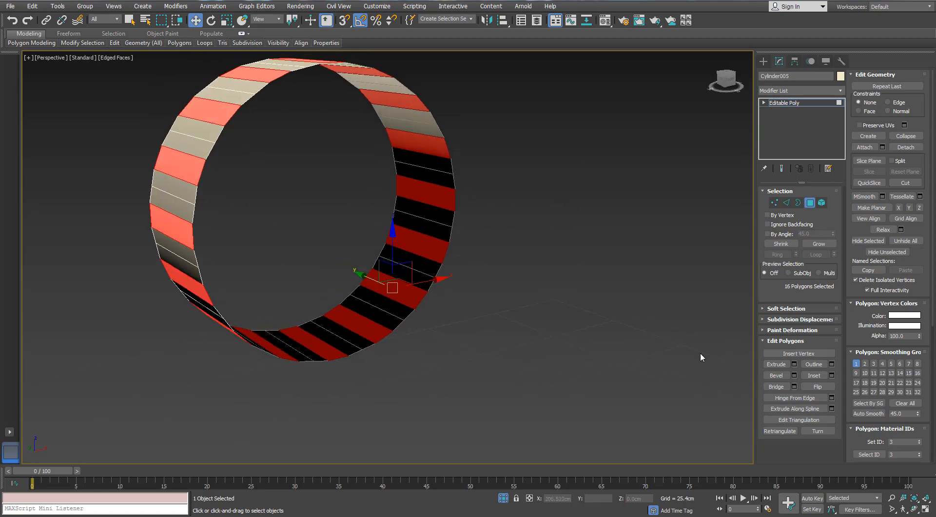
- Bevel the sixteen selected faces with a height of 0.2 cm and an outline of -0.075 cm
click(794, 374)
click(644, 151)
text(.)
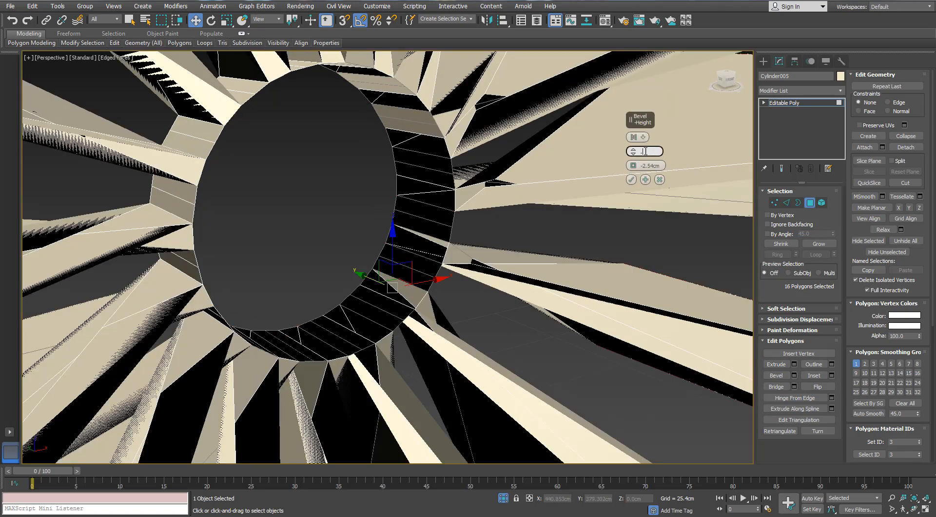
text(0)
key(Return)
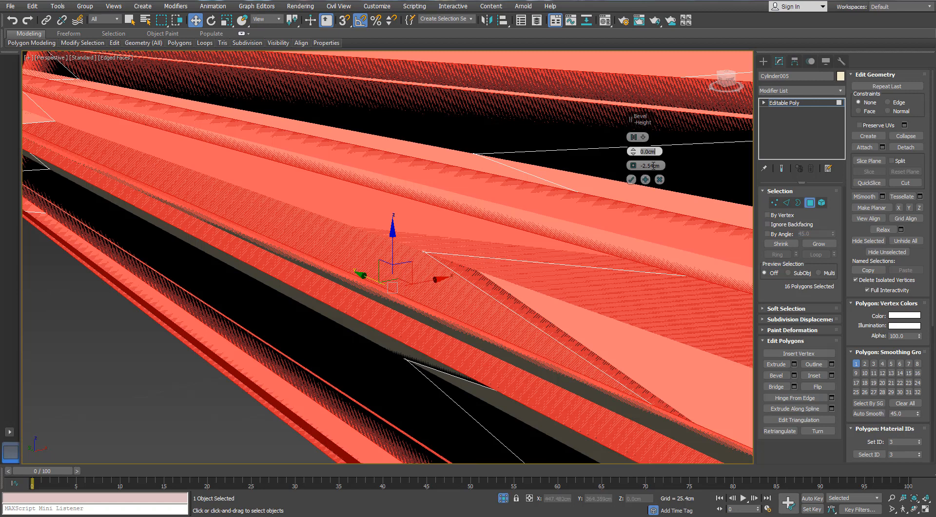
text(0)
key(Return)
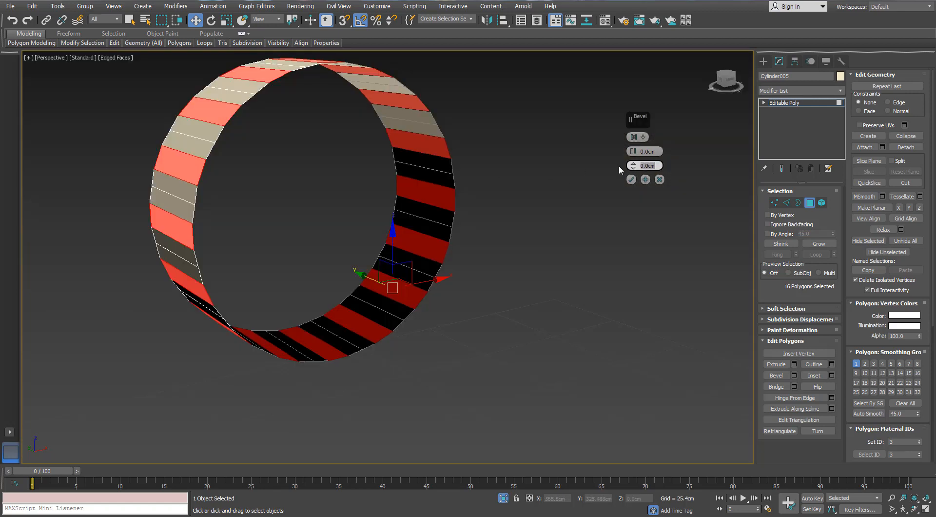
drag(632, 153, 633, 167)
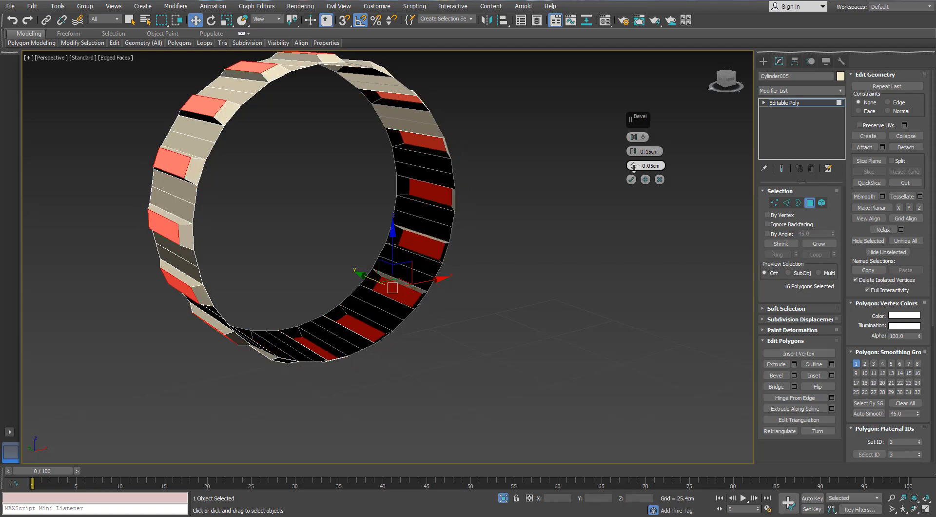
middle_drag(369, 161, 414, 185)
scroll(372, 188, up, 2)
scroll(401, 189, down, 2)
drag(634, 151, 634, 173)
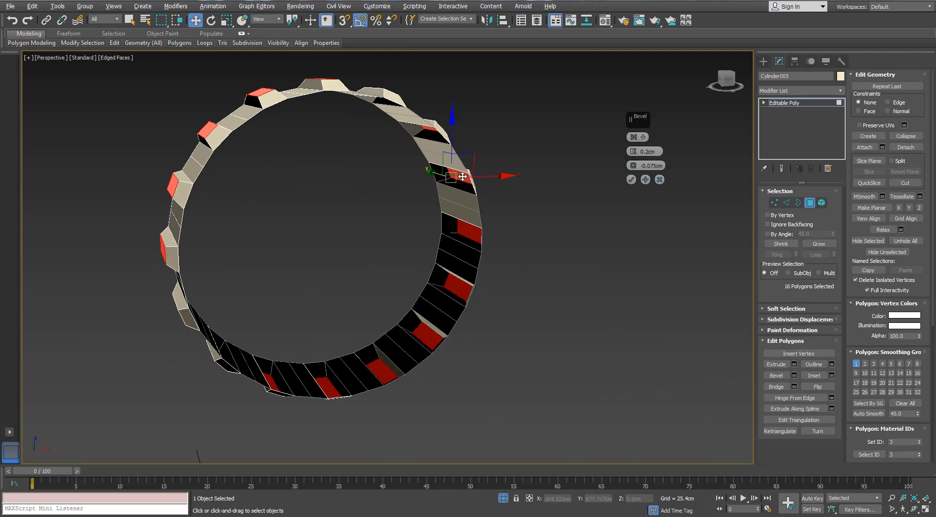
- Scale the raised tooth faces along Y until they span about the full width of the ring
alt+middle_drag(490, 184, 403, 157)
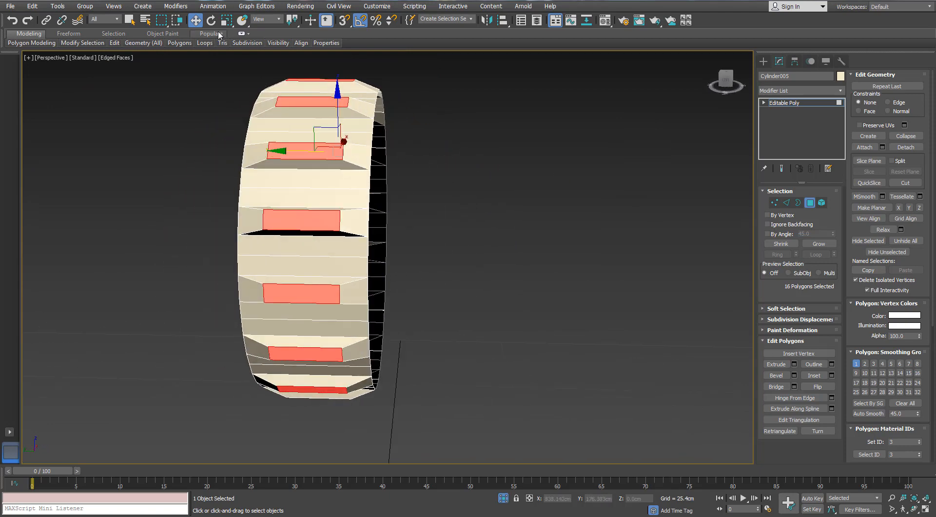
click(227, 21)
alt+middle_drag(324, 125, 344, 132)
drag(264, 149, 238, 145)
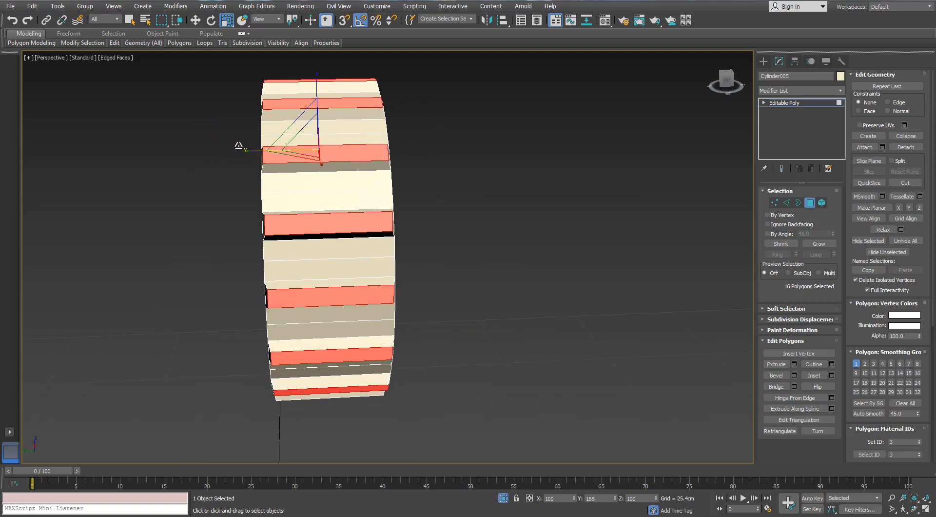
- Select all vertices along one side of the ring and make them planar in Y
click(774, 202)
scroll(437, 188, down, 3)
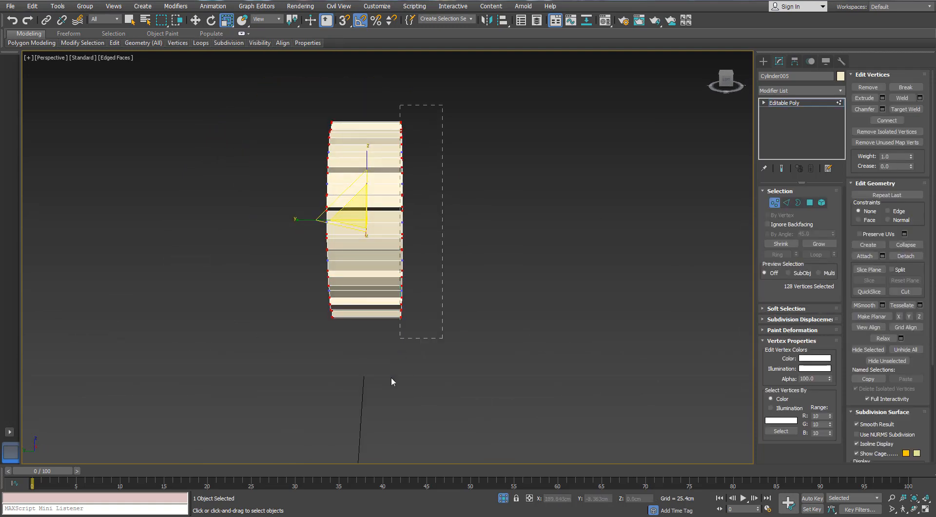
drag(391, 377, 390, 379)
mouse_move(394, 312)
alt+middle_down()
mouse_move(361, 324)
mouse_move(381, 319)
alt+middle_up()
scroll(417, 197, up, 4)
alt+middle_drag(417, 196, 432, 197)
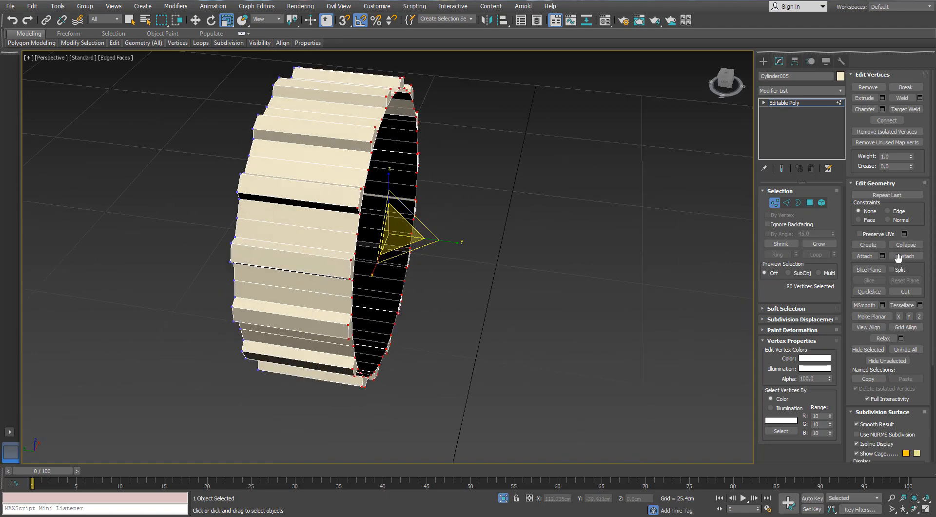
click(898, 316)
key(ctrl+z)
- Select all vertices along the opposite side of the ring and make them planar in Y
alt+middle_drag(370, 167, 357, 121)
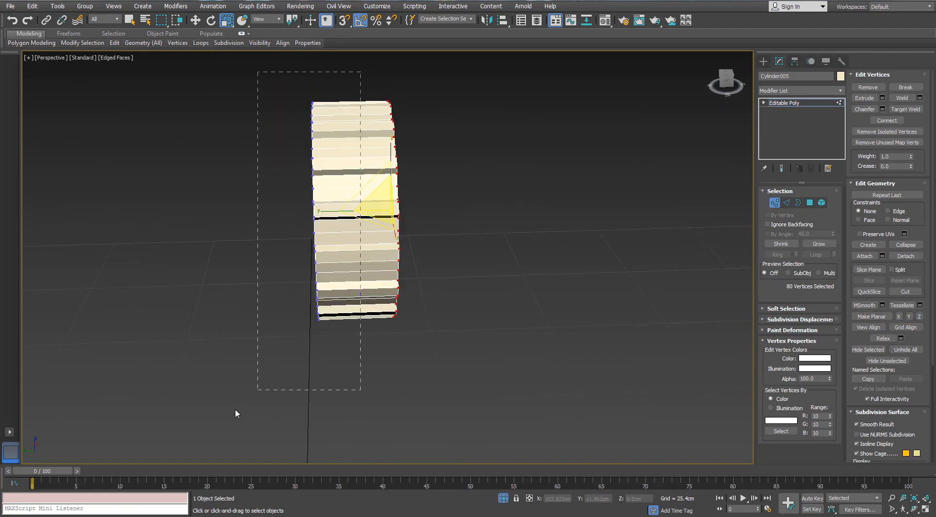
alt+middle_drag(235, 413, 328, 320)
alt+middle_drag(700, 225, 350, 166)
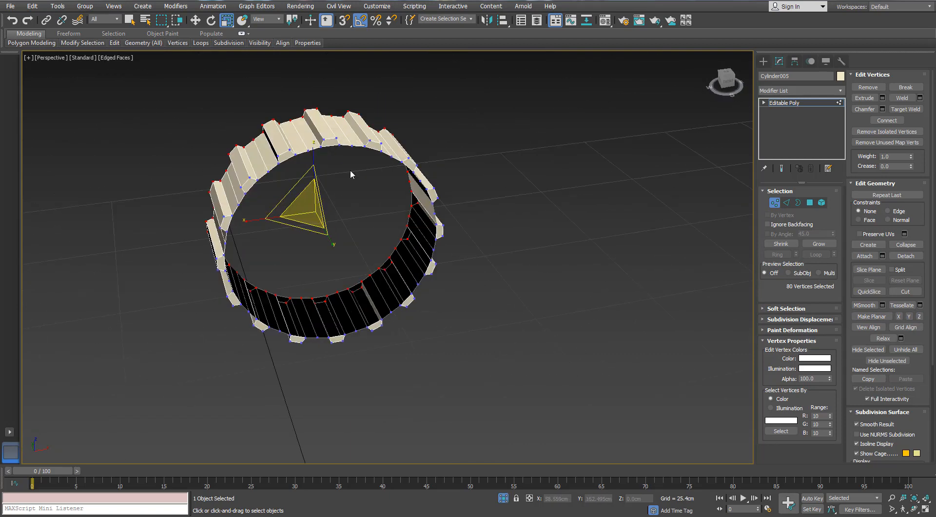
scroll(350, 166, up, 4)
- Select the small end faces of six neighbouring teeth on one side of the ring
click(810, 203)
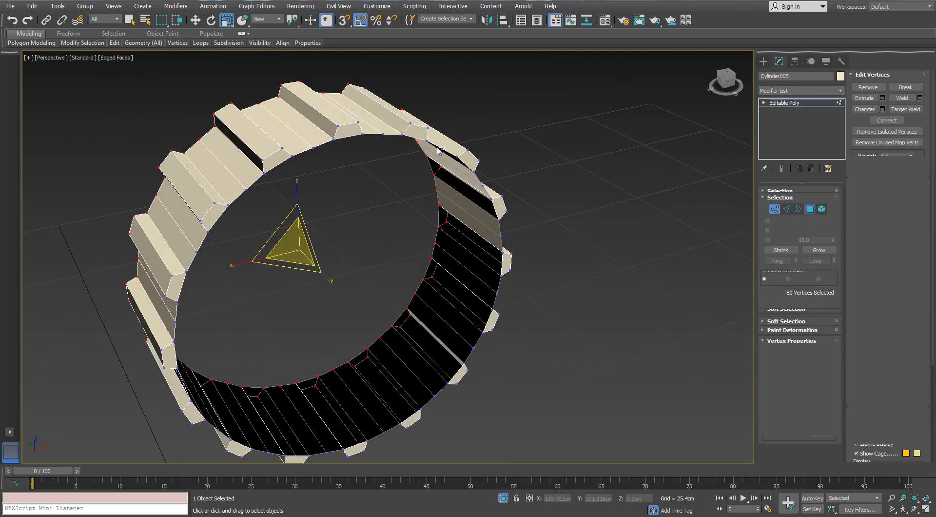
click(346, 130)
ctrl+click(275, 159)
scroll(253, 205, down, 3)
alt+middle_drag(251, 206, 245, 185)
ctrl+click(239, 191)
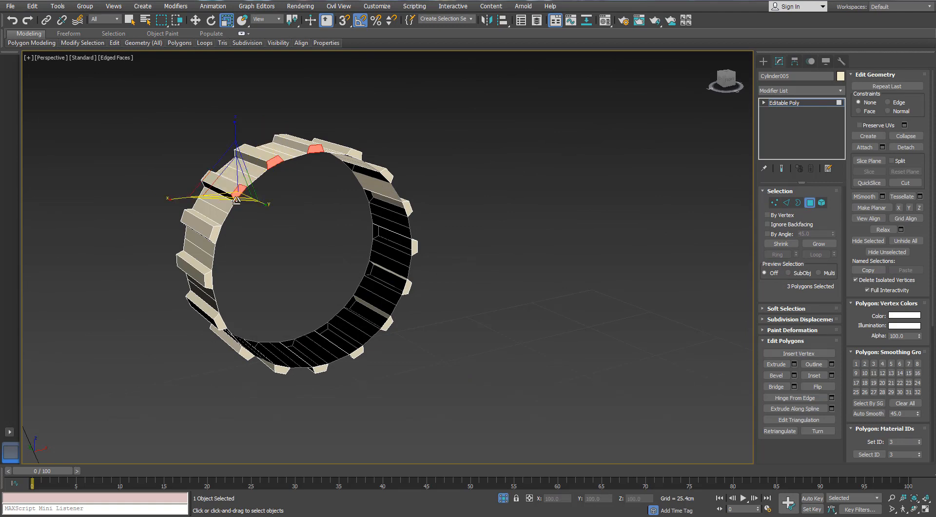
ctrl+click(215, 234)
ctrl+click(209, 279)
ctrl+click(220, 321)
- Add the end faces of the remaining ten teeth on the same side to the selection
alt+middle_drag(313, 300, 293, 317)
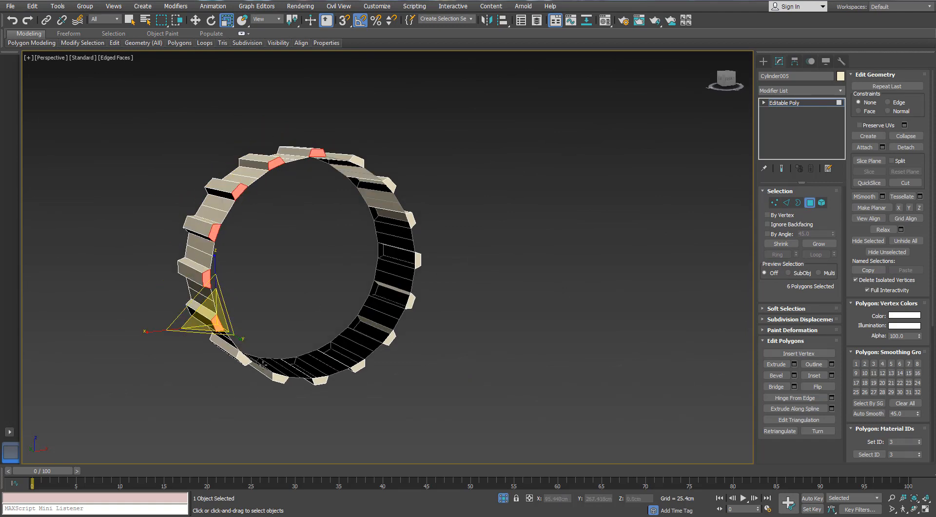
ctrl+click(243, 359)
ctrl+click(279, 378)
ctrl+click(319, 380)
ctrl+click(360, 364)
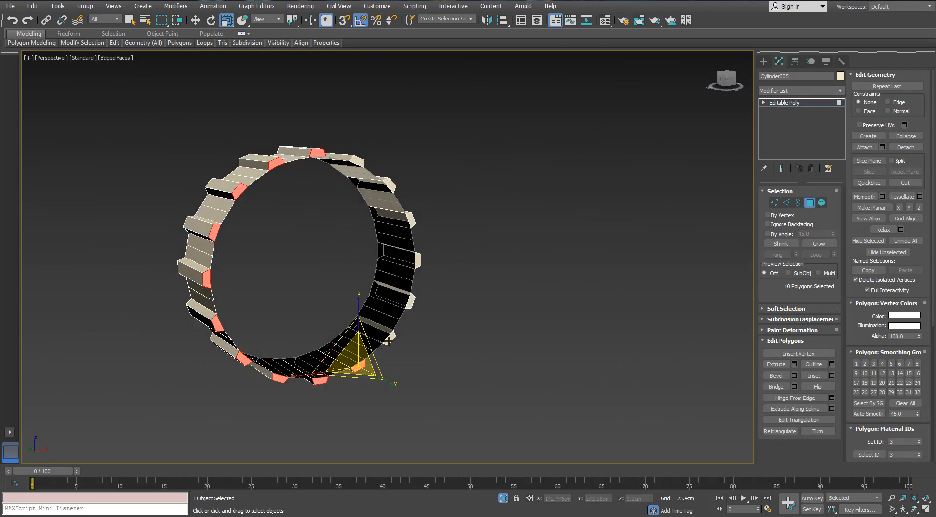
ctrl+click(390, 337)
ctrl+click(410, 299)
ctrl+click(417, 259)
ctrl+click(410, 219)
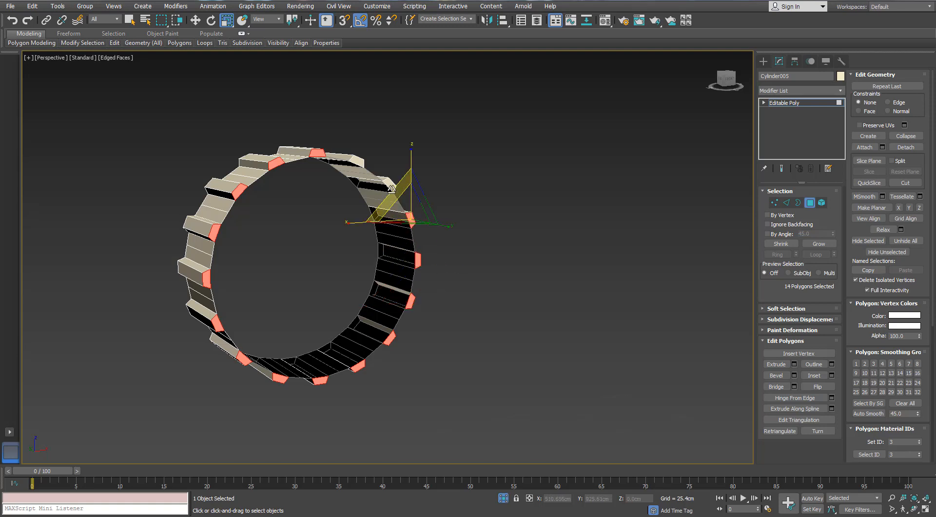
ctrl+click(388, 185)
ctrl+click(360, 162)
- Try deleting the sixteen selected tooth end faces and undo the deletion
key(ctrl+d)
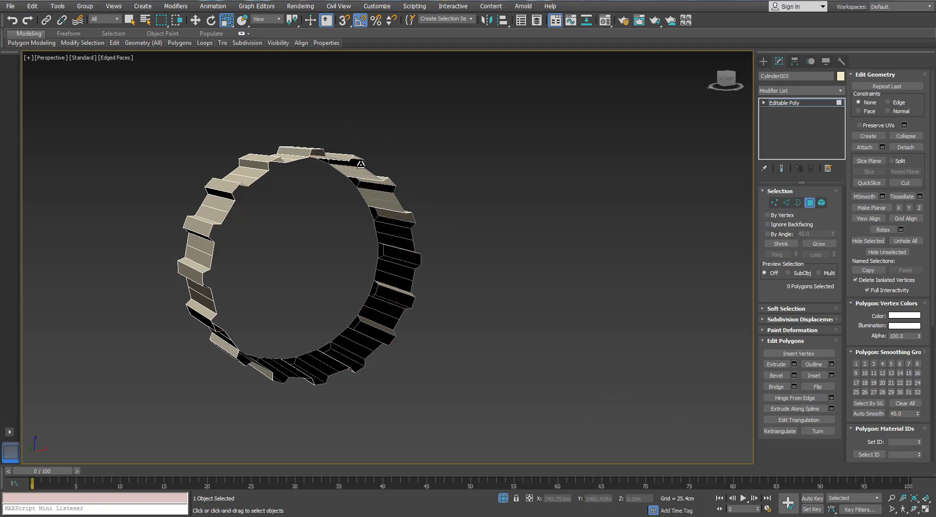
alt+middle_drag(385, 174, 549, 246)
key(ctrl+z)
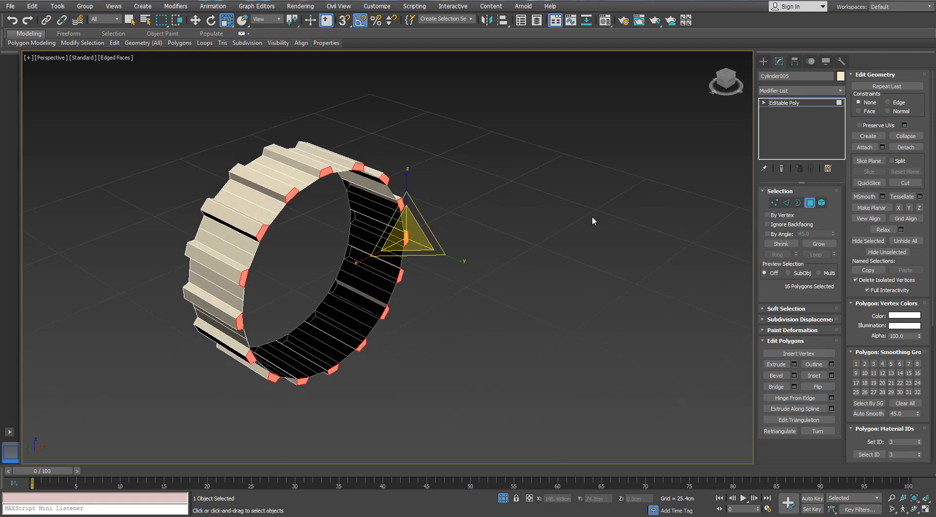
- Switch to border editing and select the open border on the ring's side facing the bar's flared end
scroll(592, 215, up, 3)
key(3)
click(216, 145)
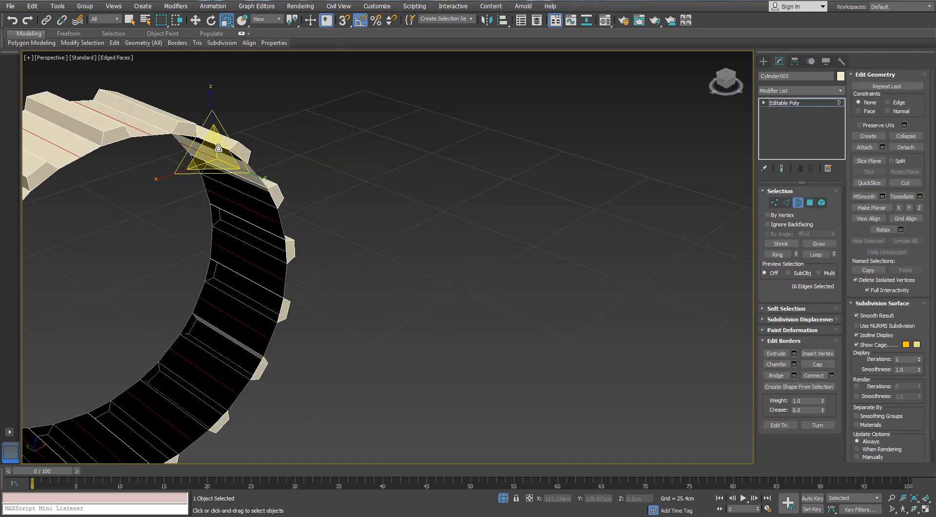
click(218, 149)
scroll(210, 154, down, 2)
alt+middle_drag(172, 185, 165, 164)
- Extend the selected border inward in X and Z with a new strip of faces and exit isolation
alt+middle_drag(150, 222, 252, 227)
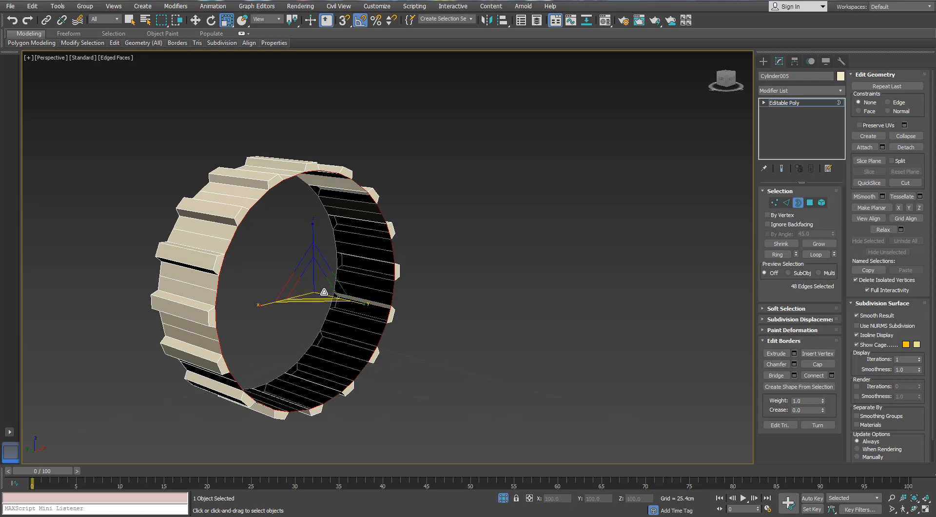
alt+middle_drag(323, 286, 321, 291)
shift+drag(303, 263, 305, 272)
click(503, 499)
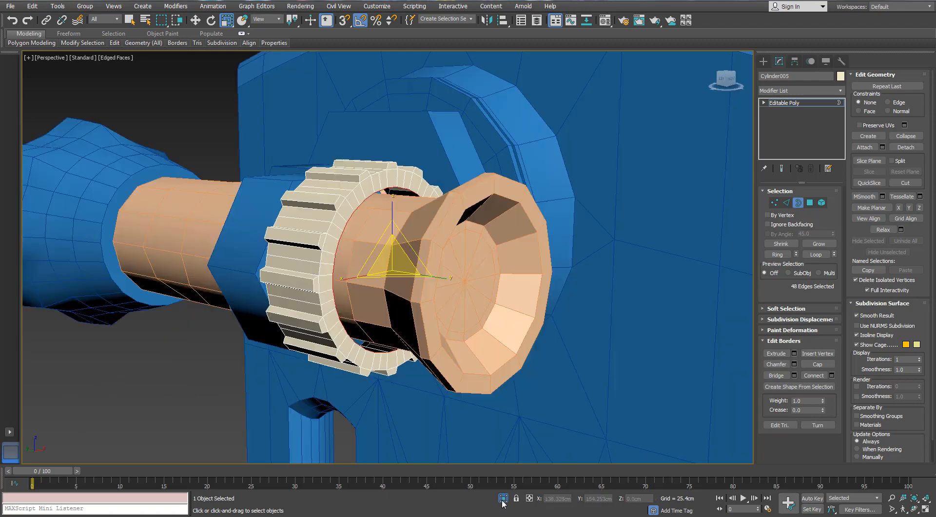
- Extend the border slightly into the ring along Y and add another inward strip scaled to 88% in X and Z
scroll(362, 261, up, 3)
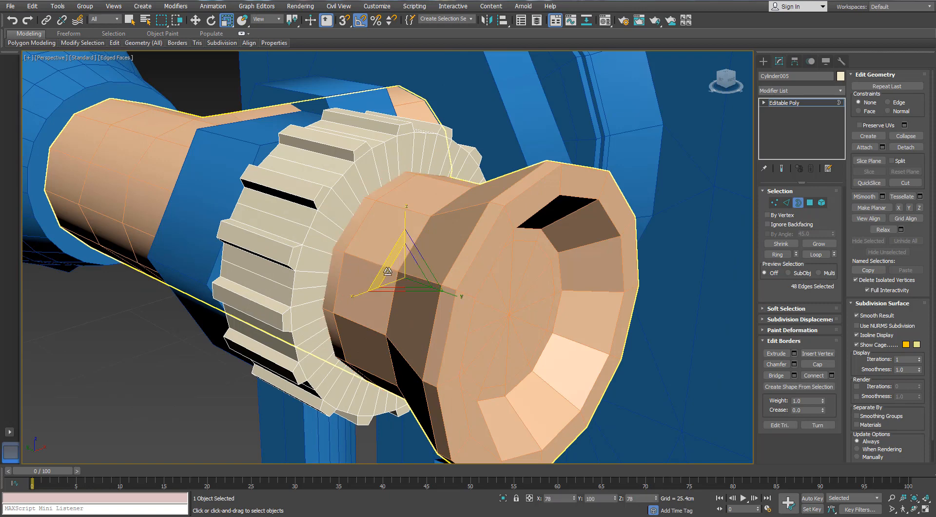
drag(382, 266, 382, 266)
key(w)
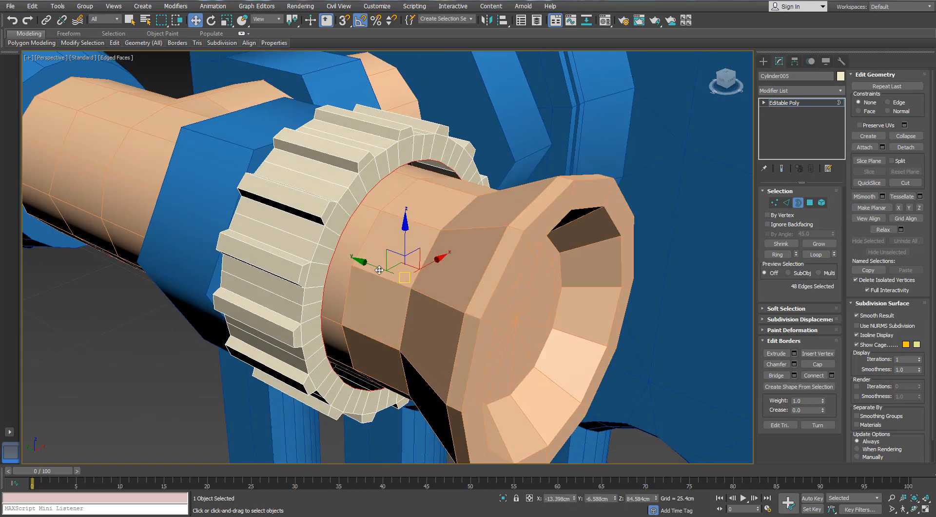
key(r)
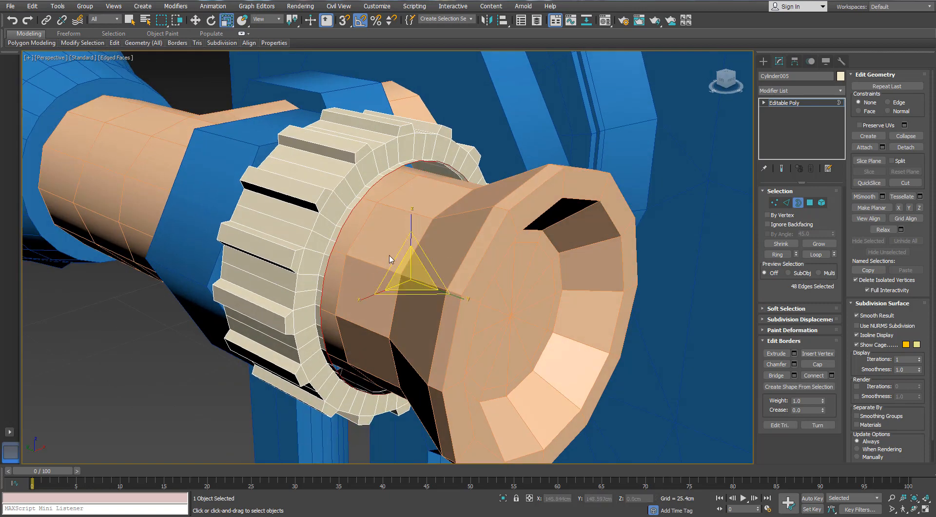
drag(395, 261, 395, 268)
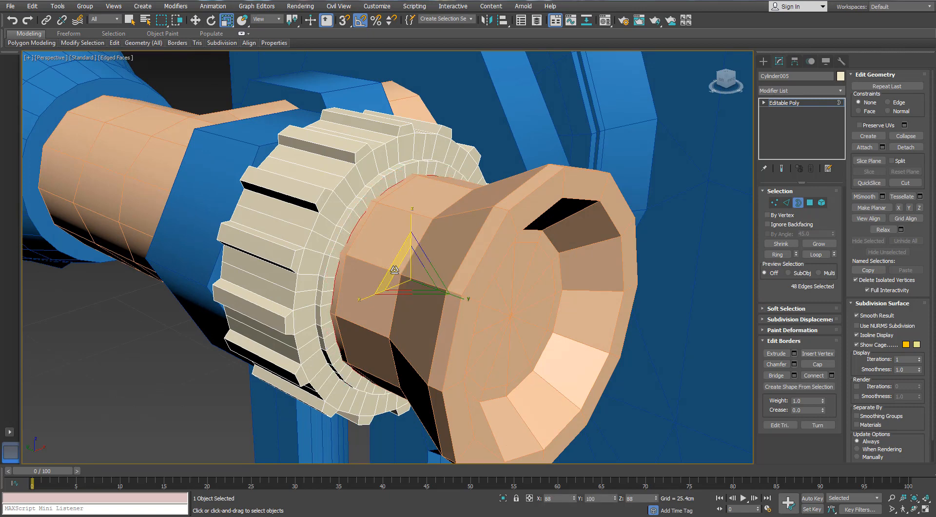
- Connect the ring of edges across the toothed ring's width with one edge loop around its middle
alt+middle_drag(362, 255, 399, 256)
click(786, 202)
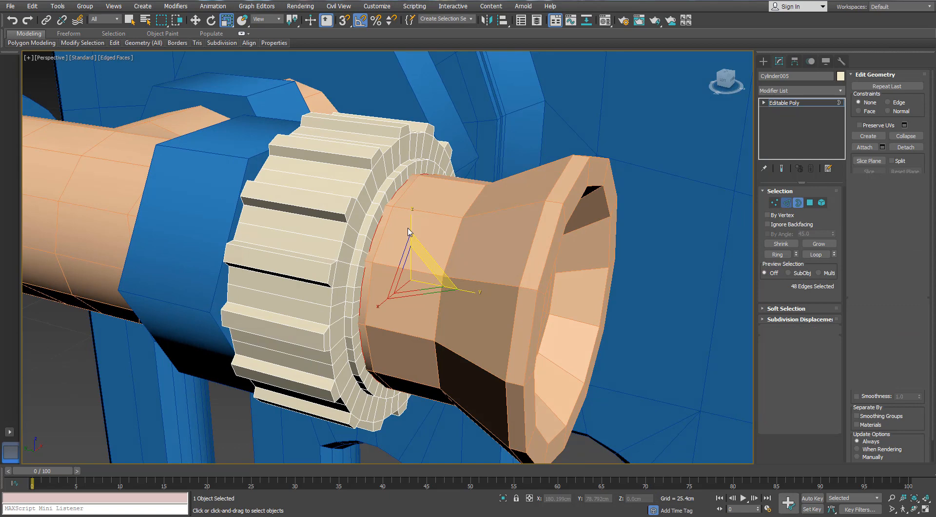
click(330, 214)
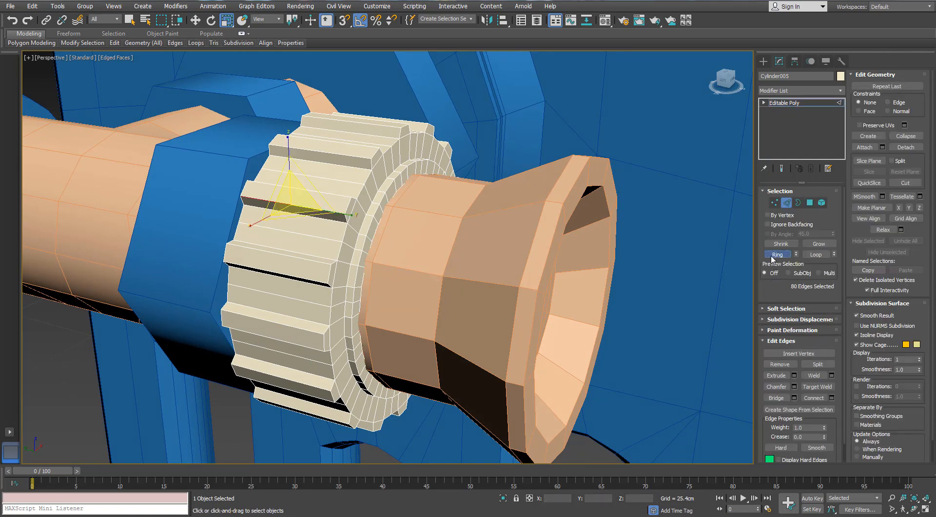
click(831, 397)
alt+middle_drag(325, 252, 378, 237)
click(632, 181)
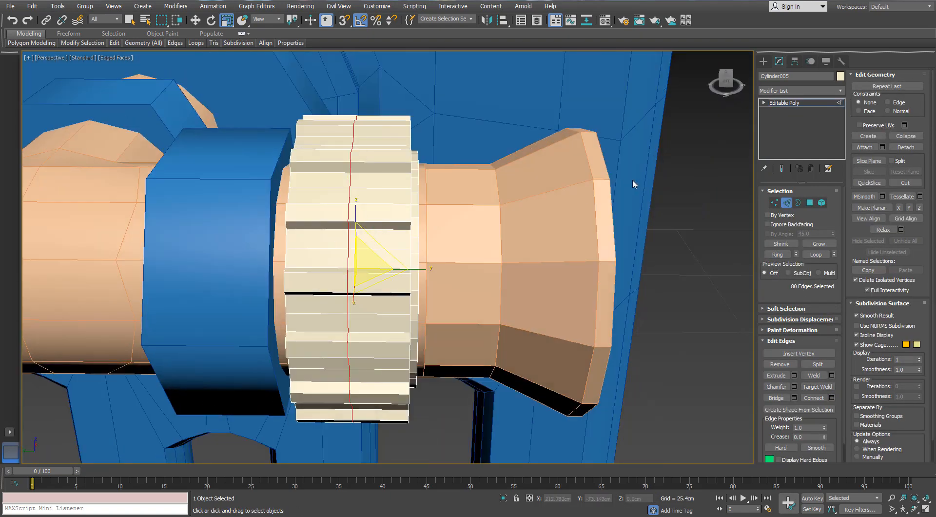
- Select and delete the polygons of the toothed ring's half nearest the hexagonal nut
scroll(633, 185, down, 5)
click(810, 202)
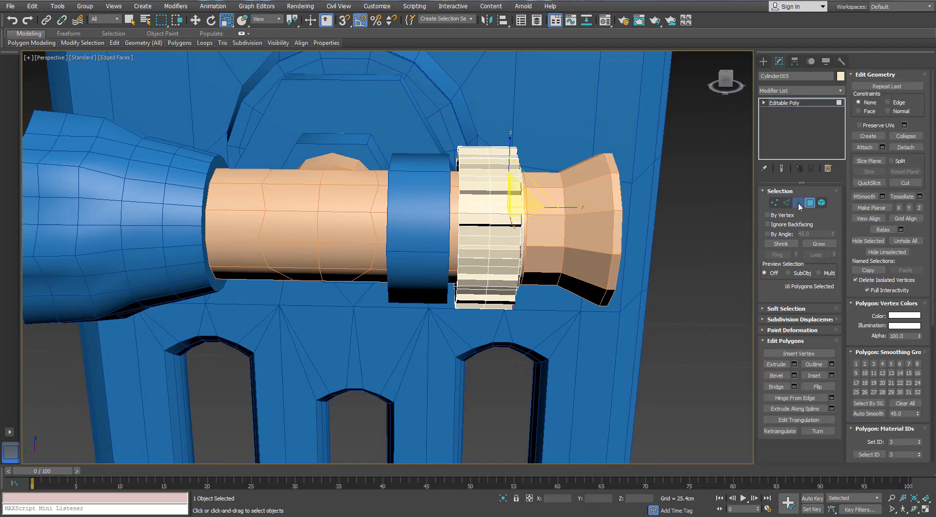
click(798, 203)
alt+middle_drag(478, 225, 439, 126)
click(810, 202)
click(466, 349)
drag(468, 429, 467, 424)
alt+middle_drag(463, 389, 606, 458)
click(606, 458)
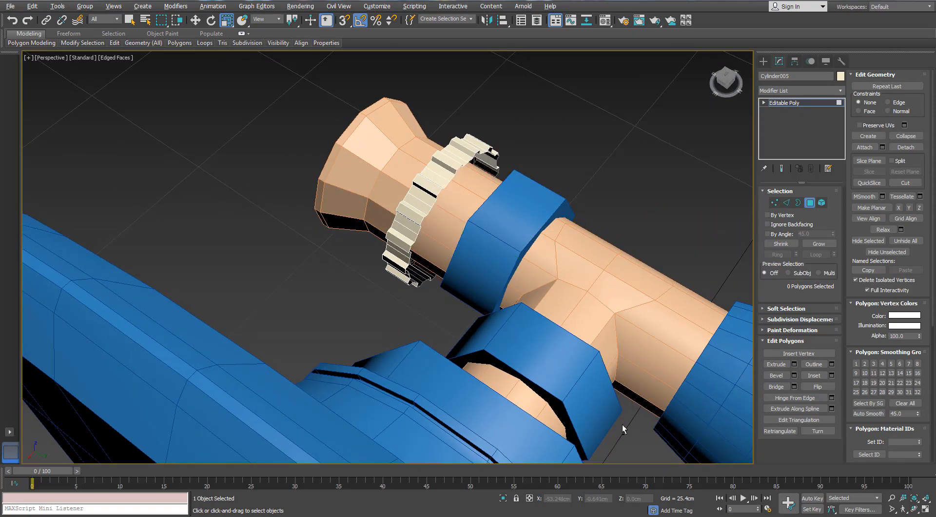
- Select the open border at the ring's cut and mirror the remaining half with a Symmetry modifier on the Z axis
alt+middle_drag(622, 424, 484, 402)
click(797, 203)
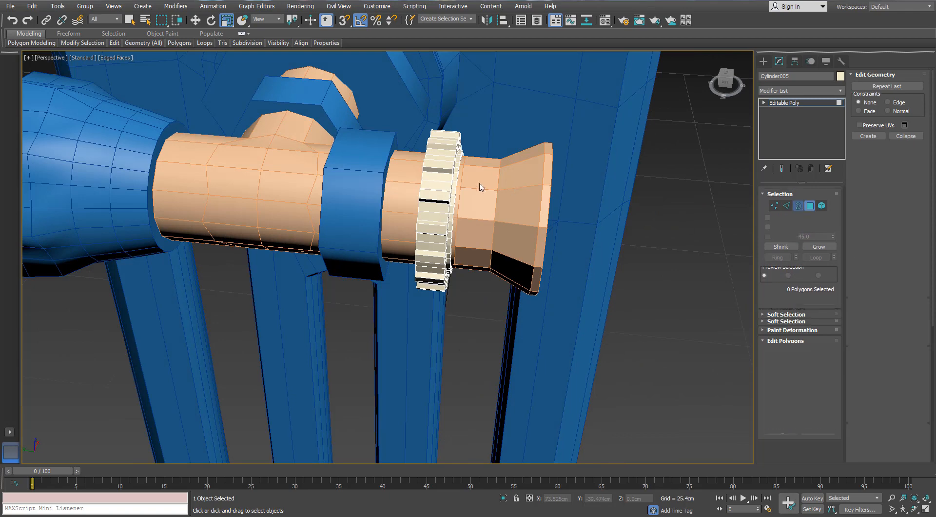
click(421, 173)
click(840, 91)
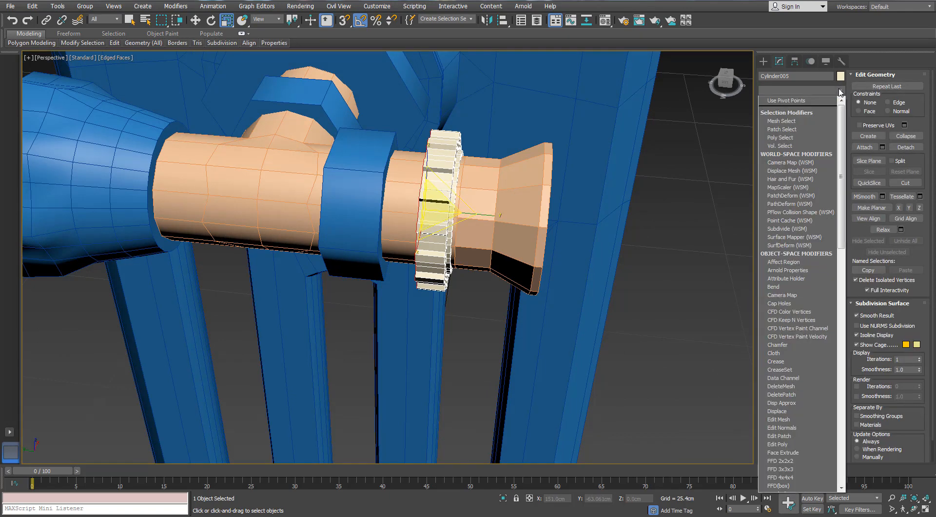
text(sy)
key(Return)
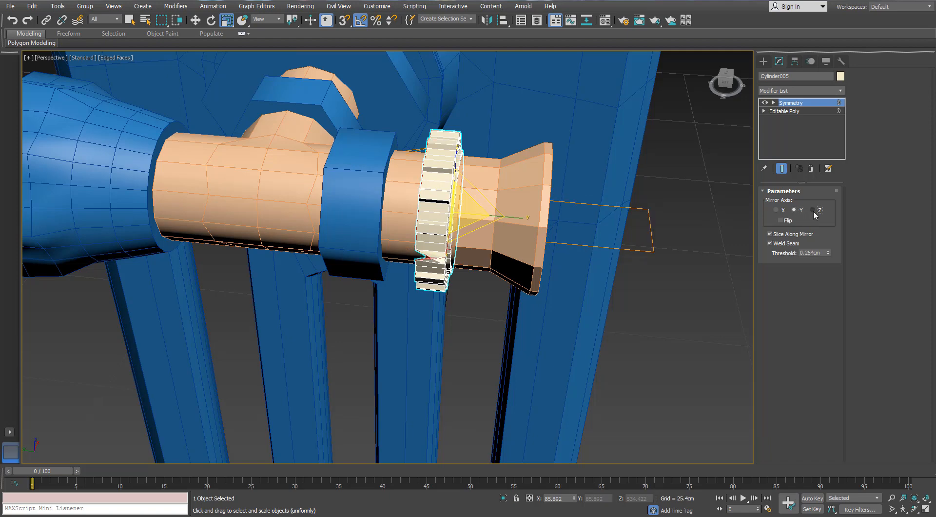
click(814, 212)
- Collapse the toothed ring's Symmetry modifier by converting the object to Editable Poly
alt+middle_drag(616, 187, 440, 147)
scroll(439, 147, up, 3)
right_click(439, 148)
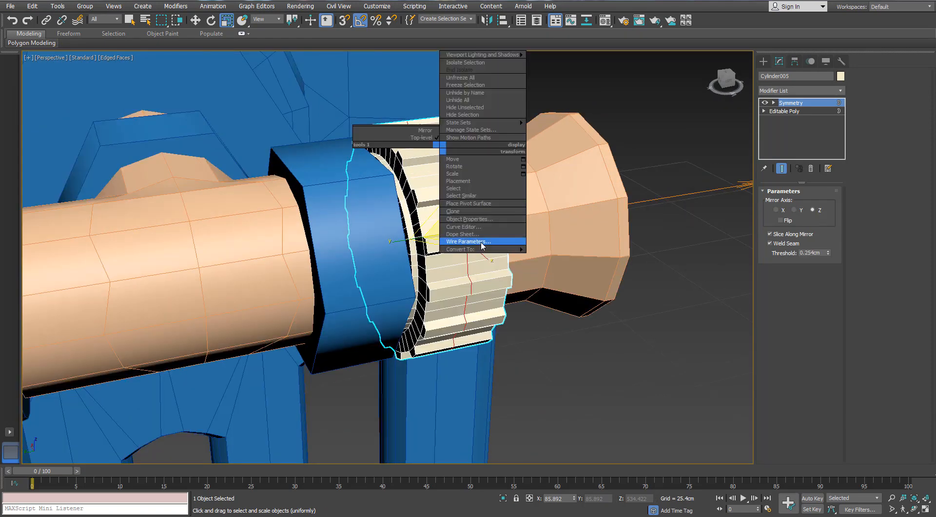
mouse_move(480, 249)
click(424, 258)
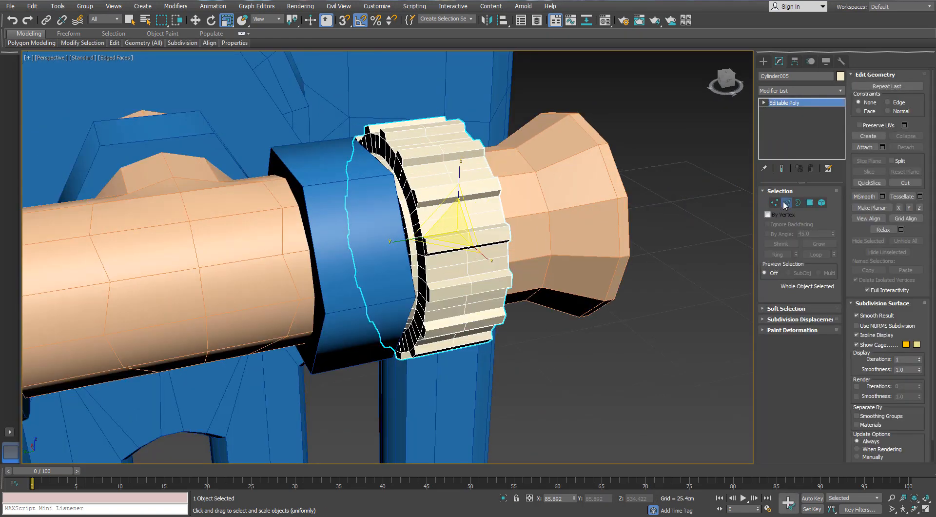
- Examine the mirrored toothed ring on the bar from both sides
click(786, 203)
scroll(483, 209, down, 3)
alt+middle_drag(483, 209, 341, 212)
scroll(444, 202, up, 3)
click(783, 204)
scroll(575, 220, down, 3)
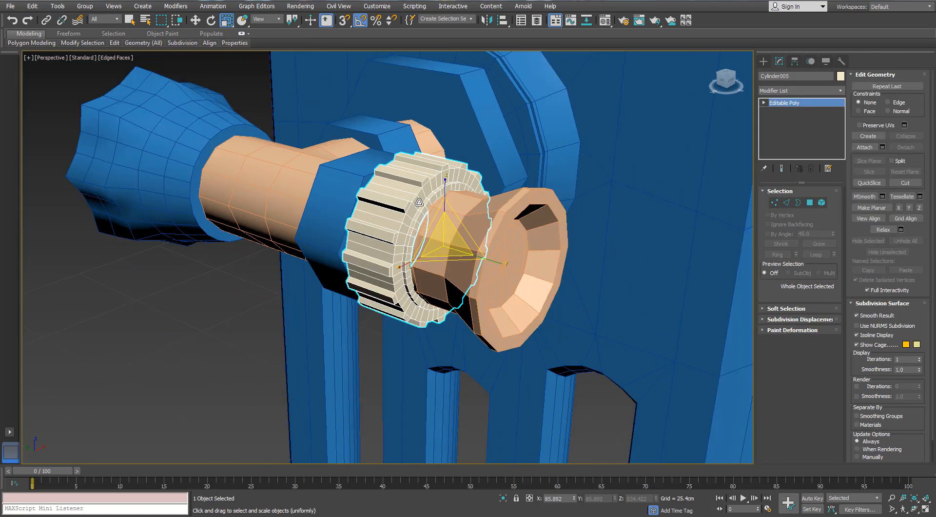
alt+middle_drag(575, 220, 484, 243)
scroll(484, 243, up, 3)
scroll(484, 244, down, 3)
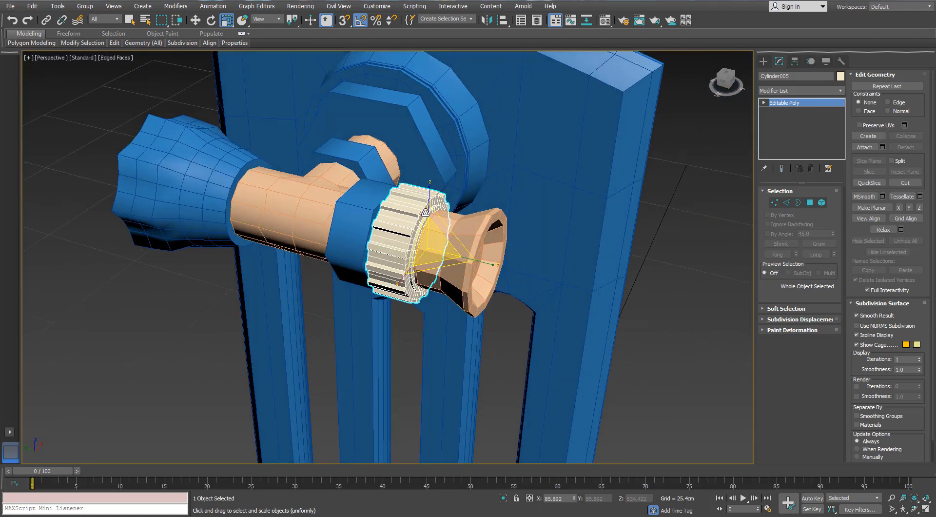
- Isolate the hexagonal nut next to the toothed ring and convert it to Editable Poly
alt+middle_drag(336, 248, 447, 307)
scroll(405, 287, up, 3)
click(447, 307)
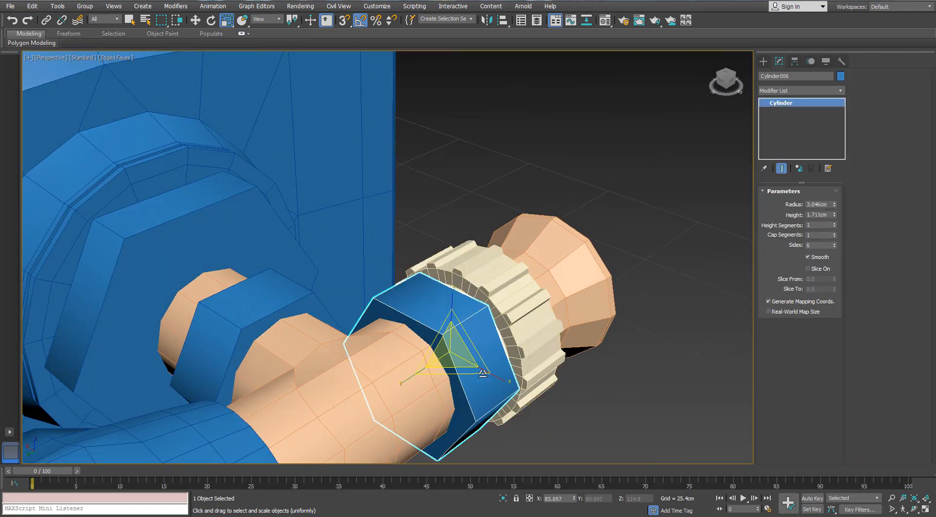
click(504, 499)
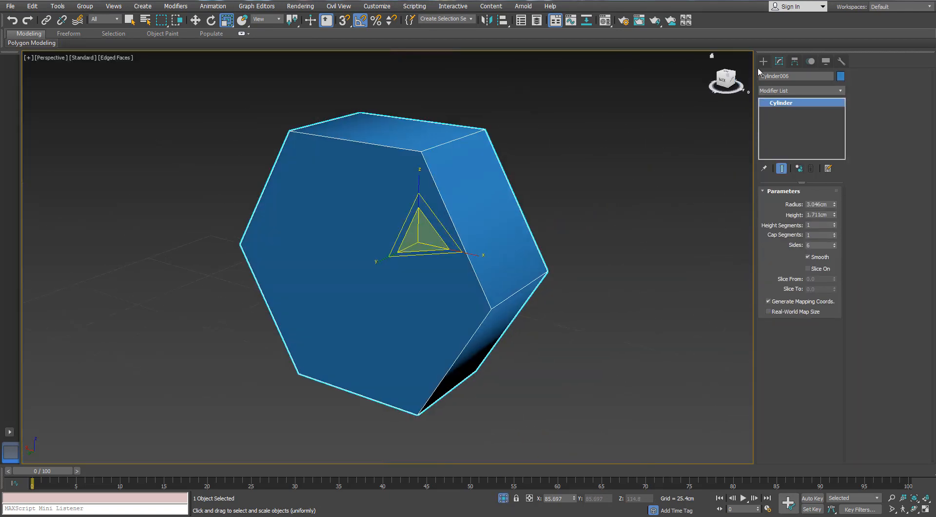
right_click(474, 164)
mouse_move(495, 265)
click(446, 271)
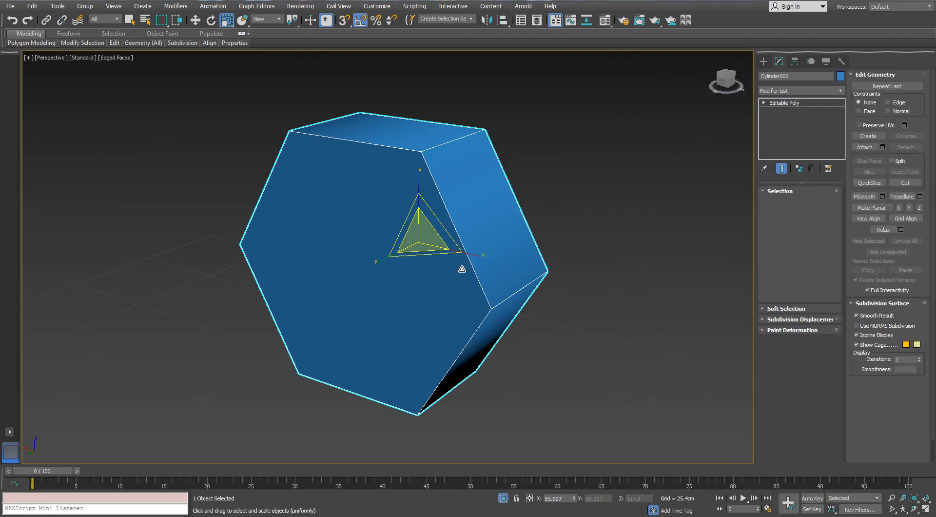
- Select the nut's two hexagonal end faces, exit isolation and inset both faces by 0.625 cm
key(4)
click(426, 222)
ctrl+click(349, 223)
alt+middle_drag(426, 222, 481, 448)
click(503, 498)
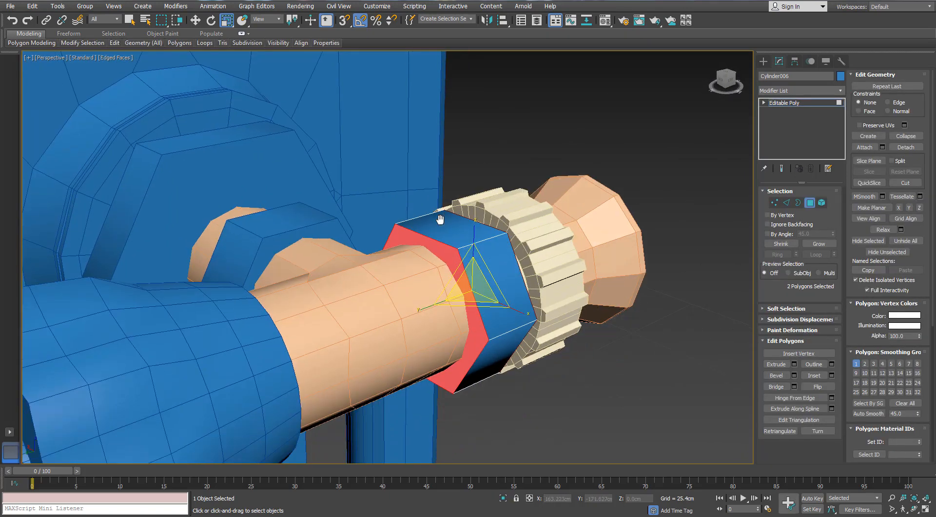
click(832, 376)
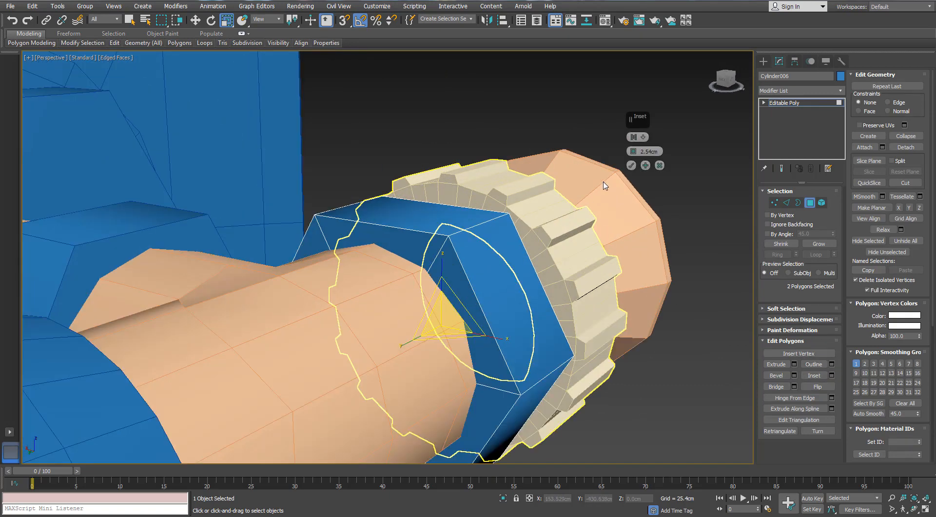
right_click(633, 151)
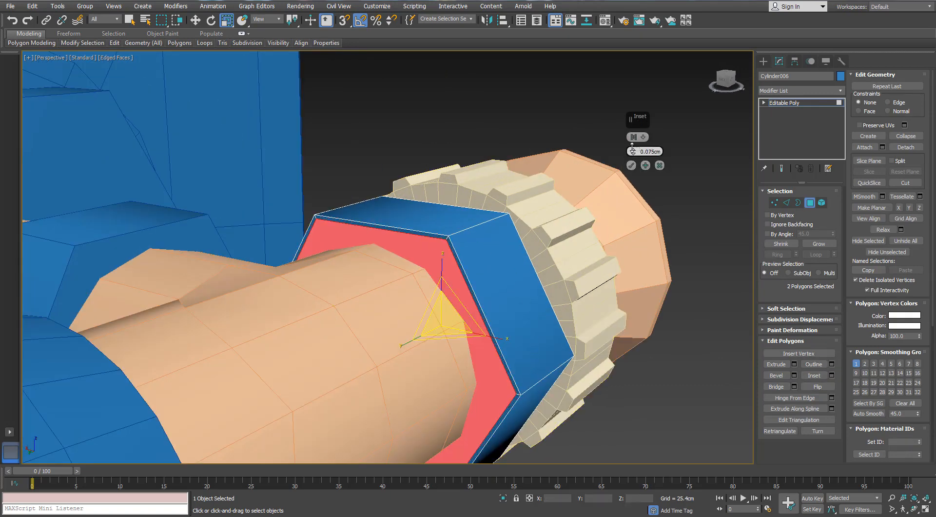
drag(632, 146, 632, 146)
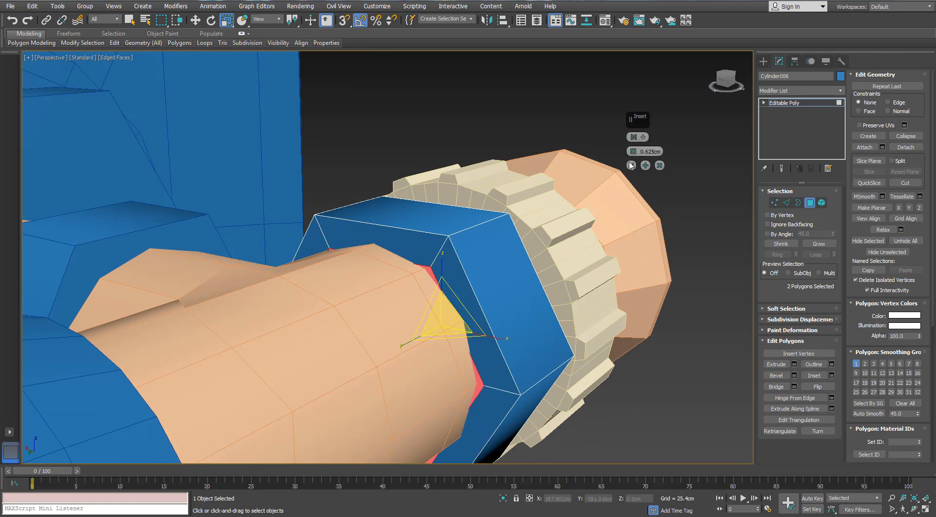
- Isolate the nut and bridge its two inset hexagonal faces into a through hole
click(786, 204)
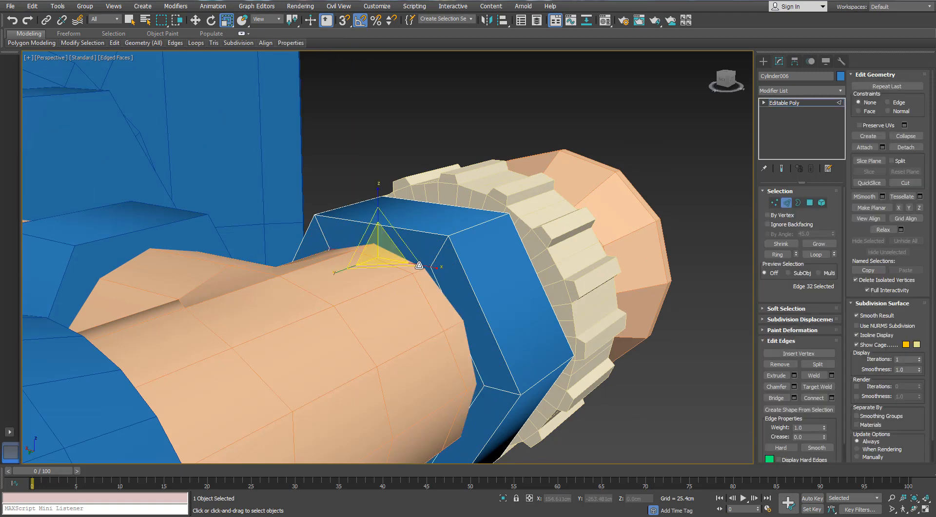
key(alt+q)
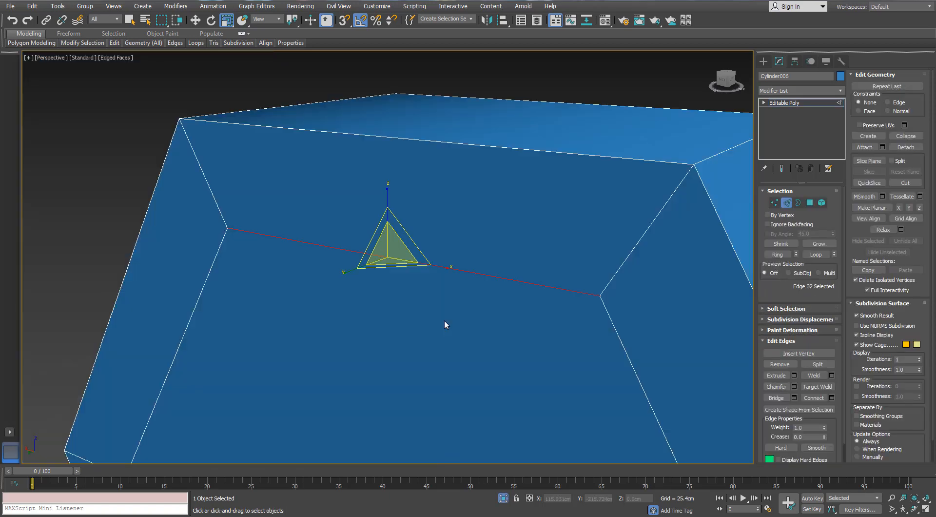
key(f)
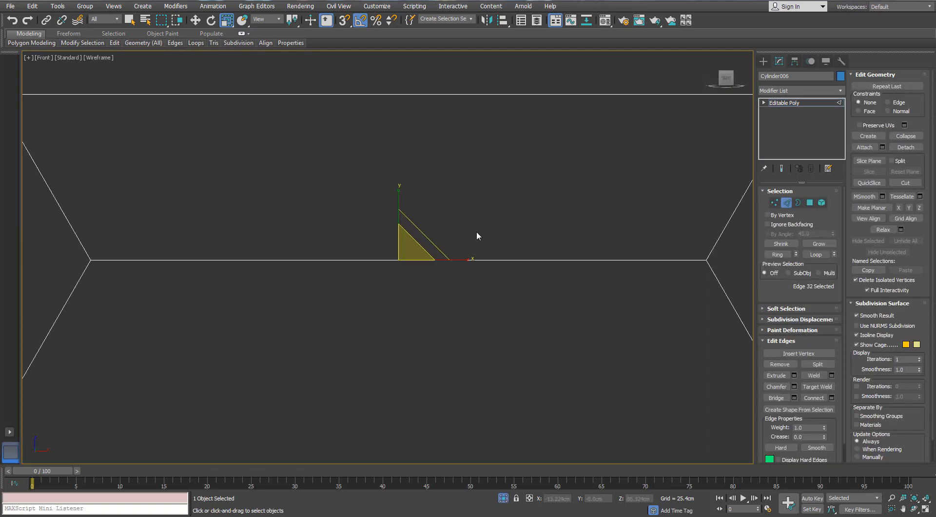
scroll(472, 219, down, 5)
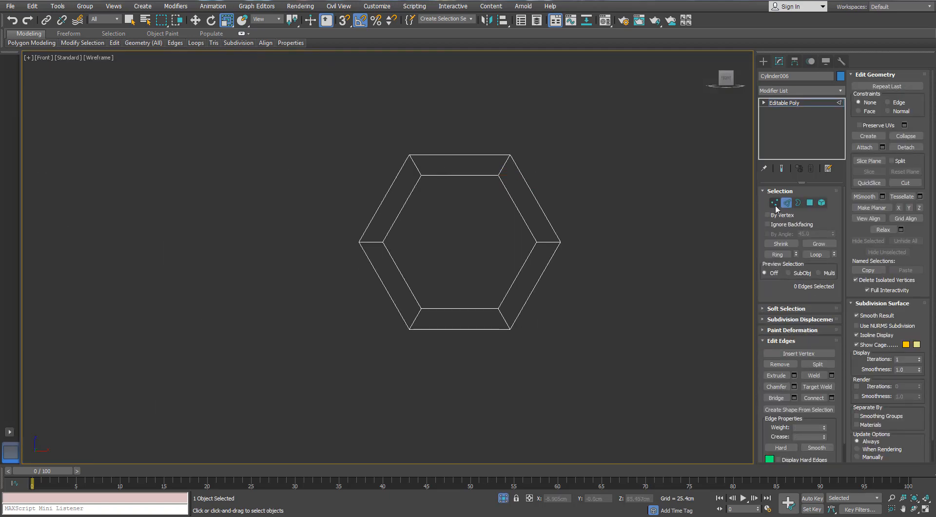
click(809, 203)
alt+middle_drag(501, 218, 568, 241)
key(F3)
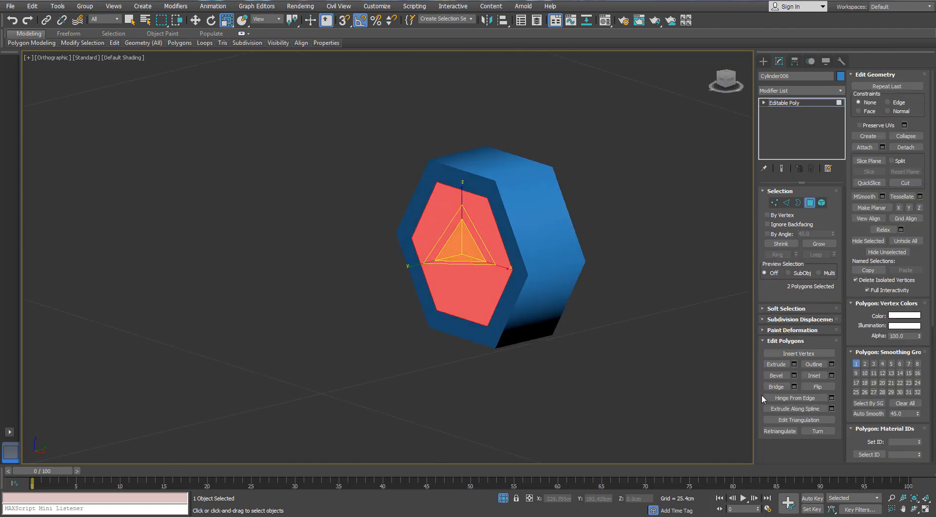
click(776, 386)
- Select the inner and outer edges along all six sides of the nut in the front view and connect them with 2 segments
click(785, 203)
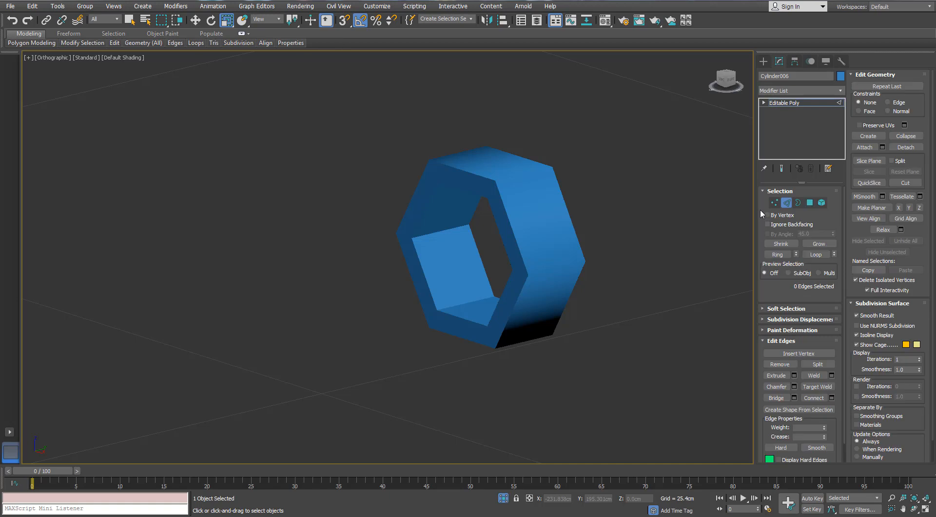
key(f)
key(z)
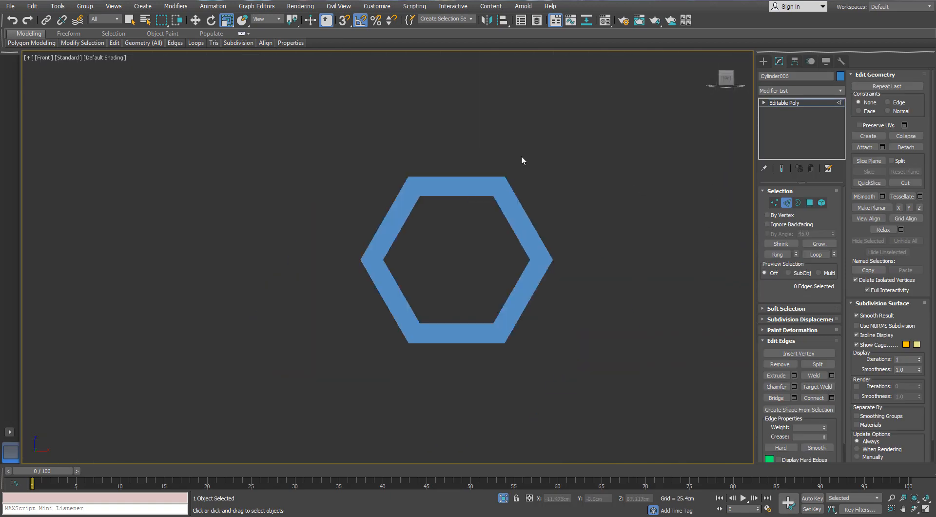
key(F4)
drag(455, 160, 377, 212)
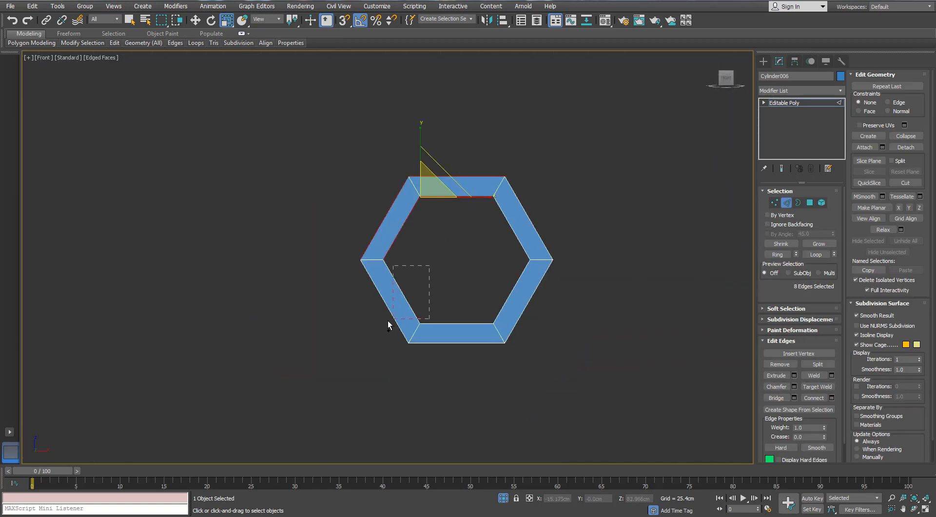
ctrl+drag(388, 319, 388, 320)
ctrl+drag(481, 288, 457, 356)
ctrl+drag(485, 279, 534, 314)
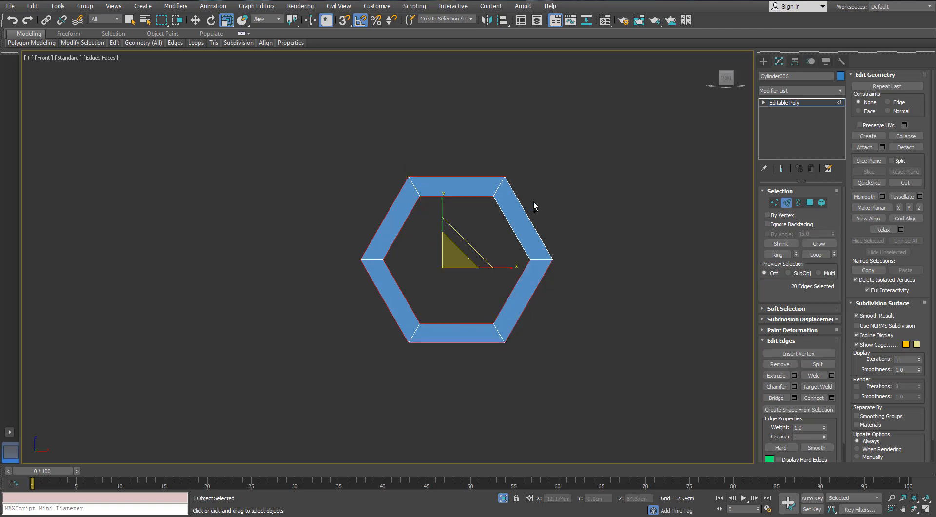
ctrl+drag(534, 200, 496, 236)
click(831, 398)
scroll(523, 184, up, 4)
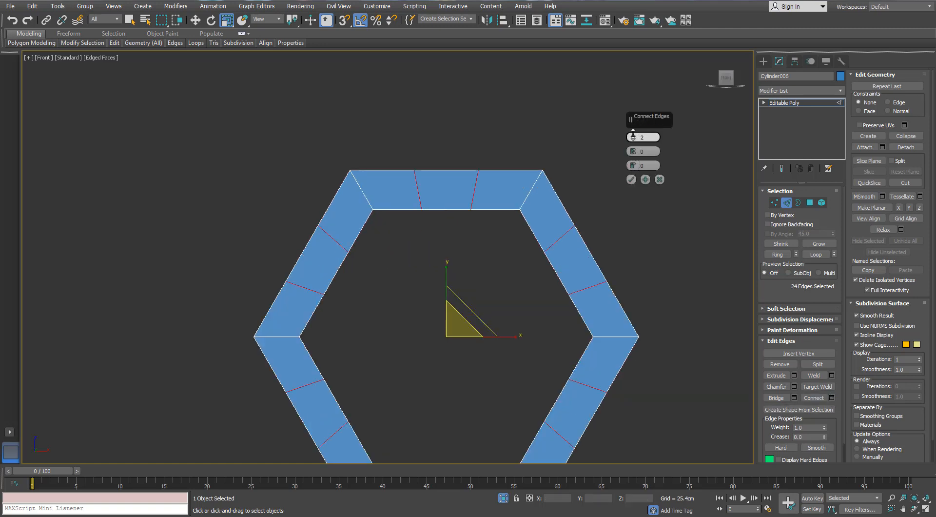
click(632, 180)
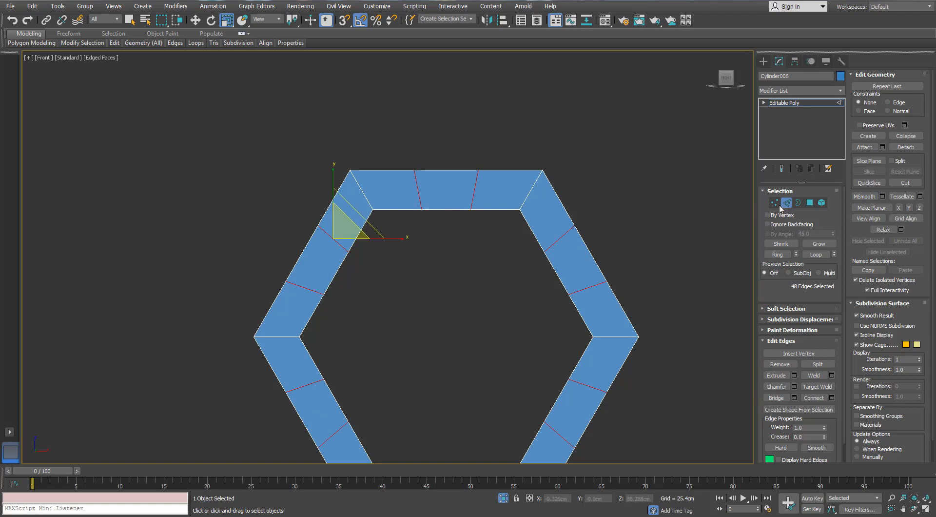
- Select the 24 new vertices around the hole, scale them outward in X and Y to round it, and exit isolation
key(1)
ctrl+drag(323, 309, 322, 309)
middle_drag(321, 309, 314, 170)
ctrl+drag(359, 205, 310, 292)
ctrl+drag(475, 337, 476, 337)
ctrl+drag(507, 198, 567, 295)
ctrl+drag(568, 170, 569, 171)
middle_drag(466, 161, 456, 194)
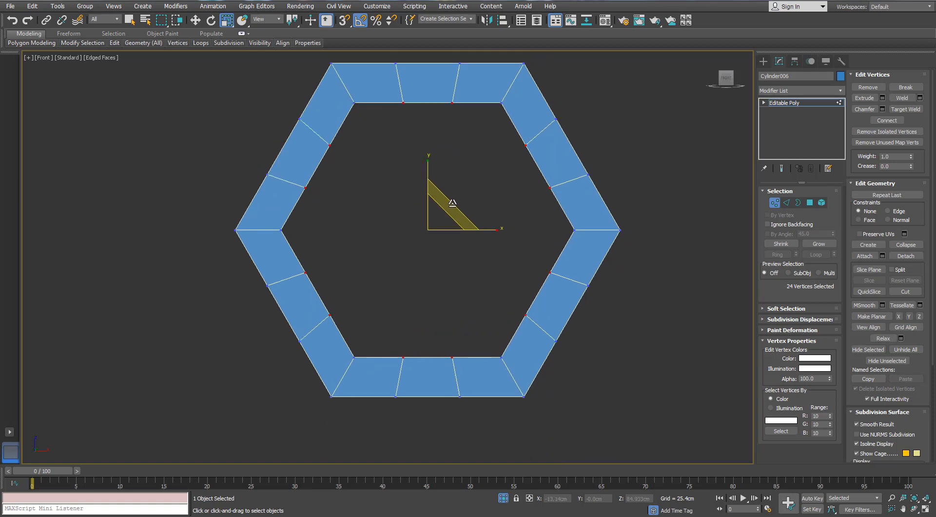
drag(452, 202, 454, 196)
click(501, 496)
alt+middle_drag(485, 266, 624, 278)
- Select all faces lining the nut's hole and scale them to 95% in X and Z, then leave face editing
ctrl+click(809, 203)
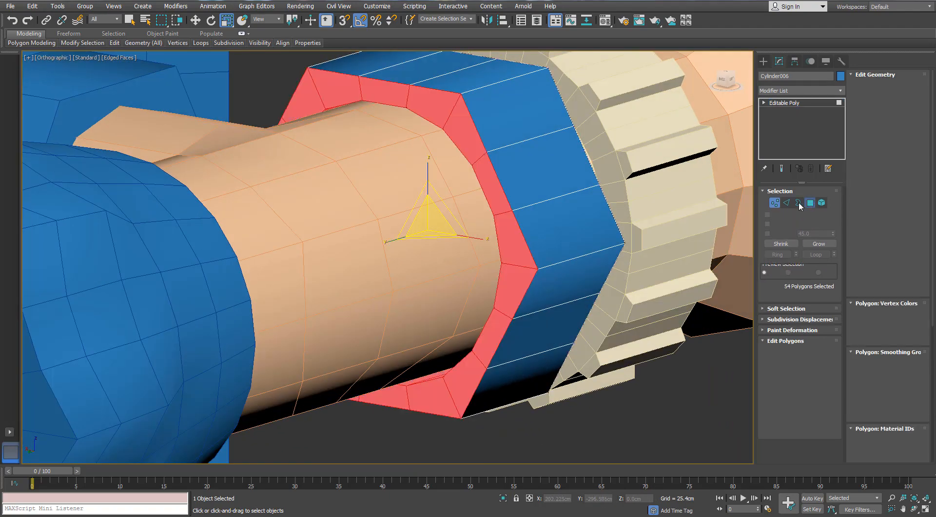
key(alt+q)
alt+middle_drag(546, 216, 554, 191)
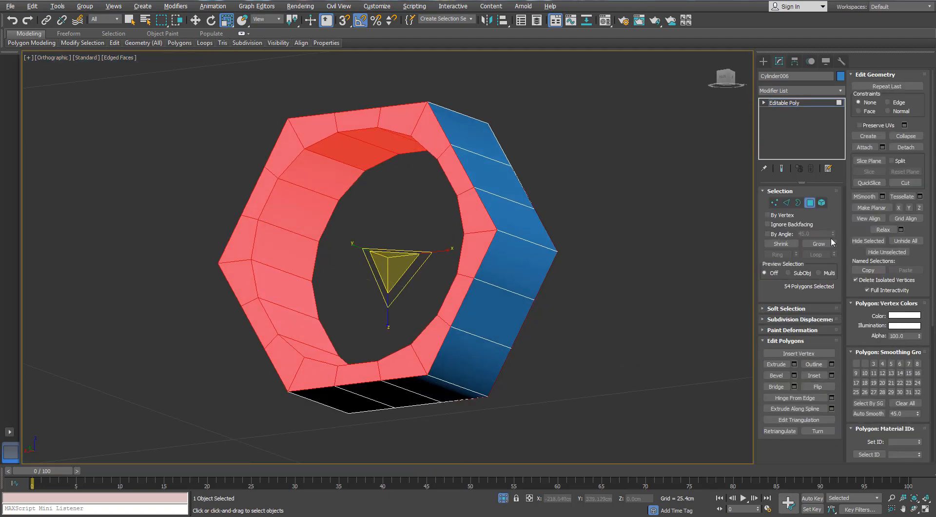
click(786, 202)
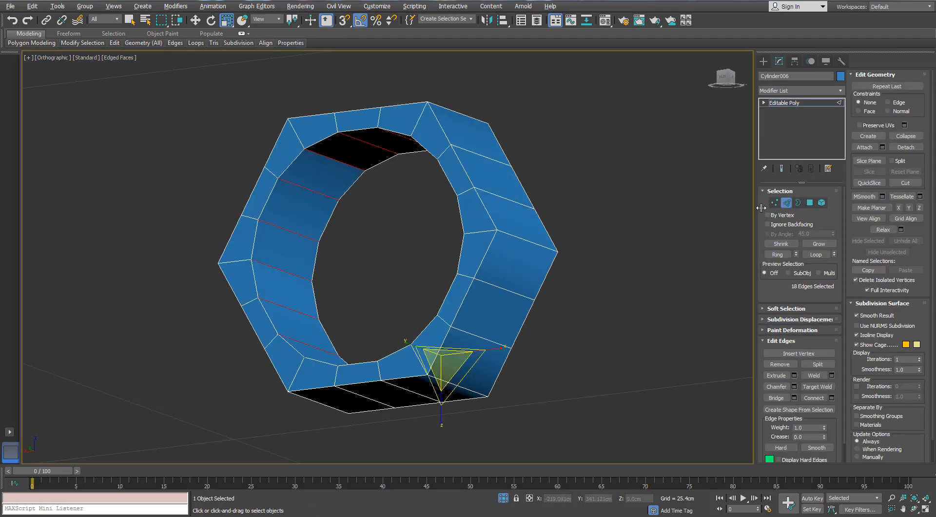
ctrl+click(809, 203)
key(alt+q)
alt+middle_drag(419, 275, 418, 224)
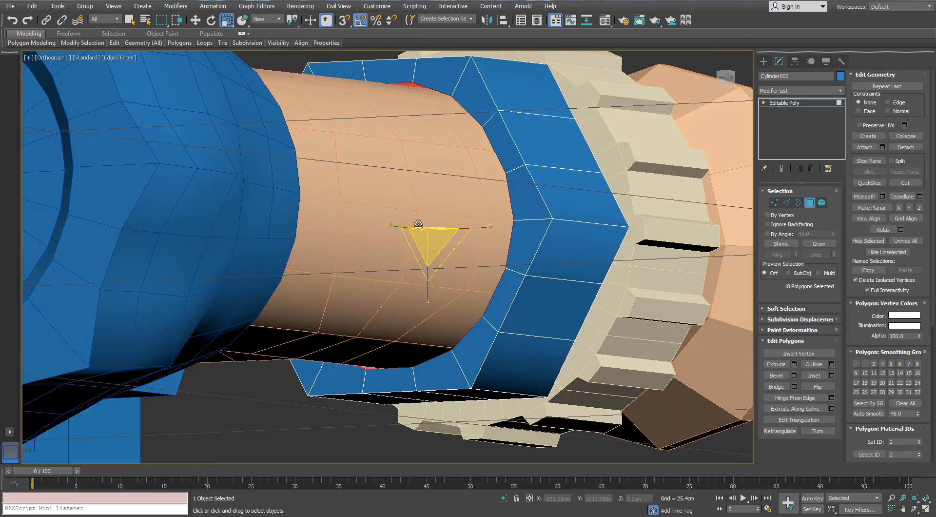
drag(457, 240, 456, 240)
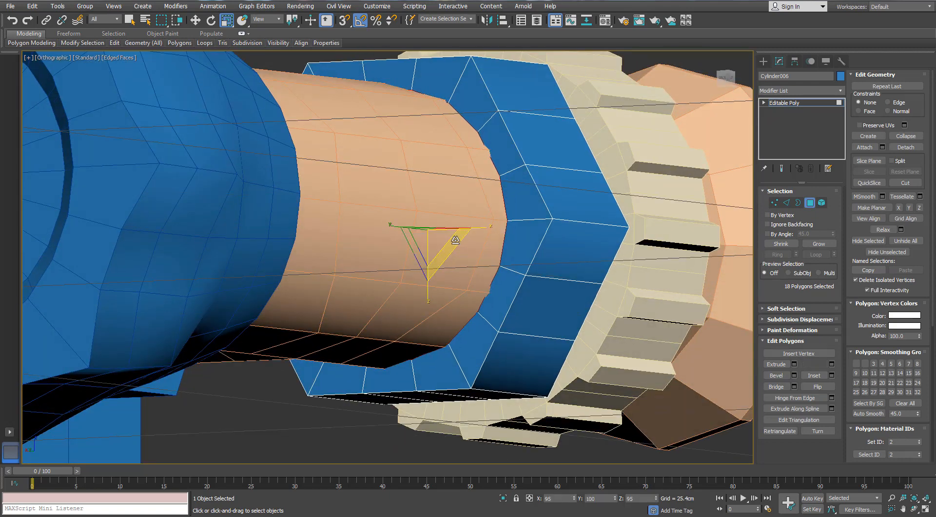
alt+middle_drag(443, 205, 437, 278)
scroll(428, 235, down, 3)
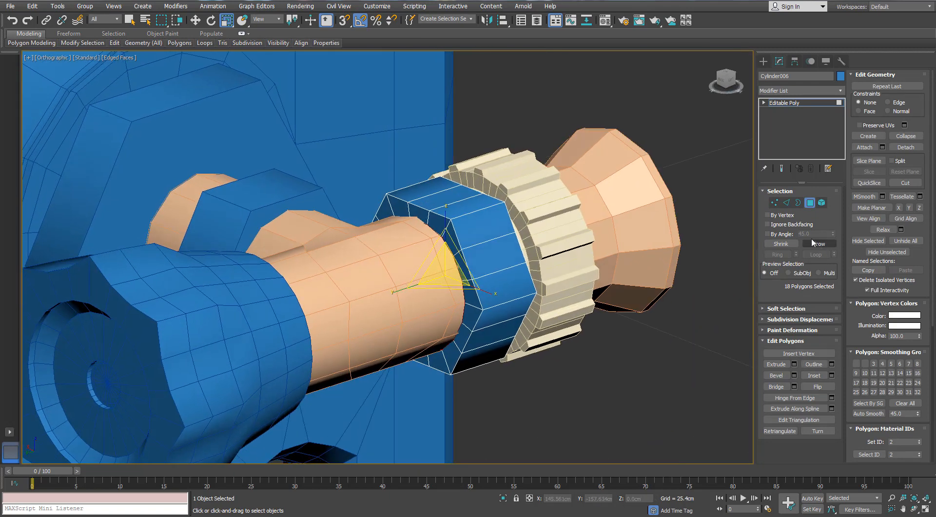
click(809, 203)
click(616, 371)
- Make one instance of the hollow nut rotated 90° about Z
click(485, 253)
alt+middle_drag(485, 253, 455, 270)
key(e)
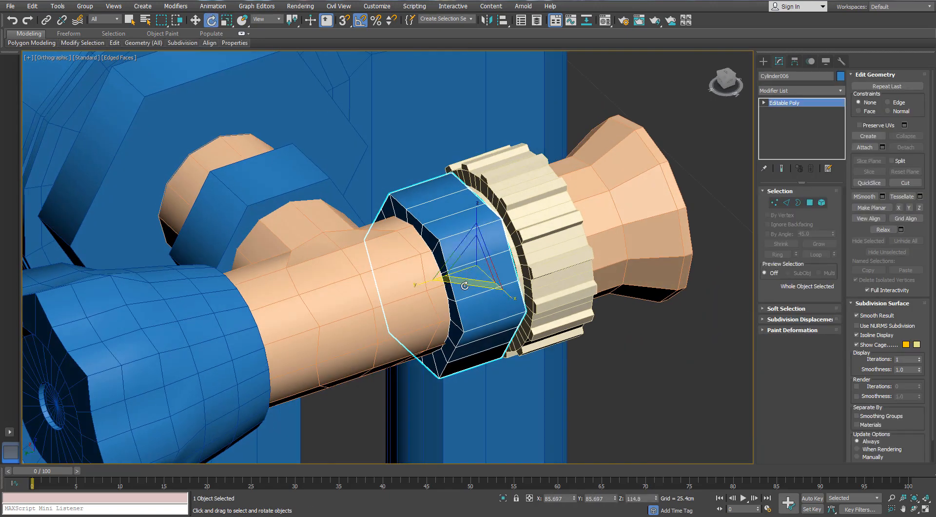
shift+drag(460, 294, 502, 288)
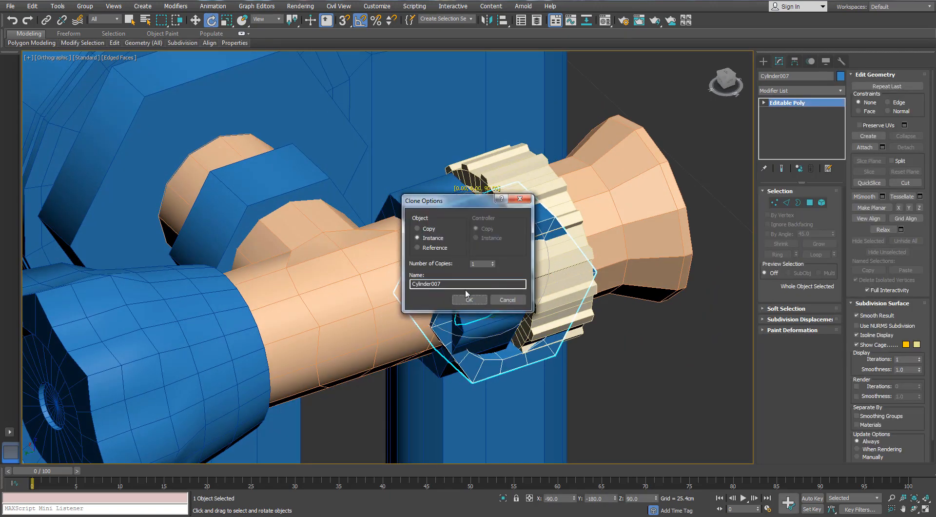
click(468, 298)
- Align the nut copy's pivot in Y and Z to the old solid nut on the stem and delete the old nut
click(502, 20)
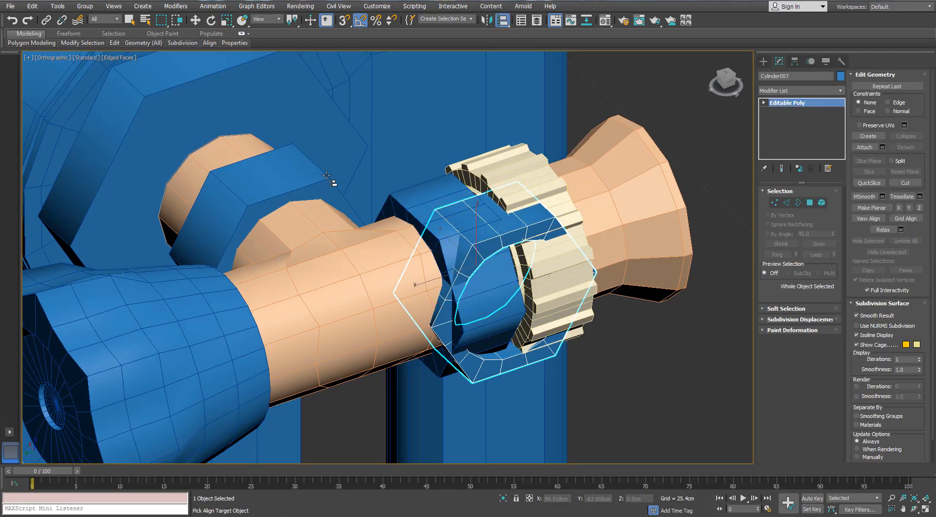
click(322, 186)
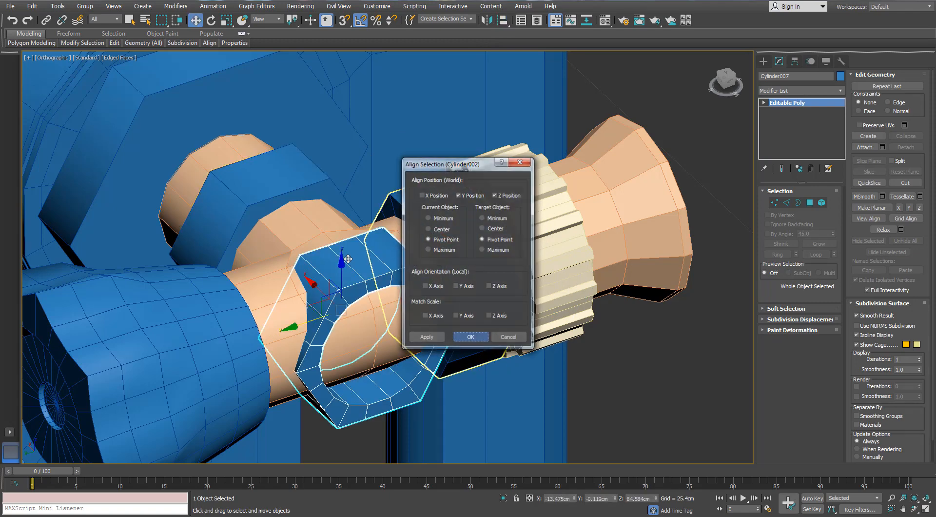
click(470, 336)
click(288, 190)
key(Delete)
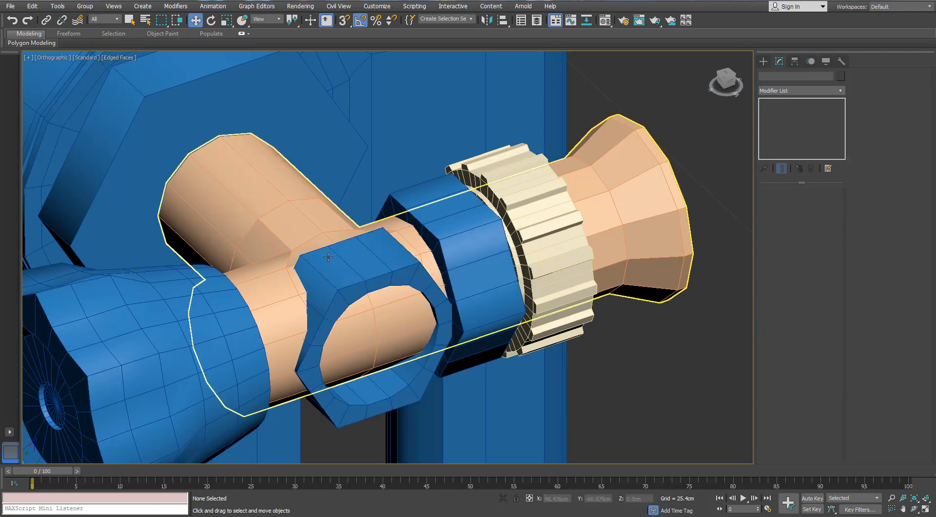
- Move the new nut along X to about -7.68 cm on the stem between the handle and the panel, and deselect it
click(320, 282)
drag(320, 288, 217, 181)
alt+middle_drag(217, 182, 203, 202)
scroll(204, 203, down, 10)
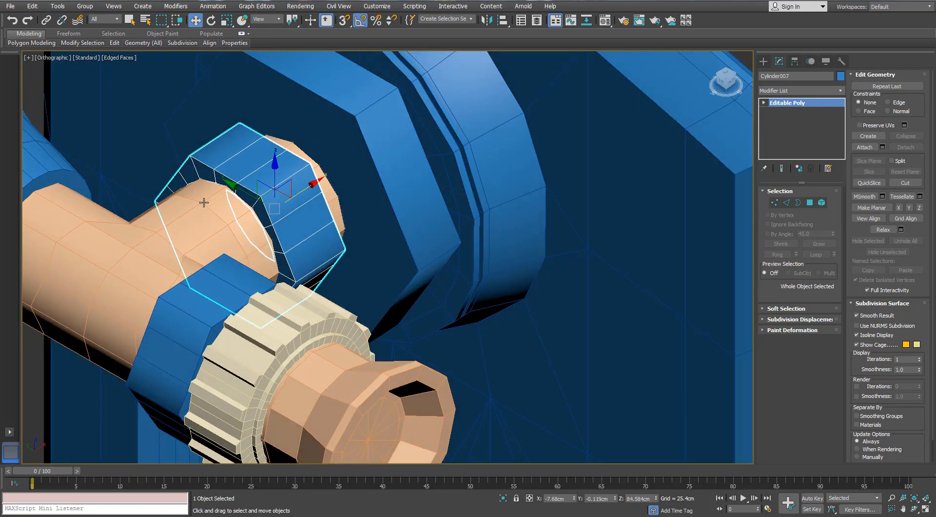
click(499, 418)
- Select all seven objects, assign them the 01 - Default material and give them one shared blue object color
scroll(512, 374, down, 5)
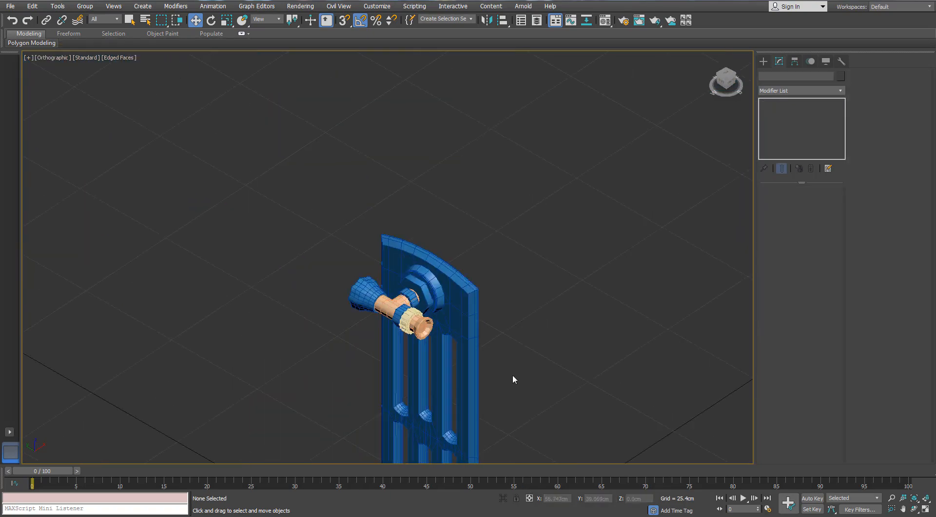
key(p)
alt+middle_drag(513, 374, 330, 225)
scroll(503, 332, down, 8)
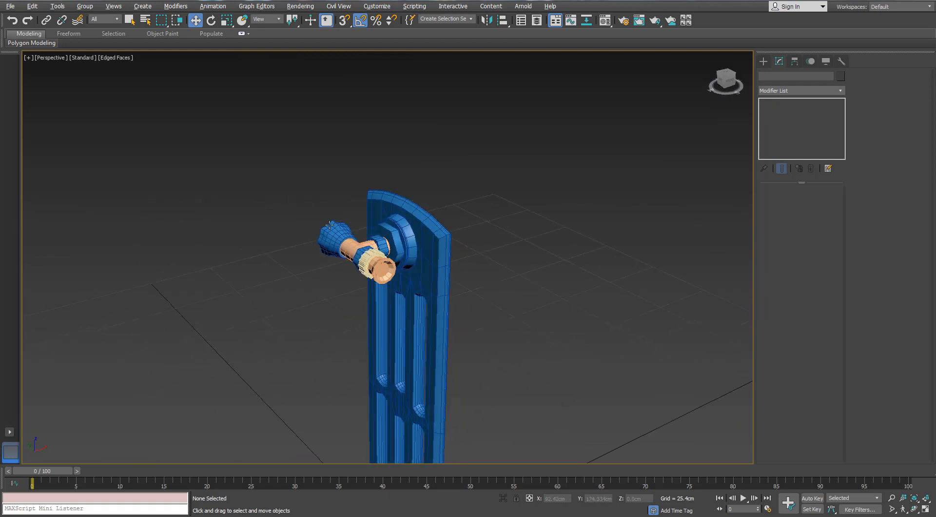
drag(489, 341, 489, 342)
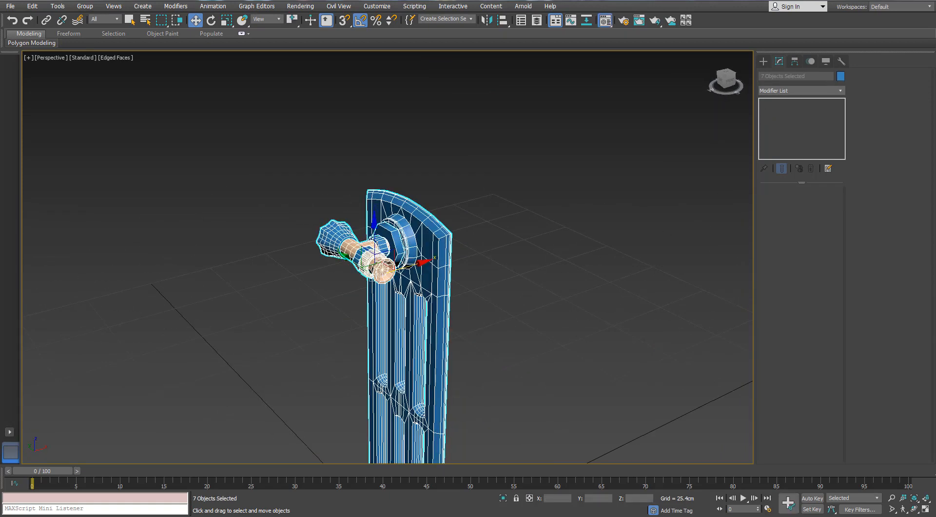
key(m)
click(633, 256)
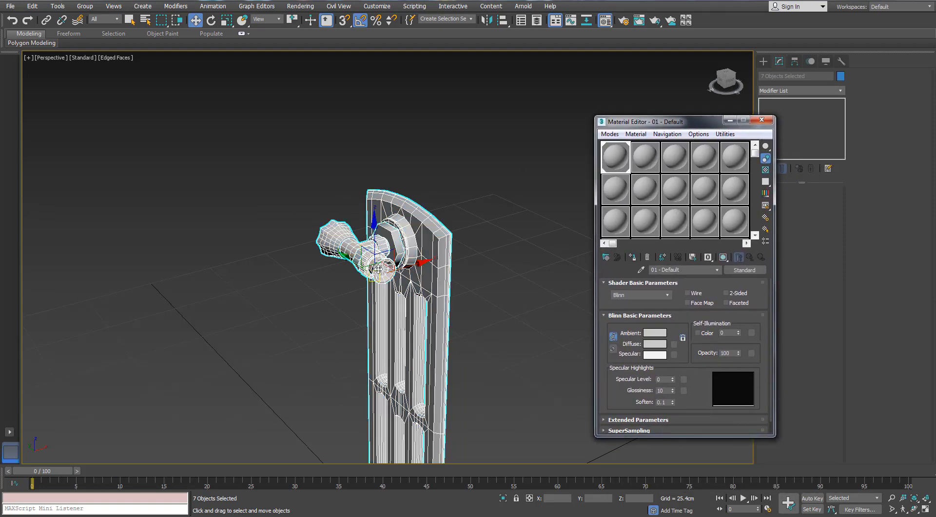
click(761, 120)
click(839, 75)
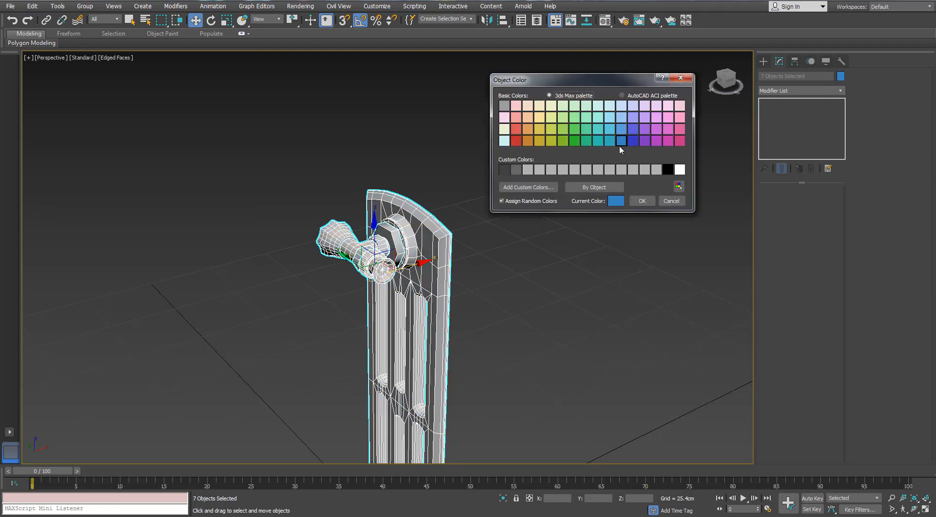
click(642, 200)
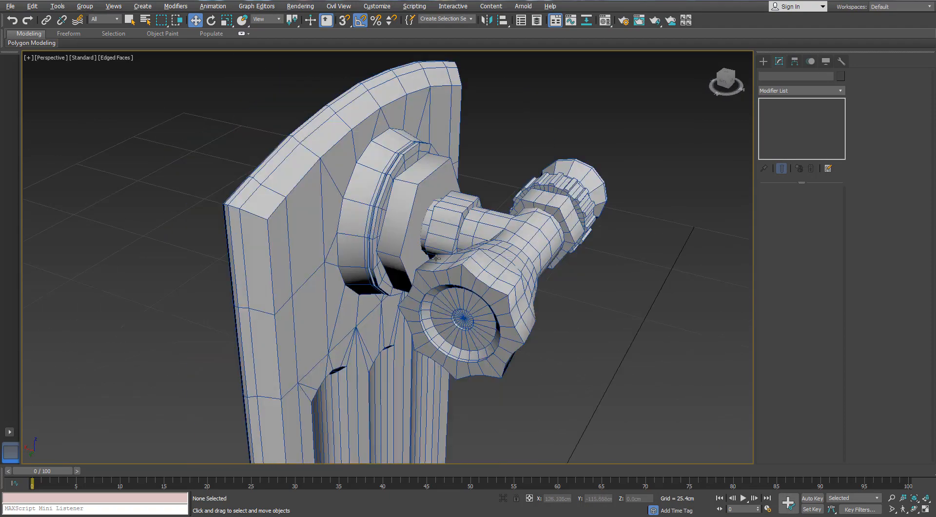
- Connect the ring of short edges around the arched panel's narrow outer rim to add an edge loop along its middle
alt+middle_drag(436, 259, 343, 255)
scroll(342, 254, down, 7)
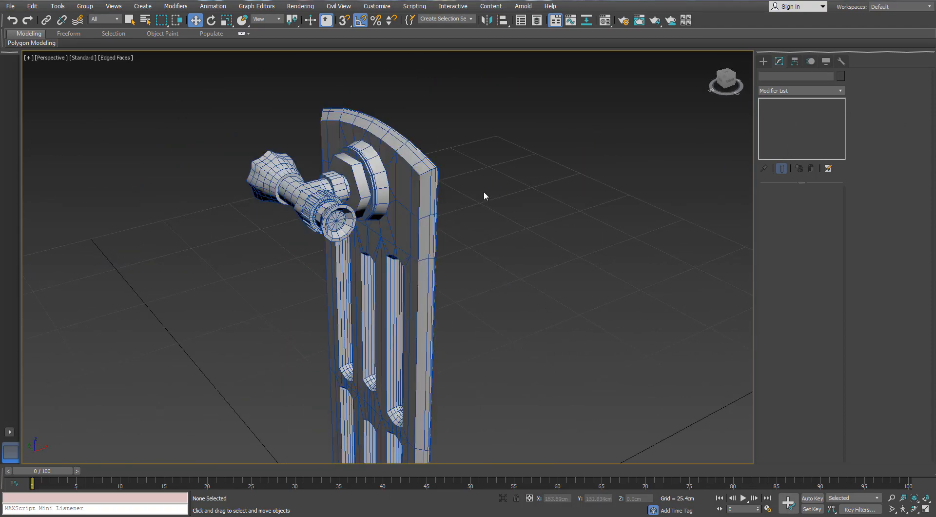
click(428, 171)
scroll(428, 164, up, 5)
alt+middle_drag(440, 162, 426, 155)
alt+middle_drag(521, 211, 697, 268)
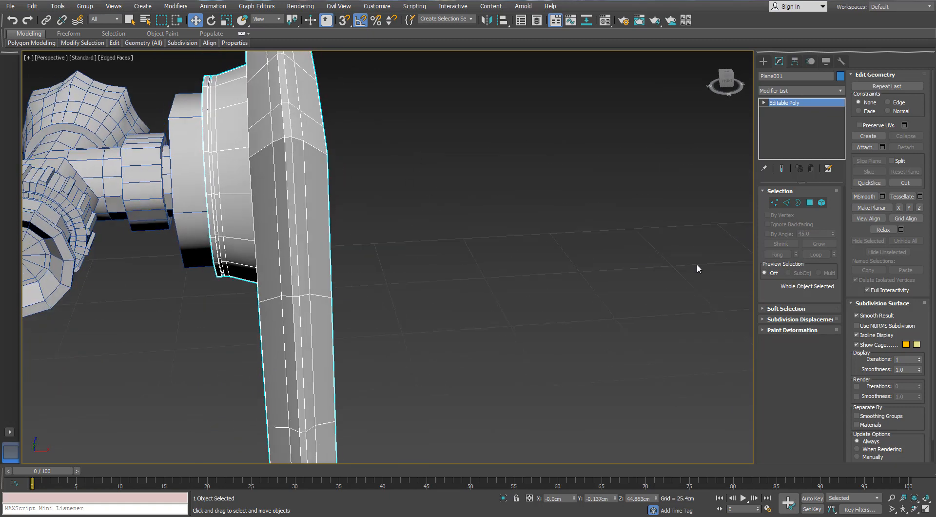
click(787, 203)
click(286, 123)
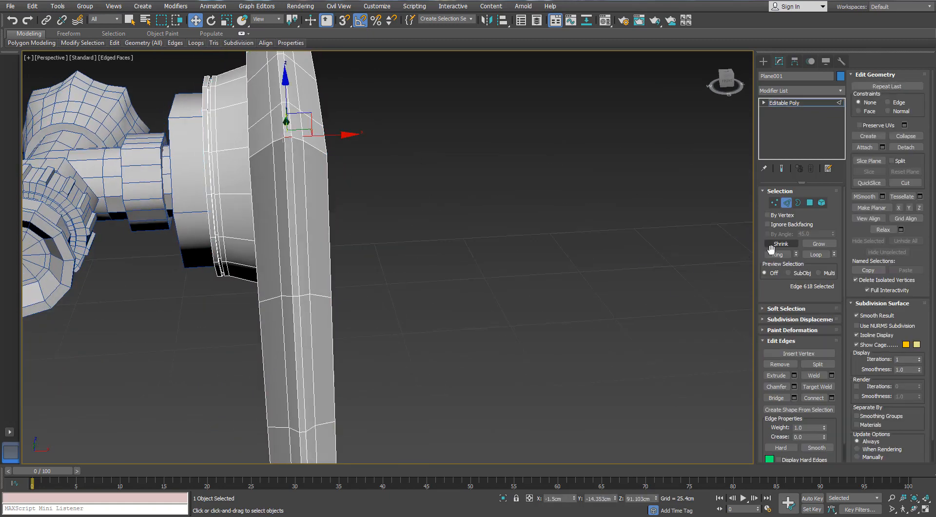
click(832, 398)
click(631, 180)
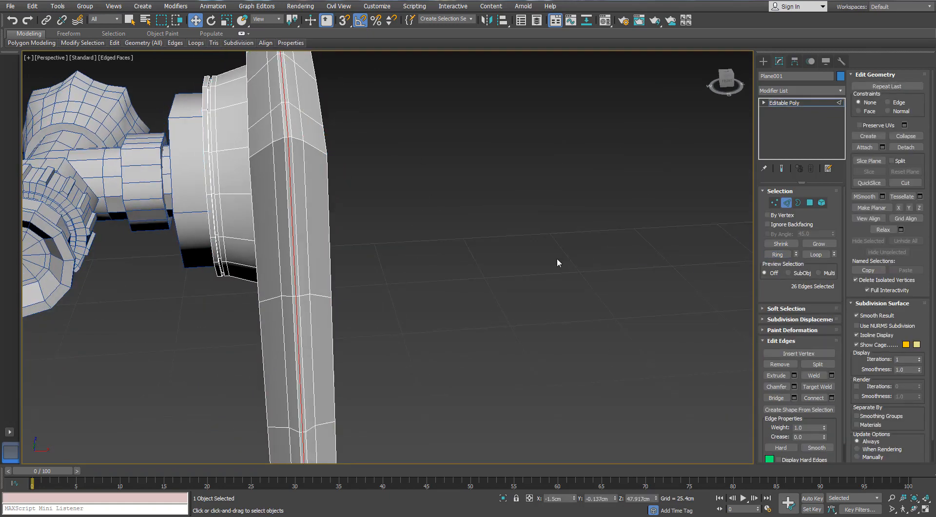
- In a wireframe front view, select the polygons of the panel's upper end beyond the center loop, on the side away from the handle
scroll(555, 259, down, 5)
key(f)
scroll(445, 286, up, 3)
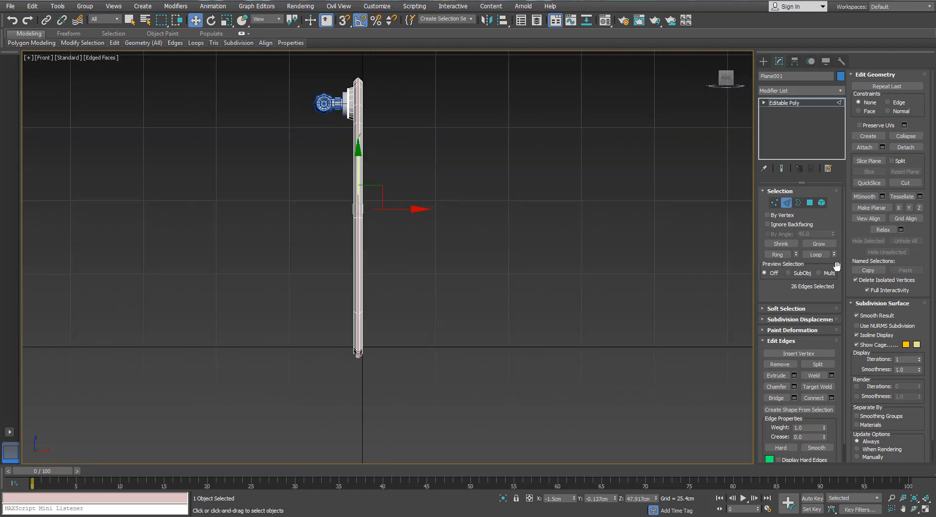
click(809, 202)
middle_drag(408, 151, 429, 212)
scroll(396, 186, up, 3)
key(F3)
middle_drag(364, 120, 354, 196)
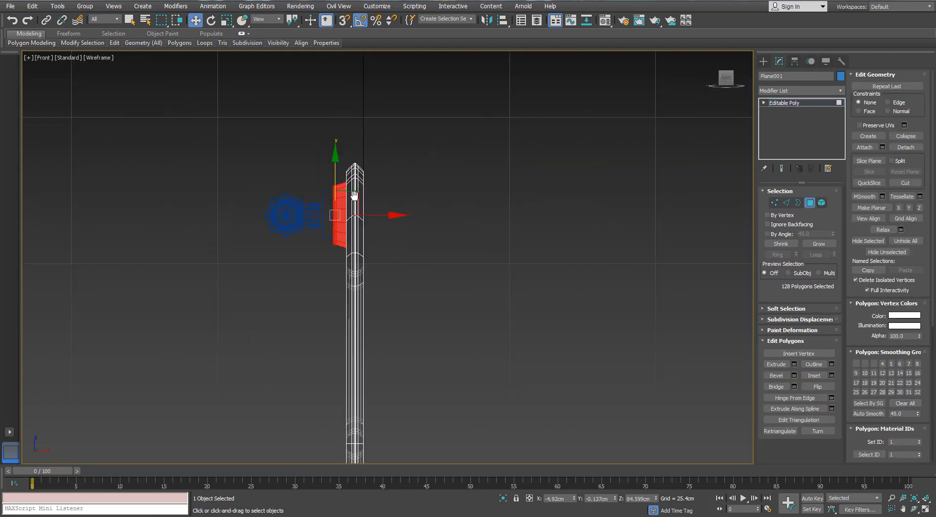
scroll(352, 180, up, 6)
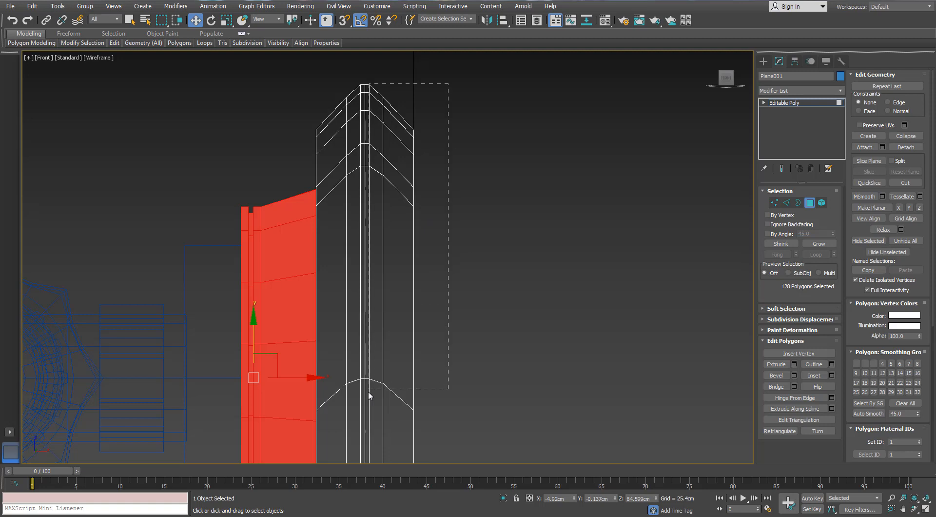
drag(368, 392, 369, 392)
- Add the polygons of the panel's two opening sections beyond the center loop, away from the handle, to the selection
scroll(368, 392, down, 2)
middle_drag(383, 336, 366, 49)
scroll(366, 54, down, 1)
scroll(376, 136, up, 2)
ctrl+drag(411, 149, 388, 266)
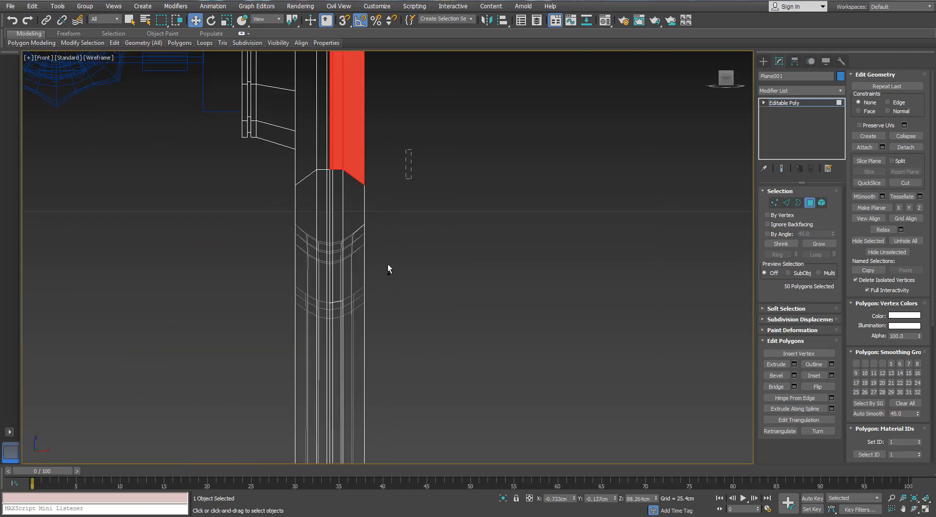
ctrl+drag(336, 402, 332, 405)
scroll(330, 400, down, 2)
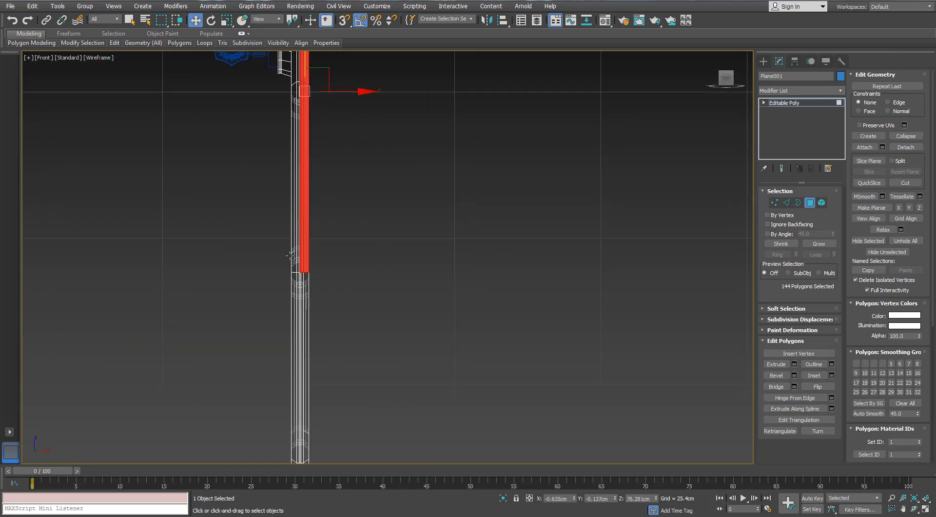
scroll(378, 269, up, 2)
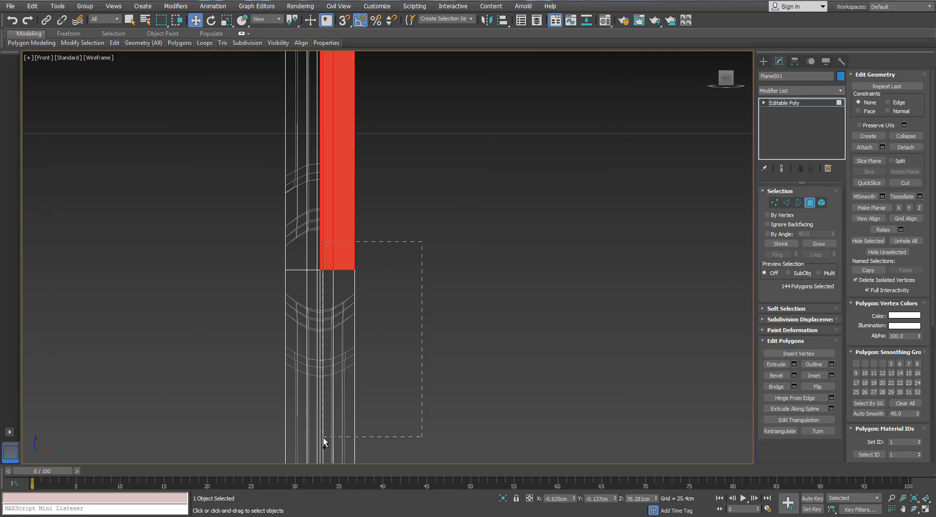
ctrl+drag(324, 437, 322, 438)
- Extend the selection with the back-half polygons of the panel's lower end, down to its bottom edge
scroll(325, 432, down, 2)
middle_drag(294, 370, 272, 59)
scroll(310, 153, up, 2)
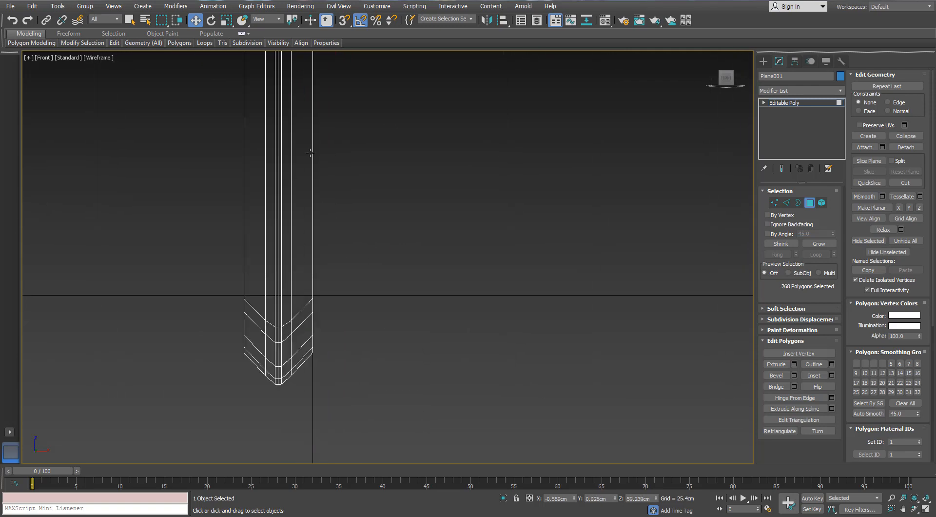
scroll(310, 152, down, 2)
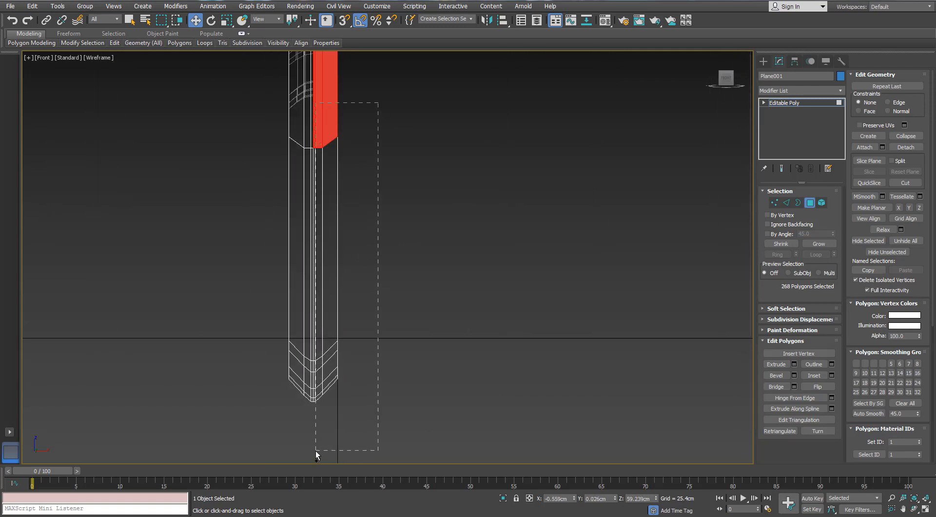
ctrl+drag(314, 449, 315, 449)
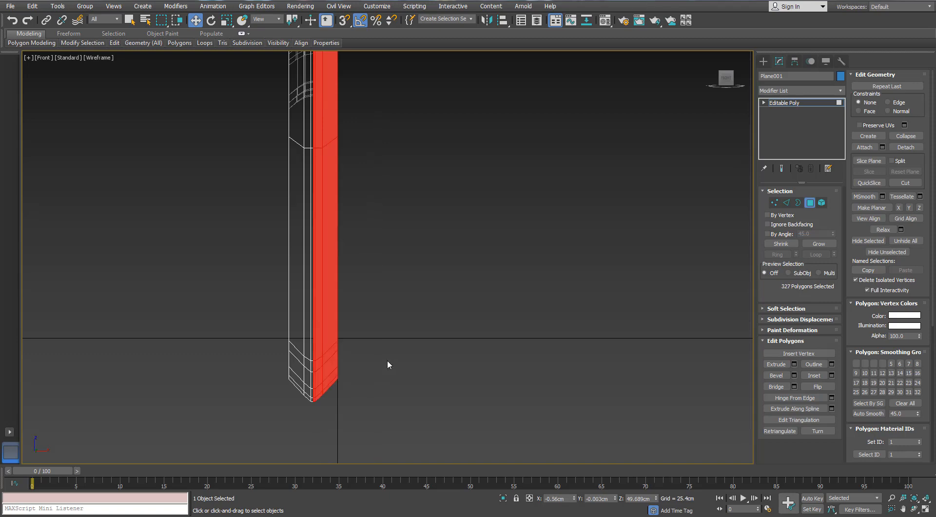
- Examine the back-half polygon selection around the openings from both sides in a shaded perspective view
key(p)
key(z)
scroll(399, 293, down, 2)
alt+middle_drag(400, 288, 435, 317)
key(F3)
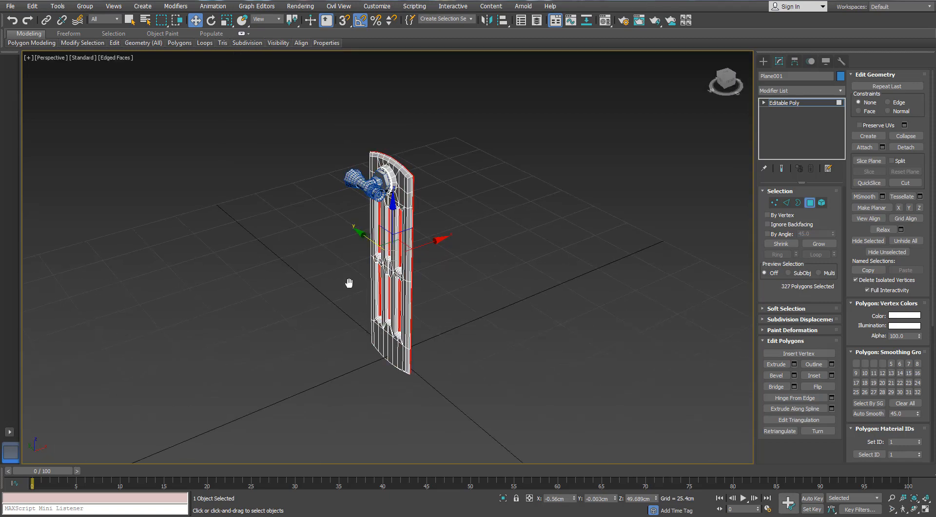
middle_drag(349, 283, 356, 216)
scroll(356, 217, up, 6)
alt+middle_drag(493, 268, 434, 283)
scroll(435, 283, up, 2)
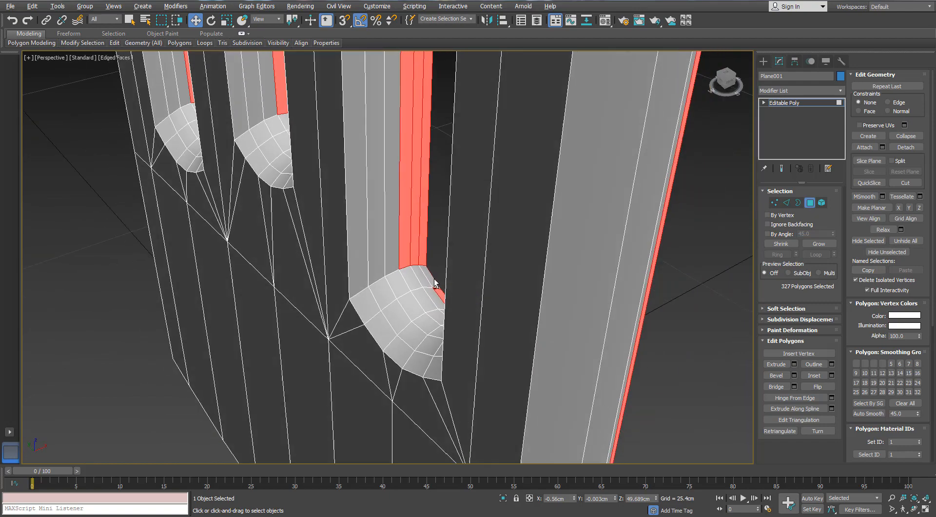
scroll(386, 281, down, 4)
alt+middle_drag(288, 249, 242, 223)
scroll(253, 265, down, 6)
scroll(242, 224, up, 6)
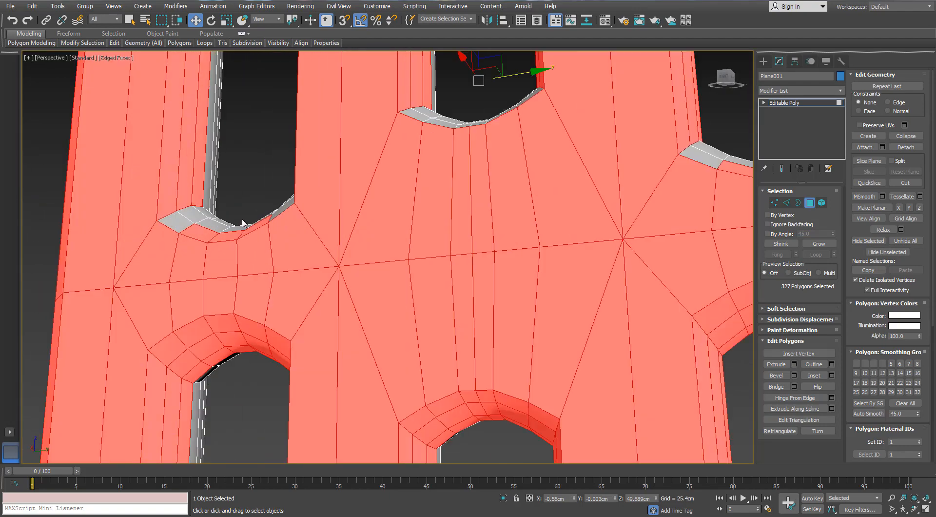
scroll(293, 255, down, 4)
alt+middle_drag(294, 255, 326, 231)
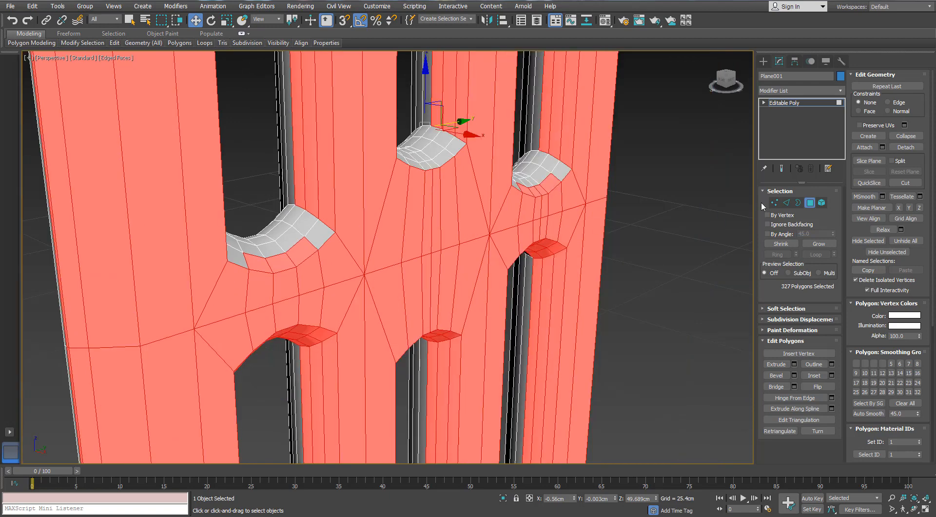
- Grow the back-half polygon selection once to take in the remaining curved polygons at the ends of the openings
scroll(507, 215, down, 7)
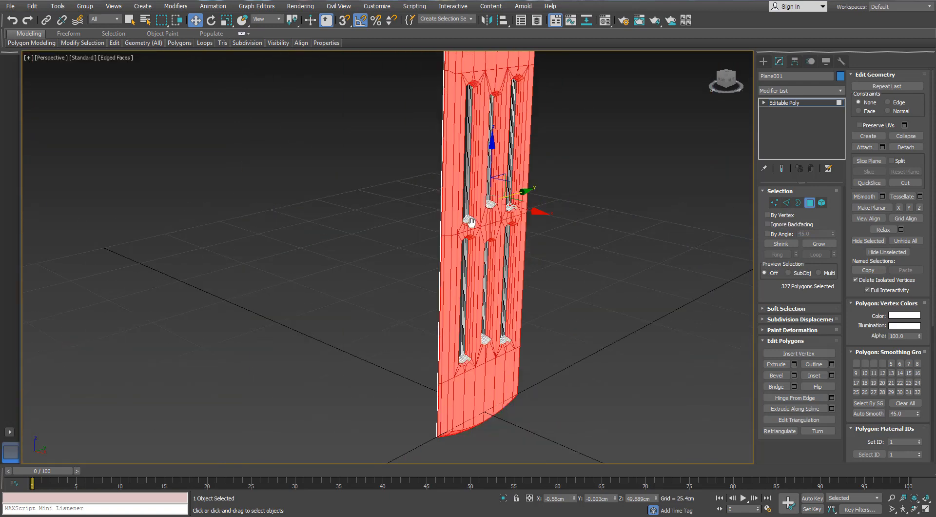
scroll(431, 230, up, 4)
middle_drag(501, 169, 411, 181)
scroll(411, 182, up, 2)
key(ctrl+Page_Up)
key(F4)
scroll(447, 238, down, 3)
middle_drag(560, 439, 547, 266)
scroll(549, 265, down, 4)
key(F4)
middle_drag(467, 200, 404, 257)
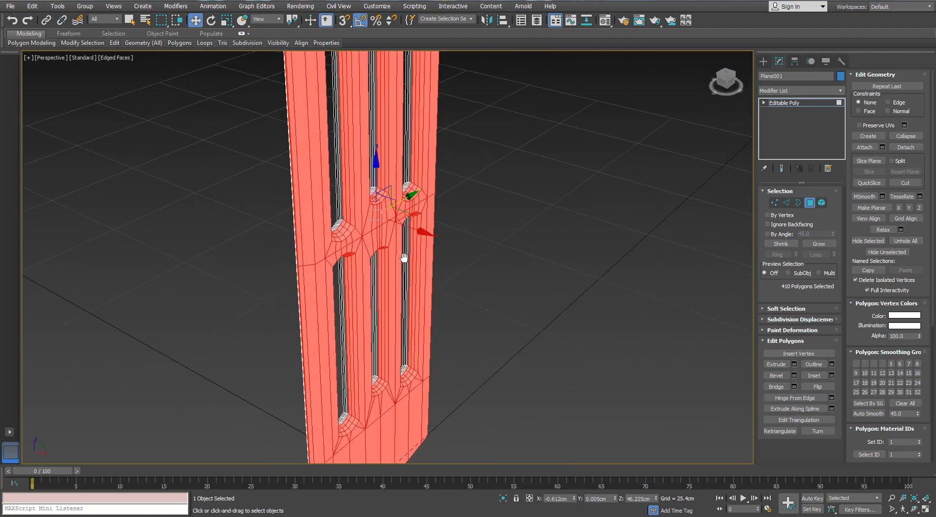
- Delete the selected back half of the panel and select the open border edges left along its outer rim
click(445, 262)
key(3)
click(430, 209)
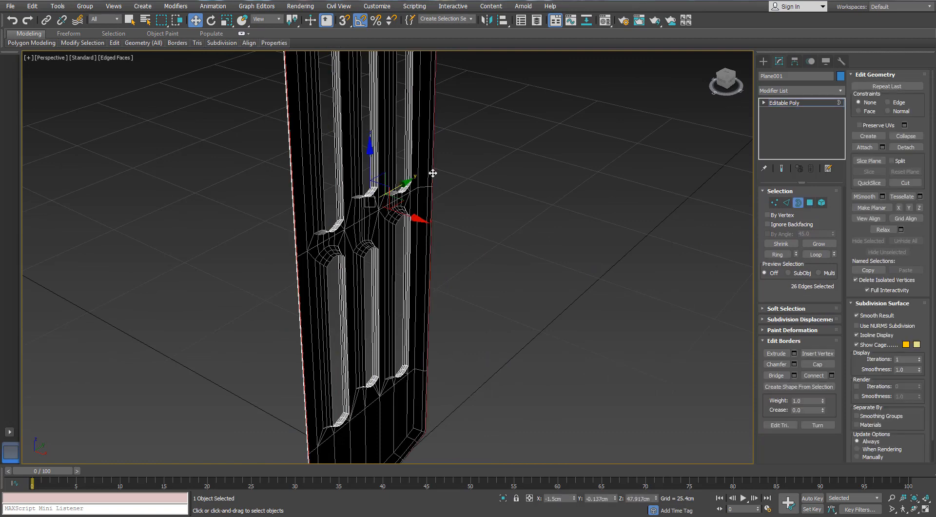
alt+middle_drag(429, 174, 487, 255)
- Apply a Symmetry modifier to the panel with Z as the mirror axis to rebuild the back half
click(840, 90)
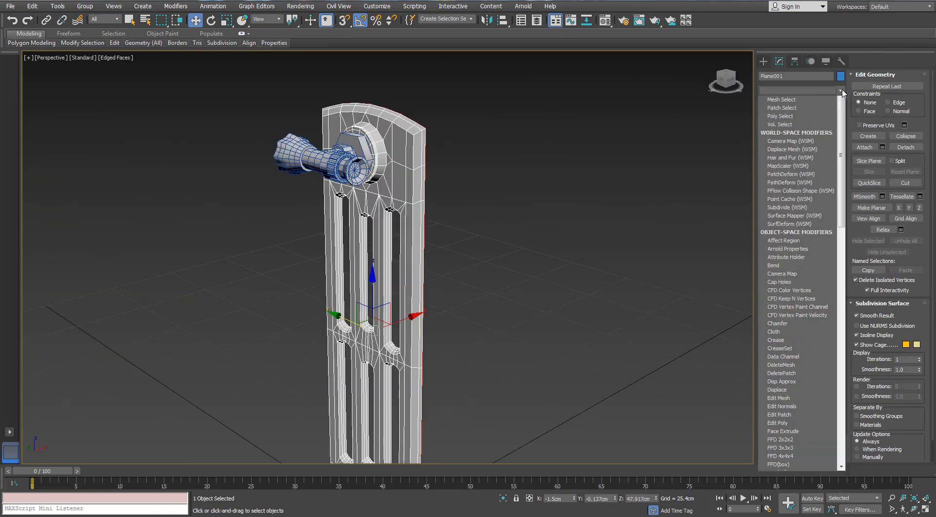
text(sym)
key(Return)
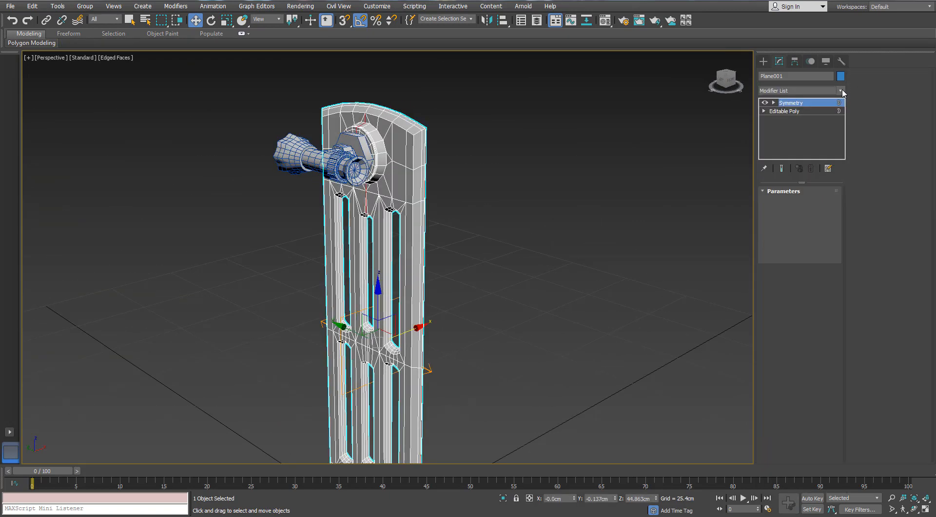
alt+middle_drag(530, 137, 797, 204)
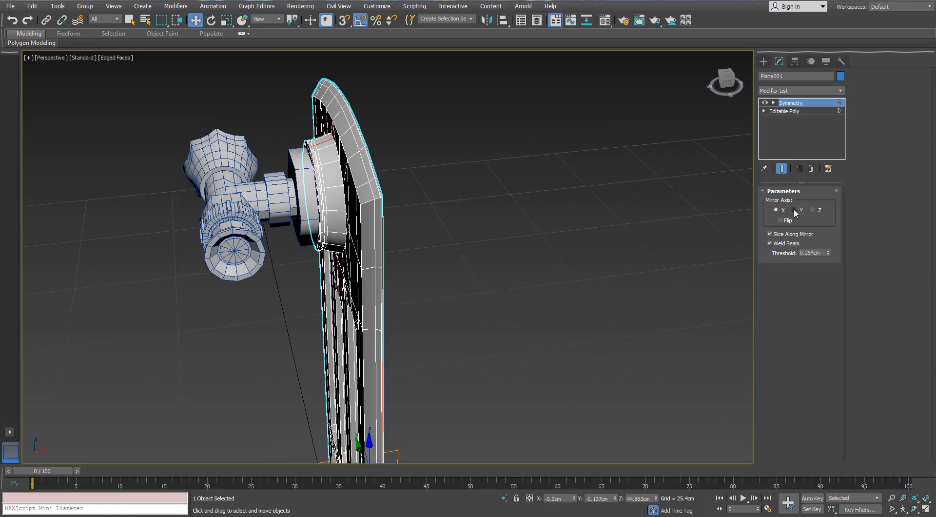
click(812, 210)
scroll(449, 169, up, 8)
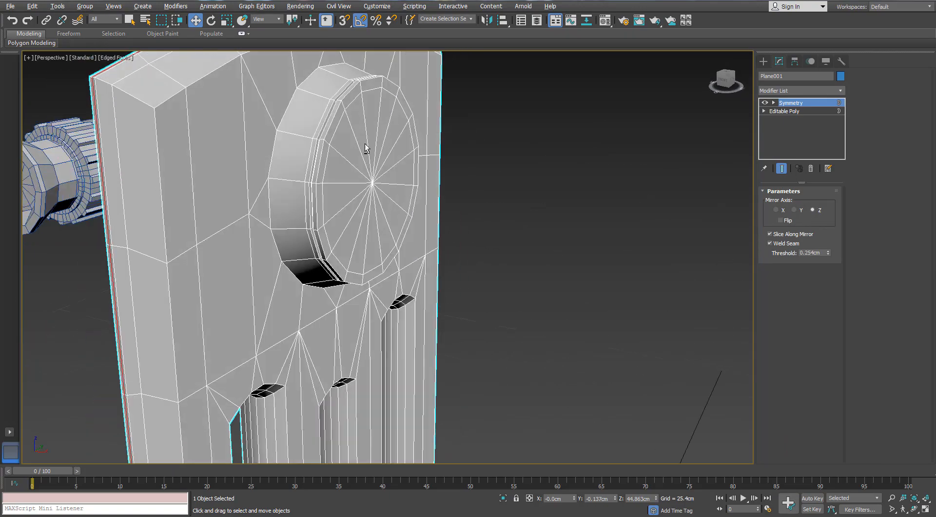
alt+middle_drag(365, 143, 424, 143)
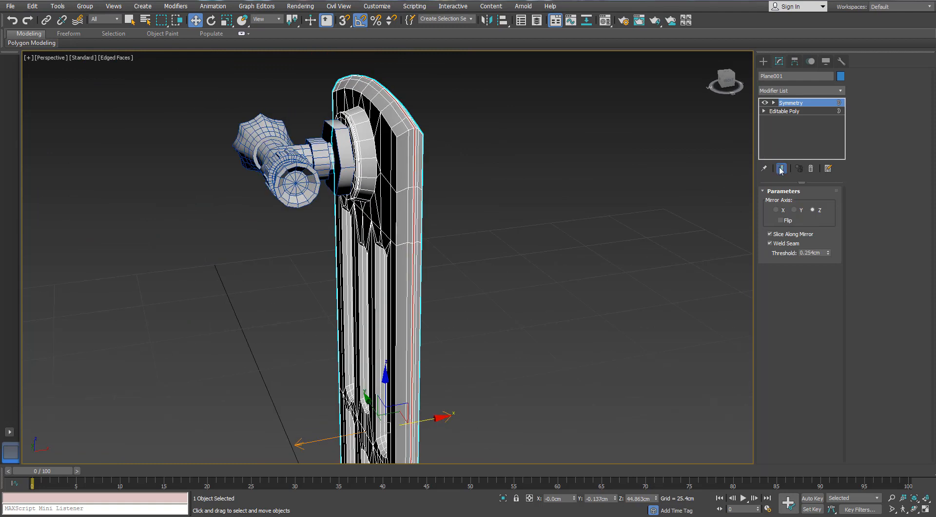
- Leave border editing and examine the mirrored panel deselected and selected from different distances
click(764, 116)
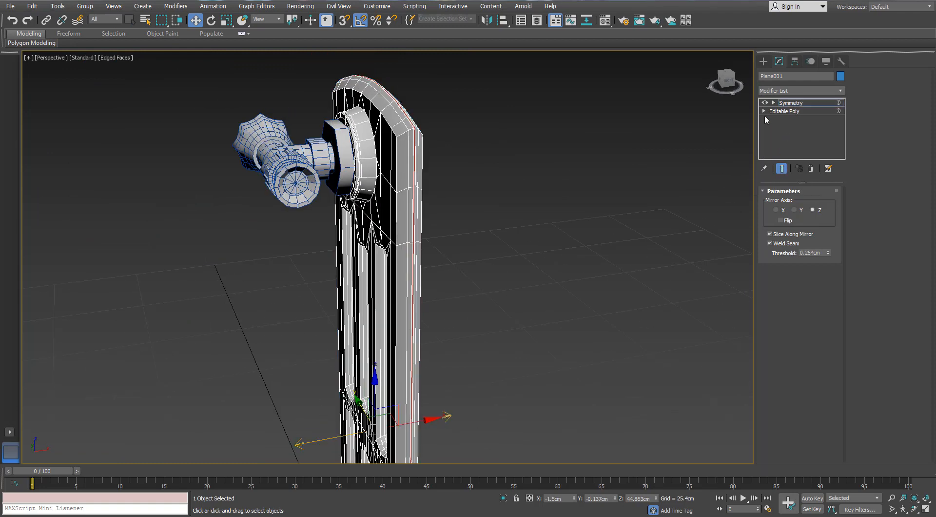
right_click(559, 168)
click(820, 112)
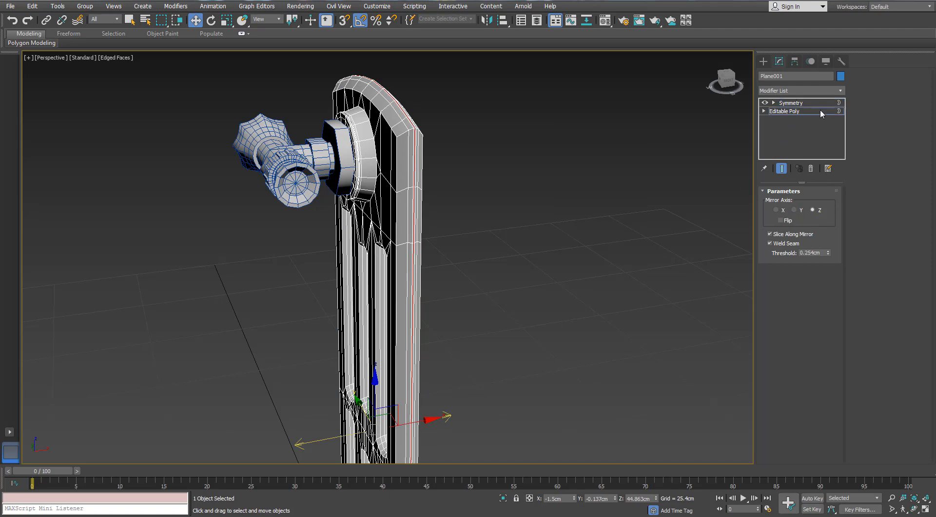
click(797, 204)
click(800, 103)
click(510, 189)
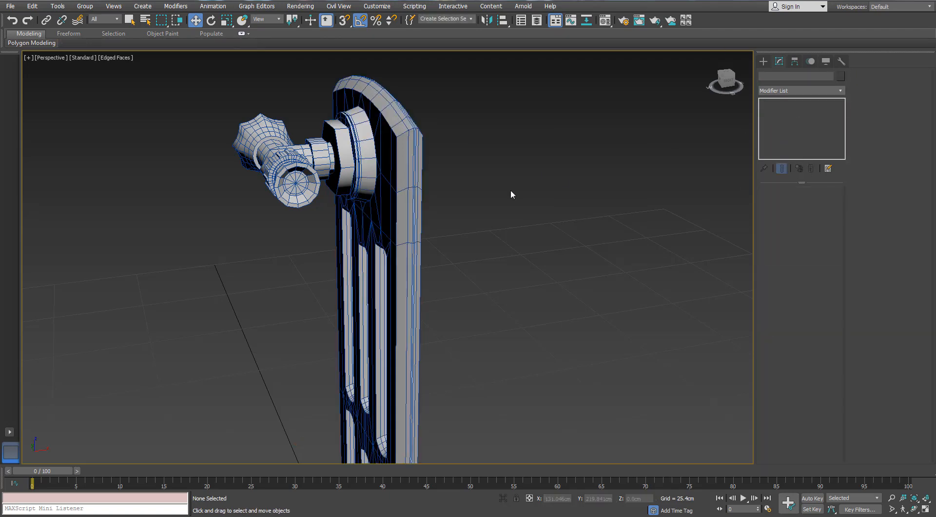
scroll(510, 189, down, 5)
scroll(470, 194, up, 4)
alt+middle_drag(507, 191, 456, 219)
click(456, 166)
scroll(456, 165, down, 4)
scroll(403, 218, down, 3)
scroll(407, 219, up, 4)
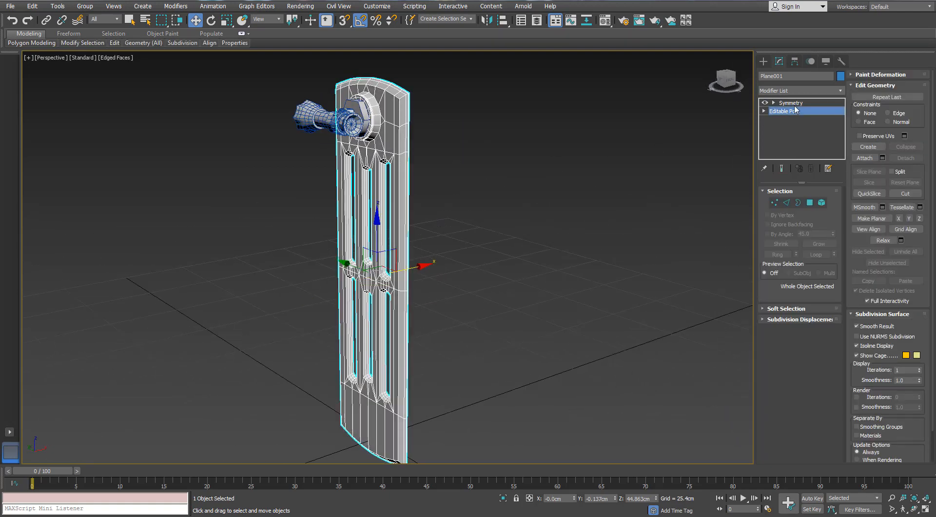
- Collapse the panel with its Z-axis Symmetry modifier into an Editable Poly
click(790, 103)
alt+middle_drag(424, 142, 402, 169)
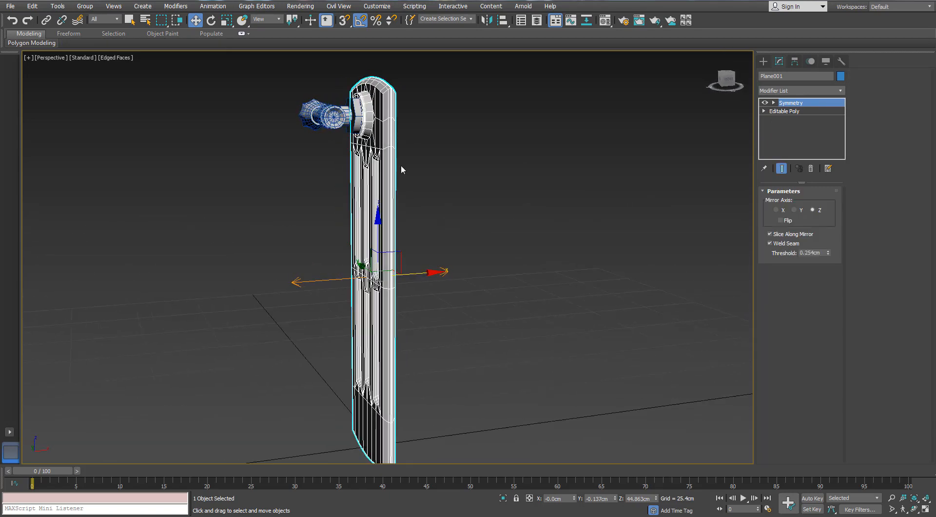
right_click(380, 220)
click(366, 227)
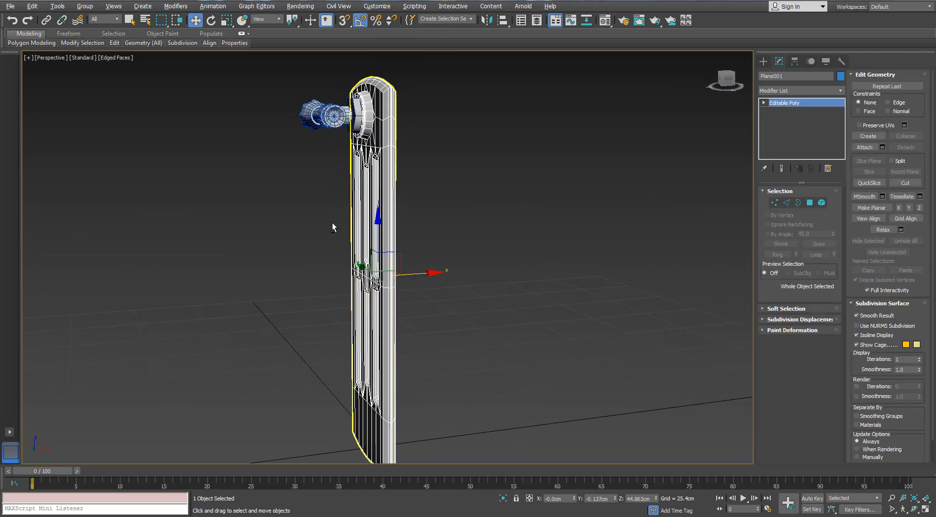
alt+middle_drag(332, 227, 360, 231)
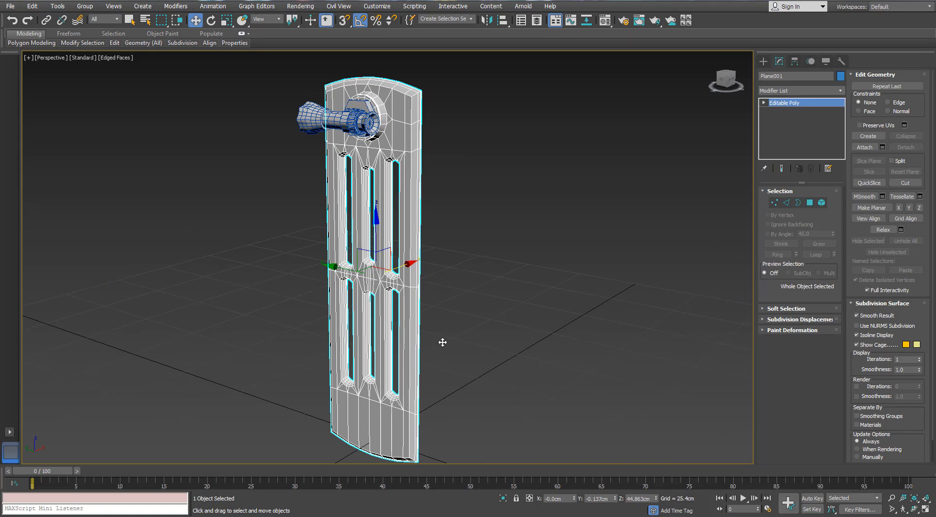
- Select all the panel's polygons below the horizontal loop between the two rows of openings and delete them
click(810, 203)
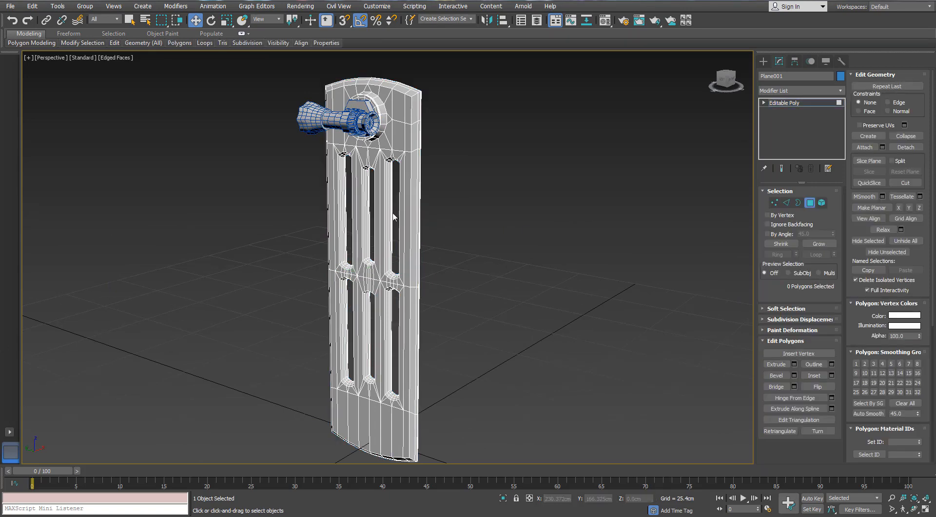
scroll(421, 221, up, 5)
alt+middle_drag(421, 221, 512, 225)
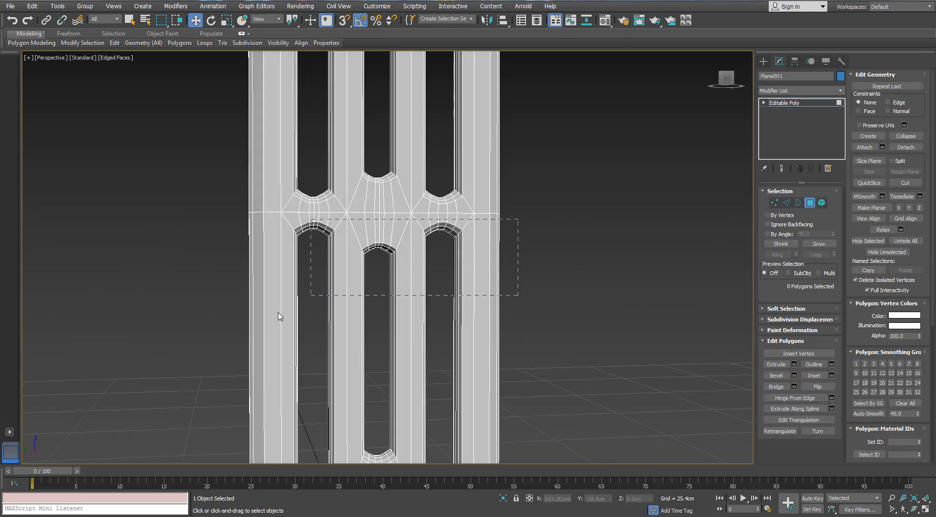
drag(278, 312, 235, 314)
alt+middle_drag(302, 283, 412, 286)
scroll(412, 287, down, 5)
middle_drag(414, 302, 414, 268)
ctrl+drag(492, 249, 230, 443)
alt+middle_drag(380, 215, 414, 284)
key(Delete)
middle_drag(433, 256, 413, 339)
alt+middle_drag(413, 338, 363, 241)
click(810, 205)
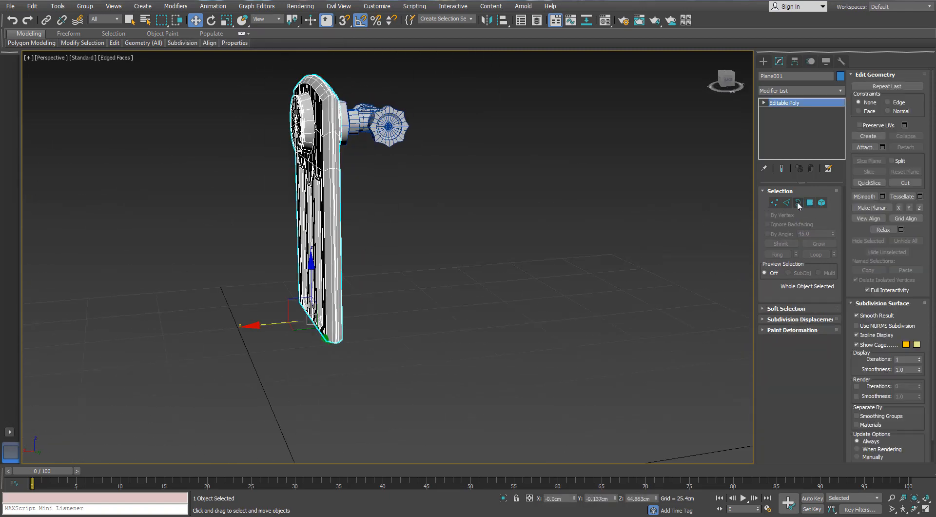
- Select the open border along the cut and apply a Symmetry modifier mirrored on the Y axis to rebuild the lower half
click(797, 202)
alt+middle_drag(336, 287, 352, 327)
scroll(352, 327, up, 3)
click(351, 322)
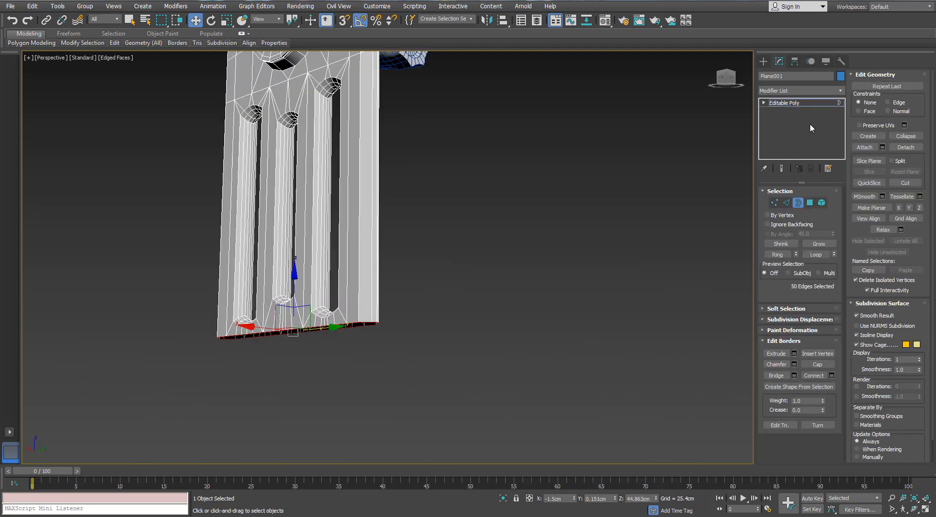
click(838, 90)
scroll(823, 243, down, 10)
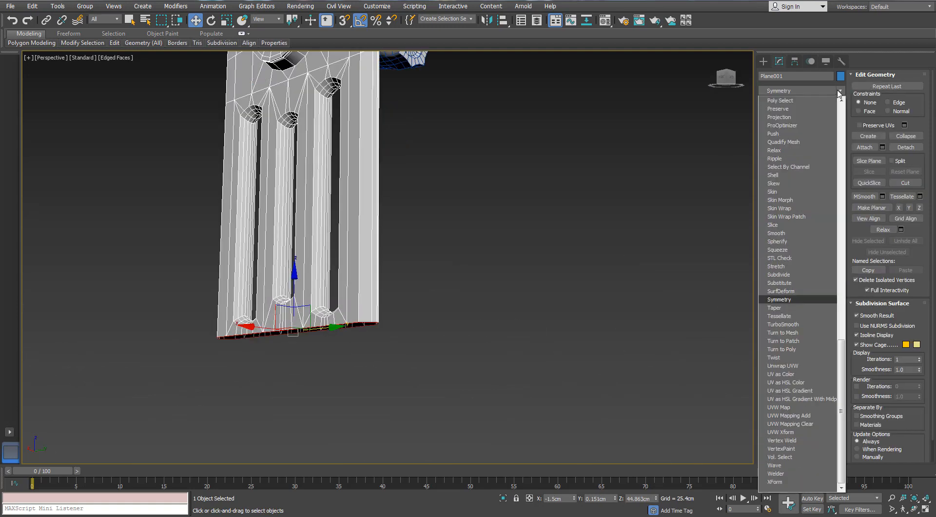
click(824, 139)
click(795, 210)
alt+middle_drag(534, 256, 398, 279)
scroll(410, 242, down, 5)
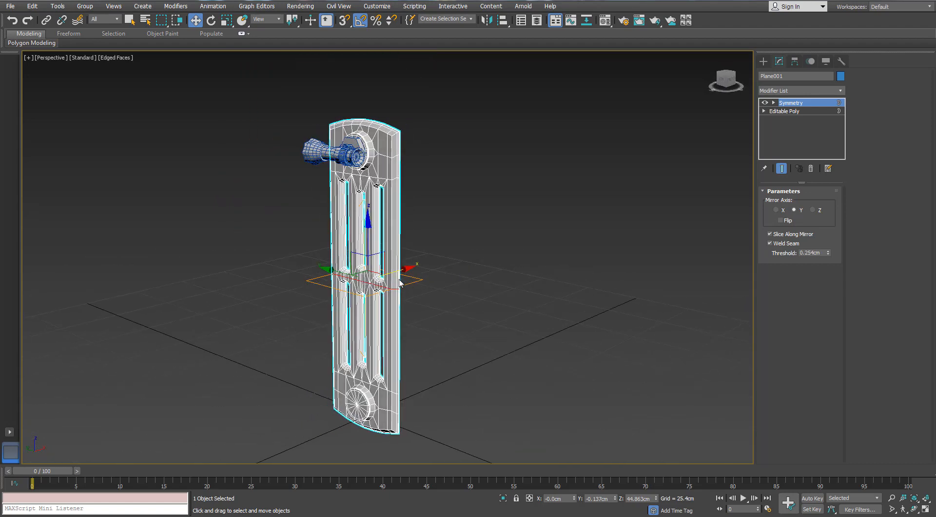
- Convert the vertically mirrored panel to an Editable Poly
right_click(395, 275)
mouse_move(423, 374)
click(385, 384)
alt+middle_drag(491, 271, 460, 268)
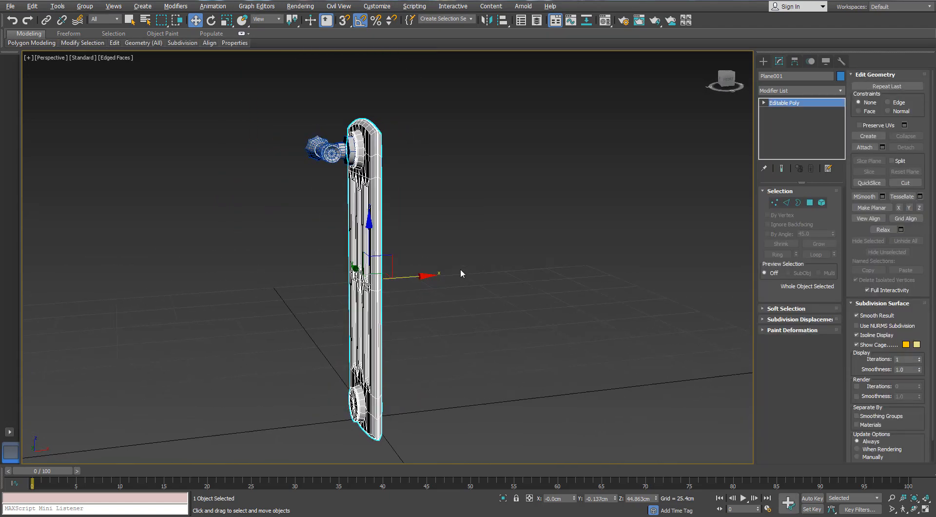
- In a wireframe front view, create 11 instances of the panel along X at 7.65 cm spacing, boss face against boss face
key(f)
scroll(366, 224, up, 5)
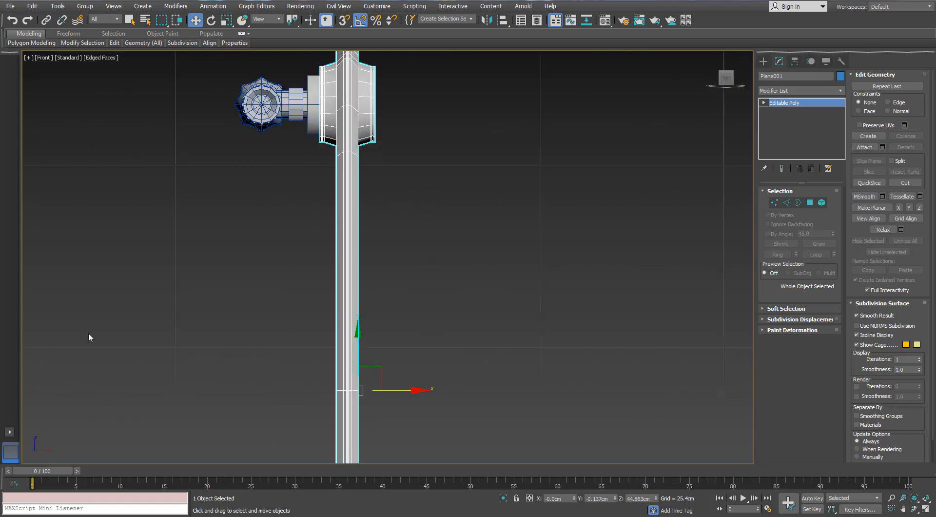
mouse_move(388, 397)
middle_down()
mouse_move(357, 425)
mouse_move(357, 456)
mouse_move(360, 388)
middle_up()
scroll(356, 424, up, 4)
scroll(356, 424, down, 2)
scroll(356, 455, down, 2)
key(F3)
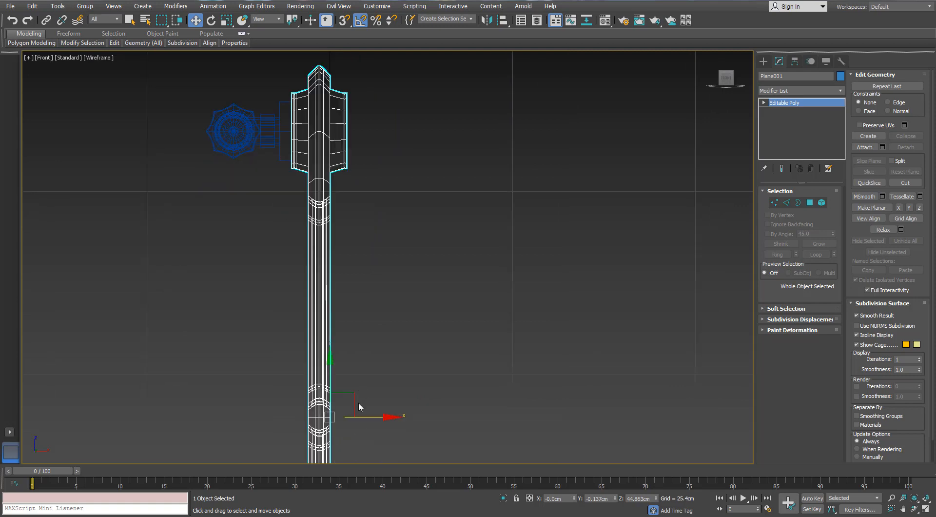
shift+drag(361, 420, 417, 425)
click(506, 298)
scroll(274, 144, up, 8)
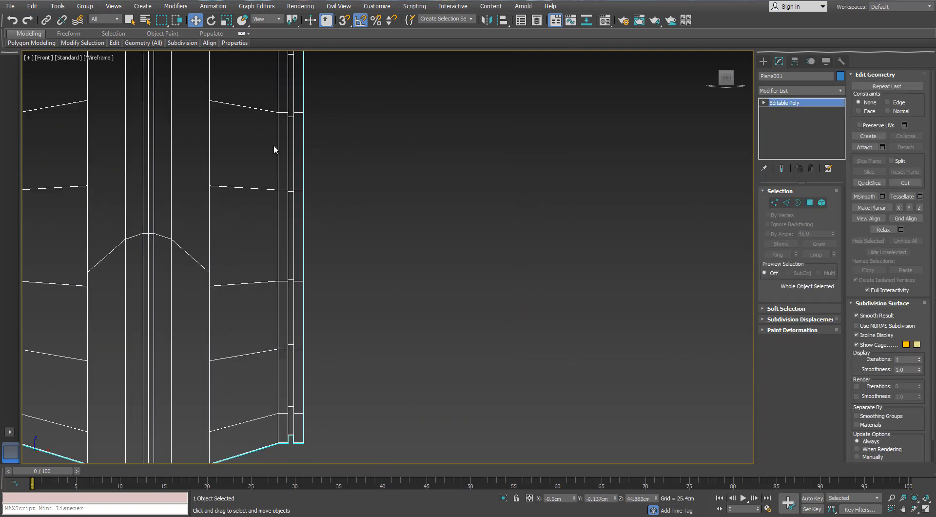
scroll(276, 151, up, 3)
shift+drag(287, 158, 727, 195)
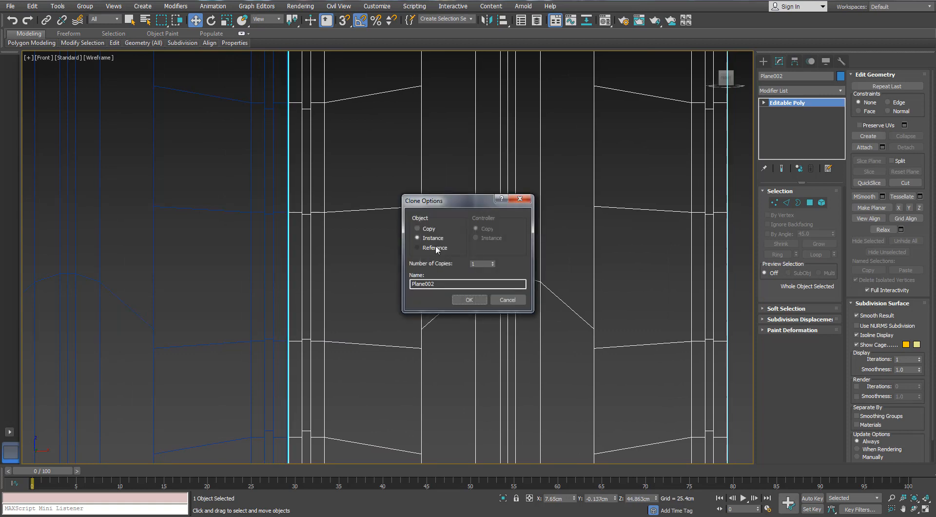
double_click(480, 263)
text(11)
click(469, 299)
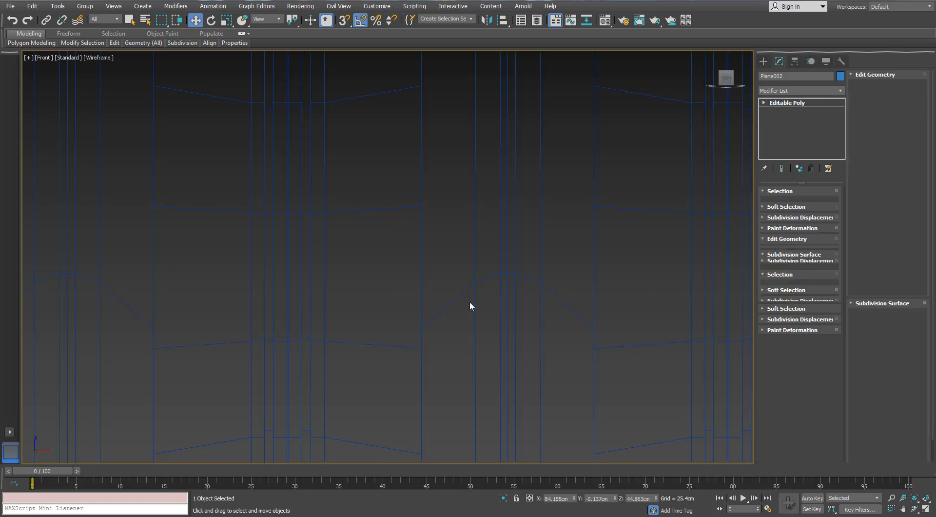
scroll(469, 300, down, 5)
key(F3)
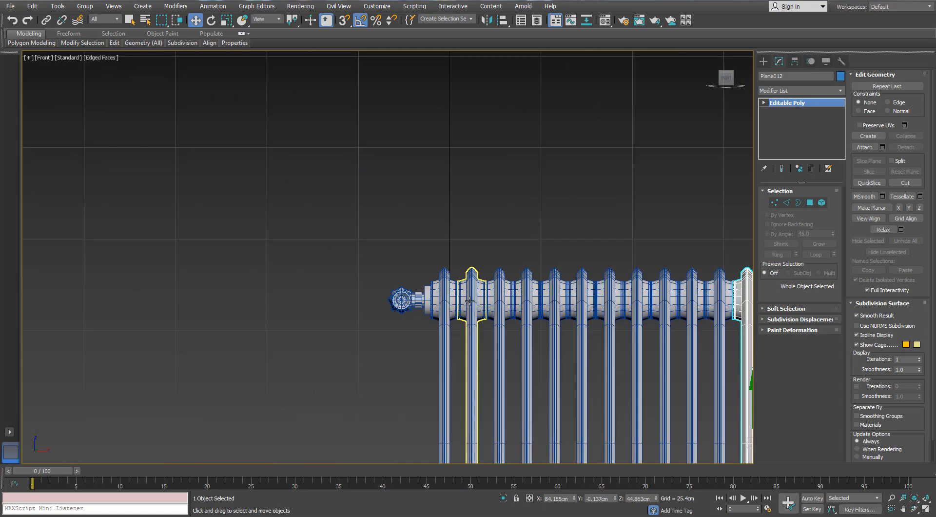
- Clear the selection in a perspective view and select the octagonal flange, the small nut and the T-shaped body of the handle
key(p)
mouse_move(471, 291)
alt+middle_down()
mouse_move(536, 321)
mouse_move(460, 238)
mouse_move(280, 244)
mouse_move(401, 247)
mouse_move(411, 224)
alt+middle_up()
scroll(491, 272, up, 3)
key(F3)
key(F3)
key(ctrl+d)
scroll(342, 195, up, 4)
middle_drag(244, 156, 283, 249)
scroll(268, 207, up, 1)
click(295, 250)
scroll(279, 284, up, 3)
ctrl+click(278, 287)
ctrl+click(234, 292)
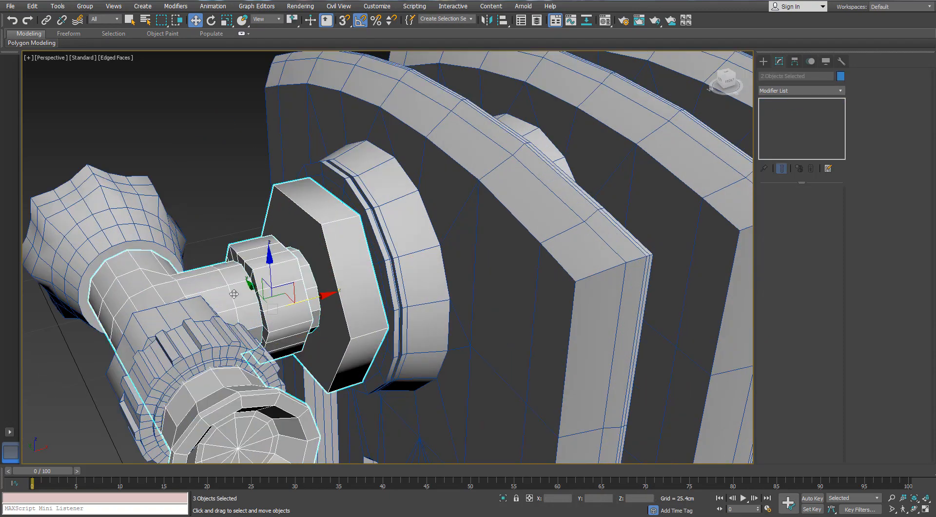
- Add the handle's knob, ribbed collar and remaining small parts to the selection, six objects in all
scroll(166, 227, down, 3)
alt+middle_drag(161, 225, 114, 201)
ctrl+drag(93, 195, 162, 322)
ctrl+drag(189, 358, 189, 354)
scroll(189, 354, down, 5)
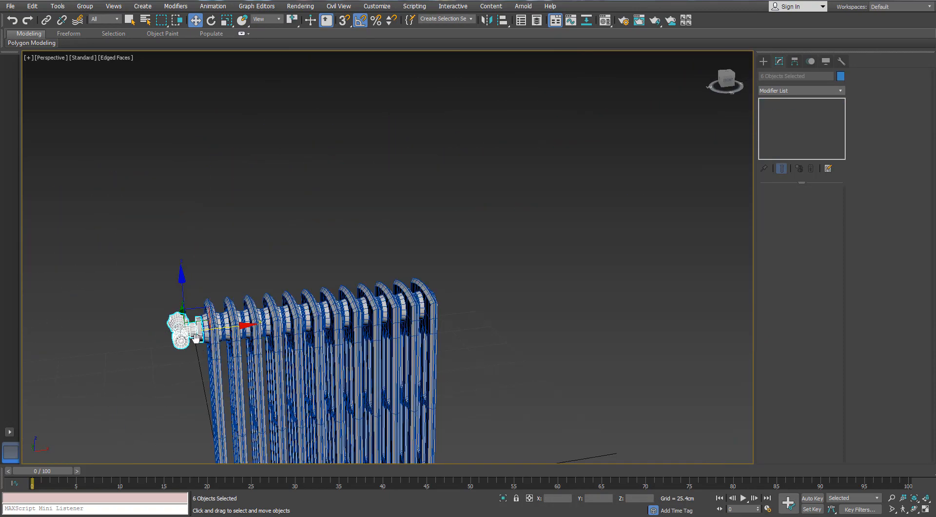
- Move the selected handle assembly along X past the far end of the panel row and down towards the lower bosses
scroll(165, 221, up, 2)
shift+drag(174, 226, 593, 229)
mouse_move(538, 291)
middle_down()
mouse_move(424, 188)
mouse_move(312, 300)
middle_up()
drag(363, 222, 360, 376)
middle_drag(359, 377, 386, 230)
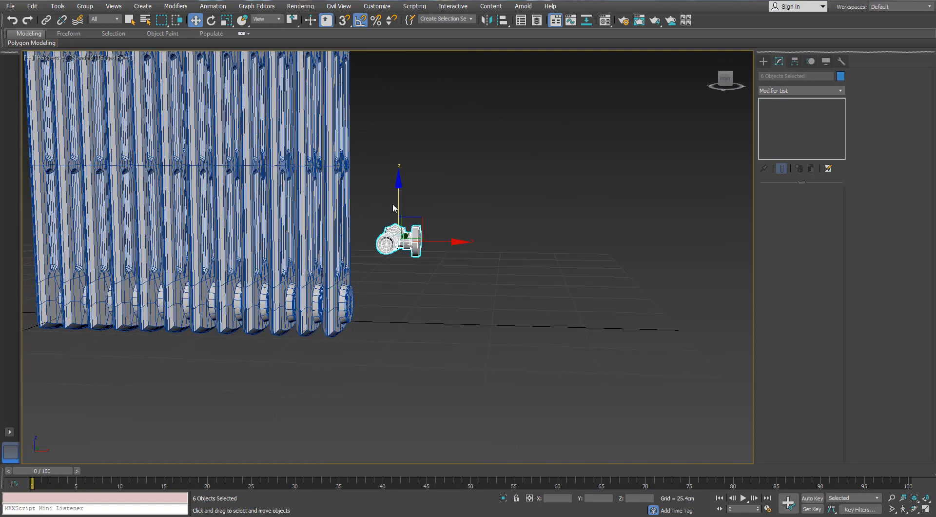
drag(399, 200, 391, 252)
scroll(366, 332, up, 5)
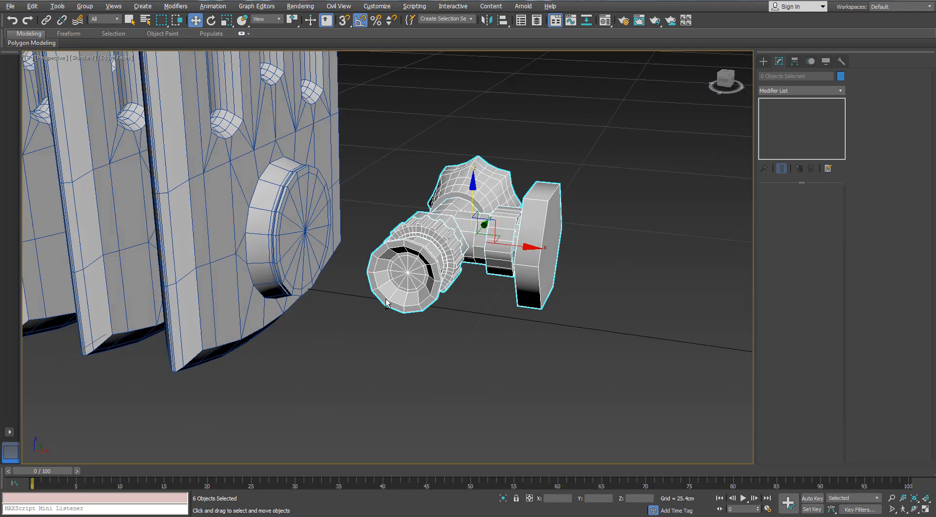
- Mirror the selected six-part handle assembly about the X axis without cloning
alt+middle_drag(366, 332, 389, 144)
click(486, 20)
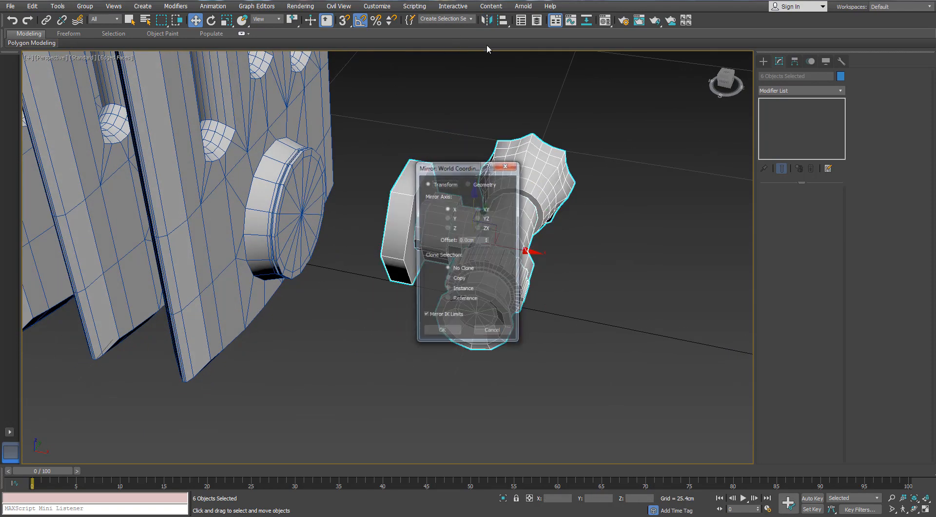
click(448, 218)
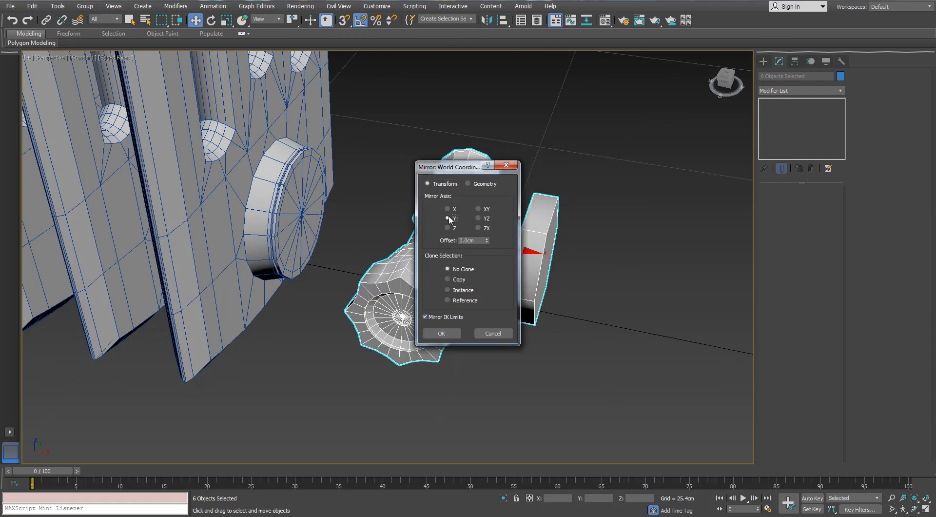
click(453, 210)
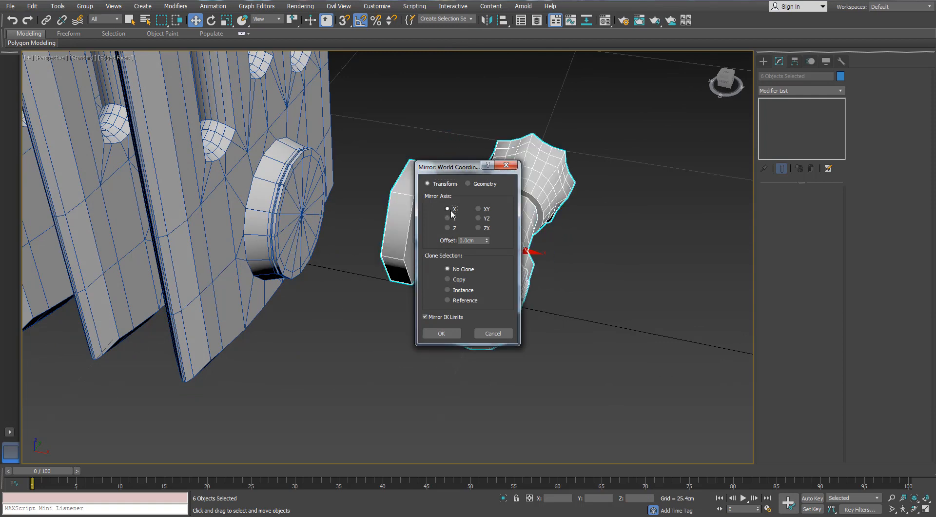
click(451, 332)
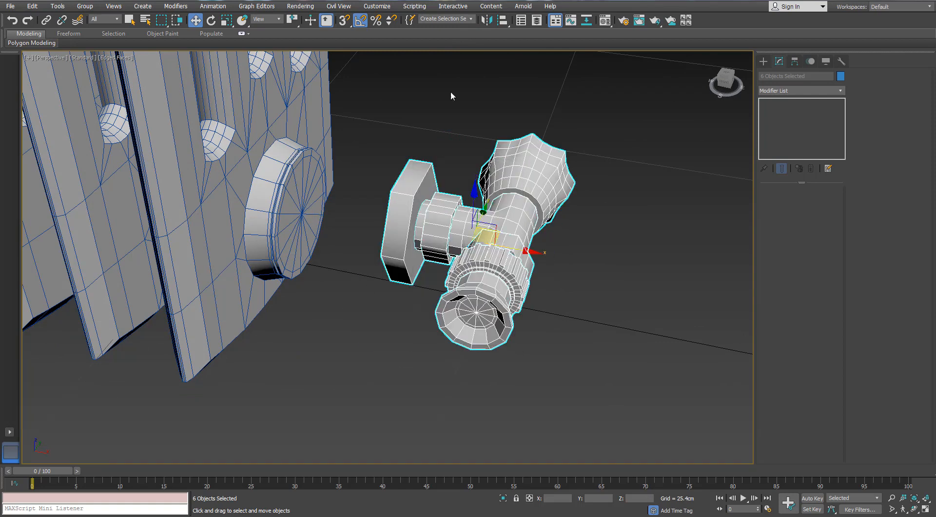
- Mirror the same handle assembly about the Y axis without cloning, so its flange faces the radiator
click(486, 20)
drag(480, 166, 635, 157)
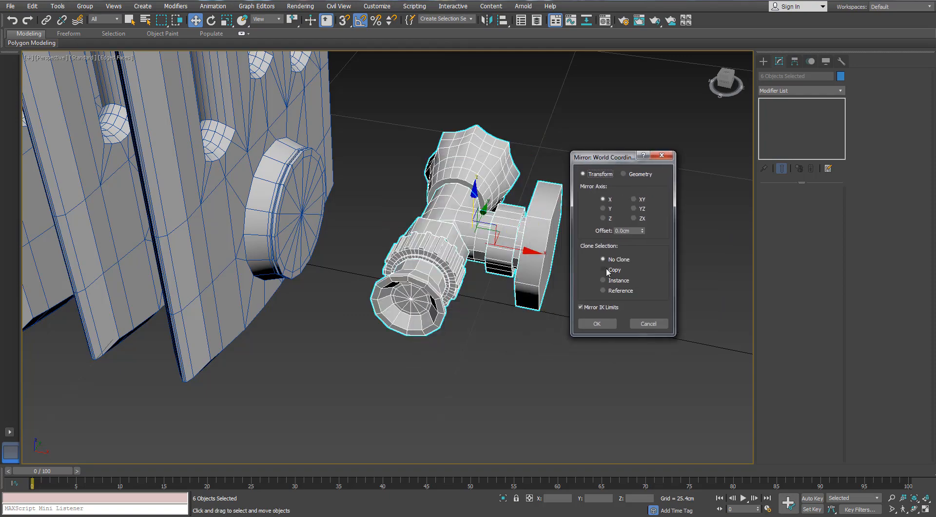
click(603, 209)
click(597, 323)
- Move the handle assembly along X against the end panel's lower boss and align its flange with the boss centre
scroll(510, 253, up, 3)
alt+middle_drag(502, 251, 542, 250)
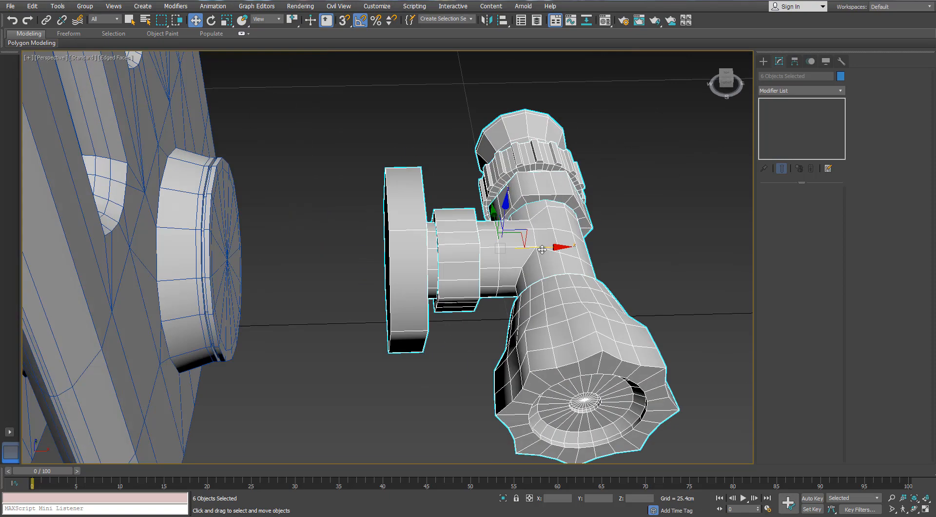
drag(542, 248, 387, 244)
alt+middle_drag(387, 244, 307, 197)
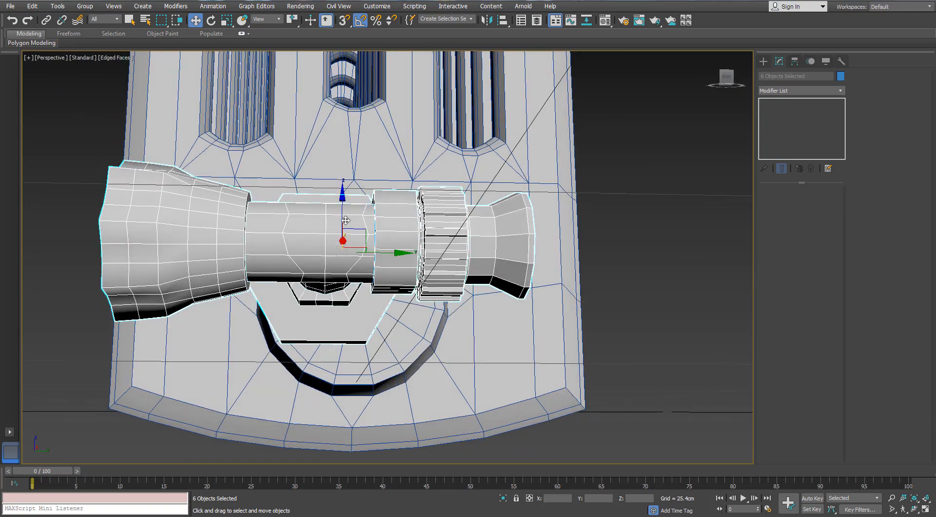
drag(358, 231, 385, 260)
alt+middle_drag(385, 260, 424, 283)
- Clear the selection and examine the whole radiator with both handle assemblies, with and without edged faces
scroll(424, 283, down, 10)
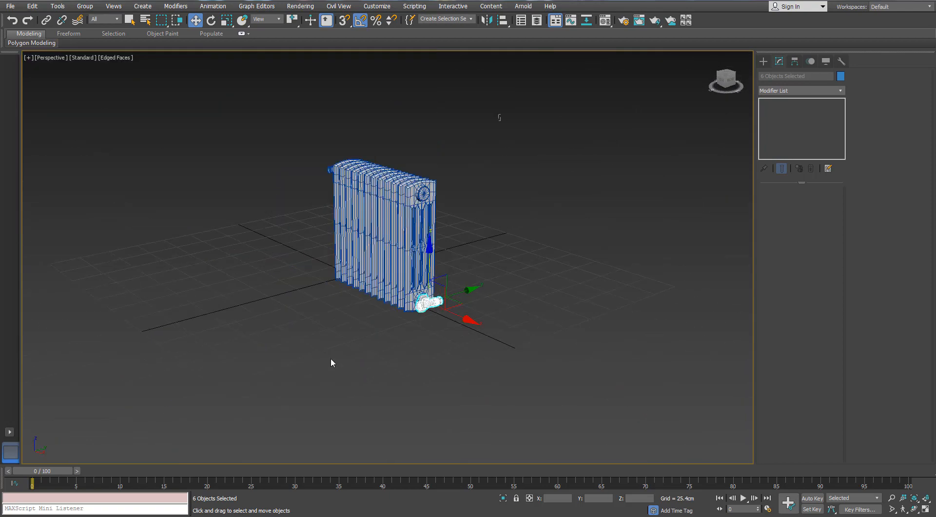
key(ctrl+a)
key(z)
alt+middle_drag(413, 221, 434, 224)
scroll(375, 201, down, 3)
scroll(423, 210, up, 4)
click(572, 173)
mouse_move(515, 182)
middle_down()
mouse_move(515, 211)
mouse_move(540, 247)
middle_up()
key(F4)
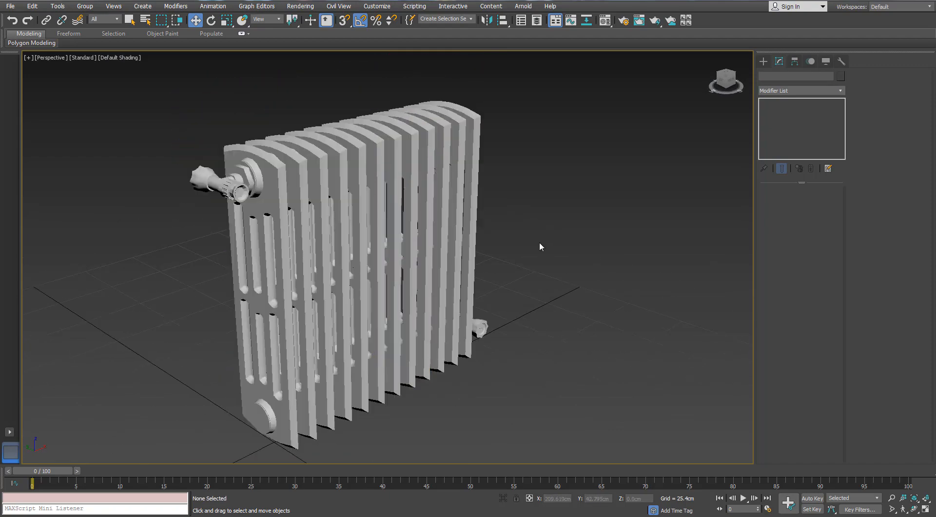
alt+middle_drag(501, 218, 509, 220)
key(F4)
- Select the upper handle assembly's knob, ribbed collar and T-shaped body at the other end of the radiator
scroll(336, 180, up, 4)
alt+middle_drag(336, 180, 390, 178)
mouse_move(390, 178)
middle_down()
mouse_move(463, 221)
mouse_move(536, 211)
middle_up()
scroll(280, 145, up, 5)
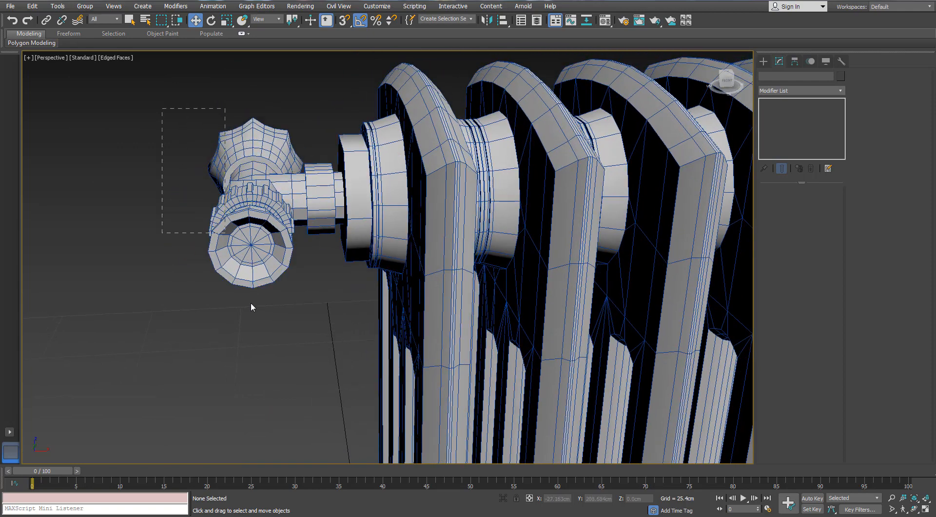
drag(267, 317, 268, 314)
alt+middle_drag(268, 311, 273, 333)
alt+click(277, 295)
alt+middle_drag(279, 291, 332, 293)
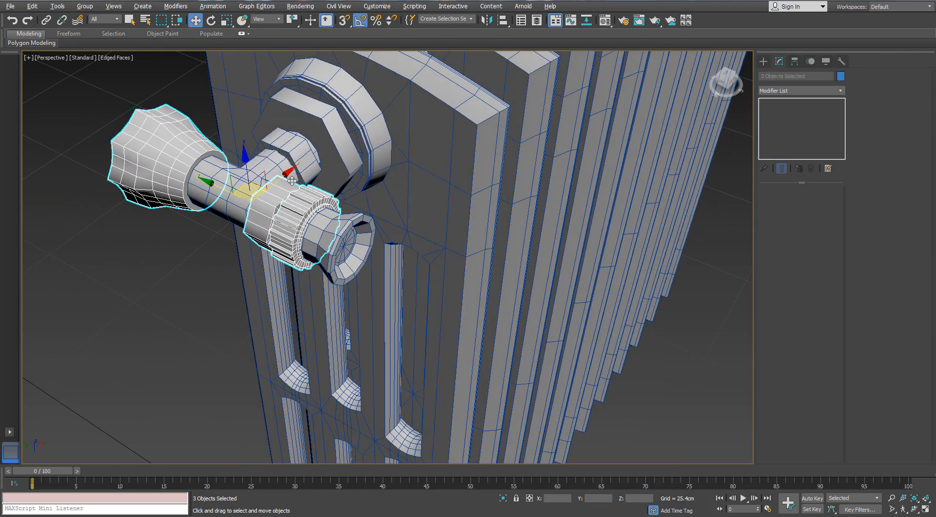
ctrl+click(248, 182)
alt+middle_drag(248, 182, 238, 181)
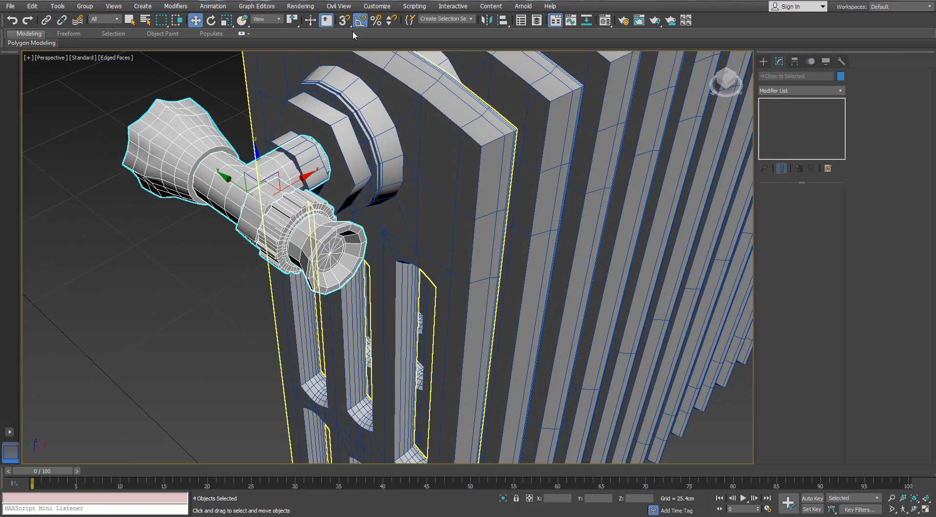
- Add the small nut and hexagonal flange to the selection and mirror all six parts about Y without cloning
click(485, 20)
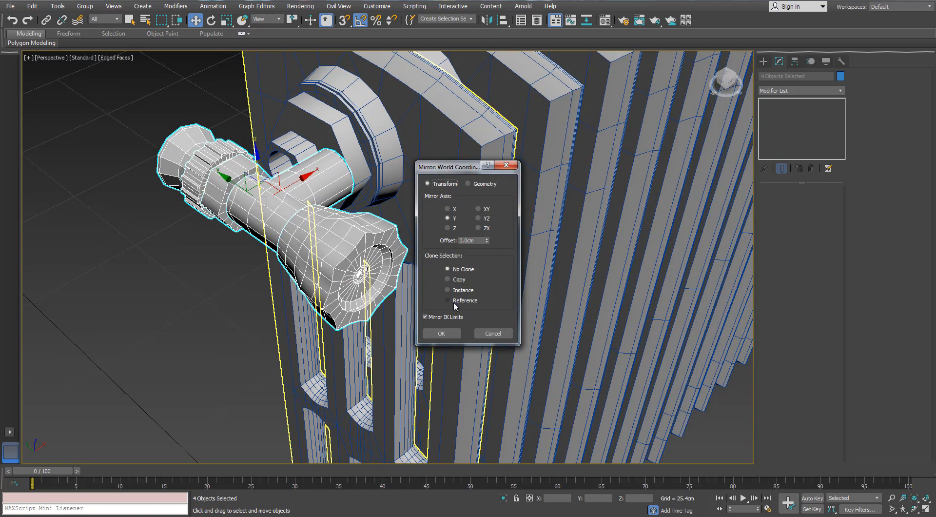
click(491, 333)
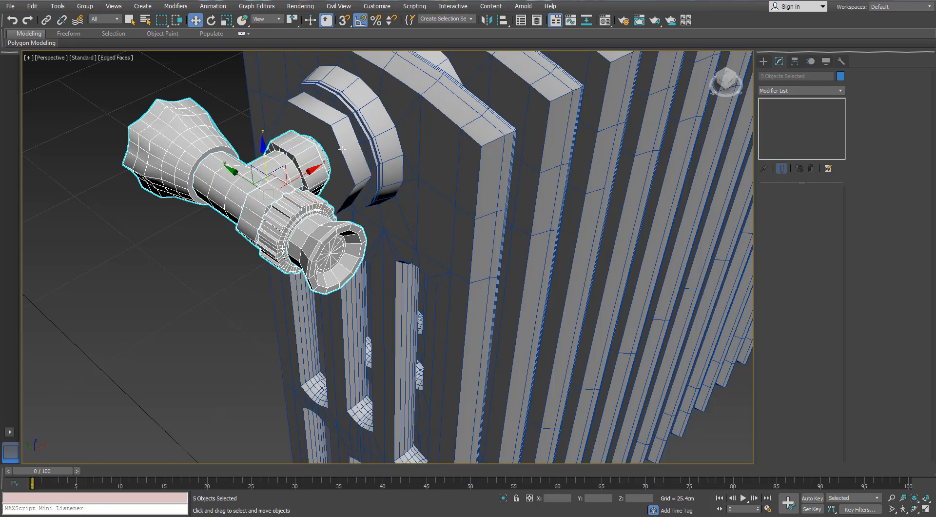
click(486, 24)
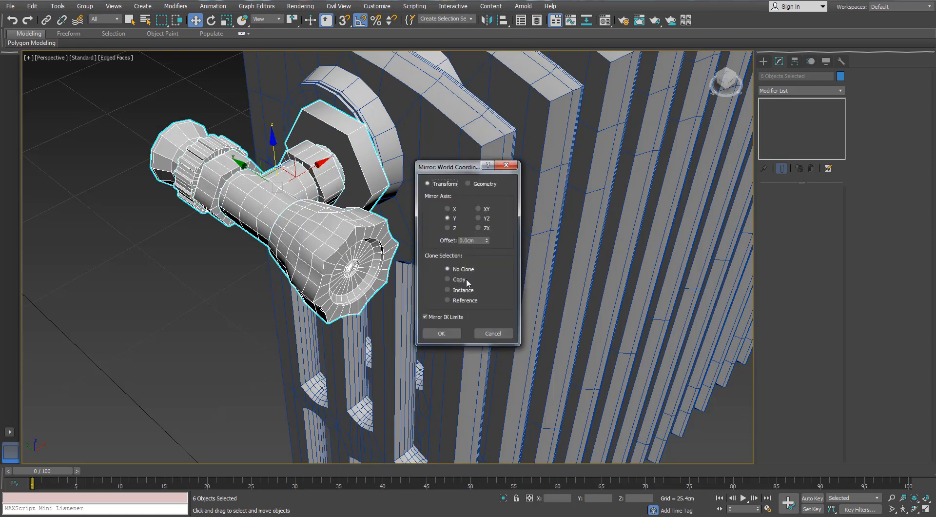
click(442, 333)
- Shift the mirrored handle assembly along Y to centre it on the upper boss, and clear the selection
alt+middle_drag(180, 210, 311, 247)
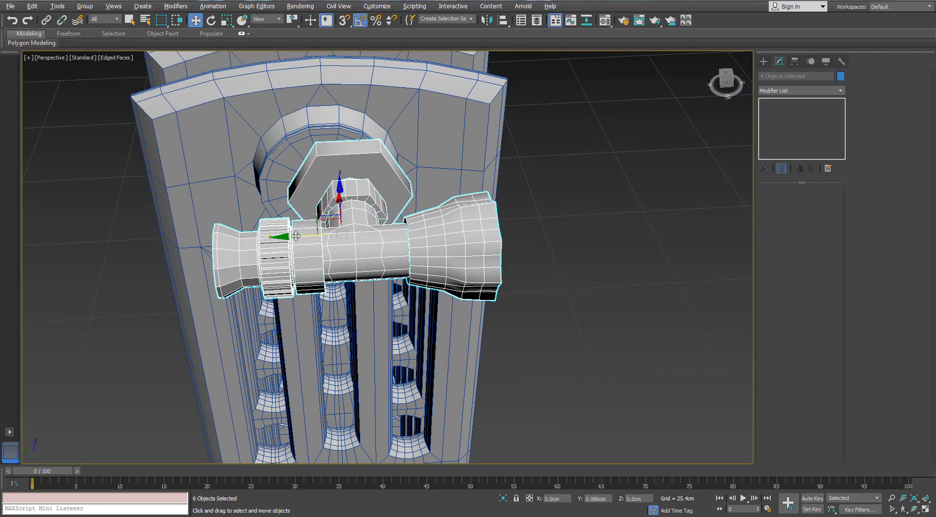
drag(296, 236, 270, 237)
scroll(297, 212, up, 4)
alt+middle_drag(297, 211, 183, 268)
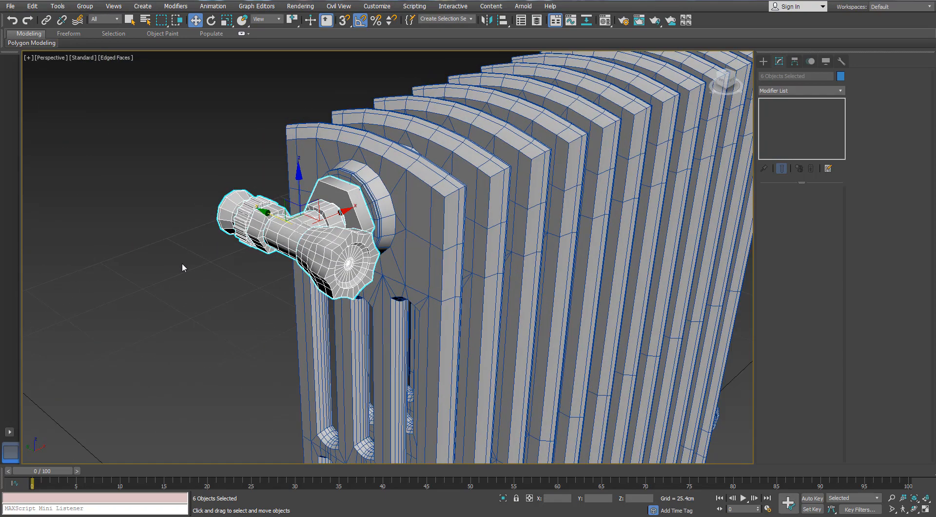
click(183, 267)
- Clone the upper handle's hexagonal flange straight down along Z onto the lower boss of the same end panel
scroll(183, 267, down, 6)
scroll(326, 242, up, 3)
alt+middle_drag(326, 242, 376, 245)
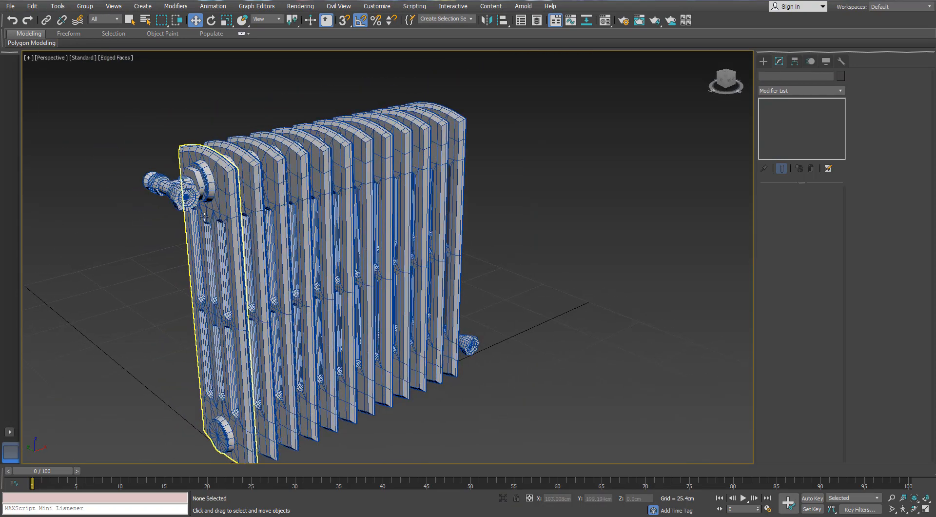
scroll(187, 185, up, 4)
click(193, 169)
scroll(193, 168, down, 5)
middle_drag(189, 146, 218, 104)
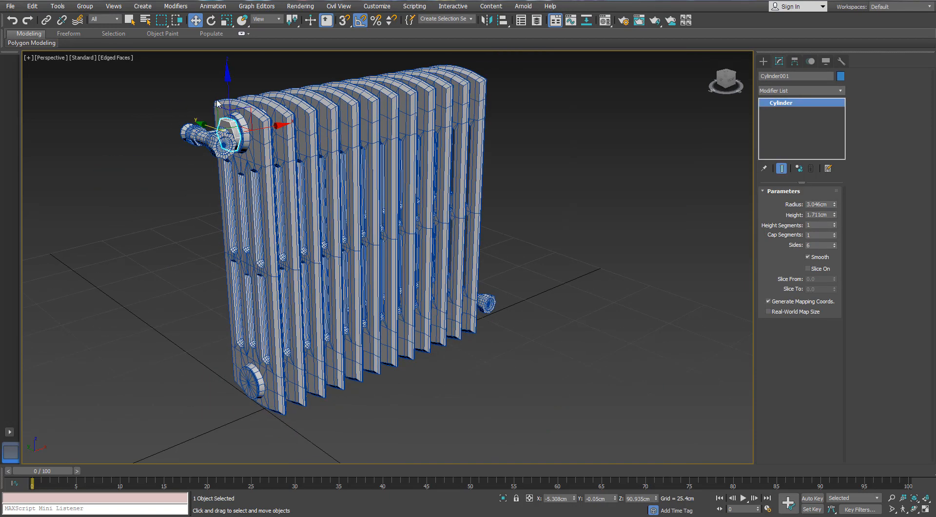
mouse_move(226, 86)
shift+mouse_down()
mouse_move(245, 344)
mouse_move(247, 332)
shift+mouse_up()
click(466, 298)
- Raise the cloned flange slightly to a Z position of about 11.41 cm to centre it on the lower boss
alt+middle_drag(234, 371, 261, 374)
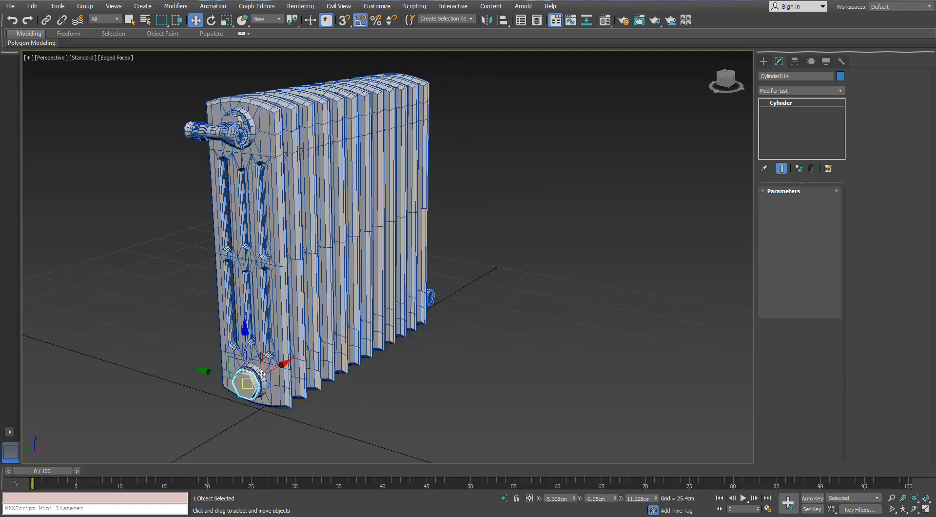
scroll(262, 374, up, 10)
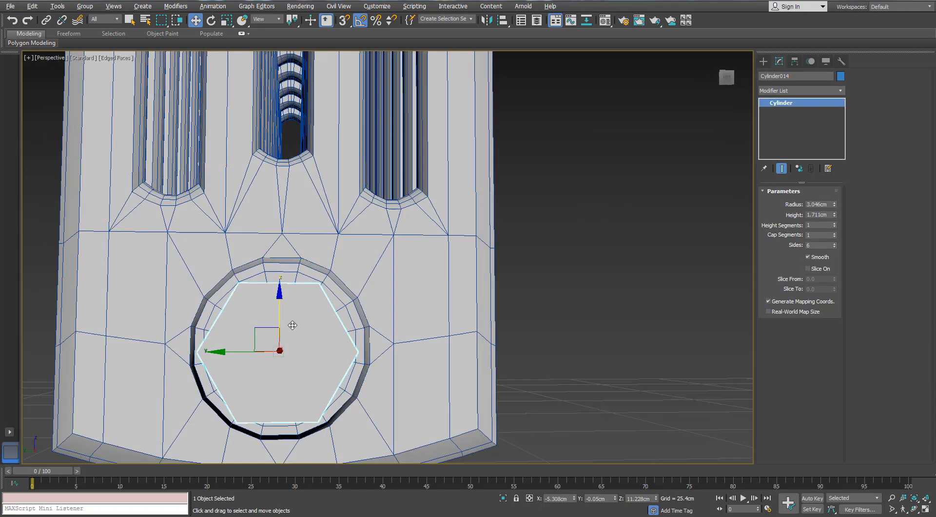
alt+middle_drag(292, 325, 287, 324)
drag(278, 308, 278, 307)
alt+middle_drag(263, 322, 312, 306)
click(764, 61)
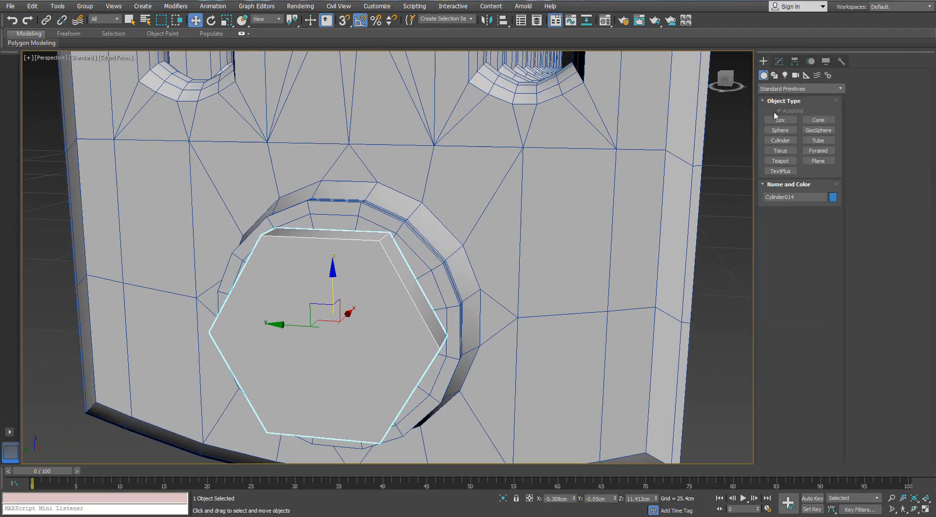
click(784, 145)
alt+middle_drag(351, 279, 313, 304)
drag(329, 330, 328, 276)
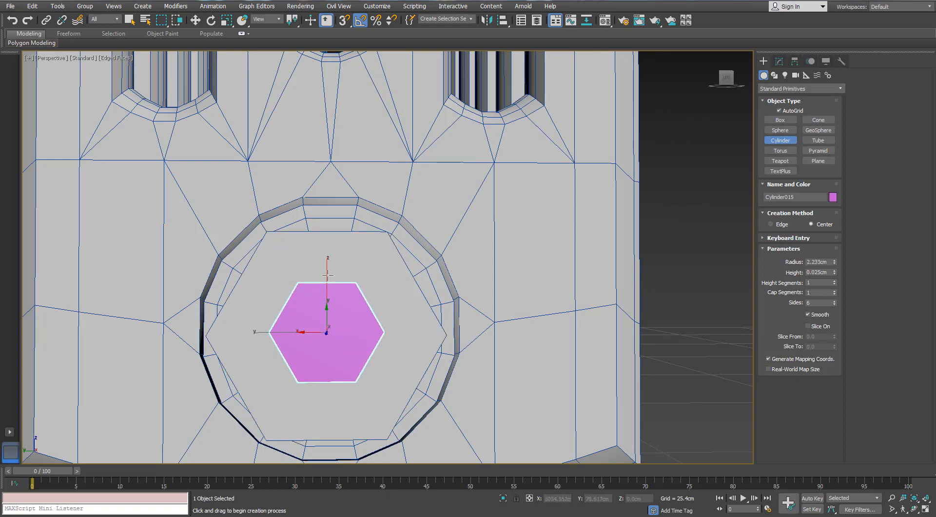
alt+middle_drag(353, 291, 369, 333)
click(487, 314)
key(ctrl+z)
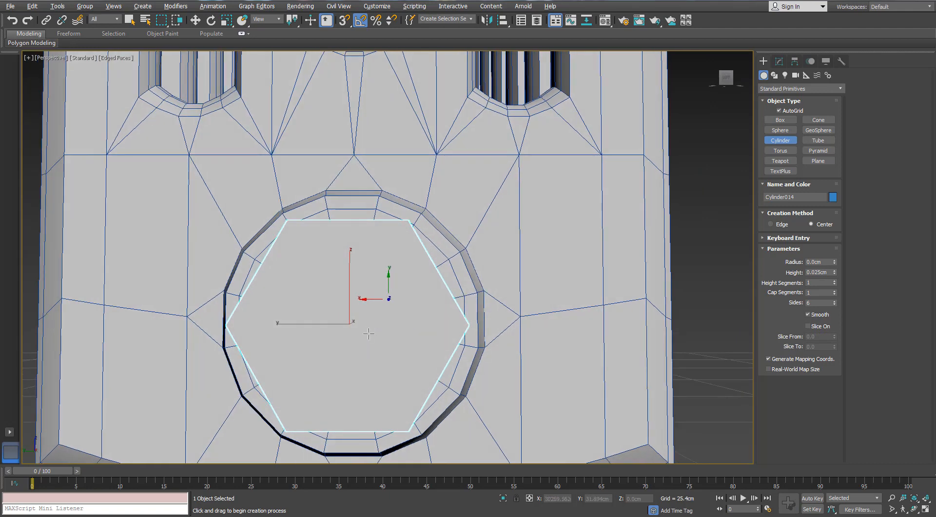
- Create a cylinder about 2.33 cm in radius and 1.43 cm high, with 14 sides, centred on the lower flange's face
drag(350, 324, 350, 267)
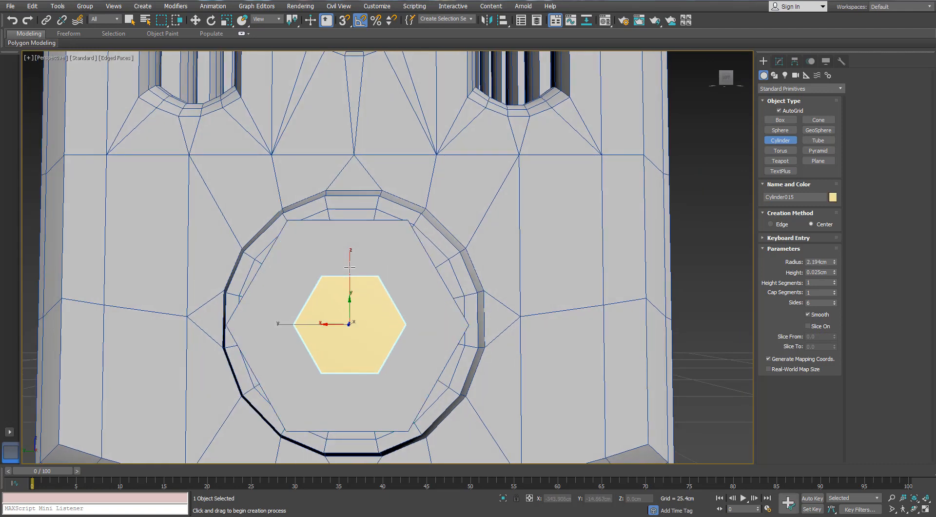
alt+middle_drag(481, 234, 352, 298)
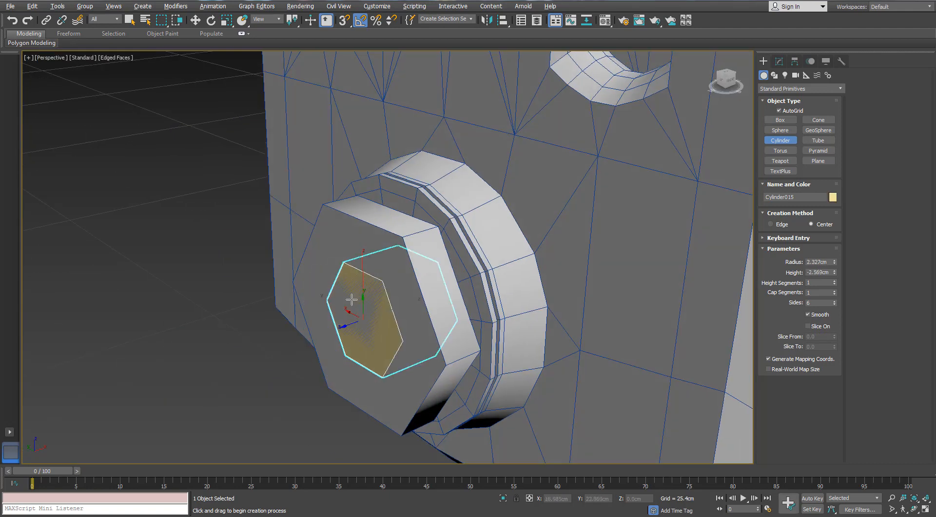
click(330, 327)
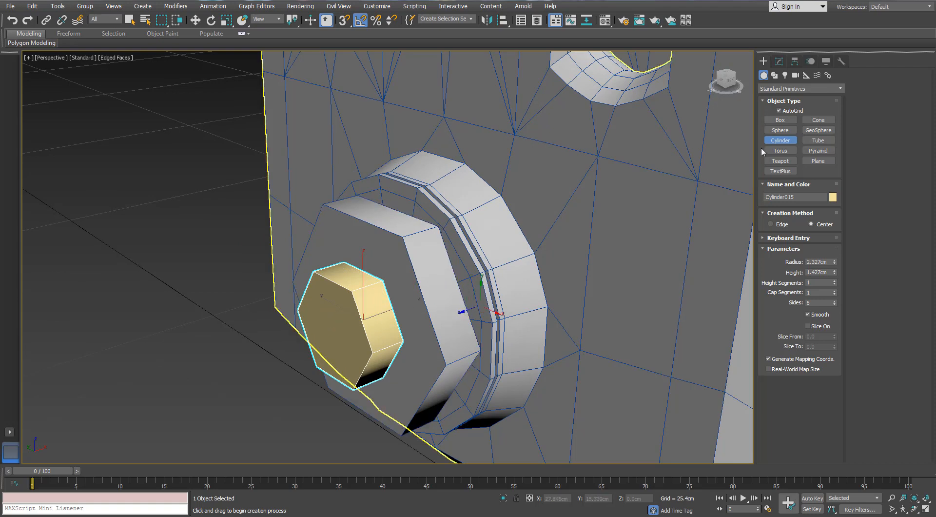
click(777, 62)
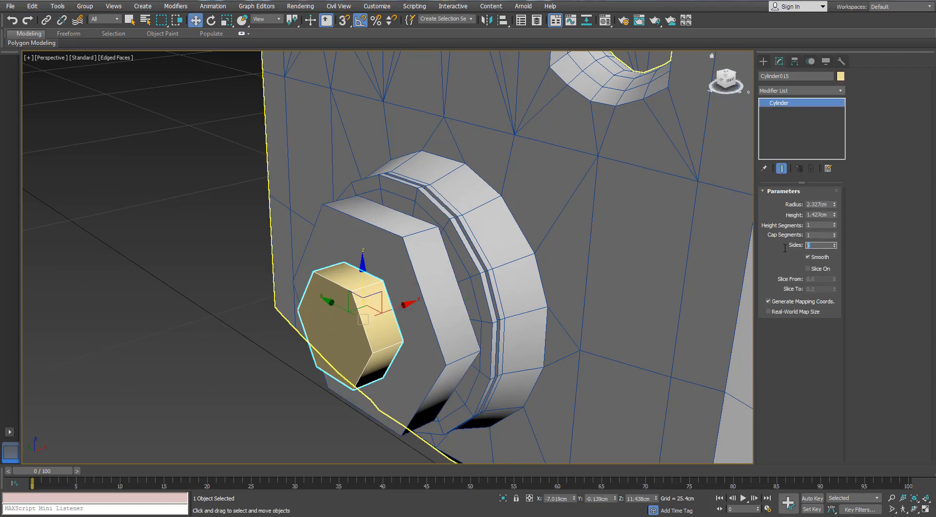
text(12)
key(Return)
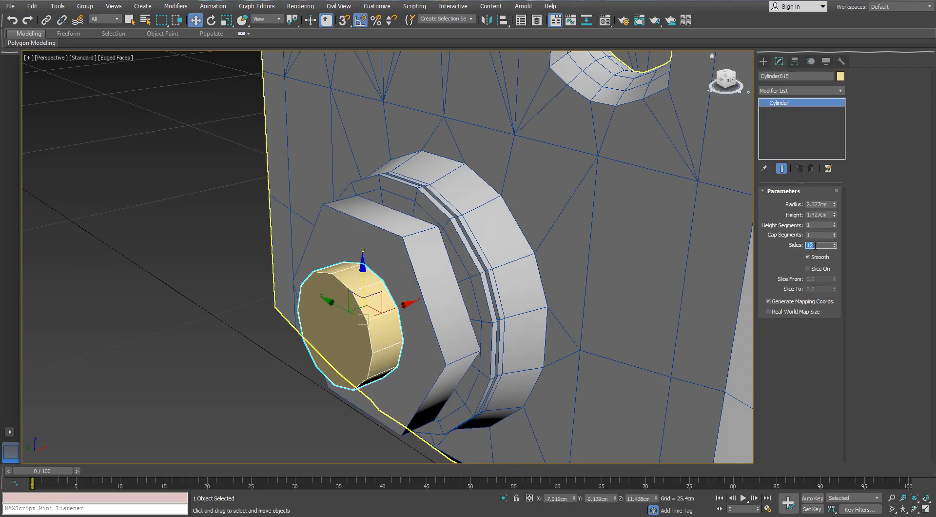
alt+middle_drag(391, 314, 384, 313)
right_click(383, 312)
click(371, 420)
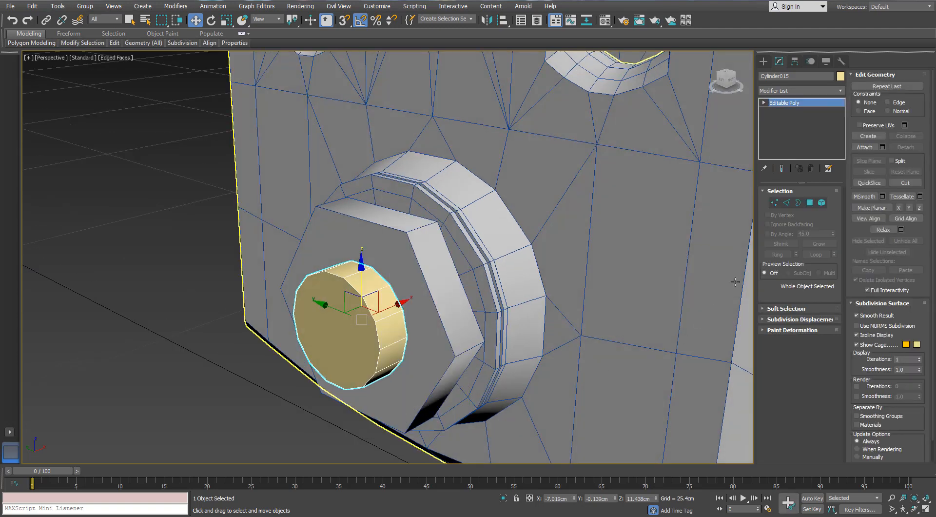
click(809, 202)
click(324, 336)
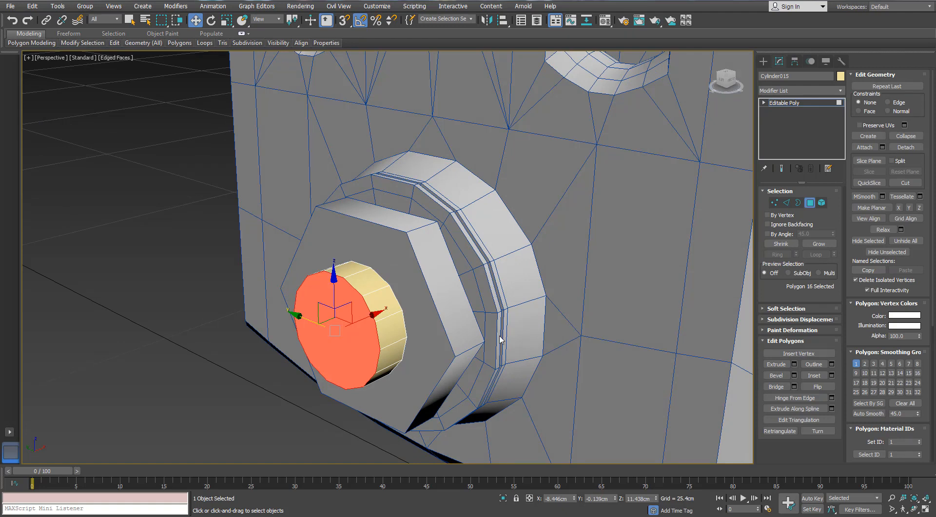
key(ctrl+z)
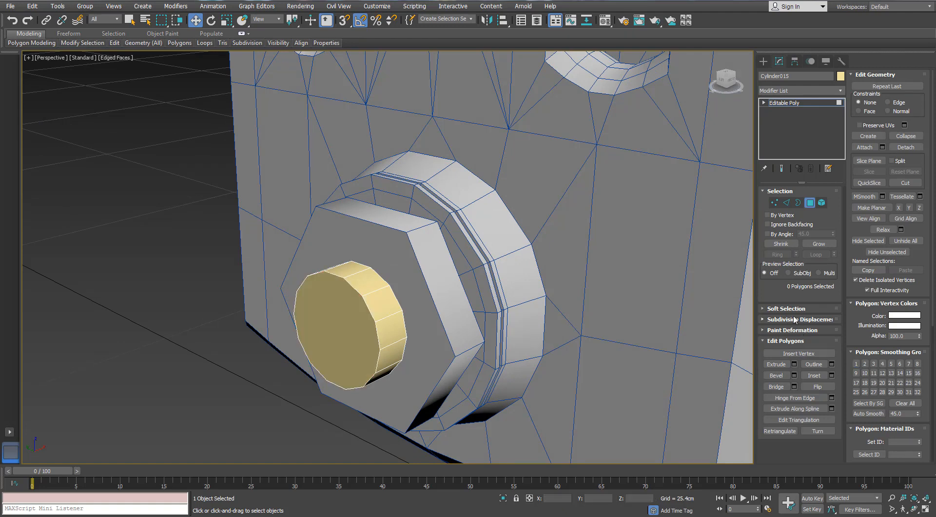
key(ctrl+z)
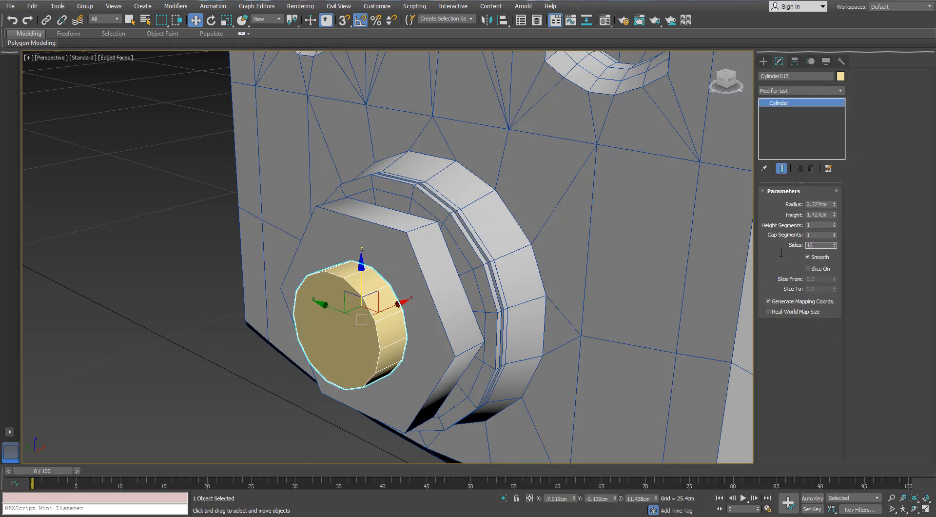
- Convert the 16-sided cylinder on the lower flange to an Editable Poly and enter polygon-level editing
right_click(364, 305)
mouse_move(409, 397)
click(327, 408)
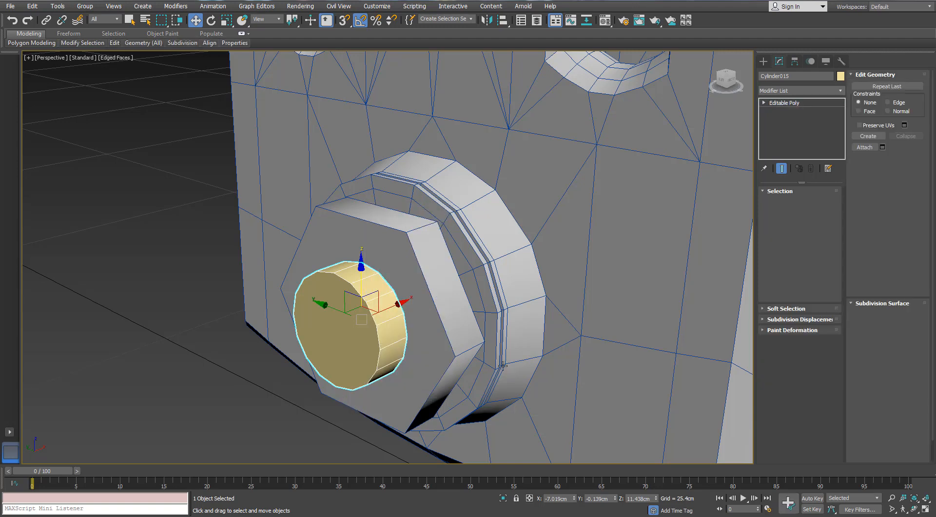
click(809, 202)
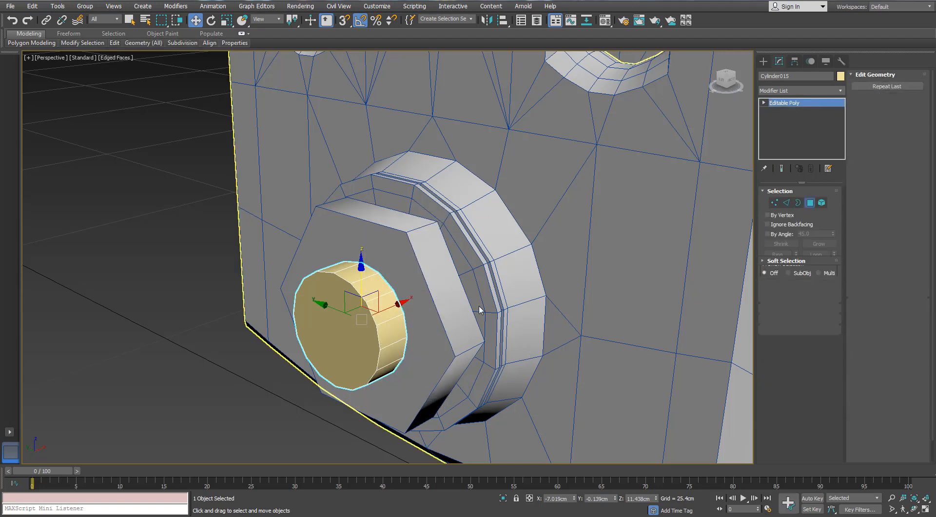
- Delete the front and back cap polygons of the cylinder on the lower flange, leaving an open ring
click(361, 333)
key(Delete)
key(3)
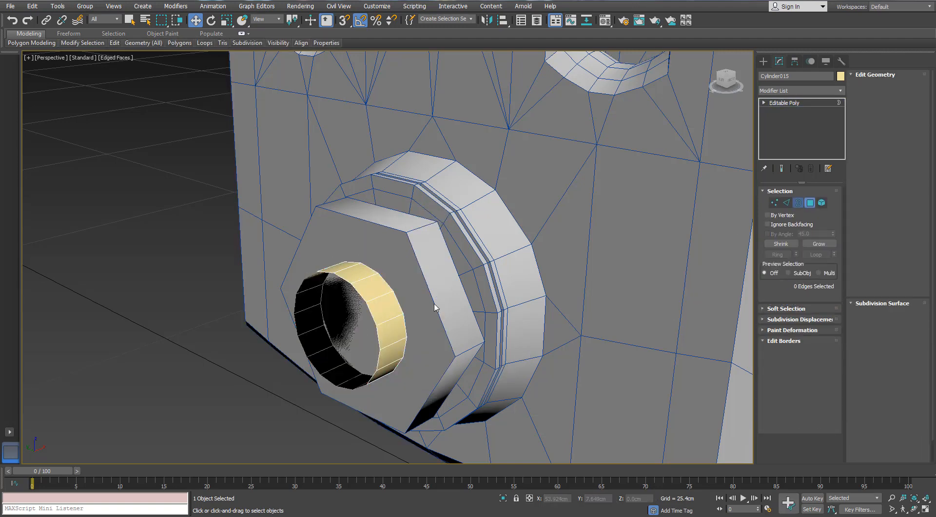
click(367, 321)
alt+middle_drag(368, 322, 368, 326)
click(809, 202)
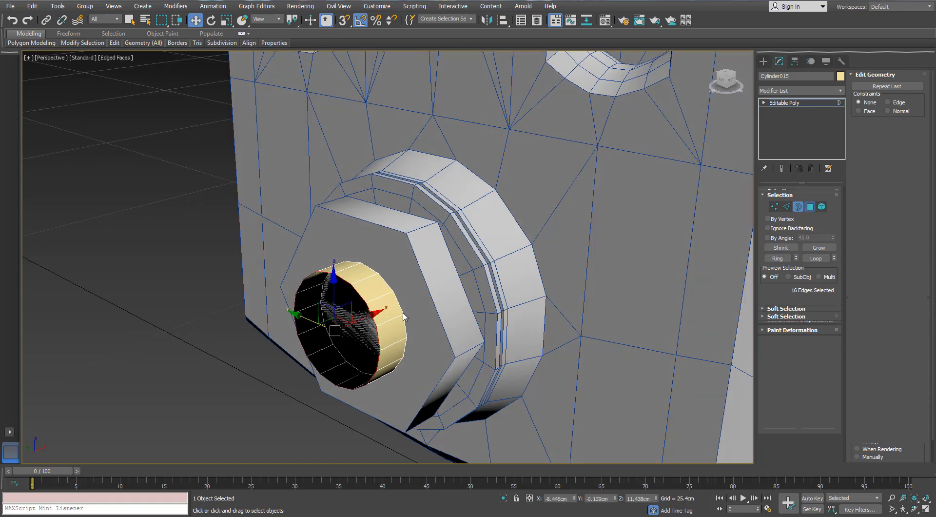
click(364, 320)
key(Delete)
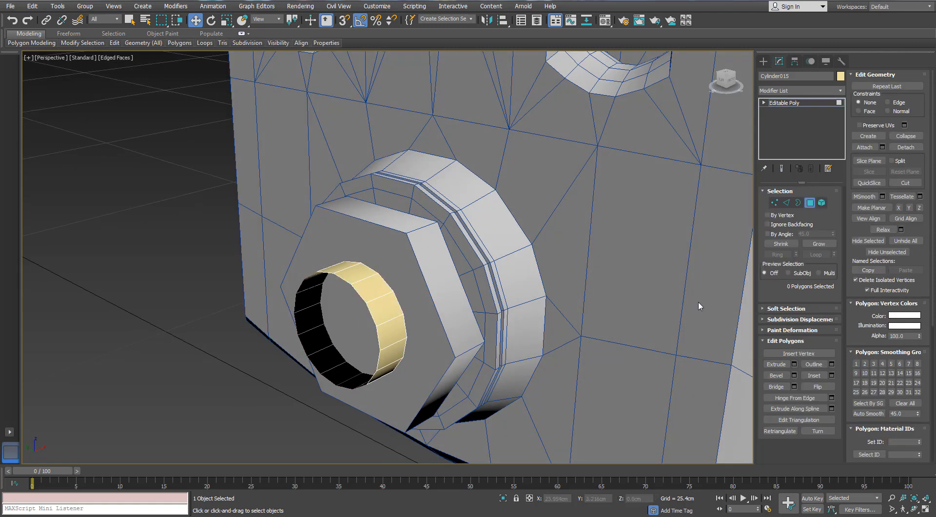
- Extend the cylinder's front border outward to about 119% in Y and Z, and pull it out along X as a thin rim
click(797, 202)
scroll(349, 306, up, 3)
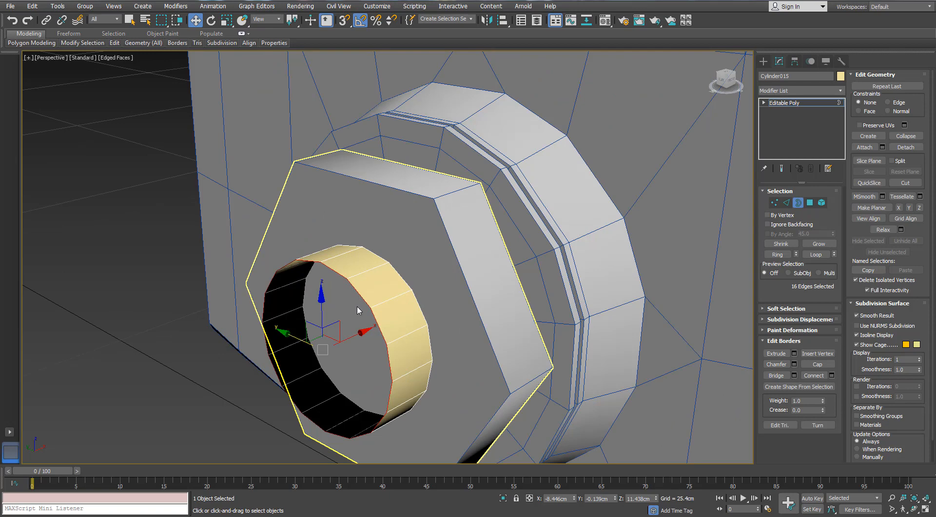
key(r)
alt+middle_drag(357, 306, 342, 311)
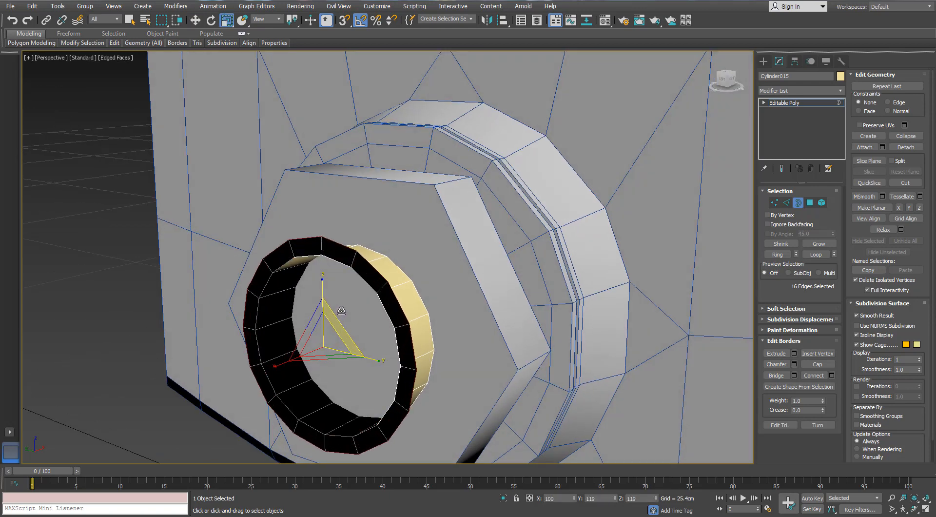
shift+drag(341, 311, 341, 306)
key(w)
alt+middle_drag(376, 334, 355, 335)
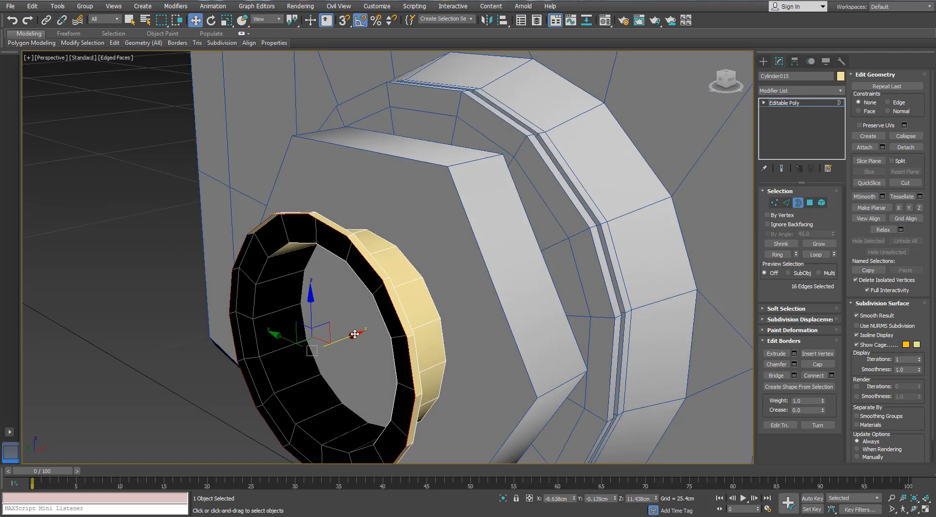
- Extend the rim's border inward to a small central opening and pull it out along X as a short hub neck
key(r)
shift+drag(326, 331, 276, 448)
alt+middle_drag(284, 407, 343, 343)
key(w)
shift+drag(348, 340, 347, 341)
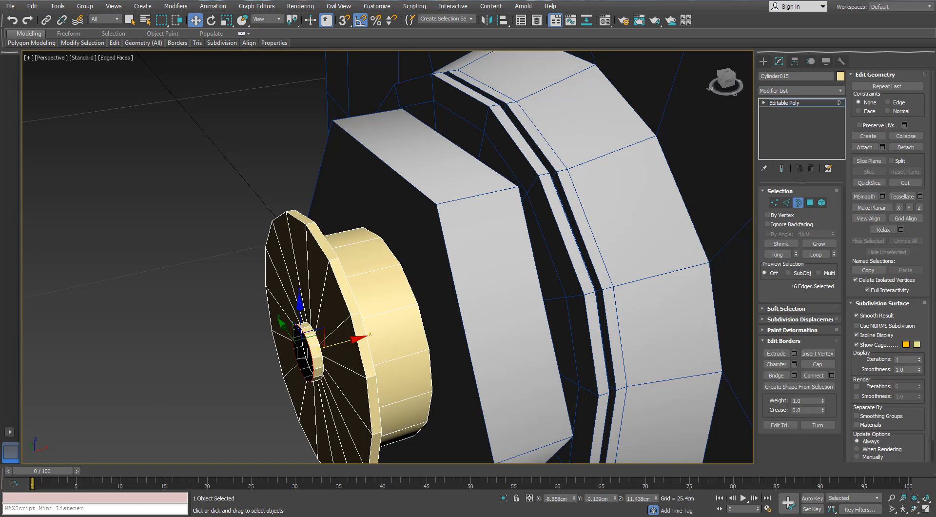
- Adjust the hub neck's depth along X and extend its border into a slightly wider head at about X -9.0 cm
alt+middle_drag(337, 321, 353, 320)
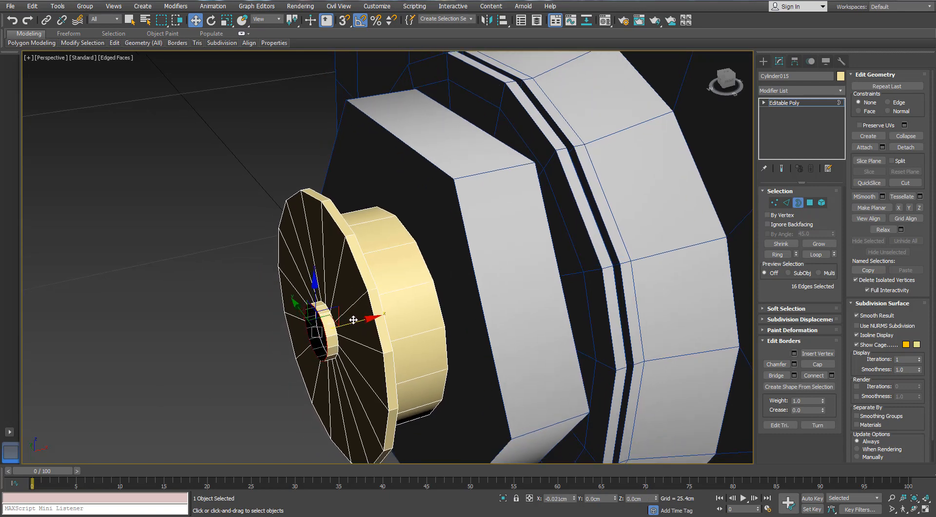
alt+middle_drag(354, 319, 342, 331)
key(r)
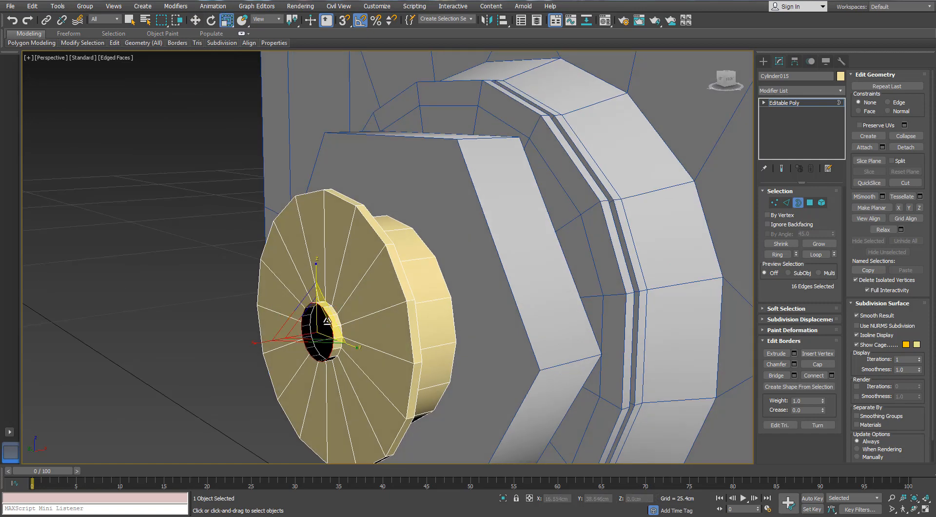
key(w)
mouse_move(339, 336)
alt+middle_down()
mouse_move(322, 334)
mouse_move(335, 341)
alt+middle_up()
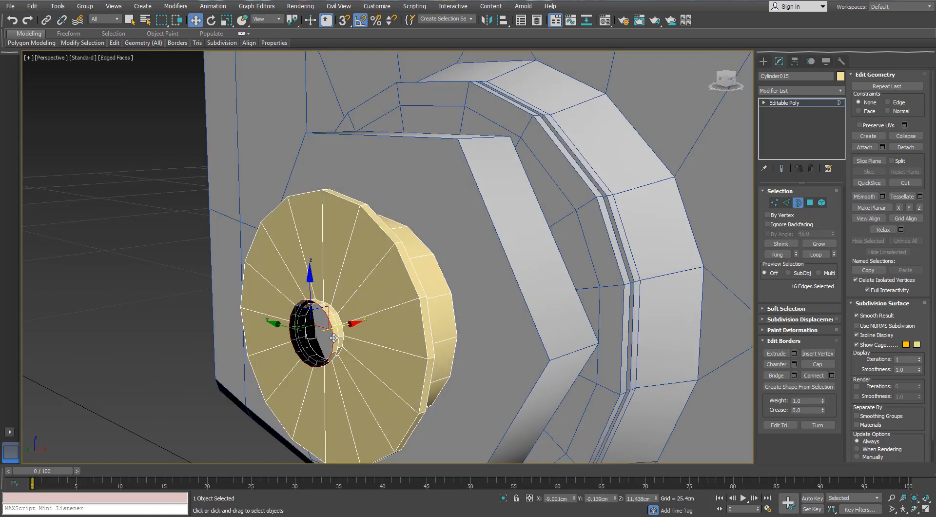
- Extend the hub head's border inward to about 84% and collapse it to a centre point to close the face
key(r)
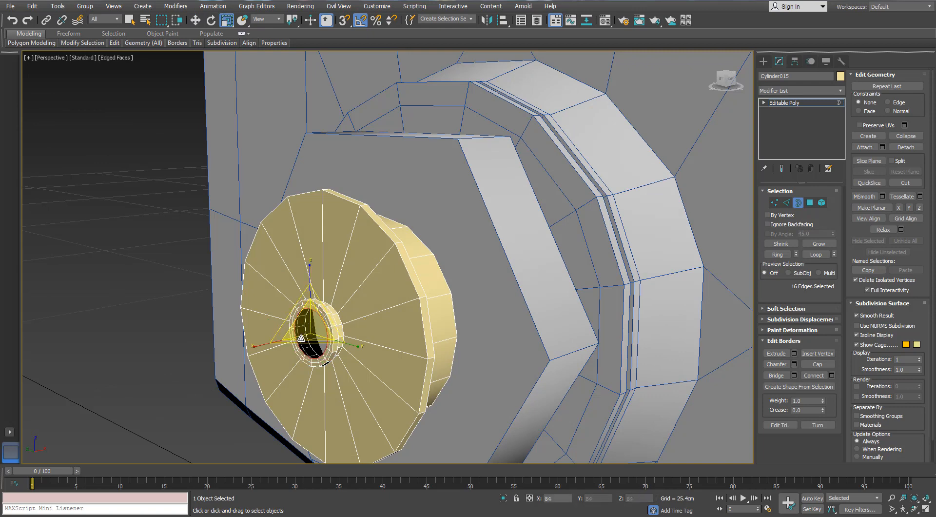
right_click(311, 315)
click(285, 217)
alt+middle_drag(305, 322, 429, 334)
scroll(410, 333, up, 5)
- Connect the hub neck's ring of edges with 1 segment and scale the added loop inward
key(2)
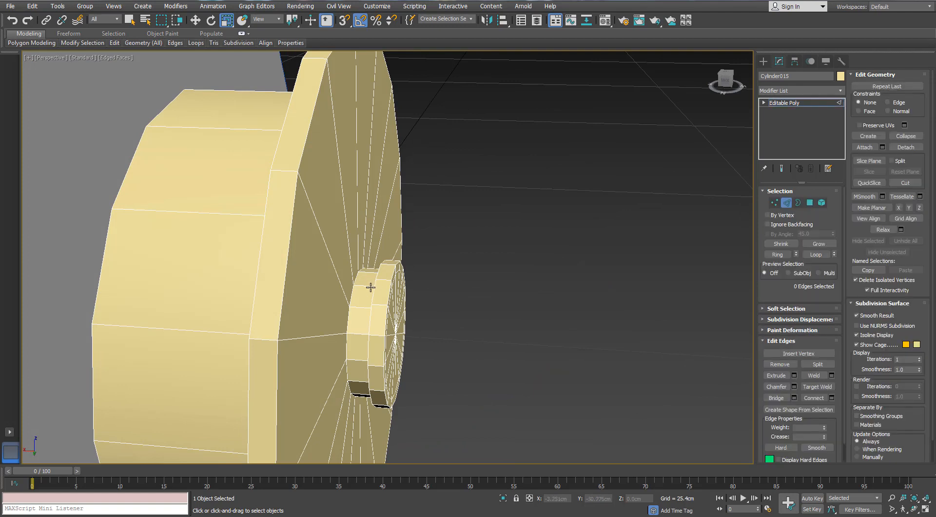
key(alt+r)
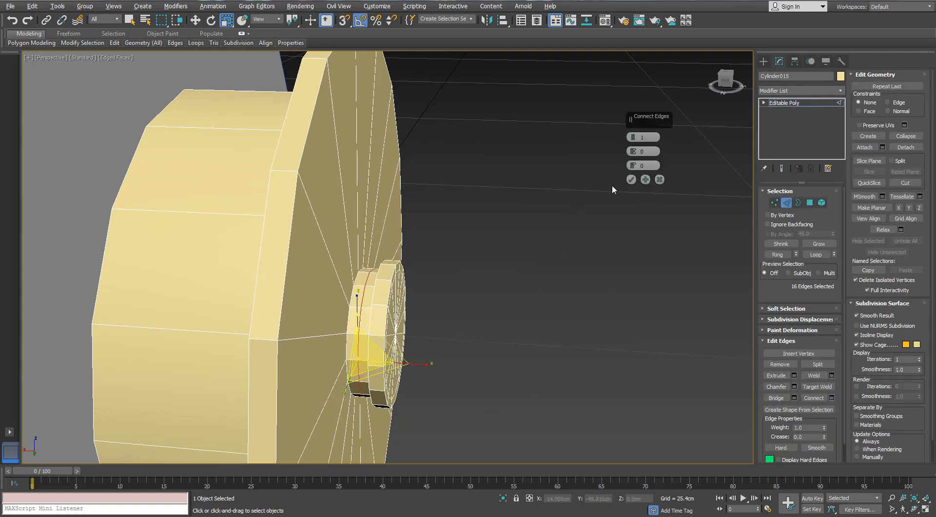
click(631, 179)
drag(377, 321, 378, 332)
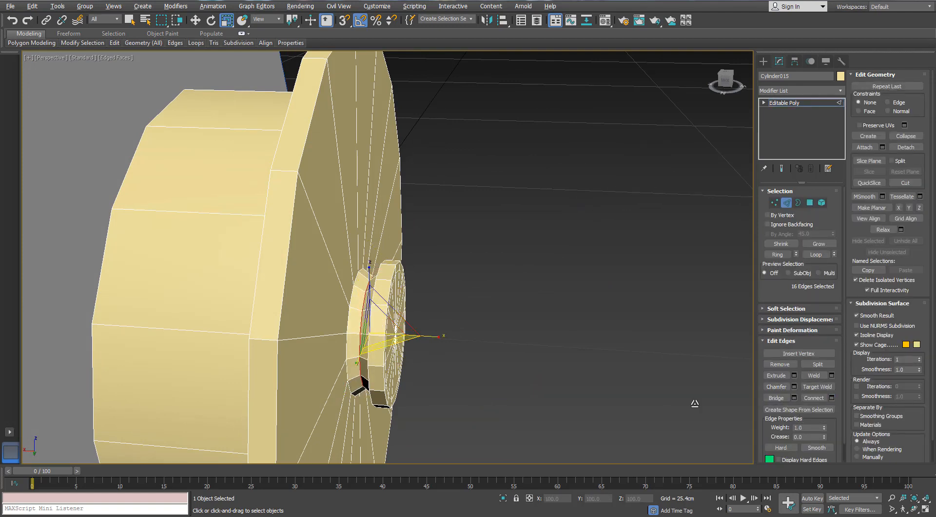
- Chamfer the hub neck's middle loop by 0.075 cm with 2 segments
right_click(633, 152)
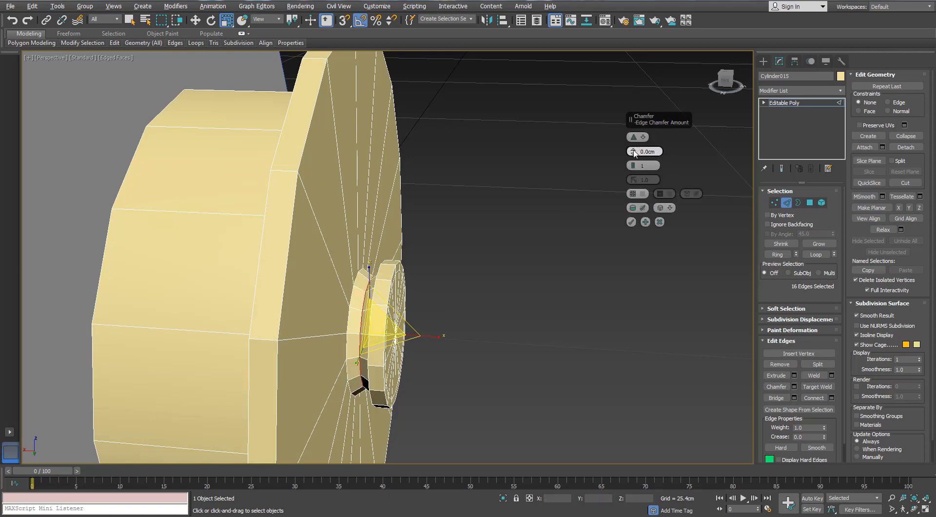
drag(633, 151, 633, 151)
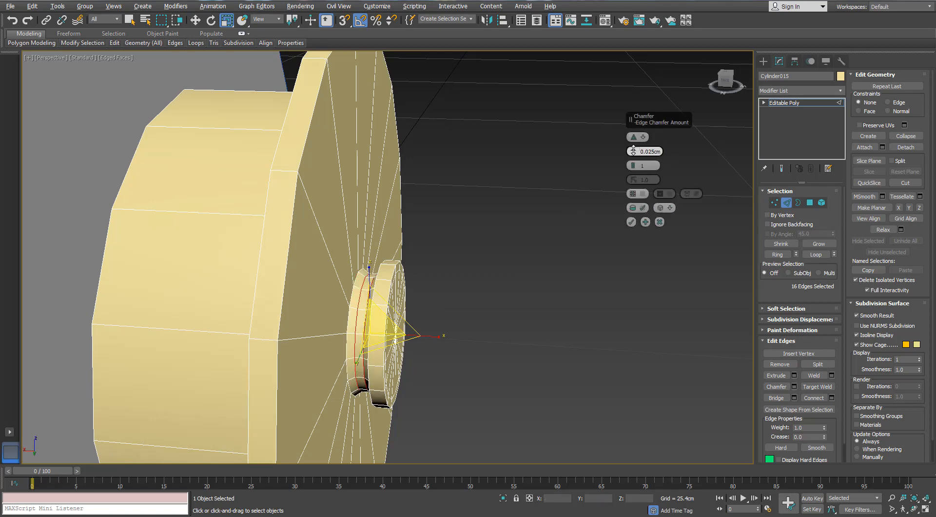
click(631, 222)
alt+middle_drag(631, 227, 449, 266)
- Scale the chamfered neck edges to about 76% in Y and Z, and leave edge-level editing
scroll(463, 258, down, 4)
scroll(417, 259, up, 2)
scroll(485, 252, down, 6)
scroll(496, 253, down, 3)
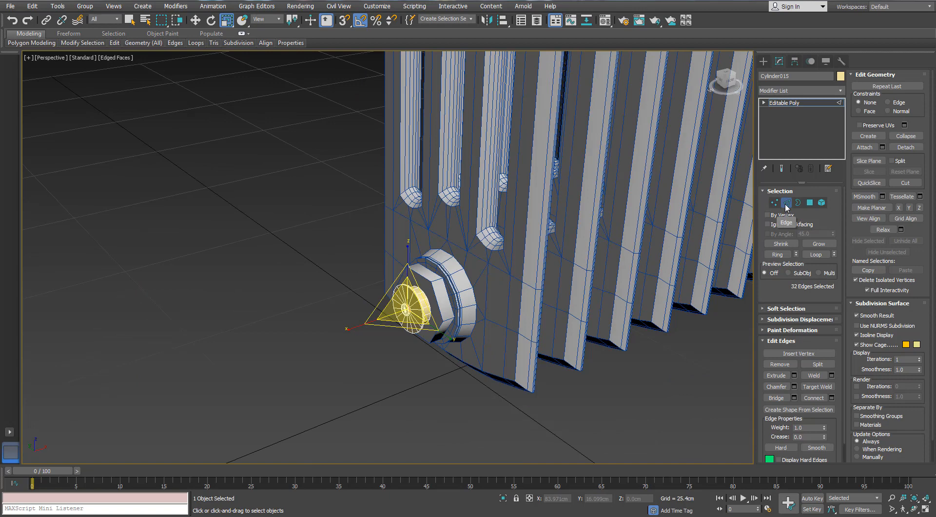
alt+middle_drag(335, 307, 445, 297)
scroll(445, 297, up, 4)
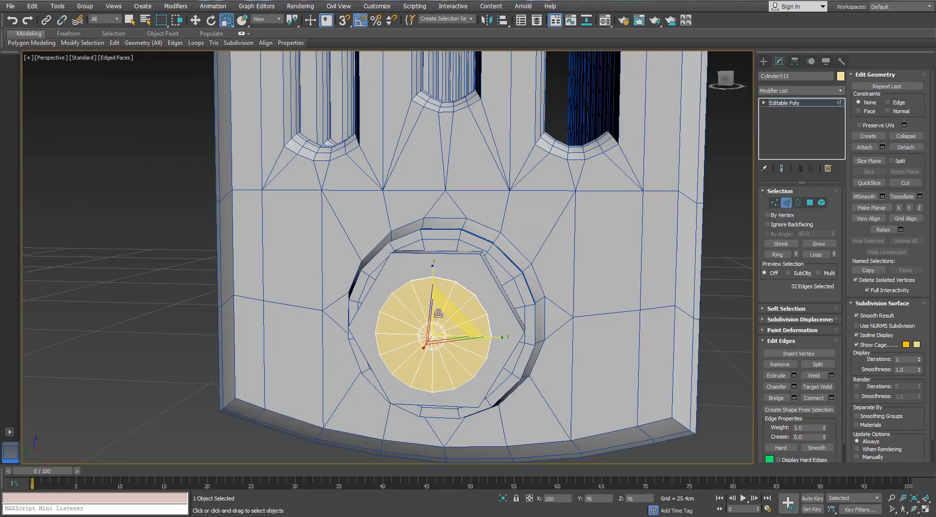
click(785, 205)
- Scale the whole lower knob uniformly down to about 70% of its size
scroll(456, 321, up, 6)
alt+middle_drag(531, 312, 474, 319)
scroll(474, 319, down, 5)
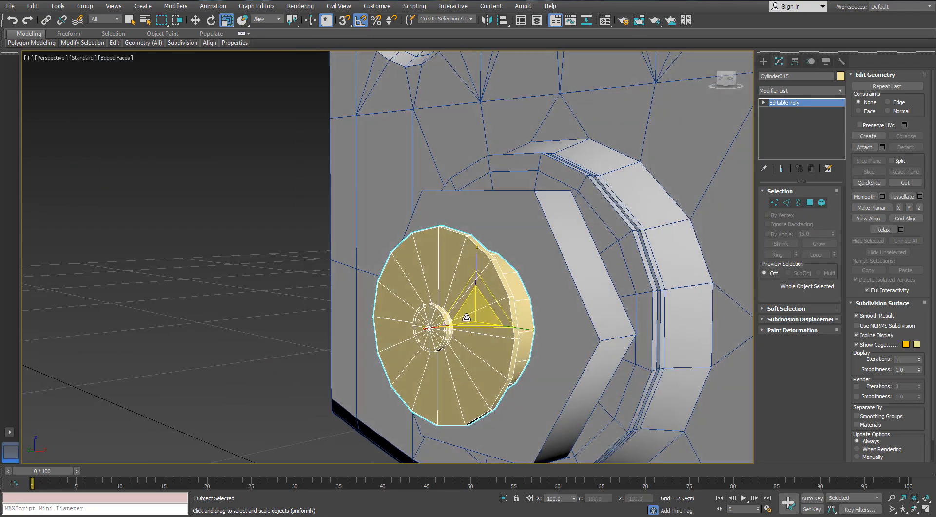
scroll(480, 311, up, 1)
drag(487, 298, 486, 310)
alt+middle_drag(486, 310, 444, 312)
scroll(529, 315, up, 5)
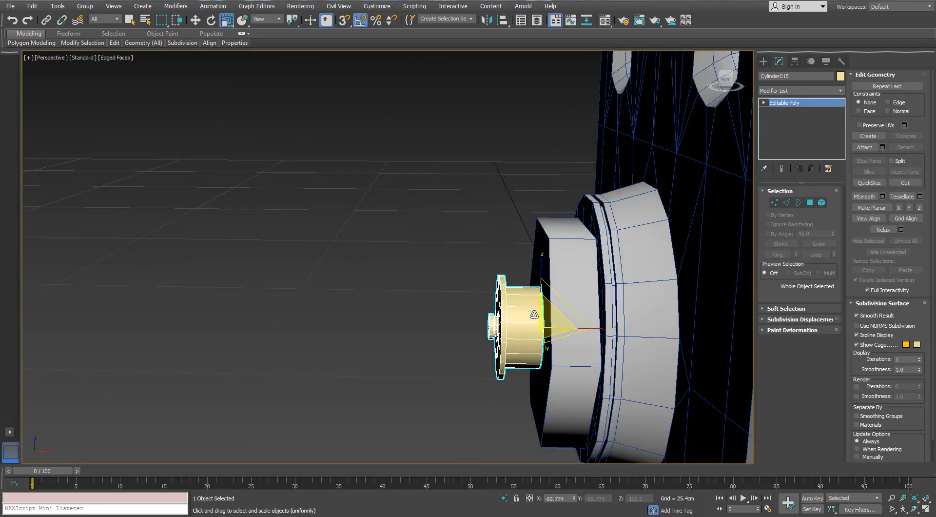
- Move the knob's outer rim and hub vertices about 0.6 cm along X toward the flange, and deselect the object
alt+middle_drag(533, 314, 532, 310)
click(775, 203)
drag(462, 228, 513, 430)
key(w)
drag(544, 330, 548, 333)
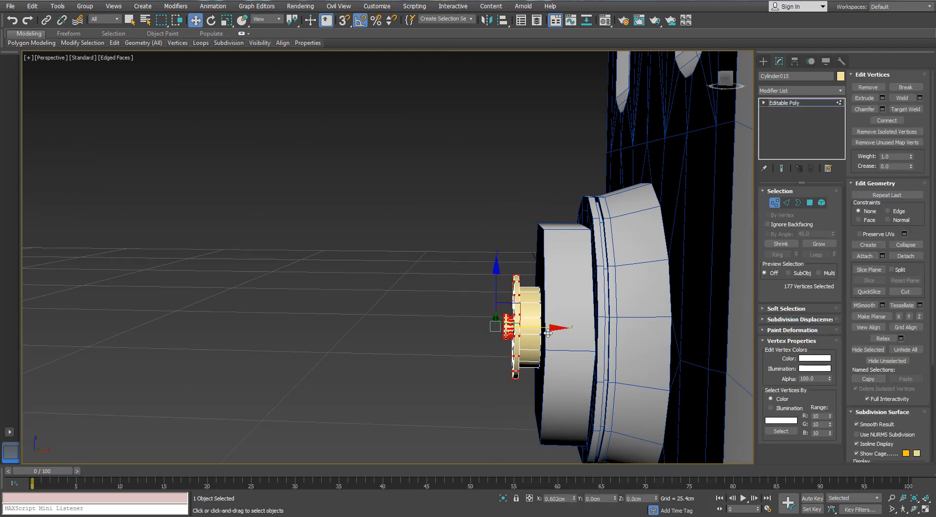
click(433, 264)
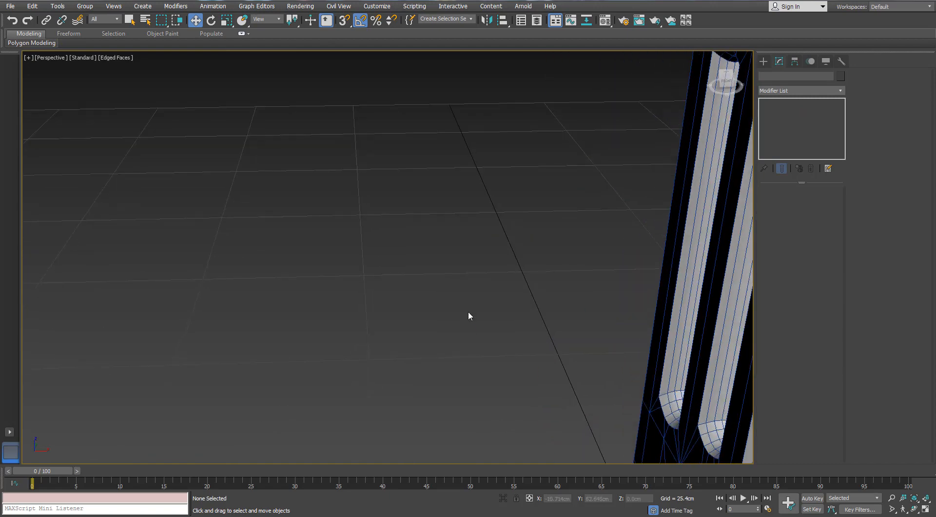
- Give the lower hexagonal flange and knob a blue object colour and assign them the 01 - Default material
scroll(440, 272, up, 5)
drag(422, 317, 459, 386)
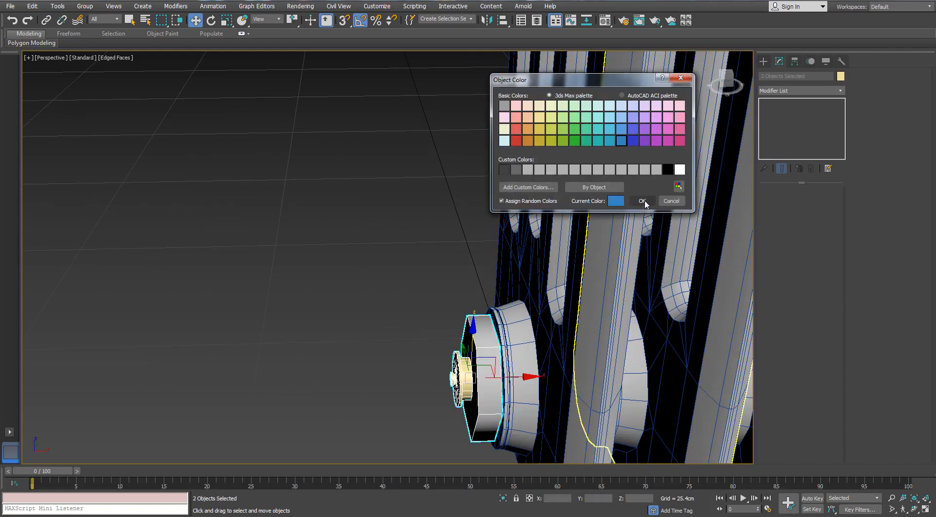
click(642, 201)
key(m)
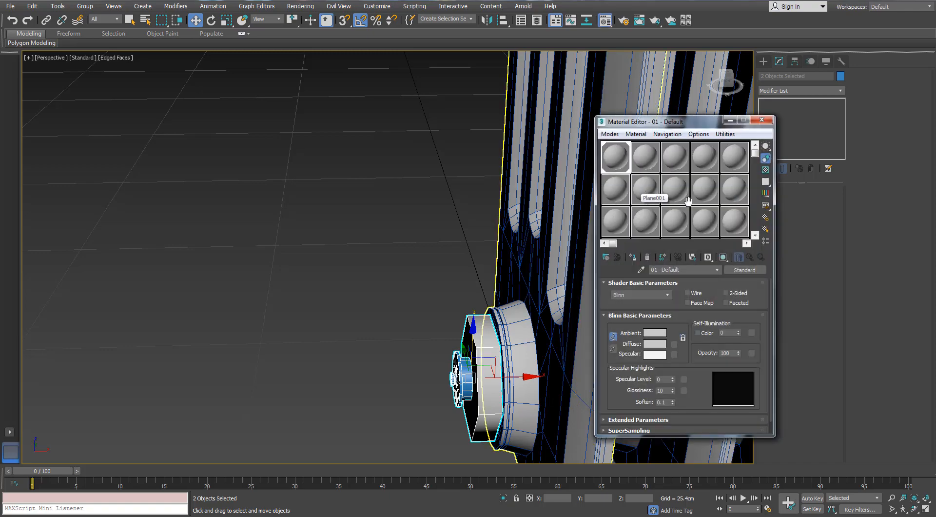
click(635, 256)
click(762, 121)
click(384, 191)
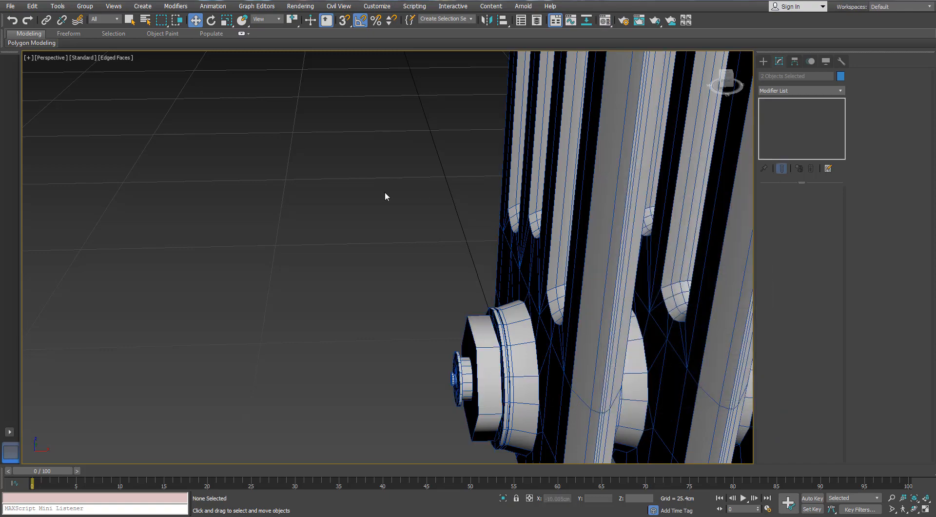
- Isolate the radiator's end panel on the side with the upper valve handle
scroll(385, 191, down, 5)
alt+middle_drag(384, 191, 406, 311)
scroll(402, 283, up, 4)
drag(637, 116, 461, 265)
click(637, 224)
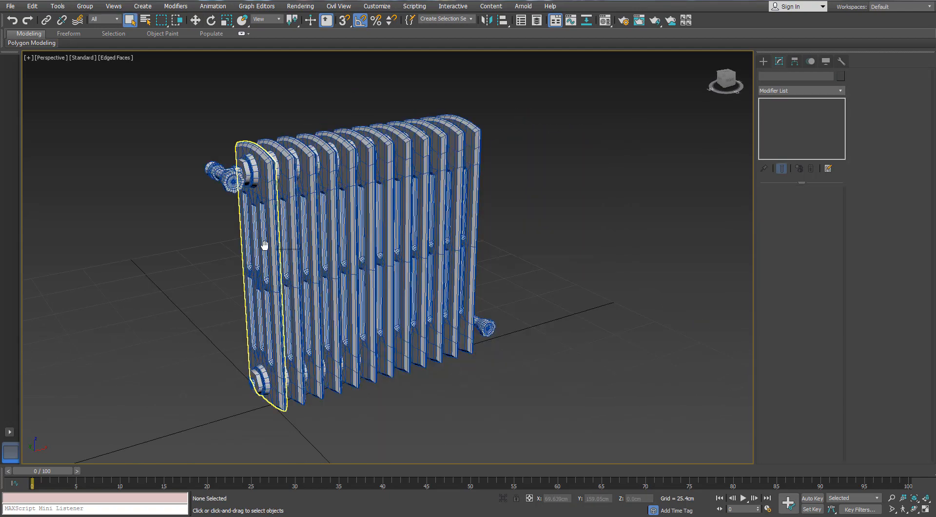
scroll(265, 247, up, 5)
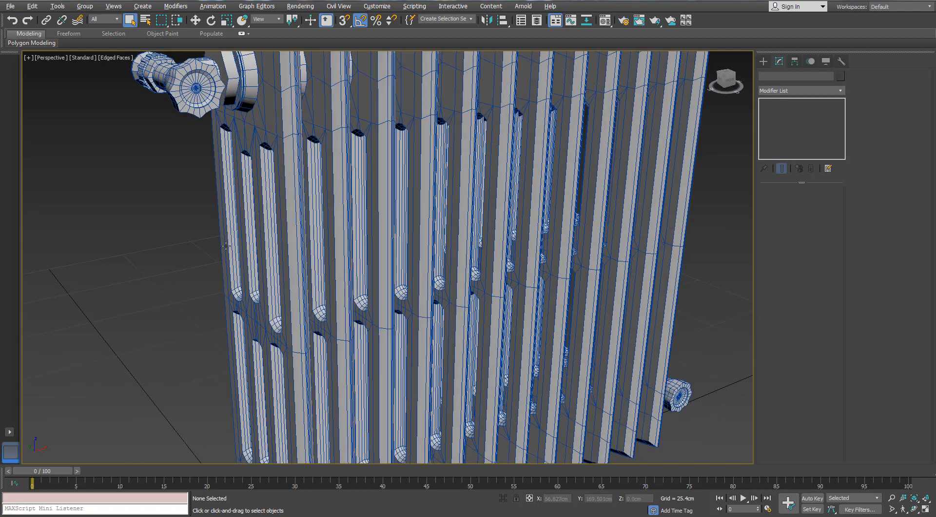
scroll(265, 247, down, 5)
alt+middle_drag(265, 247, 298, 157)
click(298, 157)
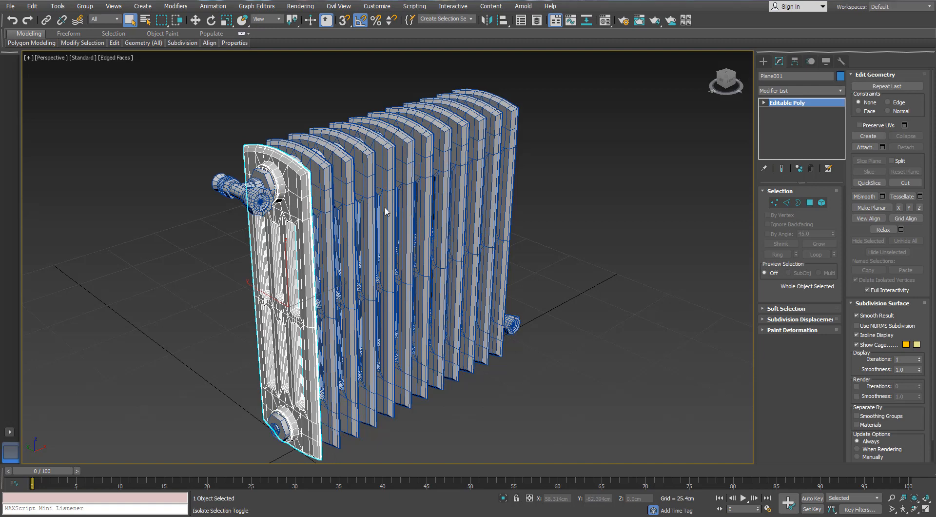
key(alt+q)
scroll(365, 187, up, 8)
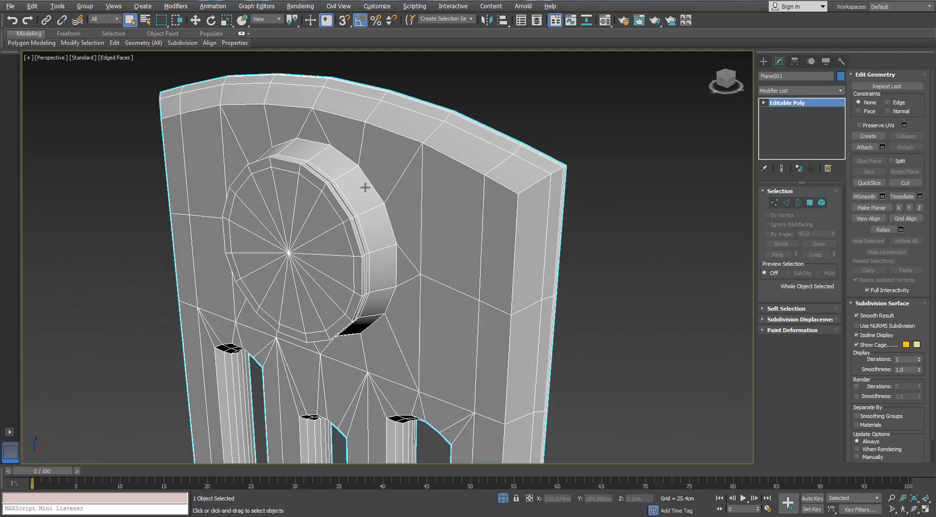
- Insert supporting SwiftLoop edge loops around the isolated panel's outer side strip, near its bevelled borders
alt+middle_drag(391, 198, 415, 227)
click(787, 204)
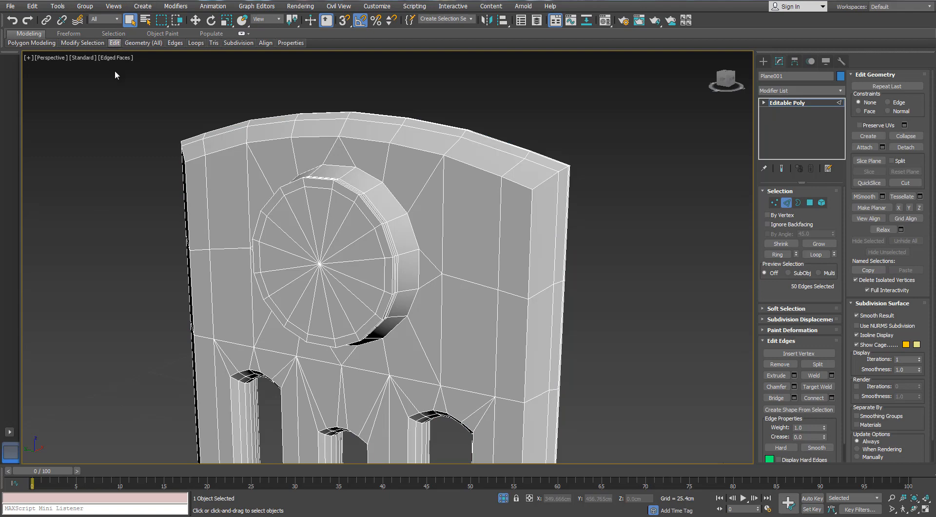
mouse_move(117, 45)
click(190, 68)
alt+middle_drag(495, 194, 308, 166)
click(504, 194)
scroll(390, 135, down, 4)
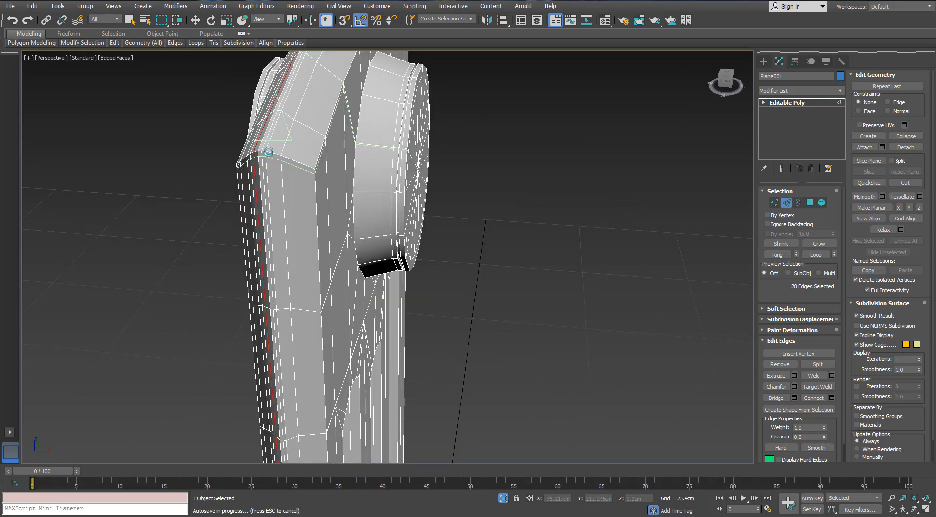
click(308, 172)
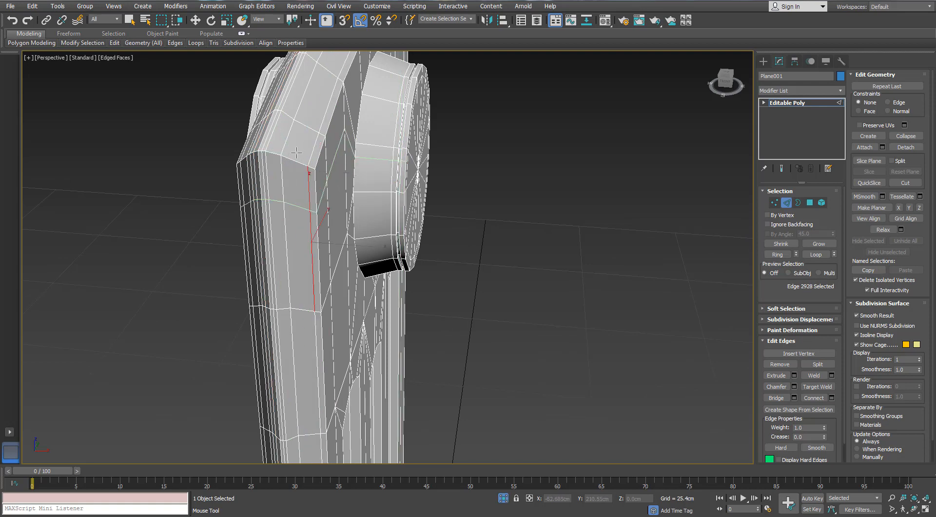
click(324, 65)
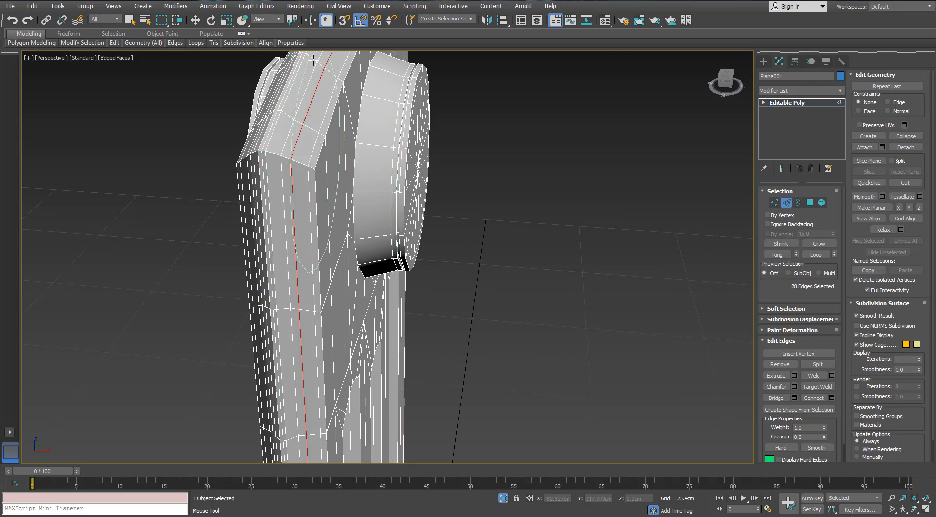
- Insert one more supporting SwiftLoop edge loop along the panel's long outer side, close to the bevelled edge
alt+middle_drag(296, 173, 355, 146)
scroll(266, 129, down, 5)
scroll(186, 190, up, 4)
click(238, 188)
scroll(239, 187, down, 5)
scroll(350, 195, up, 5)
scroll(371, 218, down, 6)
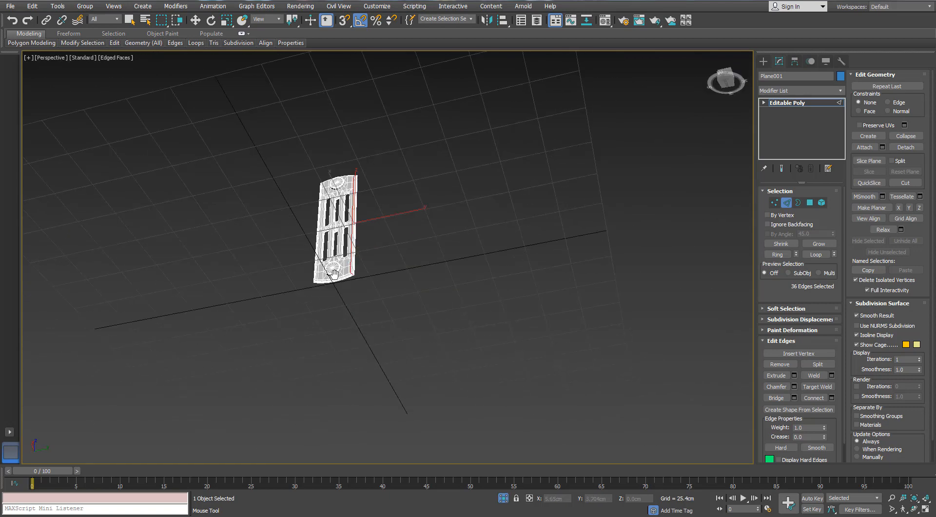
scroll(349, 300, up, 4)
middle_drag(349, 301, 357, 251)
scroll(371, 259, up, 7)
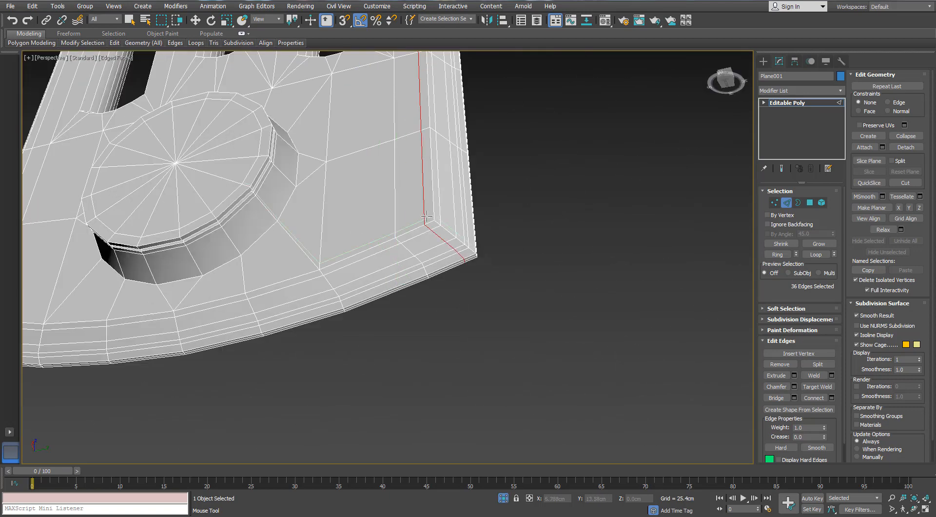
scroll(427, 233, down, 3)
mouse_move(423, 233)
alt+middle_down()
mouse_move(433, 238)
mouse_move(416, 245)
alt+middle_up()
scroll(415, 242, up, 2)
middle_drag(416, 245, 365, 221)
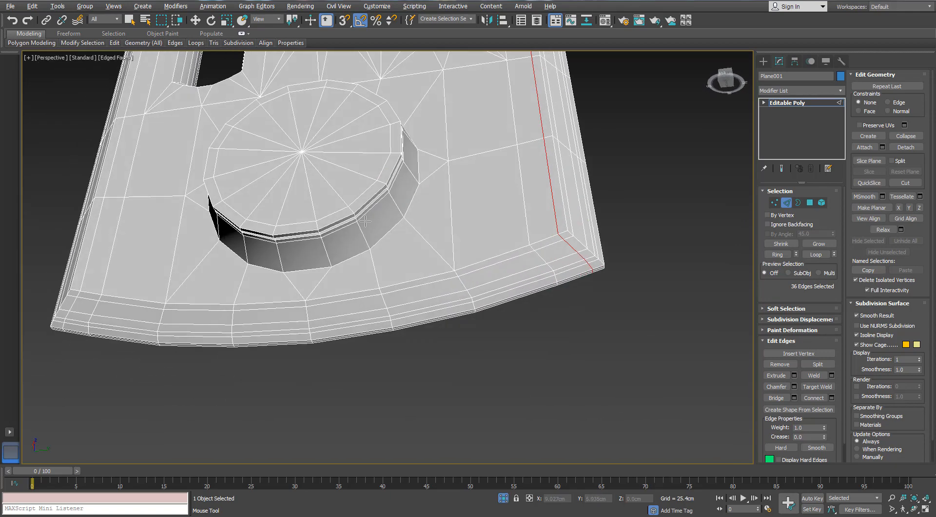
- Insert supporting SwiftLoop edge loops around the lower round boss's wall, near its base and its front rim, and end SwiftLoop
double_click(367, 243)
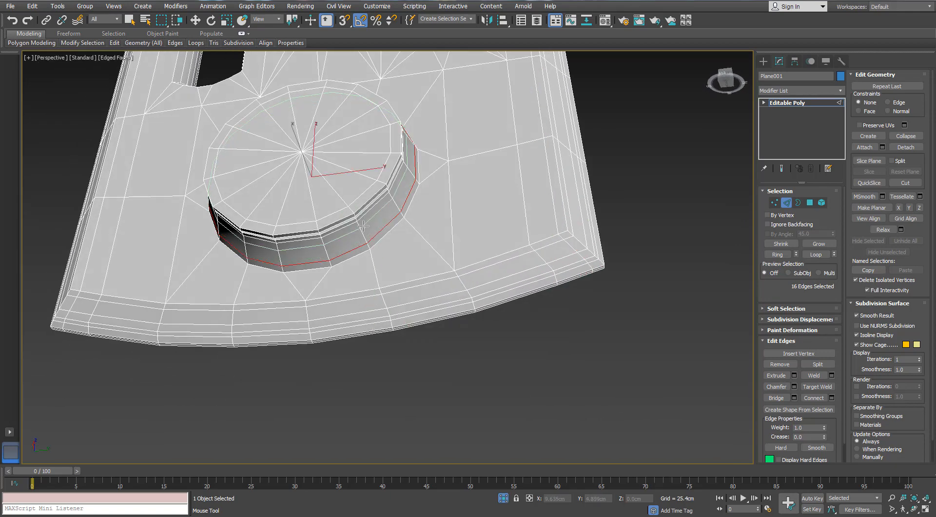
scroll(361, 223, up, 3)
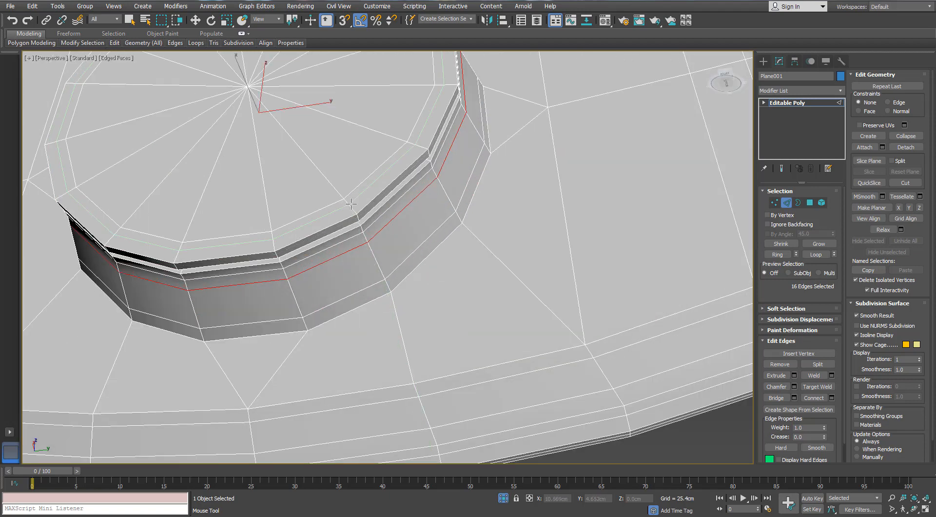
scroll(351, 203, down, 4)
middle_drag(347, 212, 374, 223)
scroll(389, 273, up, 2)
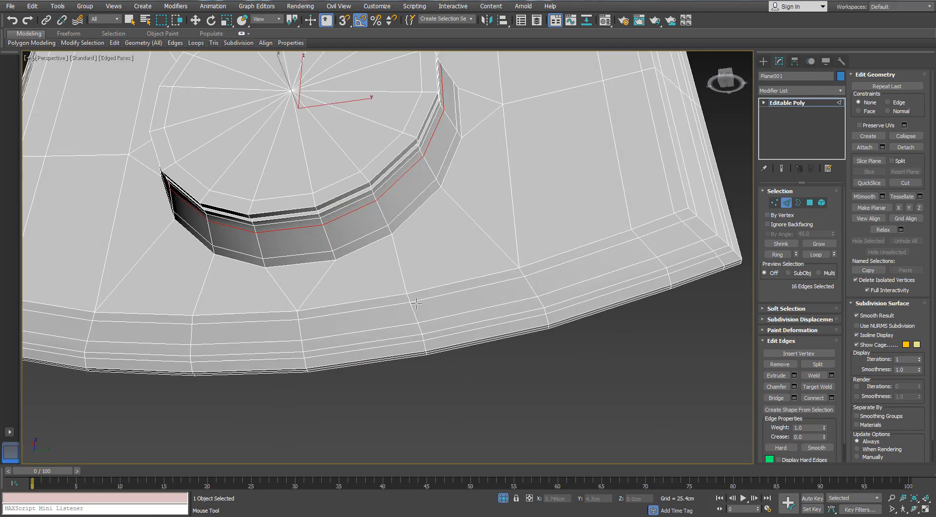
scroll(391, 278, down, 2)
right_click(692, 221)
- Connect the 16 edges radiating from the lower round boss into the panel face with 2 segments pinched outward
click(462, 261)
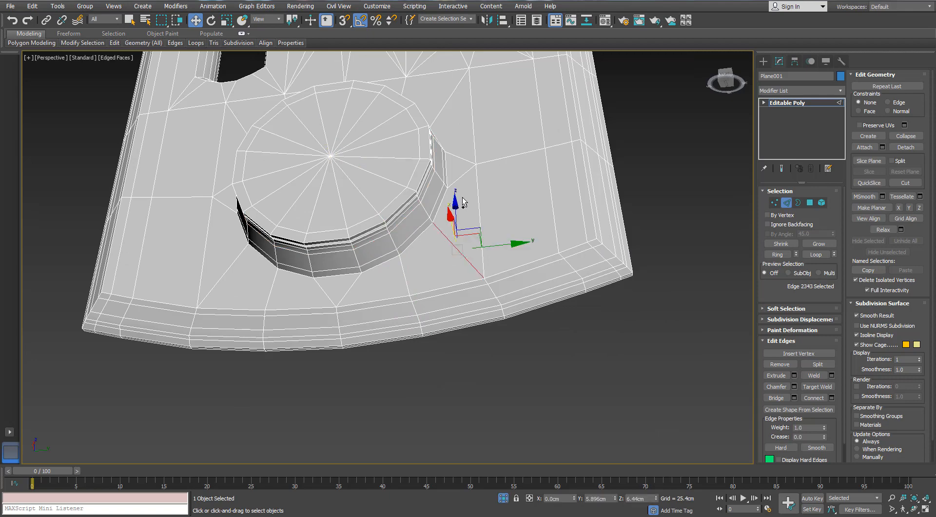
ctrl+click(460, 158)
alt+middle_drag(462, 154, 459, 174)
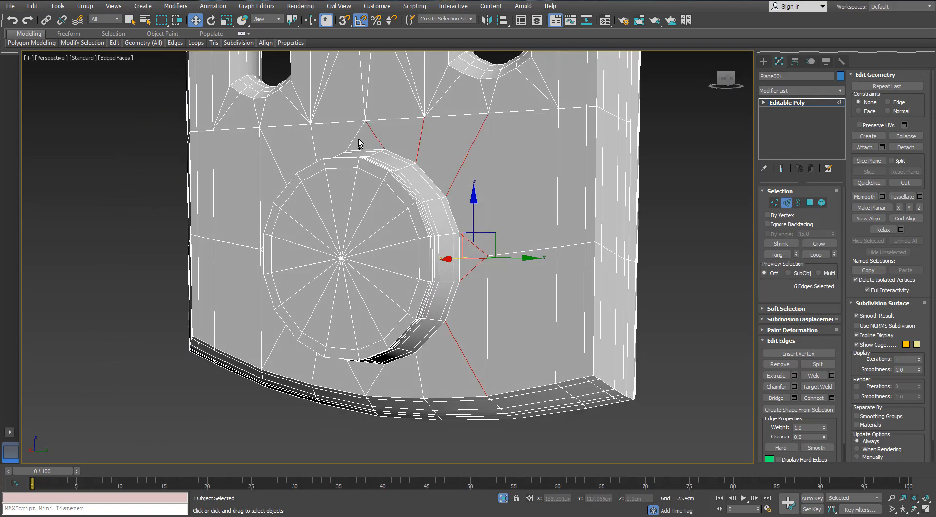
alt+middle_drag(273, 176, 299, 152)
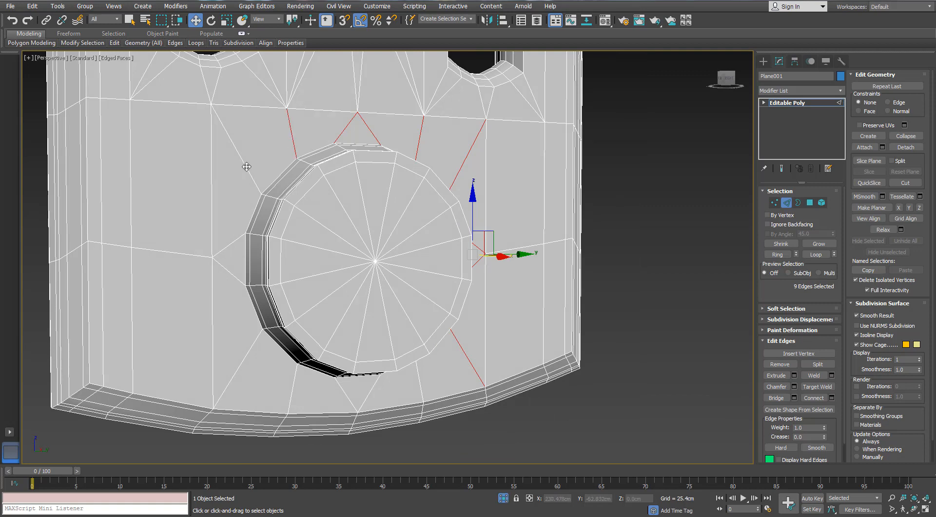
ctrl+click(237, 246)
key(ctrl+z)
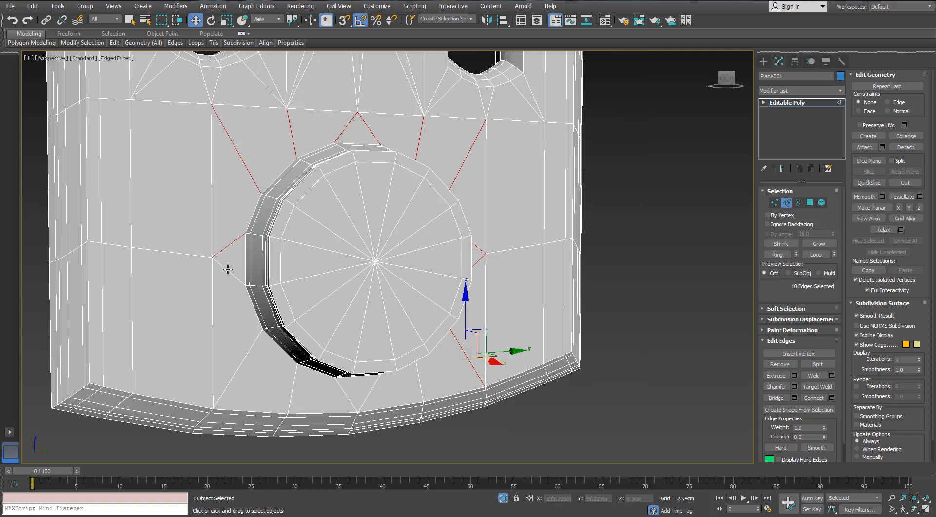
alt+middle_drag(311, 345, 286, 389)
ctrl+click(286, 389)
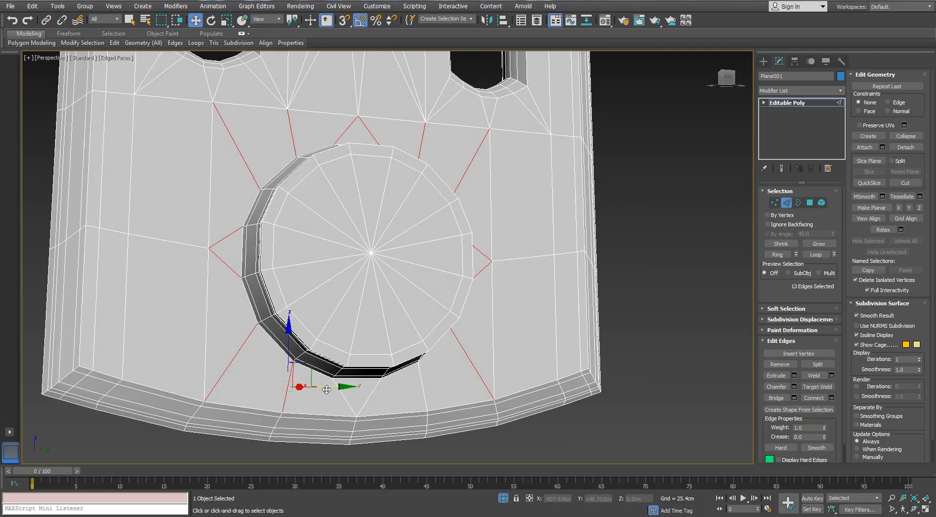
ctrl+click(356, 376)
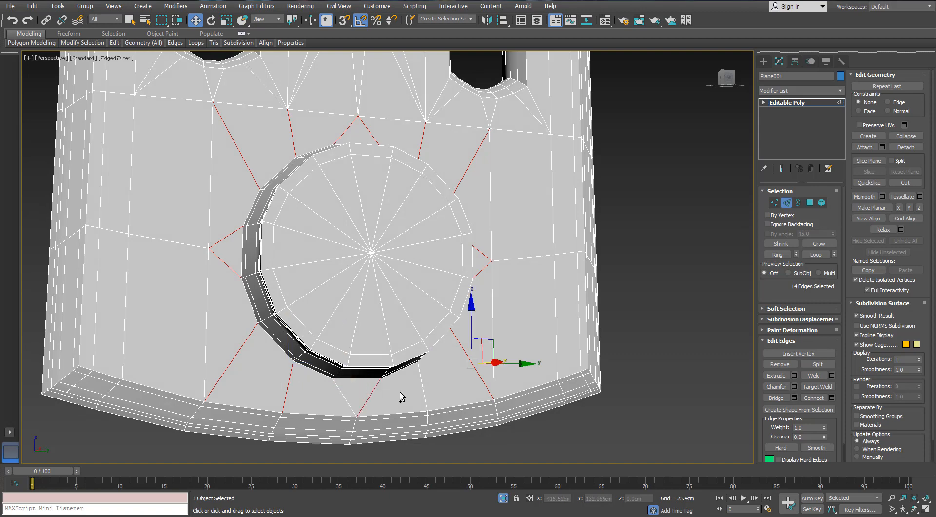
ctrl+click(422, 383)
key(F3)
scroll(352, 385, down, 5)
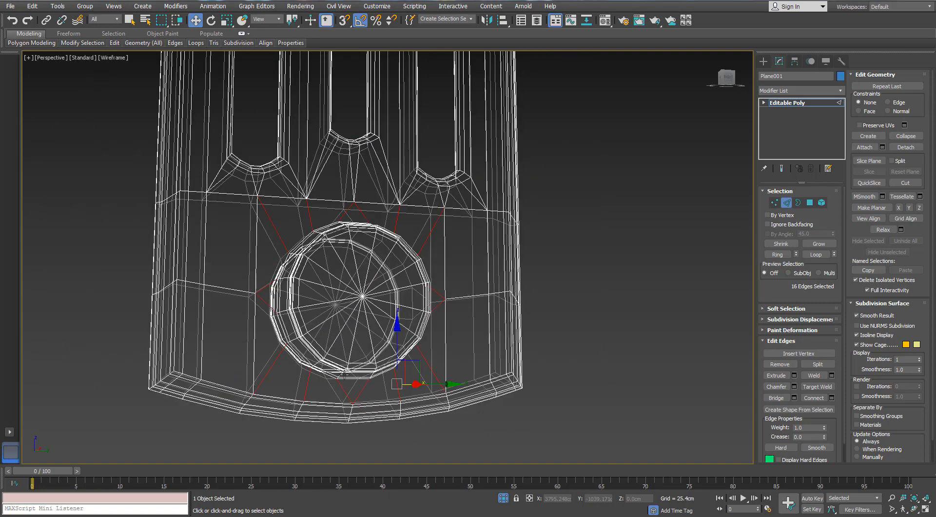
alt+middle_drag(349, 385, 356, 284)
scroll(381, 349, up, 3)
key(F3)
click(832, 397)
click(633, 135)
drag(633, 150, 613, 511)
scroll(441, 310, up, 4)
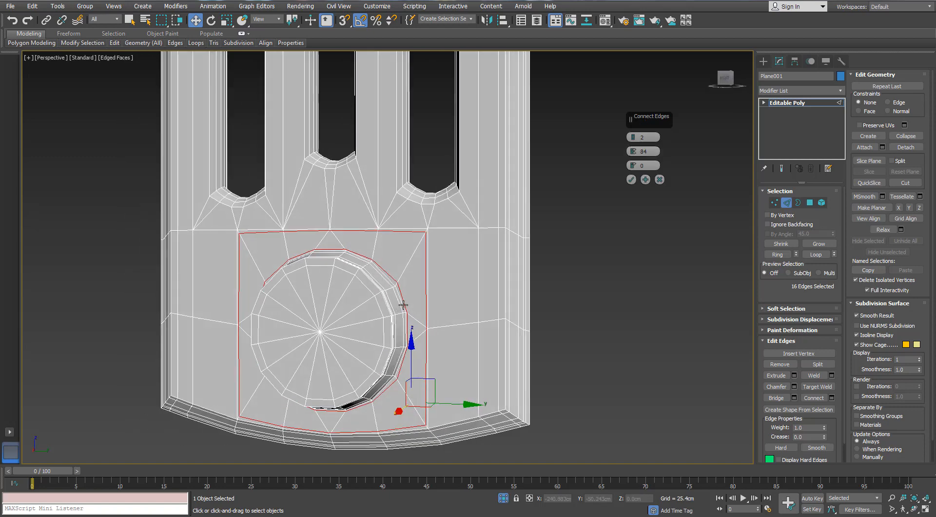
scroll(393, 279, up, 3)
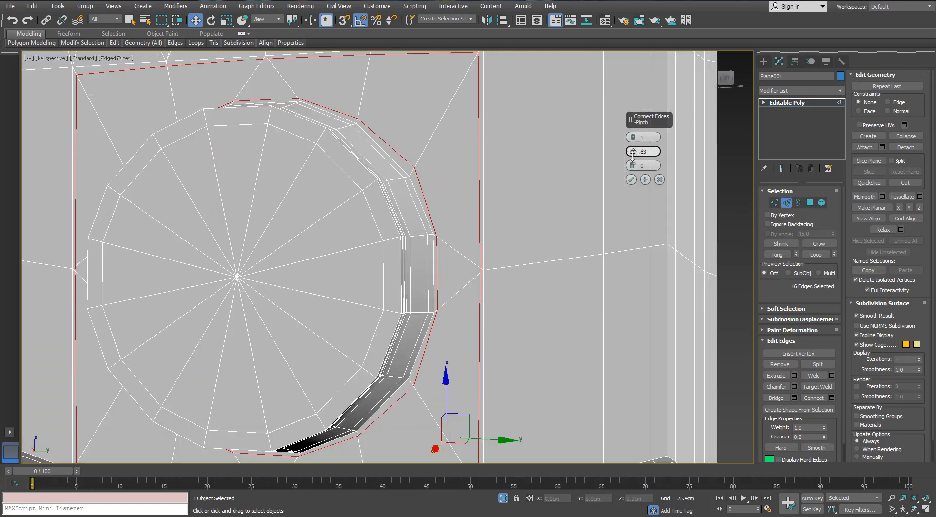
click(631, 179)
- Remove the outer square edge loop around the lower boss, keeping the inner supporting loop at its base
scroll(626, 216, down, 3)
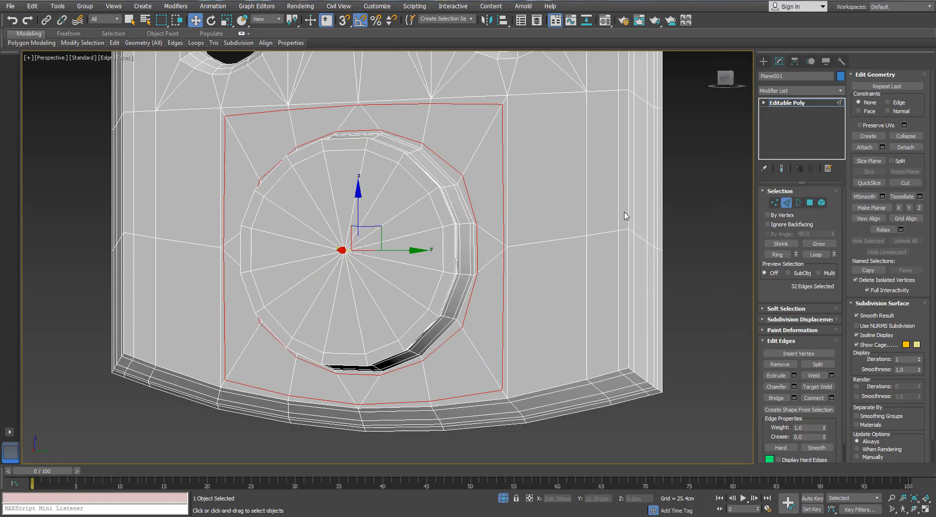
scroll(625, 215, down, 2)
click(786, 202)
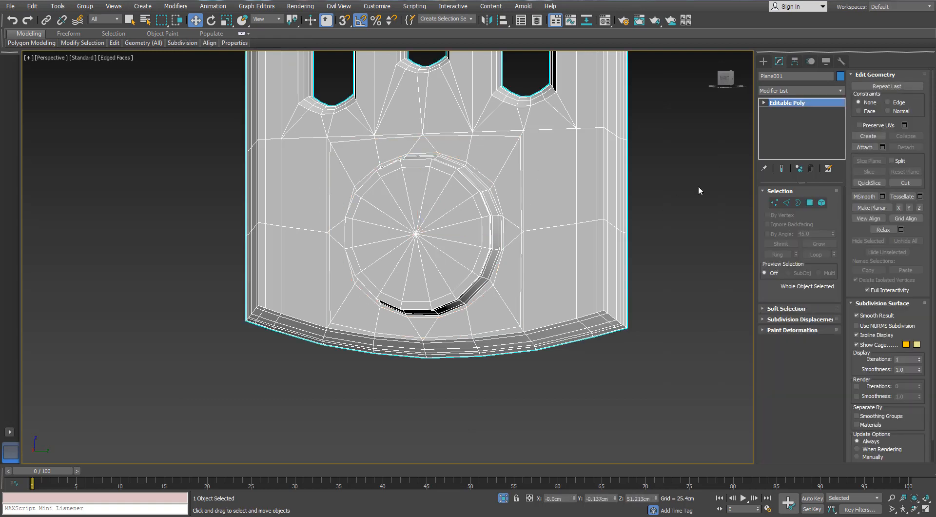
click(788, 203)
double_click(522, 166)
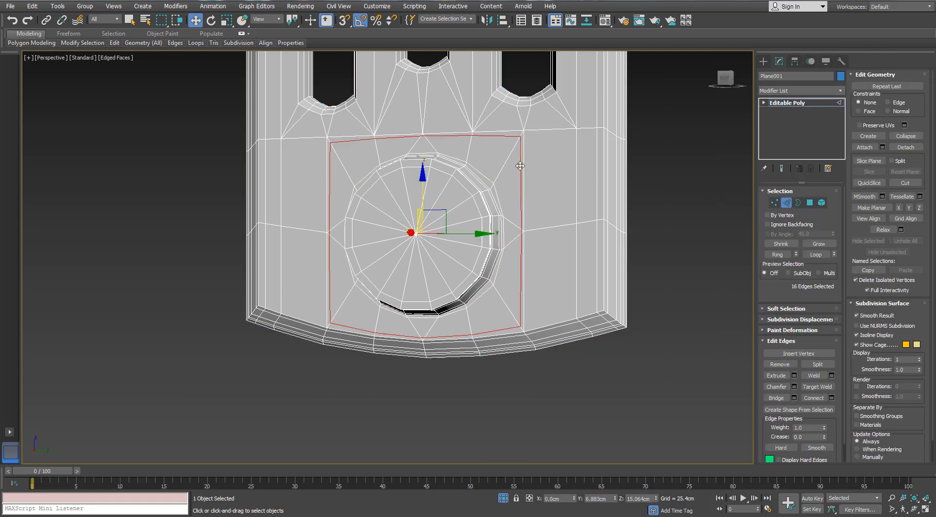
key(ctrl+BackSpace)
- Add a supporting loop around the right-hand lower slot by connecting its surrounding edges with 2 segments and 74 pinch, and remove the outer loop
middle_drag(545, 67, 473, 285)
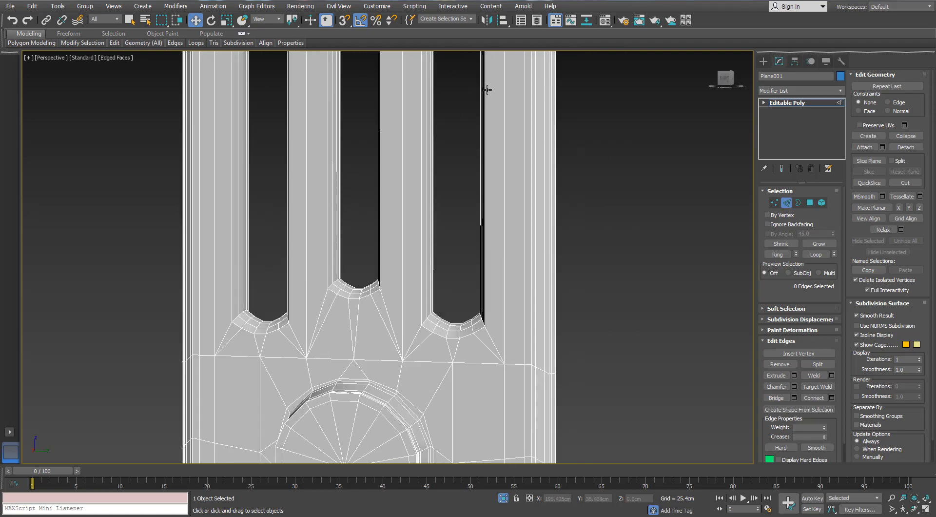
middle_drag(487, 88, 443, 226)
scroll(443, 226, up, 2)
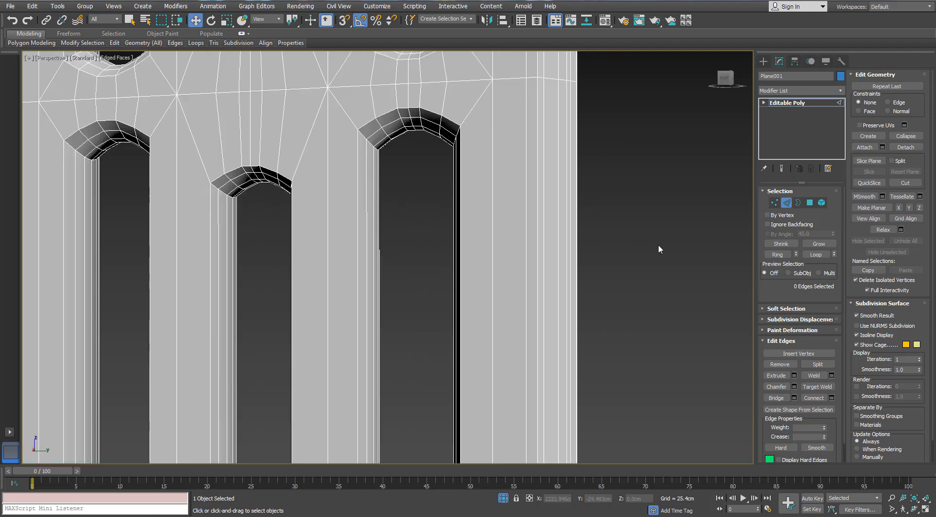
click(468, 117)
key(alt+r)
alt+middle_drag(469, 117, 445, 83)
scroll(441, 92, down, 4)
scroll(424, 249, up, 4)
middle_drag(449, 353, 431, 269)
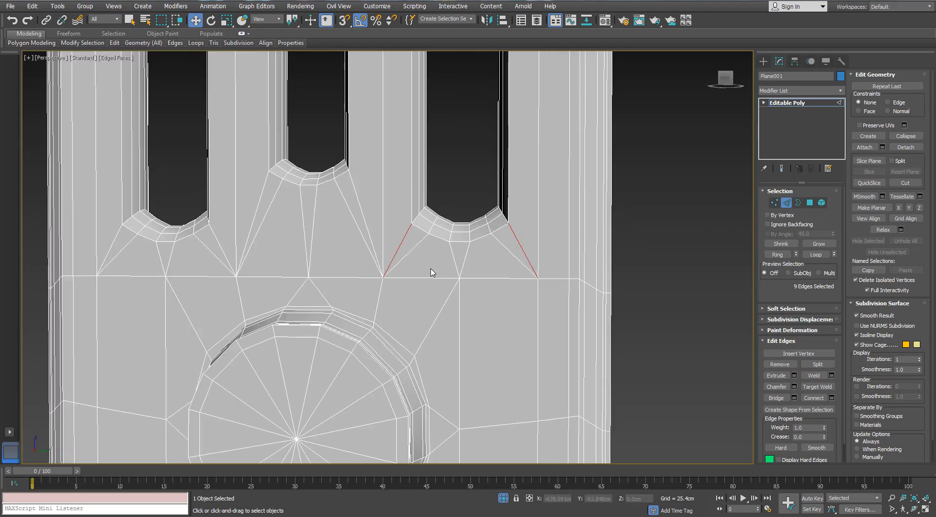
scroll(431, 271, up, 2)
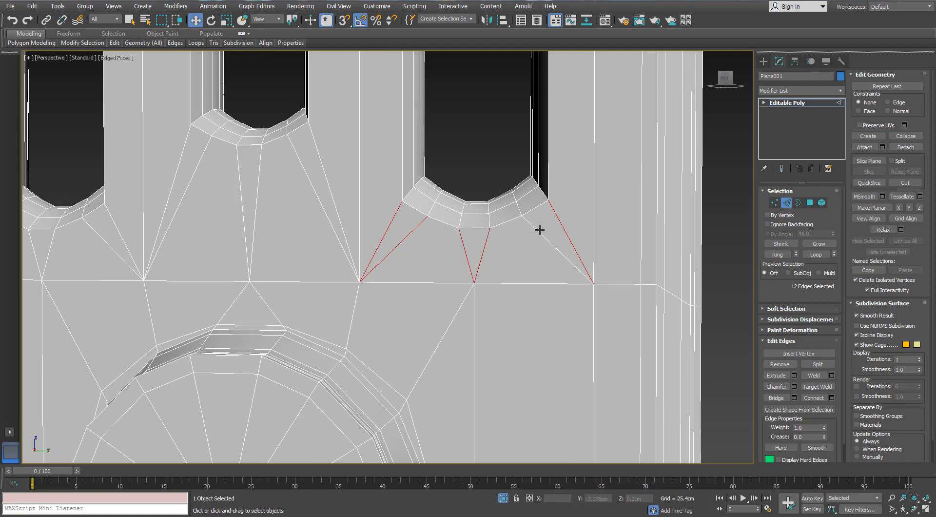
scroll(540, 231, down, 5)
middle_drag(499, 264, 480, 344)
middle_drag(501, 76, 510, 200)
scroll(510, 201, up, 4)
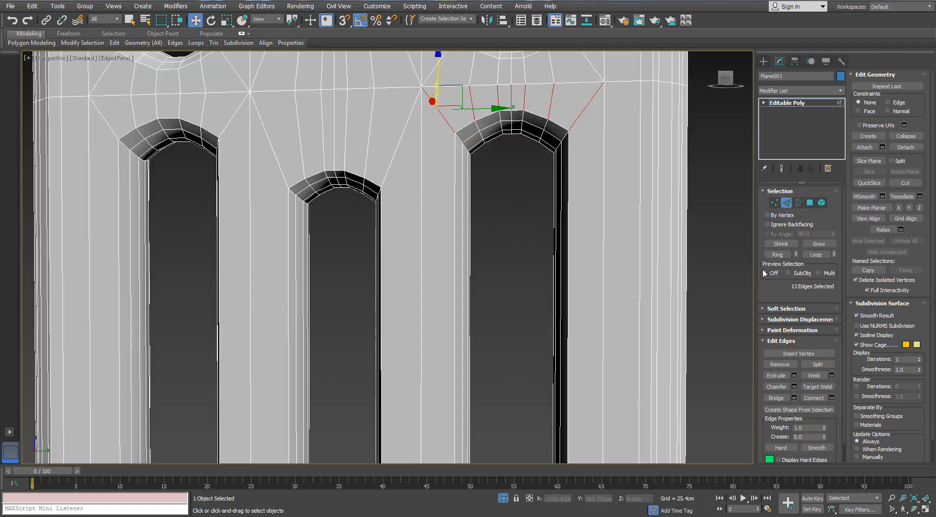
click(831, 398)
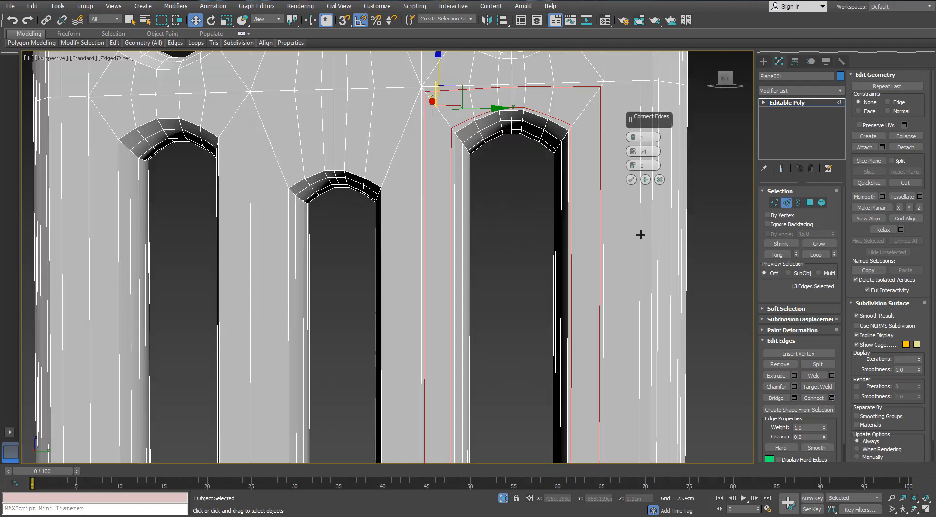
click(630, 180)
key(ctrl+d)
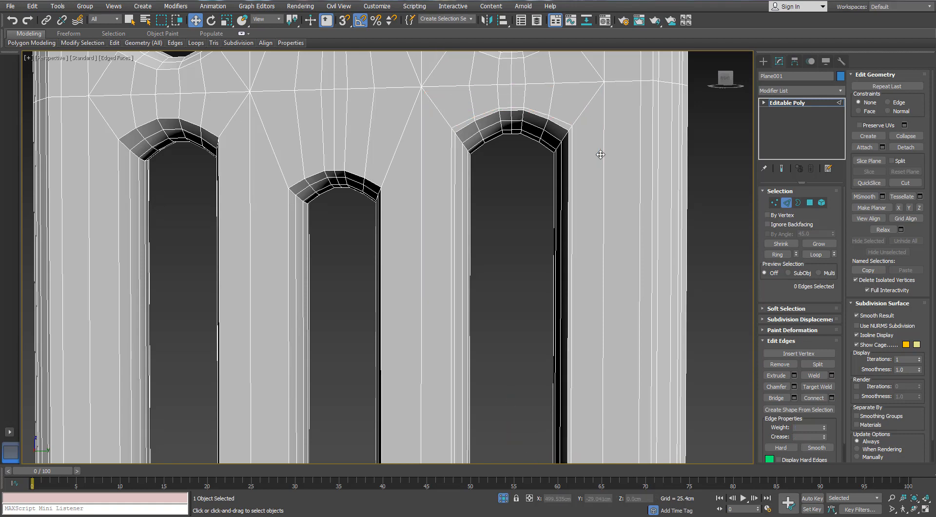
- Connect the edges surrounding the middle and left-hand lower slots with 2 segments and 74 pinch
scroll(504, 224, down, 2)
middle_drag(504, 224, 497, 280)
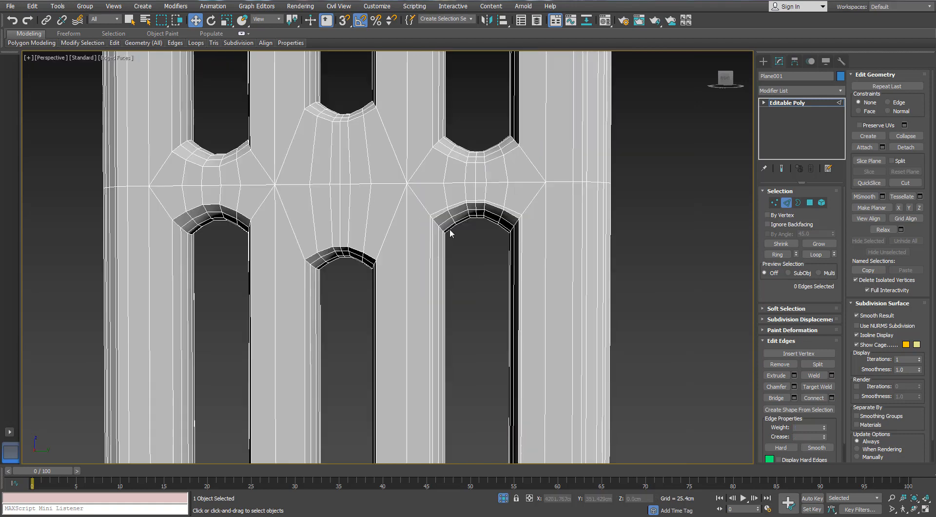
click(371, 217)
ctrl+click(239, 200)
click(775, 255)
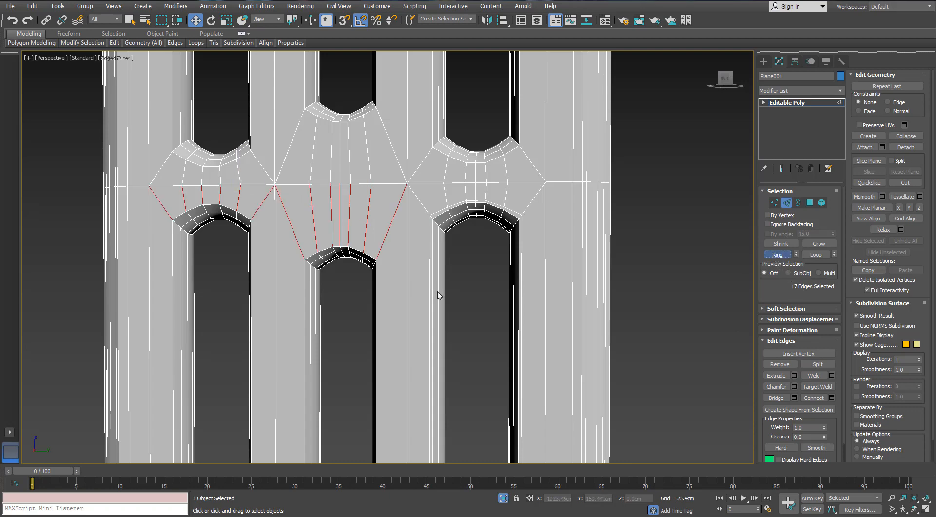
middle_drag(320, 309, 367, 169)
scroll(366, 263, down, 4)
scroll(367, 169, up, 3)
ctrl+click(386, 185)
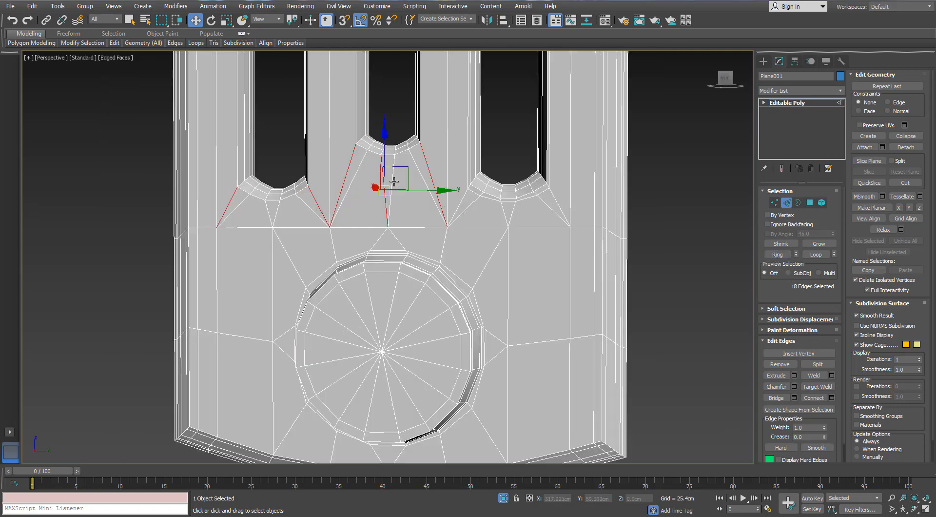
ctrl+click(351, 183)
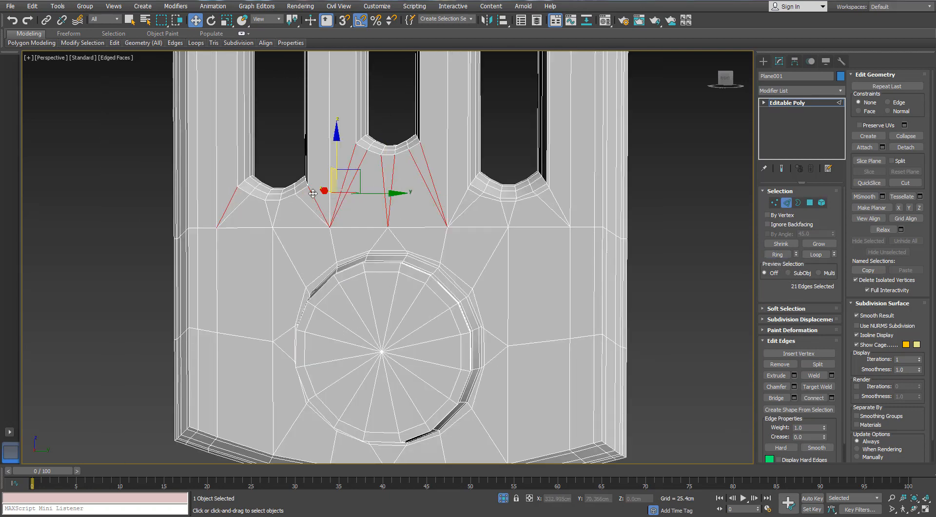
ctrl+click(303, 201)
ctrl+click(270, 211)
ctrl+click(235, 209)
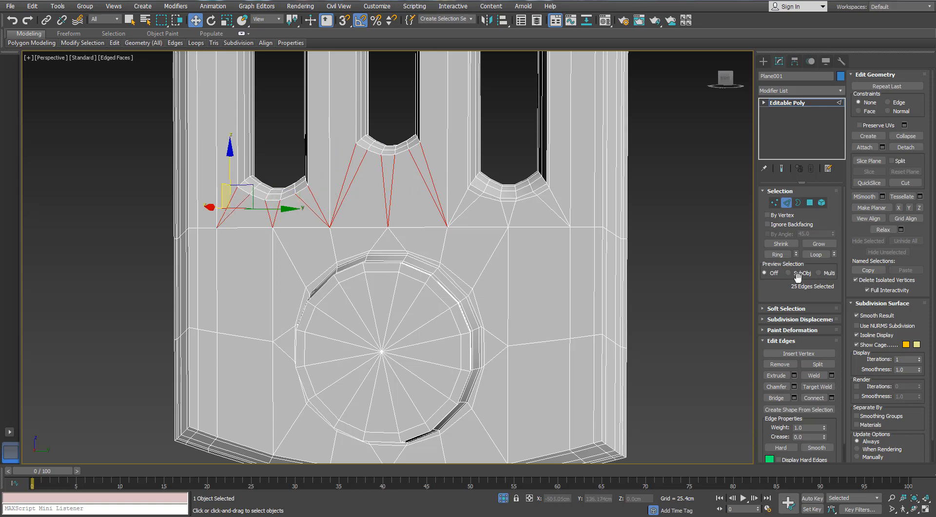
click(831, 398)
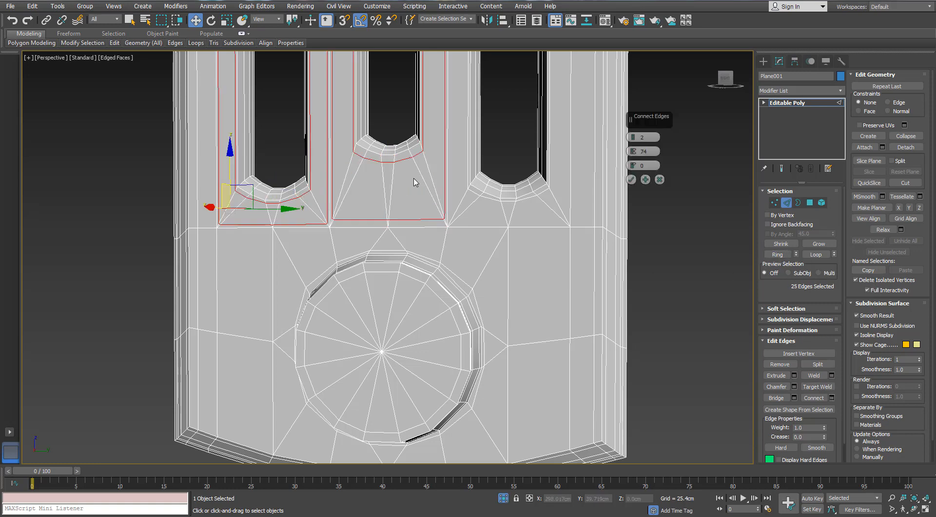
middle_drag(413, 178, 507, 200)
click(632, 179)
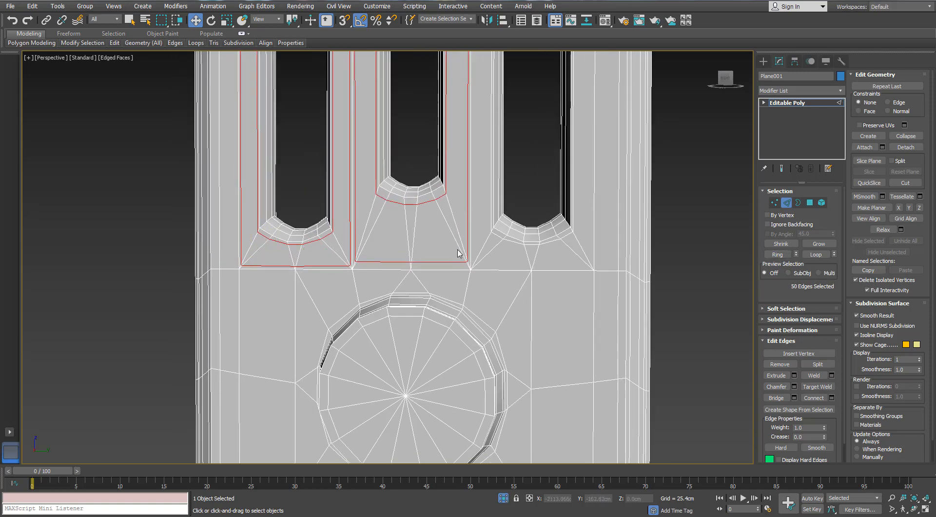
- Remove the outer rectangular edge loops around the middle and left-hand lower slots, keeping the loops next to the slot rims
double_click(386, 267)
ctrl+double_click(336, 265)
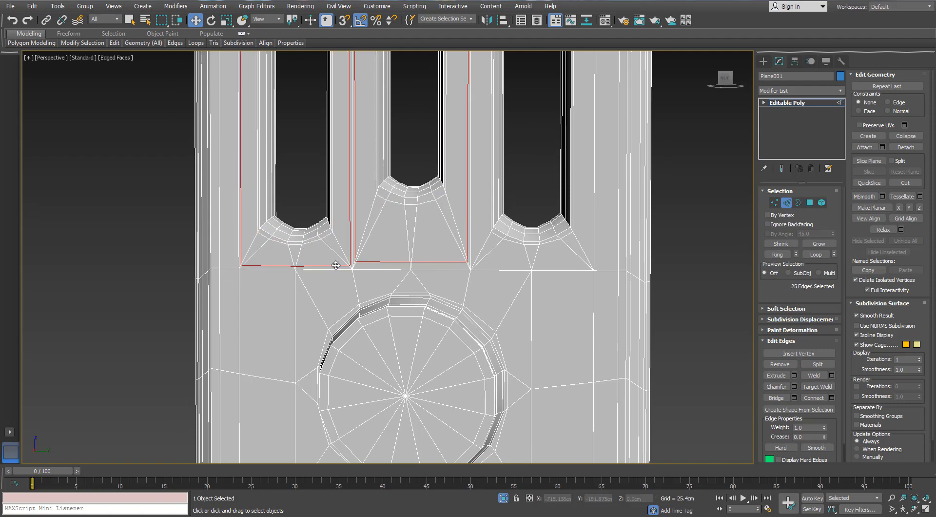
key(ctrl+BackSpace)
- Leave edge editing and apply a TurboSmooth modifier to the panel
scroll(363, 248, down, 3)
alt+middle_drag(364, 249, 634, 225)
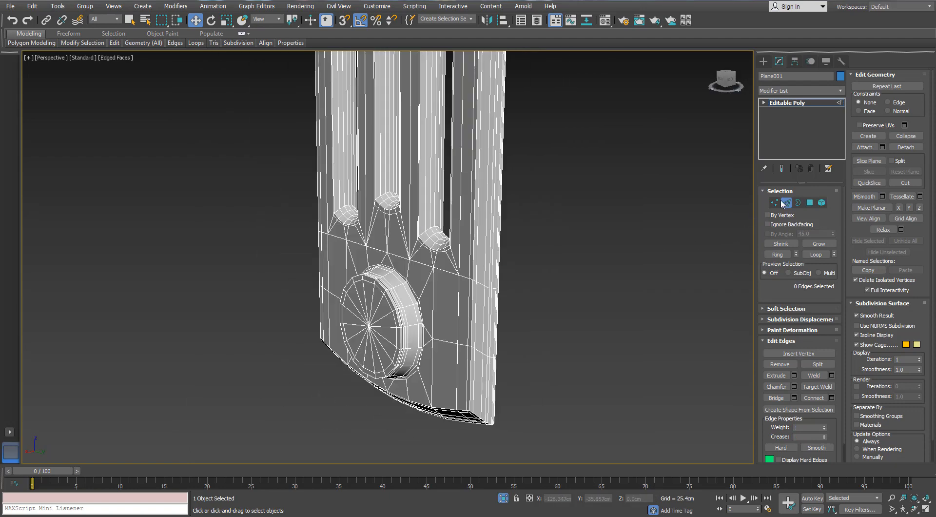
click(841, 103)
click(840, 92)
text(tu)
key(Return)
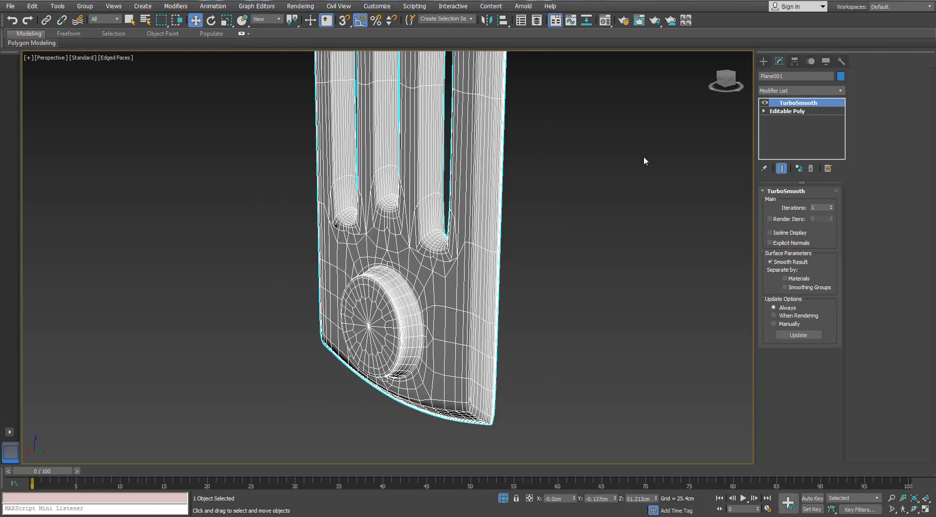
- Check the smoothed panel with the edge display off, and delete its TurboSmooth modifier
alt+middle_drag(407, 221, 435, 219)
key(F4)
alt+middle_drag(363, 240, 475, 240)
right_click(803, 103)
click(812, 120)
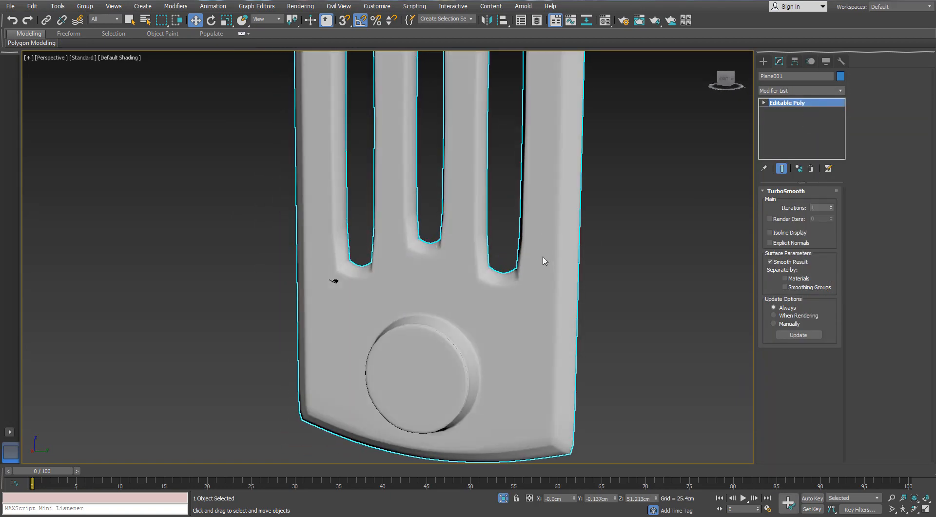
key(F4)
- Connect the ring of long vertical edges running around the panel along the lower slots with 2 segments and 95 pinch
click(784, 204)
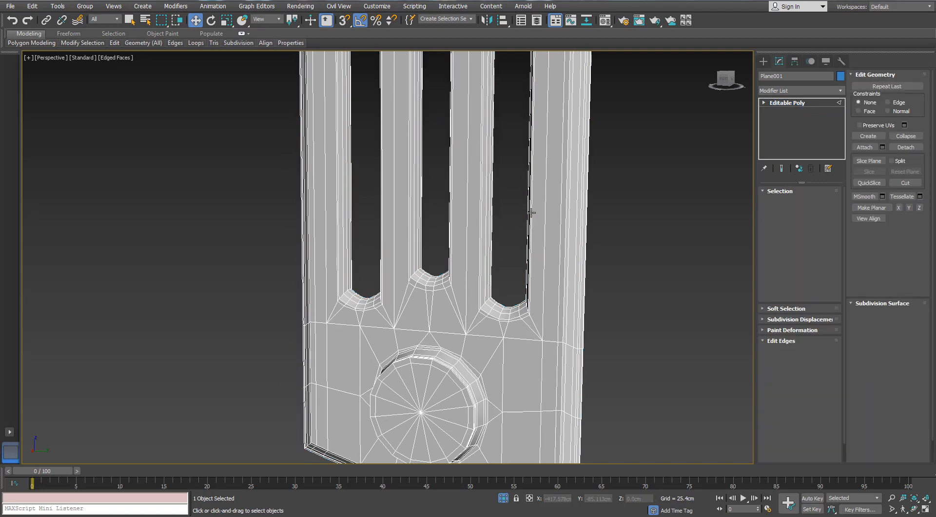
click(528, 210)
scroll(528, 211, down, 2)
middle_drag(528, 210, 520, 297)
scroll(517, 229, down, 3)
scroll(497, 297, up, 5)
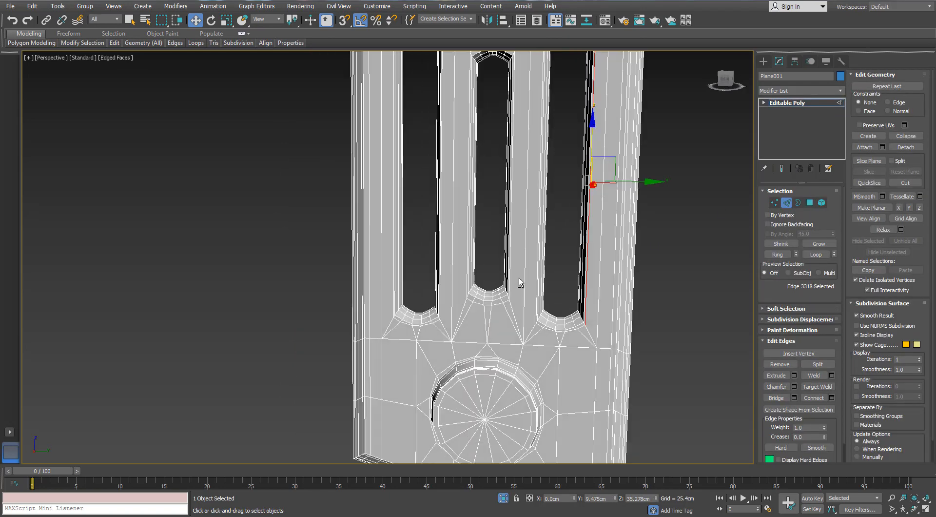
ctrl+click(510, 249)
click(777, 254)
scroll(470, 265, up, 4)
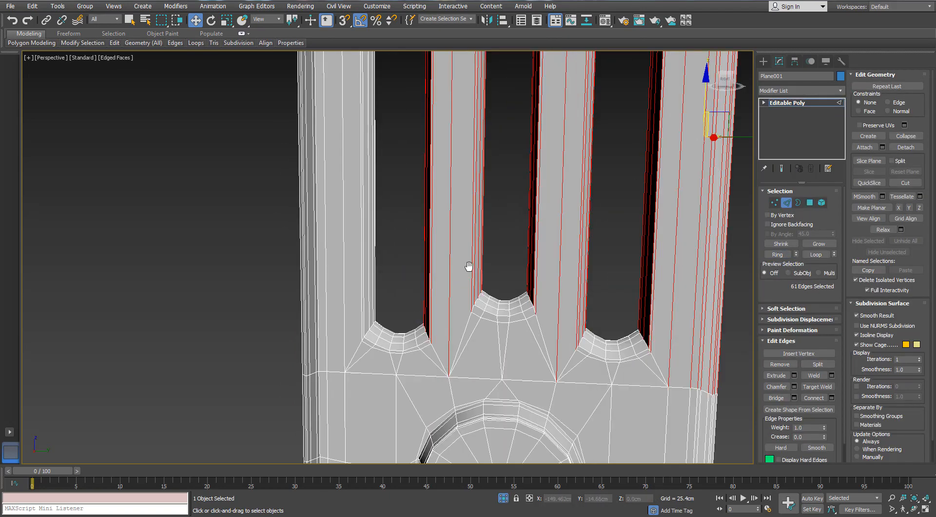
key(alt+r)
alt+middle_drag(557, 347, 565, 286)
scroll(546, 317, down, 3)
scroll(546, 317, up, 3)
scroll(559, 313, down, 3)
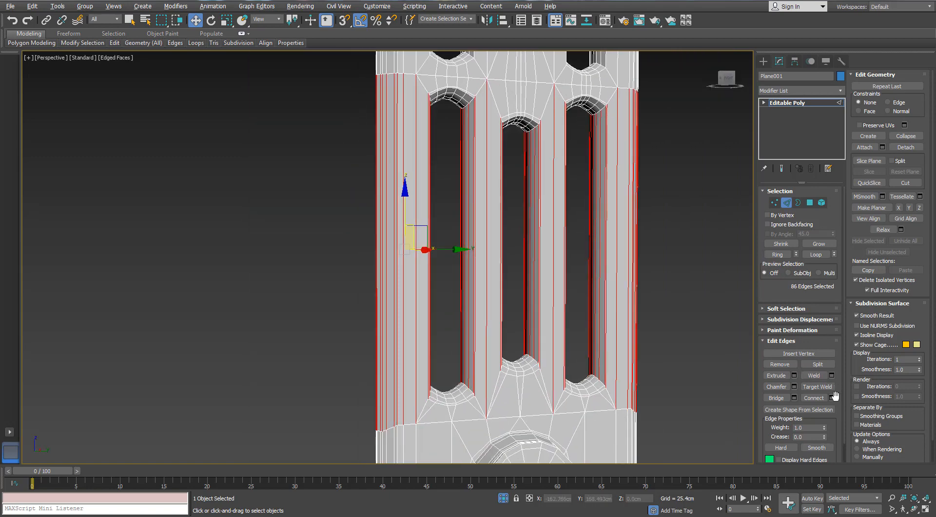
click(832, 398)
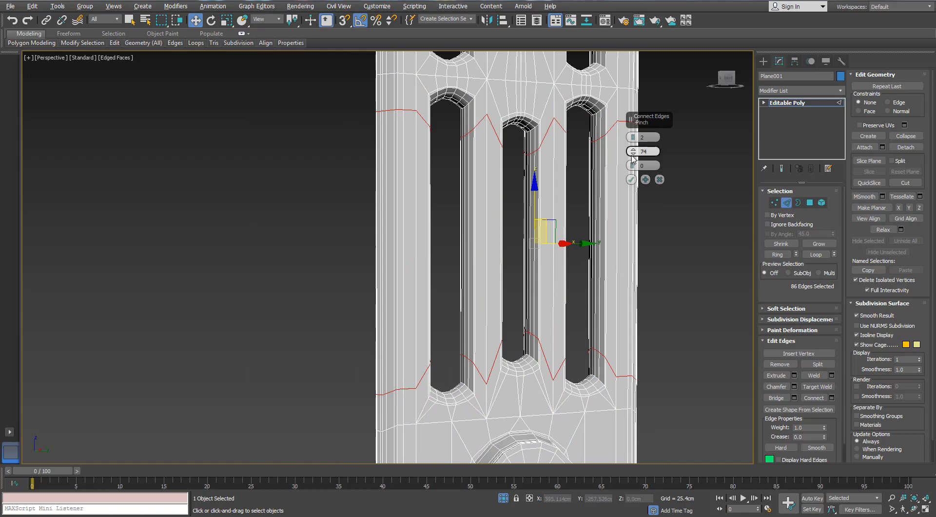
drag(632, 156, 629, 118)
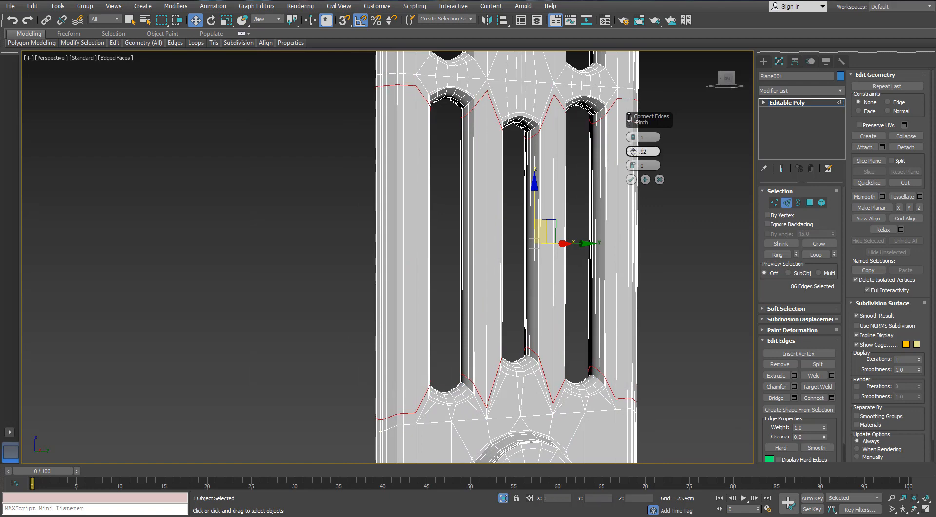
scroll(519, 127, up, 6)
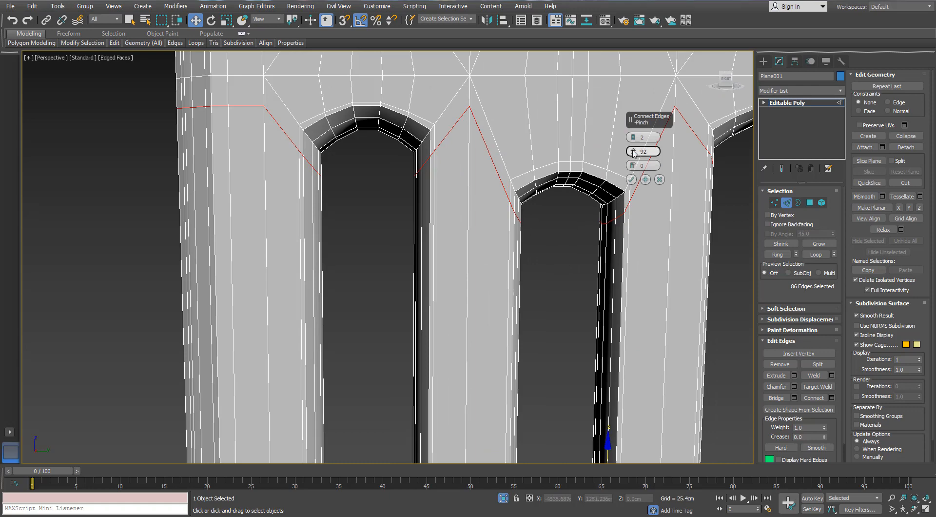
click(633, 151)
click(633, 150)
click(633, 151)
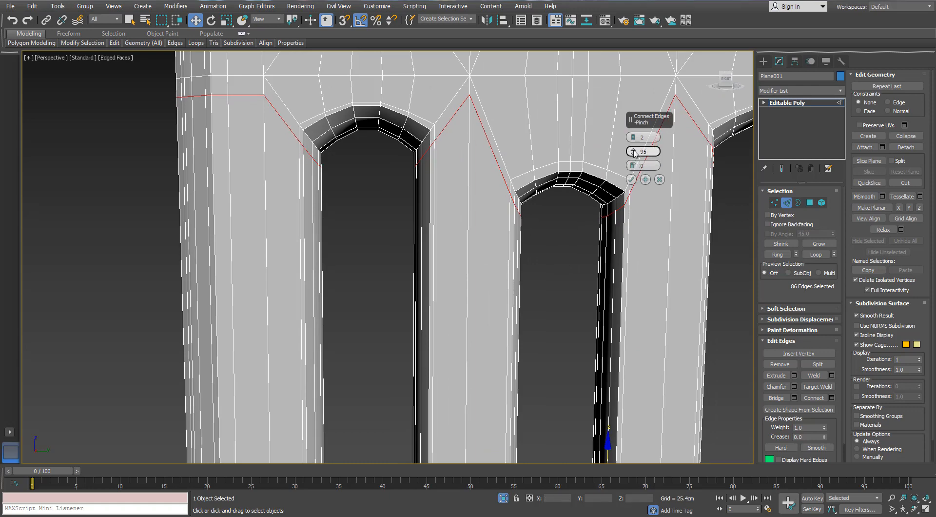
click(633, 150)
click(634, 155)
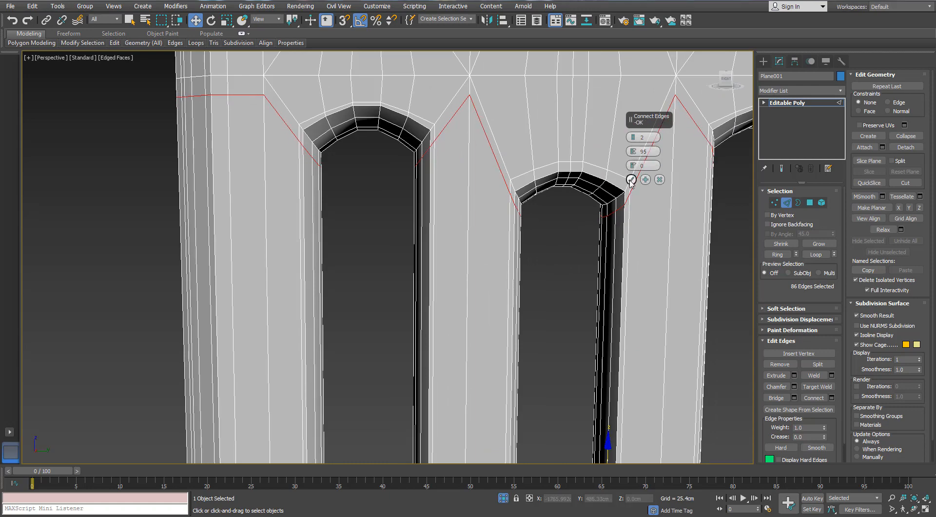
click(631, 181)
- Connect the edge rings at the corners of the slot ends around the middle junction with 2 segments and 18 pinch
click(569, 261)
middle_drag(570, 261, 552, 253)
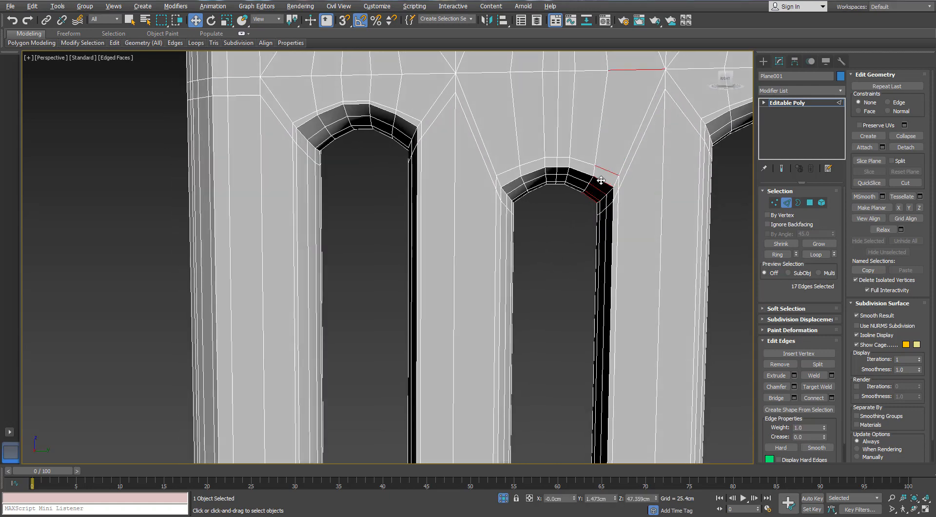
scroll(601, 180, down, 6)
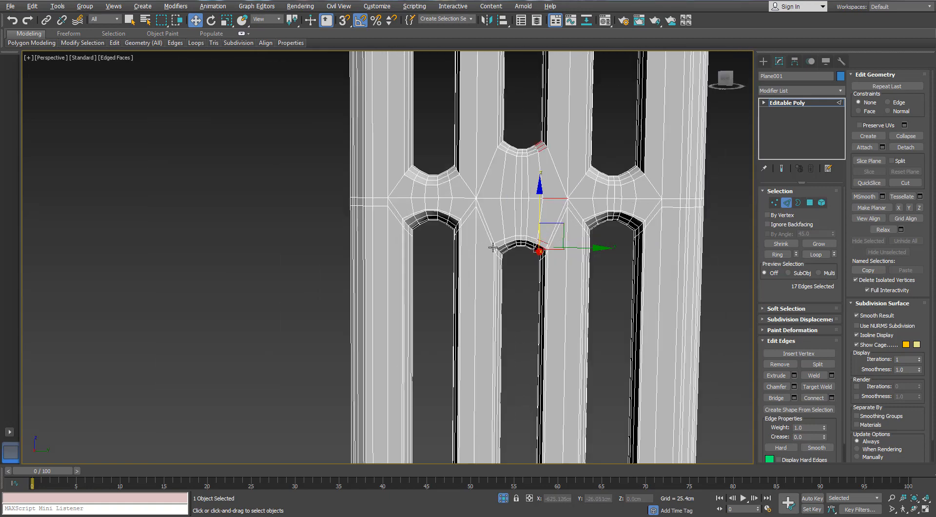
scroll(492, 248, up, 5)
scroll(369, 156, down, 4)
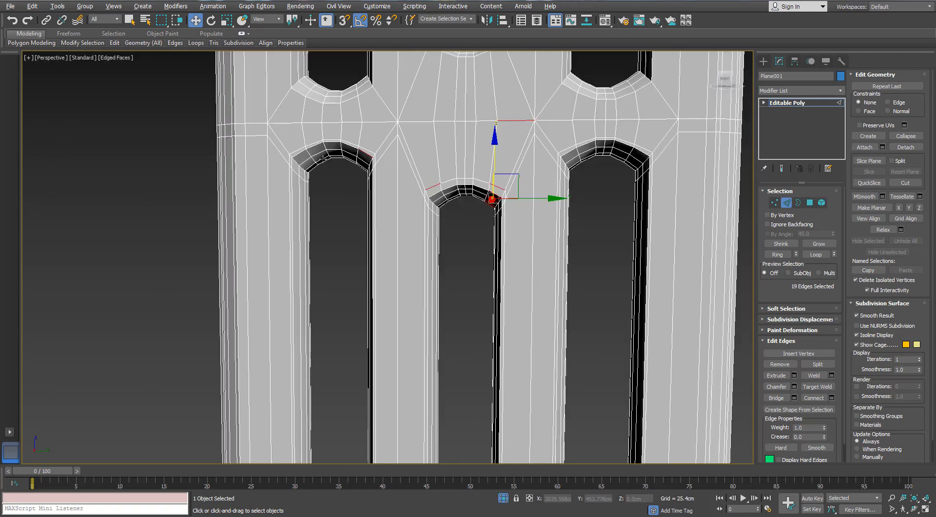
ctrl+click(298, 153)
middle_drag(330, 245, 110, 287)
ctrl+click(343, 196)
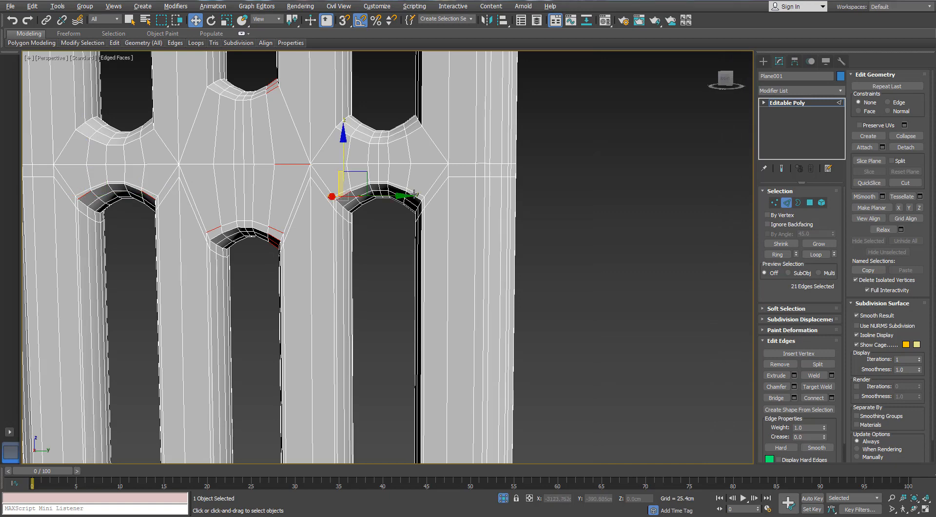
ctrl+click(414, 193)
key(alt+r)
alt+middle_drag(387, 225, 488, 236)
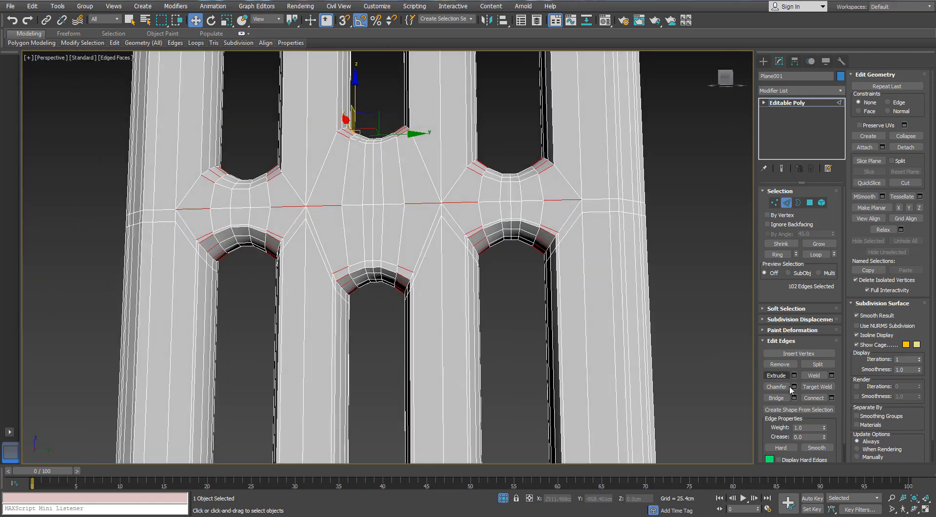
click(831, 398)
drag(630, 148, 598, 298)
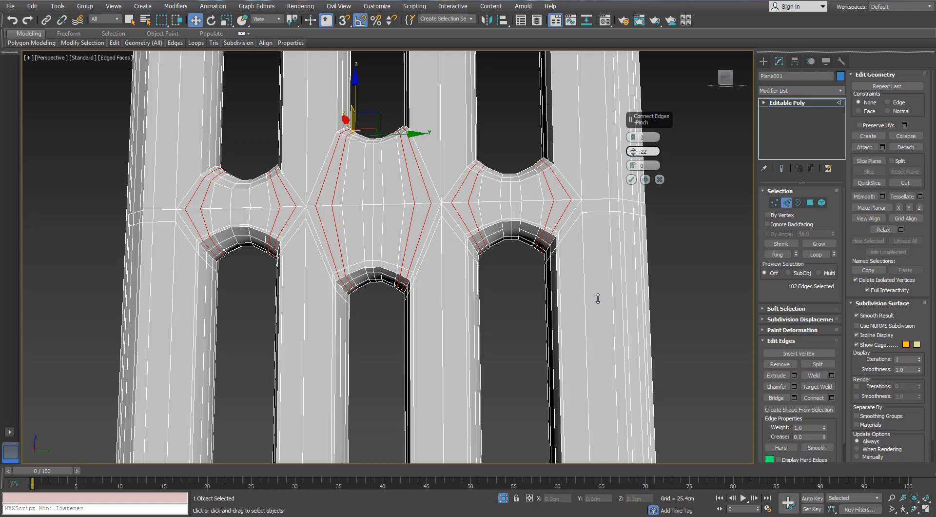
click(631, 180)
- Remove the outer of the added edge loops running between the upper and lower slot ends
ctrl+click(443, 223)
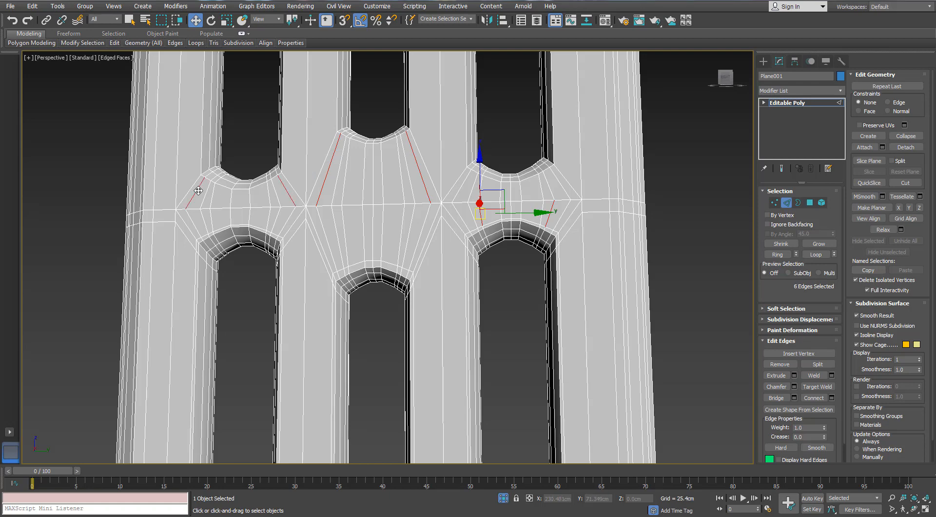
key(alt+l)
scroll(199, 191, up, 3)
key(ctrl+d)
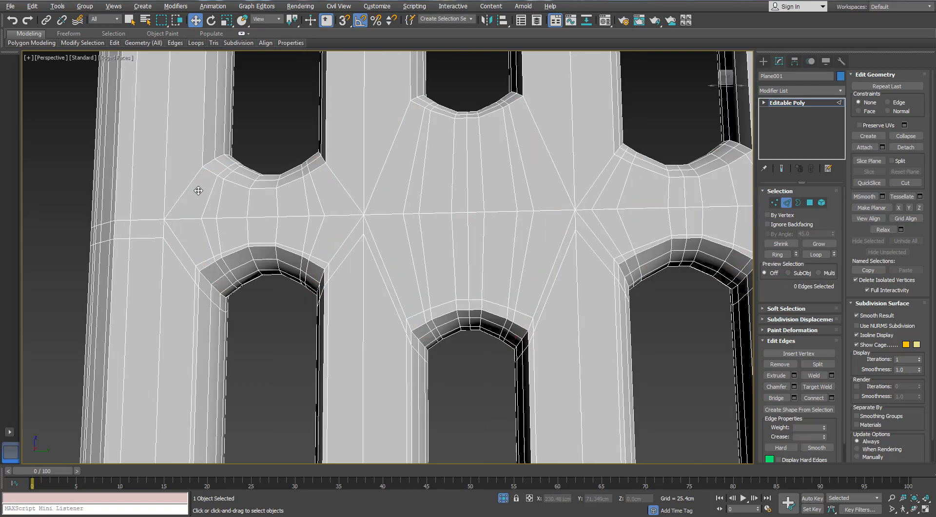
scroll(236, 190, down, 3)
key(ctrl+z)
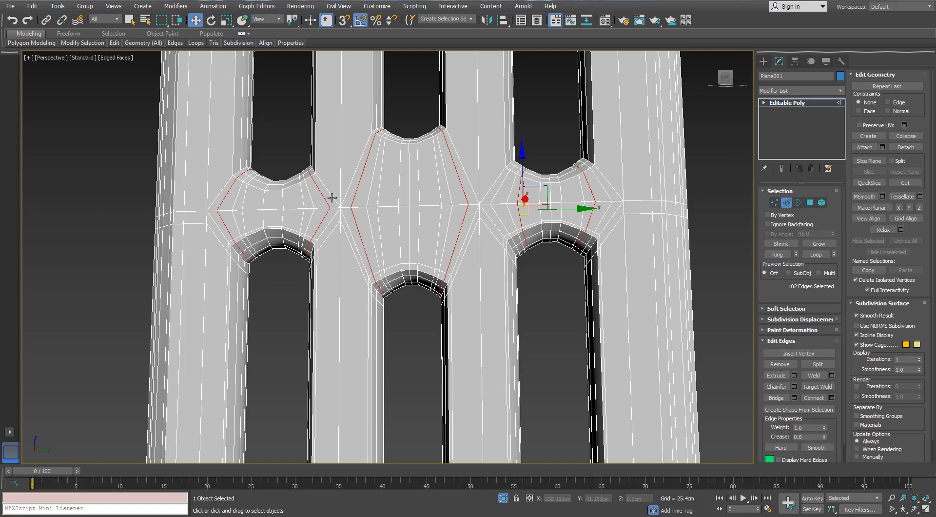
alt+middle_drag(332, 197, 345, 208)
middle_drag(295, 192, 223, 185)
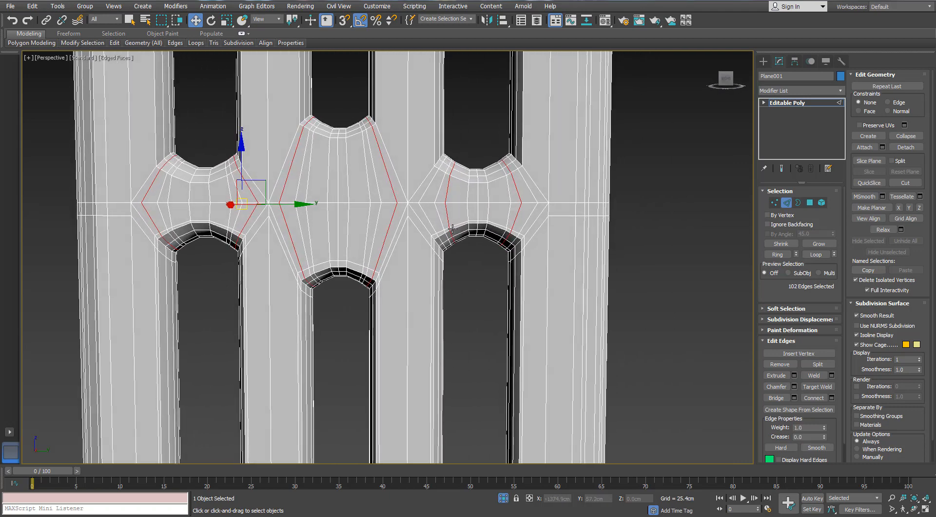
click(448, 276)
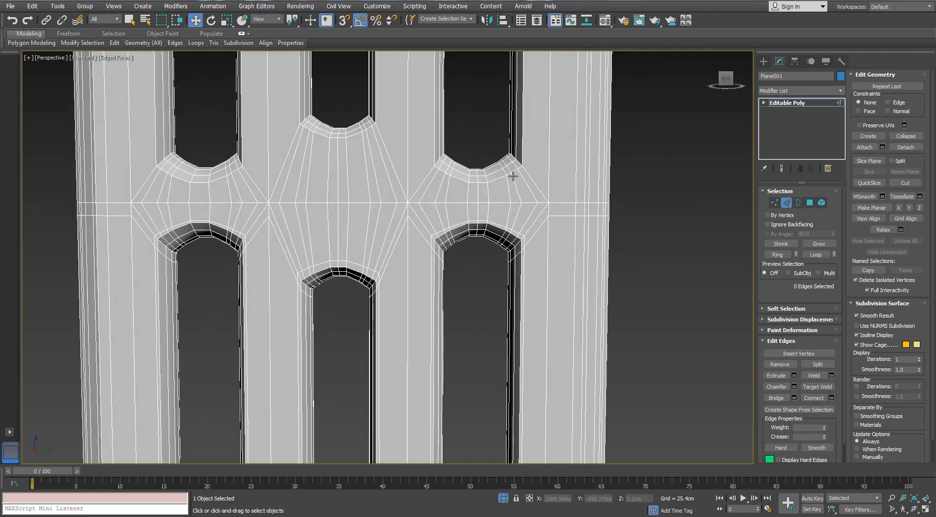
- Remove the next edge loops inward beside the corners of all three slot ends
click(514, 182)
ctrl+click(442, 183)
ctrl+click(376, 177)
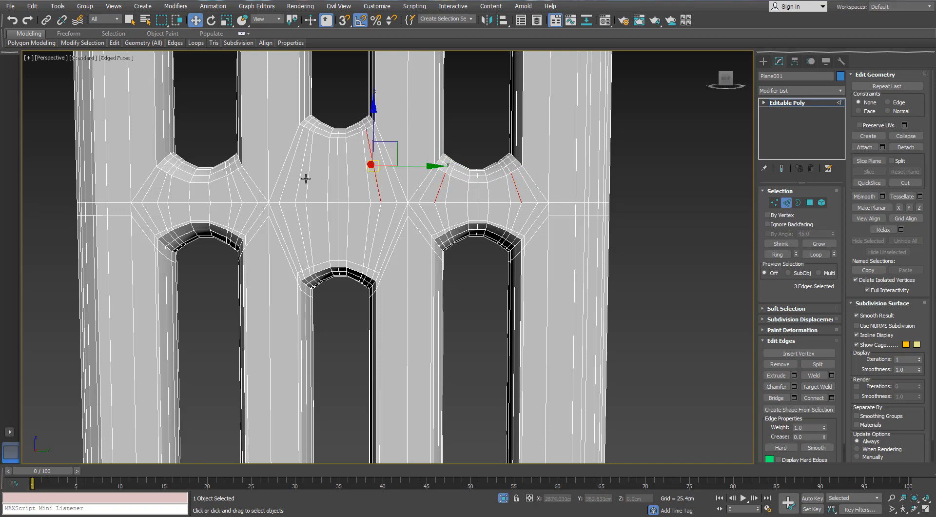
ctrl+click(234, 184)
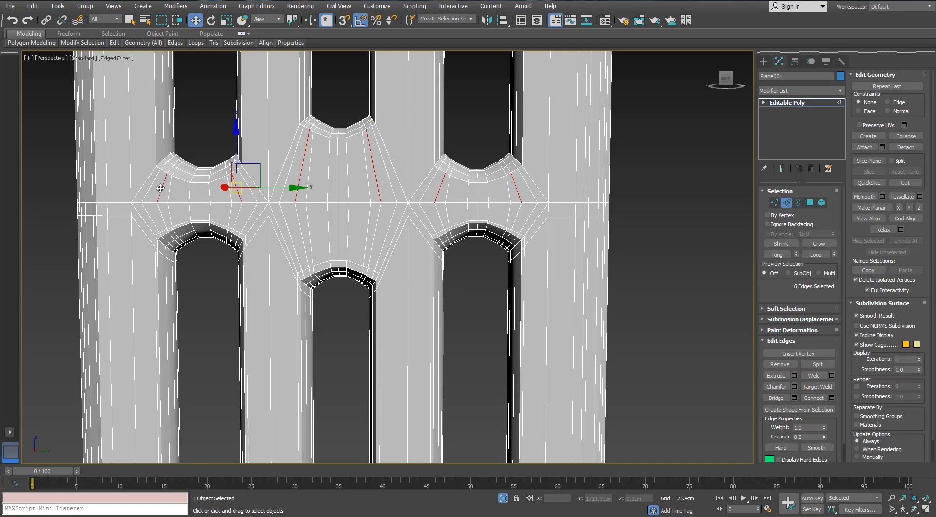
click(194, 221)
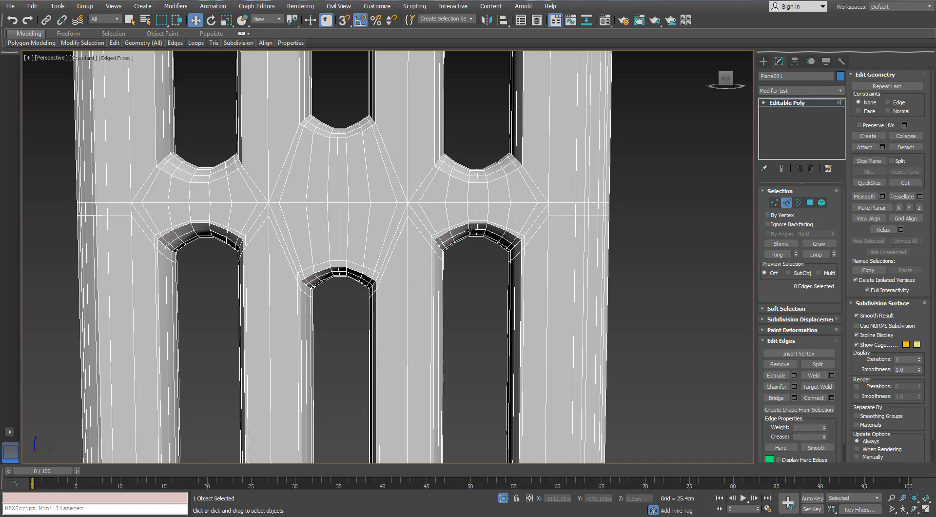
- Insert a Swift Loop edge loop just inside the rim of each of the three lower slots on one side of the panel
scroll(619, 224, down, 5)
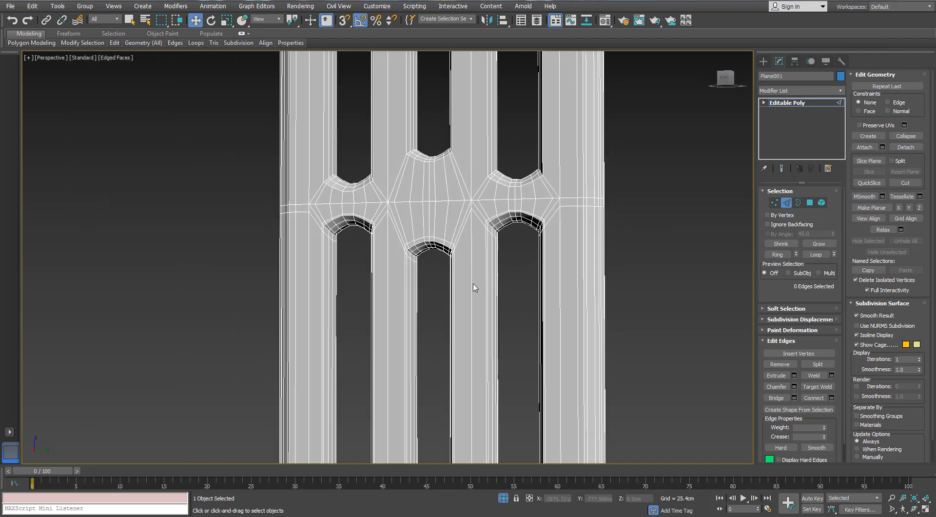
alt+middle_drag(475, 286, 46, 108)
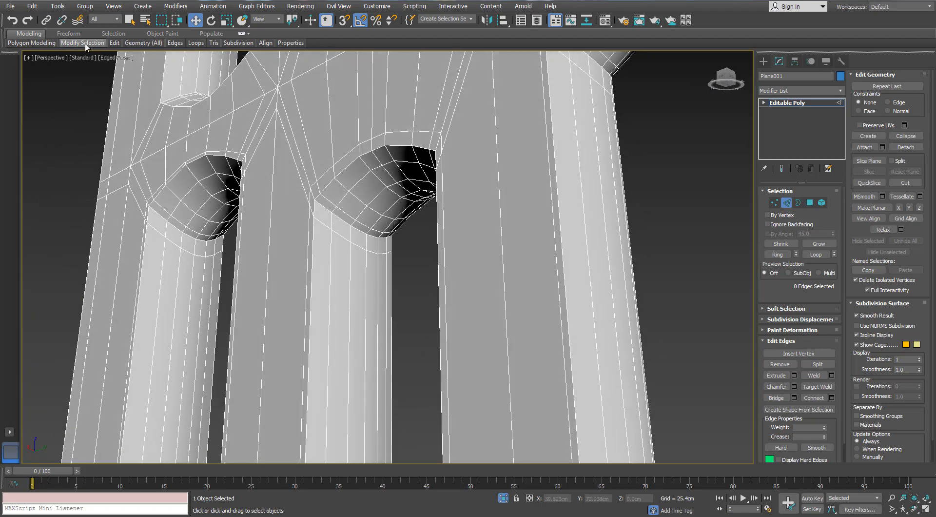
mouse_move(113, 45)
click(195, 62)
mouse_move(222, 199)
alt+middle_down()
mouse_move(184, 224)
mouse_move(223, 167)
mouse_move(236, 202)
mouse_move(542, 204)
mouse_move(217, 213)
alt+middle_up()
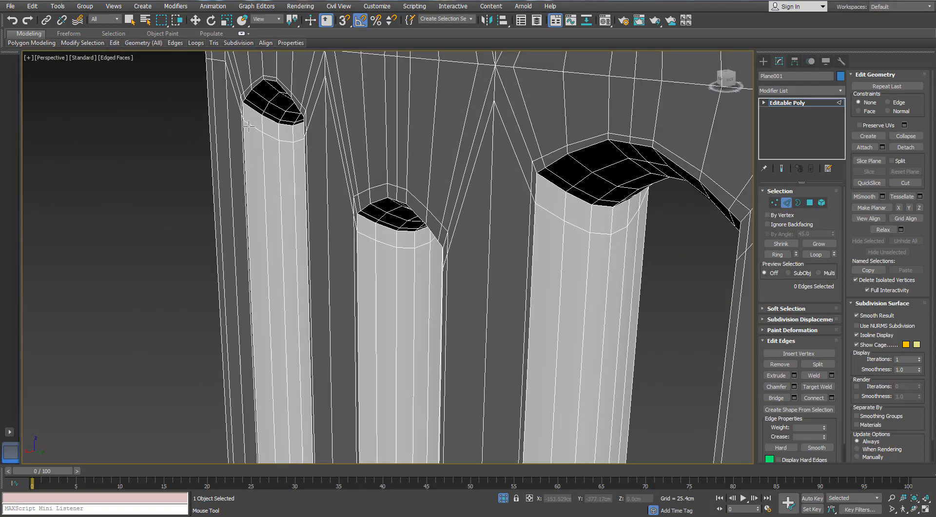
alt+middle_drag(249, 126, 254, 65)
scroll(266, 86, up, 3)
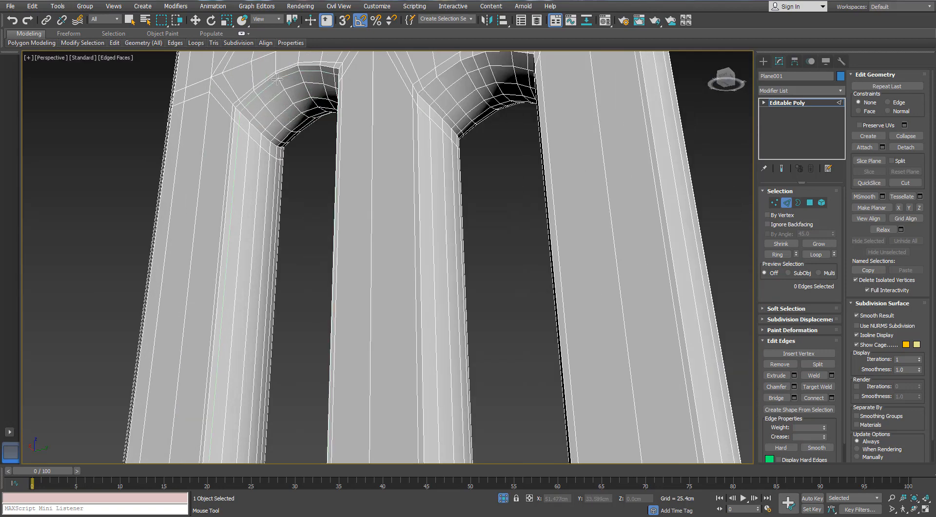
double_click(277, 79)
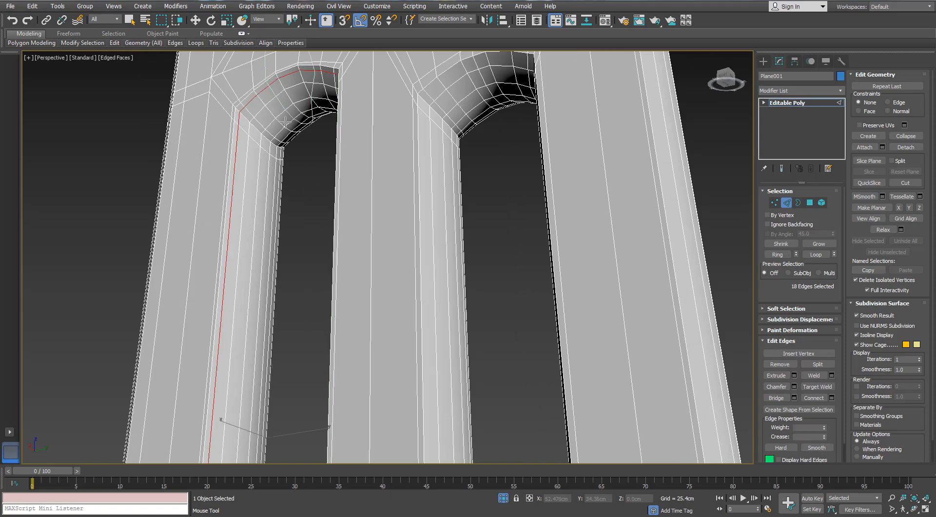
double_click(440, 83)
scroll(440, 83, down, 4)
middle_drag(440, 83, 332, 136)
scroll(387, 117, up, 4)
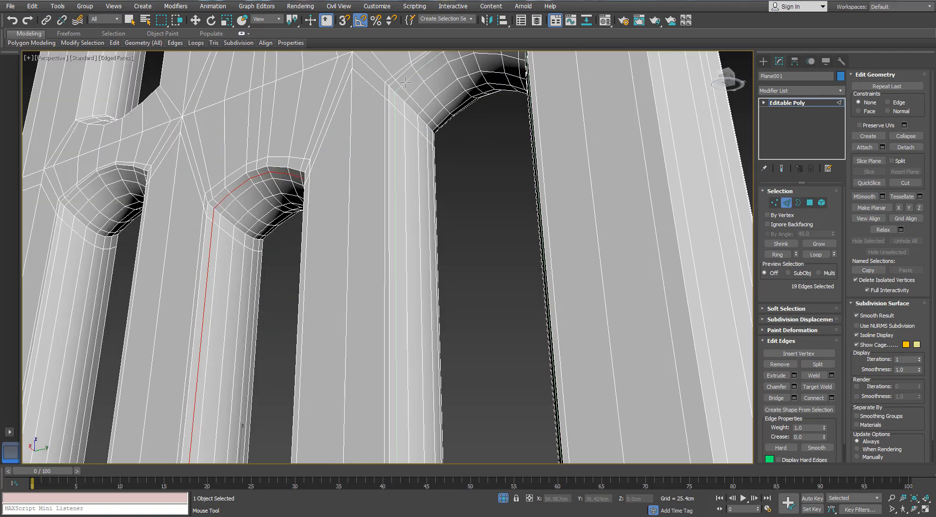
double_click(396, 119)
- Insert matching Swift Loop edge loops just inside the rims of the three lower slots on the panel's opposite side
scroll(396, 119, down, 4)
alt+middle_drag(396, 119, 307, 122)
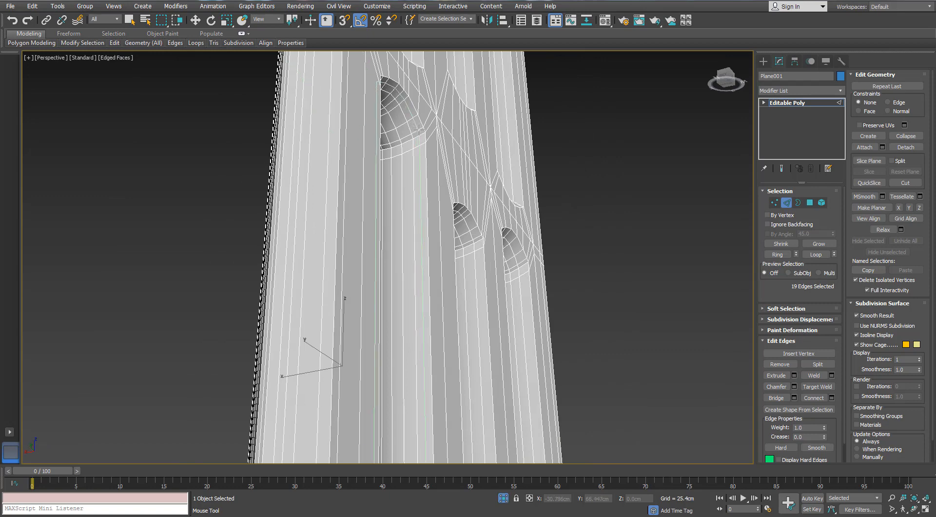
double_click(422, 158)
scroll(470, 225, up, 2)
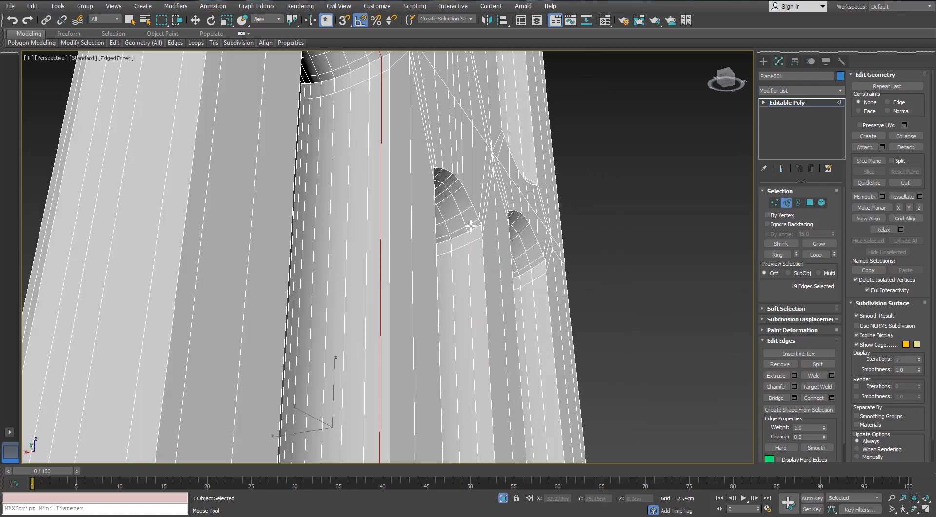
alt+middle_drag(475, 227, 527, 192)
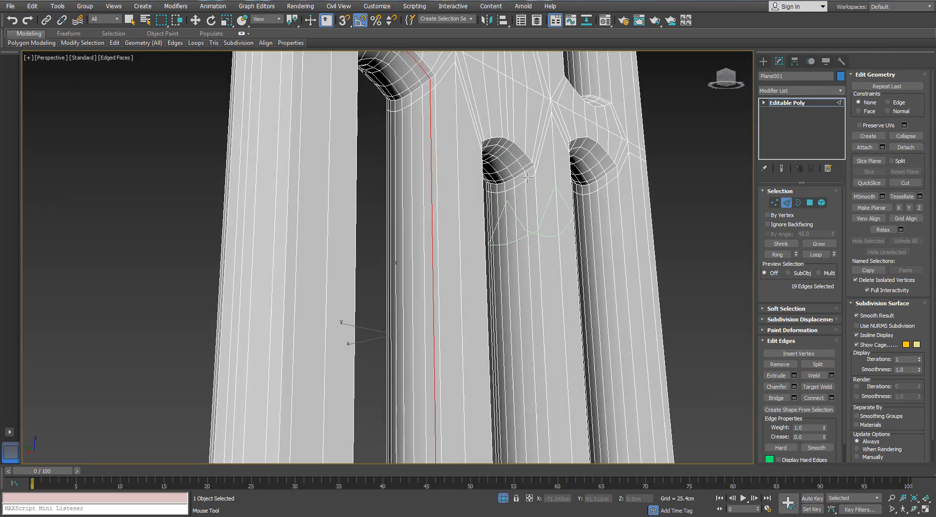
double_click(531, 178)
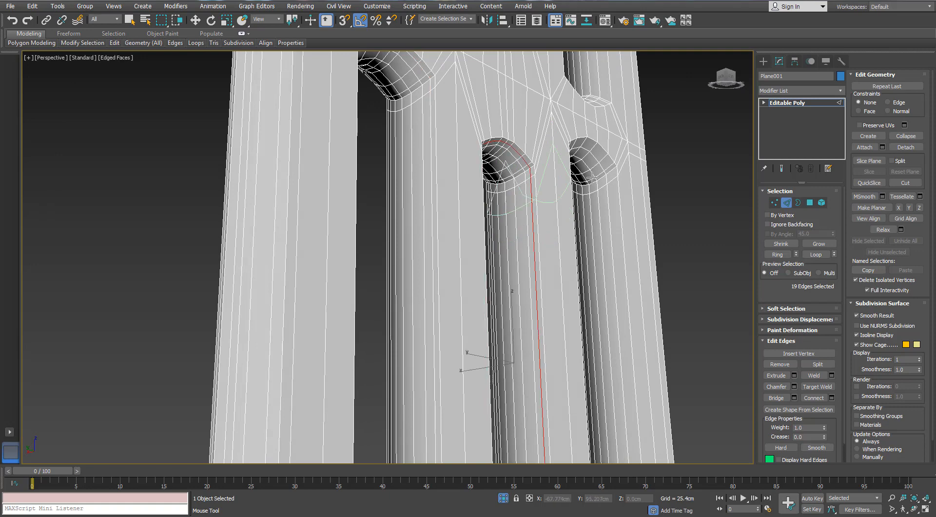
double_click(612, 176)
- Leave edge editing on the radiator panel and apply a TurboSmooth modifier to it
alt+middle_drag(612, 177, 467, 199)
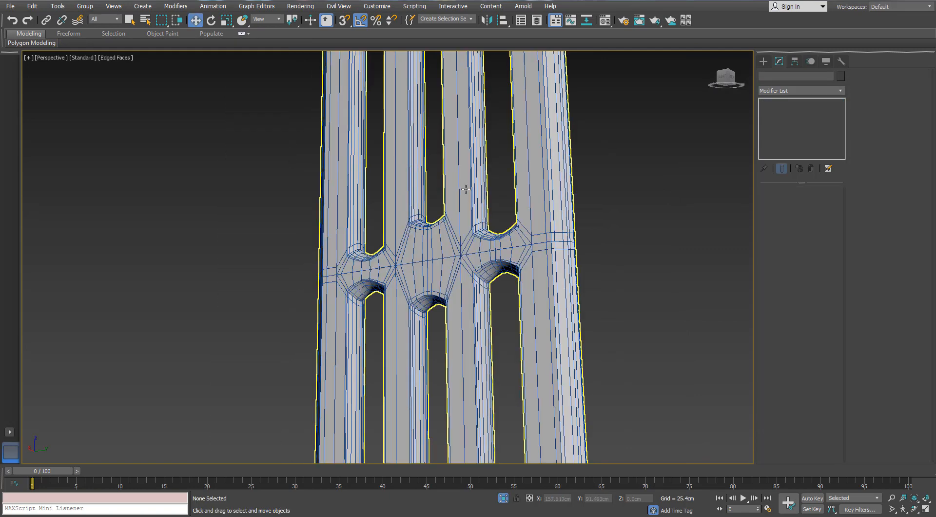
alt+middle_drag(464, 188, 462, 269)
click(462, 269)
click(839, 91)
key(t)
key(t)
key(t)
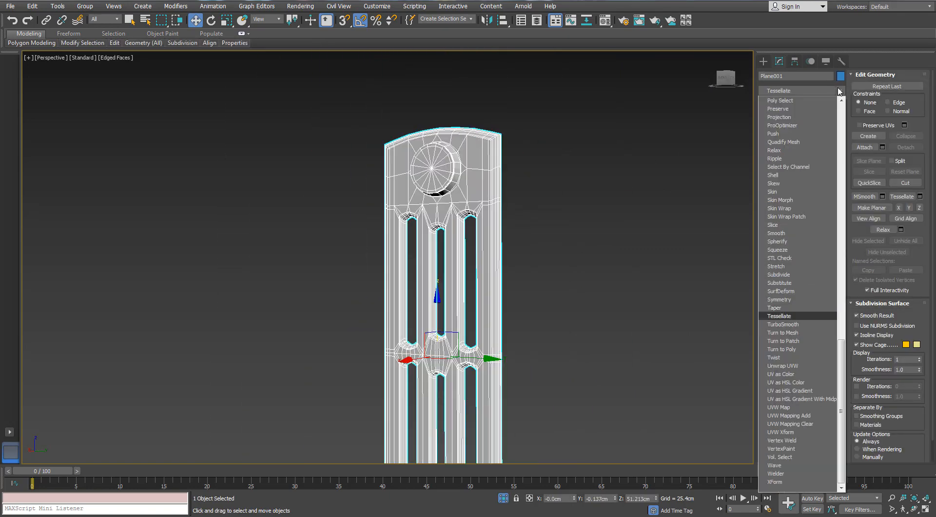
key(Return)
- Hide the edged-faces display and check the smoothed panel's rim, round boss and slot ends
alt+middle_drag(523, 153, 474, 188)
scroll(474, 188, up, 5)
key(F4)
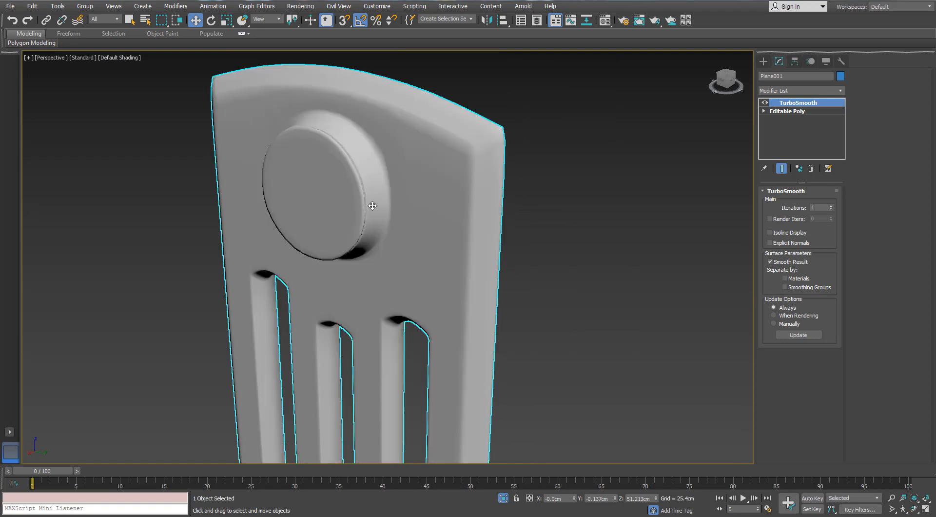
scroll(372, 203, down, 3)
alt+middle_drag(372, 203, 473, 464)
scroll(484, 201, down, 3)
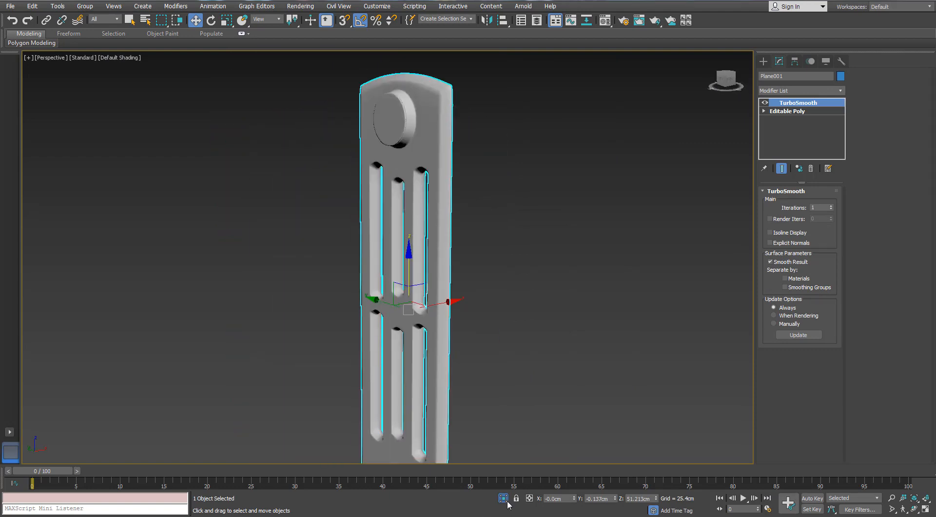
- End the panel's isolation, clear the selection and examine the smoothing across the full radiator
scroll(421, 253, down, 3)
alt+middle_drag(421, 253, 307, 169)
scroll(307, 169, up, 5)
alt+middle_drag(243, 171, 308, 210)
click(409, 209)
scroll(321, 188, down, 3)
scroll(308, 211, up, 5)
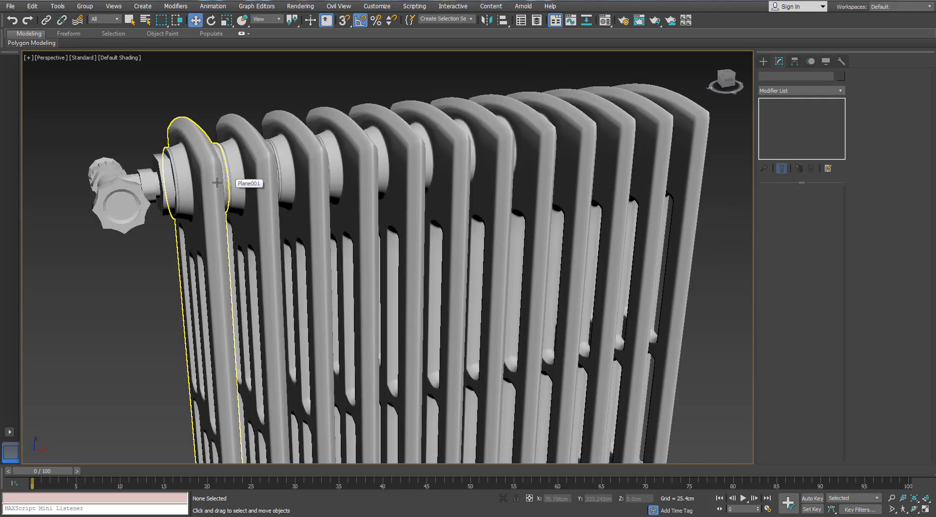
scroll(215, 180, down, 6)
scroll(210, 178, up, 8)
scroll(211, 176, down, 6)
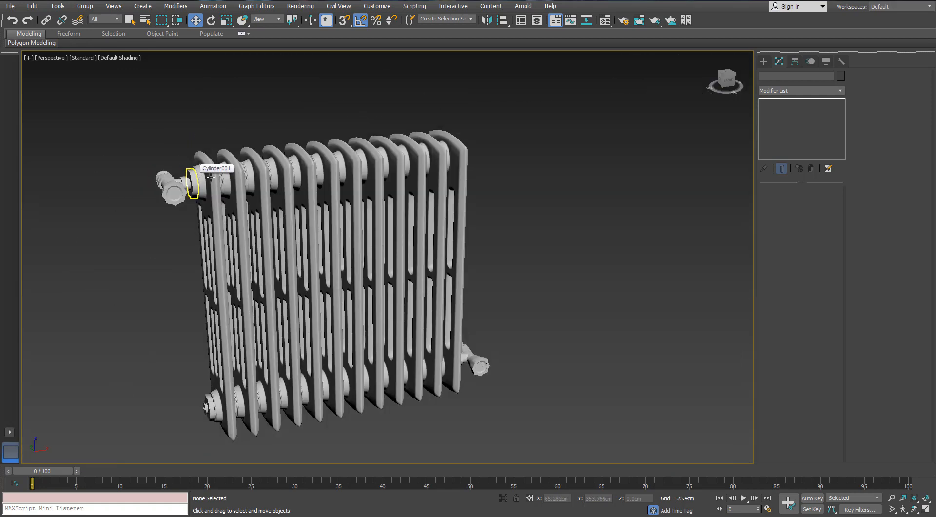
mouse_move(210, 177)
alt+middle_down()
mouse_move(298, 195)
mouse_move(370, 190)
alt+middle_up()
- Show edged faces again and select all the radiator's panels, valve handles and plugs
key(F4)
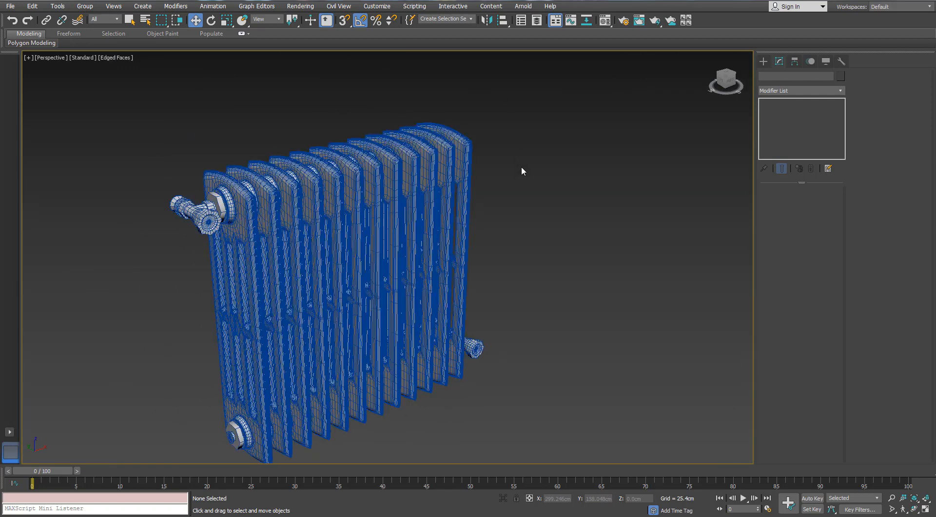
scroll(521, 170, down, 4)
drag(282, 375, 284, 374)
key(z)
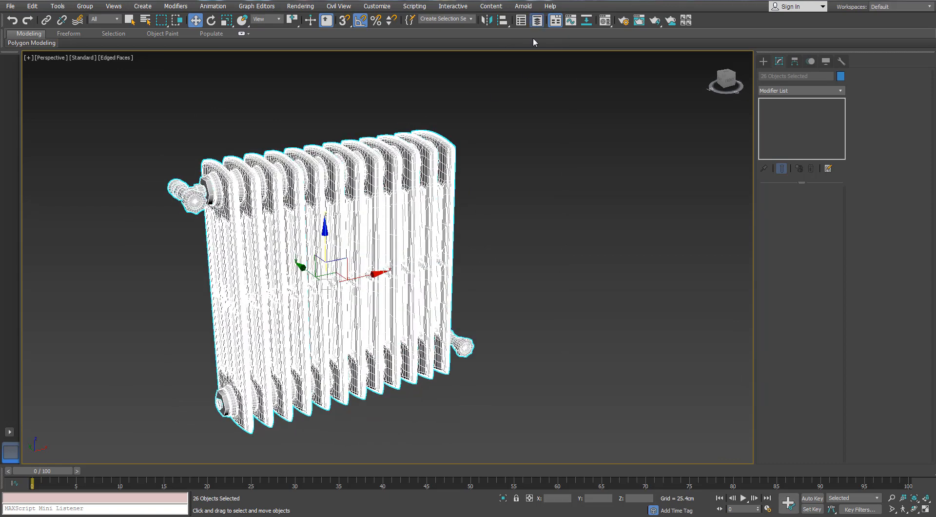
- Create a new layer named Heating Radiator_HP containing the selected radiator objects in the Scene Explorer
click(521, 20)
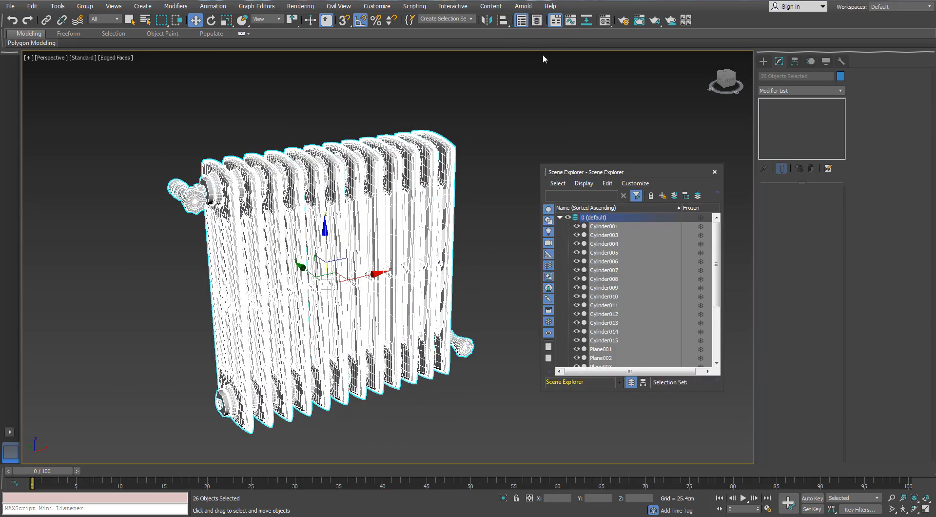
click(561, 219)
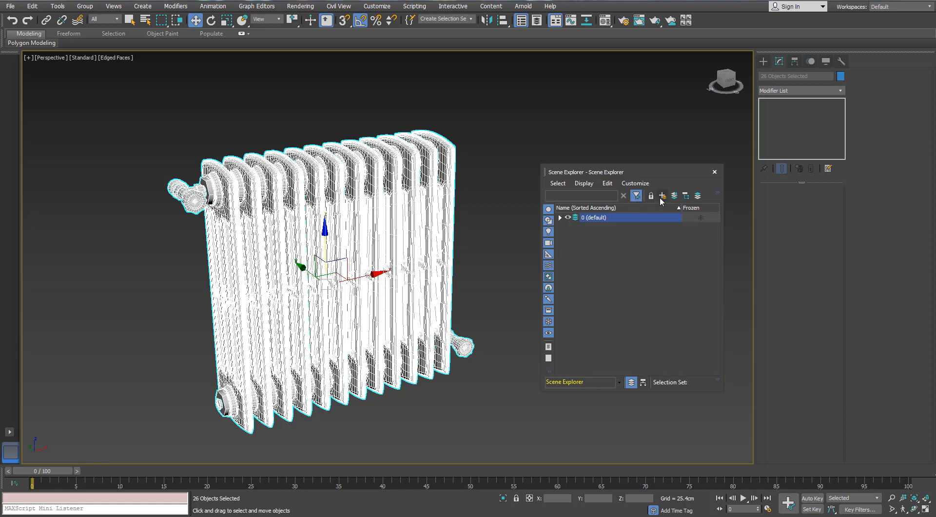
click(661, 197)
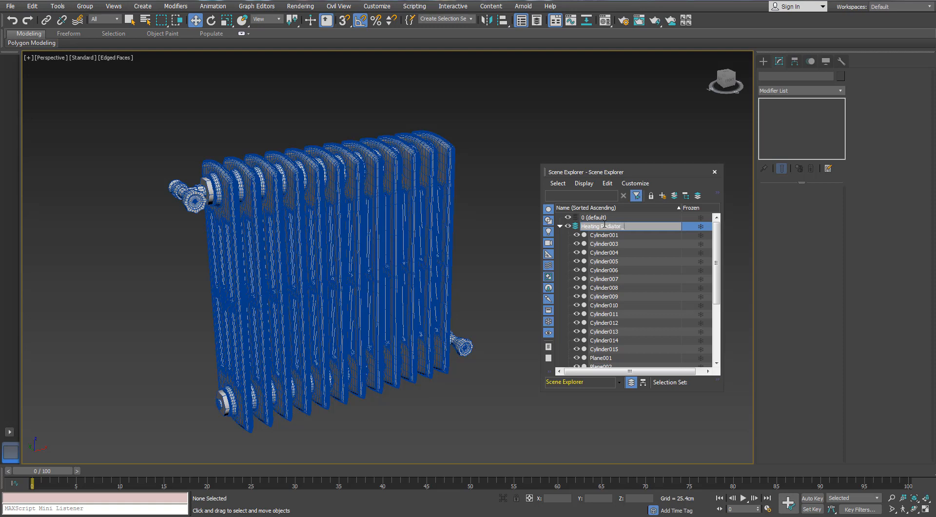
key(Return)
click(560, 226)
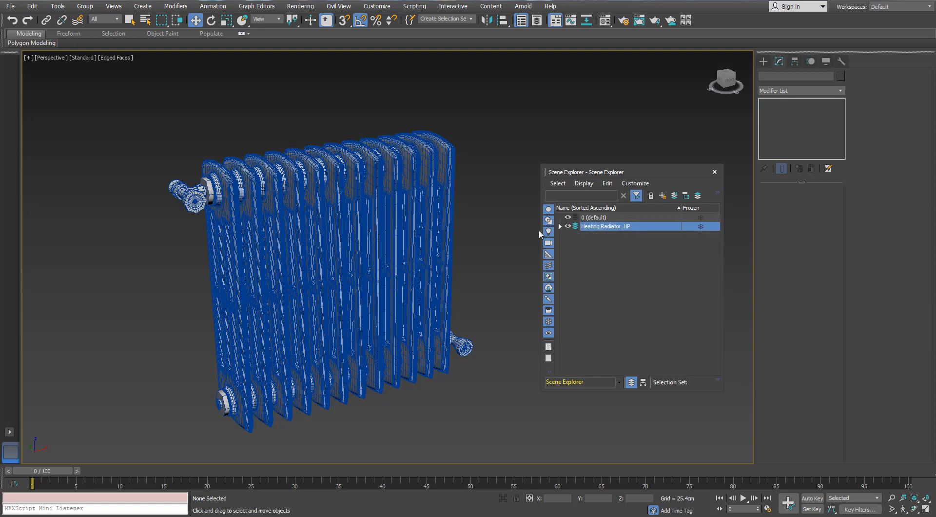
- Select all objects in the Heating Radiator_HP layer and mirror them across the Y axis as copies with zero offset
click(582, 232)
double_click(598, 227)
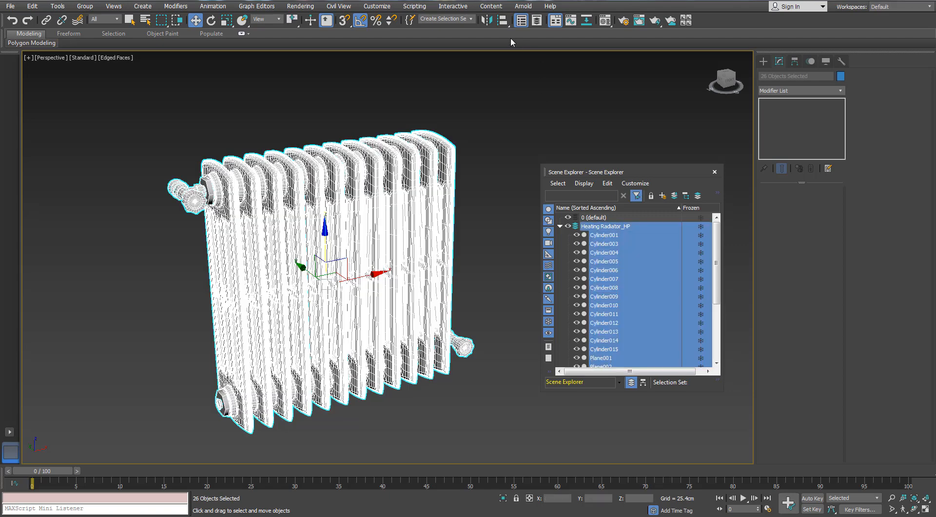
click(486, 20)
click(448, 279)
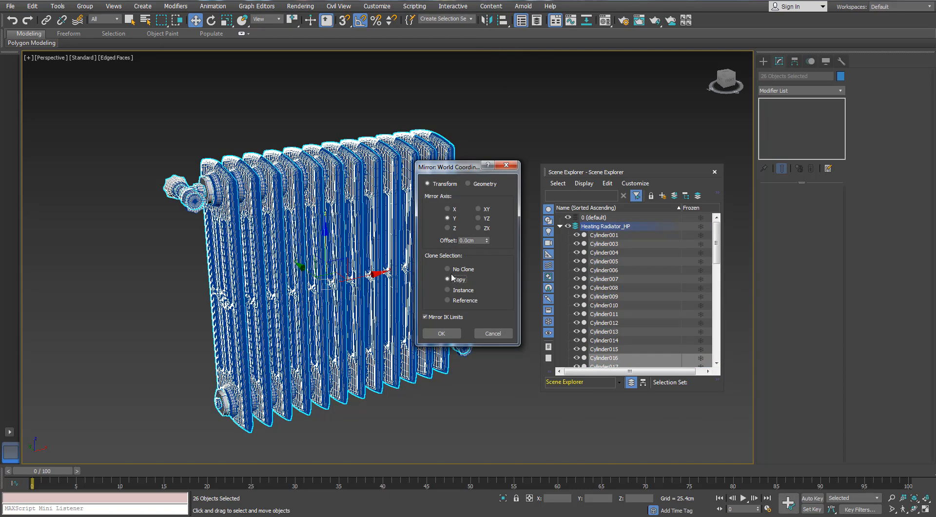
click(441, 333)
- Create a new layer holding the mirrored radiator copies
click(661, 195)
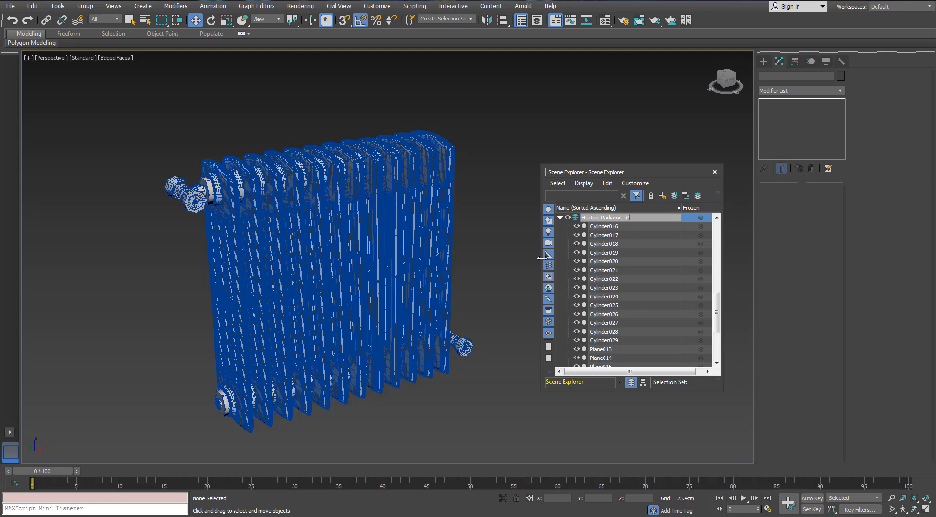
- Name the new layer Heating Radiator_LP and collapse the layer's object list in the Scene Explorer
text(Heating Radiator_LP)
key(Return)
click(560, 217)
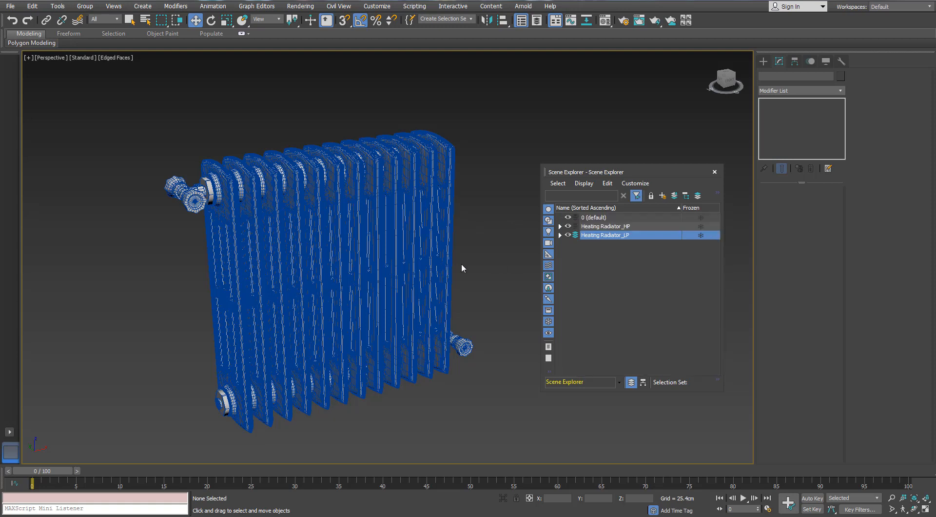
click(560, 235)
click(561, 235)
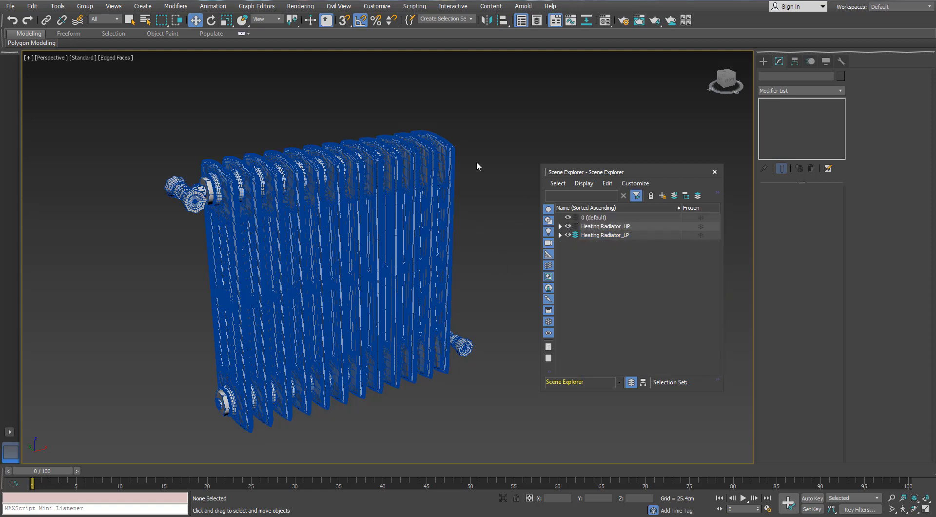
- Select all objects in the Heating Radiator_LP layer and mirror them across the Y axis with No Clone and zero offset
click(568, 226)
click(568, 227)
double_click(599, 235)
scroll(301, 170, up, 8)
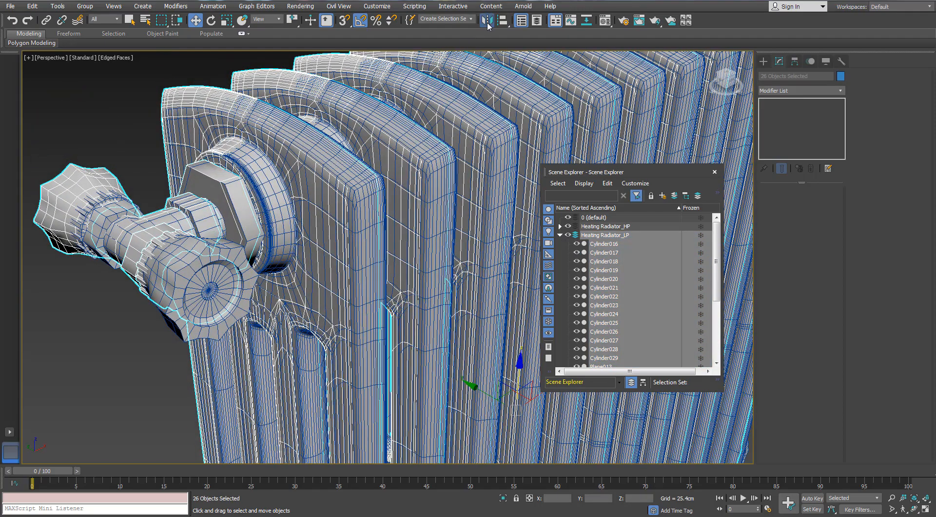
click(487, 21)
click(451, 270)
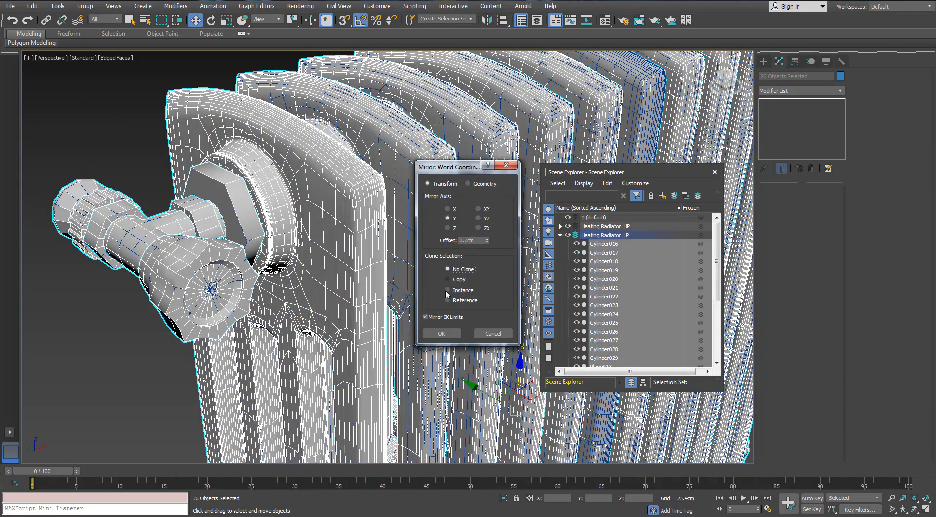
click(450, 332)
scroll(357, 192, down, 6)
click(254, 196)
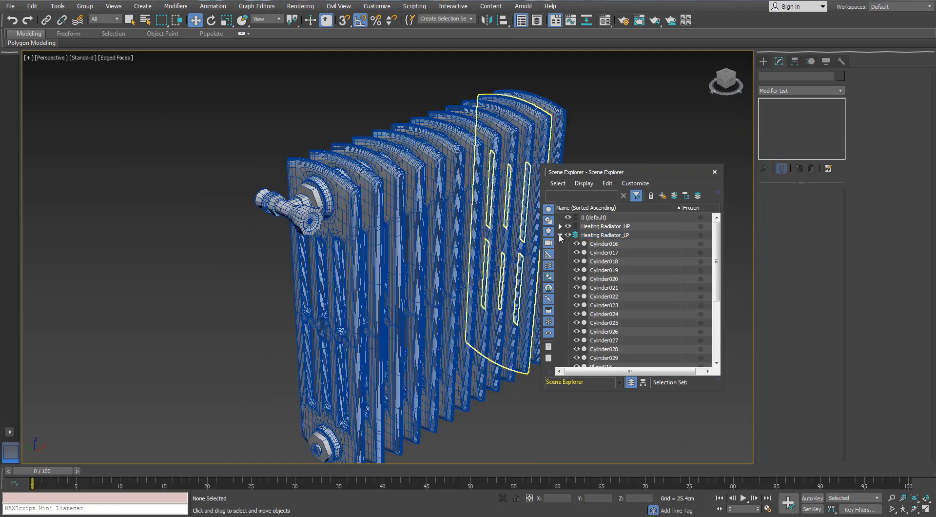
- Collapse and hide the Heating Radiator_LP layer, and close the Scene Explorer
click(560, 236)
click(567, 235)
click(714, 172)
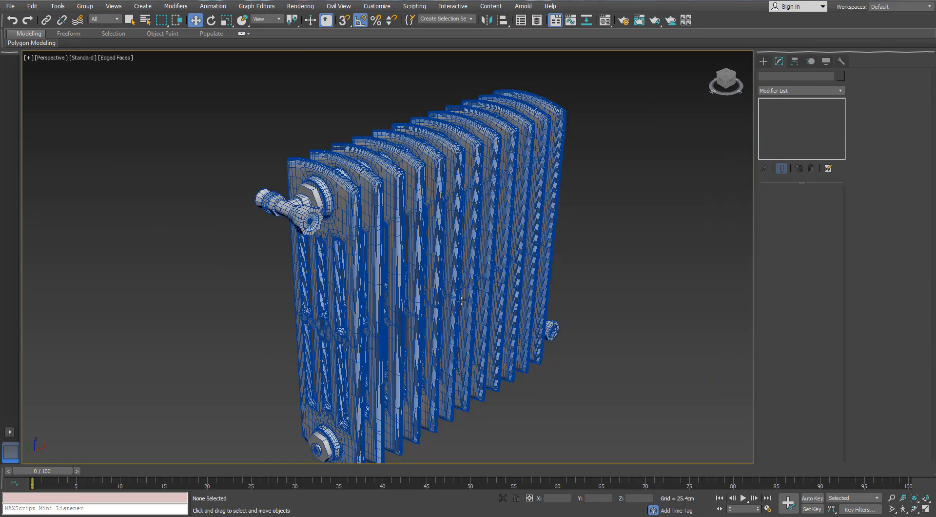
- Isolate the six-sided cylinder behind the valve handle and convert it to an Editable Poly
scroll(321, 205, up, 8)
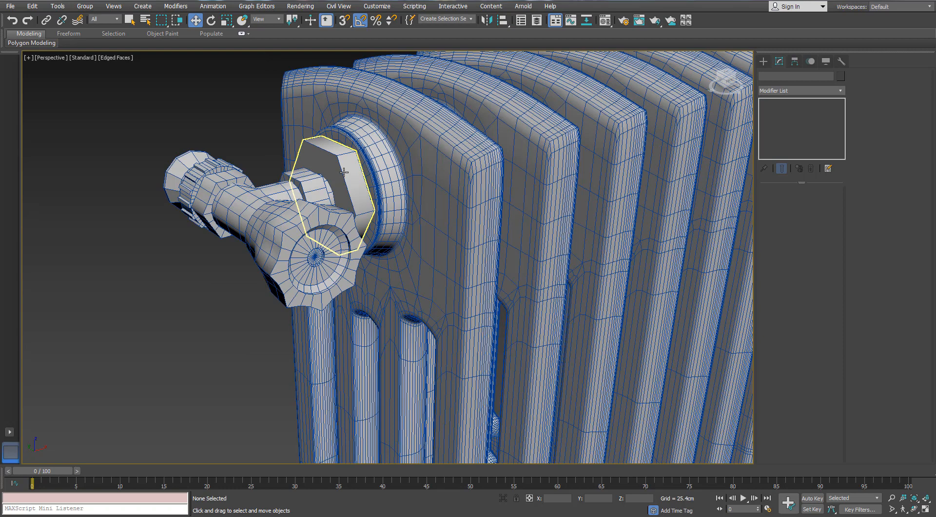
click(340, 207)
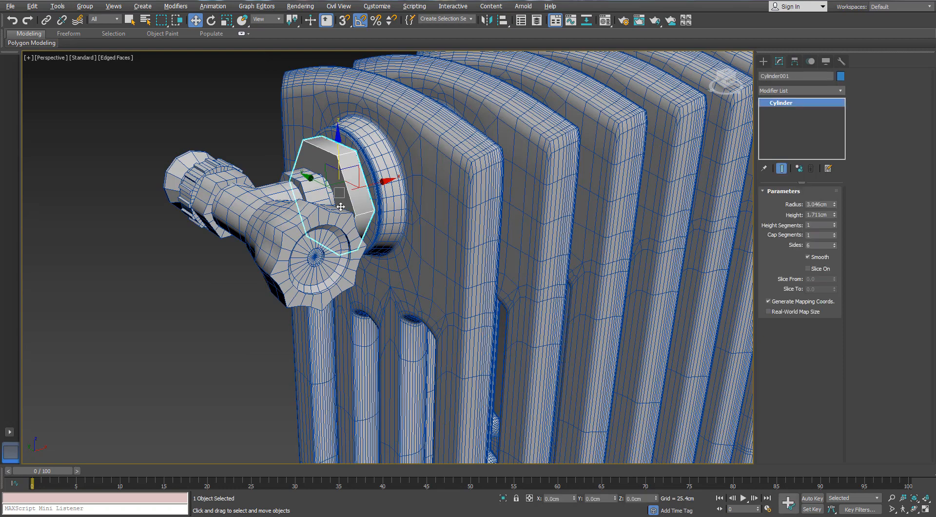
key(alt+q)
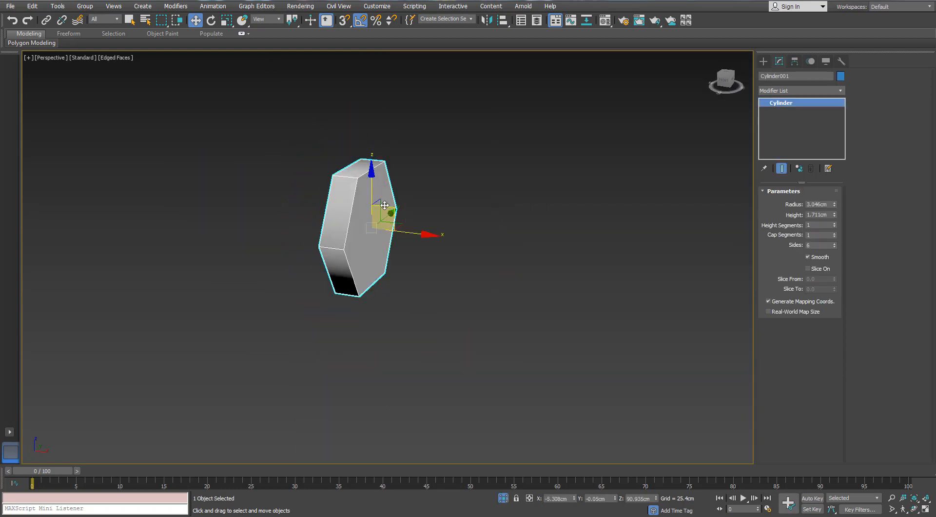
right_click(383, 209)
mouse_move(424, 305)
click(365, 316)
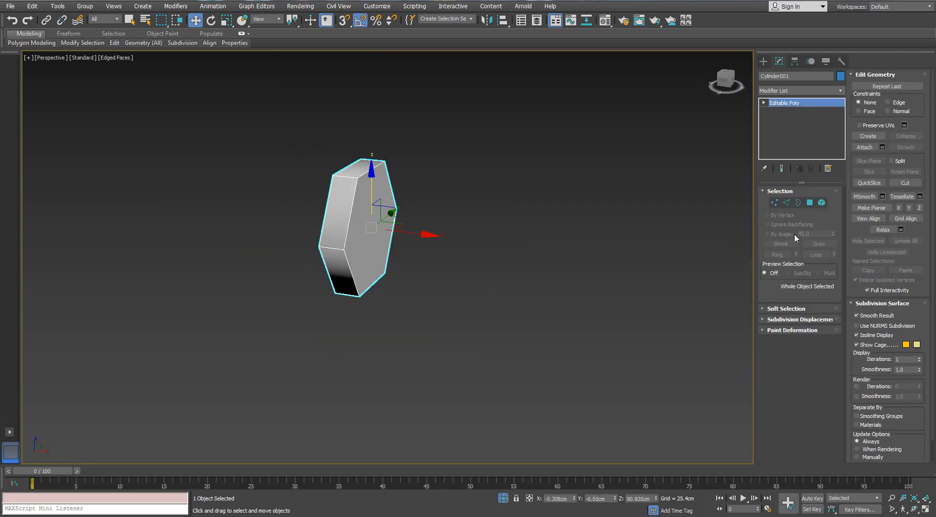
- Inset the hexagonal nut's large front polygon by 0.125 cm
click(809, 203)
click(387, 222)
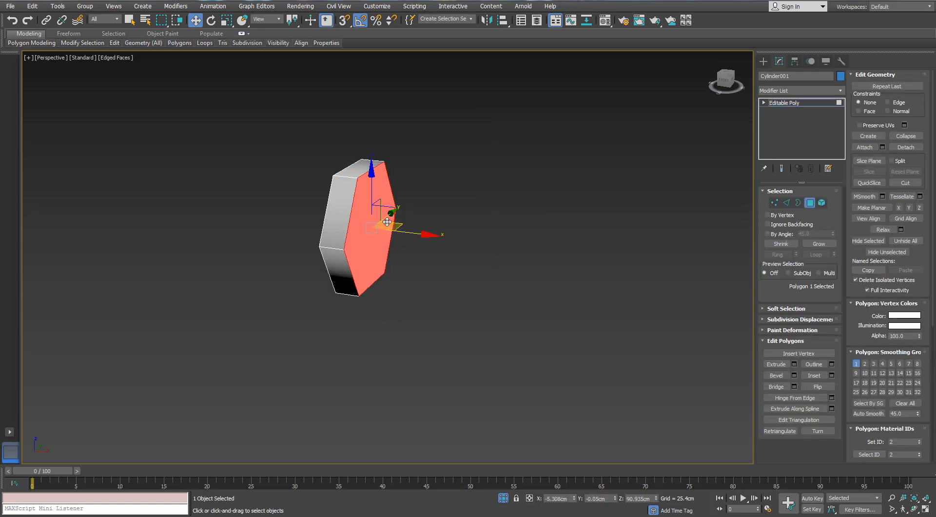
alt+middle_drag(387, 221, 498, 207)
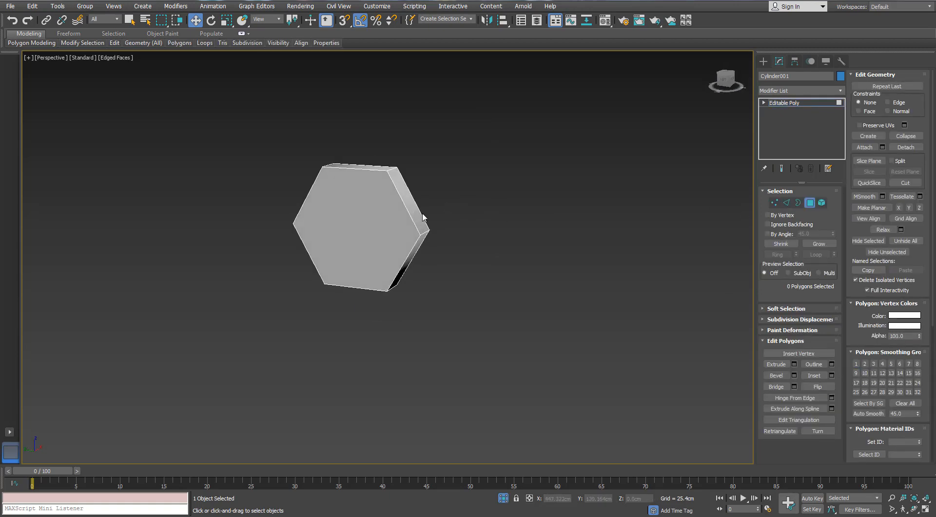
click(385, 214)
scroll(383, 214, up, 4)
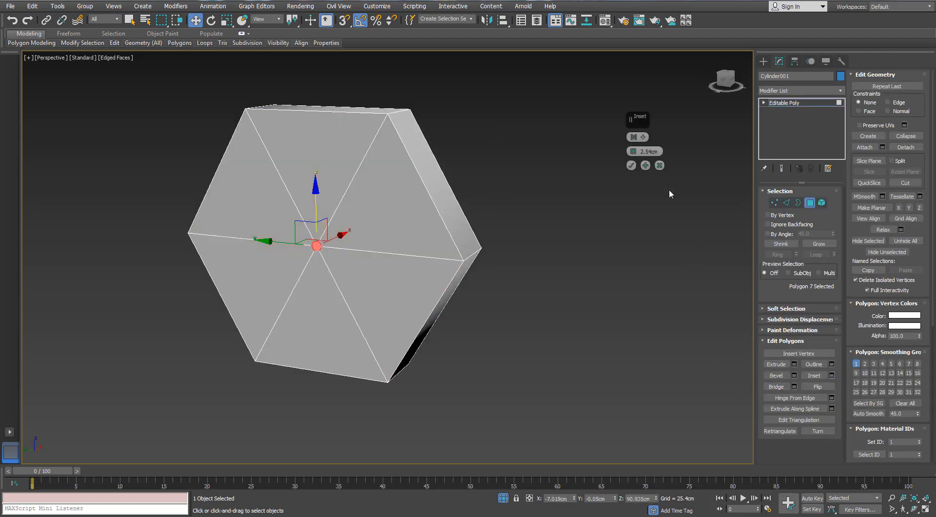
right_click(632, 154)
drag(632, 153, 632, 149)
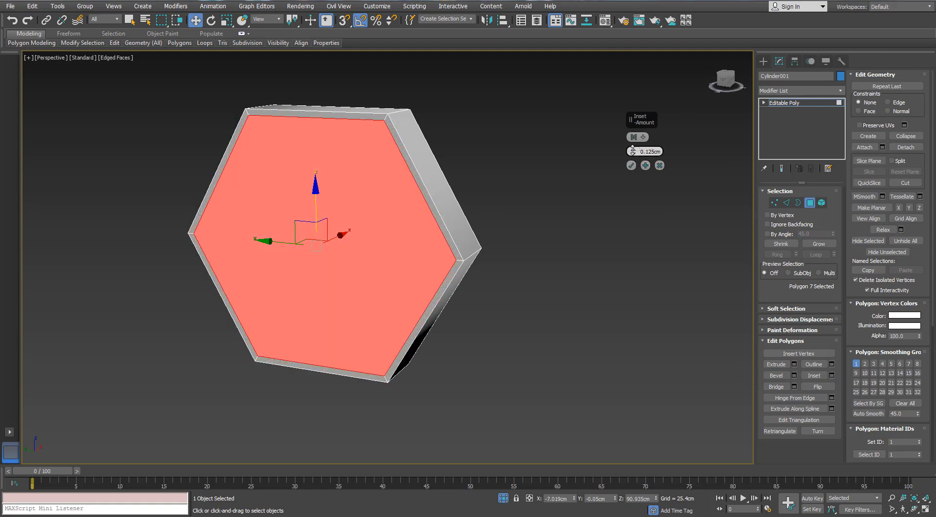
click(631, 165)
- Inset the front polygon once more and collapse the inner face to a central point
scroll(470, 196, down, 3)
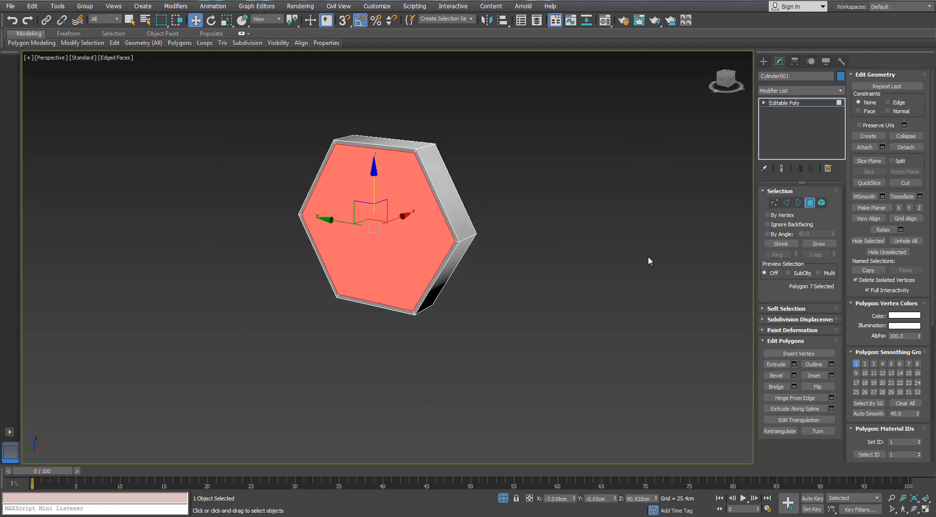
click(830, 375)
click(630, 165)
right_click(360, 196)
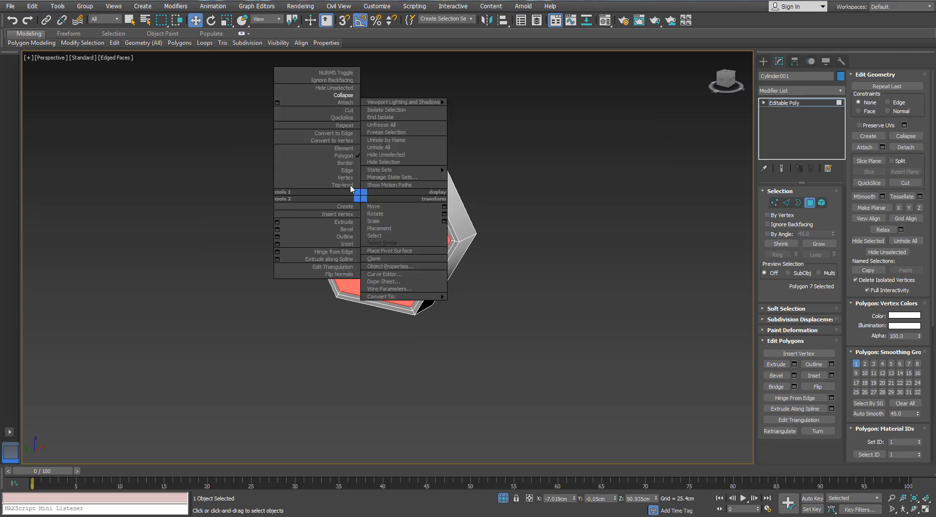
click(335, 95)
- Select the parallel rim edges along all six sides of the nut and connect them with 2 segments and pinch 83
scroll(358, 185, up, 5)
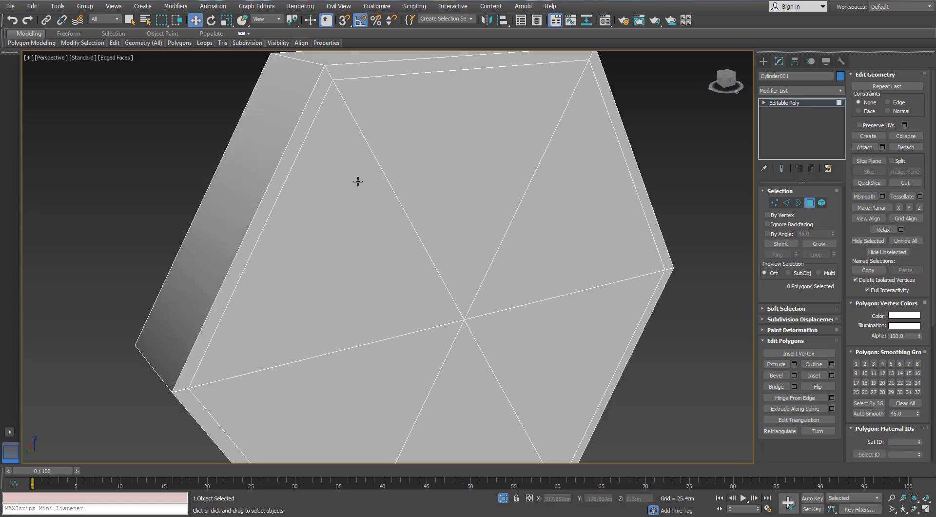
scroll(371, 184, down, 4)
mouse_move(372, 184)
alt+middle_down()
mouse_move(362, 184)
mouse_move(382, 198)
mouse_move(378, 184)
alt+middle_up()
click(785, 203)
scroll(383, 186, down, 2)
drag(389, 137, 385, 167)
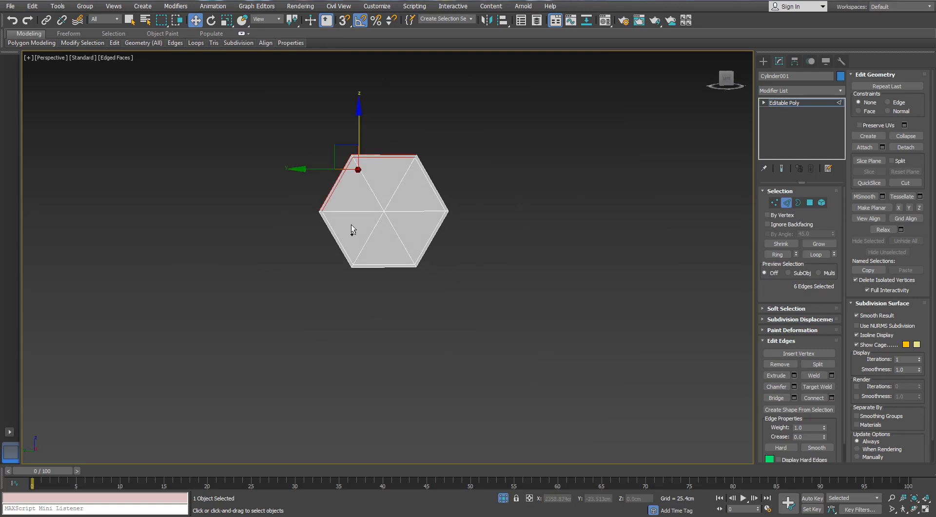
ctrl+drag(351, 224, 324, 248)
ctrl+drag(385, 253, 384, 279)
ctrl+drag(414, 246, 448, 227)
ctrl+drag(414, 195, 435, 179)
scroll(436, 179, up, 3)
alt+middle_drag(435, 181, 411, 189)
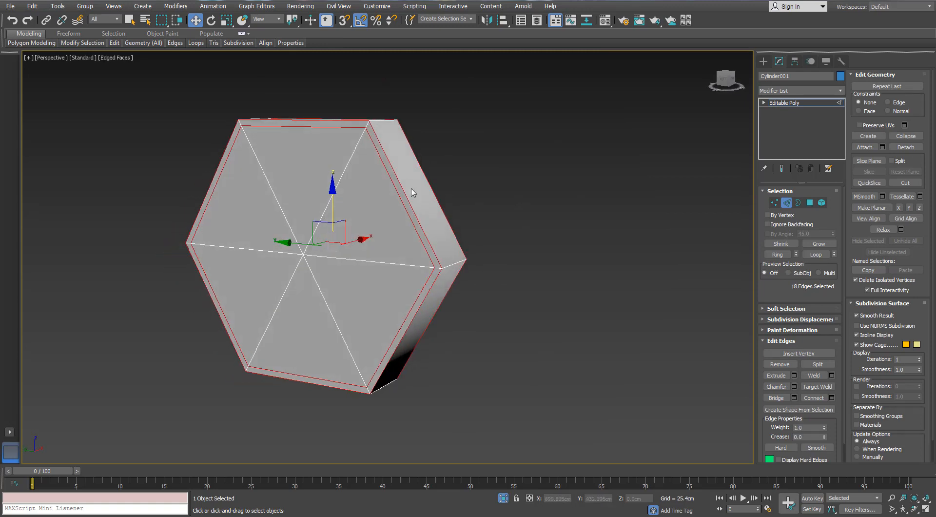
click(831, 398)
alt+middle_drag(347, 178, 604, 139)
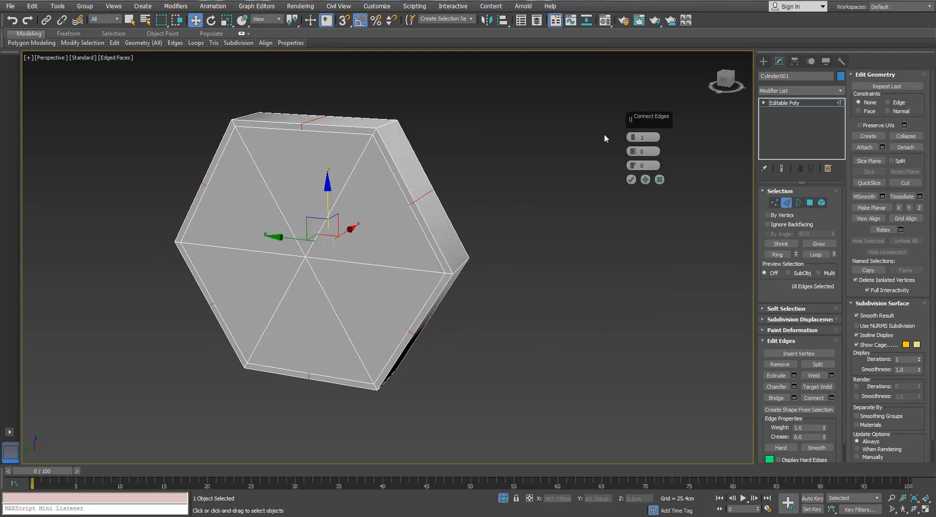
drag(632, 138, 633, 117)
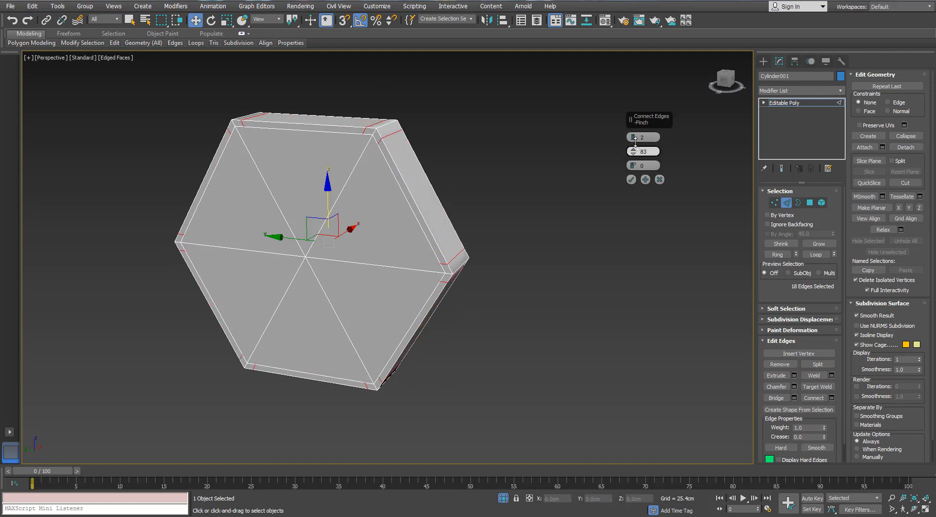
click(632, 179)
click(626, 179)
alt+middle_drag(592, 177, 463, 210)
scroll(445, 242, up, 4)
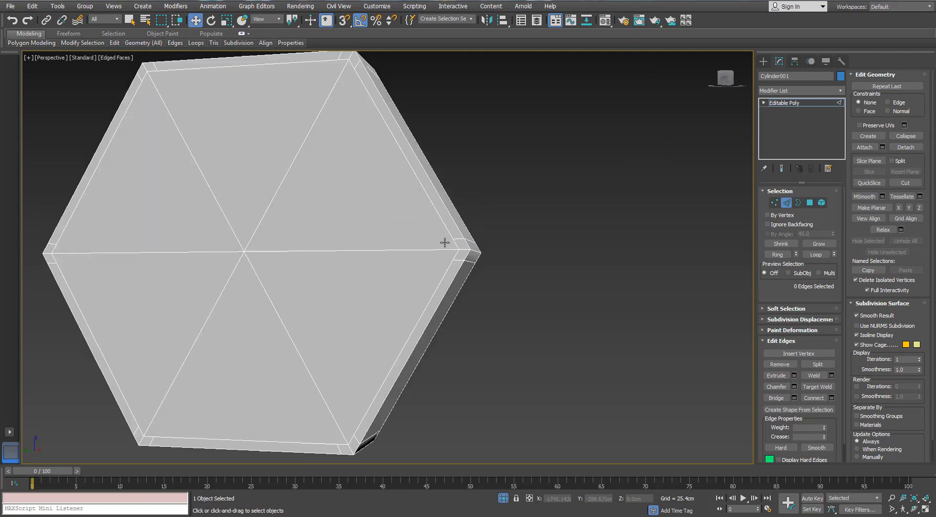
scroll(445, 242, down, 4)
- Inset the six triangular faces around the nut's centre vertex and collapse the inner faces to a point
click(774, 202)
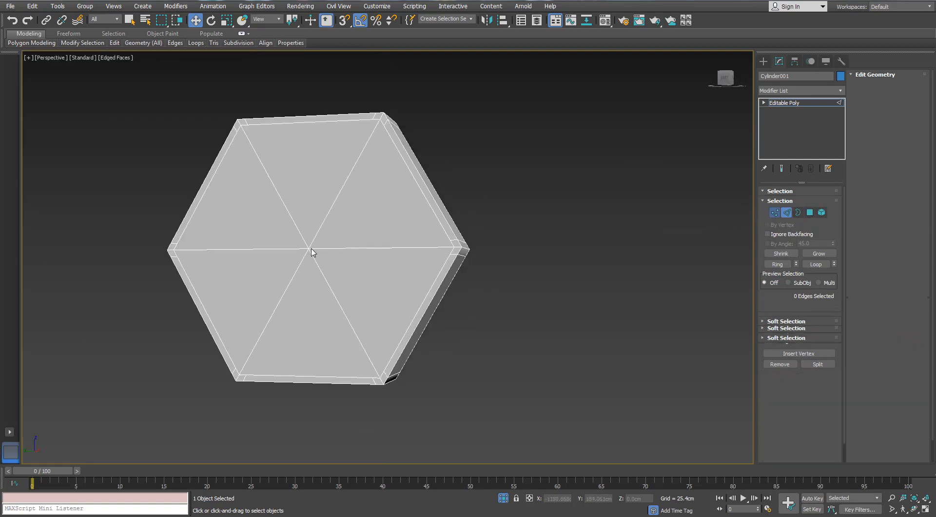
click(308, 249)
ctrl+click(809, 203)
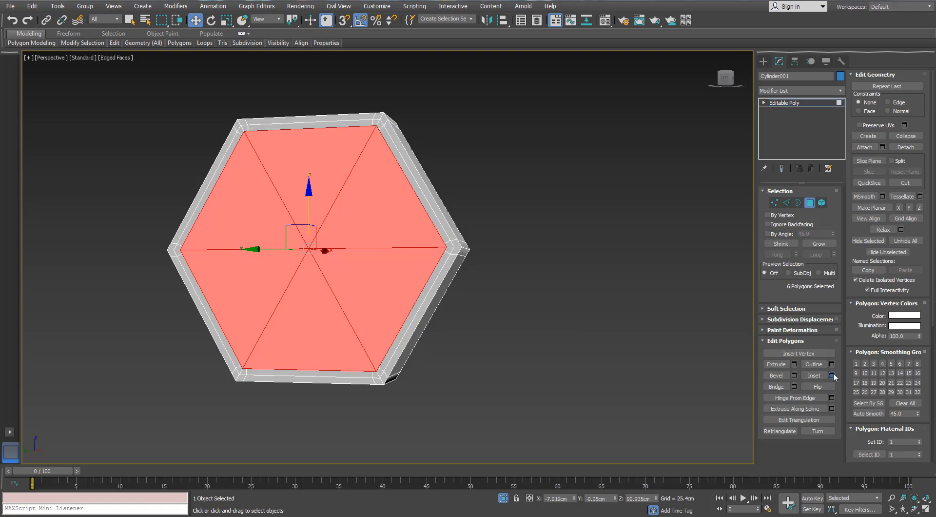
right_click(372, 215)
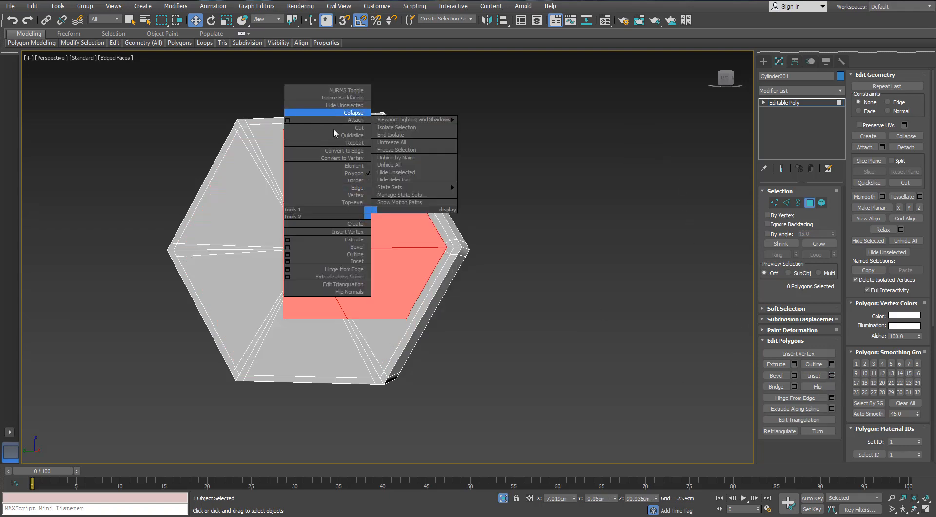
click(341, 113)
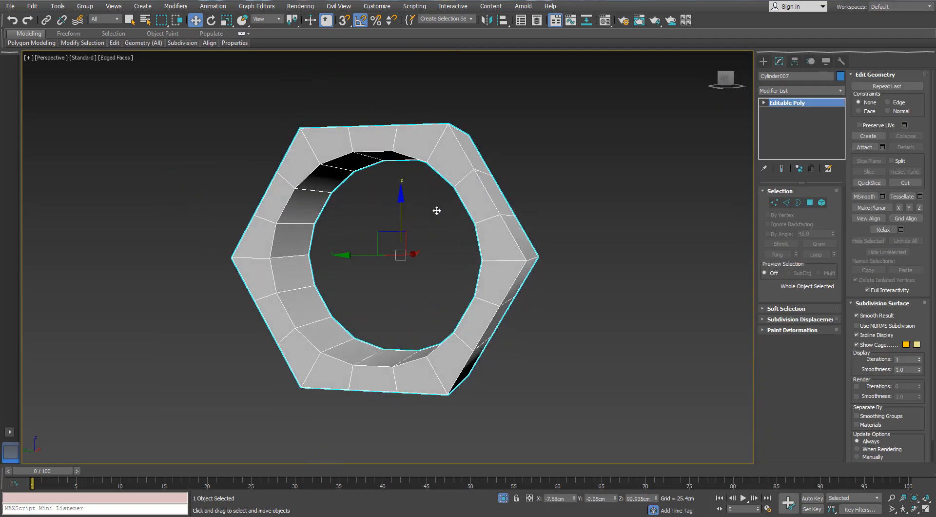
- Isolate the hollow hexagonal ring nut and connect its ring of outer side edges with 2 segments and pinch 67
alt+middle_drag(436, 211, 375, 216)
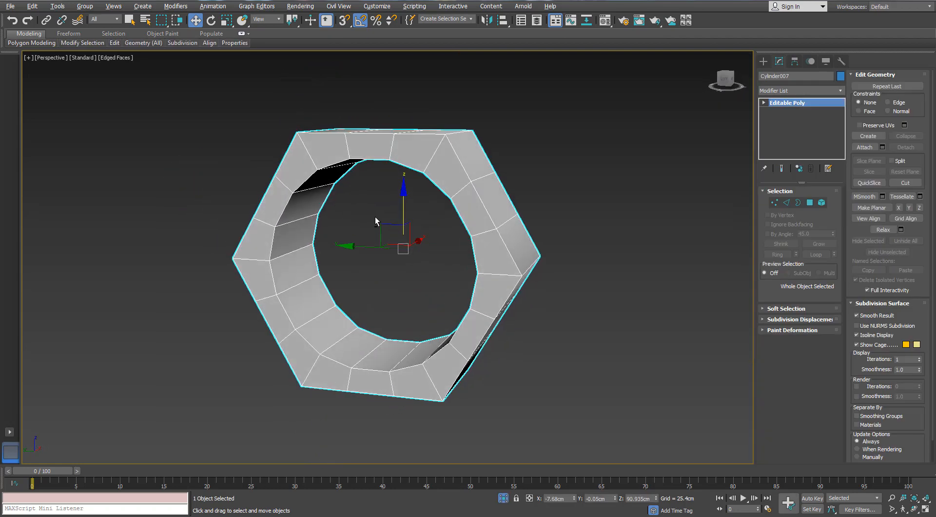
click(786, 203)
alt+middle_drag(449, 149, 441, 167)
click(452, 144)
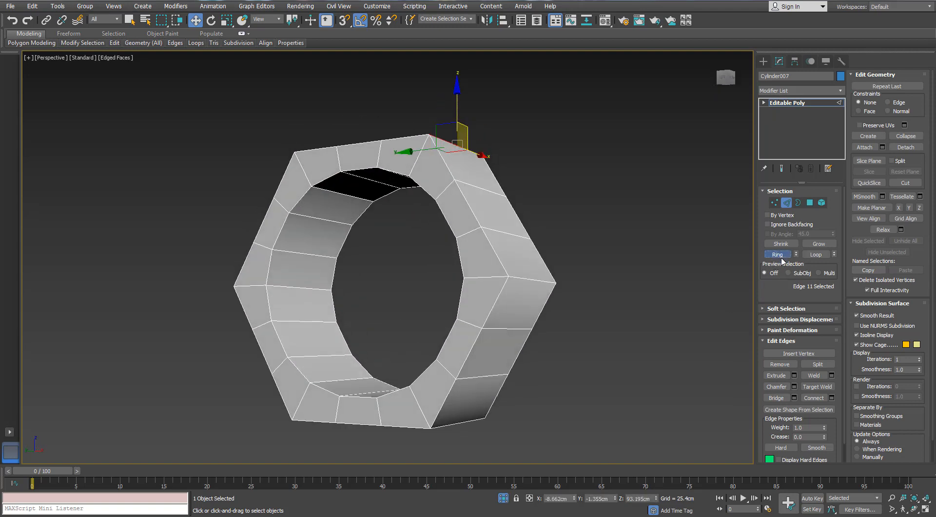
click(778, 254)
click(832, 397)
alt+middle_drag(507, 291, 492, 283)
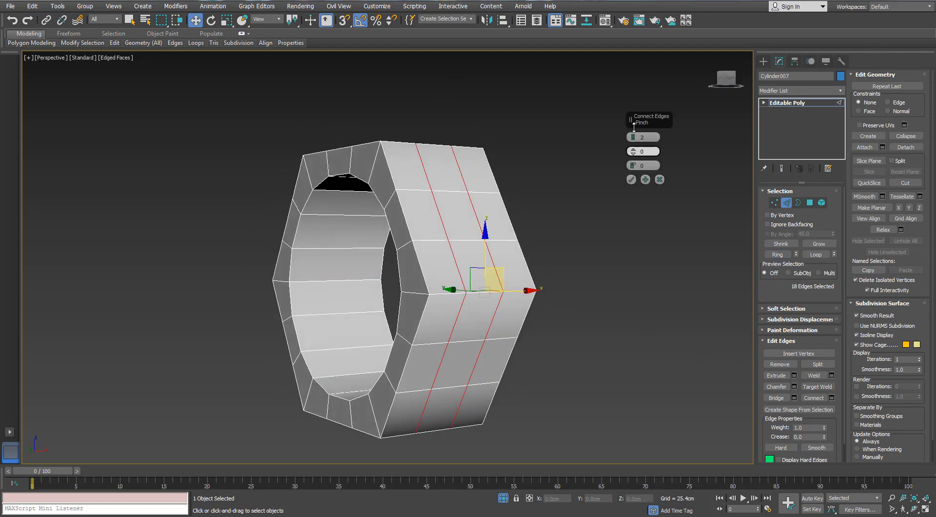
drag(633, 126, 629, 23)
click(631, 179)
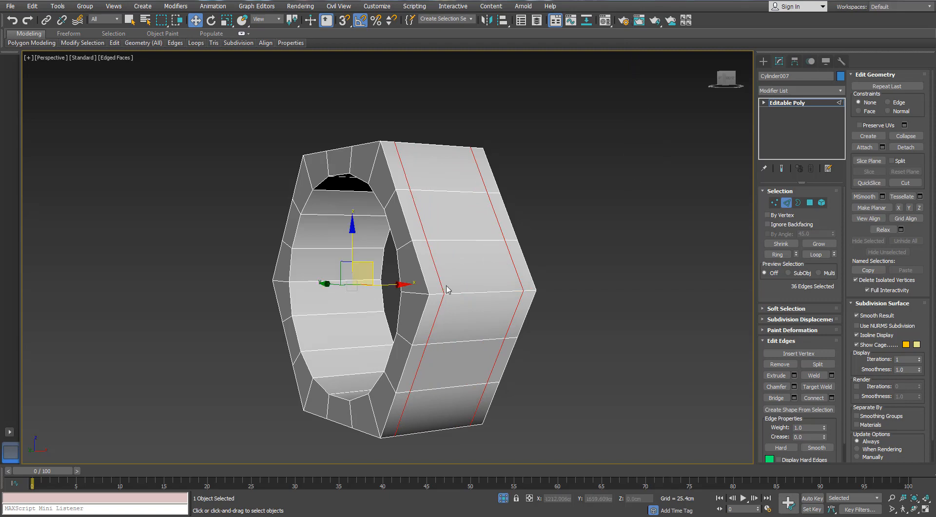
- Connect the ring of edges across the nut's inner bore with the same 2-segment, pinch 67 settings
click(415, 293)
alt+middle_drag(643, 292, 571, 324)
click(640, 364)
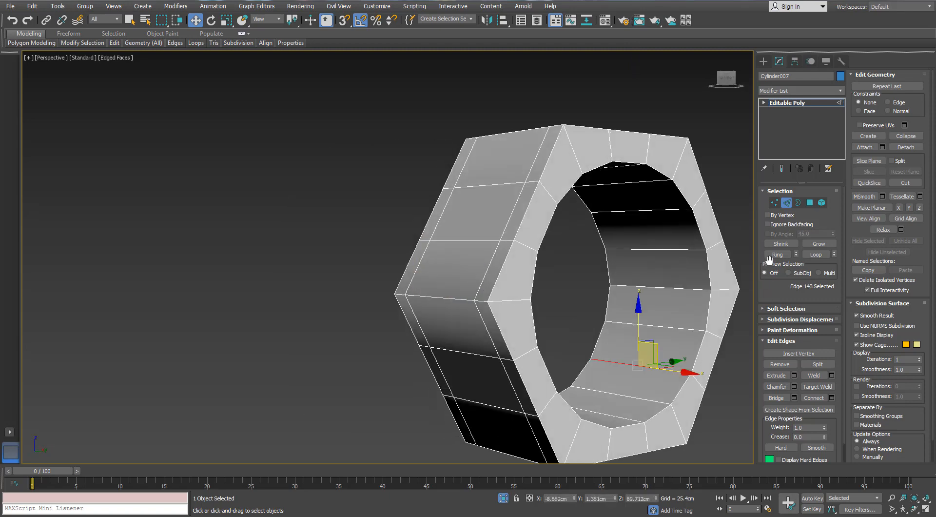
click(778, 254)
click(813, 398)
alt+middle_drag(582, 261, 686, 261)
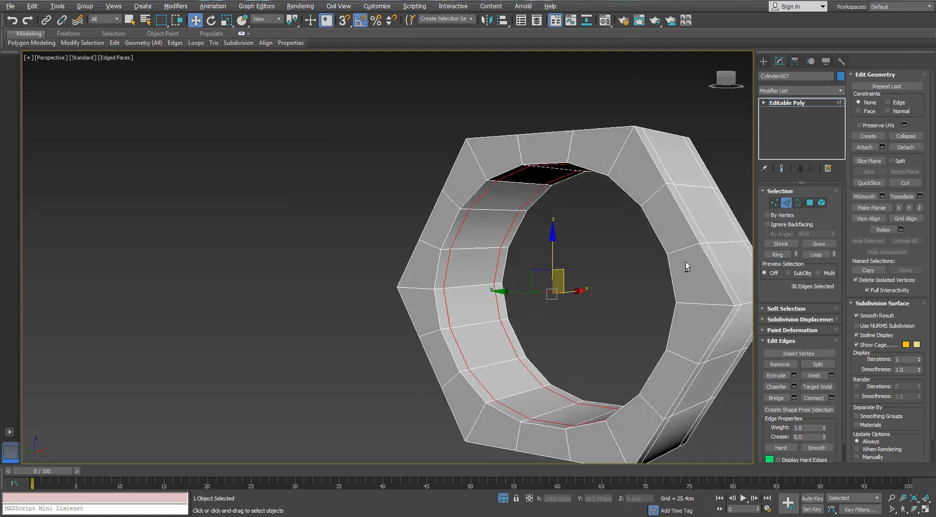
- Connect the radial edges on the flat faces of the hexagonal ring nut with 2 segments and pinch 45
click(651, 194)
alt+middle_drag(651, 194, 624, 196)
middle_drag(624, 196, 449, 199)
ctrl+click(531, 197)
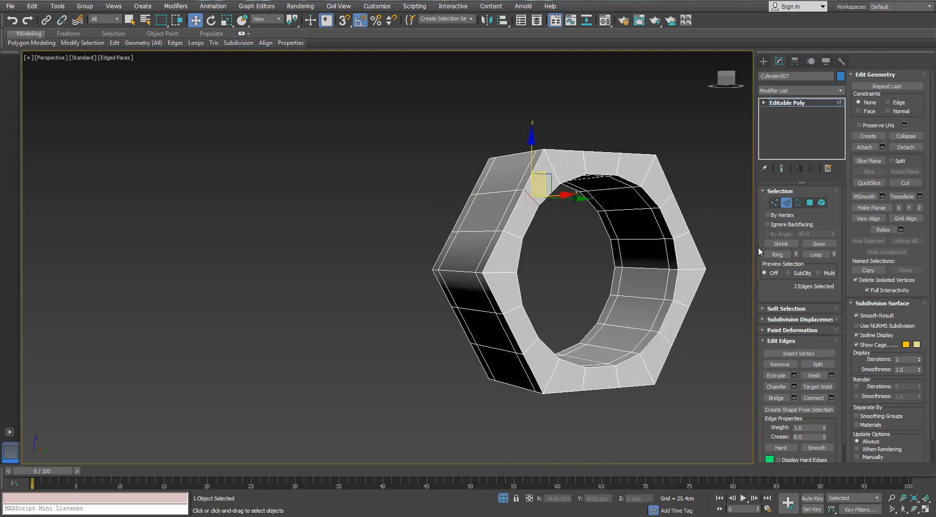
click(777, 254)
click(831, 398)
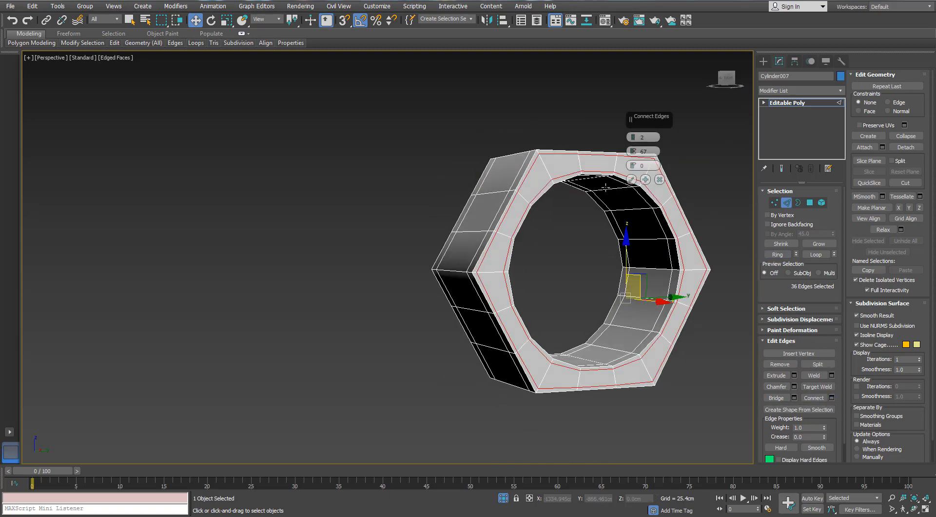
scroll(608, 195, up, 3)
drag(634, 153, 634, 157)
mouse_move(634, 157)
alt+middle_down()
mouse_move(650, 163)
mouse_move(641, 159)
alt+middle_up()
drag(633, 151, 634, 157)
alt+middle_drag(536, 185, 530, 210)
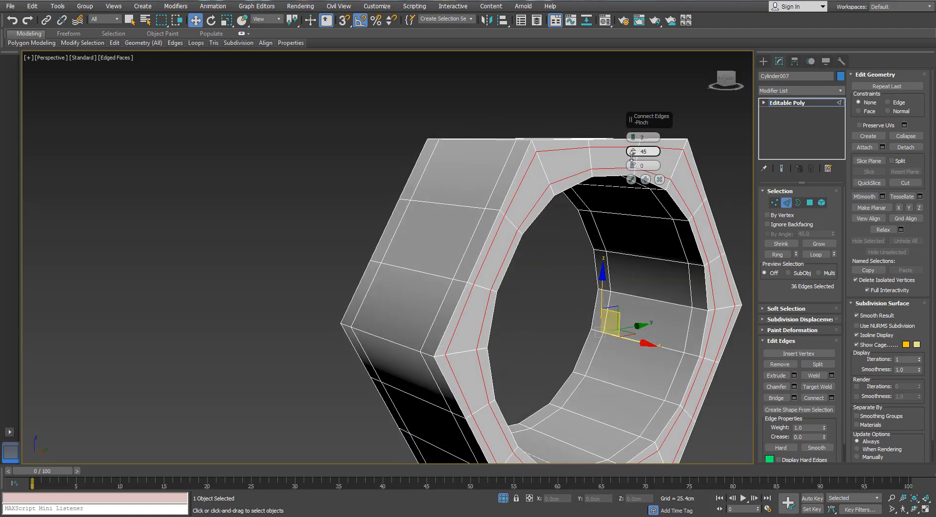
click(631, 178)
- Select the edge loops running through all six corners of the hexagonal ring nut, on both faces, sides and bore
click(553, 289)
scroll(554, 273, down, 4)
alt+middle_drag(554, 273, 736, 242)
click(499, 196)
alt+middle_drag(500, 197, 431, 237)
click(437, 217)
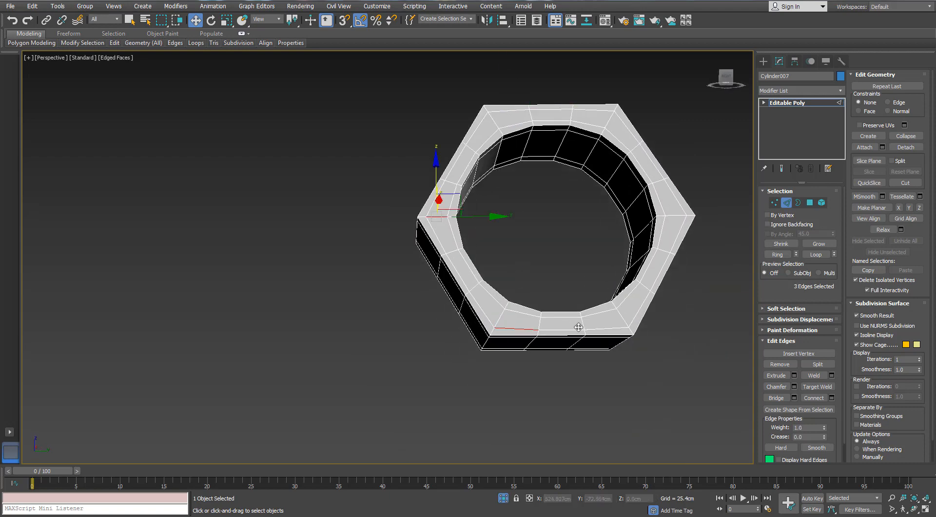
alt+click(499, 328)
alt+middle_drag(599, 317, 611, 315)
ctrl+click(625, 313)
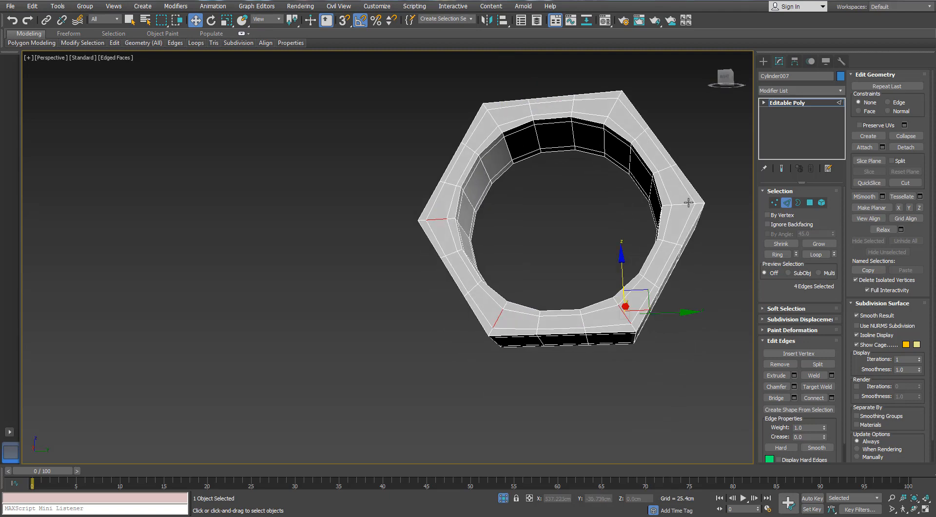
ctrl+click(686, 203)
ctrl+click(612, 106)
middle_drag(606, 144, 535, 172)
alt+middle_drag(551, 148, 517, 143)
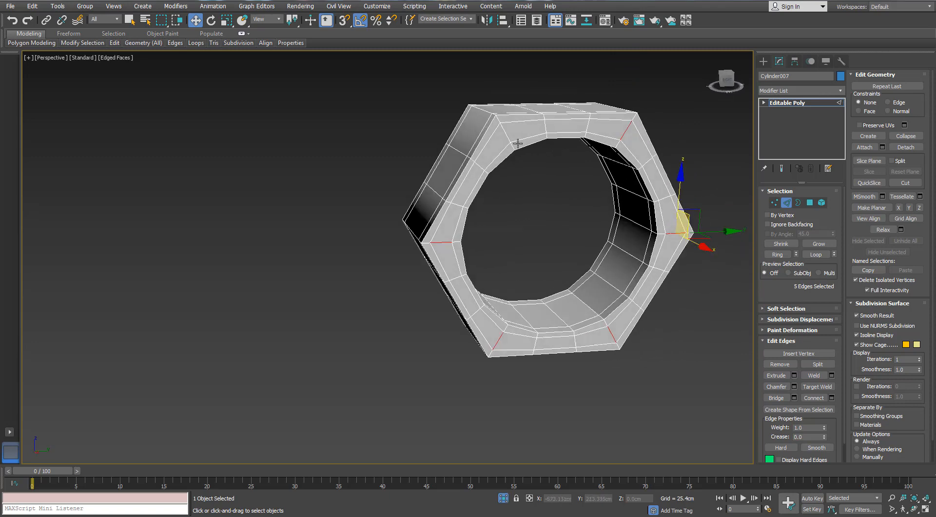
click(821, 255)
alt+middle_drag(512, 175, 695, 174)
alt+middle_drag(632, 232, 649, 259)
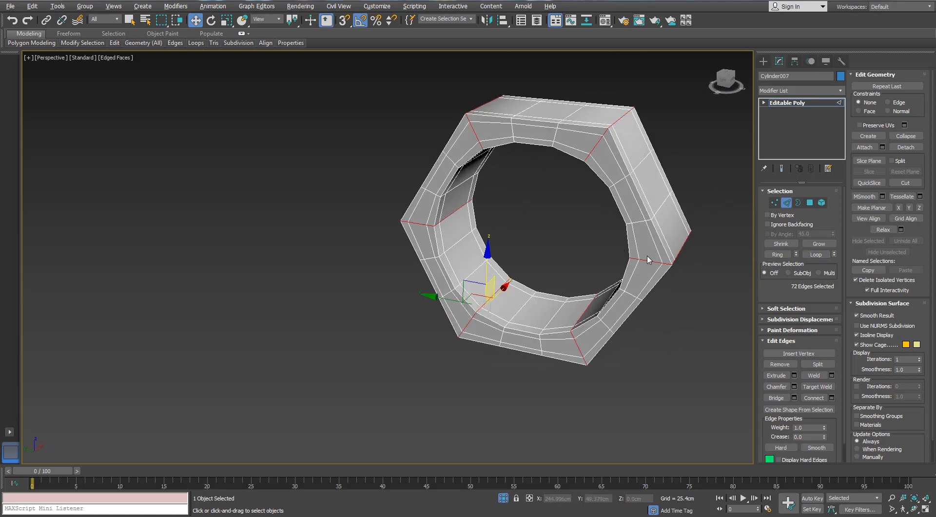
click(831, 399)
middle_drag(582, 155, 579, 159)
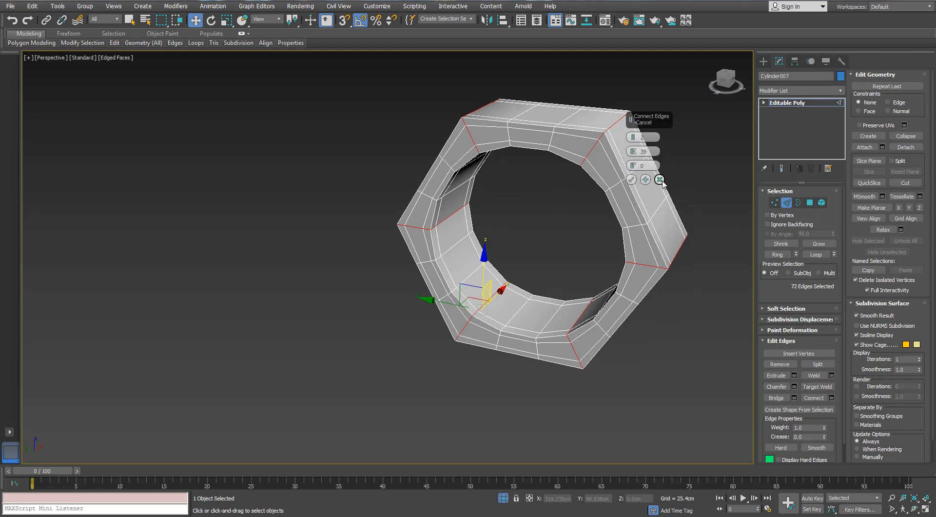
click(660, 179)
- Chamfer the selected corner edge loops of the ring nut by 0.125 cm with 2 connect edge segments
alt+middle_drag(599, 220, 682, 244)
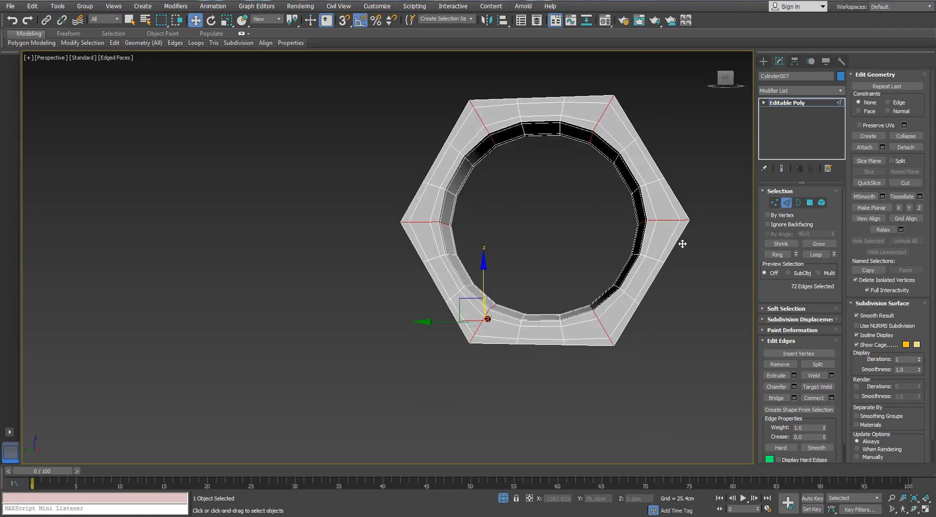
middle_drag(586, 195, 522, 243)
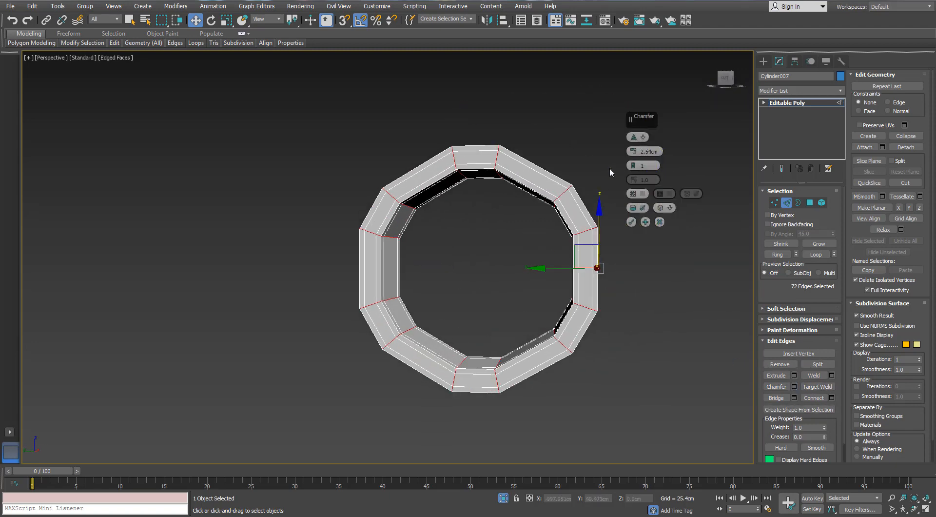
right_click(632, 151)
drag(633, 152, 633, 149)
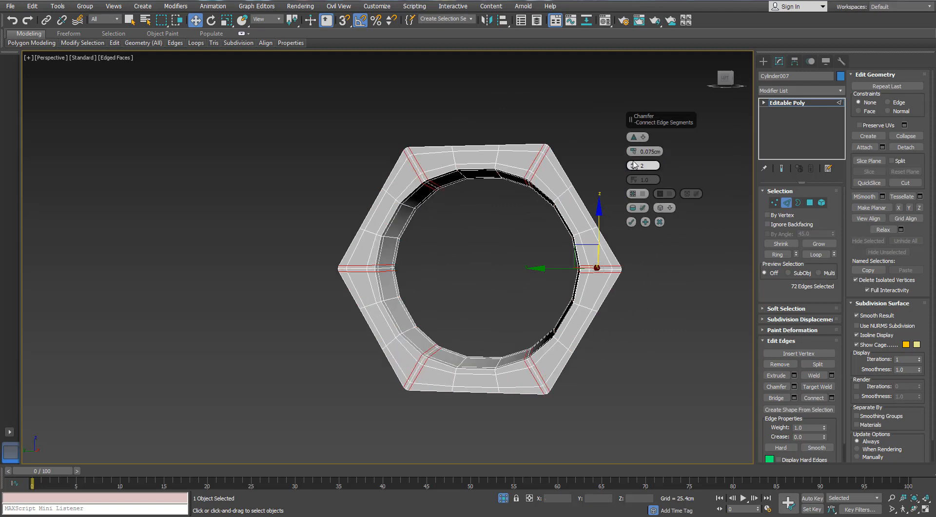
click(634, 150)
click(634, 150)
alt+middle_drag(564, 154, 569, 166)
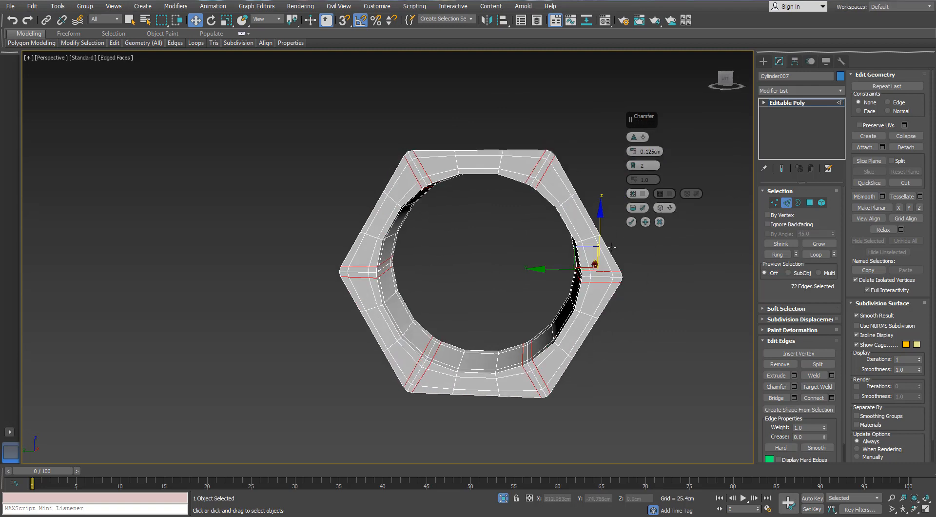
click(631, 221)
- Leave edge editing and apply a TurboSmooth modifier to the hexagonal ring nut
click(783, 202)
click(843, 90)
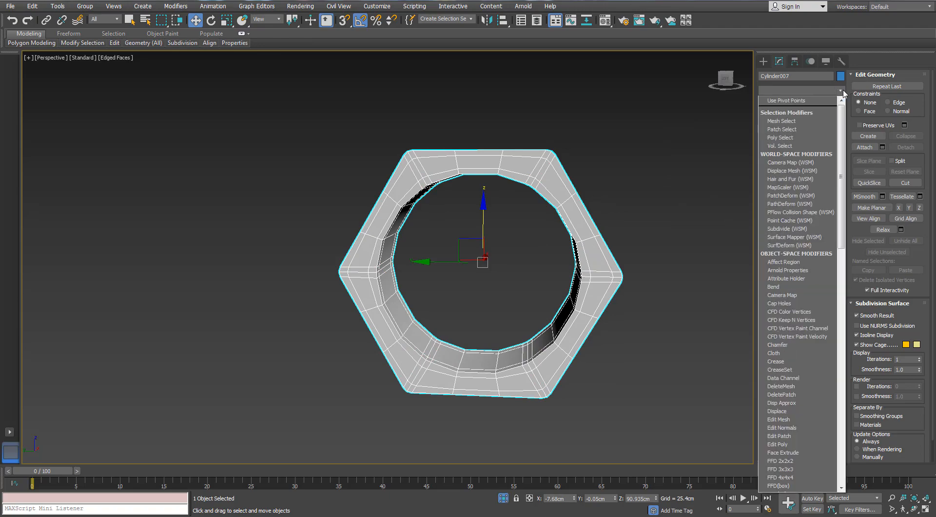
key(t)
key(t)
key(t)
key(Return)
alt+middle_drag(622, 264, 635, 271)
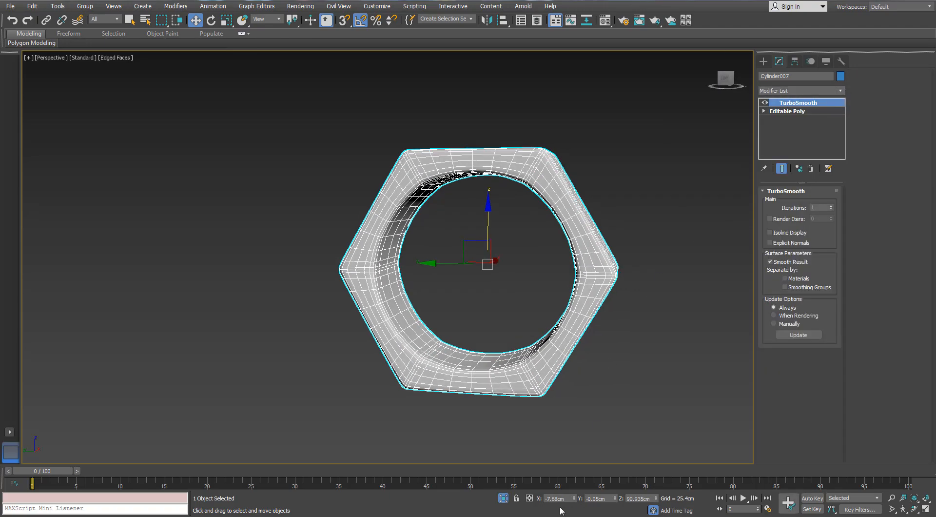
click(504, 498)
click(504, 498)
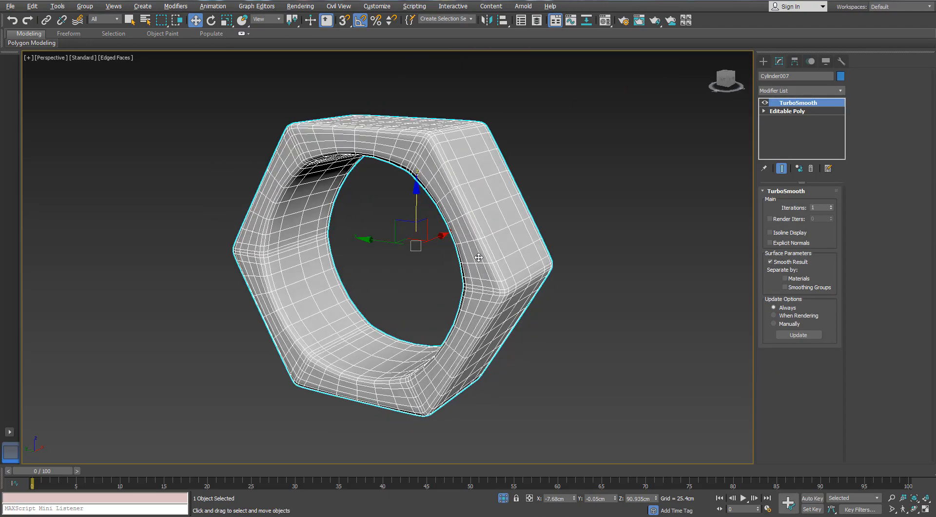
- Turn off the edged-faces display to check the smoothed ring nut, and end its isolation
click(554, 363)
key(F4)
scroll(553, 363, down, 3)
mouse_move(554, 363)
alt+middle_down()
mouse_move(561, 354)
mouse_move(582, 365)
mouse_move(551, 373)
alt+middle_up()
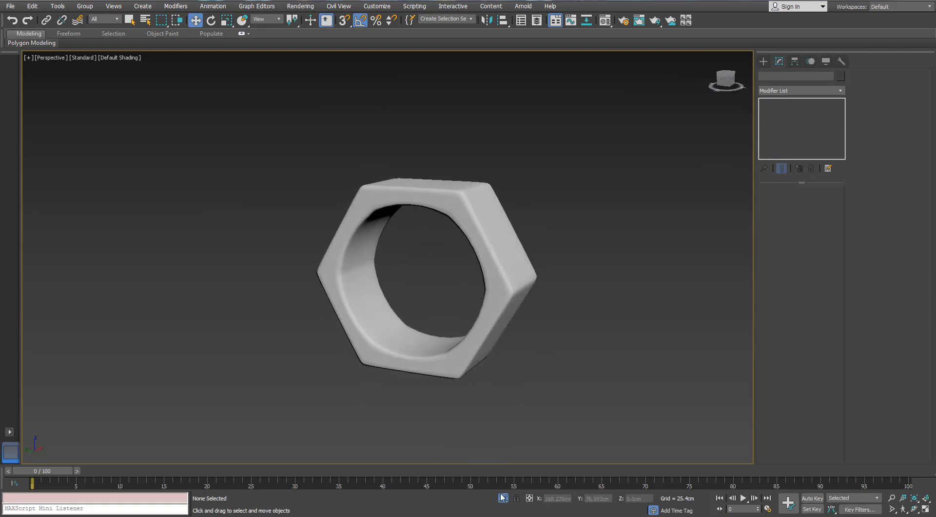
click(503, 498)
- Apply a TurboSmooth modifier to the large hexagonal nut between the valve and the radiator's end section
alt+middle_drag(443, 268, 465, 270)
scroll(424, 214, up, 3)
click(427, 204)
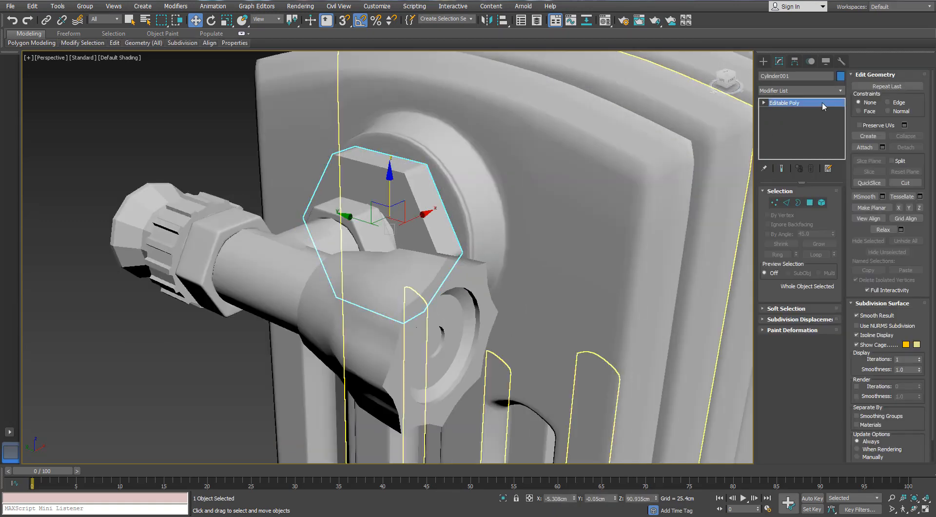
click(840, 92)
key(t)
key(t)
key(t)
key(t)
key(Return)
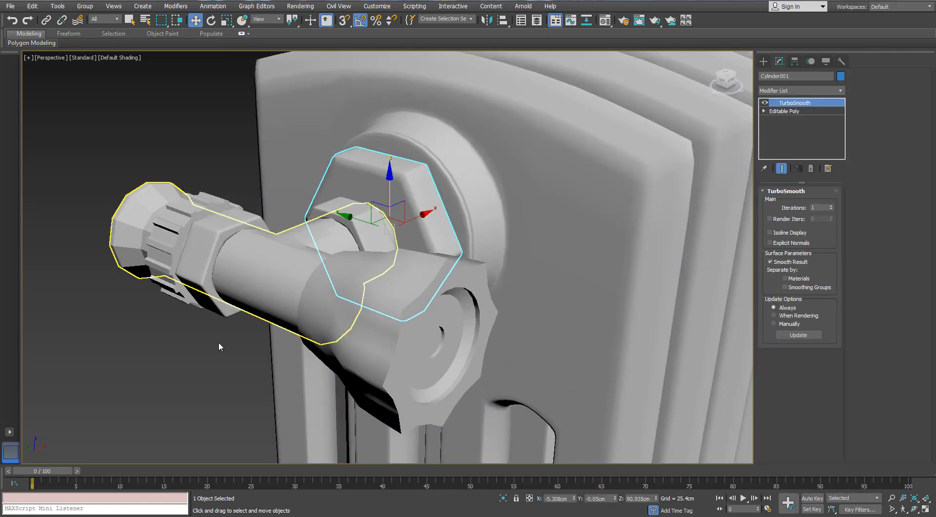
- Turn the edged-faces display back on and isolate the fluted valve cap
click(220, 360)
scroll(219, 358, down, 5)
mouse_move(246, 329)
alt+middle_down()
mouse_move(259, 342)
mouse_move(260, 334)
alt+middle_up()
key(F4)
scroll(240, 330, up, 4)
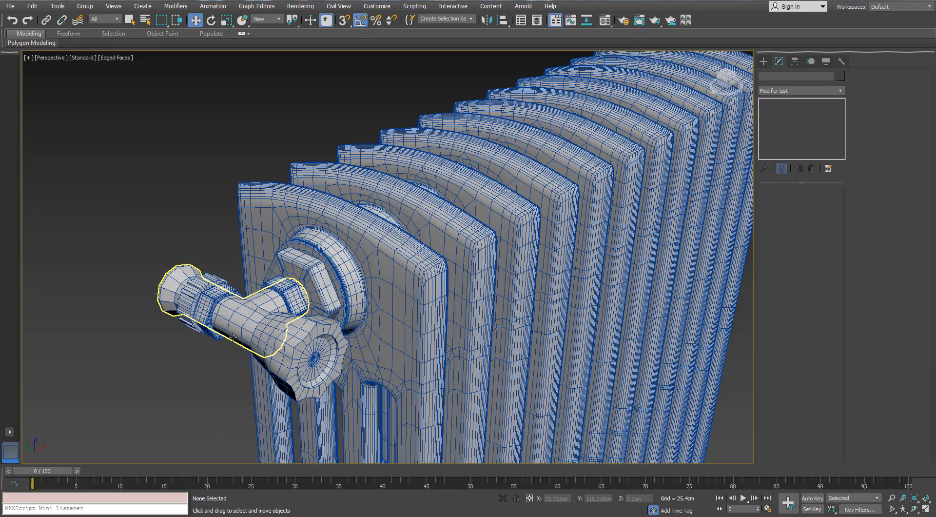
click(300, 324)
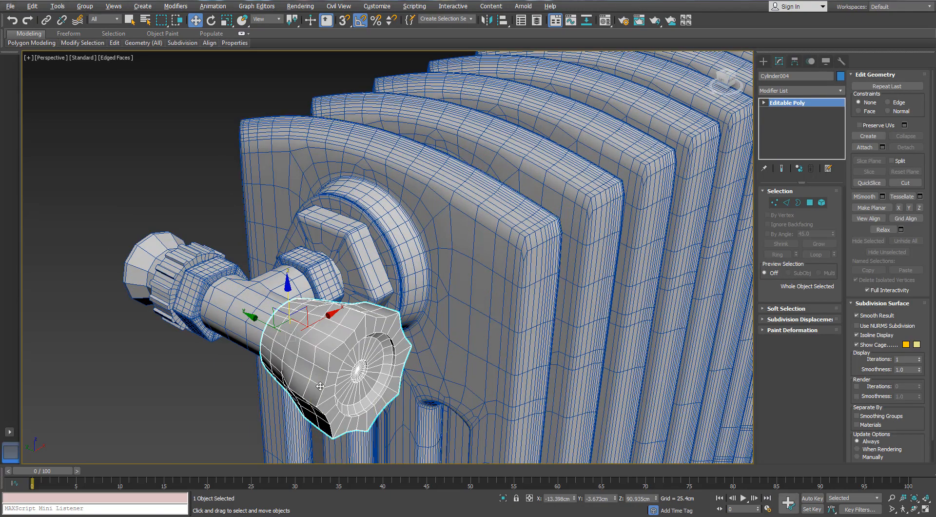
key(alt+q)
alt+middle_drag(295, 374, 438, 303)
scroll(768, 253, up, 1)
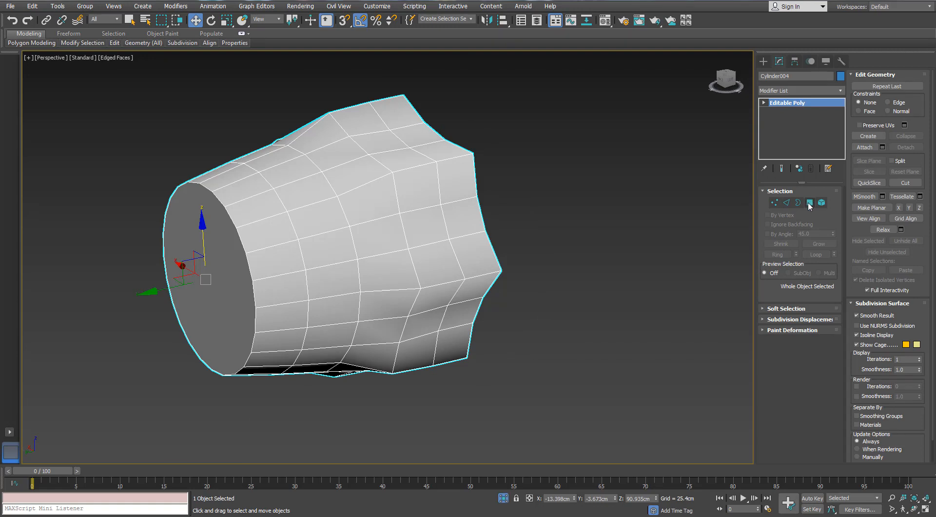
- Inset the valve cap's round back polygon by 0.2 cm and collapse the inner polygon to a centre point
click(809, 203)
click(206, 278)
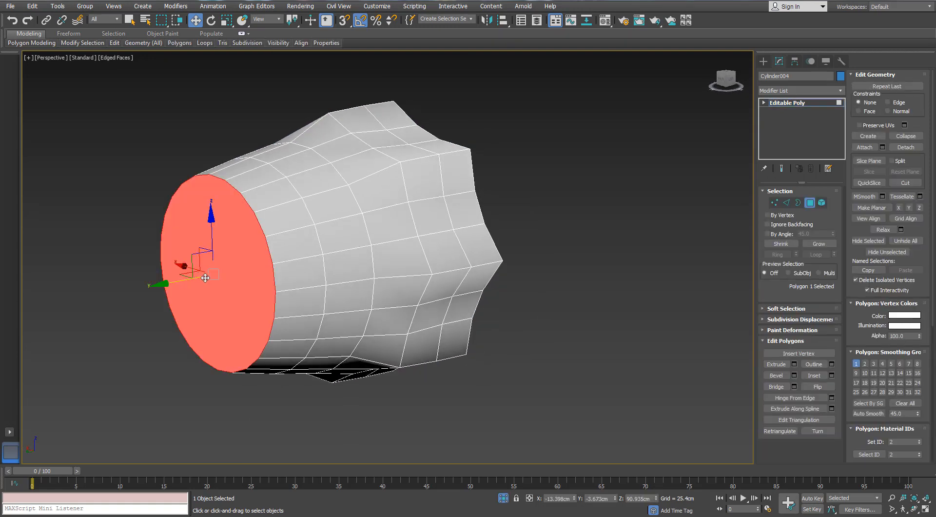
click(828, 375)
right_click(633, 152)
drag(633, 152, 637, 147)
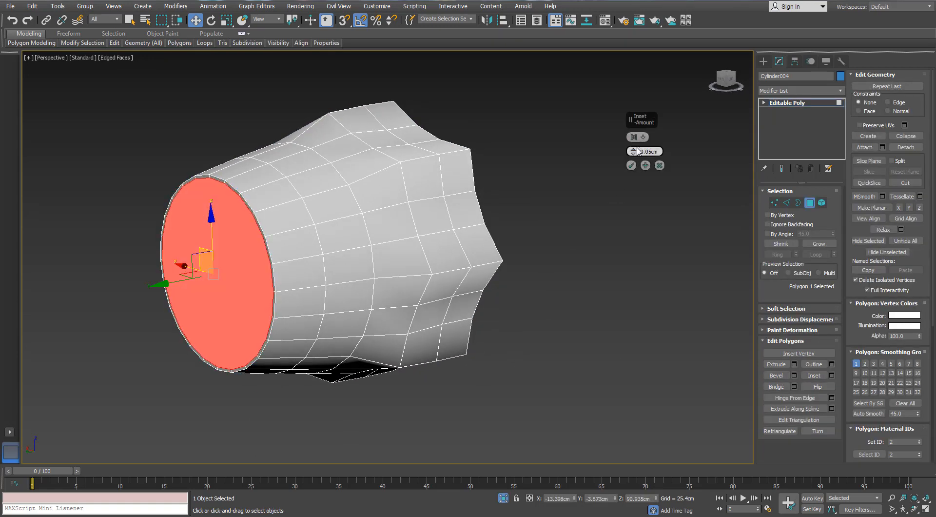
click(631, 165)
right_click(165, 276)
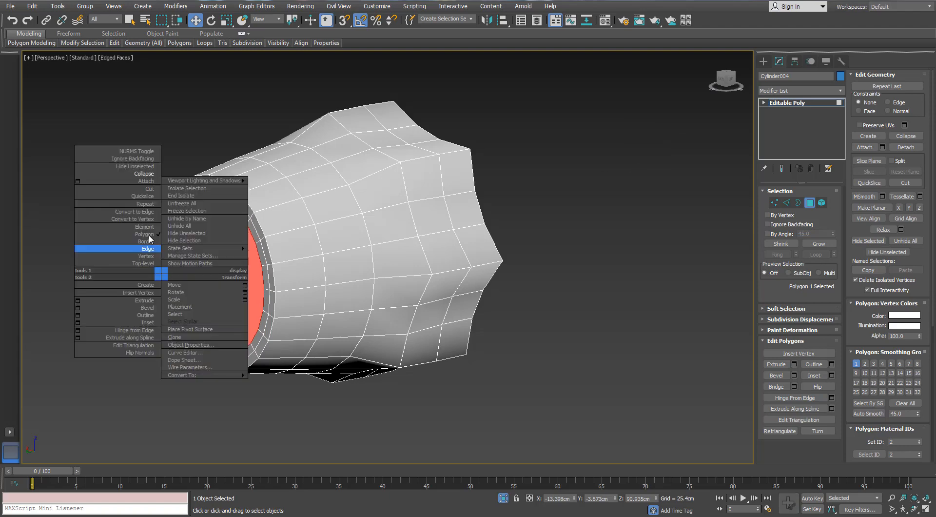
click(144, 173)
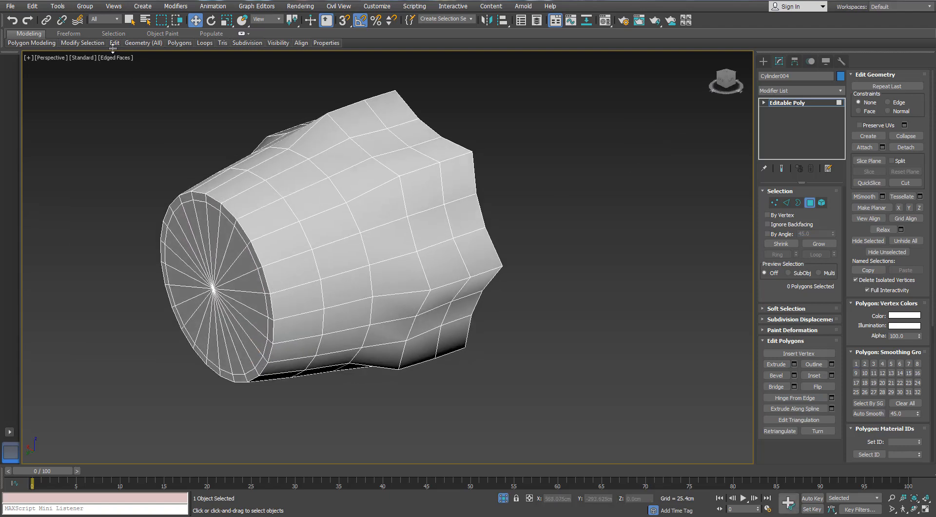
- Insert SwiftLoop support loops around the recess rim, the recess floor and the small central hole on the valve cap's front
click(115, 43)
alt+middle_drag(322, 213, 208, 208)
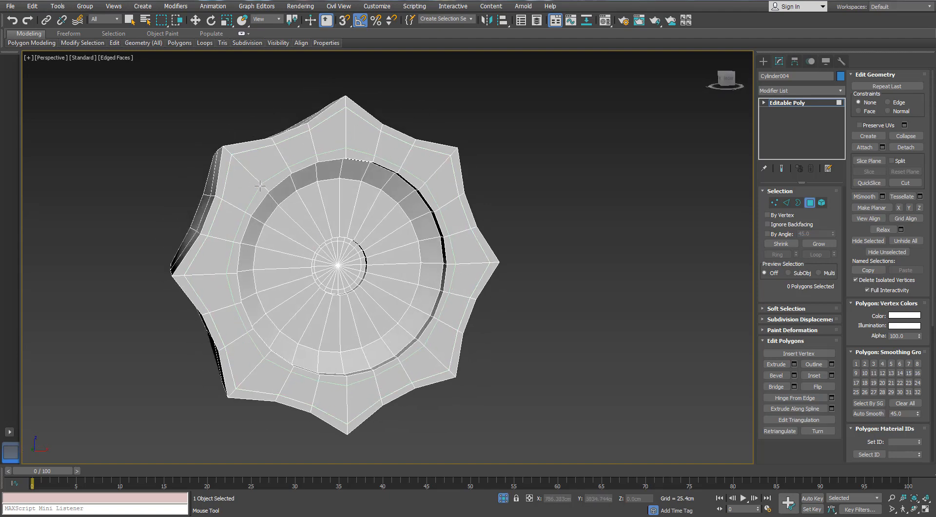
alt+middle_drag(309, 206, 190, 172)
scroll(201, 149, up, 5)
scroll(190, 173, up, 3)
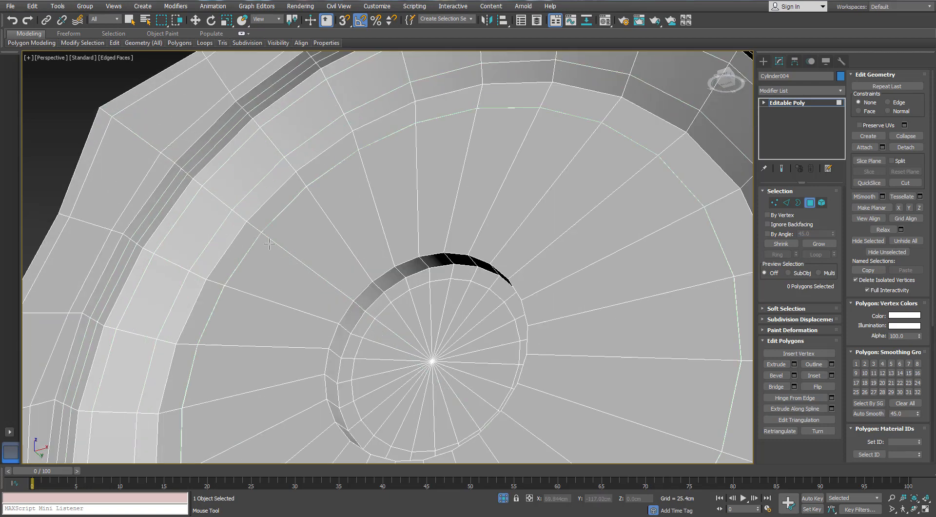
scroll(274, 248, down, 3)
click(321, 272)
scroll(301, 279, up, 4)
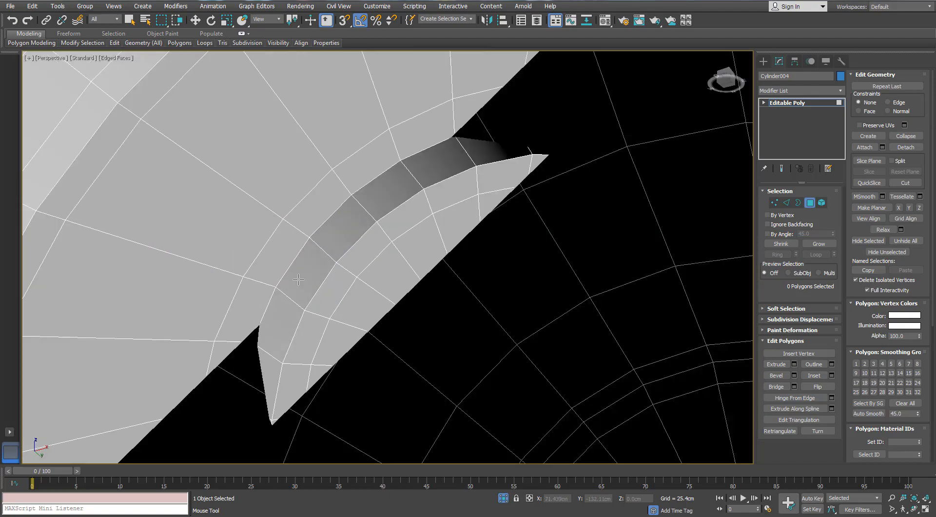
scroll(298, 279, down, 2)
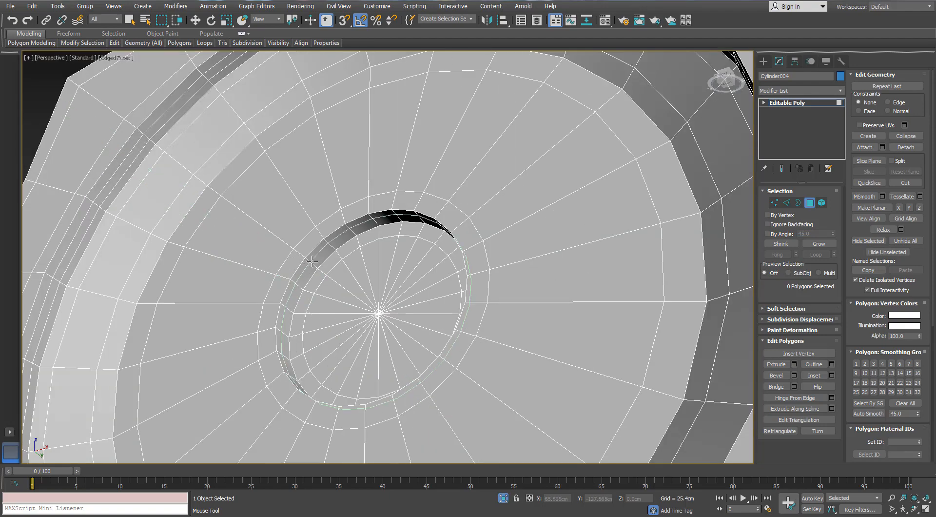
right_click(314, 266)
- Inset the block of nine polygons on one concave flute of the valve cap's side twice by 0.2 cm
scroll(320, 283, down, 6)
alt+middle_drag(319, 283, 368, 273)
click(370, 275)
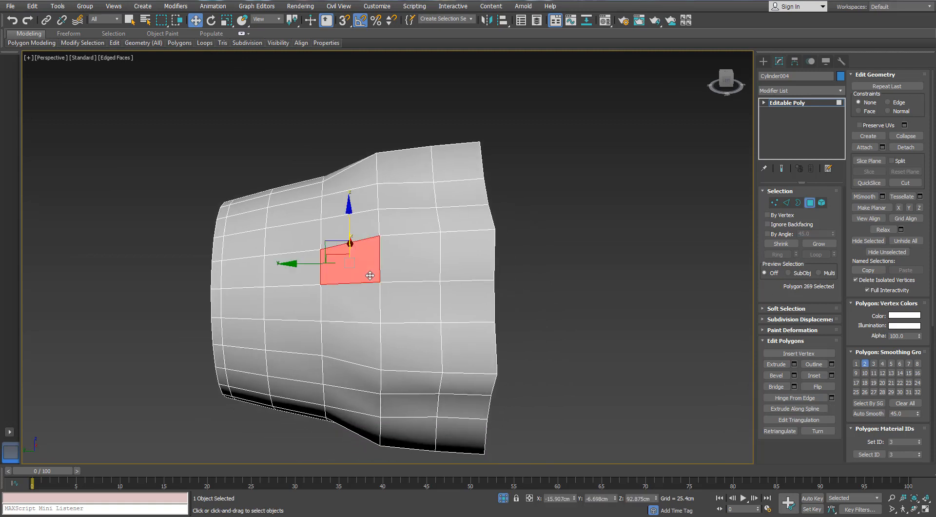
ctrl+click(402, 269)
ctrl+click(455, 269)
ctrl+click(446, 302)
ctrl+click(414, 303)
ctrl+click(370, 301)
ctrl+click(365, 336)
ctrl+click(412, 343)
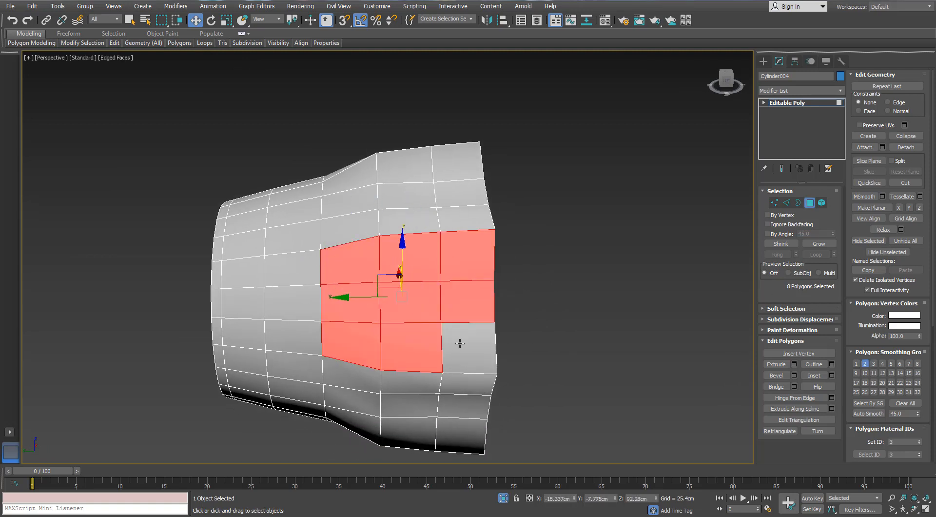
ctrl+click(459, 343)
alt+middle_drag(460, 343, 423, 228)
alt+middle_drag(382, 260, 390, 312)
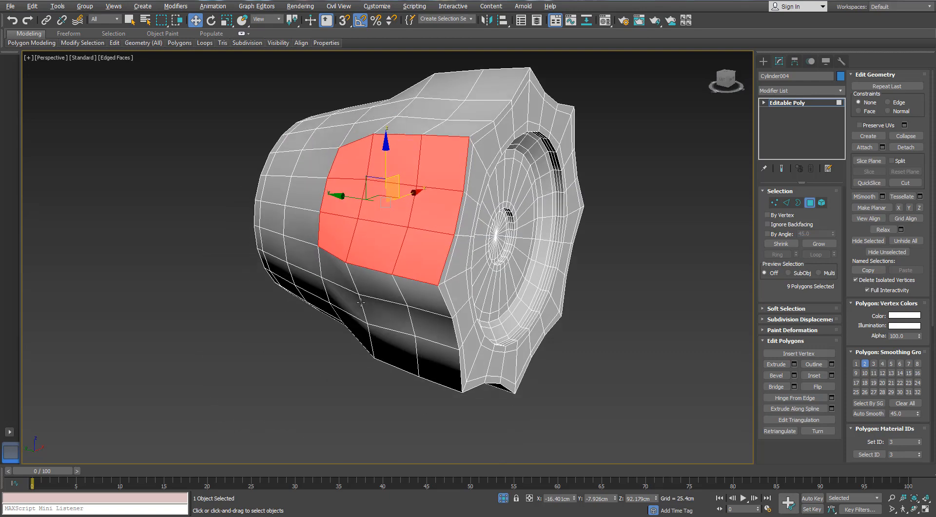
click(832, 376)
alt+middle_drag(449, 231, 661, 165)
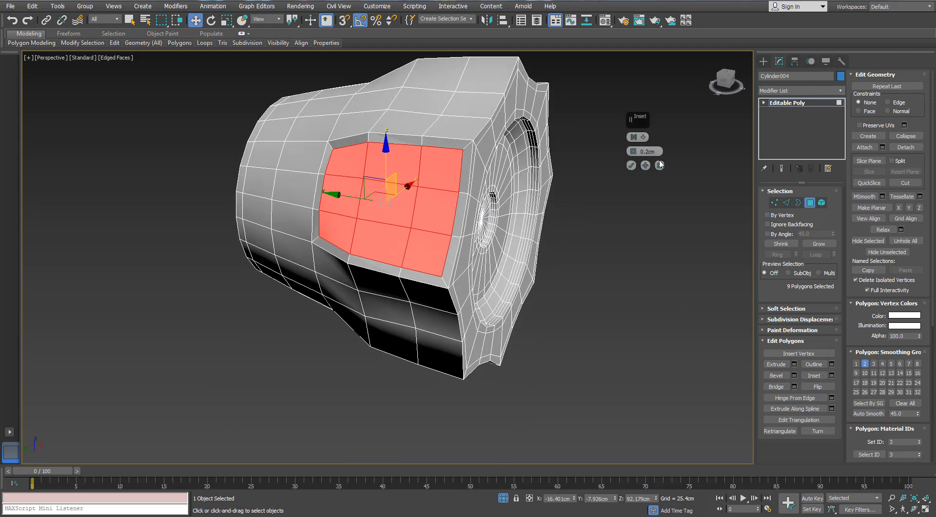
click(645, 166)
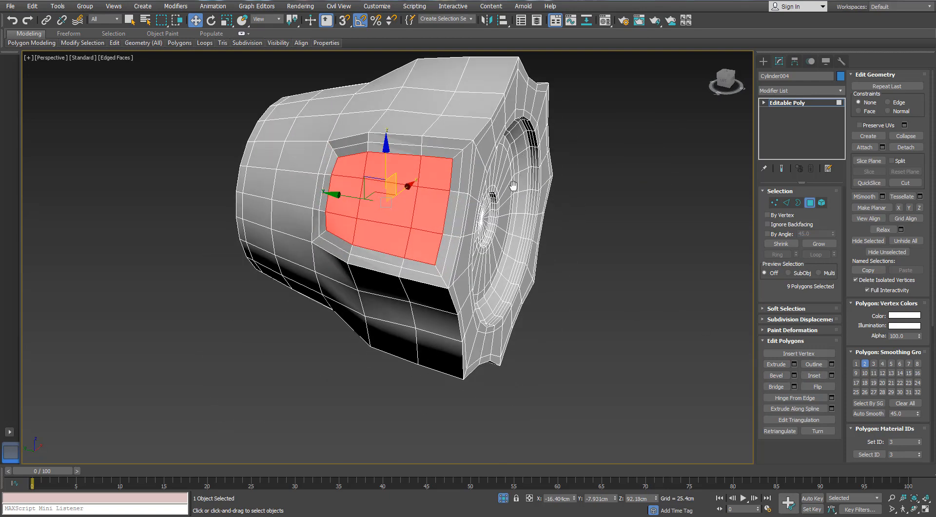
- Inset the nine polygons of the adjacent flute on the valve cap twice with the same 0.2 cm amount
alt+middle_drag(513, 186, 496, 222)
click(467, 203)
ctrl+click(423, 189)
ctrl+click(385, 174)
ctrl+click(396, 151)
ctrl+click(420, 125)
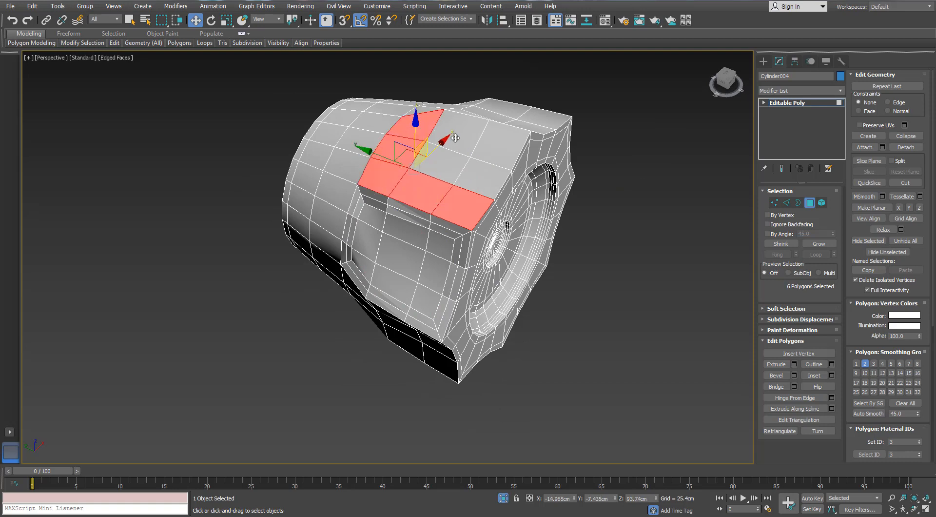
ctrl+click(455, 138)
ctrl+click(443, 160)
ctrl+click(480, 175)
ctrl+click(489, 149)
click(832, 376)
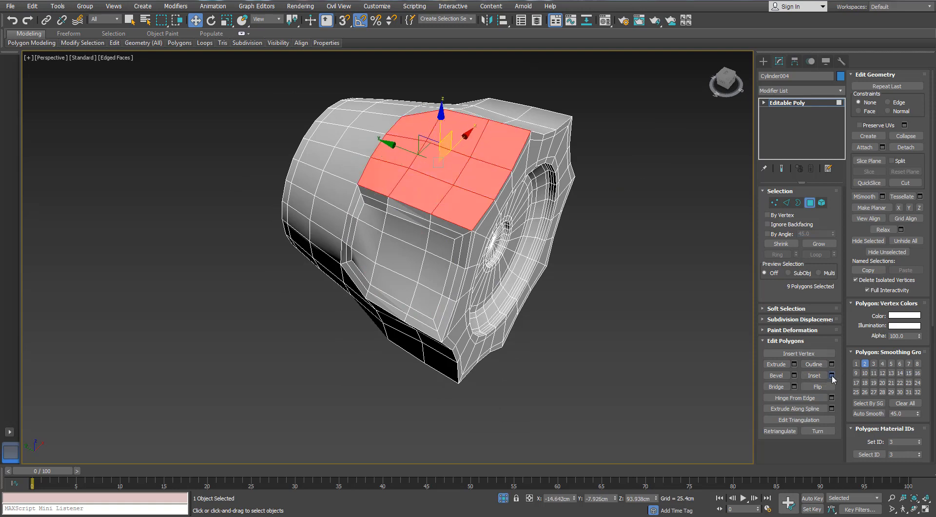
click(645, 166)
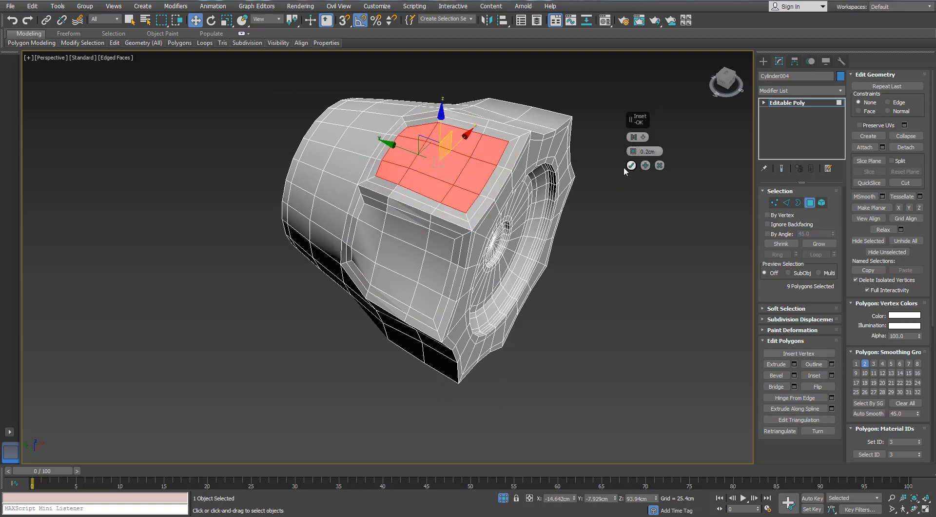
- Select the nine polygons of the valve cap's third concave flute and inset them twice by 0.2 cm
alt+middle_drag(633, 169, 521, 177)
click(520, 188)
ctrl+click(529, 217)
ctrl+click(542, 247)
ctrl+click(515, 259)
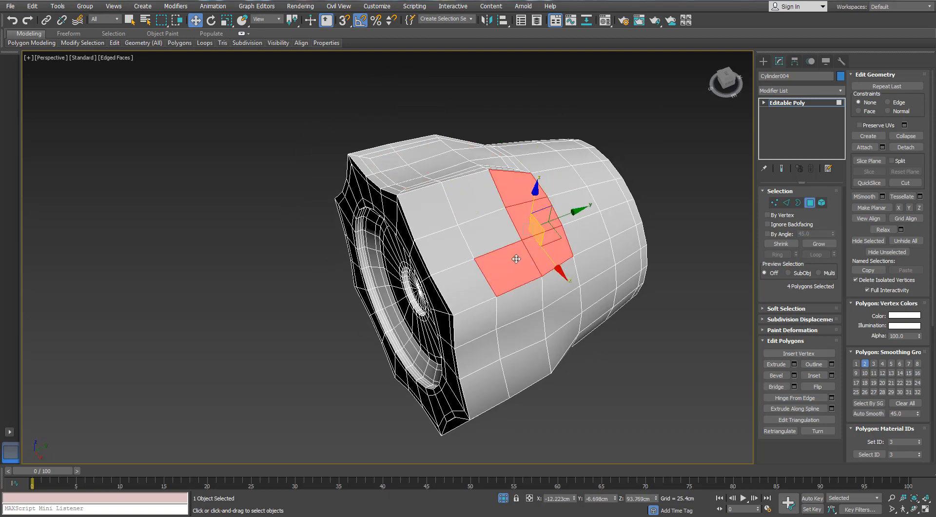
ctrl+click(466, 283)
ctrl+click(462, 249)
ctrl+click(437, 215)
ctrl+click(471, 201)
ctrl+click(484, 225)
click(832, 375)
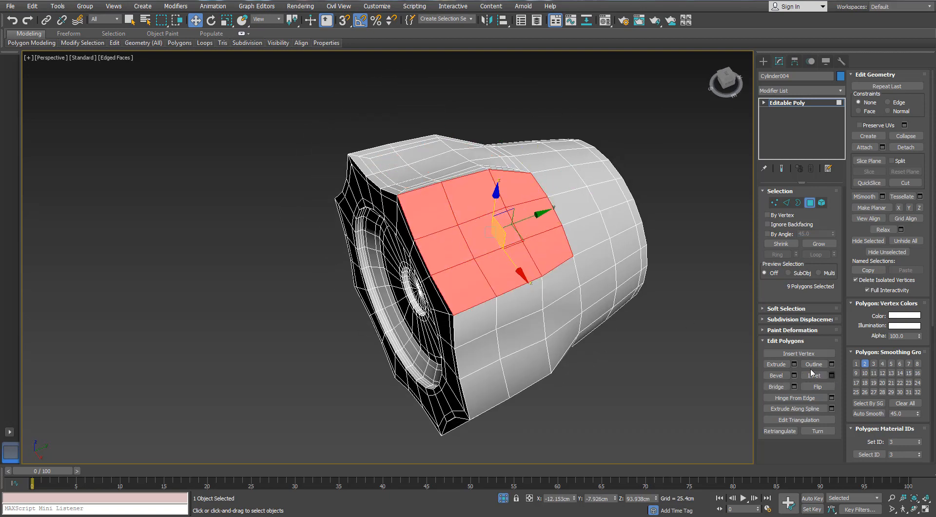
click(643, 167)
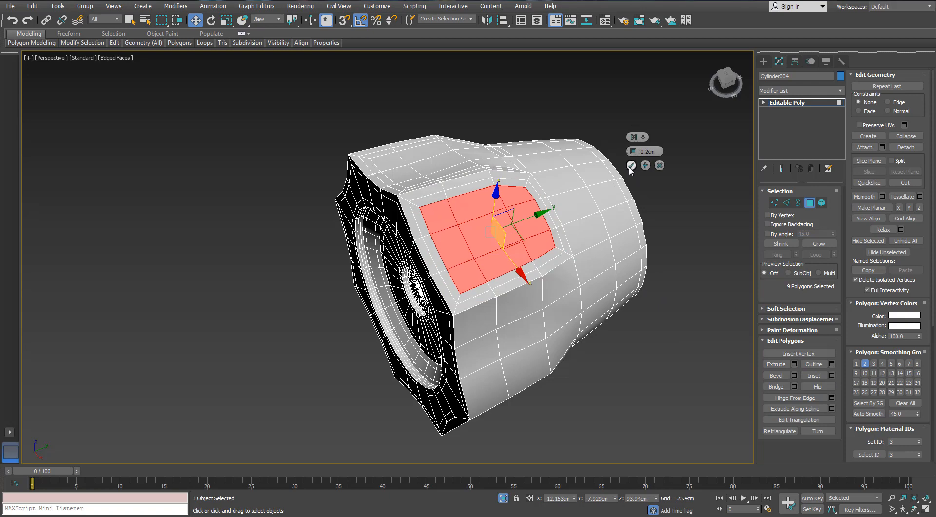
click(631, 166)
- Inset the block of nine polygons on the valve cap's fourth flute twice by 0.2 cm
alt+middle_drag(577, 312, 561, 282)
click(562, 284)
ctrl+click(570, 322)
ctrl+click(574, 358)
ctrl+click(537, 369)
ctrl+click(485, 390)
ctrl+click(481, 343)
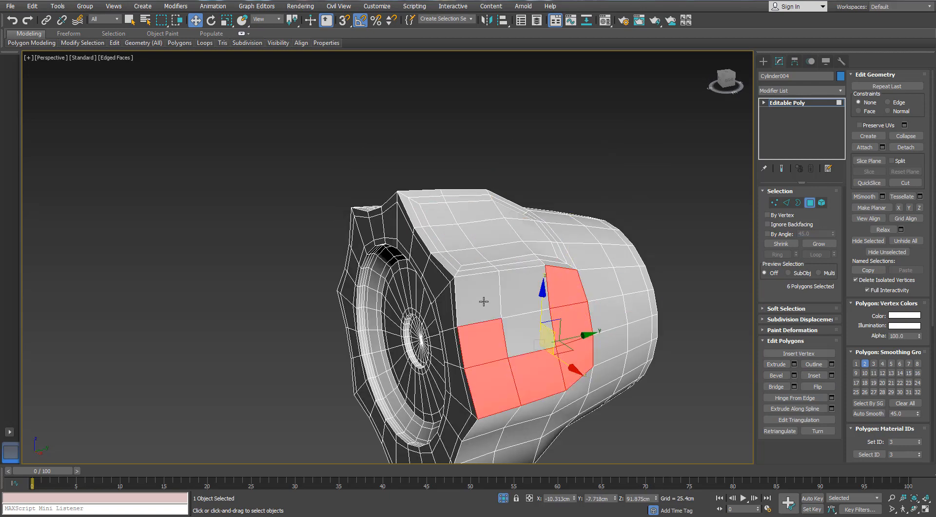
ctrl+click(478, 297)
ctrl+click(522, 293)
ctrl+click(526, 336)
click(832, 375)
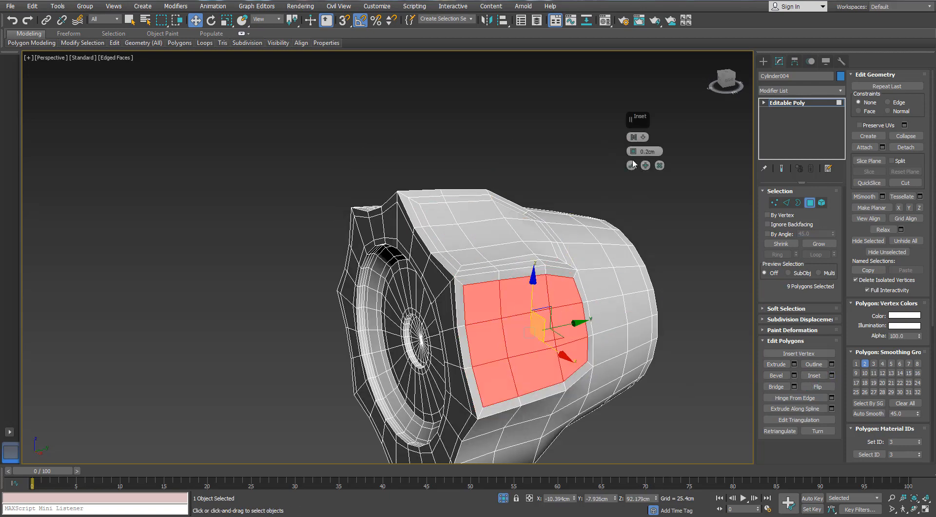
click(645, 166)
click(632, 168)
- Select the nine polygons of the cap's fifth flute and apply two successive 0.2 cm insets
alt+middle_drag(504, 410, 487, 336)
scroll(505, 216, down, 2)
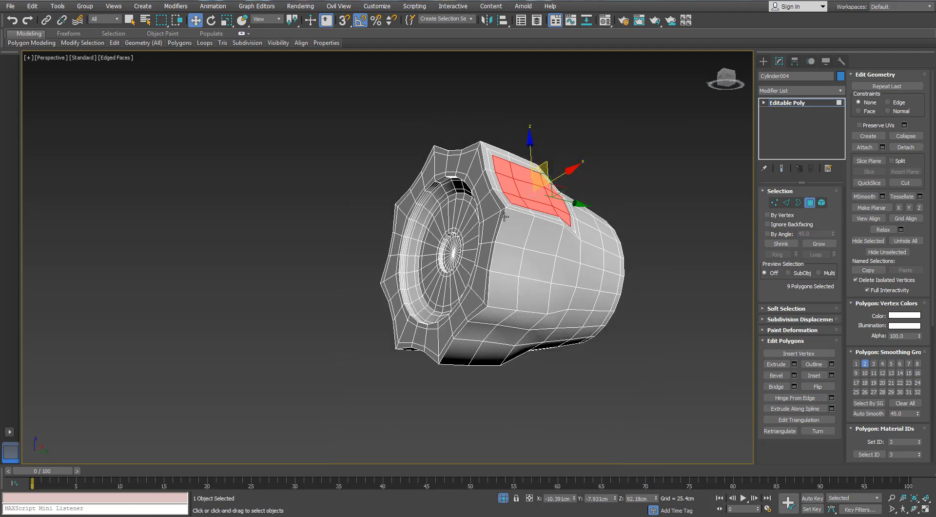
click(510, 229)
ctrl+click(506, 259)
ctrl+click(504, 291)
alt+middle_drag(538, 287, 495, 287)
ctrl+click(534, 226)
ctrl+click(580, 229)
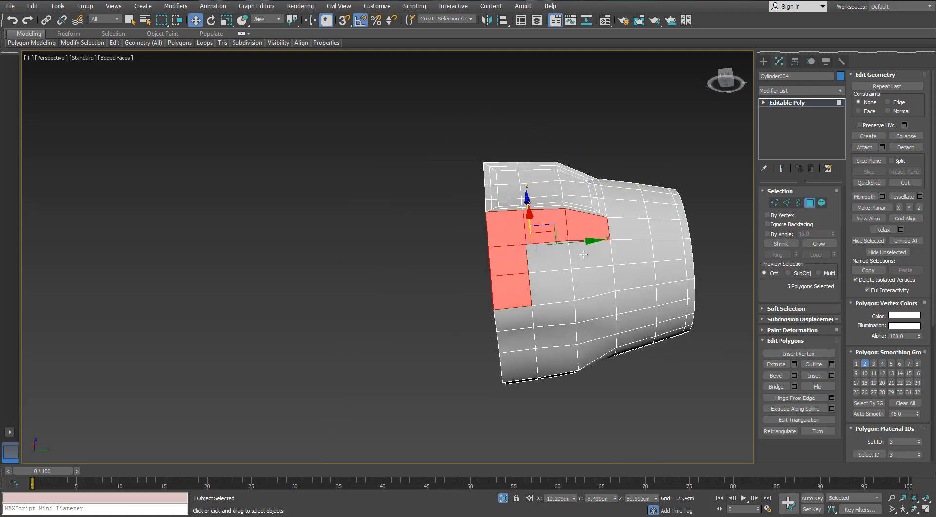
ctrl+click(583, 254)
ctrl+click(586, 276)
ctrl+click(557, 283)
ctrl+click(556, 263)
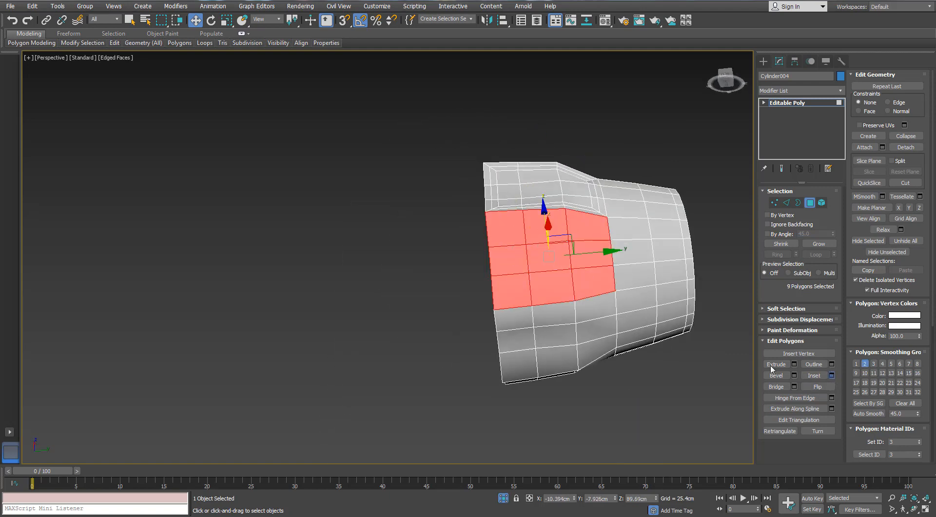
alt+middle_drag(547, 195, 588, 215)
scroll(588, 214, up, 3)
click(645, 166)
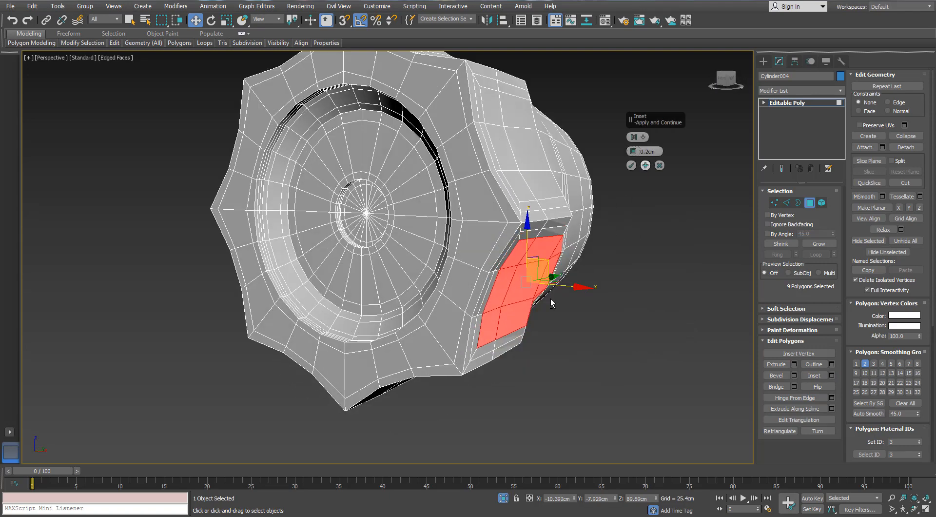
alt+middle_drag(551, 298, 629, 195)
click(631, 166)
- Inset the nine polygons of the sixth flute on the valve cap's side twice with the 0.2 cm amount
alt+middle_drag(587, 226, 593, 195)
scroll(615, 228, down, 3)
click(618, 231)
scroll(551, 240, up, 3)
click(543, 240)
ctrl+click(548, 270)
ctrl+click(564, 311)
ctrl+click(545, 336)
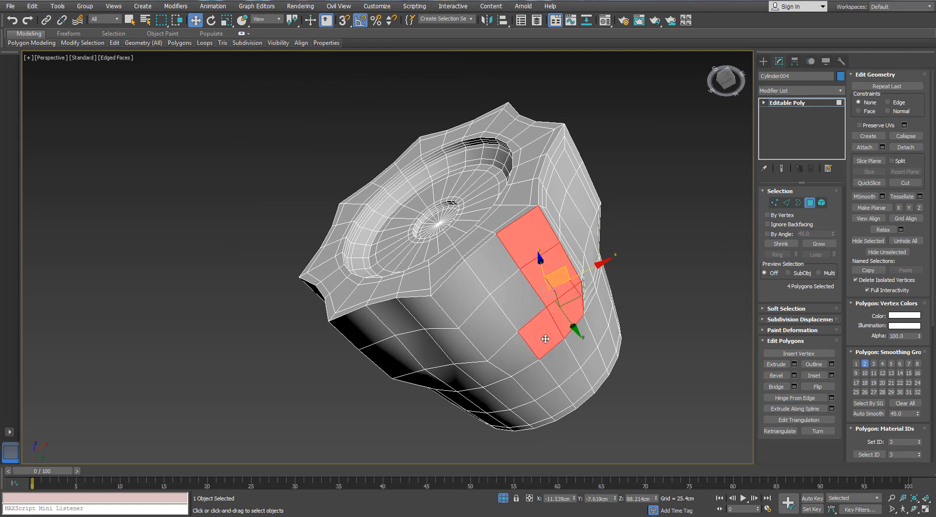
ctrl+click(517, 352)
ctrl+click(480, 318)
ctrl+click(462, 295)
ctrl+click(492, 267)
ctrl+click(510, 289)
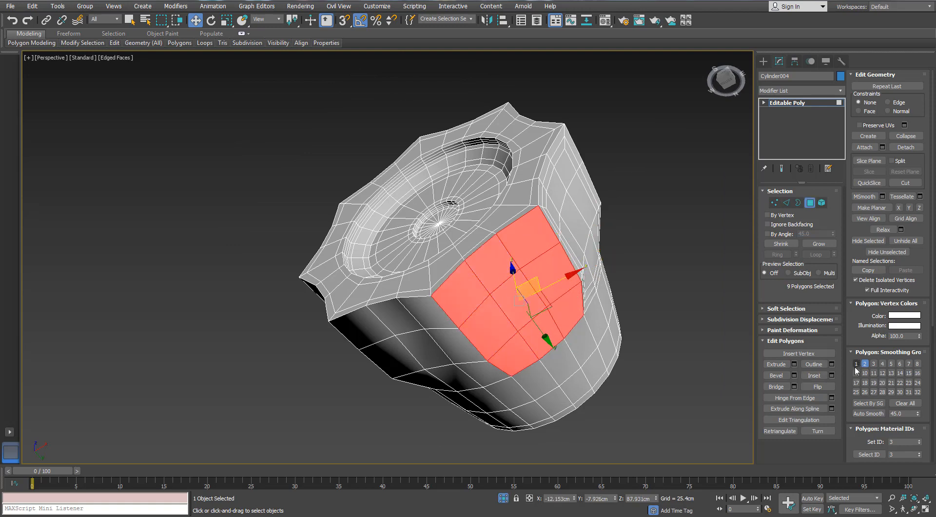
click(831, 375)
click(632, 166)
- Inset the nine-polygon block of the seventh flute twice, keeping the 0.2 cm amount
alt+middle_drag(470, 266, 522, 246)
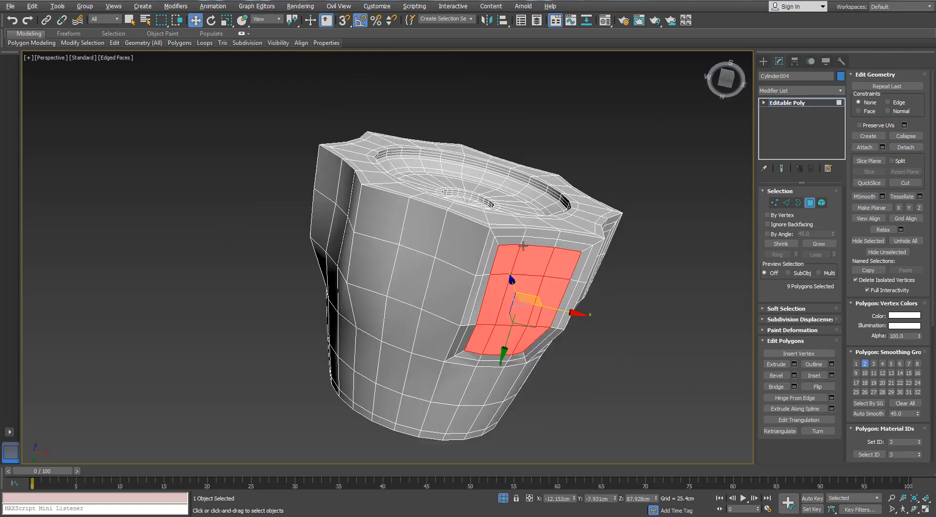
click(462, 244)
ctrl+click(445, 285)
ctrl+click(430, 330)
ctrl+click(403, 321)
ctrl+click(373, 302)
ctrl+click(373, 267)
ctrl+click(383, 220)
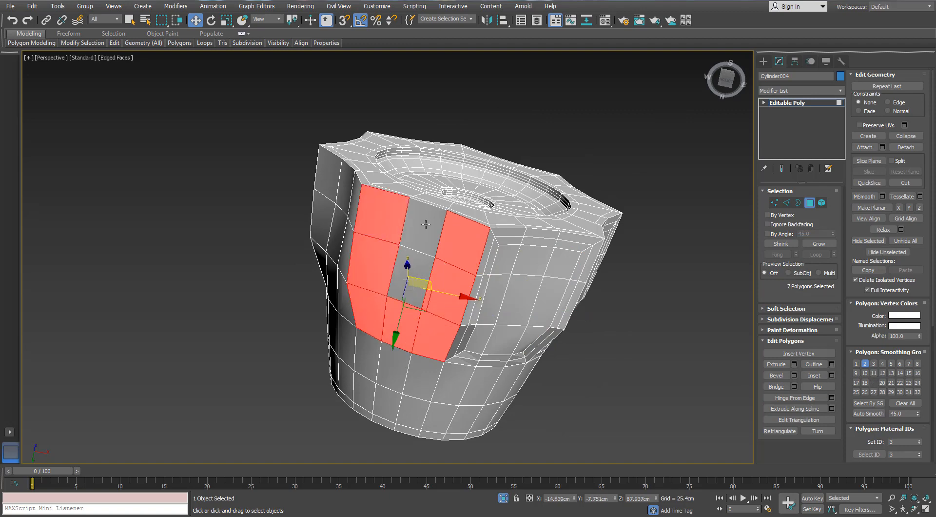
ctrl+click(423, 225)
ctrl+click(415, 266)
click(832, 375)
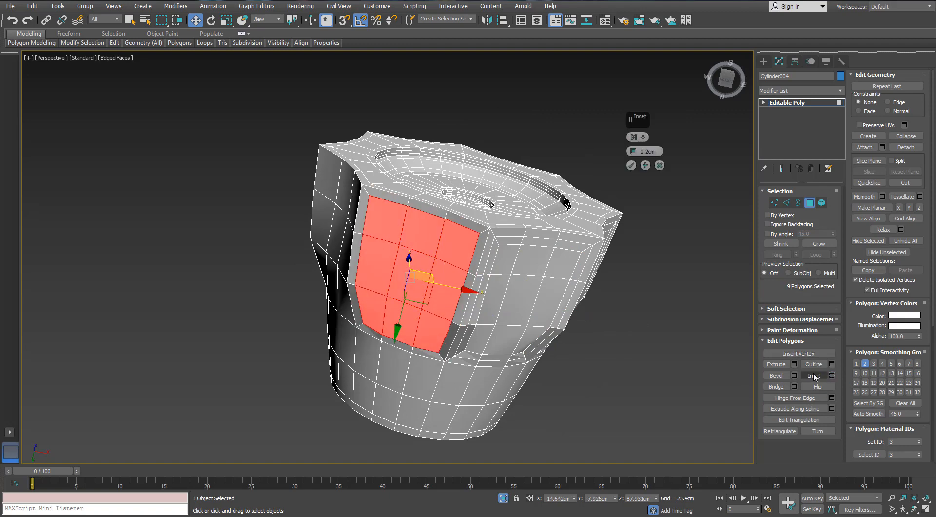
click(645, 166)
click(632, 166)
- Inset the nine polygons of the last remaining flute on the valve cap twice by 0.2 cm
alt+middle_drag(425, 173, 485, 210)
click(405, 205)
ctrl+click(361, 216)
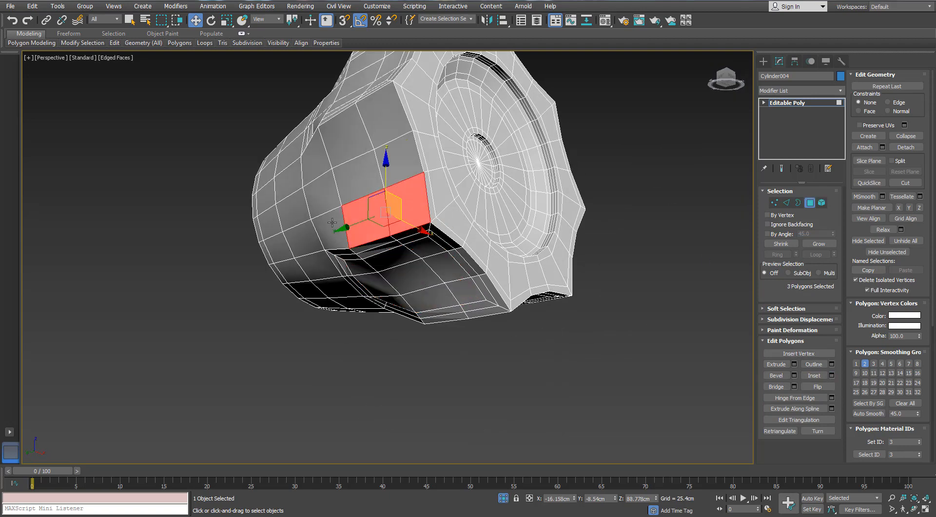
ctrl+click(331, 228)
ctrl+click(321, 196)
ctrl+click(315, 161)
ctrl+click(344, 138)
ctrl+click(358, 177)
ctrl+click(382, 120)
ctrl+click(391, 157)
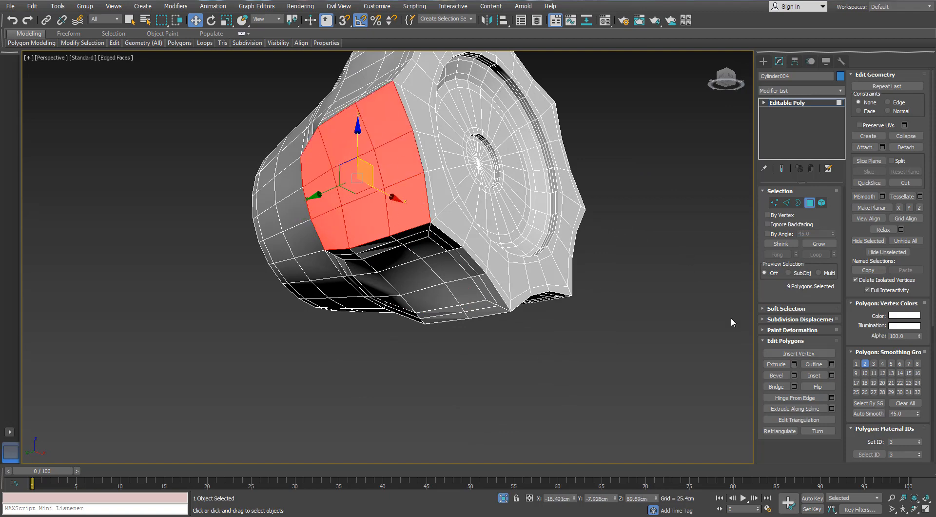
click(831, 375)
click(645, 166)
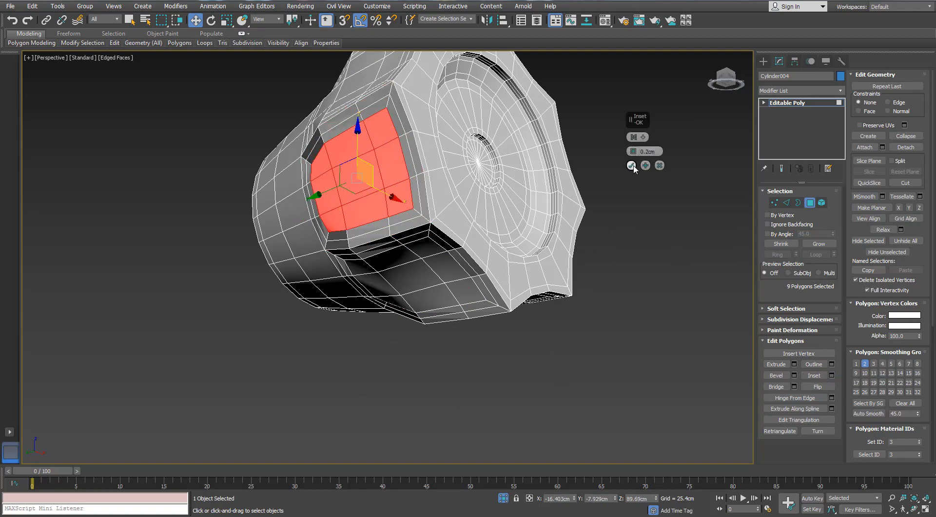
click(632, 166)
- Select the six middle vertices of the inset loops at the rear end of one flute on the valve cap
middle_drag(510, 129, 616, 198)
scroll(548, 179, down, 3)
scroll(463, 197, up, 5)
alt+middle_drag(453, 216, 406, 246)
click(774, 202)
alt+middle_drag(431, 216, 426, 176)
scroll(440, 257, up, 3)
ctrl+click(460, 276)
scroll(458, 215, up, 2)
scroll(458, 215, down, 2)
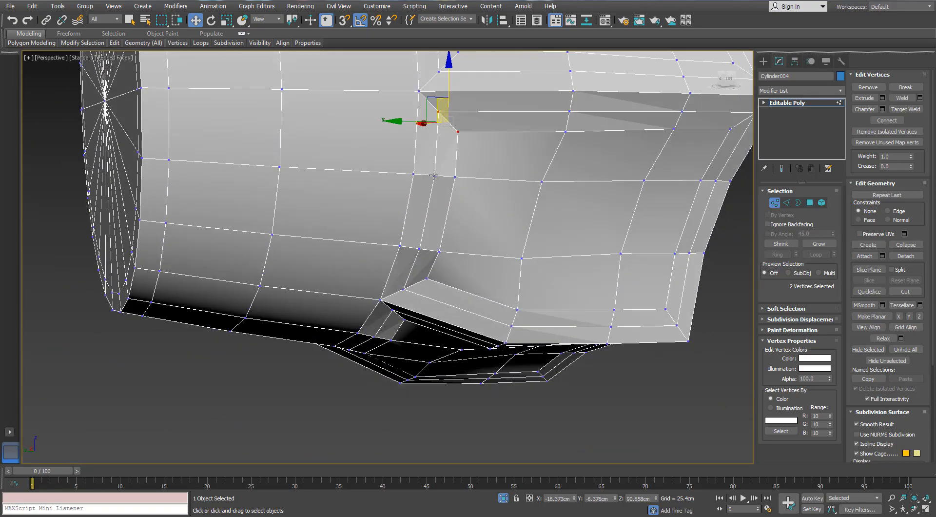
click(433, 175)
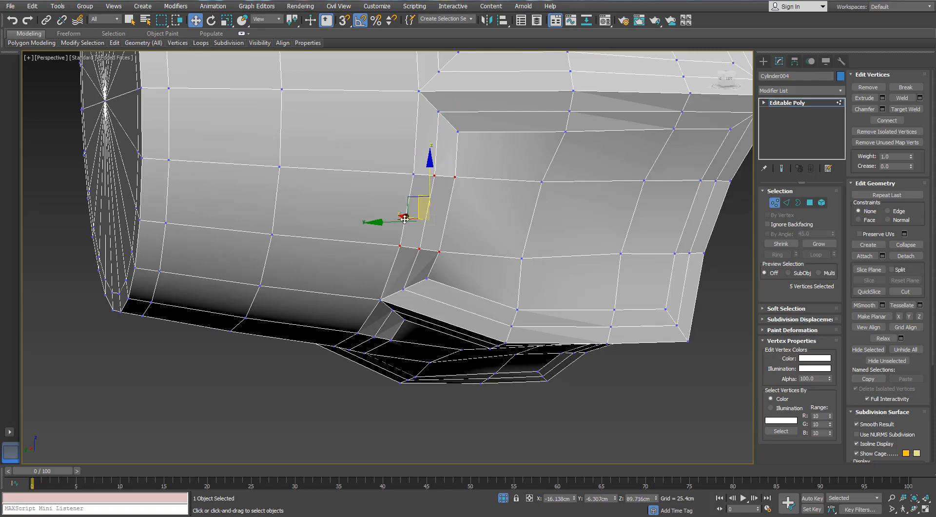
ctrl+click(414, 174)
scroll(413, 173, down, 4)
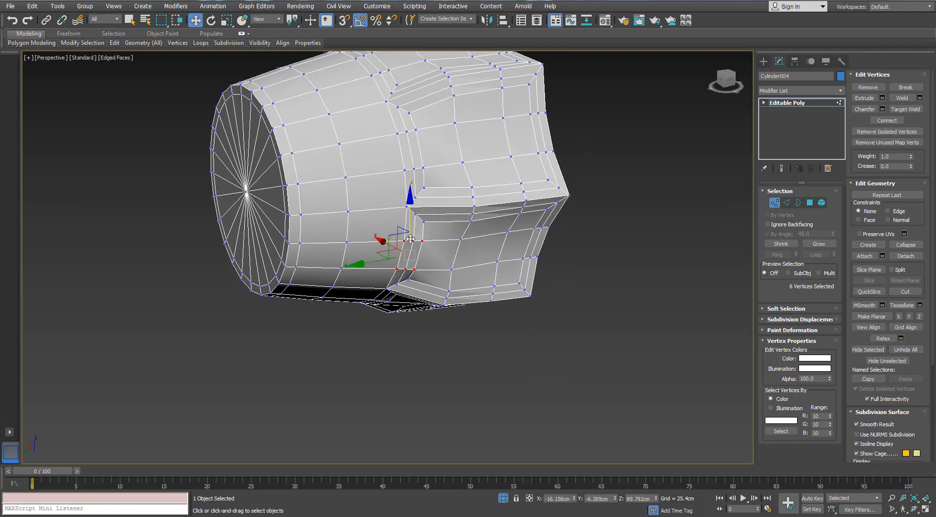
- In wireframe display, add the matching six rear-end vertices of every other flute to the selection, 48 vertices in total
key(F3)
middle_drag(423, 180, 369, 150)
scroll(411, 219, up, 3)
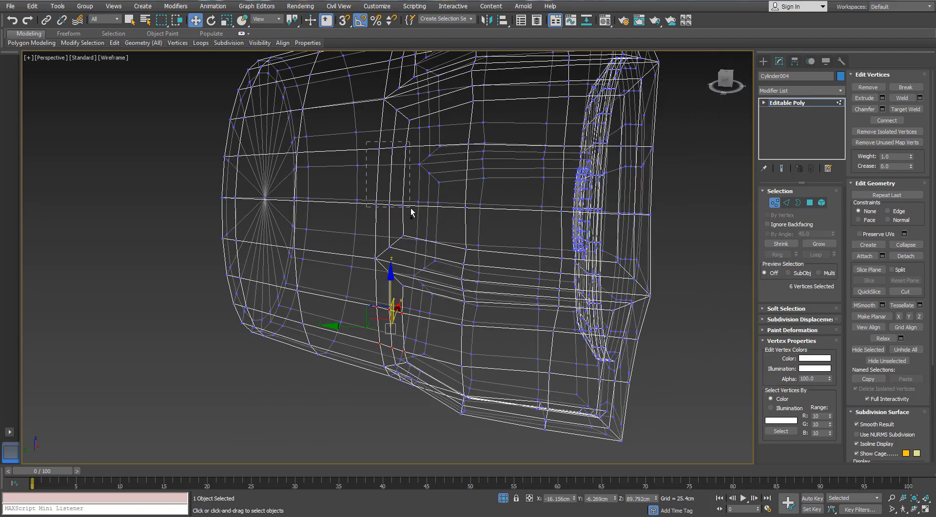
mouse_move(409, 180)
alt+middle_down()
mouse_move(409, 151)
mouse_move(399, 188)
alt+middle_up()
middle_drag(400, 188, 379, 224)
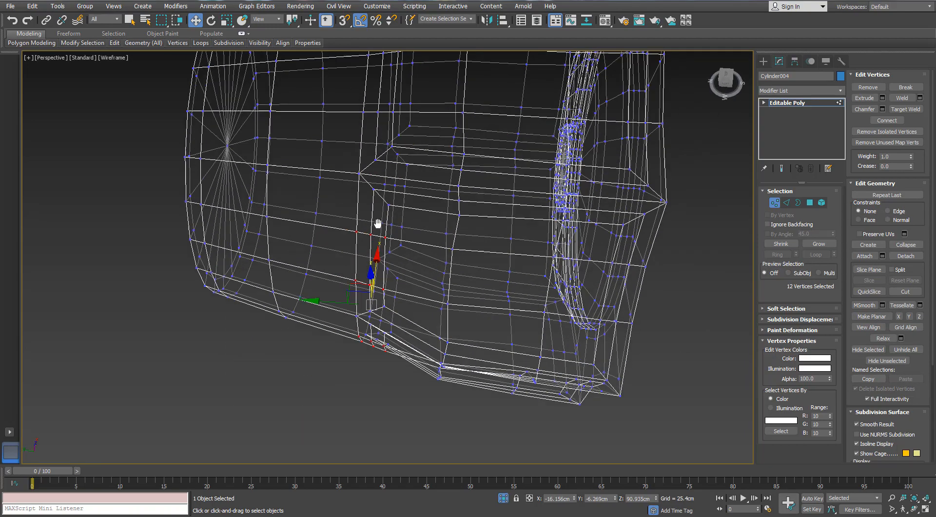
middle_drag(395, 85, 301, 124)
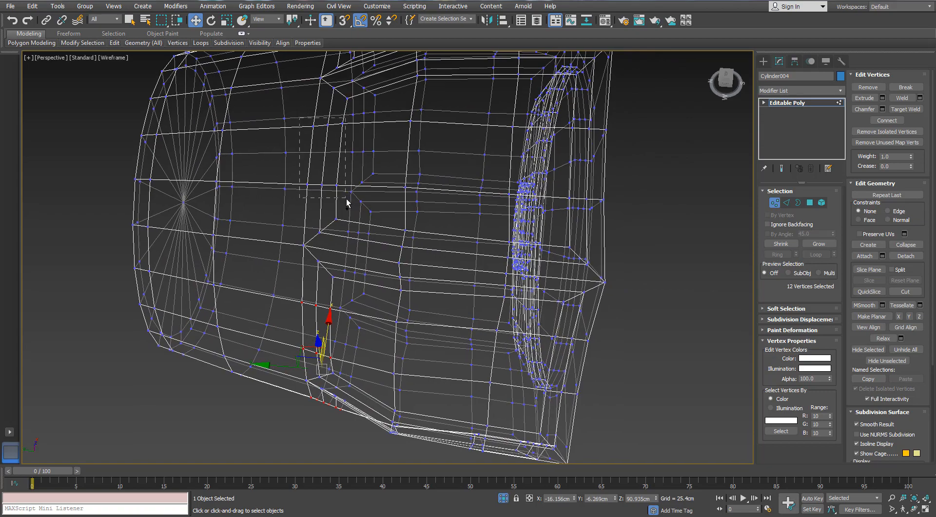
alt+middle_drag(355, 95, 302, 128)
drag(316, 104, 353, 126)
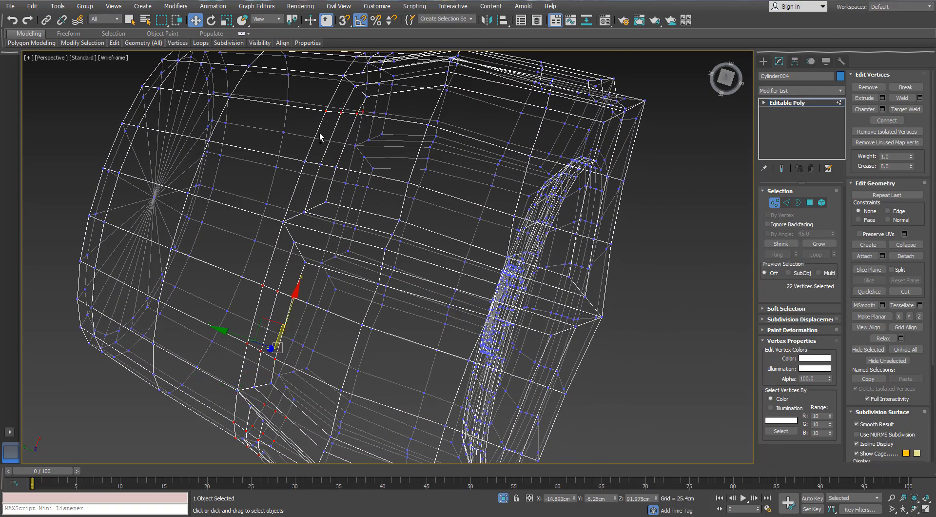
alt+middle_drag(365, 129, 395, 139)
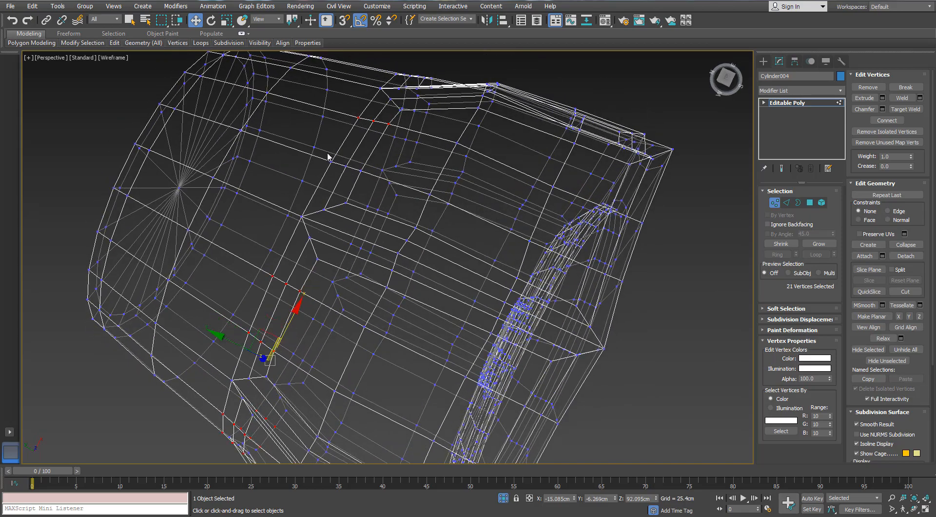
alt+middle_drag(384, 172, 227, 138)
scroll(231, 168, up, 2)
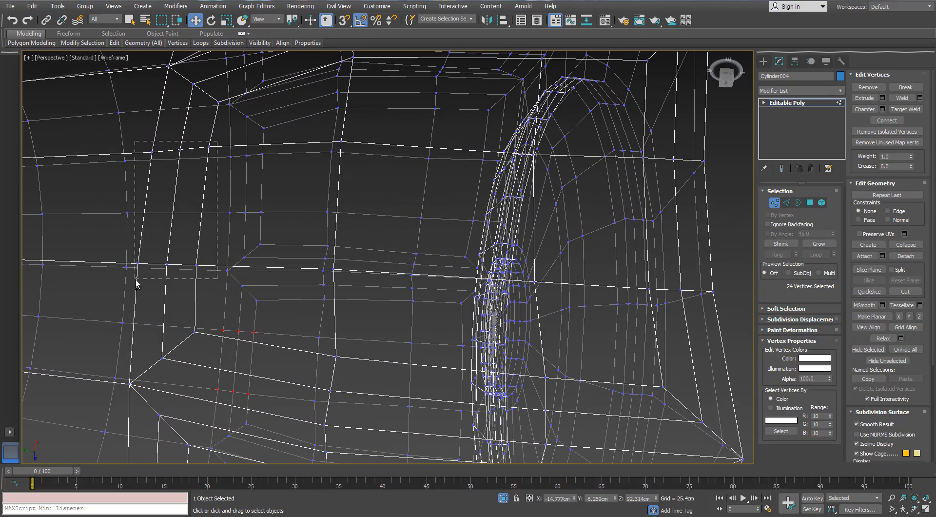
scroll(185, 181, down, 3)
alt+middle_drag(186, 179, 219, 175)
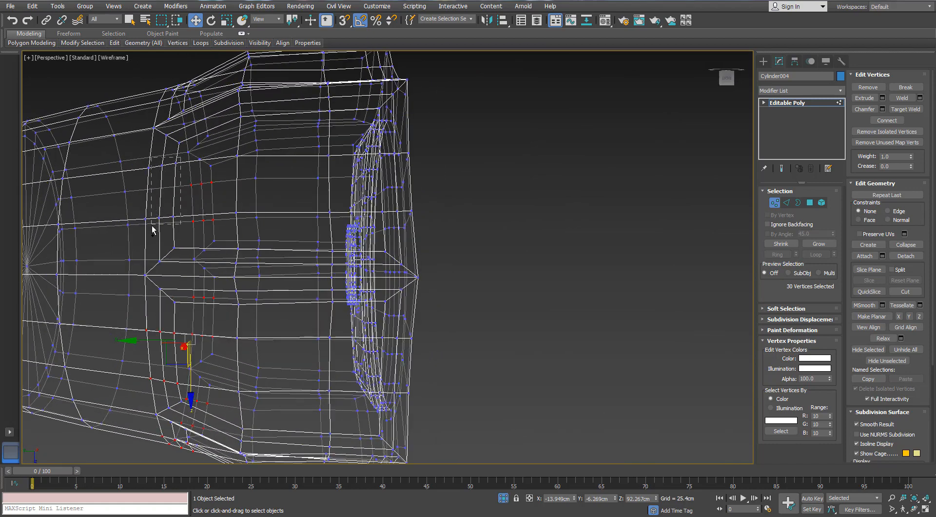
alt+middle_drag(245, 163, 211, 233)
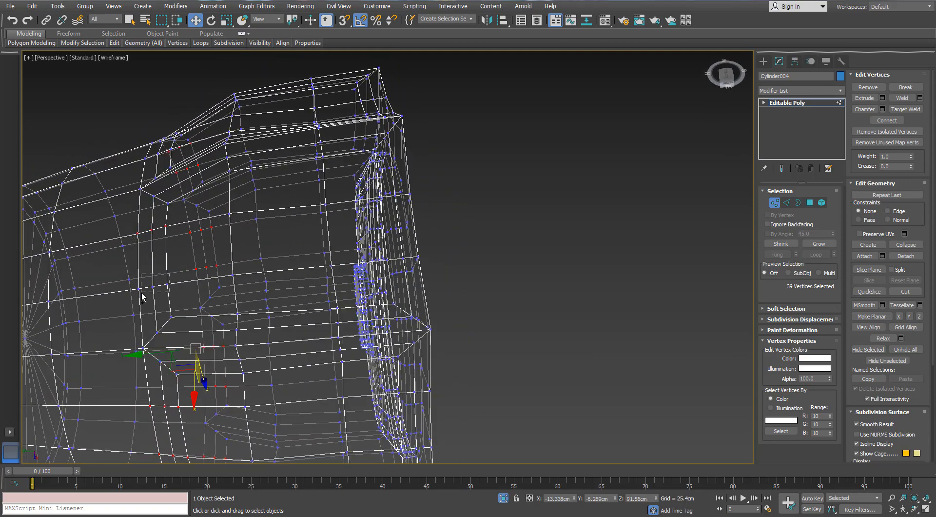
scroll(218, 257, down, 3)
alt+middle_drag(241, 262, 245, 305)
scroll(192, 259, up, 4)
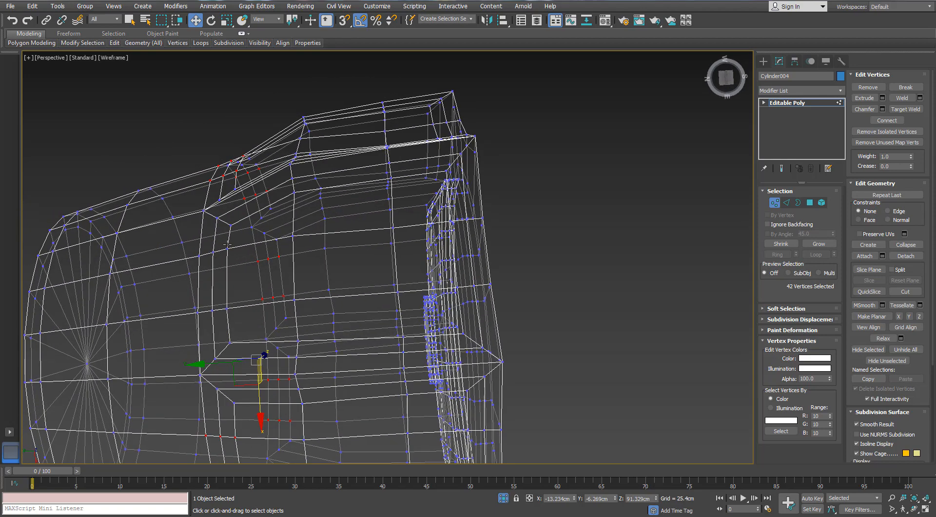
ctrl+drag(196, 265, 197, 266)
middle_drag(211, 276, 226, 274)
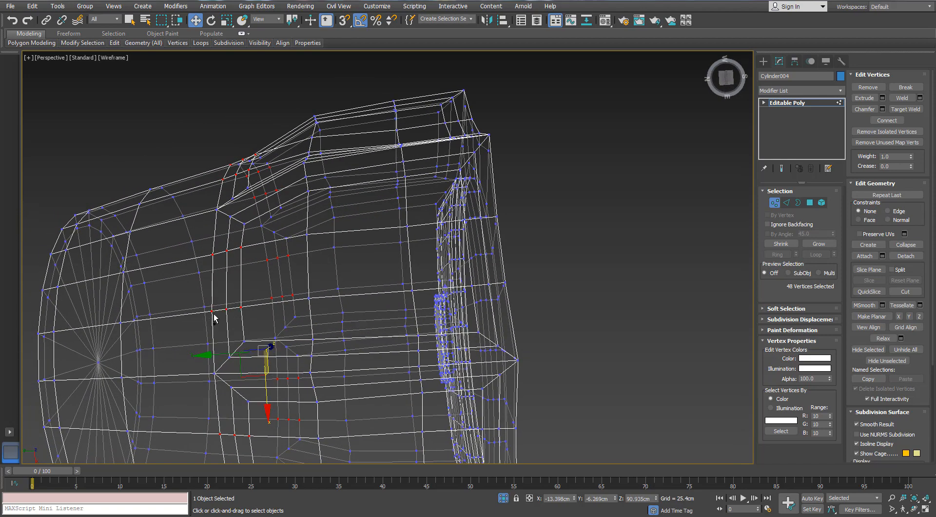
mouse_move(296, 255)
alt+middle_down()
mouse_move(277, 241)
mouse_move(296, 224)
mouse_move(302, 238)
mouse_move(209, 265)
mouse_move(218, 223)
alt+middle_up()
- Return to shaded display and scale the selected flute-end vertices inward to about 98% in local X and Y
key(F3)
scroll(214, 214, up, 2)
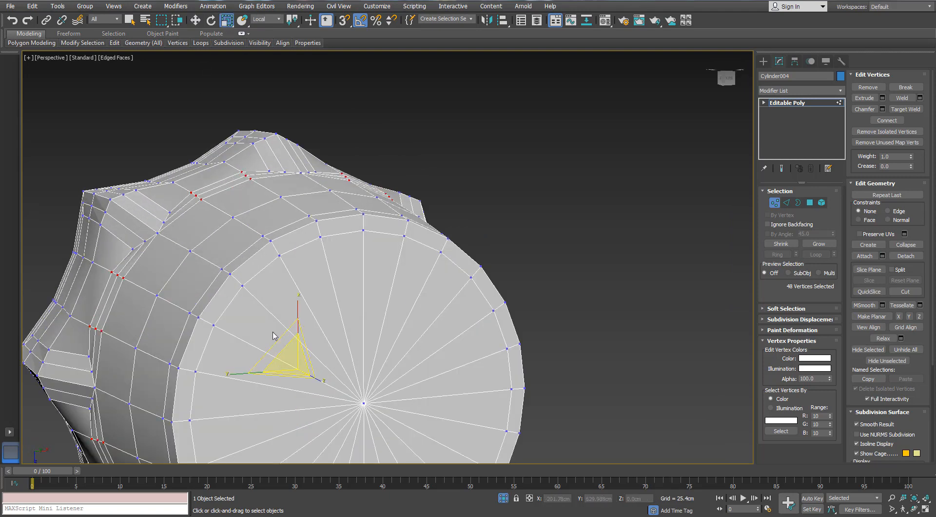
drag(282, 333, 281, 336)
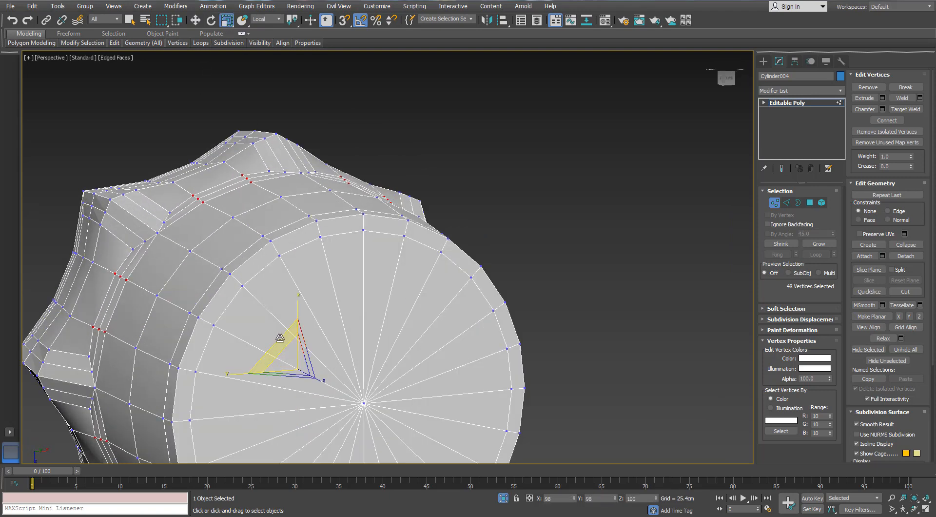
alt+middle_drag(251, 309, 282, 298)
alt+middle_drag(293, 345, 273, 370)
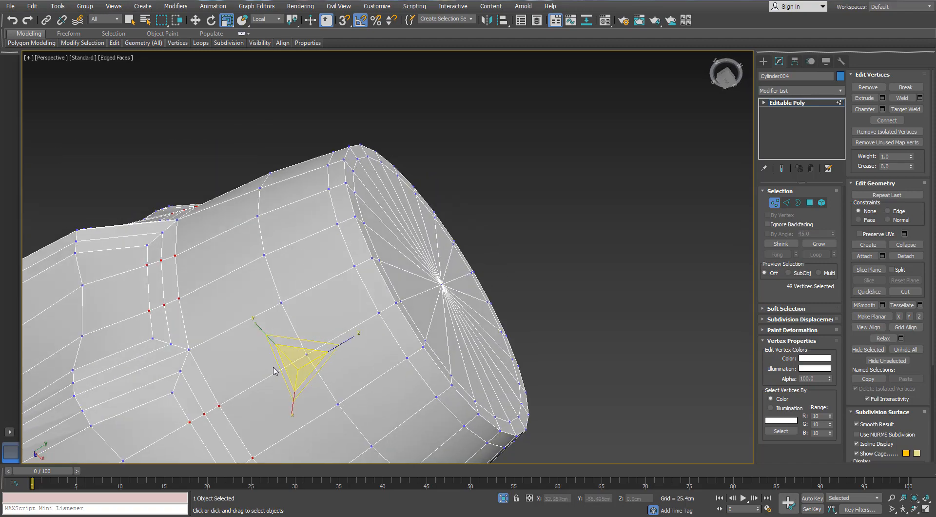
alt+middle_drag(289, 279, 249, 361)
drag(270, 351, 269, 351)
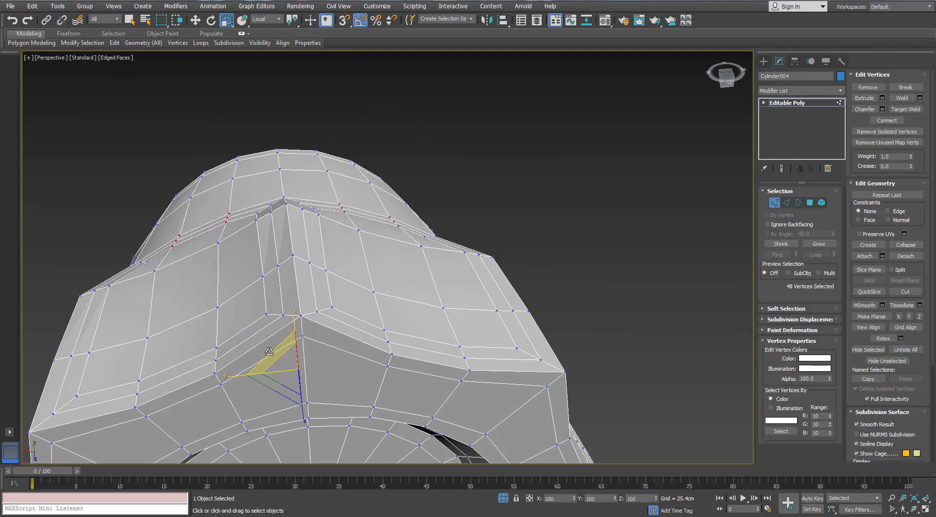
- Try to scale the six rear-end corner vertices of a single flute to about 67% in local Y
alt+middle_drag(270, 351, 431, 245)
ctrl+click(408, 295)
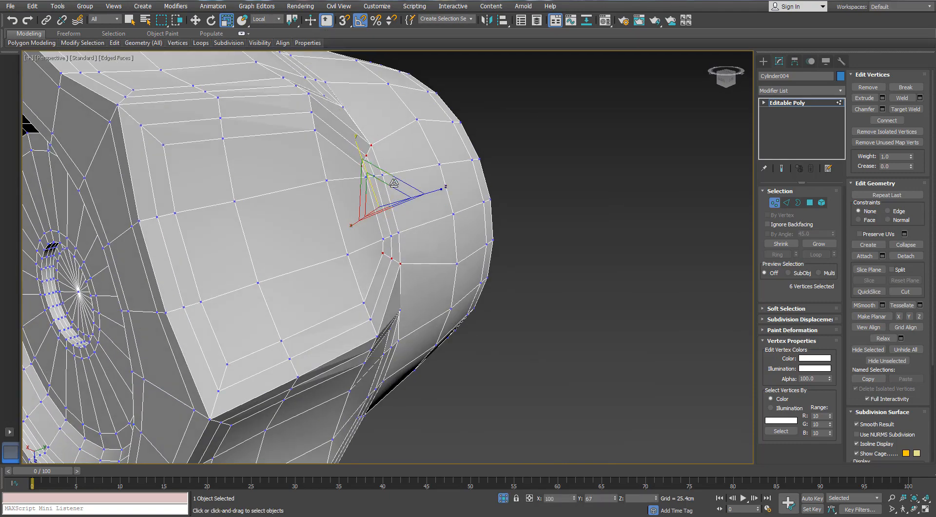
alt+middle_drag(394, 182, 531, 184)
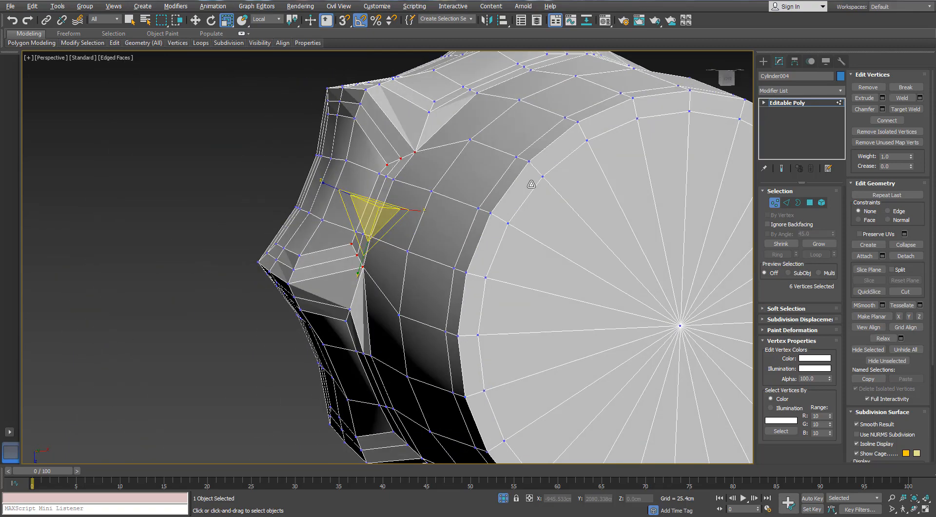
alt+middle_drag(501, 106, 559, 136)
scroll(496, 130, up, 3)
click(586, 124)
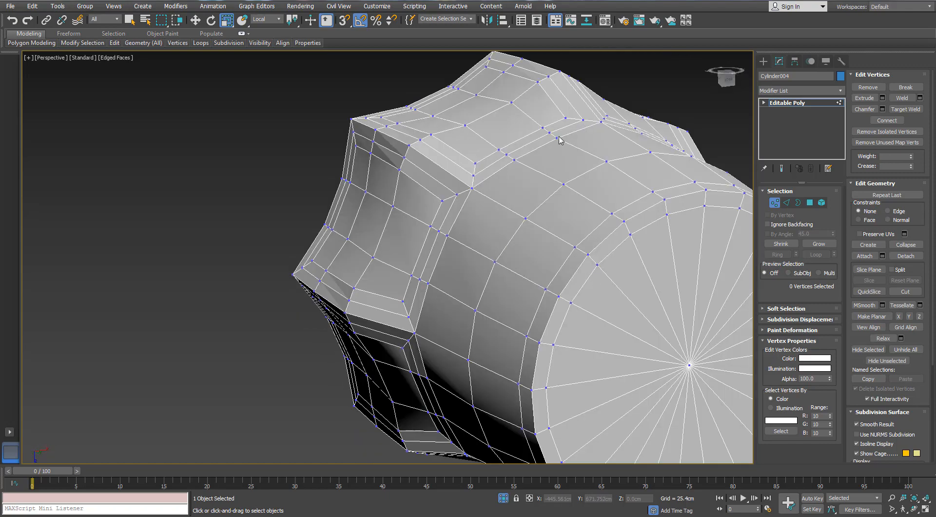
- Try to draw the four inner corner vertices at one flute's rear end closer together in local Y, without a constraint
ctrl+click(455, 195)
ctrl+click(401, 299)
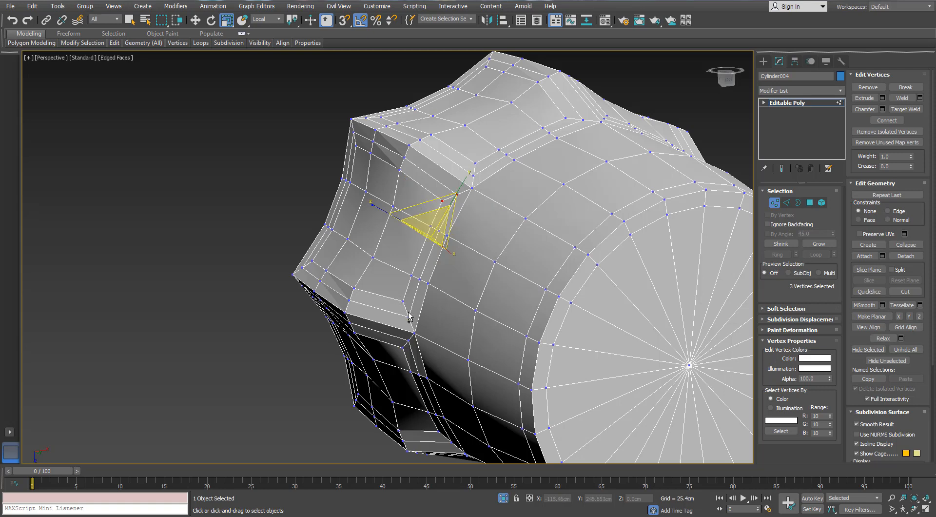
click(404, 301)
ctrl+click(409, 318)
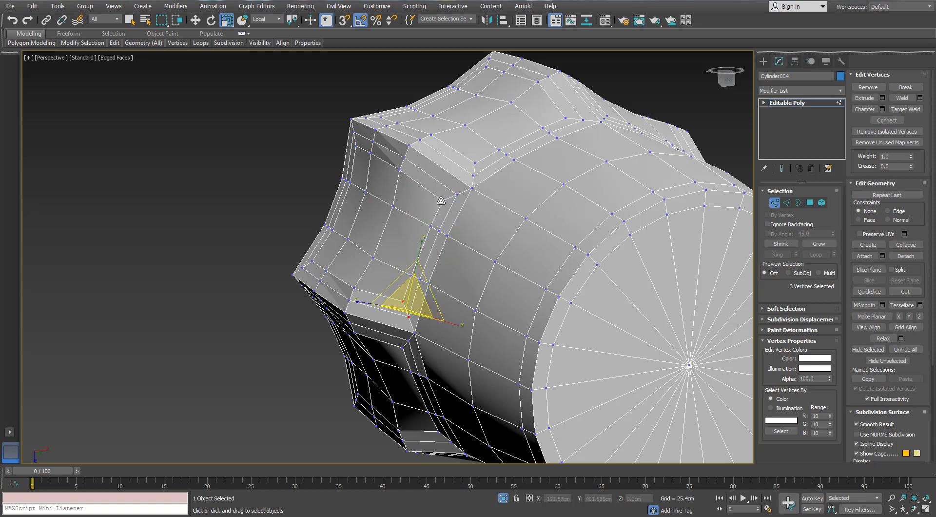
ctrl+click(456, 194)
alt+middle_drag(443, 222, 439, 206)
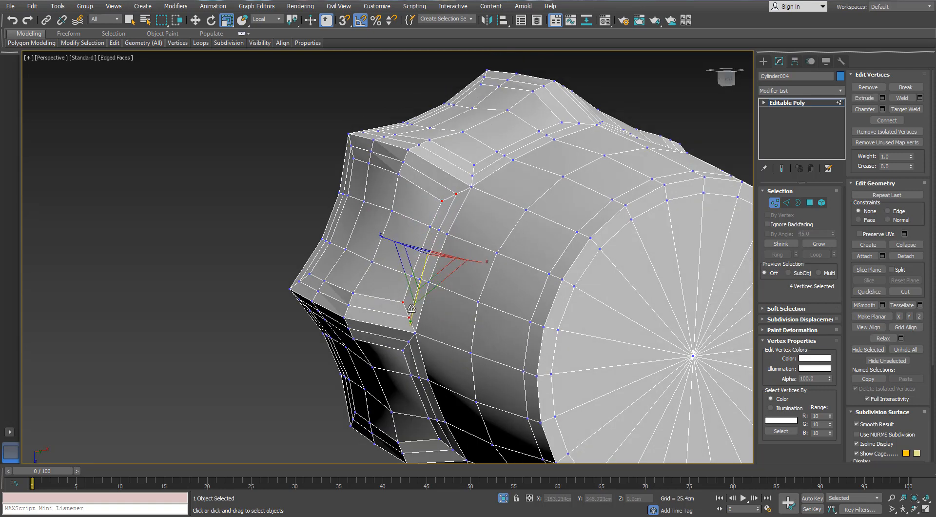
drag(410, 308, 414, 299)
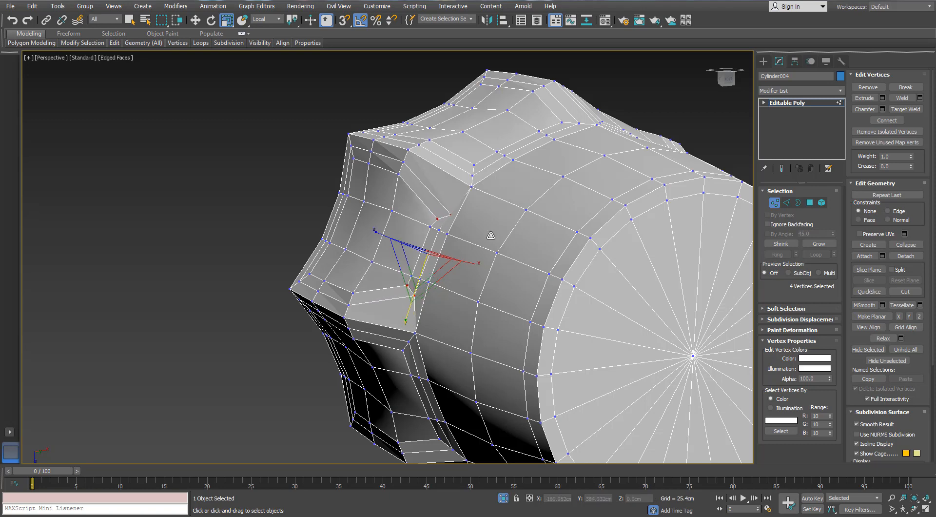
alt+middle_drag(413, 292, 493, 198)
- Try the same unconstrained scaling on the four inner rear corner vertices of the neighbouring flute
click(486, 184)
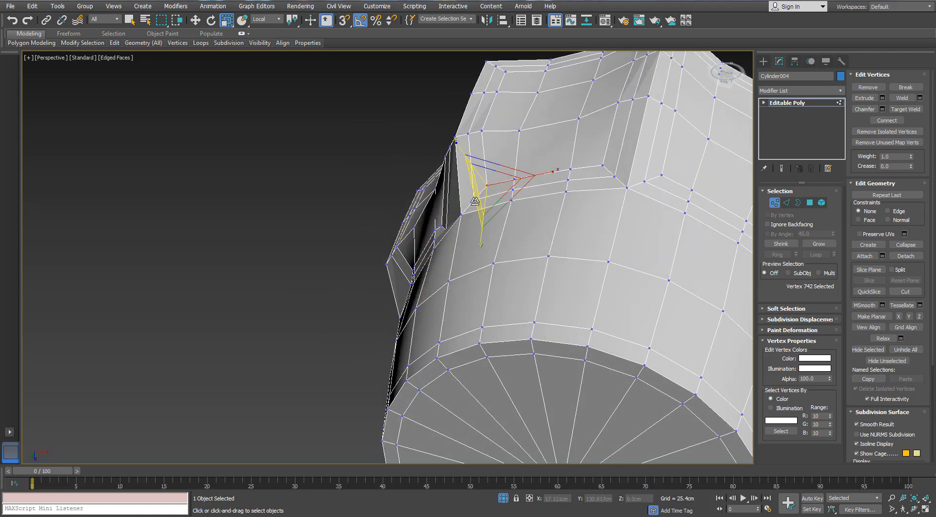
ctrl+click(474, 199)
ctrl+click(602, 165)
ctrl+click(613, 176)
drag(613, 180, 598, 177)
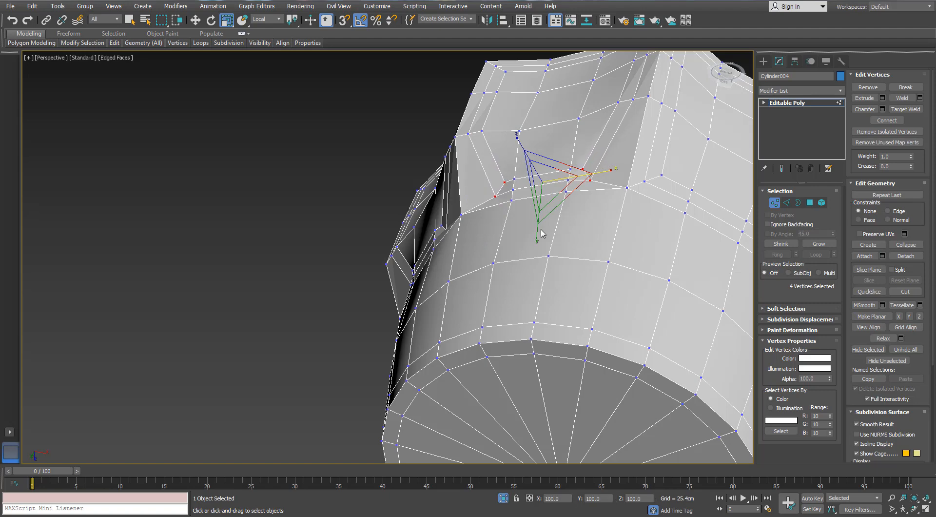
alt+middle_drag(541, 233, 467, 244)
- With the Face constraint on, scale the four inner rear corner vertices of the first flute closer together in local Y
click(462, 202)
ctrl+click(403, 339)
ctrl+click(408, 351)
ctrl+click(465, 212)
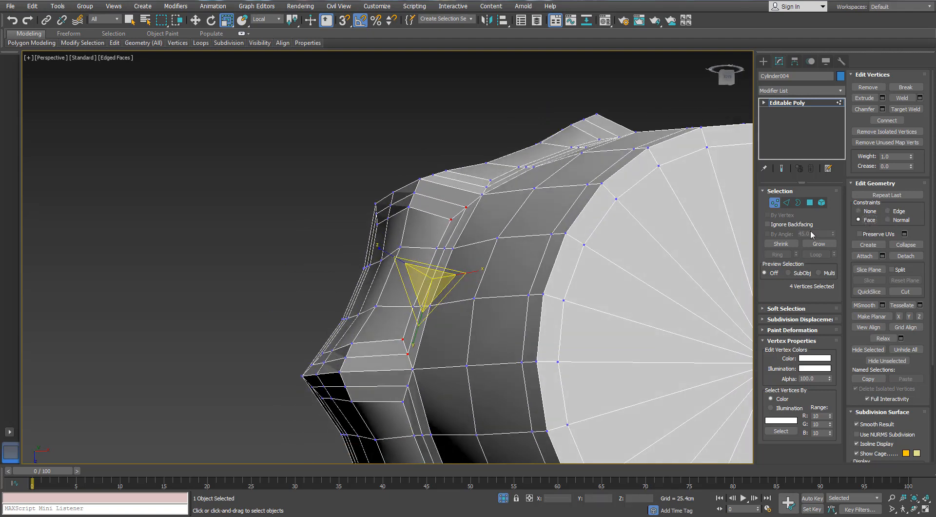
alt+middle_drag(446, 296, 473, 325)
drag(417, 333, 421, 320)
- Select the four inner rear corner vertices of the neighbouring flute and scale them closer together along the surface
scroll(546, 244, down, 4)
alt+middle_drag(604, 220, 575, 244)
scroll(598, 186, up, 3)
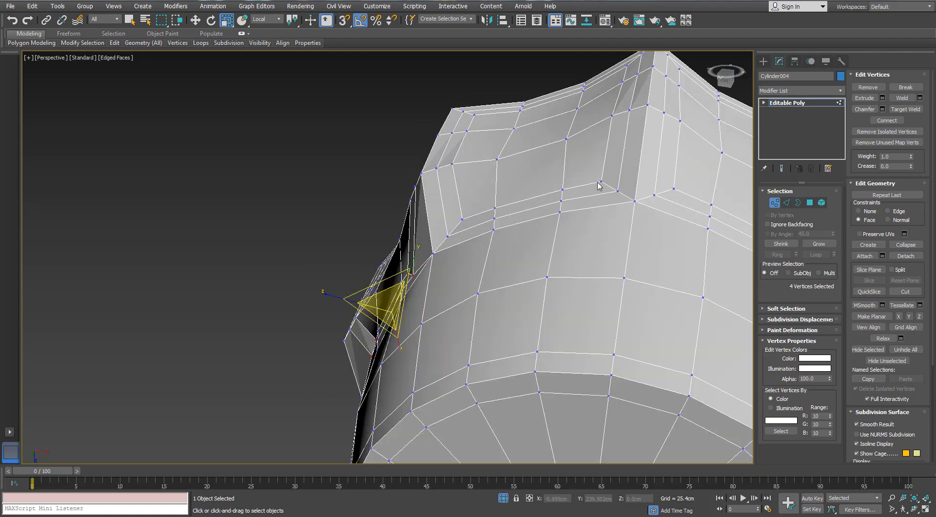
click(600, 182)
ctrl+click(617, 191)
ctrl+click(463, 219)
ctrl+click(448, 237)
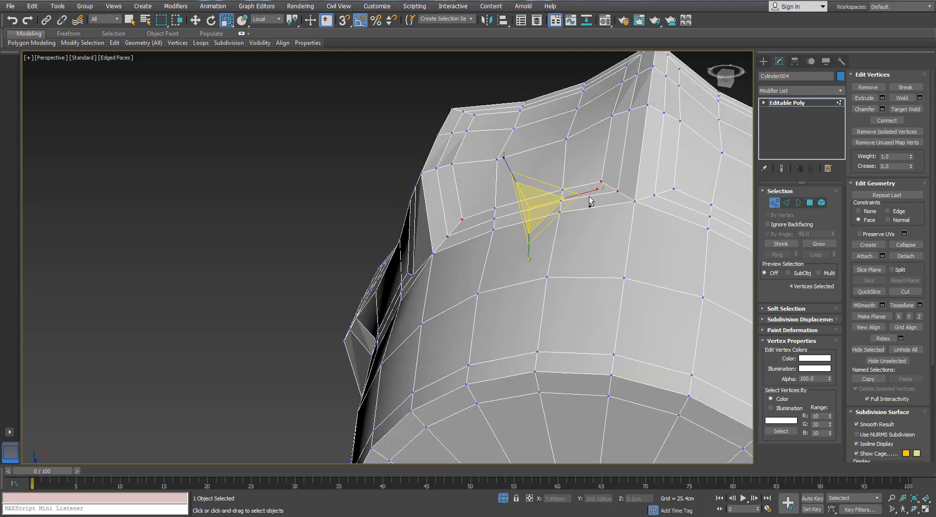
drag(590, 201, 582, 194)
scroll(603, 194, down, 3)
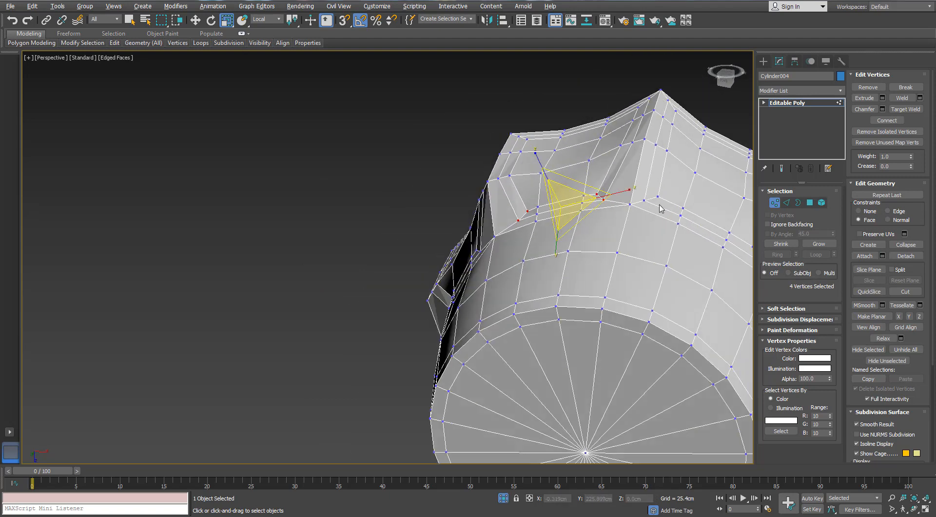
- Scale the inner rear corner vertices of the remaining flutes together, to about 77% in local Y, and leave vertex editing
mouse_move(603, 194)
alt+middle_down()
mouse_move(569, 165)
mouse_move(537, 195)
mouse_move(594, 208)
alt+middle_up()
click(598, 210)
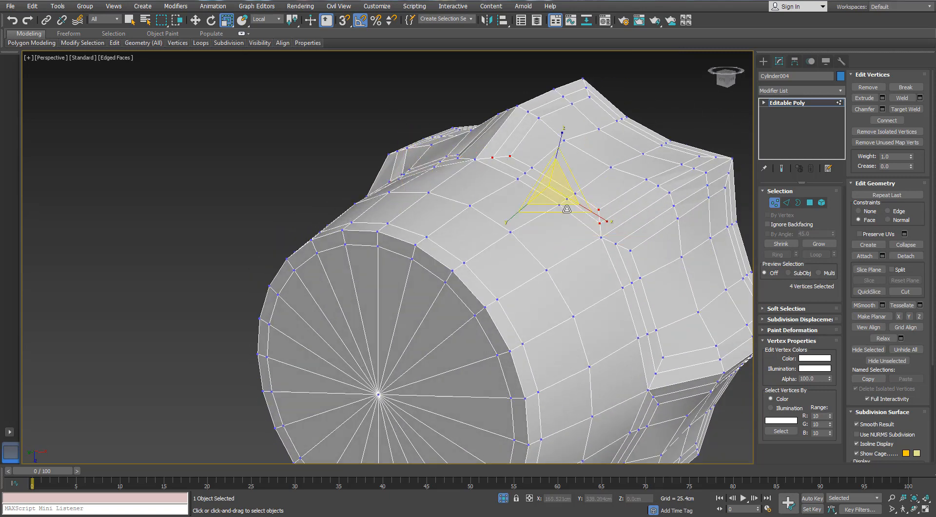
drag(599, 213, 586, 208)
middle_drag(577, 232, 519, 170)
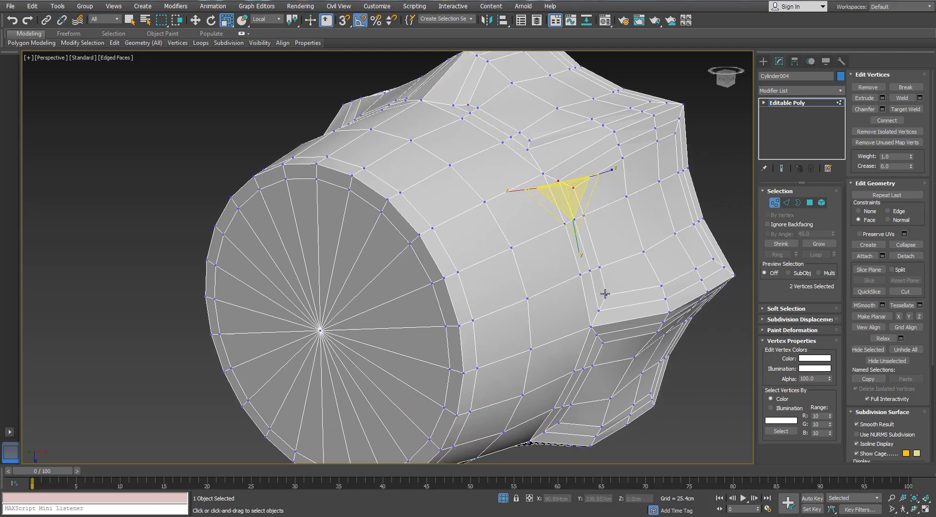
drag(597, 306, 593, 298)
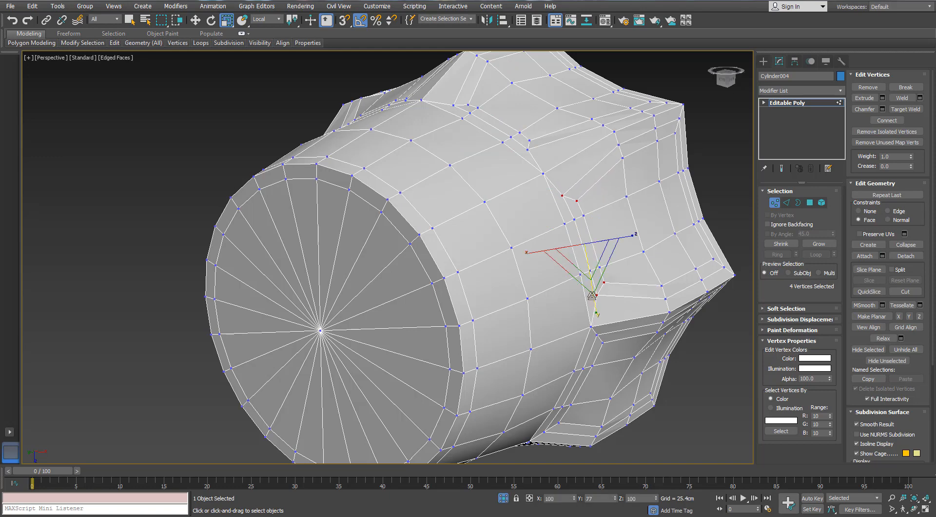
scroll(592, 295, down, 3)
alt+middle_drag(592, 294, 487, 289)
scroll(559, 294, up, 3)
click(560, 295)
scroll(538, 278, down, 2)
click(776, 202)
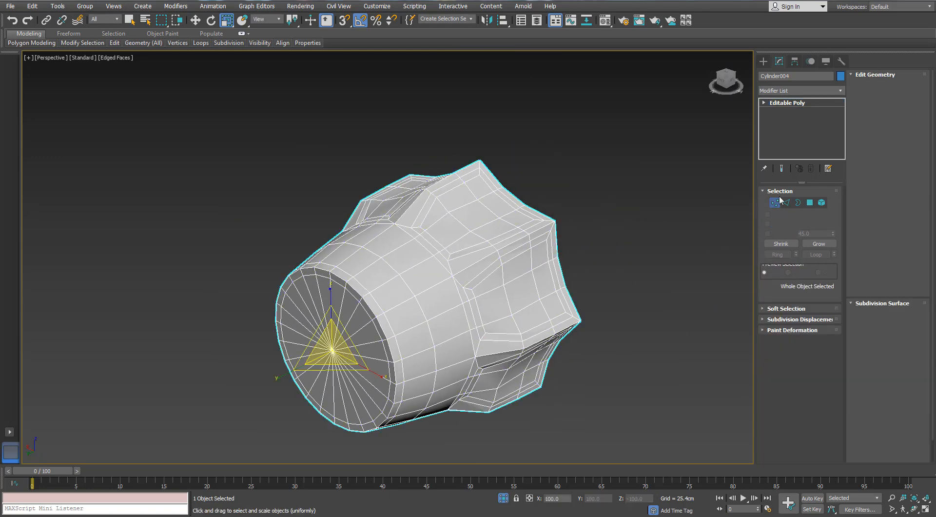
- Add a TurboSmooth modifier to the fluted valve cap
click(844, 91)
key(t)
key(t)
key(t)
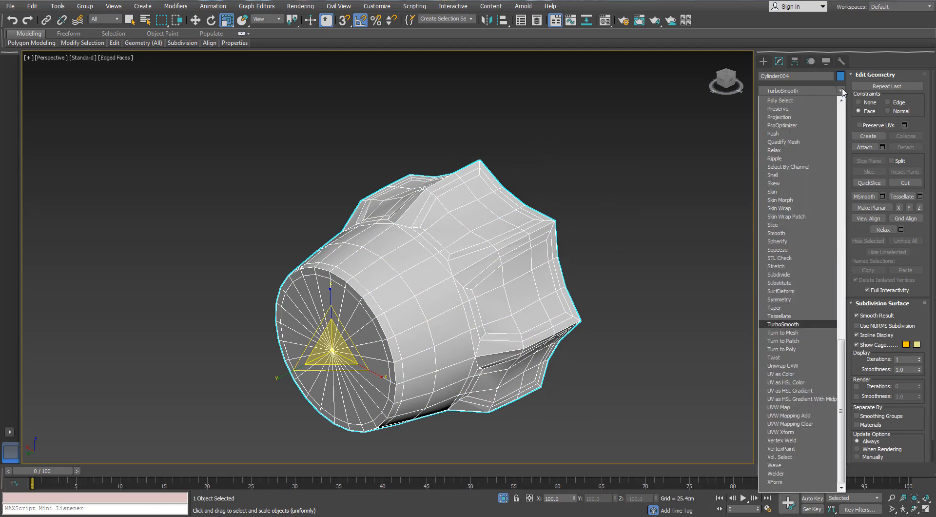
key(Return)
scroll(574, 156, down, 2)
scroll(565, 164, up, 5)
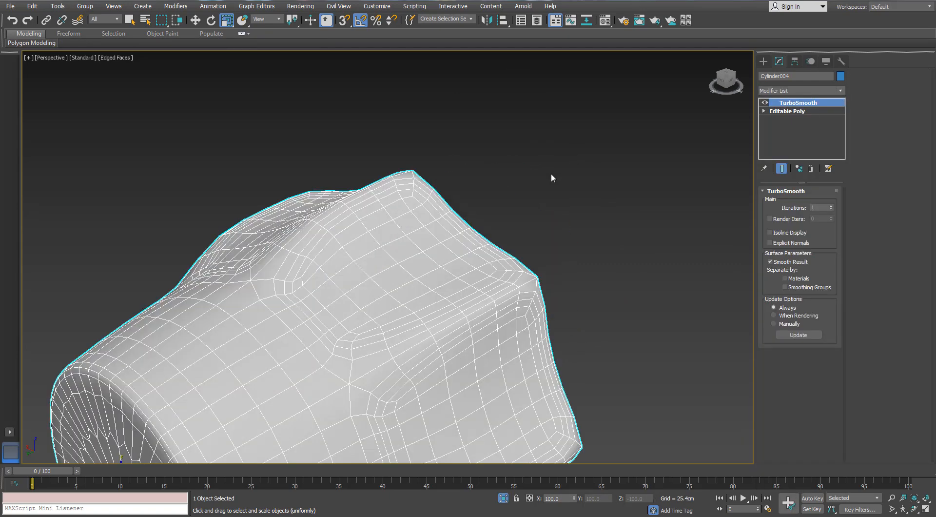
- Hide the edge display, end isolation and deselect the cap to check it on the radiator
scroll(554, 176, down, 6)
key(F4)
alt+middle_drag(528, 181, 494, 274)
click(503, 497)
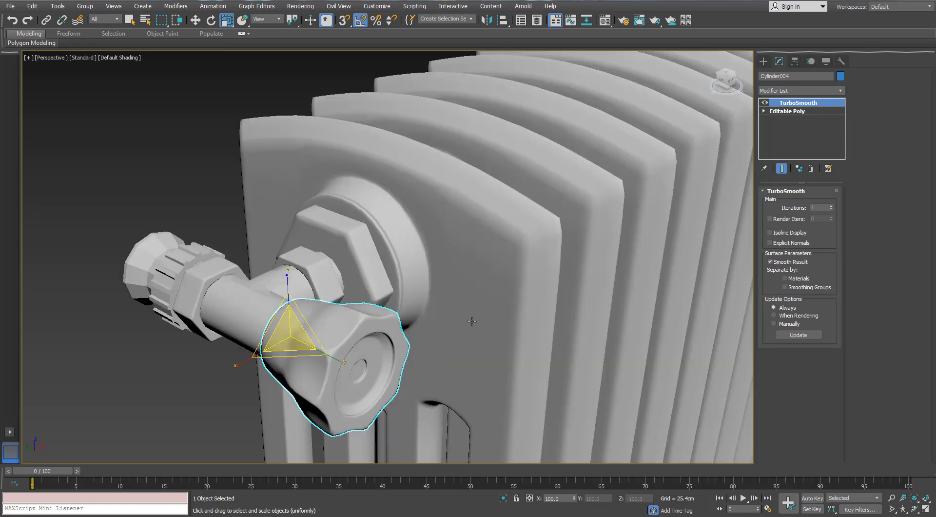
click(163, 348)
scroll(215, 294, up, 4)
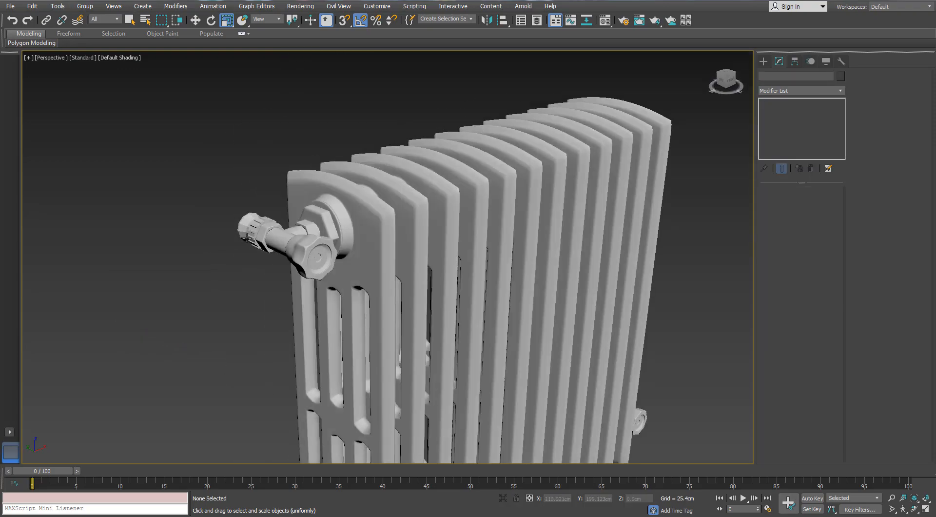
- Show edged faces again and isolate the unsmoothed valve pipe with the flared end
key(F4)
scroll(254, 236, up, 5)
click(254, 235)
scroll(254, 236, up, 3)
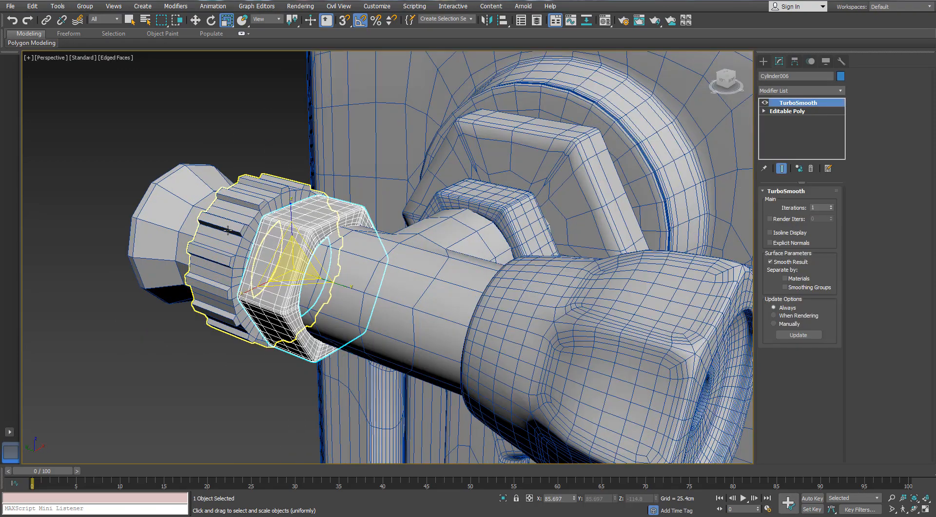
click(238, 241)
alt+middle_drag(239, 240, 374, 274)
click(374, 275)
scroll(374, 275, down, 3)
key(alt+q)
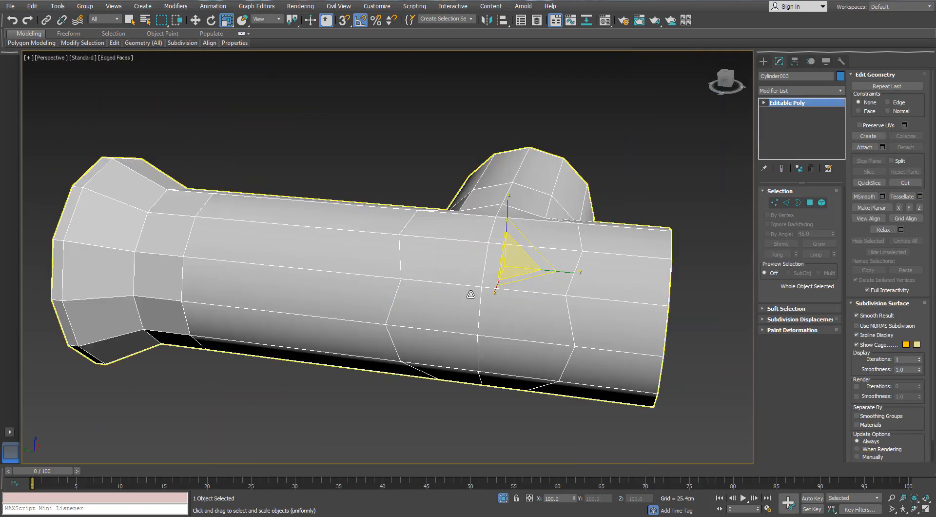
alt+middle_drag(471, 294, 380, 305)
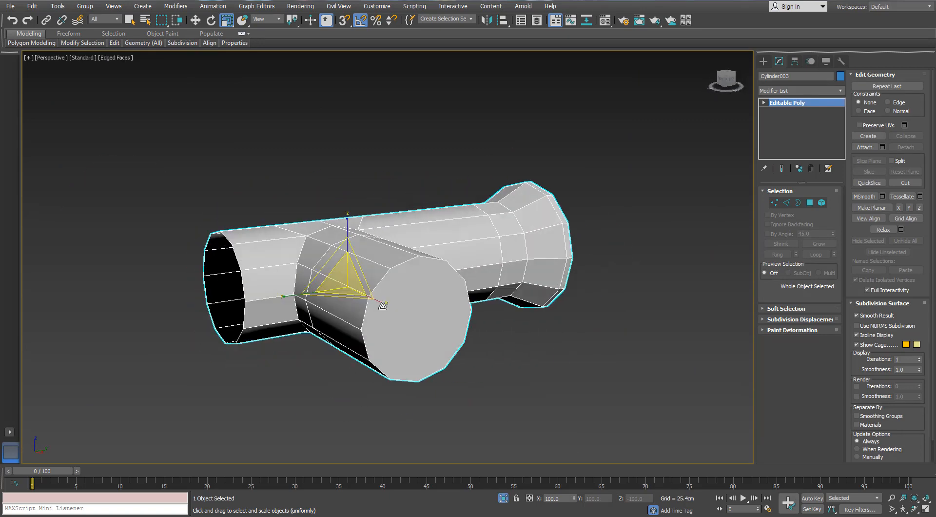
- Delete the polygon that caps the open end of the valve pipe's side branch
key(4)
click(394, 306)
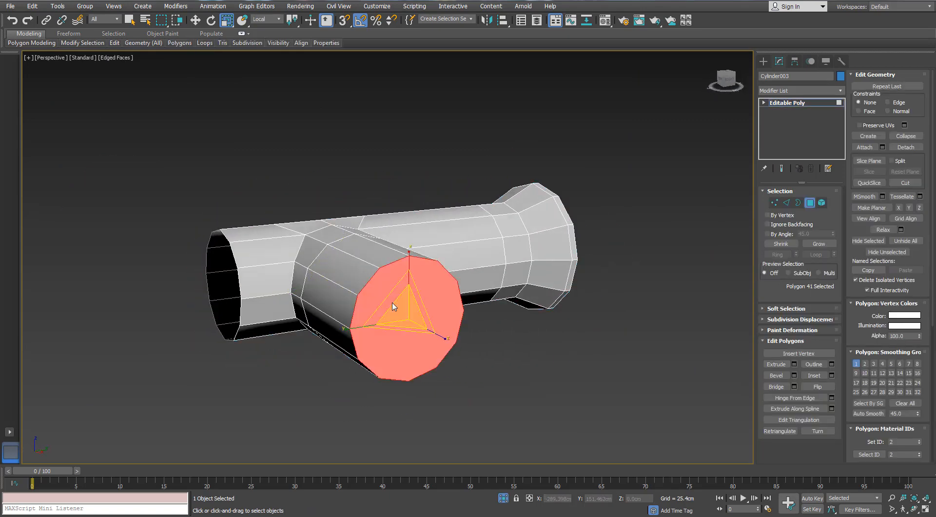
key(Delete)
- With Swift Loop, add support edge loops around the pipe's branch joint and at the neck of the flared end
mouse_move(117, 45)
click(194, 67)
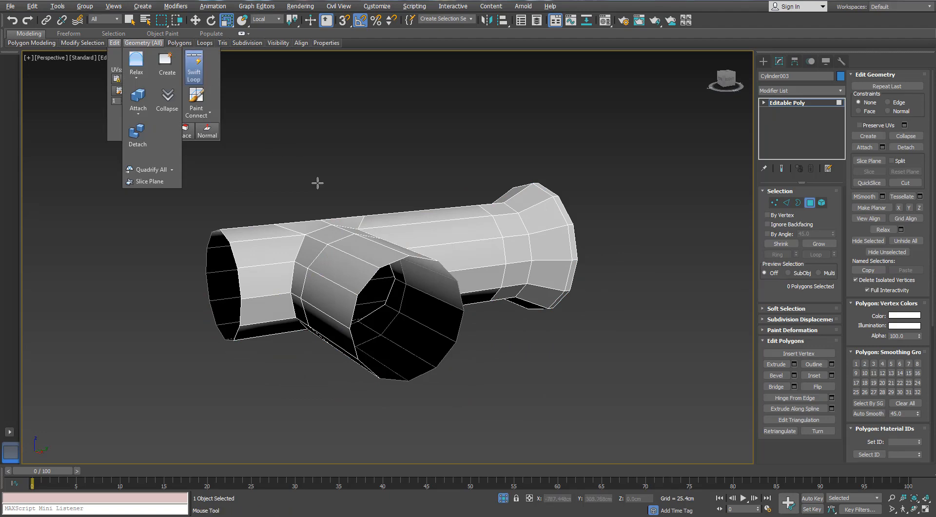
alt+middle_drag(318, 182, 414, 258)
alt+middle_drag(401, 306, 507, 240)
scroll(302, 227, up, 6)
scroll(484, 207, down, 5)
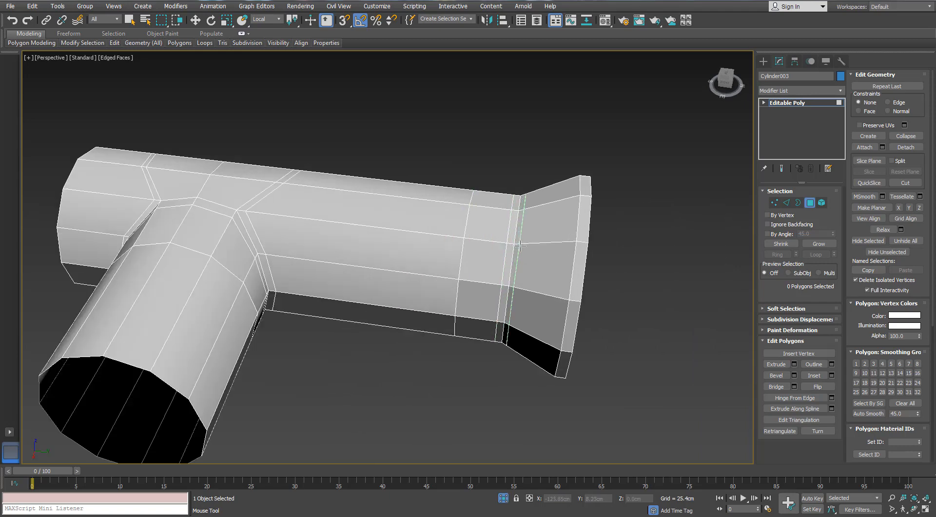
- Add support edge loops along the flared end's outer rim and inner recess, and leave polygon editing
scroll(594, 228, up, 4)
alt+middle_drag(593, 229, 591, 135)
click(592, 135)
click(592, 156)
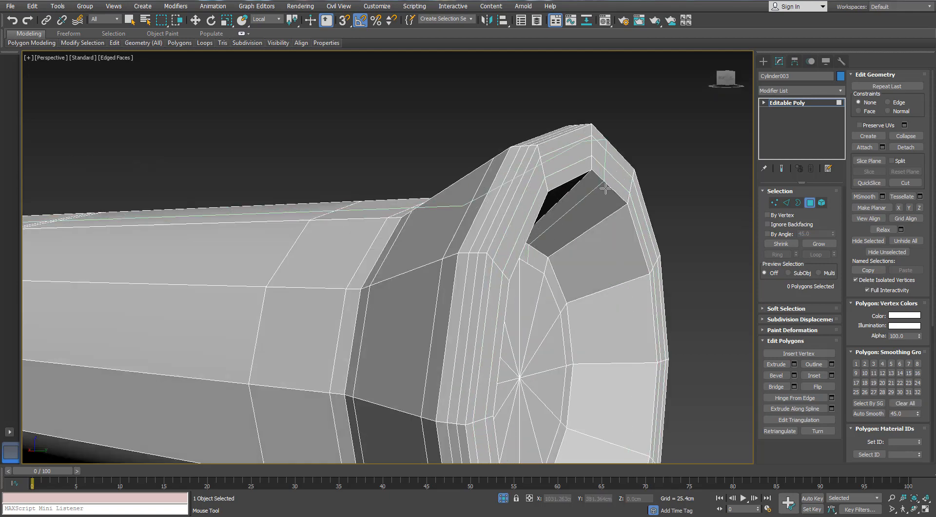
click(614, 211)
scroll(566, 272, down, 5)
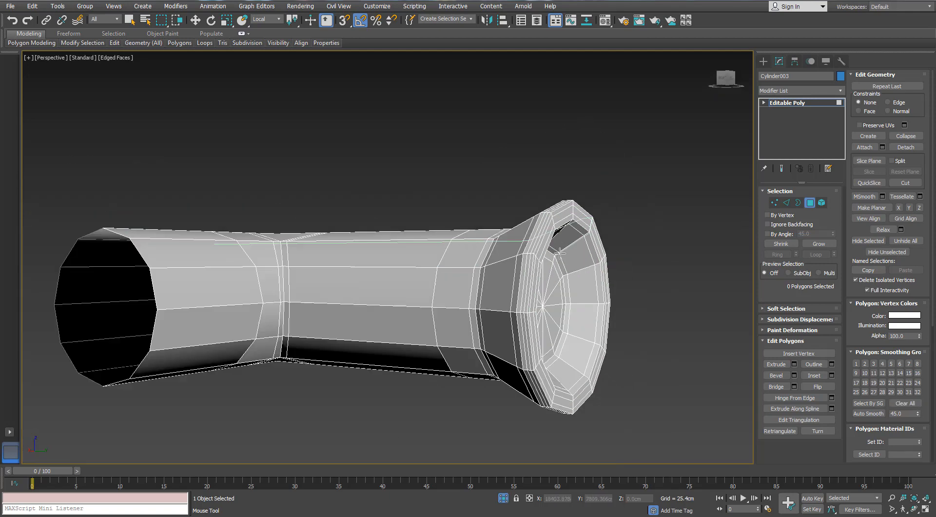
alt+middle_drag(567, 271, 614, 249)
key(w)
key(4)
- Add a TurboSmooth modifier to the valve pipe
click(839, 93)
key(t)
key(t)
key(t)
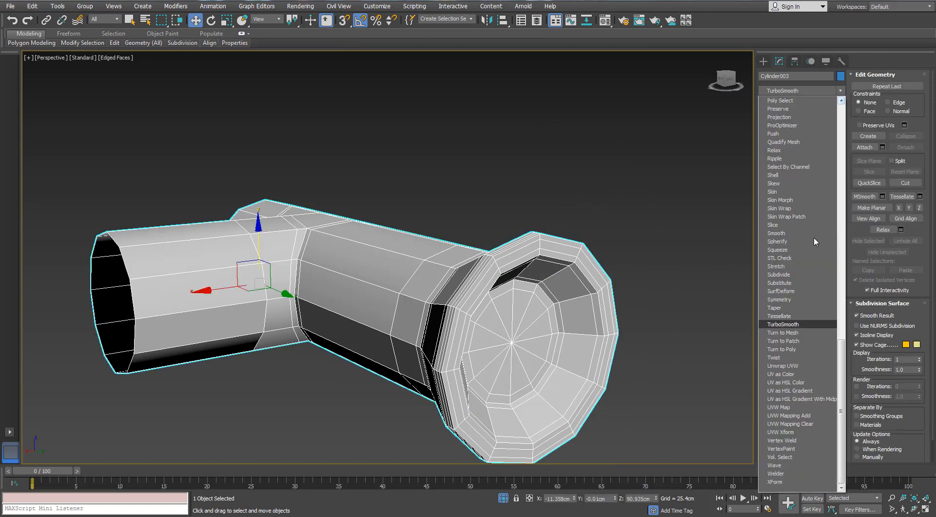
click(784, 326)
scroll(315, 204, down, 4)
alt+middle_drag(316, 205, 328, 209)
scroll(432, 246, up, 5)
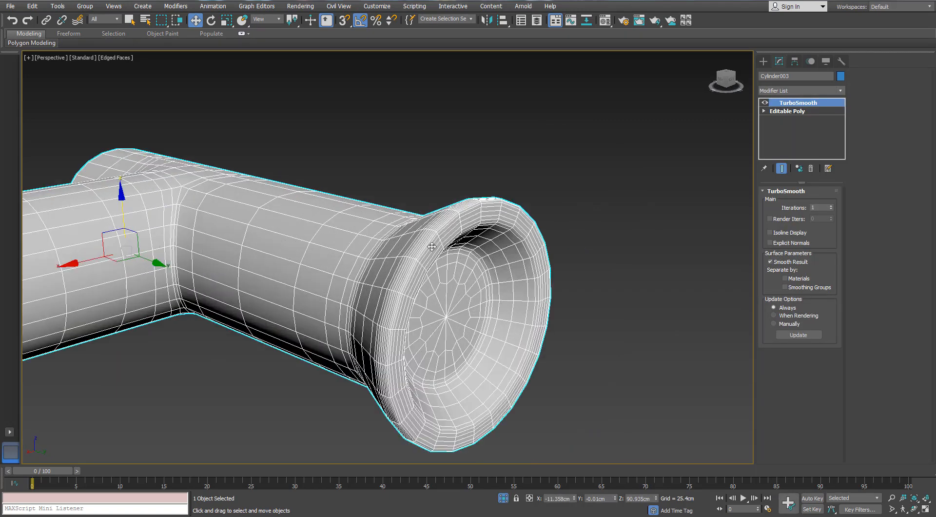
- End isolation and switch the pipe's TurboSmooth off and on again to compare the result
scroll(432, 247, down, 5)
alt+middle_drag(432, 247, 528, 259)
click(504, 500)
click(765, 103)
scroll(364, 256, up, 5)
key(shift+z)
click(764, 103)
- Select the ribbed ring around the valve pipe and isolate it
click(490, 251)
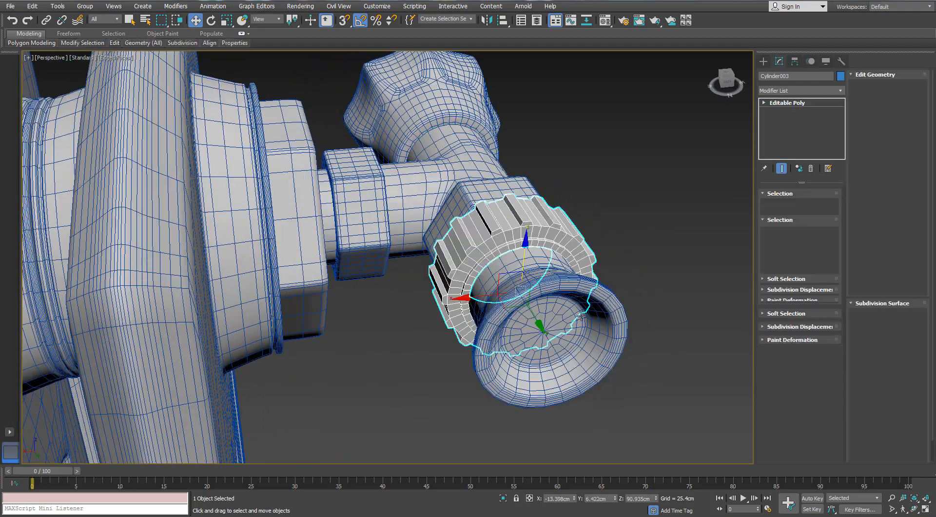
alt+middle_drag(560, 312, 447, 311)
click(503, 497)
alt+middle_drag(385, 277, 369, 229)
scroll(370, 215, up, 3)
scroll(369, 216, down, 3)
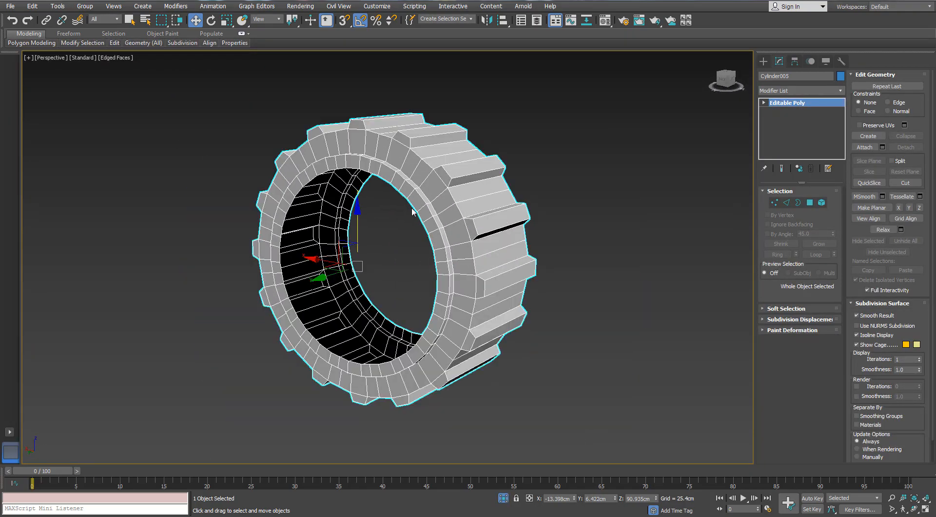
- Bridge the ribbed ring's two open inner borders to close the inner wall
click(798, 202)
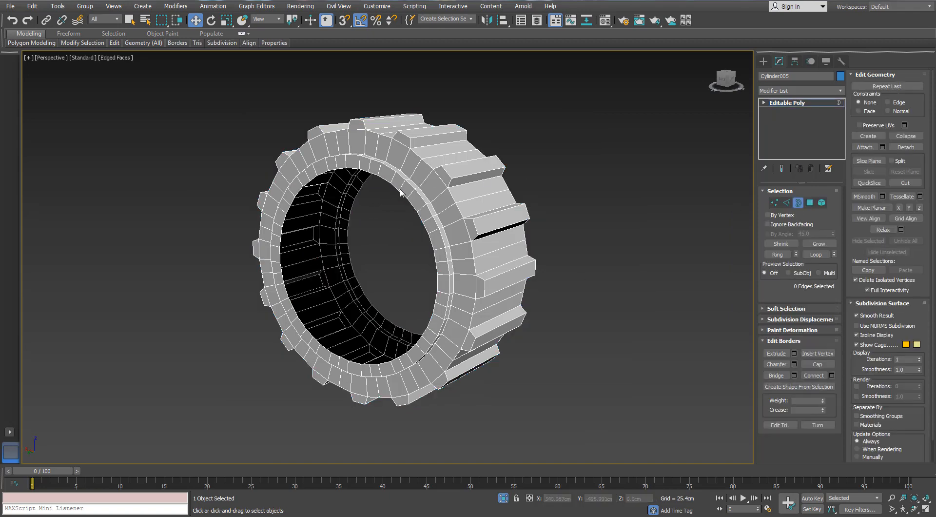
alt+middle_drag(369, 339, 402, 330)
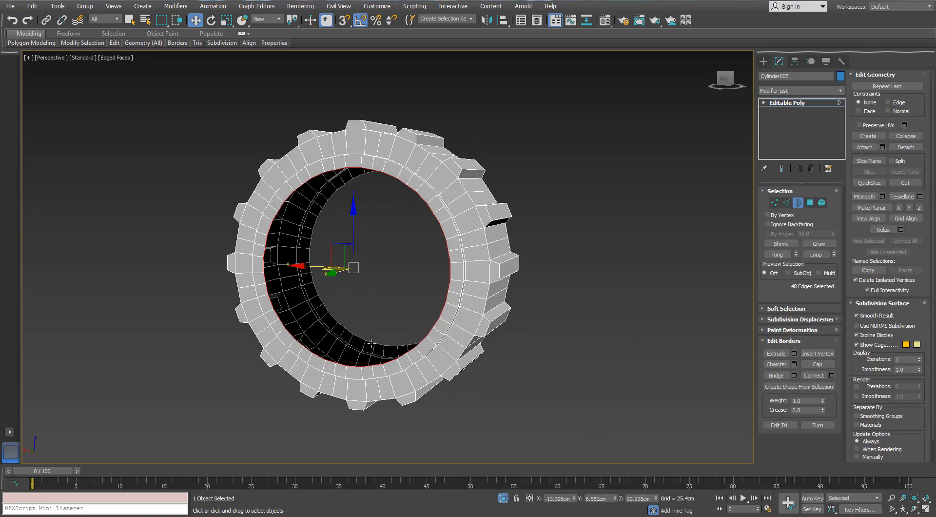
click(770, 376)
alt+middle_drag(509, 244, 351, 227)
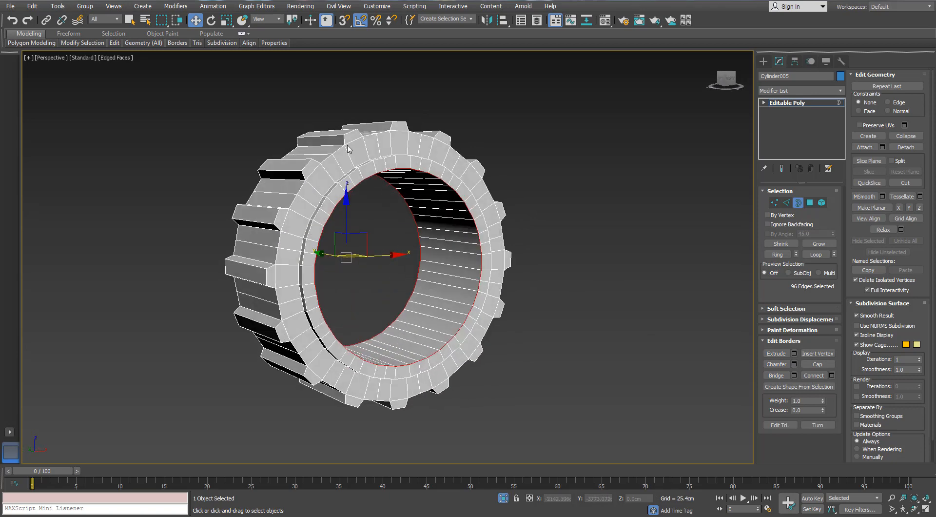
- Use Swift Loop to add a support edge loop on the first end face, close to its outer edge
scroll(352, 166, up, 2)
click(135, 107)
mouse_move(116, 44)
click(194, 67)
alt+middle_drag(361, 128, 372, 148)
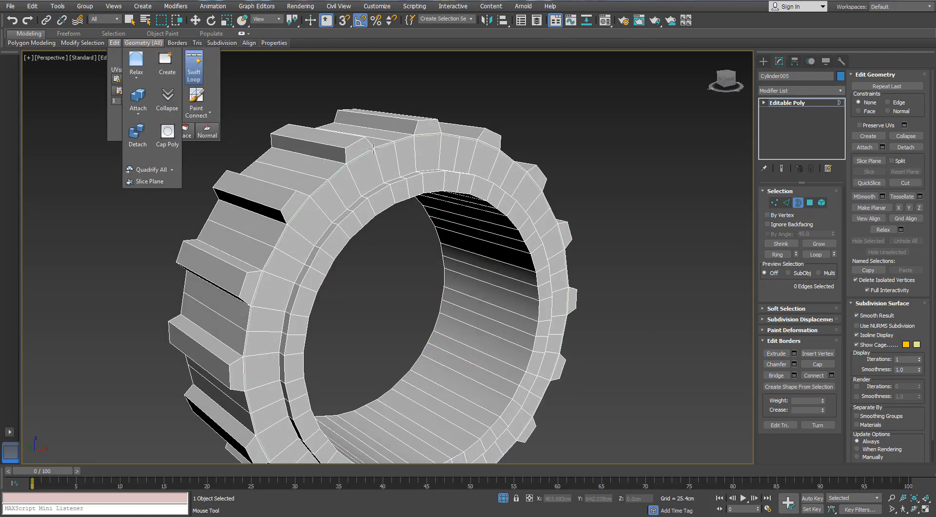
scroll(371, 149, up, 2)
click(379, 162)
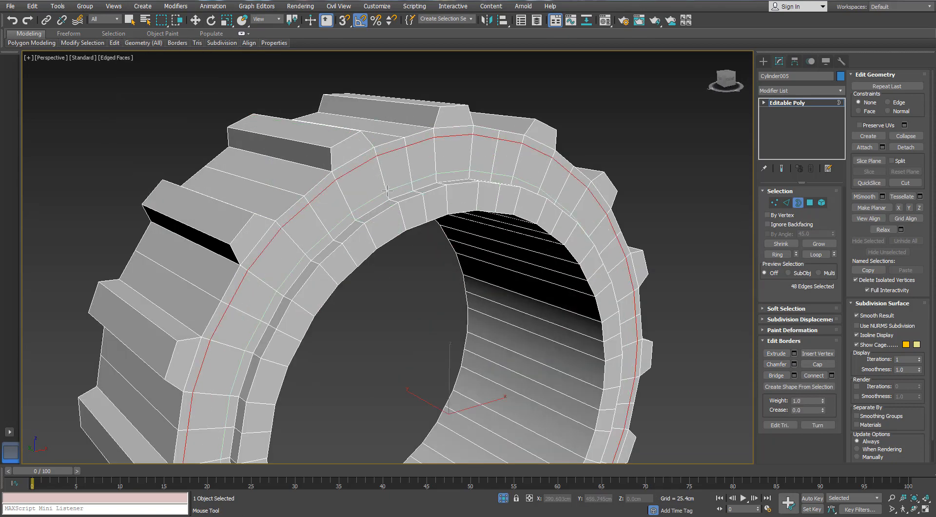
- Add support edge loops around the first end's raised step and on its inner rim face
scroll(432, 242, up, 5)
scroll(502, 178, down, 5)
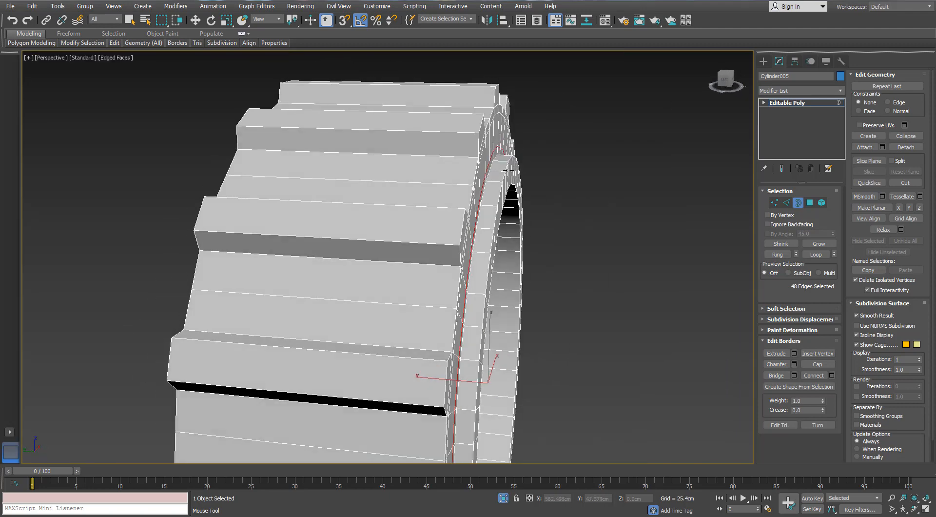
alt+middle_drag(493, 169, 497, 166)
scroll(501, 162, up, 4)
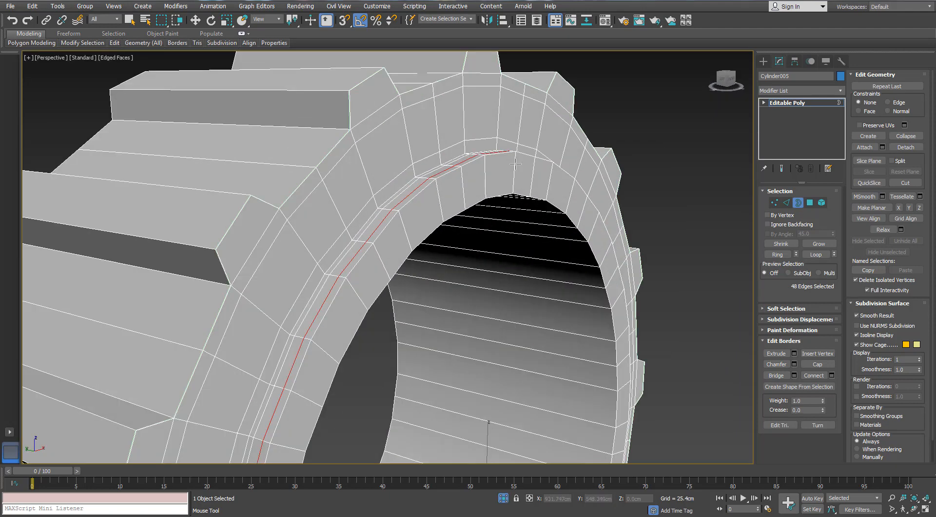
click(515, 158)
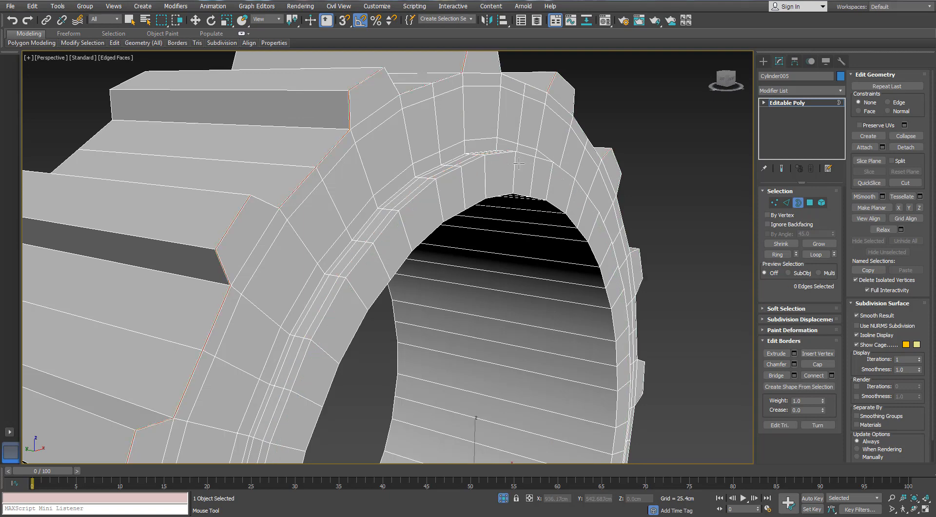
alt+middle_drag(516, 158, 518, 193)
double_click(516, 190)
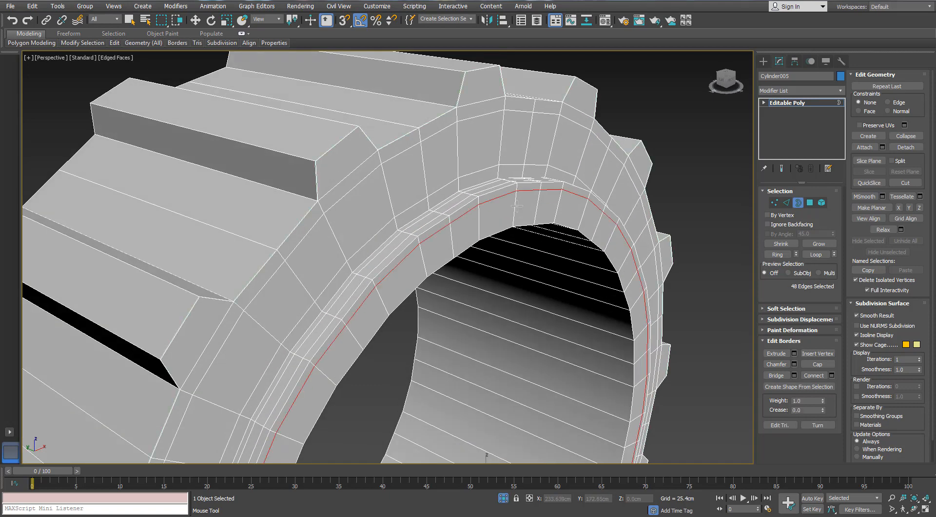
- Add support edge loops on the ring's inner wall, one close to each end
scroll(513, 217, down, 5)
scroll(497, 209, up, 5)
alt+middle_drag(512, 218, 479, 217)
scroll(497, 209, down, 3)
scroll(468, 218, up, 3)
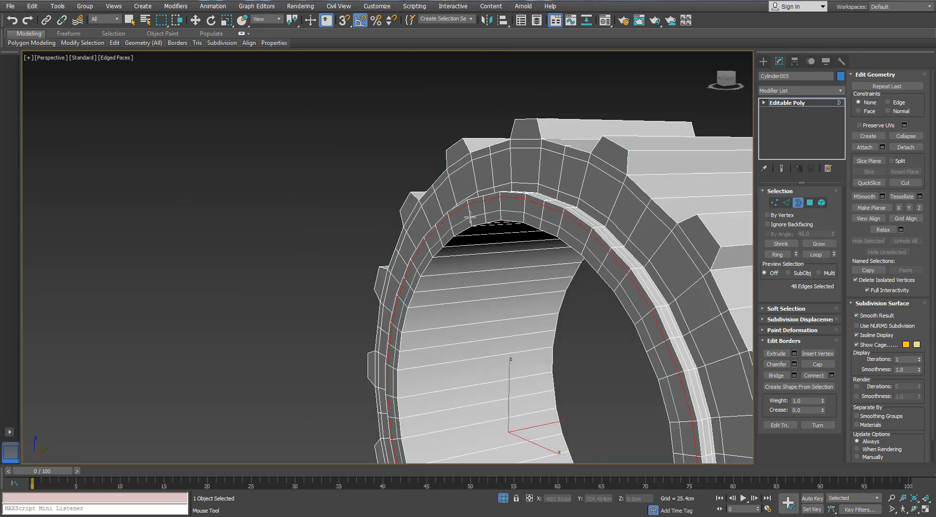
alt+middle_drag(469, 219, 502, 259)
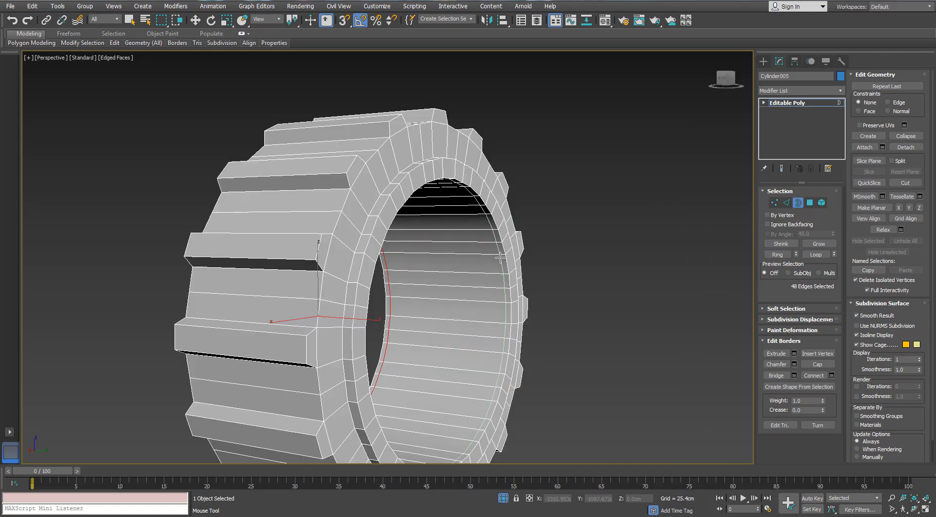
click(490, 223)
- Add support edge loops on the opposite end face, near its outer edge and on the inner rim
scroll(431, 171, up, 2)
alt+middle_drag(462, 188, 453, 159)
scroll(431, 171, down, 1)
click(398, 116)
click(395, 158)
scroll(477, 189, up, 3)
alt+middle_drag(480, 191, 549, 153)
scroll(476, 189, down, 4)
scroll(467, 200, up, 2)
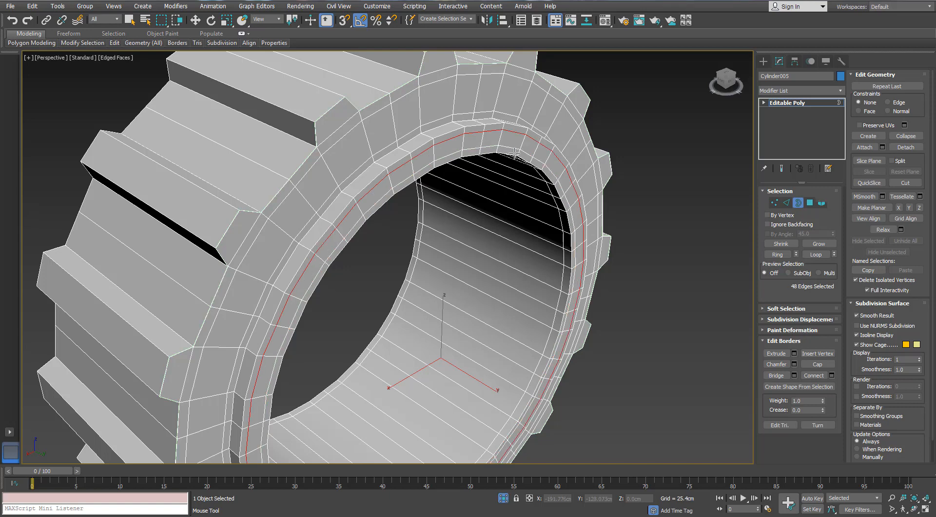
- Add support edge loops along the narrow wall of the opposite end's step
alt+middle_drag(547, 147, 437, 155)
click(474, 137)
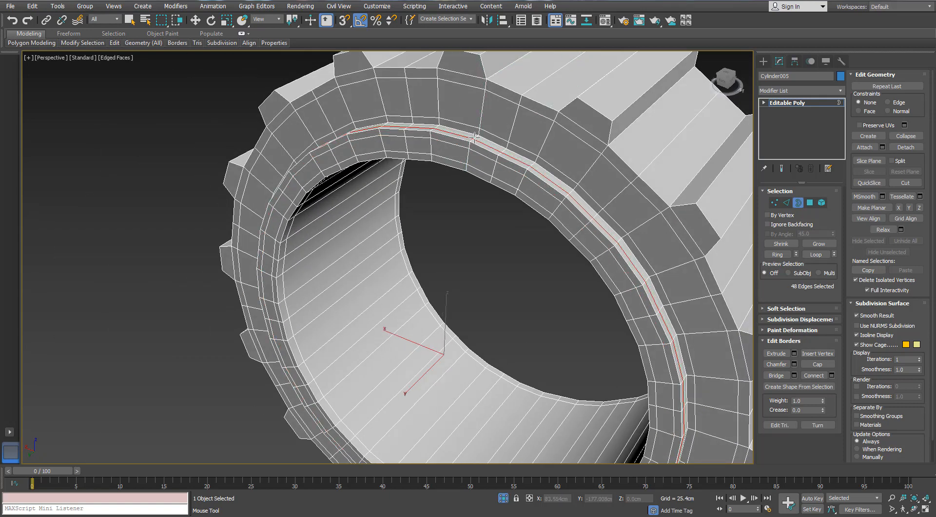
scroll(489, 163, down, 3)
alt+middle_drag(488, 163, 468, 186)
scroll(484, 186, up, 4)
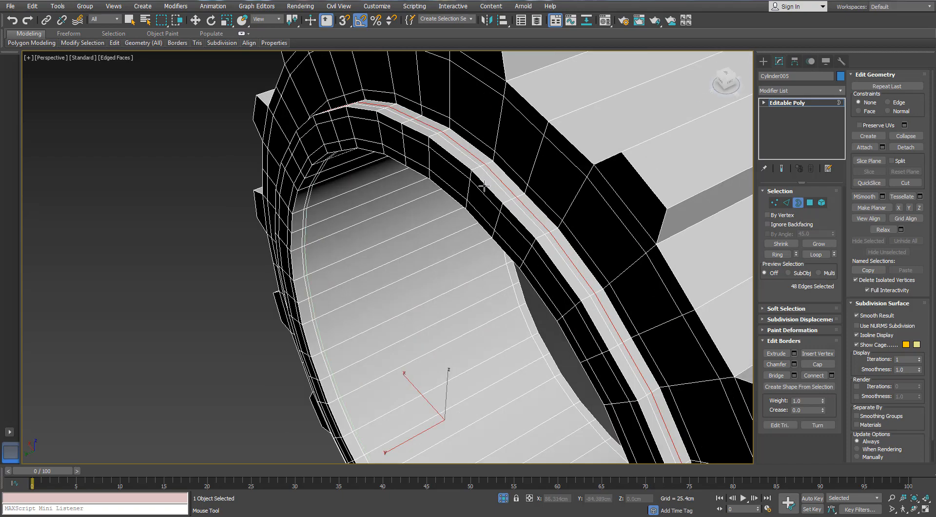
click(486, 163)
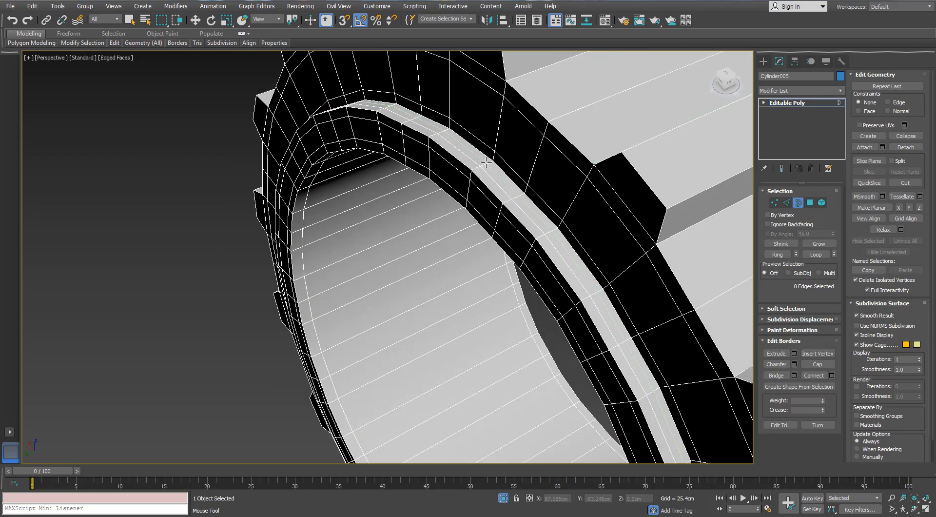
click(486, 164)
scroll(486, 163, down, 3)
alt+middle_drag(485, 163, 470, 210)
scroll(468, 215, up, 4)
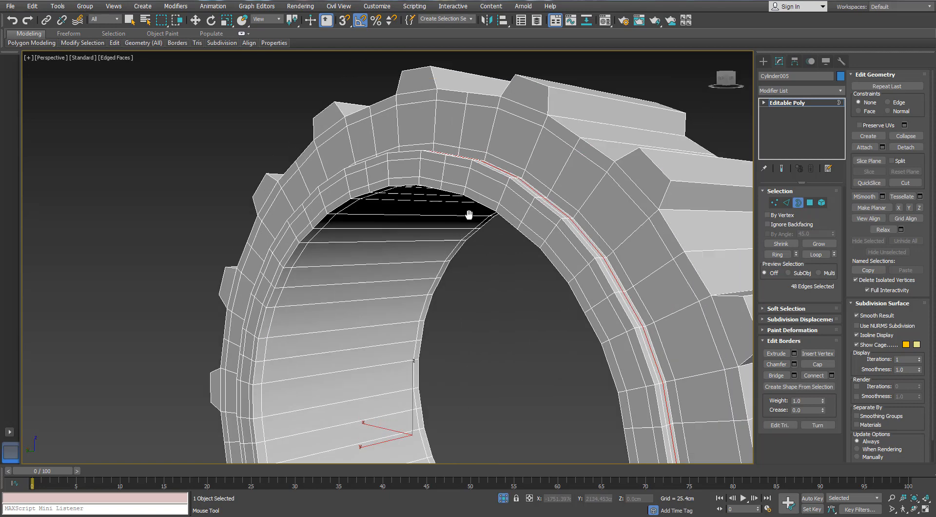
scroll(468, 214, down, 2)
- Switch to edge editing and add Swift Loop support edges around the ribbed outside, one near each end of the ring
key(w)
key(2)
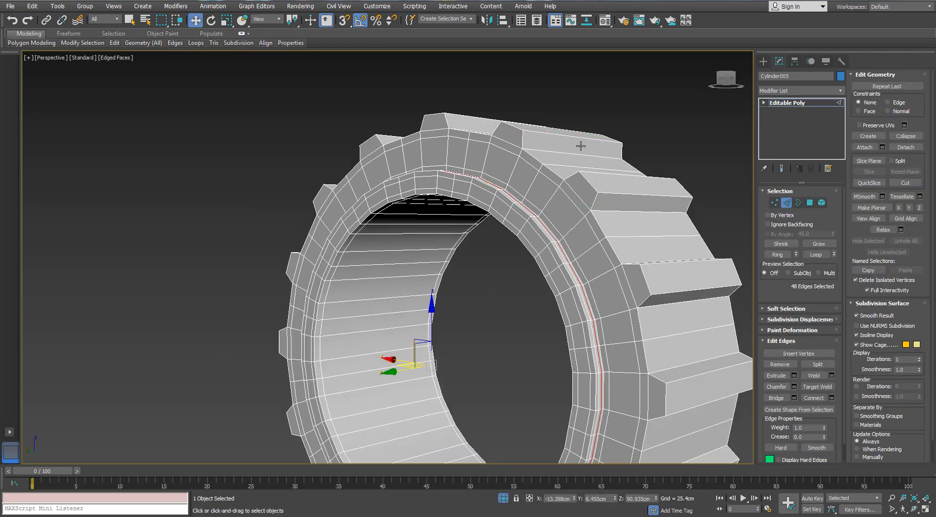
alt+middle_drag(580, 145, 559, 163)
click(113, 35)
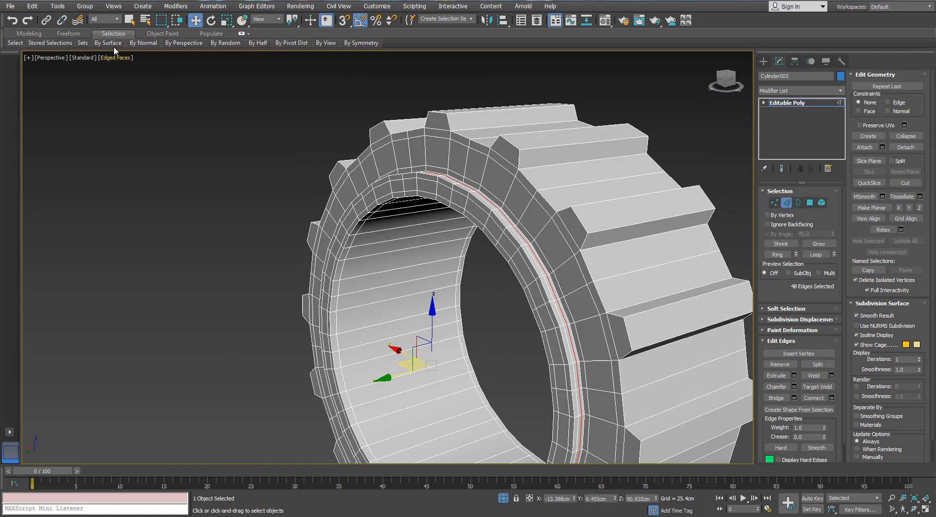
click(614, 201)
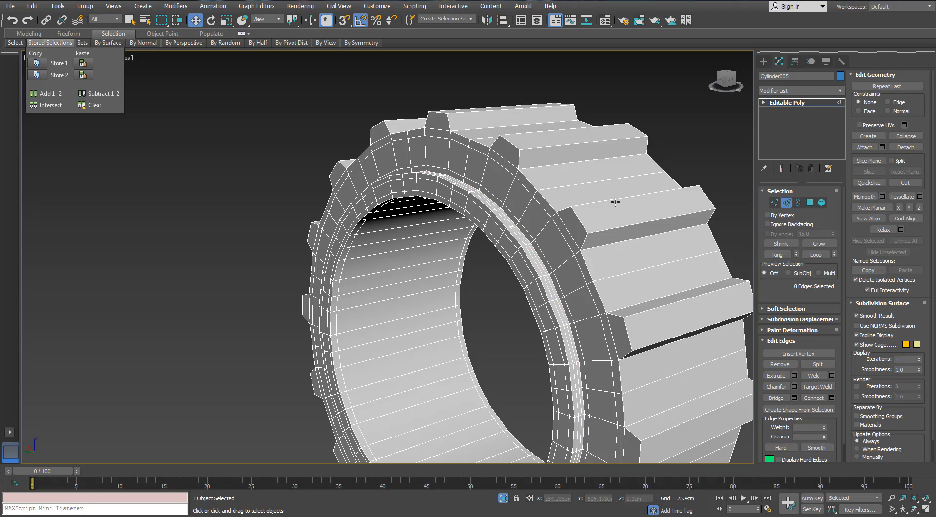
click(68, 33)
mouse_move(54, 43)
click(28, 35)
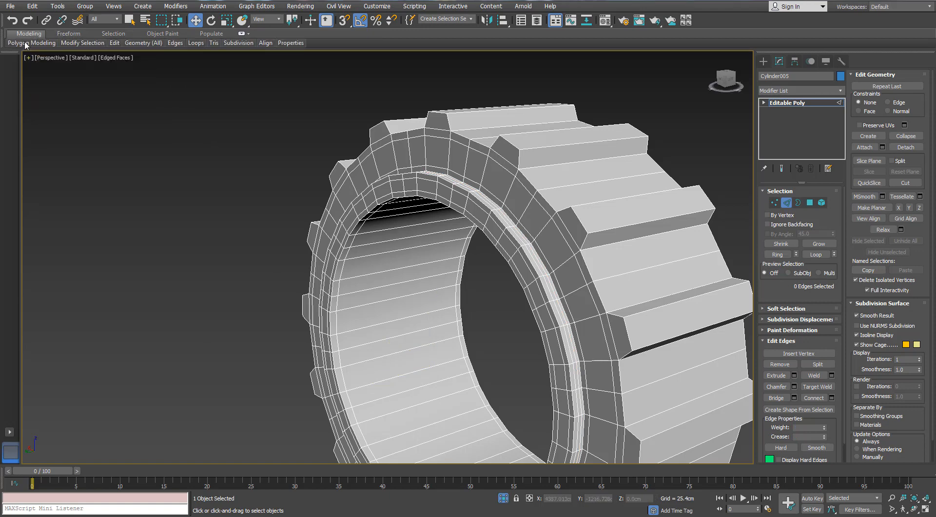
alt+middle_drag(534, 155, 595, 200)
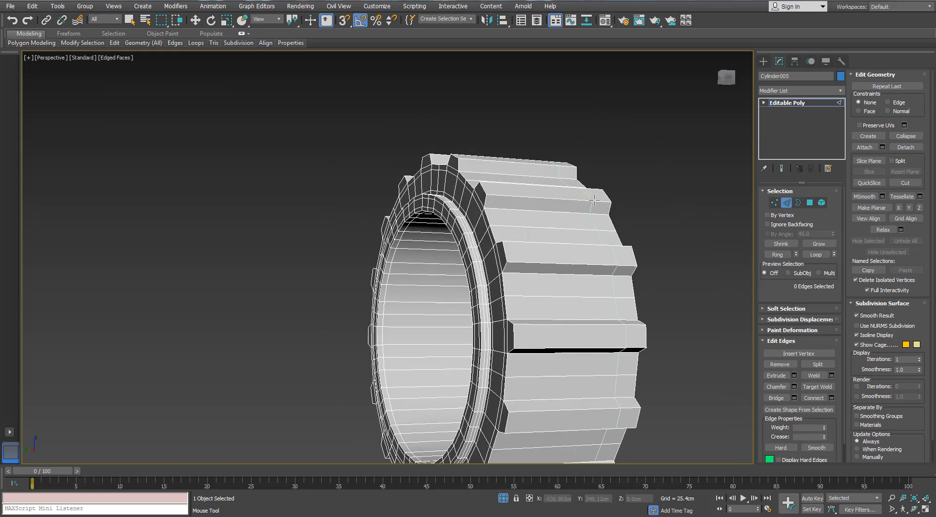
double_click(491, 194)
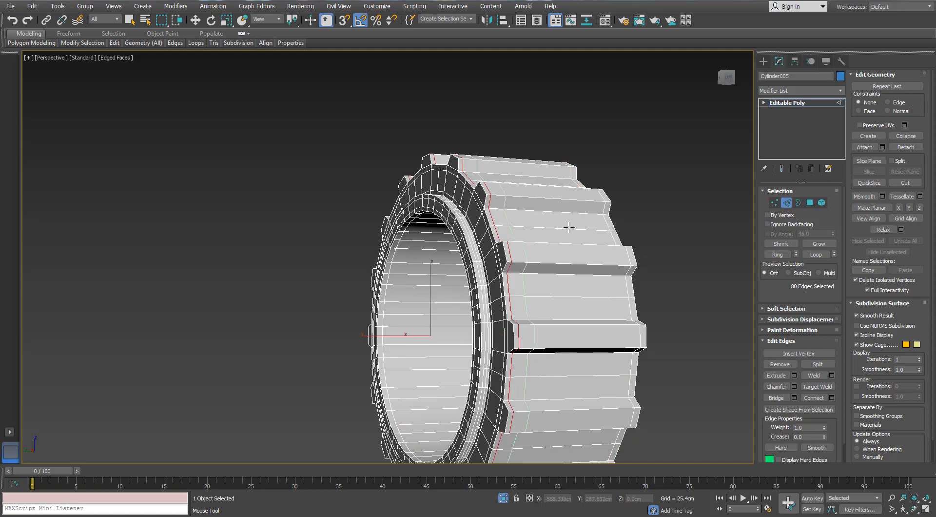
key(w)
- Select one short side edge on the end profile of every rib around the ring
alt+middle_drag(524, 244, 663, 274)
click(662, 274)
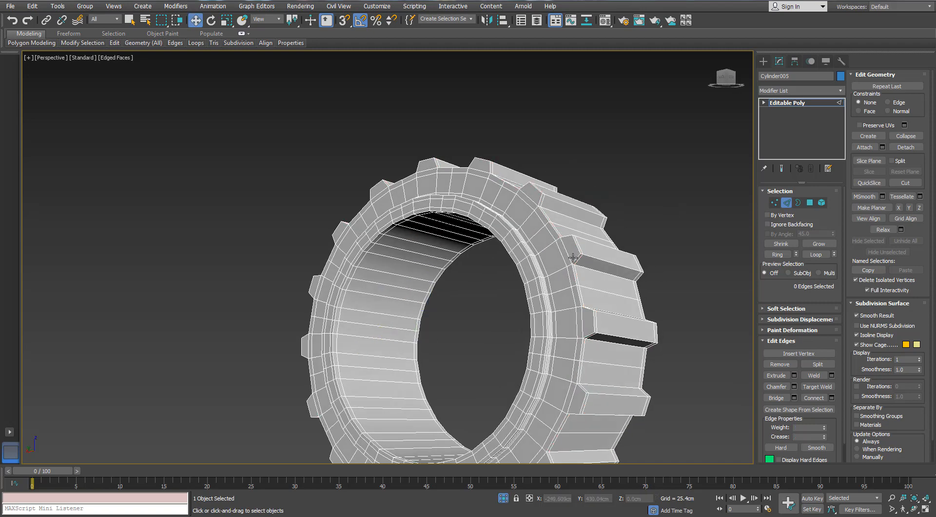
click(573, 257)
middle_drag(575, 251, 562, 161)
scroll(562, 161, up, 3)
click(563, 161)
scroll(564, 161, down, 3)
alt+middle_drag(587, 224, 589, 253)
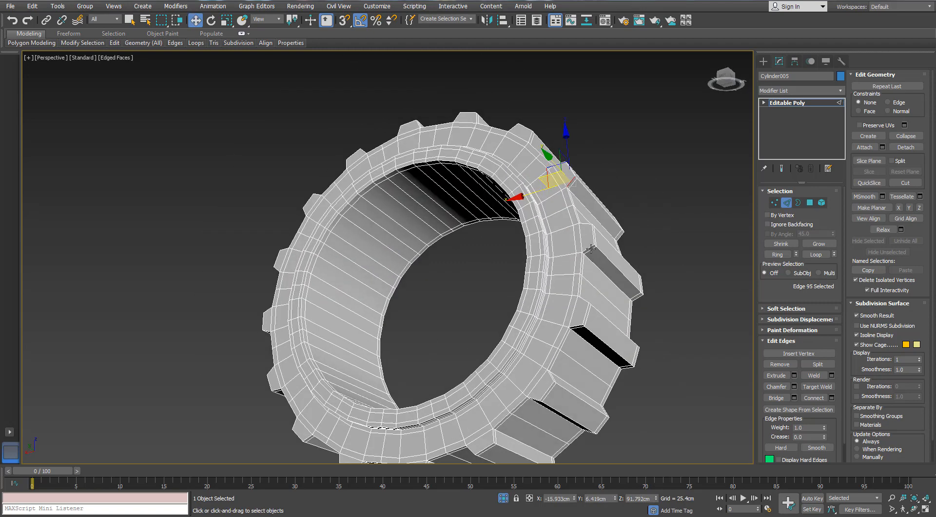
ctrl+click(591, 248)
ctrl+click(576, 326)
middle_drag(576, 323, 619, 184)
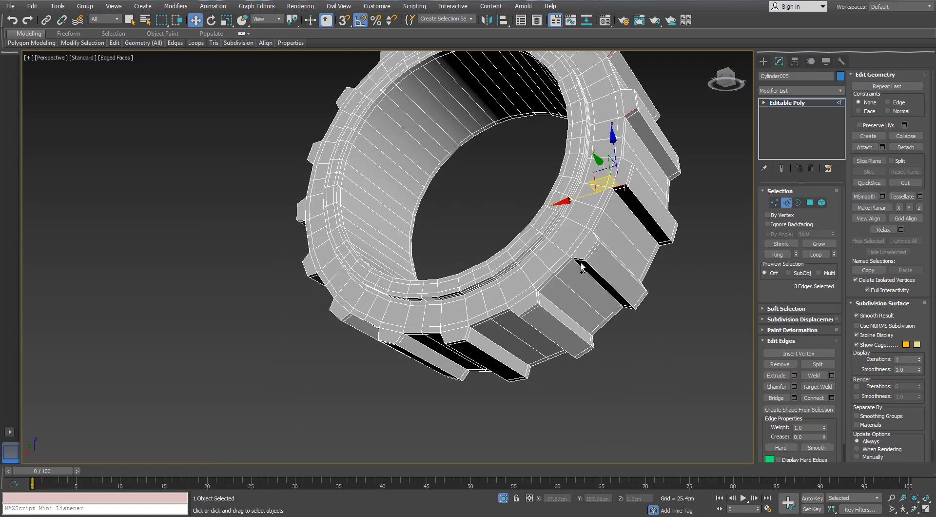
ctrl+click(577, 258)
ctrl+click(538, 301)
alt+middle_drag(538, 301, 440, 296)
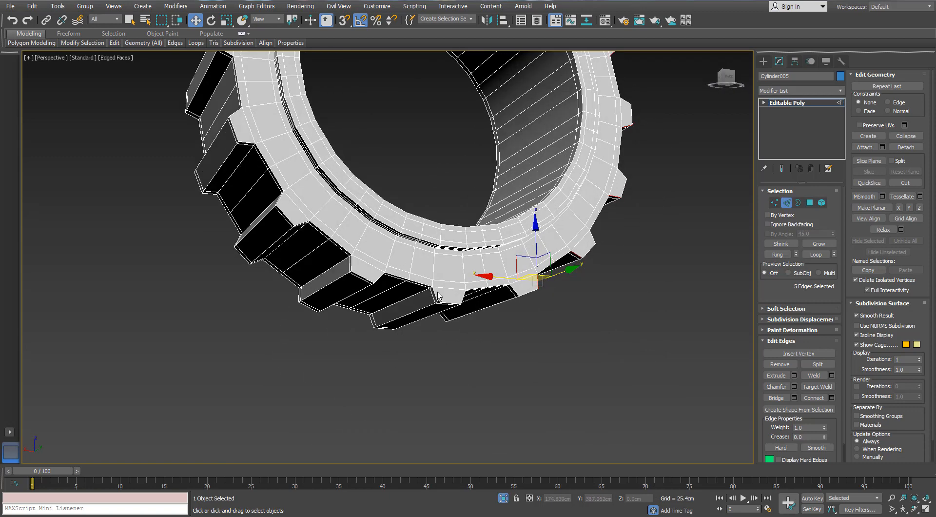
ctrl+click(358, 281)
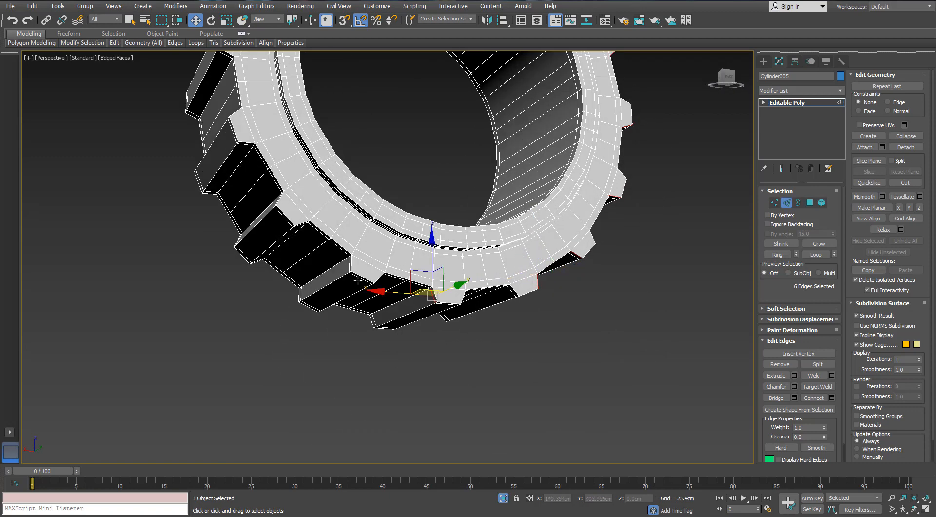
ctrl+click(244, 154)
alt+middle_drag(243, 154, 201, 205)
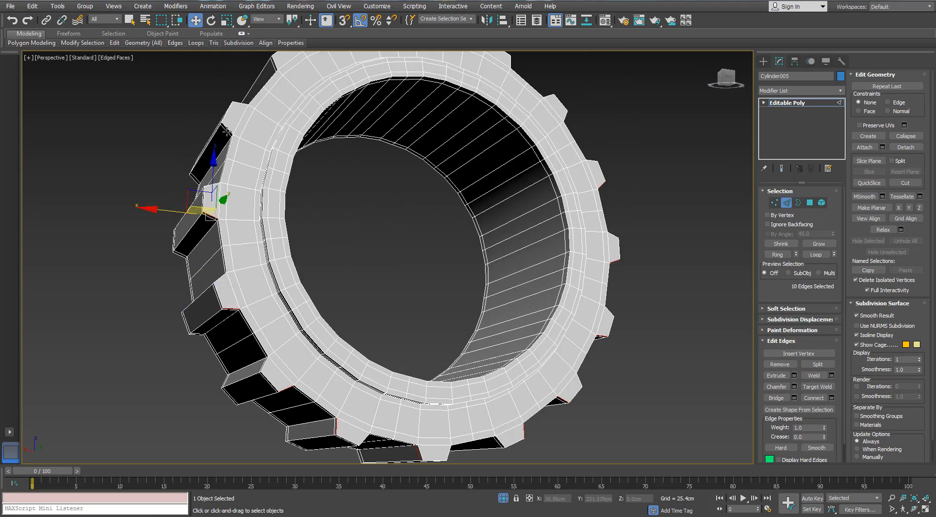
ctrl+click(273, 72)
middle_drag(273, 72, 197, 192)
scroll(197, 192, up, 3)
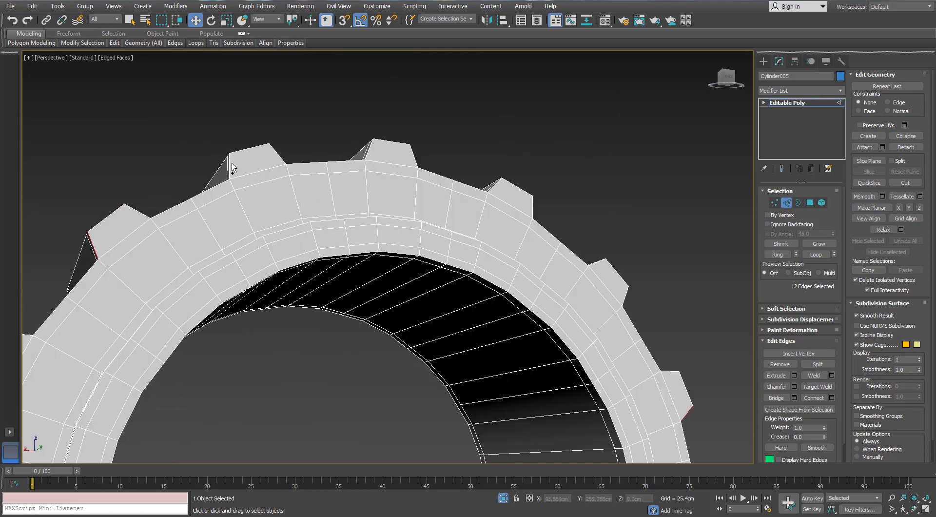
ctrl+click(496, 187)
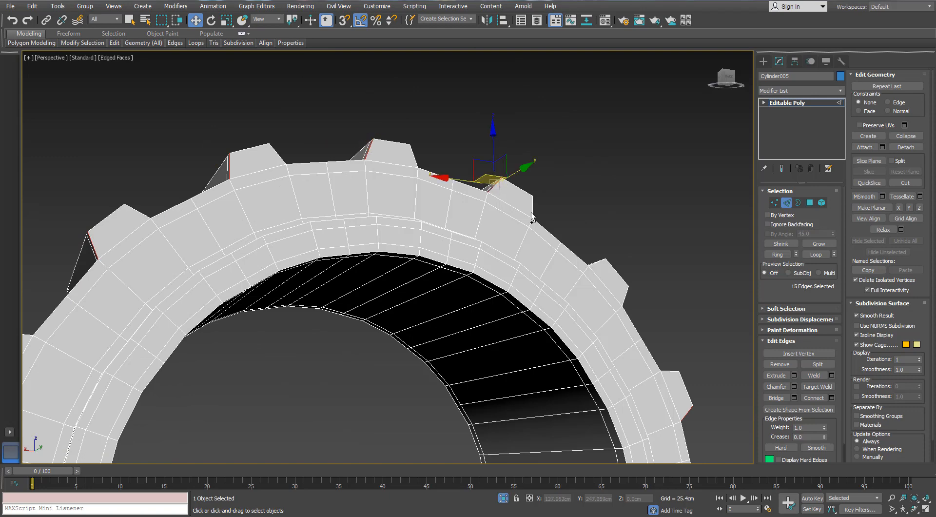
ctrl+click(592, 264)
middle_drag(603, 274, 435, 194)
scroll(489, 273, down, 4)
- Expand the rib edges to their edge rings and connect them with 2 segments and a pinch of 21
click(779, 254)
click(831, 397)
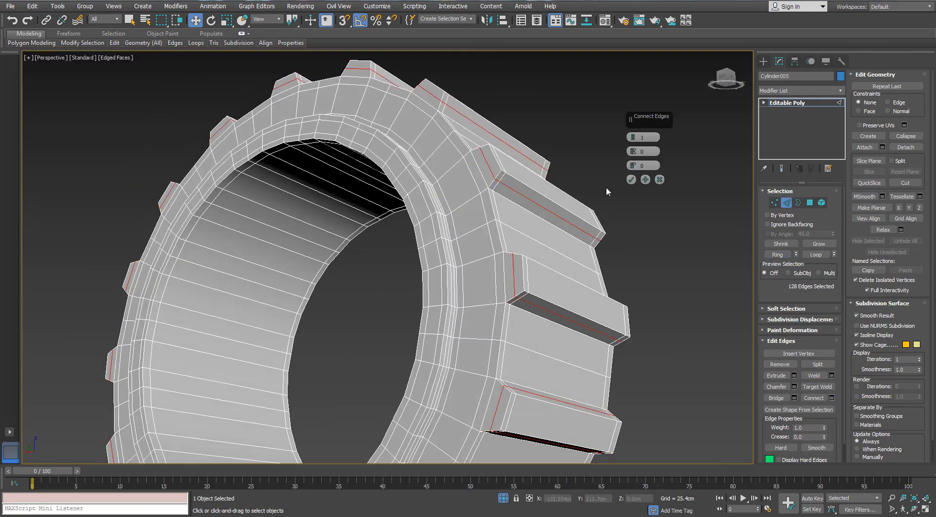
drag(633, 151, 627, 108)
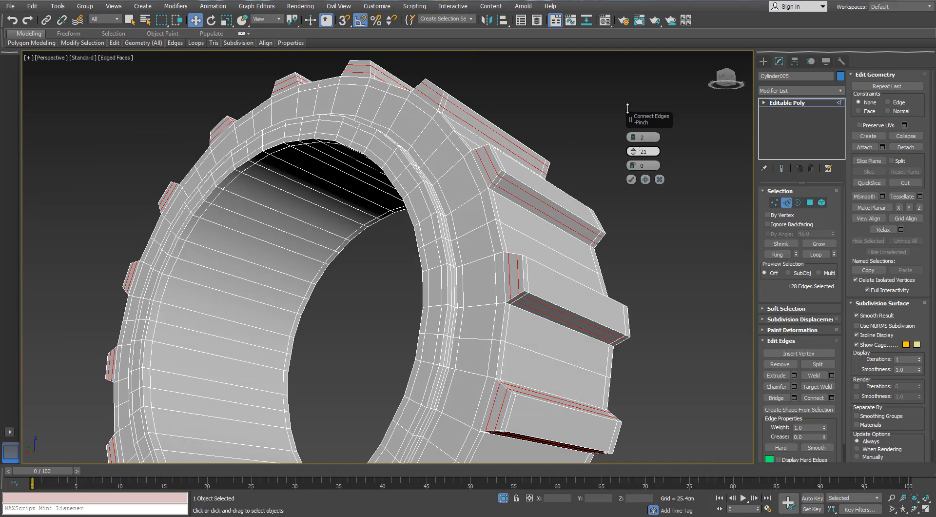
click(631, 180)
- Leave edge editing, add a TurboSmooth modifier to the ribbed ring, and turn off edged faces to inspect the smoothed ribs
click(786, 202)
click(840, 91)
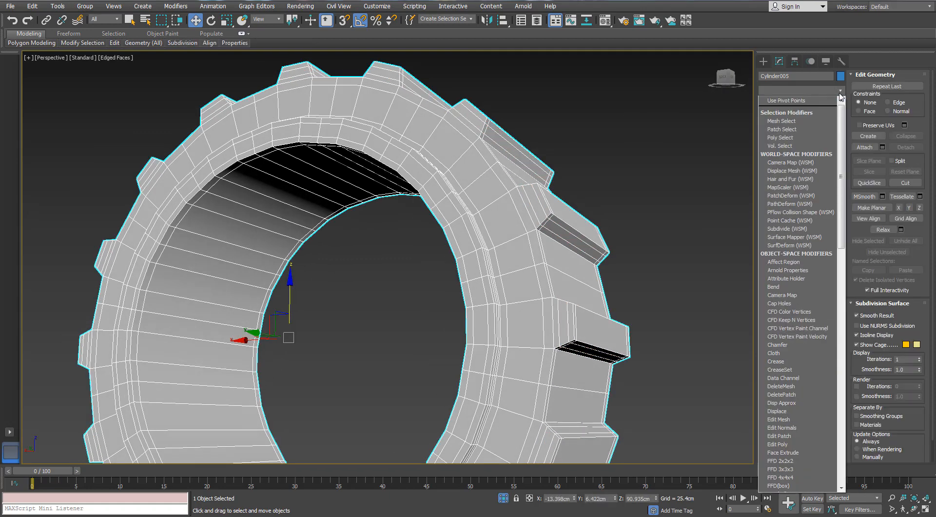
scroll(799, 293, down, 10)
click(790, 315)
scroll(466, 240, down, 4)
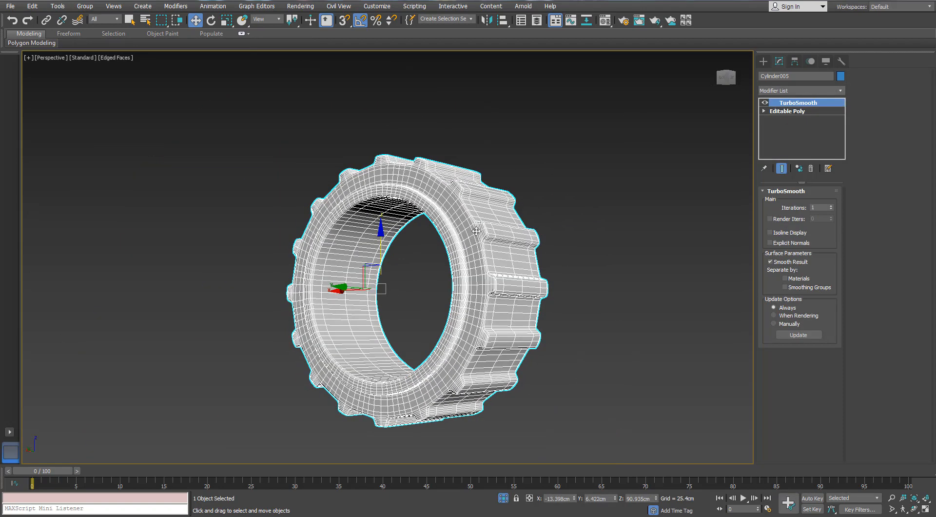
key(F4)
scroll(426, 184, up, 4)
alt+middle_drag(341, 156, 373, 239)
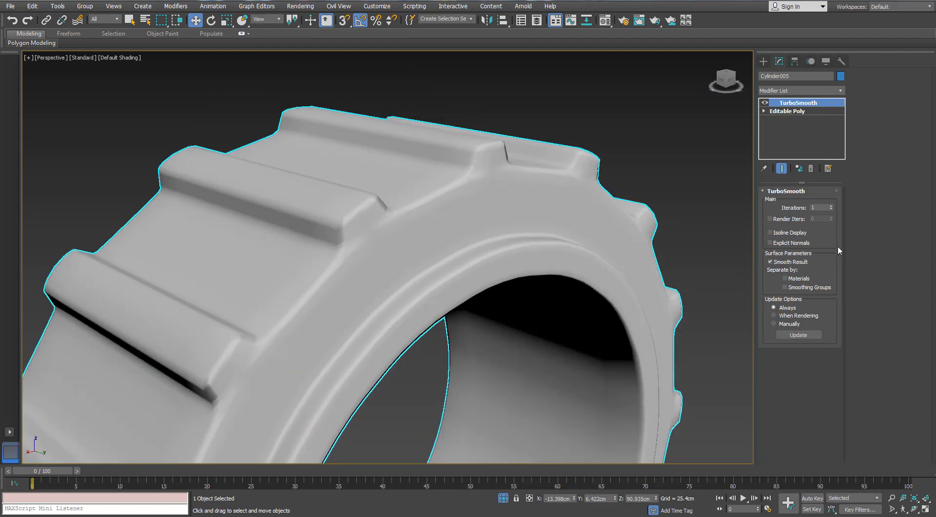
- Increase the TurboSmooth iterations on the ribbed ring, deselect it, inspect its smoothing, and exit isolation
click(830, 206)
click(688, 183)
scroll(688, 182, down, 5)
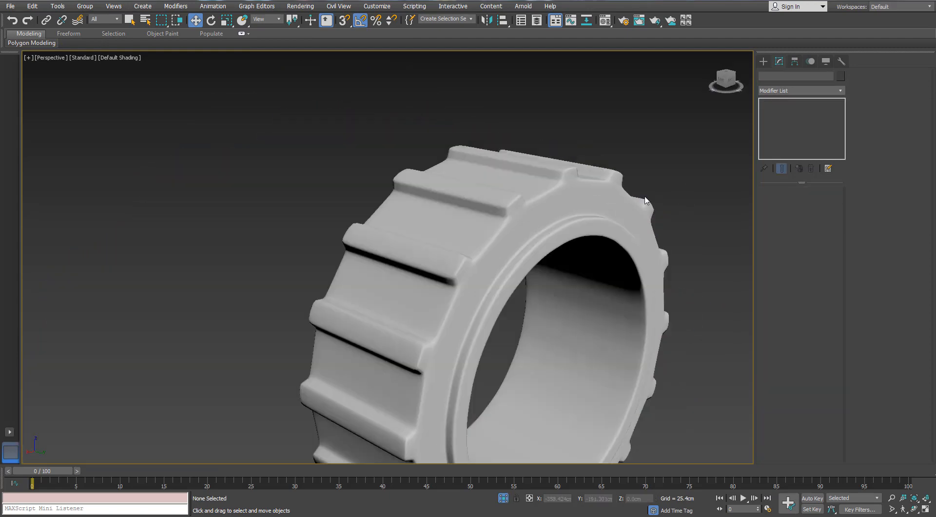
alt+middle_drag(688, 182, 741, 193)
scroll(458, 178, up, 6)
alt+middle_drag(458, 178, 478, 171)
scroll(443, 207, down, 4)
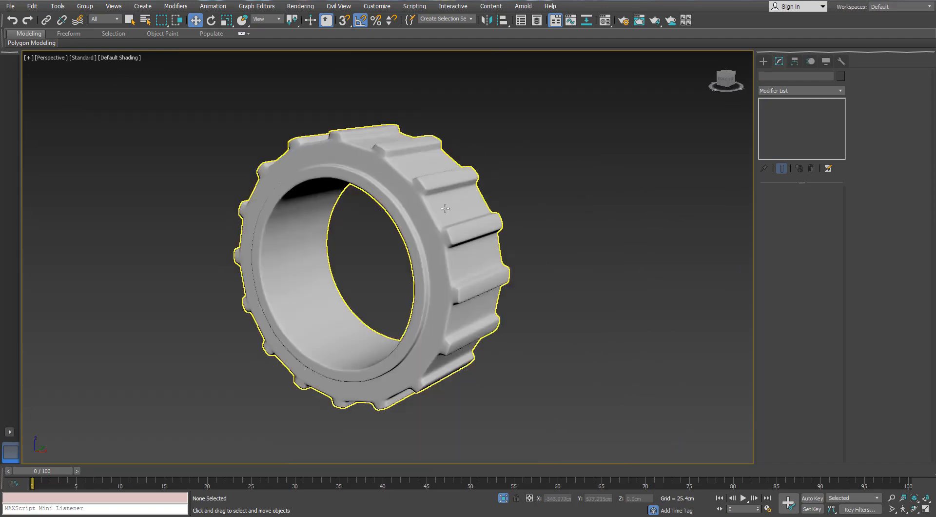
click(504, 498)
- Examine the smoothed valve, handle, lower fitting and whole high-poly radiator, with and without edged faces
scroll(453, 302, down, 4)
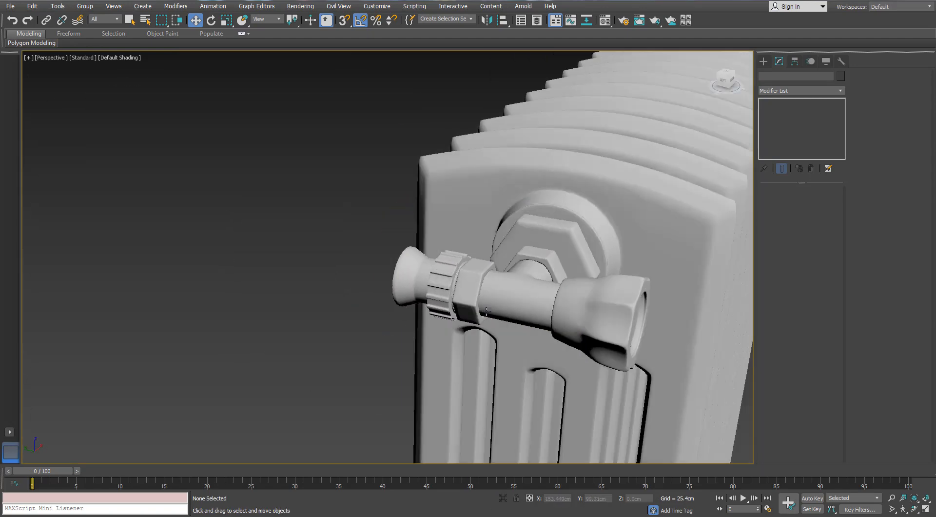
alt+middle_drag(254, 288, 232, 286)
scroll(367, 275, up, 4)
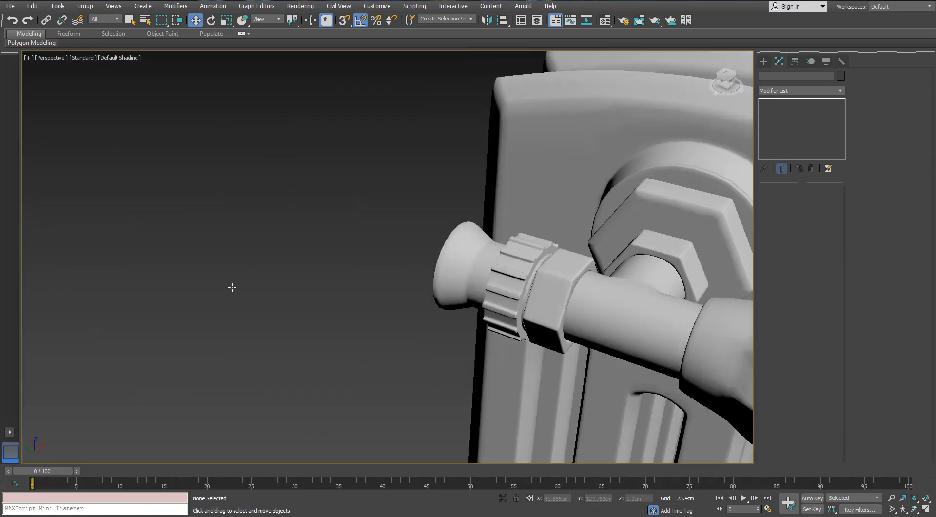
middle_drag(664, 294, 474, 324)
middle_drag(601, 366, 414, 251)
scroll(422, 248, up, 2)
scroll(368, 240, down, 6)
scroll(409, 254, down, 5)
scroll(385, 266, up, 5)
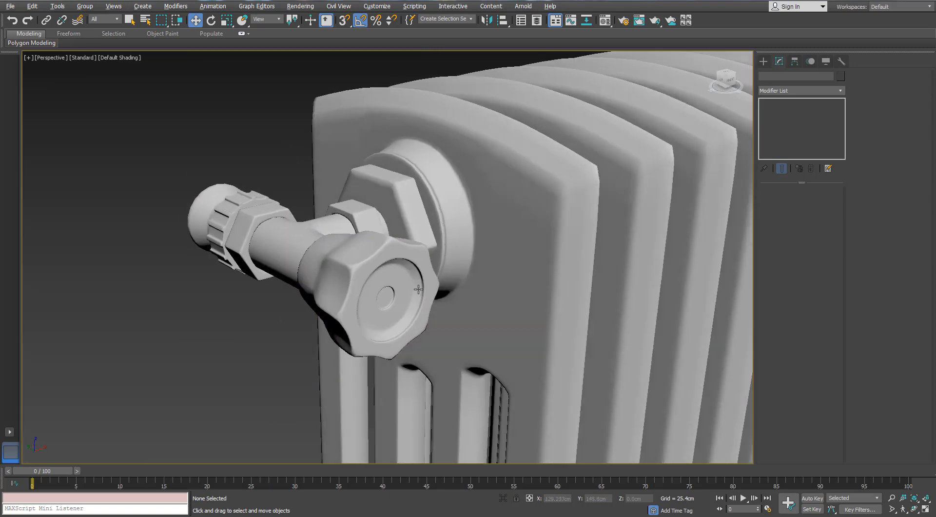
alt+middle_drag(412, 299, 363, 183)
scroll(416, 275, down, 6)
scroll(369, 309, up, 4)
alt+middle_drag(369, 309, 327, 359)
scroll(372, 362, up, 6)
key(F4)
scroll(372, 362, down, 5)
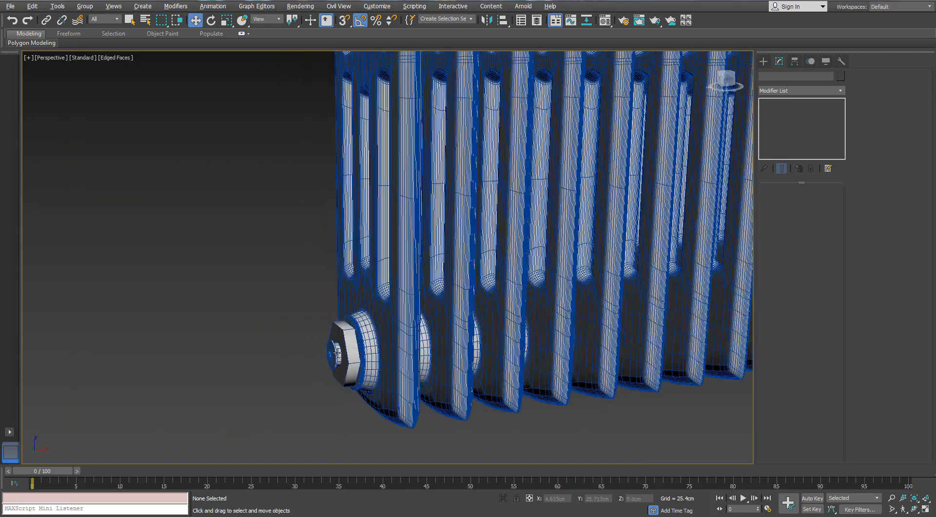
scroll(380, 337, down, 5)
middle_drag(429, 315, 341, 320)
alt+middle_drag(342, 321, 298, 322)
scroll(380, 319, up, 5)
scroll(336, 295, down, 6)
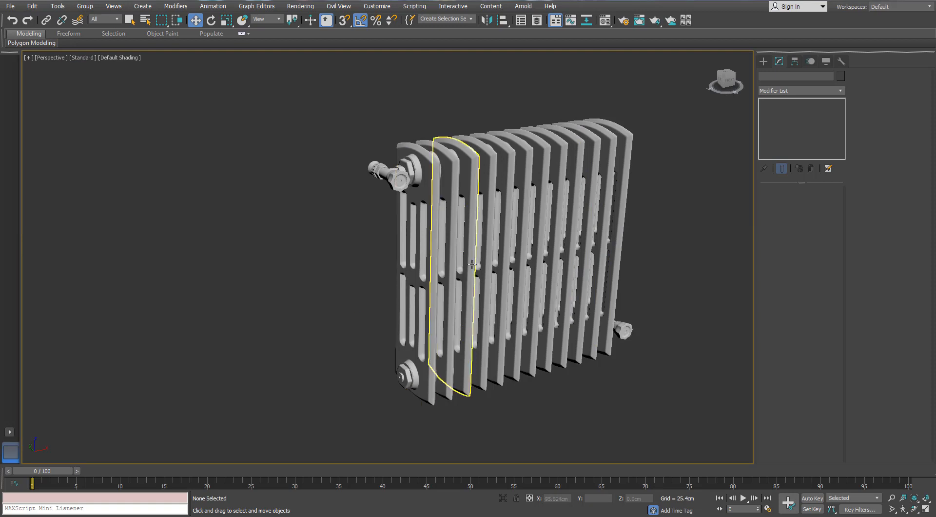
middle_drag(472, 266, 411, 265)
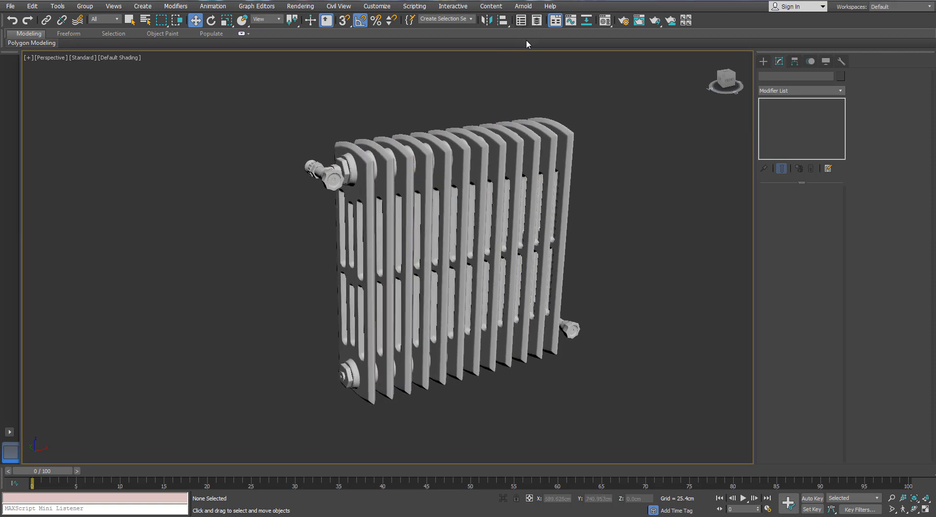
- Hide the Heating Radiator_HP layer, show the Heating Radiator_LP layer, and turn on edged faces
scroll(466, 177, up, 4)
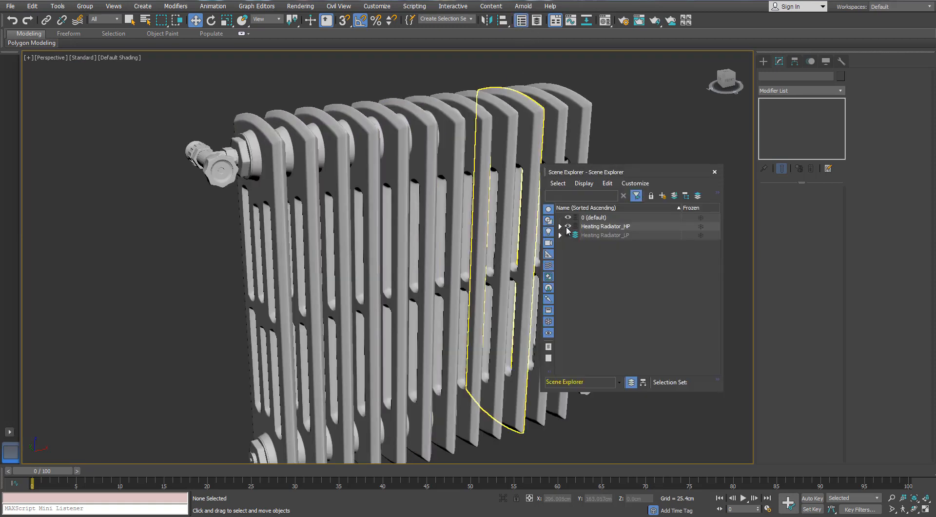
click(567, 226)
click(568, 235)
key(F4)
- Isolate the low-poly radiator section at the valve end and close the Scene Explorer
scroll(298, 167, up, 2)
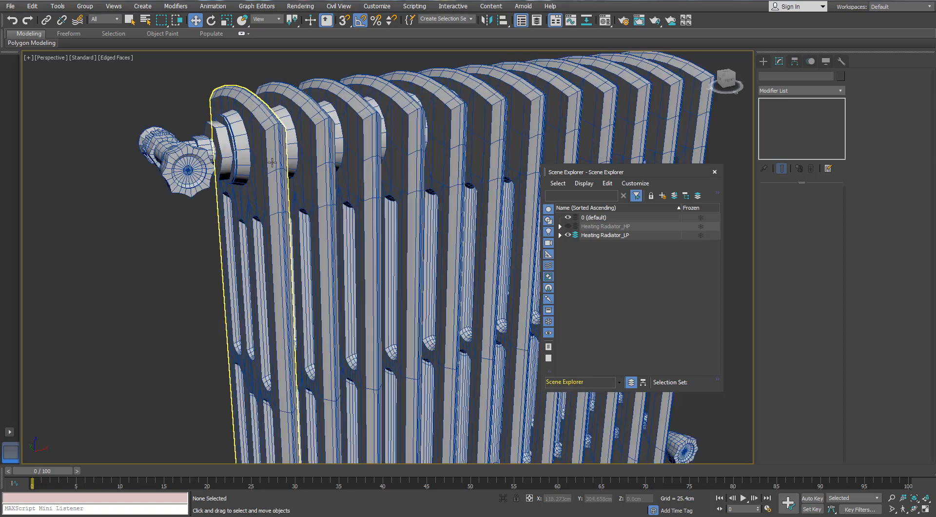
click(273, 168)
key(alt+q)
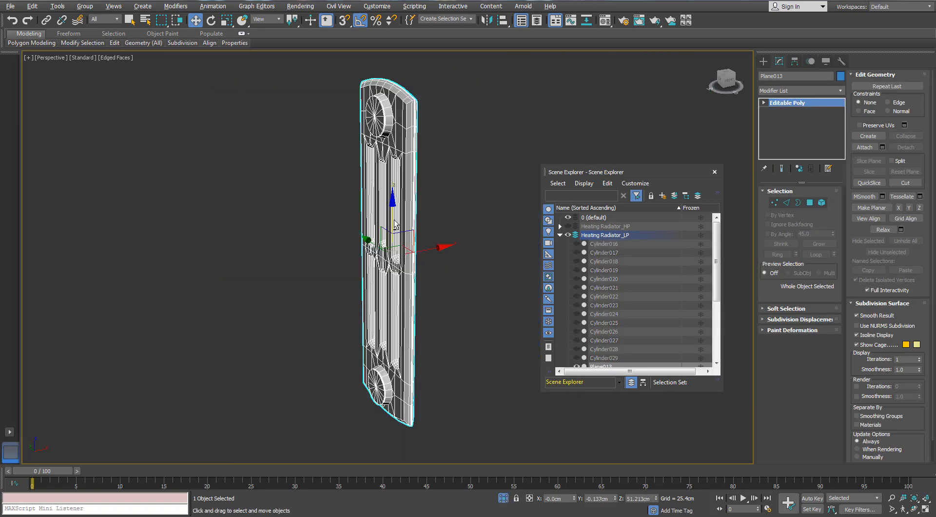
click(715, 171)
scroll(459, 146, up, 5)
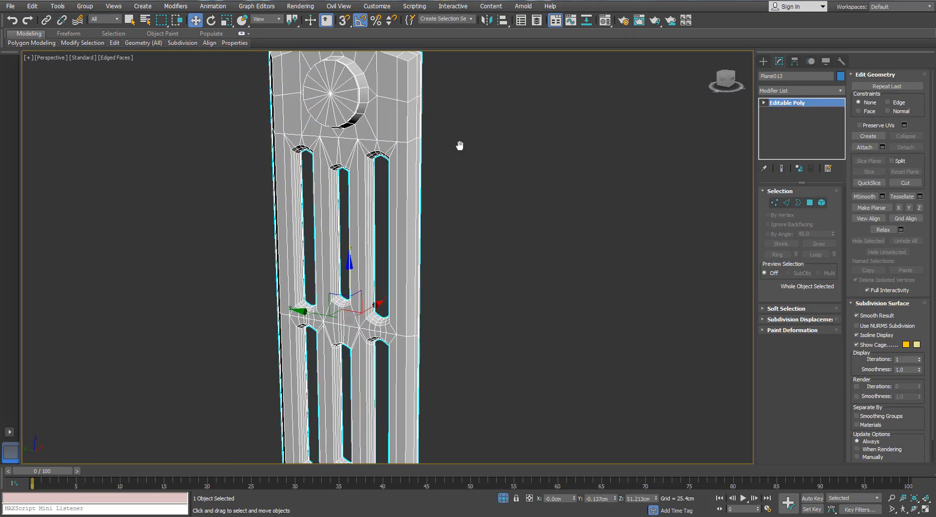
- Try to remove the groove around the round boss by selecting its edge ring, converting and growing it to polygons, and deleting them
middle_drag(459, 146, 409, 177)
alt+middle_drag(409, 177, 461, 200)
scroll(367, 169, up, 5)
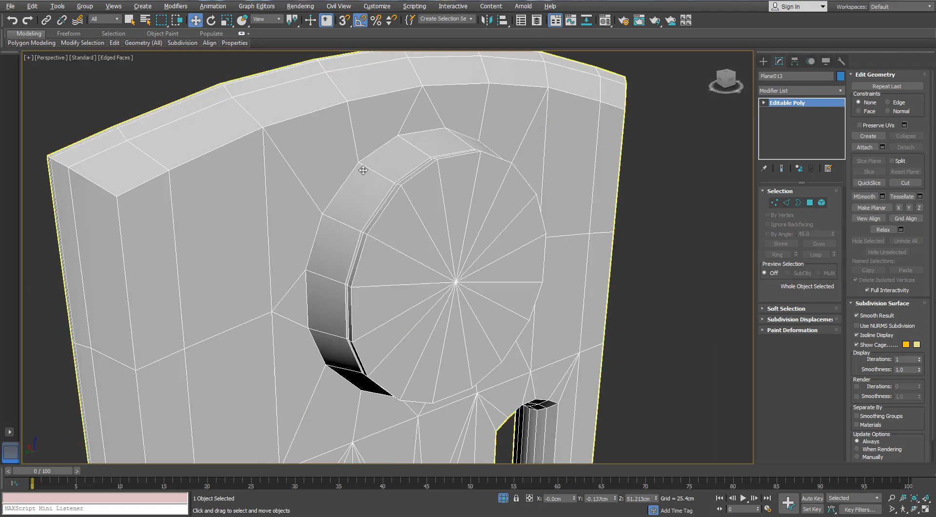
alt+middle_drag(368, 172, 455, 188)
scroll(505, 158, up, 2)
scroll(507, 156, up, 2)
alt+middle_drag(507, 155, 529, 142)
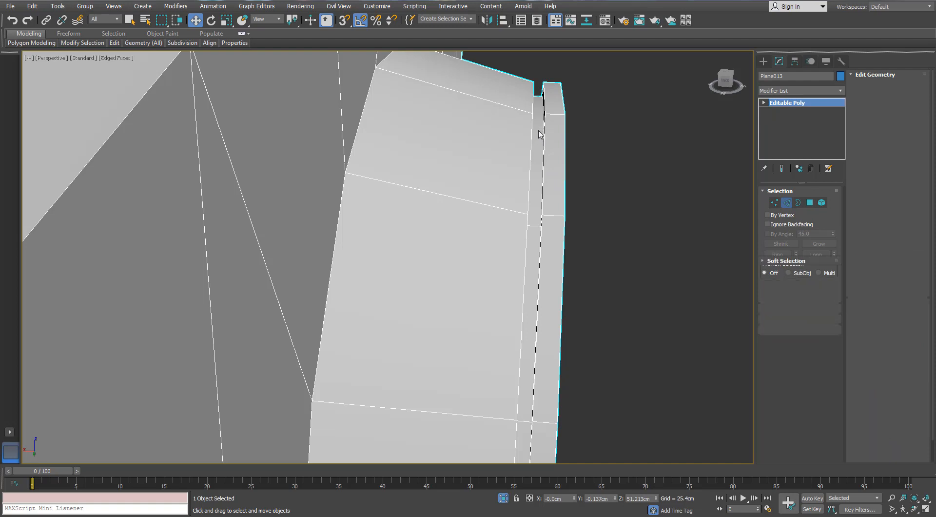
click(539, 129)
key(alt+r)
ctrl+click(809, 203)
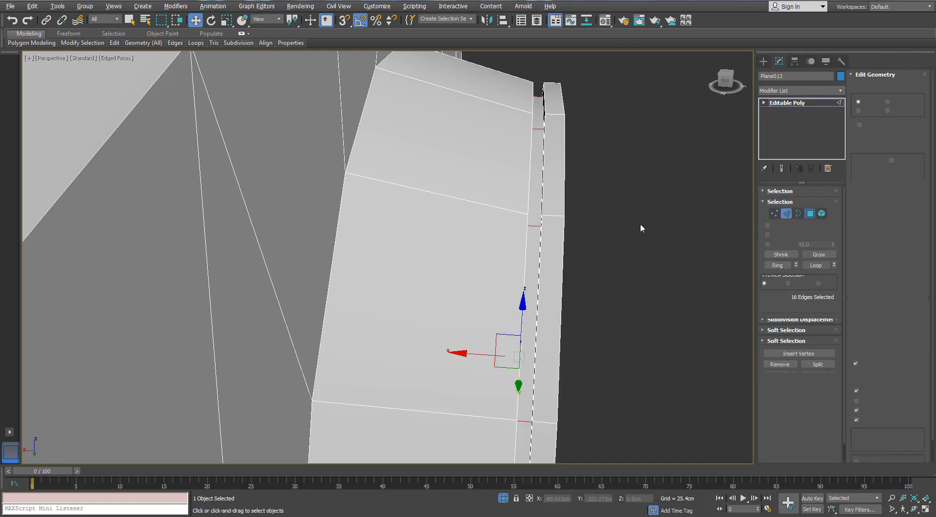
alt+middle_drag(639, 223, 612, 216)
click(821, 244)
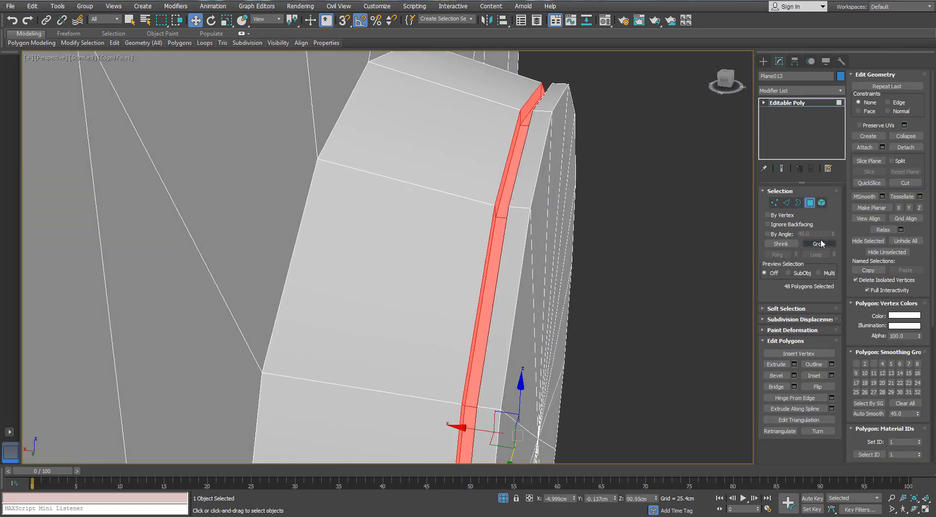
key(Delete)
- Select the open borders beside the groove gap, then undo back past the deletion of the groove polygons
click(797, 203)
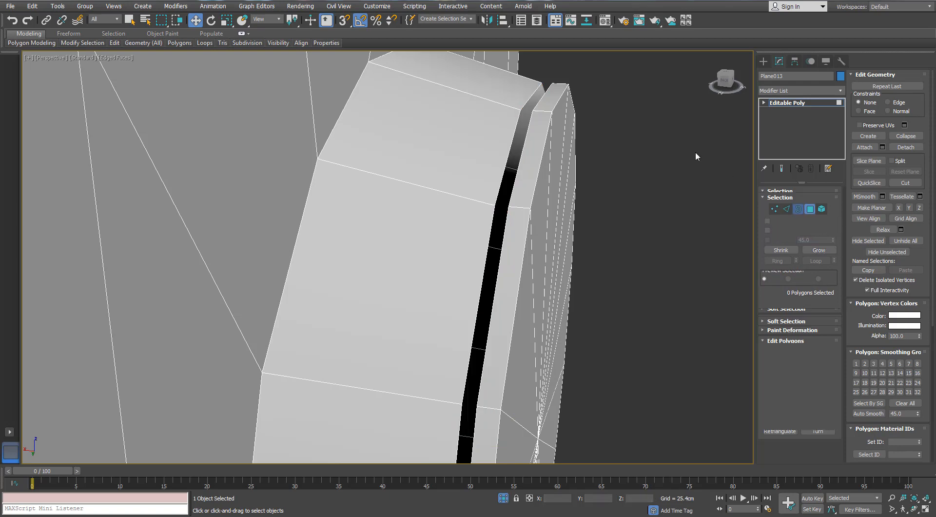
click(548, 96)
alt+middle_drag(548, 97, 544, 120)
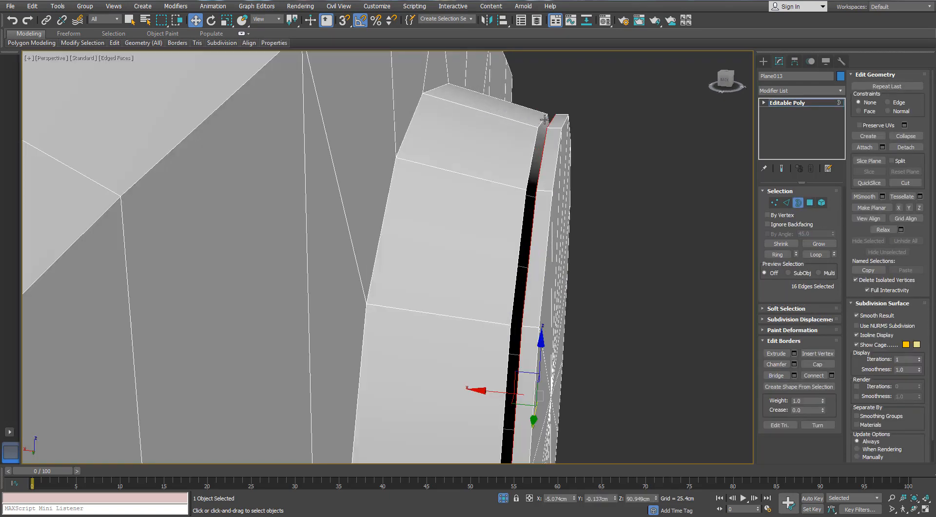
ctrl+click(545, 119)
click(548, 127)
key(ctrl+z)
key(ctrl+z)
key(ctrl+z)
key(ctrl+z)
key(ctrl+z)
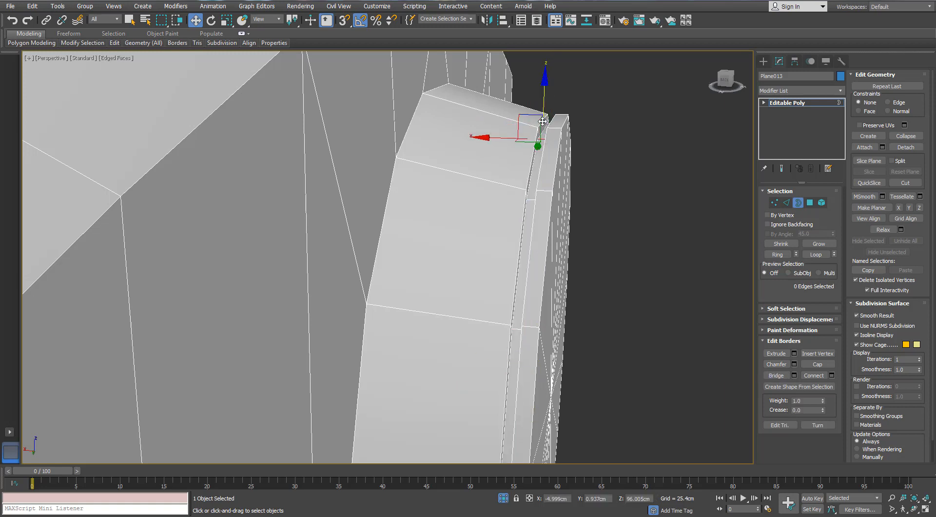
key(ctrl+z)
- Check the layers in the Scene Explorer, then isolate the valve-end low-poly section again for sub-object editing
scroll(681, 206, down, 10)
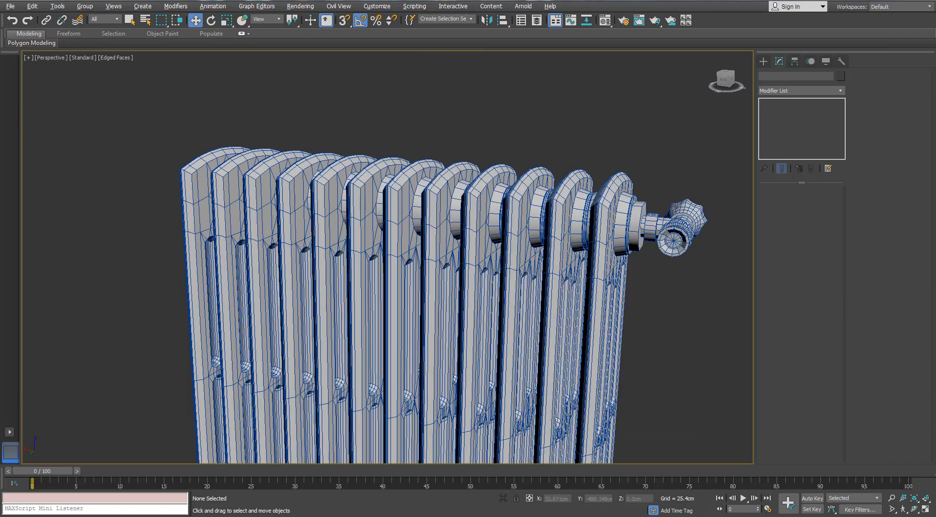
alt+middle_drag(681, 206, 673, 225)
click(522, 21)
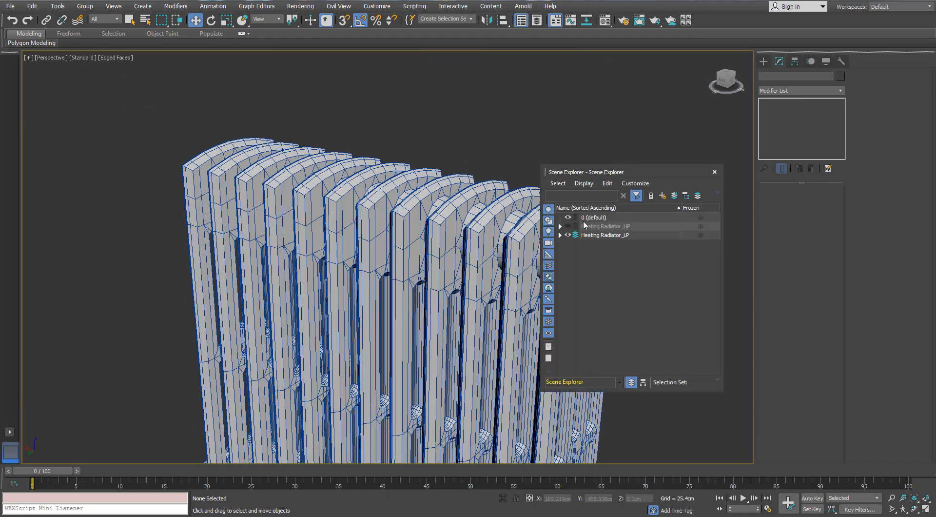
click(566, 234)
click(566, 235)
click(715, 172)
click(588, 239)
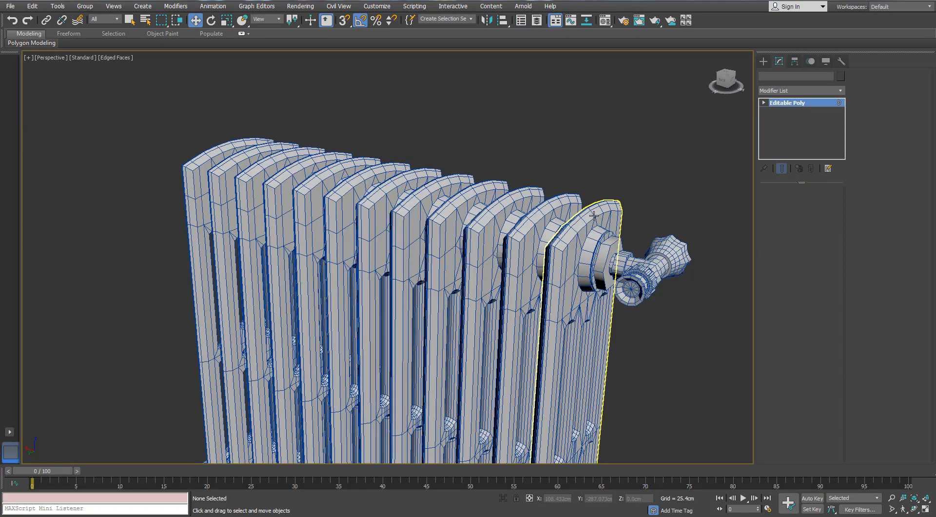
key(3)
key(alt+q)
middle_drag(524, 234, 523, 232)
scroll(523, 232, up, 10)
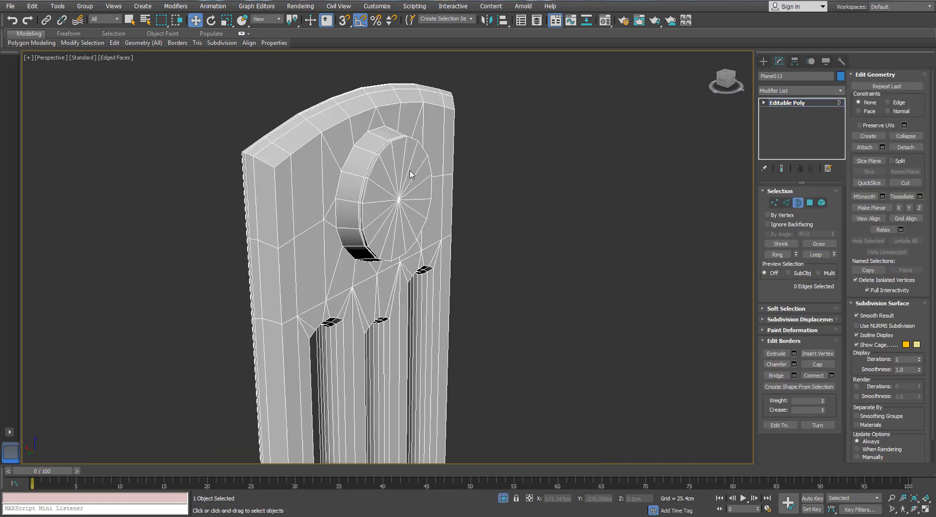
- In edge editing, select the two edge loops at the bottom of the boss groove and remove them to flatten it
key(2)
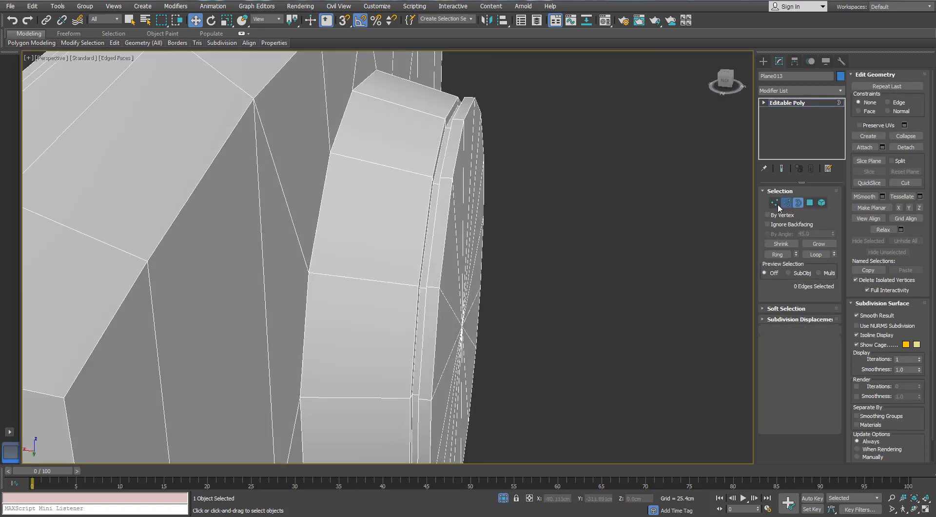
scroll(419, 128, up, 3)
click(422, 119)
scroll(422, 120, up, 3)
mouse_move(422, 120)
alt+middle_down()
mouse_move(441, 130)
mouse_move(418, 126)
alt+middle_up()
ctrl+click(423, 137)
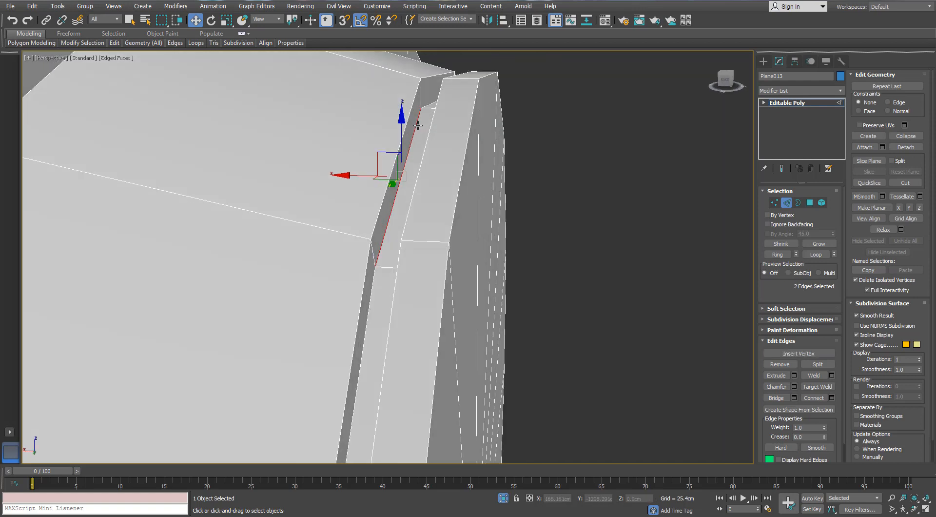
click(781, 243)
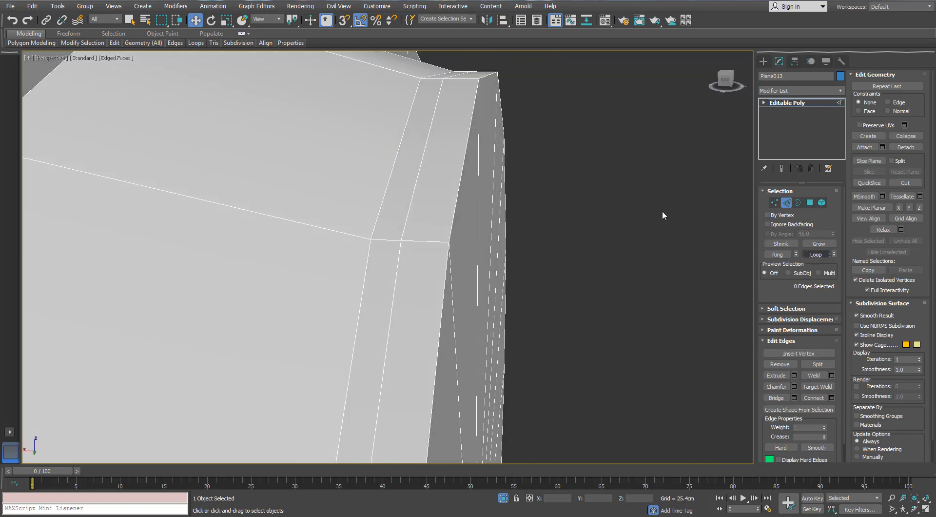
- Select the two remaining groove rim loops around the boss and remove them together with their vertices
double_click(421, 161)
ctrl+double_click(395, 157)
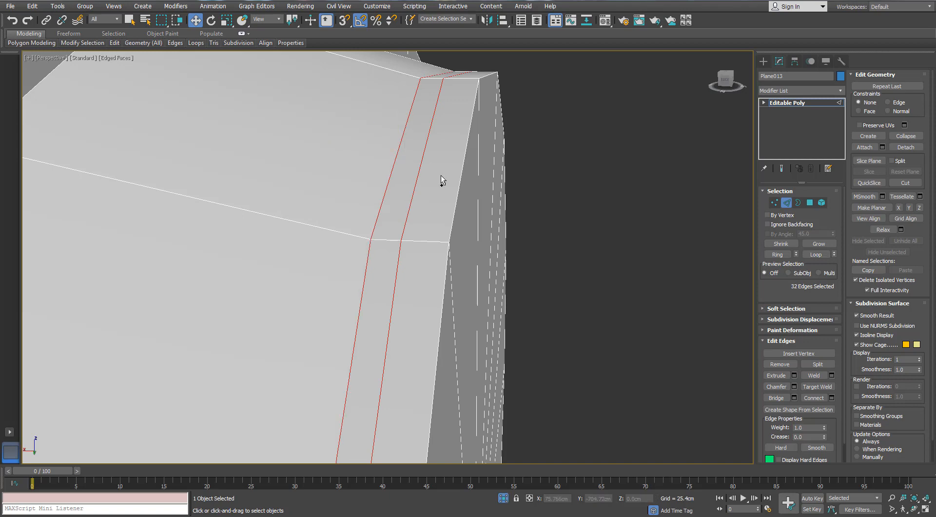
scroll(441, 176, down, 3)
key(ctrl+BackSpace)
key(ctrl+z)
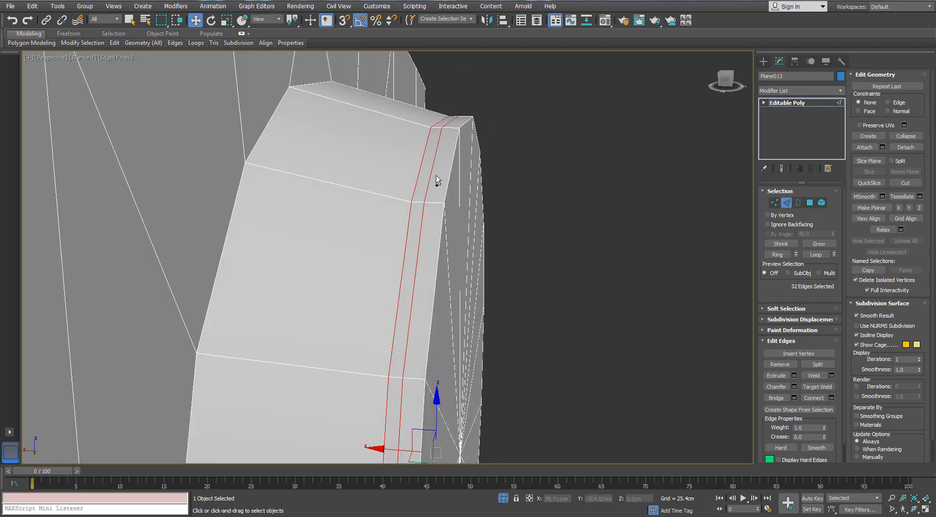
key(ctrl+BackSpace)
scroll(436, 180, down, 4)
- Select the radiator section as an element, clear its smoothing groups, and auto smooth it at 45
click(822, 202)
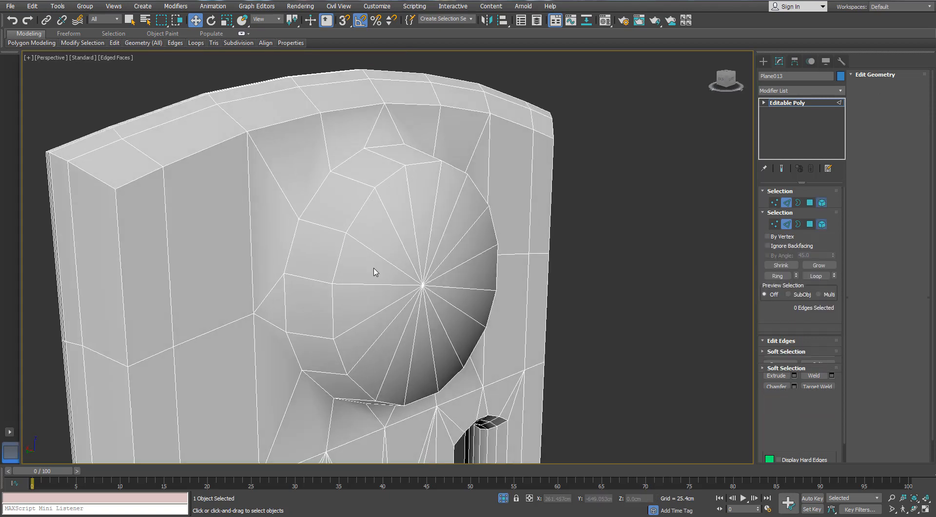
click(372, 269)
click(907, 403)
click(588, 271)
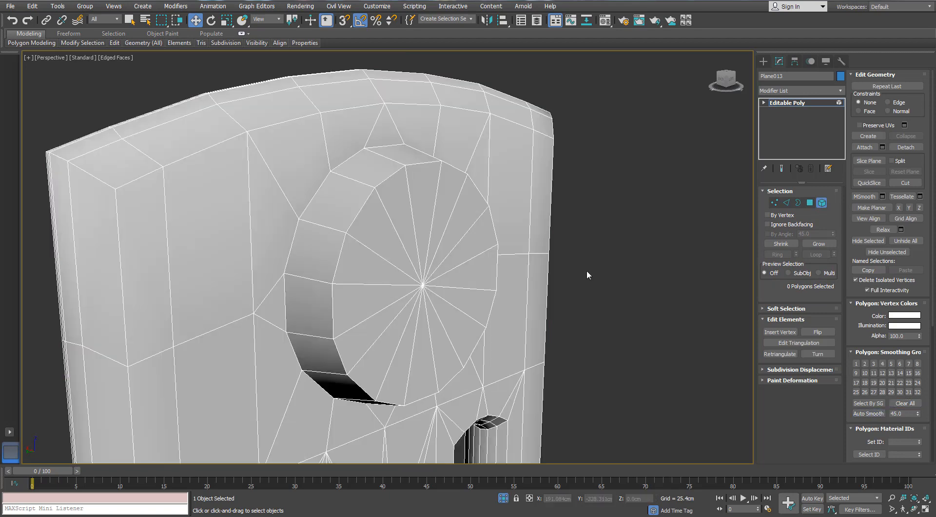
- Try to select the radial edges on the boss's end cap with edge loops, an edge ring and individual picks
scroll(588, 271, down, 3)
scroll(723, 215, up, 3)
click(786, 203)
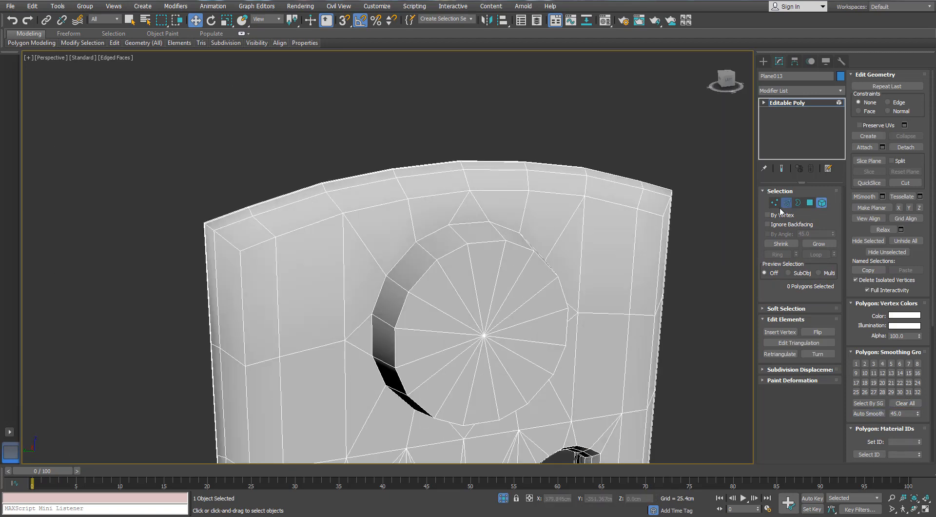
double_click(474, 280)
alt+middle_drag(491, 293, 484, 293)
ctrl+double_click(495, 274)
ctrl+click(507, 298)
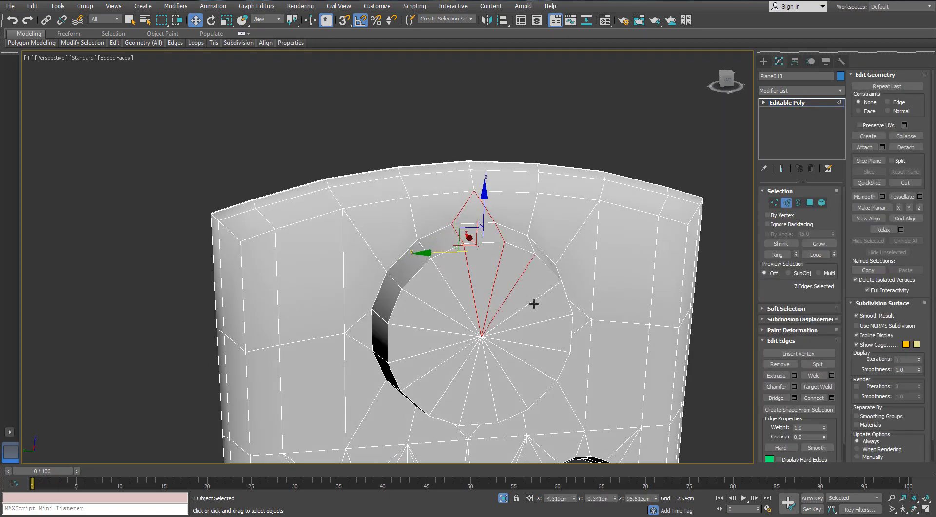
key(alt+r)
double_click(518, 246)
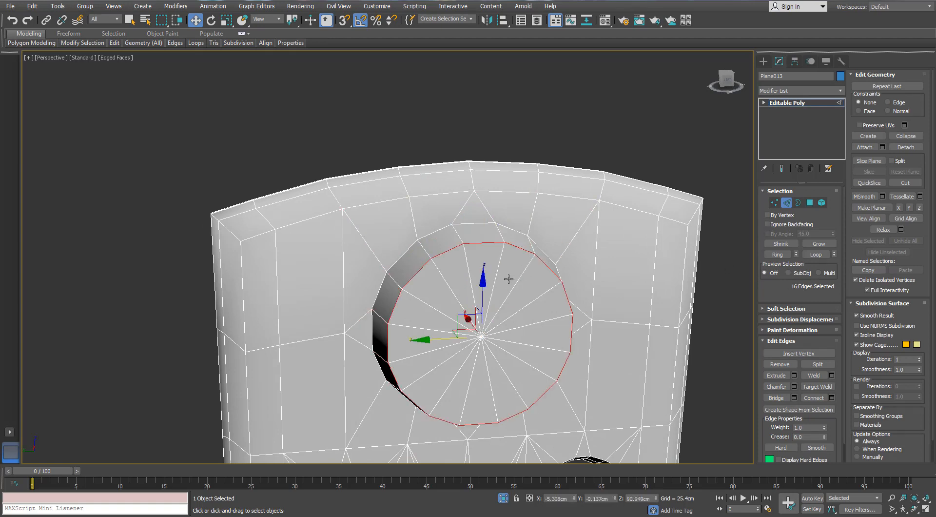
double_click(466, 259)
middle_drag(459, 307, 447, 240)
ctrl+click(449, 239)
ctrl+click(435, 251)
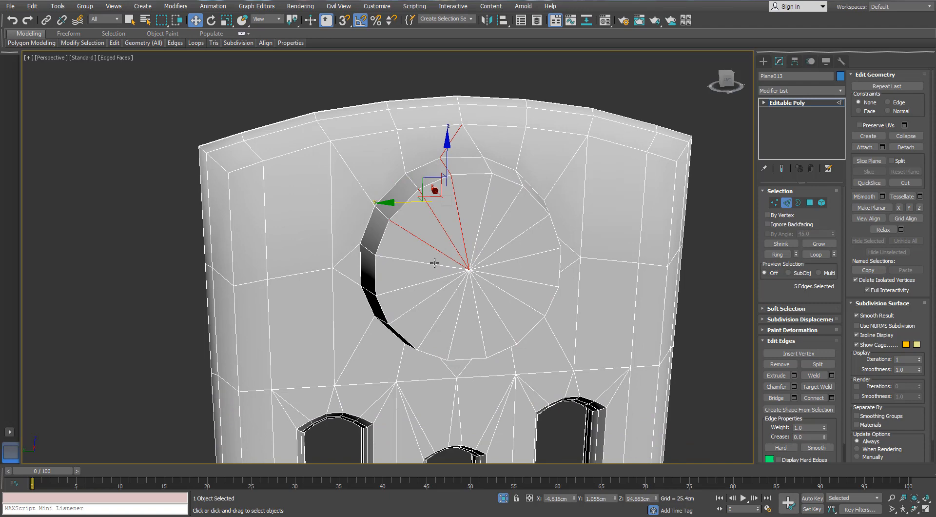
- Select all radial edges on the boss's end cap from its centre vertex and try growing the edge selection
click(775, 202)
click(469, 269)
ctrl+click(786, 202)
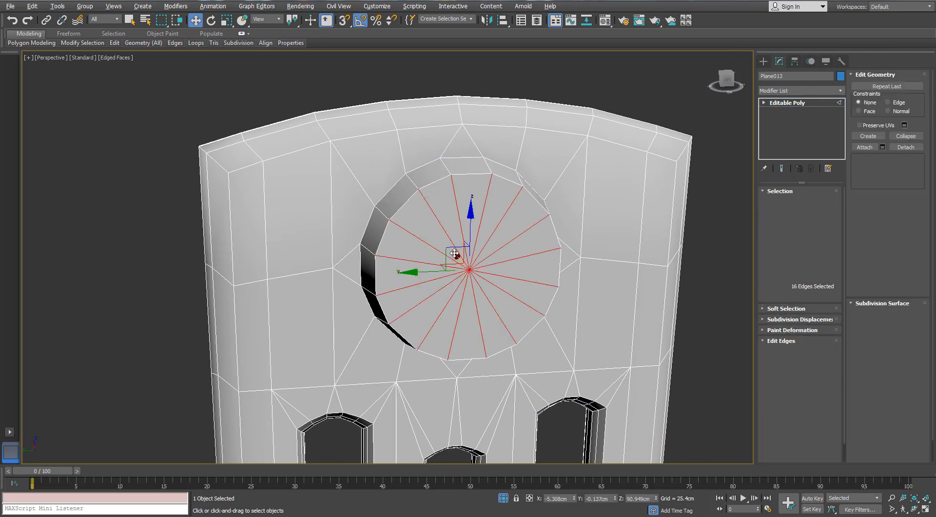
scroll(454, 251, up, 2)
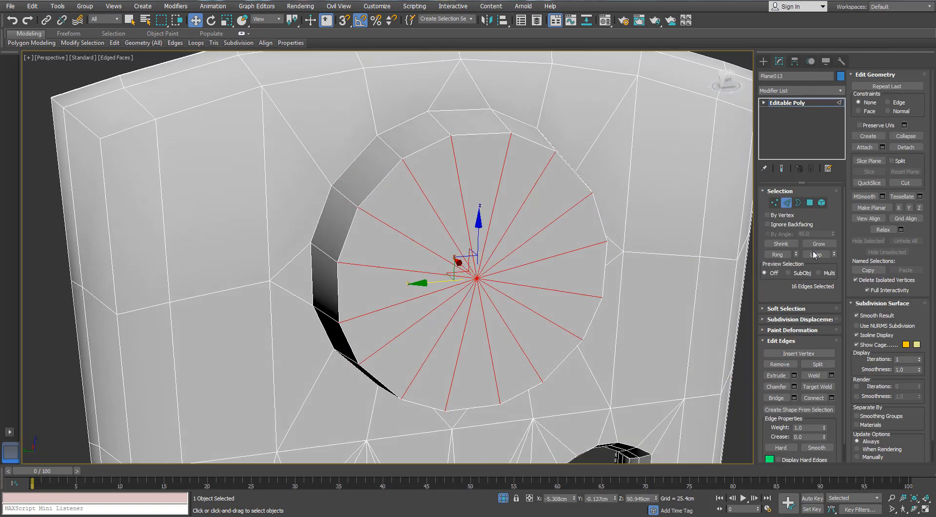
click(815, 245)
key(ctrl+z)
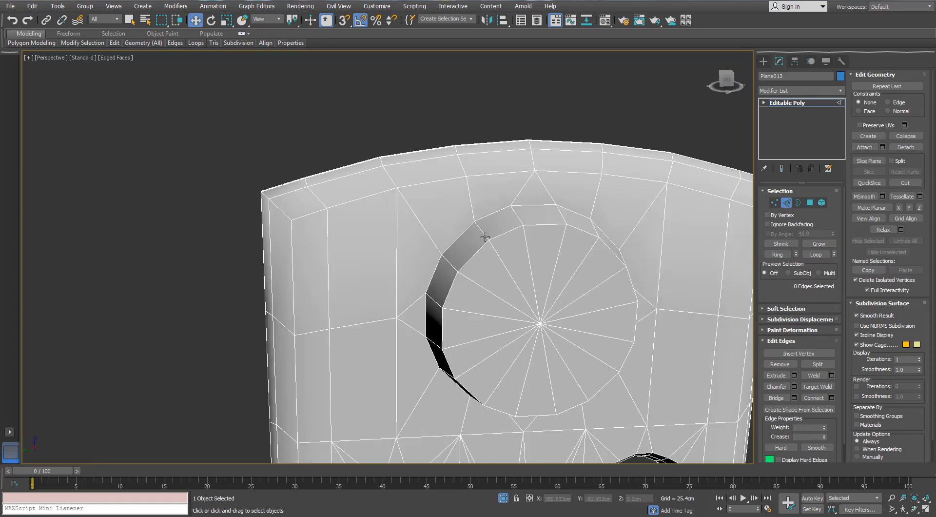
- Select the ring of edges across the boss's side wall and chamfer them by about 0.556 cm
click(485, 237)
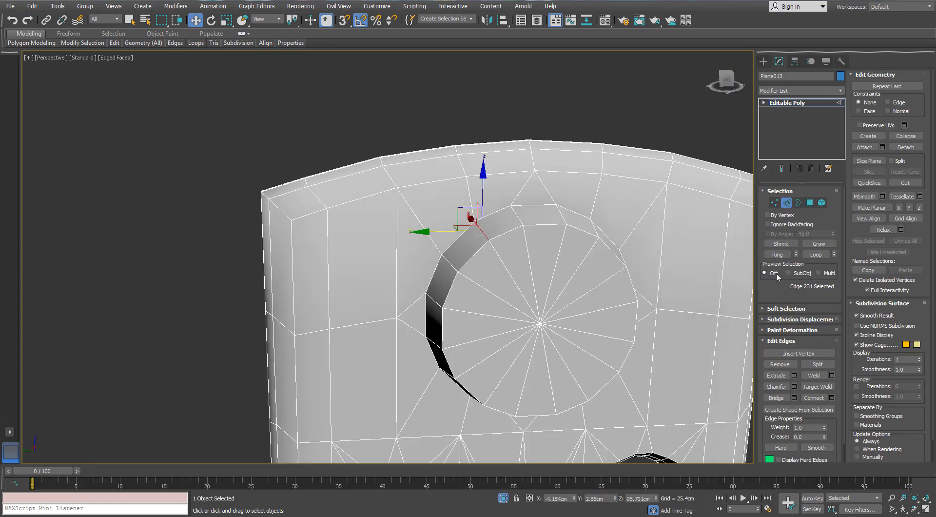
click(777, 254)
click(793, 386)
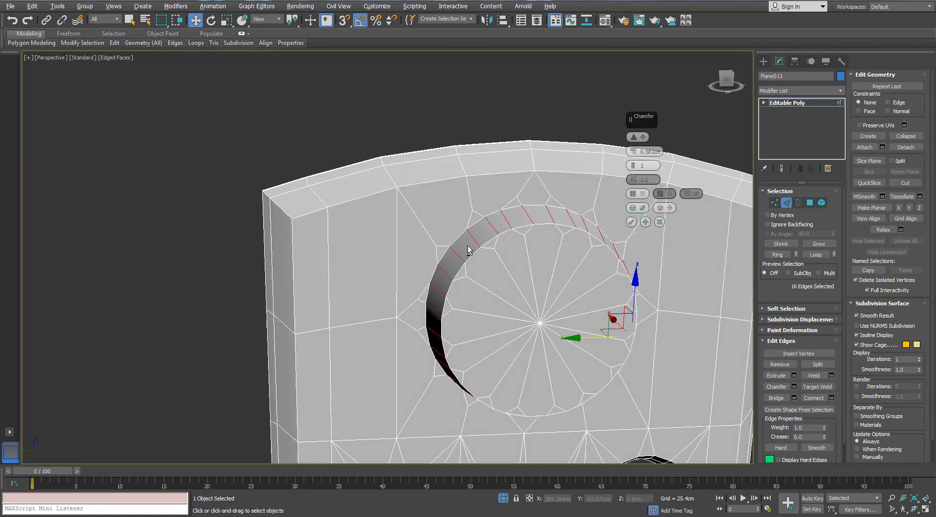
scroll(521, 212, up, 4)
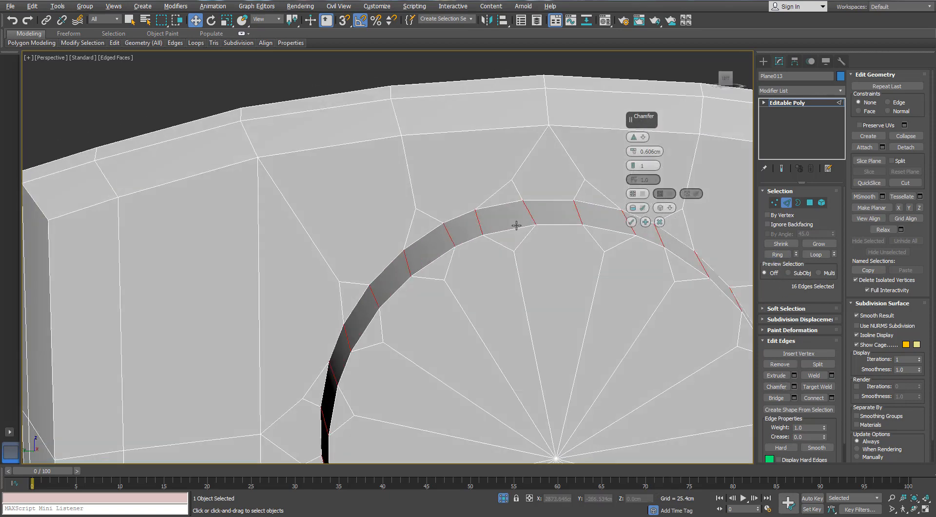
click(635, 154)
click(635, 154)
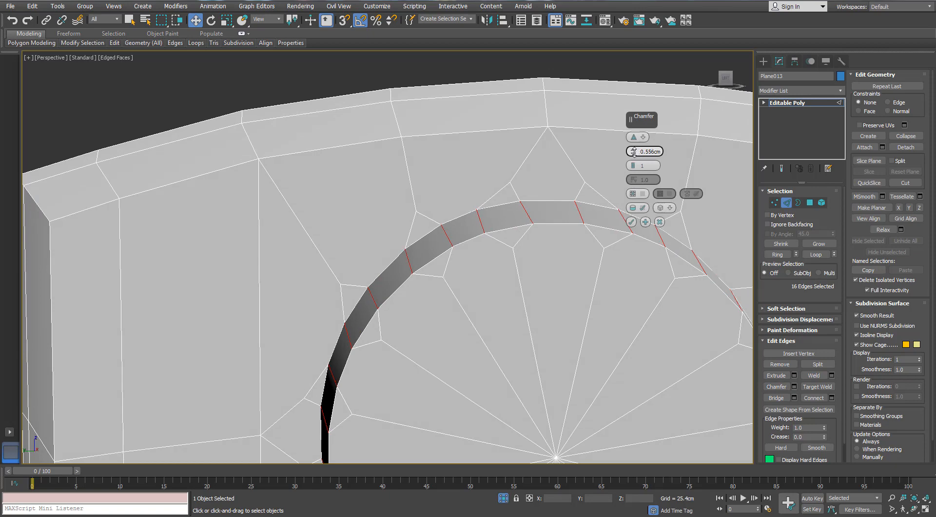
scroll(512, 299, down, 4)
alt+middle_drag(511, 299, 575, 303)
click(631, 221)
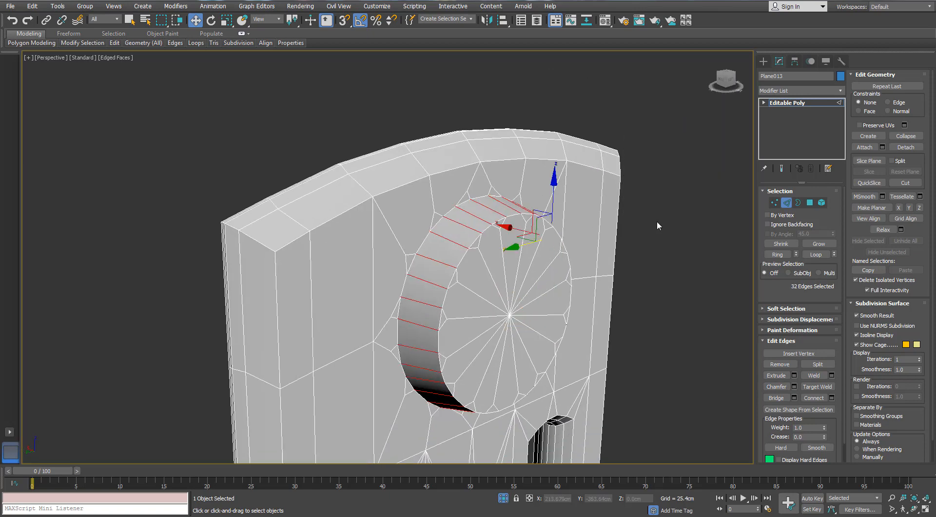
- Select the polygons of the boss's end cap, starting from its centre vertex and leaving out the side wall polygons
click(773, 202)
alt+middle_drag(574, 336, 518, 325)
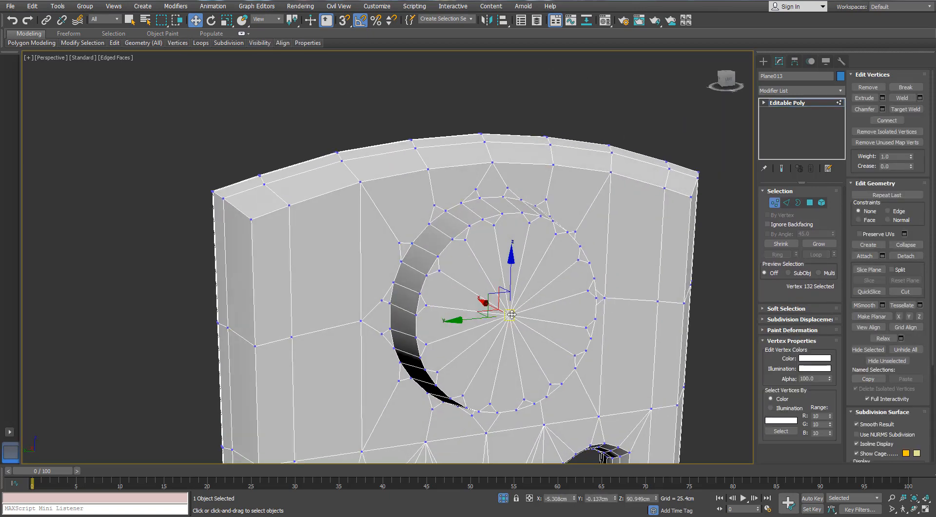
ctrl+click(810, 206)
alt+middle_drag(542, 274, 494, 261)
click(813, 245)
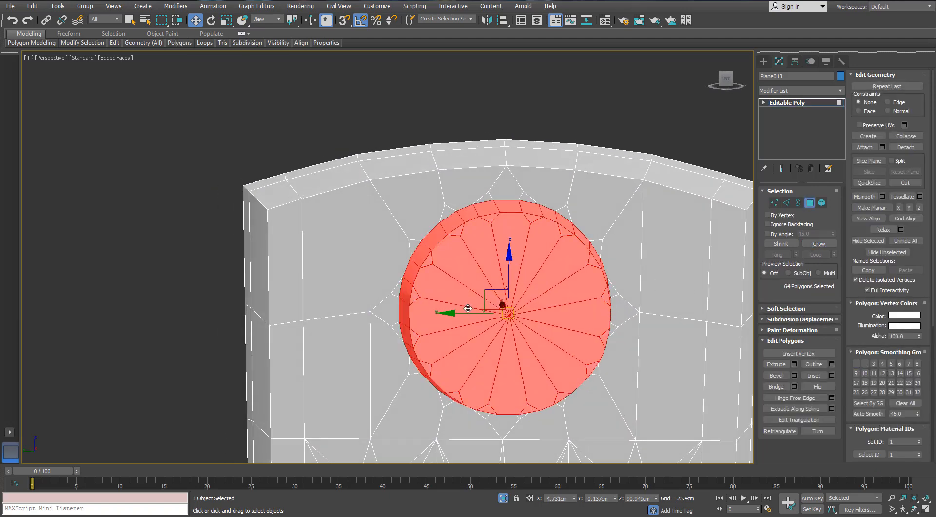
alt+middle_drag(466, 306, 540, 297)
alt+drag(334, 137, 520, 487)
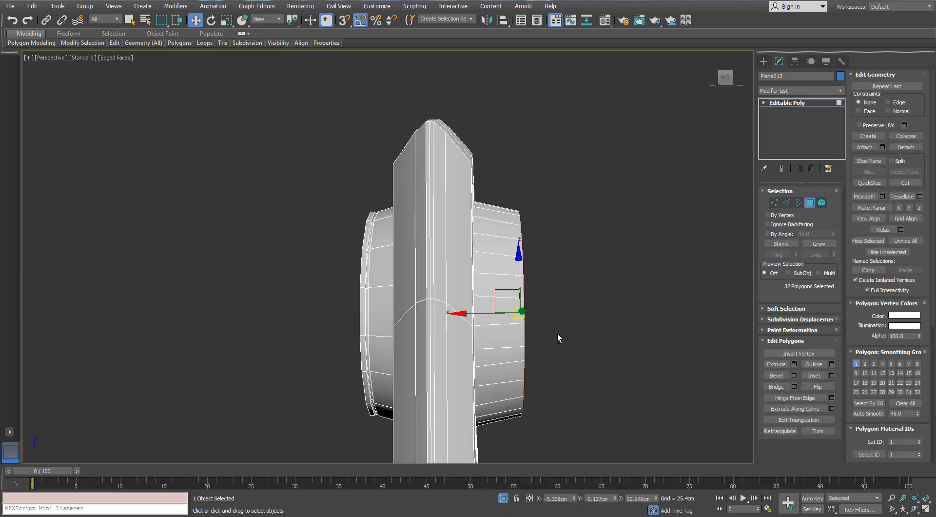
alt+middle_drag(557, 334, 491, 333)
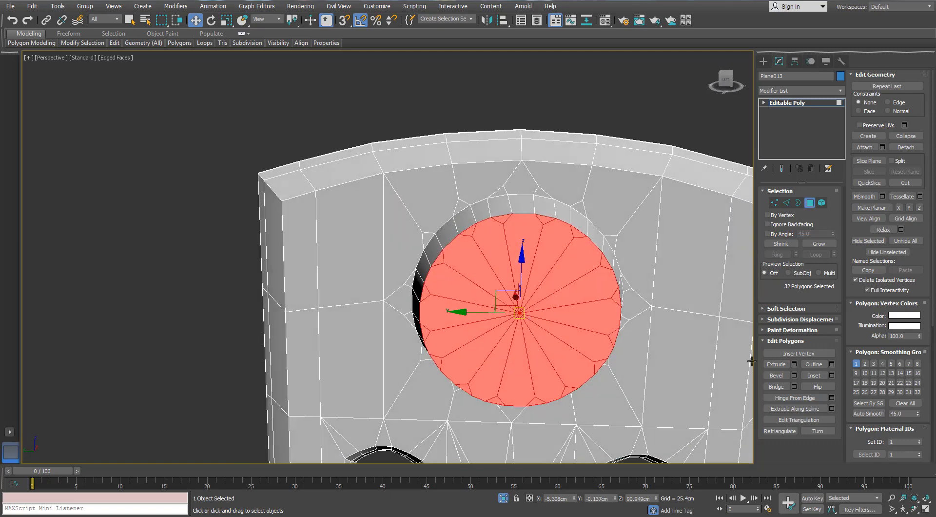
- Inset the end cap polygons by 2.54 cm and collapse the inner polygons into a single centre vertex
click(831, 375)
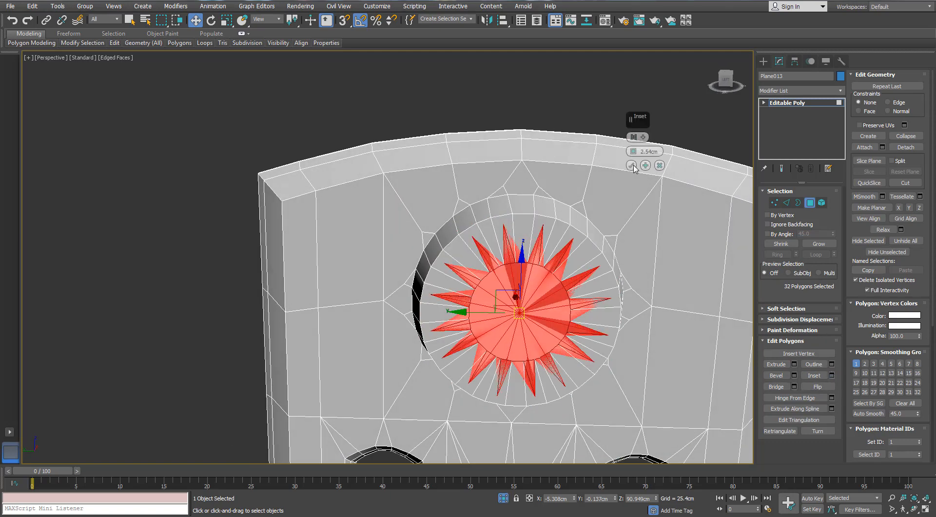
click(632, 150)
right_click(529, 292)
click(498, 190)
alt+middle_drag(520, 263, 551, 274)
scroll(493, 201, up, 1)
alt+middle_drag(493, 200, 469, 206)
- Target weld the mid-height vertices beside the boss outward onto the corner edge vertices on both sides of the section
click(776, 201)
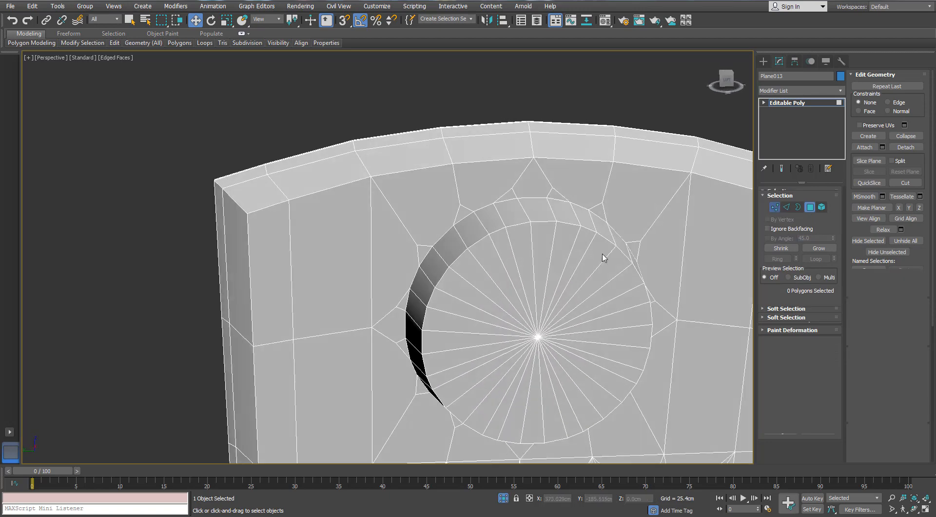
alt+middle_drag(595, 248, 571, 241)
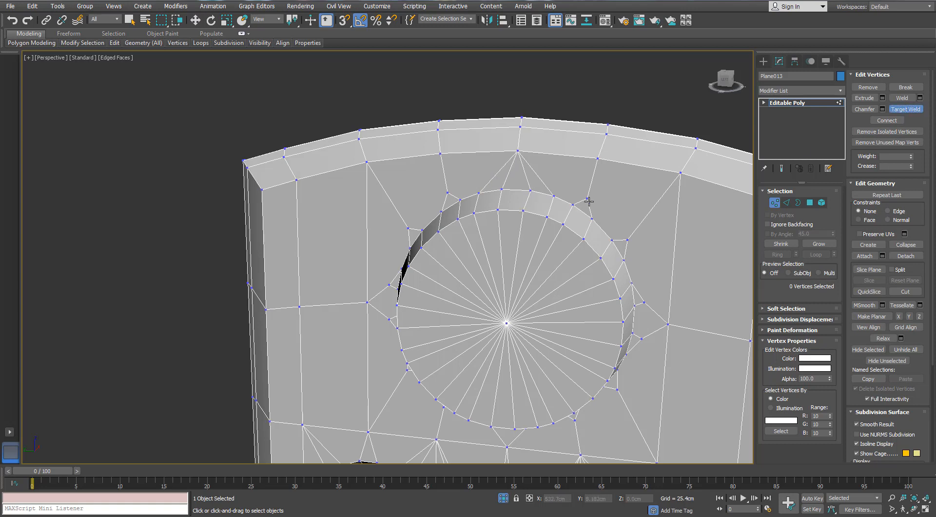
scroll(609, 206, down, 1)
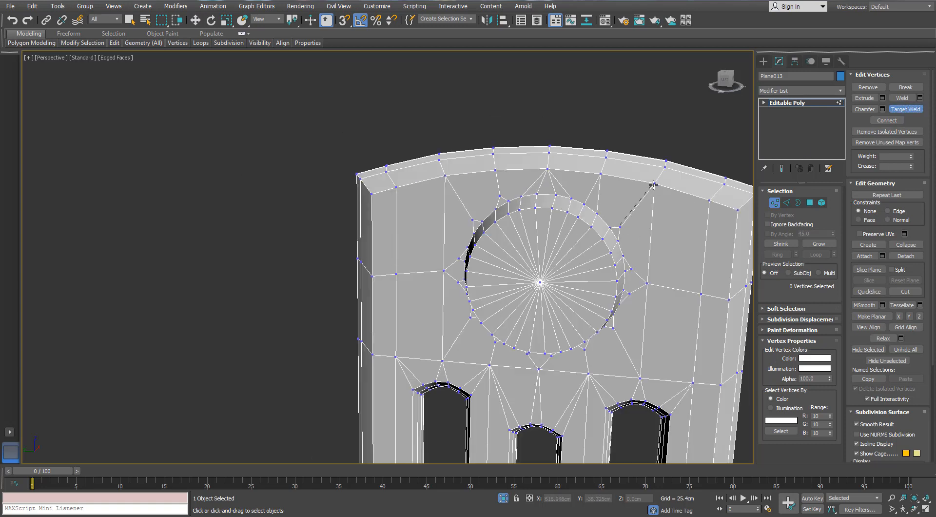
click(702, 293)
scroll(443, 266, up, 2)
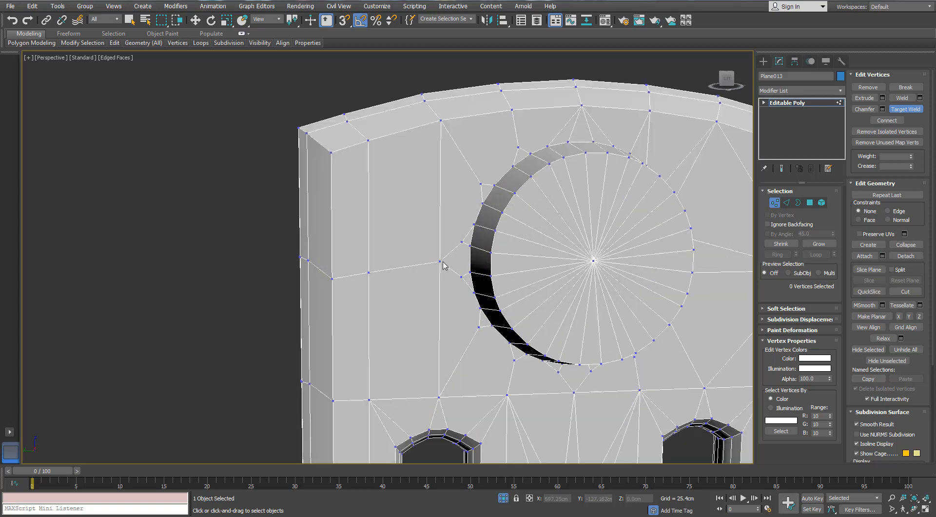
click(369, 273)
click(332, 279)
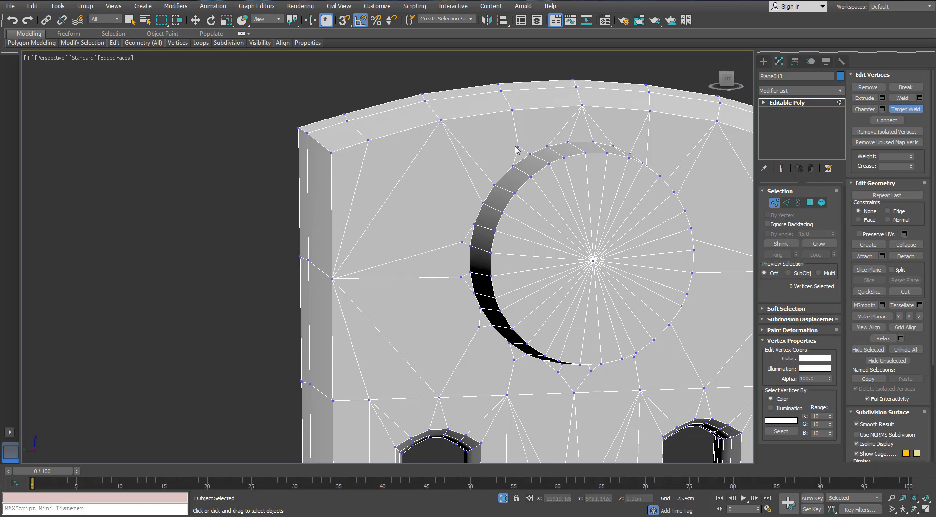
scroll(516, 130, down, 5)
scroll(430, 193, up, 5)
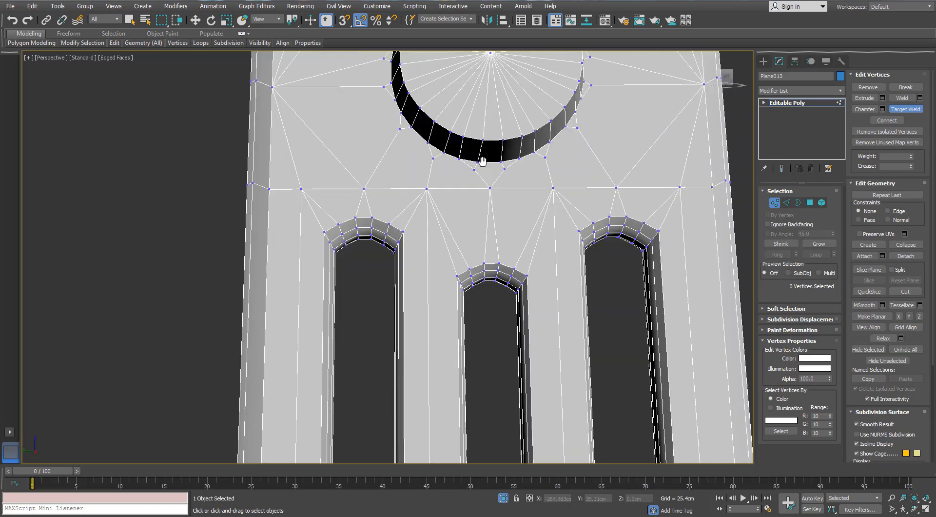
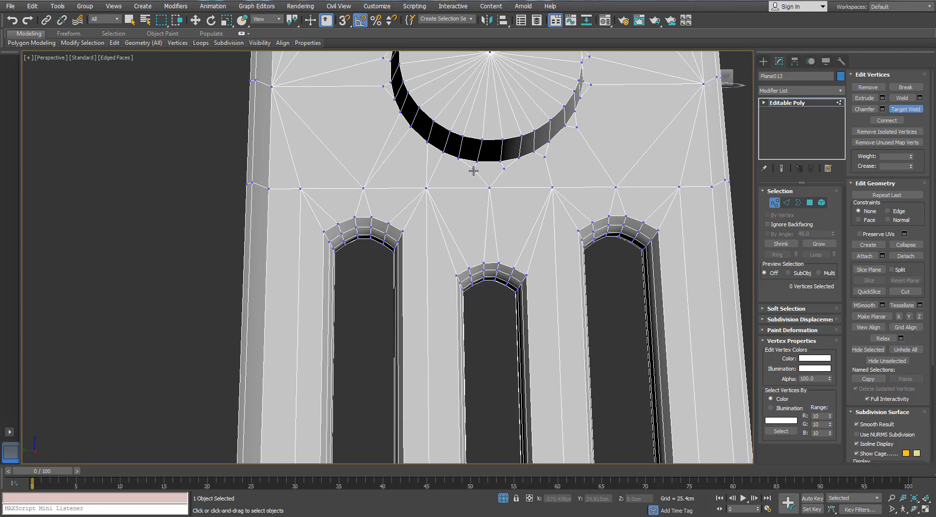
- Target-weld the outermost row vertices between the right slot and the upper circle onto the right side vertex level with the circle
middle_drag(488, 188, 448, 177)
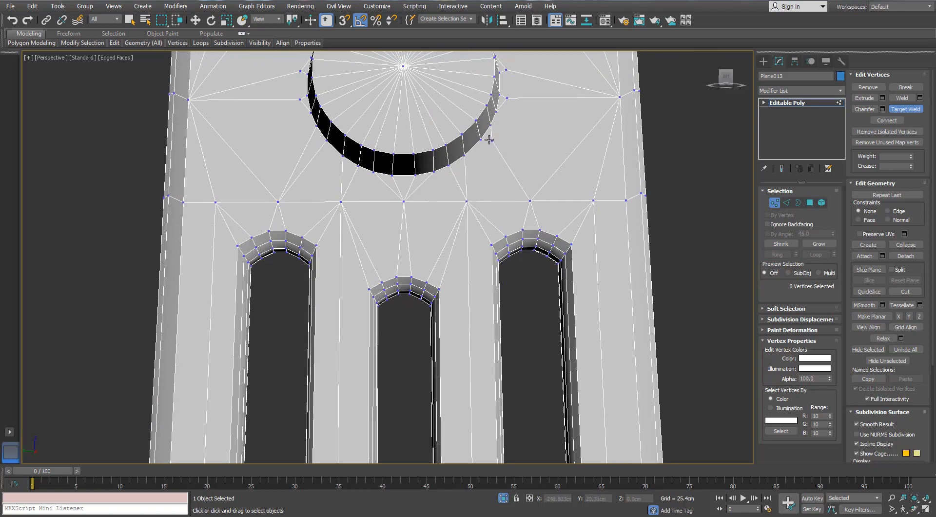
click(531, 199)
scroll(560, 209, up, 3)
middle_drag(560, 208, 468, 243)
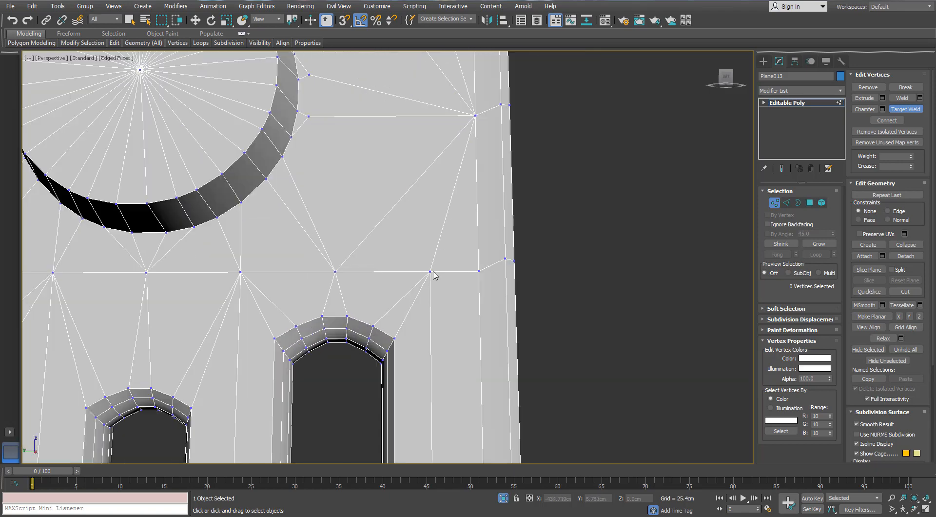
click(478, 271)
scroll(478, 266, down, 5)
scroll(456, 258, up, 3)
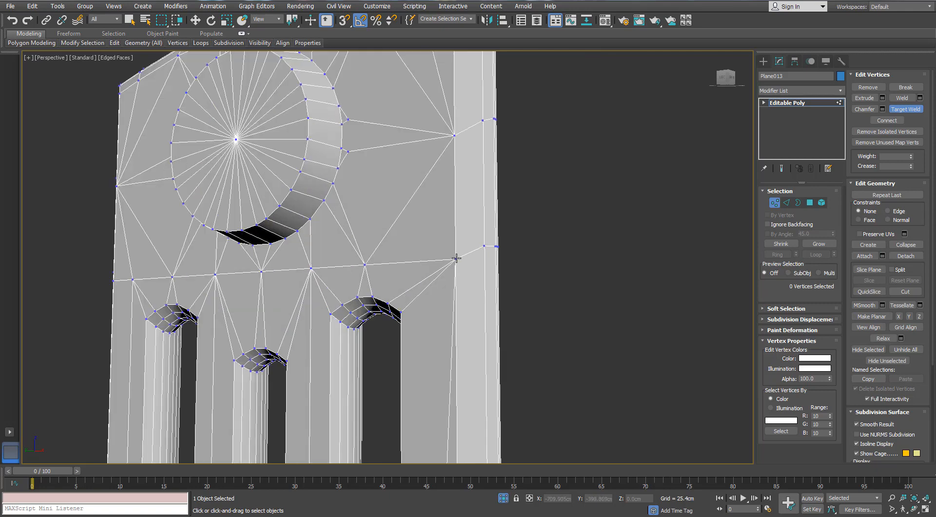
click(454, 136)
scroll(437, 174, down, 4)
- Target-weld the two outer row vertices above the left slot and the one above the right slot onto the side vertices beside the circle
scroll(263, 185, up, 4)
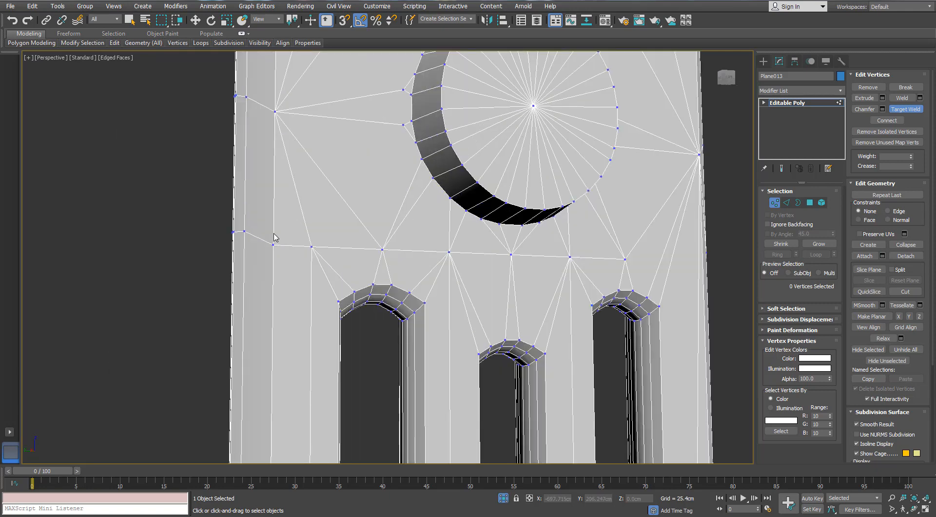
click(276, 112)
click(276, 111)
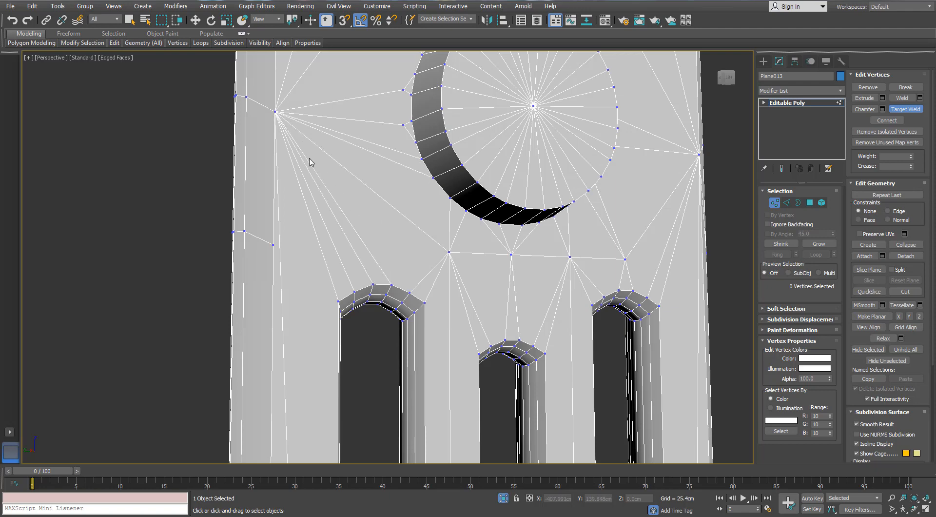
scroll(324, 188, down, 4)
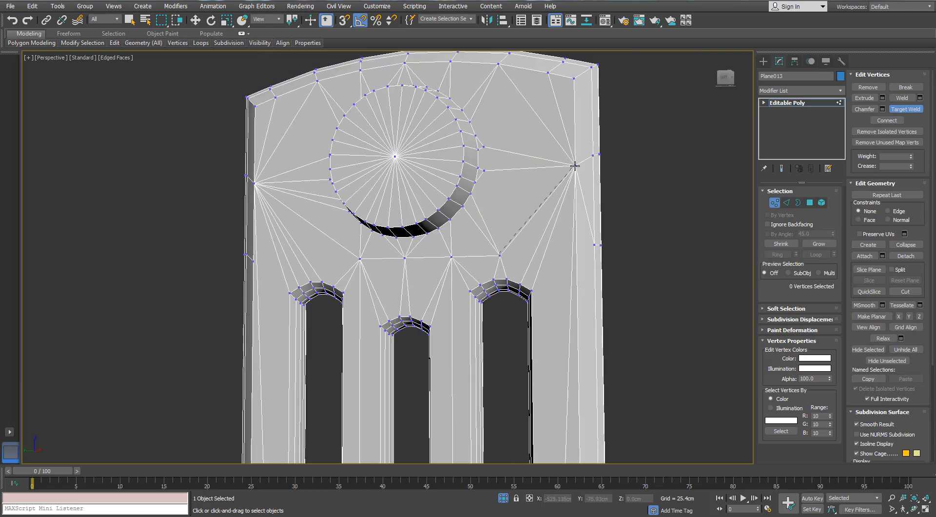
click(575, 165)
scroll(521, 196, down, 3)
- Examine the mesh around the rounded slot ends and along the crossbar in the middle of the panel
alt+middle_drag(434, 209, 395, 173)
scroll(351, 221, up, 3)
scroll(386, 191, down, 3)
middle_drag(539, 187, 529, 90)
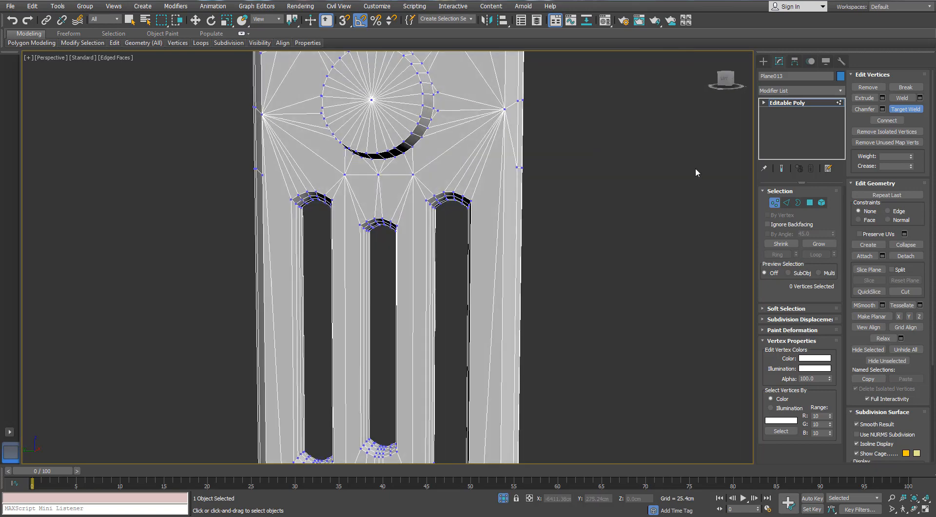
alt+middle_drag(517, 185, 498, 184)
scroll(423, 217, up, 4)
alt+middle_drag(423, 218, 344, 270)
scroll(349, 188, up, 5)
scroll(299, 166, down, 4)
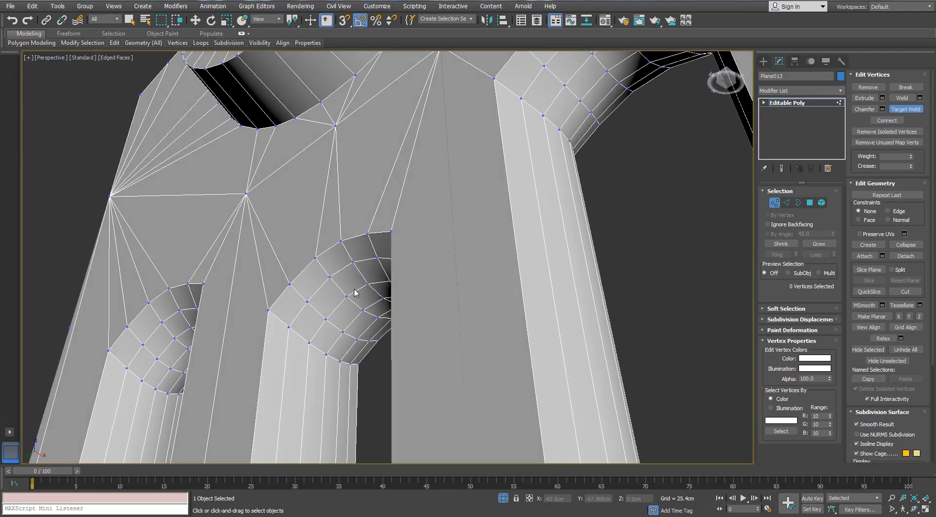
scroll(353, 290, down, 2)
alt+middle_drag(248, 274, 367, 201)
scroll(344, 250, down, 3)
scroll(354, 288, down, 4)
alt+middle_drag(367, 201, 405, 272)
scroll(405, 273, up, 3)
scroll(445, 272, up, 3)
scroll(406, 283, down, 3)
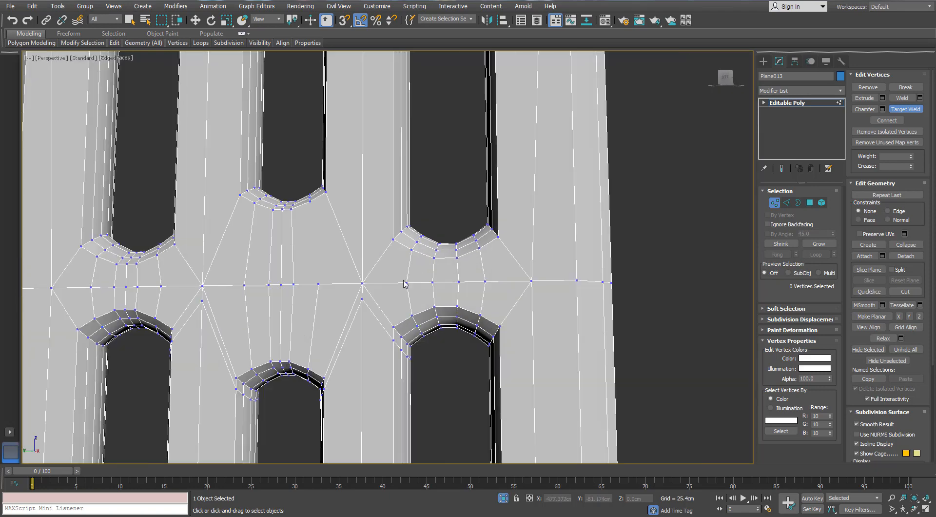
scroll(510, 281, up, 2)
- Target-weld the outer vertex between the right slots and the adjoining junction vertex onto the border vertex of the middle crossbar
click(788, 203)
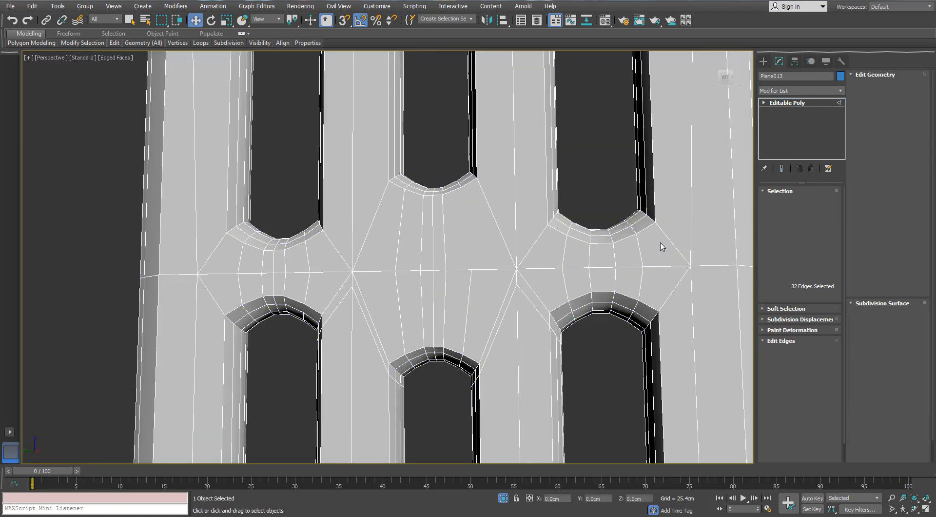
key(ctrl+z)
scroll(507, 283, up, 3)
mouse_move(395, 292)
alt+middle_down()
mouse_move(384, 334)
mouse_move(389, 281)
alt+middle_up()
alt+middle_drag(389, 282, 392, 249)
middle_drag(596, 249, 480, 260)
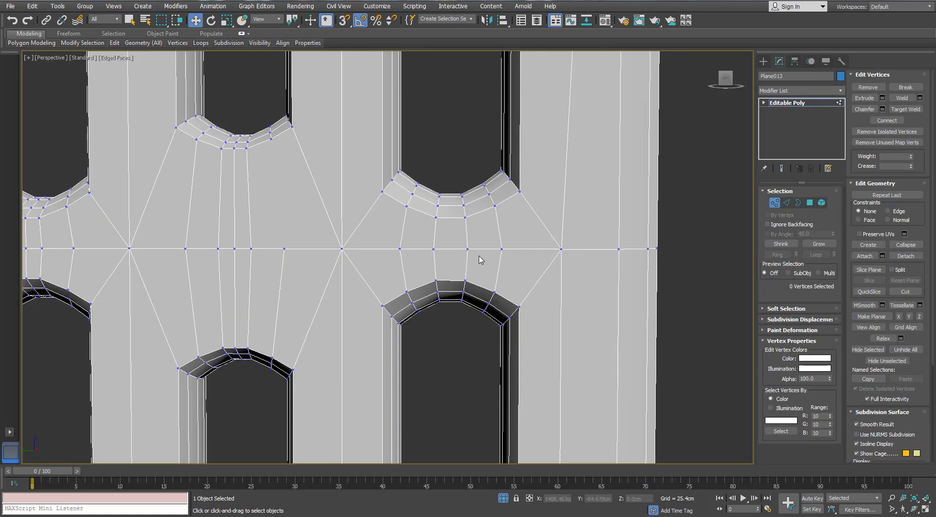
click(502, 248)
click(905, 109)
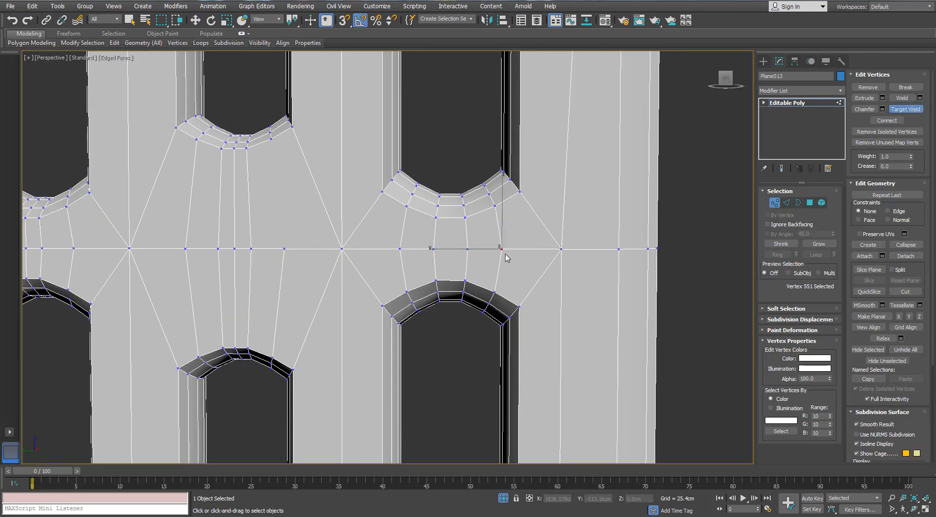
click(561, 249)
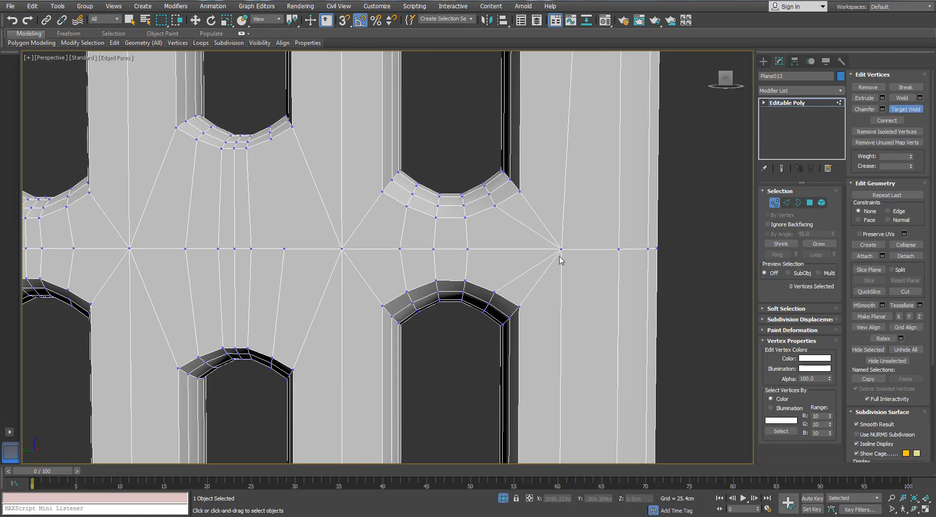
click(621, 249)
- Target-weld the remaining crossbar vertices between the upper and lower right slots onto the border vertex and the inner junction vertex
scroll(619, 248, down, 5)
alt+middle_drag(615, 244, 568, 259)
scroll(563, 258, up, 3)
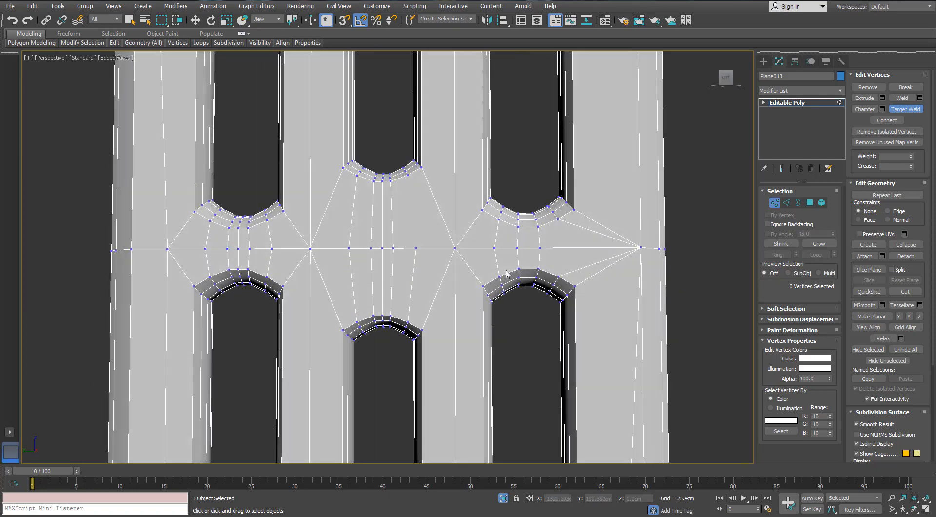
scroll(507, 273, up, 3)
click(712, 241)
middle_drag(522, 233, 543, 246)
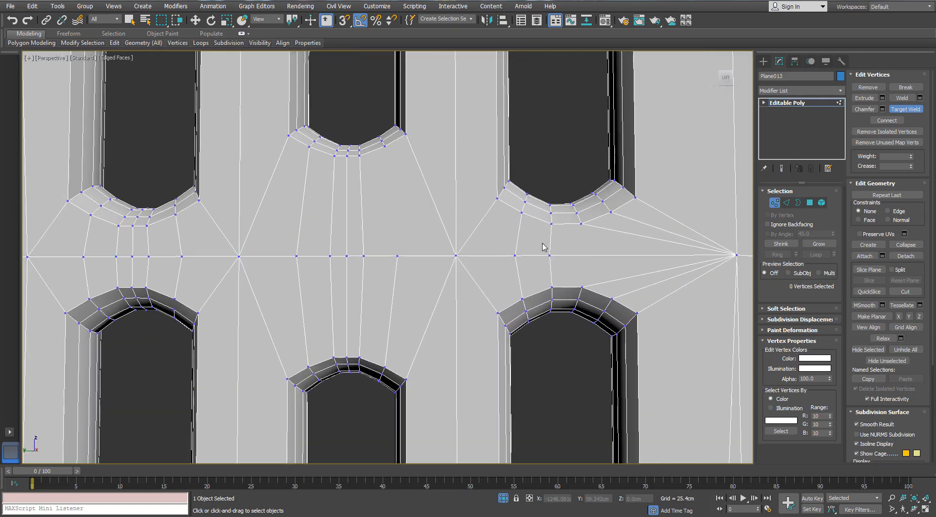
click(456, 255)
scroll(448, 285, down, 3)
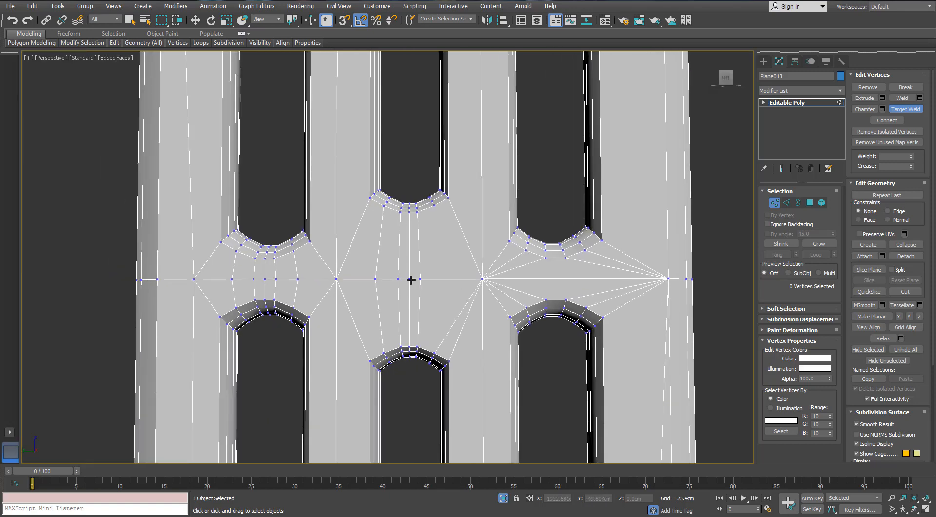
- Target-weld the crossbar vertices between the upper and lower centre slots onto the two neighbouring junction vertices
middle_drag(435, 283, 479, 296)
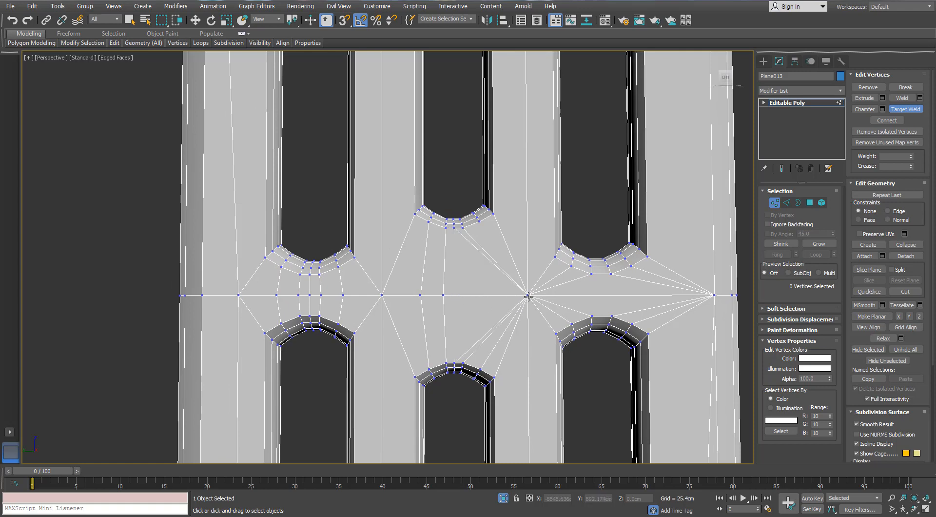
click(419, 294)
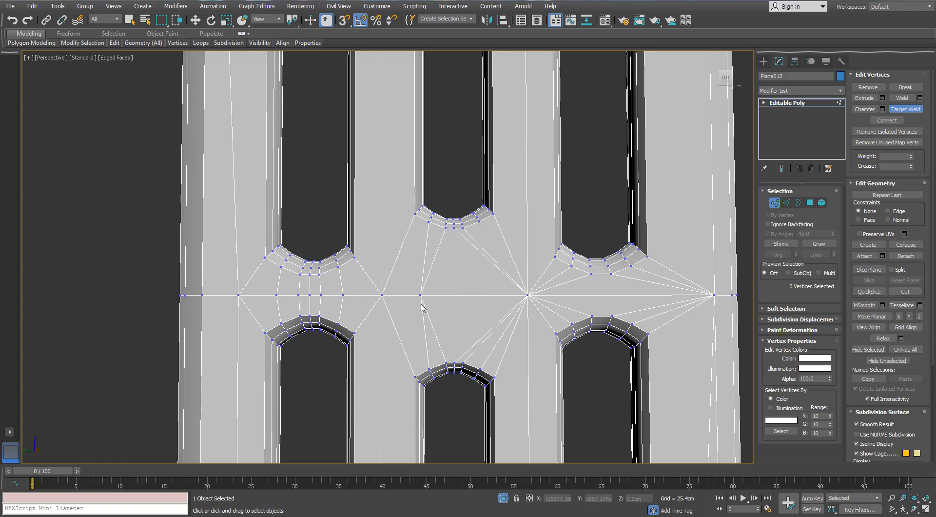
click(381, 294)
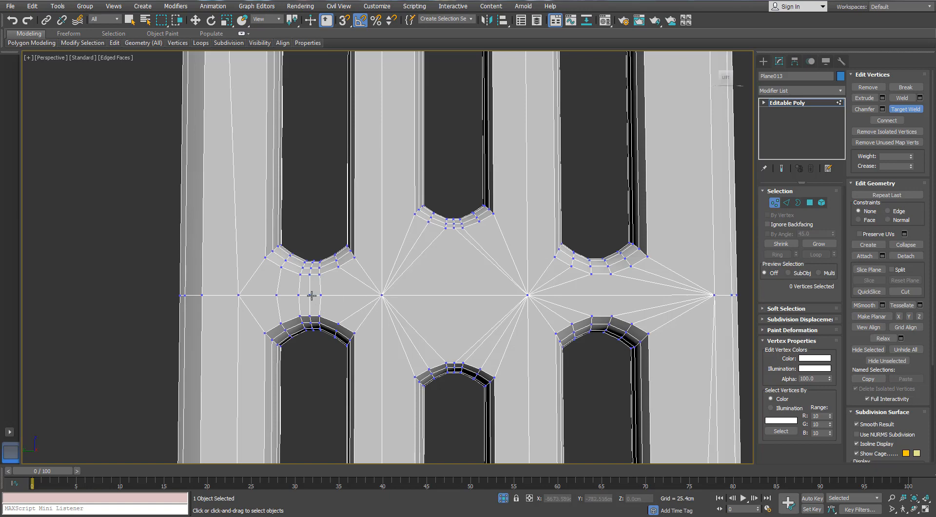
- Target-weld the crossbar vertices between the left slots onto their neighbouring junctions, and merge the outer junction into the left border vertex
click(382, 296)
middle_drag(292, 303, 349, 307)
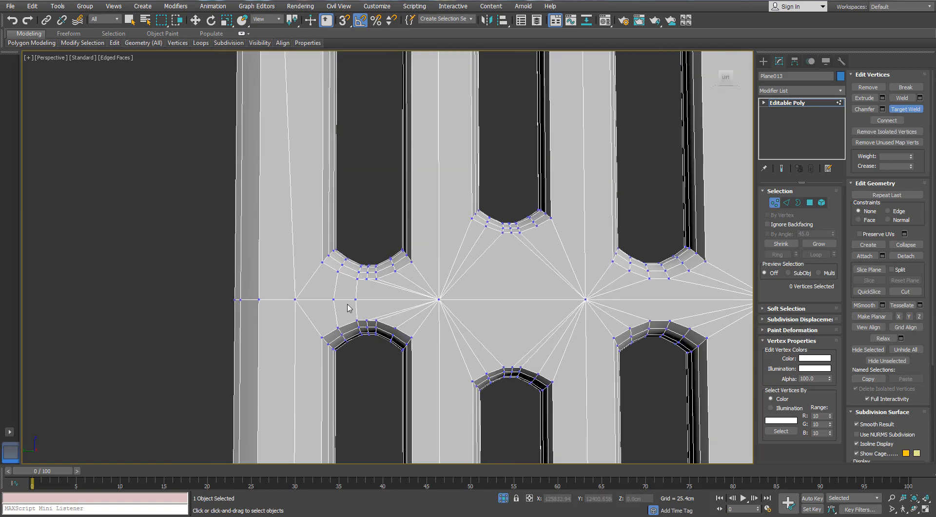
click(296, 298)
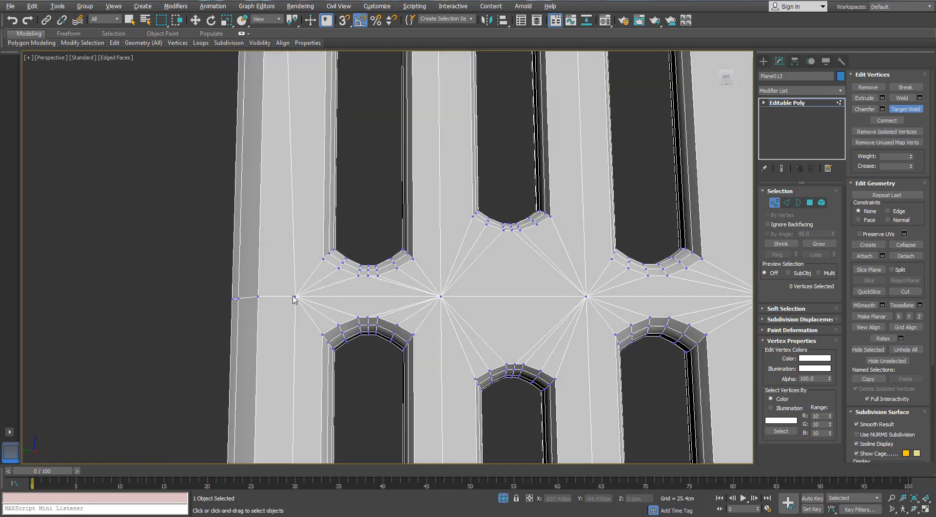
click(295, 299)
click(260, 299)
scroll(268, 301, down, 3)
alt+middle_drag(284, 308, 295, 313)
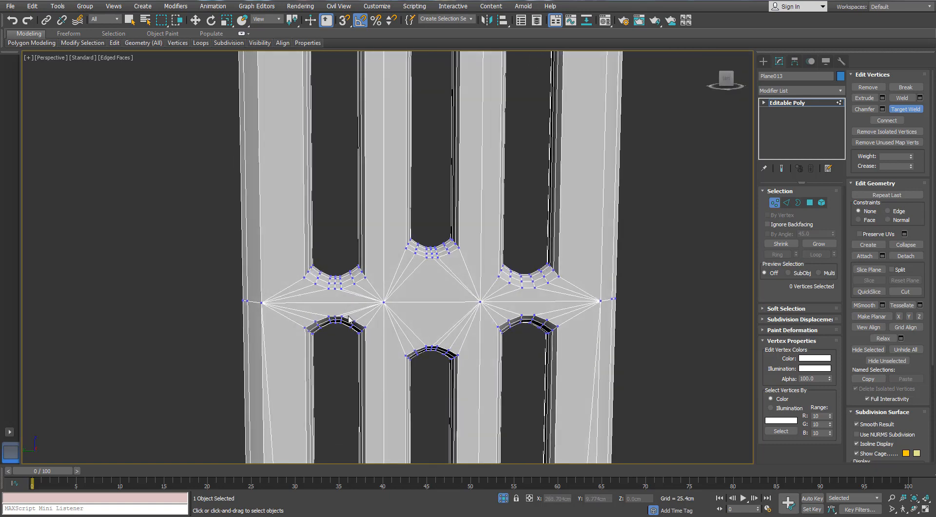
- Target-weld the outermost right row vertex above the lower circle onto the adjacent border vertex
scroll(348, 316, up, 1)
scroll(360, 329, down, 1)
middle_drag(408, 365, 369, 284)
scroll(369, 284, down, 1)
scroll(443, 252, up, 2)
scroll(442, 253, down, 2)
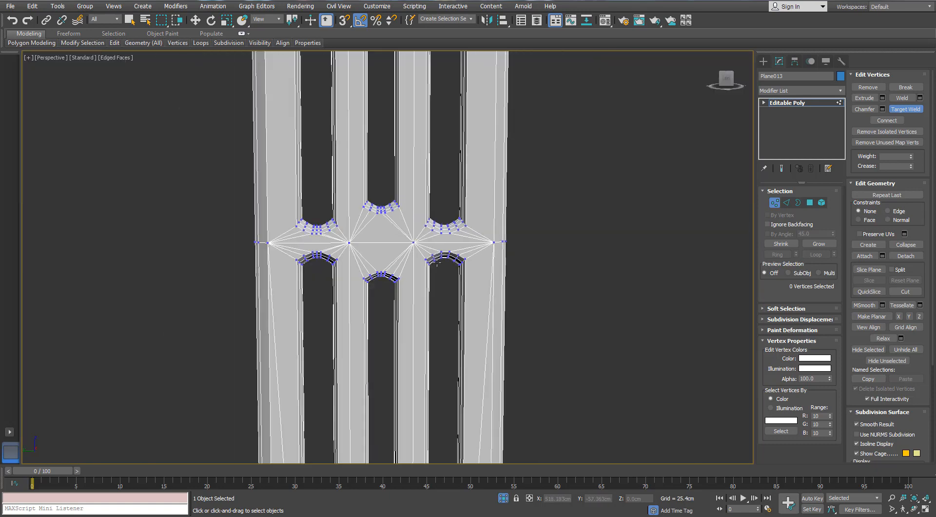
scroll(431, 351, down, 1)
middle_drag(428, 363, 416, 193)
alt+middle_drag(427, 279, 435, 291)
scroll(435, 291, up, 3)
middle_drag(402, 263, 444, 190)
middle_drag(444, 190, 439, 279)
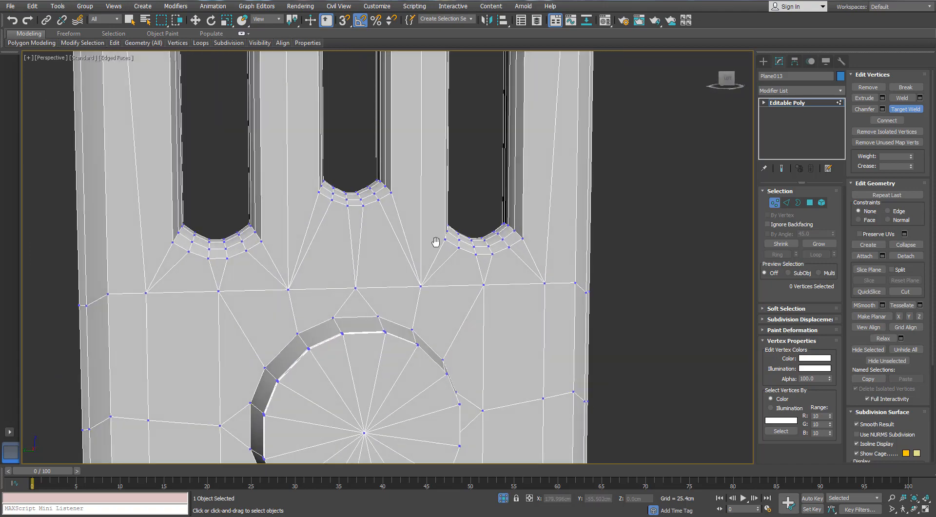
scroll(433, 238, down, 1)
middle_drag(433, 238, 447, 141)
alt+middle_drag(447, 141, 413, 194)
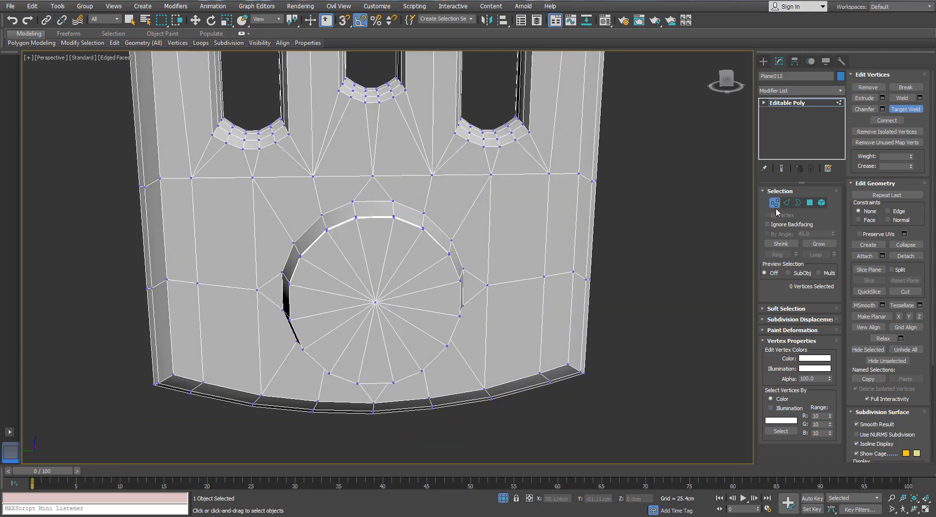
alt+middle_drag(581, 184, 555, 180)
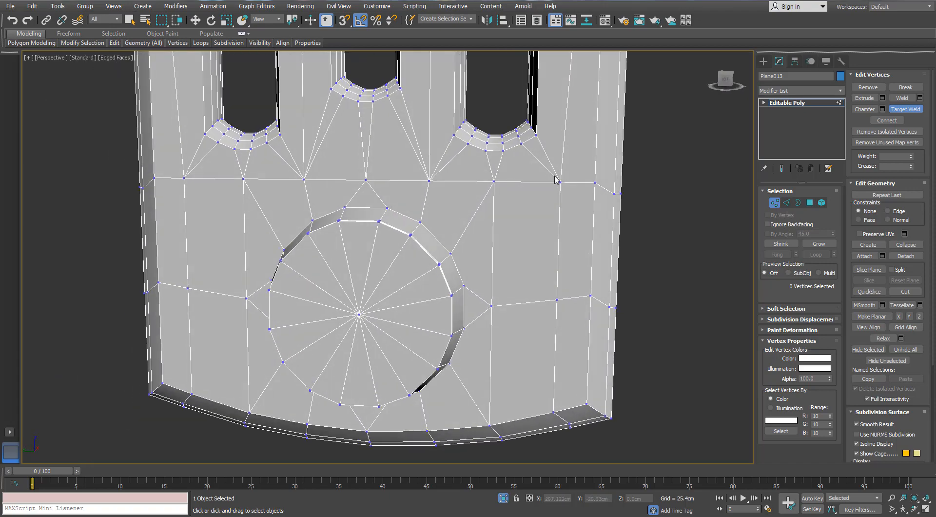
click(594, 183)
key(w)
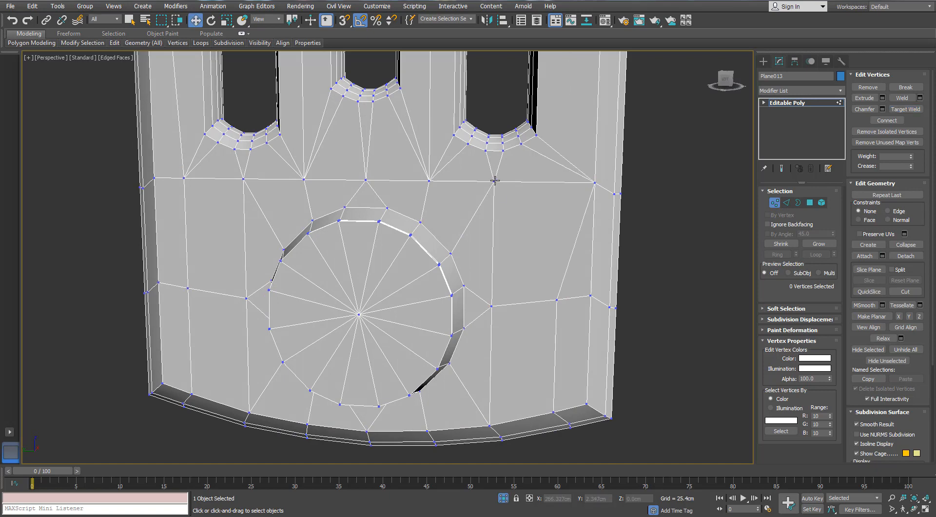
- Select alternate edges across the depth of the rounded bottom end of one outer lower slot
click(786, 203)
alt+middle_drag(493, 267, 378, 277)
scroll(361, 215, up, 7)
scroll(345, 173, down, 10)
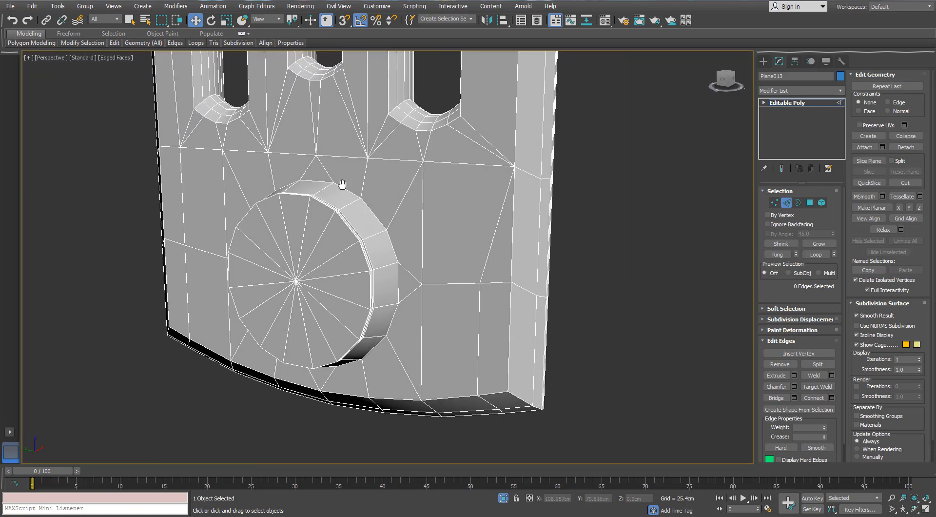
key(4)
alt+middle_drag(455, 151, 355, 210)
scroll(365, 273, up, 5)
middle_drag(374, 284, 397, 287)
click(786, 203)
middle_drag(379, 370, 325, 357)
click(339, 329)
scroll(185, 226, up, 3)
- Add three alternate edges on the rounded bottom end of the middle lower slot to the selection
ctrl+click(193, 209)
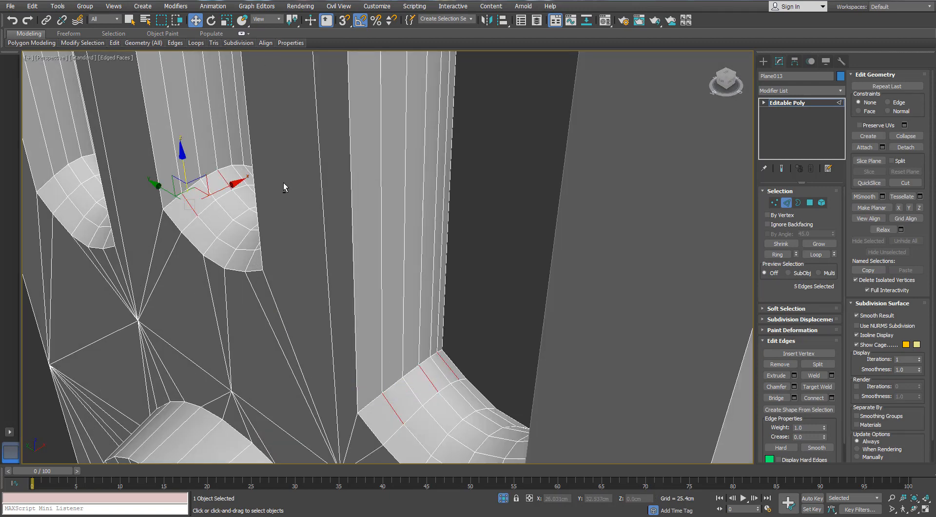
alt+middle_drag(284, 187, 425, 205)
ctrl+click(479, 202)
- Add three alternate edges on the rounded bottom end of the remaining outer lower slot to the selection
middle_drag(590, 187, 362, 226)
scroll(361, 214, up, 3)
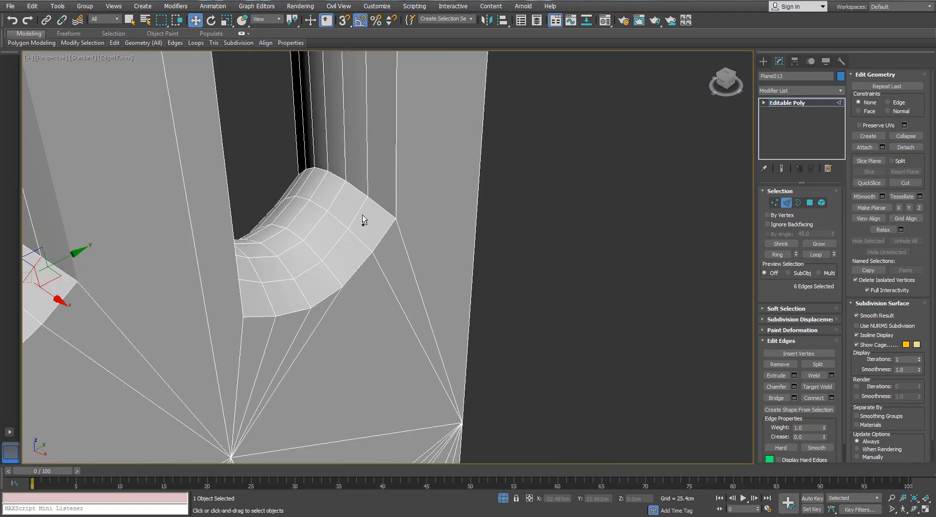
ctrl+click(359, 212)
ctrl+click(319, 188)
alt+middle_drag(215, 201, 218, 218)
ctrl+click(296, 140)
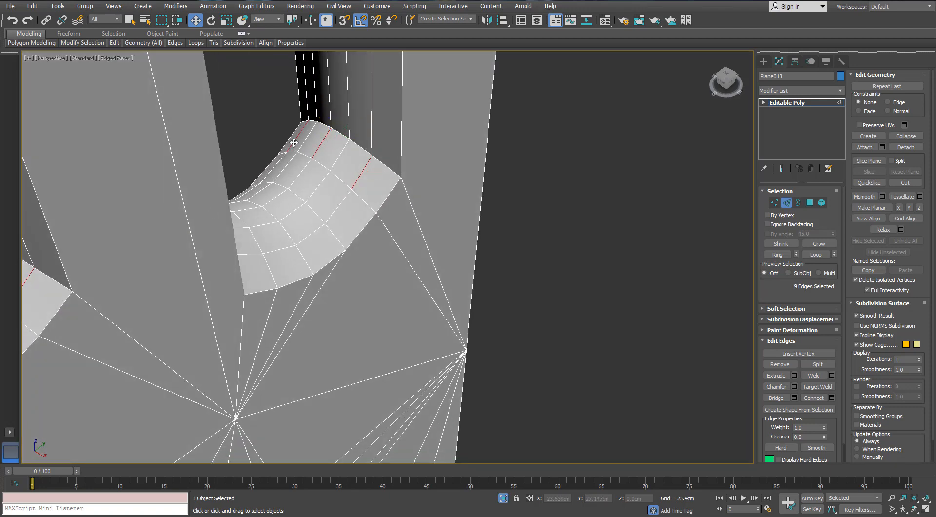
- Add three alternate edges on the rounded bottom end of the nearest outer upper slot to the selection
scroll(319, 186, down, 2)
middle_drag(319, 186, 280, 317)
scroll(293, 223, down, 6)
scroll(303, 258, up, 8)
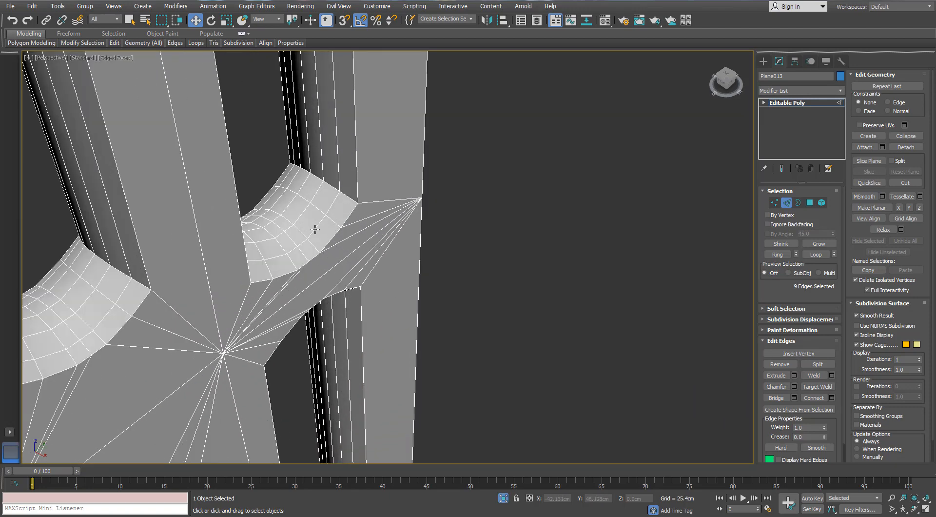
ctrl+click(316, 228)
ctrl+click(293, 200)
ctrl+click(275, 193)
scroll(273, 194, down, 6)
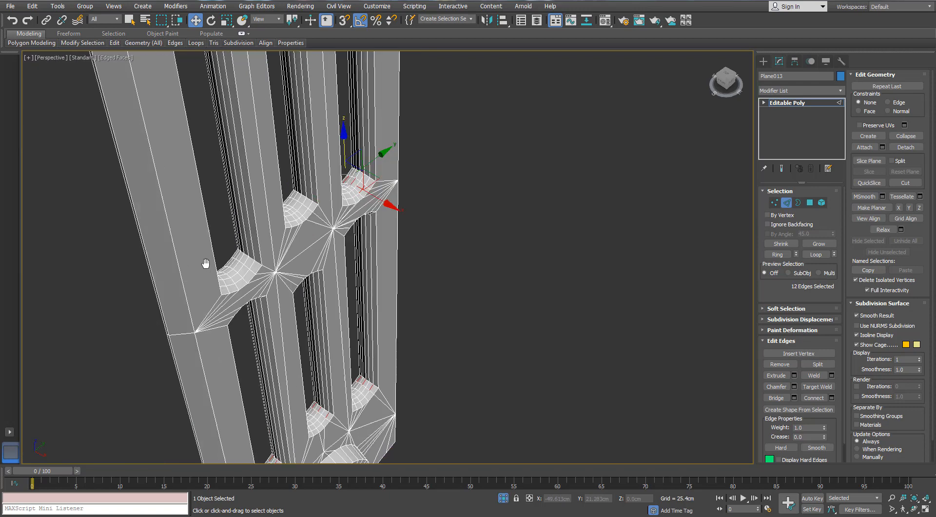
- Add three alternate edges on the bottom ends of both the middle and the other outer upper slot to the selection
middle_drag(205, 263, 251, 224)
scroll(292, 210, up, 5)
middle_drag(386, 172, 348, 216)
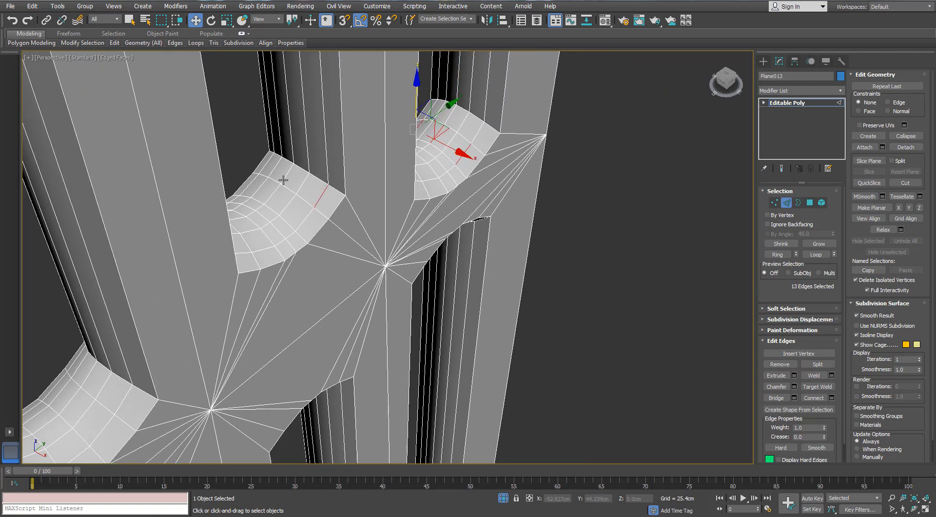
scroll(265, 167, down, 5)
scroll(236, 269, up, 5)
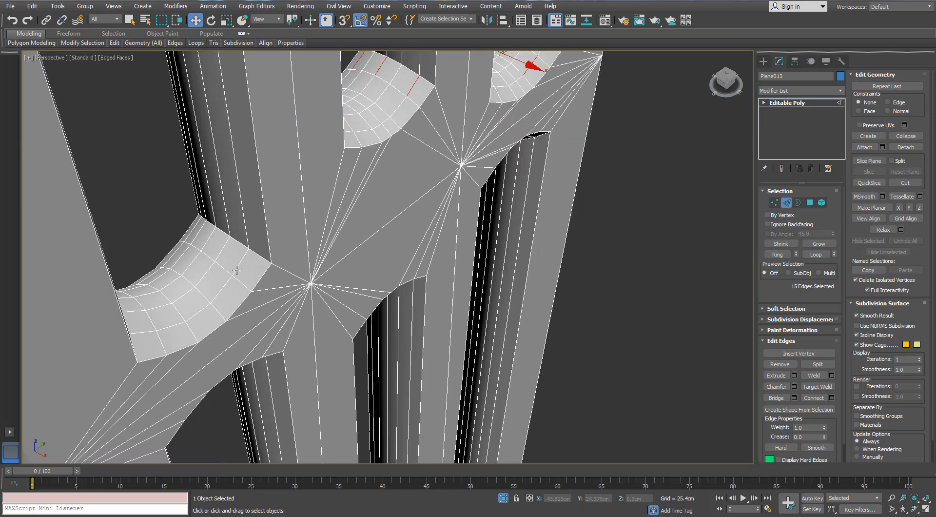
ctrl+click(208, 241)
ctrl+click(194, 237)
scroll(193, 237, down, 7)
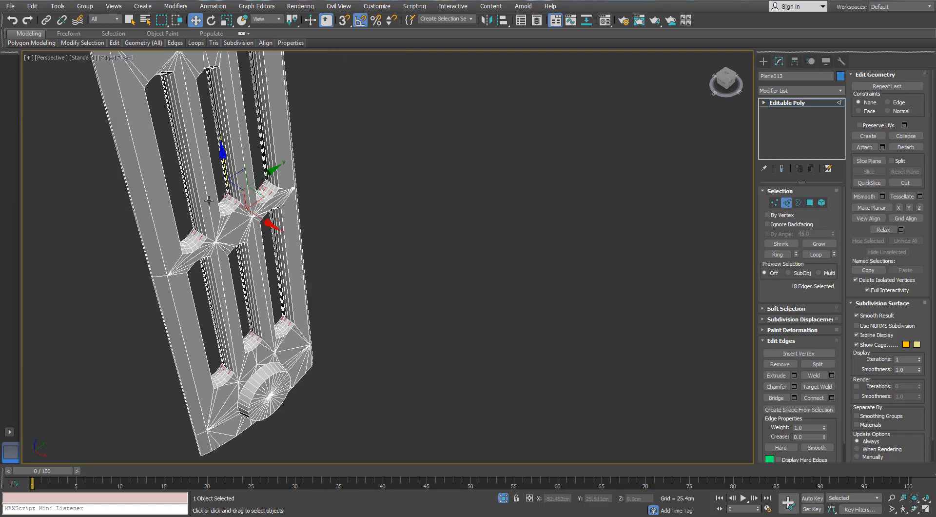
- Extend the selected slot edges to full loops and remove them from the panel's mesh
alt+middle_drag(580, 241, 597, 198)
click(814, 255)
alt+middle_drag(370, 205, 361, 238)
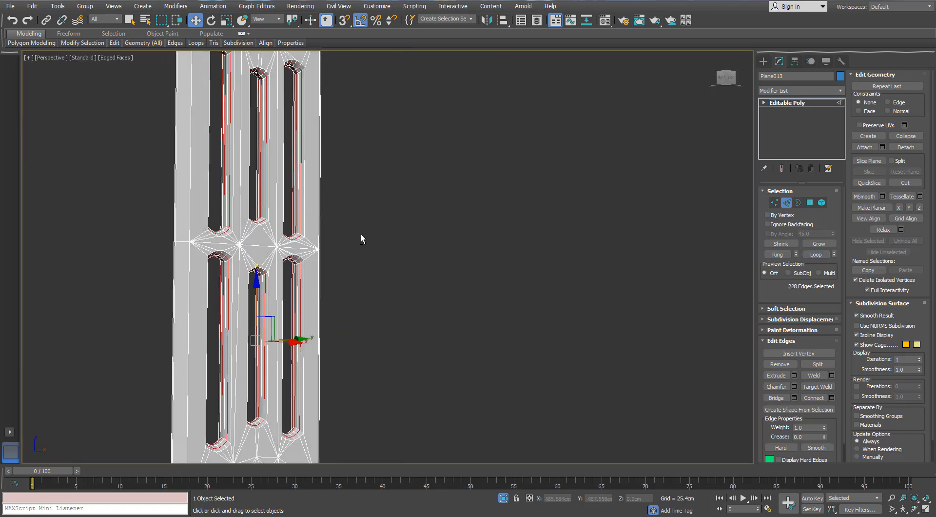
click(361, 234)
scroll(231, 268, up, 5)
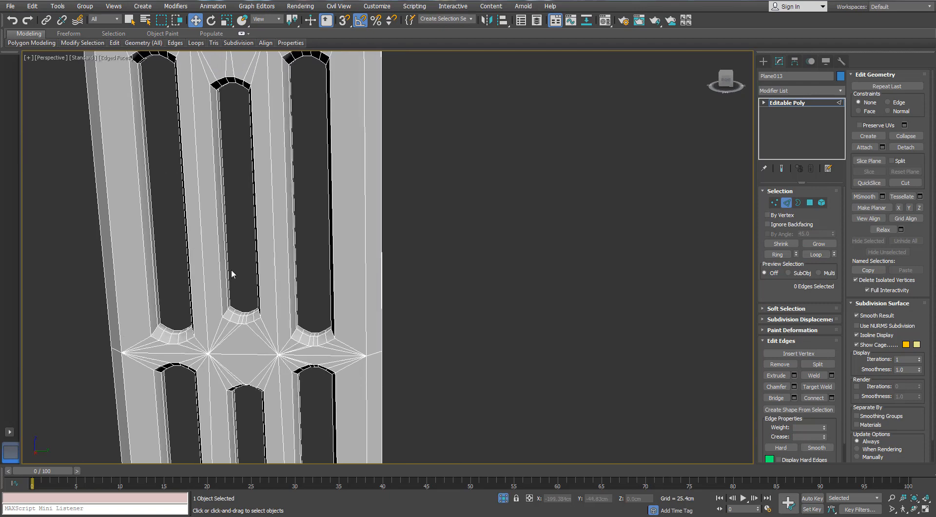
- Check the simplified slots and leave isolation so the whole radiator is shown again
scroll(231, 268, up, 1)
scroll(232, 268, down, 1)
middle_drag(258, 60, 277, 259)
alt+middle_drag(277, 260, 249, 241)
scroll(258, 237, down, 2)
middle_drag(332, 240, 490, 409)
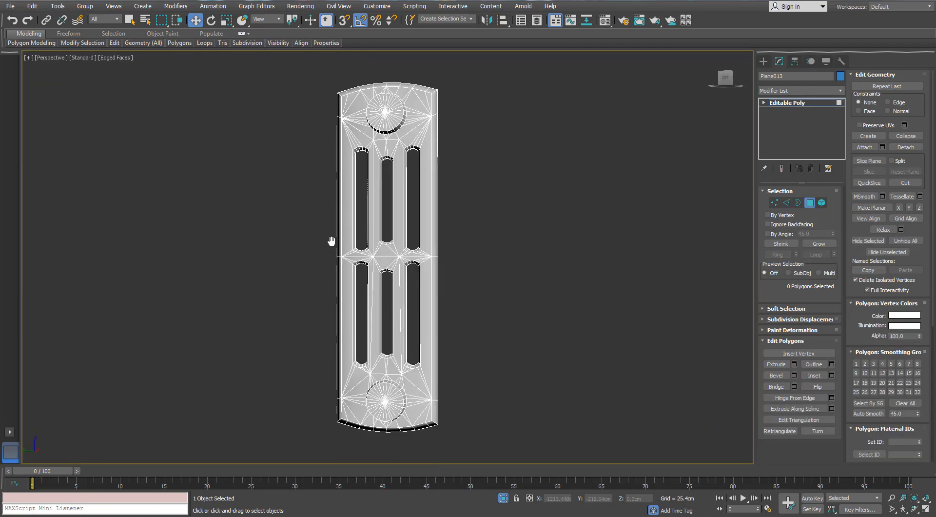
click(503, 497)
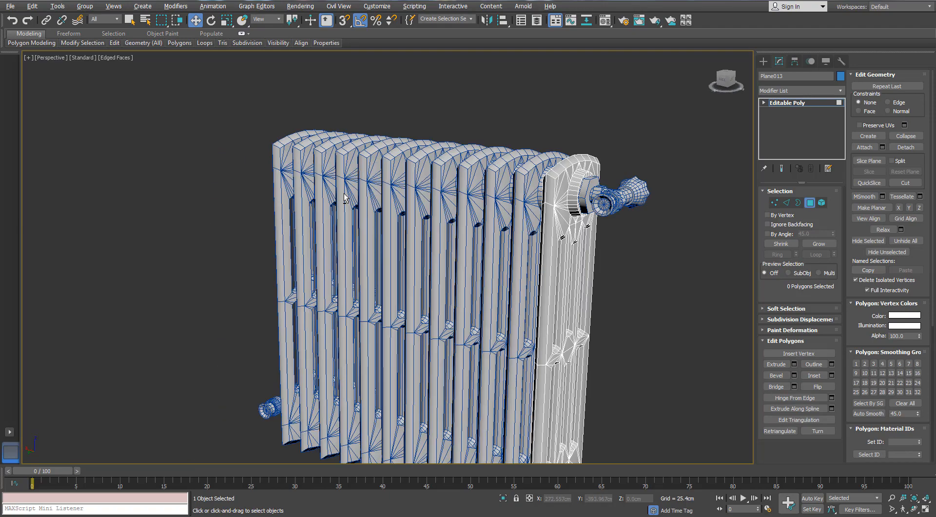
- Select the T-shaped valve fitting beside the radiator's upper pipe connection and isolate it
click(690, 256)
click(603, 204)
alt+middle_drag(604, 206, 618, 235)
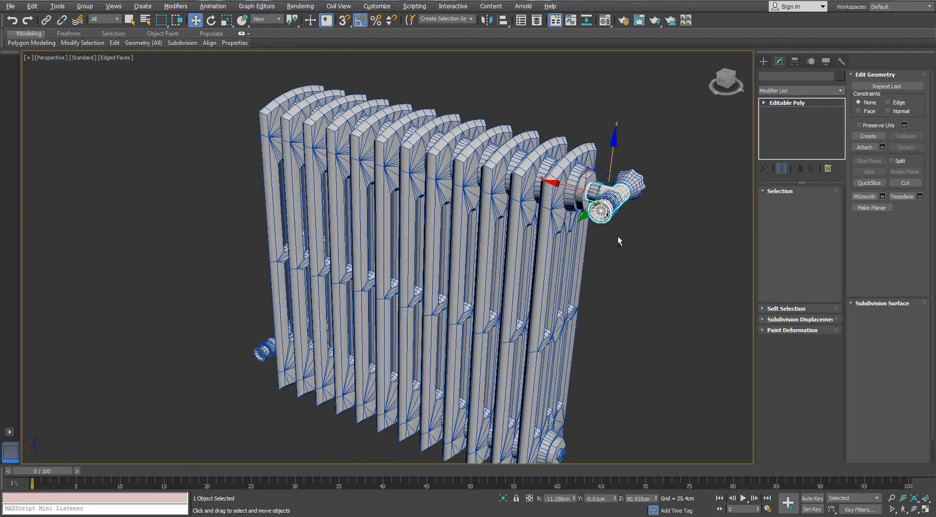
scroll(618, 236, up, 4)
click(503, 497)
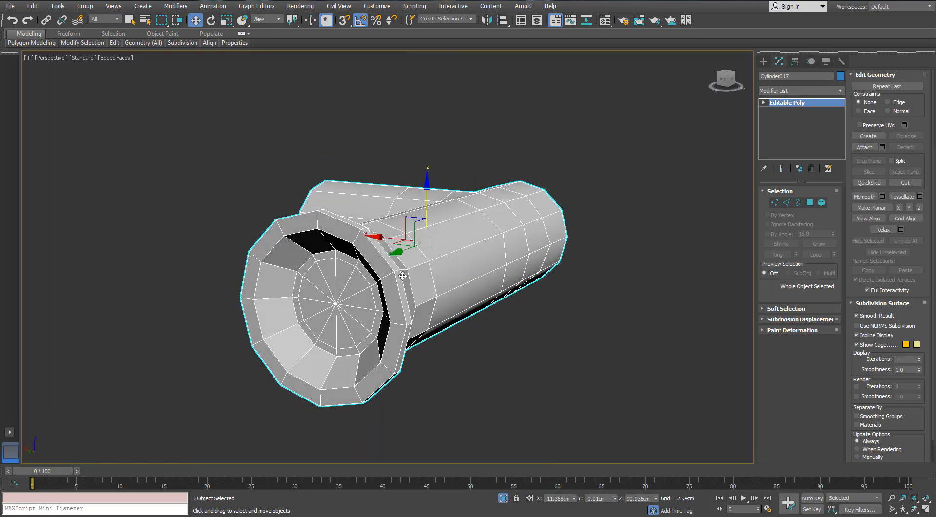
- Select the polygons of the round cap recessed in the fitting's flared end
click(809, 202)
click(328, 270)
alt+middle_drag(328, 271, 430, 295)
click(774, 202)
click(339, 304)
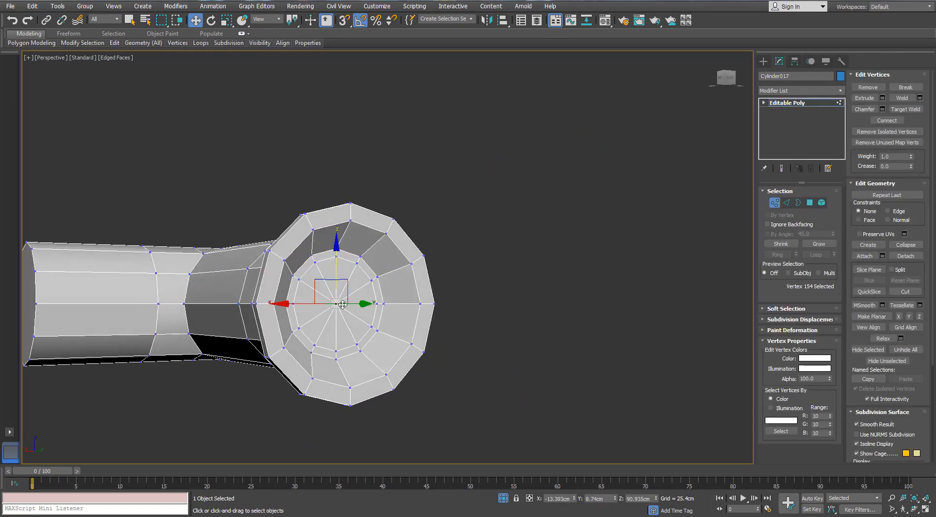
ctrl+click(809, 203)
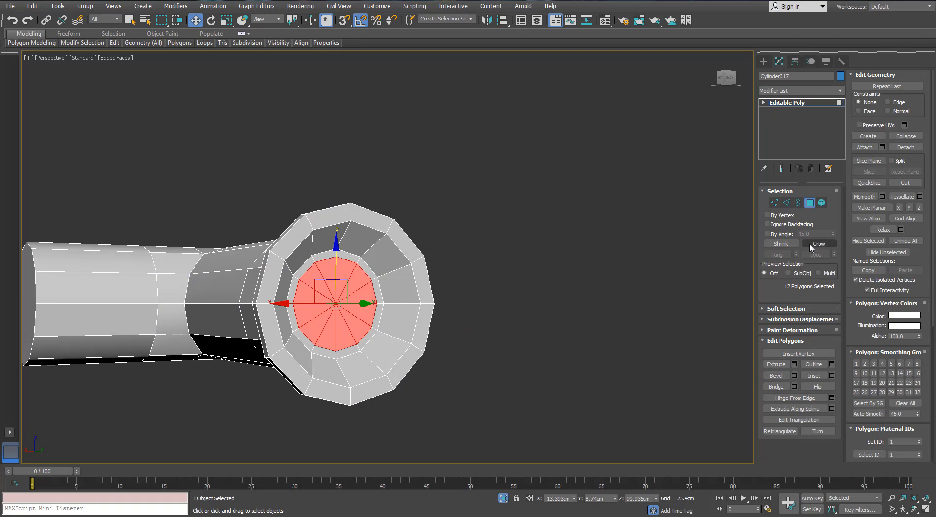
right_click(326, 292)
click(296, 189)
- Remove the edge loop around the arm and the extra loop beside the flared end's rim
alt+middle_drag(297, 209, 715, 264)
click(785, 202)
double_click(309, 279)
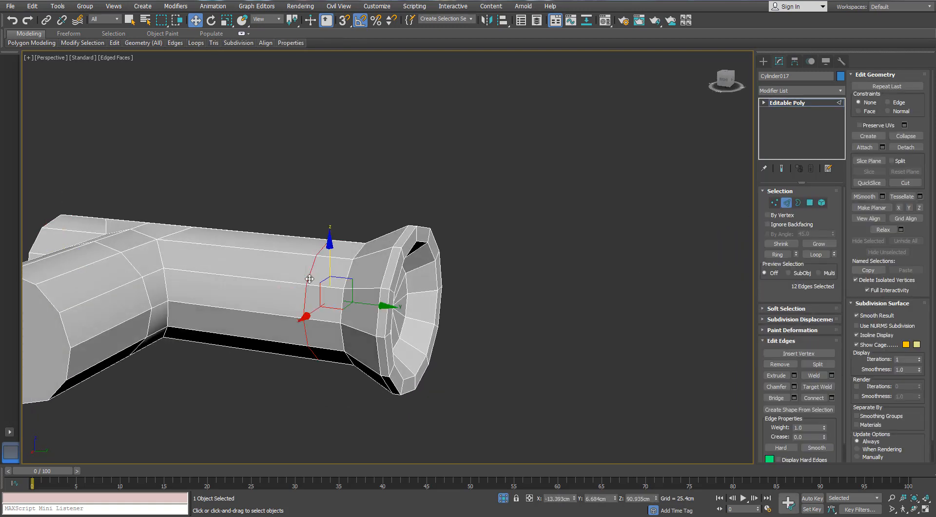
click(309, 278)
mouse_move(345, 271)
alt+middle_down()
mouse_move(380, 248)
mouse_move(344, 262)
mouse_move(352, 269)
alt+middle_up()
double_click(398, 249)
key(BackSpace)
- Remove the redundant edge loops around the fitting's remaining tube sections together with their vertices
scroll(371, 257, down, 4)
scroll(245, 260, up, 3)
middle_drag(245, 261, 299, 256)
double_click(454, 303)
alt+middle_drag(436, 293, 409, 288)
click(418, 359)
alt+middle_drag(418, 359, 441, 362)
double_click(462, 280)
alt+middle_drag(462, 279, 519, 325)
key(ctrl+BackSpace)
- Delete the round end cap polygon of the fitting's side branch
click(810, 202)
click(498, 328)
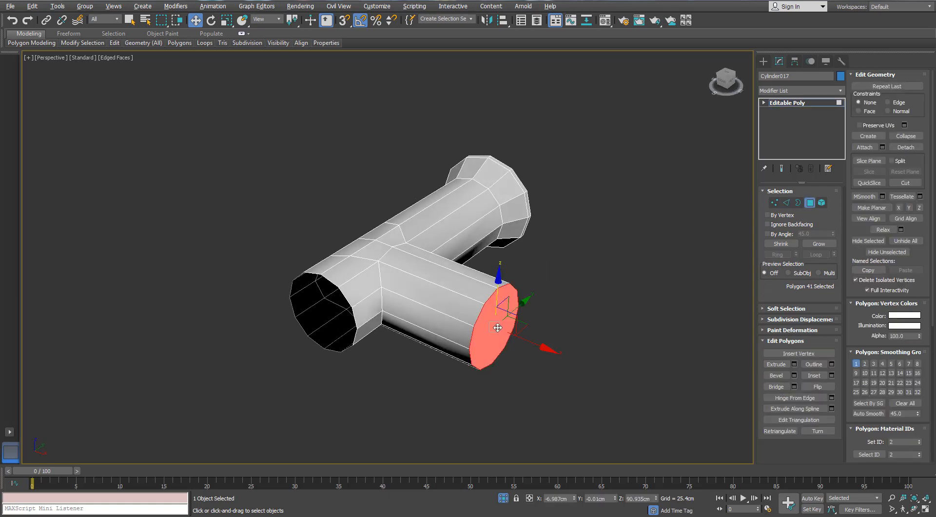
key(Delete)
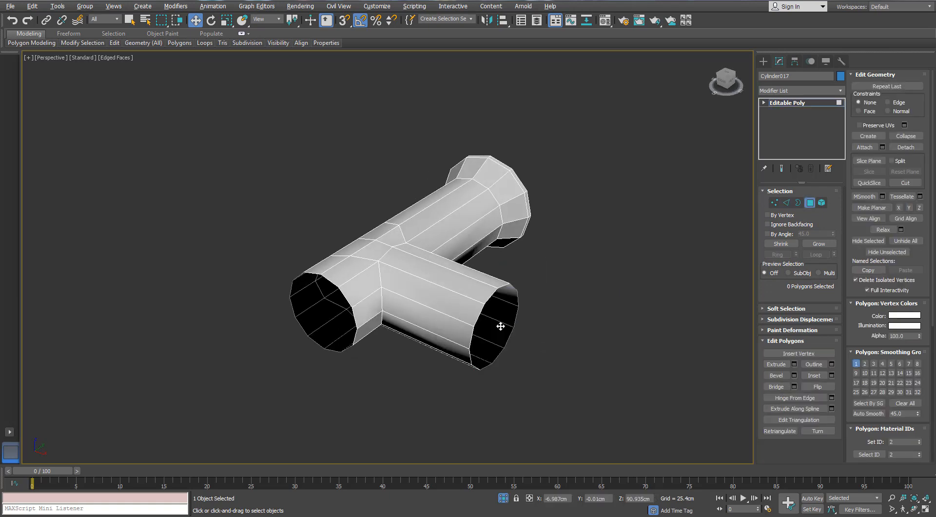
- Target-weld a redundant vertex near the tube junction onto the rim of the fitting's short open end
key(1)
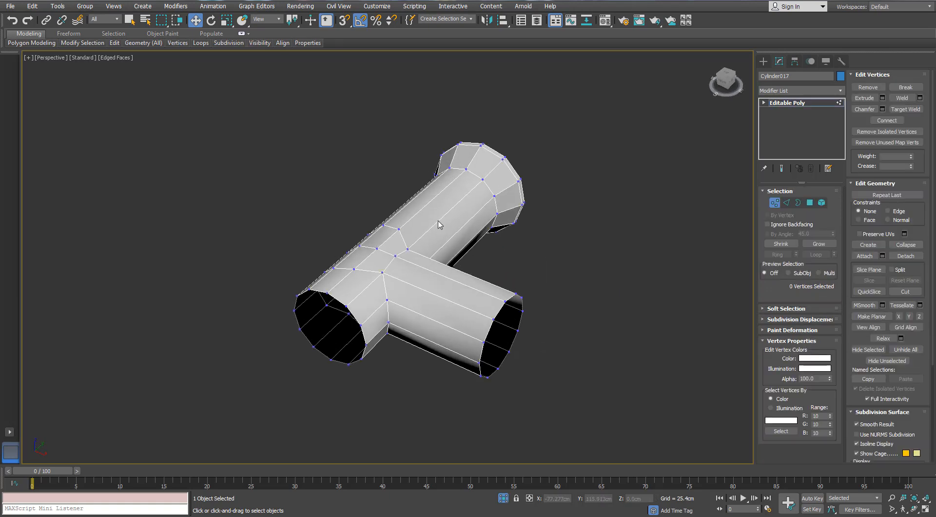
scroll(439, 219, up, 4)
click(905, 109)
scroll(299, 300, down, 3)
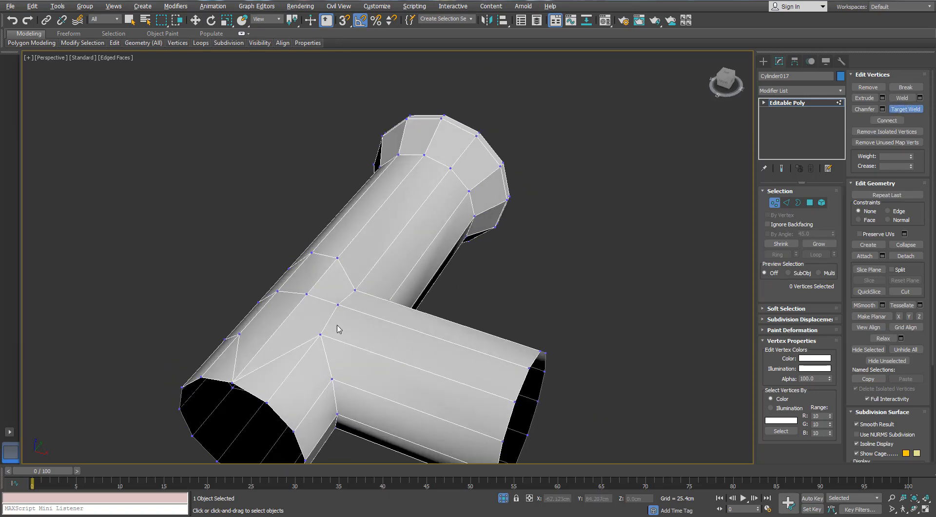
alt+middle_drag(339, 329, 299, 241)
click(189, 215)
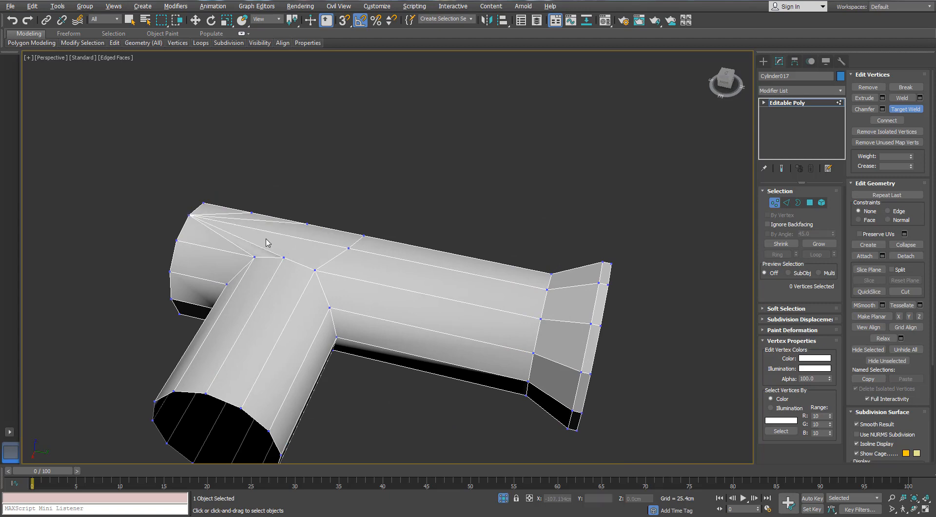
- Target-weld redundant vertices on the other side of the junction onto the flare's base and the open end's rim
alt+middle_drag(455, 328, 358, 349)
click(541, 219)
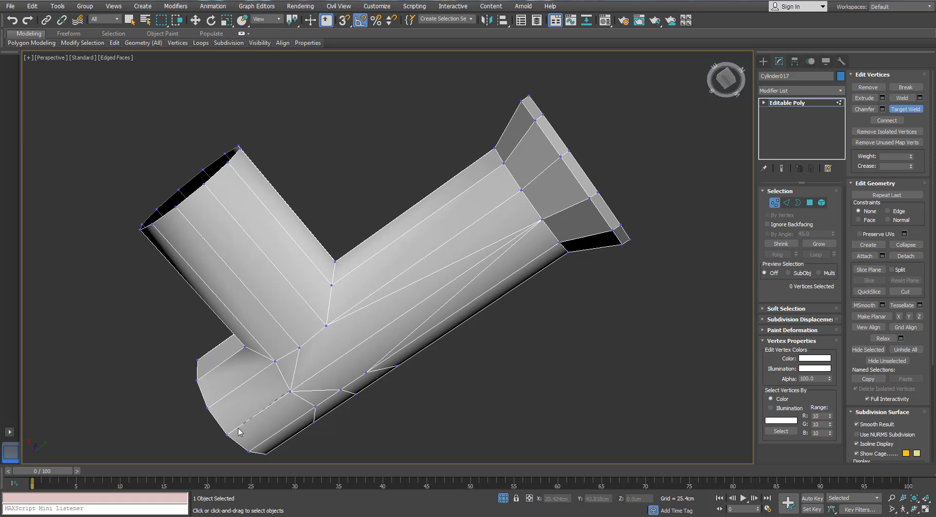
click(229, 433)
alt+middle_drag(466, 417, 471, 399)
right_click(471, 399)
- Remove the leftover loop edges around the back of the fitting's junction
click(787, 203)
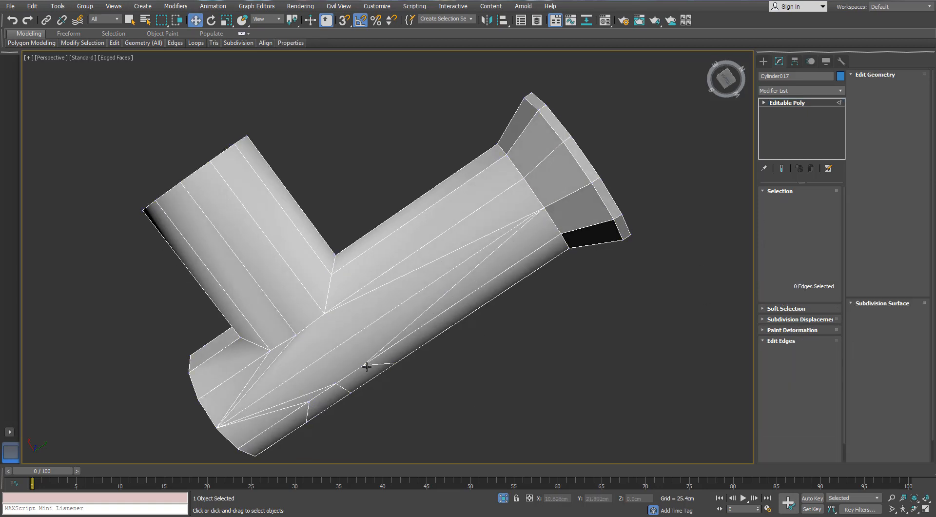
ctrl+double_click(308, 411)
ctrl+double_click(344, 389)
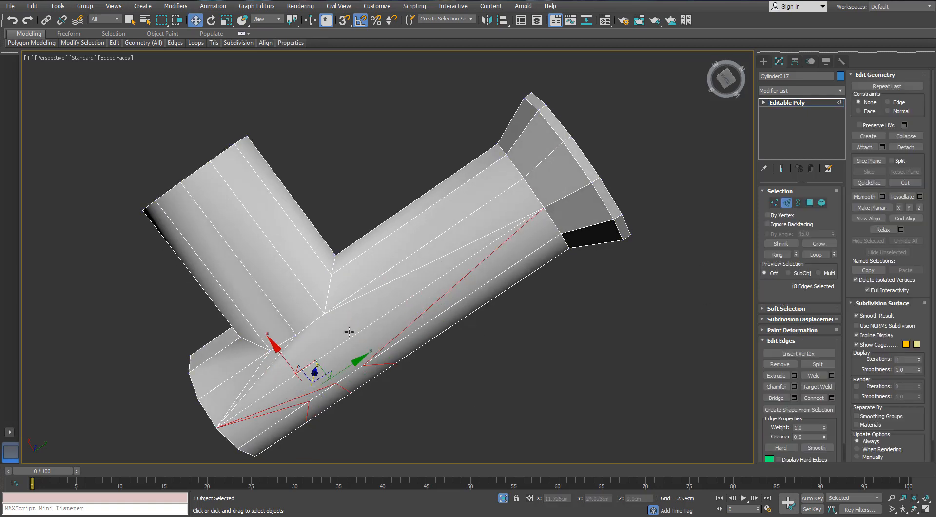
scroll(348, 273, down, 3)
alt+middle_drag(349, 273, 363, 363)
scroll(367, 327, up, 2)
alt+middle_drag(367, 326, 453, 280)
click(370, 341)
click(787, 204)
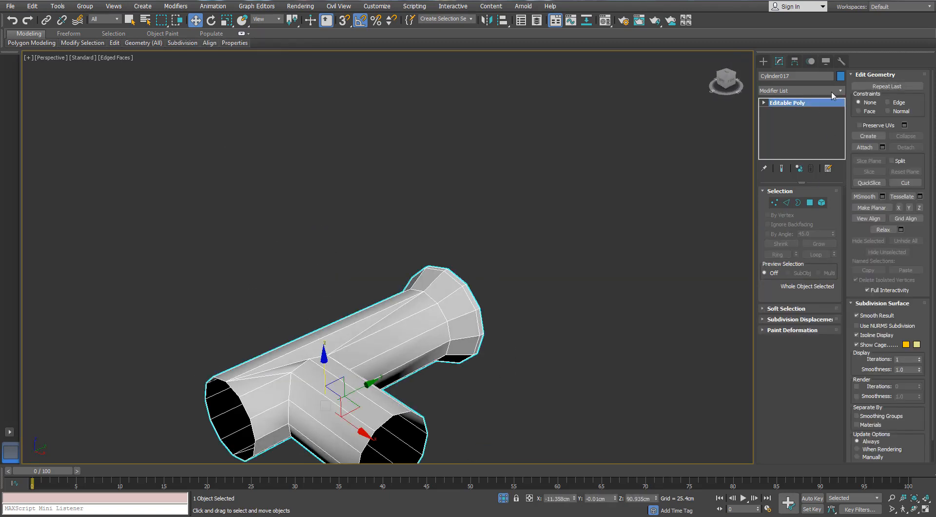
- Leave the fitting's isolation, then select the ribbed ring of the valve and isolate it
click(502, 497)
scroll(388, 290, down, 3)
scroll(514, 231, up, 3)
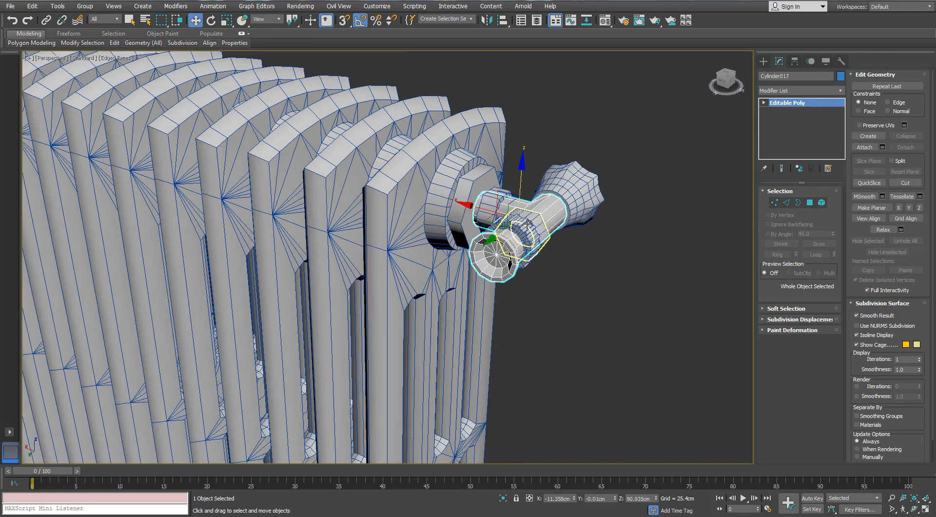
click(537, 234)
scroll(536, 234, up, 3)
click(503, 497)
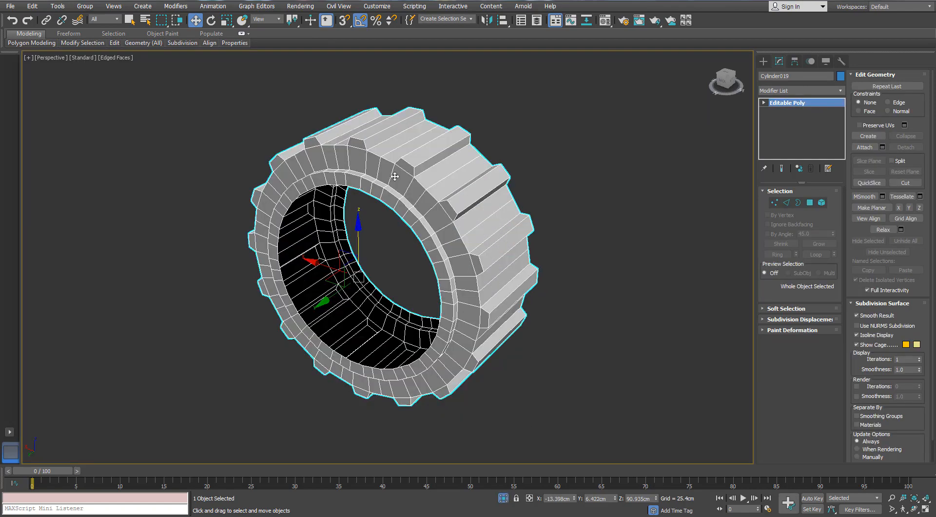
- Select the edge loop around the ribbed ring's inner opening and remove it
alt+middle_drag(561, 193, 497, 188)
scroll(438, 185, up, 3)
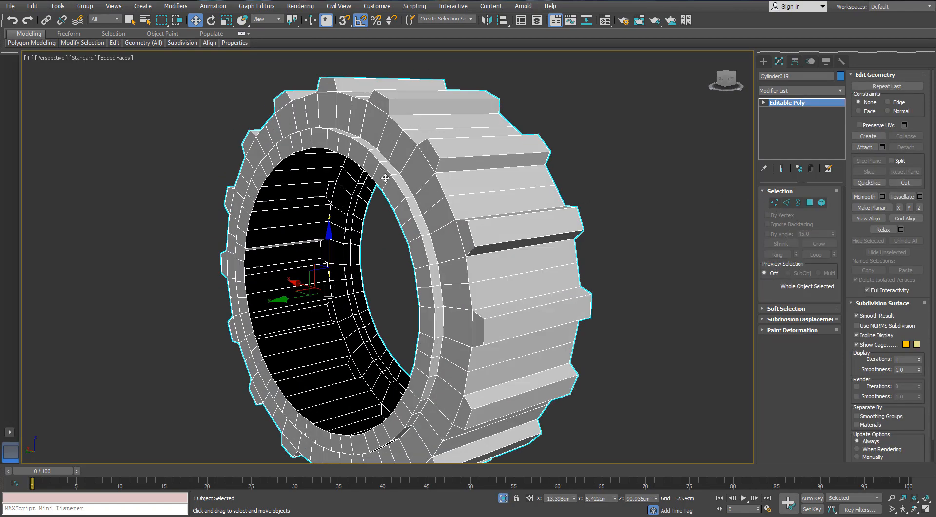
alt+middle_drag(434, 182, 546, 197)
click(786, 203)
key(3)
click(379, 174)
click(787, 202)
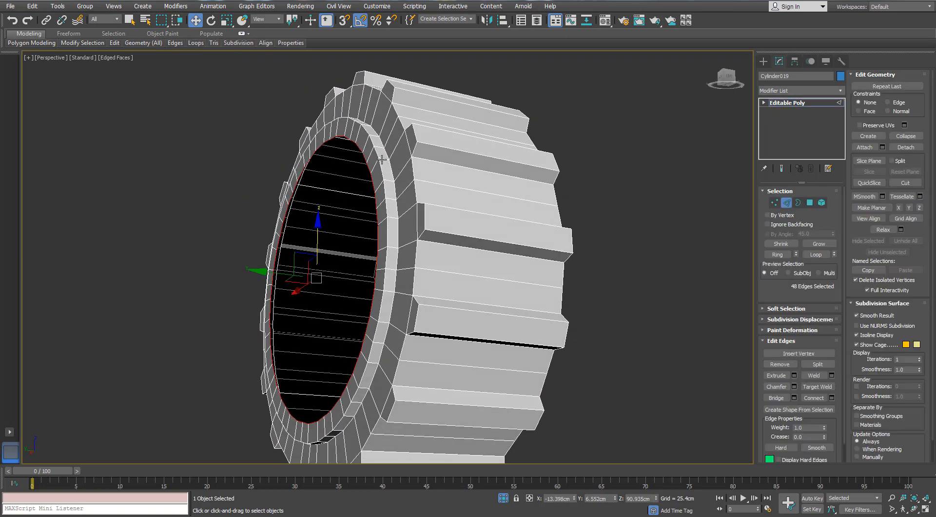
key(ctrl+BackSpace)
- Remove the next edge loop around the raised lip on the ring's end face, including its vertices
alt+middle_drag(378, 156, 568, 175)
scroll(568, 176, down, 3)
alt+middle_drag(682, 190, 546, 185)
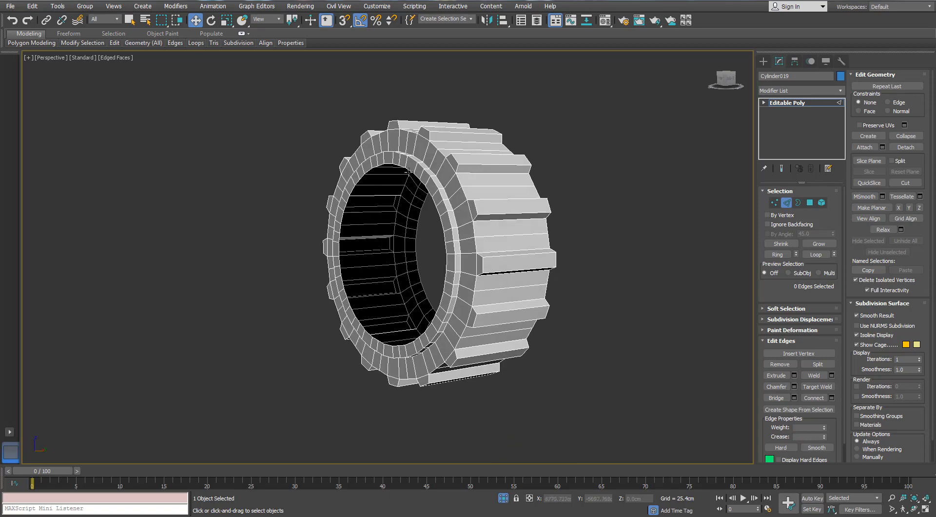
double_click(429, 172)
key(ctrl+BackSpace)
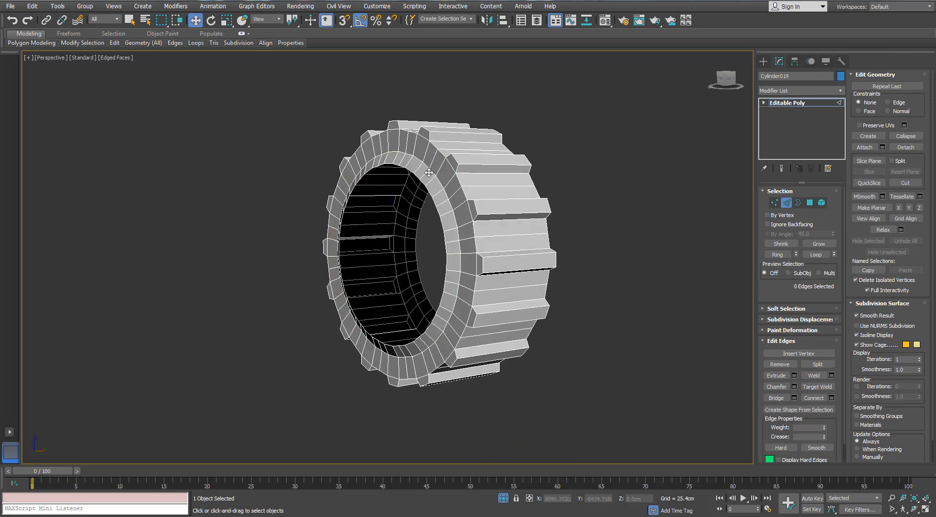
- Delete the polygons of the ribbed outer wall by converting a ring selection of its lengthwise edges to polygons
mouse_move(428, 172)
alt+middle_down()
mouse_move(402, 163)
mouse_move(417, 162)
alt+middle_up()
scroll(410, 157, up, 3)
click(784, 205)
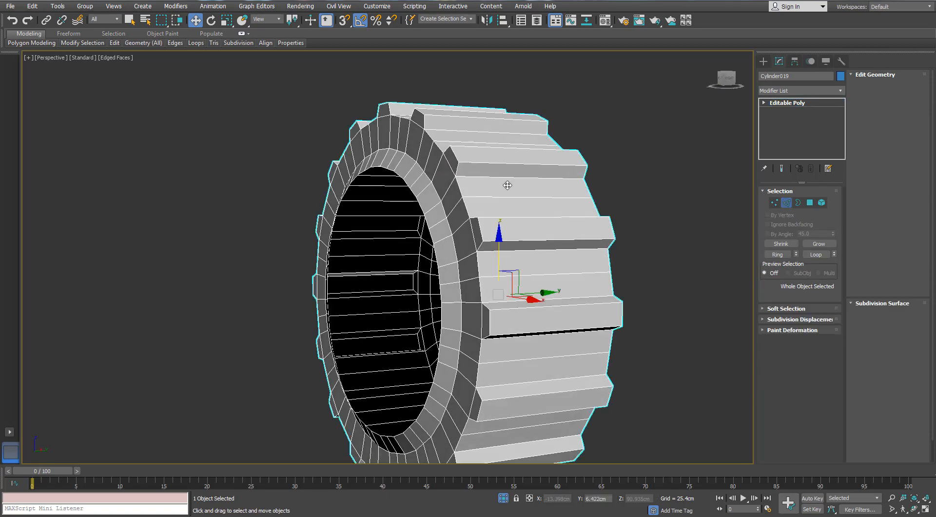
alt+middle_drag(506, 185, 544, 183)
click(786, 204)
click(531, 168)
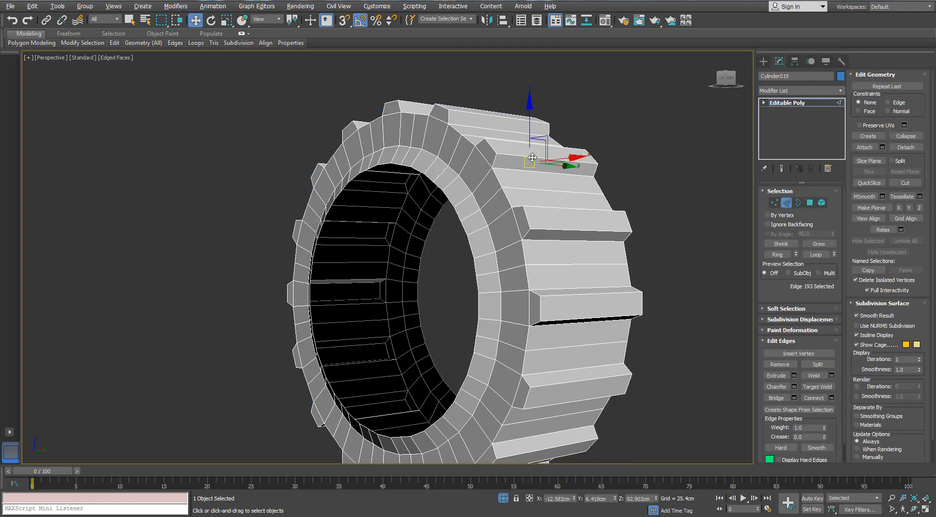
click(788, 255)
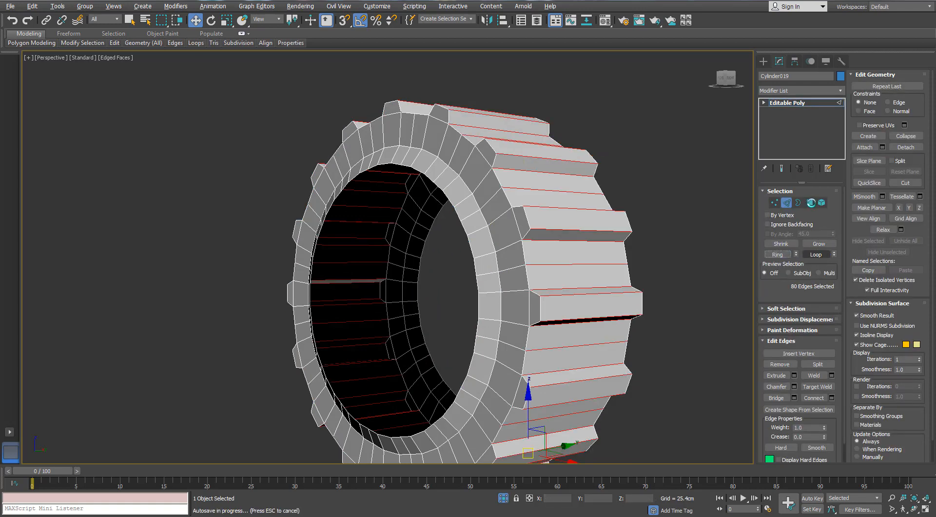
ctrl+click(809, 203)
alt+middle_drag(453, 152, 495, 149)
alt+middle_drag(618, 183, 625, 180)
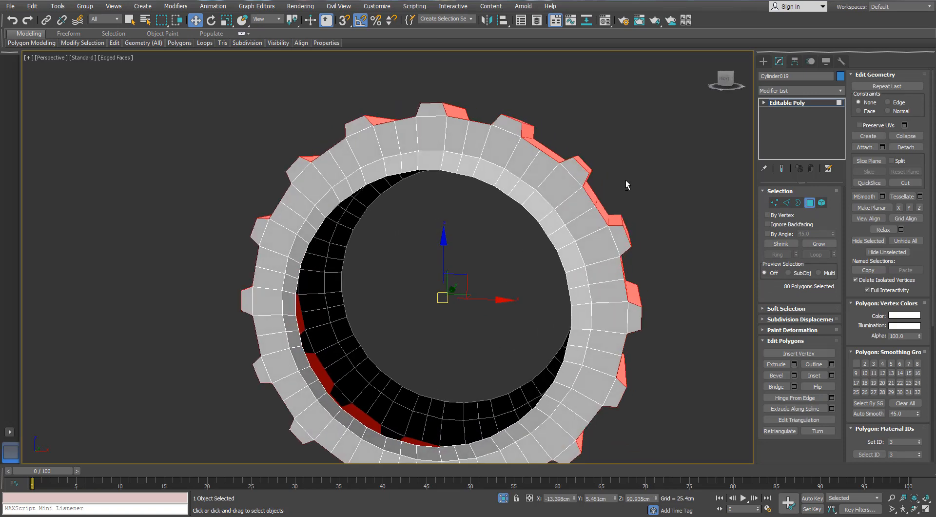
key(Delete)
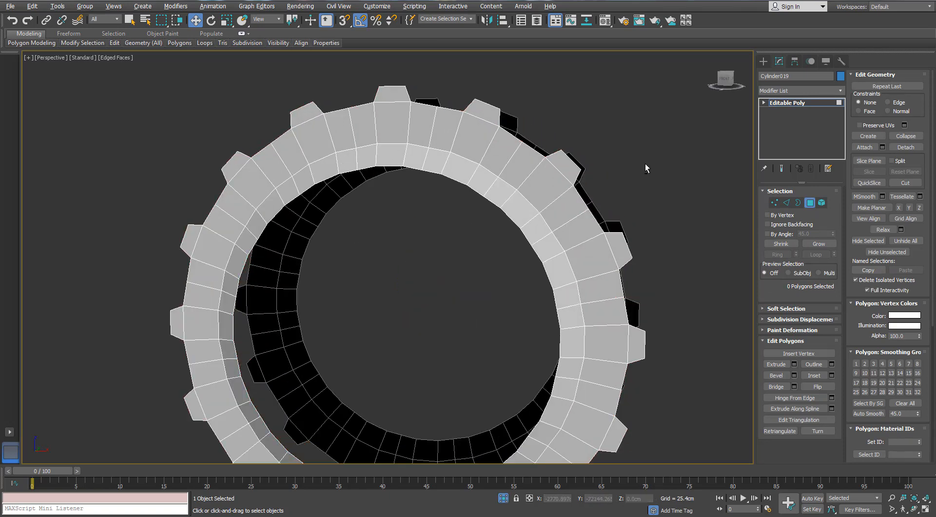
- Switch to the Front view and select the end-face polygons of two neighbouring teeth on both ring faces
drag(637, 142, 574, 166)
scroll(574, 166, down, 4)
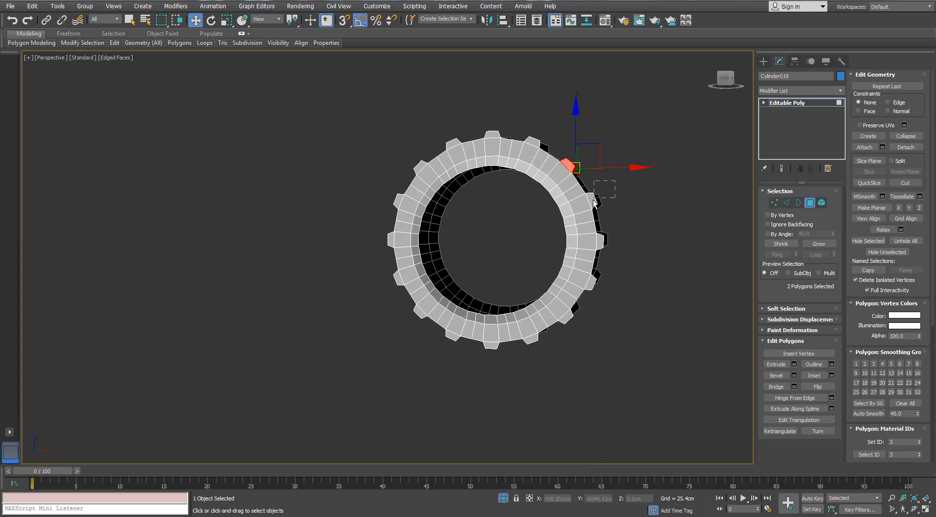
ctrl+drag(593, 200, 591, 202)
mouse_move(592, 201)
alt+middle_down()
mouse_move(438, 199)
mouse_move(603, 198)
alt+middle_up()
key(ctrl+z)
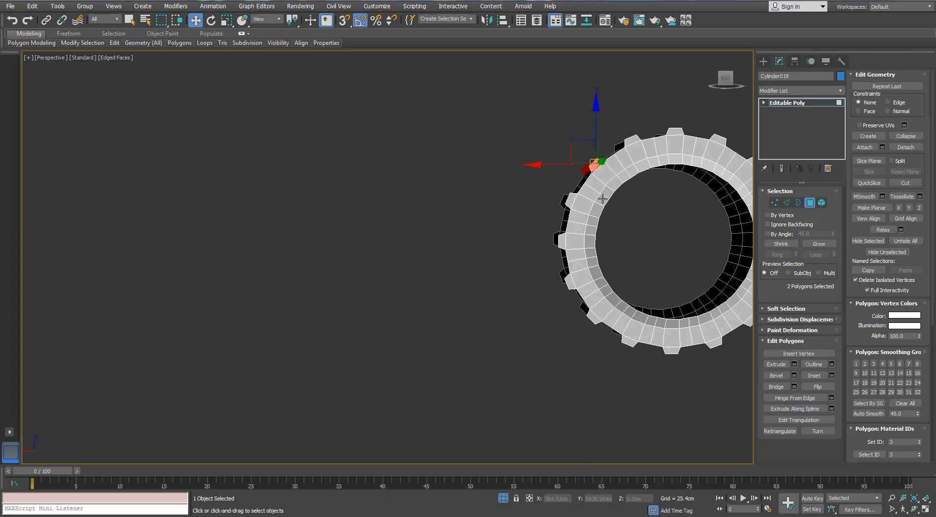
key(f)
scroll(416, 167, up, 5)
middle_drag(326, 243, 463, 220)
scroll(463, 220, up, 8)
middle_drag(561, 107, 494, 161)
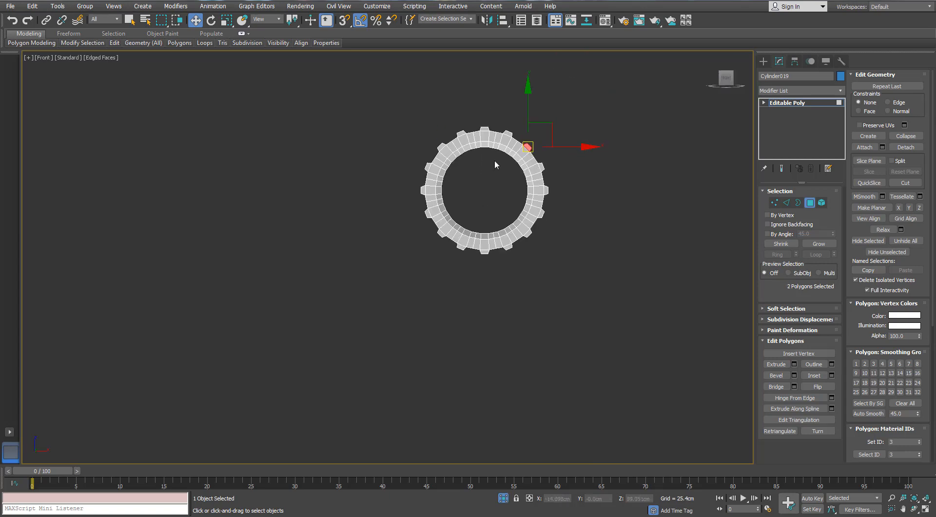
scroll(497, 158, up, 8)
ctrl+click(506, 99)
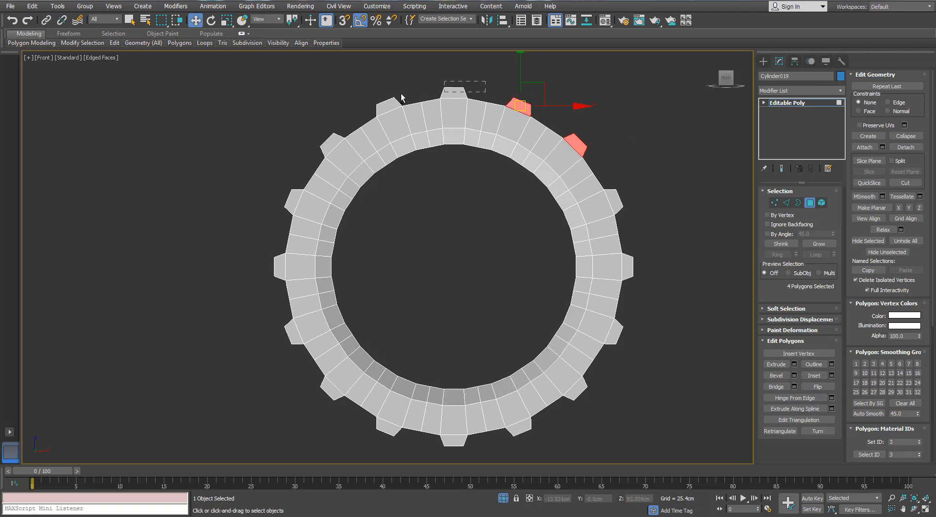
- Add the polygons of the next seven teeth, counterclockwise around the ring, to the selection
ctrl+click(390, 104)
ctrl+click(332, 142)
ctrl+click(294, 200)
ctrl+click(280, 265)
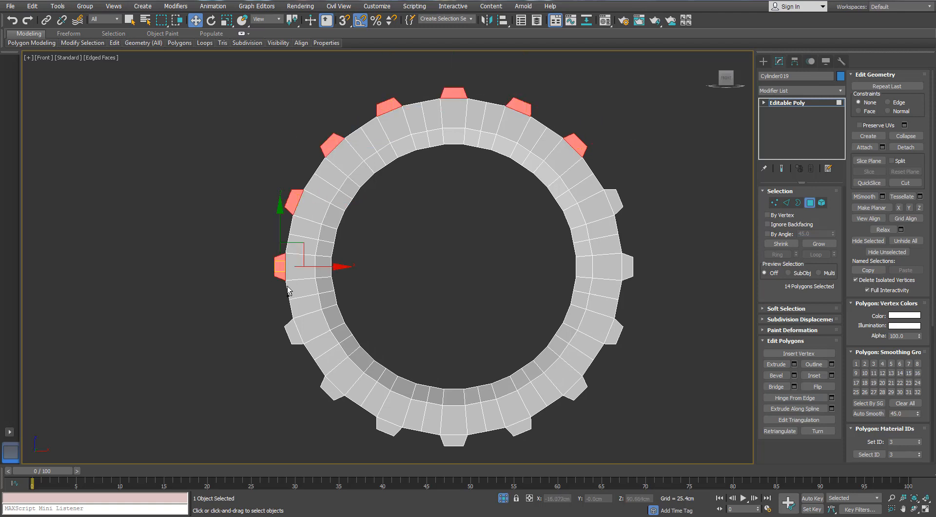
middle_drag(287, 290, 203, 180)
ctrl+drag(219, 214, 220, 215)
ctrl+drag(256, 273, 265, 254)
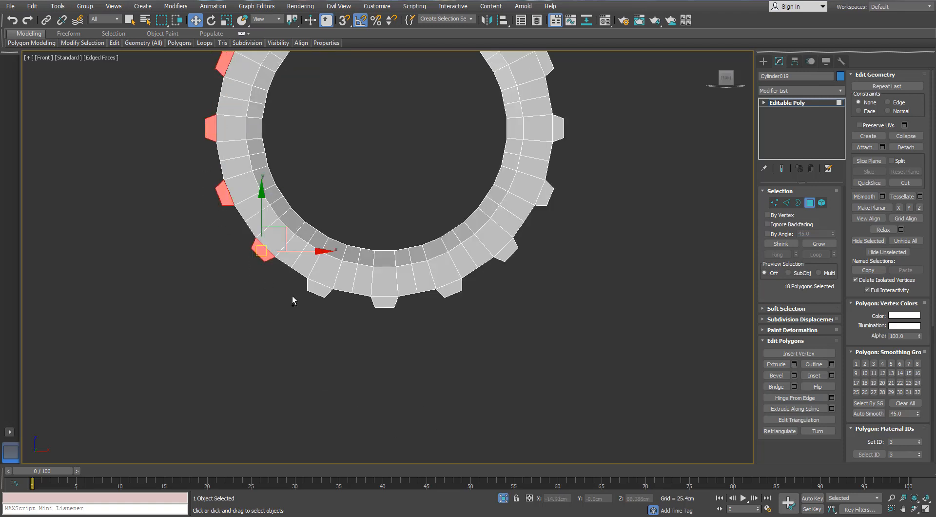
- Add the polygons of the remaining teeth to the selection and delete all the selected tooth polygons
ctrl+drag(326, 316, 327, 317)
ctrl+drag(347, 317, 408, 305)
ctrl+drag(436, 310, 482, 286)
ctrl+drag(528, 282, 511, 247)
ctrl+drag(570, 205, 546, 194)
middle_drag(568, 104, 561, 177)
ctrl+drag(568, 168, 554, 204)
ctrl+drag(561, 132, 542, 140)
middle_drag(551, 192, 592, 243)
key(Delete)
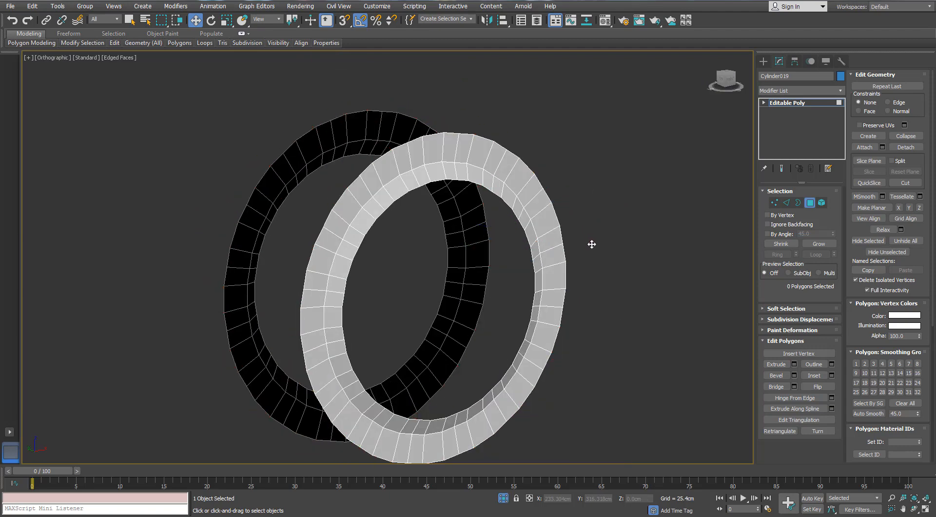
- Bridge the two open outer borders to rebuild the ring's outer wall and check it against the surrounding fitting
click(797, 203)
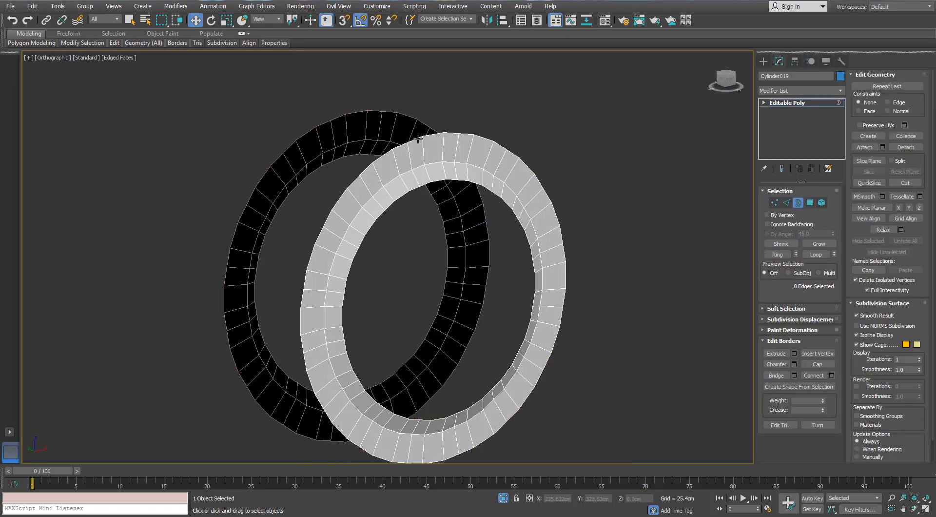
click(358, 113)
ctrl+click(359, 113)
click(775, 376)
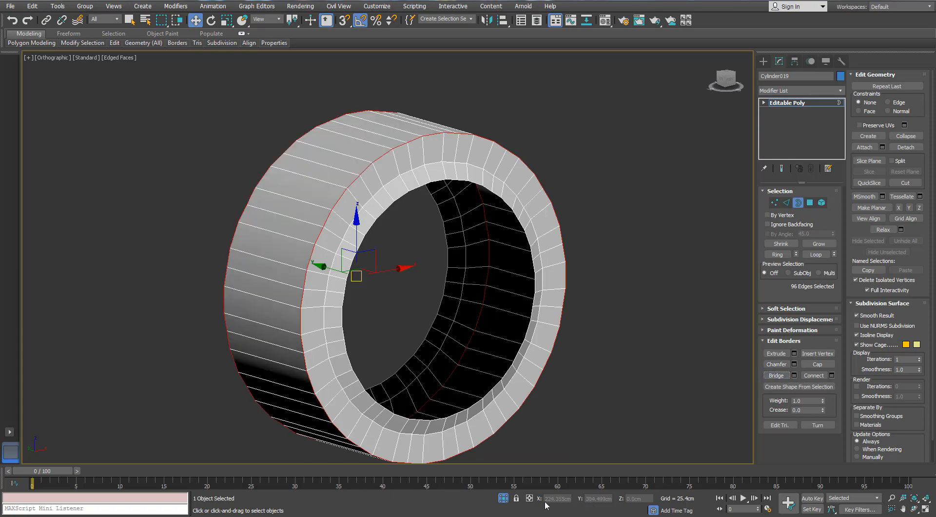
click(503, 498)
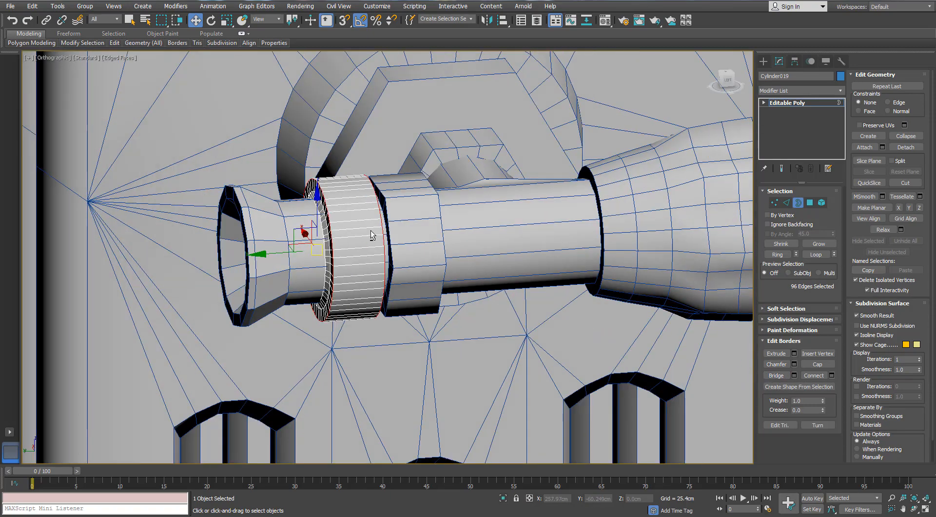
scroll(295, 177, up, 5)
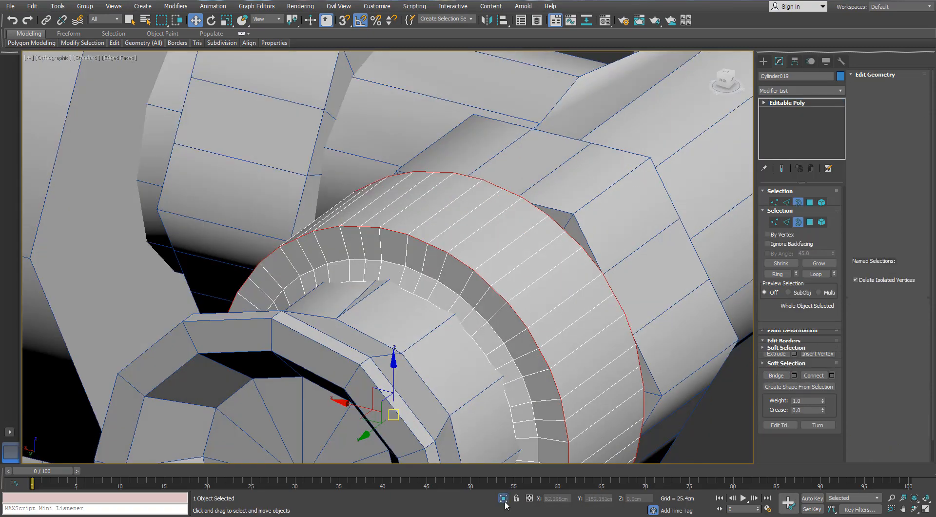
click(503, 497)
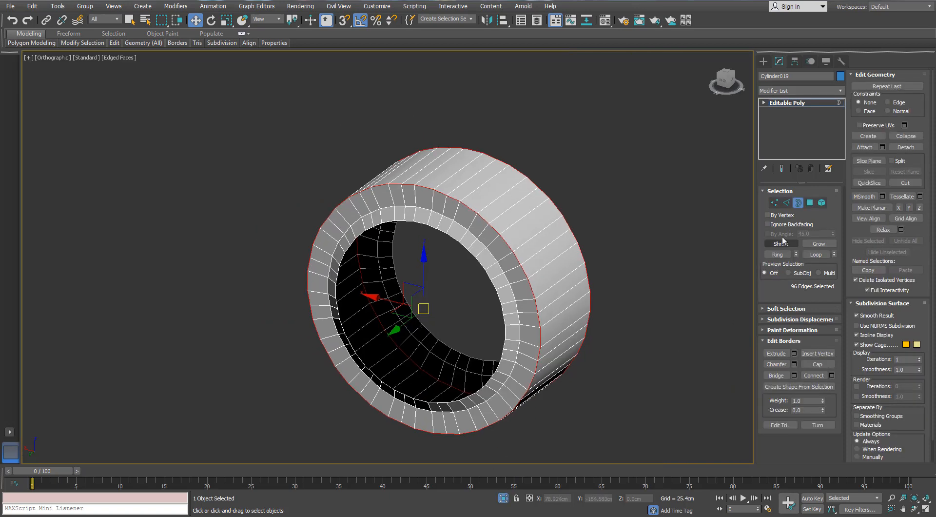
- Select every third lengthwise edge along the first half of the ring's outer wall
click(786, 203)
double_click(478, 212)
alt+middle_drag(481, 230, 443, 150)
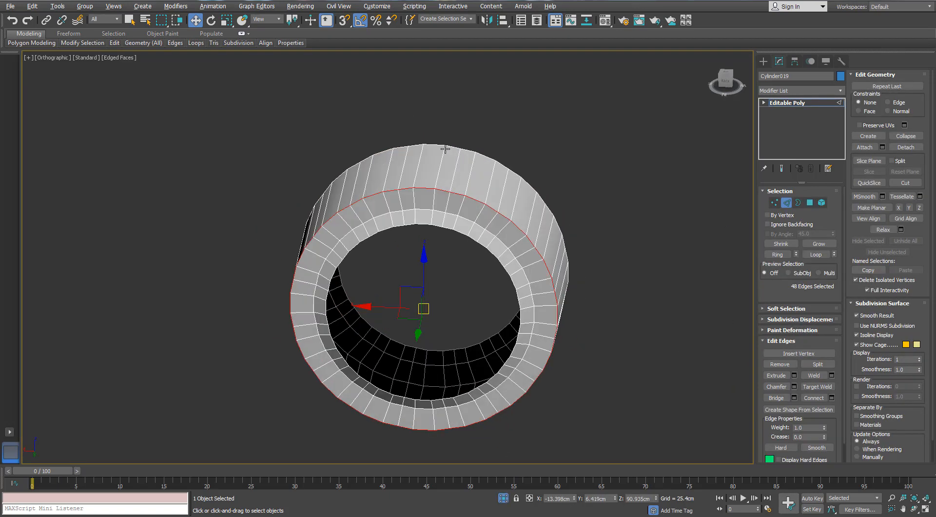
scroll(443, 149, up, 2)
click(456, 192)
alt+middle_drag(455, 192, 497, 201)
ctrl+click(389, 182)
ctrl+click(527, 212)
alt+middle_drag(578, 252, 528, 160)
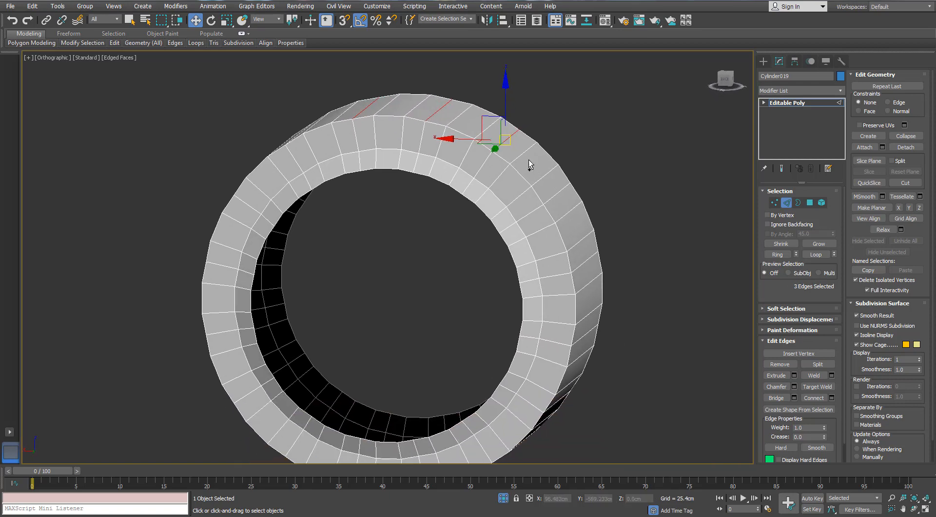
alt+middle_drag(573, 233, 574, 216)
ctrl+click(577, 256)
middle_drag(577, 258, 601, 166)
ctrl+click(595, 230)
alt+middle_drag(580, 280, 576, 260)
ctrl+click(575, 277)
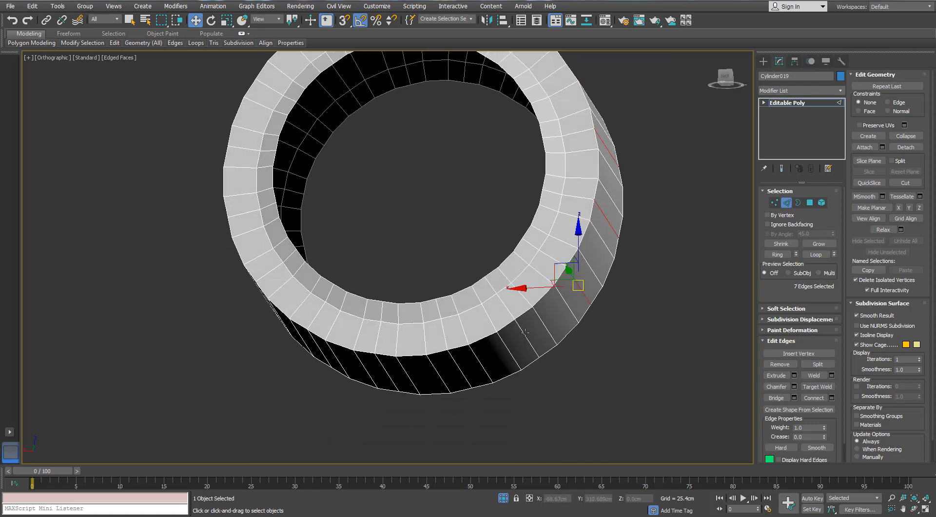
- Add every third lengthwise edge along the rest of the ring's outer wall to the selection
ctrl+click(527, 336)
ctrl+click(457, 363)
alt+middle_drag(411, 340, 415, 334)
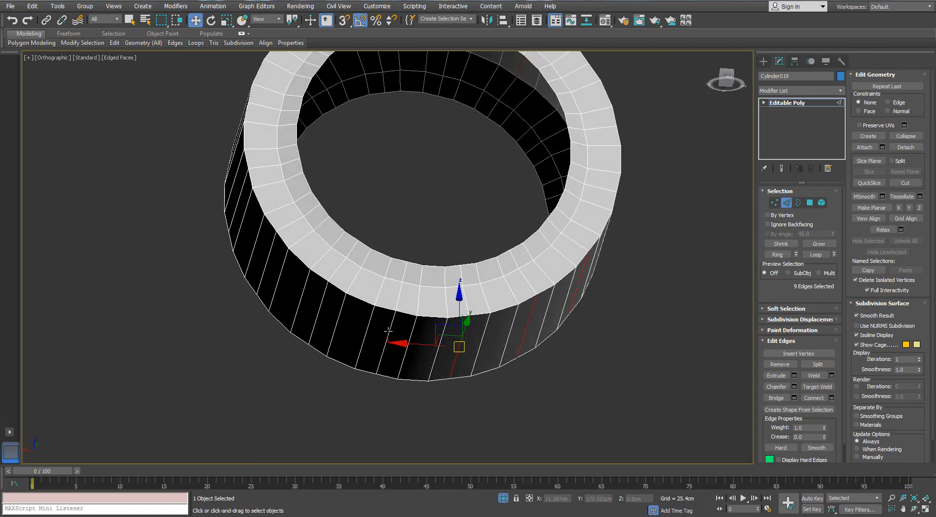
ctrl+click(389, 332)
ctrl+click(324, 295)
alt+middle_drag(324, 295, 276, 196)
ctrl+click(289, 255)
ctrl+click(263, 205)
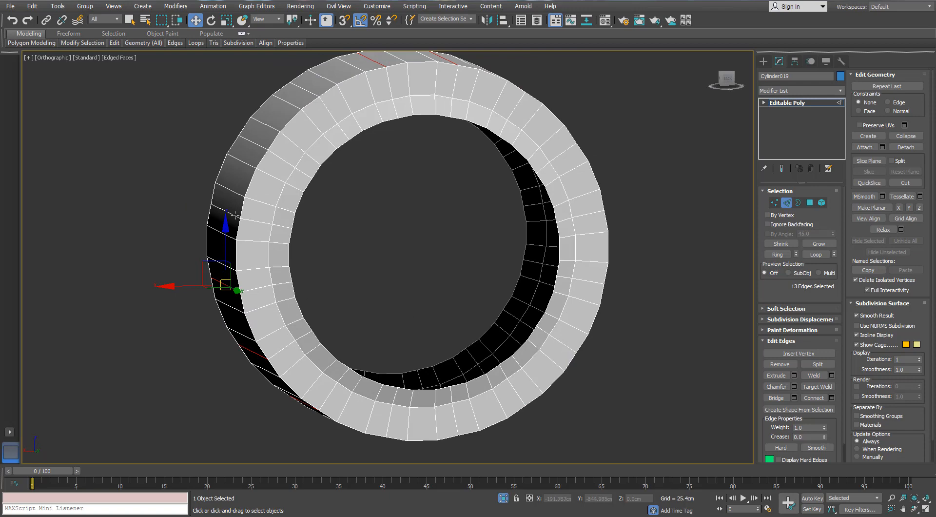
ctrl+click(235, 215)
ctrl+click(260, 146)
alt+middle_drag(311, 126, 312, 137)
ctrl+click(313, 127)
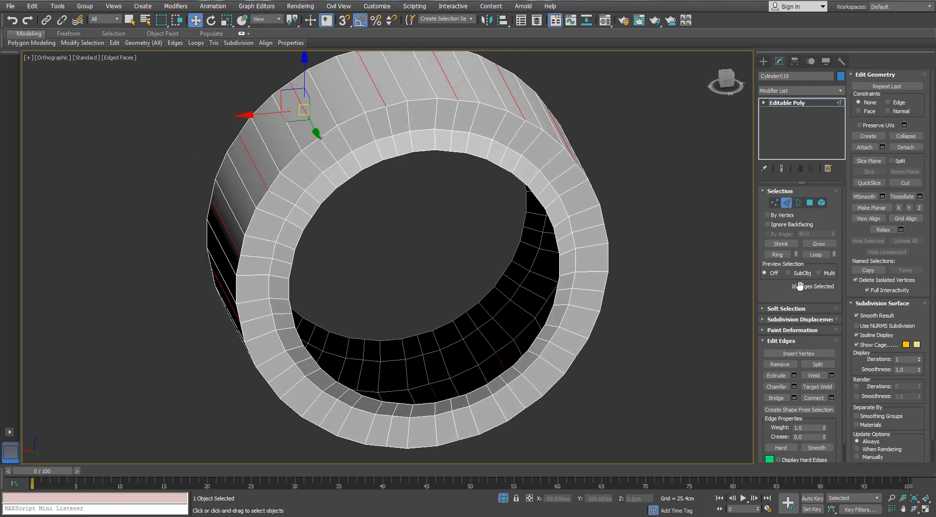
- Expand the selected lengthwise edges to full loops through the ring and remove them
click(816, 255)
scroll(546, 253, down, 3)
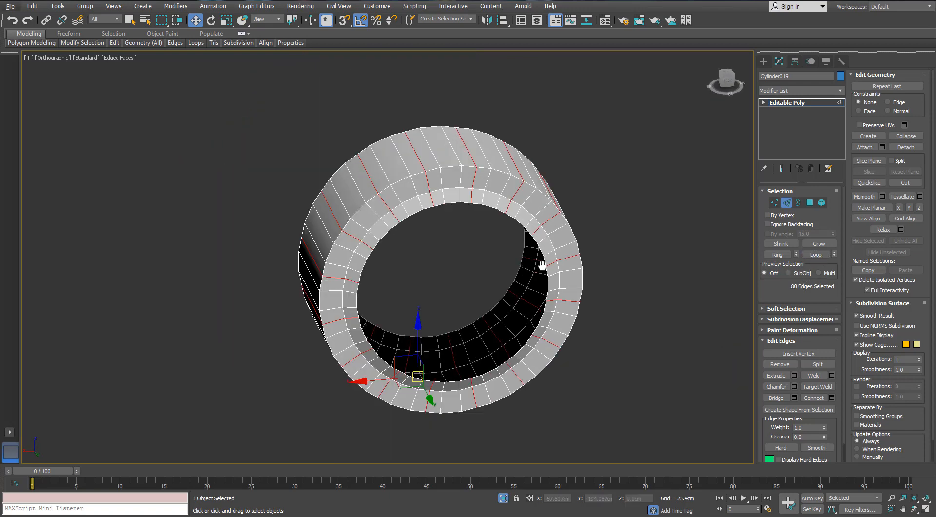
alt+middle_drag(544, 270, 497, 236)
key(ctrl+d)
- Switch to the Perspective view and clear the edge selection on the ring
click(498, 217)
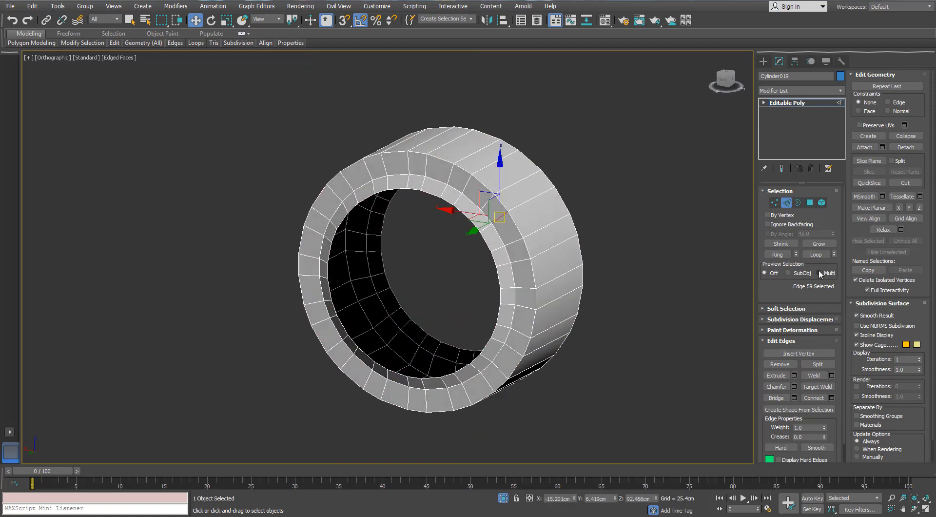
click(777, 254)
alt+middle_drag(629, 207, 513, 235)
scroll(528, 260, down, 3)
key(p)
scroll(530, 261, up, 3)
key(ctrl+d)
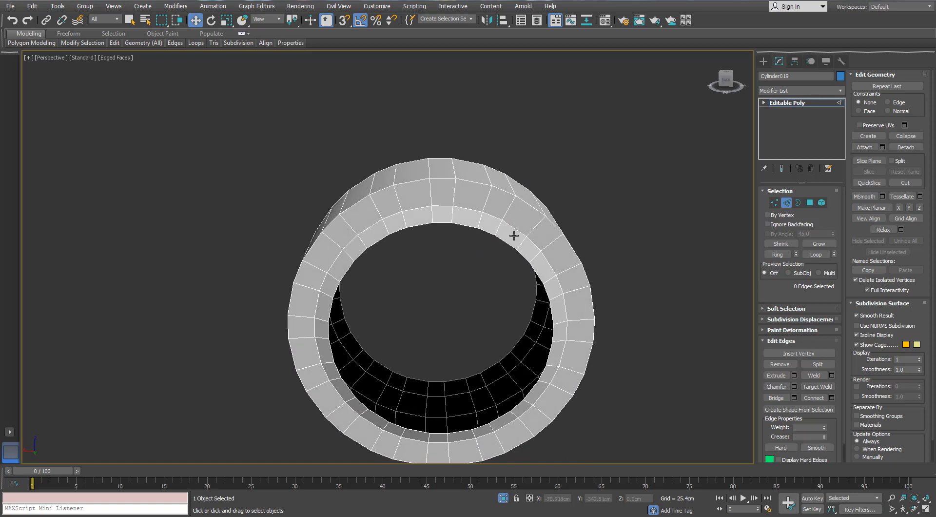
- Select every second radial edge along the first half of the ring's end face
alt+middle_drag(461, 206, 472, 208)
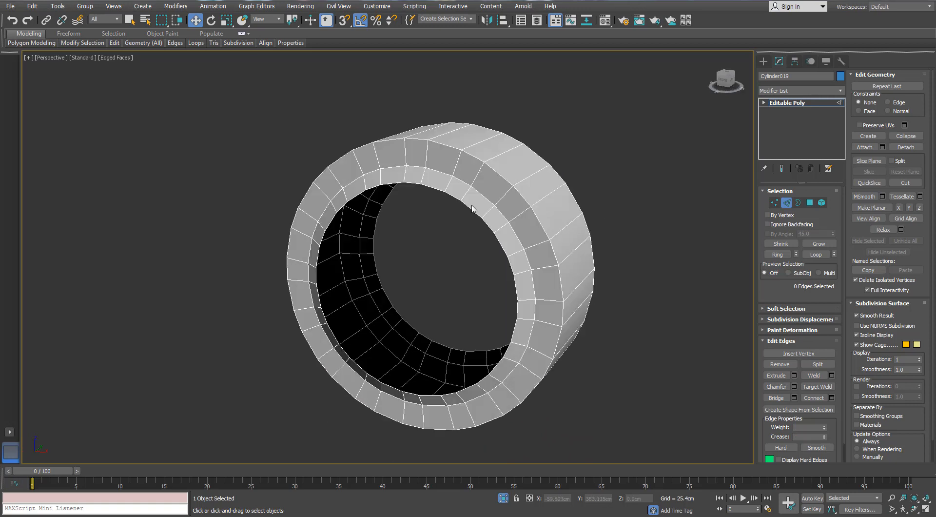
mouse_move(513, 185)
middle_down()
mouse_move(512, 207)
mouse_move(515, 198)
middle_up()
click(486, 178)
ctrl+click(526, 217)
ctrl+click(553, 267)
middle_drag(554, 268, 635, 182)
ctrl+click(587, 224)
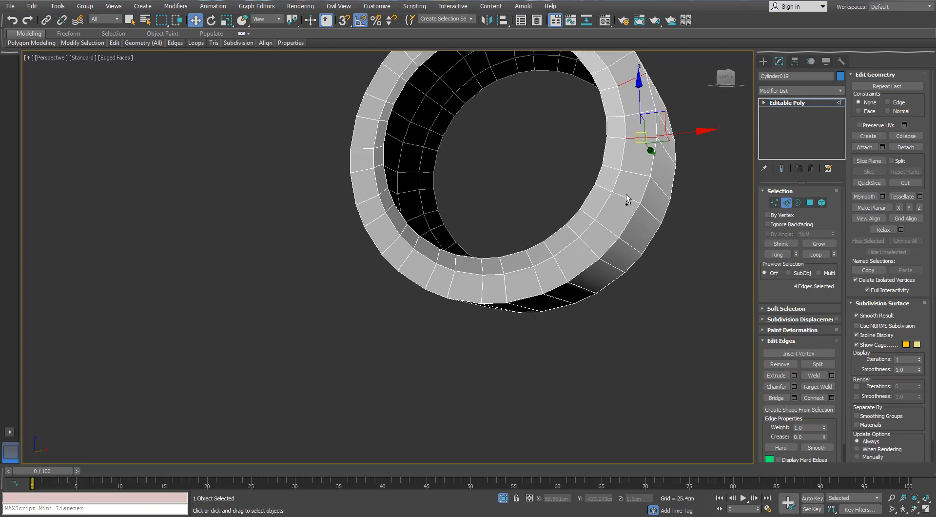
ctrl+click(627, 199)
ctrl+click(551, 270)
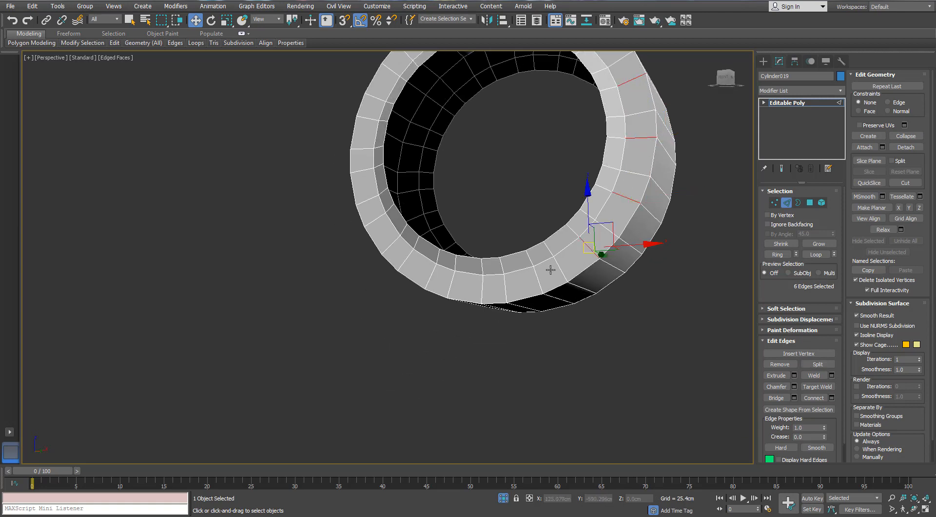
- Add every second radial edge along the rest of the ring's end face to the selection
ctrl+click(483, 284)
ctrl+click(434, 273)
ctrl+click(394, 244)
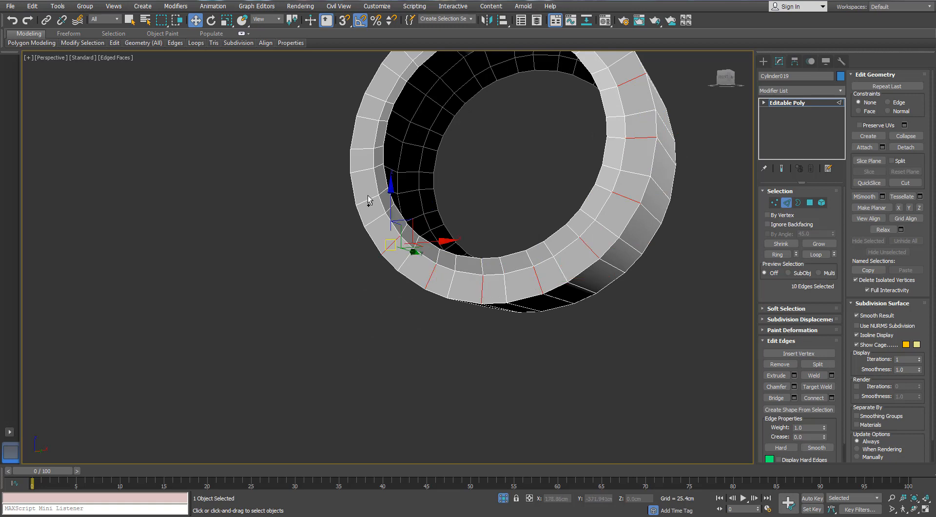
ctrl+click(368, 201)
alt+middle_drag(388, 121, 361, 182)
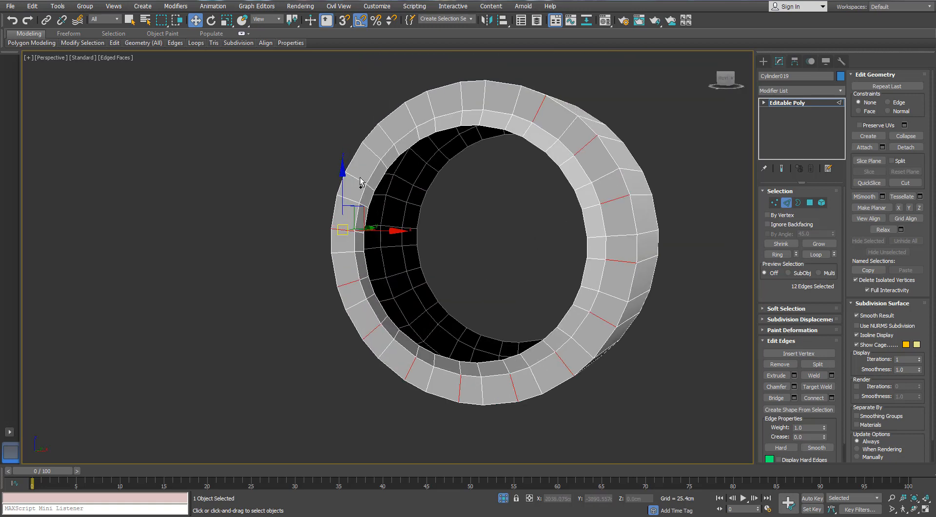
ctrl+click(387, 134)
ctrl+click(432, 105)
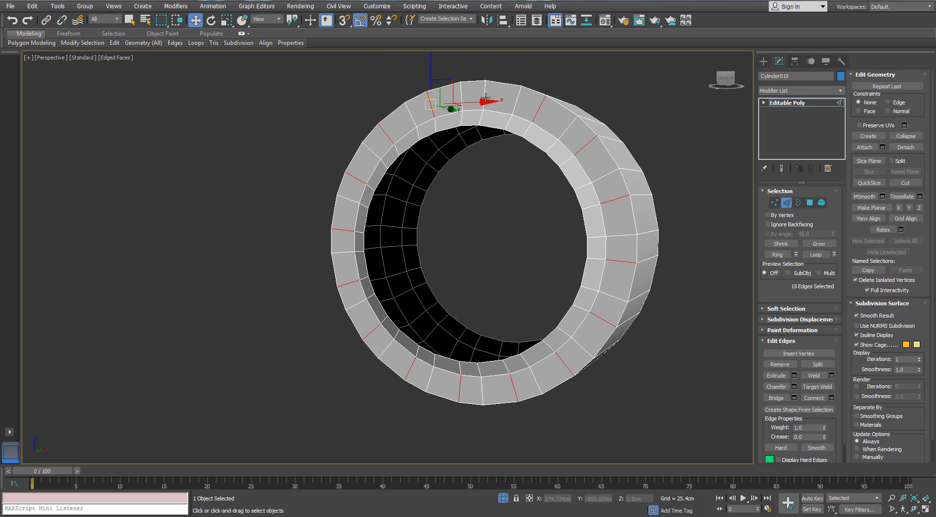
ctrl+click(484, 97)
- Remove the selected radial edges together with their full loops and end the ring's isolation
alt+middle_drag(510, 123, 666, 224)
key(alt+l)
key(ctrl+BackSpace)
scroll(513, 152, down, 3)
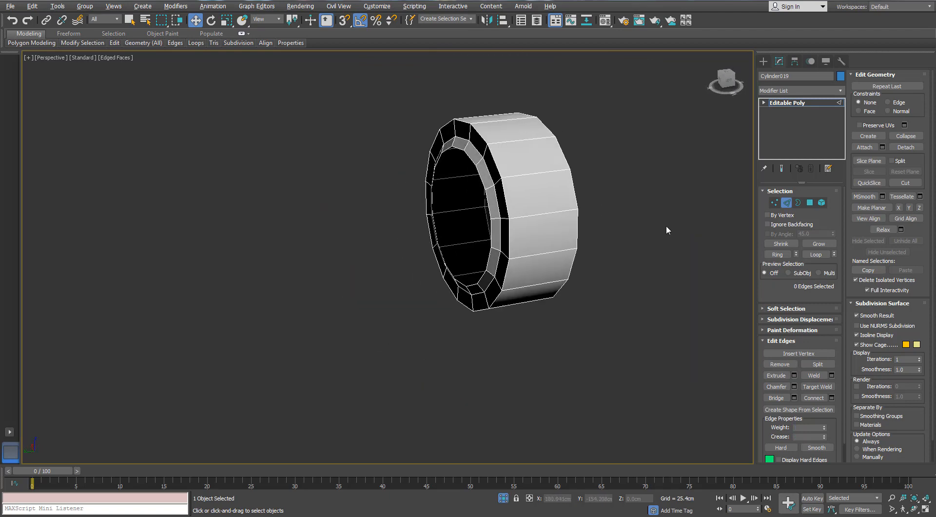
click(786, 203)
click(503, 498)
- Clear the smoothing groups of the whole ring element and apply Auto Smooth at 45
alt+middle_drag(460, 254, 519, 222)
scroll(471, 241, up, 4)
click(821, 203)
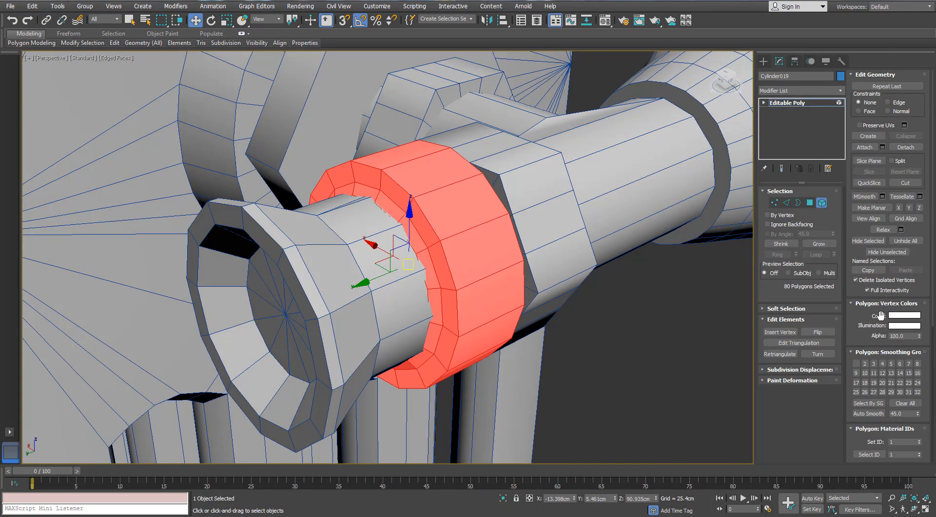
click(905, 404)
click(869, 413)
click(644, 316)
scroll(644, 316, down, 4)
alt+middle_drag(644, 317, 525, 271)
click(821, 204)
- Select the hexagonal nut beside the ring and isolate it
click(695, 337)
scroll(670, 317, down, 6)
scroll(670, 317, down, 3)
scroll(557, 298, up, 4)
click(552, 303)
scroll(580, 313, up, 6)
click(439, 186)
scroll(439, 188, down, 4)
click(503, 498)
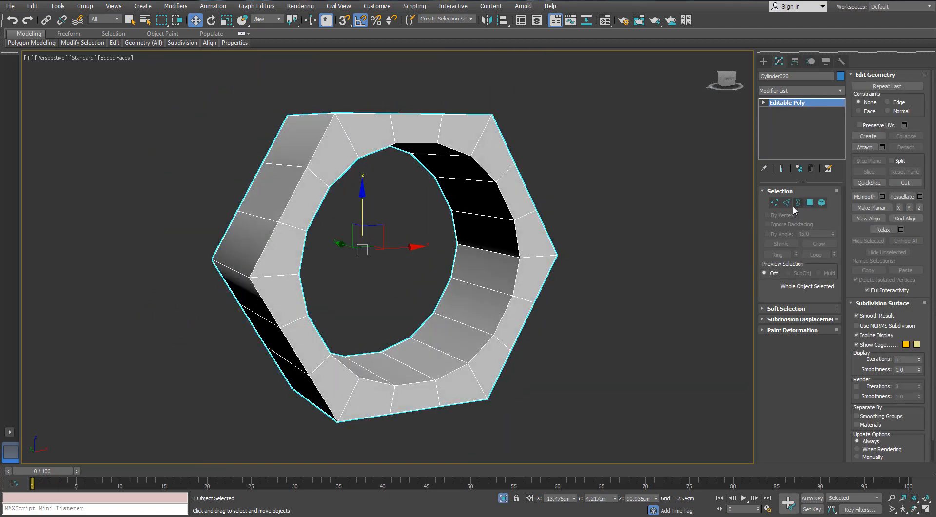
- Target-weld the intermediate vertices on the first two outer sides of the nut's end face to its corners
click(774, 202)
alt+middle_drag(399, 143, 479, 193)
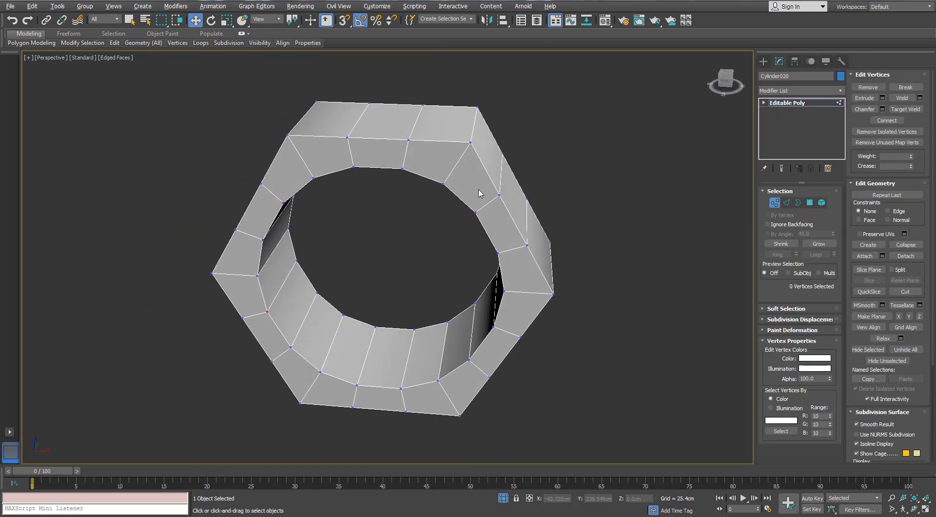
click(888, 109)
click(470, 142)
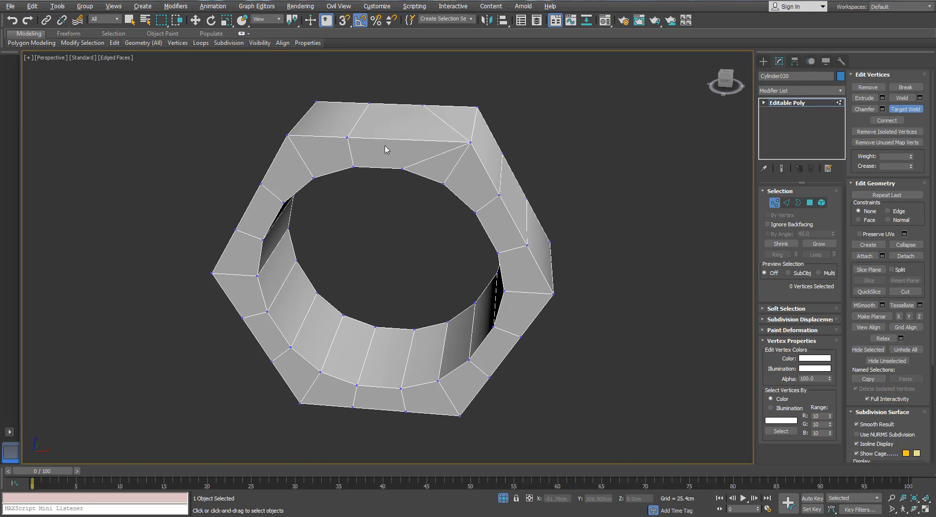
click(346, 137)
click(288, 135)
alt+middle_drag(280, 168, 280, 205)
click(253, 232)
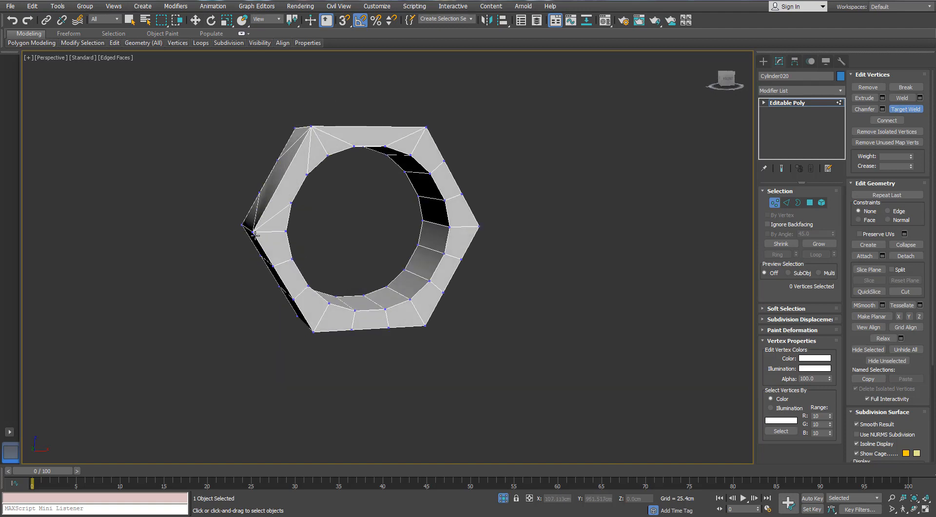
- Target-weld the intermediate vertices on the remaining outer sides of the same end face to the hexagon's corners
alt+middle_drag(254, 232, 284, 197)
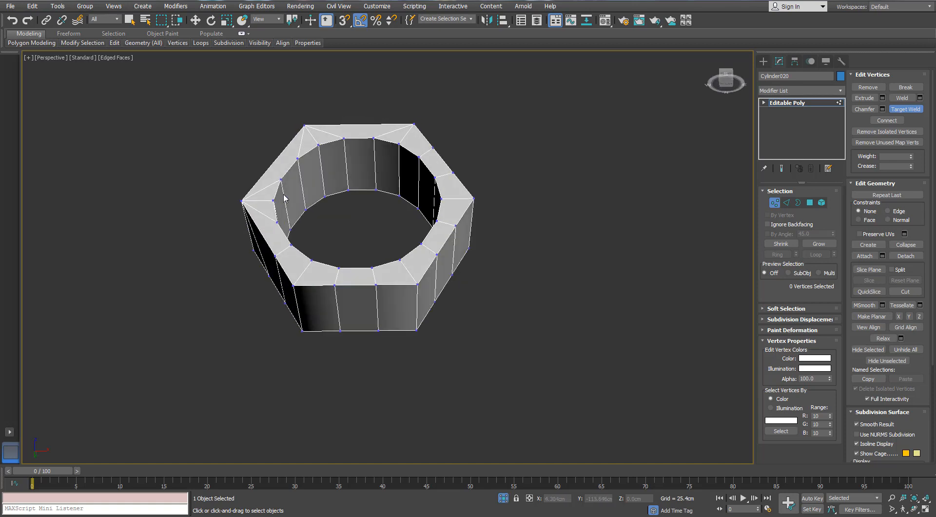
click(292, 286)
click(417, 281)
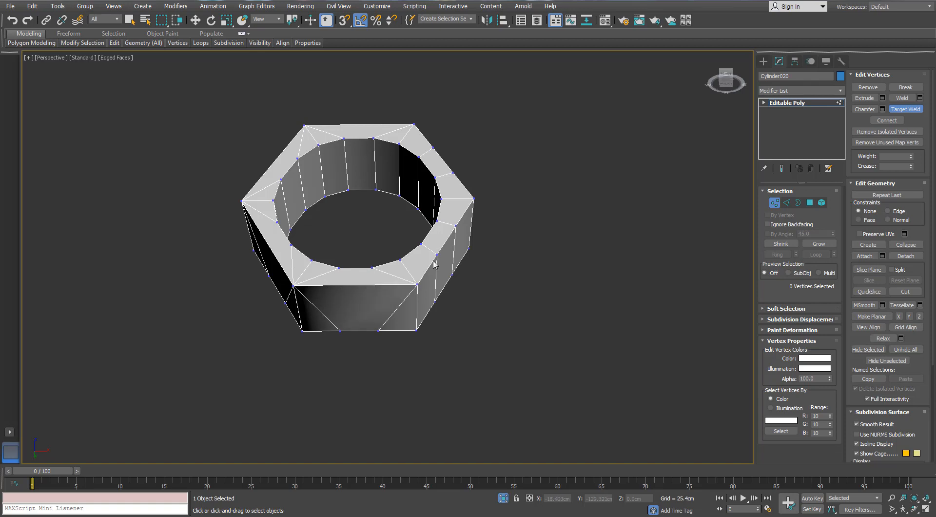
alt+middle_drag(455, 222, 421, 255)
click(431, 204)
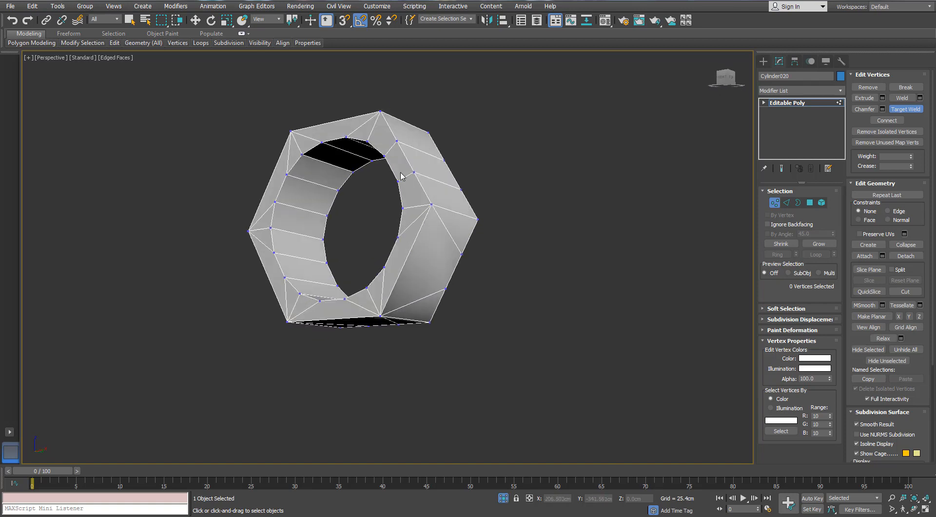
click(431, 204)
alt+middle_drag(381, 113, 349, 161)
- Target-weld the intermediate vertices on the first few outer sides of the nut's opposite end face to the corners
click(398, 148)
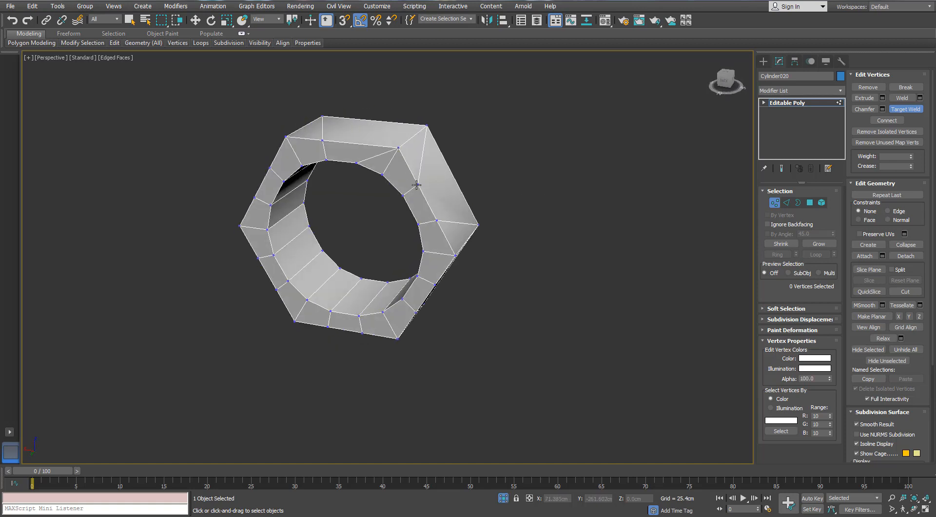
click(400, 149)
click(454, 255)
alt+middle_drag(454, 255, 451, 216)
click(435, 257)
click(454, 224)
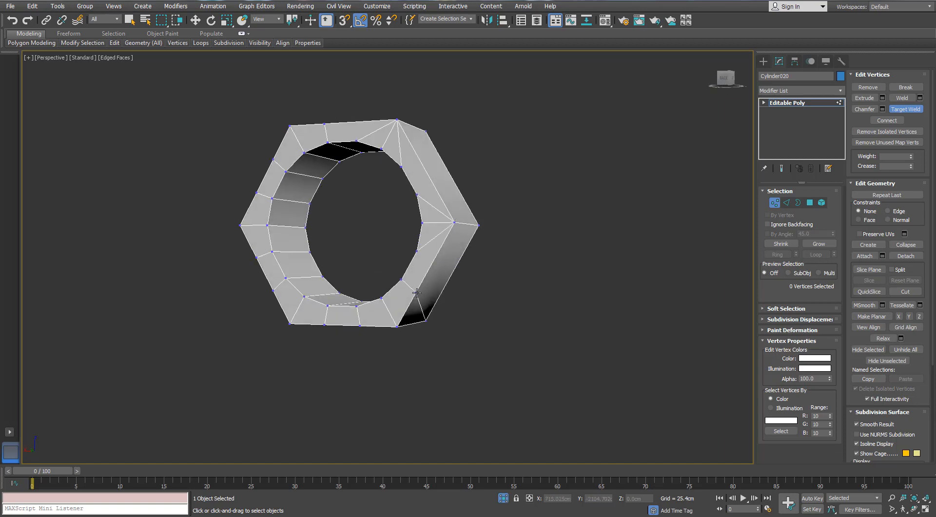
click(397, 326)
- Target-weld the remaining intermediate outer vertices of the opposite end face to the corners and leave vertex editing
alt+middle_drag(353, 321, 353, 290)
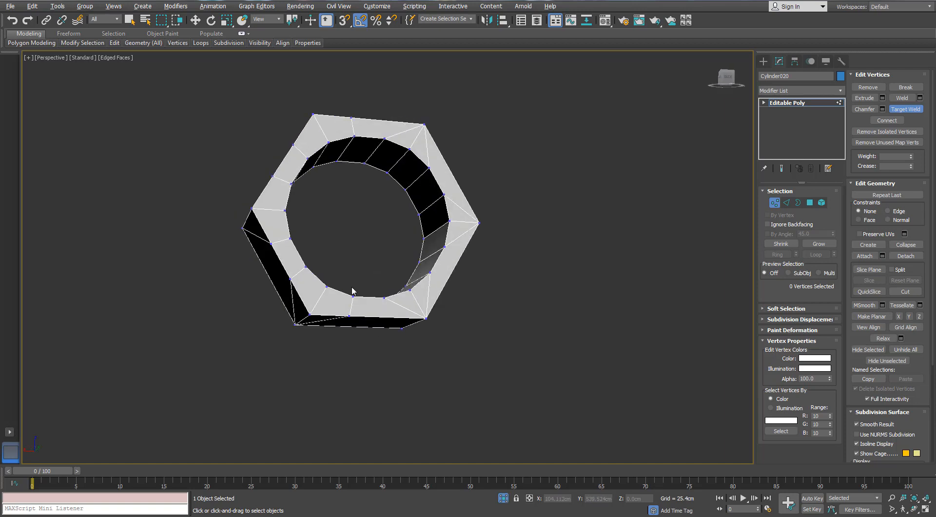
click(309, 314)
alt+middle_drag(251, 208, 541, 161)
click(288, 169)
click(272, 197)
click(290, 169)
key(w)
click(820, 126)
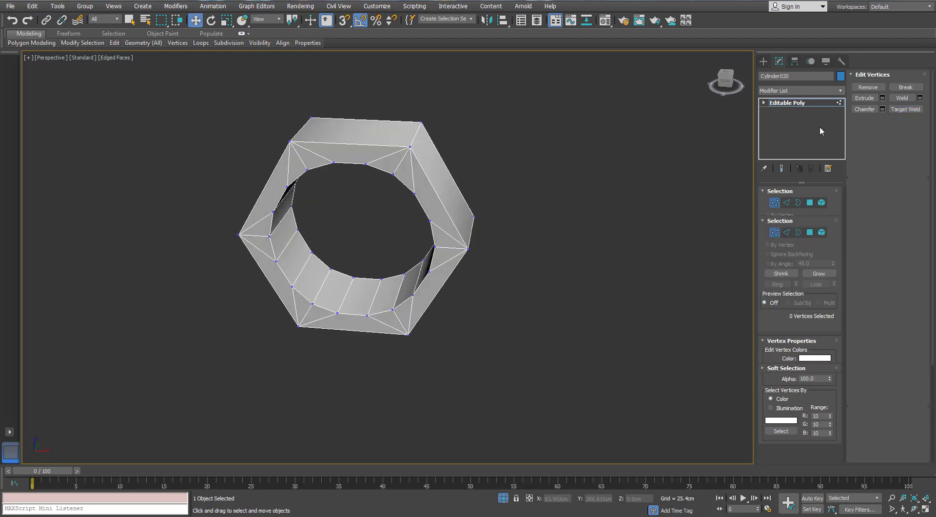
- End the nut's isolation and select the fluted knob at the end of the pipe
alt+middle_drag(656, 188, 717, 198)
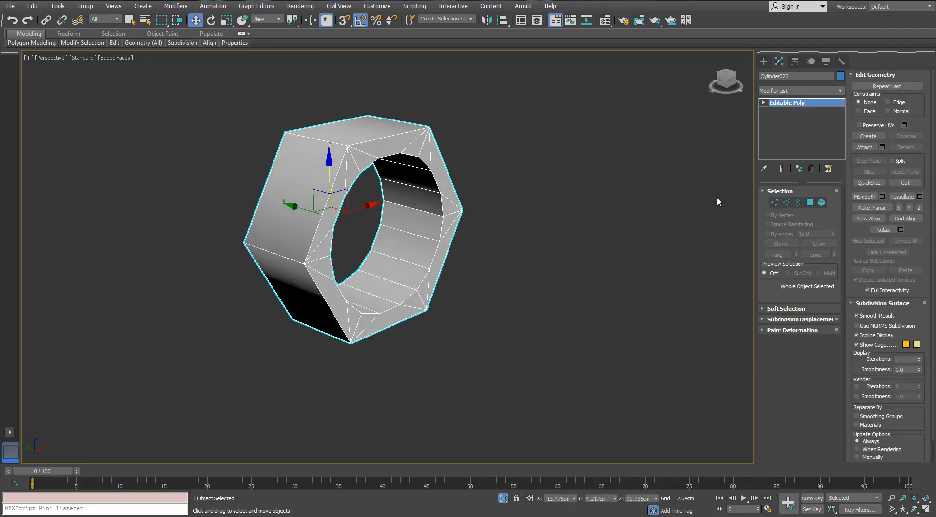
click(503, 497)
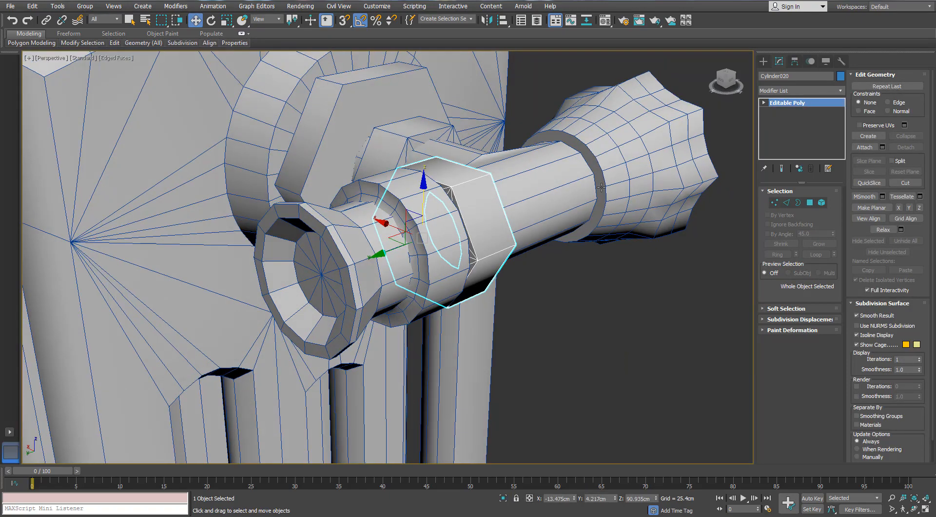
click(601, 187)
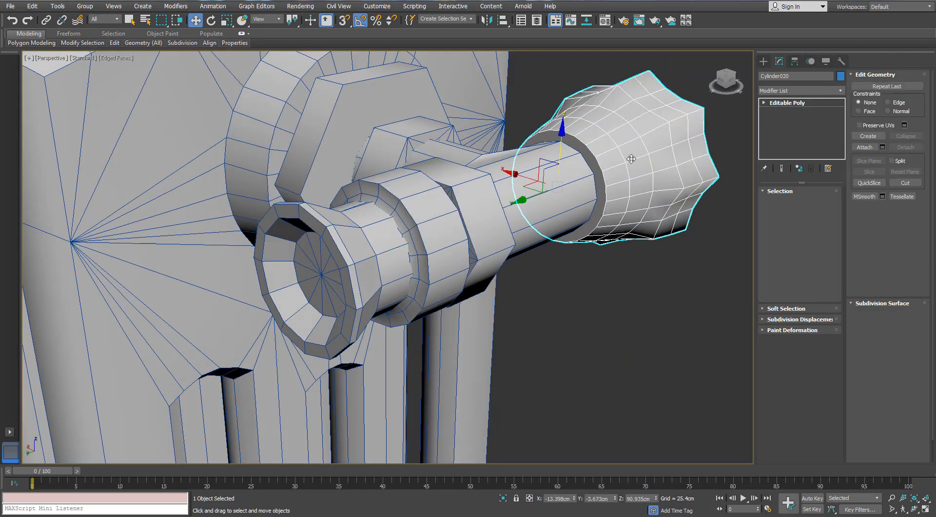
- Isolate the fluted knob, inset its flat end cap by 0.05 cm and collapse the inset polygon to the centre
key(z)
click(506, 498)
alt+middle_drag(558, 288, 672, 295)
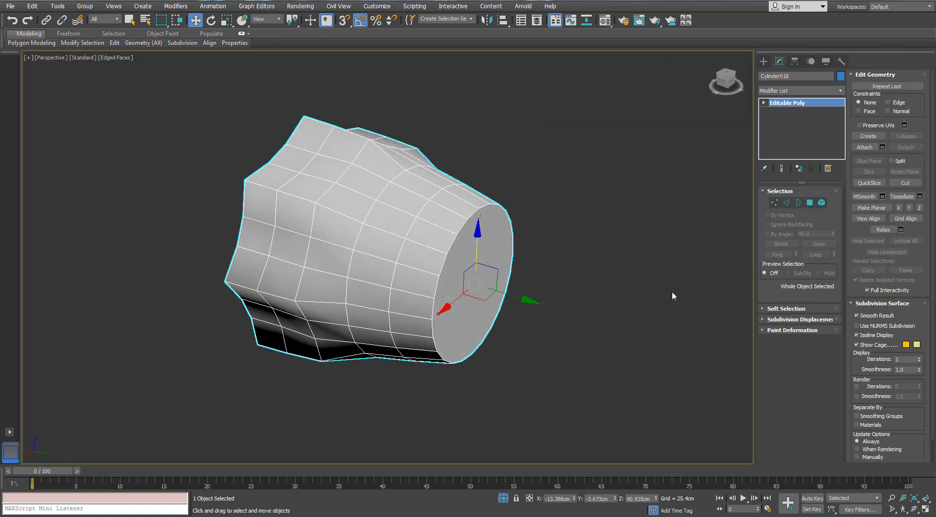
click(808, 202)
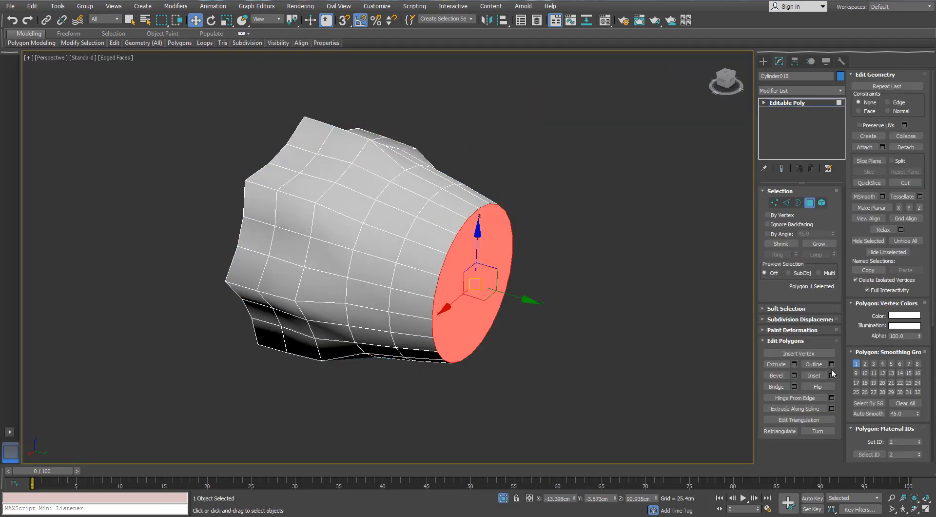
click(831, 374)
alt+middle_drag(606, 195, 489, 223)
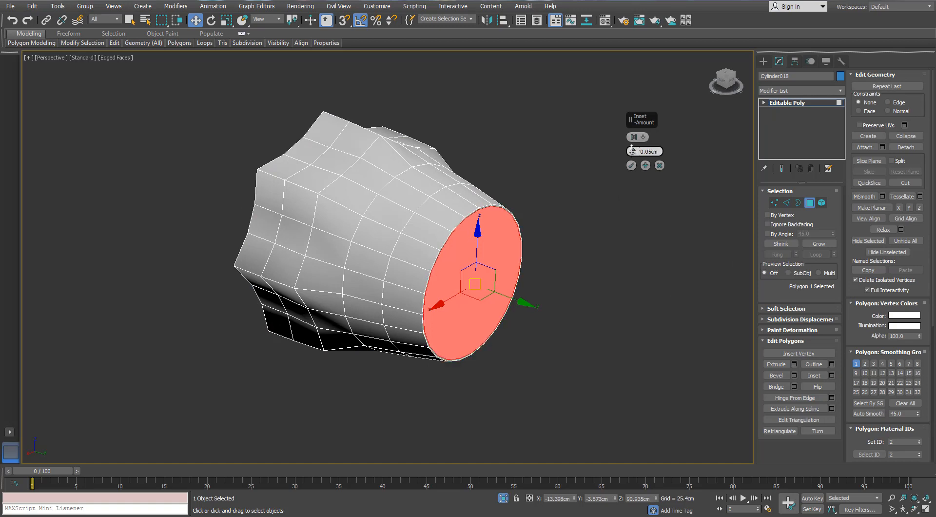
right_click(490, 223)
click(480, 124)
alt+middle_drag(439, 244, 449, 204)
click(788, 205)
double_click(458, 189)
key(ctrl+d)
- Try to target-weld the intermediate vertices along one flute of the knob to the neighbouring ridge vertices
click(775, 203)
click(624, 254)
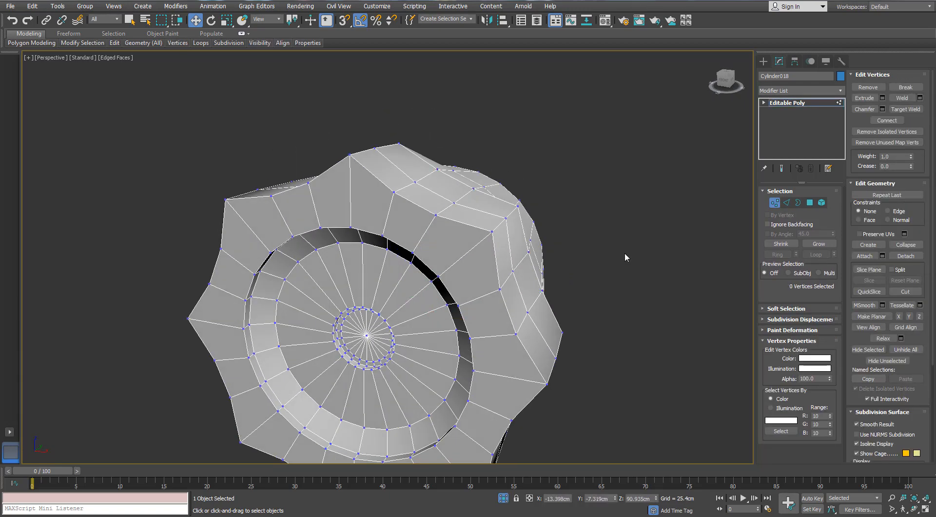
click(905, 111)
alt+middle_drag(514, 246, 481, 233)
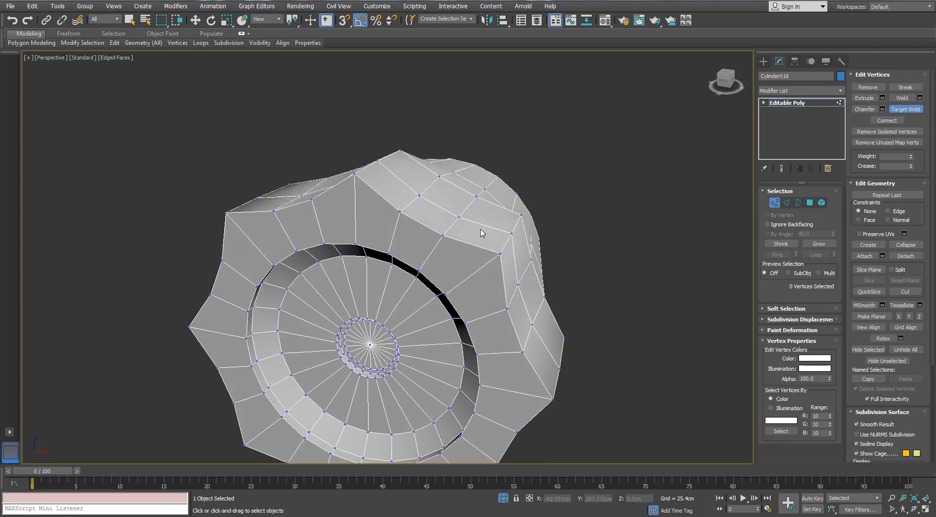
click(510, 233)
click(499, 253)
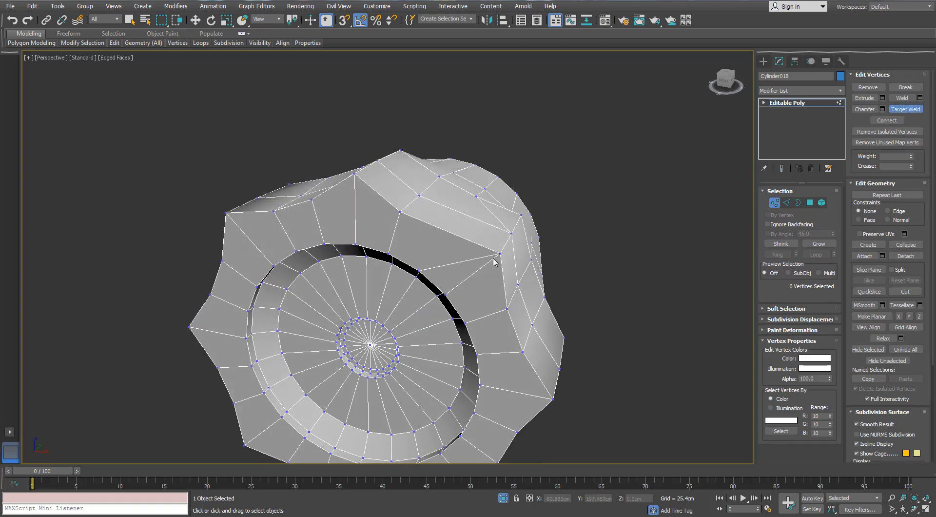
click(397, 212)
click(354, 174)
click(419, 194)
click(377, 160)
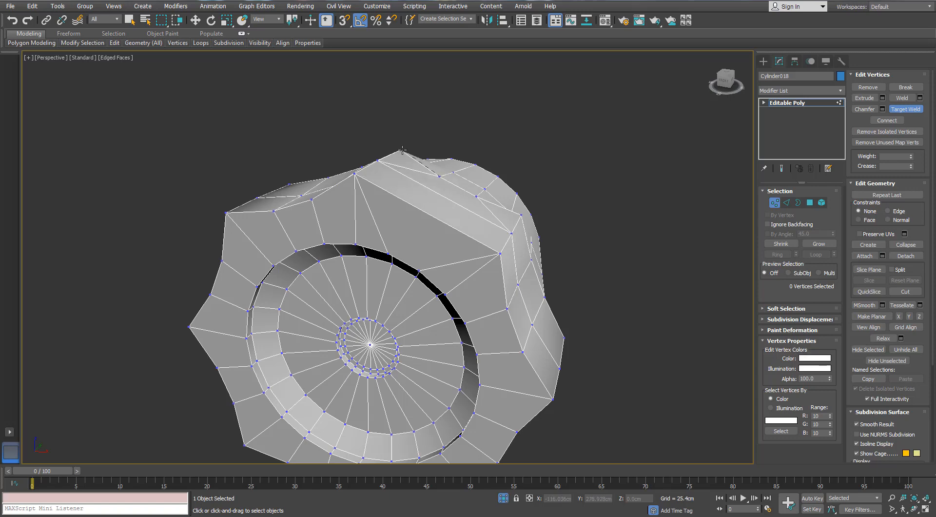
alt+middle_drag(402, 150, 449, 242)
- Undo the last vertex welds on the knob's flute
scroll(461, 236, up, 2)
scroll(449, 261, down, 2)
scroll(453, 240, up, 2)
key(ctrl+z)
key(ctrl+z)
key(ctrl+z)
key(ctrl+z)
key(ctrl+z)
key(ctrl+z)
- Reselect the knob and try target-welding vertices on its fluted side near the outer rim
alt+middle_drag(596, 222, 512, 220)
key(r)
click(598, 231)
scroll(512, 220, down, 2)
click(459, 184)
alt+middle_drag(460, 185, 463, 188)
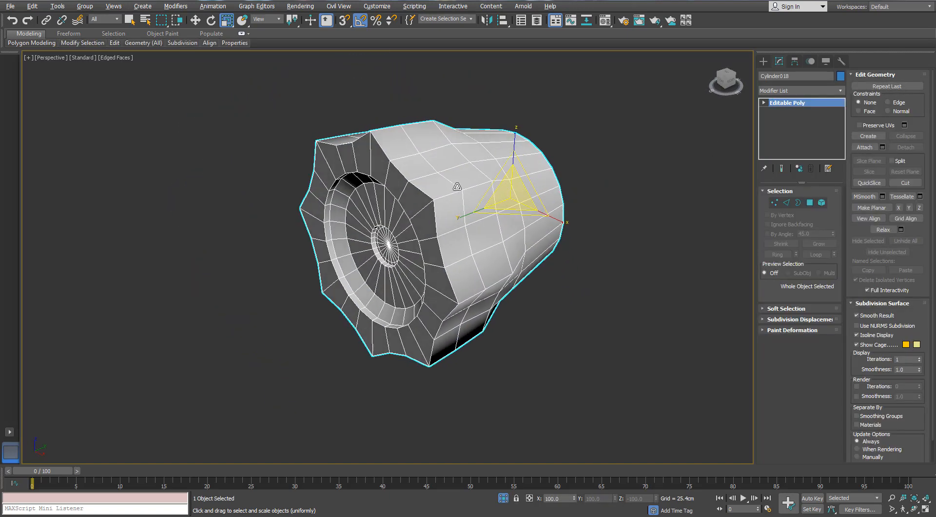
click(774, 202)
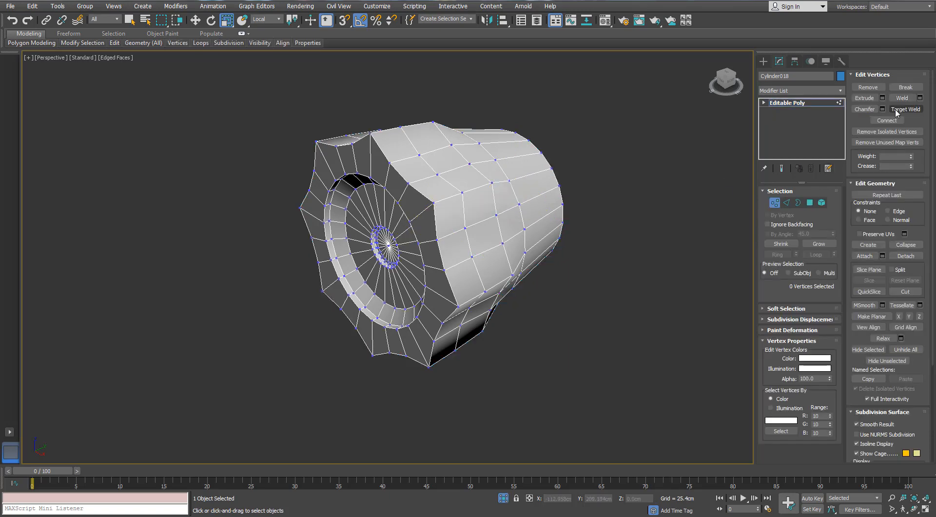
click(897, 111)
alt+middle_drag(519, 158, 438, 158)
scroll(401, 154, up, 3)
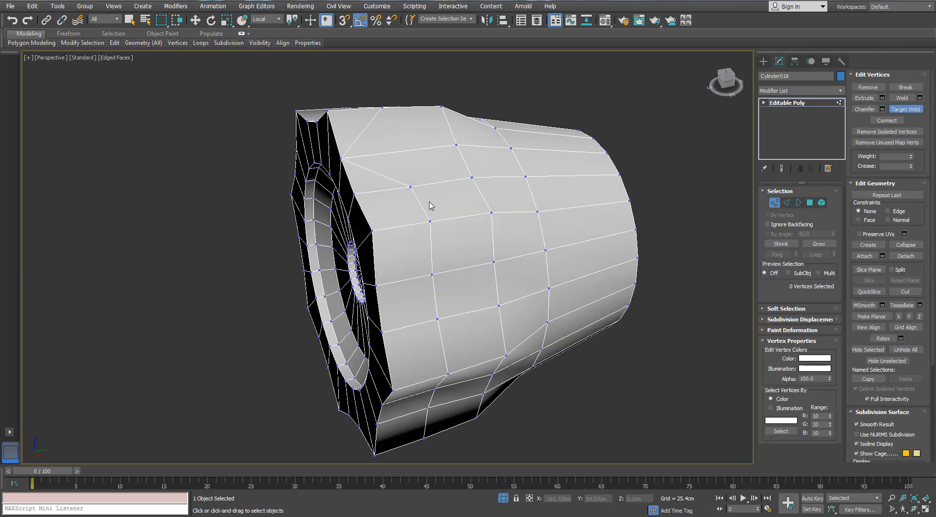
alt+middle_drag(359, 193, 446, 172)
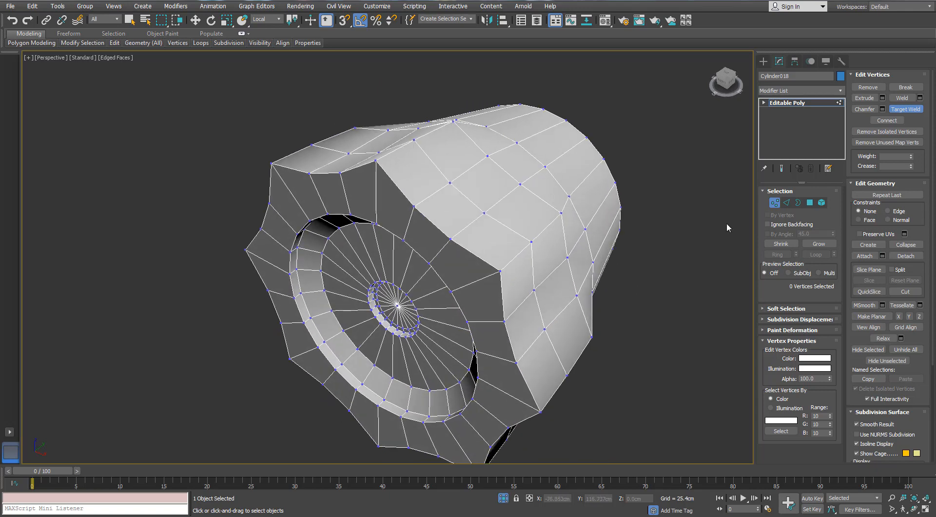
- Remove one edge loop running around the knob's fluted side, including its vertices
click(785, 203)
double_click(477, 204)
scroll(477, 205, down, 2)
alt+middle_drag(477, 205, 463, 168)
key(ctrl+BackSpace)
scroll(463, 167, up, 3)
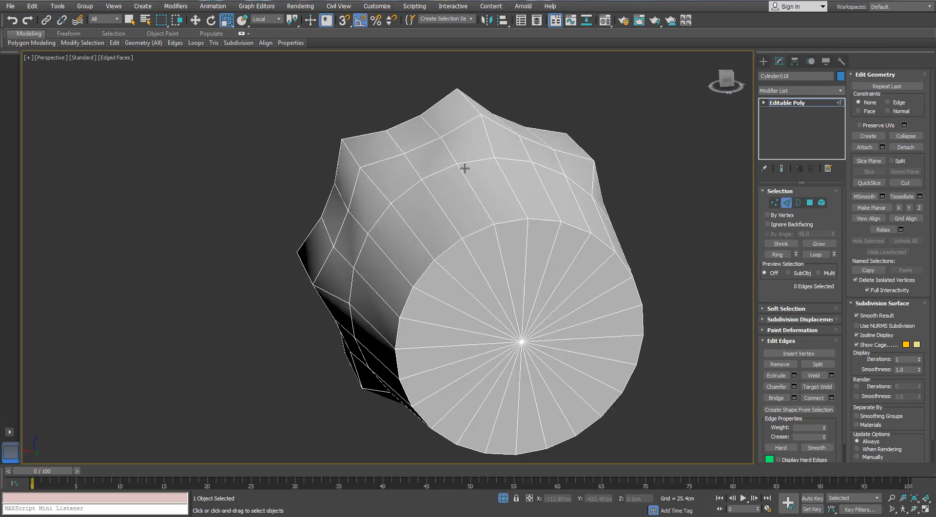
- Target-weld the intermediate vertices of the side ring nearest the knob's flat cap to the ridge vertices on the first flutes
click(774, 202)
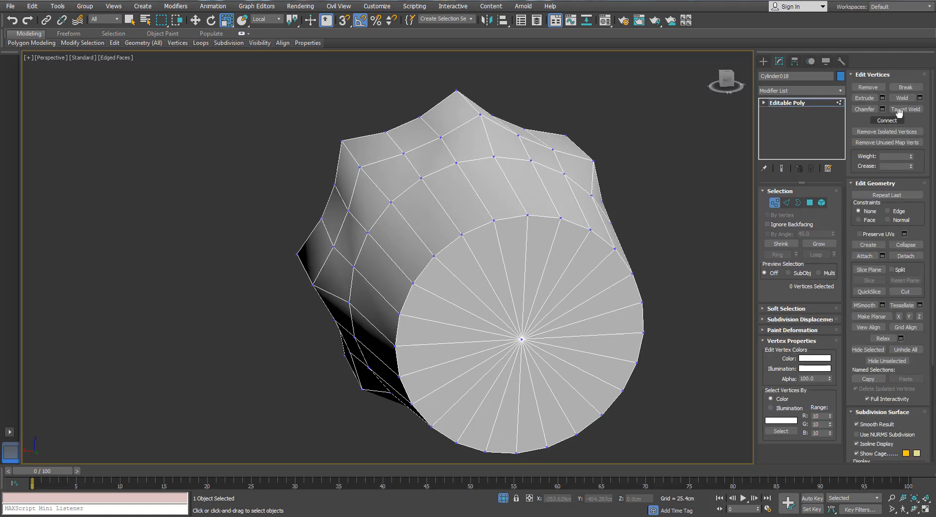
click(493, 169)
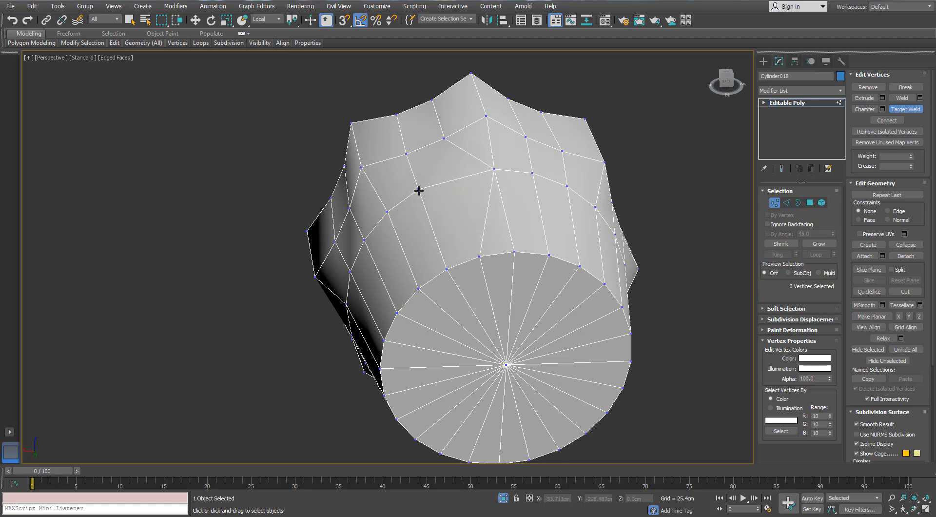
click(386, 210)
mouse_move(388, 209)
alt+middle_down()
mouse_move(413, 192)
mouse_move(395, 192)
mouse_move(411, 205)
mouse_move(388, 206)
alt+middle_up()
alt+middle_drag(460, 192, 506, 176)
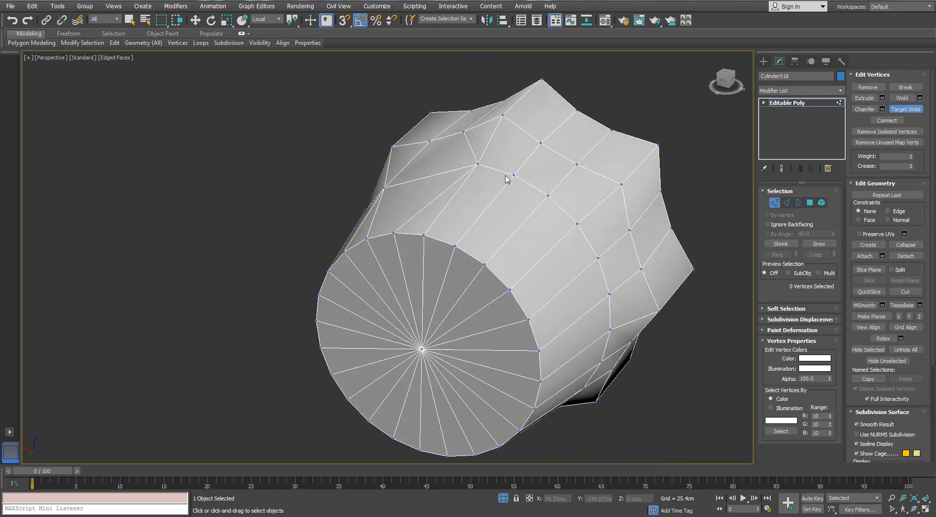
click(478, 165)
mouse_move(576, 224)
alt+middle_down()
mouse_move(589, 236)
mouse_move(580, 244)
mouse_move(553, 214)
mouse_move(557, 203)
mouse_move(574, 237)
alt+middle_up()
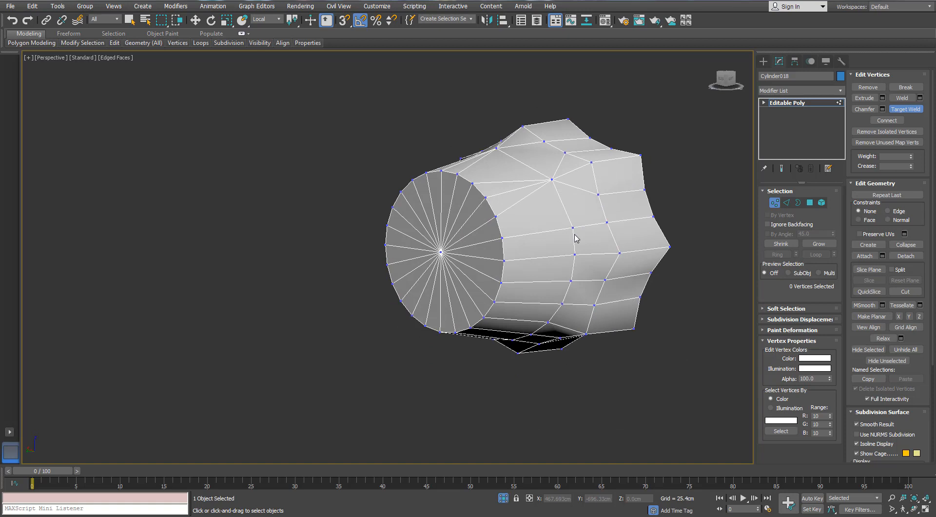
- Continue target-welding the same ring's intermediate vertices to the ridge vertices on the next flutes around the knob
right_click(577, 263)
click(902, 110)
alt+middle_drag(574, 251, 575, 243)
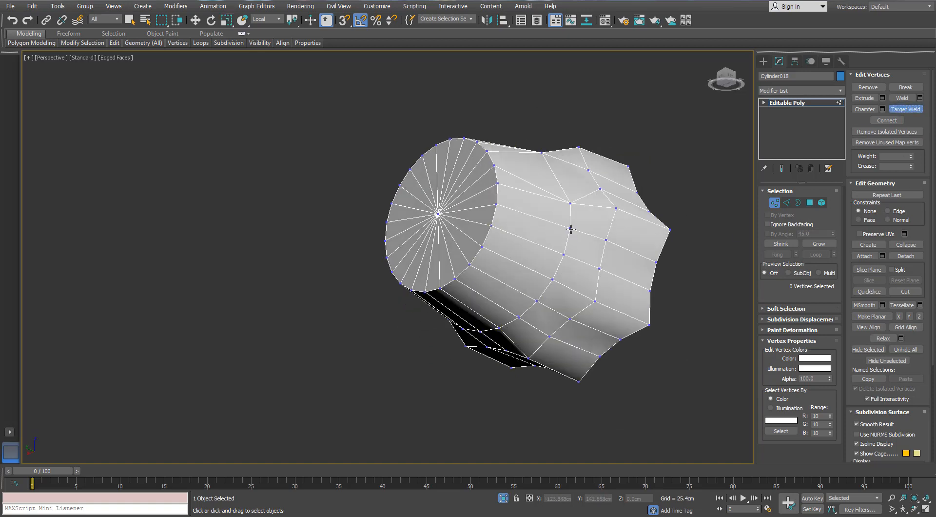
click(569, 203)
click(552, 280)
click(502, 327)
alt+middle_drag(502, 327, 554, 307)
- Target-weld the ring's remaining intermediate vertices to the ridge vertices on the last flutes of the knob
click(521, 307)
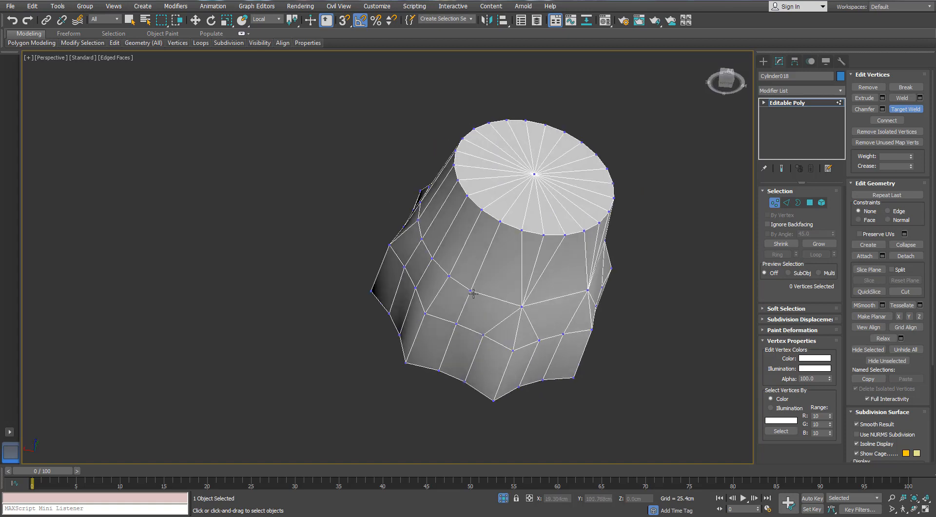
click(449, 276)
alt+middle_drag(449, 277, 489, 298)
click(485, 275)
click(491, 297)
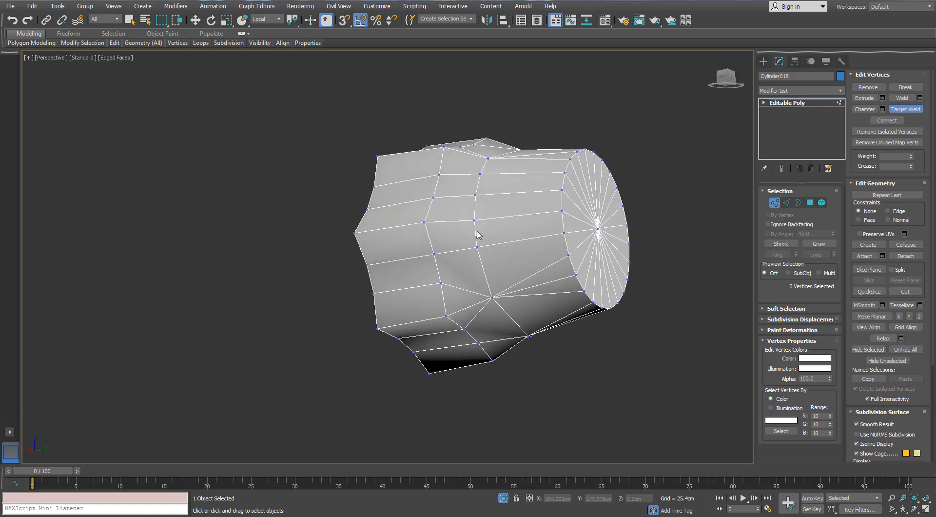
alt+middle_drag(473, 225, 456, 244)
click(452, 271)
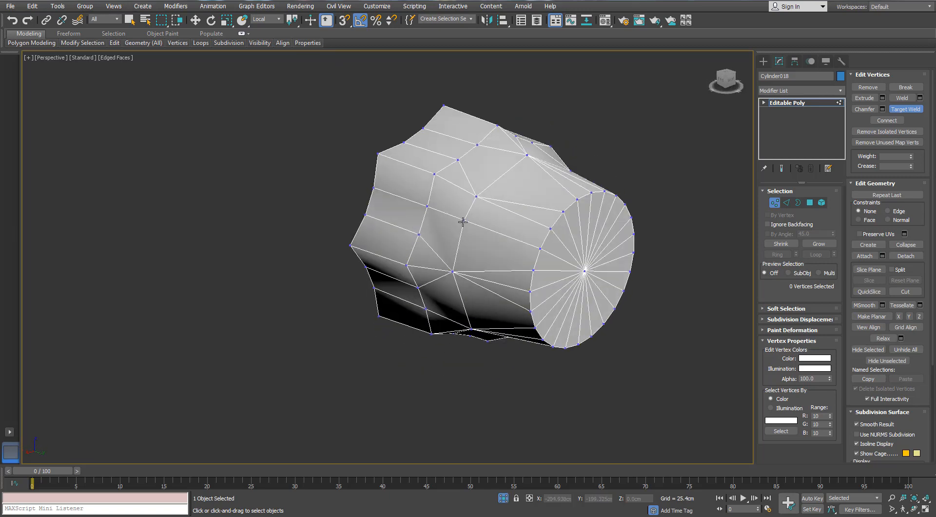
alt+middle_drag(476, 194, 647, 196)
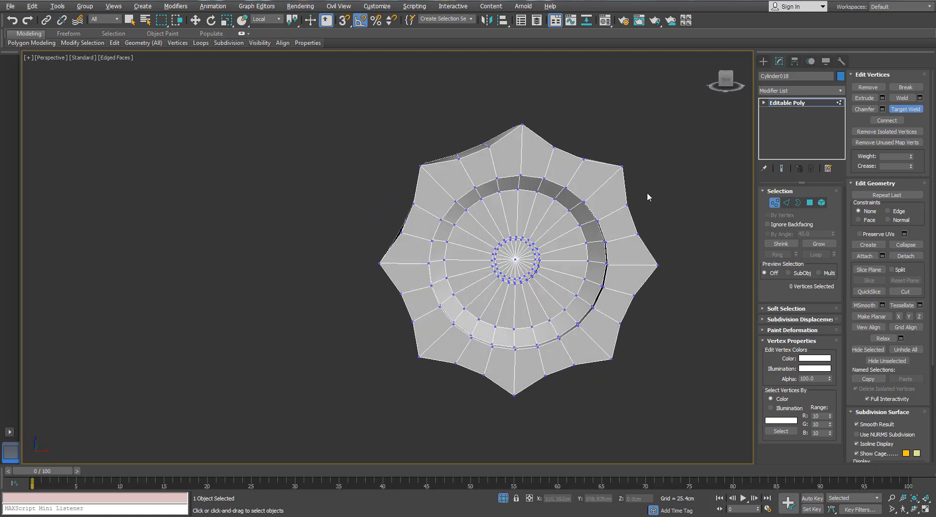
- Grow a polygon selection from the centre of the knob's outer face over the whole circular recess and delete it
click(809, 202)
scroll(526, 268, up, 6)
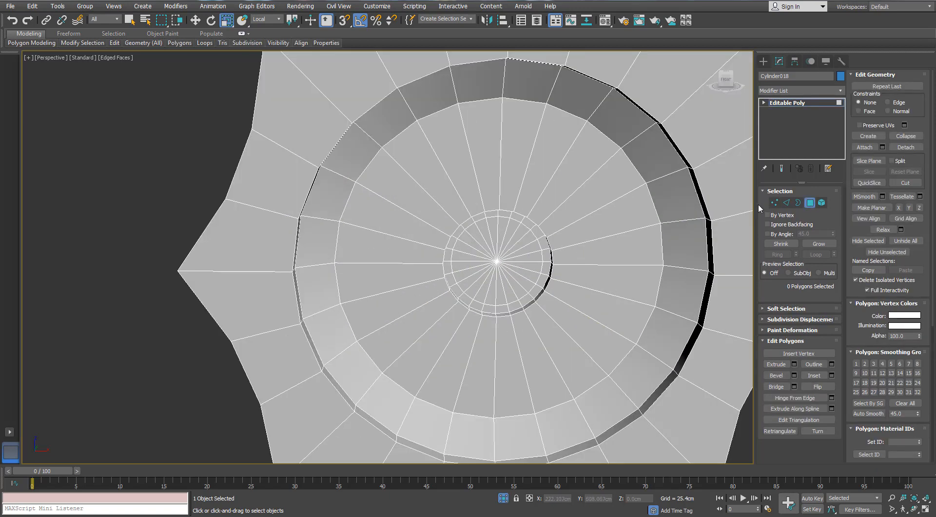
key(1)
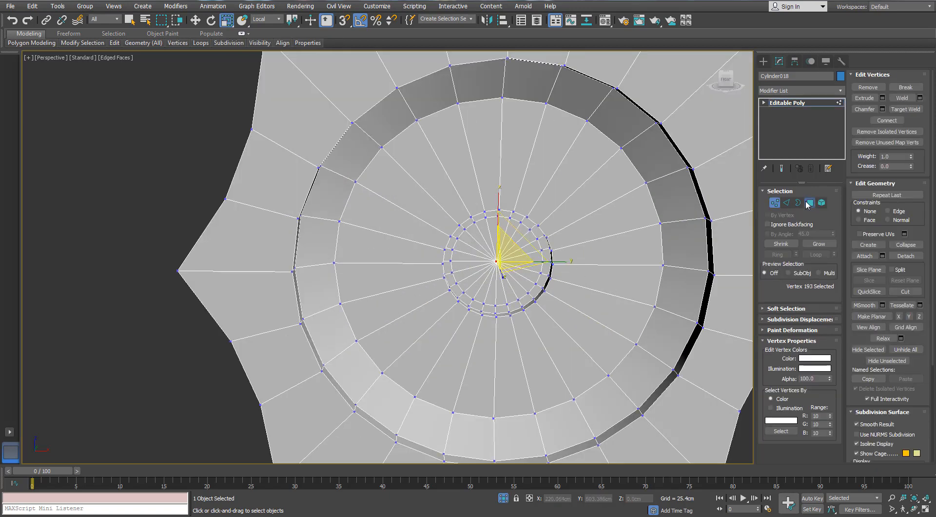
ctrl+click(809, 202)
click(806, 244)
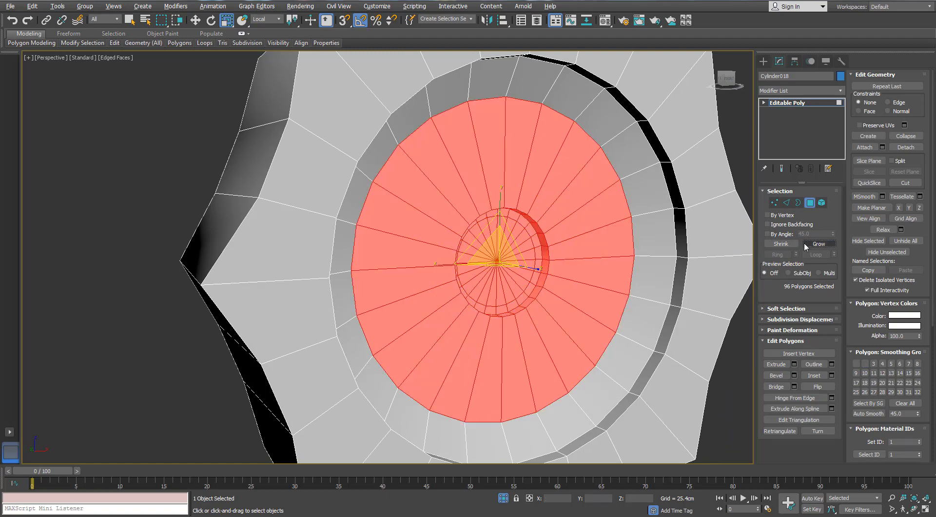
click(805, 246)
click(805, 245)
alt+middle_drag(661, 259, 667, 264)
scroll(666, 265, down, 3)
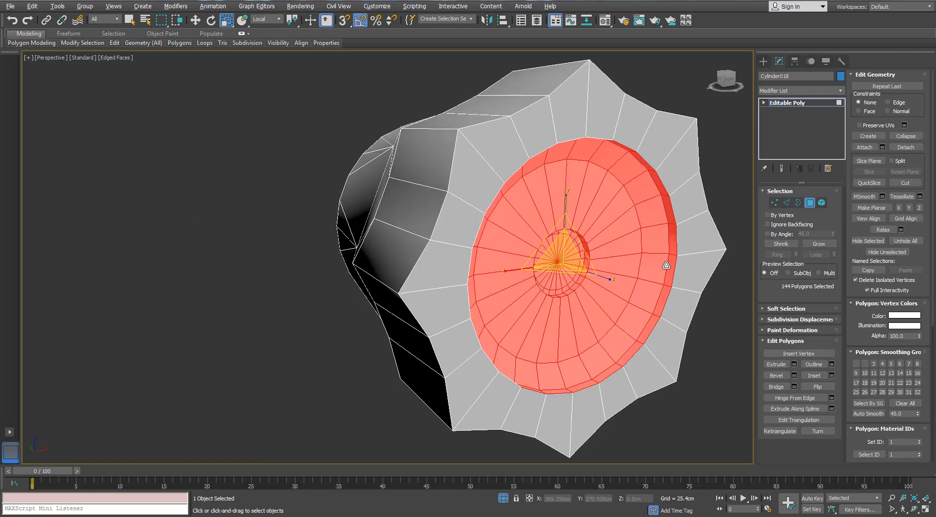
key(Delete)
- Collapse the open border on the knob's outer face to a centre point and end the knob's isolation
click(797, 202)
click(639, 156)
right_click(639, 157)
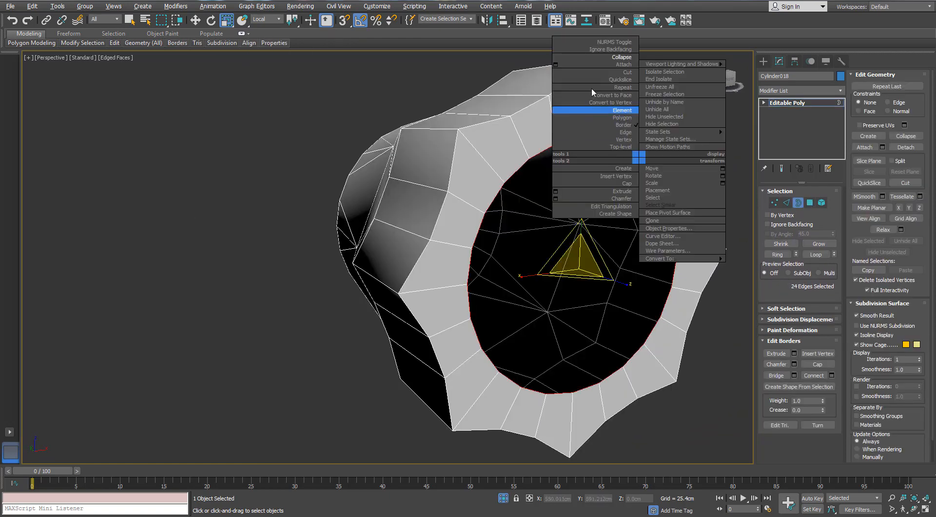
click(607, 58)
alt+middle_drag(568, 200, 529, 471)
click(503, 498)
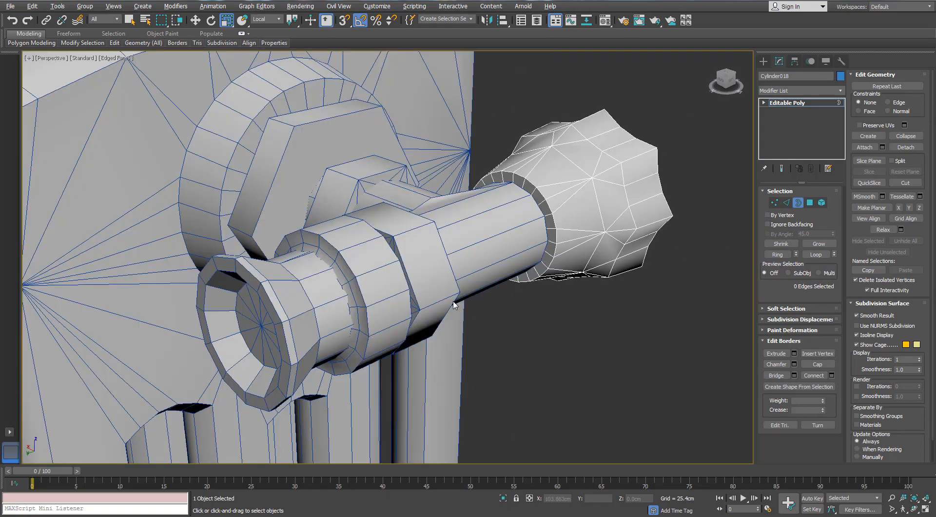
- Examine the simplified valve and the whole radiator from several angles
alt+middle_drag(453, 307, 465, 289)
scroll(406, 300, down, 5)
scroll(388, 280, up, 6)
alt+middle_drag(389, 279, 358, 264)
scroll(419, 282, down, 6)
alt+middle_drag(544, 217, 518, 224)
scroll(518, 224, down, 3)
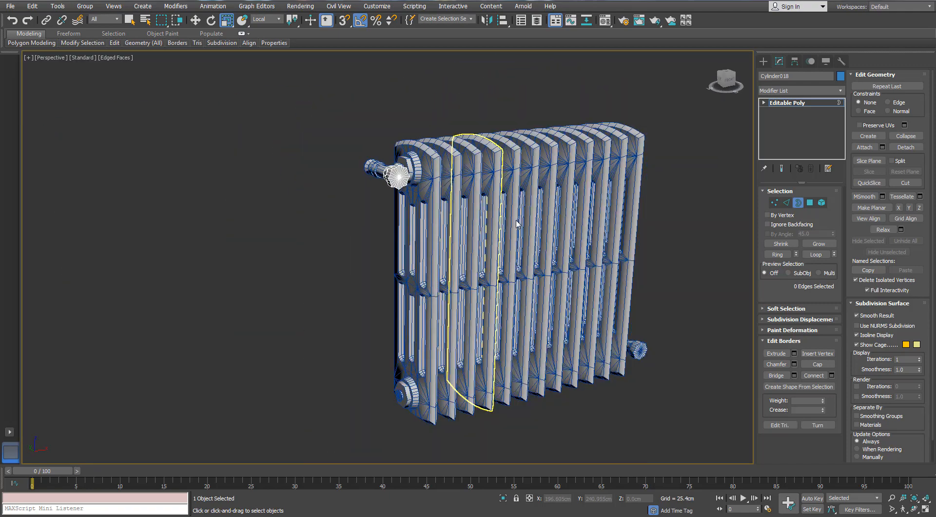
scroll(539, 242, up, 3)
alt+middle_drag(561, 249, 545, 253)
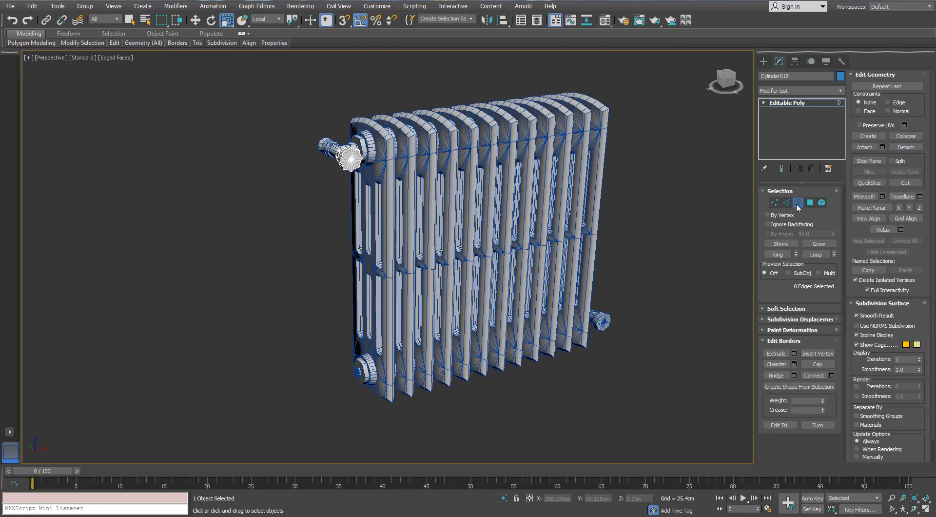
- Add an Unwrap UVW modifier to the radiator's end panel on the valve side and open the UV editor
click(646, 259)
alt+middle_drag(435, 271, 420, 257)
scroll(358, 191, up, 3)
click(351, 186)
alt+middle_drag(351, 186, 523, 201)
click(838, 91)
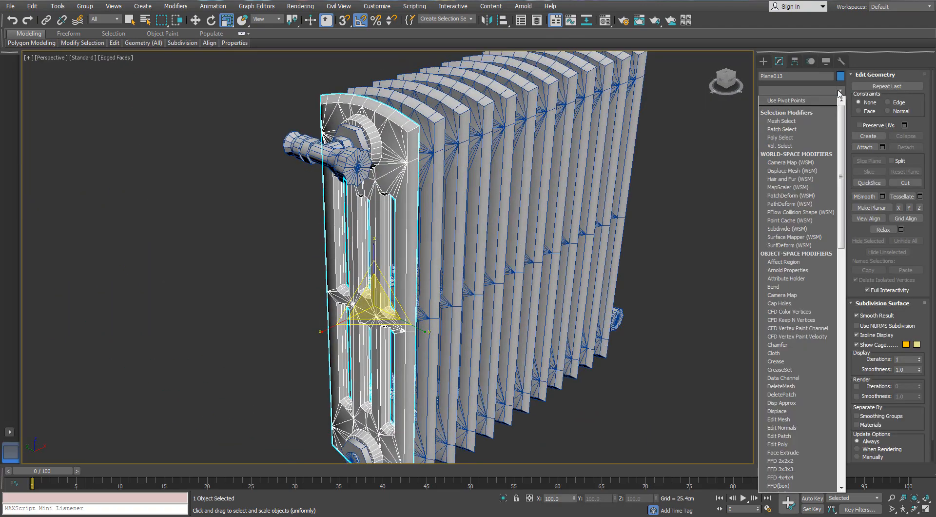
key(u)
key(Return)
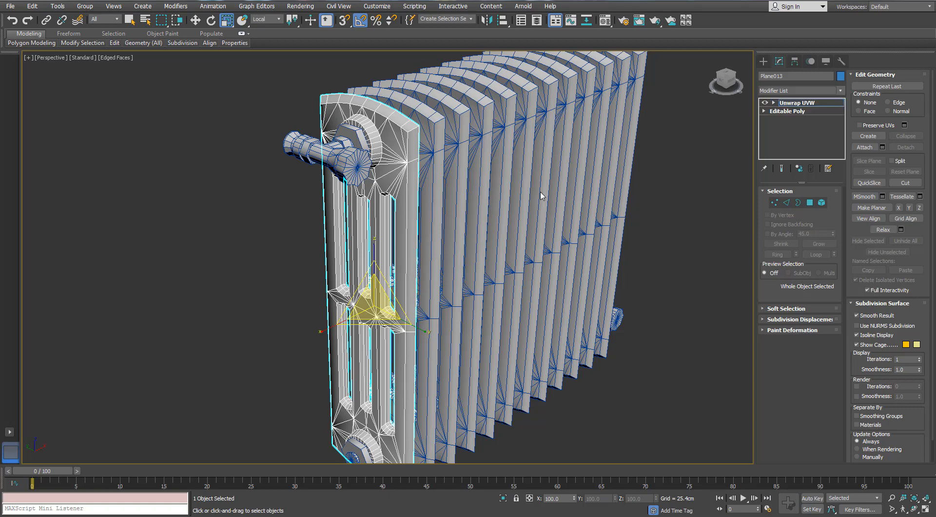
middle_drag(560, 203, 561, 212)
scroll(560, 212, down, 4)
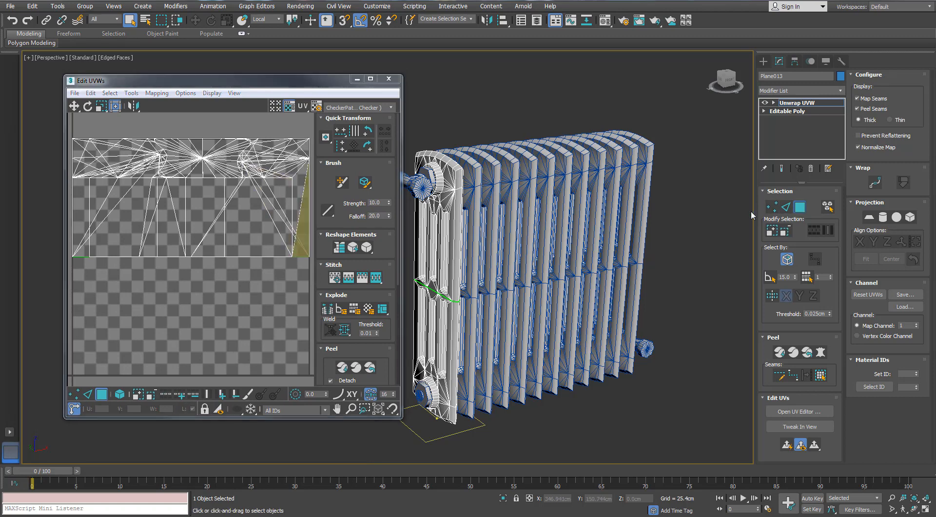
- Expand the face selection to the whole end panel and unwrap it with Normal Mapping at 0.001 spacing
click(422, 225)
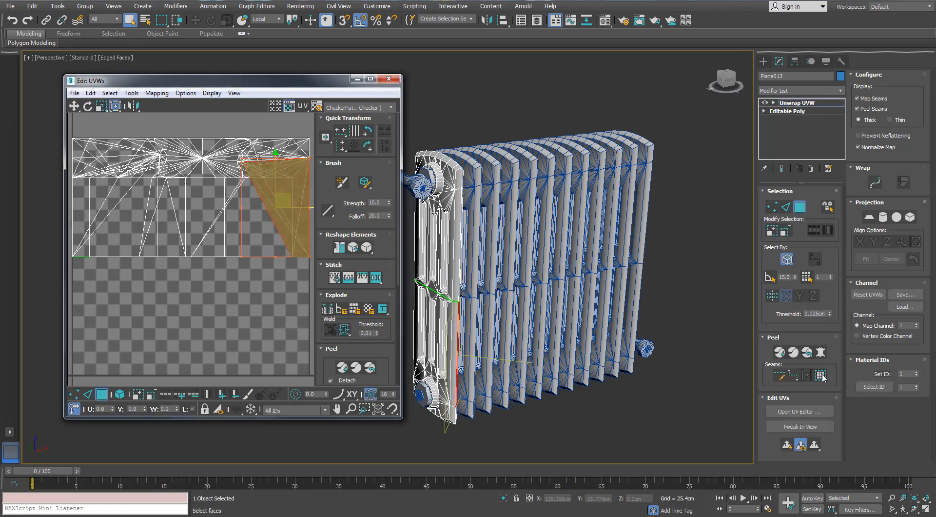
click(820, 374)
click(156, 93)
click(162, 120)
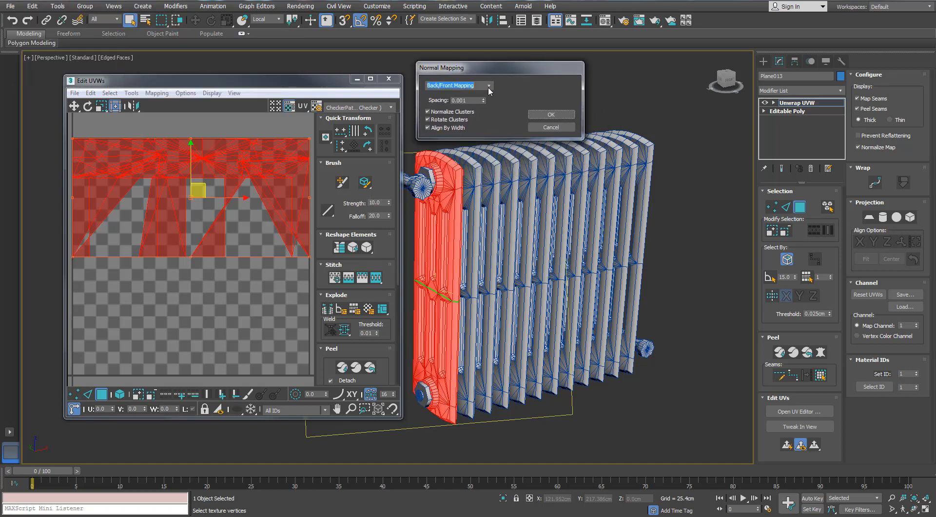
click(489, 86)
click(453, 114)
click(550, 115)
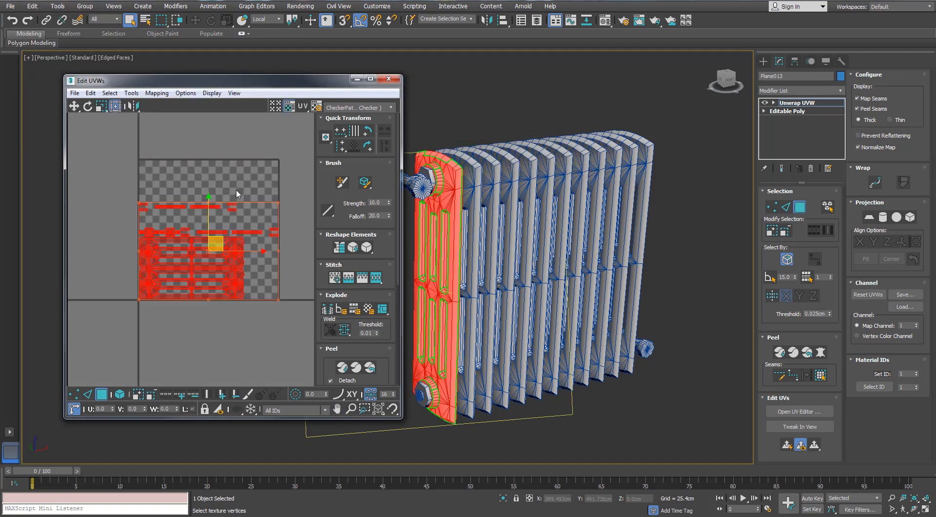
- Maximise the UV editor and pack the end panel's UV elements into the texture square
scroll(236, 194, up, 3)
click(369, 79)
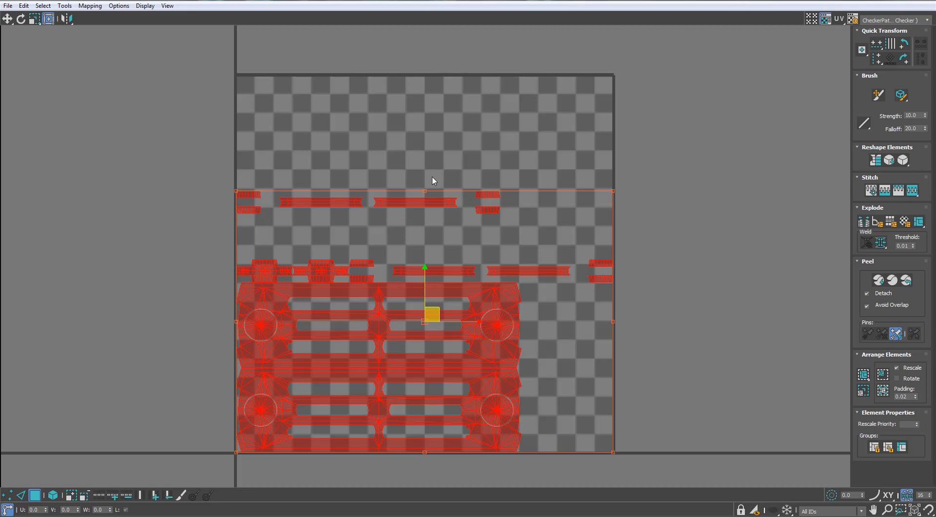
click(864, 393)
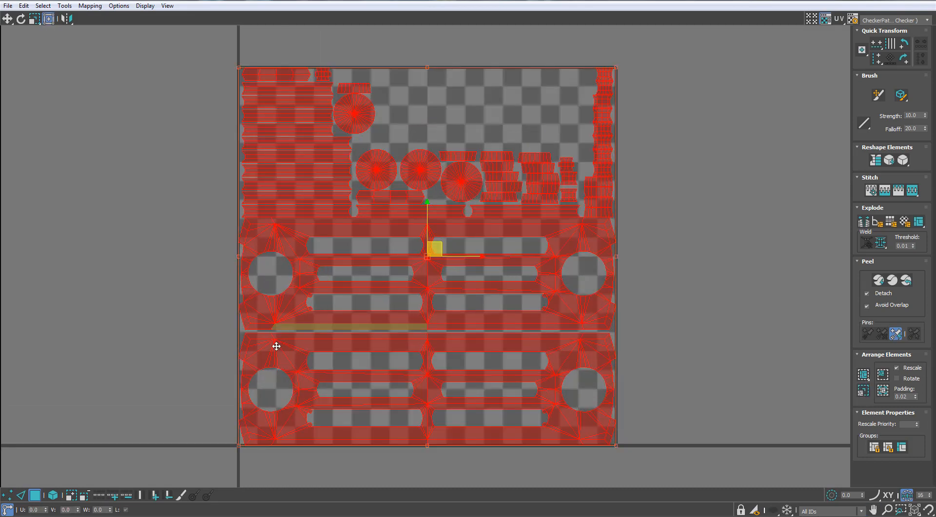
scroll(259, 280, up, 3)
scroll(259, 280, down, 3)
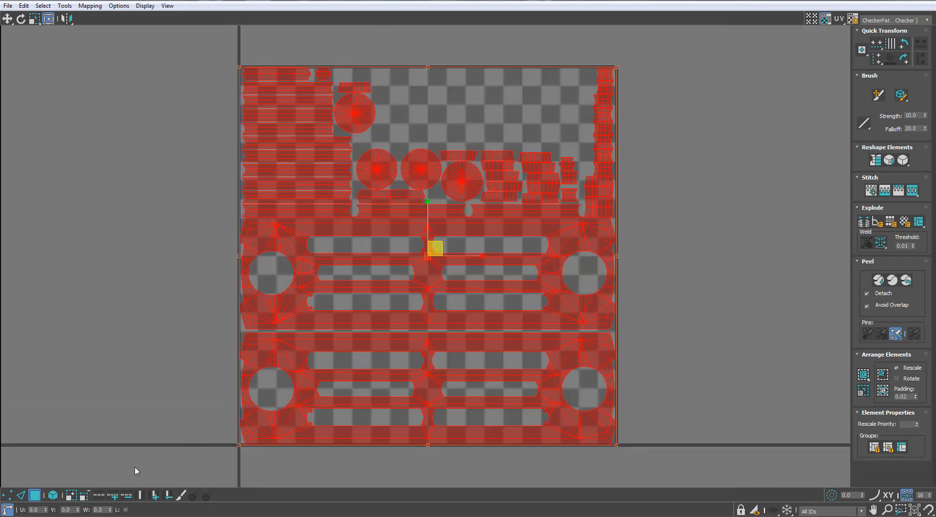
- Select the border edges beside the left round hole of the upper panel shell and stitch the matching strip to them
click(28, 495)
scroll(229, 268, up, 4)
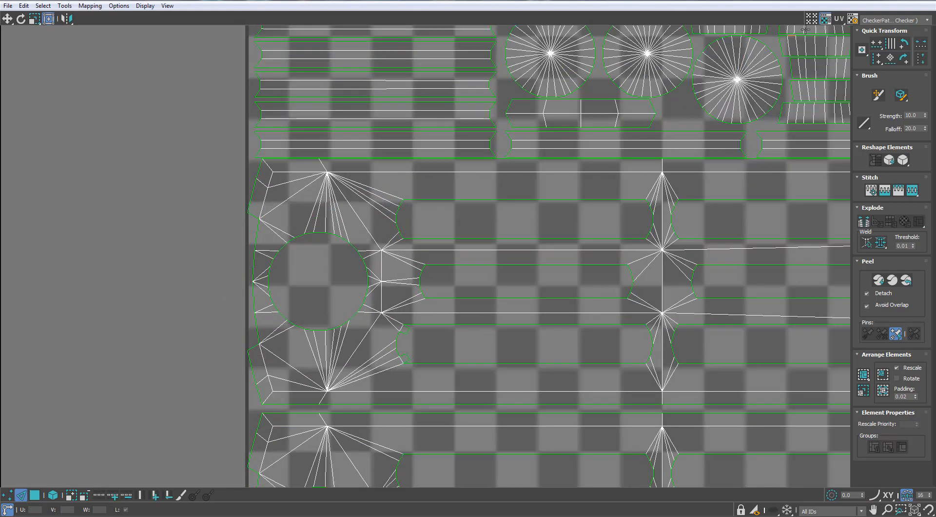
scroll(238, 274, up, 2)
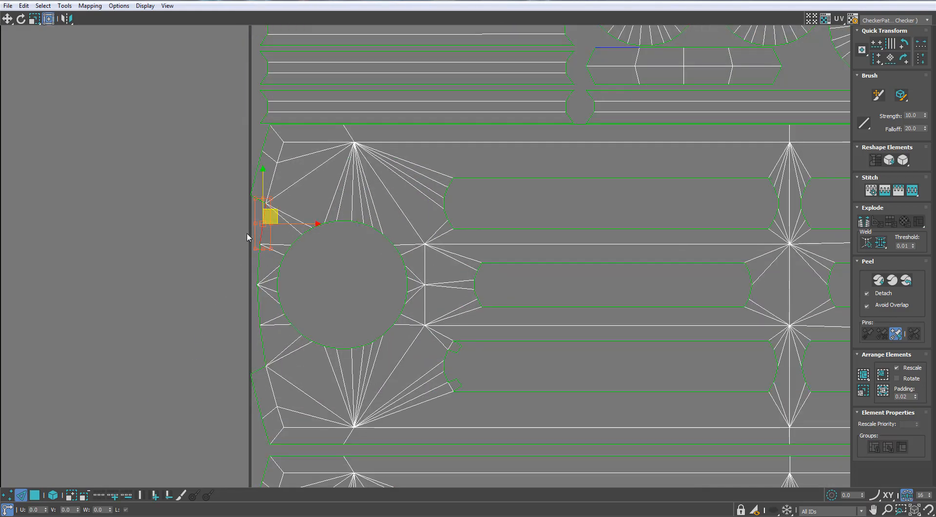
ctrl+click(260, 267)
ctrl+click(260, 307)
ctrl+click(262, 347)
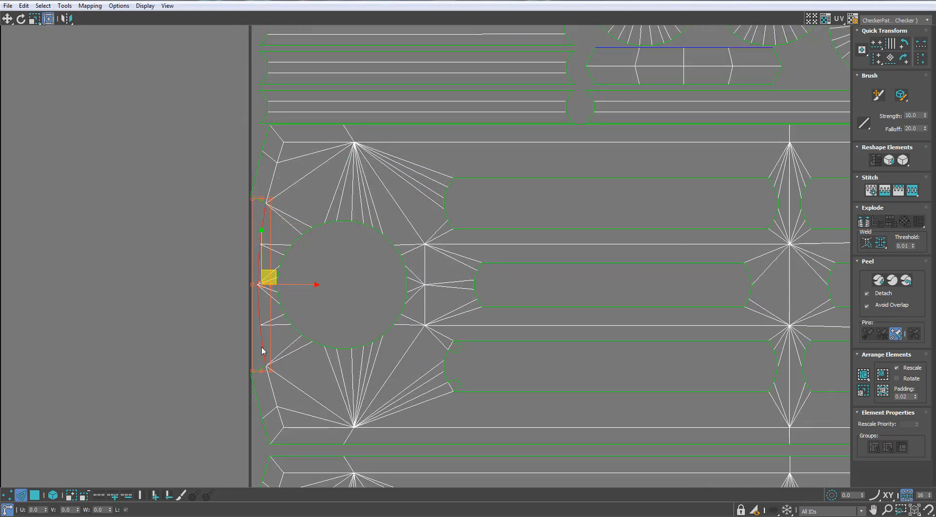
right_click(260, 343)
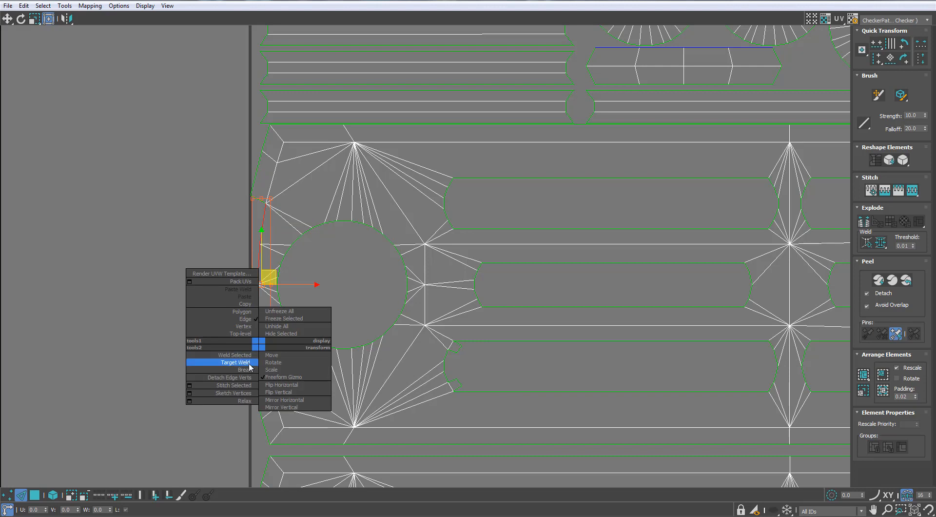
click(244, 385)
scroll(230, 187, down, 2)
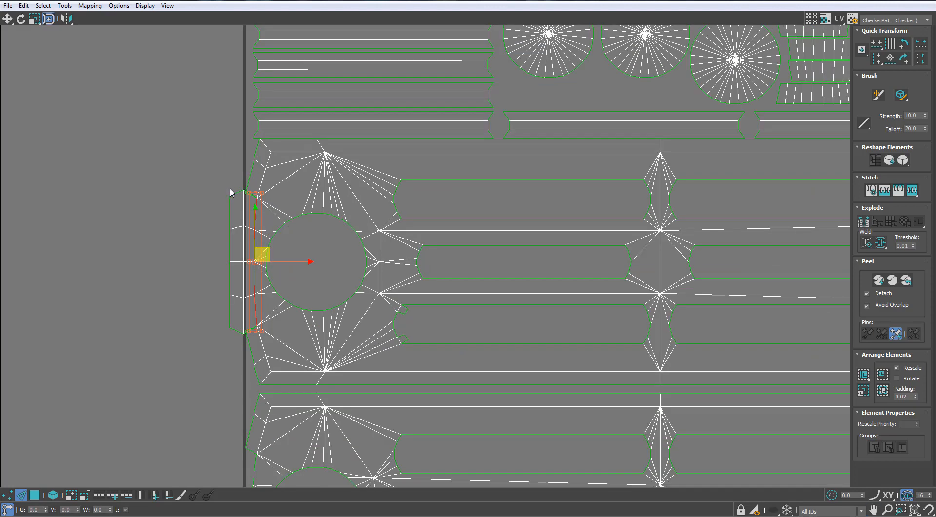
- Stitch the short open seam edges at the ends of the strip attached to the upper panel shell
scroll(231, 188, up, 3)
click(258, 200)
click(259, 197)
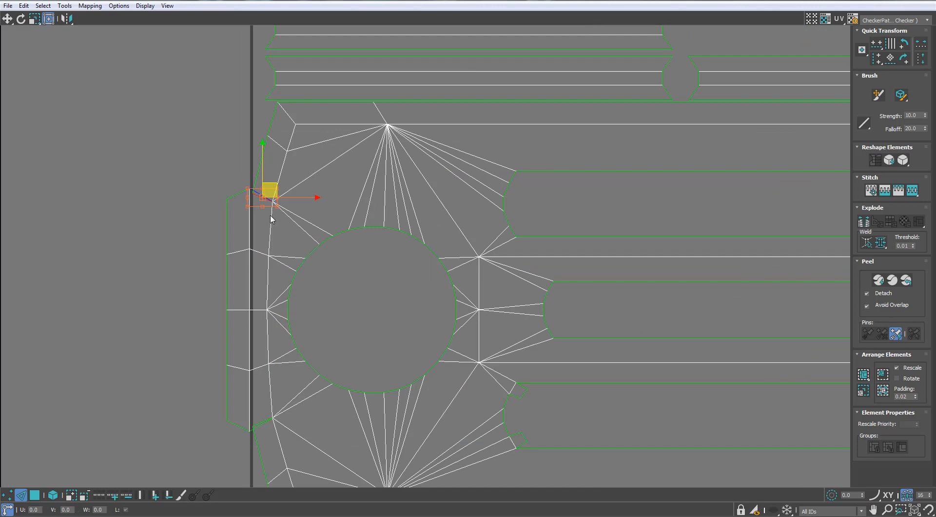
key(ctrl+w)
scroll(263, 424, down, 5)
scroll(278, 309, up, 4)
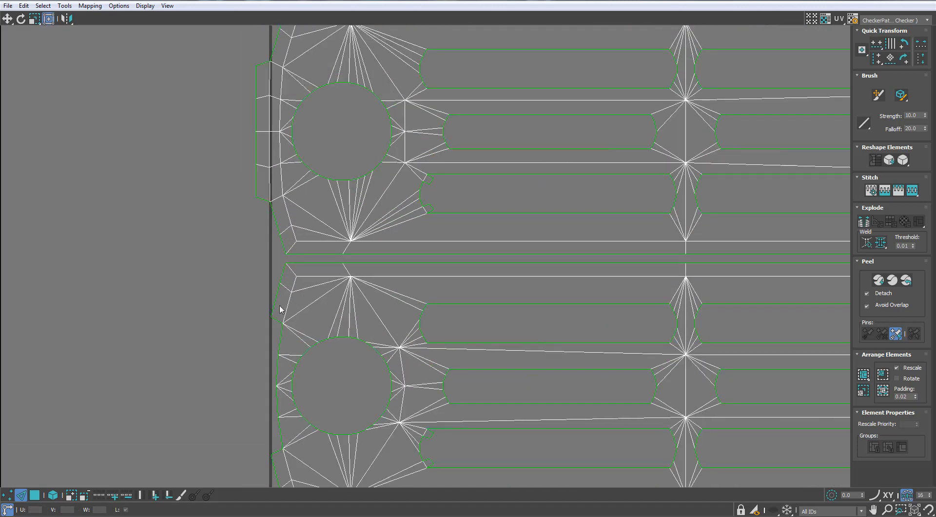
- Stitch the matching border strip beside the lower panel shell's left hole, including its short end seams
ctrl+click(292, 290)
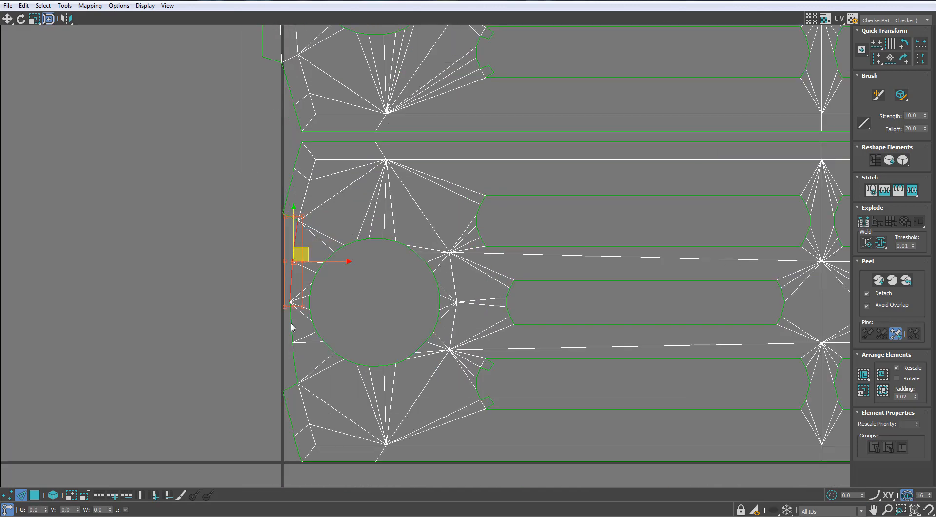
key(ctrl+w)
scroll(282, 216, up, 3)
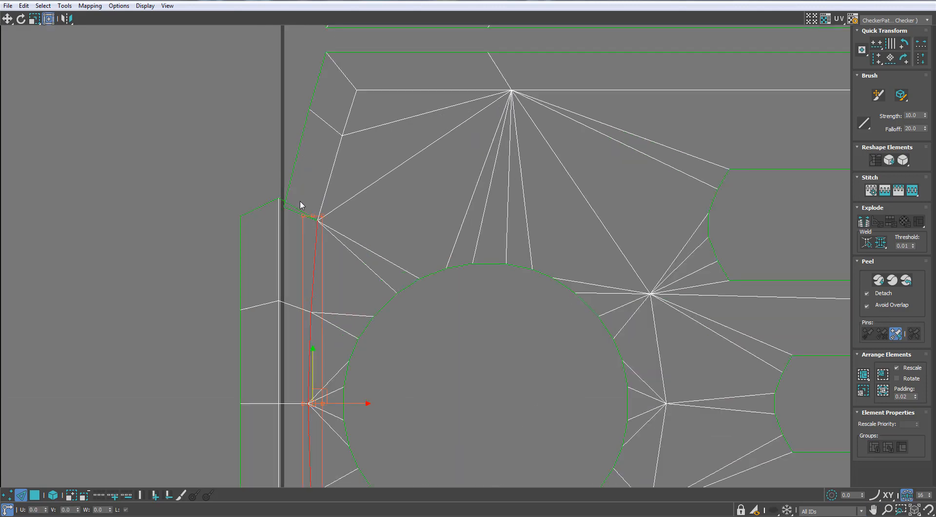
click(298, 211)
key(ctrl+w)
scroll(298, 214, down, 2)
middle_drag(306, 199, 318, 102)
scroll(312, 330, up, 2)
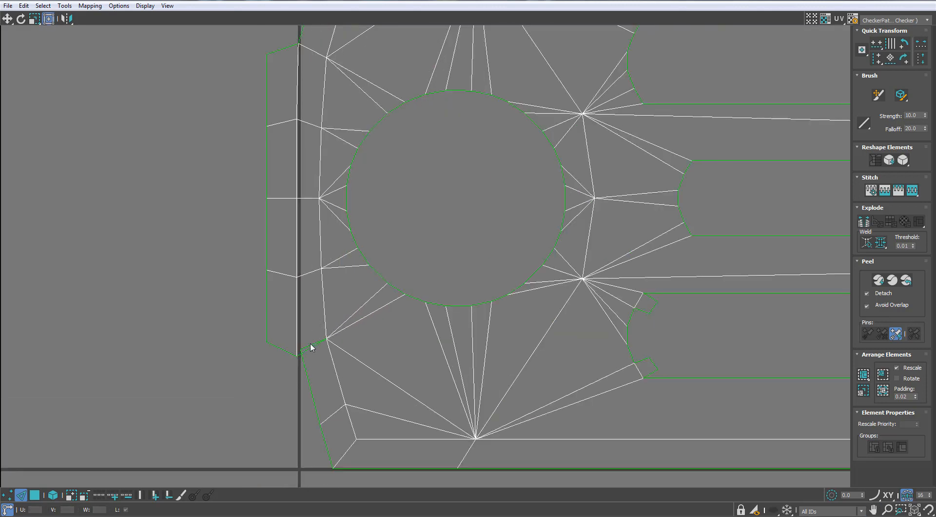
click(312, 345)
key(ctrl+w)
- Inspect the border edges at the opposite end of the panel shells and restore the UV editor to a floating window
scroll(312, 341, down, 6)
scroll(500, 220, up, 3)
middle_drag(663, 287, 502, 233)
scroll(503, 224, up, 3)
drag(516, 213, 495, 230)
ctrl+drag(524, 260, 511, 279)
scroll(527, 184, down, 3)
drag(592, 1, 718, 183)
scroll(486, 200, up, 3)
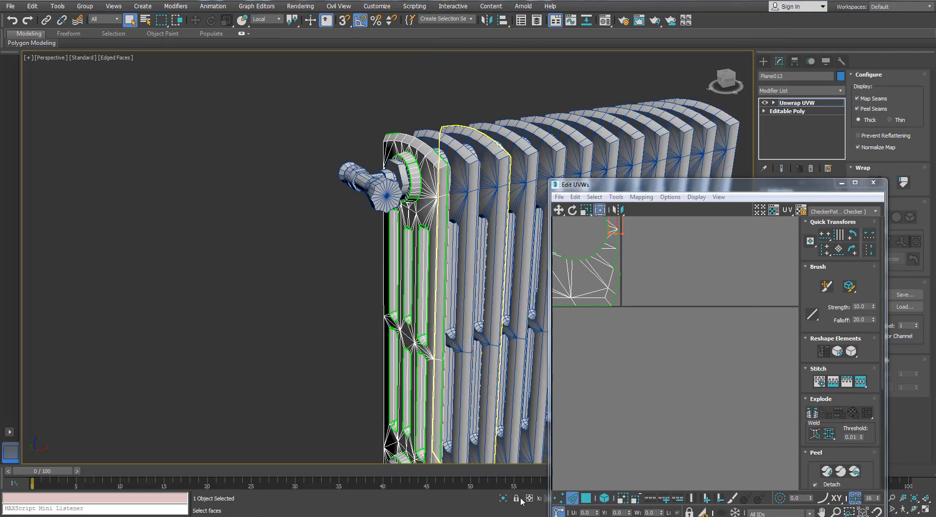
- Isolate the end panel and turn off the display of its map seams
click(503, 500)
middle_drag(414, 196, 358, 145)
scroll(393, 157, up, 7)
click(858, 98)
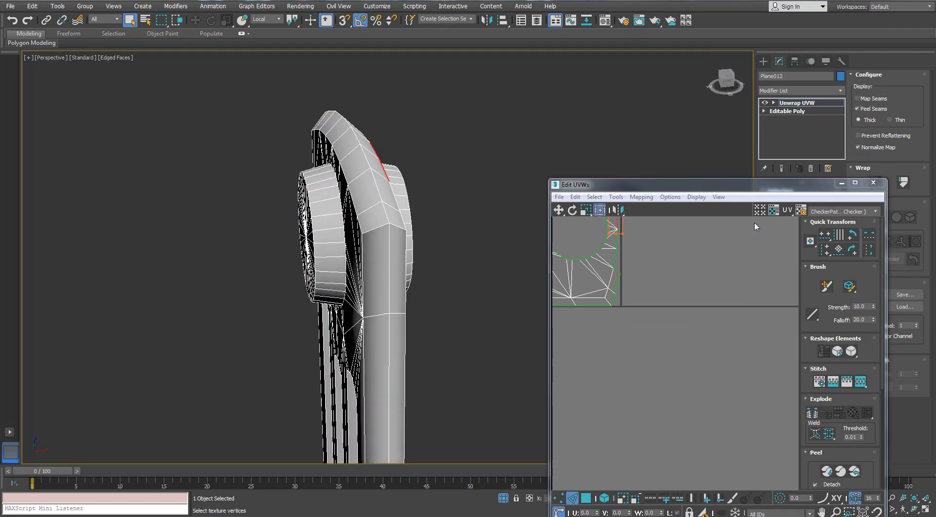
- Move the UV editor clear of the end panel and minimise it
drag(661, 187, 69, 88)
alt+middle_drag(512, 121, 565, 124)
drag(150, 89, 288, 81)
alt+middle_drag(546, 161, 563, 165)
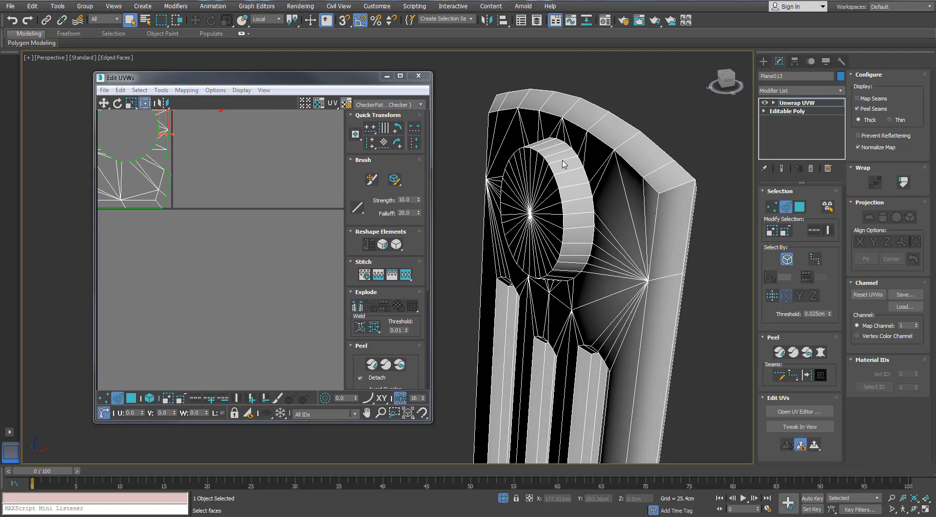
click(385, 76)
- Select the edge loop along the end panel's outer rim and convert it to a peel seam
alt+middle_drag(683, 171, 575, 247)
scroll(594, 257, up, 5)
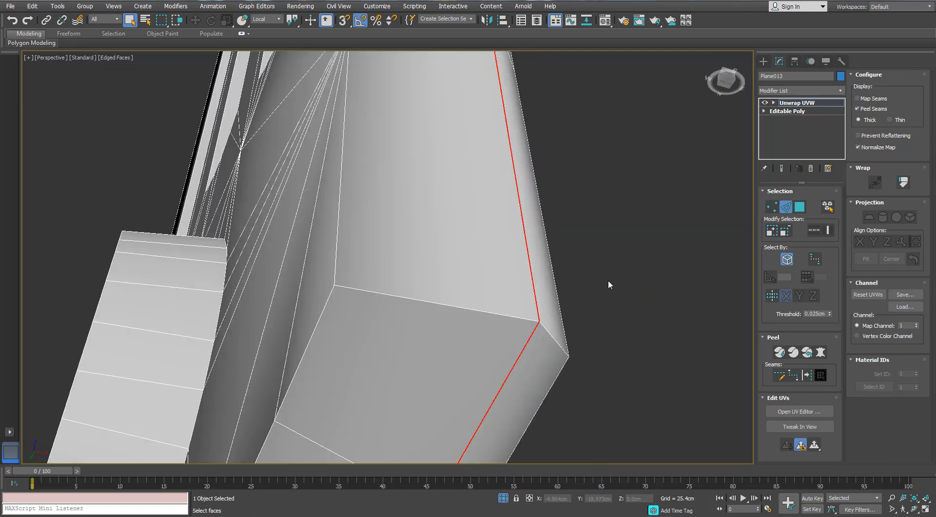
scroll(610, 285, down, 5)
click(806, 374)
scroll(558, 308, up, 5)
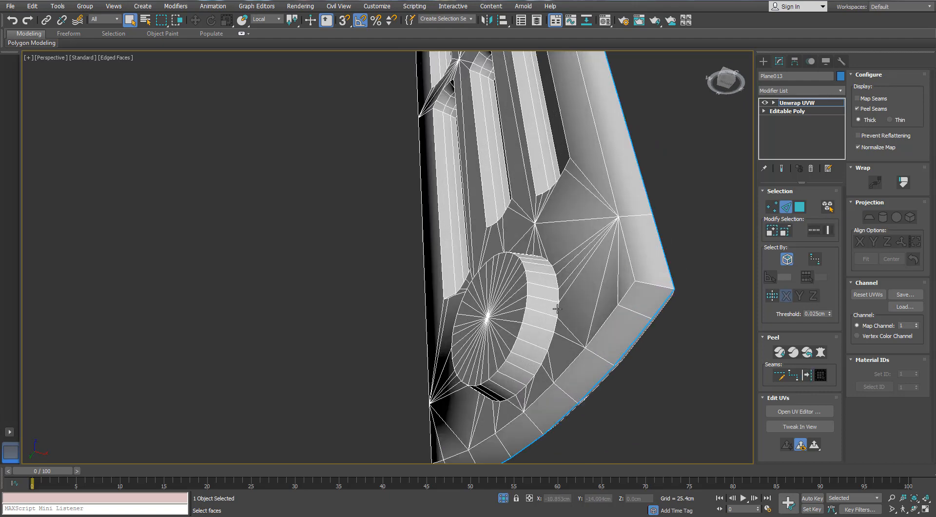
- Convert the edge loops around the three lower slots and the base of the lower round boss to peel seams
alt+middle_drag(605, 169, 563, 132)
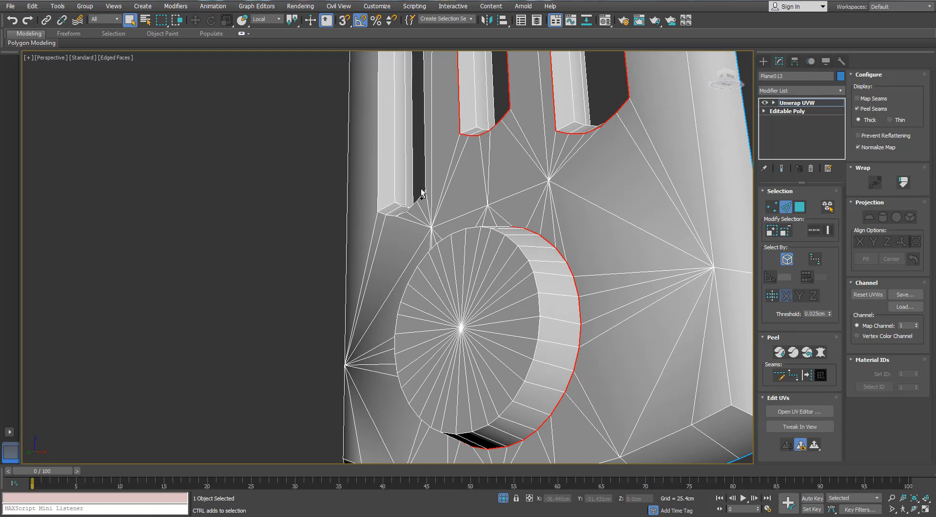
scroll(421, 195, down, 5)
alt+middle_drag(511, 184, 434, 184)
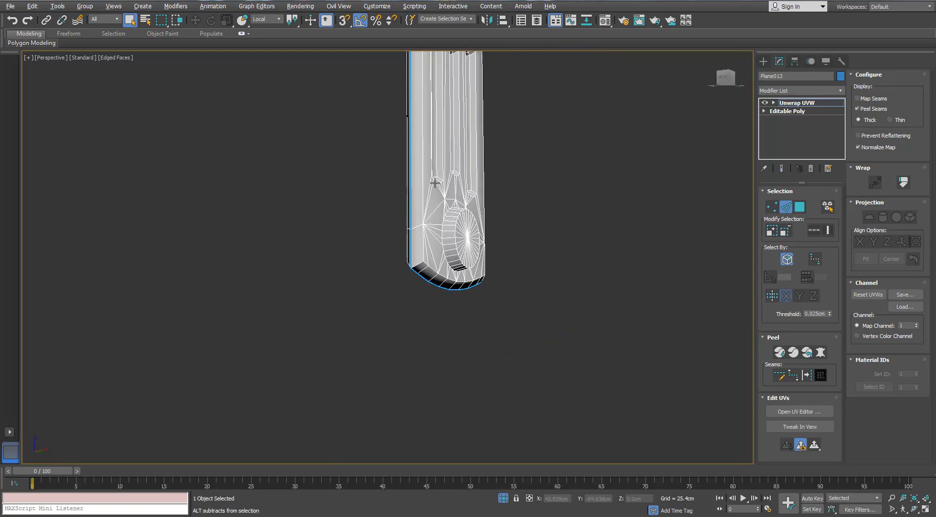
scroll(435, 187, up, 4)
scroll(434, 187, up, 3)
ctrl+double_click(432, 188)
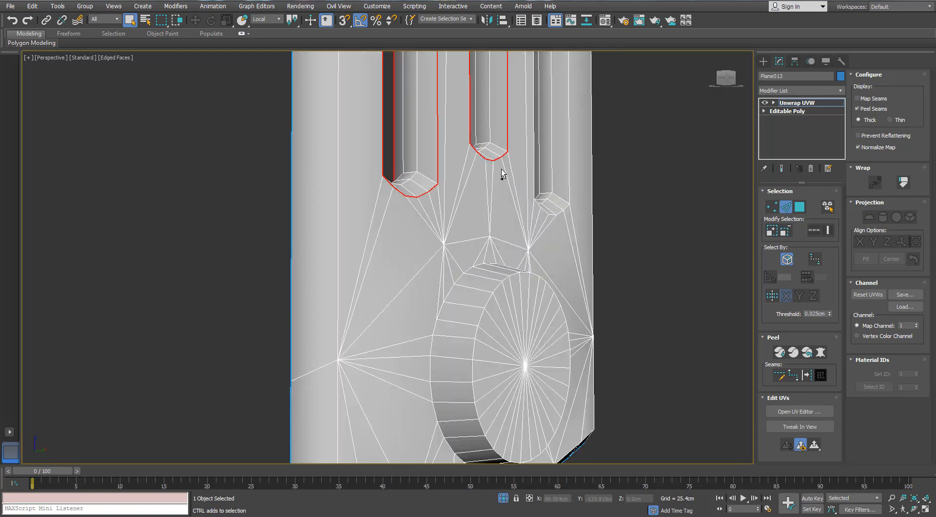
ctrl+double_click(543, 215)
click(802, 376)
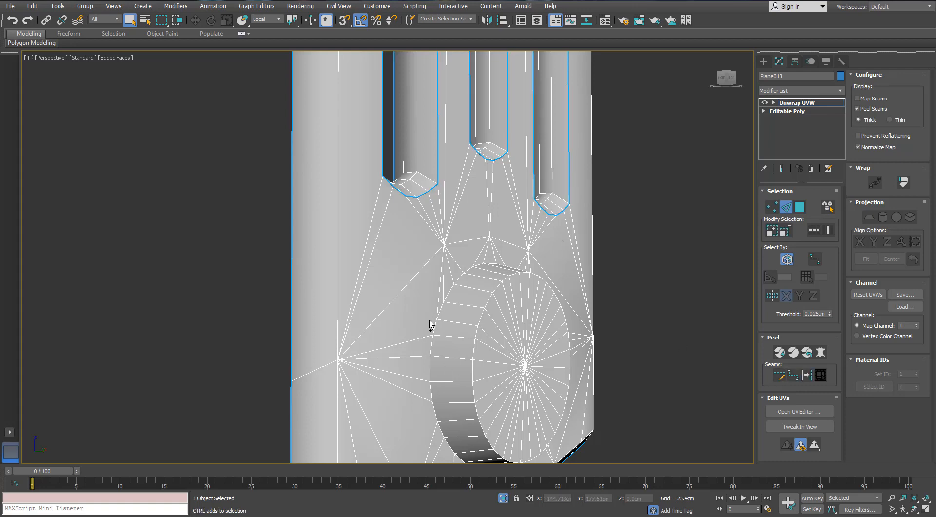
click(812, 376)
- Convert the edges around the base of the upper round boss to a peel seam
scroll(428, 236, down, 4)
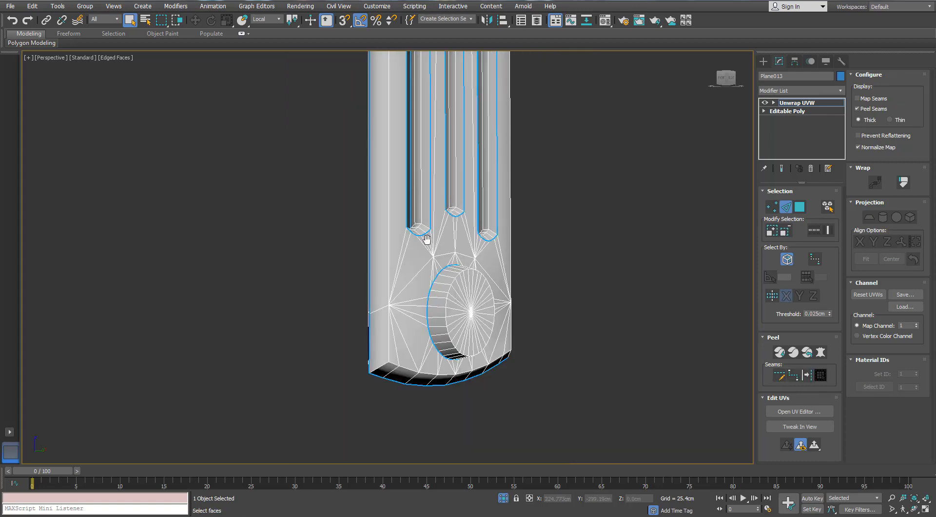
alt+middle_drag(427, 236, 444, 293)
scroll(442, 302, down, 3)
middle_drag(441, 359, 442, 459)
alt+middle_drag(442, 127, 487, 180)
scroll(463, 190, up, 2)
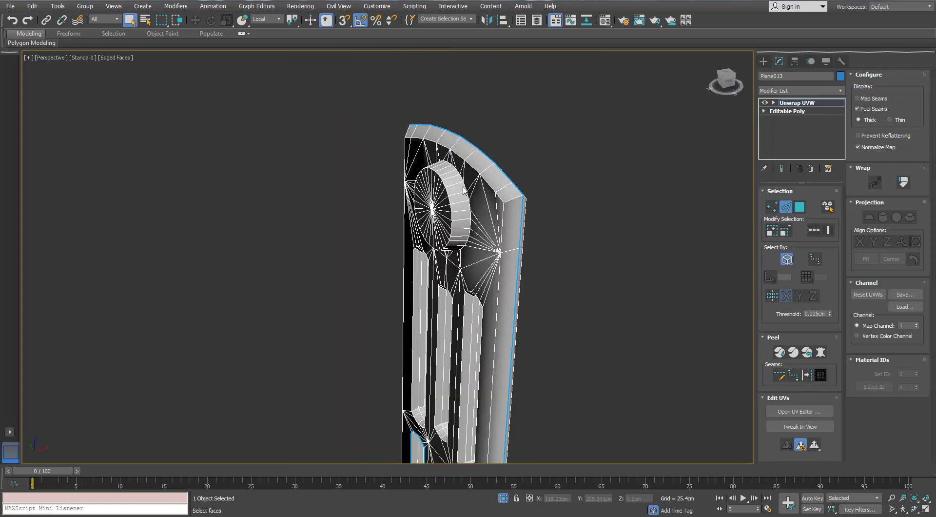
alt+middle_drag(563, 304, 638, 307)
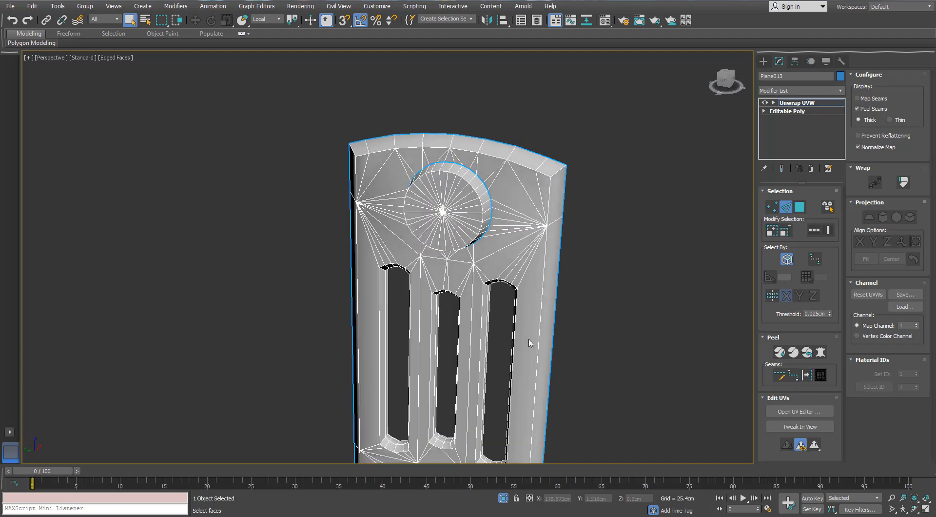
- Select the edge loops around the three upper slots and convert them to peel seams
alt+middle_drag(441, 312, 480, 291)
scroll(480, 290, up, 4)
double_click(505, 256)
ctrl+double_click(304, 284)
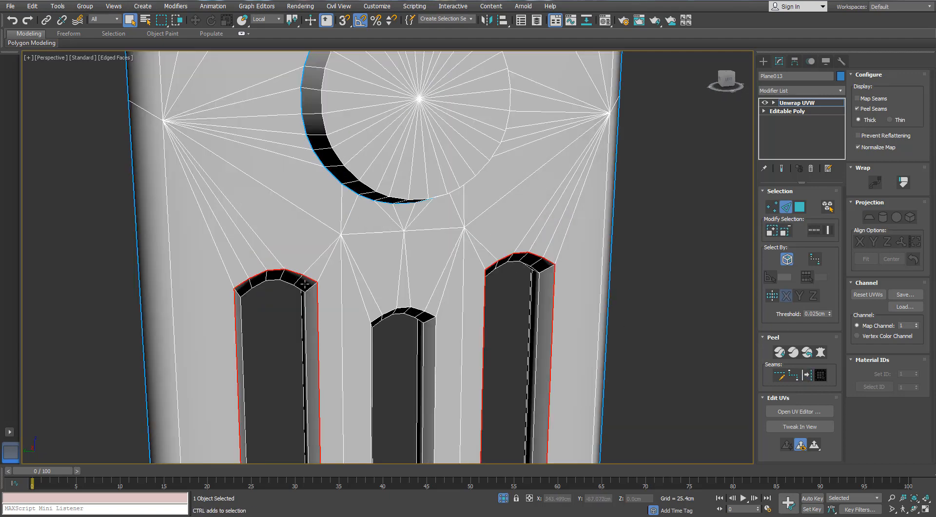
scroll(381, 341, down, 4)
middle_drag(381, 340, 385, 128)
middle_drag(401, 324, 452, 184)
middle_drag(426, 146, 415, 231)
scroll(414, 230, up, 4)
ctrl+double_click(414, 218)
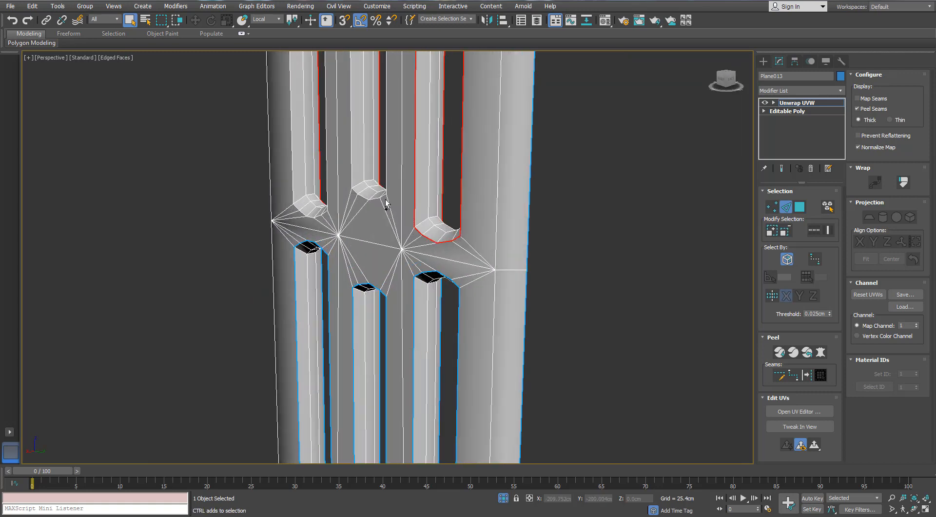
click(807, 374)
- Expand the polygon selection from one front face to the surrounding peel seams and reopen the UV editor
scroll(728, 222, down, 2)
click(800, 207)
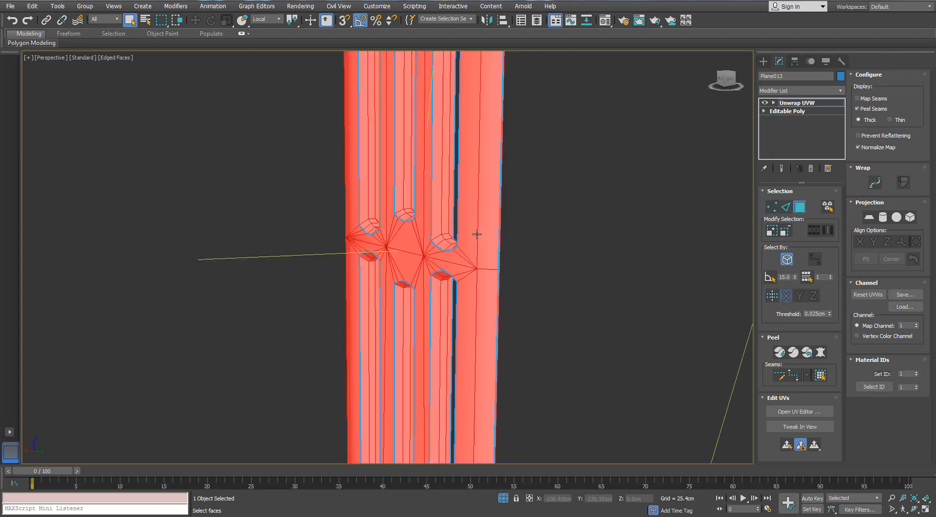
click(475, 232)
click(821, 380)
scroll(453, 216, down, 5)
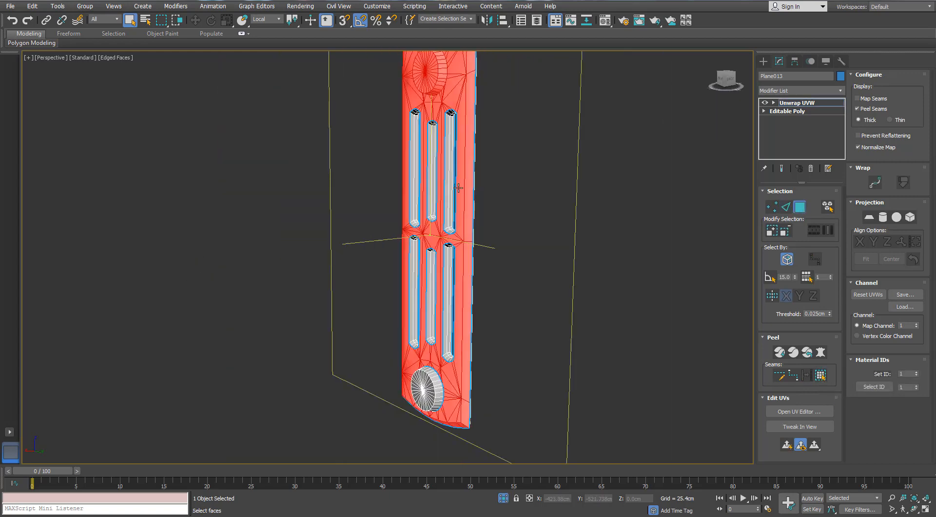
middle_drag(458, 190, 466, 243)
click(799, 411)
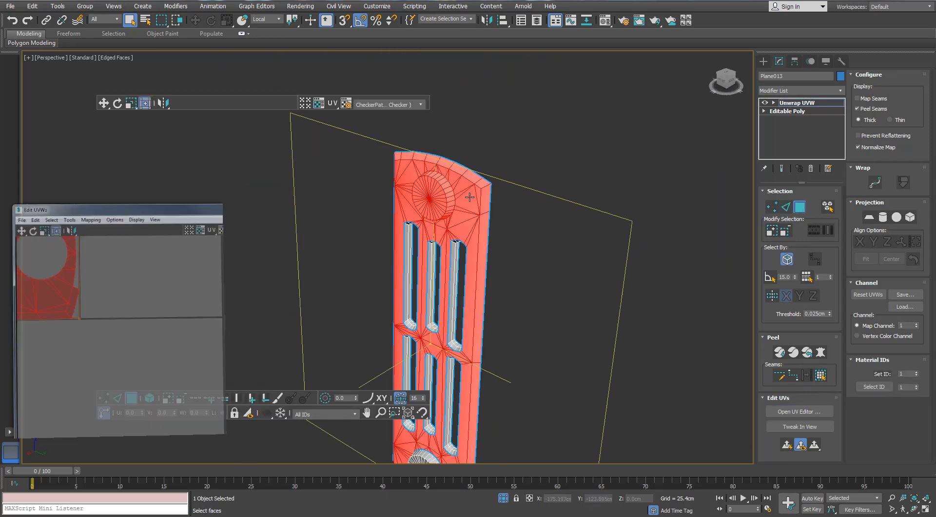
click(375, 365)
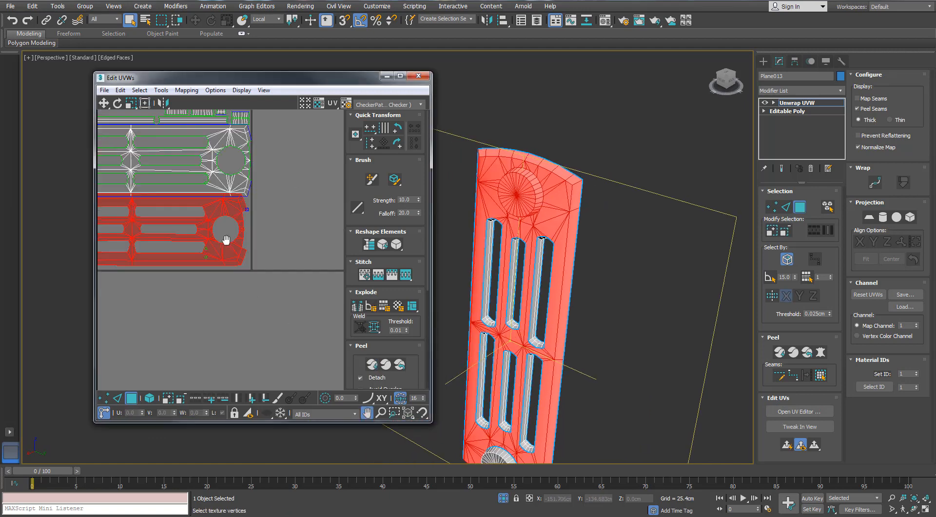
- Try a planar projection on the selected front faces, aligning it to the X, Y and Z axes
click(869, 216)
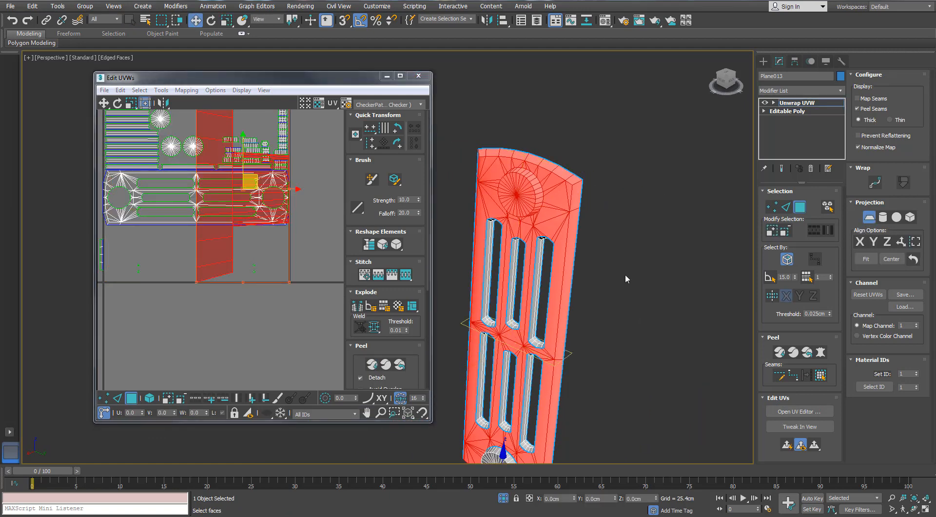
click(860, 242)
click(875, 243)
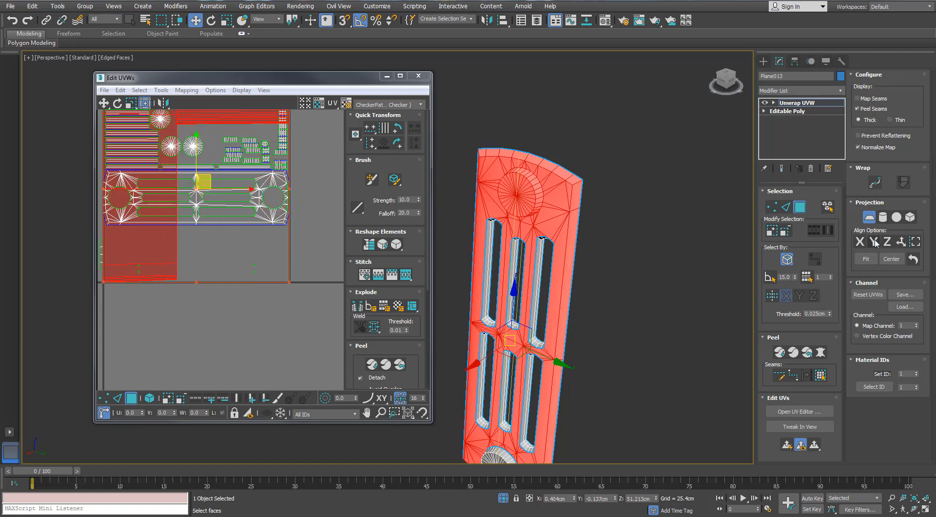
click(888, 241)
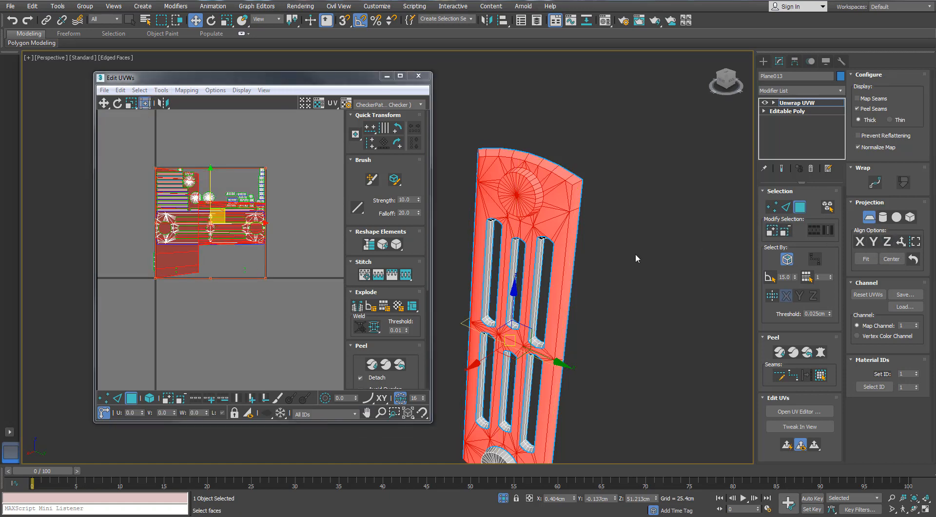
- Quick Peel the selected front faces of the end panel
click(372, 365)
scroll(238, 238, up, 1)
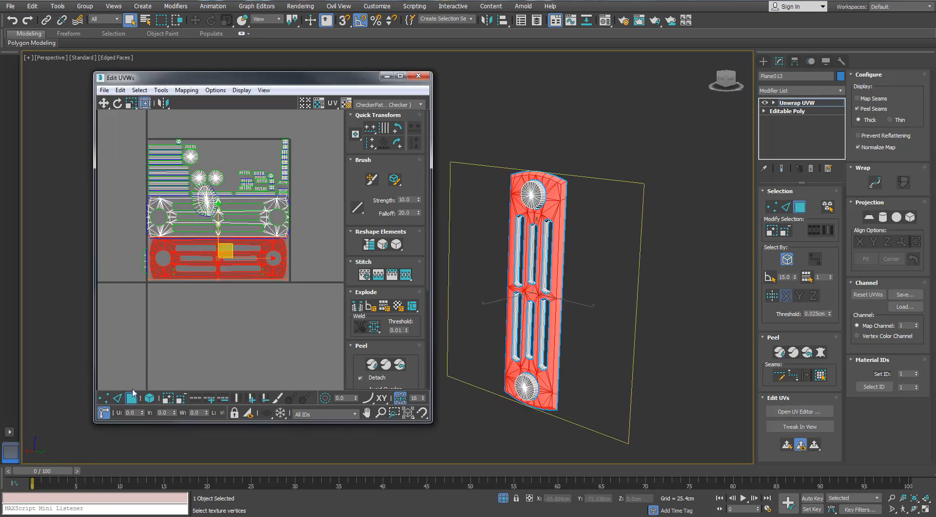
- Turn on element selection and move the peeled front shell of the end panel down below the UV tile
click(161, 334)
click(186, 275)
click(150, 399)
click(202, 307)
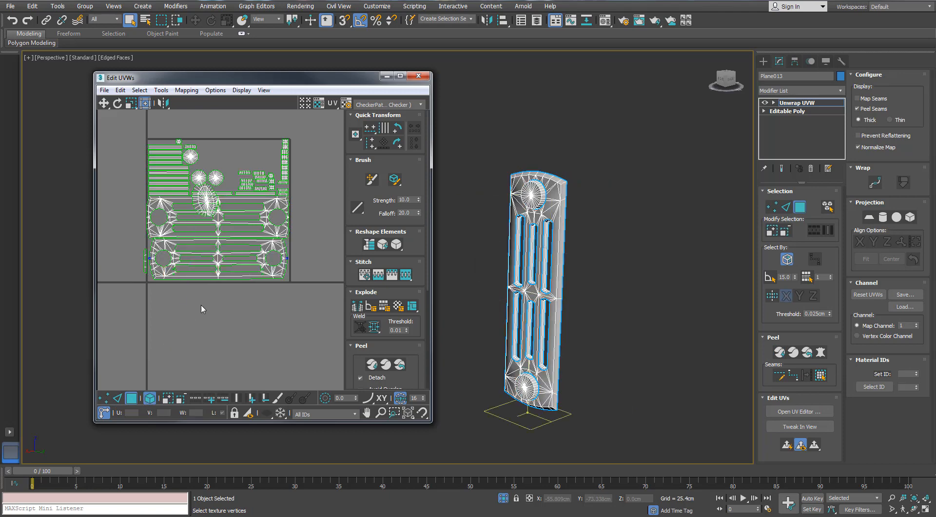
click(209, 274)
drag(218, 245, 218, 293)
- Expand the selection from one face on the panel's opposite side to its peel seams and Quick Peel those faces
alt+middle_drag(583, 279, 528, 284)
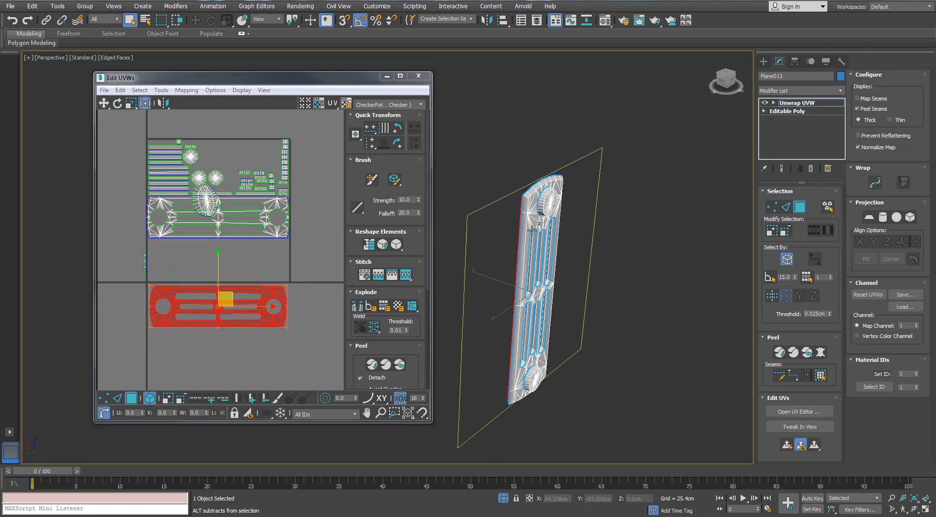
click(535, 202)
click(820, 376)
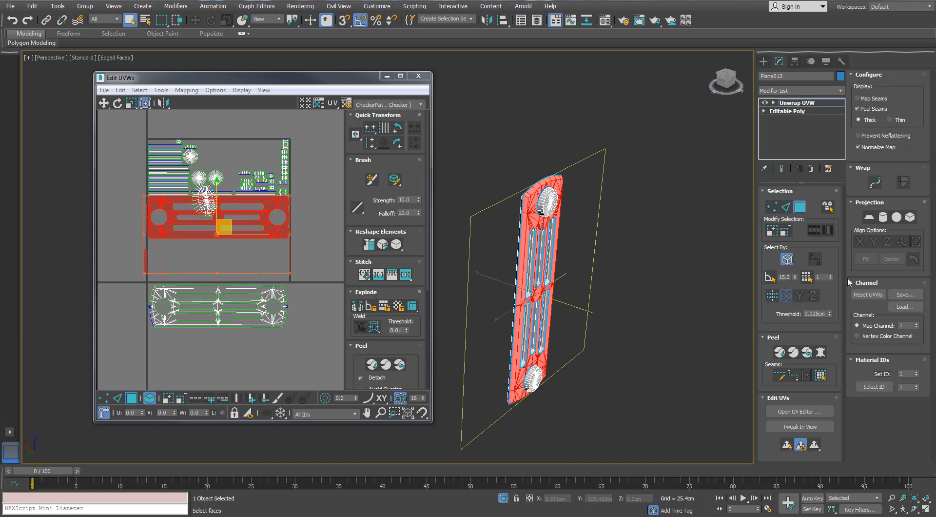
click(779, 353)
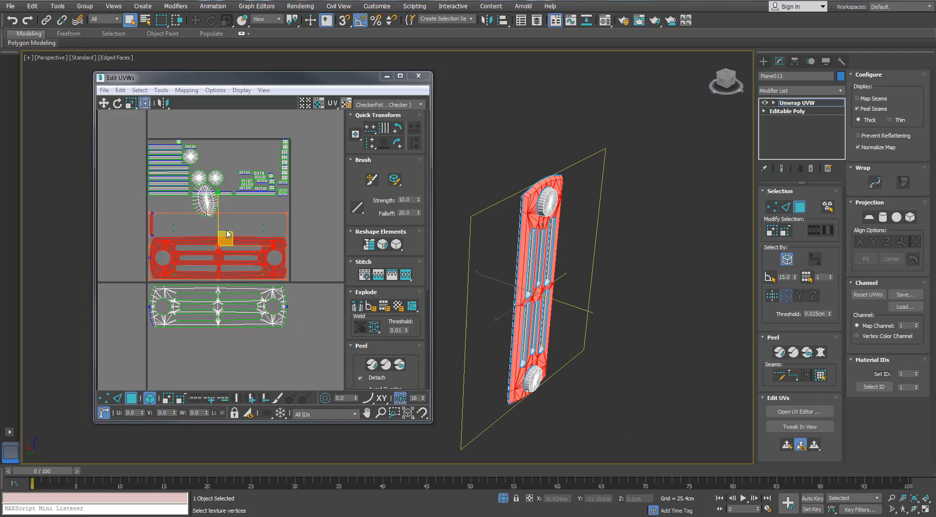
drag(227, 234, 222, 325)
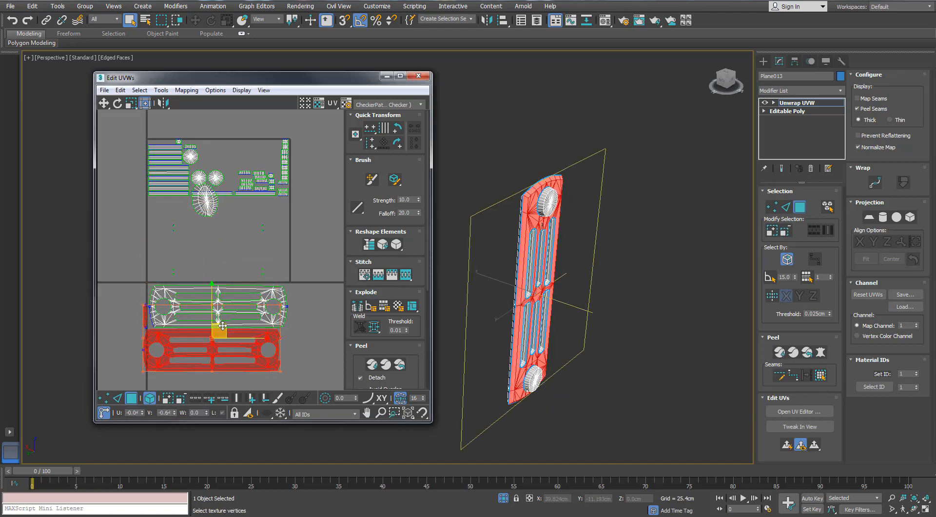
key(ctrl+z)
- Reselect the second peeled shell from a long edge face out to its seams and examine its coverage on the model
middle_drag(545, 276, 537, 227)
alt+middle_drag(538, 228, 506, 165)
click(507, 187)
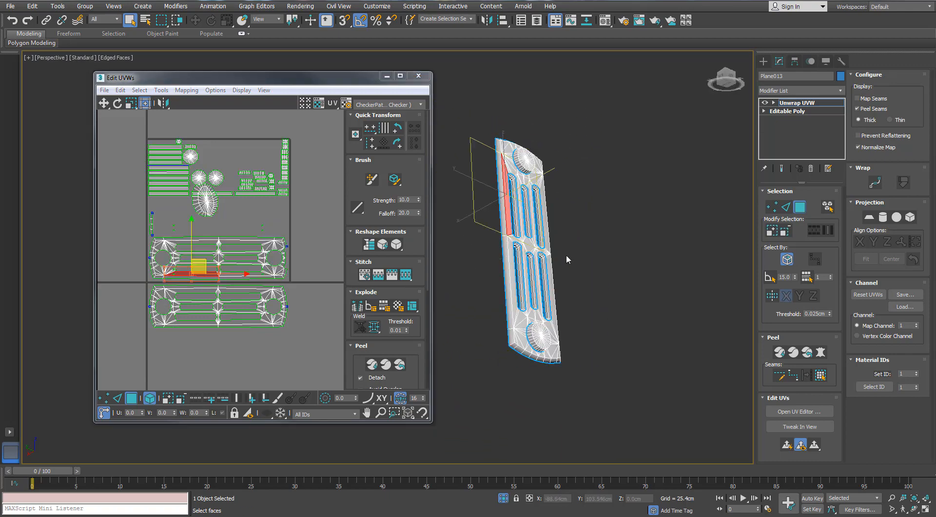
click(819, 377)
middle_drag(604, 356, 550, 261)
scroll(598, 348, up, 3)
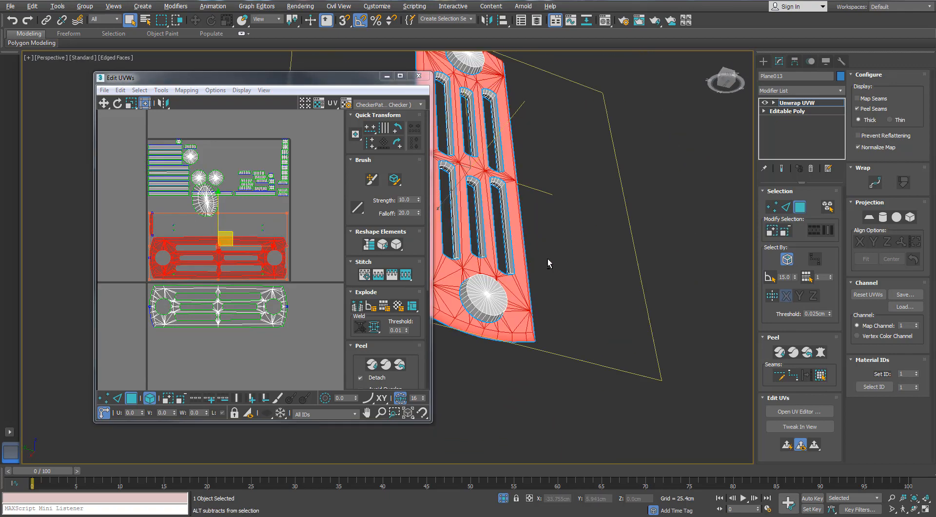
middle_drag(512, 117, 535, 276)
scroll(167, 267, up, 6)
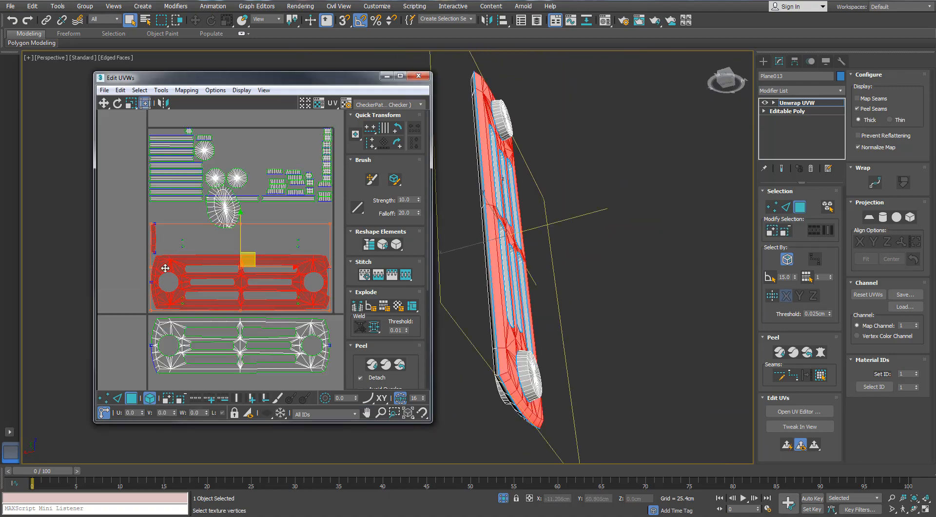
scroll(171, 168, down, 4)
middle_drag(238, 183, 214, 215)
alt+middle_drag(555, 205, 505, 92)
alt+middle_drag(489, 167, 496, 293)
scroll(159, 212, up, 1)
scroll(161, 213, down, 1)
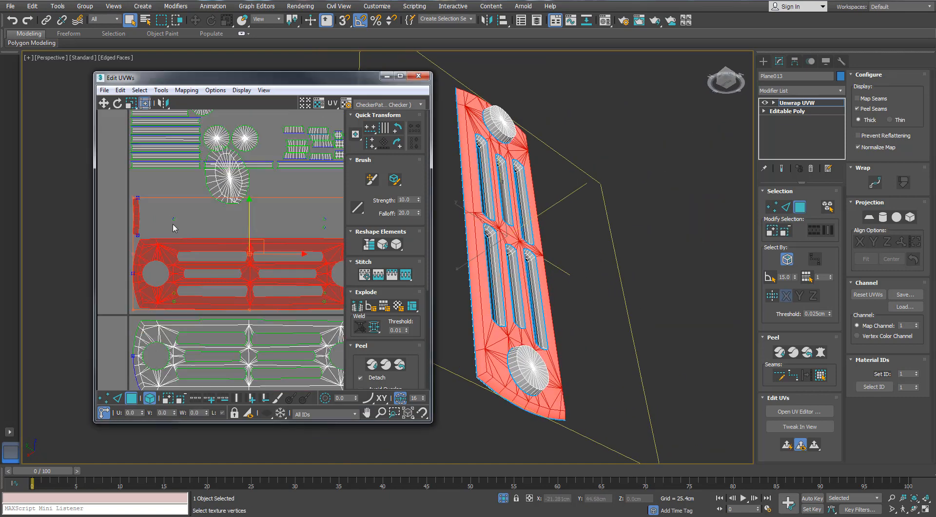
- Move the second panel shell below the UV tile and place the first shell just above it
middle_drag(212, 261, 211, 205)
scroll(211, 204, down, 2)
drag(247, 187, 244, 311)
click(267, 272)
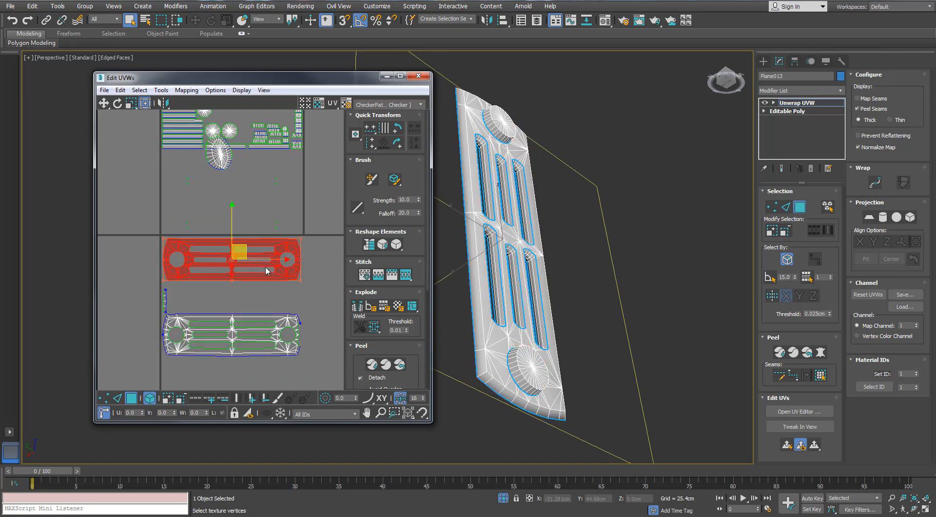
drag(246, 246, 255, 277)
click(321, 238)
- Select the upper round cap's faces out to their peel seams and move their UV shells outside the tile
alt+middle_drag(511, 220, 565, 153)
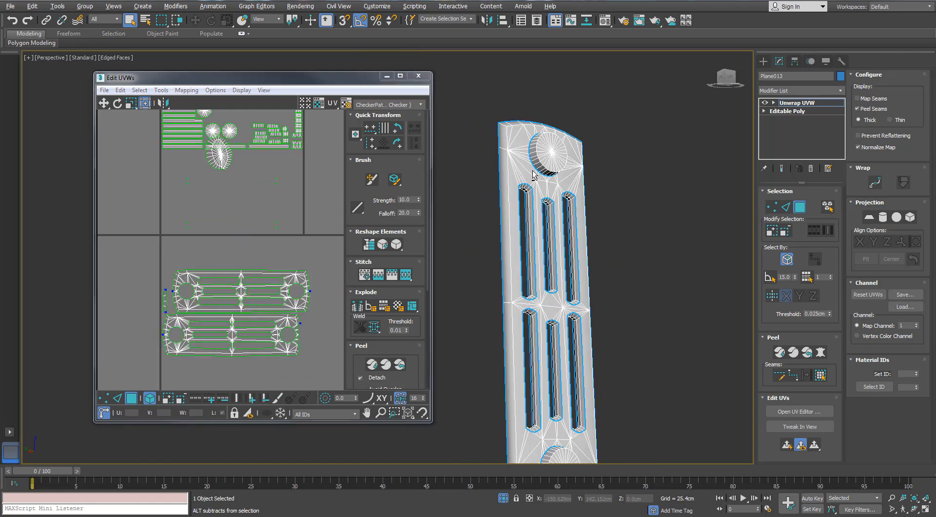
click(564, 151)
click(819, 377)
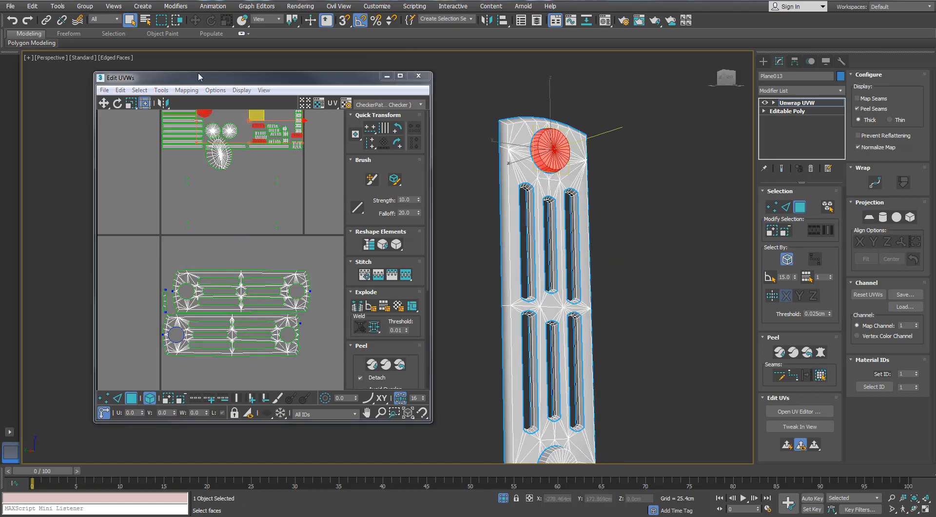
middle_drag(212, 124, 249, 166)
drag(293, 155, 151, 258)
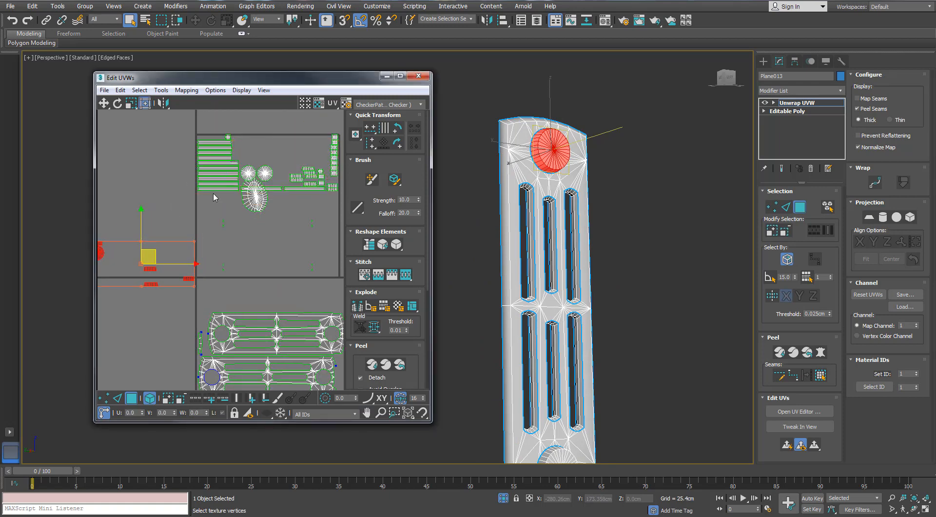
- Select the two undistorted round cap shells inside the UV tile and move them outside it
scroll(280, 182, down, 2)
middle_drag(279, 182, 269, 151)
click(263, 146)
middle_drag(468, 209, 494, 178)
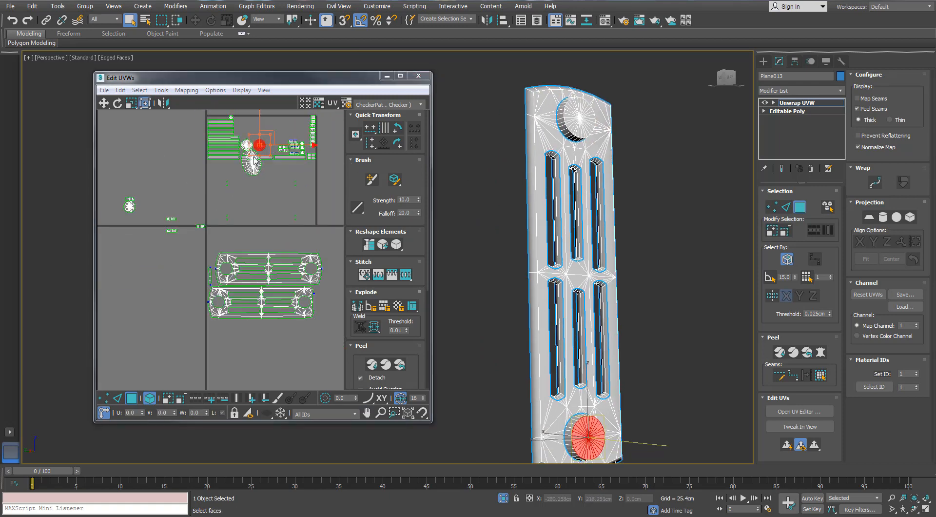
middle_drag(258, 161, 281, 170)
scroll(280, 171, up, 3)
ctrl+click(263, 144)
drag(264, 144, 133, 238)
scroll(207, 206, down, 3)
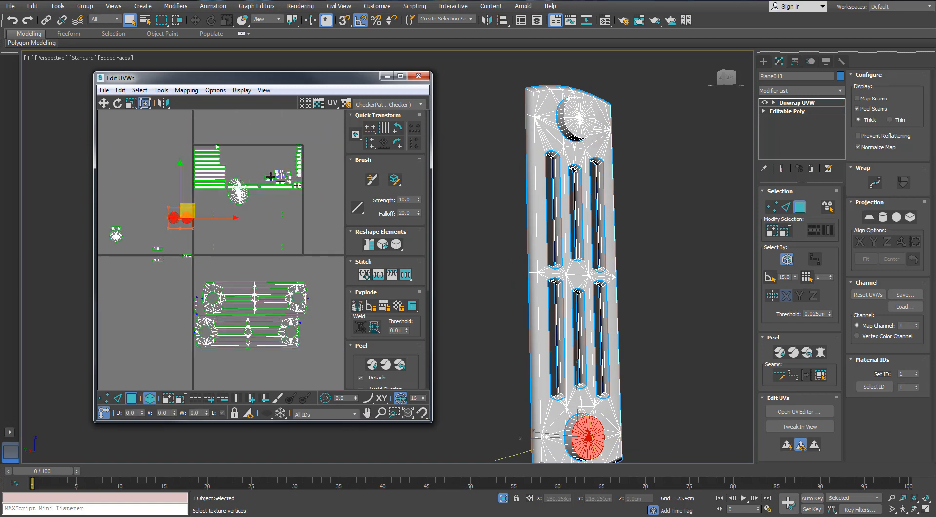
- Select the distorted oval cap shell remaining in the UV tile
scroll(263, 173, up, 1)
middle_drag(261, 180, 263, 187)
click(238, 207)
- Try a Quick Peel on the selected oval cap shell
alt+middle_drag(513, 187, 717, 182)
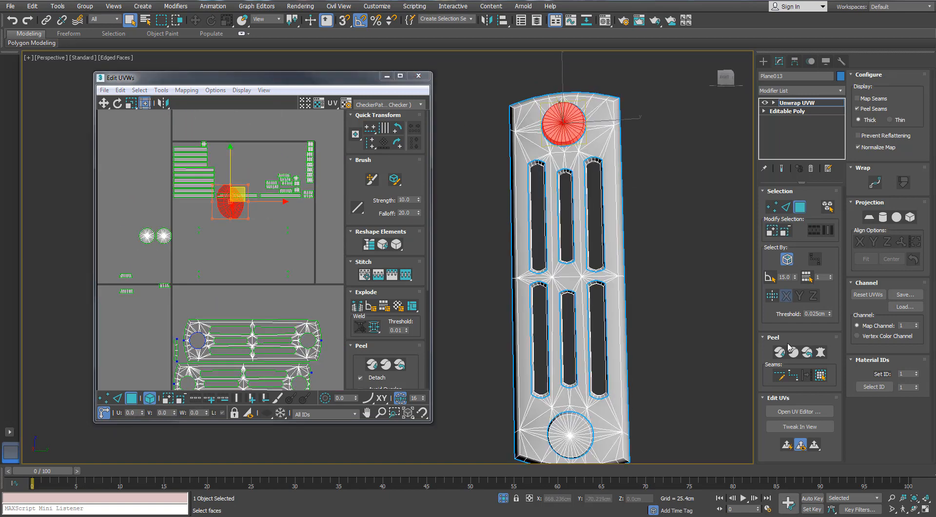
click(226, 79)
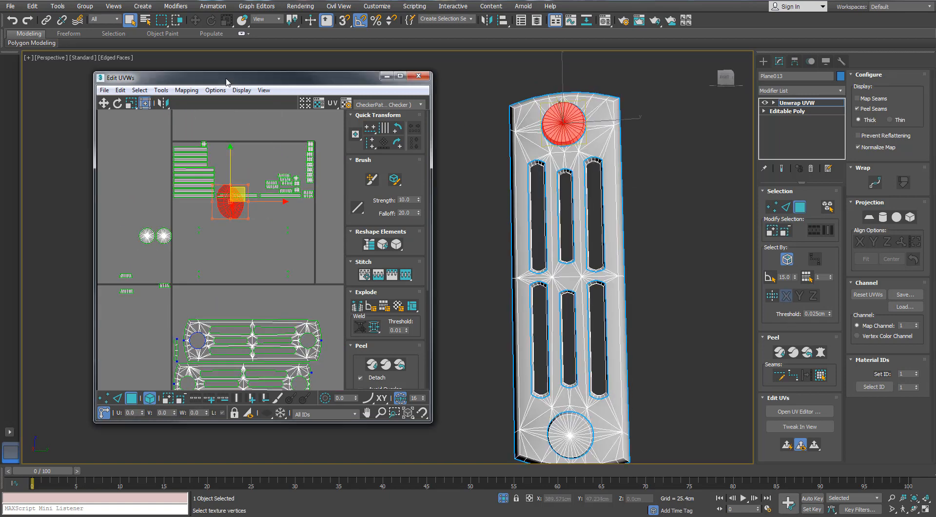
click(779, 352)
- Apply Normal Mapping with the Box Mapping method to the selected round cap faces
click(149, 90)
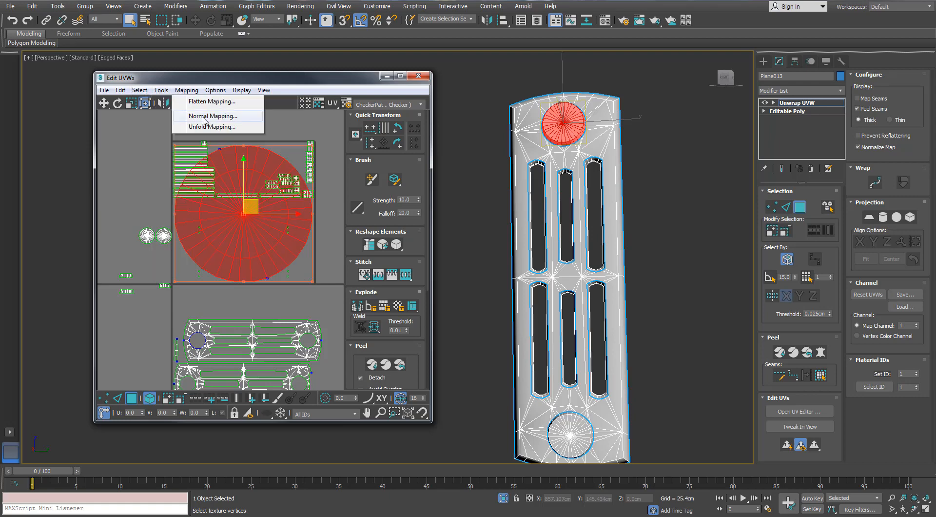
click(200, 111)
click(487, 86)
click(459, 120)
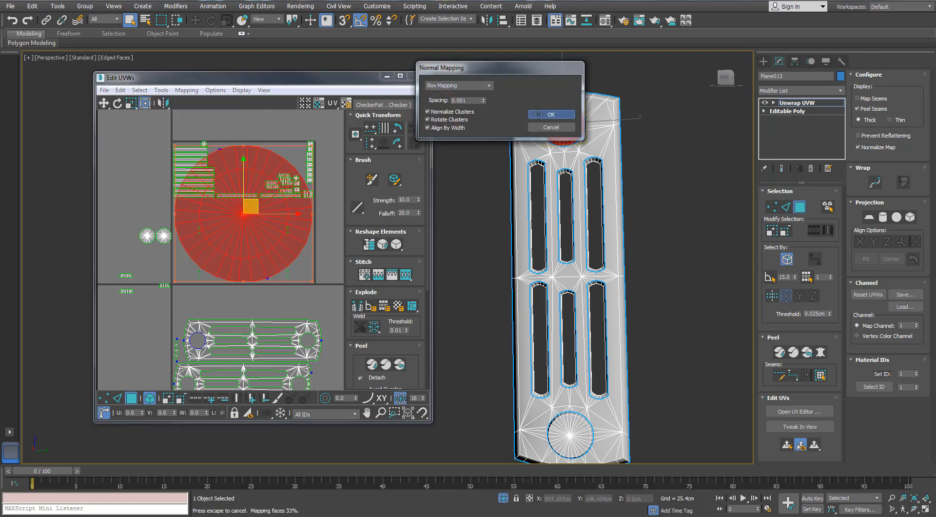
click(551, 114)
- Maximize the UV editor, rescale the UV elements to matching proportions and clear the selection
click(399, 77)
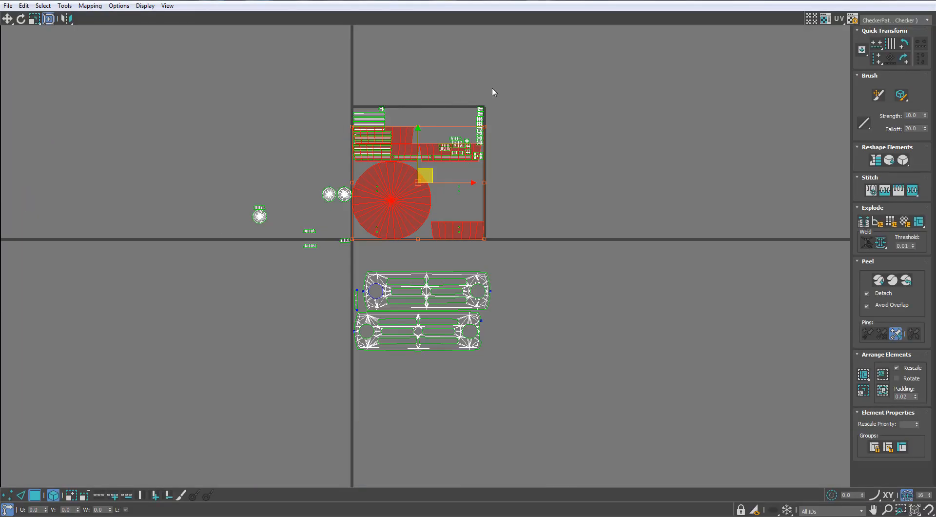
drag(310, 372, 226, 372)
click(863, 391)
click(711, 342)
scroll(407, 207, up, 3)
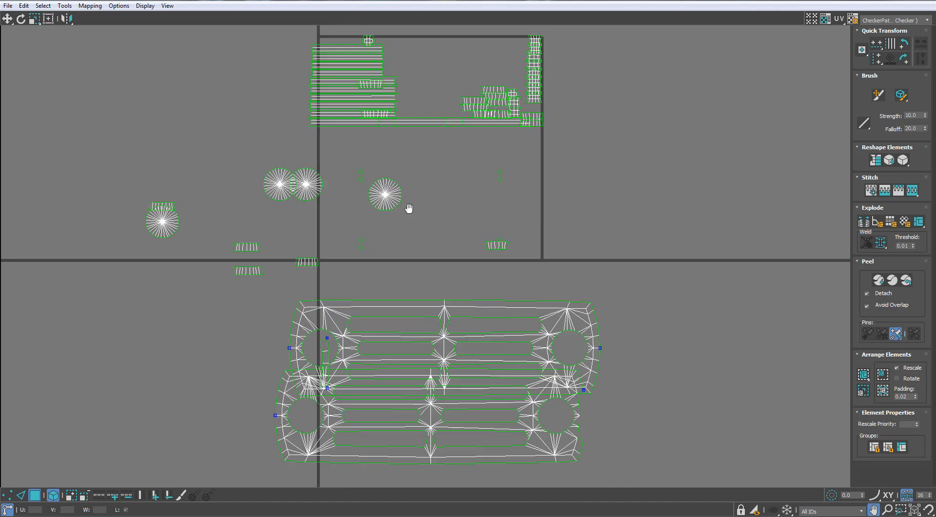
- Gather the four round cap shells into a two-by-two group outside the UV tile
middle_drag(407, 207, 620, 219)
drag(295, 244, 238, 275)
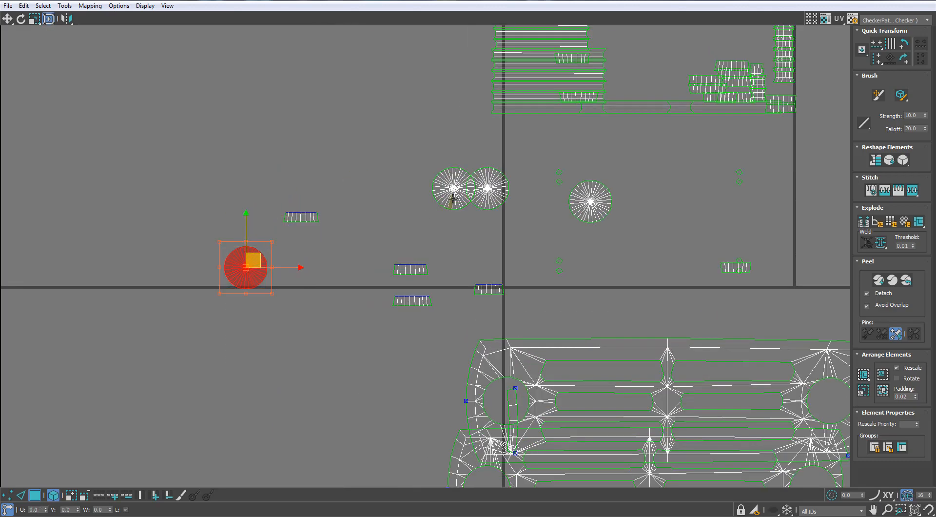
drag(448, 202, 287, 281)
drag(480, 195, 237, 321)
drag(571, 211, 273, 323)
- Stitch the cap's rim segments edge by edge, starting from the loose segment above the round shells, into one curved strip
scroll(311, 210, up, 4)
click(374, 224)
key(2)
click(329, 236)
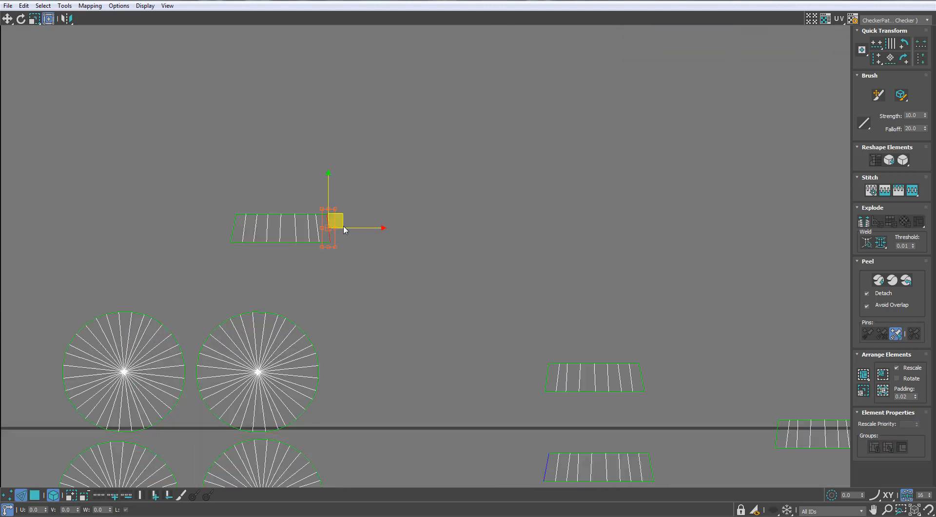
key(s)
click(430, 200)
key(s)
scroll(432, 200, down, 2)
double_click(490, 155)
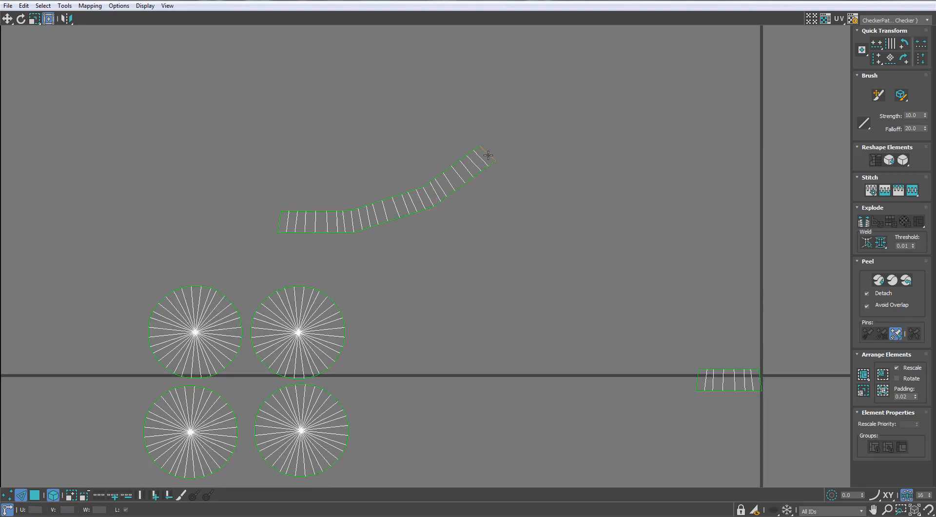
click(489, 155)
scroll(502, 193, down, 2)
key(s)
middle_drag(502, 193, 494, 216)
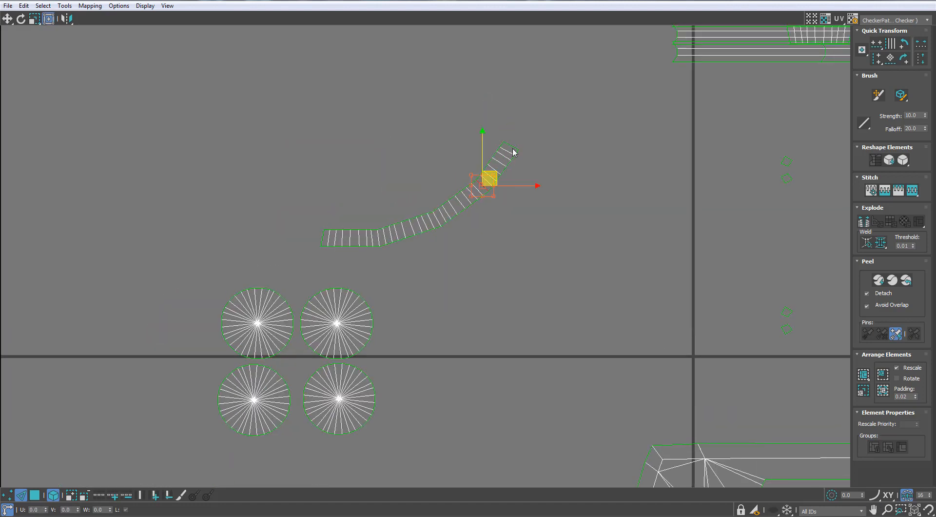
click(513, 147)
click(513, 147)
scroll(519, 153, down, 2)
- Stitch the next cap's rim segments onto the loose segment at the tile's lower corner to form a second curved strip
middle_drag(554, 183, 260, 168)
scroll(580, 226, up, 1)
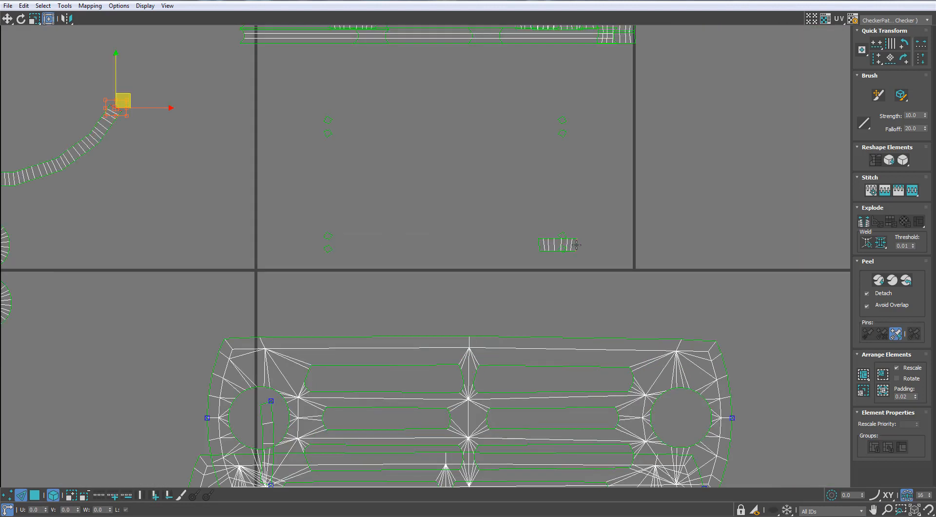
click(576, 246)
key(s)
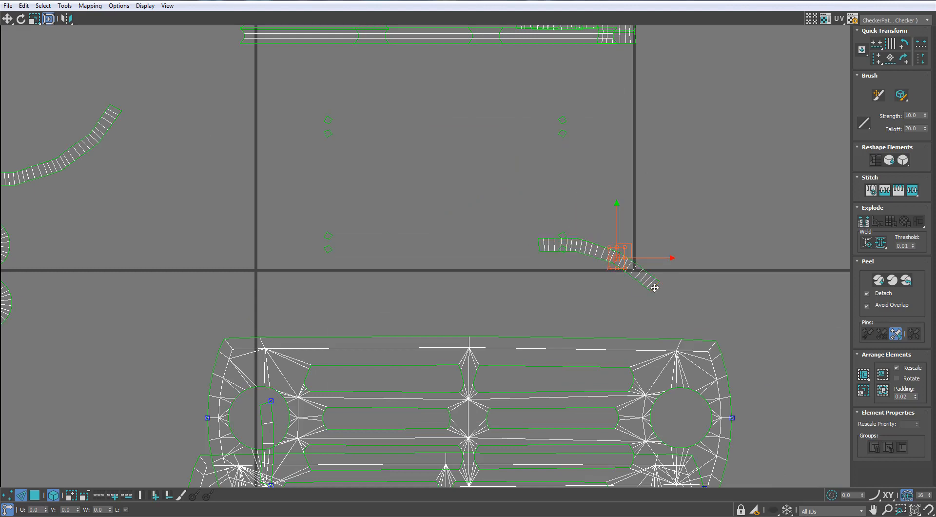
- Select the whole second curved rim strip and move it beside the round cap shells, below the first strip
double_click(538, 249)
scroll(495, 293, down, 2)
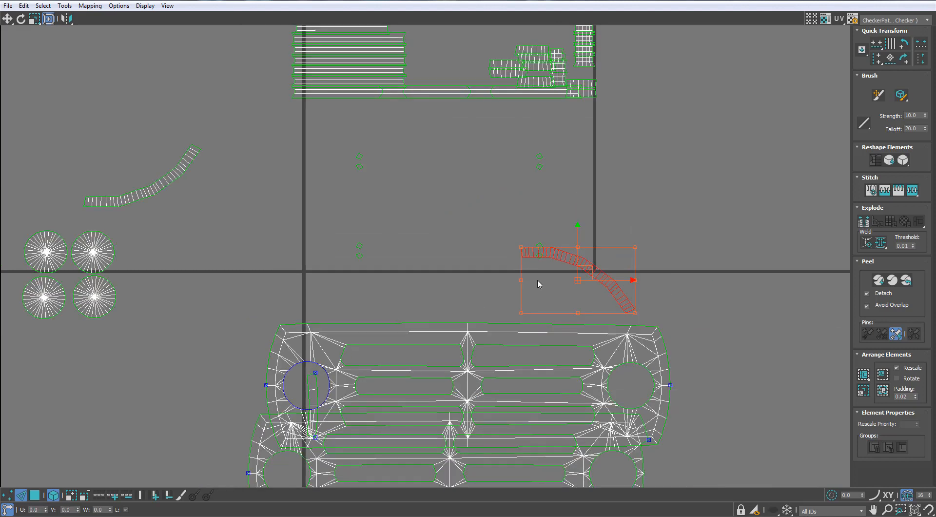
drag(321, 243, 171, 206)
drag(190, 268, 189, 251)
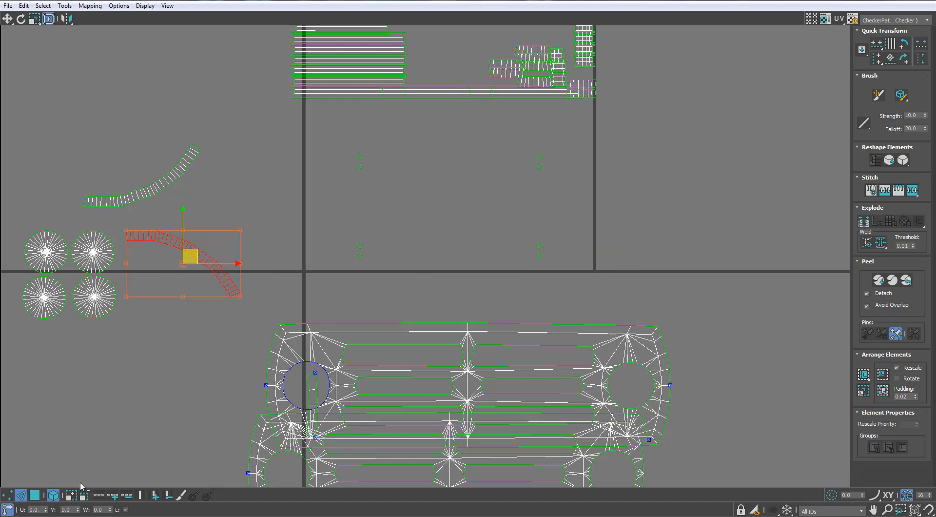
- Move the remaining cap rim segments above the UV tile and stitch them edge to edge into two curved strips
scroll(363, 248, down, 1)
click(35, 495)
scroll(485, 179, up, 2)
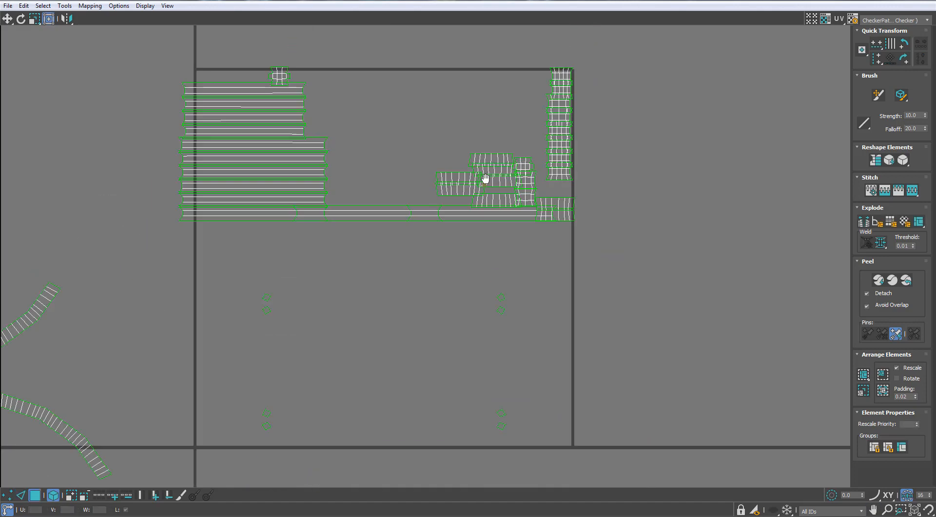
drag(483, 157, 446, 49)
scroll(443, 80, up, 1)
middle_drag(443, 80, 439, 145)
drag(453, 272, 271, 41)
middle_drag(323, 66, 314, 123)
key(2)
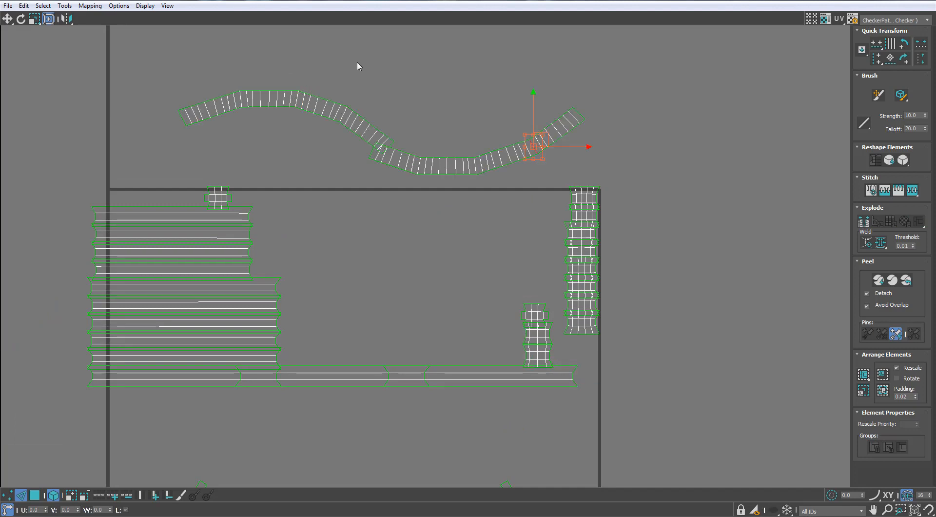
- Select both new curved rim strips as polygons and move them outside the tile near the other cap shells
key(3)
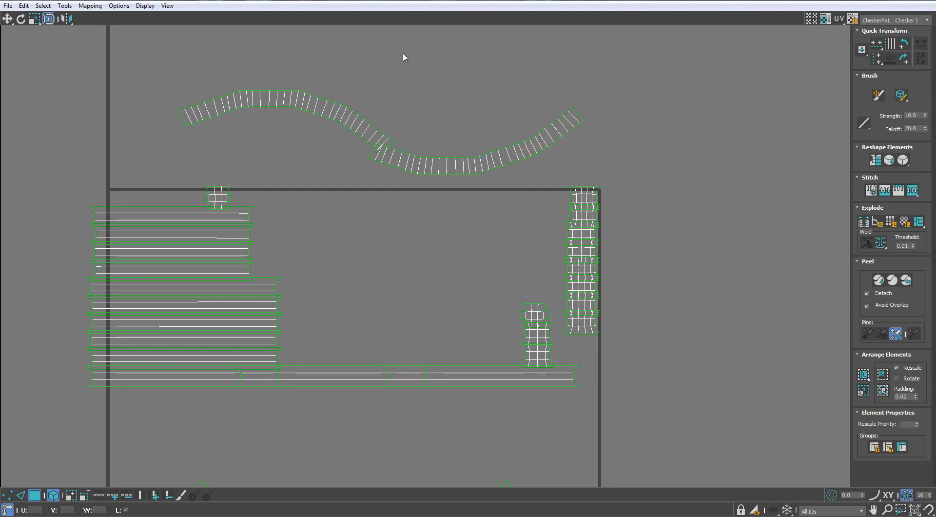
drag(490, 153, 350, 184)
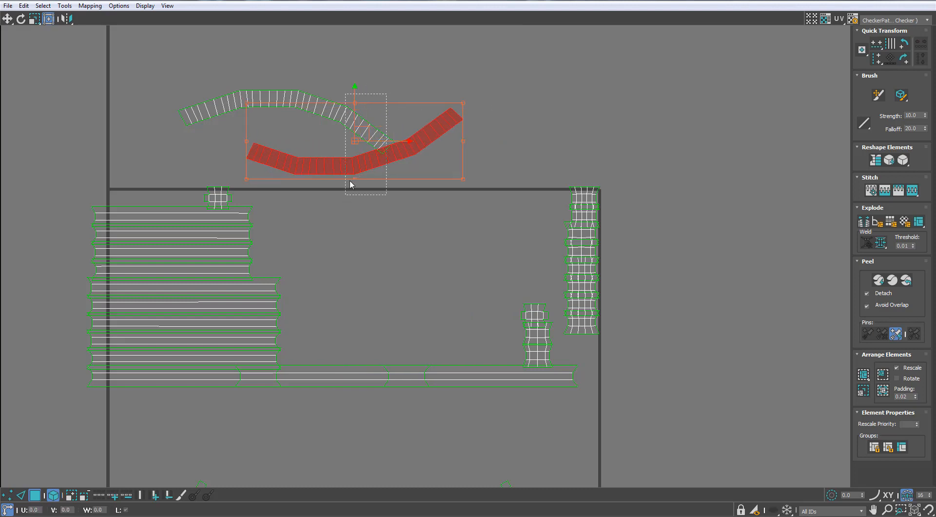
scroll(440, 104, down, 5)
drag(443, 85, 218, 206)
scroll(225, 202, up, 2)
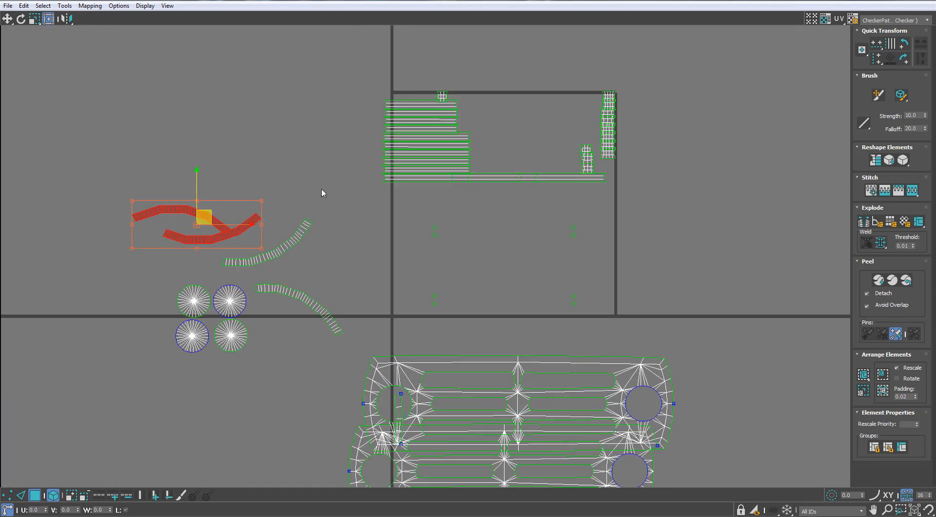
- Select all four curved rim strips and relax them by polygon angles into smooth arcs
ctrl+click(258, 259)
ctrl+click(302, 296)
click(64, 5)
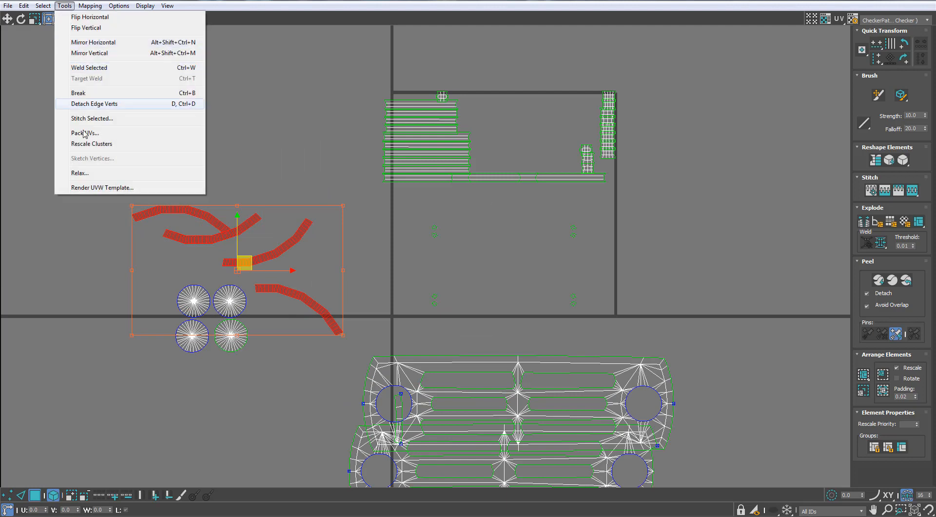
click(75, 172)
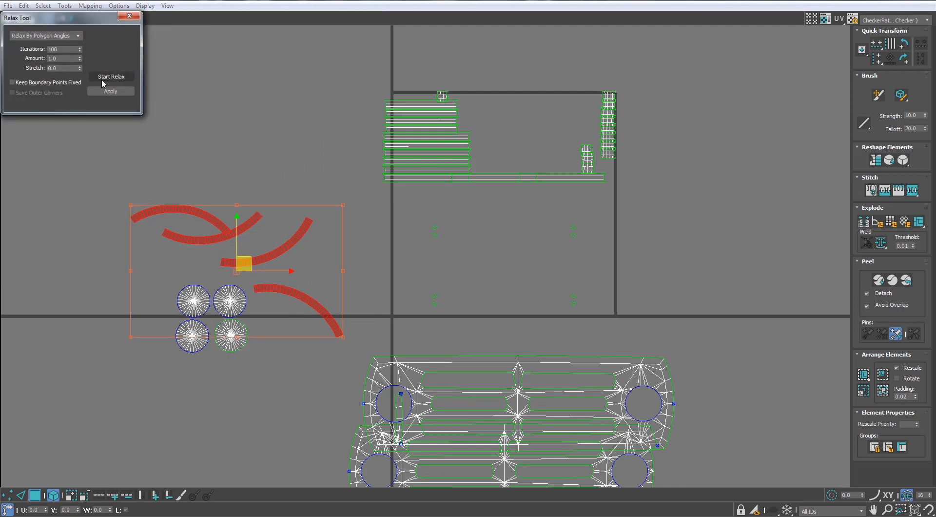
click(112, 76)
click(129, 16)
- Rotate the two upper curved strips so both arcs sit level, and place one directly above the other
click(228, 196)
scroll(216, 201, up, 2)
click(263, 244)
key(e)
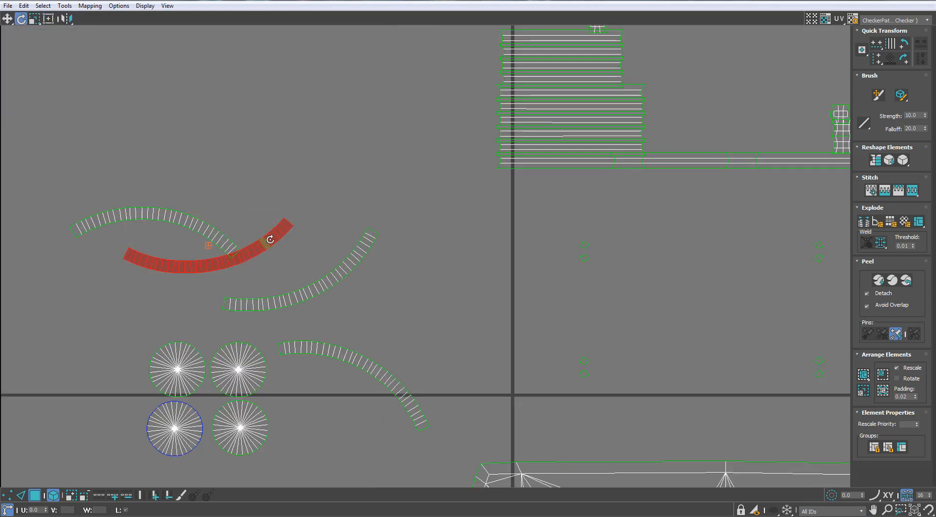
click(206, 241)
drag(218, 237, 165, 233)
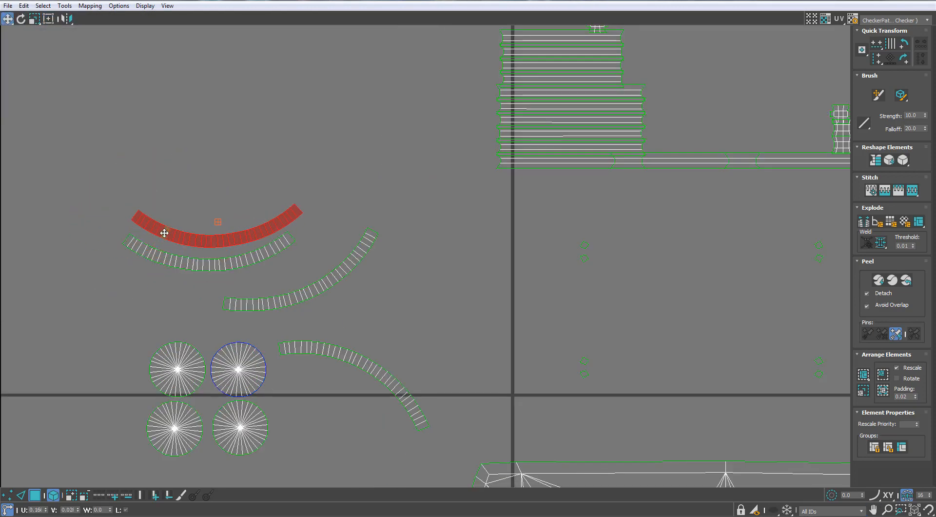
- Rotate the two remaining curved strips level and stack them with the first two as four parallel arcs
click(321, 280)
key(e)
drag(364, 255, 267, 201)
key(w)
mouse_move(331, 350)
mouse_down()
mouse_move(215, 167)
mouse_move(292, 259)
mouse_move(294, 225)
mouse_move(271, 153)
mouse_up()
key(e)
ctrl+click(227, 210)
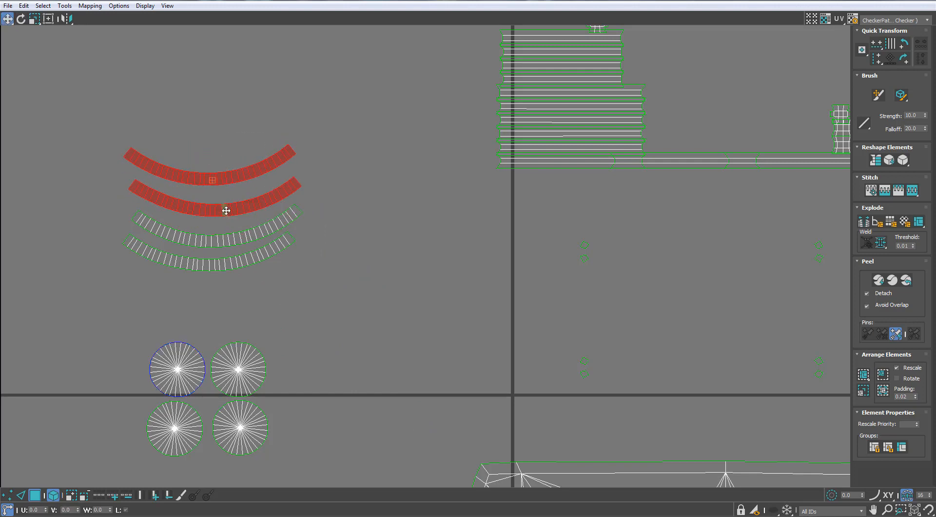
click(223, 239)
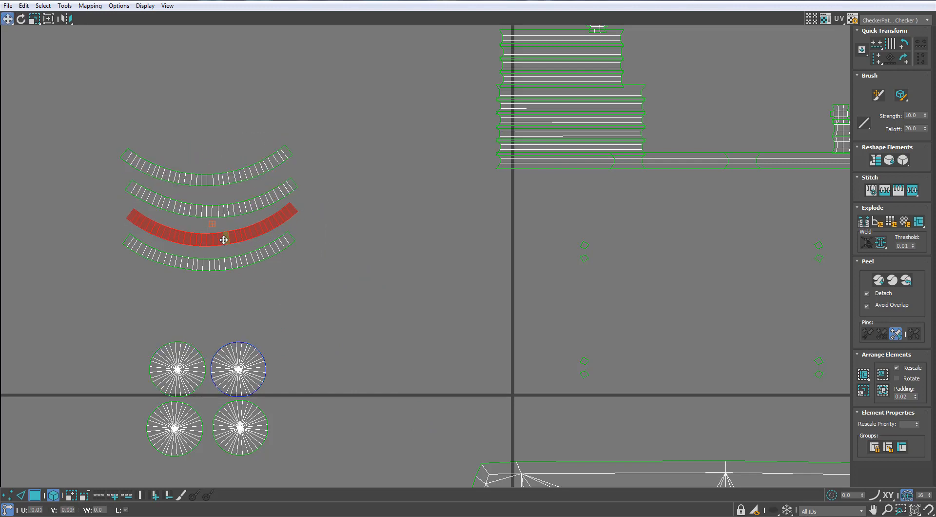
click(240, 265)
- Select the stack of four arcs and move it beside the four round cap shells
drag(241, 116, 207, 280)
scroll(207, 280, down, 3)
middle_drag(206, 280, 268, 253)
drag(273, 246, 167, 399)
- Move the last long strip in the row under the stacked strips out of the UV tile
click(384, 236)
middle_drag(549, 180, 491, 207)
scroll(491, 208, up, 2)
click(493, 213)
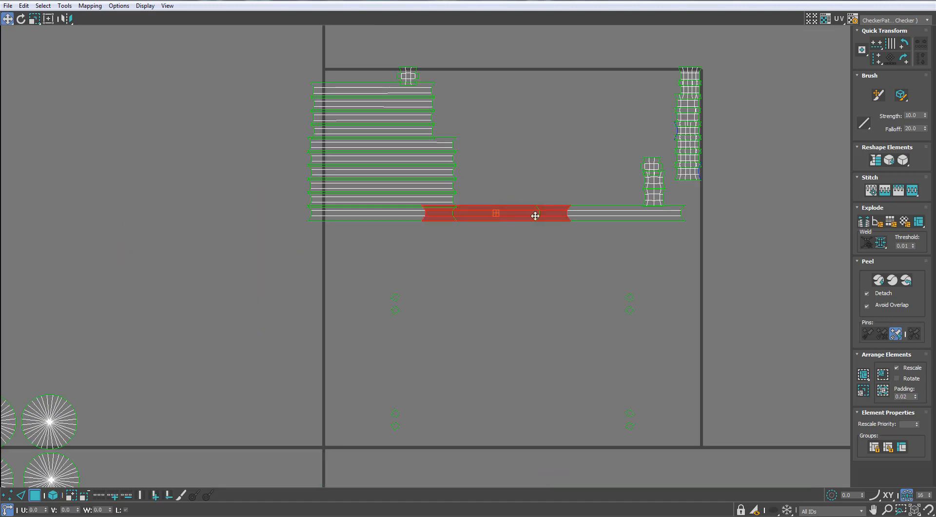
drag(557, 212, 553, 220)
key(ctrl+a)
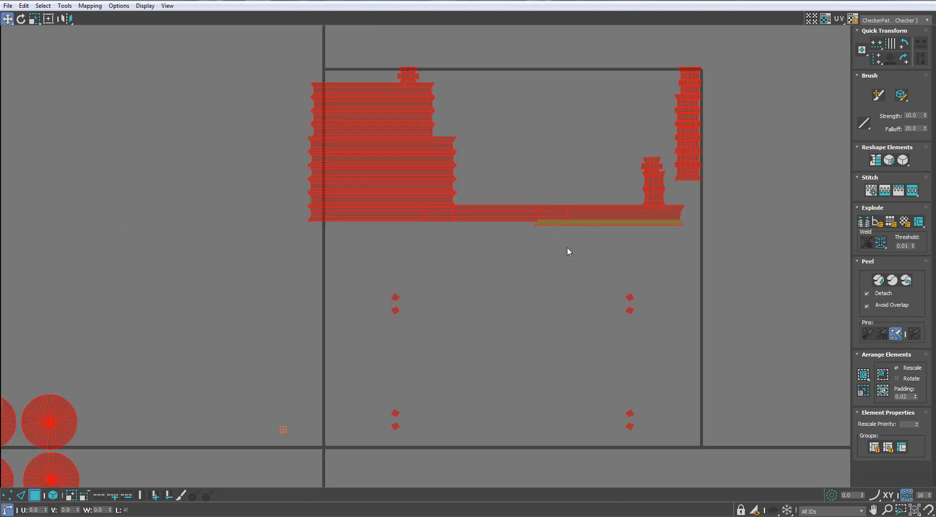
key(ctrl+z)
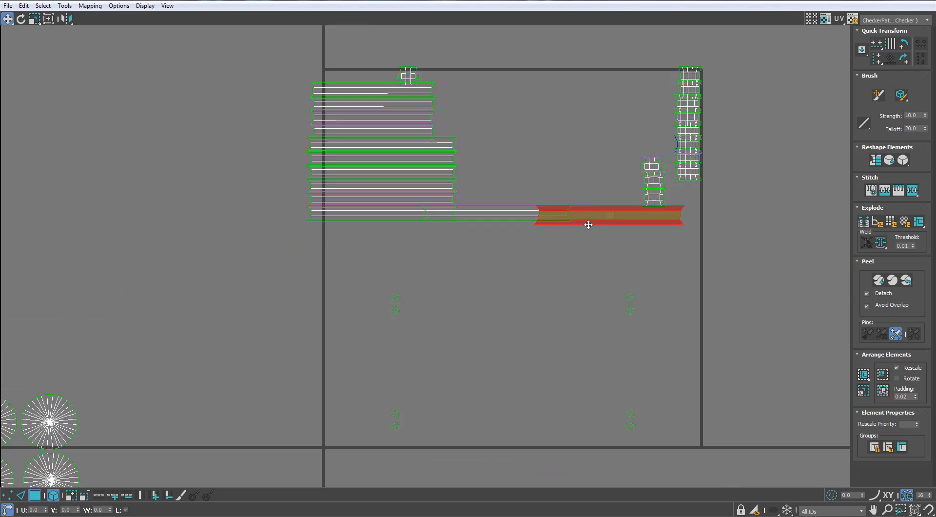
drag(587, 224, 180, 270)
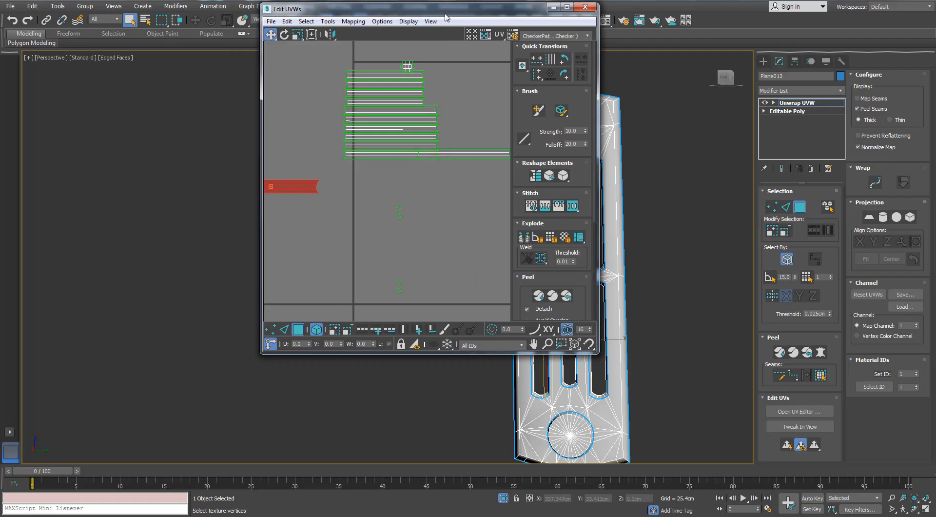
- Locate the selected long strip's faces on the end panel in the perspective view
drag(444, 14, 666, 100)
middle_drag(315, 200, 73, 194)
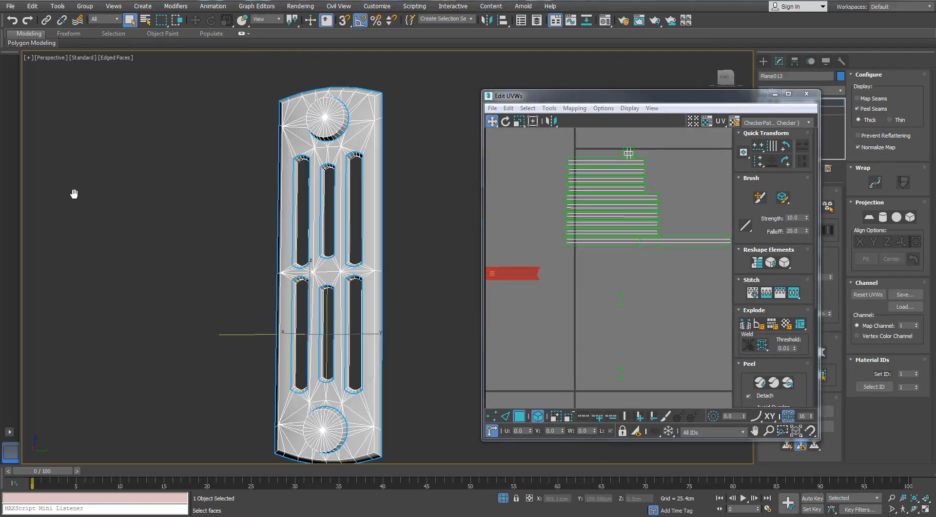
middle_drag(355, 259, 259, 259)
alt+middle_drag(258, 258, 209, 278)
scroll(200, 171, up, 7)
alt+middle_drag(294, 206, 323, 187)
middle_drag(496, 269, 716, 209)
scroll(567, 229, up, 2)
scroll(566, 229, down, 2)
- Move the other long strip of that row outside the tile, directly above the first one
double_click(664, 100)
scroll(683, 200, up, 3)
drag(612, 180, 224, 216)
scroll(229, 216, down, 2)
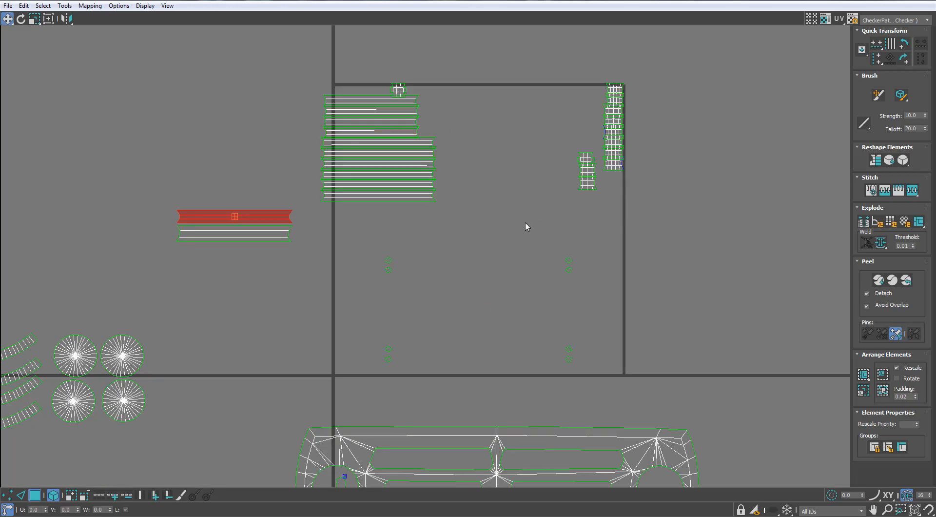
drag(308, 221, 307, 218)
- Select the small diamond-shaped pieces in the tile and check where they lie around the model's slots
middle_drag(596, 229, 631, 141)
drag(387, 303, 387, 303)
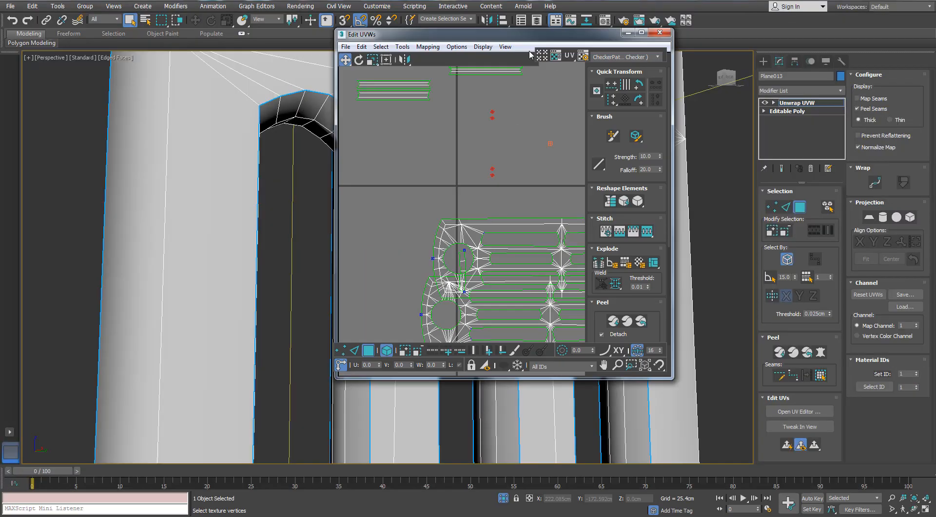
scroll(292, 176, up, 8)
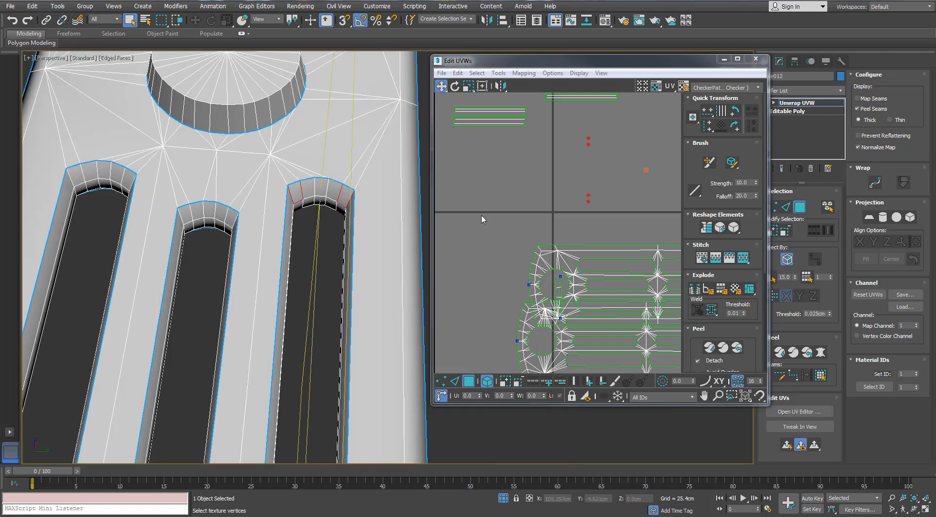
- Select the loose curved strip lying over the panel shell's round hole and move it clear of the shells
middle_drag(559, 277, 566, 230)
scroll(566, 230, up, 5)
scroll(566, 229, down, 4)
click(565, 239)
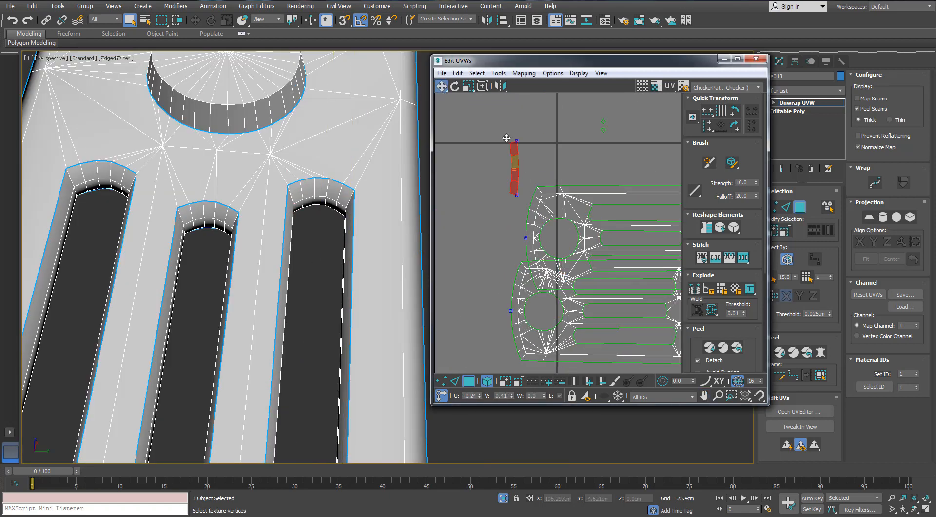
drag(506, 138, 496, 119)
- Select the loose curved strip's end edge to look for its matching edge on the other shells
middle_drag(512, 148, 519, 198)
scroll(519, 199, up, 3)
click(520, 194)
key(2)
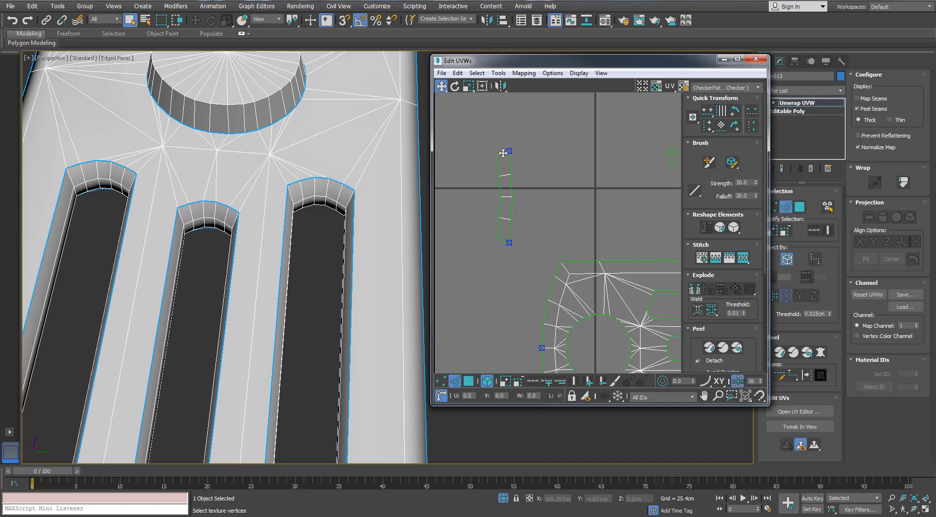
click(503, 152)
scroll(517, 153, down, 4)
middle_drag(604, 134, 551, 193)
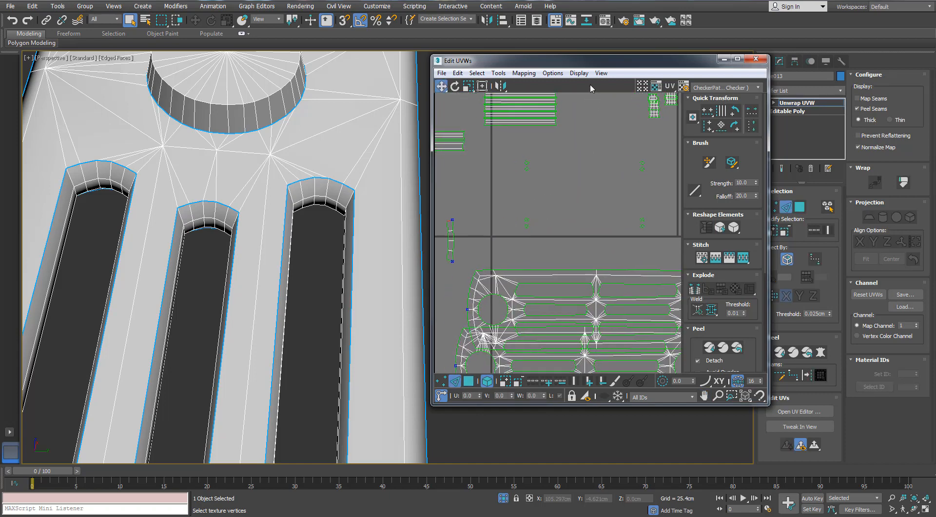
- Select the whole loose strip as polygons and locate its faces on the end panel's curved rim
double_click(600, 59)
middle_drag(526, 346, 539, 235)
scroll(540, 235, up, 3)
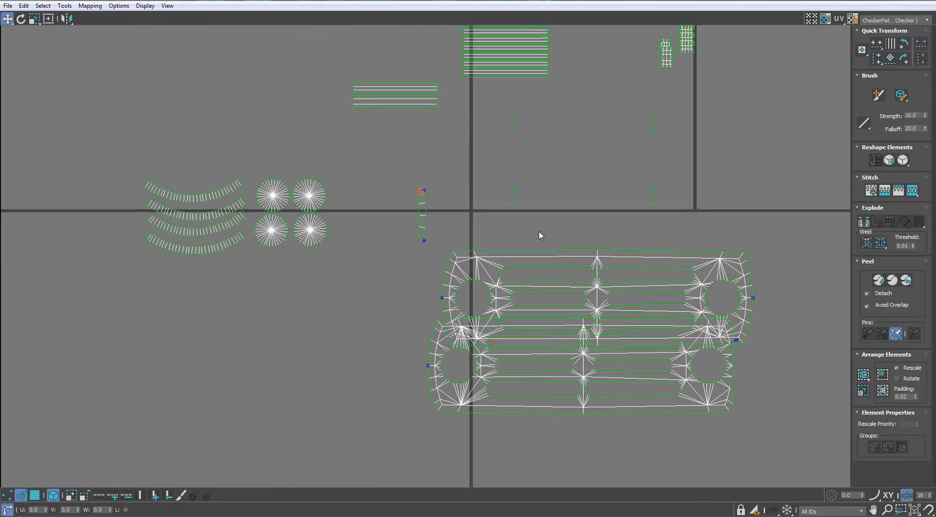
click(40, 493)
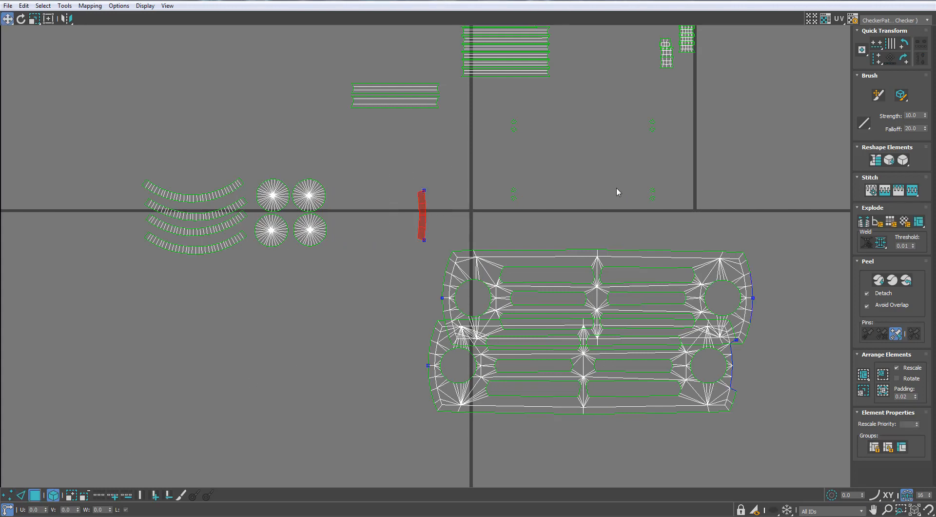
drag(609, 1, 629, 235)
scroll(364, 152, down, 4)
mouse_move(364, 153)
alt+middle_down()
mouse_move(307, 225)
mouse_move(361, 334)
mouse_move(324, 347)
mouse_move(240, 341)
mouse_move(285, 292)
mouse_move(272, 247)
alt+middle_up()
key(F3)
scroll(284, 288, up, 4)
scroll(284, 287, down, 2)
key(F3)
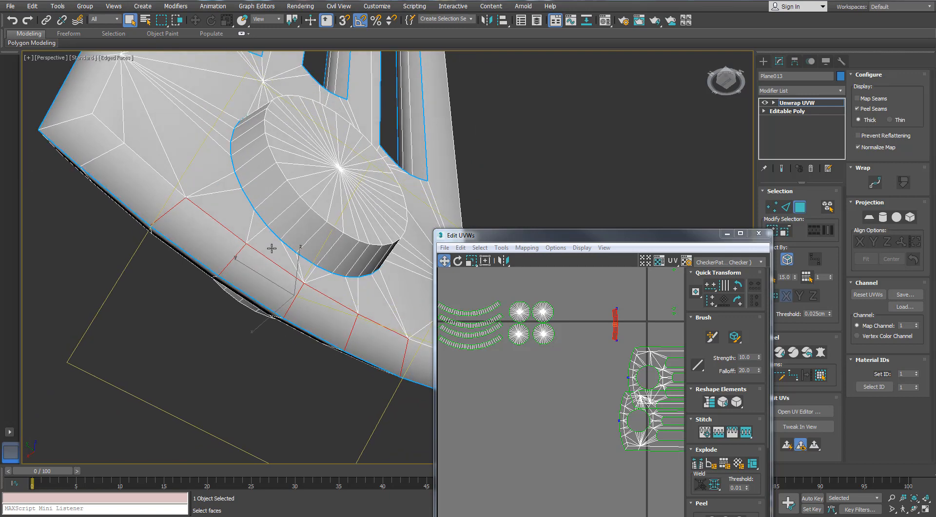
- Select the open outer end edges of the lower panel shell and stitch the loose curved strip onto them
middle_drag(509, 246, 443, 326)
scroll(453, 332, down, 2)
scroll(584, 375, up, 7)
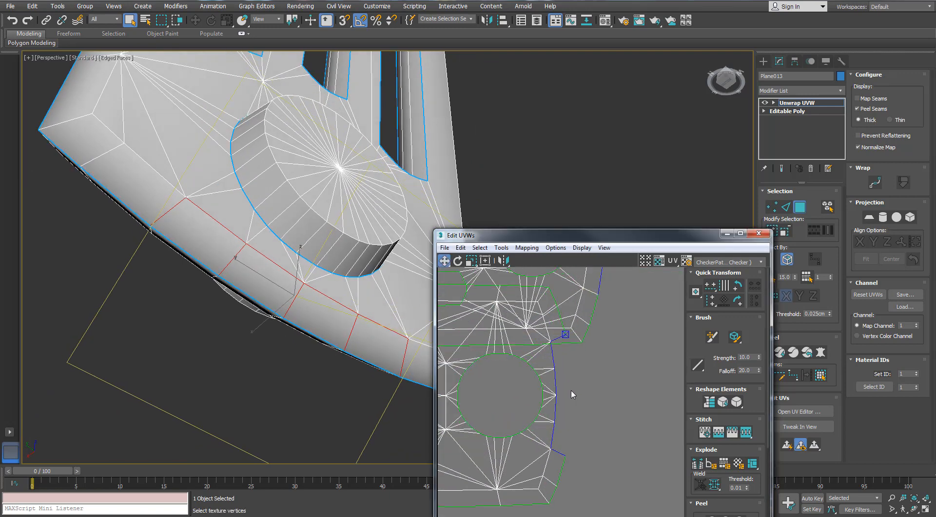
click(569, 391)
click(785, 207)
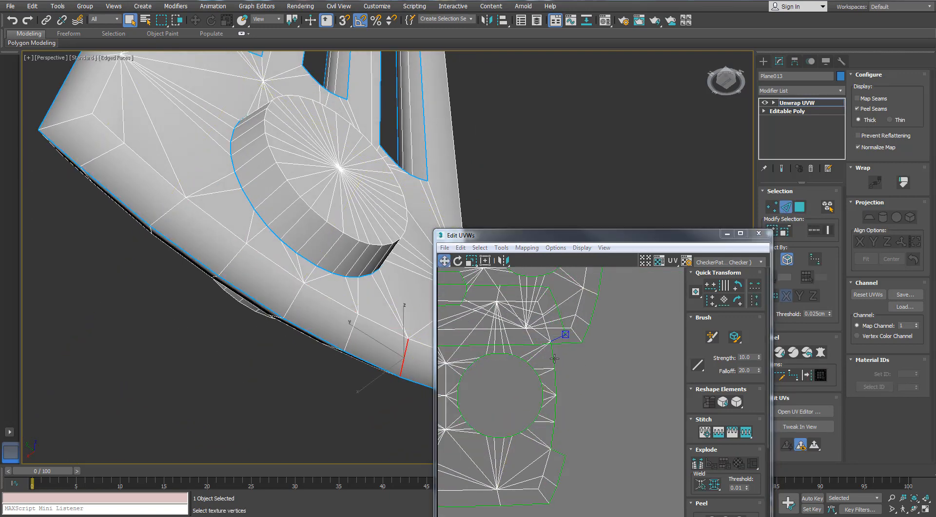
double_click(563, 368)
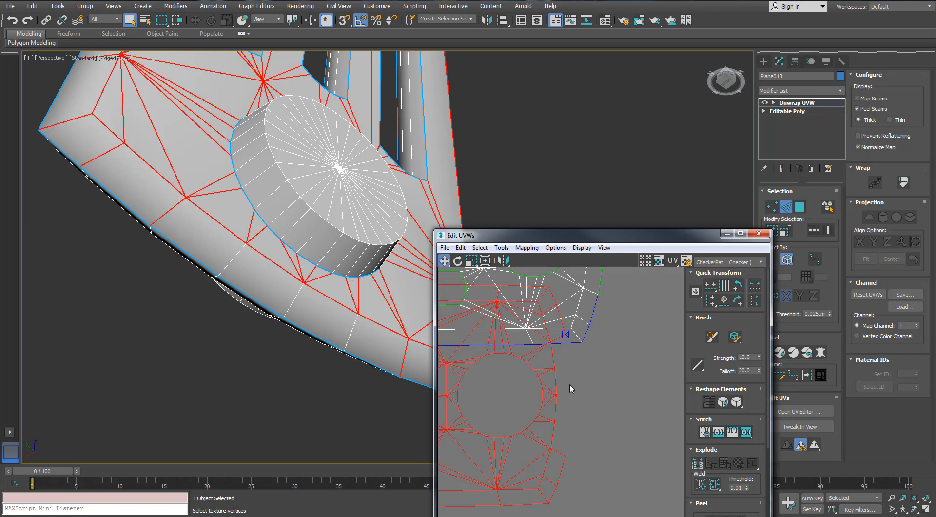
click(570, 386)
drag(560, 355, 550, 358)
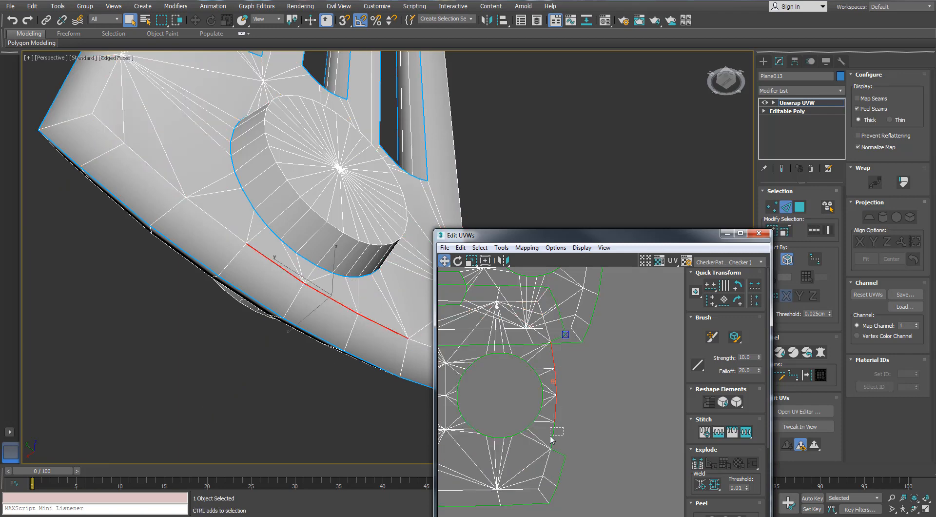
ctrl+drag(551, 436, 550, 437)
key(s)
click(559, 416)
middle_drag(558, 414, 557, 448)
key(ctrl+z)
- Select the lower panel shell as polygons and move it down clear of the upper panel shell
scroll(598, 312, down, 3)
scroll(613, 397, down, 5)
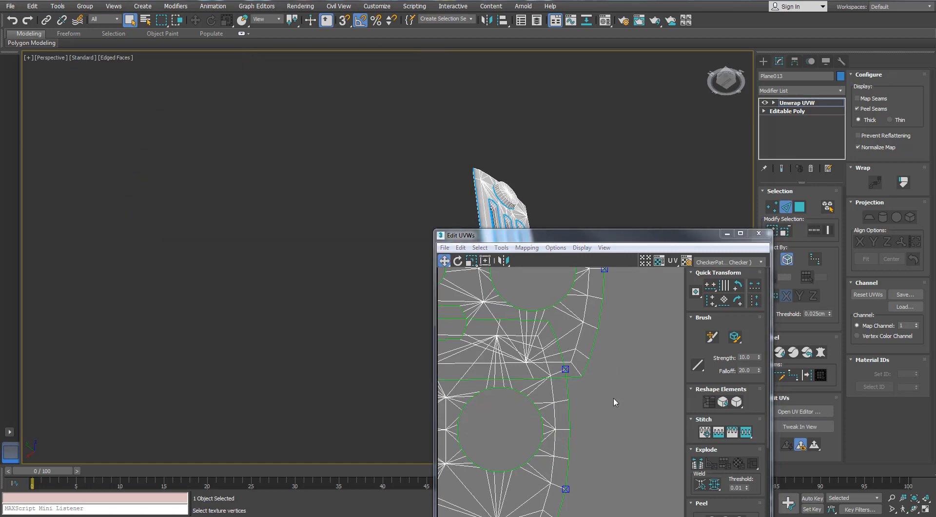
middle_drag(613, 397, 614, 363)
scroll(551, 364, down, 5)
scroll(538, 371, down, 3)
click(583, 191)
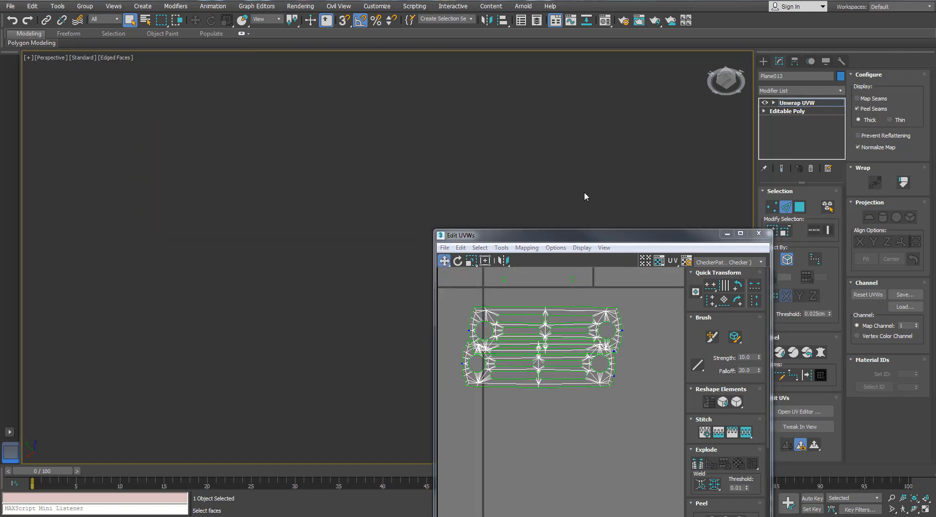
key(z)
middle_drag(523, 163, 482, 156)
drag(545, 239, 510, 125)
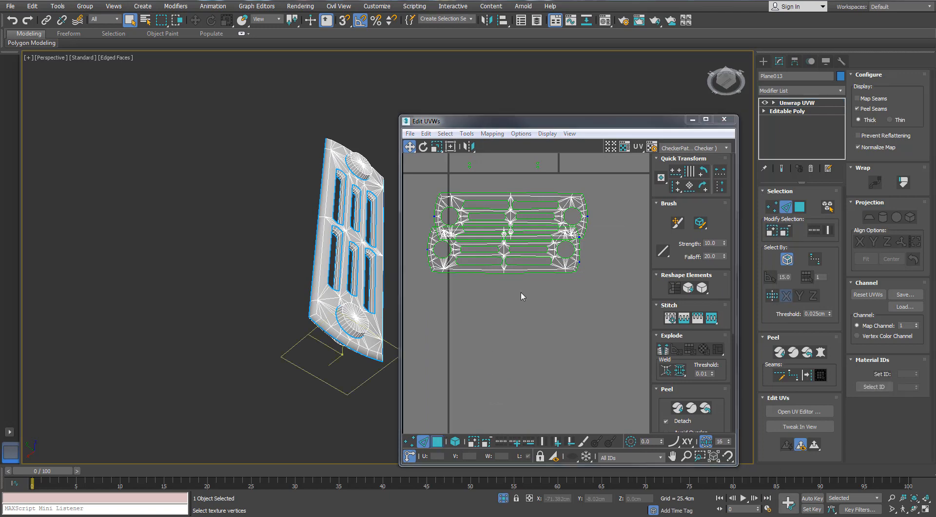
click(532, 266)
click(535, 258)
drag(541, 256, 547, 276)
middle_drag(535, 272, 571, 373)
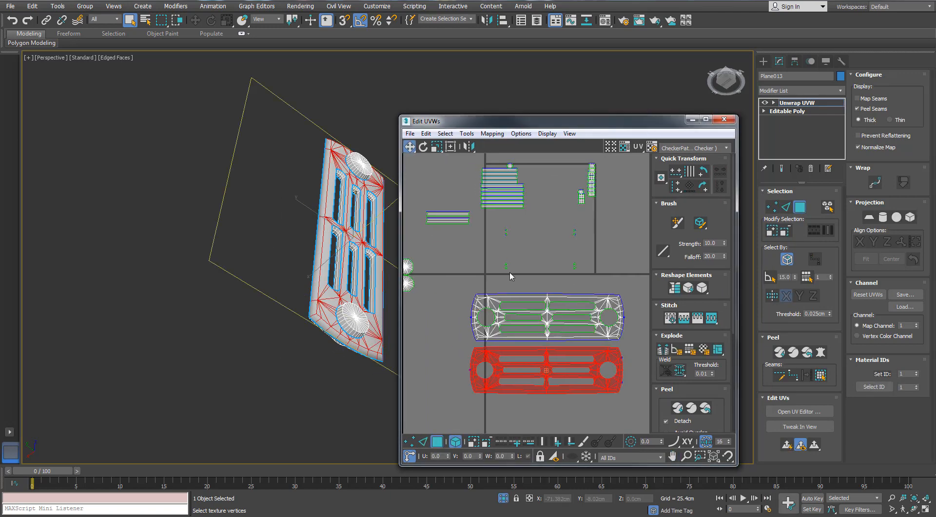
- Select all the diamond-shaped pieces inside the tile and match them to the slot-end corners on the model
drag(498, 223, 590, 274)
alt+middle_drag(351, 141, 273, 168)
scroll(273, 163, up, 5)
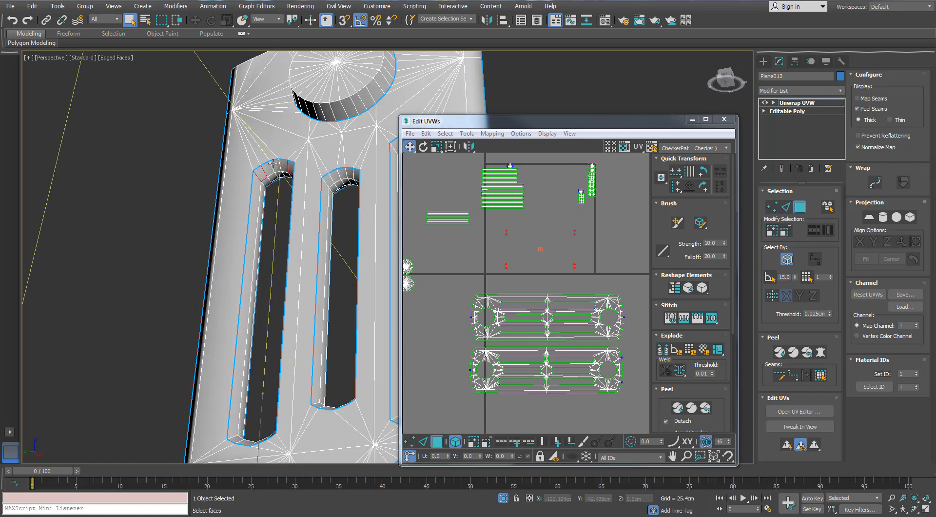
scroll(272, 164, up, 4)
double_click(669, 120)
scroll(502, 134, up, 10)
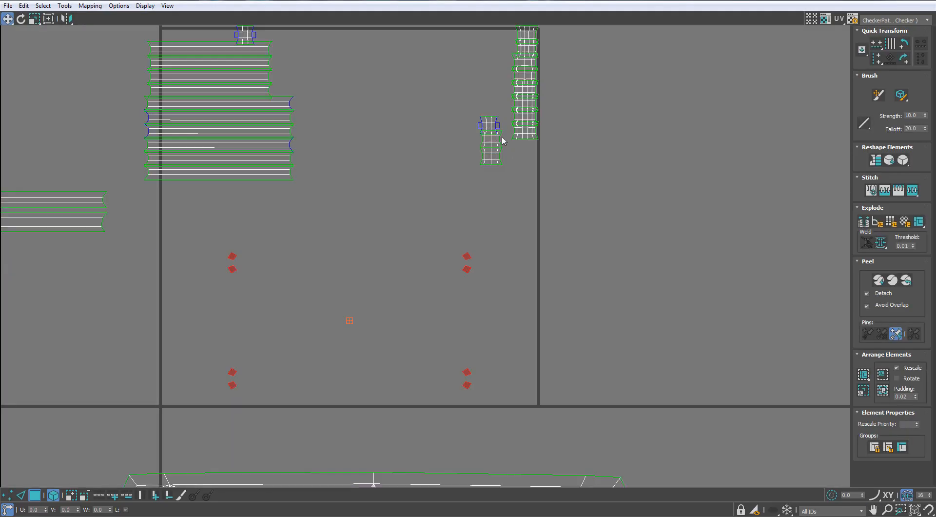
- Stitch the diamond corner pieces onto the cross-shaped slot-end shell and weld the gaps beside its side flaps
key(2)
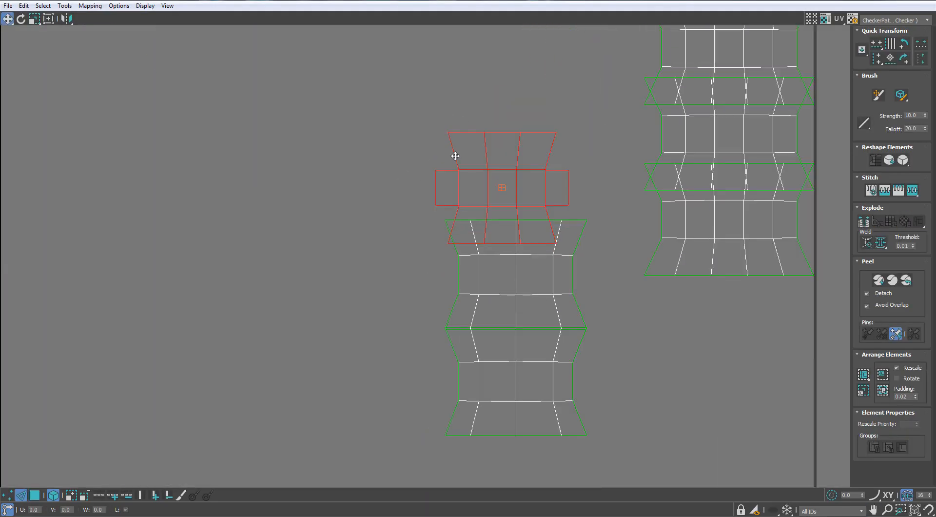
click(455, 156)
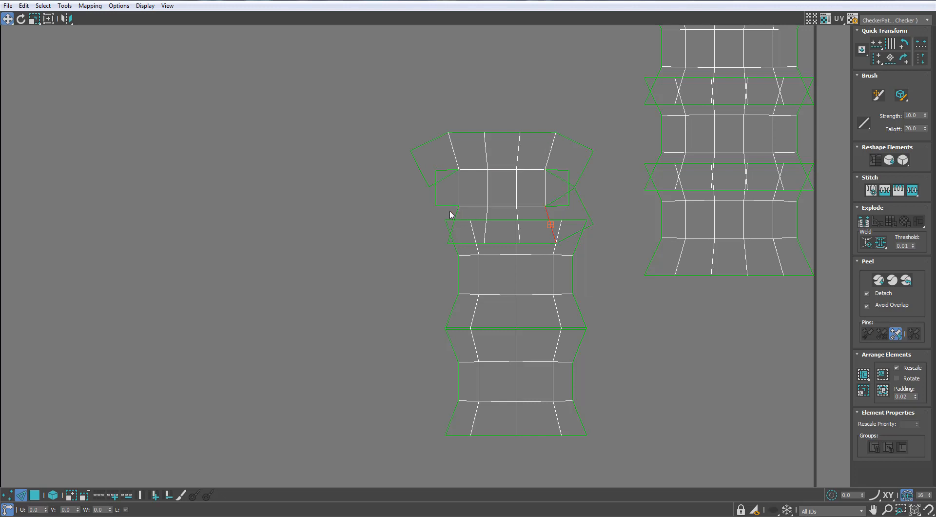
key(ctrl+z)
click(447, 176)
key(ctrl+w)
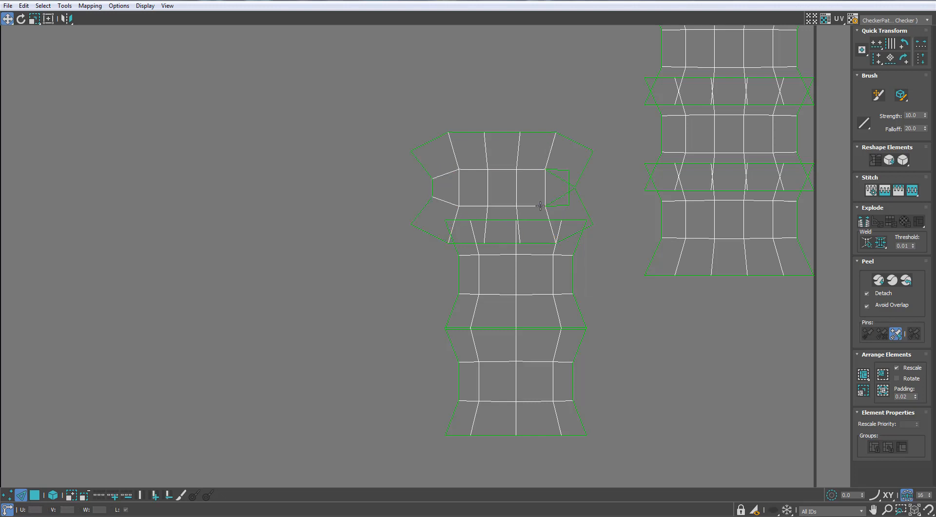
scroll(561, 179, down, 3)
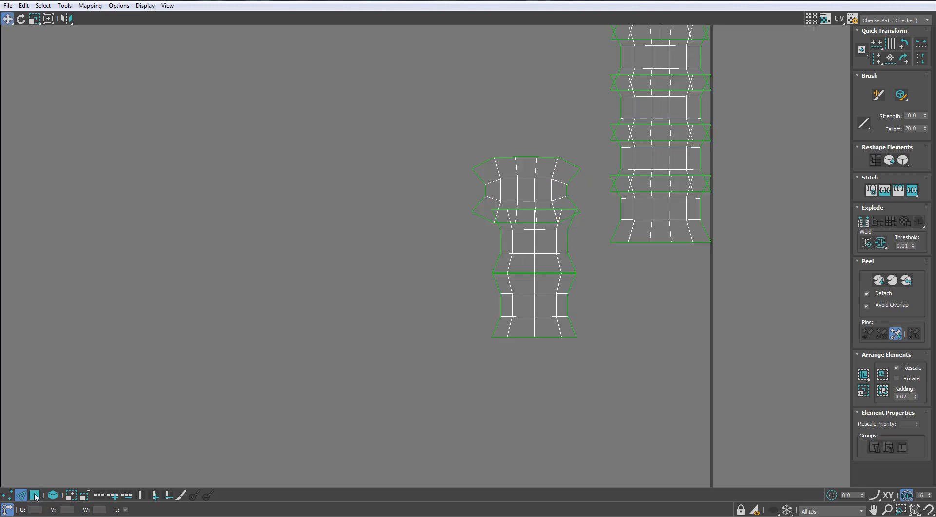
- Move the welded slot-end shell and the shell below it upward so the overlapping shells separate
click(35, 495)
click(524, 194)
drag(520, 164, 517, 132)
drag(517, 258, 507, 243)
- Relax the welded slot-end shell by polygon angles
click(509, 178)
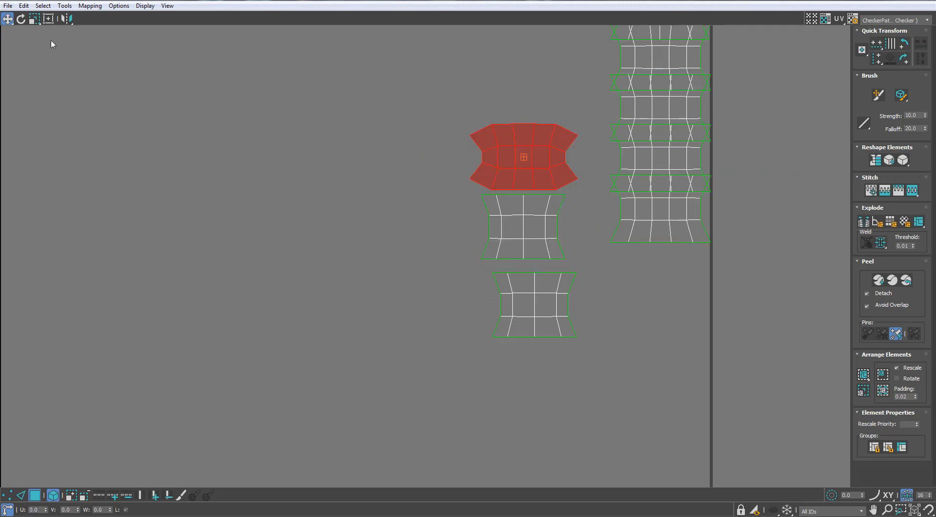
click(65, 6)
click(59, 175)
click(112, 77)
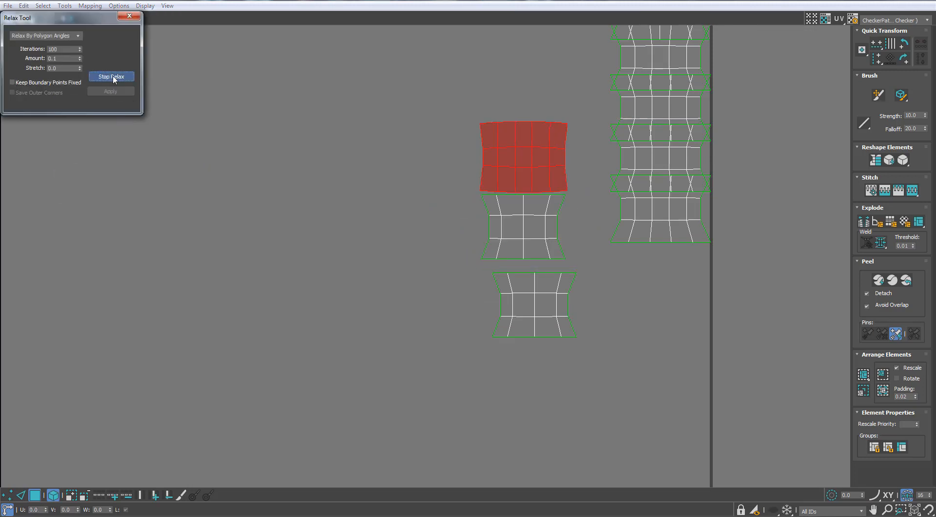
click(129, 16)
- Move the cross-shaped shell from the tile's upper edge into clear space and select its inner corner edges
scroll(290, 141, down, 5)
scroll(305, 216, up, 3)
scroll(334, 170, down, 3)
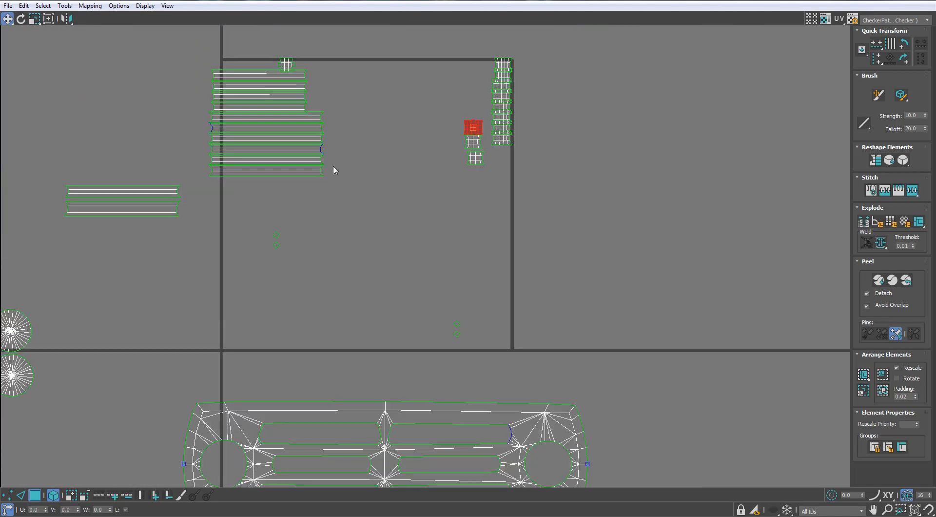
scroll(397, 117, up, 3)
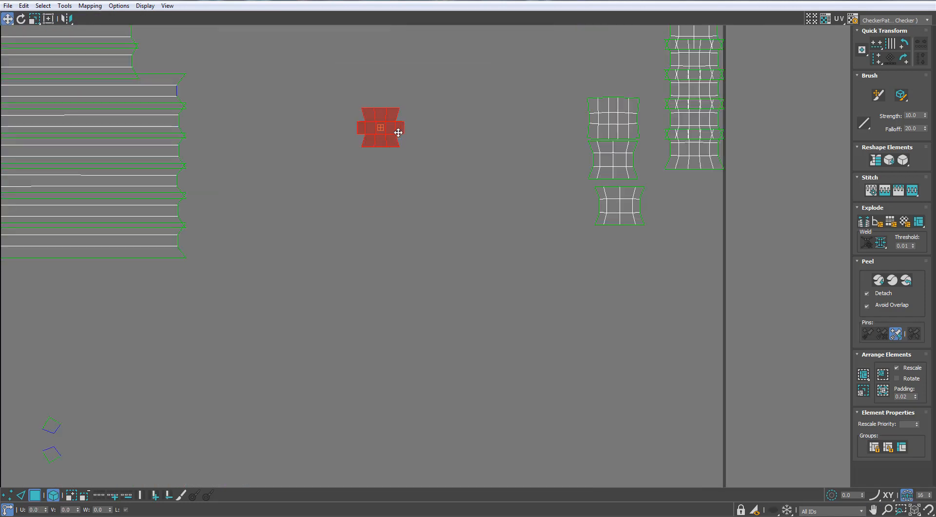
click(389, 136)
scroll(405, 112, up, 4)
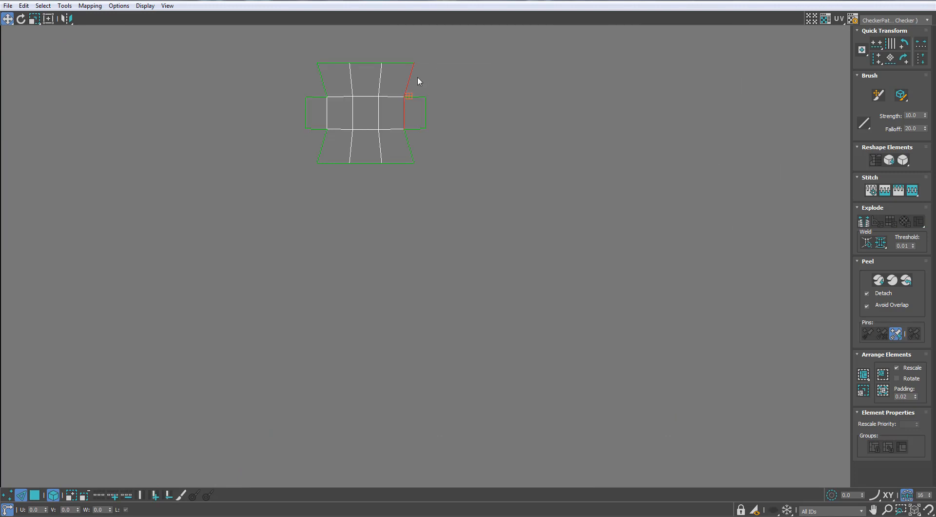
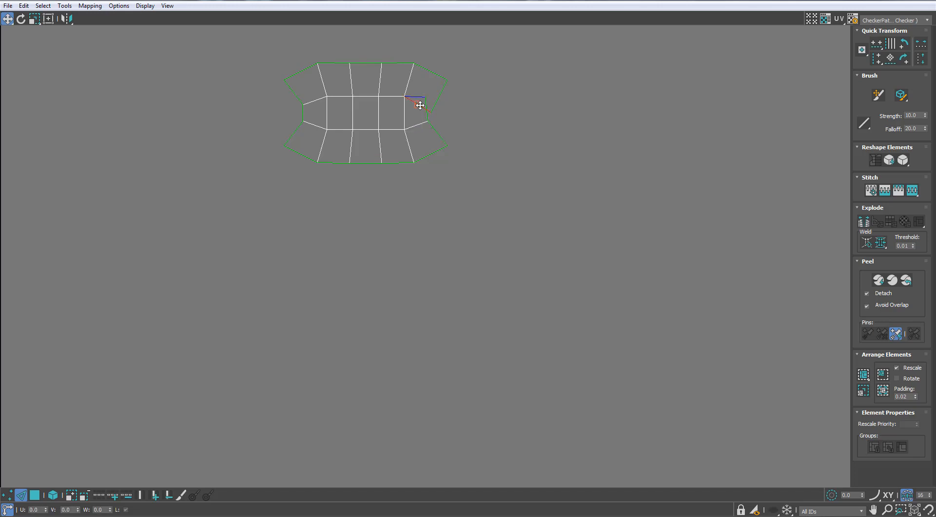
- Relax the cross-shaped slot-end shell by polygon angles
scroll(419, 103, down, 6)
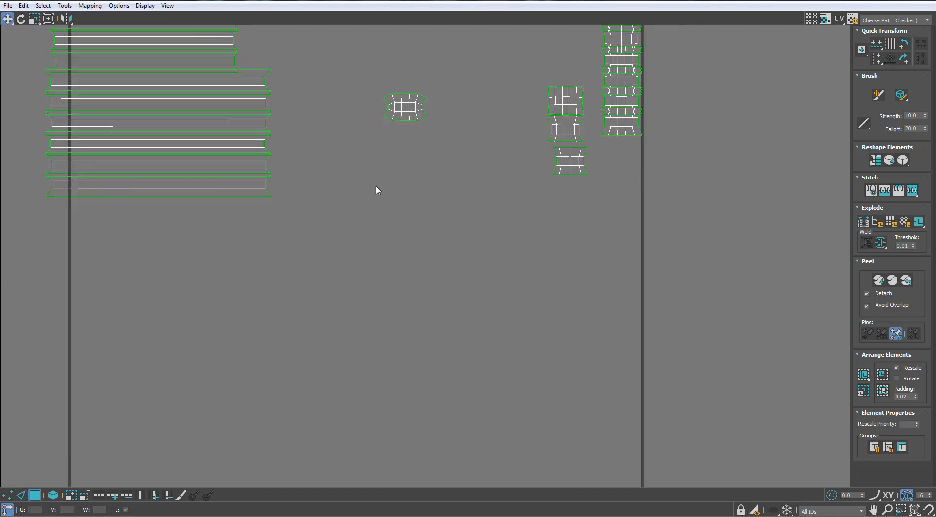
click(64, 6)
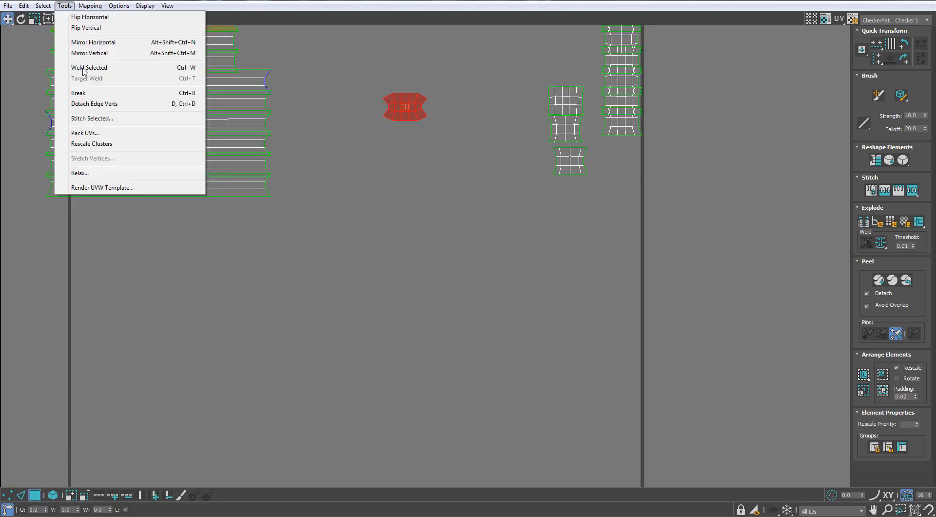
click(78, 172)
click(273, 125)
click(127, 16)
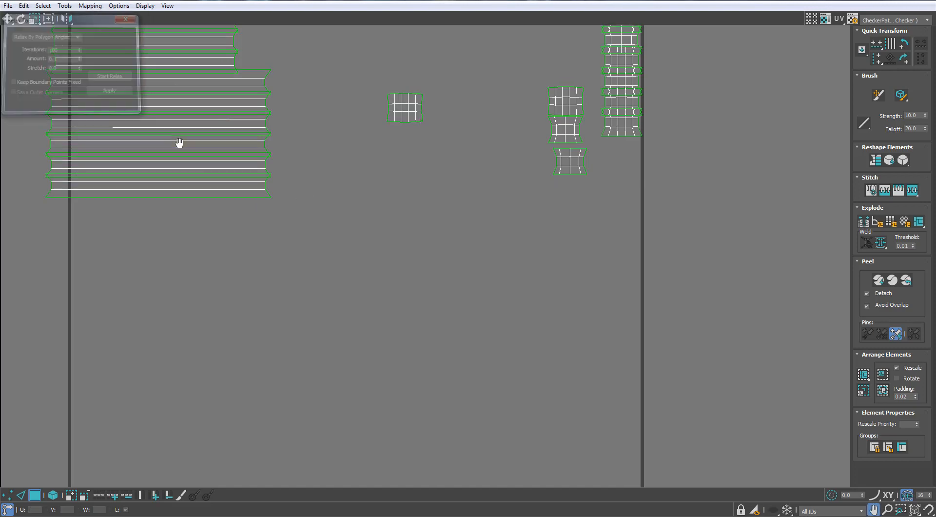
- Select all the strip and slot-end shells and pack them together into the UV tile
scroll(251, 167, down, 5)
drag(316, 179, 388, 224)
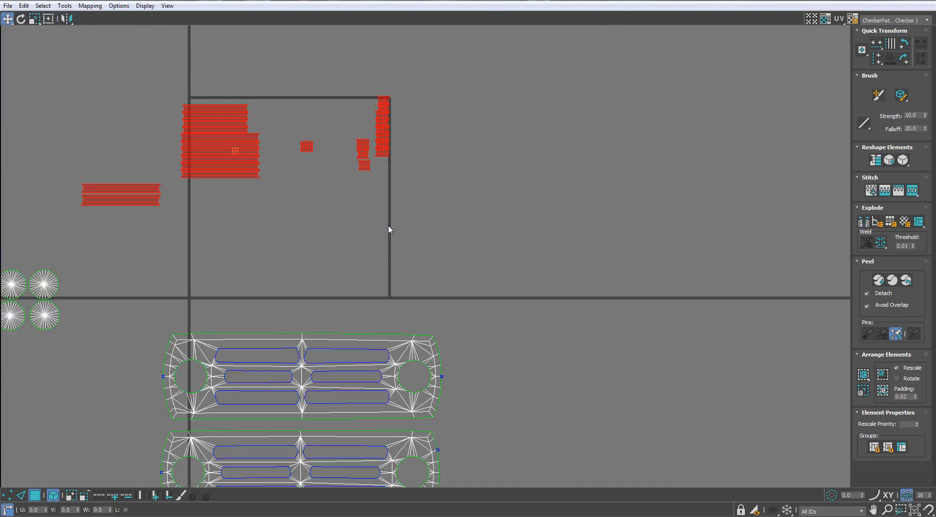
middle_drag(388, 224, 565, 267)
scroll(565, 267, down, 2)
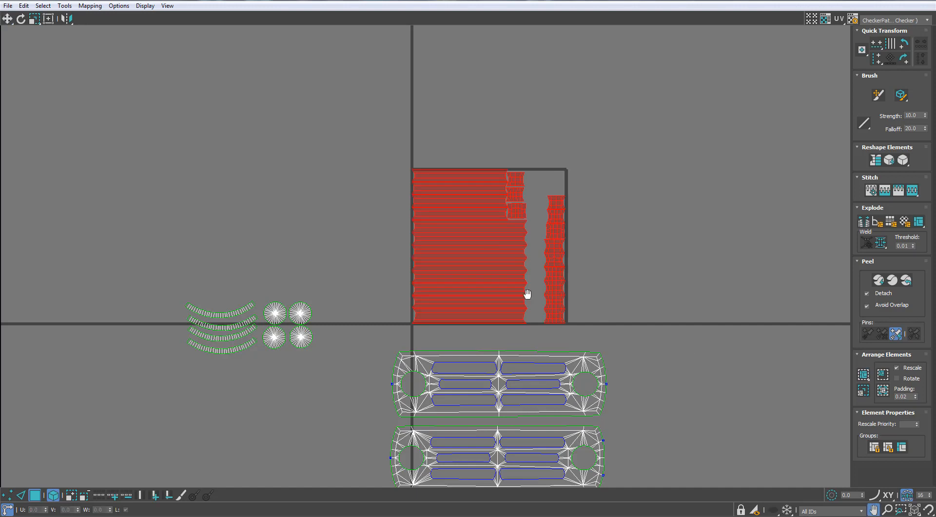
middle_drag(527, 292, 529, 281)
- Select every shell of the panel and rescale the elements to matching proportions
scroll(532, 273, up, 1)
scroll(536, 250, down, 3)
drag(274, 455, 273, 455)
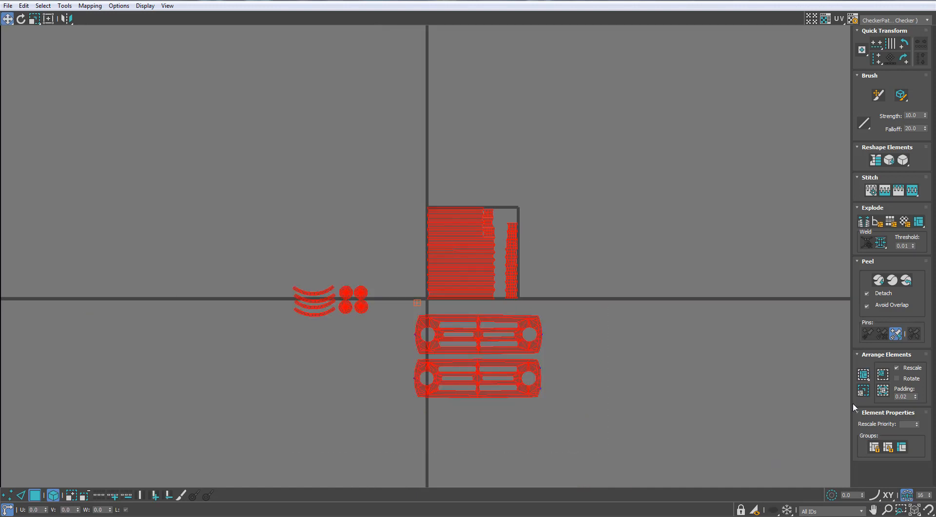
click(863, 390)
middle_drag(501, 247, 521, 220)
middle_drag(410, 242, 483, 174)
scroll(428, 174, up, 1)
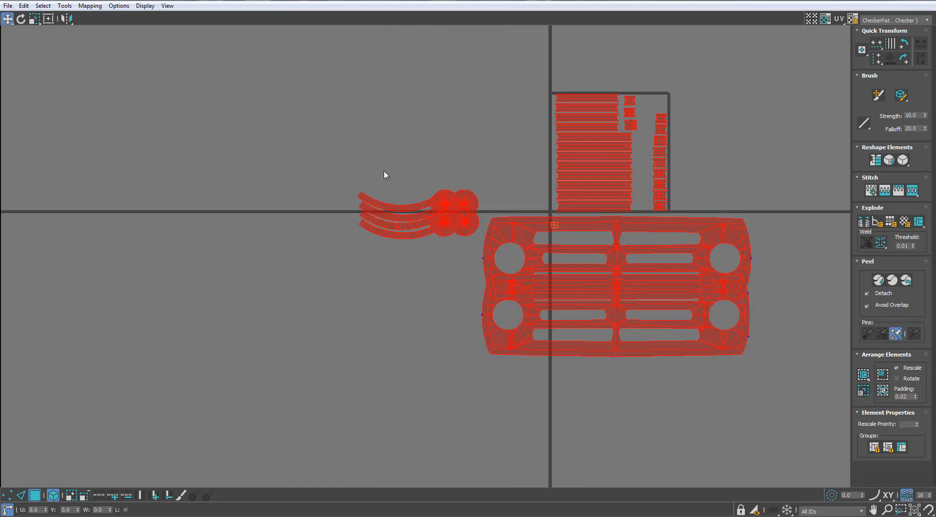
- Spread the four overlapping circular shells apart and move the lower slotted panel shell below the upper one
drag(384, 171, 372, 239)
scroll(490, 189, up, 3)
drag(495, 166, 409, 217)
drag(393, 216, 397, 191)
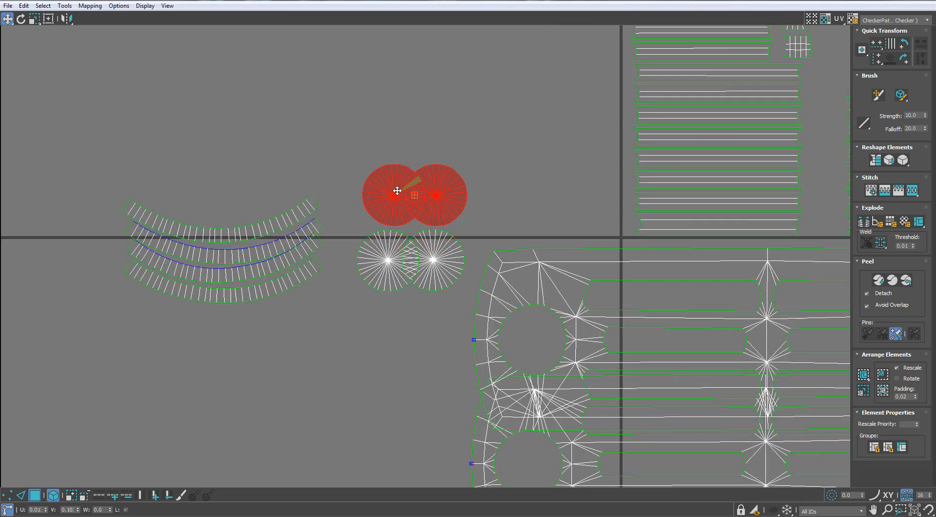
drag(385, 286, 386, 287)
drag(384, 267, 359, 267)
scroll(447, 228, down, 3)
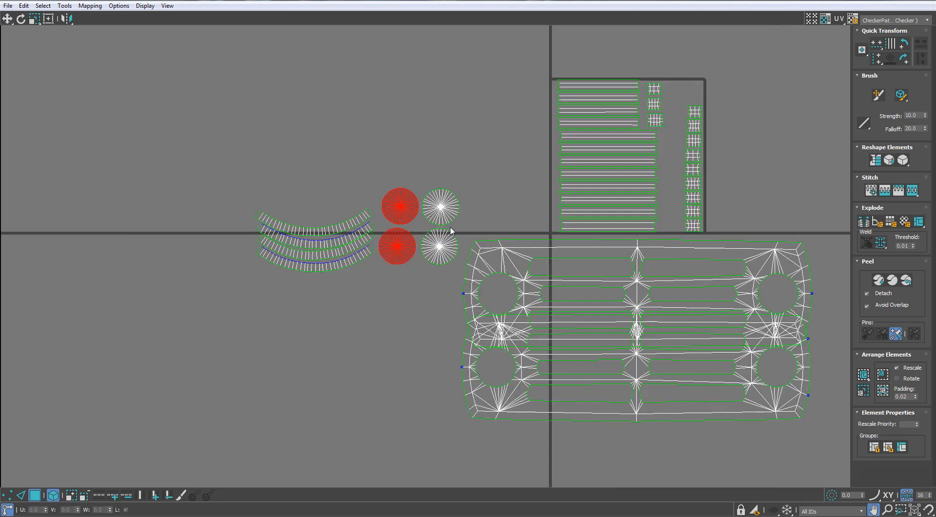
drag(552, 352, 560, 409)
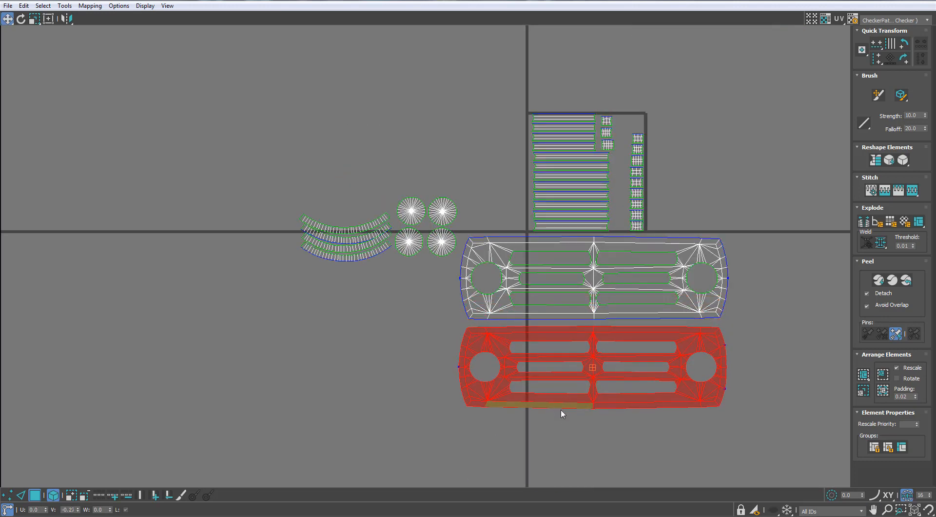
- Move both slotted panel shells and the strip and slot-end shells out of the tile, around the arc and circle shells
ctrl+click(660, 305)
drag(660, 305, 394, 342)
drag(730, 91, 223, 253)
click(409, 138)
- Scale all shells down together and place the group just outside the tile, above the horizontal axis
drag(505, 114, 140, 456)
key(r)
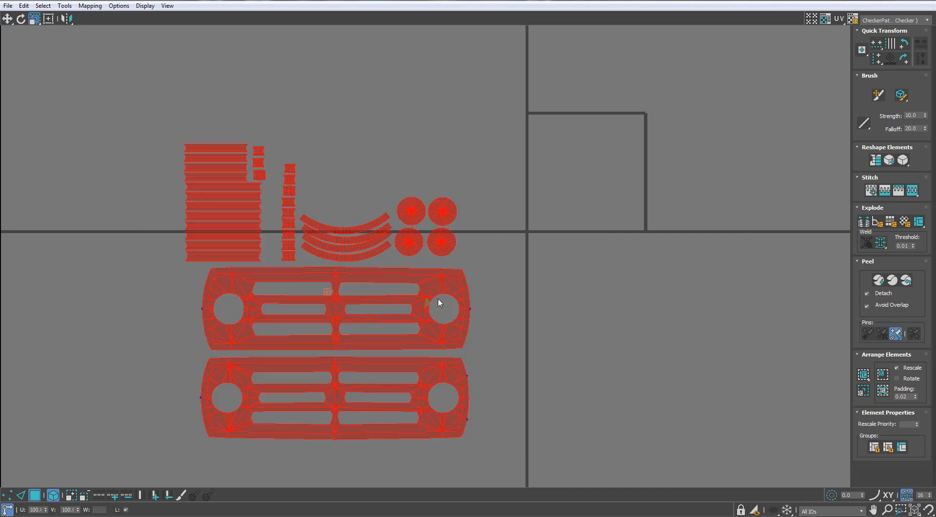
drag(437, 298, 410, 351)
key(w)
drag(377, 310, 485, 215)
key(r)
key(w)
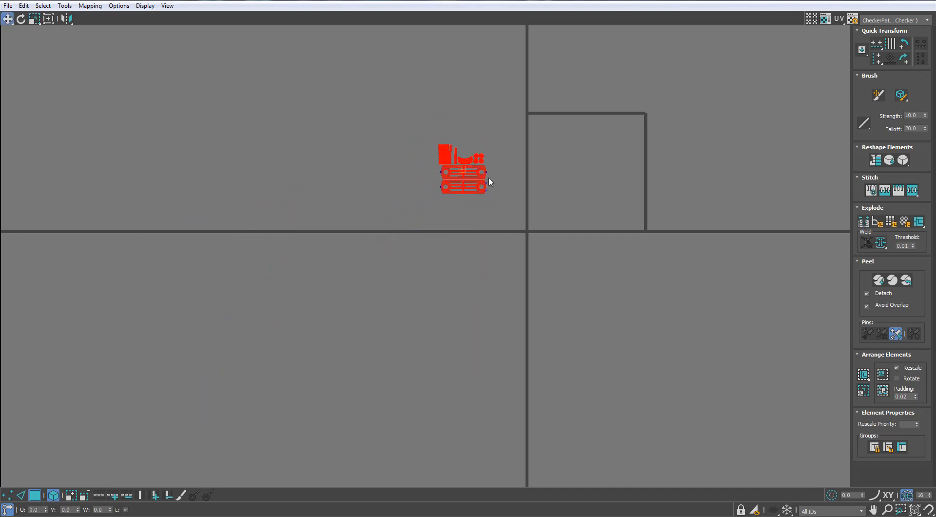
drag(488, 179, 508, 205)
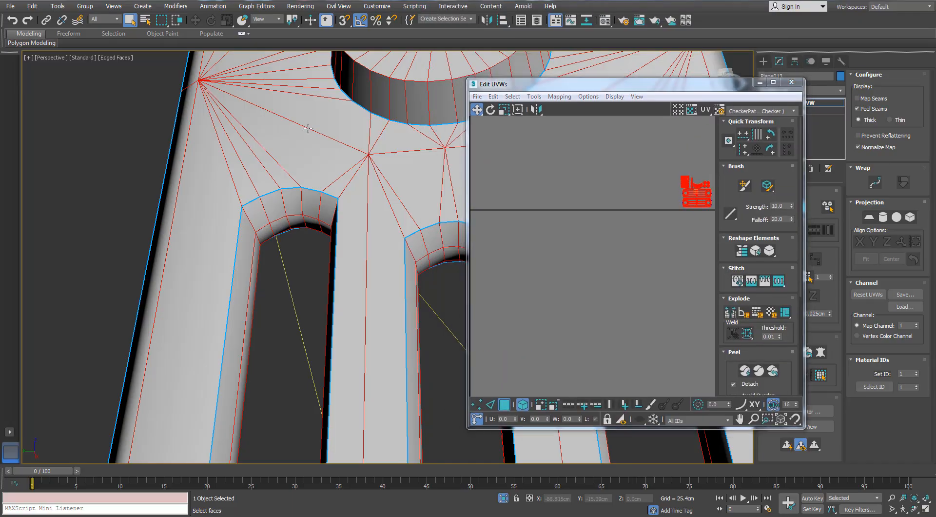
- Assign the 02 - Default checker material to the end panel, then close the UV editor and deselect the panel
scroll(307, 130, down, 3)
alt+middle_drag(340, 149, 328, 163)
middle_drag(390, 114, 361, 187)
alt+middle_drag(361, 188, 367, 205)
click(373, 205)
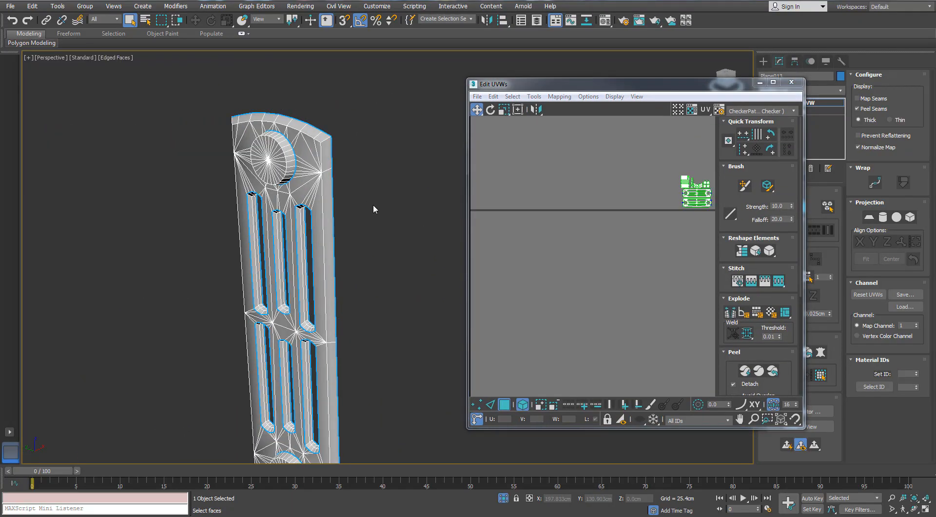
key(m)
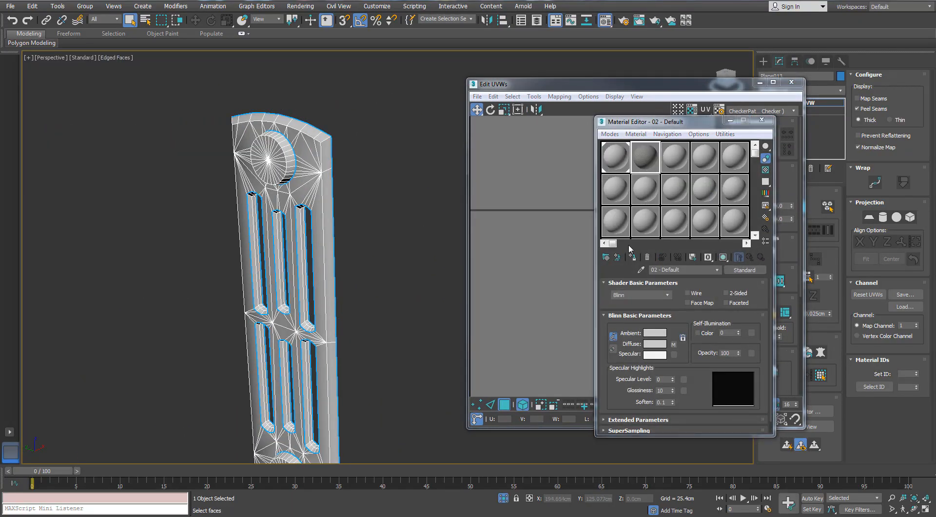
drag(649, 158, 303, 184)
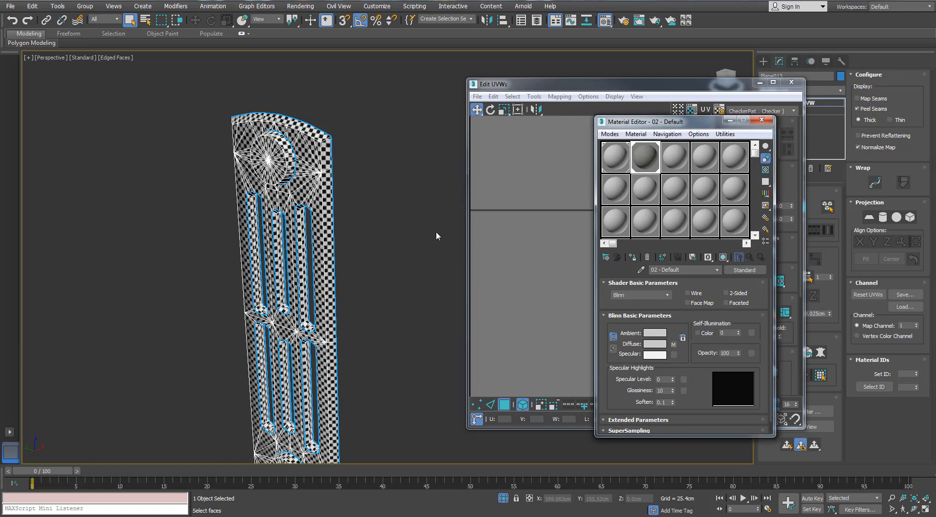
click(762, 120)
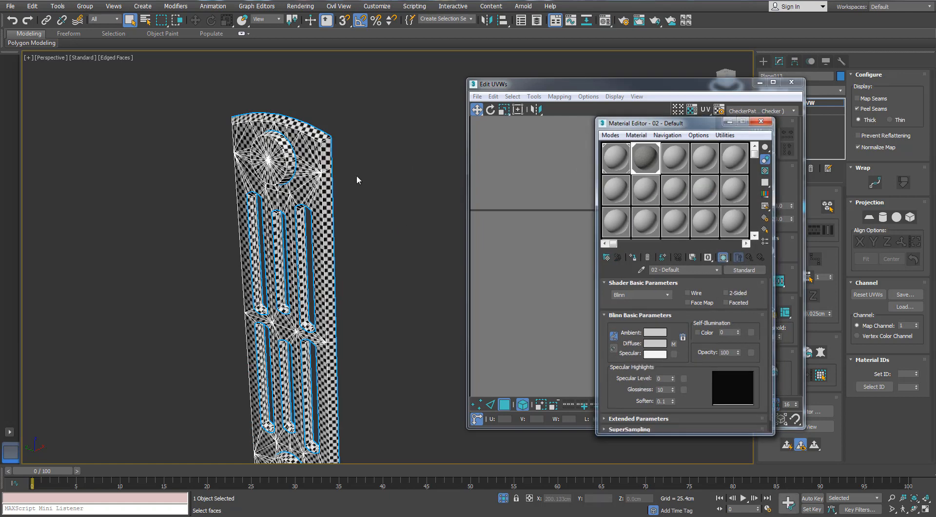
click(791, 82)
click(802, 209)
click(213, 148)
- Examine the checker pattern on the end panel from several sides, with edged faces hidden
scroll(213, 149, up, 4)
mouse_move(213, 149)
alt+middle_down()
mouse_move(356, 163)
mouse_move(475, 134)
alt+middle_up()
scroll(356, 164, down, 4)
key(F4)
mouse_move(475, 134)
middle_down()
mouse_move(496, 422)
mouse_move(573, 175)
mouse_move(434, 265)
mouse_move(390, 239)
mouse_move(346, 258)
mouse_move(366, 228)
mouse_move(366, 419)
mouse_move(363, 280)
middle_up()
scroll(434, 265, up, 5)
scroll(367, 228, down, 3)
scroll(366, 228, down, 2)
scroll(350, 331, up, 5)
alt+middle_drag(351, 331, 280, 369)
scroll(259, 243, down, 4)
alt+middle_drag(306, 322, 209, 343)
middle_drag(209, 344, 238, 227)
- End the isolation and assign the 02 - Default checker material to all radiator parts
click(502, 499)
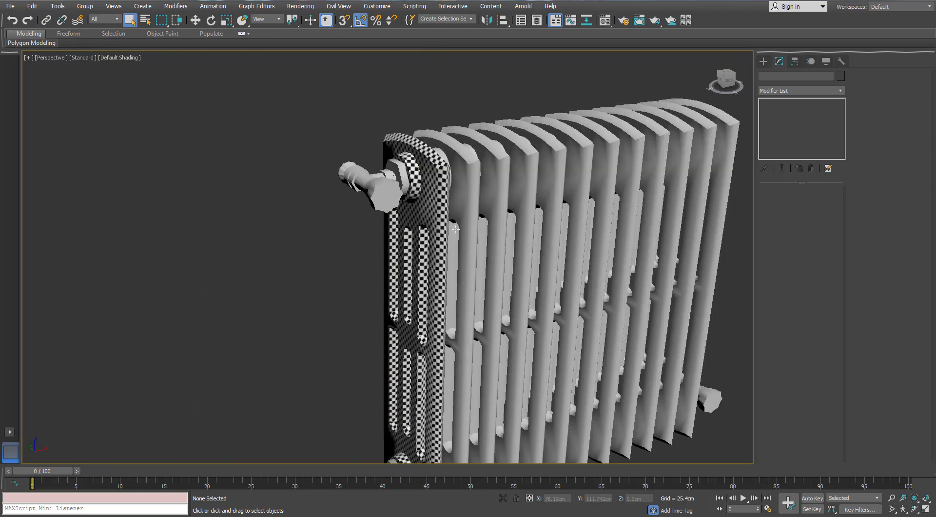
click(468, 190)
scroll(606, 129, down, 4)
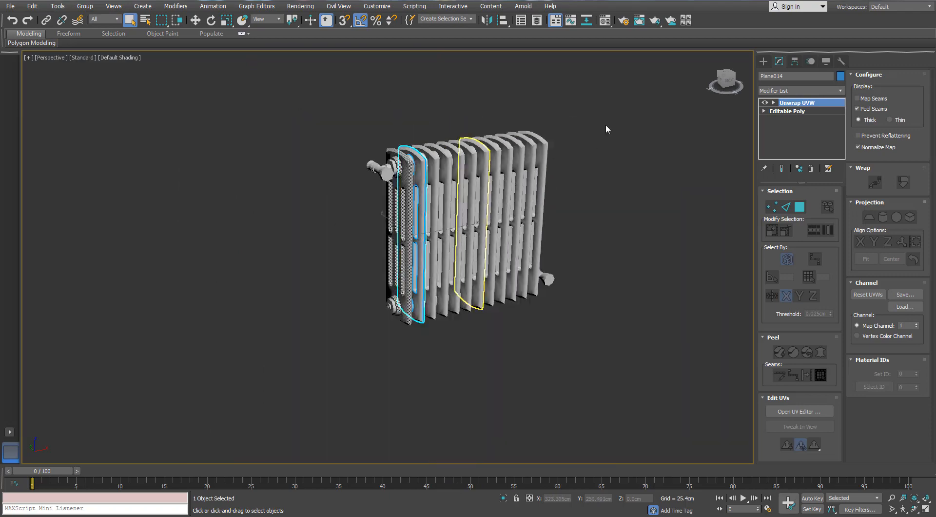
drag(306, 363, 374, 348)
click(605, 21)
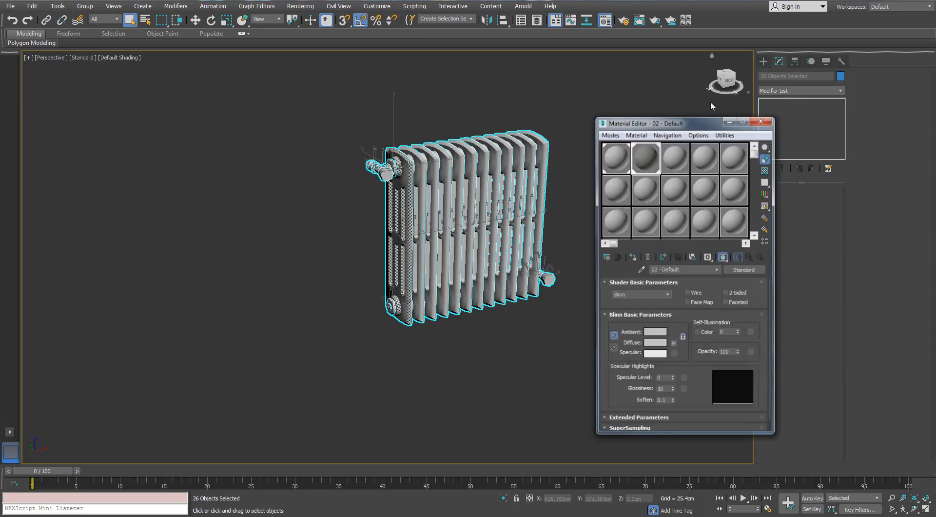
click(633, 257)
click(761, 122)
click(480, 354)
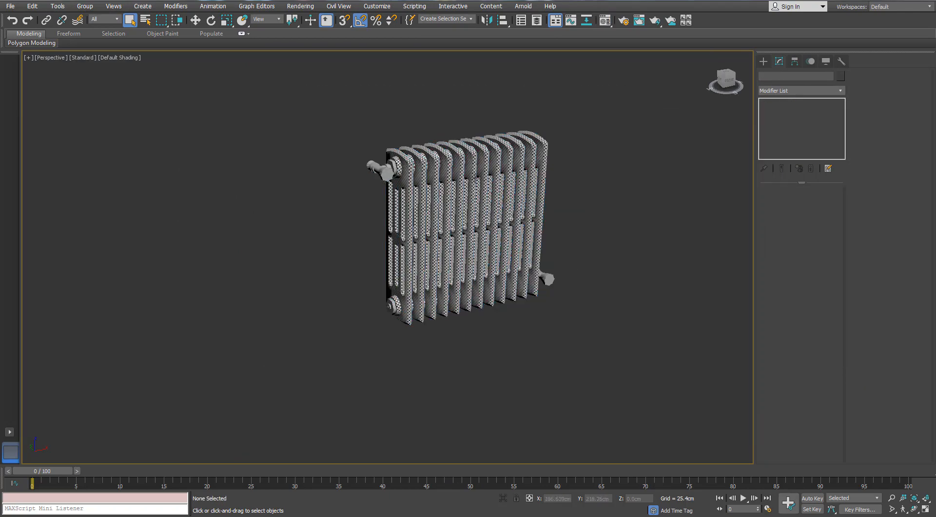
- Add an Unwrap UVW modifier to the upper valve's fluted knob and open its UVs for editing, with edged faces shown
scroll(488, 185, up, 5)
alt+middle_drag(487, 171, 422, 135)
alt+middle_drag(173, 151, 291, 169)
key(F4)
click(274, 170)
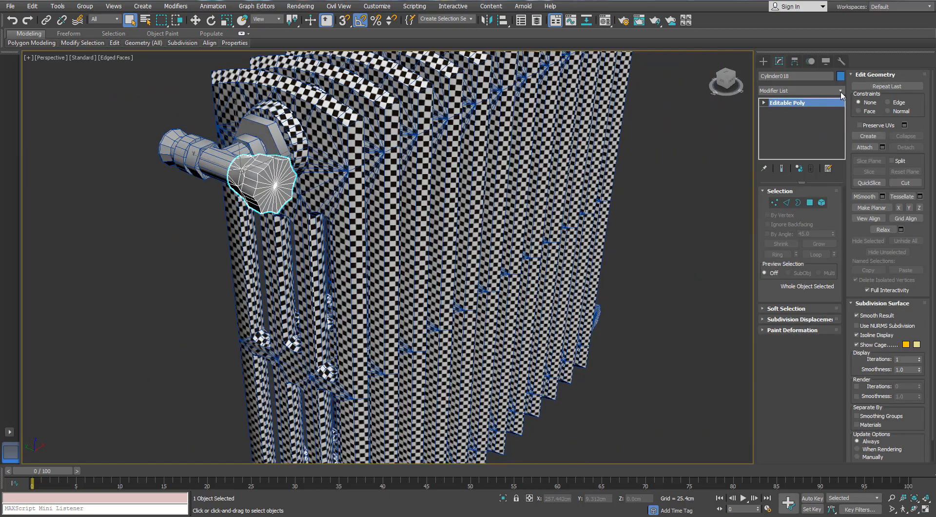
click(842, 91)
key(u)
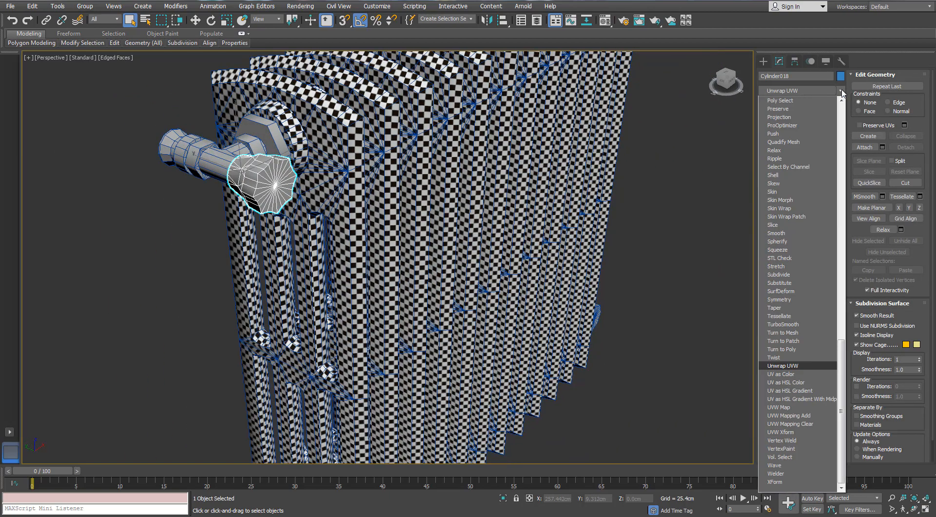
key(Return)
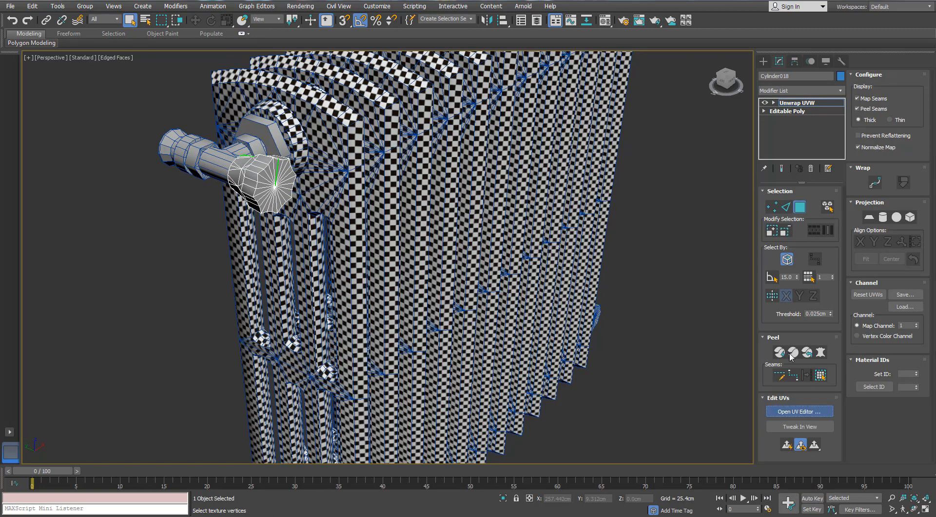
drag(43, 69, 417, 98)
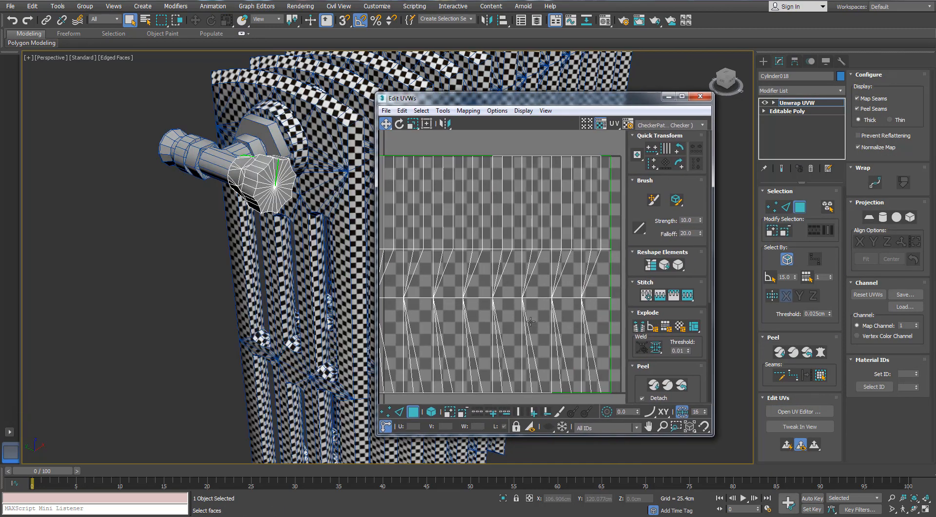
click(505, 375)
- Try to isolate the valve knob in the viewport while its face selection level is active
click(503, 498)
middle_drag(163, 272, 297, 242)
scroll(298, 242, down, 3)
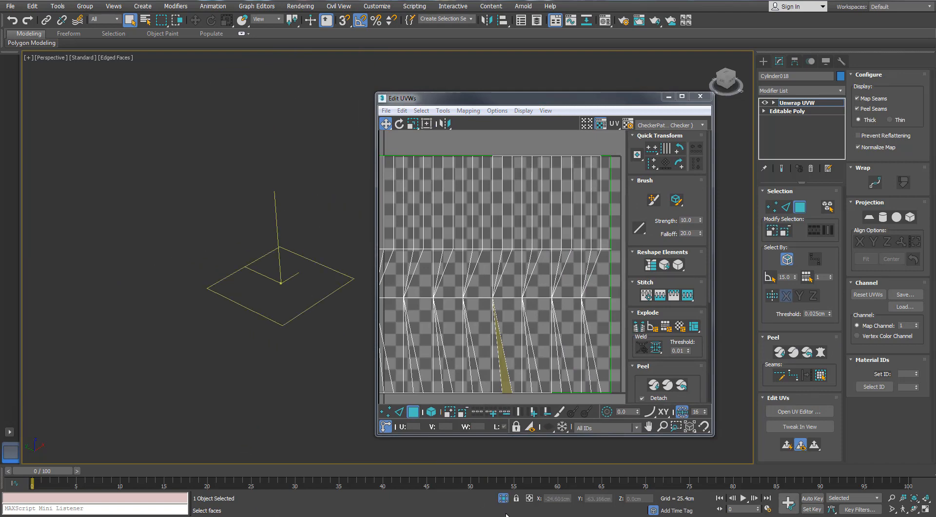
click(503, 498)
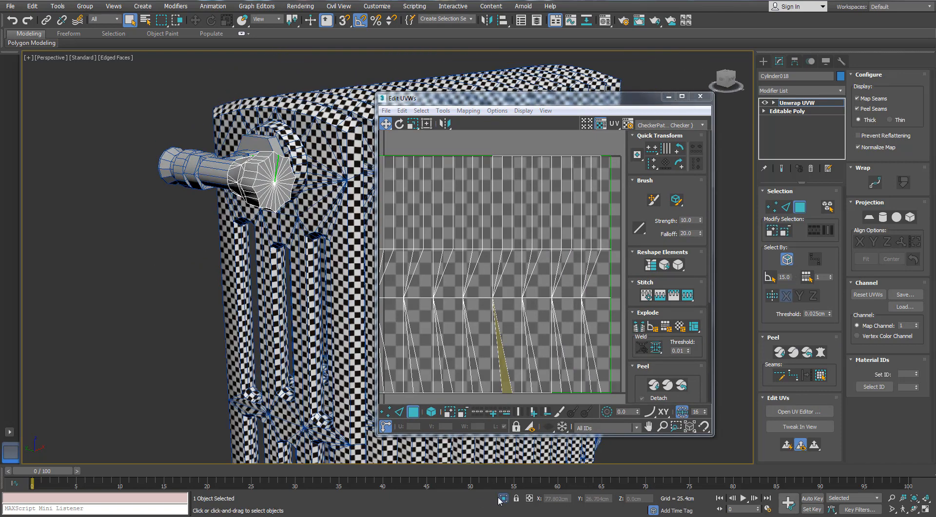
click(503, 498)
- Unhide all objects and hide the Heating Radiator_HP layer
right_click(276, 353)
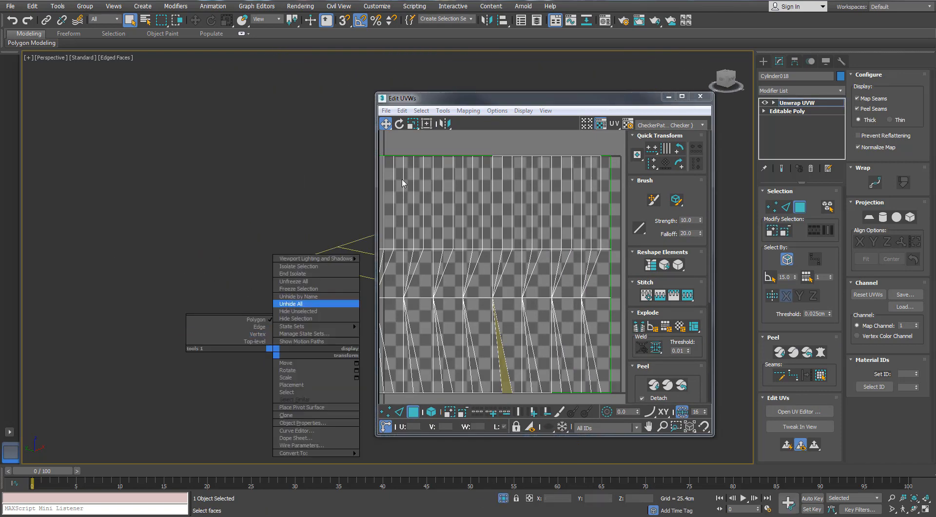
click(291, 303)
click(482, 288)
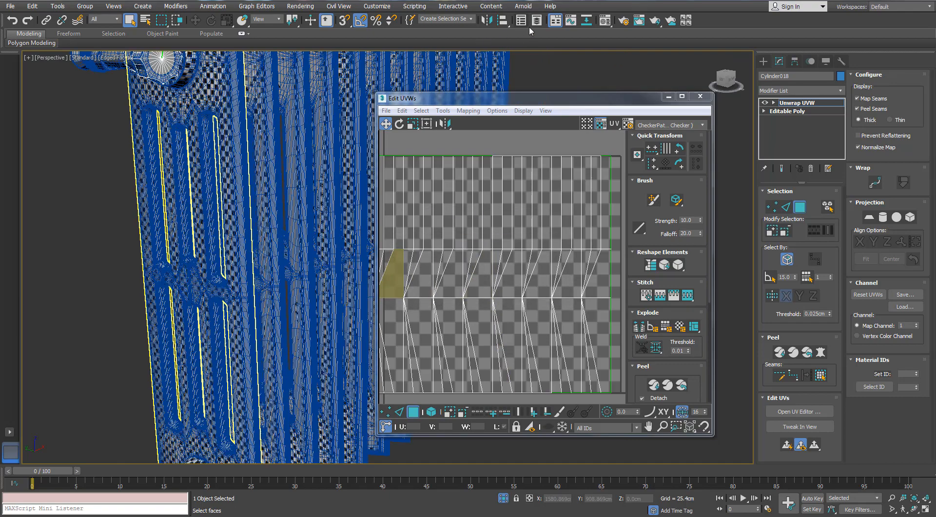
click(521, 20)
click(561, 236)
click(568, 226)
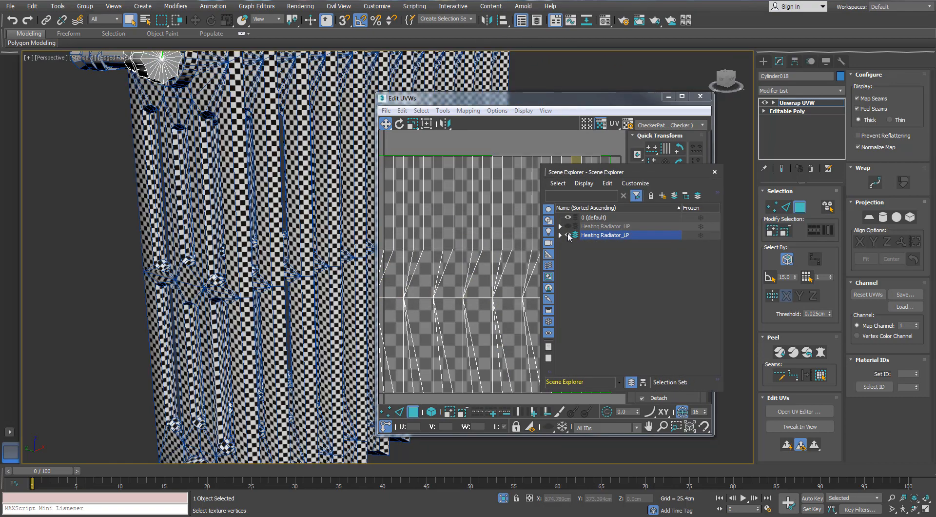
click(713, 169)
- Leave the face selection level, isolate the valve knob and reopen its UV editor
click(800, 210)
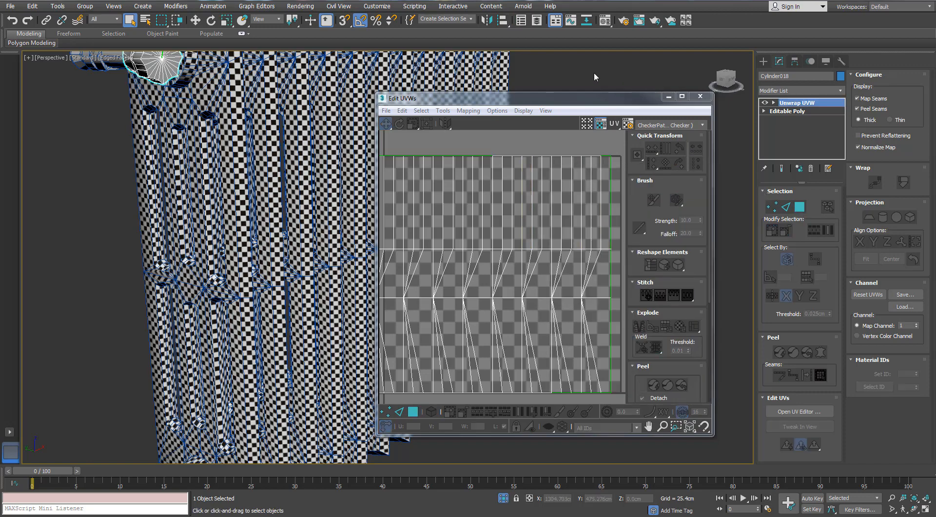
key(alt+q)
alt+middle_drag(270, 154, 258, 165)
scroll(258, 165, down, 2)
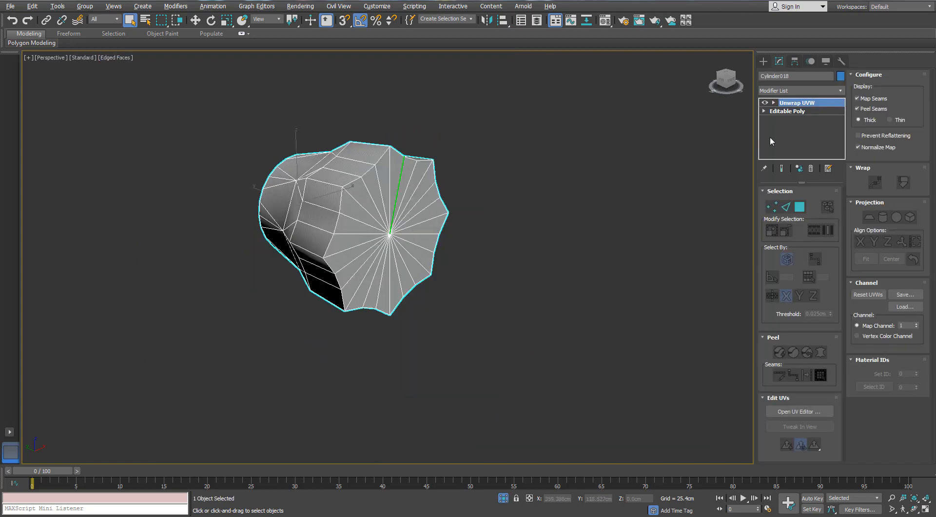
click(784, 412)
- Convert the edge loops around the knob's fluted end cap and small round end cap to peel seams
alt+middle_drag(229, 205, 242, 170)
key(2)
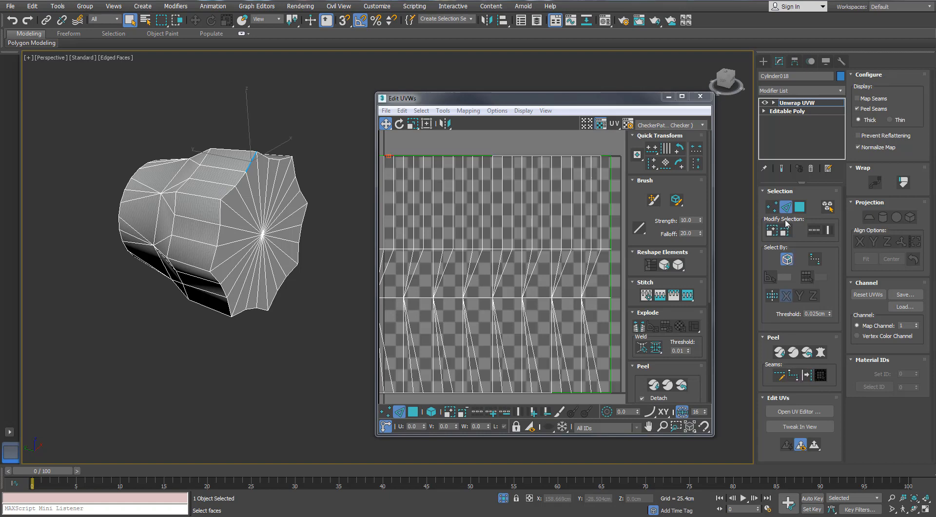
double_click(249, 161)
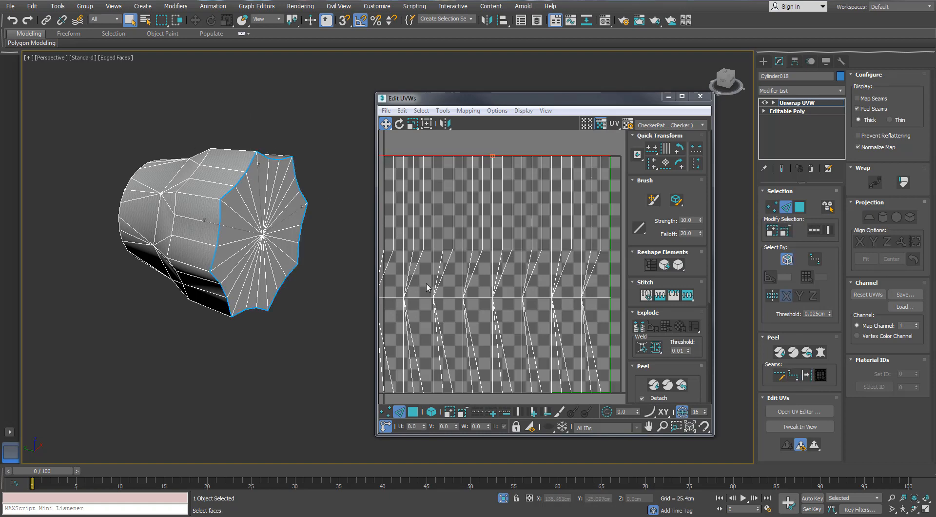
alt+middle_drag(73, 247, 109, 246)
double_click(136, 235)
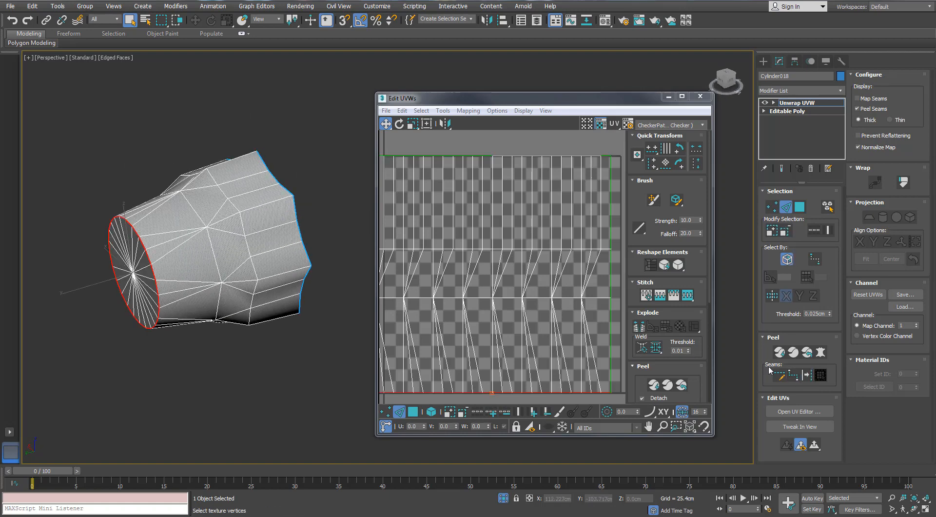
click(807, 374)
- Select one lengthwise edge line along the knob's side wall between the two caps and convert it to a peel seam
alt+middle_drag(195, 182, 149, 200)
double_click(158, 234)
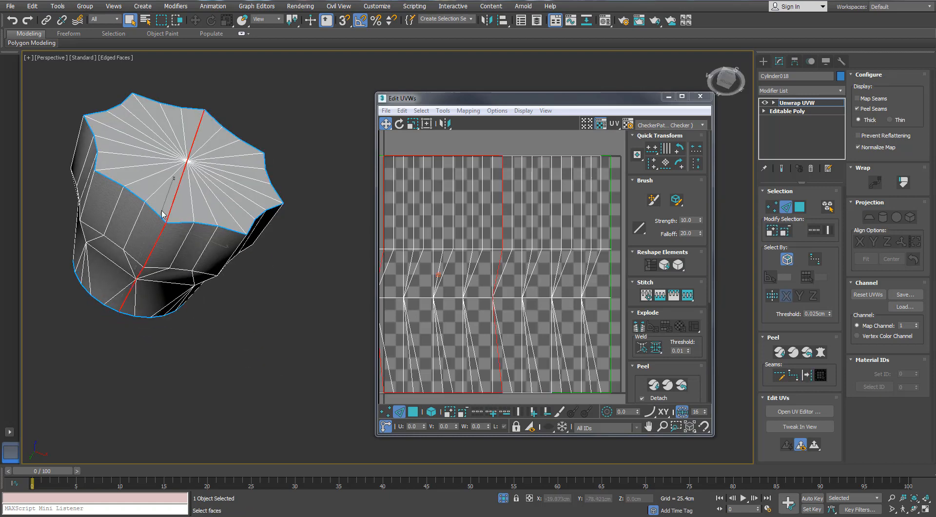
alt+middle_drag(157, 234, 116, 244)
click(171, 236)
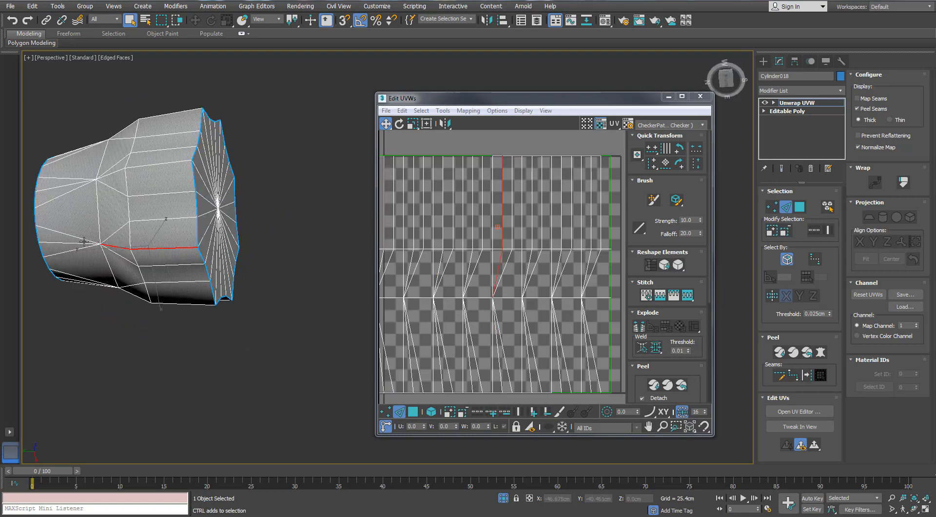
click(806, 379)
- Select the faces of the knob's fluted end cap out to its seam and apply a planar projection
alt+middle_drag(358, 242, 263, 190)
scroll(255, 210, down, 4)
click(799, 206)
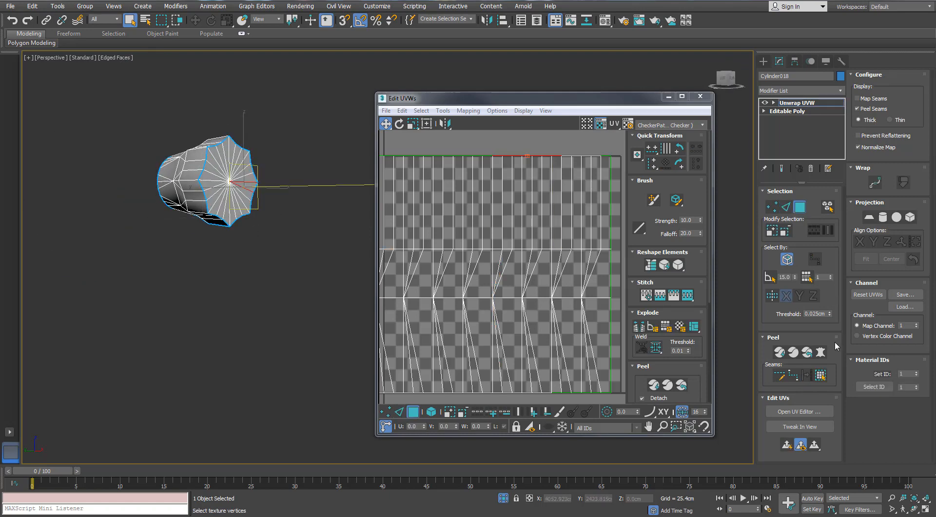
click(228, 181)
scroll(490, 211, down, 3)
click(869, 217)
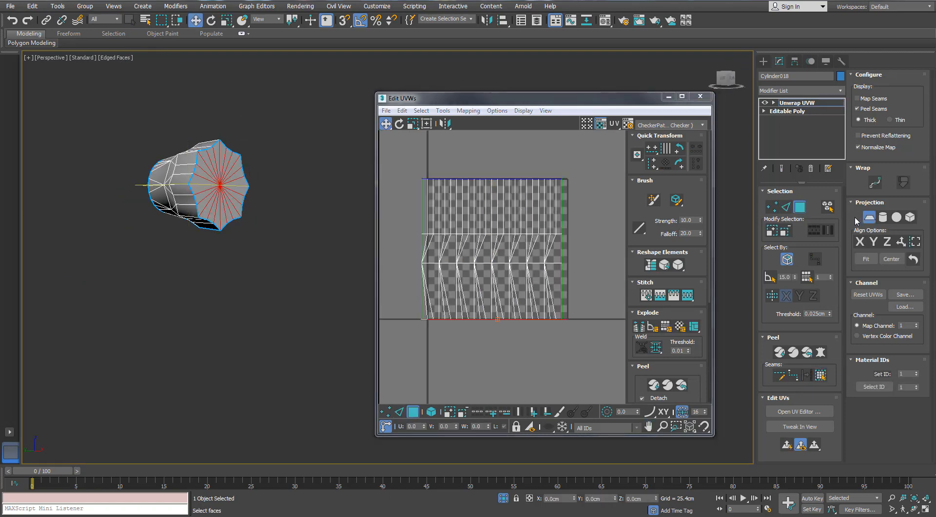
click(783, 352)
scroll(536, 239, down, 2)
alt+middle_drag(209, 173, 297, 204)
- Reselect the knob, apply a planar projection to its small round end cap's faces and reopen the UV editor
click(799, 207)
click(300, 315)
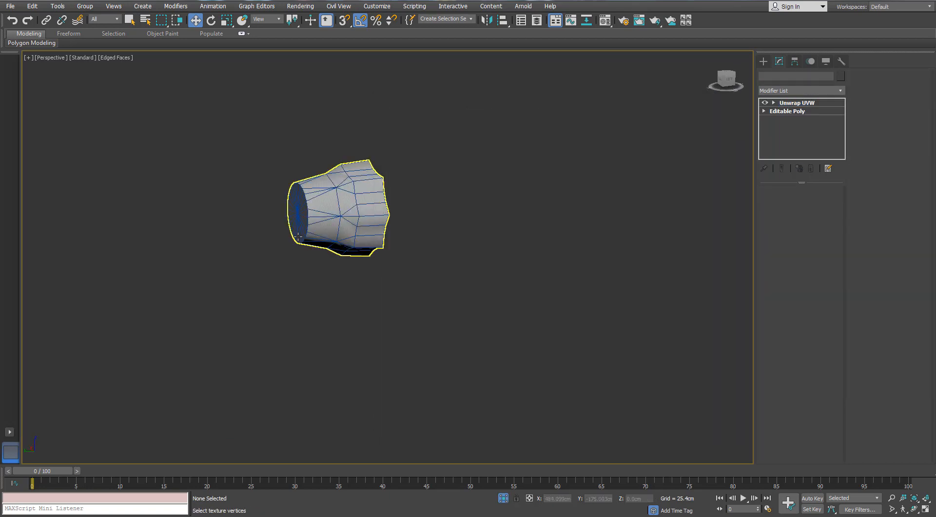
click(341, 214)
click(805, 205)
click(307, 213)
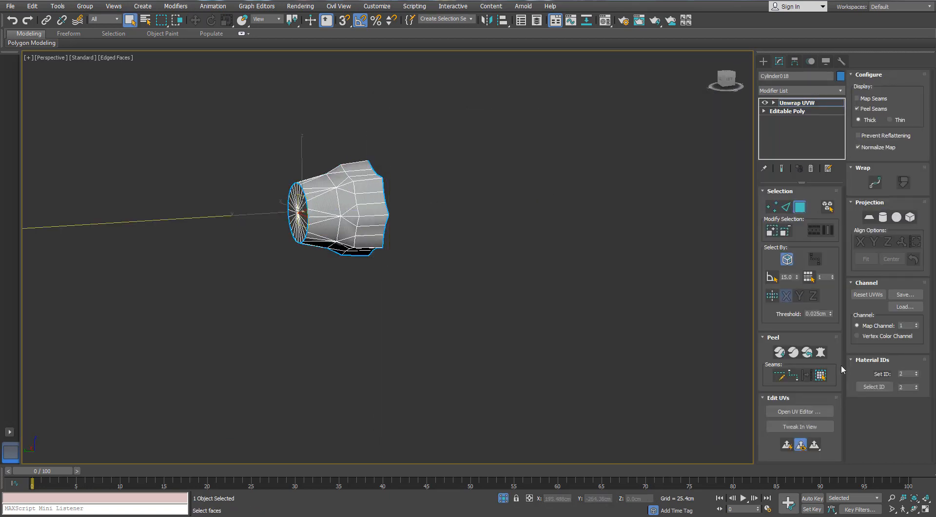
click(821, 375)
click(868, 218)
click(799, 411)
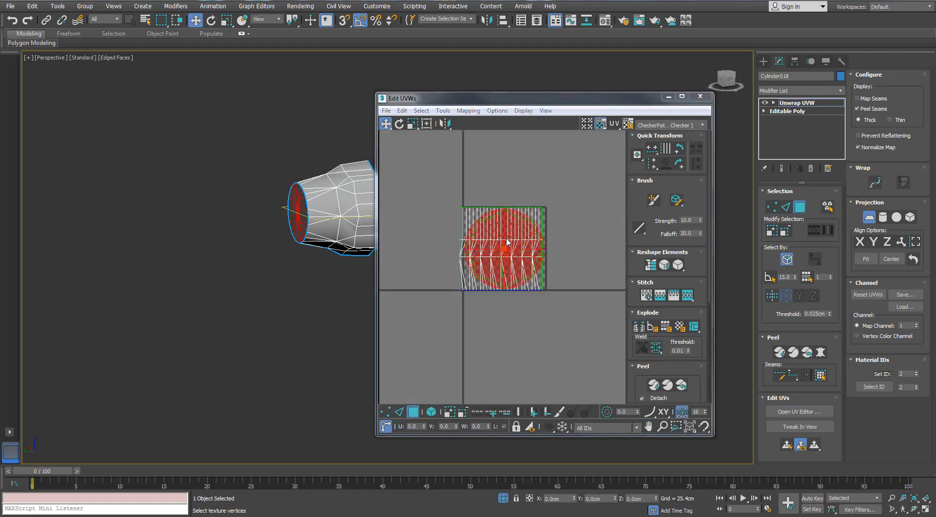
- Select the knob's side wall out to its seams, unfold it with a Pelt Map and commit the result
click(799, 206)
click(799, 207)
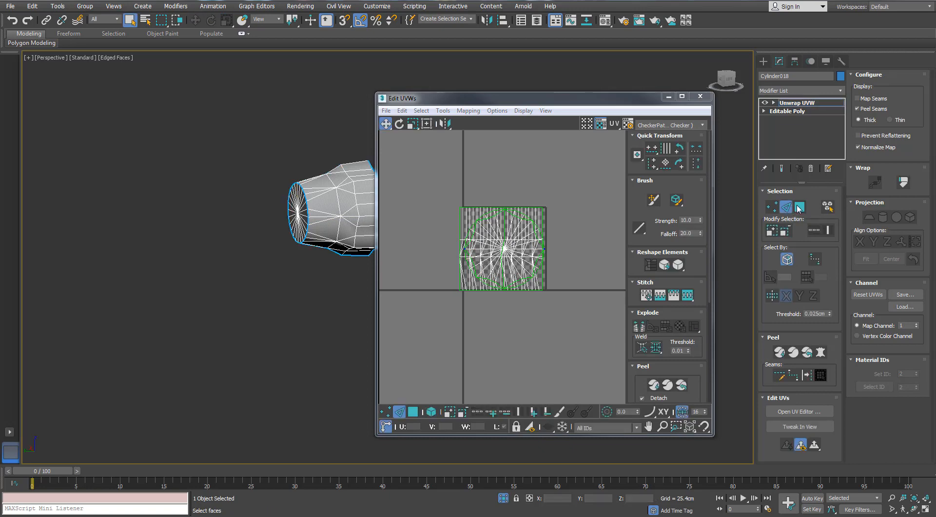
click(365, 198)
click(820, 378)
click(820, 352)
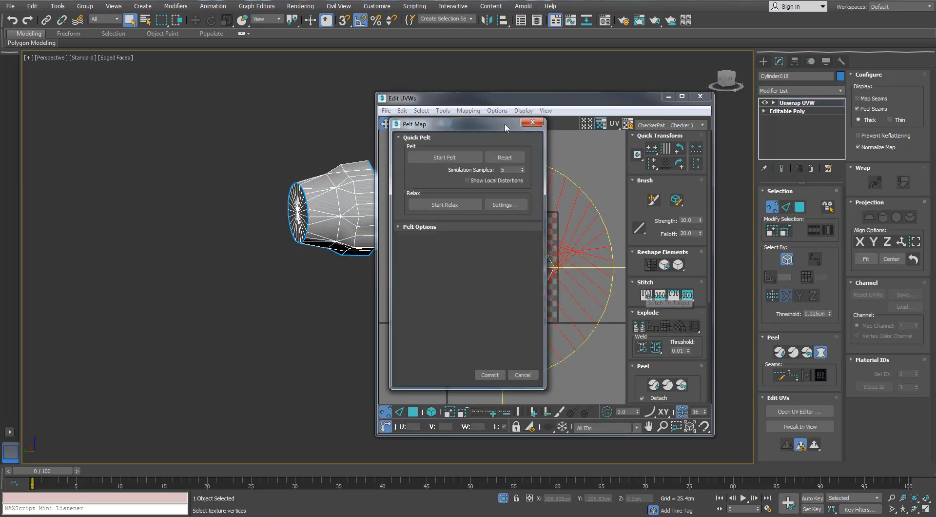
drag(506, 125, 802, 125)
drag(622, 99, 593, 98)
click(742, 157)
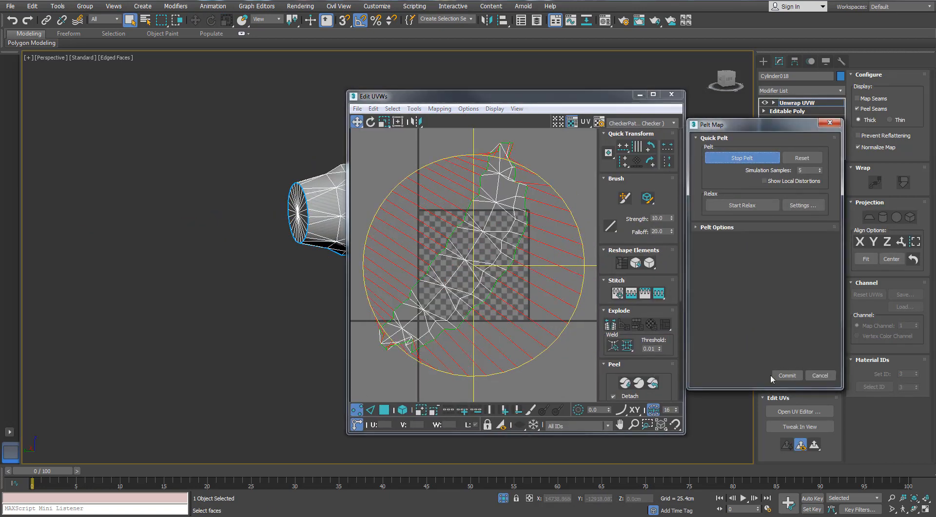
click(785, 375)
- Flatten the knob's side wall with Quick Peel and pack all of the knob's shells into the UV square
click(779, 352)
drag(485, 234, 516, 315)
drag(564, 182, 431, 357)
click(637, 384)
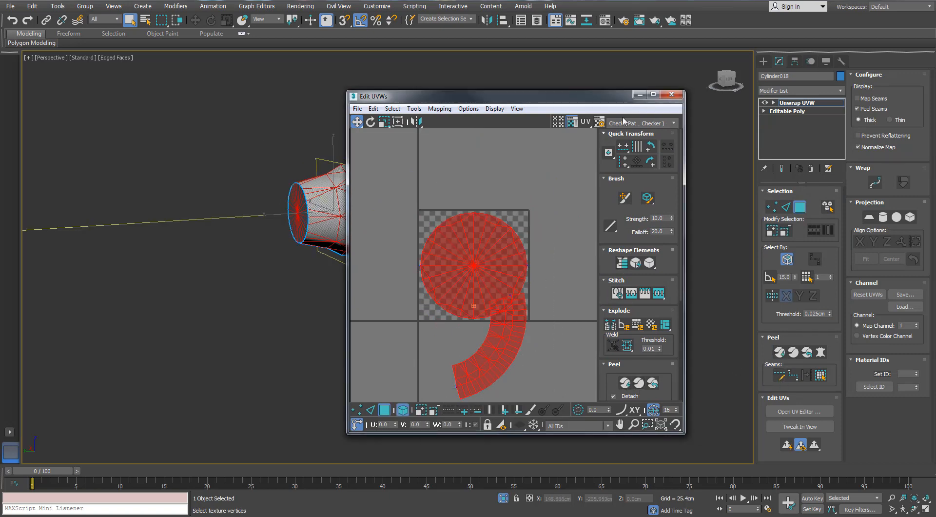
click(653, 94)
click(863, 391)
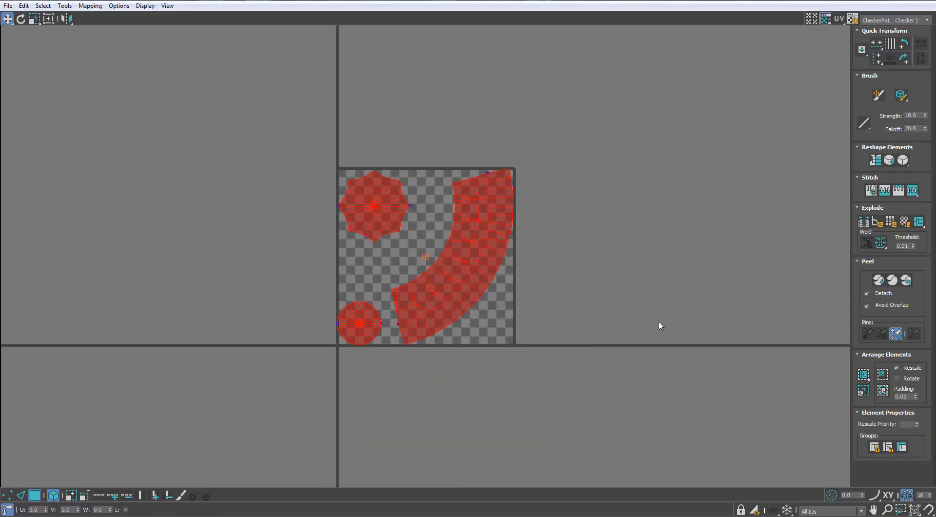
- Rotate the curved side shell level and nest the two cap shells inside its inner curve
scroll(392, 258, up, 2)
click(359, 202)
drag(360, 203, 415, 199)
drag(342, 320, 377, 236)
click(495, 259)
key(e)
drag(520, 174, 464, 326)
key(w)
drag(435, 209, 401, 379)
- Show the whole radiator again and scale all the knob's shells together until its checker size matches the surrounding parts
key(ctrl+a)
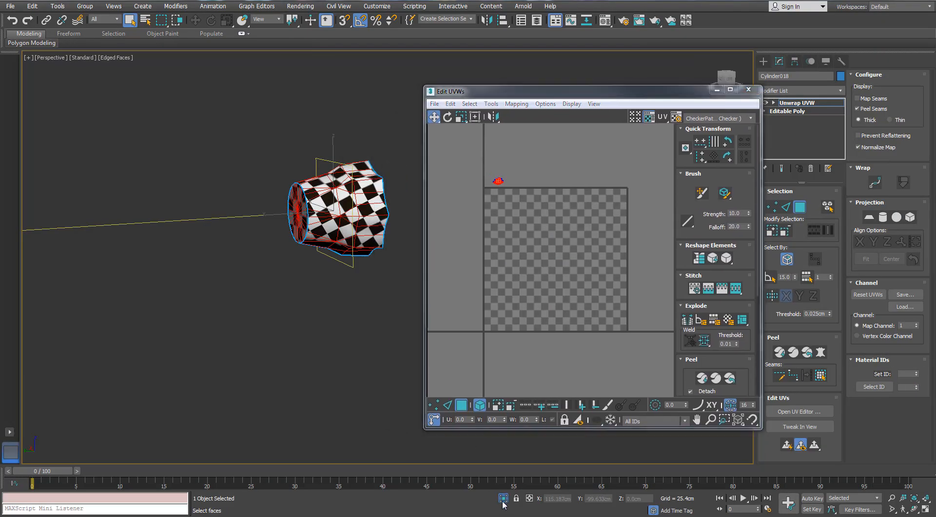
scroll(315, 291, up, 5)
alt+middle_drag(313, 287, 278, 265)
scroll(498, 181, up, 5)
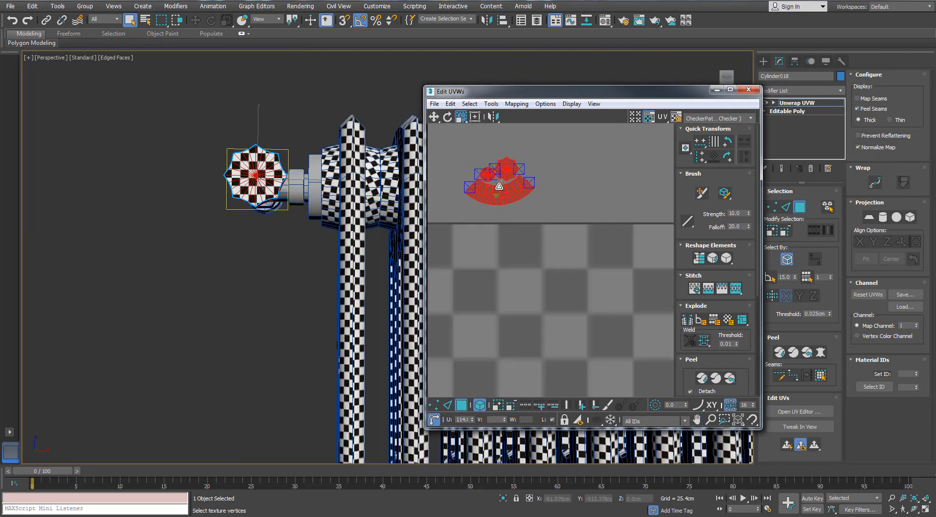
drag(498, 186, 499, 183)
alt+middle_drag(323, 224, 370, 239)
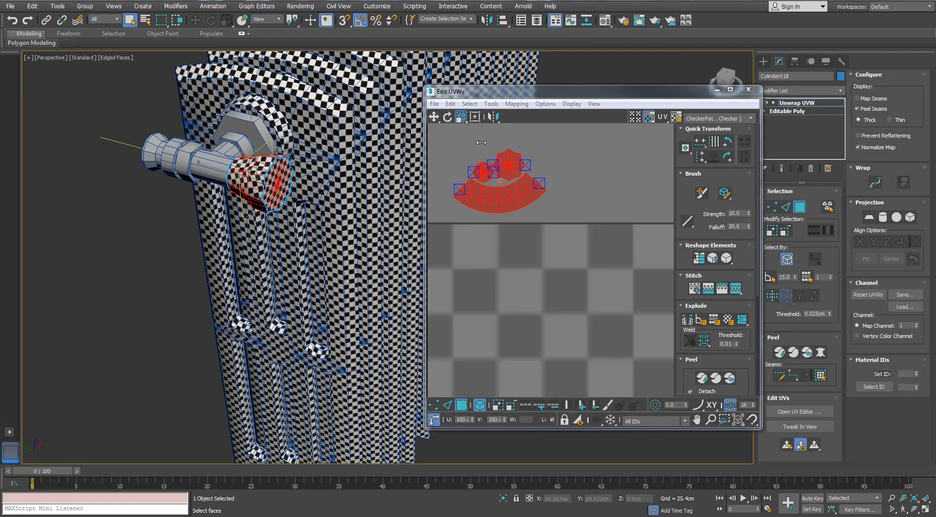
- Close the knob's UV editor, select the valve's T-shaped pipe body and isolate it
click(749, 92)
click(797, 103)
click(610, 166)
alt+middle_drag(512, 185, 468, 195)
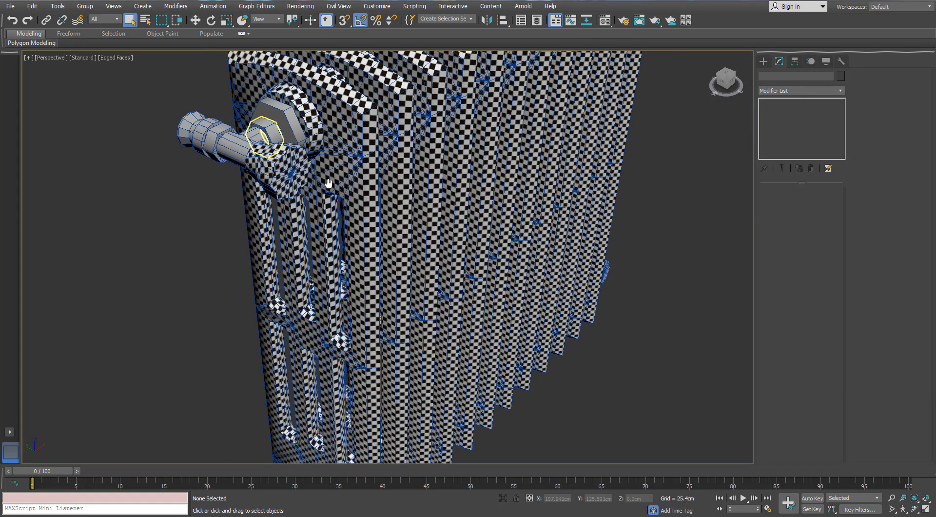
scroll(311, 210, up, 2)
click(299, 215)
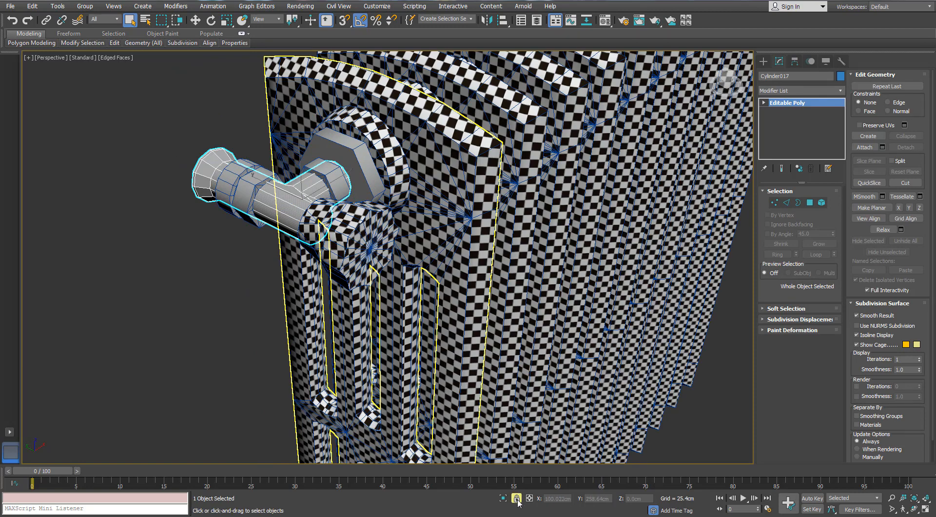
click(503, 498)
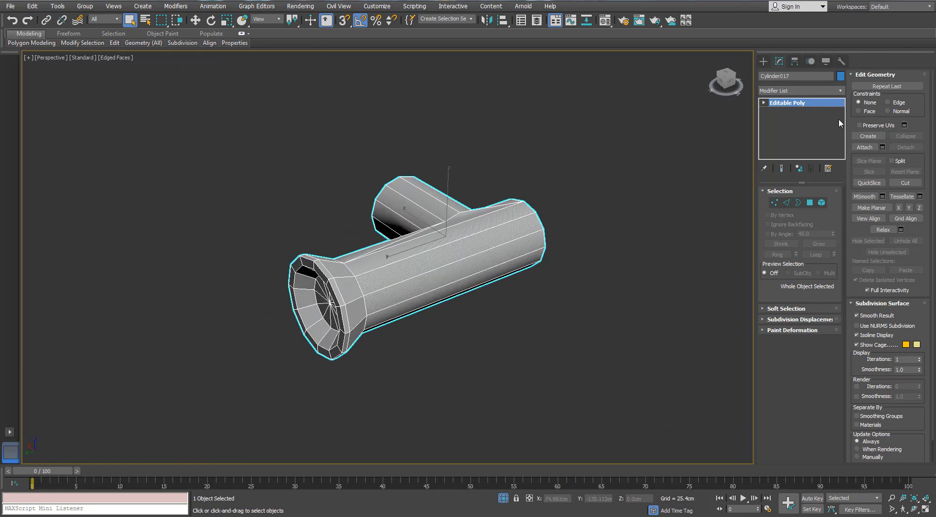
- Add an Unwrap UVW modifier to the pipe body and open its UVs for editing at face level
click(840, 91)
key(u)
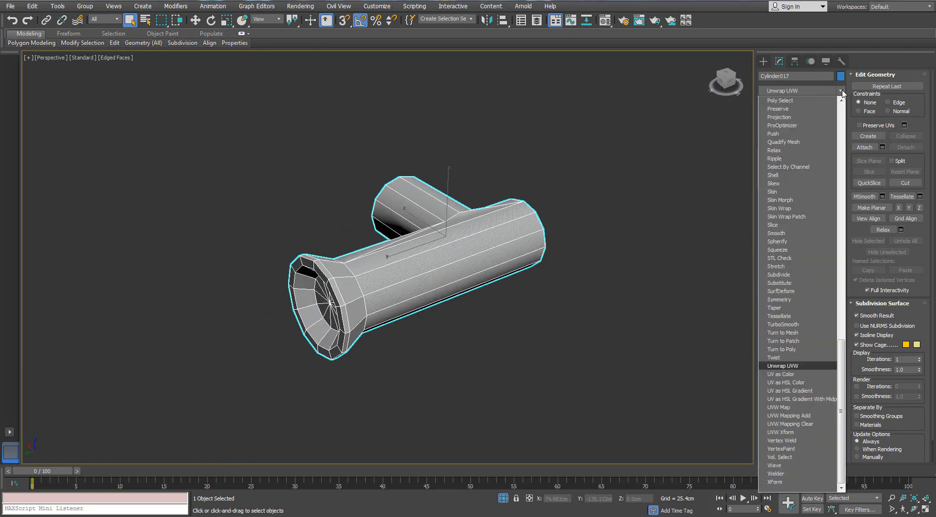
key(Return)
middle_drag(494, 242, 328, 223)
key(ctrl+e)
click(466, 210)
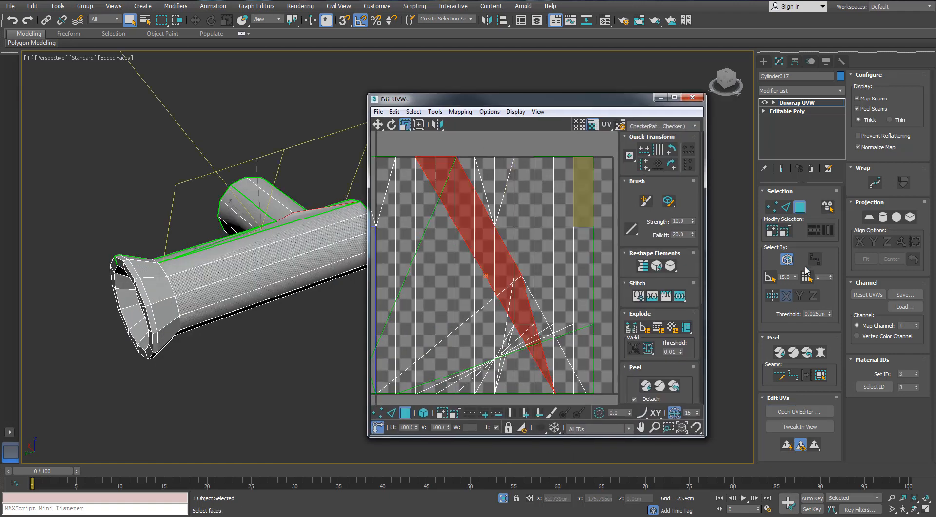
- Apply Normal Mapping to all of the pipe body's faces, using Back/Front Mapping with 0.001 spacing
key(ctrl+a)
click(461, 112)
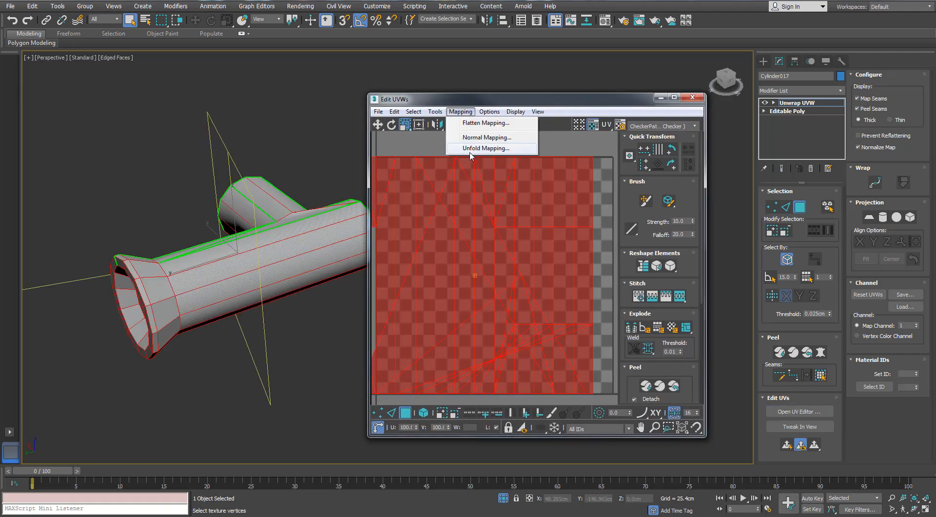
click(463, 138)
drag(472, 68, 91, 69)
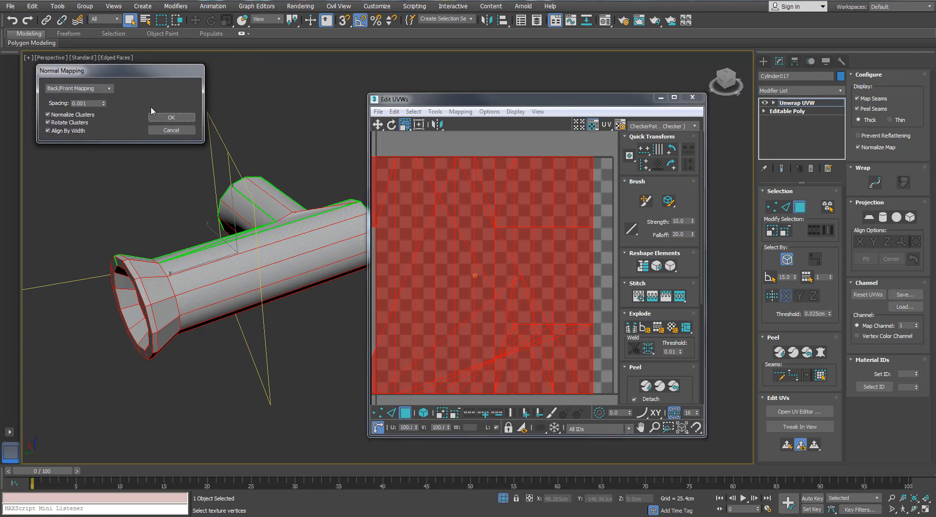
click(170, 116)
scroll(467, 227, down, 3)
click(541, 231)
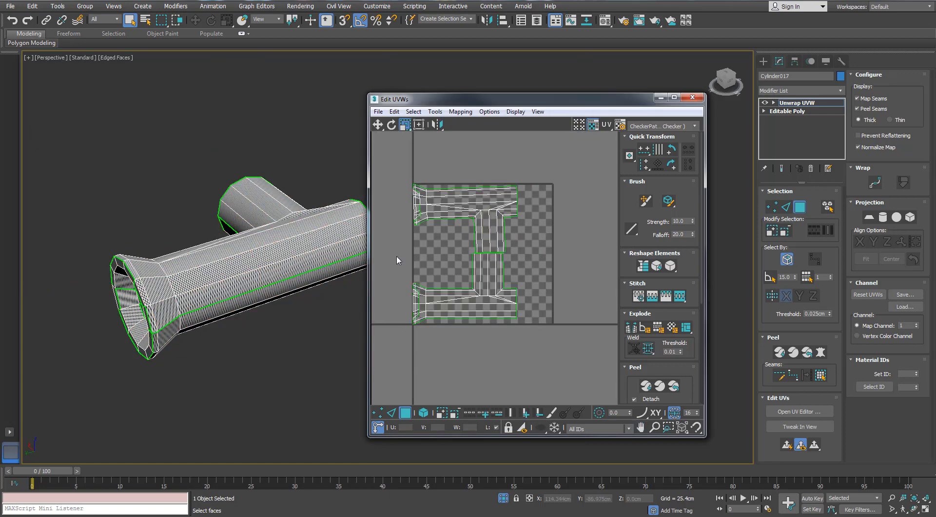
- Try to flatten all of the pipe body's shells at once with Quick Peel
click(486, 228)
click(502, 235)
alt+middle_drag(304, 217, 278, 220)
click(278, 221)
drag(557, 157, 403, 392)
click(823, 377)
click(780, 352)
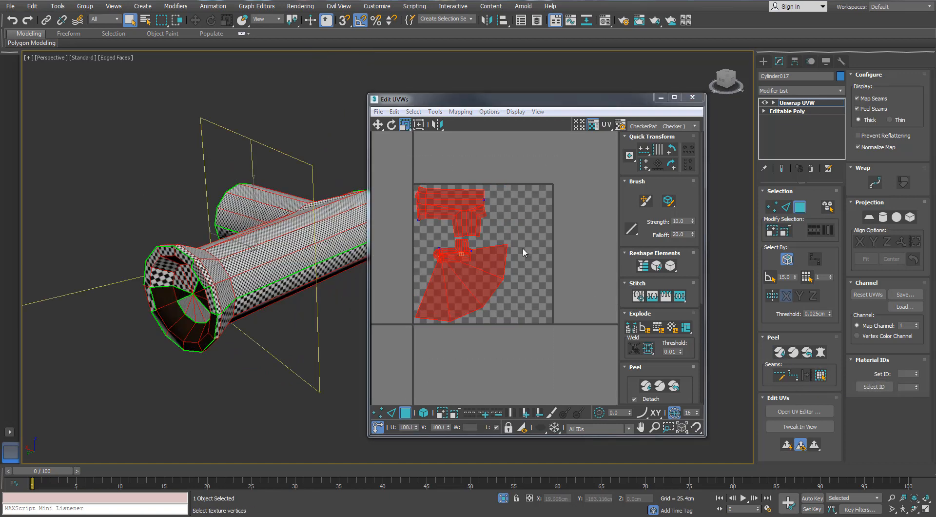
click(306, 325)
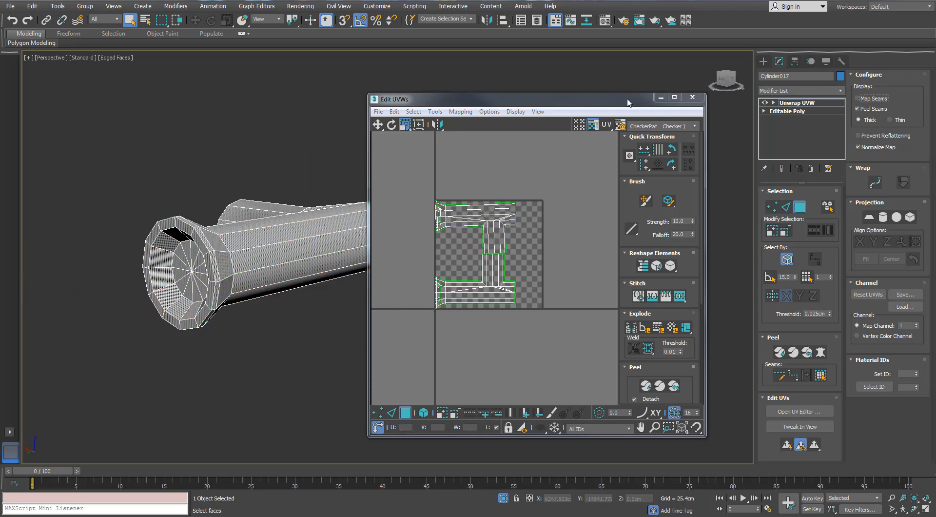
- Convert the pipe body's lengthwise dividing edges and the edge loops at its flared end to peel seams
drag(627, 99, 371, 73)
middle_drag(492, 245, 692, 321)
click(785, 206)
click(807, 375)
click(639, 294)
ctrl+double_click(576, 305)
scroll(672, 293, up, 5)
alt+click(463, 298)
scroll(622, 326, down, 5)
alt+middle_drag(622, 326, 617, 299)
- Select the pipe body's upper half out to its seams, apply a planar projection and move the shell outside the UV square
click(804, 206)
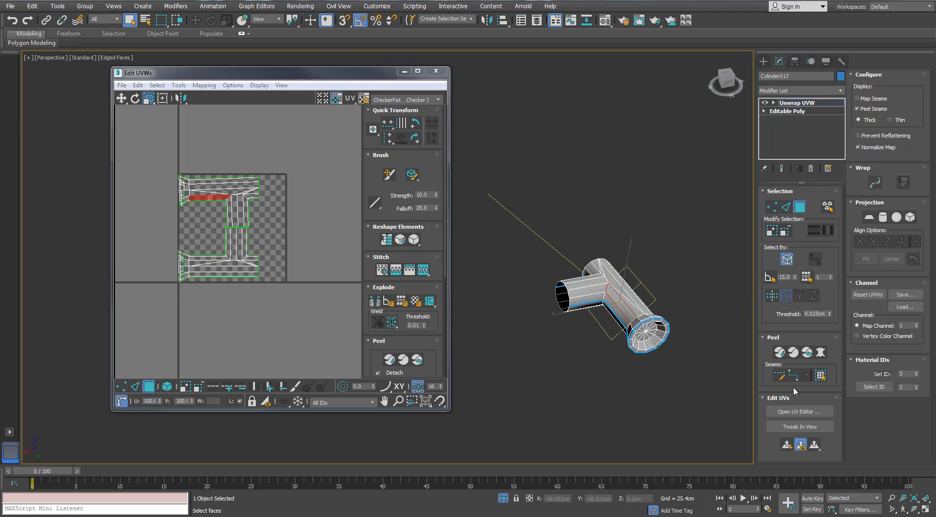
click(819, 381)
middle_drag(626, 306, 616, 277)
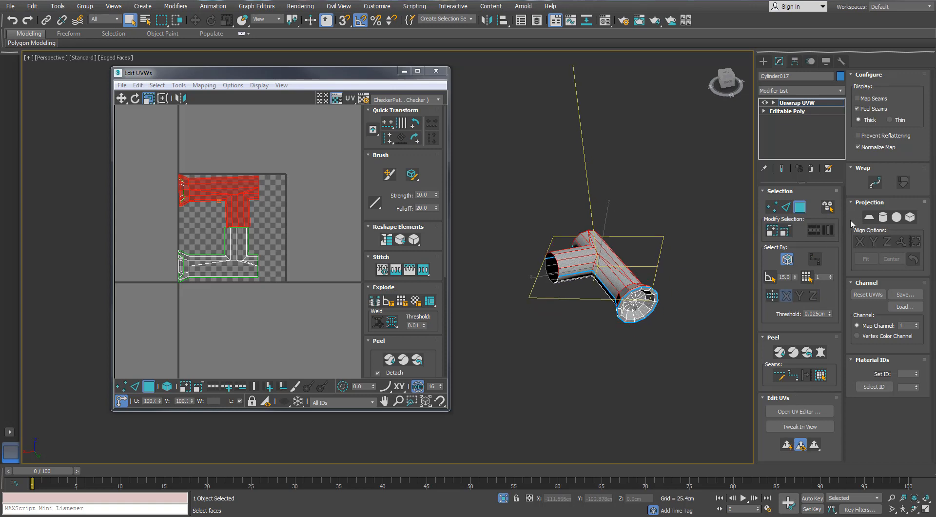
click(868, 217)
click(135, 388)
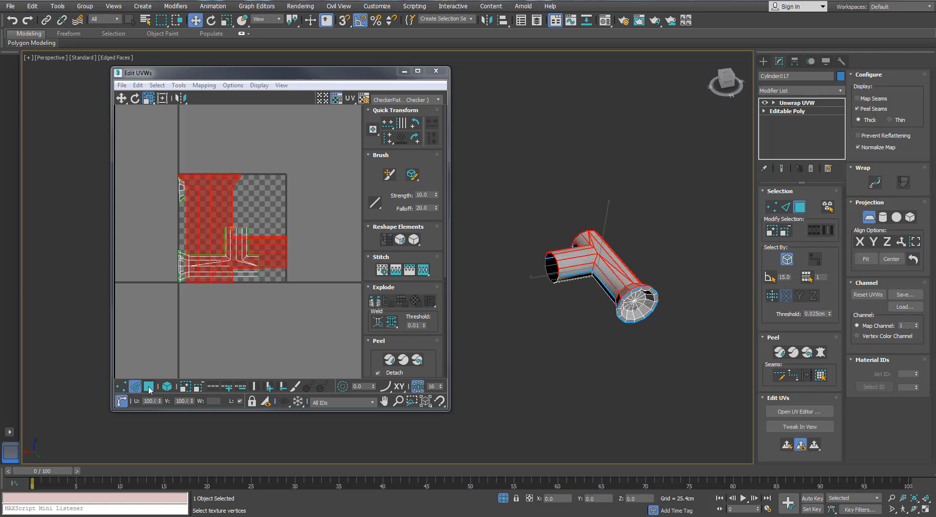
click(148, 387)
drag(270, 260, 391, 267)
key(ctrl+z)
key(w)
- Select the pipe body's lower half out to its seams and apply a planar projection to it
click(239, 270)
click(819, 377)
alt+middle_drag(620, 331, 611, 253)
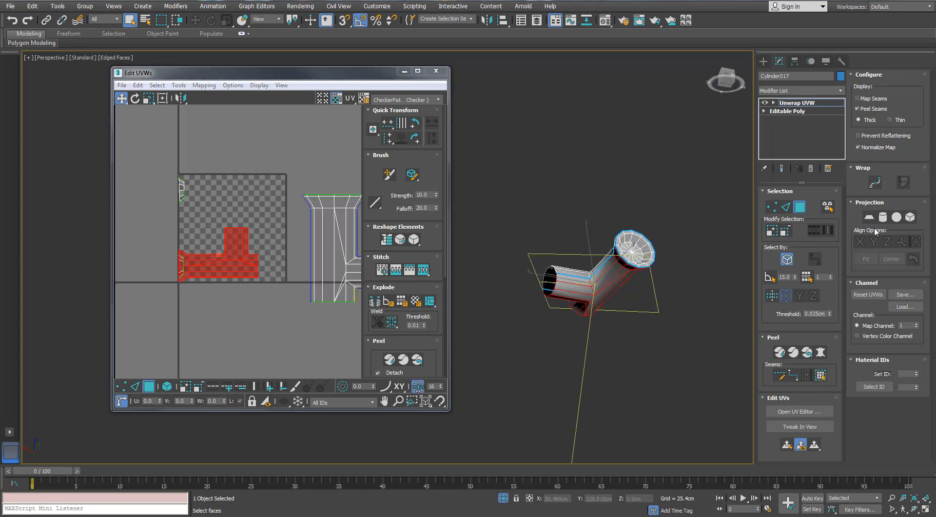
click(869, 217)
click(135, 388)
click(148, 387)
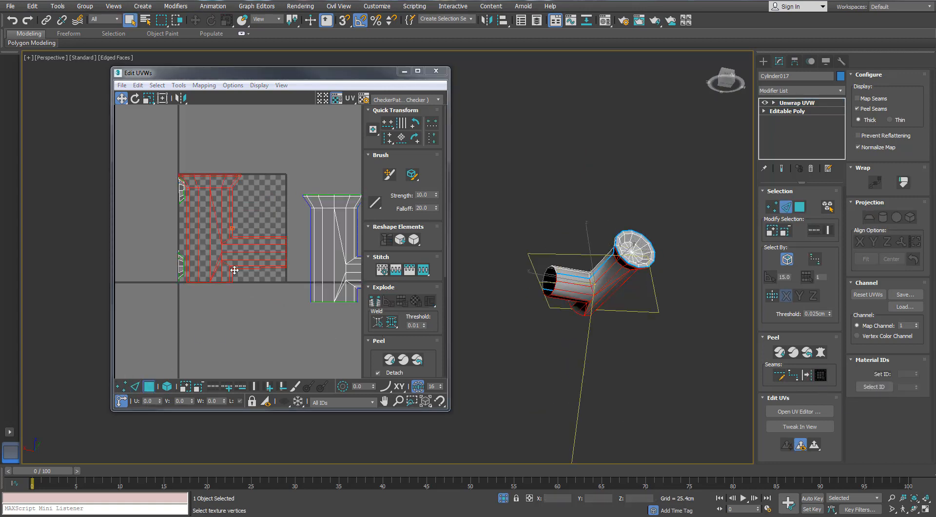
- Select both T-shaped half shells as whole elements and move them clear of the UV square, beside each other
drag(245, 250, 266, 264)
scroll(295, 263, down, 2)
middle_drag(295, 264, 257, 290)
click(226, 293)
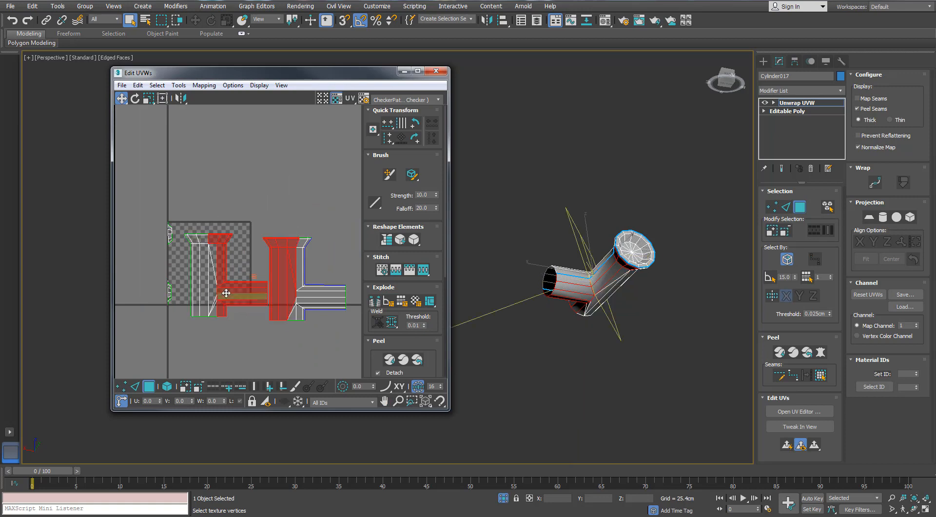
click(167, 386)
drag(220, 293, 295, 278)
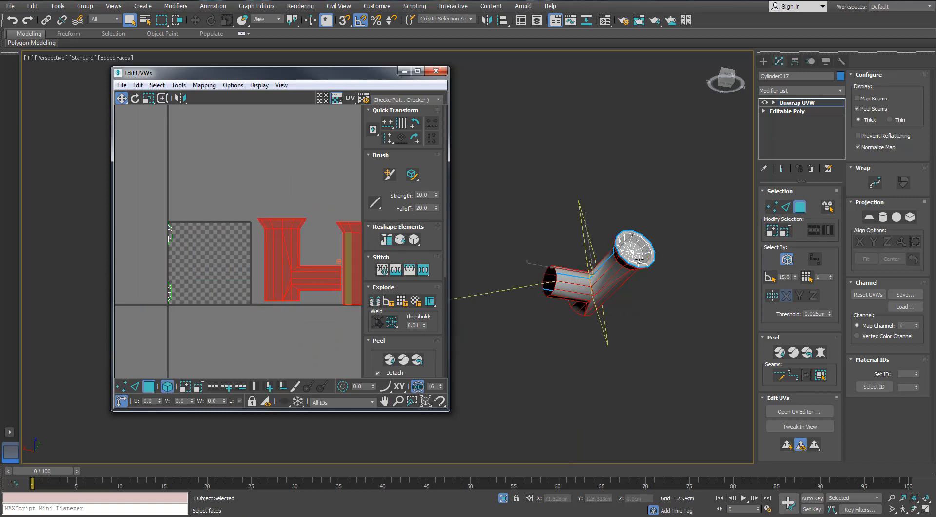
- Select the faces inside the pipe body's flared end out to their seams and give them a flat circular planar projection
click(639, 258)
click(821, 374)
click(869, 217)
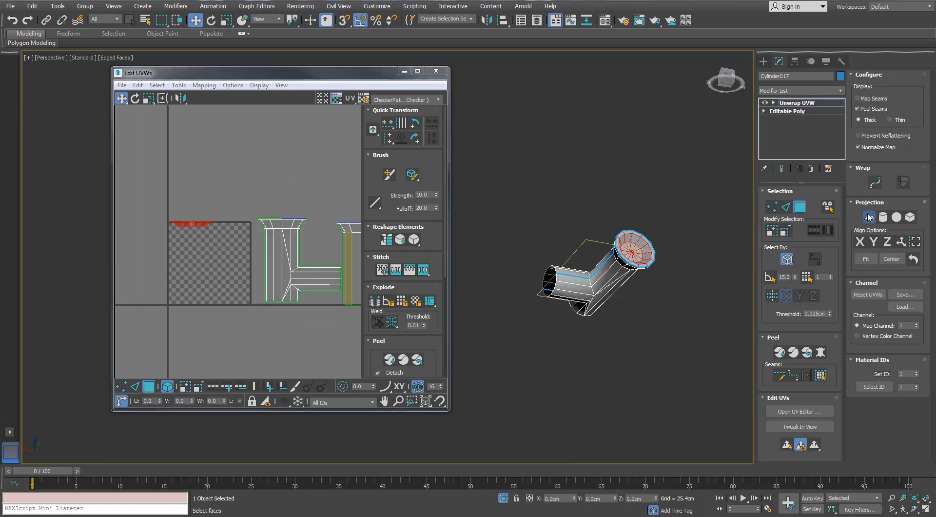
click(869, 216)
click(779, 351)
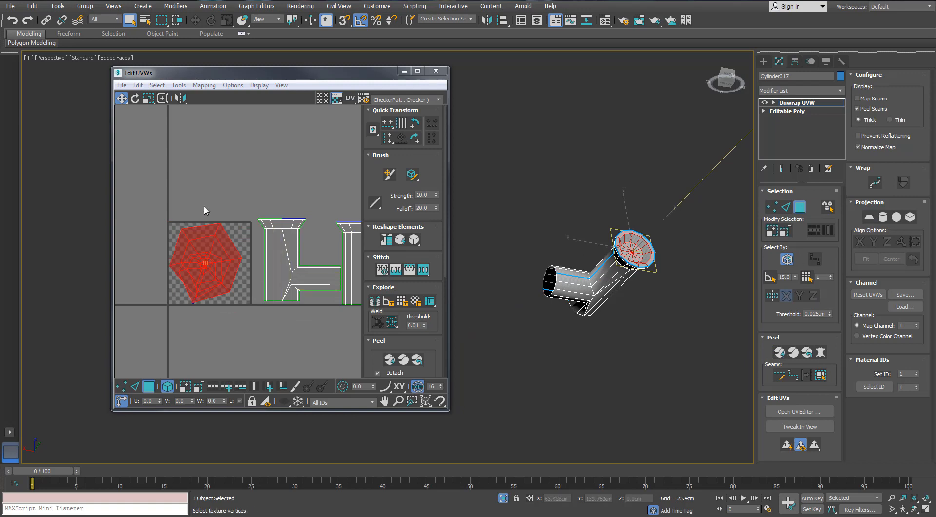
click(869, 217)
click(873, 242)
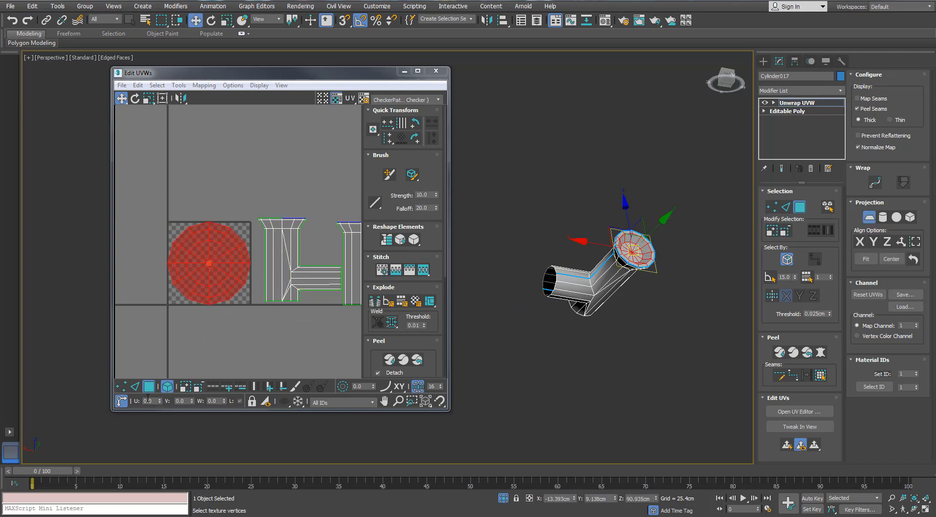
- Move the circular end shell out of the UV square to a free spot above the two T-shaped shells
click(135, 386)
click(149, 386)
middle_drag(220, 280, 161, 315)
drag(155, 313, 259, 235)
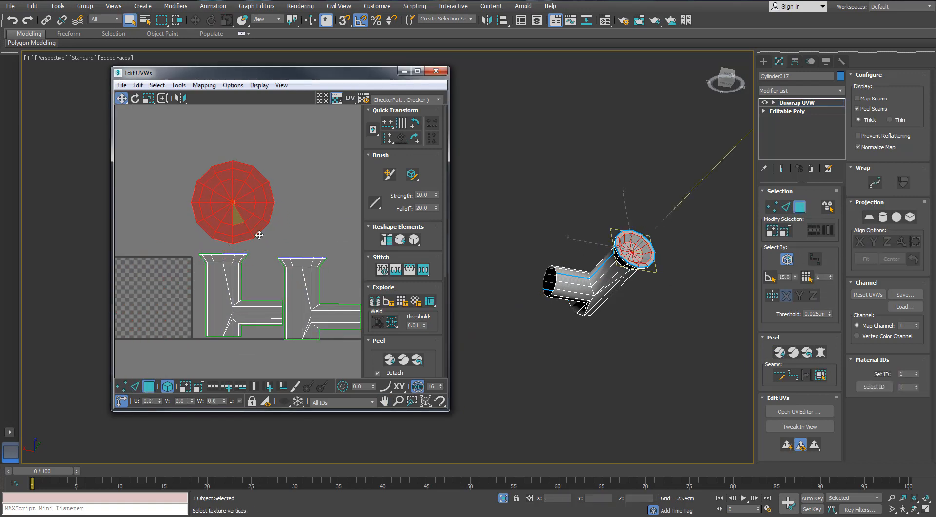
click(303, 269)
middle_drag(280, 275, 278, 286)
click(226, 228)
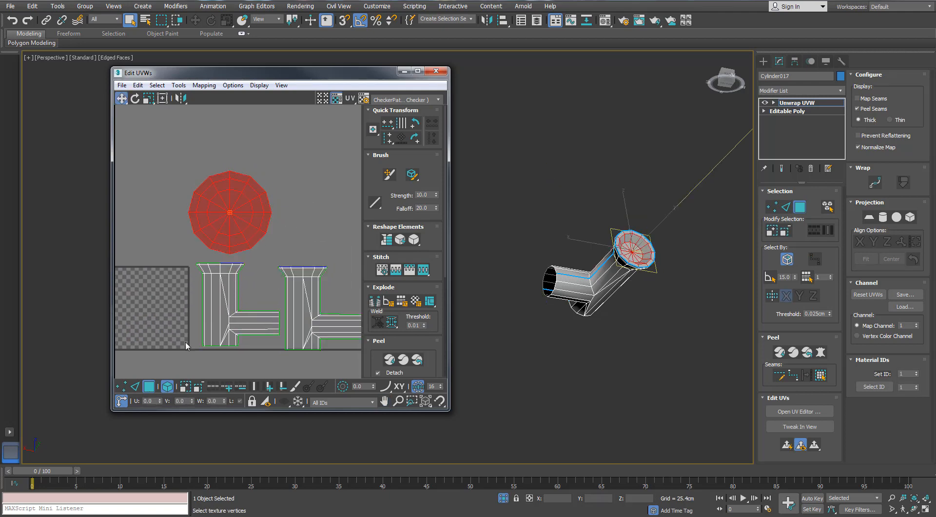
- Select all three pipe body shells, rescale them relative to each other and pack them together
ctrl+drag(189, 344, 335, 328)
drag(368, 358, 366, 158)
click(377, 303)
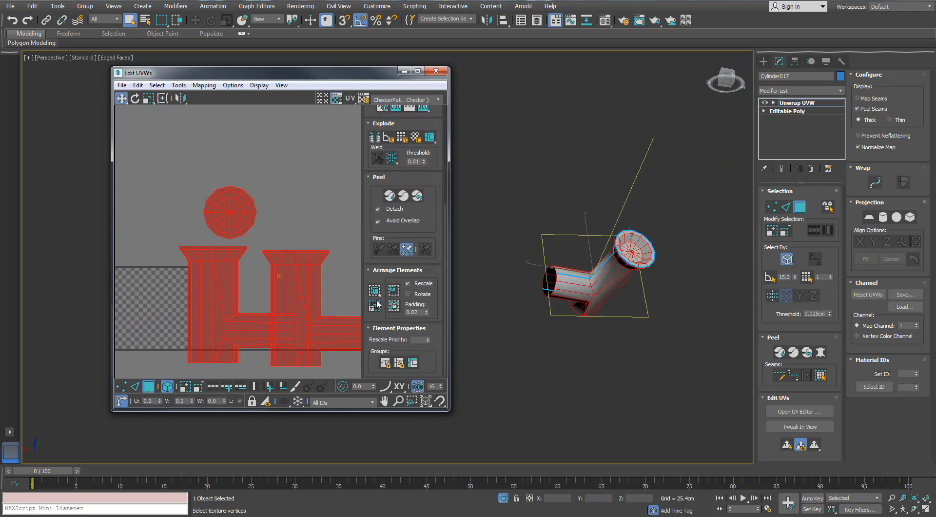
scroll(214, 281, down, 1)
scroll(172, 282, up, 2)
- Scale the three packed shells down to a small cluster and move it above the UV square
key(r)
drag(179, 282, 149, 323)
middle_drag(148, 323, 254, 282)
scroll(253, 282, up, 3)
key(w)
drag(248, 270, 231, 161)
key(w)
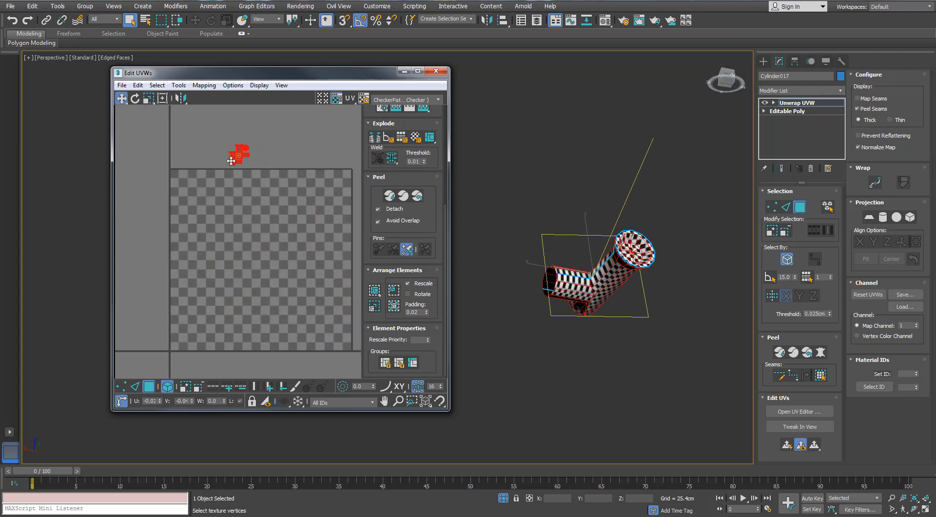
- Select only the two T-shaped shells and scale them horizontally to about 67% to even out the pipe body's checkers
scroll(587, 317, up, 8)
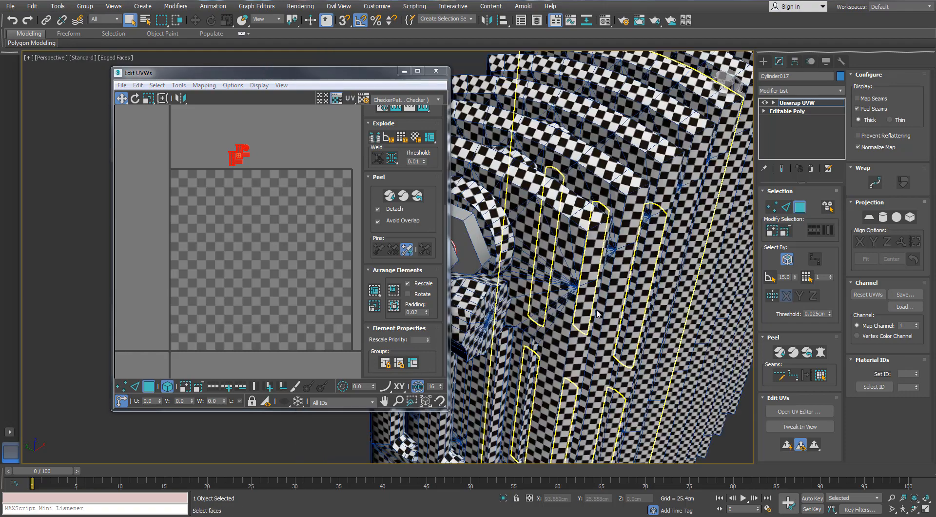
scroll(592, 268, down, 5)
scroll(585, 268, up, 8)
alt+middle_drag(585, 268, 658, 310)
scroll(247, 149, up, 8)
middle_drag(198, 250, 233, 264)
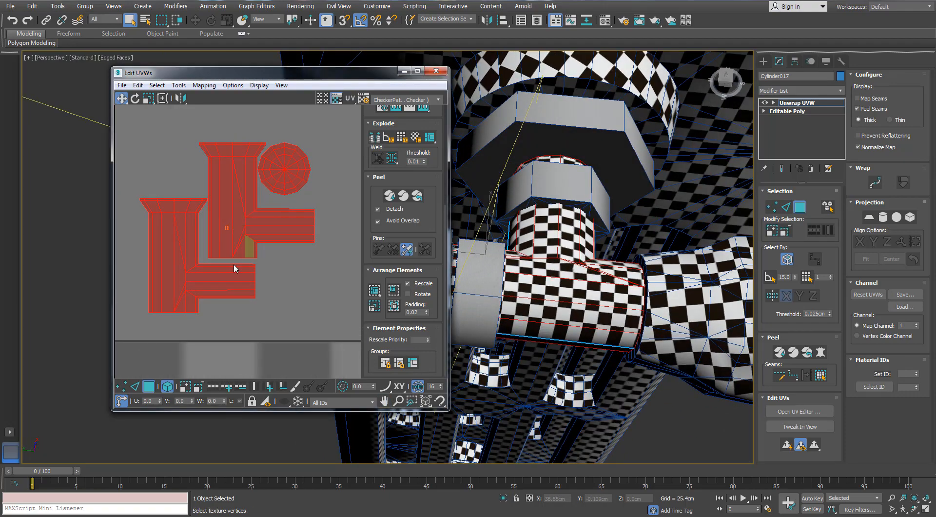
click(203, 160)
click(210, 163)
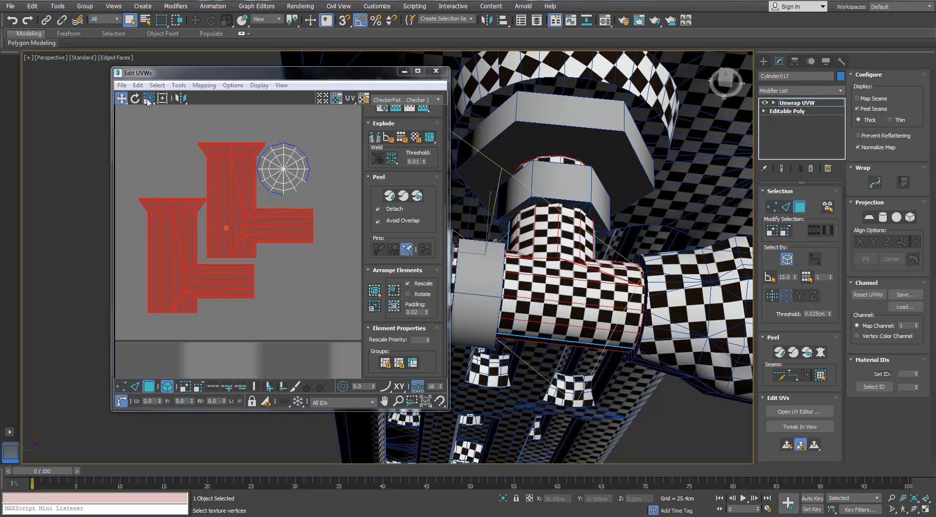
click(153, 122)
drag(180, 226, 152, 229)
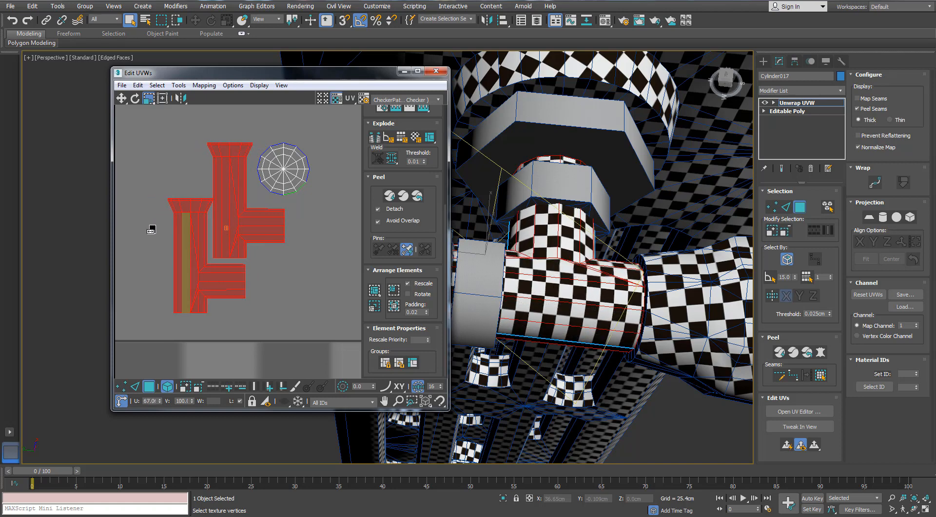
alt+middle_drag(551, 273, 604, 331)
scroll(316, 283, down, 1)
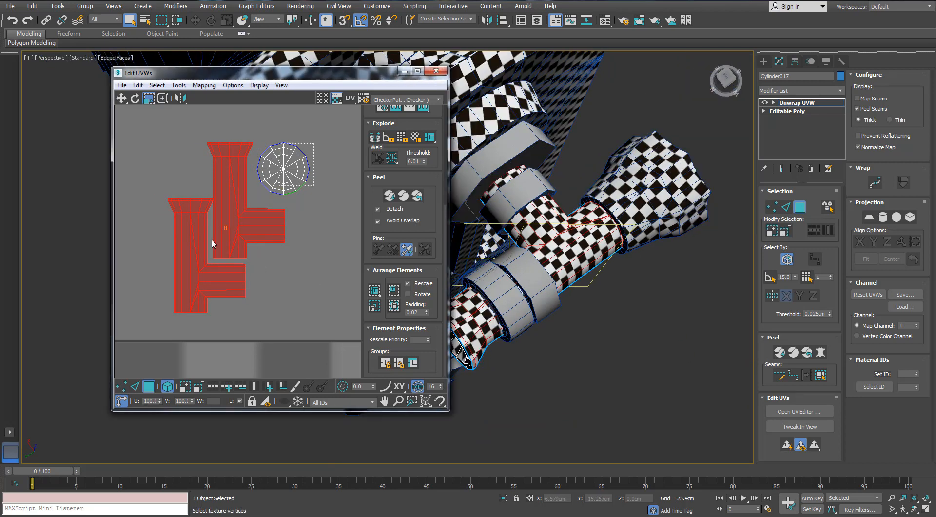
- Add the circular shell to the selection and scale all three shells down uniformly to match the surrounding checker density
ctrl+click(280, 178)
click(149, 101)
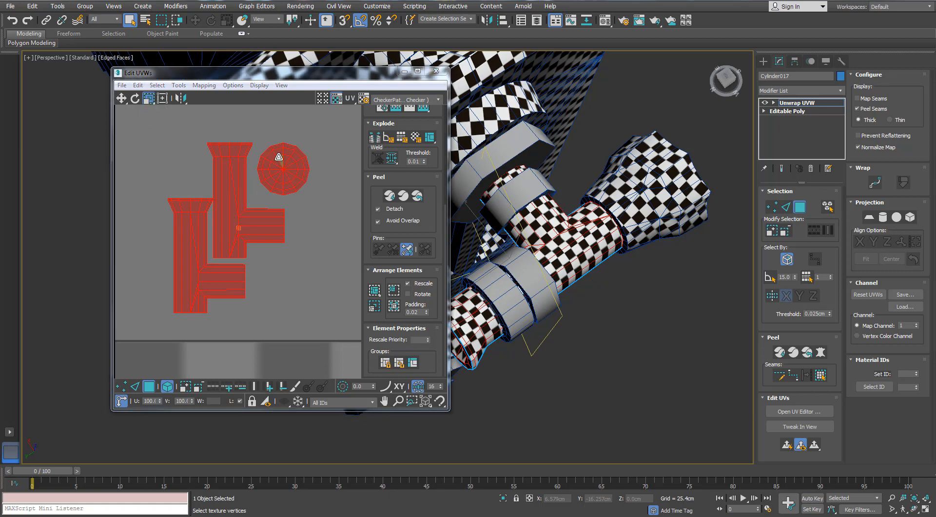
drag(279, 156, 267, 213)
click(283, 275)
scroll(334, 278, down, 3)
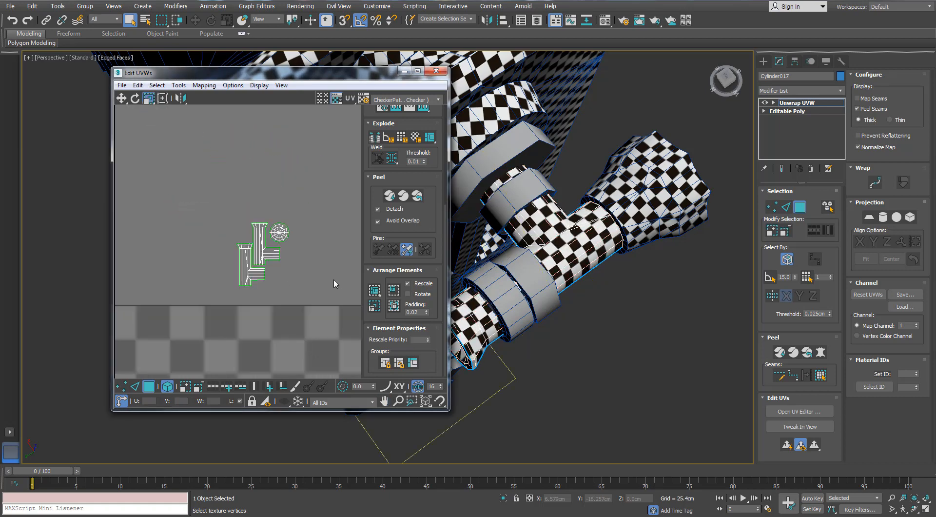
scroll(665, 258, down, 3)
- Leave the pipe body and select the unmapped hexagonal nut nearest its T-junction
alt+middle_drag(682, 273, 757, 222)
click(561, 263)
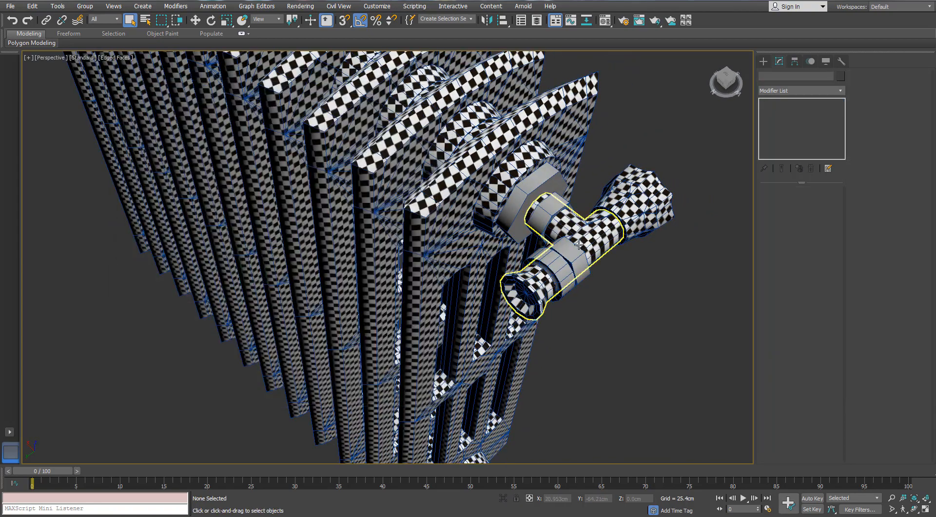
scroll(546, 271, up, 5)
click(540, 276)
alt+middle_drag(540, 276, 739, 201)
click(568, 255)
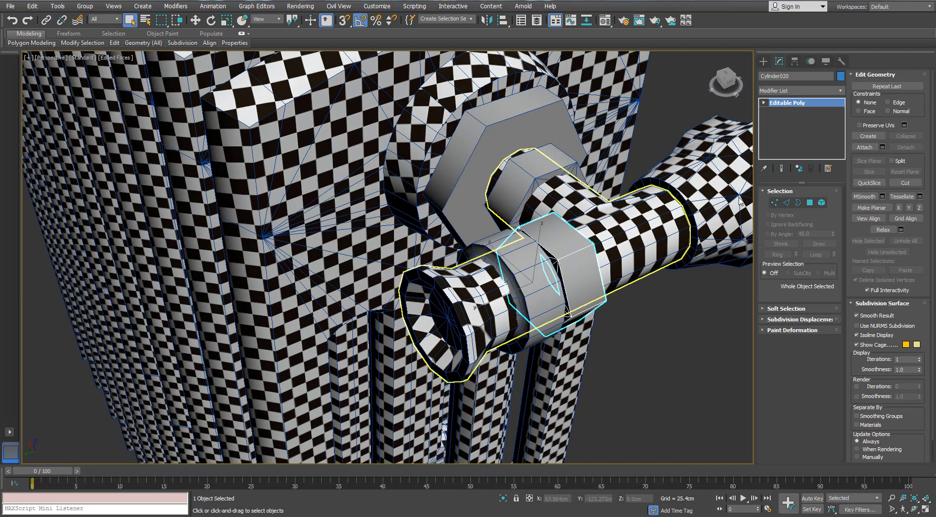
- Isolate the hexagonal nut, apply an Unwrap UVW modifier and open its UVs for editing
key(alt+q)
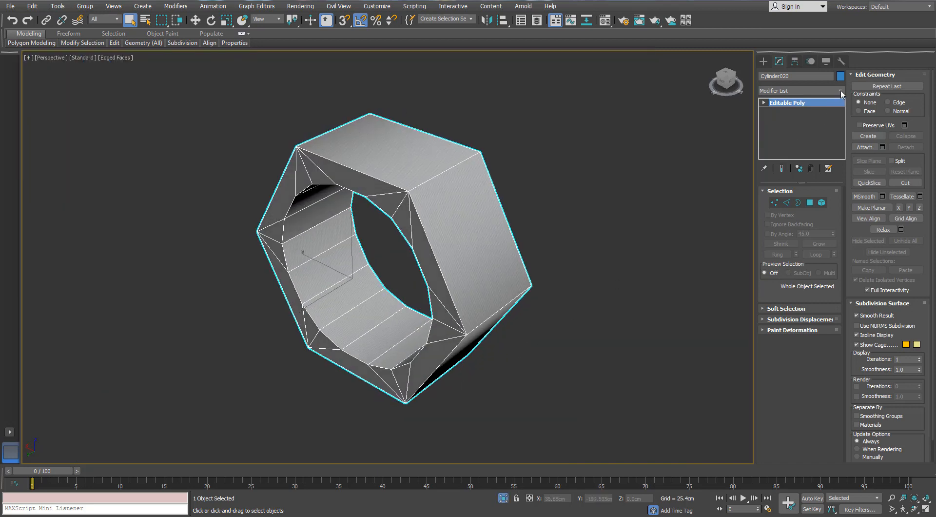
click(840, 91)
key(u)
key(Return)
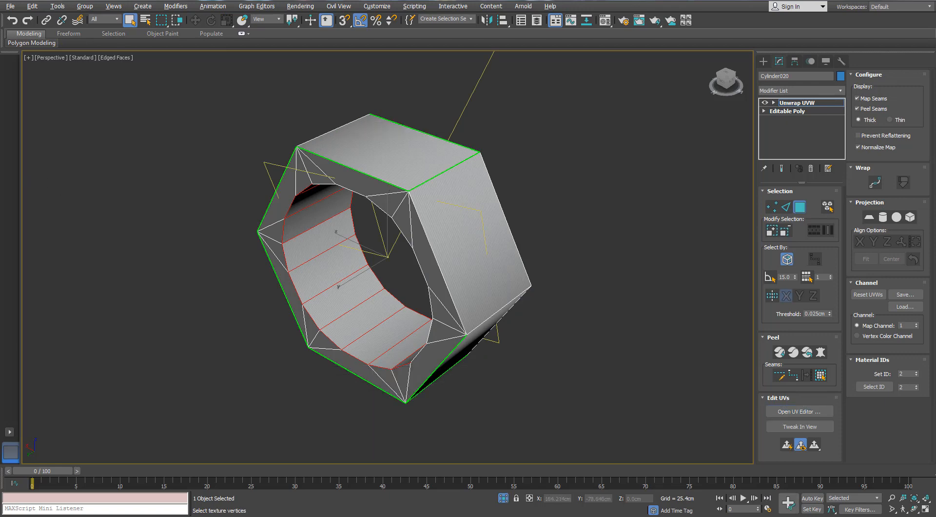
click(799, 411)
drag(195, 109, 276, 94)
key(r)
scroll(101, 257, down, 4)
middle_drag(182, 234, 224, 235)
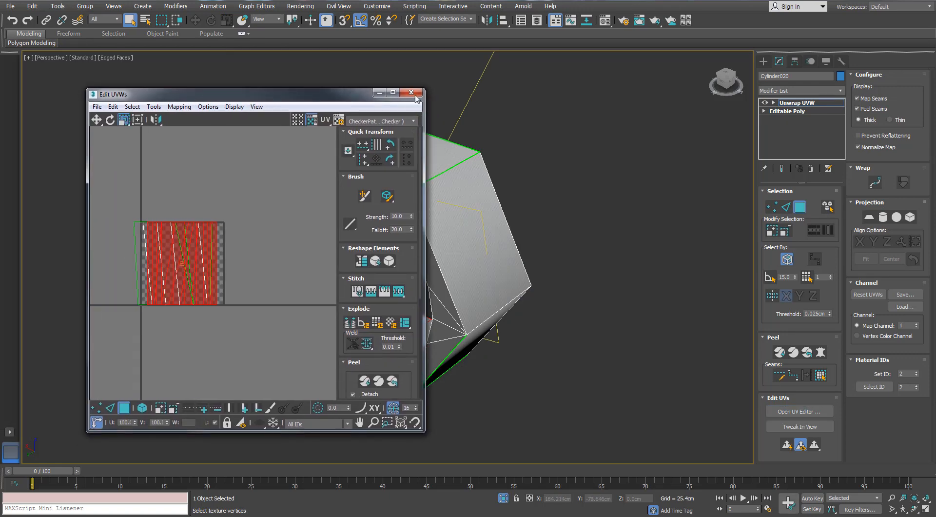
- Close the nut's UV editor, end isolation and collapse the nut to an Editable Poly
click(414, 95)
key(alt+q)
scroll(438, 331, down, 7)
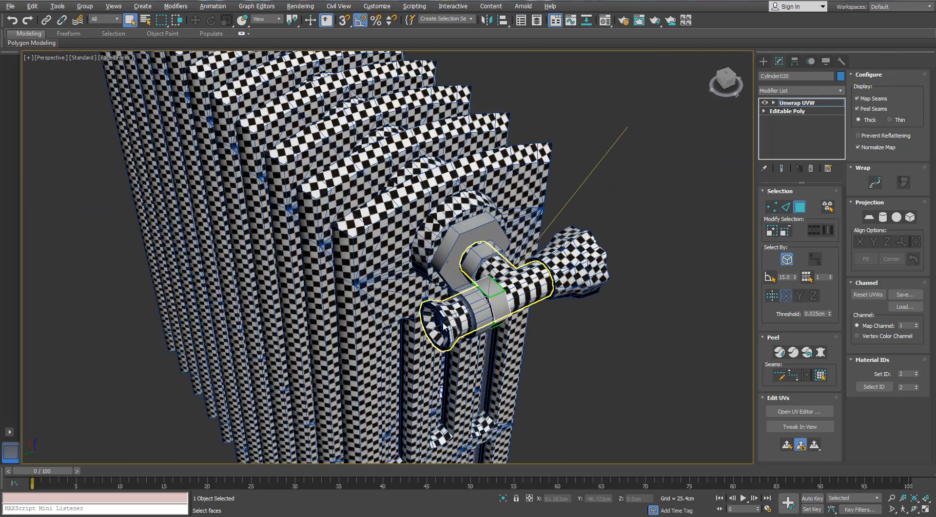
middle_drag(561, 297, 519, 177)
alt+middle_drag(519, 178, 469, 156)
scroll(404, 164, up, 7)
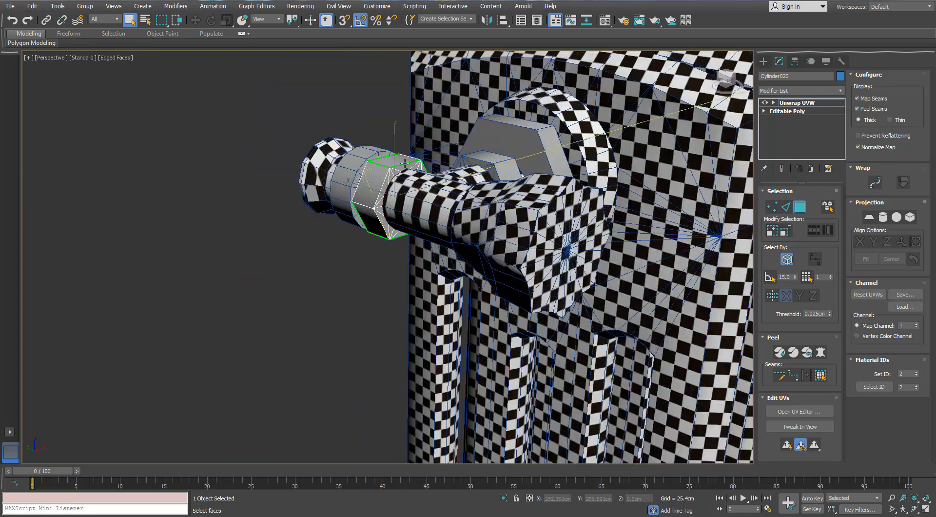
right_click(384, 171)
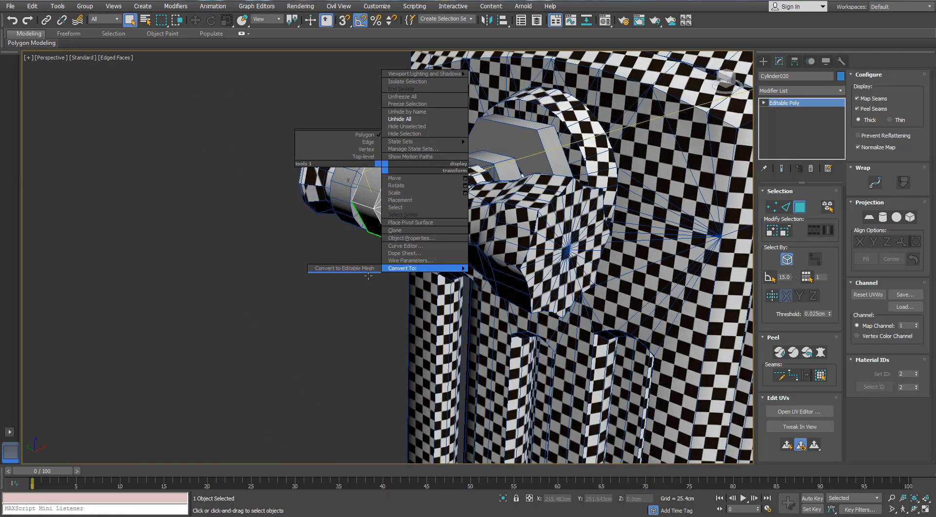
click(370, 267)
- Examine the radiator and valve assembly from several sides, including the remaining unmapped nuts
scroll(371, 264, down, 7)
alt+middle_drag(433, 208, 441, 197)
middle_drag(575, 376, 404, 258)
scroll(436, 366, up, 5)
middle_drag(436, 365, 507, 168)
scroll(471, 251, up, 2)
scroll(472, 251, down, 5)
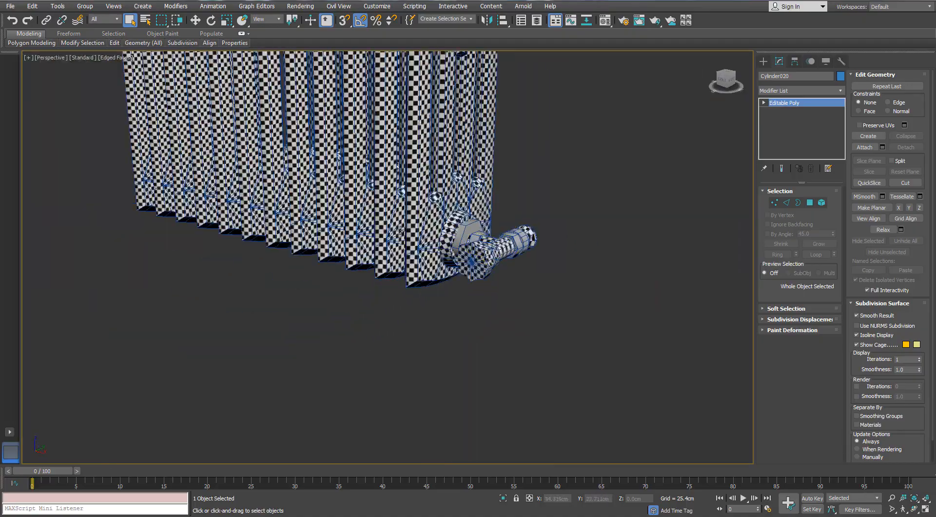
alt+middle_drag(487, 273, 419, 288)
middle_drag(419, 288, 489, 351)
scroll(359, 426, up, 3)
middle_drag(293, 63, 335, 231)
scroll(335, 231, up, 8)
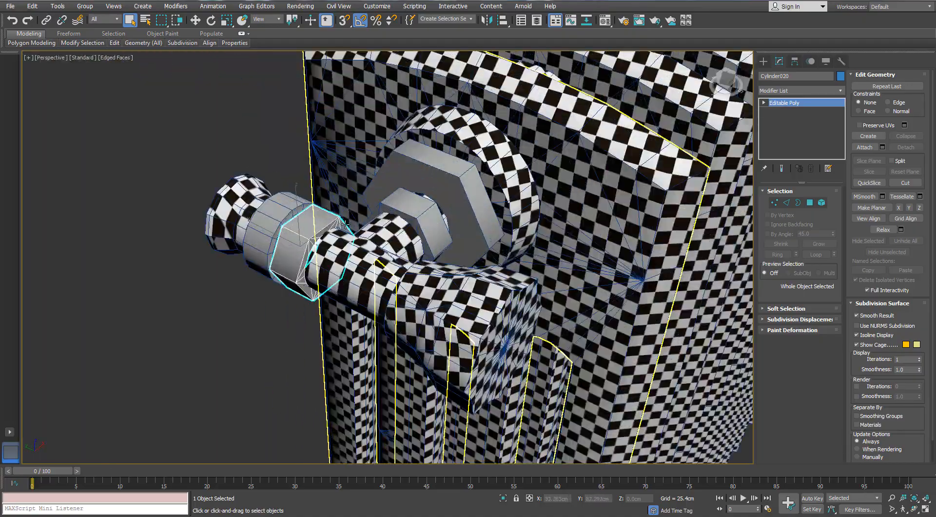
- Apply an Unwrap UVW modifier to the selected hexagonal nut and open its UV editor
click(840, 90)
key(u)
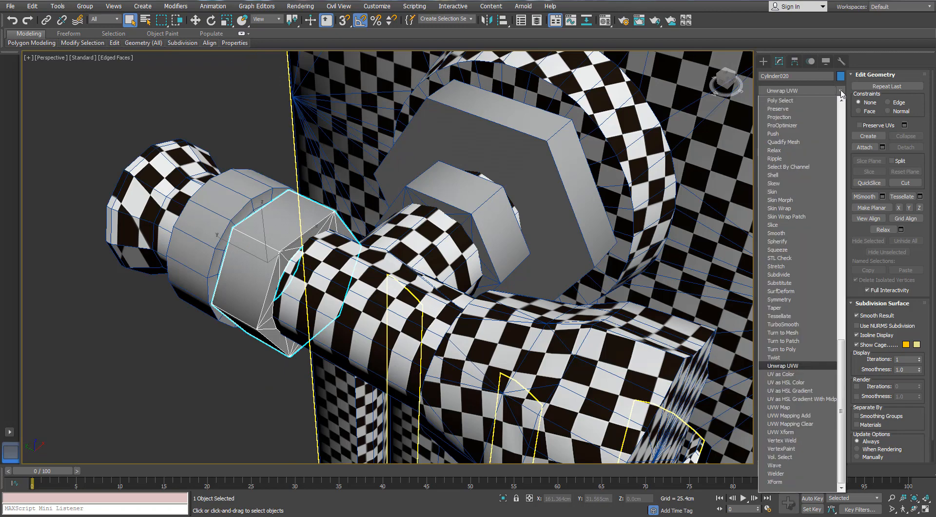
key(Return)
click(796, 413)
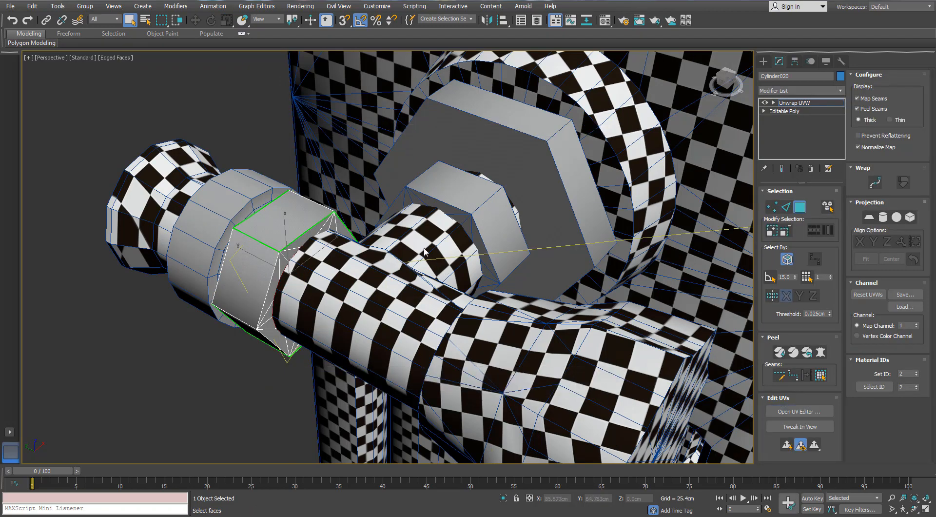
middle_drag(292, 265, 324, 239)
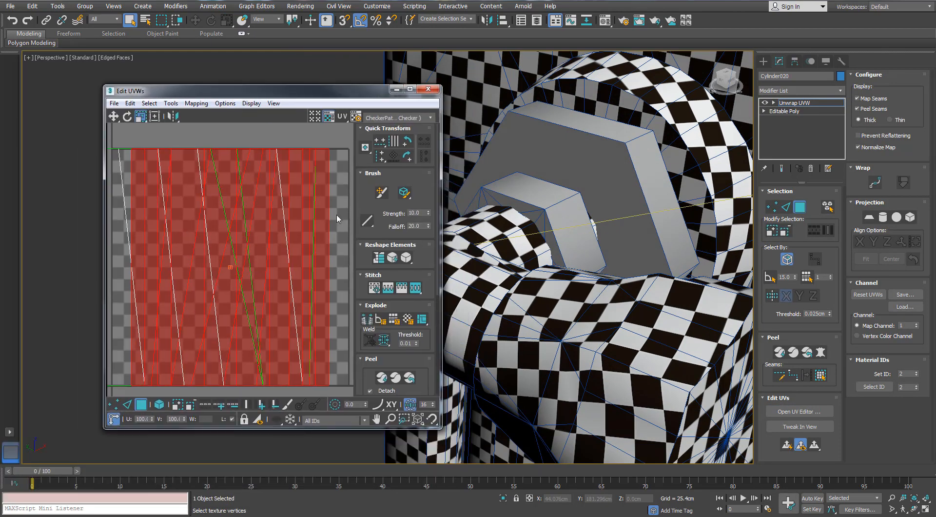
- Select all of the nut's faces and apply Normal Mapping with the Box Mapping option
key(ctrl+a)
click(197, 104)
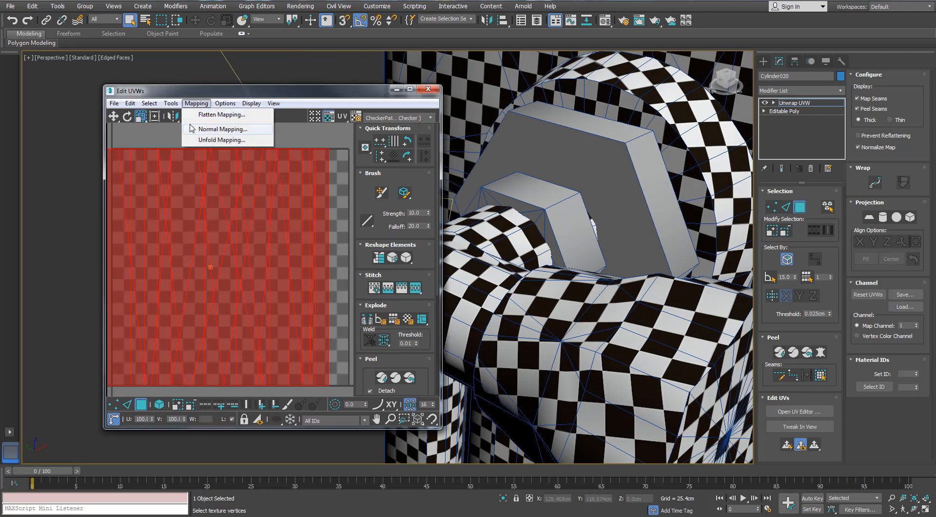
click(210, 129)
click(98, 88)
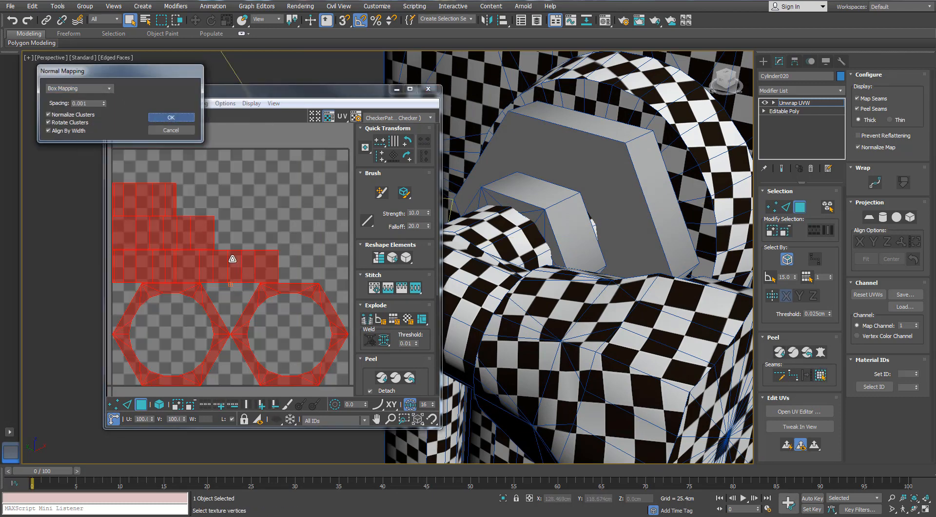
click(171, 117)
- Enlarge the UV editor, stitch the nut's side pieces into one inner and one outer strip, and enable whole-element selection
click(410, 89)
key(2)
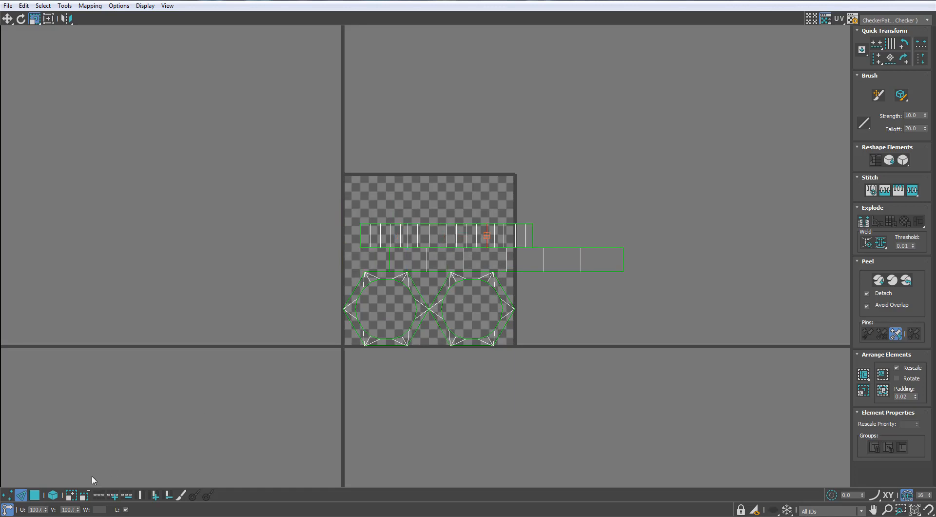
click(53, 495)
- Try enlarging the nut's inner strip of faces, and undo the scaling
scroll(422, 262, up, 3)
click(493, 195)
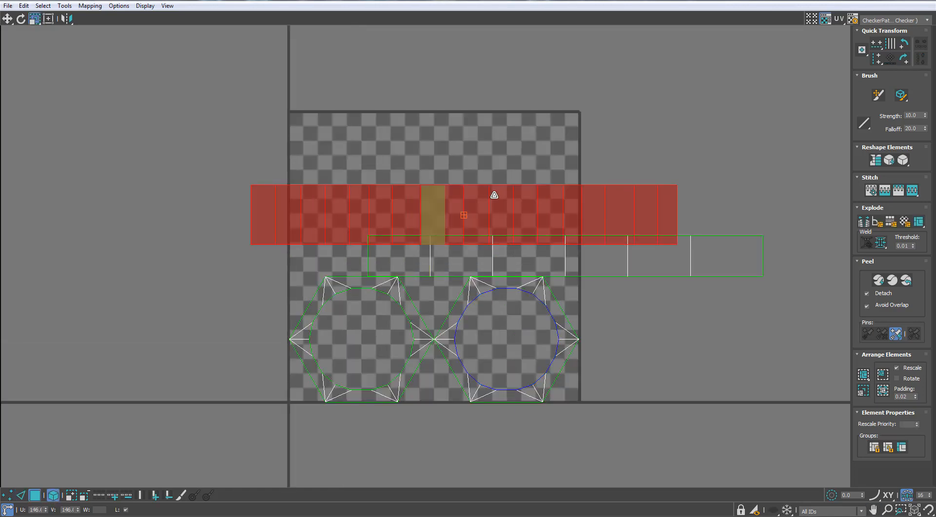
key(ctrl+z)
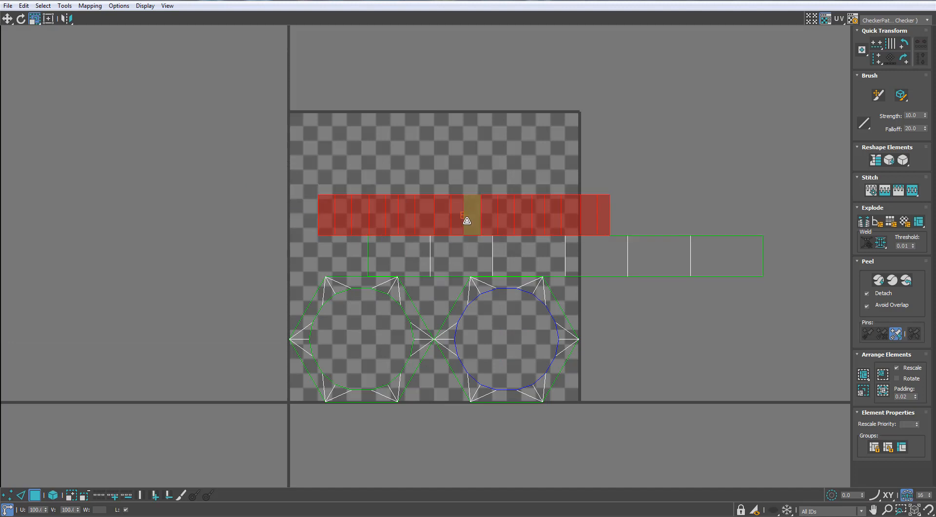
- Line up the nut's inner strip above the outer one, and move both hexagonal rings side by side above the strips
drag(467, 215, 515, 209)
drag(523, 287, 498, 156)
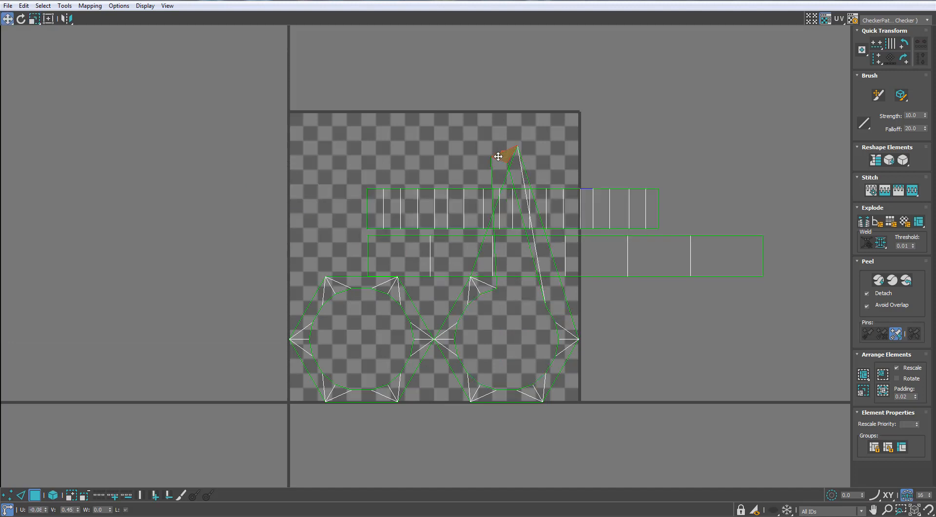
double_click(553, 361)
drag(552, 360, 469, 143)
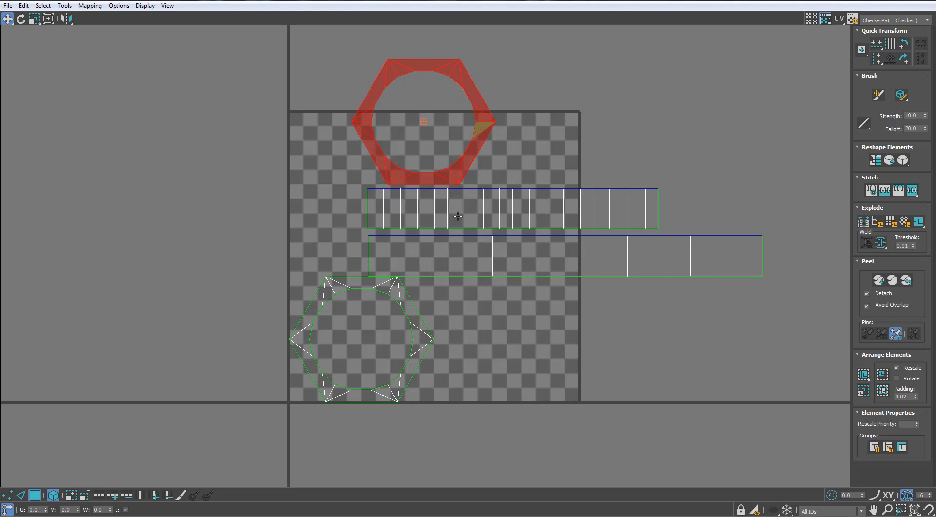
double_click(419, 341)
drag(419, 341, 631, 110)
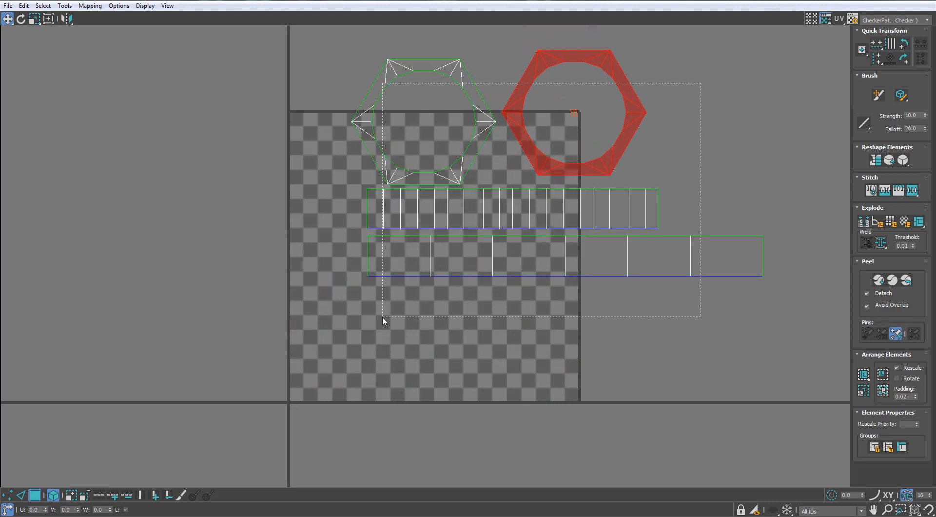
- Rescale the nut's four UV pieces to a matching density and nudge the second hexagonal ring beside the first
drag(382, 321, 383, 320)
click(863, 393)
click(645, 338)
click(624, 154)
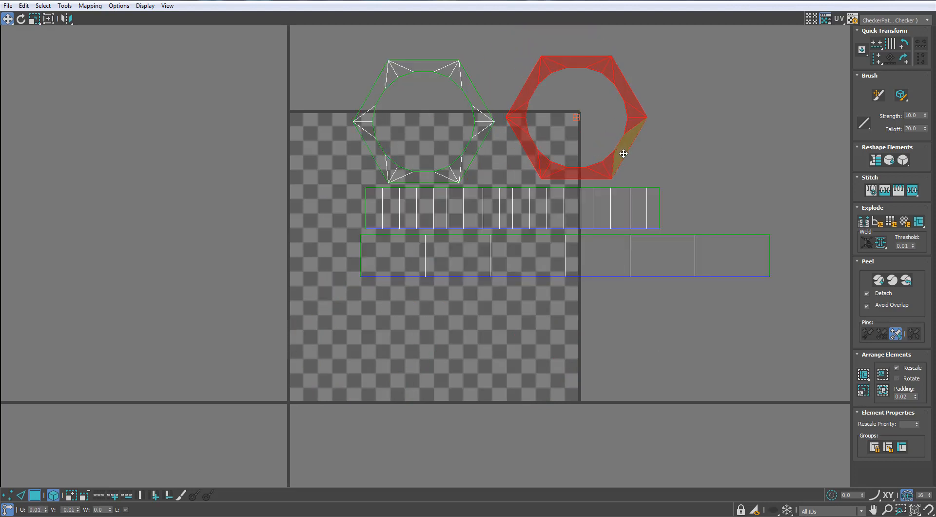
drag(623, 153, 624, 158)
- Select all of the nut's UV pieces, shrink them, and move the group above the checker tile's upper corner
drag(707, 83, 480, 244)
key(r)
drag(516, 204, 453, 342)
middle_drag(530, 190, 490, 270)
scroll(497, 265, up, 4)
drag(508, 260, 493, 98)
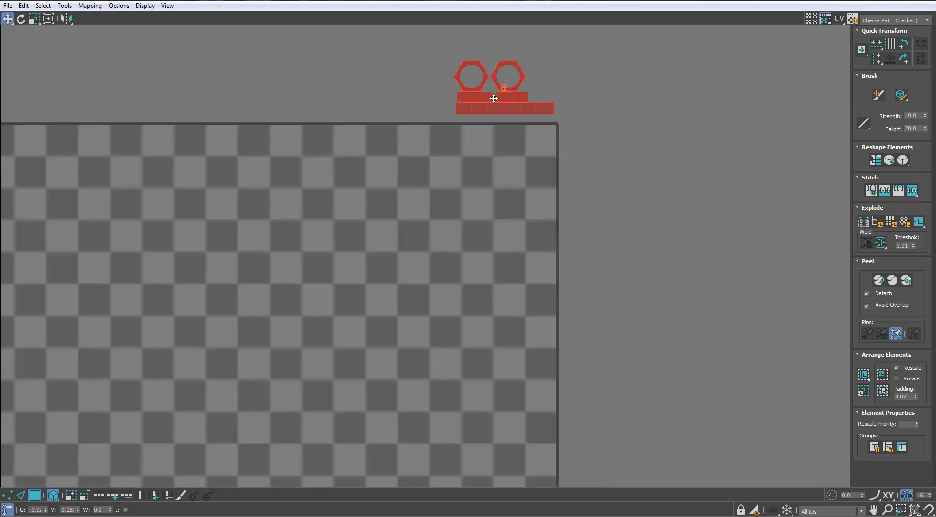
drag(493, 1, 588, 109)
- Scale the nut's UV pieces down further to match the checker size on the adjoining pipe
middle_drag(248, 259, 200, 263)
scroll(516, 254, up, 1)
key(r)
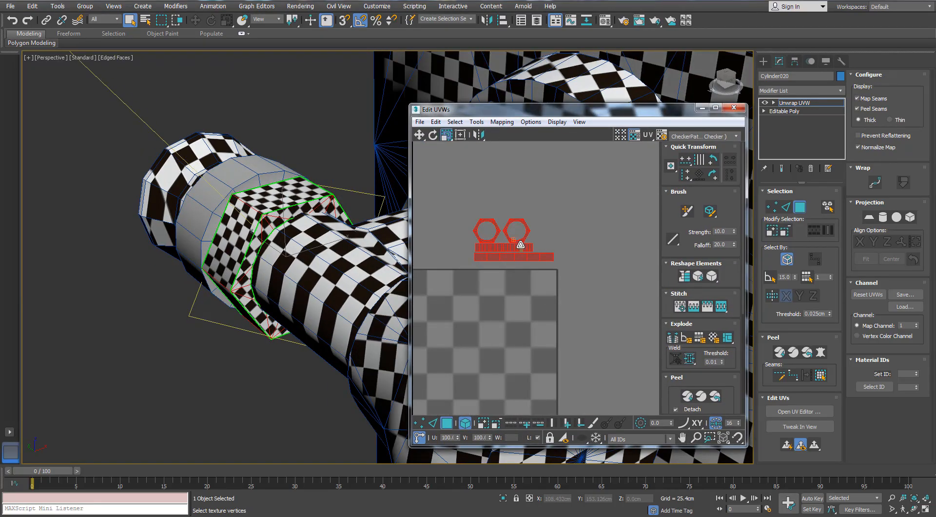
mouse_move(519, 247)
mouse_down()
mouse_move(509, 279)
mouse_move(525, 260)
mouse_up()
key(w)
alt+middle_drag(360, 287, 293, 341)
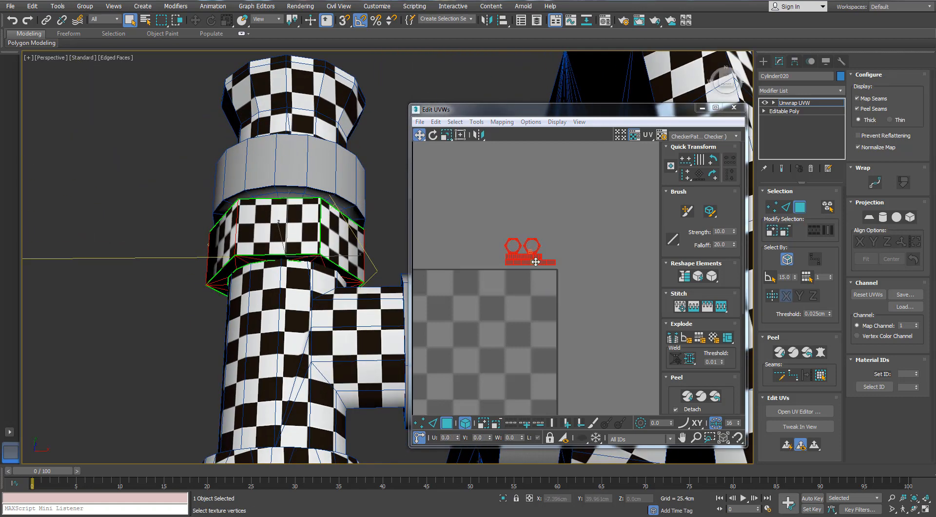
scroll(533, 263, up, 2)
drag(533, 267, 529, 281)
scroll(527, 260, up, 2)
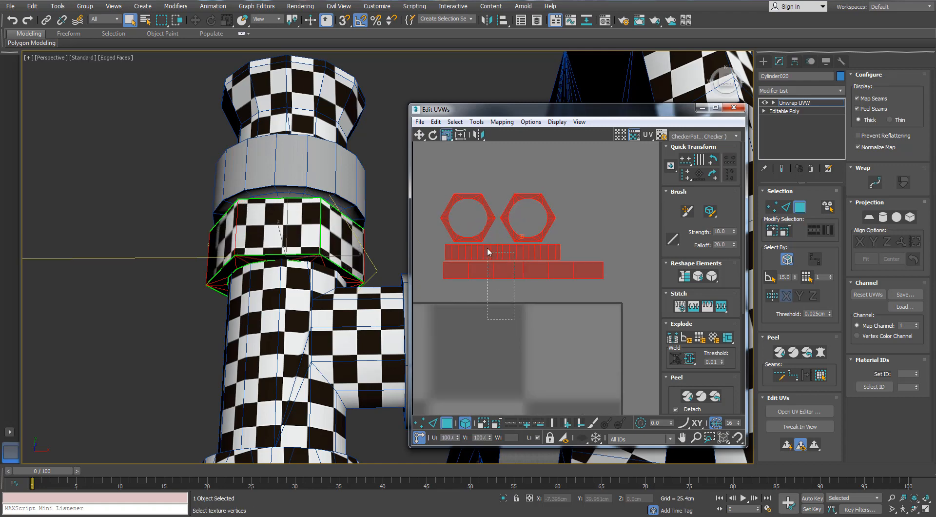
- Select the nut's two side strips and relax them with Relax By Polygon Angles
drag(487, 251, 488, 252)
click(476, 122)
click(488, 345)
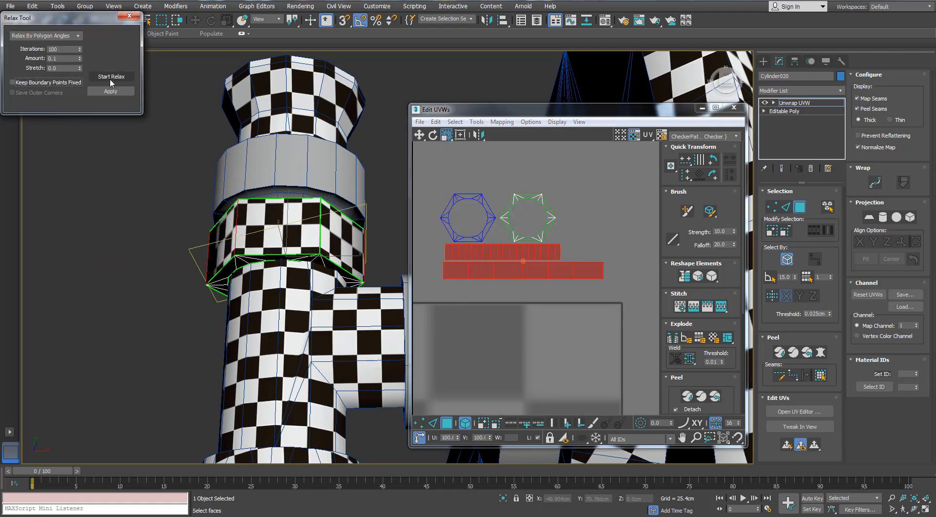
click(129, 16)
- Stretch the nut's two side strips vertically to square up the checkers, and shift them slightly below the rings
drag(446, 134, 449, 154)
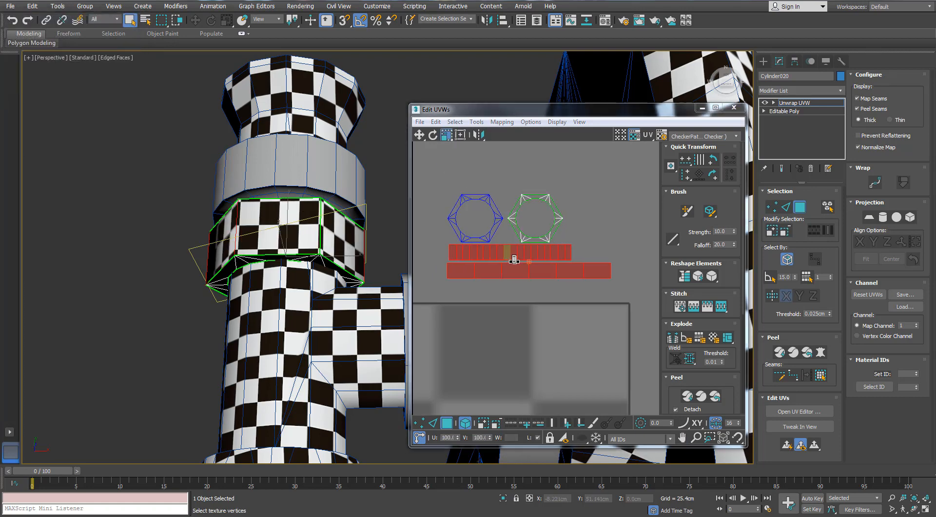
drag(516, 259, 518, 251)
alt+middle_drag(285, 212, 284, 233)
drag(519, 279, 521, 288)
key(w)
alt+middle_drag(282, 273, 343, 197)
scroll(342, 197, down, 4)
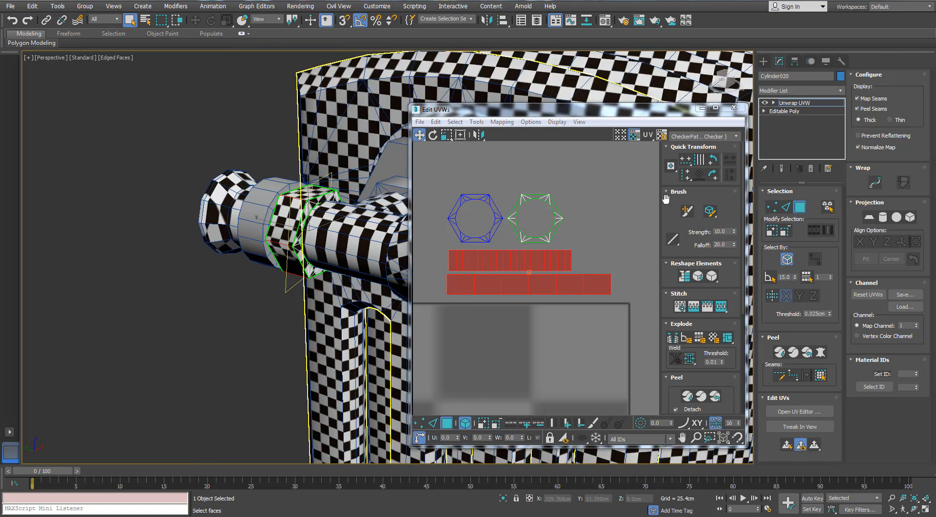
- Leave the nut's unwrap, isolate the T-shaped pipe body, and open its UVs for editing
click(735, 108)
click(799, 207)
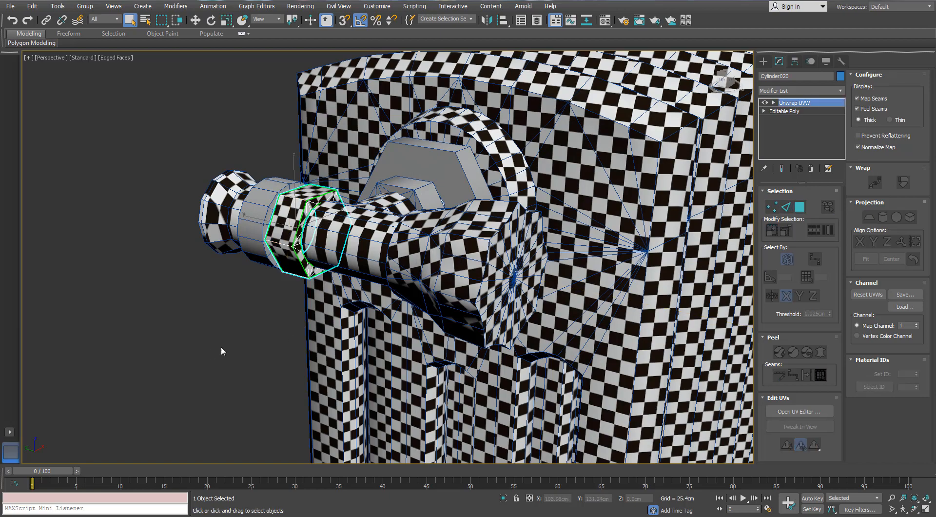
click(245, 342)
alt+middle_drag(275, 307, 343, 208)
click(343, 209)
key(alt+q)
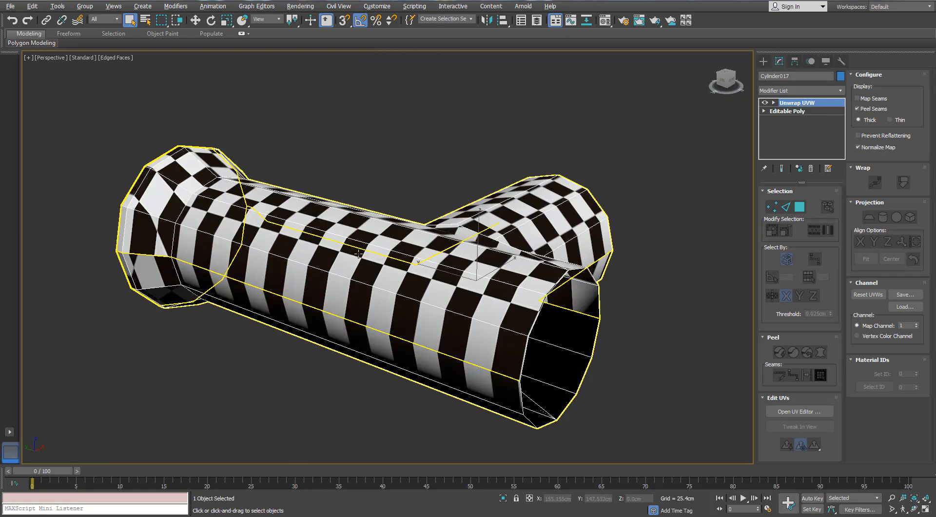
alt+middle_drag(380, 241, 541, 269)
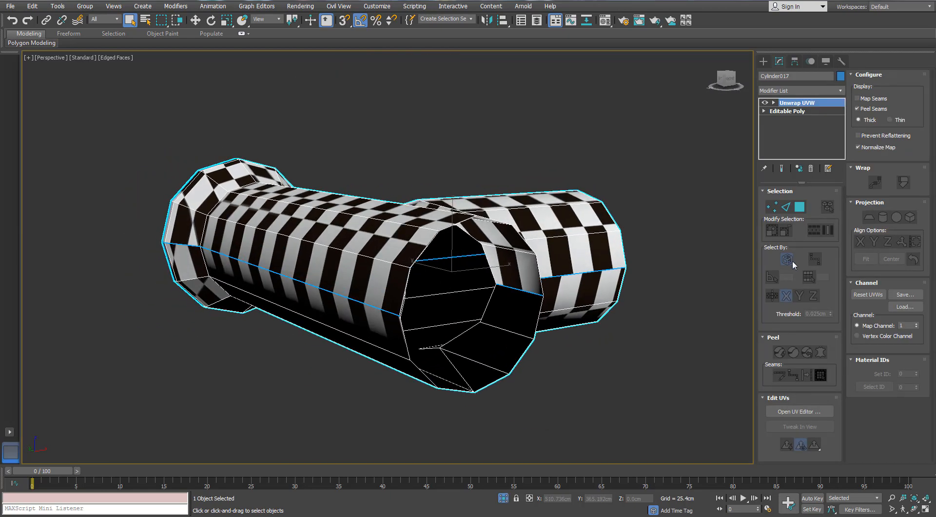
click(794, 412)
- Try spreading the lengthwise edges of the lower T-shaped shell outward to even out its stretched checkers
scroll(475, 234, up, 5)
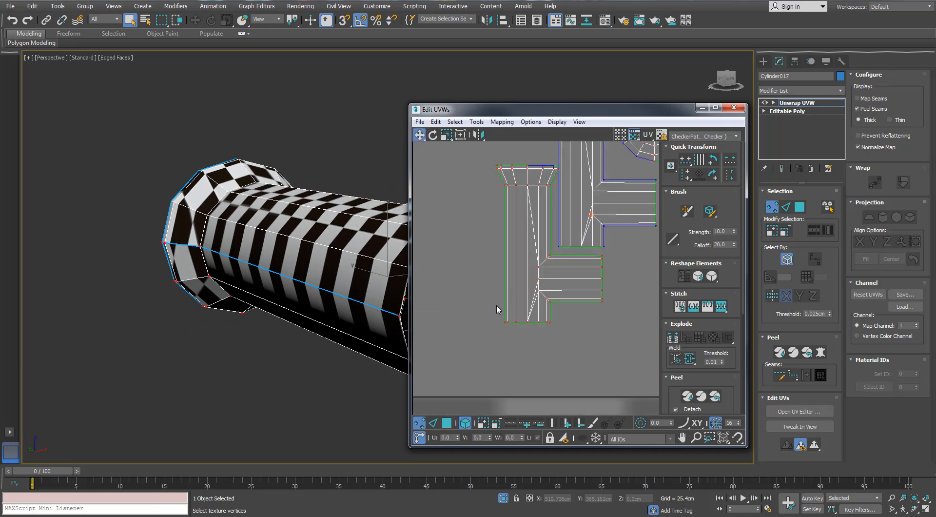
click(434, 424)
click(504, 270)
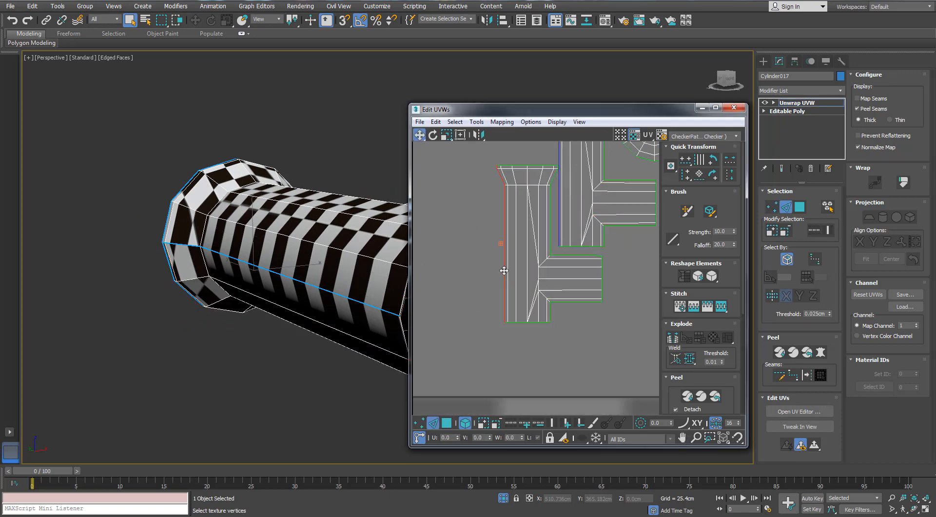
scroll(514, 256, down, 4)
scroll(509, 261, up, 2)
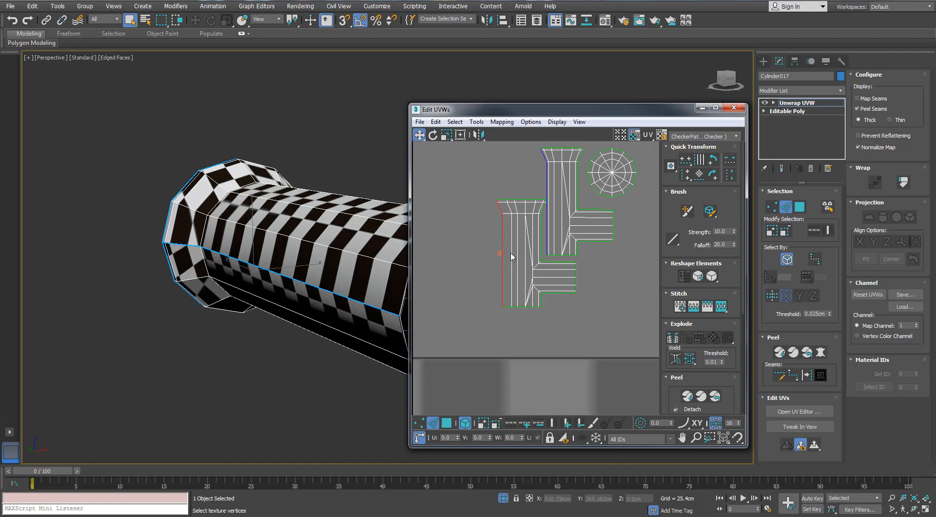
click(512, 251)
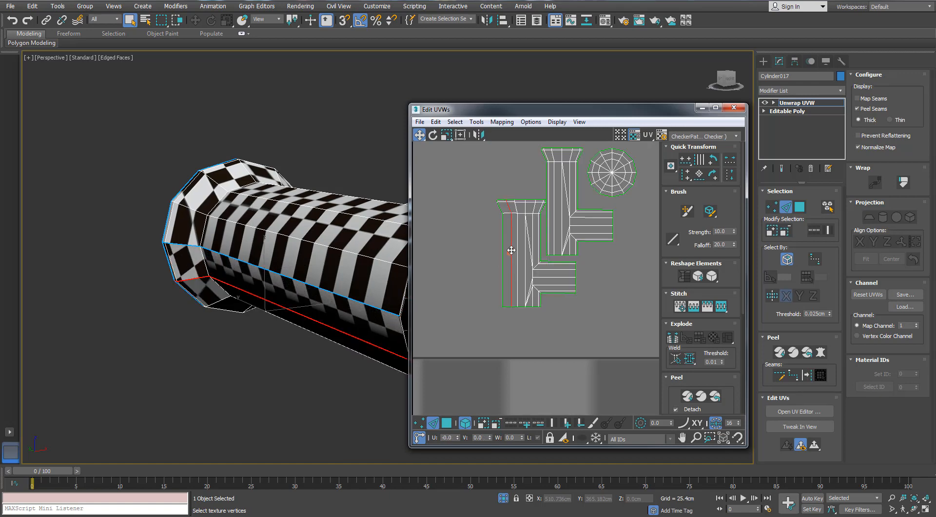
middle_drag(318, 277, 255, 283)
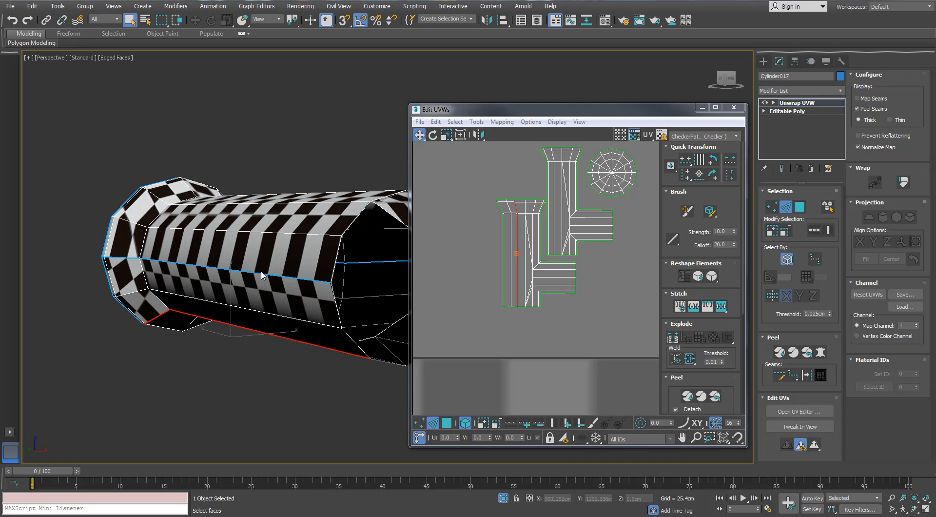
scroll(534, 254, up, 5)
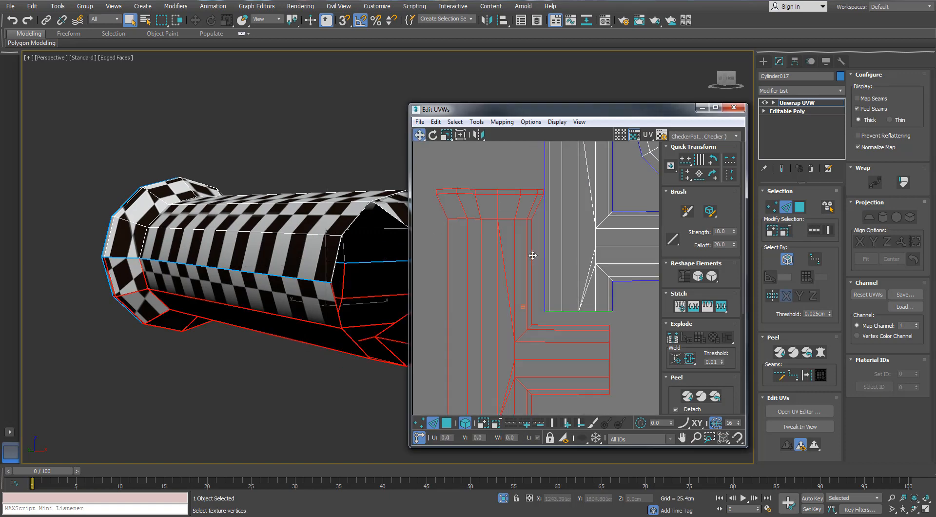
alt+middle_drag(278, 287, 240, 307)
scroll(469, 259, down, 4)
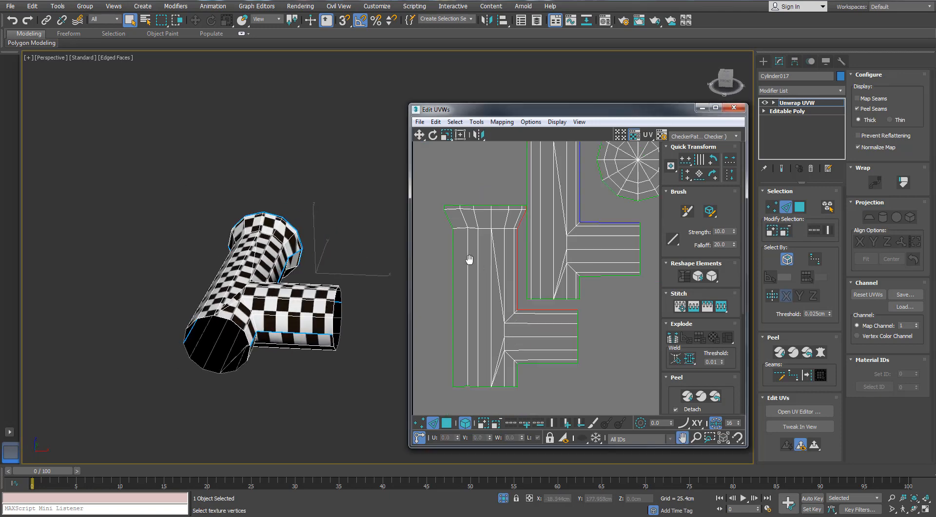
- Try relaxing both T-shaped shells by polygon angles, and undo the relaxation
click(446, 423)
drag(559, 351, 495, 264)
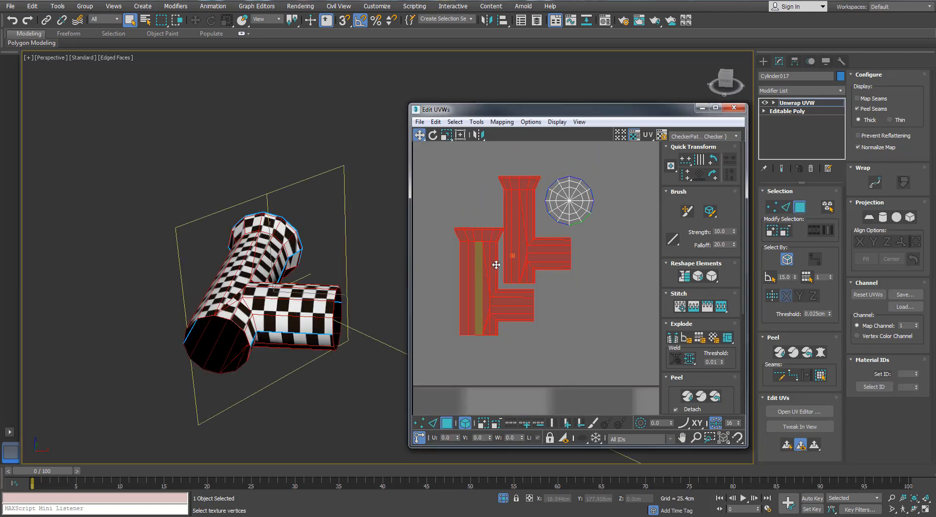
click(476, 122)
click(488, 347)
click(111, 77)
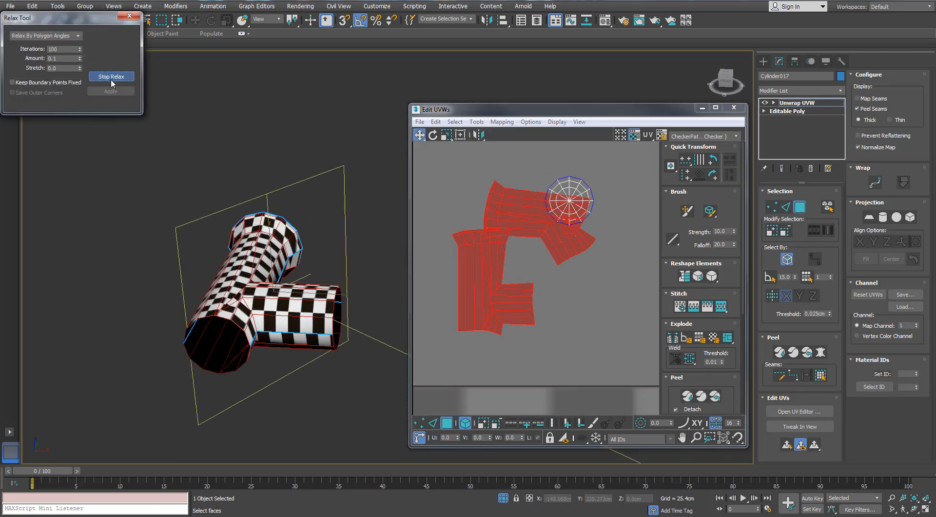
click(111, 83)
scroll(494, 176, up, 3)
key(ctrl+z)
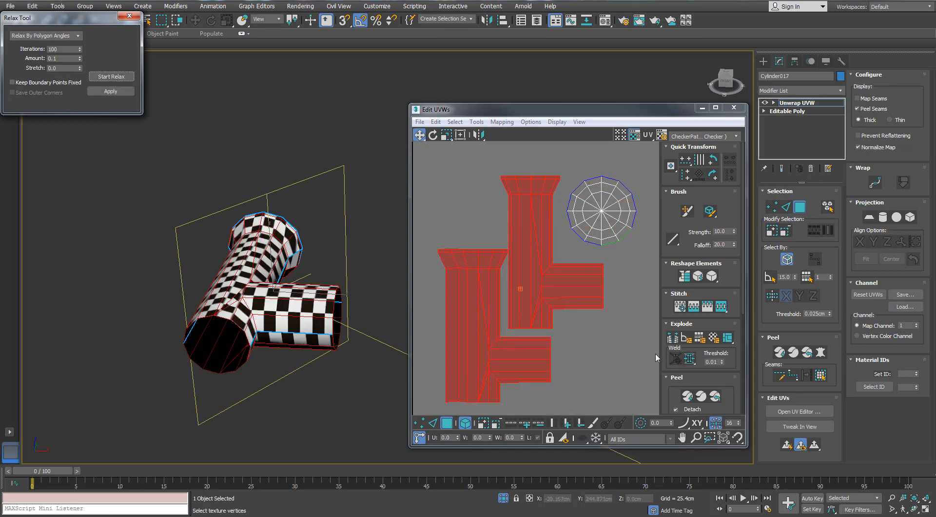
- Unfold both T-shaped shells with Quick Peel and scale them down to about 22 percent
click(687, 397)
scroll(587, 359, down, 5)
middle_drag(564, 282, 554, 151)
scroll(547, 245, down, 5)
middle_drag(593, 376, 564, 232)
scroll(564, 232, up, 2)
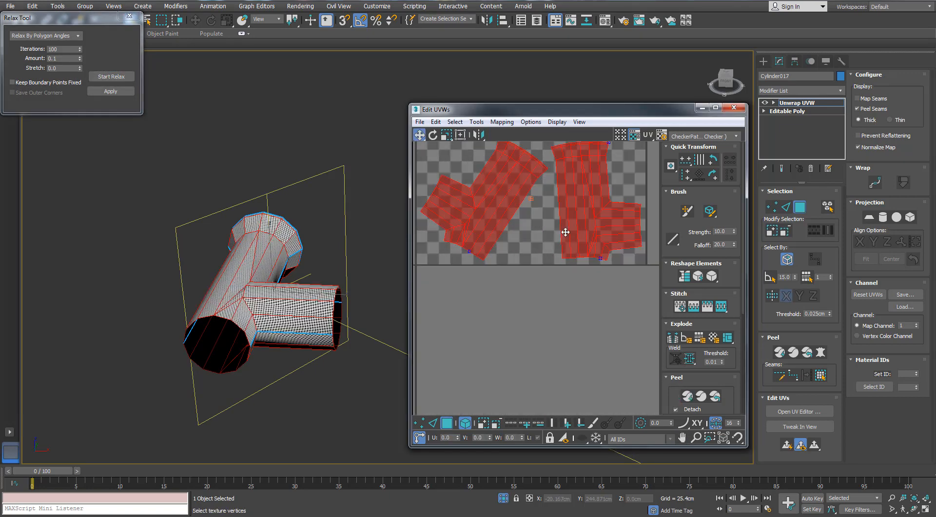
middle_drag(585, 168, 574, 218)
key(r)
drag(575, 219, 514, 319)
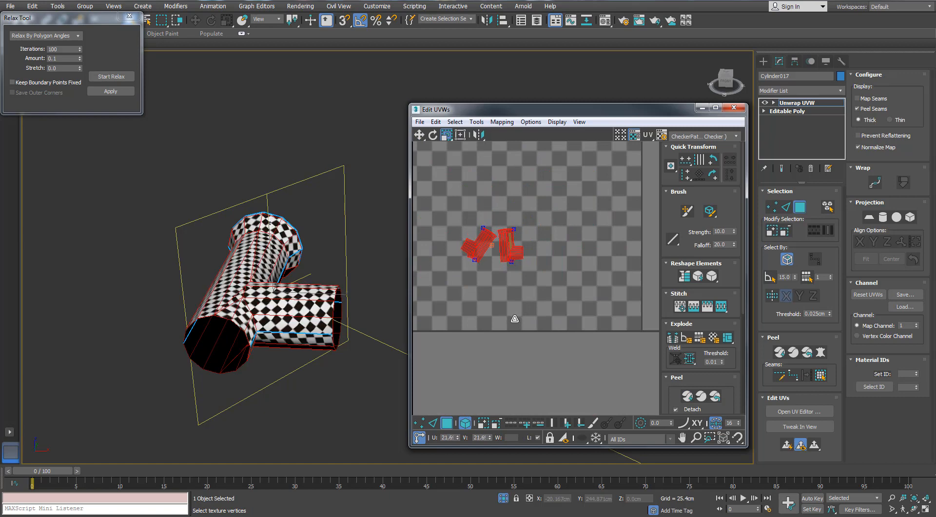
scroll(495, 250, up, 5)
scroll(550, 244, up, 2)
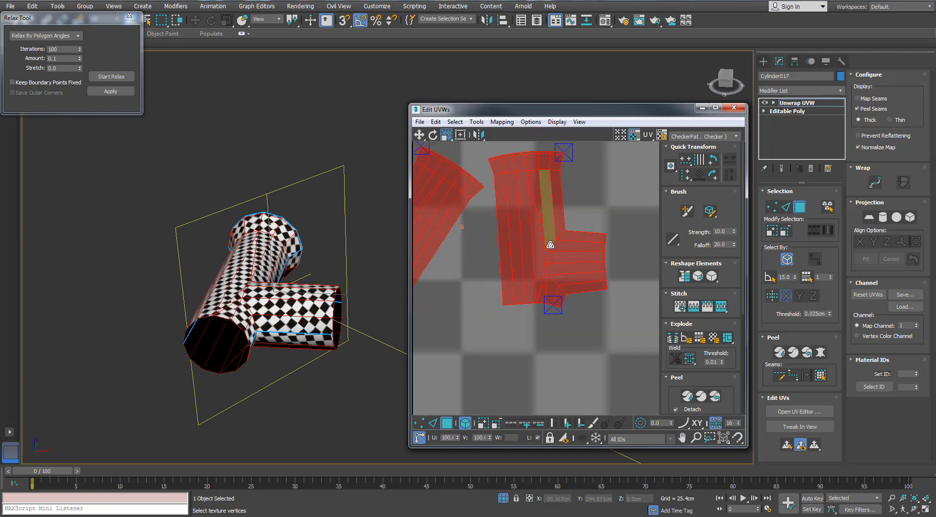
- Scale the two peeled pipe shells down further to enlarge the checkers on the pipe body
scroll(550, 244, down, 2)
scroll(551, 244, down, 1)
alt+middle_drag(297, 256, 261, 280)
scroll(329, 267, up, 3)
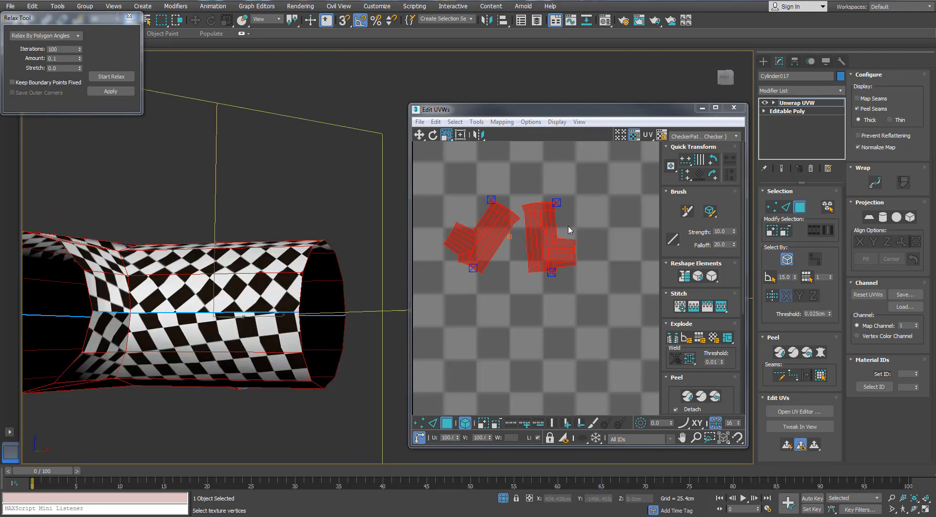
middle_drag(553, 225, 558, 236)
drag(557, 237, 544, 268)
alt+middle_drag(268, 161, 304, 211)
scroll(268, 202, down, 3)
- Rotate both T-shaped shells upright so the checkers run along the pipe, undoing the stray last change
click(546, 253)
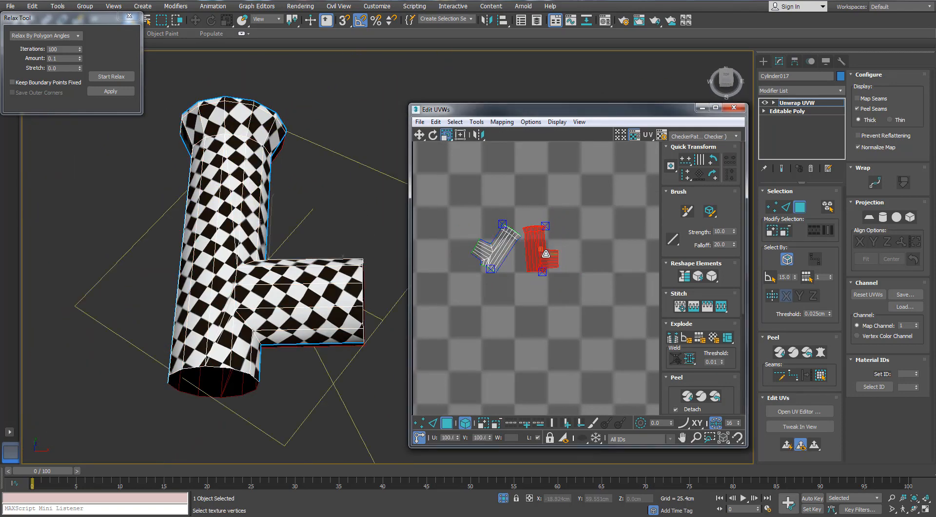
drag(505, 250, 529, 257)
scroll(541, 255, up, 3)
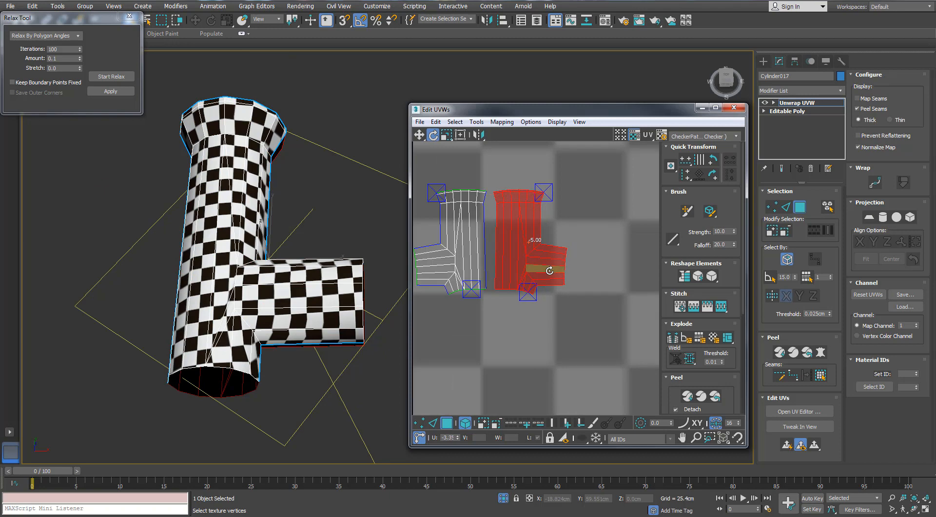
drag(483, 222, 477, 227)
key(ctrl+z)
key(ctrl+z)
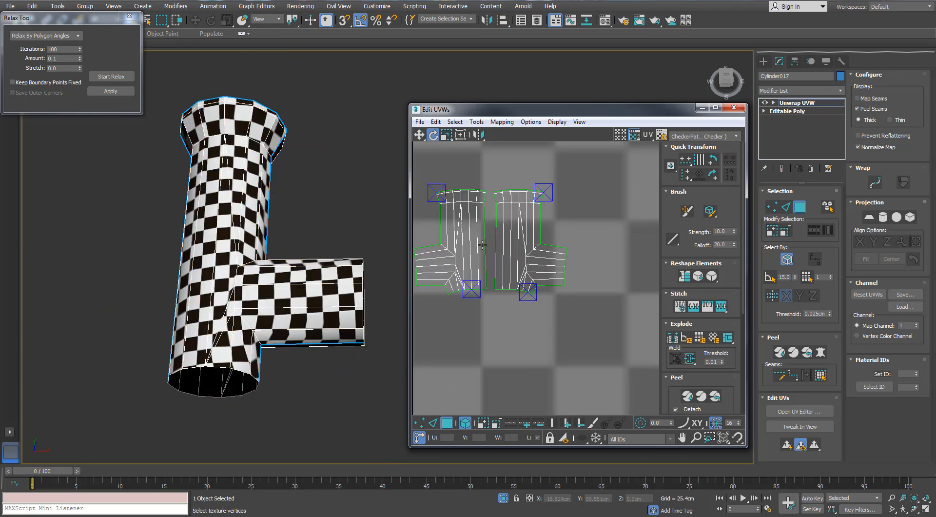
- Turn off whole-element selection, select the side edges above the second shell's branch, and align them vertically
key(2)
double_click(485, 238)
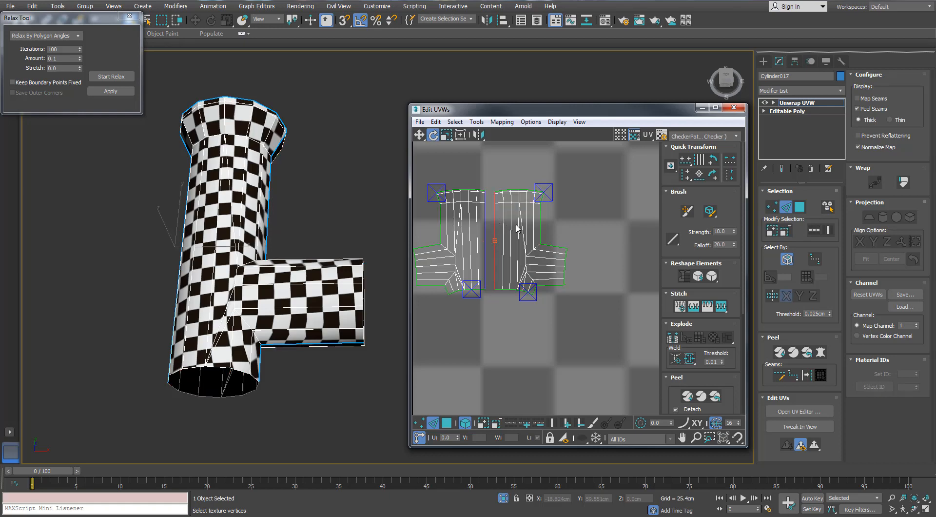
double_click(540, 225)
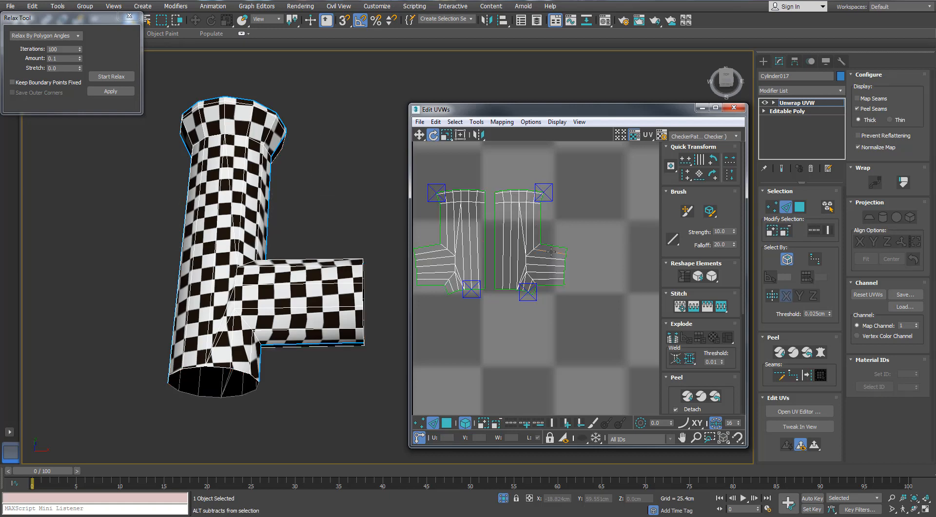
click(541, 220)
scroll(541, 207, up, 2)
key(5)
click(562, 221)
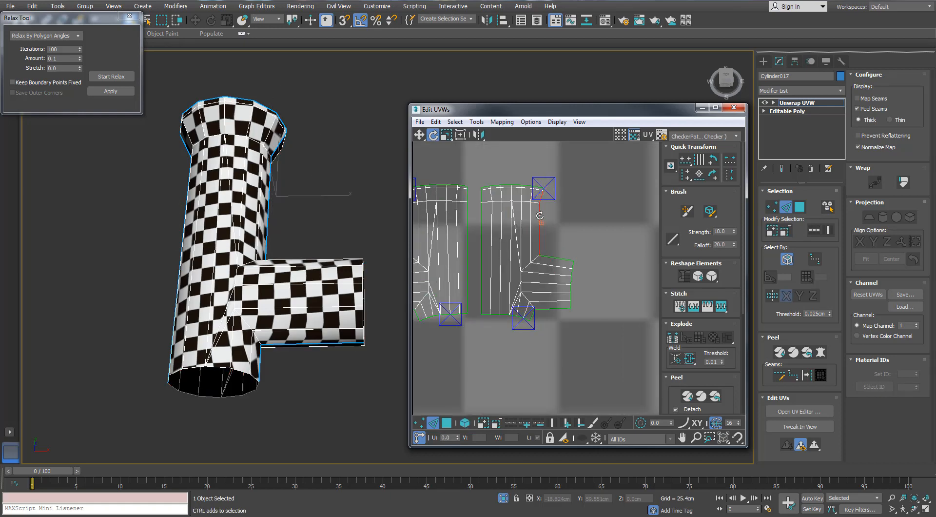
scroll(539, 215, up, 6)
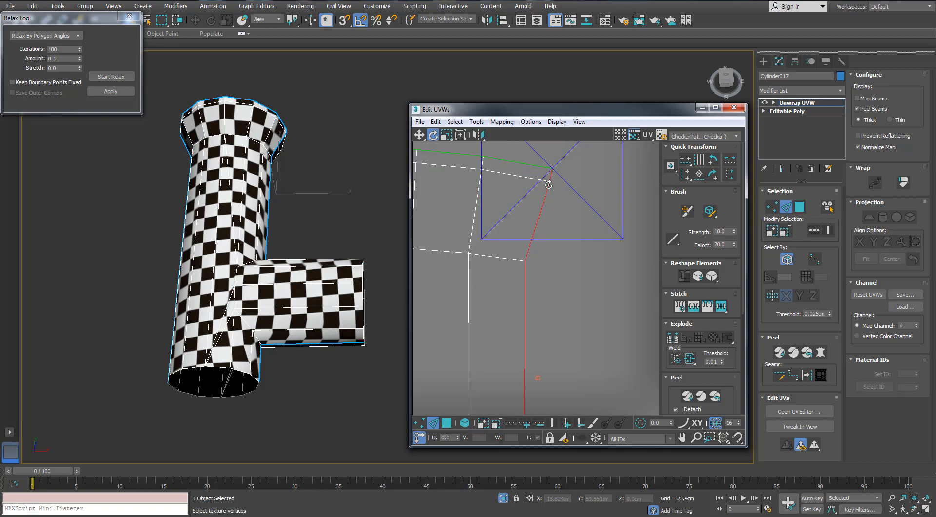
- Straighten the upper edge of the first T-shaped shell's side branch so it runs horizontally
alt+middle_drag(323, 209, 259, 163)
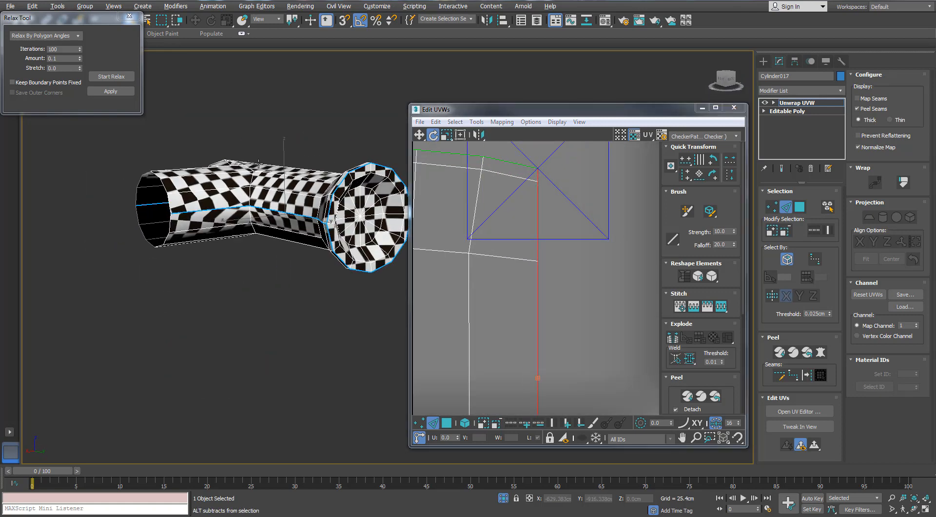
scroll(509, 220, down, 8)
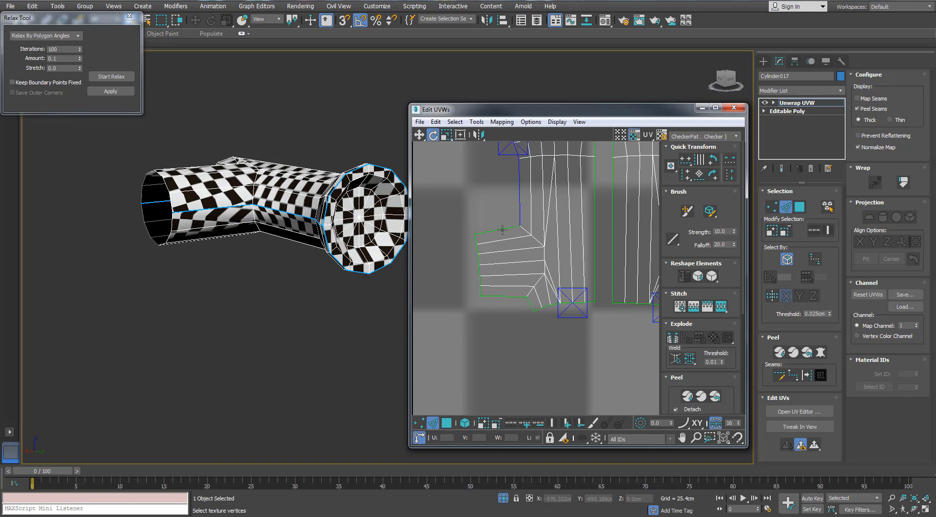
click(502, 228)
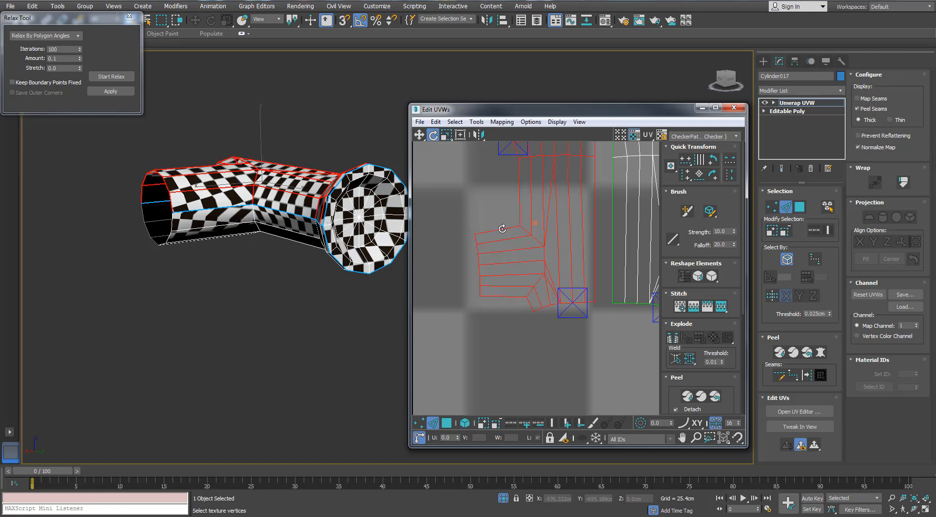
drag(491, 231, 498, 236)
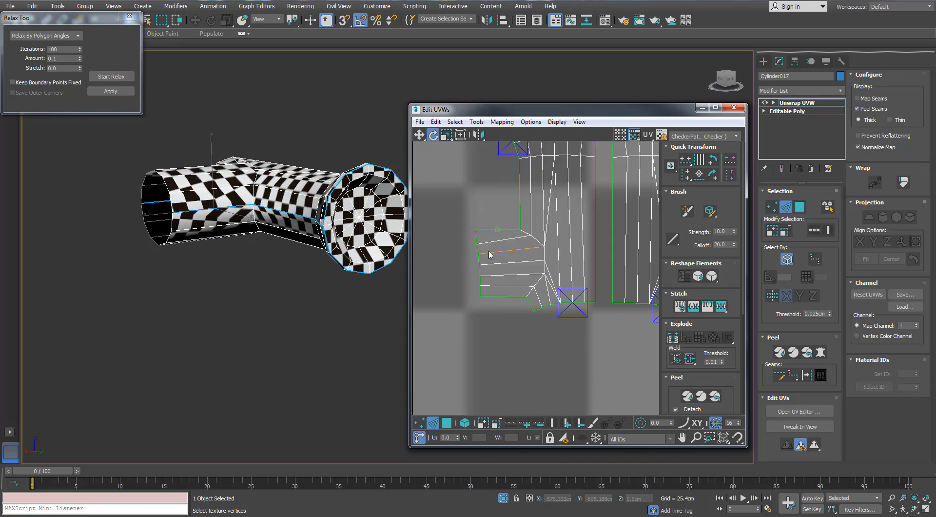
scroll(519, 227, down, 6)
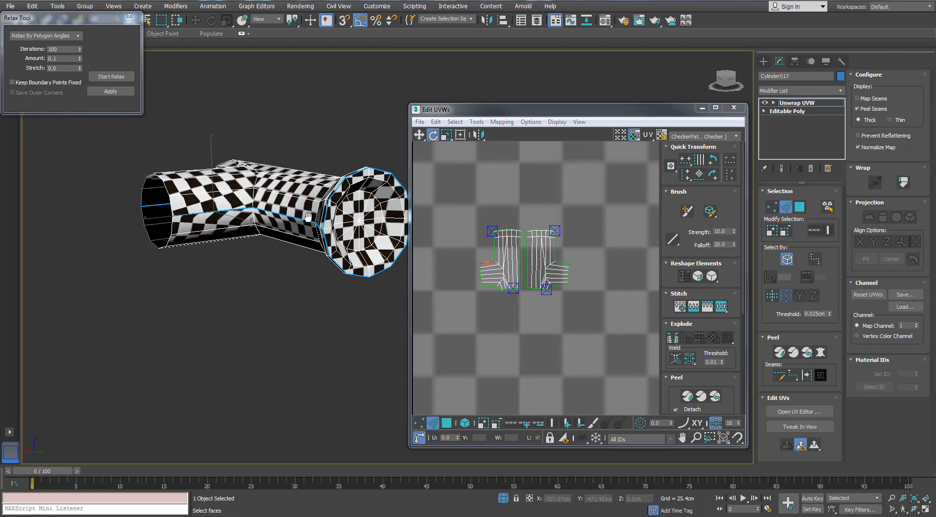
alt+middle_drag(204, 229, 350, 276)
scroll(611, 249, down, 3)
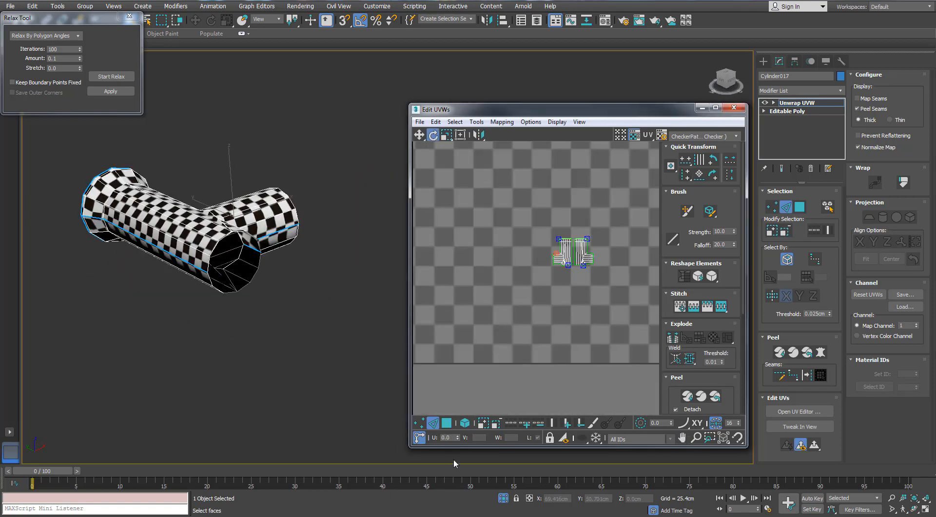
- Turn on whole-element selection, select both T-shaped shells and move them above the UV tile
click(464, 424)
drag(597, 235, 559, 273)
scroll(545, 339, down, 2)
middle_drag(575, 263, 521, 394)
scroll(544, 338, down, 2)
key(w)
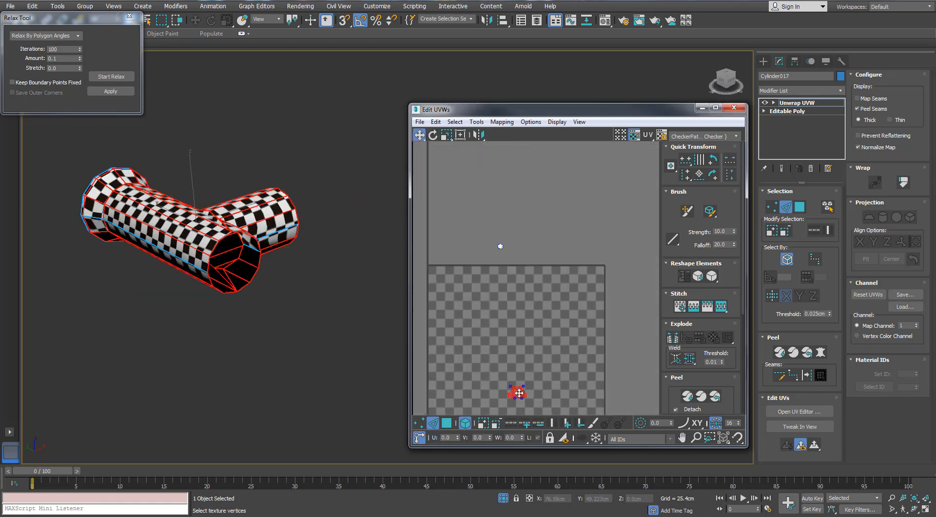
drag(521, 394, 517, 255)
- End the pipe's isolation, select the untextured collar ring near the pipe's flared end and isolate it
click(325, 302)
alt+middle_drag(325, 304, 189, 298)
click(503, 497)
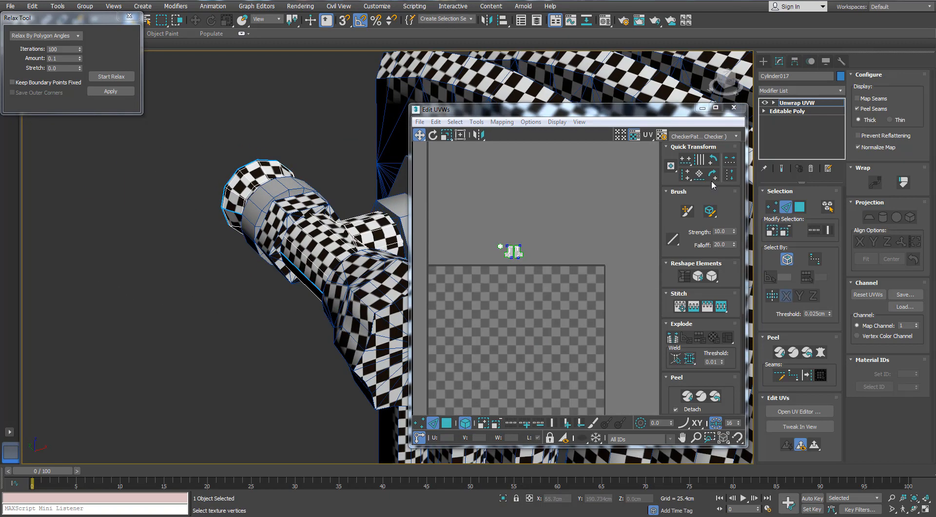
click(287, 314)
alt+middle_drag(253, 205, 385, 213)
click(280, 209)
click(504, 497)
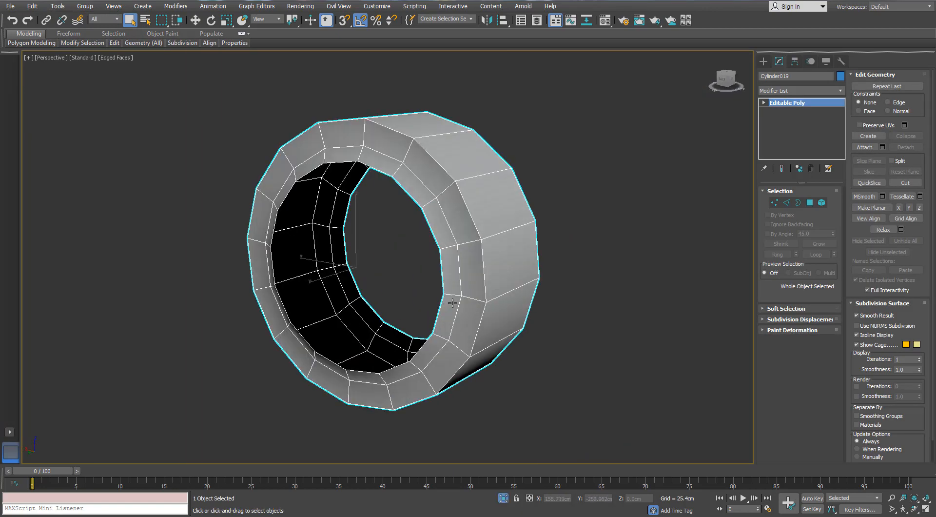
- Add an Unwrap UVW modifier to the collar ring, select all its faces and open the UV editor
click(840, 92)
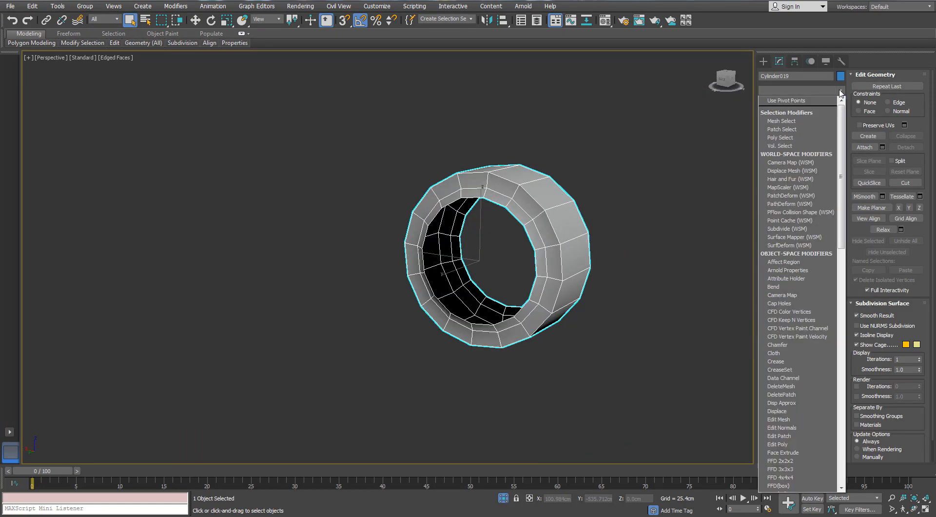
click(840, 91)
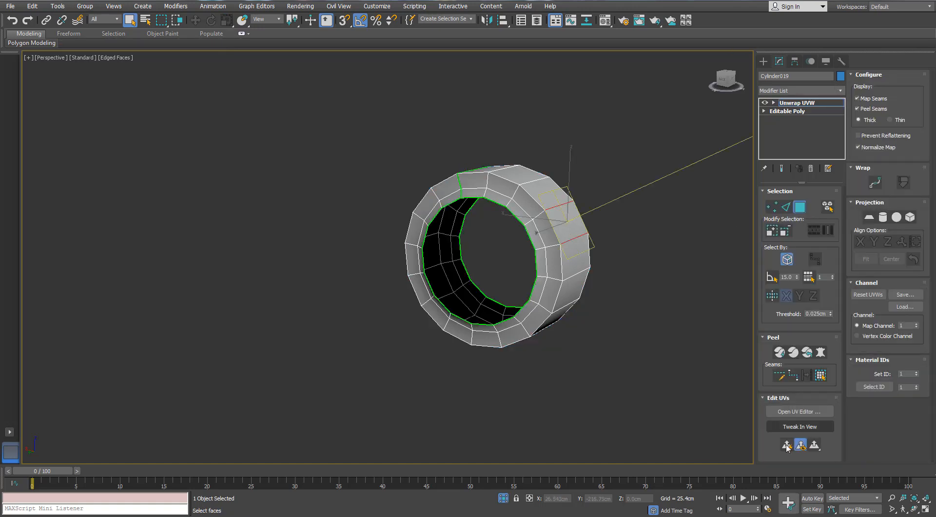
click(818, 381)
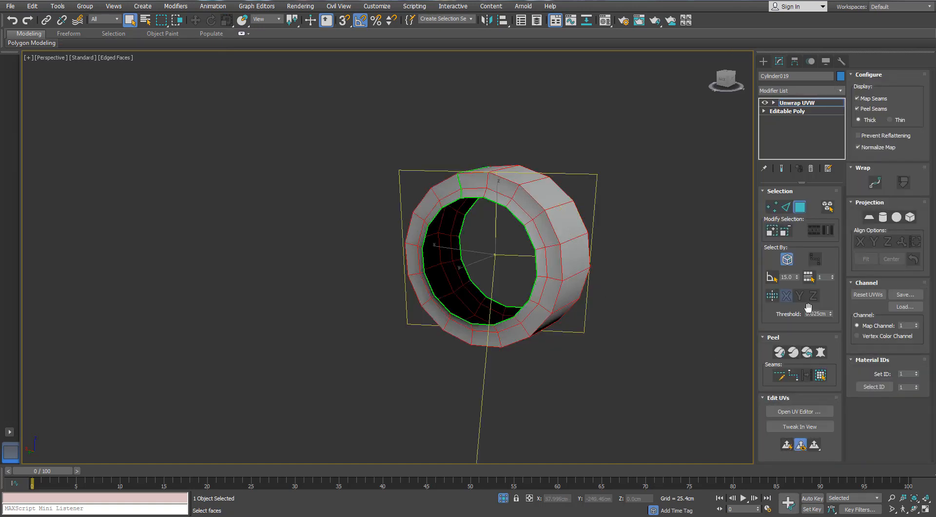
click(800, 411)
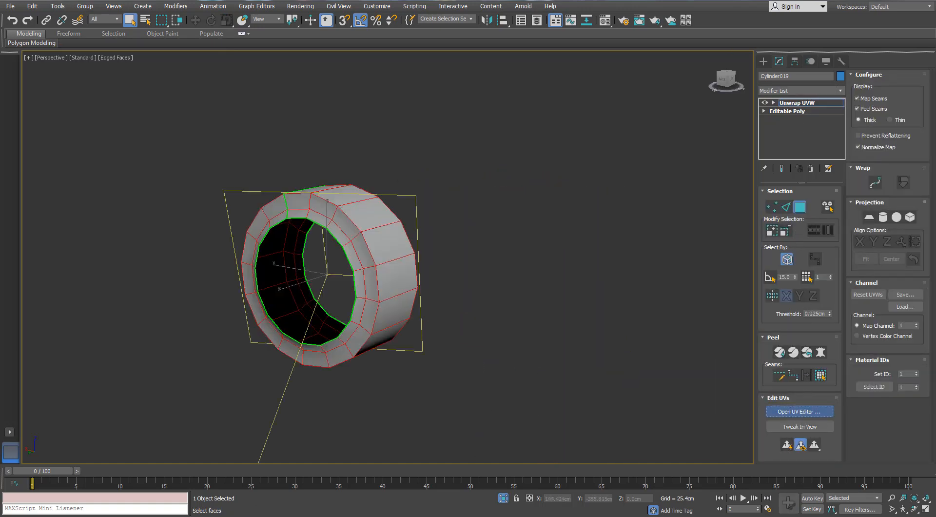
drag(335, 55, 658, 61)
middle_drag(306, 214, 197, 232)
click(477, 72)
click(488, 108)
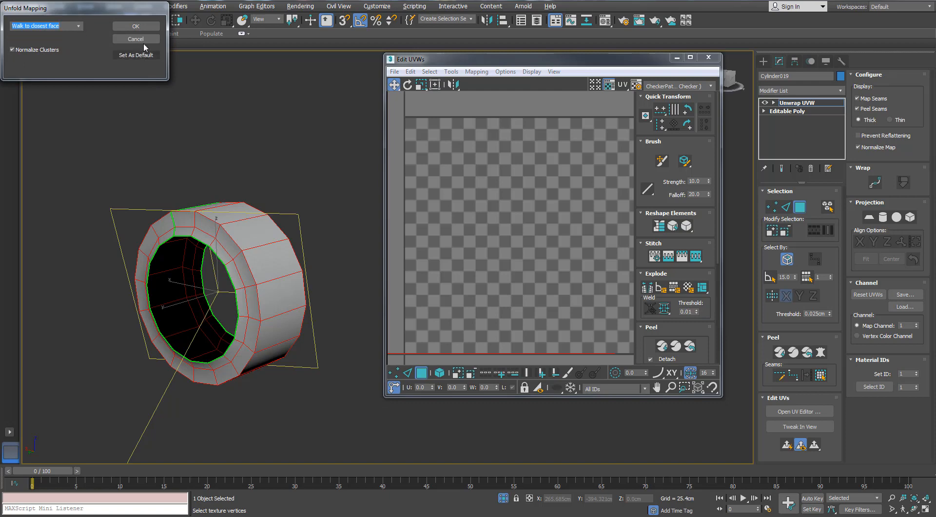
click(140, 40)
- Apply Normal Mapping with the Box Mapping option to all faces of the collar ring
click(476, 71)
click(488, 98)
click(108, 88)
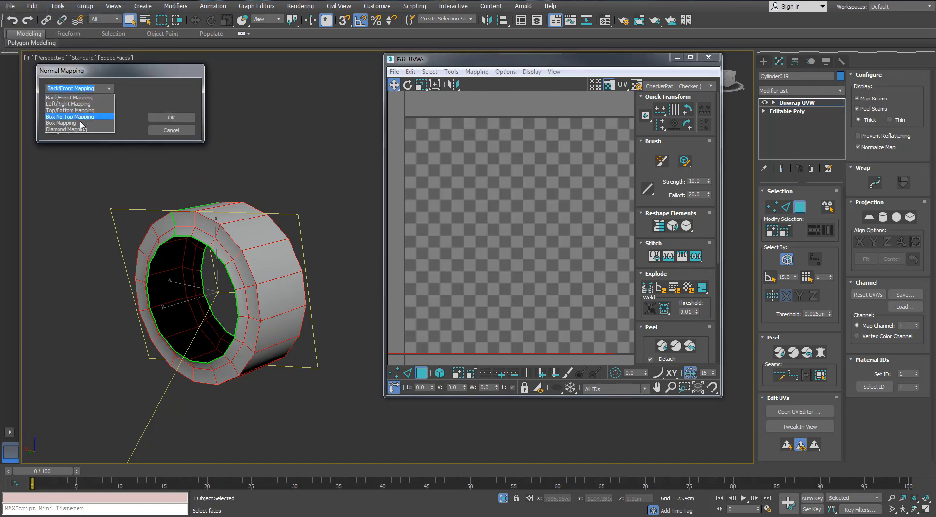
click(79, 124)
click(174, 120)
- Stitch the collar's side strips end to end into one long continuous UV strip
scroll(541, 206, down, 3)
scroll(527, 178, up, 8)
key(2)
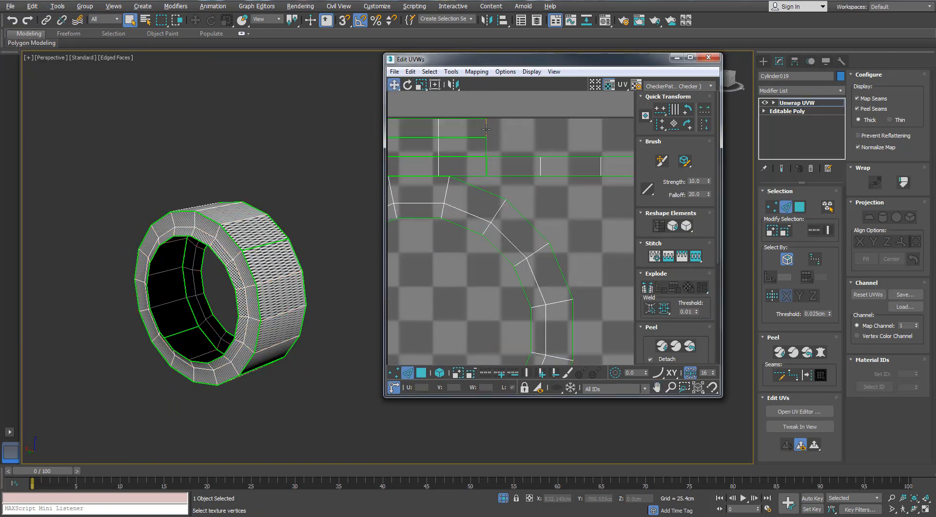
click(486, 128)
scroll(513, 149, down, 3)
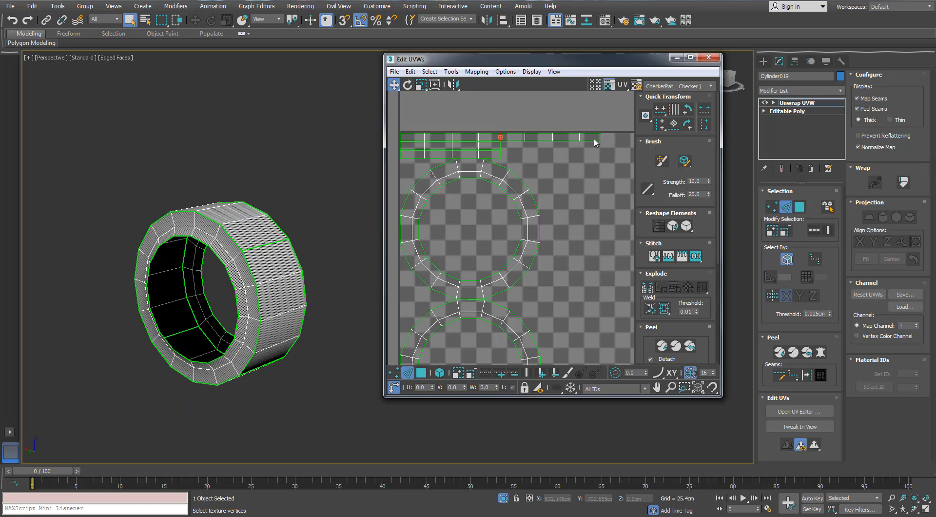
key(s)
middle_drag(572, 156, 658, 157)
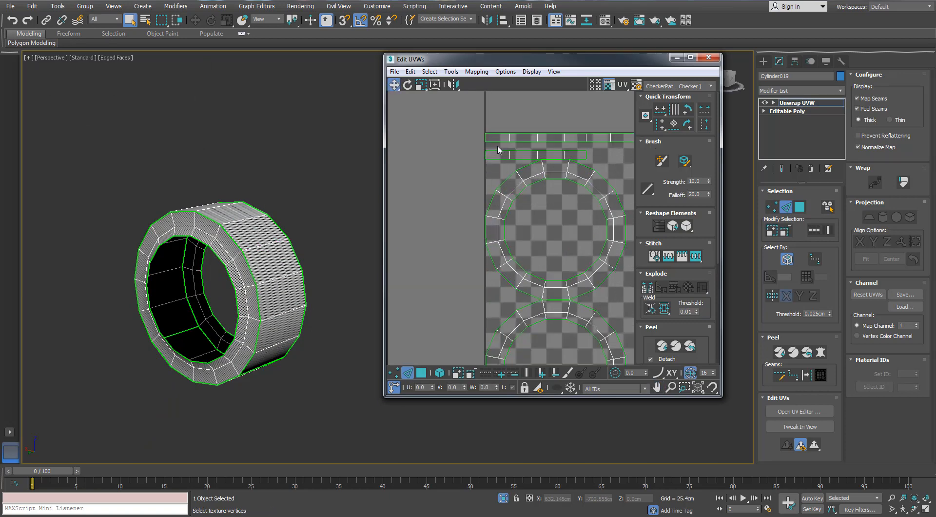
scroll(485, 140, down, 3)
- Switch to whole-element face selection, select the lower ring-shaped shell and shade the selected faces in the viewport
key(3)
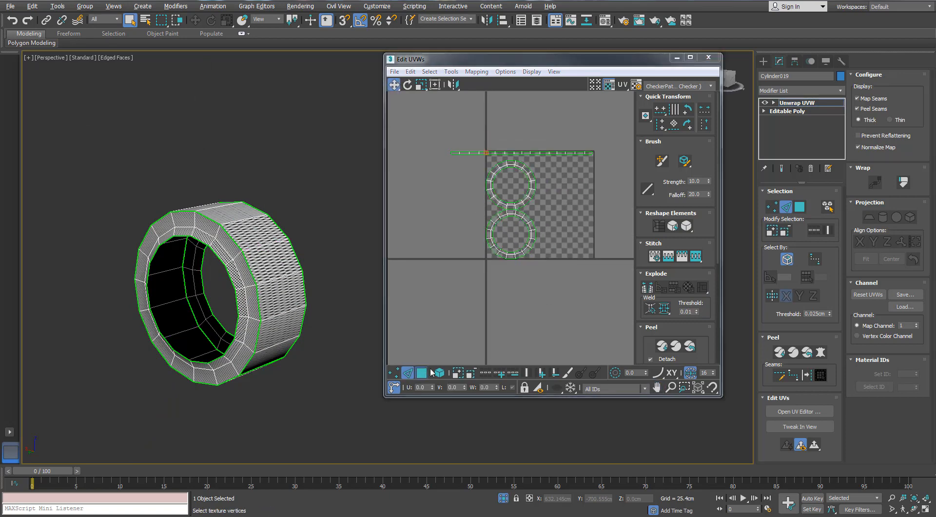
drag(545, 214, 531, 243)
double_click(507, 260)
alt+middle_drag(213, 267, 219, 301)
key(F2)
scroll(221, 246, up, 3)
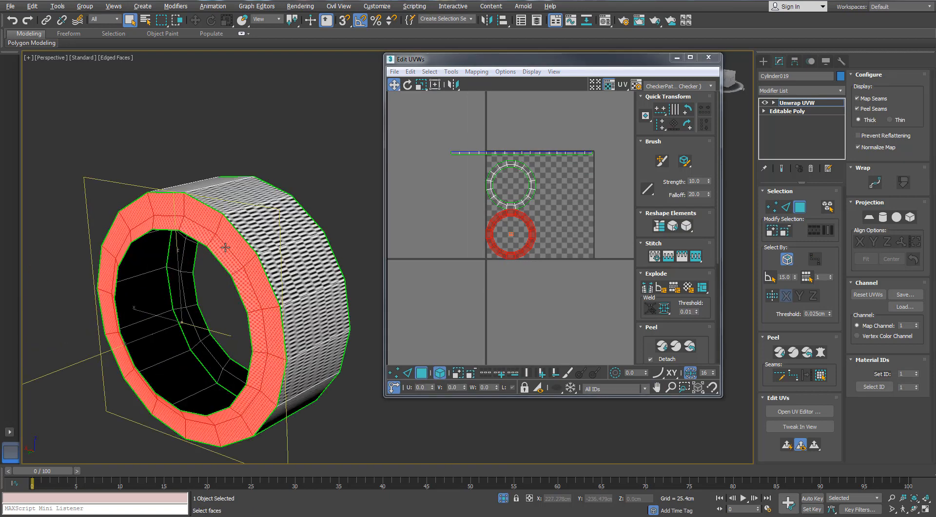
alt+middle_drag(228, 237, 369, 200)
- Check the strip's faces on the collar, select all its shells and run Quick Peel on them
drag(470, 132, 476, 172)
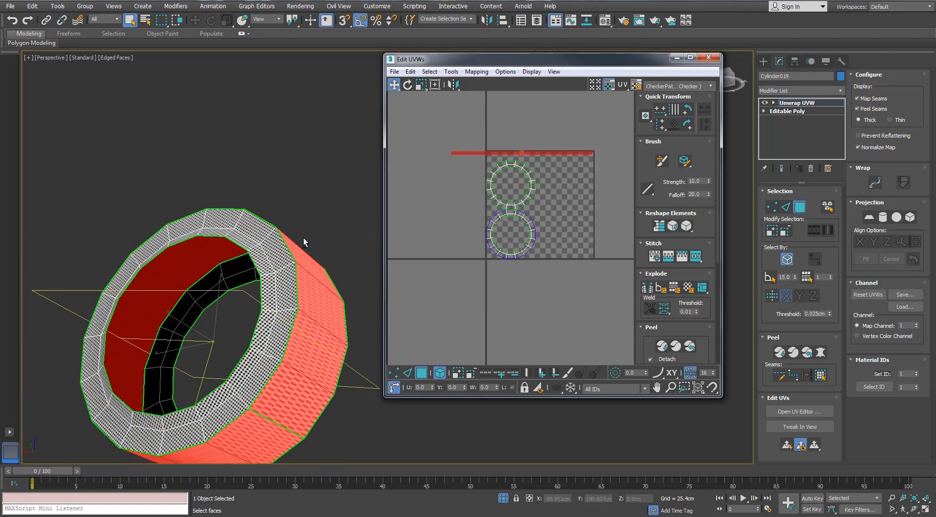
alt+middle_drag(303, 239, 244, 287)
drag(551, 138, 517, 275)
click(662, 345)
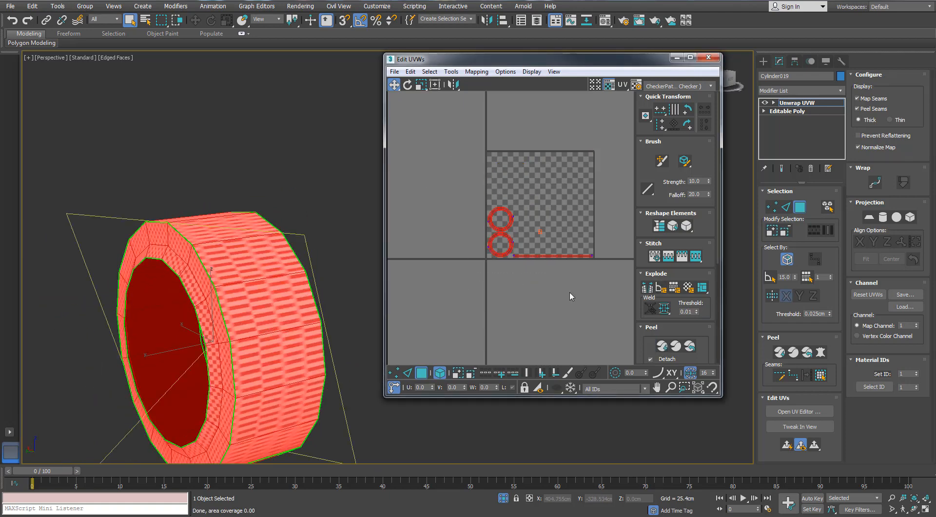
- Select the collar's long strip shell
scroll(532, 245, up, 3)
middle_drag(533, 244, 542, 255)
click(541, 275)
click(452, 72)
click(467, 238)
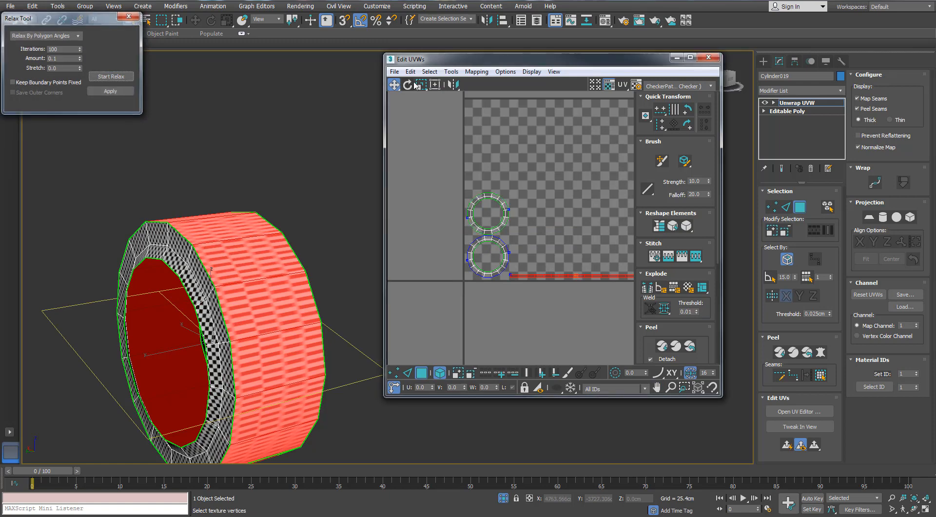
click(129, 19)
- Scale the strip shell vertically until the checkers on the collar's outer band look roughly square
drag(421, 84, 421, 93)
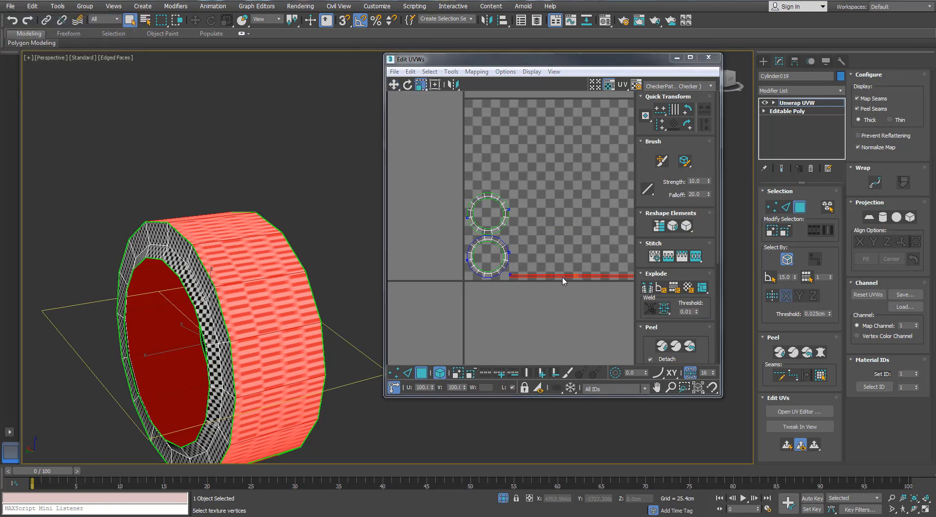
drag(562, 281, 545, 125)
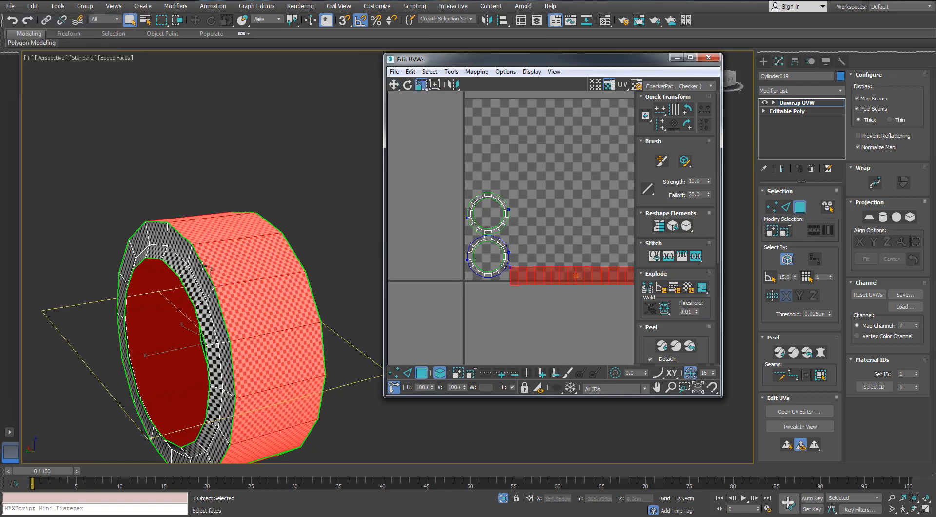
alt+middle_drag(202, 266, 264, 261)
- Select all the collar's shells, end isolation and scale them down until their checkers match the neighbouring pipe parts
drag(565, 188, 443, 307)
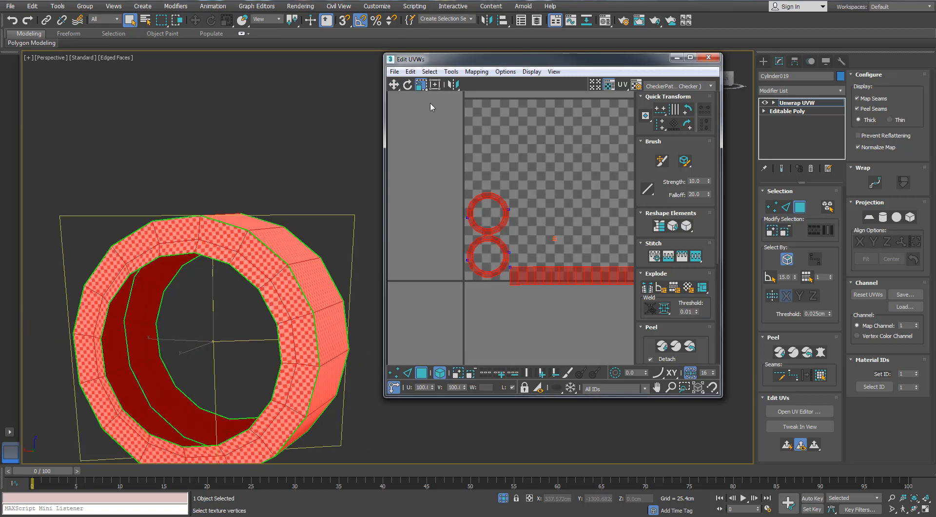
drag(525, 201, 486, 496)
click(503, 497)
scroll(298, 234, up, 6)
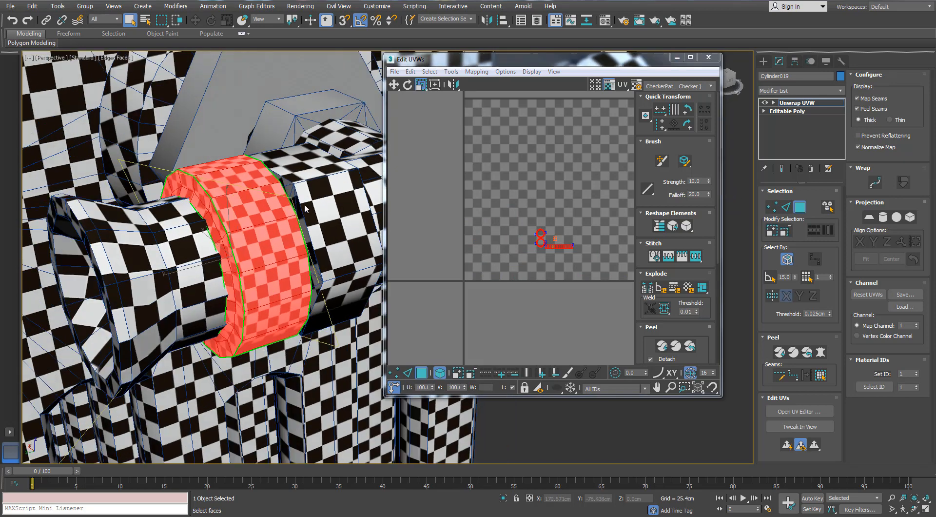
alt+middle_drag(273, 248, 326, 244)
drag(564, 244, 556, 271)
middle_drag(555, 270, 551, 327)
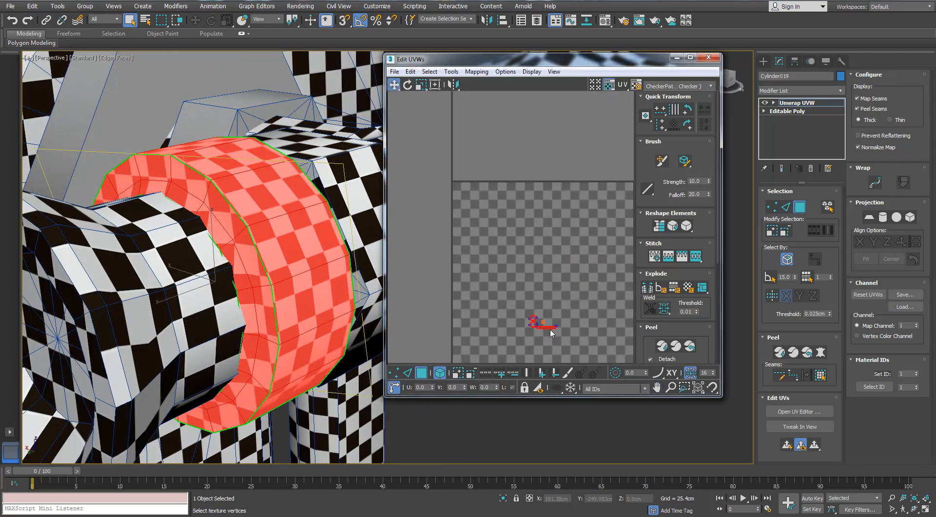
- Move all the collar's shells outside the UV tile, above its upper right corner
drag(551, 330, 566, 175)
middle_drag(583, 182, 468, 262)
drag(451, 257, 579, 238)
alt+middle_drag(335, 255, 281, 266)
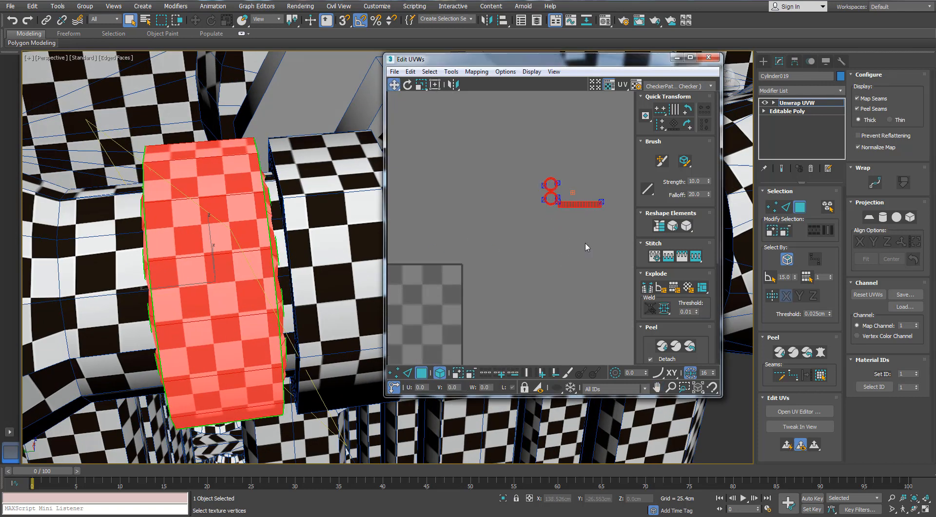
- Scale only the strip shell to even out the checkers on the collar's outer band
scroll(585, 242, up, 4)
click(420, 85)
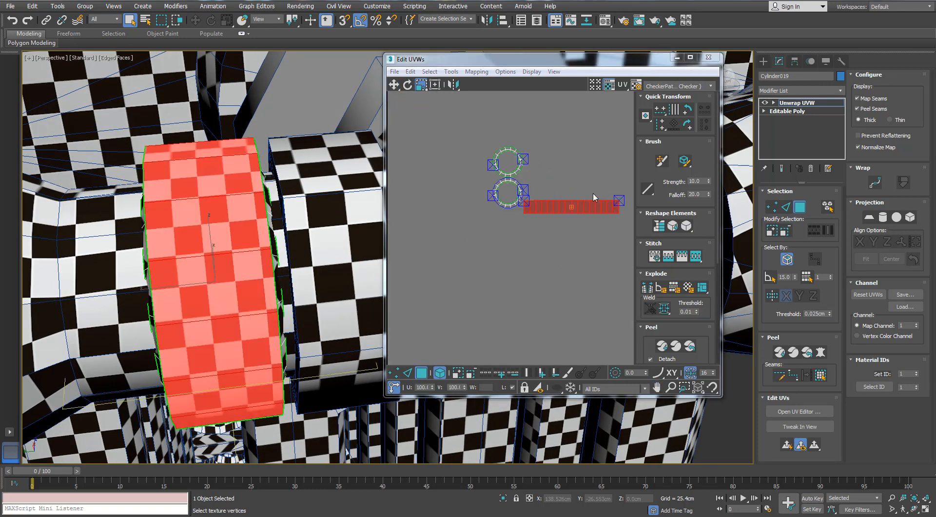
drag(608, 200, 545, 222)
click(578, 208)
- Arrange the two ring-shaped shells side by side directly above the strip
key(w)
drag(551, 138, 502, 198)
key(e)
drag(519, 171, 524, 201)
- Select the vertices of all the collar's shells, leave vertex mode and close the UV editor
key(2)
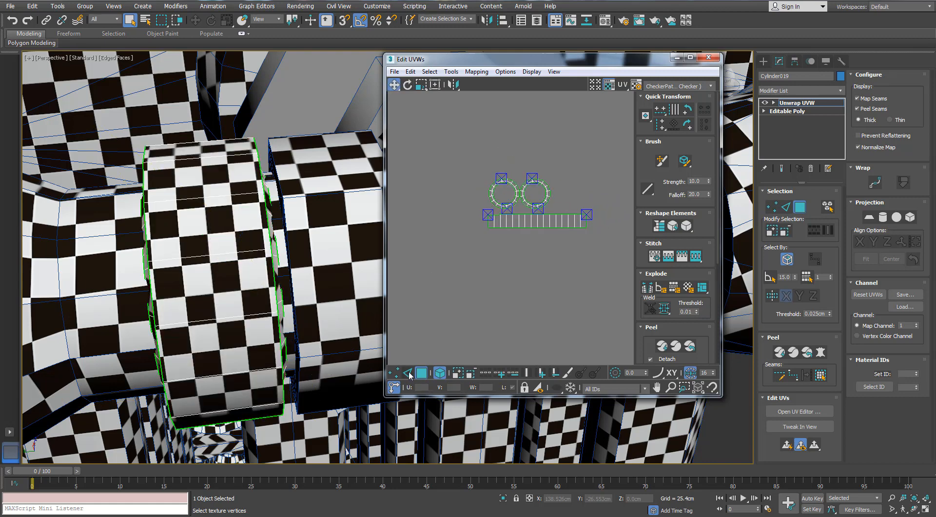
key(1)
alt+drag(468, 134, 604, 295)
scroll(510, 272, down, 9)
middle_drag(491, 255, 520, 208)
click(267, 236)
scroll(267, 239, down, 5)
alt+middle_drag(267, 239, 208, 218)
scroll(246, 215, down, 2)
click(772, 207)
click(708, 58)
- Select the small untextured hexagonal nut beside the radiator and delete its Unwrap UVW modifier
click(239, 248)
click(171, 217)
scroll(208, 219, up, 2)
click(353, 250)
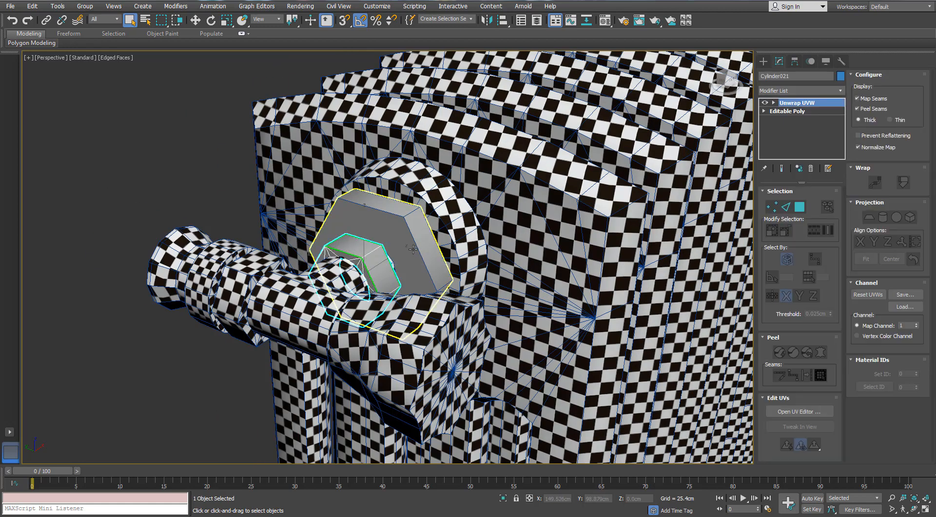
key(m)
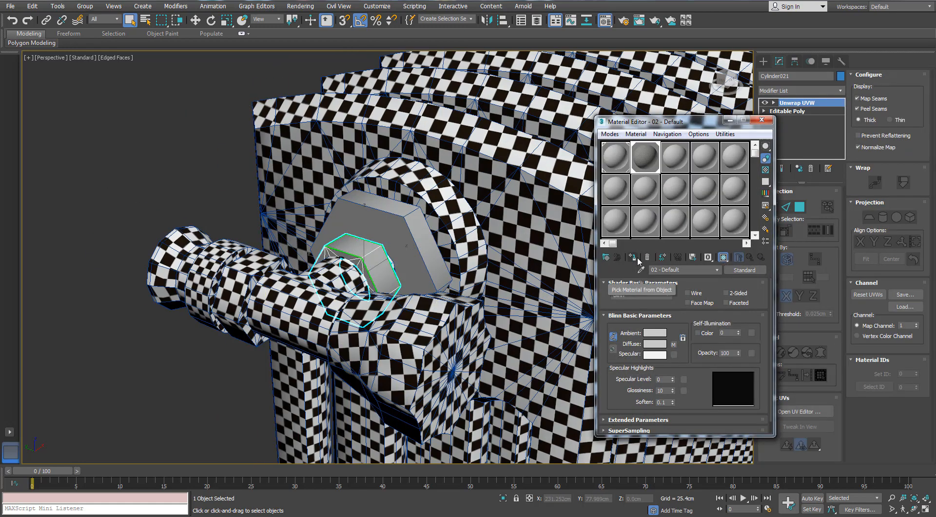
click(761, 120)
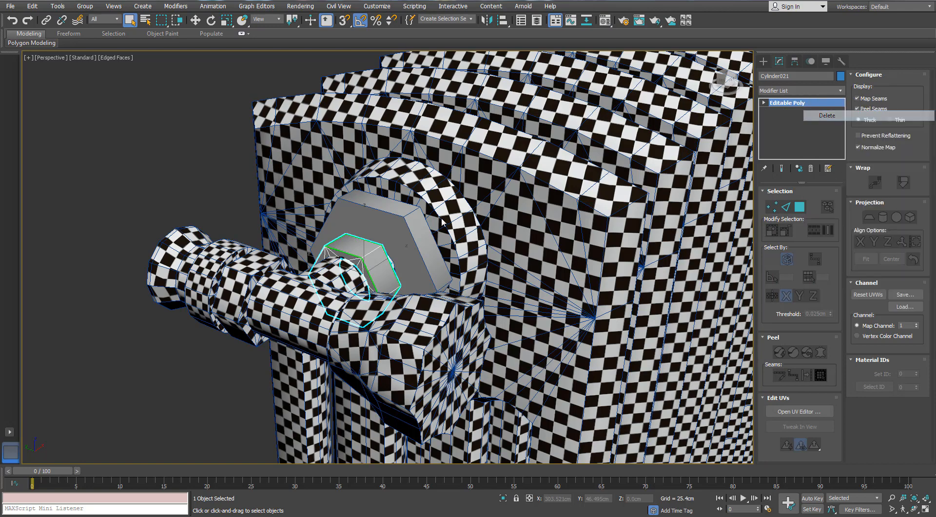
- Select the checkered hexagonal nut on the pipe and copy its Unwrap UVW modifier
click(244, 259)
right_click(789, 102)
click(838, 144)
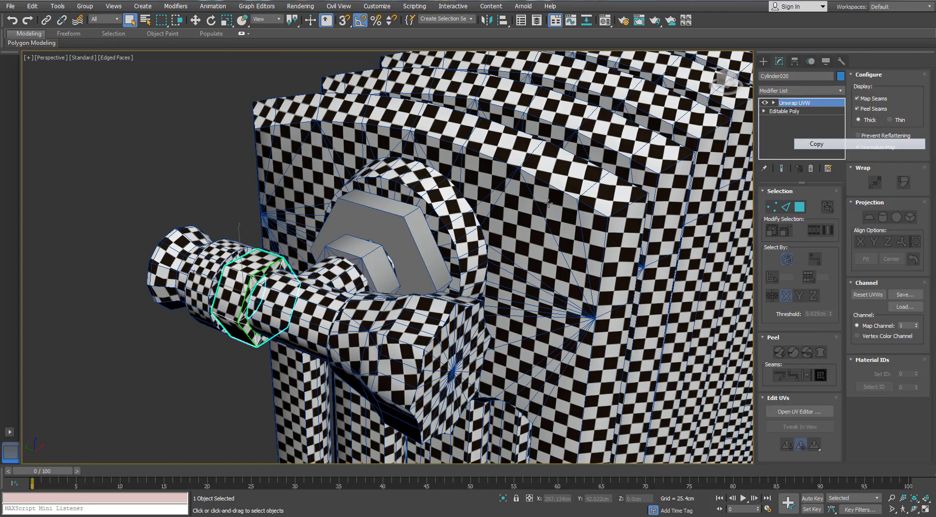
- Paste the copied Unwrap UVW modifier onto the small untextured hexagonal nut beside the radiator
click(377, 258)
right_click(792, 115)
click(807, 124)
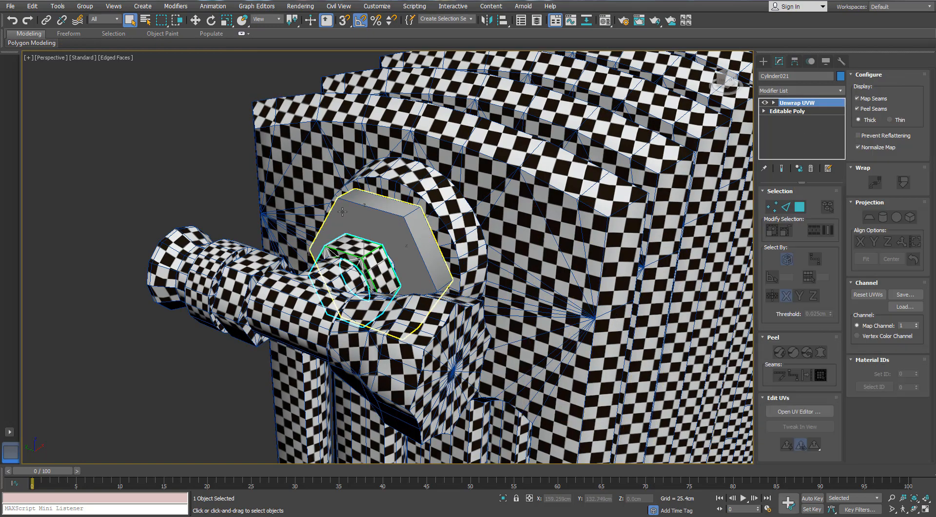
- Select the larger grey hexagonal nut behind the small one and isolate it
alt+middle_drag(363, 210, 261, 181)
click(262, 181)
click(423, 259)
key(alt+q)
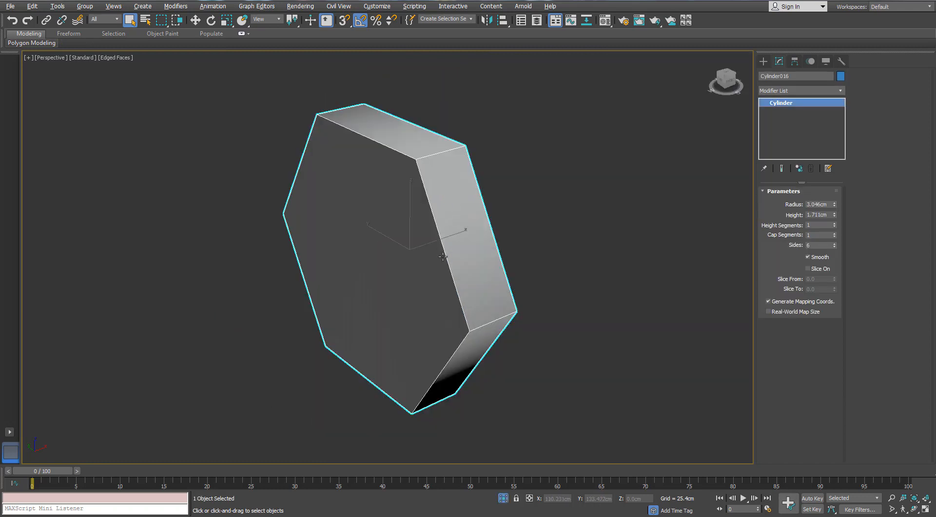
- Convert the isolated nut to Editable Mesh and delete its hexagonal cap on the radiator-facing side
alt+middle_drag(488, 251, 366, 243)
right_click(411, 213)
mouse_move(420, 315)
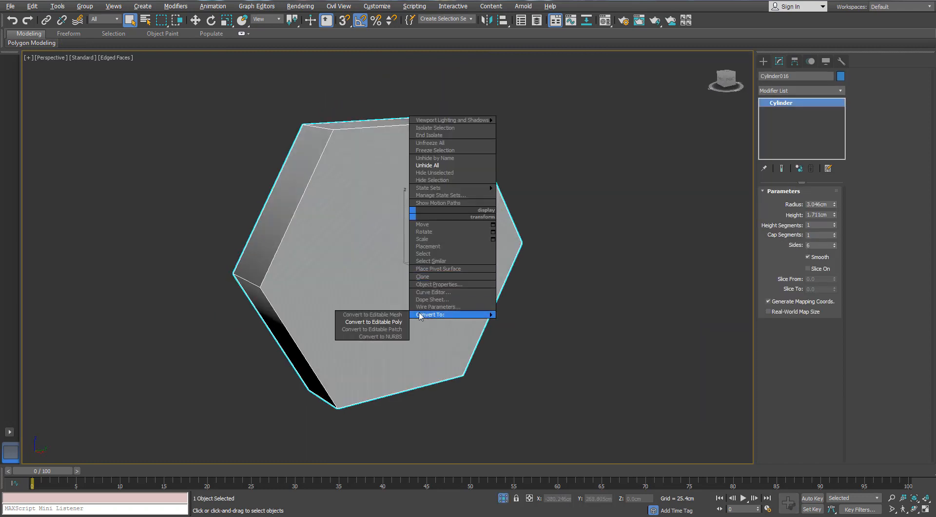
click(389, 318)
click(809, 204)
click(396, 212)
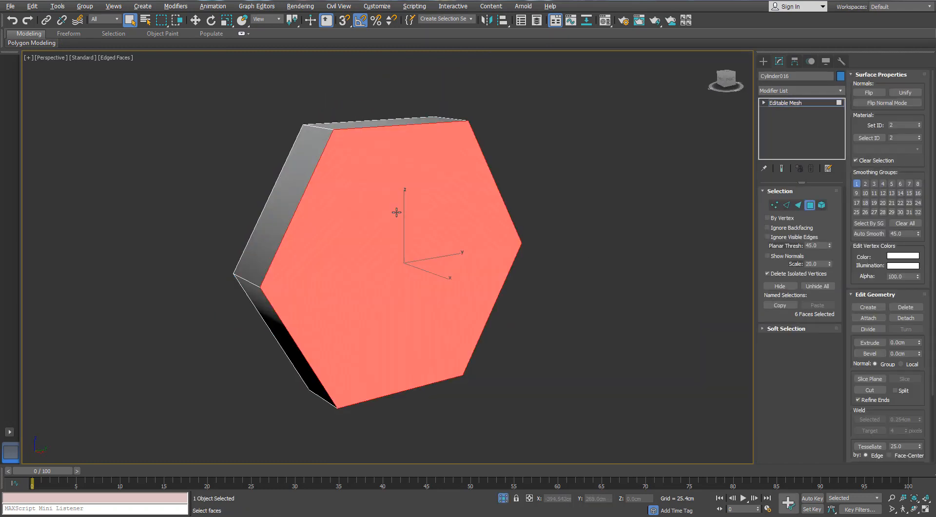
key(Delete)
alt+middle_drag(396, 212, 524, 207)
scroll(524, 207, down, 4)
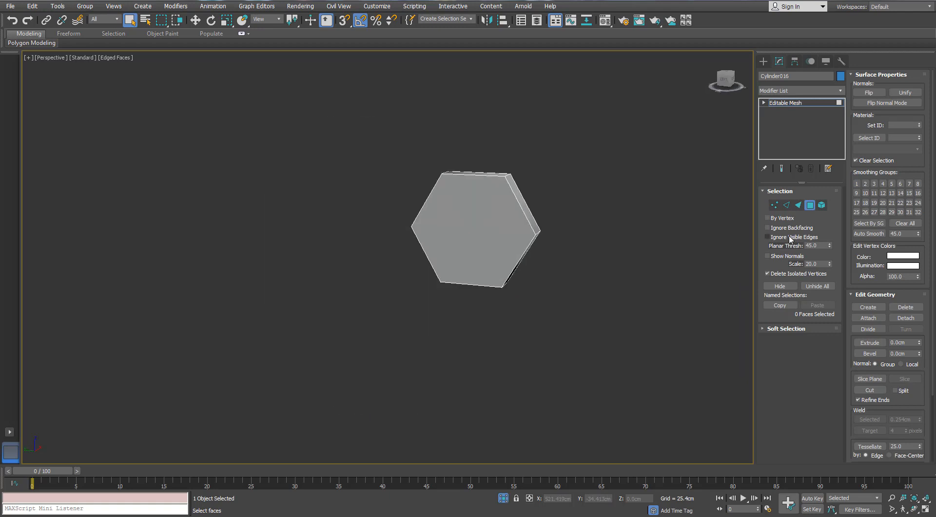
click(809, 204)
- Add an Unwrap UVW modifier to the large nut and open its UV editor
click(840, 91)
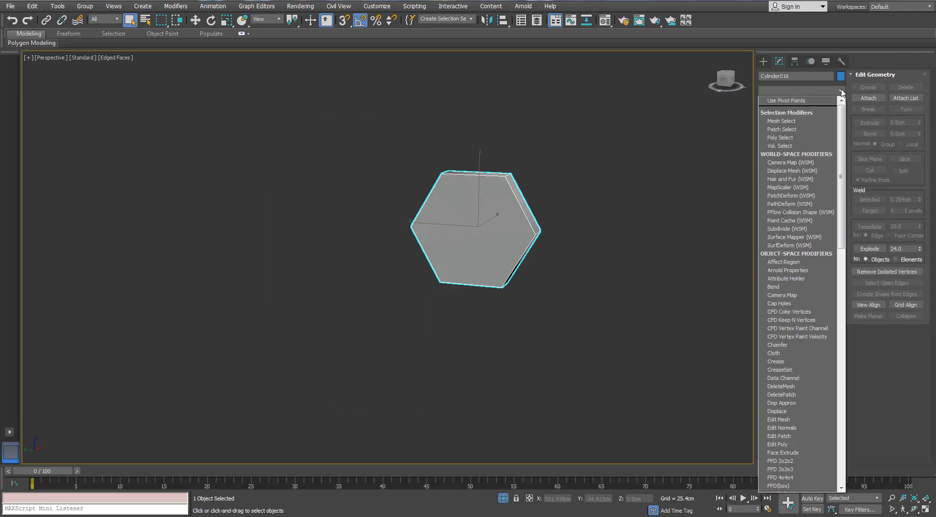
key(u)
key(Return)
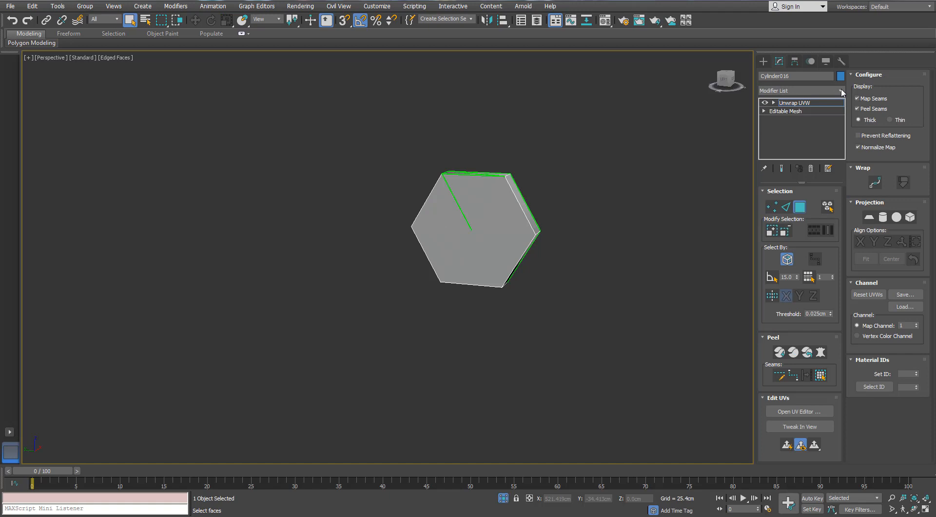
click(799, 411)
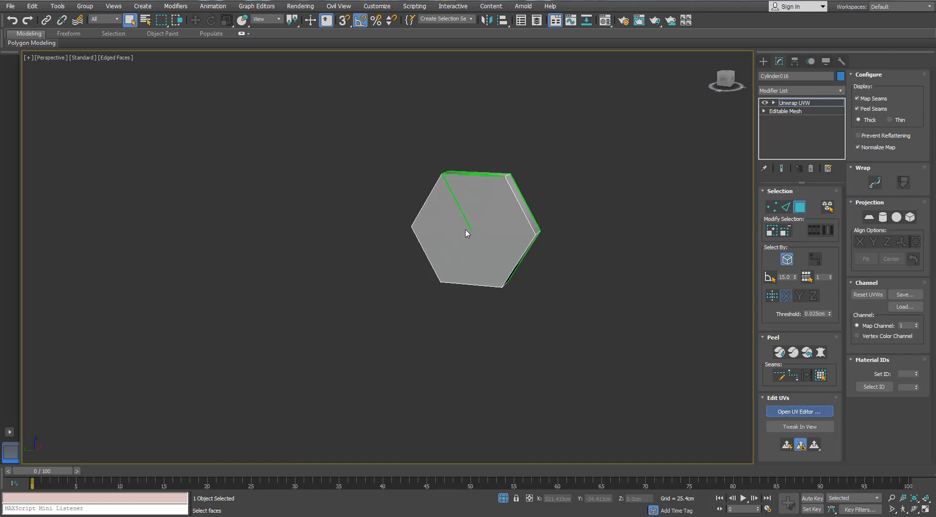
middle_drag(466, 233, 537, 285)
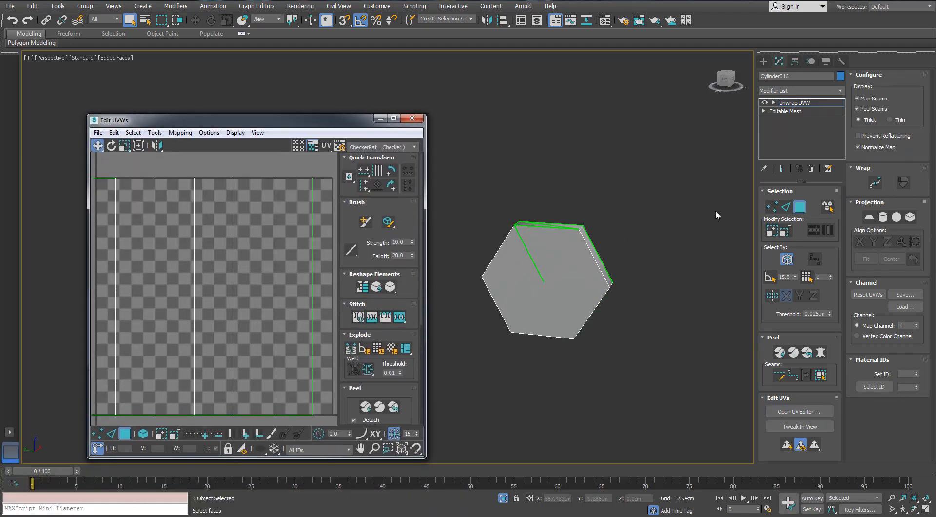
- Apply Normal Mapping with the Box Mapping option to all of the nut's polygons, then clear the selection
key(ctrl+a)
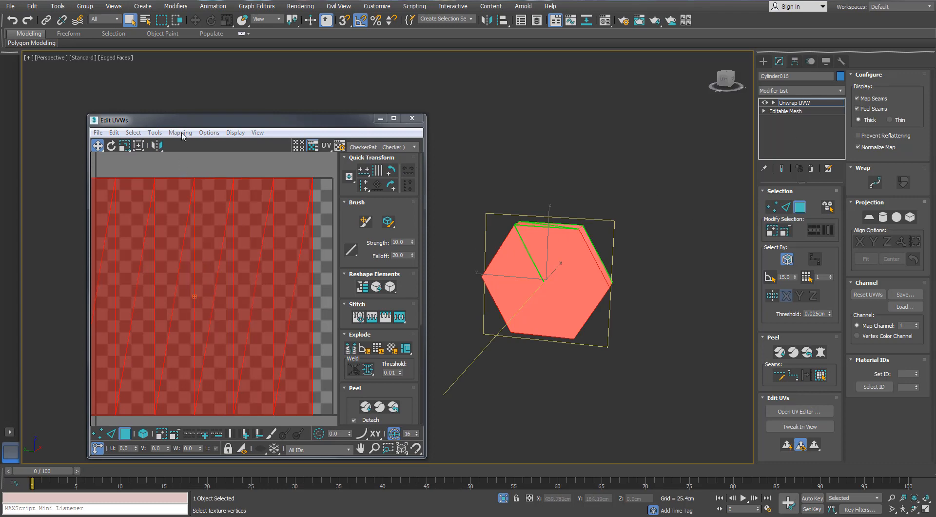
click(180, 132)
click(190, 157)
click(100, 89)
click(93, 123)
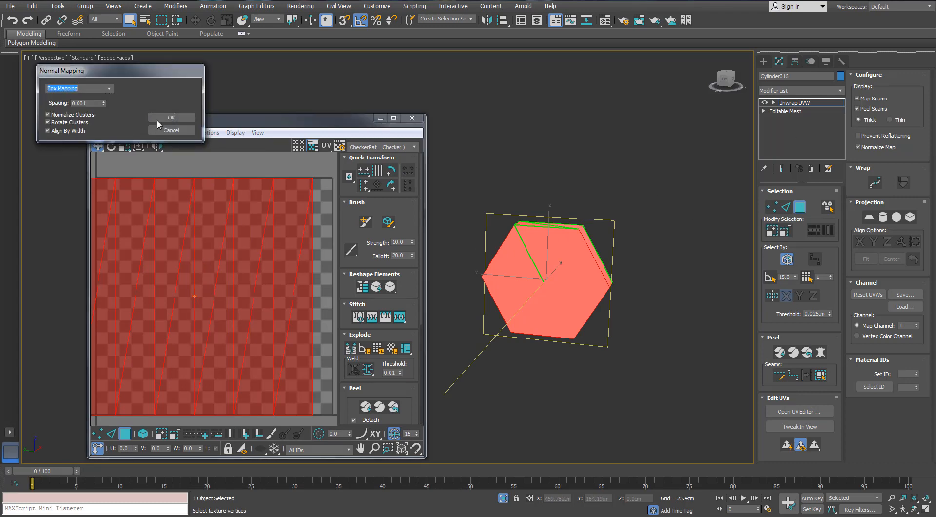
click(163, 118)
drag(261, 118, 265, 117)
click(256, 176)
- Stitch the nut's separate side-face shells along their shared edges into one continuous horizontal strip
key(2)
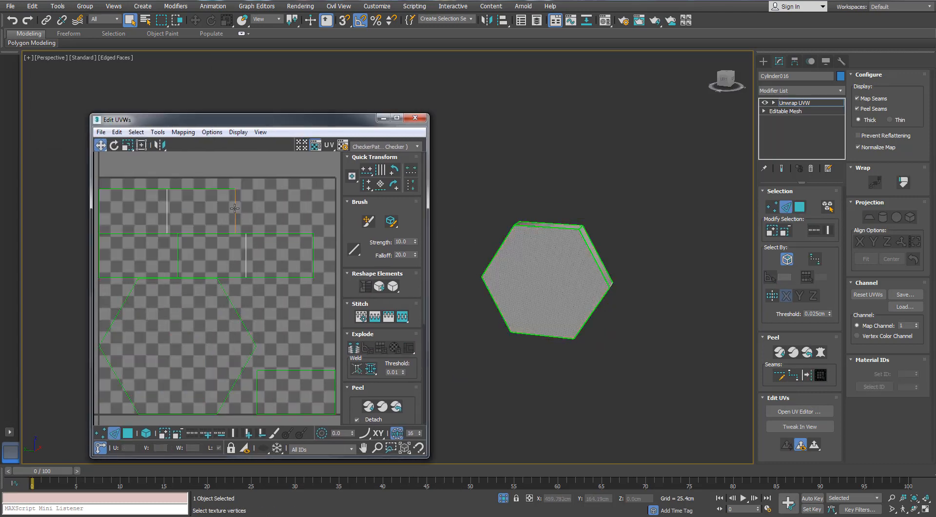
click(236, 212)
scroll(236, 212, down, 4)
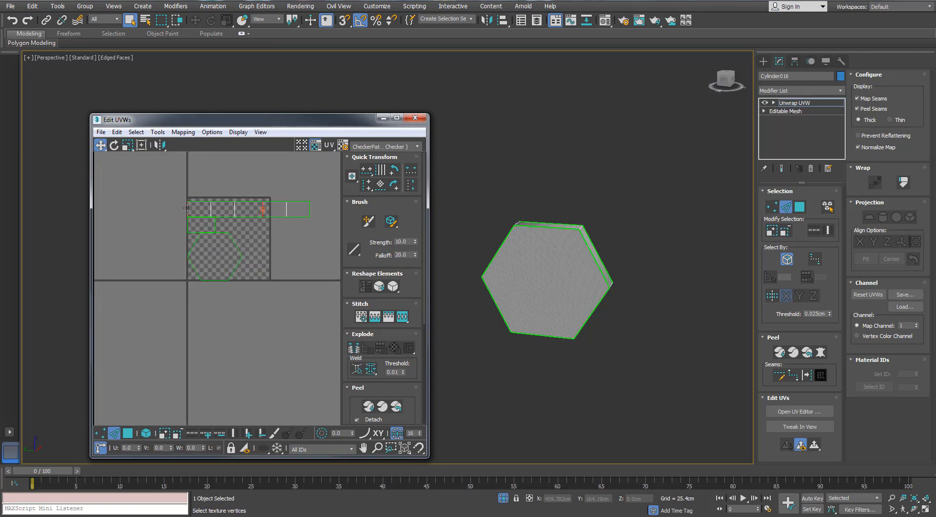
alt+middle_drag(517, 215, 521, 318)
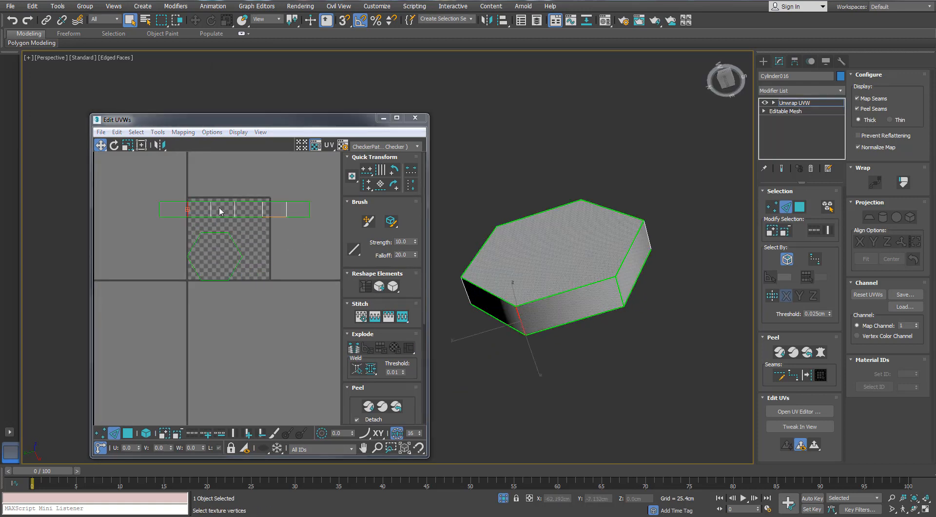
scroll(220, 214, up, 2)
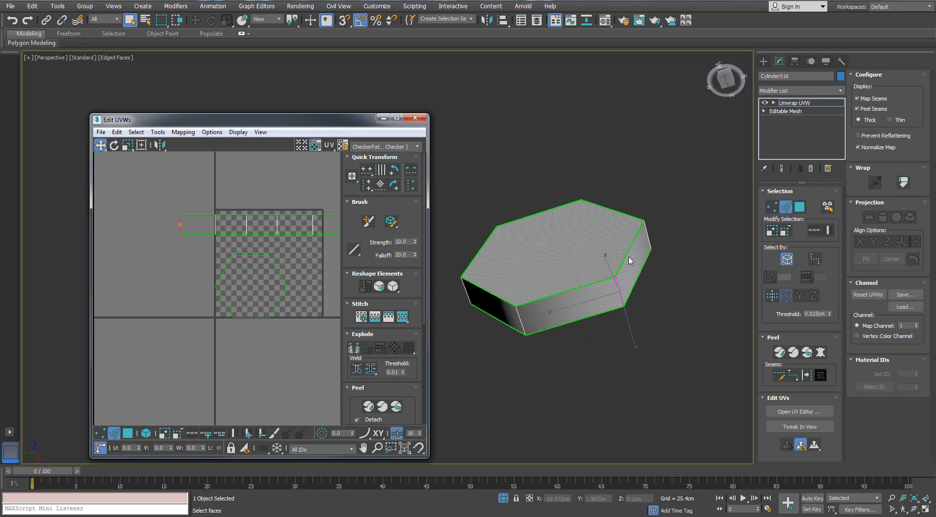
- Place the hexagonal shell next to the strip, scale both down together and move them outside the tile's upper-right corner
click(128, 433)
click(146, 433)
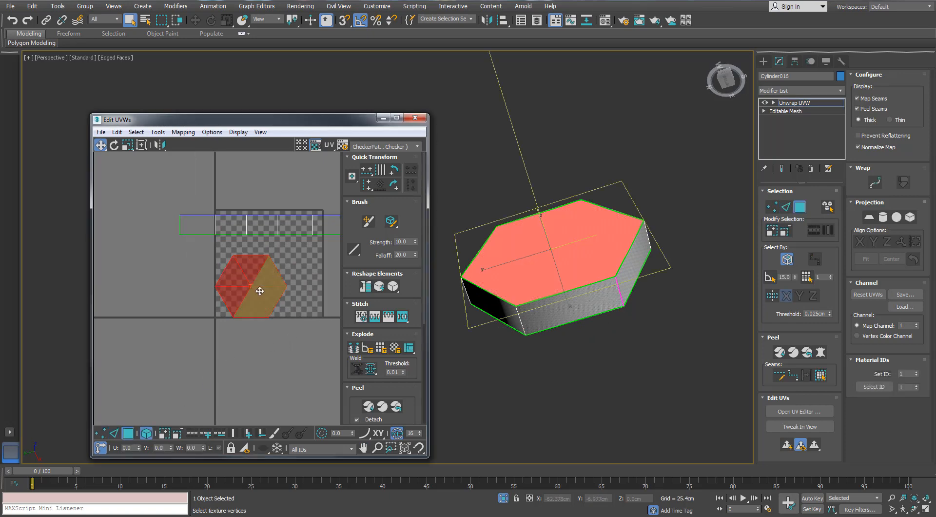
drag(255, 292, 220, 255)
key(r)
scroll(273, 194, up, 2)
middle_drag(272, 194, 184, 240)
key(w)
drag(190, 238, 301, 254)
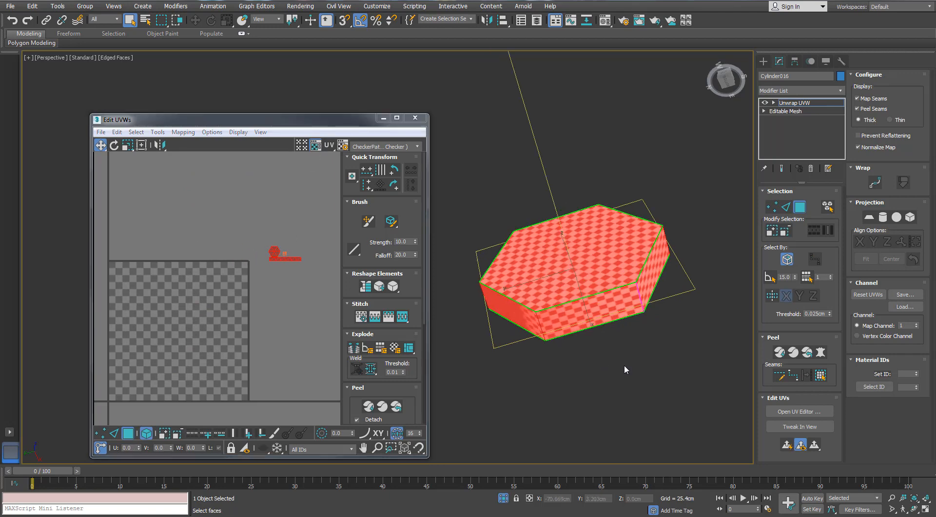
- Exit isolation and scale the nut's UV shells to about 50% to match the checker density of the neighbouring parts
alt+middle_drag(624, 370, 533, 479)
click(503, 497)
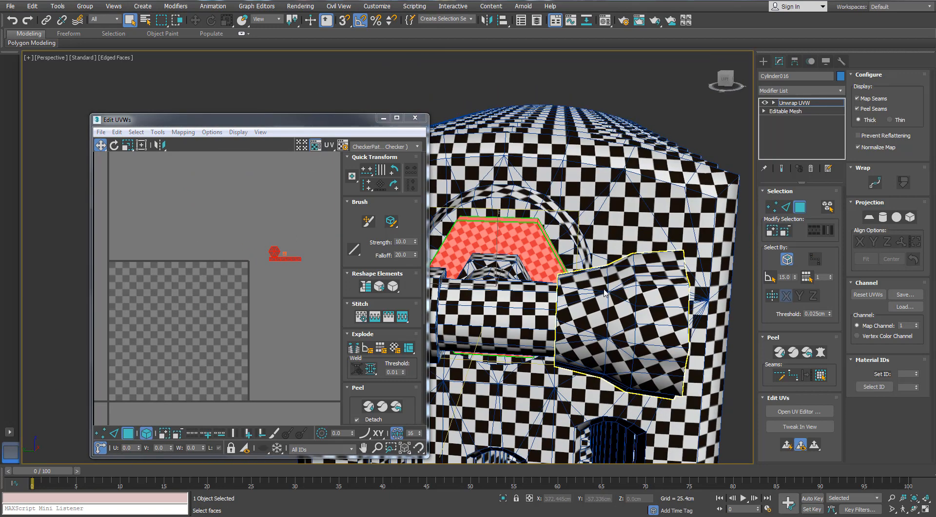
scroll(275, 251, up, 1)
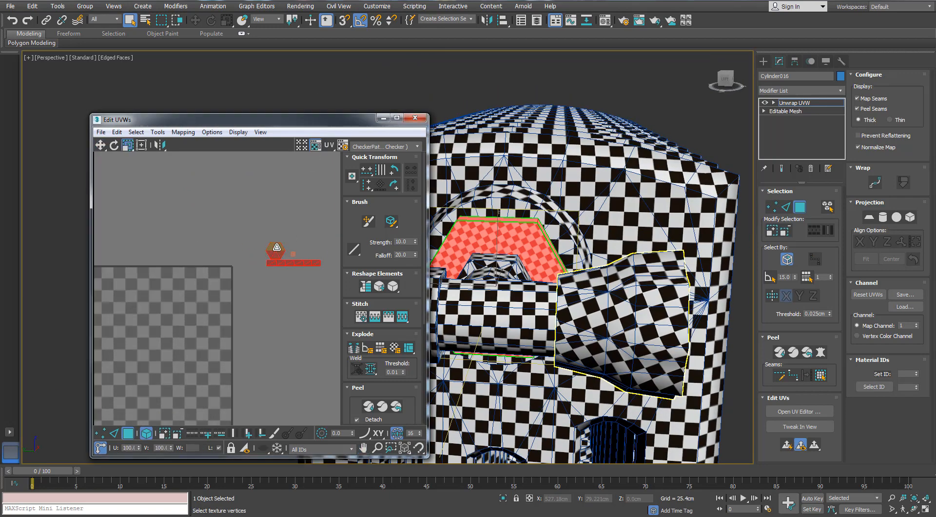
scroll(277, 247, down, 3)
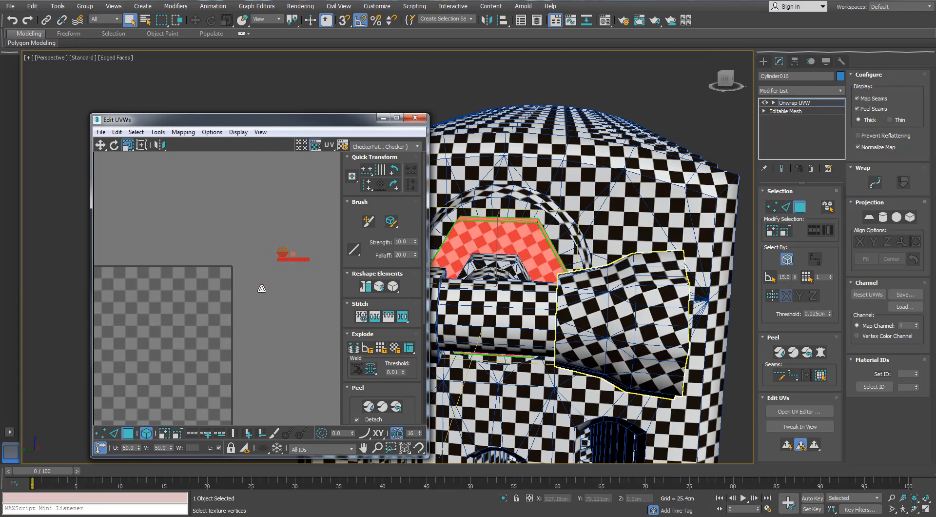
click(261, 295)
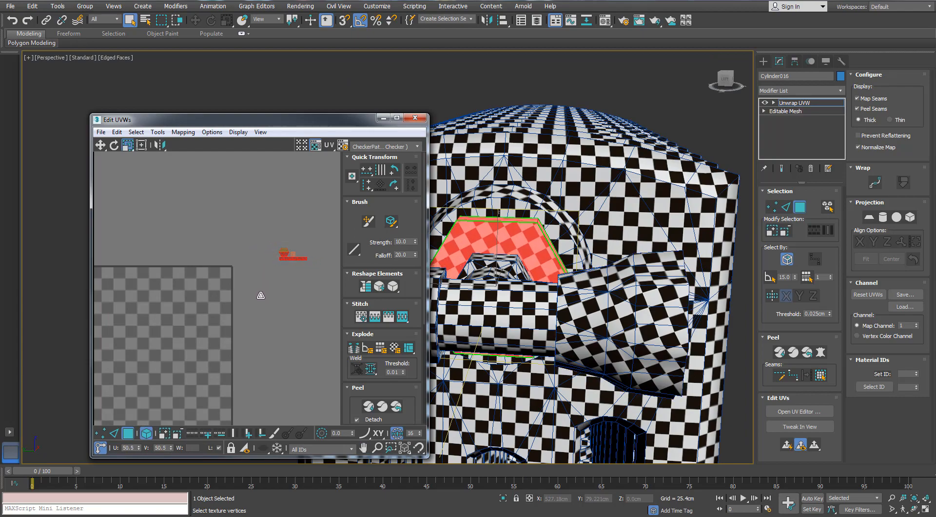
alt+middle_drag(458, 234, 333, 244)
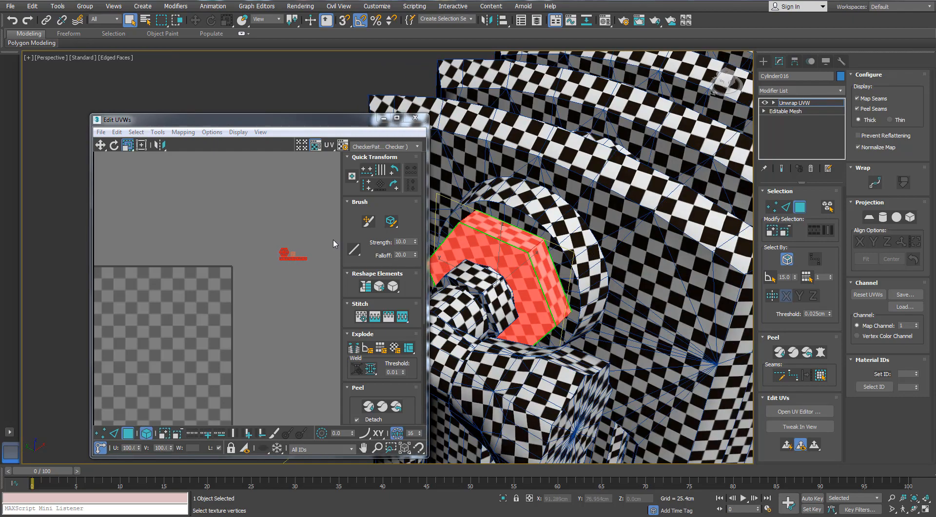
- Move the nut's UV shells farther up and away from the tile and deselect them
drag(284, 253, 324, 213)
scroll(458, 238, down, 5)
click(283, 251)
key(w)
click(321, 193)
scroll(551, 176, down, 6)
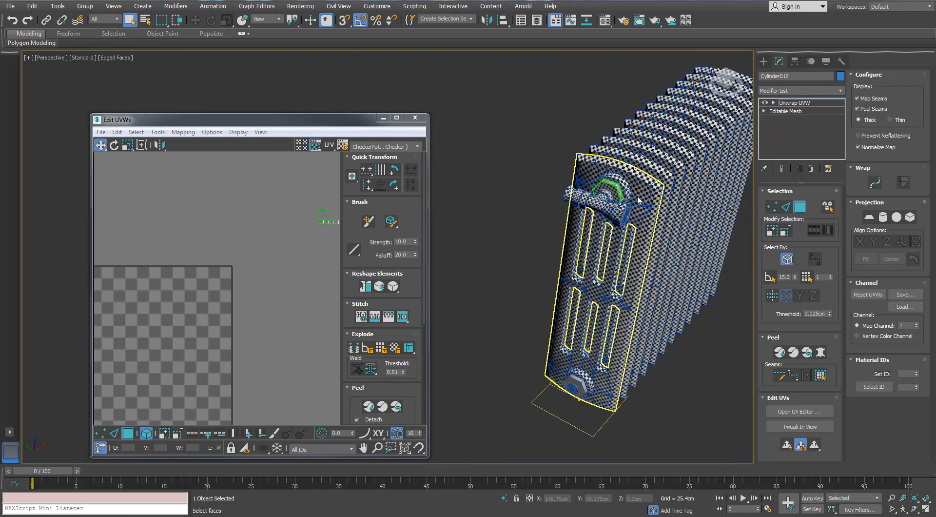
- Close the nut's UV editor and leave polygon selection mode
scroll(551, 175, up, 3)
alt+middle_drag(551, 176, 512, 152)
click(415, 118)
scroll(527, 197, down, 5)
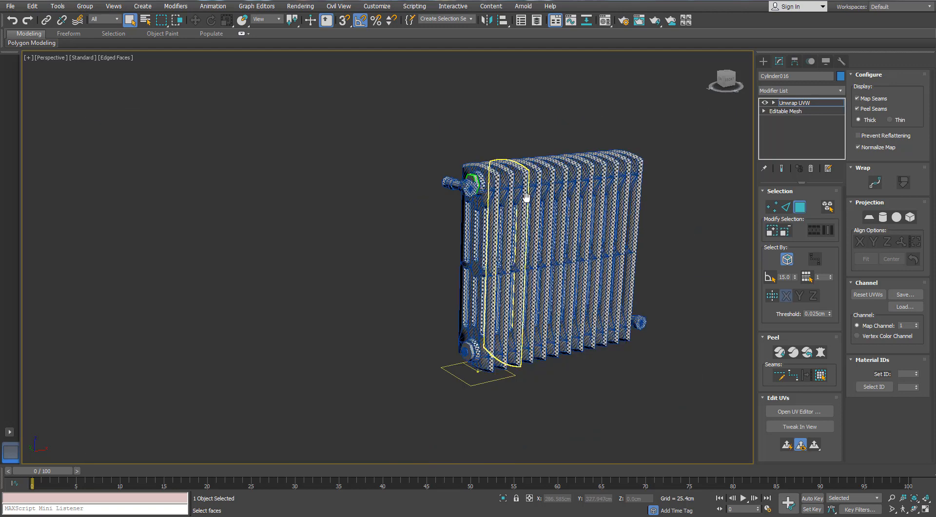
middle_drag(527, 197, 480, 199)
click(801, 207)
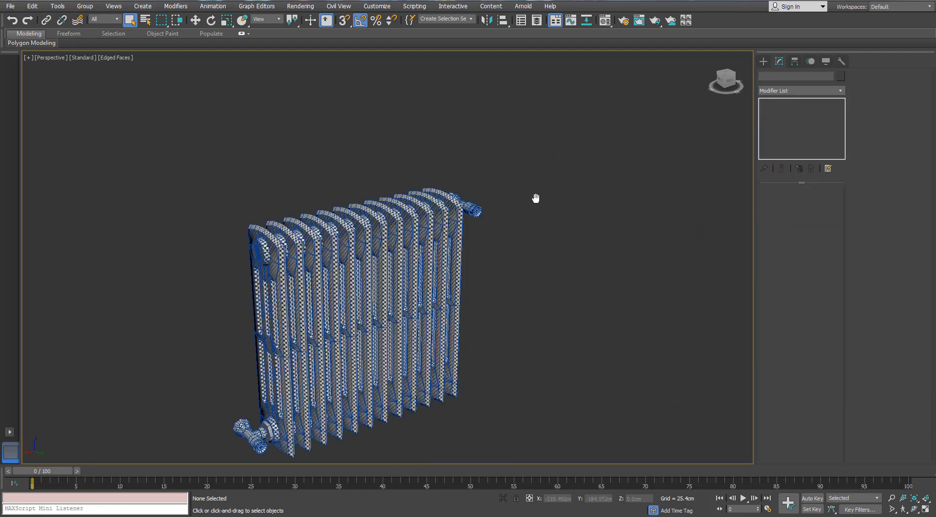
- Select the radiator's end section on the opposite side and convert it to Editable Poly
middle_drag(535, 198, 588, 168)
alt+middle_drag(587, 168, 605, 164)
click(368, 204)
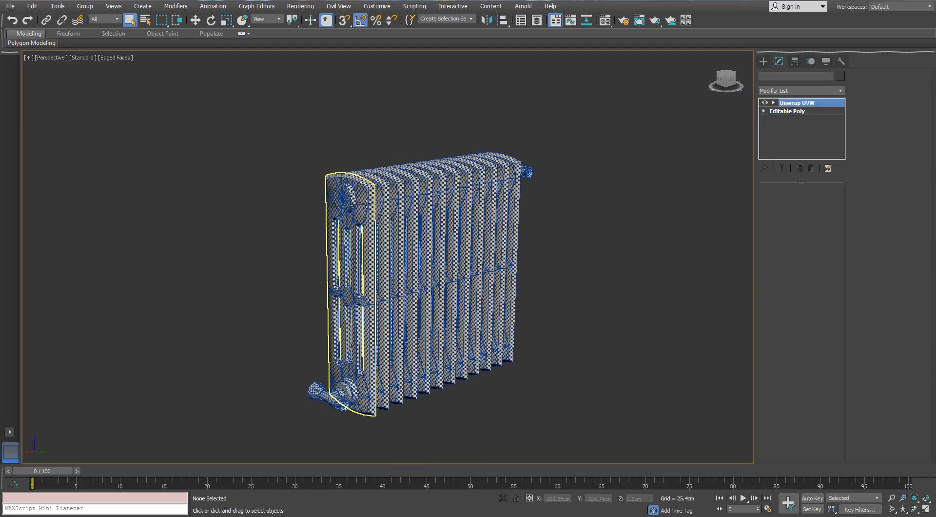
right_click(372, 196)
mouse_move(405, 303)
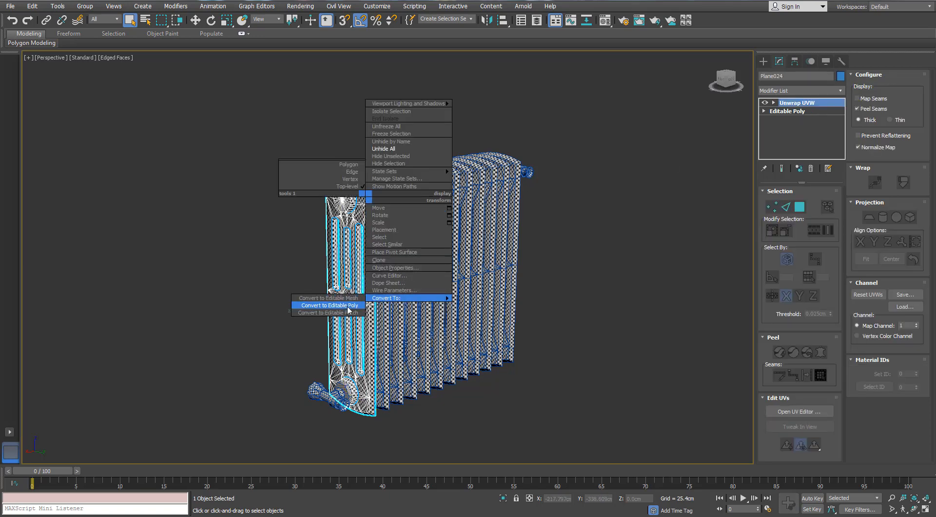
click(328, 307)
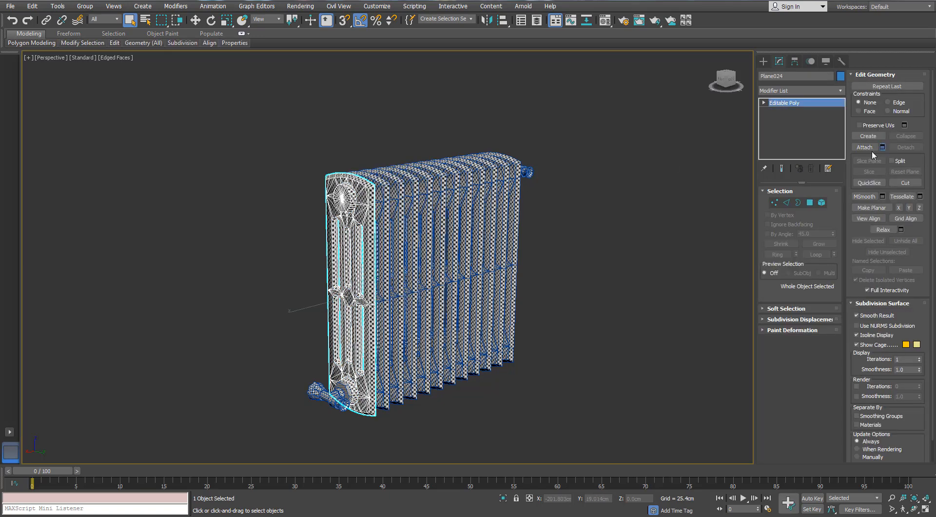
- Attach all listed objects, from Cylinder016 through Plane023, to the converted radiator section
drag(222, 191, 189, 91)
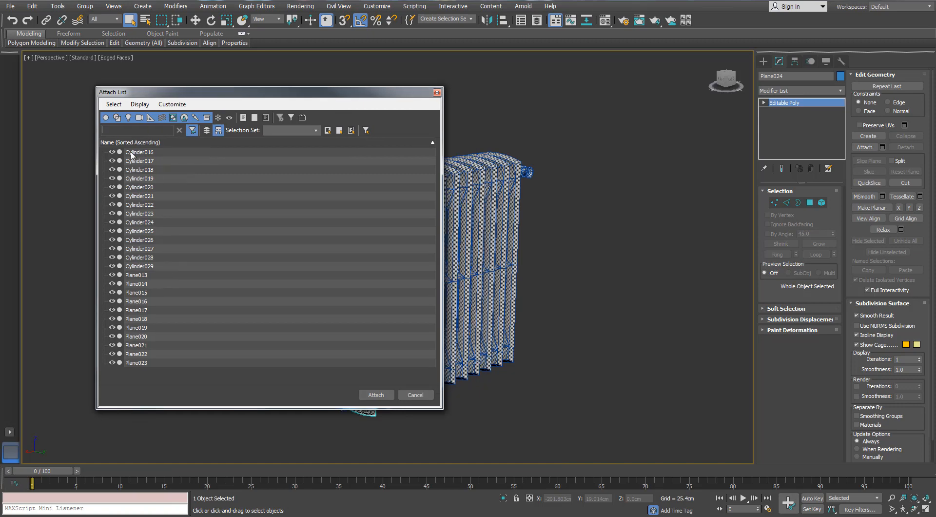
click(131, 153)
shift+click(152, 362)
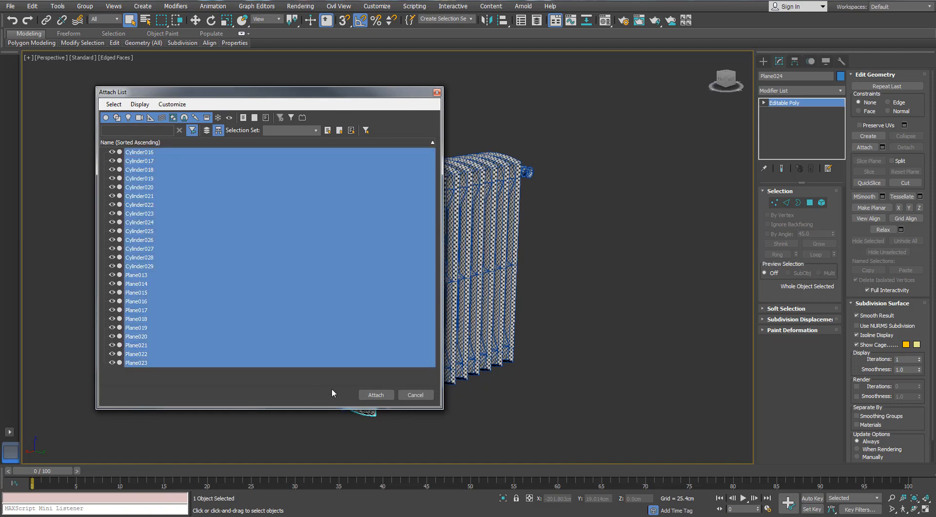
click(376, 395)
- Add an Unwrap UVW modifier to the combined radiator and open its UV editor maximized
click(840, 91)
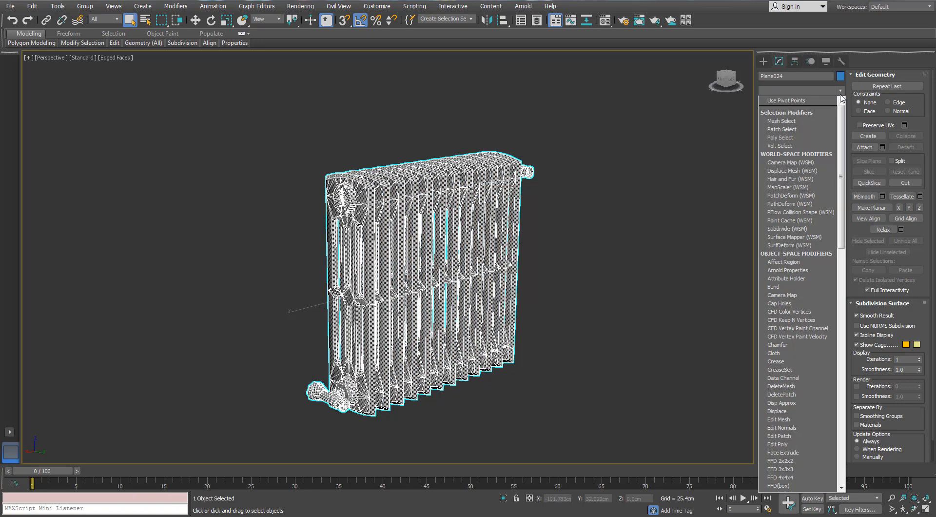
scroll(799, 342, down, 5)
click(767, 422)
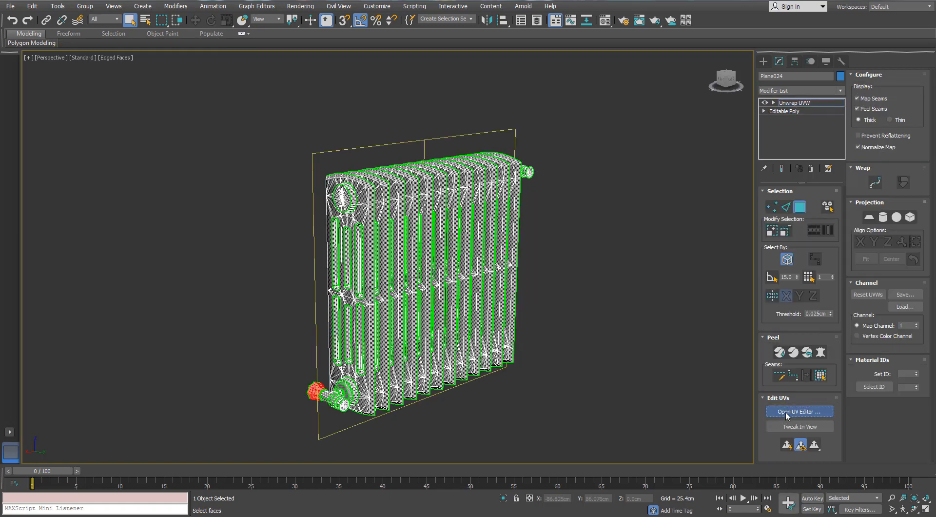
click(798, 411)
drag(341, 129, 300, 96)
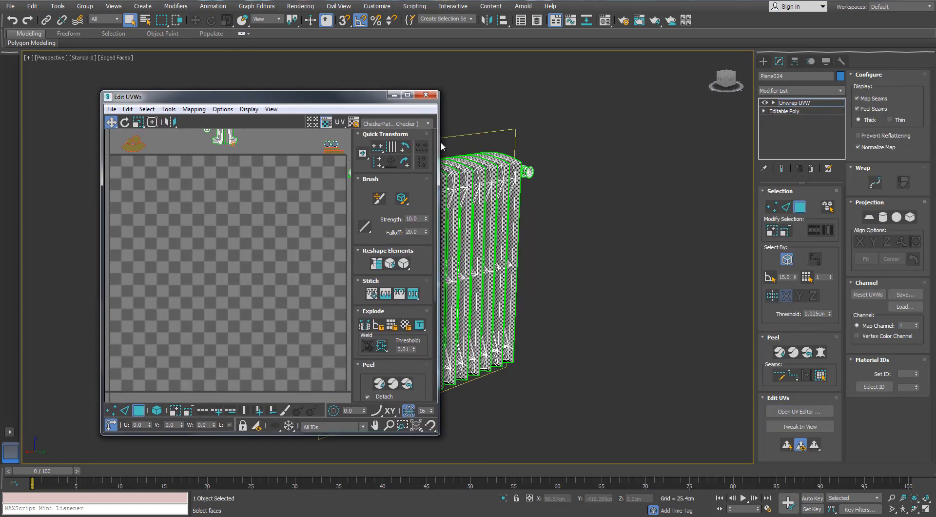
middle_drag(487, 254, 600, 238)
middle_drag(560, 239, 651, 243)
double_click(304, 100)
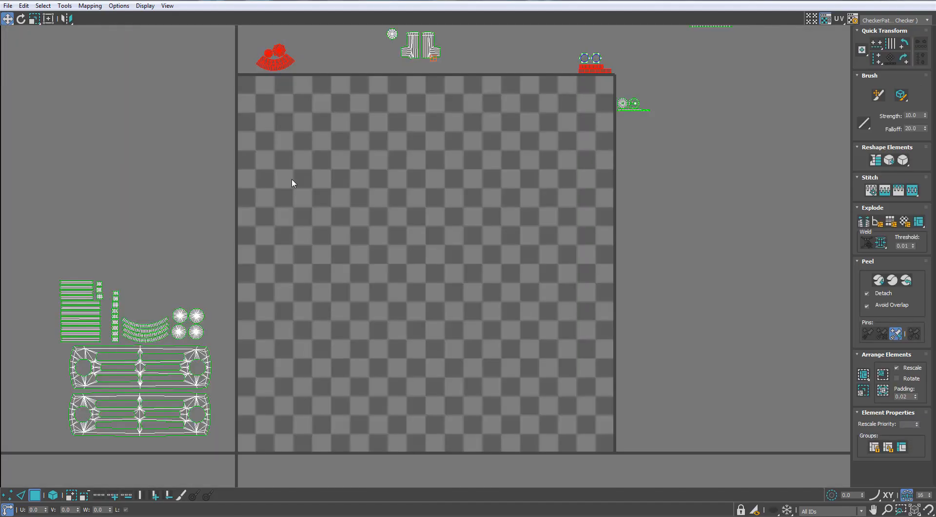
scroll(385, 168, down, 5)
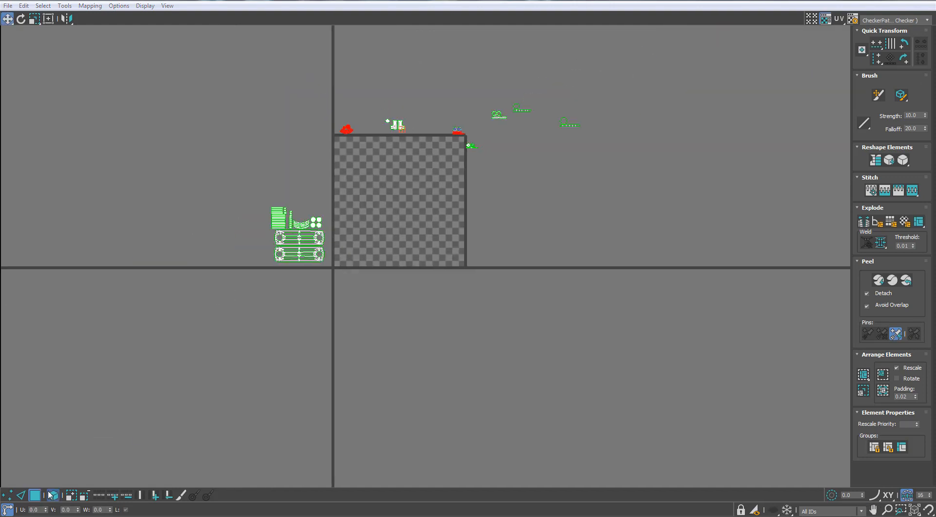
- Enable UV element selection, then pack the overlapping radiator section shells into the UV square with Rescale on and 0.02 padding
click(49, 492)
scroll(287, 235, up, 3)
scroll(287, 234, down, 2)
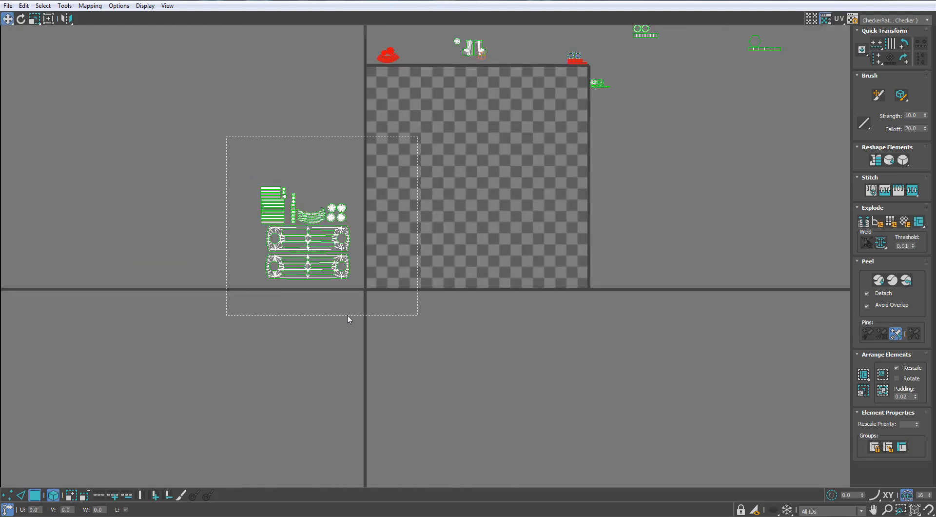
drag(348, 319, 358, 294)
middle_drag(596, 47, 534, 164)
drag(509, 188, 508, 187)
scroll(509, 187, up, 3)
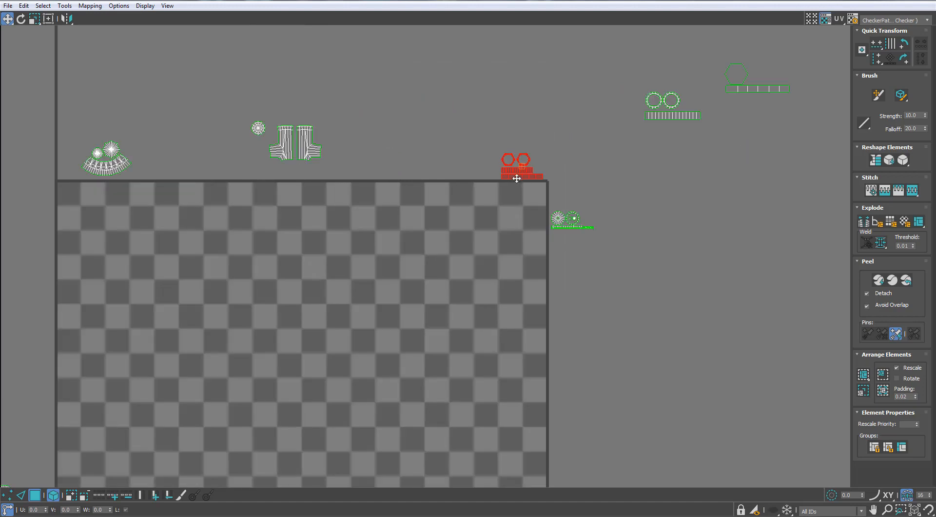
scroll(572, 226, down, 5)
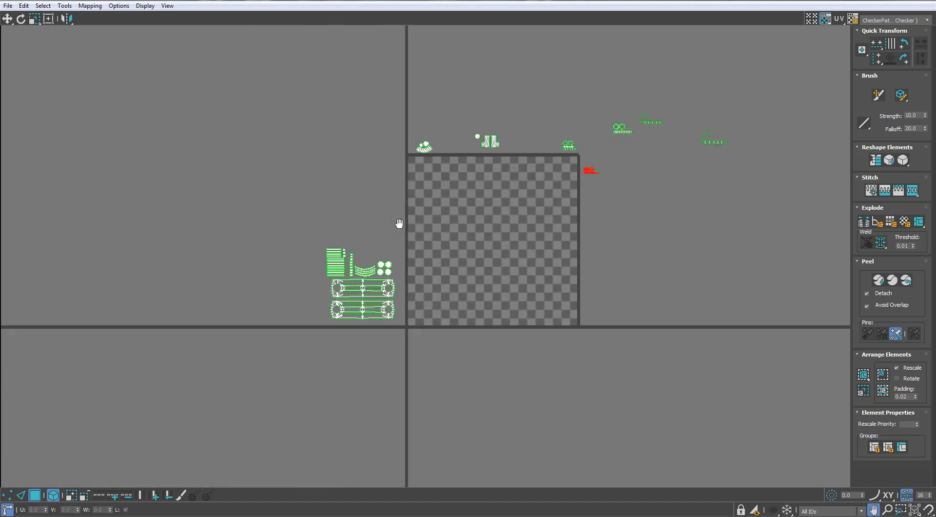
drag(428, 229, 257, 376)
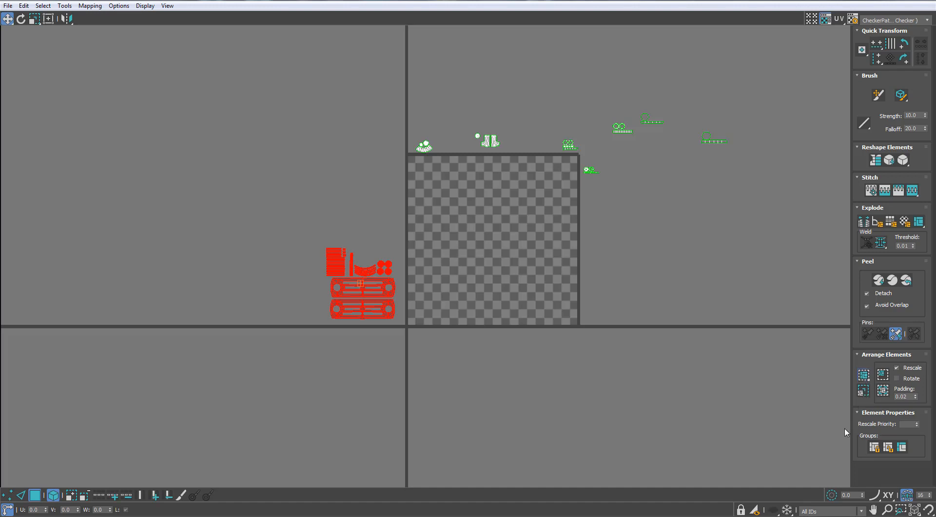
click(869, 376)
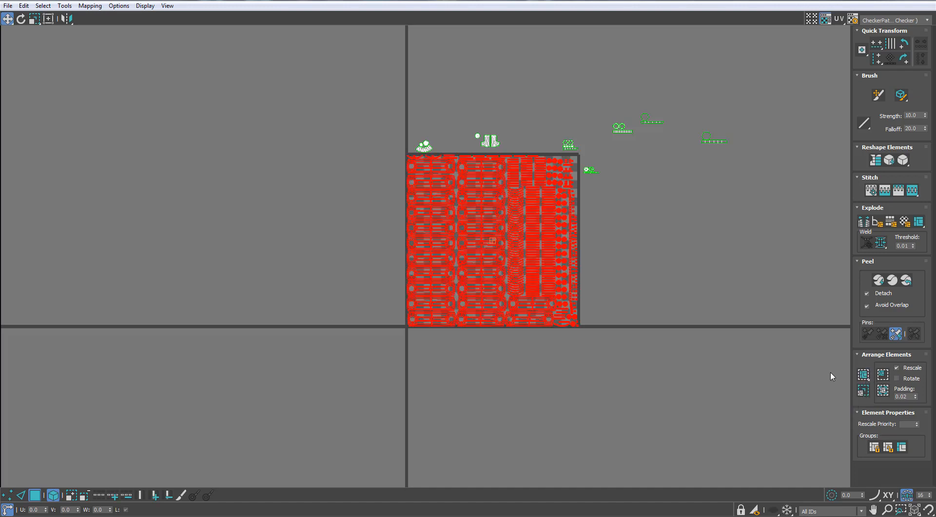
- Examine the packed radiator shells across the UV square, checking their spacing and which shell types are grouped together
scroll(536, 226, up, 6)
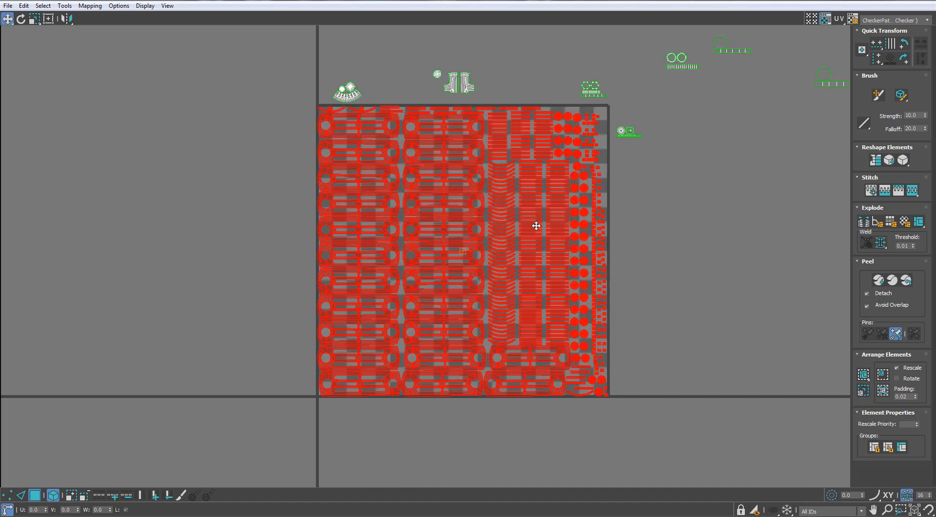
scroll(467, 241, down, 4)
middle_drag(451, 244, 561, 253)
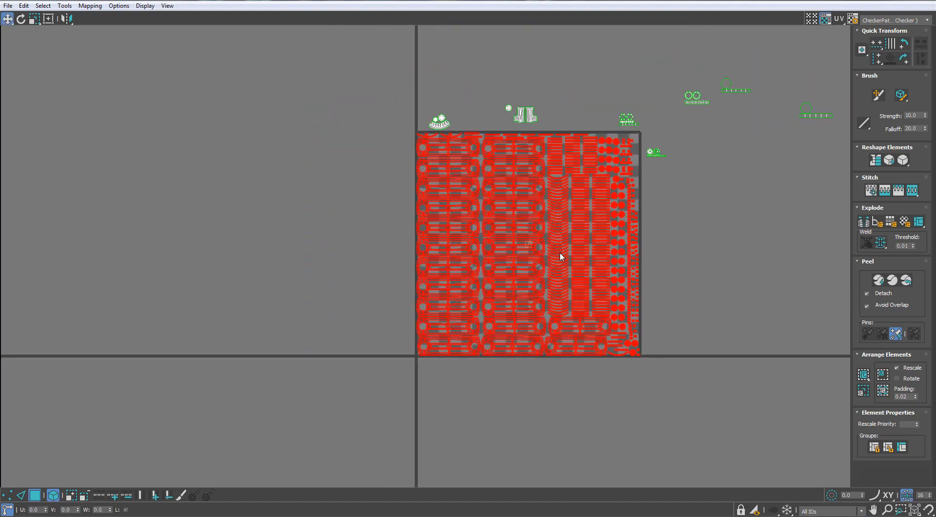
scroll(497, 188, up, 6)
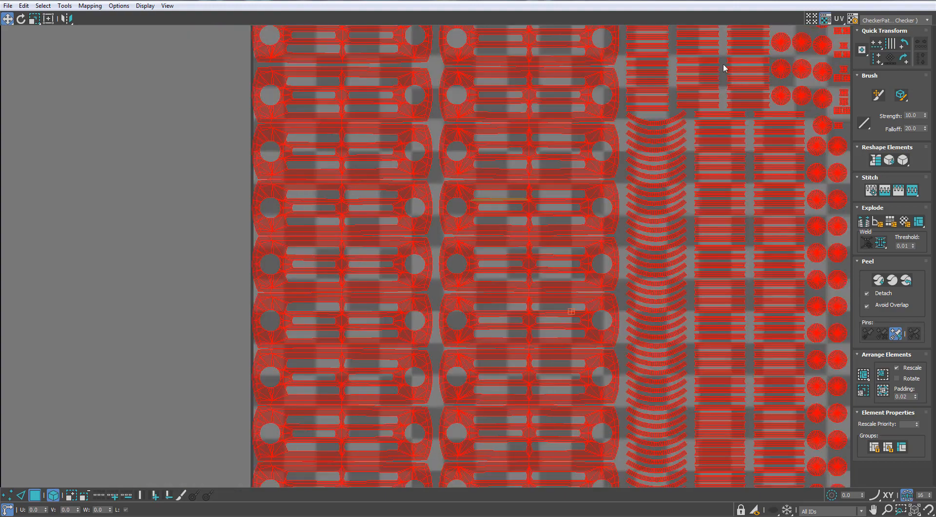
scroll(536, 198, down, 3)
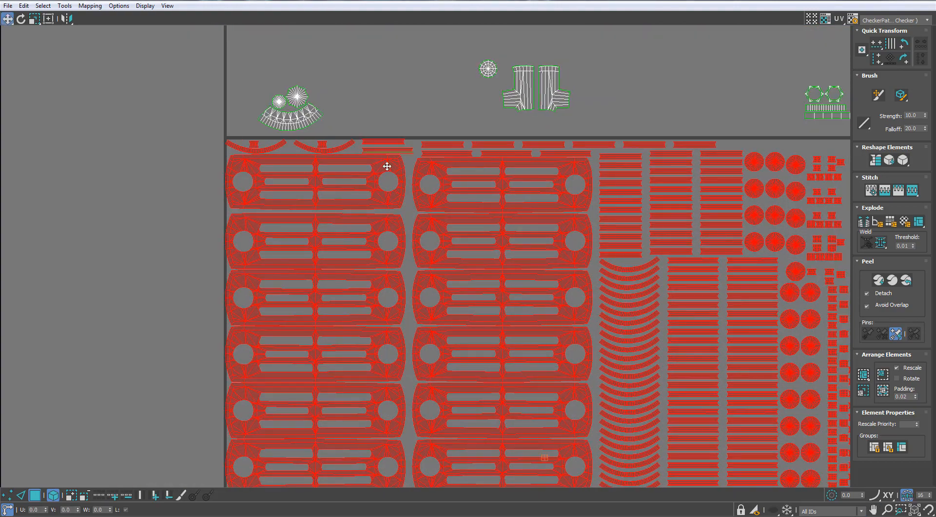
middle_drag(547, 251, 494, 102)
middle_drag(573, 255, 558, 151)
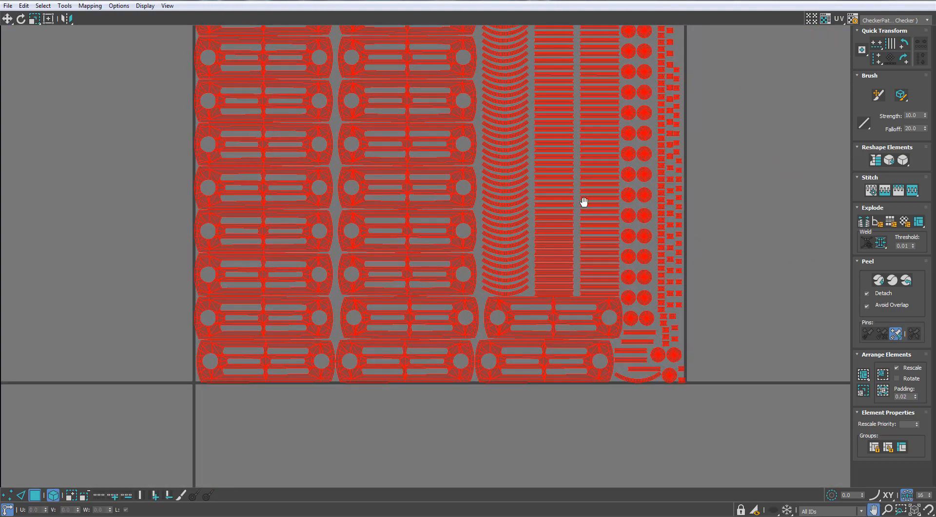
middle_drag(583, 203, 619, 158)
scroll(552, 269, up, 2)
scroll(552, 268, up, 2)
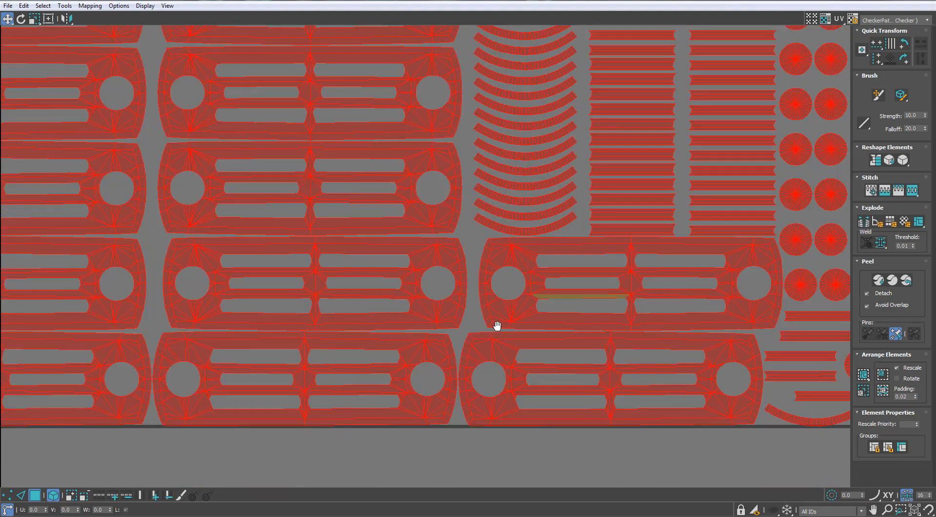
middle_drag(497, 326, 528, 356)
scroll(528, 357, down, 3)
middle_drag(474, 157, 502, 386)
scroll(336, 124, up, 2)
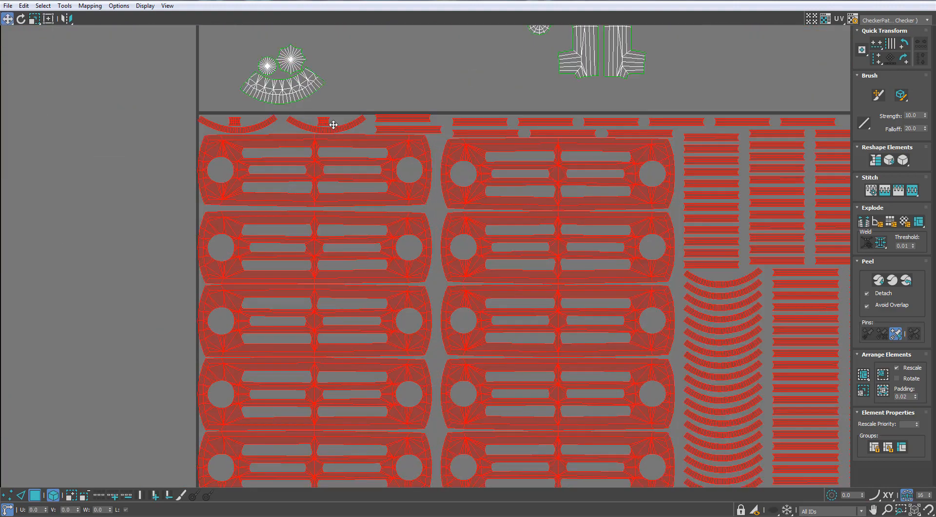
middle_drag(333, 125, 355, 189)
scroll(355, 189, up, 1)
- Move the two curved strips and their small square shells from the packed layout's upper corner to outside the UV square
click(333, 215)
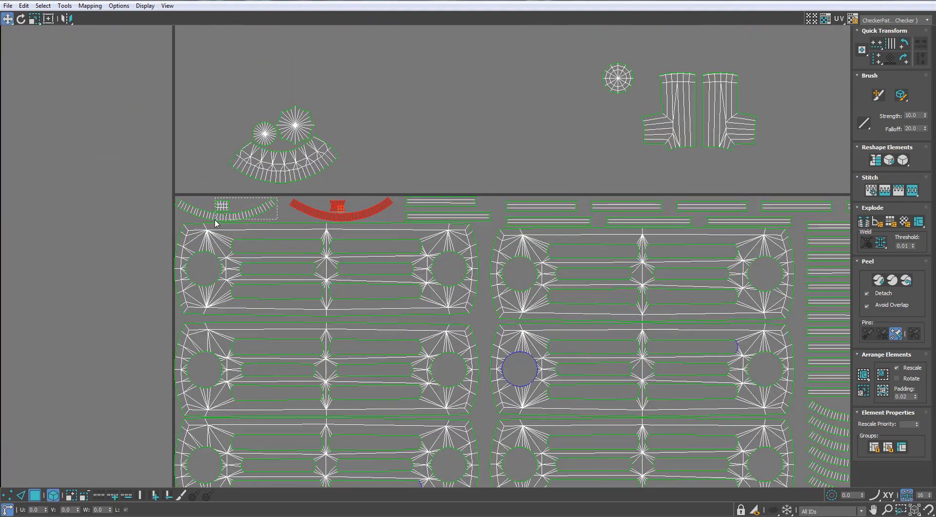
scroll(216, 223, down, 5)
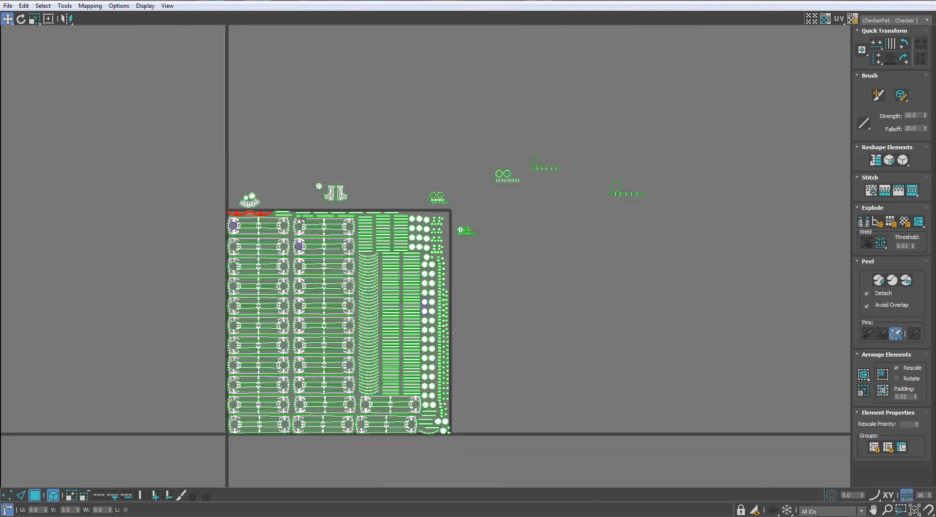
scroll(301, 218, down, 1)
scroll(316, 245, up, 1)
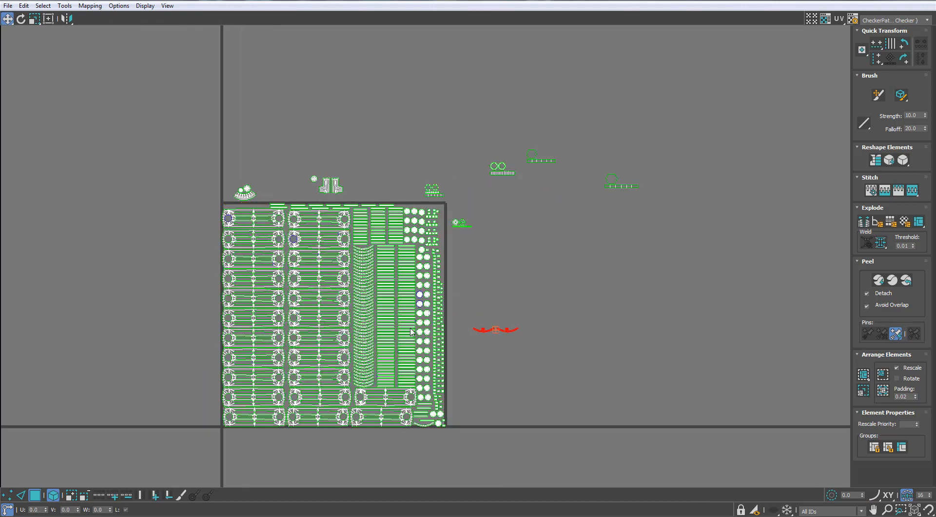
scroll(410, 331, up, 6)
scroll(376, 328, down, 4)
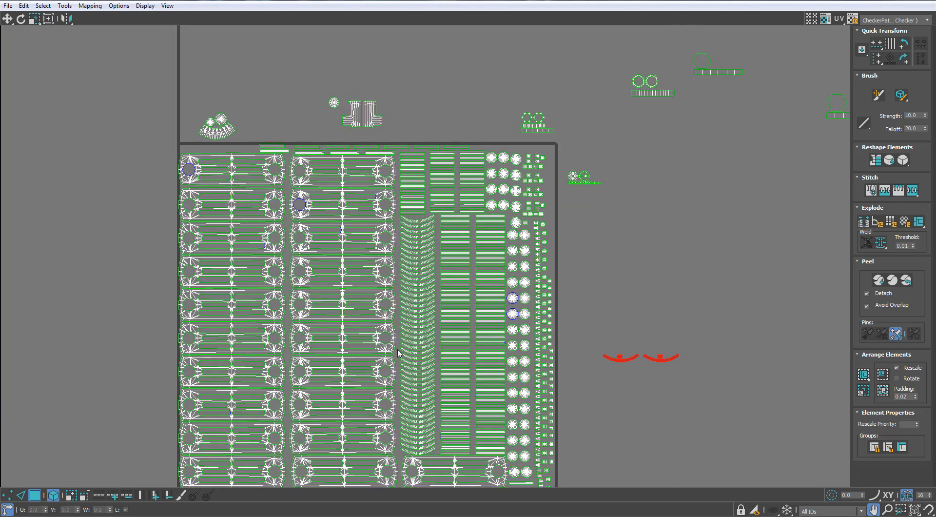
- Move the rows of straight strip shells along the packed layout's upper edge to above the UV square
scroll(295, 137, up, 3)
drag(247, 194, 258, 194)
middle_drag(528, 191, 403, 191)
drag(400, 187, 639, 34)
middle_drag(595, 114, 570, 94)
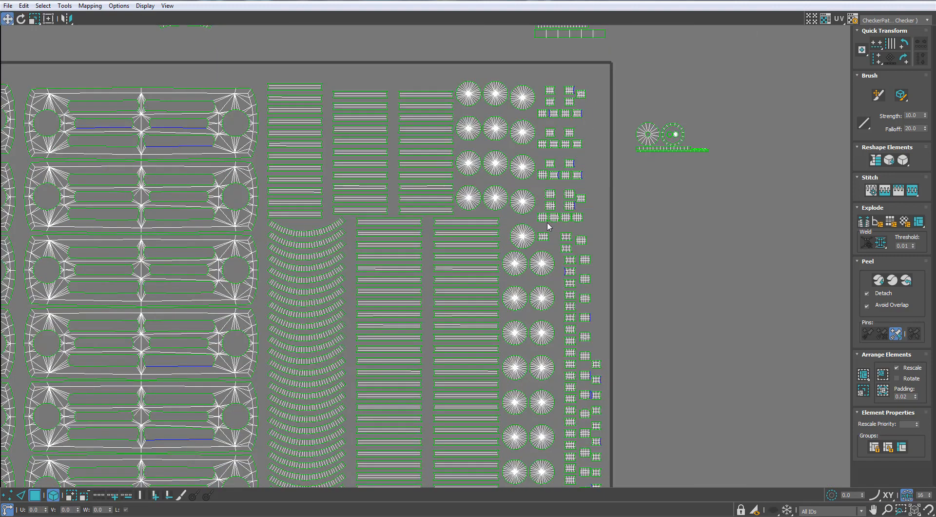
- Select all small square shells beside the circular shells and move them well outside the UV square
drag(542, 224, 589, 86)
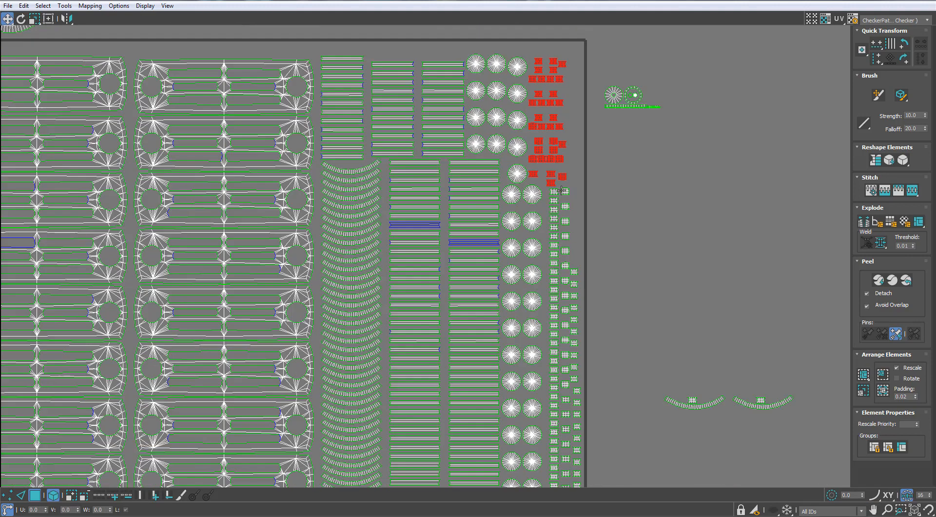
scroll(560, 114, down, 3)
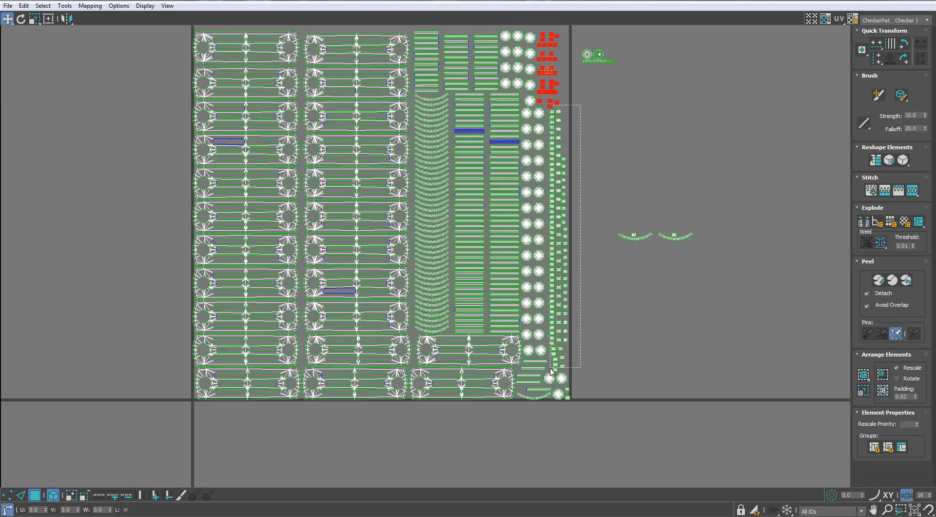
ctrl+drag(550, 370, 552, 371)
scroll(537, 231, down, 2)
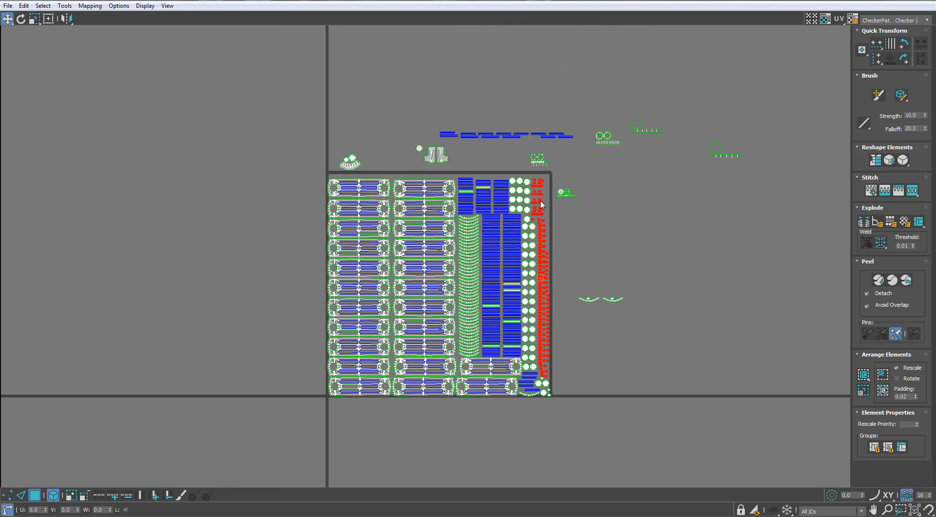
drag(541, 204, 692, 260)
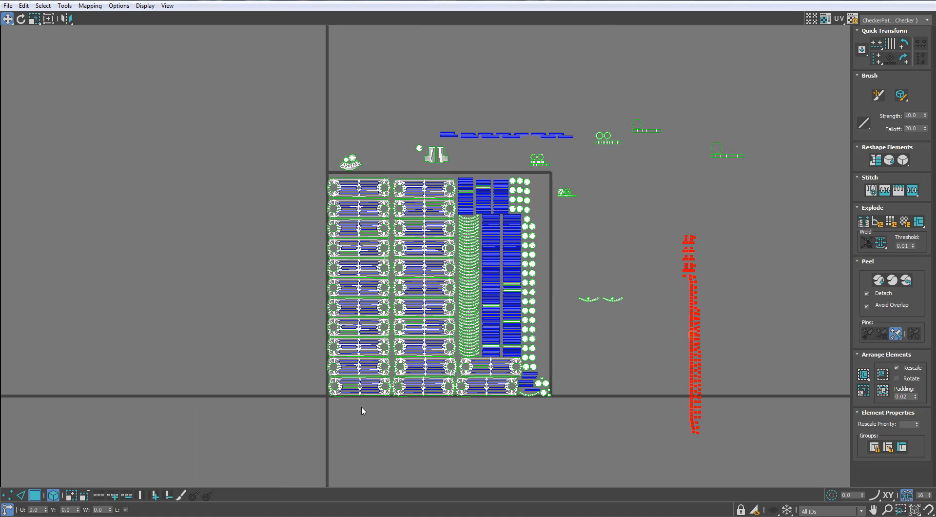
- Select all large slotted radiator panel shells and move them out to the empty area beside the UV square
drag(361, 406, 420, 185)
ctrl+drag(478, 408, 465, 359)
drag(449, 351, 254, 351)
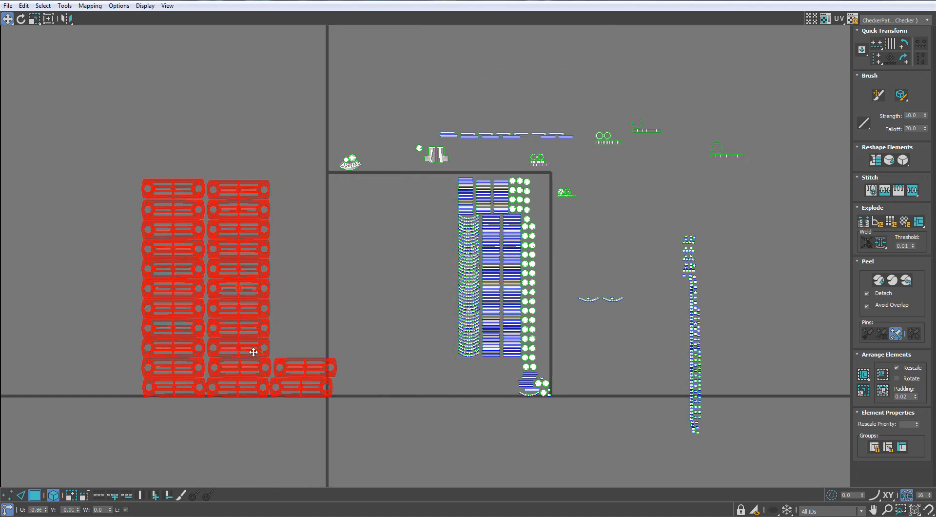
- Move the column of curved strip shells out of the UV square, beside the small square shells
scroll(468, 330, up, 3)
middle_drag(469, 330, 464, 344)
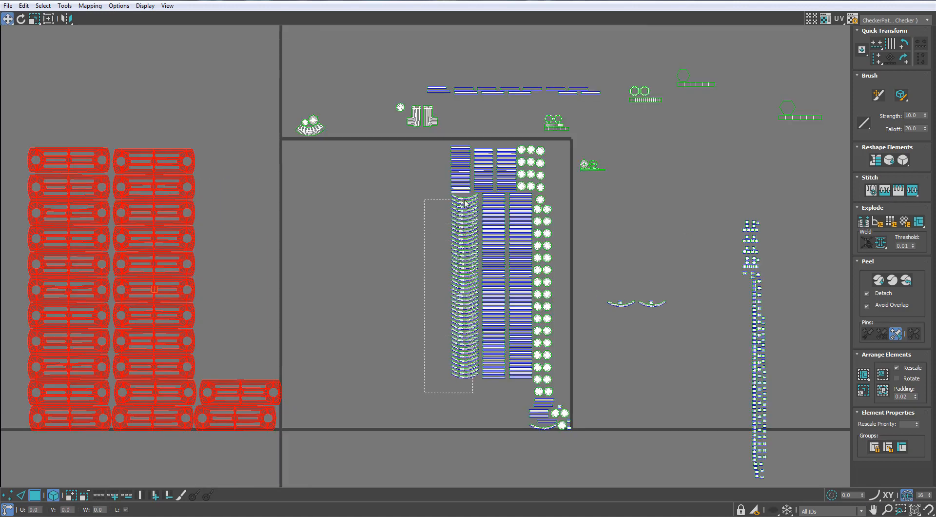
drag(465, 200, 465, 195)
drag(465, 195, 726, 201)
- Line up the two loose curved strip shells at the head of the curved strip column
scroll(676, 271, up, 3)
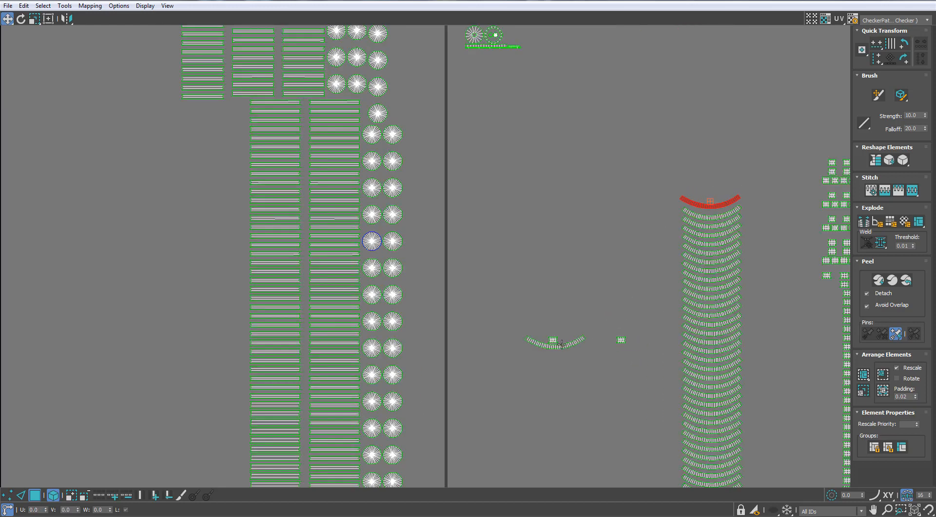
scroll(721, 195, up, 4)
key(ctrl+z)
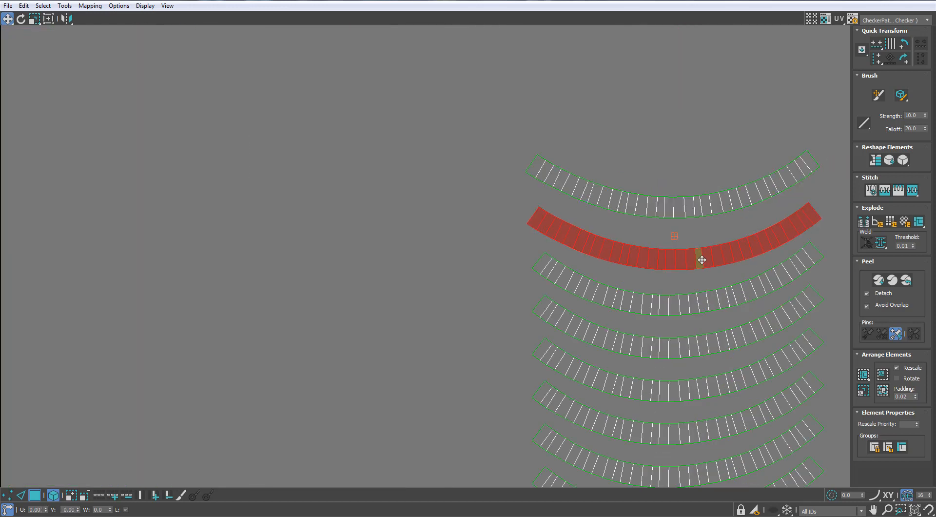
drag(700, 213, 697, 224)
click(683, 165)
scroll(683, 165, down, 10)
- Separate the overlapping outermost solid hexagon shells by moving one hexagon and its side strip above the other copy
scroll(614, 183, up, 3)
middle_drag(592, 93, 352, 243)
middle_drag(493, 217, 524, 142)
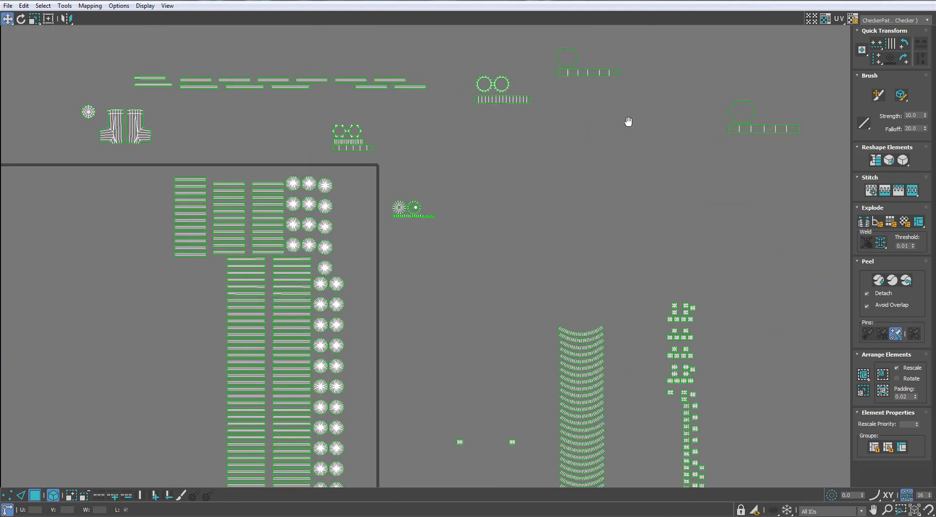
scroll(673, 141, down, 4)
scroll(688, 148, up, 2)
key(ctrl+z)
scroll(637, 184, up, 3)
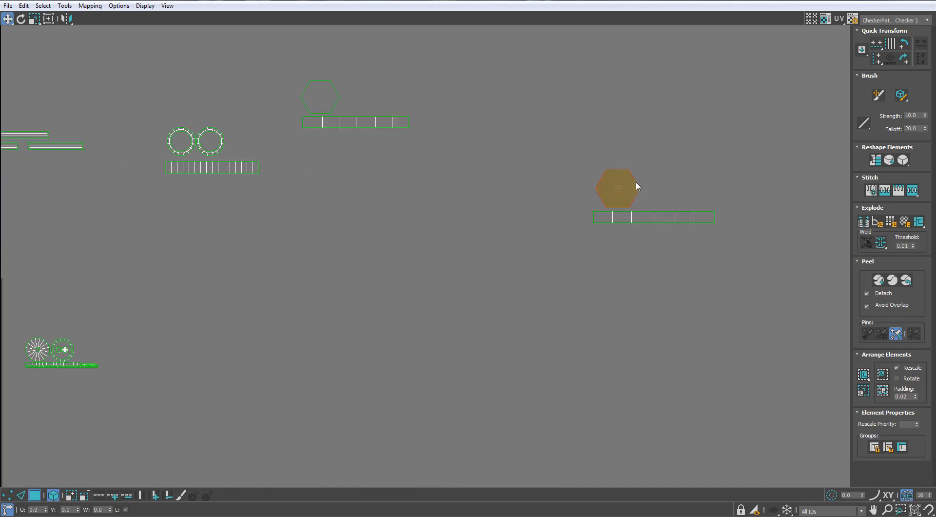
click(641, 216)
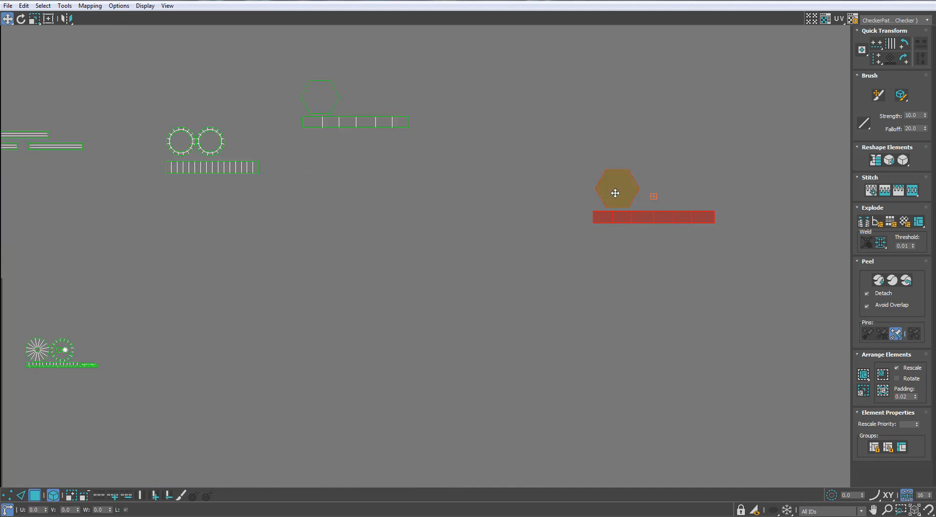
drag(615, 193, 614, 136)
scroll(428, 157, up, 1)
- Check the other solid hexagon and its strip for stacked copies by trial moves, undoing each one
middle_drag(427, 157, 567, 261)
click(415, 199)
ctrl+click(420, 217)
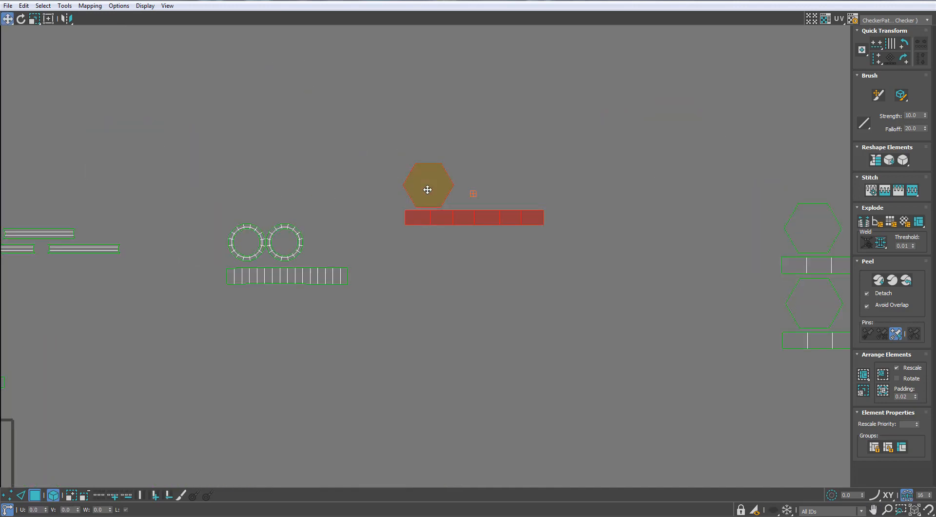
drag(428, 190, 430, 121)
key(ctrl+z)
click(429, 188)
drag(429, 188, 454, 125)
key(ctrl+z)
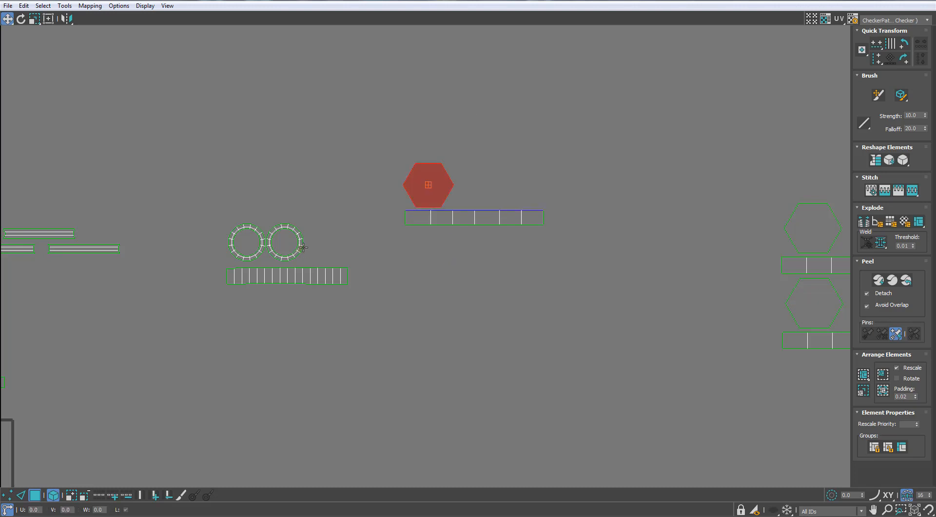
- Separate the overlapping ring shells by moving one pair of rings and its side strip below the other copy
drag(302, 248, 328, 202)
key(ctrl+z)
scroll(265, 249, up, 2)
ctrl+click(261, 249)
ctrl+click(270, 294)
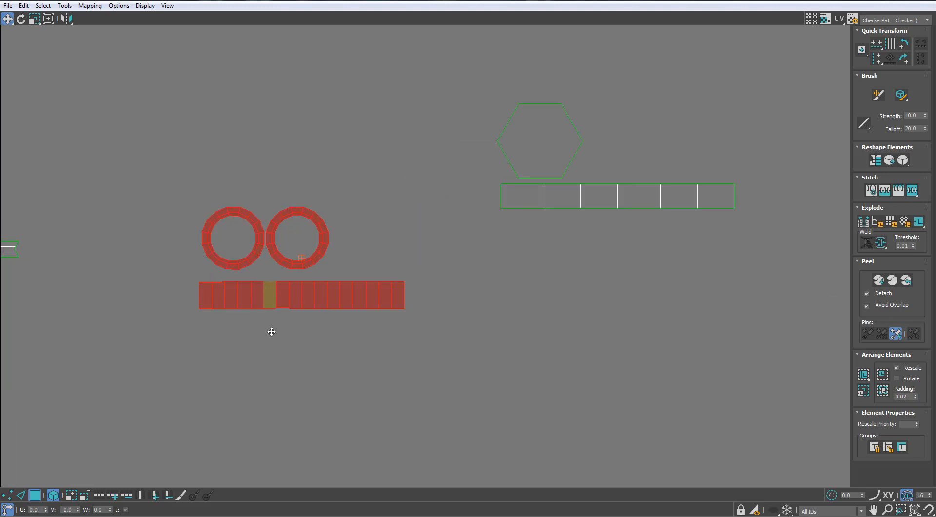
drag(271, 332, 259, 438)
drag(300, 293, 341, 336)
key(ctrl+z)
- Select one copy of the two holed hexagons and their two strips and move it beside the overlapping copy
middle_drag(303, 294, 618, 262)
scroll(618, 262, down, 3)
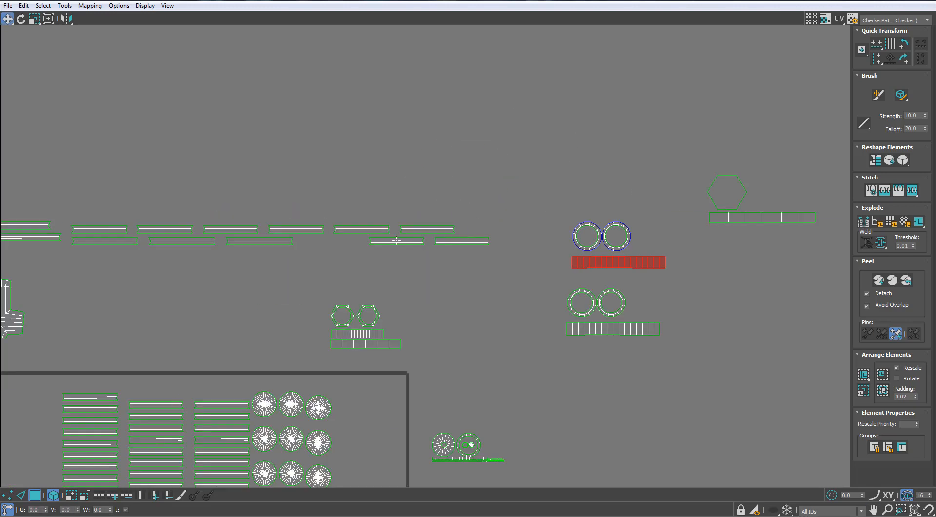
scroll(337, 374, up, 3)
click(366, 286)
ctrl+click(365, 309)
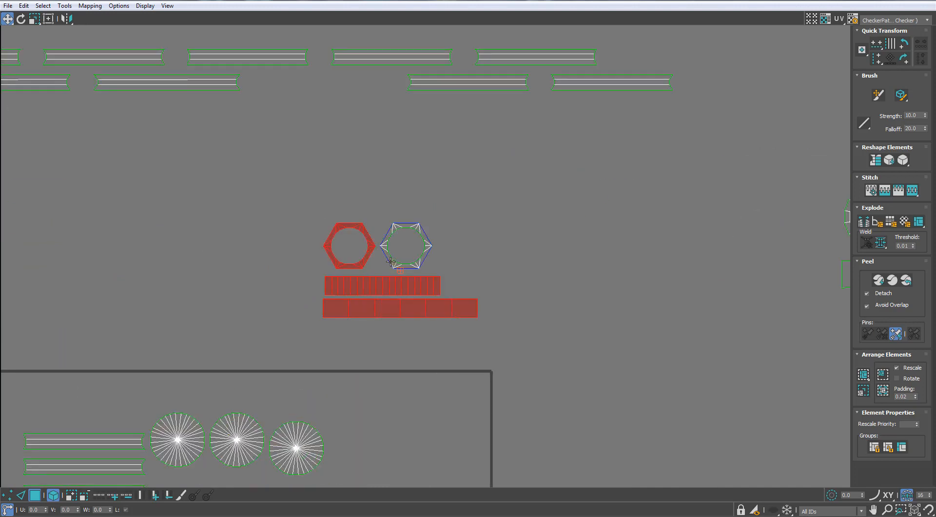
drag(392, 261, 558, 262)
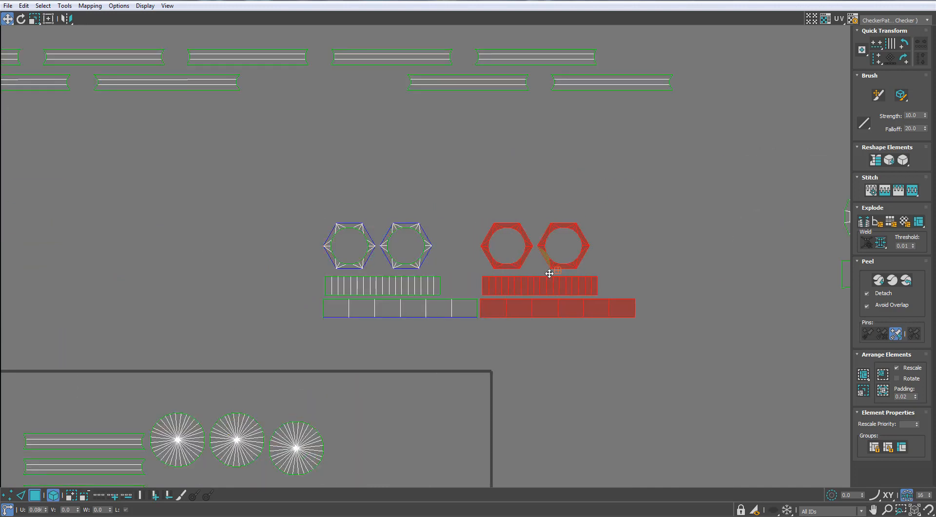
- Select a stacked copy of the two holed hexagons and their two strips and move it beside the others
click(365, 253)
ctrl+click(386, 253)
ctrl+click(366, 286)
ctrl+click(366, 309)
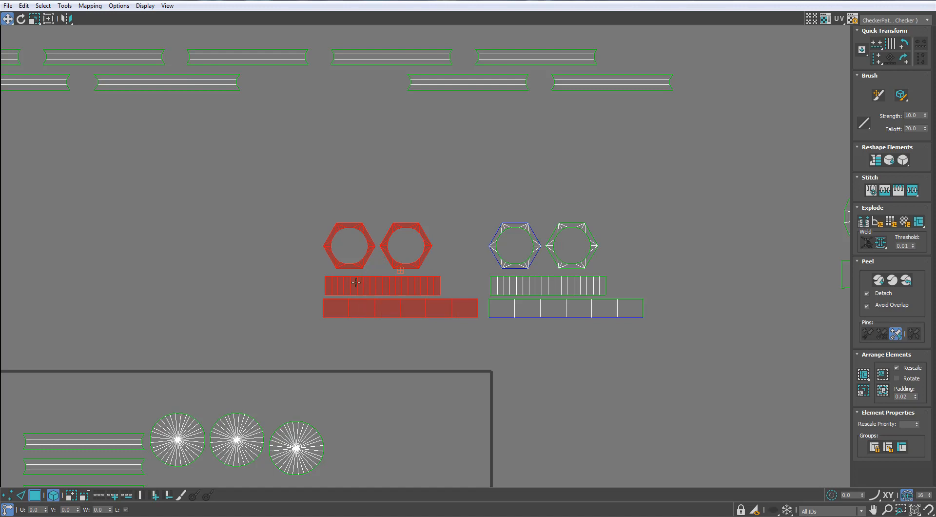
drag(358, 284, 197, 284)
- Separate the last overlapping holed hexagon set by moving its hexagons and strips to the far end of the row
click(358, 277)
ctrl+click(359, 265)
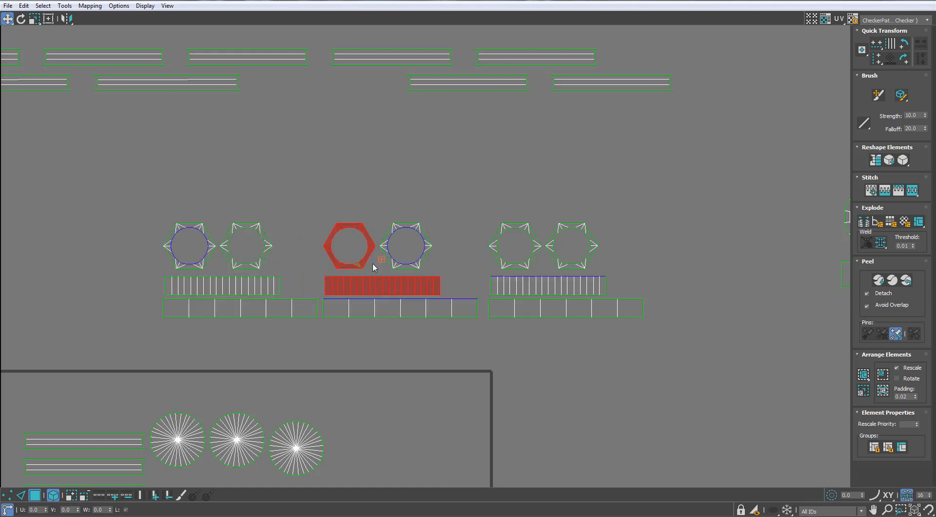
ctrl+click(391, 303)
drag(362, 278, 31, 278)
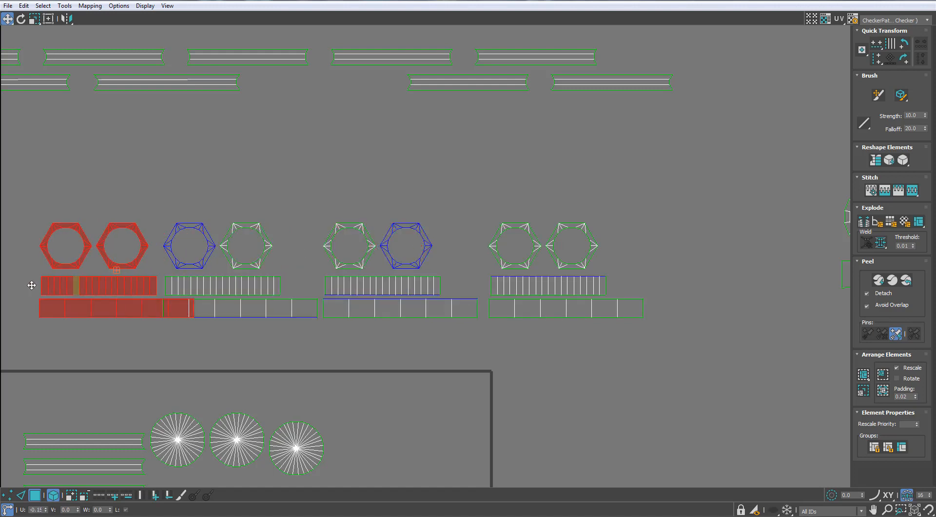
- Arrange the separated holed hexagon shells into two compact rows of four
middle_drag(240, 244, 333, 252)
scroll(333, 252, down, 1)
drag(180, 255, 180, 255)
drag(179, 255, 314, 215)
click(439, 254)
drag(439, 254, 402, 254)
click(565, 250)
drag(561, 249, 395, 209)
- Stack the remaining strip shells of the holed hexagons in one column with the other strips
drag(321, 292, 572, 214)
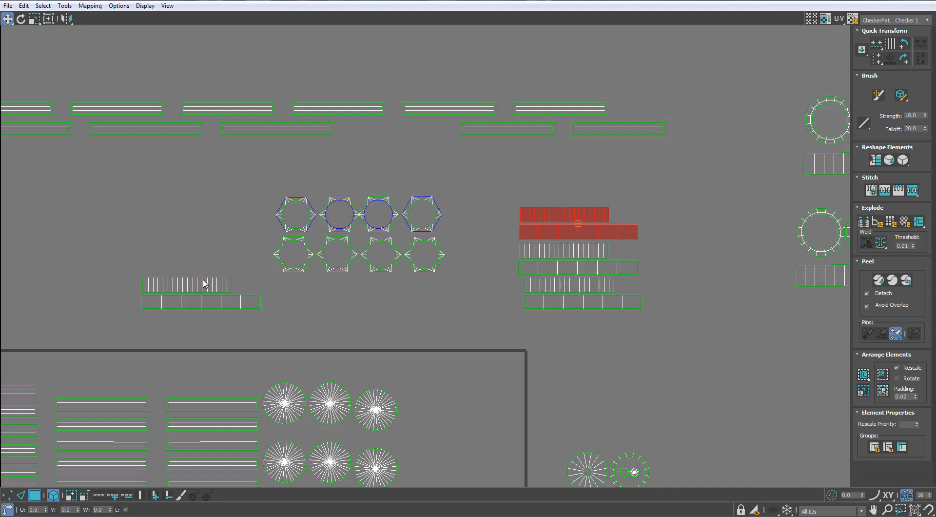
drag(204, 284, 569, 173)
click(472, 323)
- Move the two rows of long thin strips from above the UV tile to the empty space beyond the small grid shells
scroll(471, 324, down, 5)
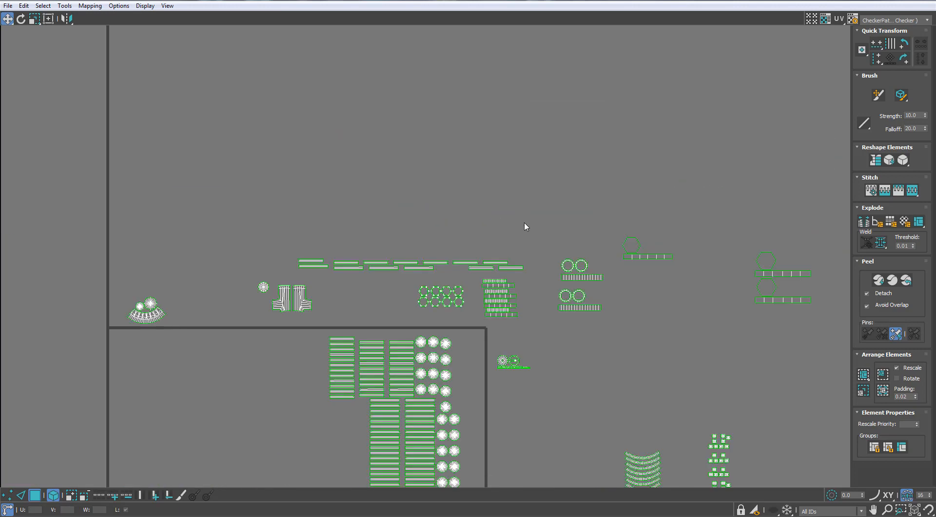
click(315, 266)
scroll(317, 268, down, 2)
drag(318, 267, 682, 385)
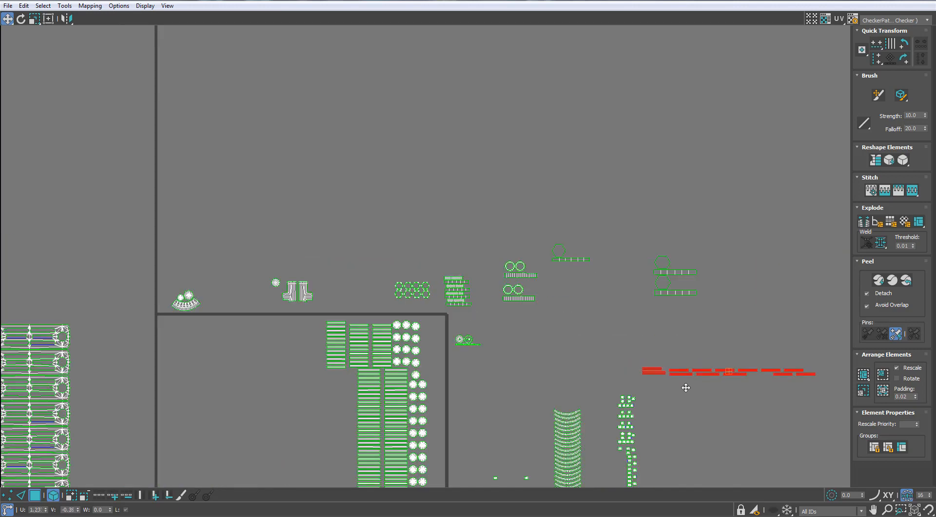
scroll(600, 265, down, 3)
scroll(583, 232, up, 2)
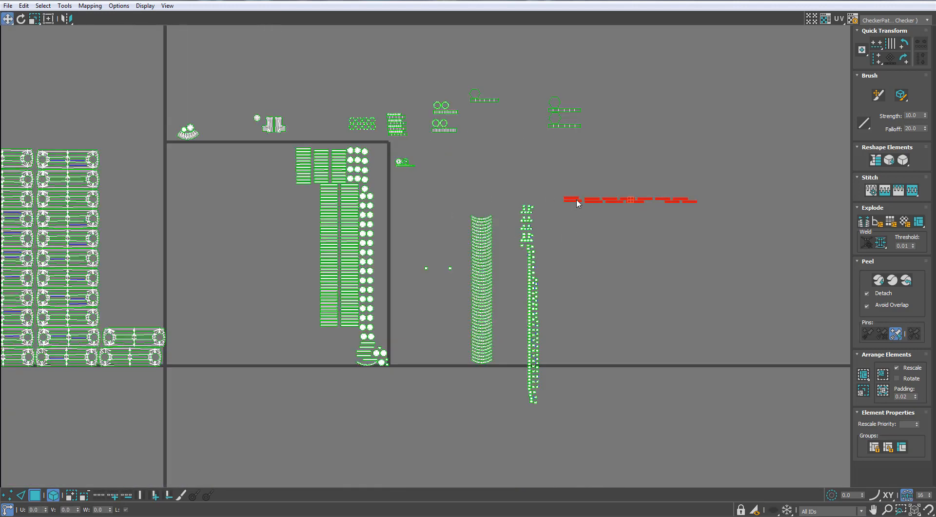
drag(576, 200, 619, 223)
- Move the two tall columns of thin strips out of the UV tile and place them below the long strip rows
scroll(325, 293, up, 3)
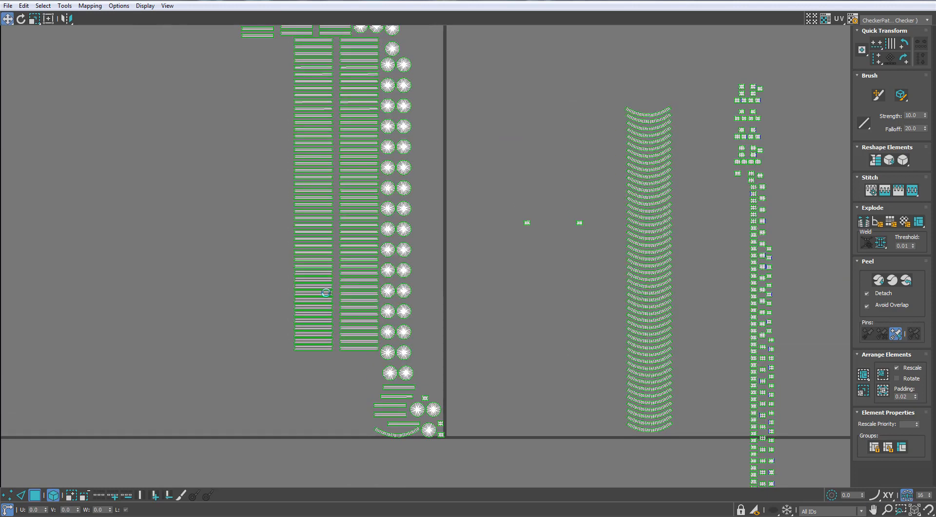
drag(276, 48, 861, 256)
scroll(862, 256, down, 3)
middle_drag(860, 256, 589, 238)
drag(601, 237, 656, 188)
- Move the three short columns of thin strips out of the UV tile beside the two tall strip columns
scroll(190, 68, up, 3)
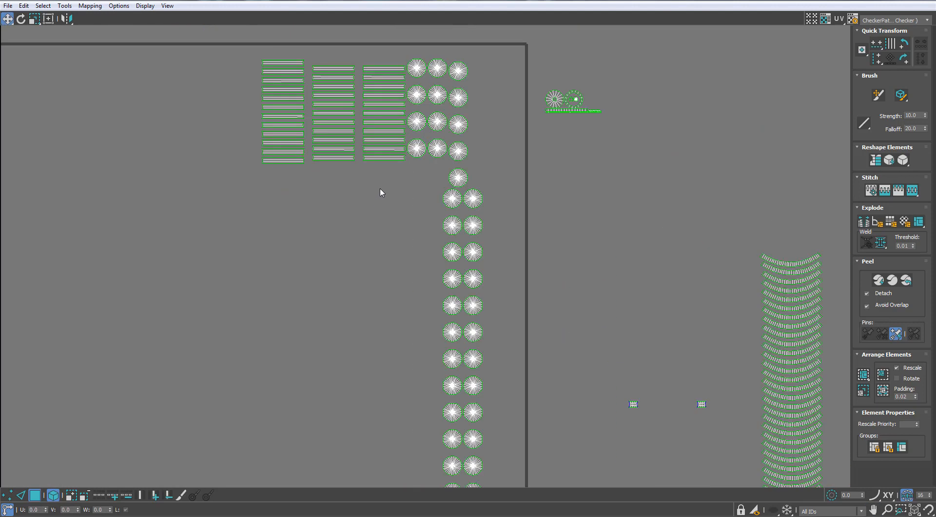
drag(379, 192, 763, 244)
scroll(263, 60, down, 3)
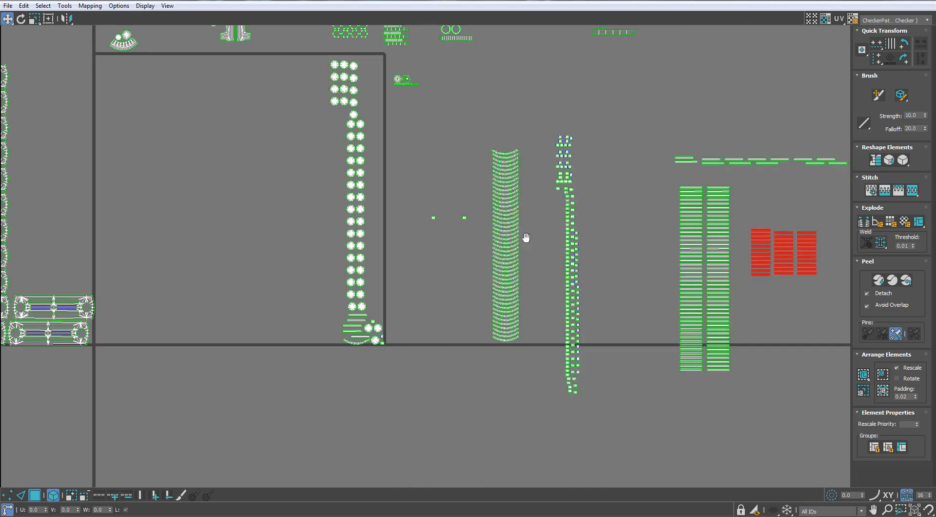
- Move the two stray small grid shells next to the column of matching grid shells
scroll(524, 236, up, 3)
drag(623, 114, 583, 84)
scroll(583, 84, down, 3)
middle_drag(588, 92, 642, 212)
- Move the leftover curved strip from the UV tile's lower corner to the top of the curved strip column
middle_drag(428, 351, 424, 266)
scroll(423, 266, up, 5)
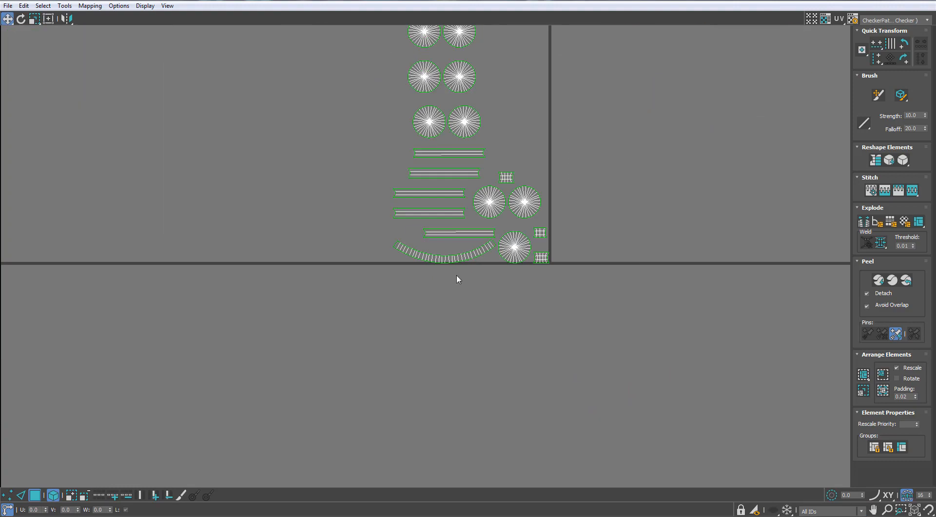
scroll(445, 260, down, 5)
middle_drag(446, 326, 490, 412)
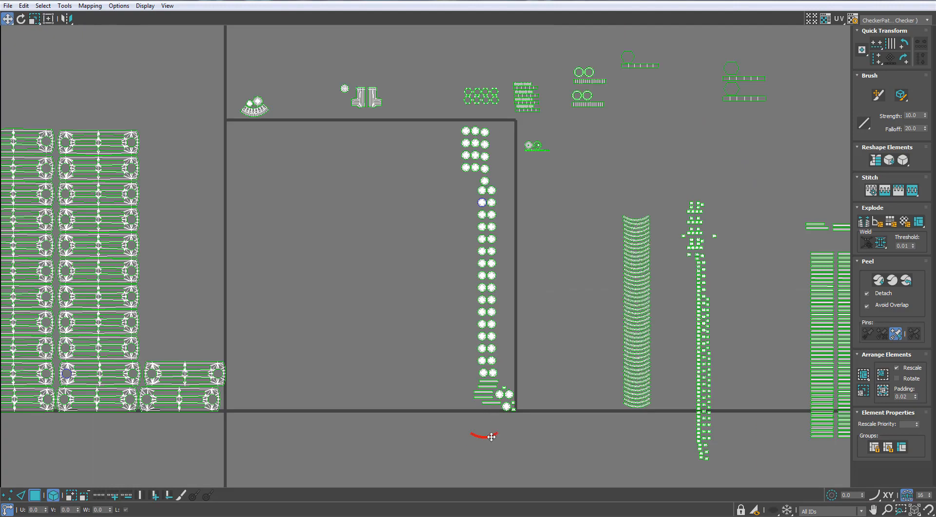
scroll(639, 210, up, 5)
drag(638, 218, 656, 228)
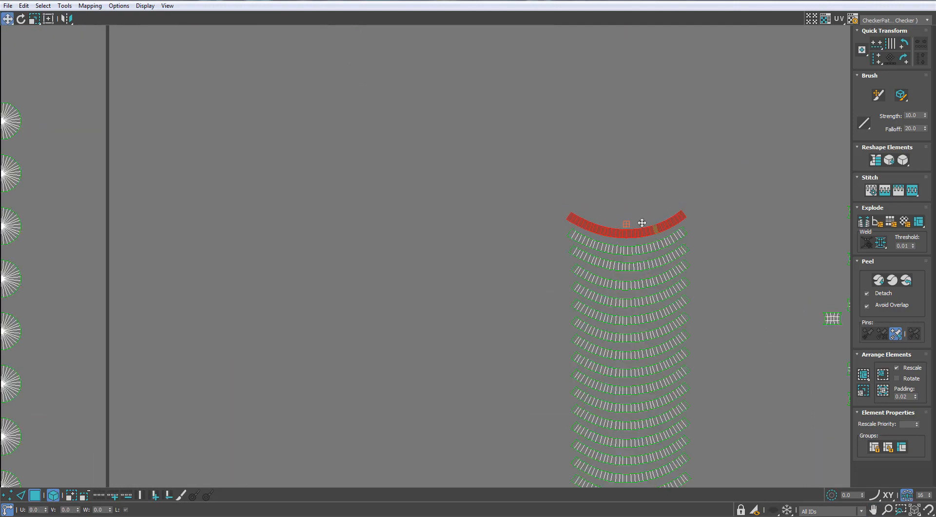
- Line up the three leftover disk shells beside the lowest pair in the disk column
scroll(643, 221, down, 5)
middle_drag(445, 201, 406, 192)
scroll(456, 323, up, 8)
click(377, 343)
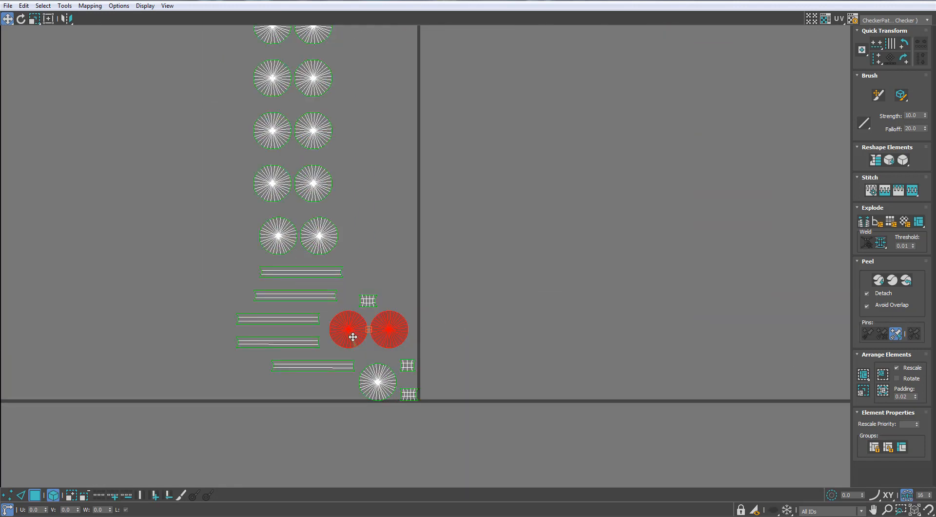
drag(376, 342, 368, 249)
drag(377, 383, 449, 234)
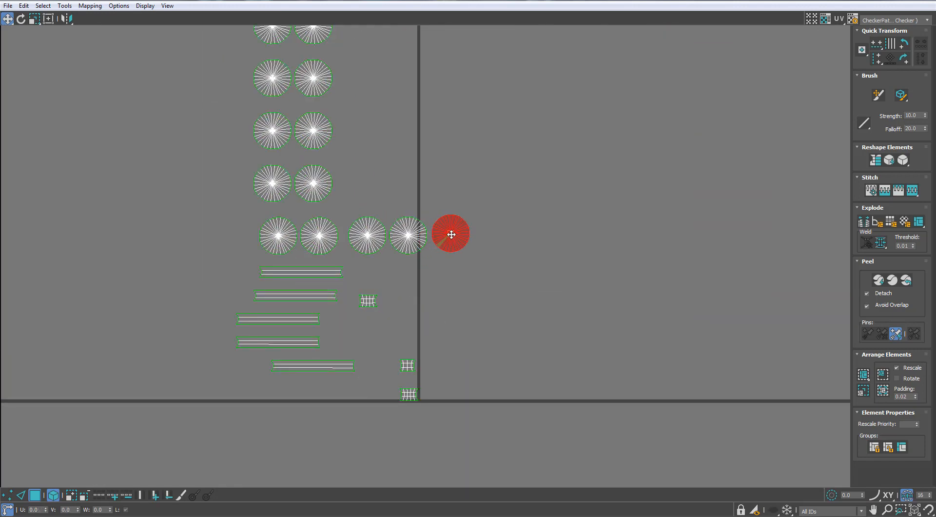
- Select all the disk shells and shrink the UV editor window to reveal the model
scroll(450, 236, down, 5)
middle_drag(460, 282, 472, 377)
scroll(477, 443, down, 2)
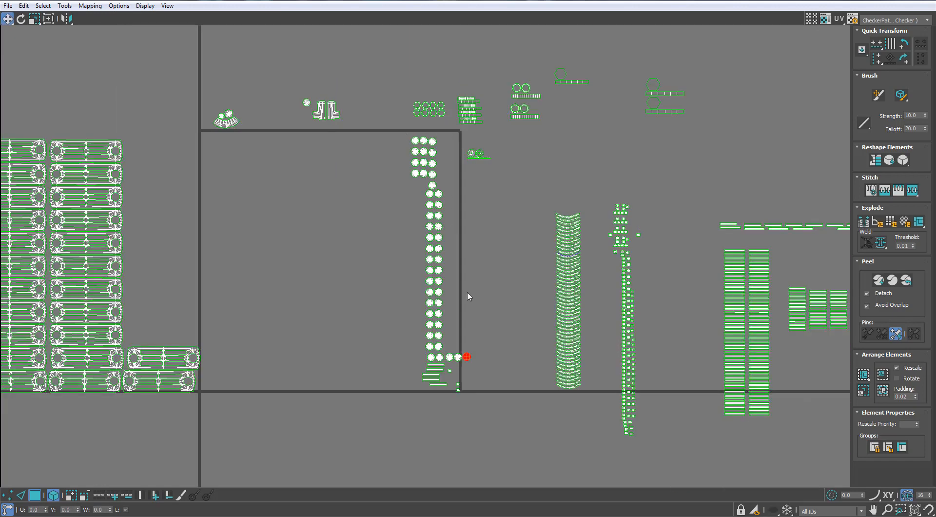
drag(463, 302, 400, 127)
ctrl+drag(414, 355, 414, 356)
drag(449, 1, 680, 235)
middle_drag(510, 188, 461, 218)
- Examine where the selected disk faces lie on the radiator ends and valve connection, and close the UV editor
scroll(461, 218, up, 8)
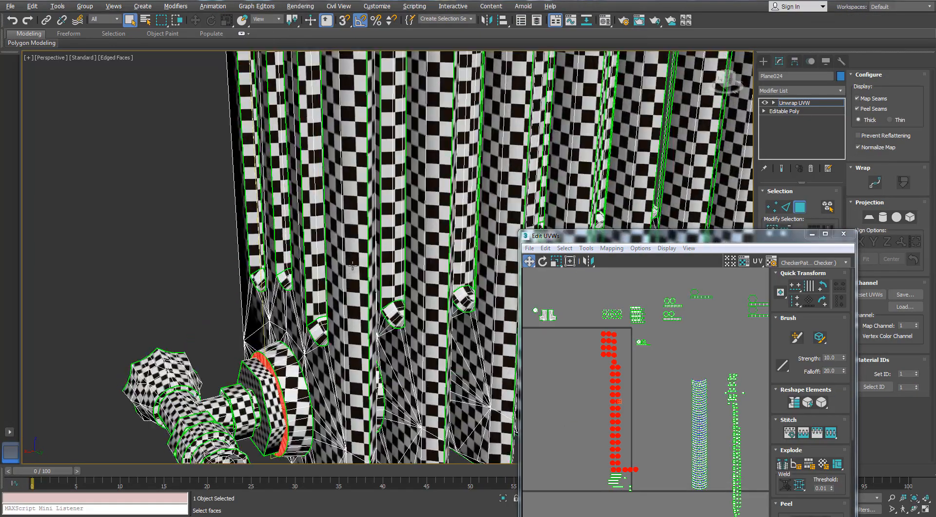
alt+middle_drag(352, 266, 339, 191)
scroll(347, 242, down, 5)
scroll(466, 80, up, 10)
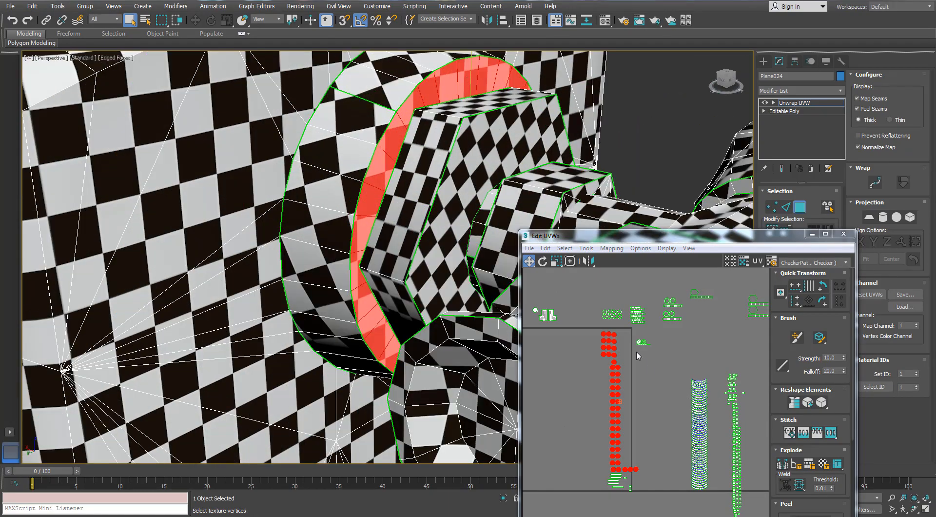
scroll(636, 350, up, 5)
click(625, 323)
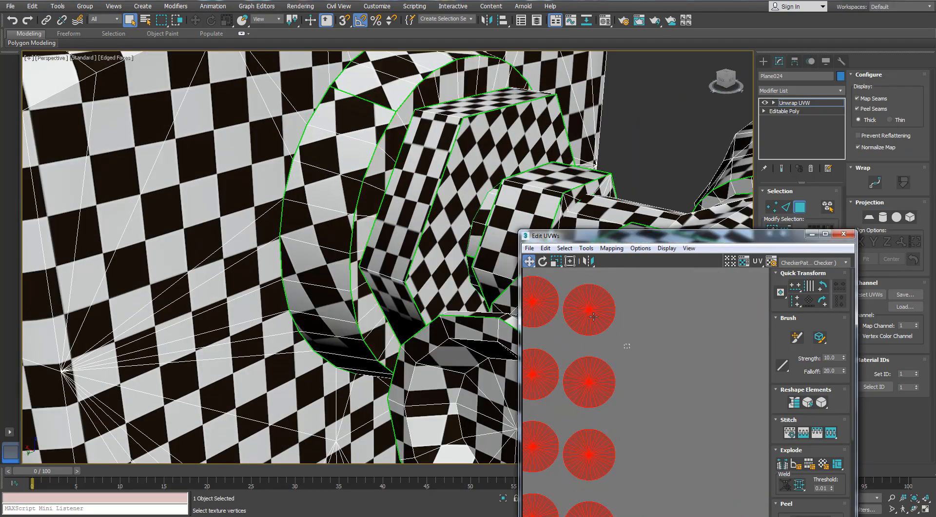
scroll(625, 326, down, 5)
click(629, 373)
middle_drag(628, 373, 625, 270)
scroll(629, 408, up, 6)
scroll(671, 342, up, 3)
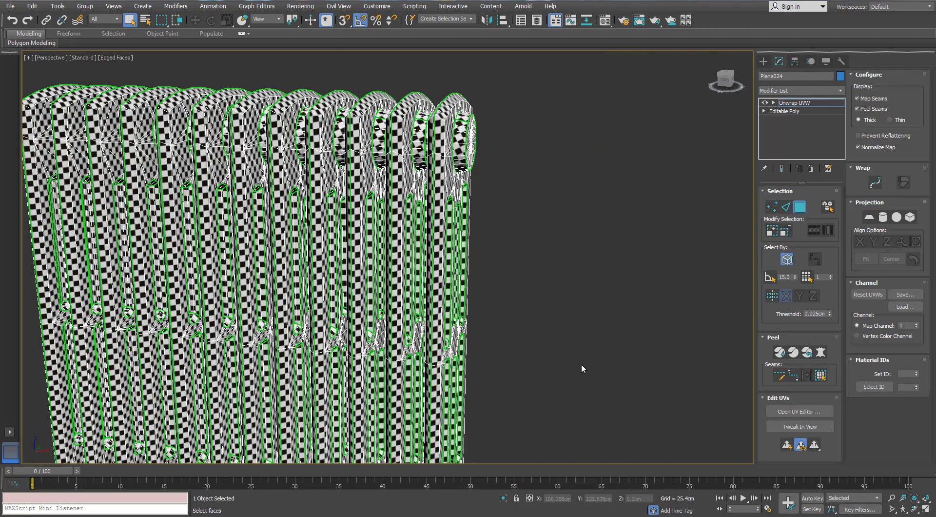
- Convert the unwrapped radiator to an Editable Poly and enter Polygon sub-object mode
scroll(581, 364, down, 3)
right_click(465, 217)
mouse_move(429, 324)
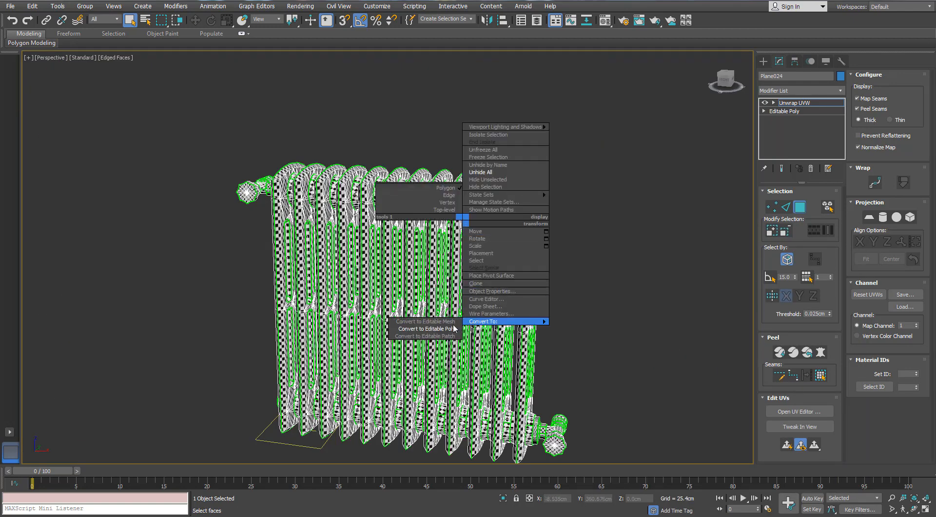
click(492, 325)
click(812, 204)
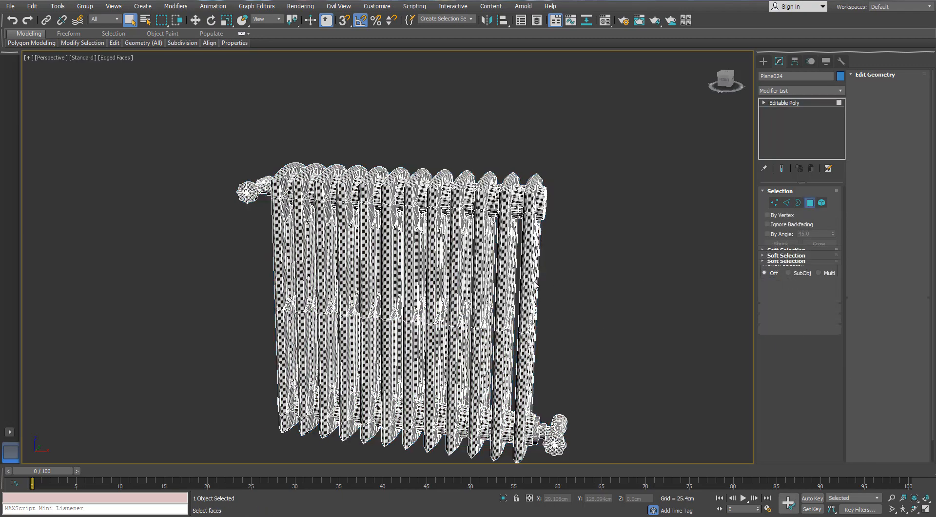
- Show the radiator's upper joints in the front view with wireframe display
key(f)
middle_drag(441, 307, 360, 374)
scroll(360, 375, down, 7)
middle_drag(471, 169, 427, 263)
scroll(432, 215, up, 5)
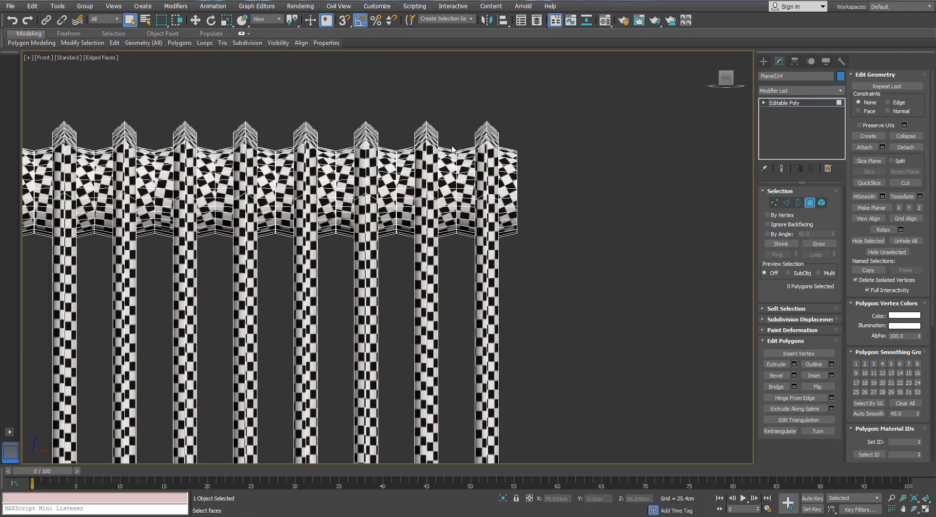
key(F3)
click(453, 149)
scroll(452, 145, up, 3)
alt+drag(466, 130, 346, 141)
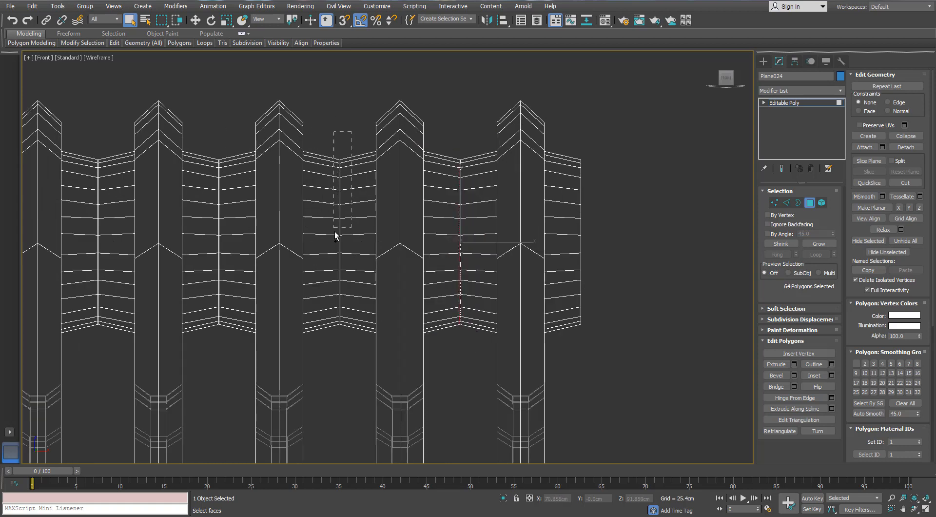
ctrl+drag(315, 366, 354, 370)
alt+drag(324, 119, 322, 370)
ctrl+drag(246, 376, 221, 129)
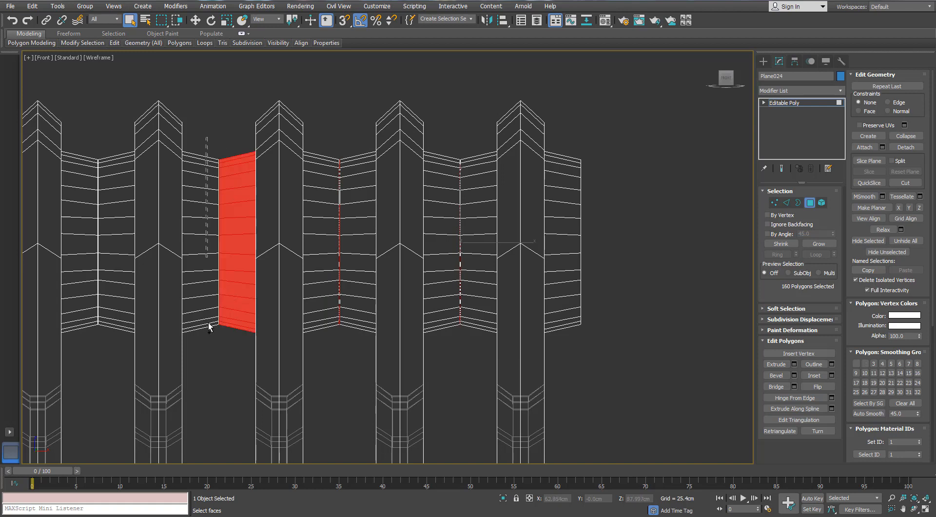
ctrl+drag(209, 327, 198, 142)
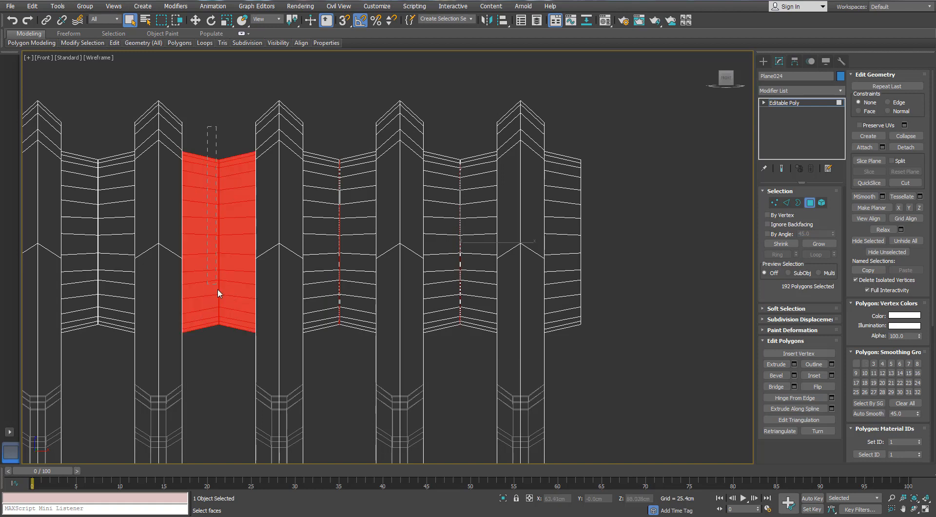
alt+drag(232, 382, 232, 382)
- Select all polygons of the five upper connecting joints nearest the radiator end opposite the valve
drag(462, 321, 462, 322)
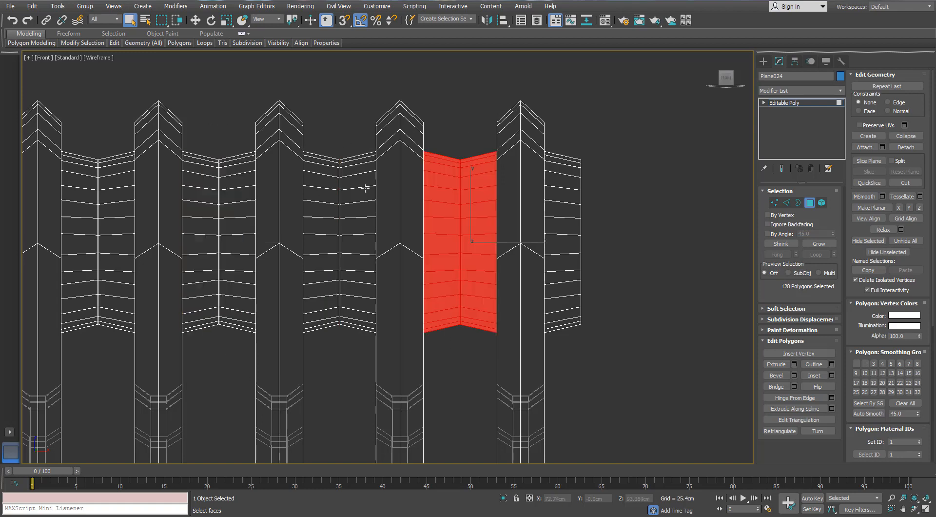
ctrl+drag(332, 375, 345, 140)
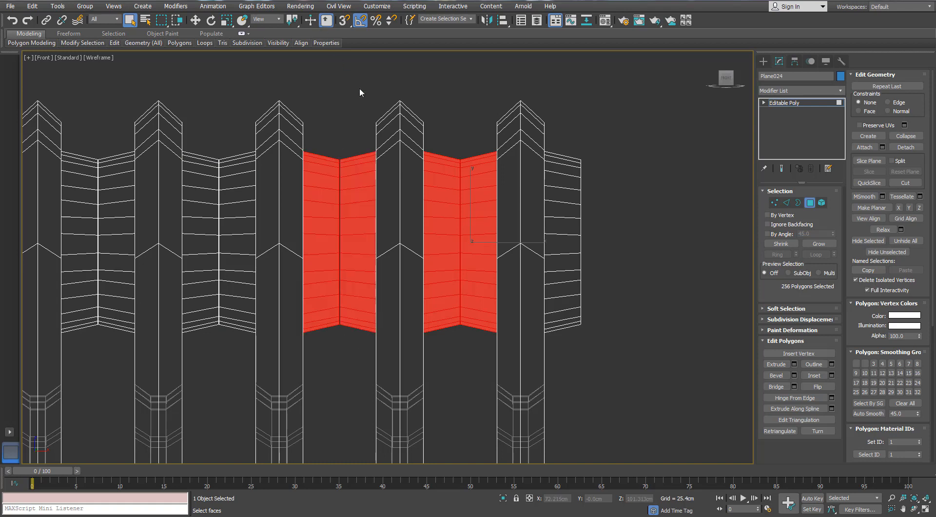
middle_drag(360, 89, 487, 38)
ctrl+drag(328, 330, 328, 326)
ctrl+drag(247, 75, 198, 341)
middle_drag(231, 275, 382, 247)
scroll(382, 246, down, 3)
ctrl+drag(287, 283, 302, 107)
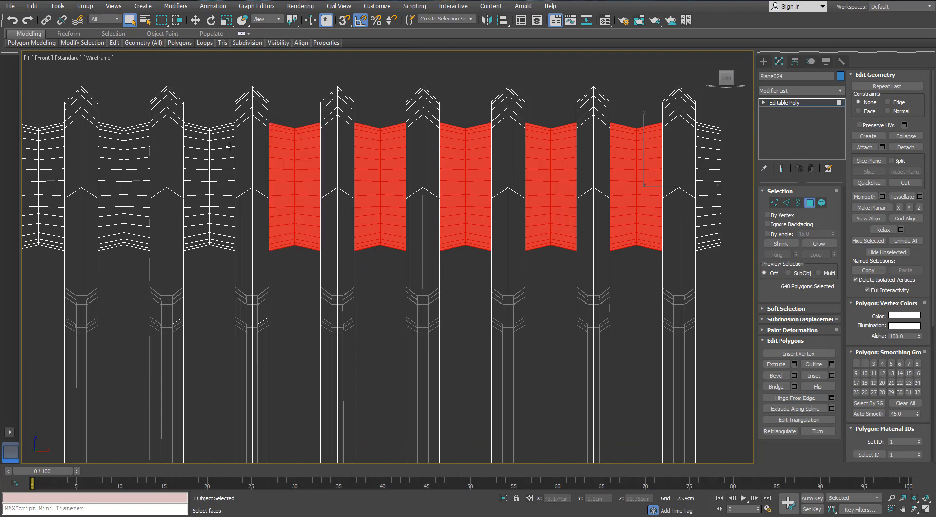
- Add the polygons of the remaining upper connecting joints, up to the valve end, to the selection
ctrl+drag(210, 291, 198, 307)
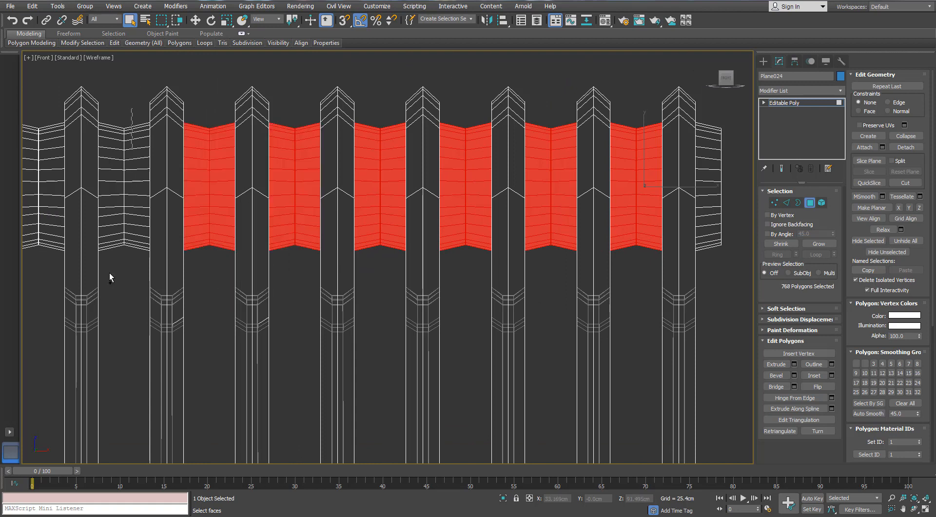
ctrl+drag(110, 274, 109, 290)
middle_drag(168, 259, 368, 256)
ctrl+drag(258, 101, 219, 307)
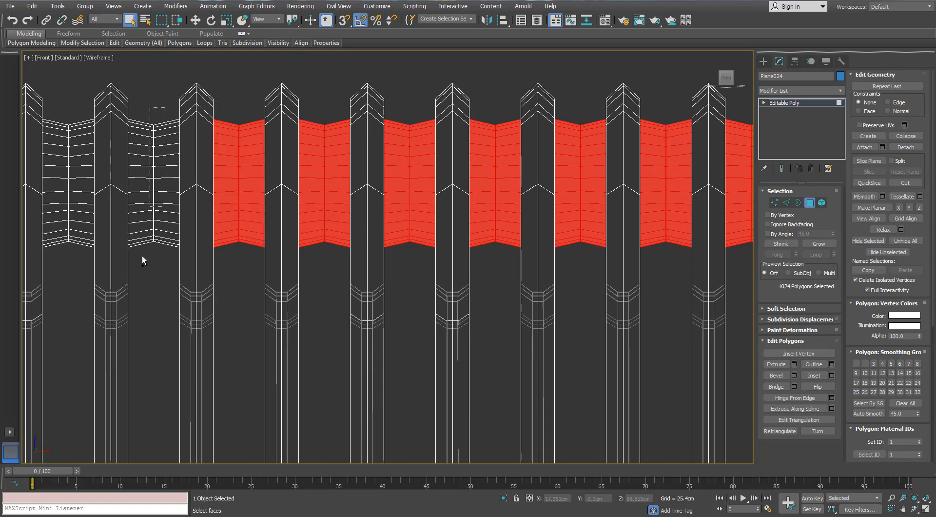
ctrl+drag(144, 261, 119, 160)
middle_drag(119, 160, 181, 151)
ctrl+drag(131, 274, 125, 244)
middle_drag(126, 244, 284, 221)
ctrl+drag(209, 256, 207, 260)
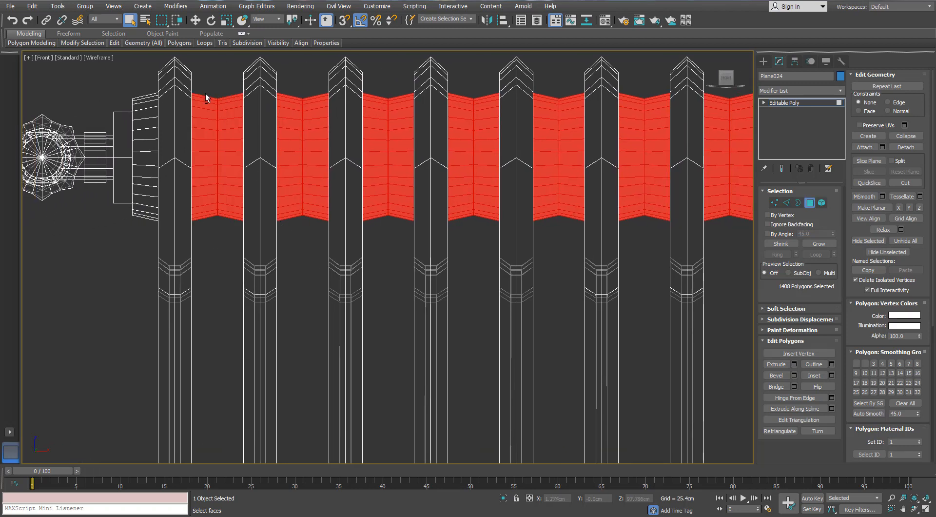
- Deselect the outer side polygons of the upper joints, starting from the valve end, keeping only the hidden middle cap polygons selected
alt+drag(204, 94, 290, 243)
alt+drag(312, 78, 361, 250)
alt+drag(392, 74, 454, 263)
middle_drag(462, 183, 341, 185)
alt+drag(391, 147, 421, 271)
middle_drag(502, 221, 355, 213)
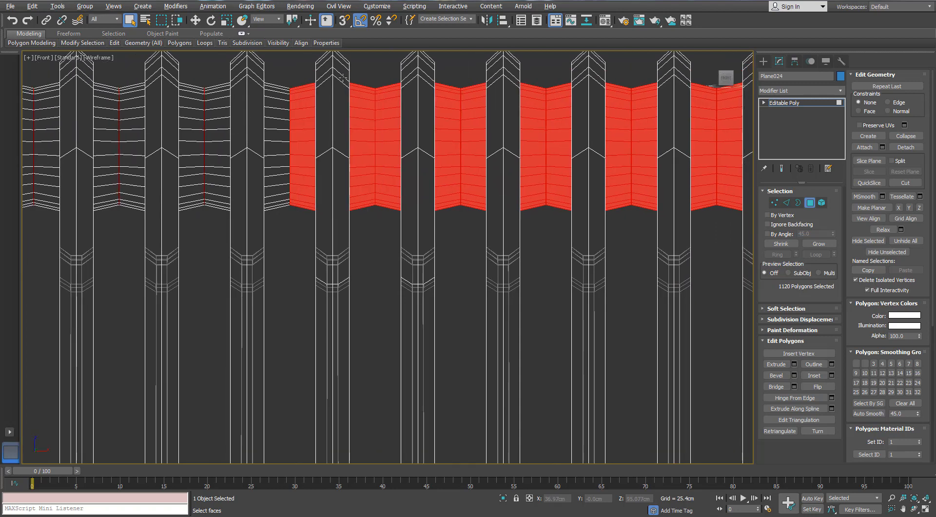
alt+drag(366, 251, 366, 252)
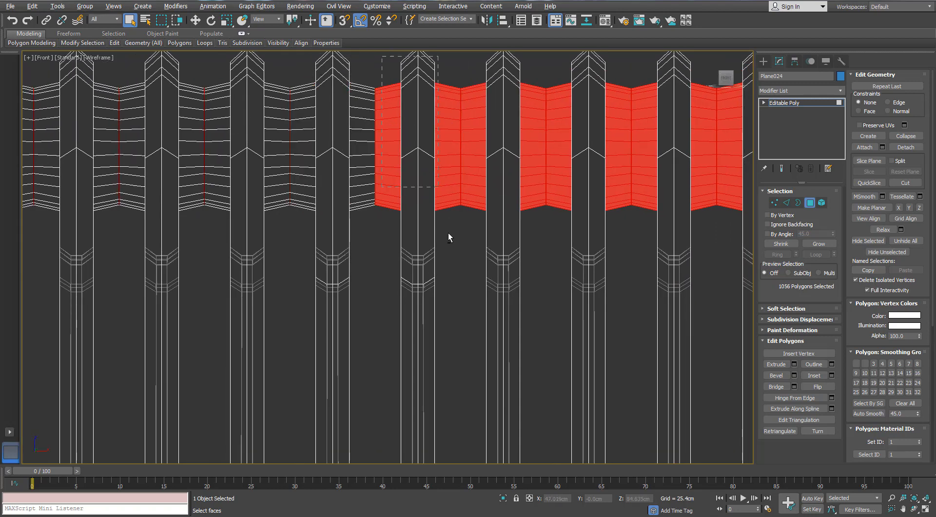
alt+drag(449, 237, 453, 208)
- Deselect the outer side polygons of the remaining upper joints up to the end opposite the valve, and delete the hidden cap polygons still selected
middle_drag(366, 125, 218, 127)
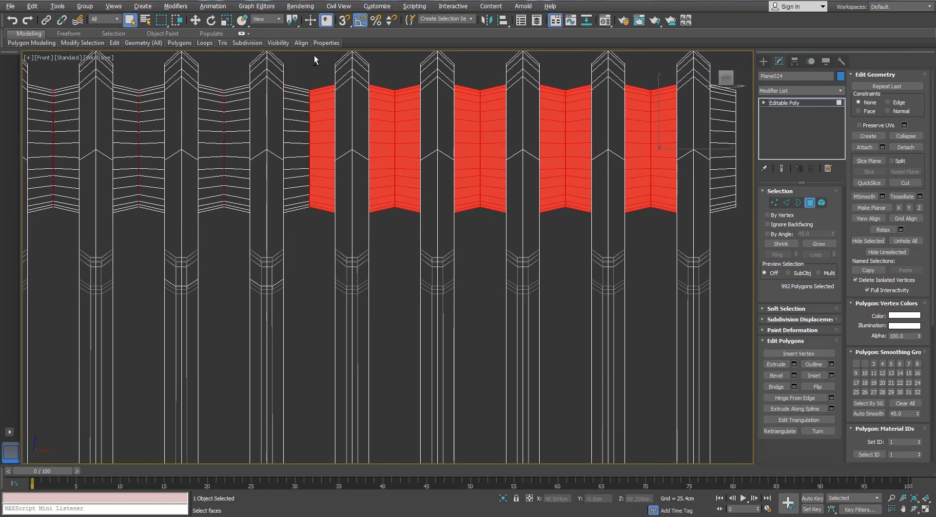
alt+drag(381, 255, 381, 256)
middle_drag(390, 190, 205, 215)
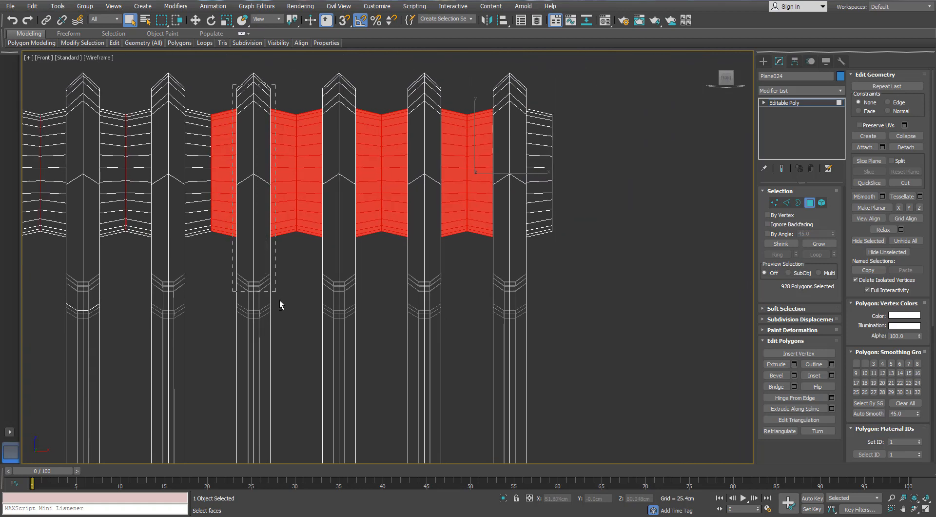
alt+drag(280, 305, 280, 304)
middle_drag(376, 168, 297, 176)
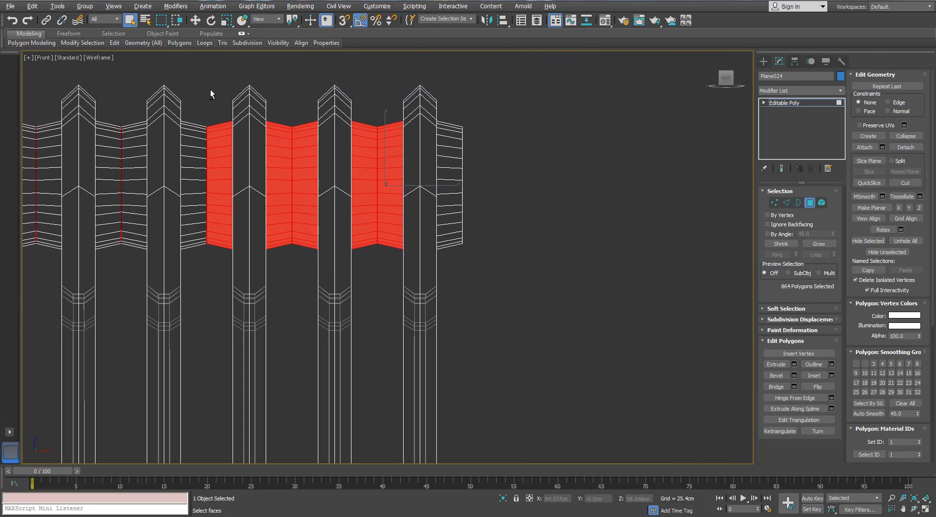
alt+drag(258, 301, 273, 275)
alt+drag(348, 261, 376, 336)
scroll(255, 191, down, 8)
alt+middle_drag(263, 183, 238, 192)
scroll(239, 192, up, 4)
key(Delete)
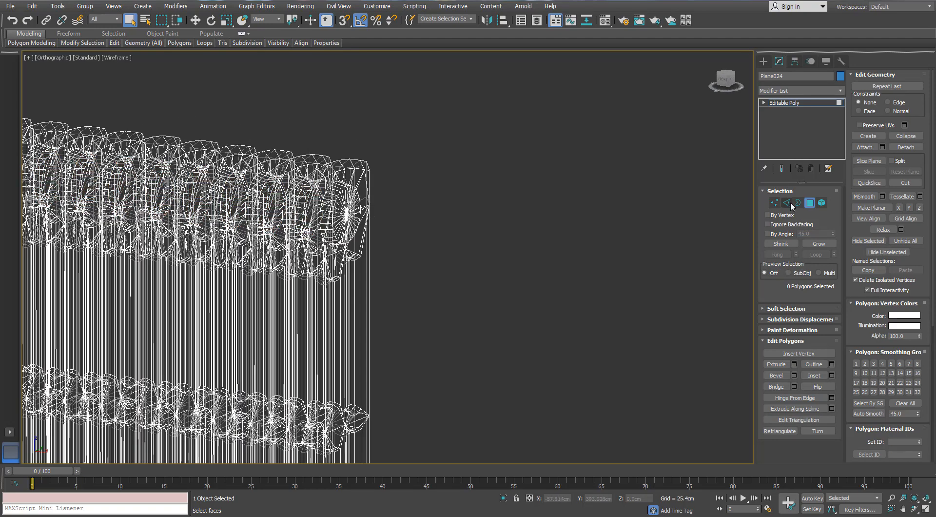
- Leave Polygon sub-object mode and apply an Unwrap UVW modifier to the radiator
click(810, 203)
click(840, 91)
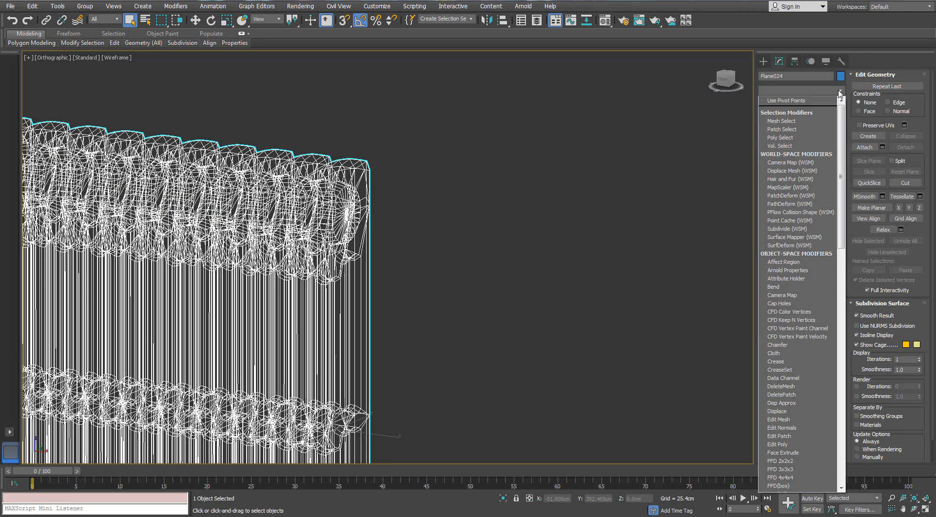
key(u)
key(Return)
- Show the radiator shaded with edged faces in the perspective view and open the UV editor
middle_drag(472, 157, 560, 149)
key(F3)
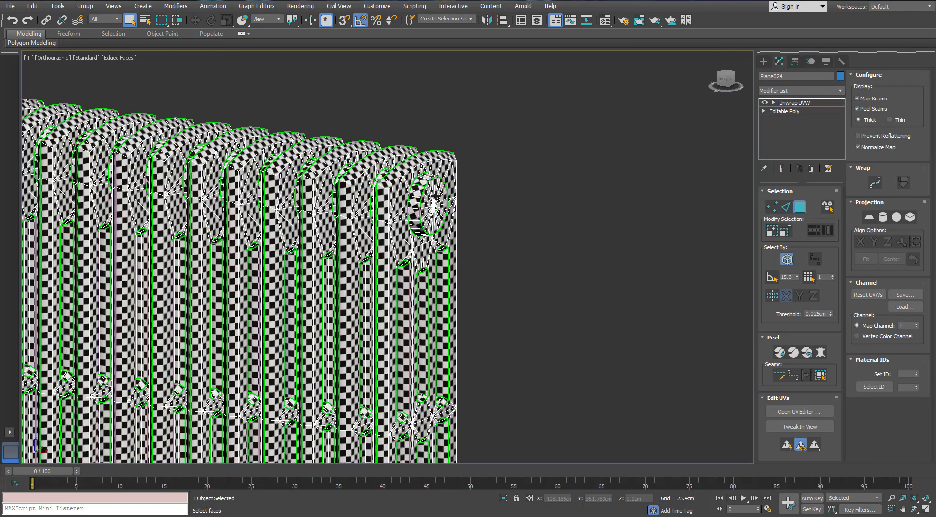
middle_drag(435, 196, 450, 191)
key(p)
scroll(413, 206, down, 2)
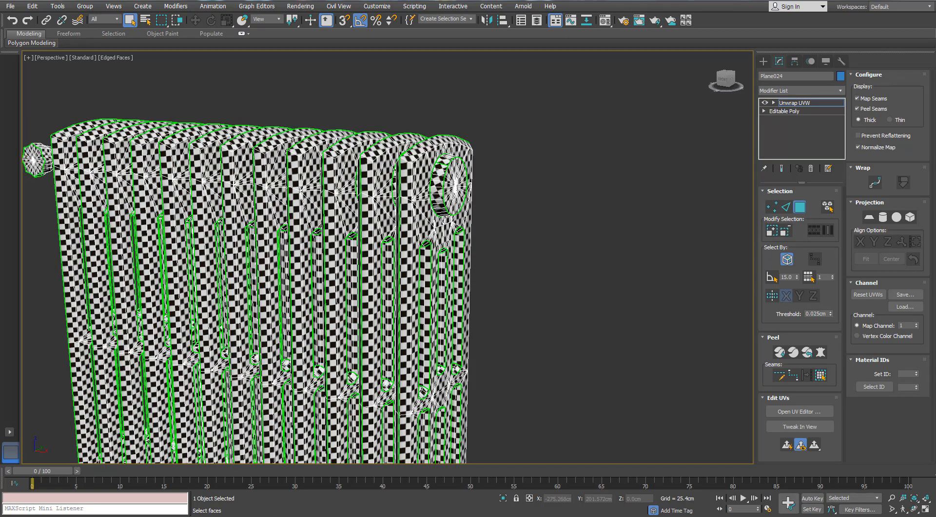
click(800, 411)
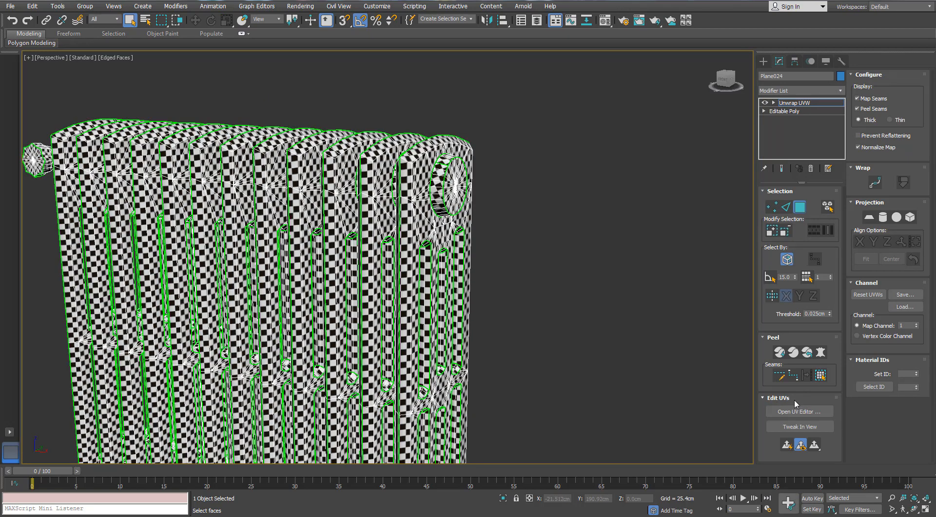
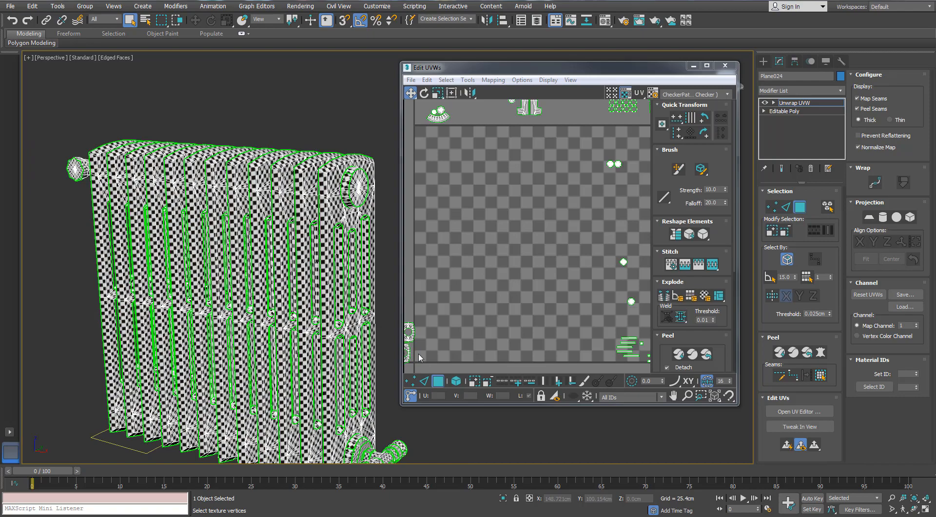
- Maximize the UV editor window and enable selecting whole UV elements
middle_drag(300, 297, 252, 281)
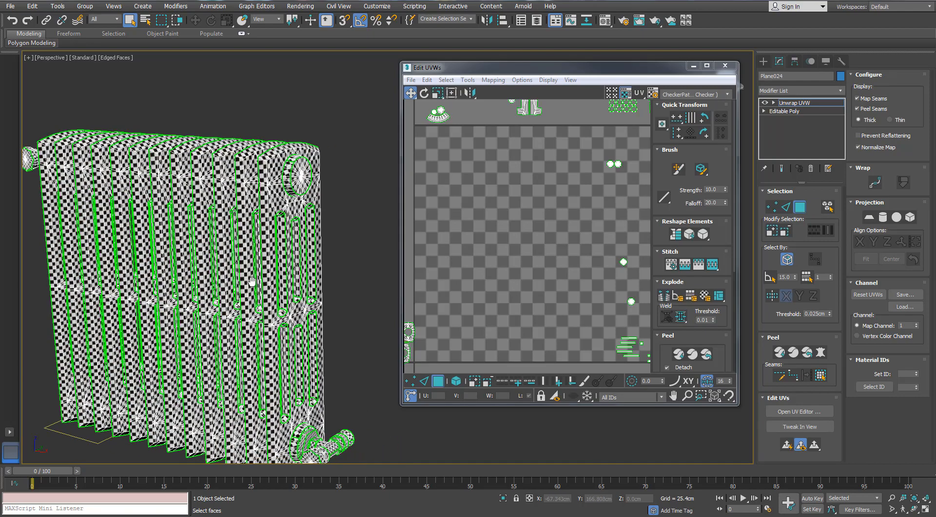
double_click(562, 68)
scroll(464, 171, down, 3)
middle_drag(343, 303, 320, 310)
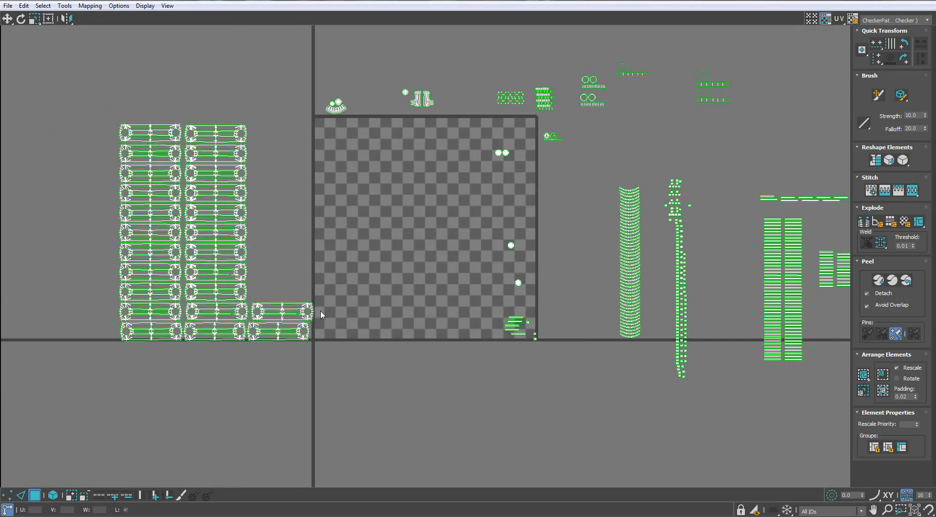
click(51, 494)
- Gather the four separate round shells inside the UV tile into a compact two-by-two block
scroll(522, 253, up, 4)
drag(483, 287, 445, 151)
drag(513, 401, 475, 156)
middle_drag(450, 214, 445, 228)
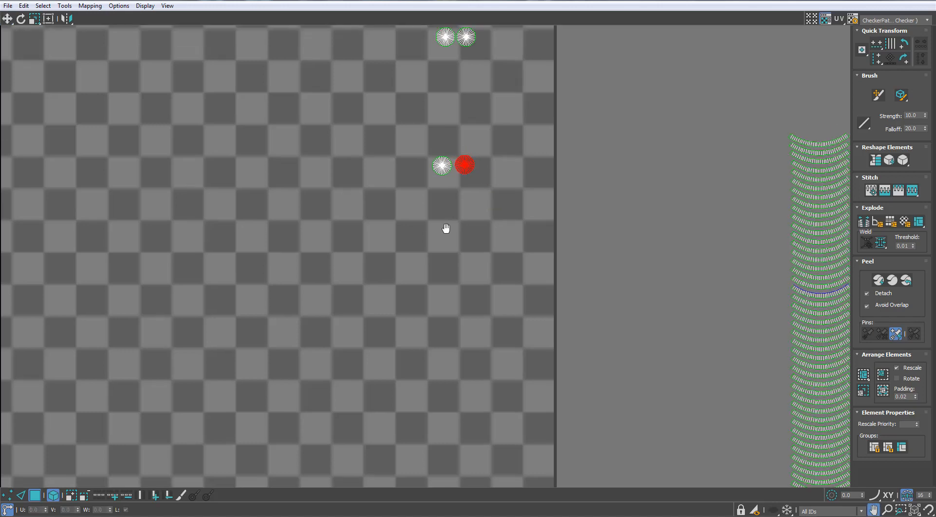
scroll(468, 164, up, 3)
middle_drag(467, 163, 462, 327)
drag(460, 327, 460, 147)
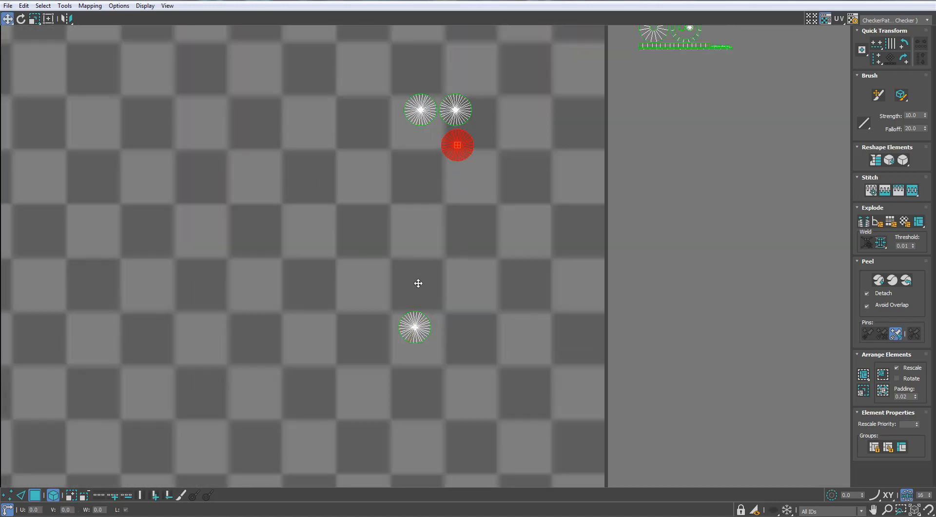
drag(413, 334, 423, 146)
scroll(424, 141, up, 3)
drag(524, 155, 524, 151)
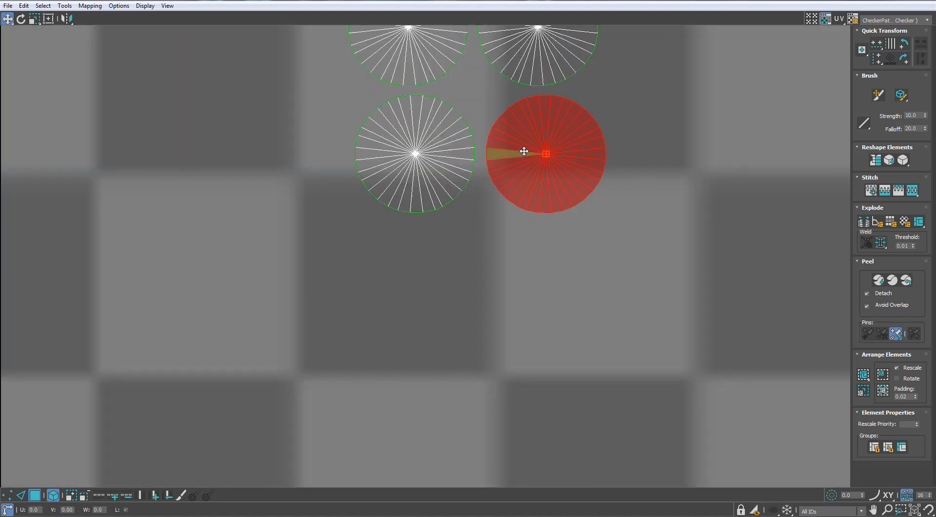
- Move the block of four round shells out of the UV tile, just beyond its right edge
scroll(524, 151, down, 6)
drag(573, 113, 481, 213)
drag(528, 133, 652, 148)
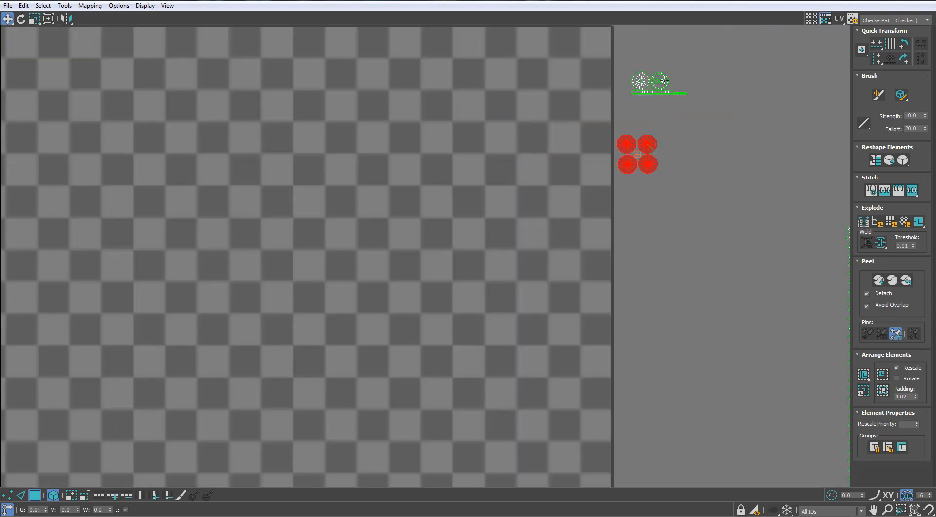
scroll(664, 80, up, 3)
middle_drag(665, 80, 574, 155)
drag(531, 174, 530, 138)
key(ctrl+z)
scroll(532, 146, down, 6)
scroll(502, 87, up, 3)
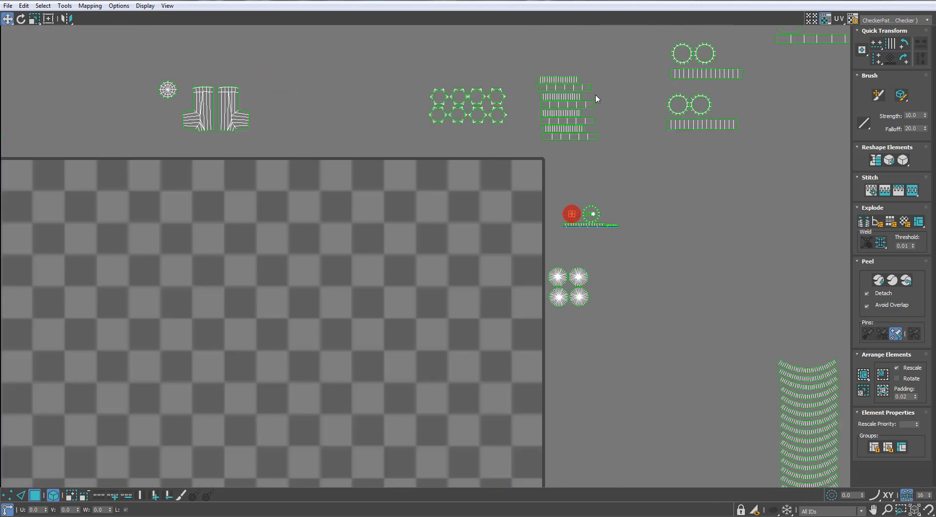
- Move one set of the overlapping fan, star and disc shells above its duplicate near the tile's upper left corner
scroll(258, 119, down, 3)
middle_drag(92, 109, 238, 148)
scroll(259, 156, up, 3)
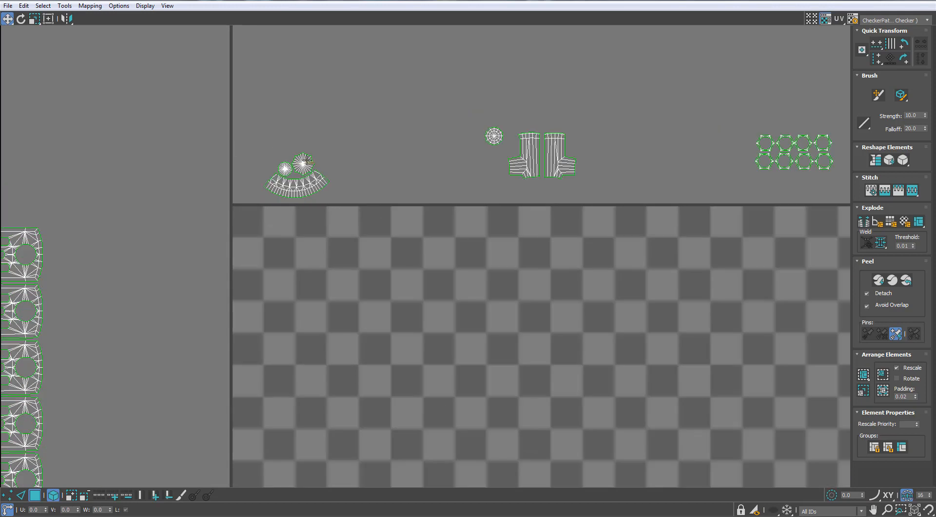
drag(302, 159, 305, 132)
scroll(297, 149, up, 3)
scroll(297, 148, up, 3)
key(ctrl+z)
ctrl+click(239, 213)
ctrl+click(258, 274)
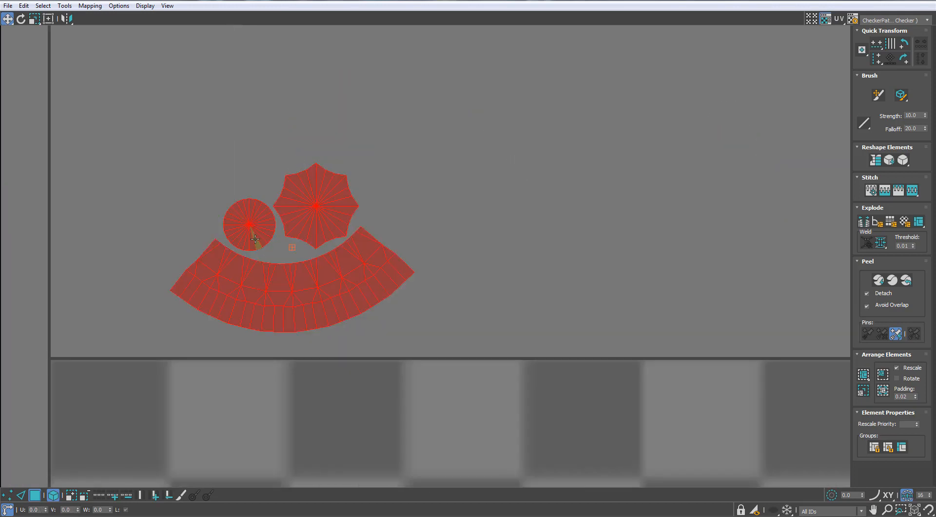
drag(254, 238, 255, 47)
- Select the long scattered column of small square shells and pack them into the UV tile
scroll(276, 53, down, 8)
middle_drag(277, 53, 369, 149)
scroll(369, 150, down, 2)
middle_drag(640, 261, 513, 184)
scroll(514, 185, up, 2)
drag(540, 107, 463, 466)
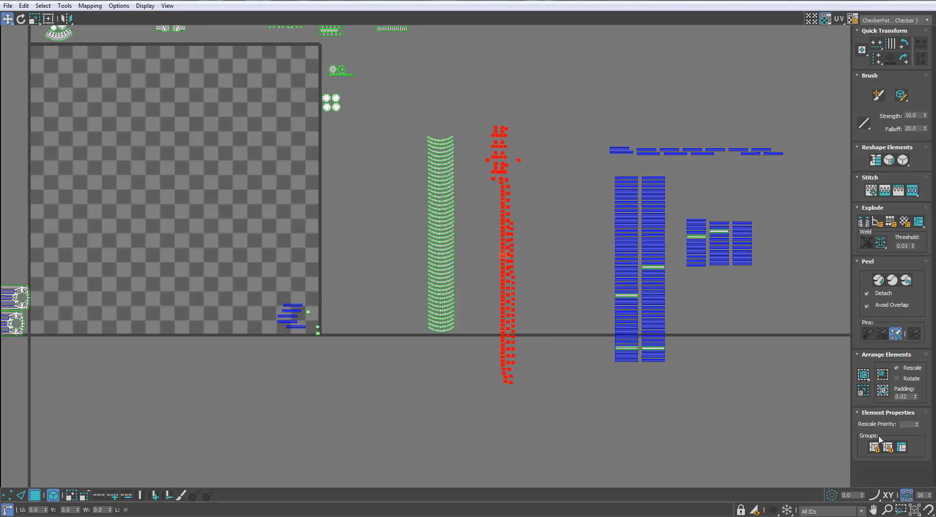
click(862, 389)
middle_drag(341, 235, 522, 268)
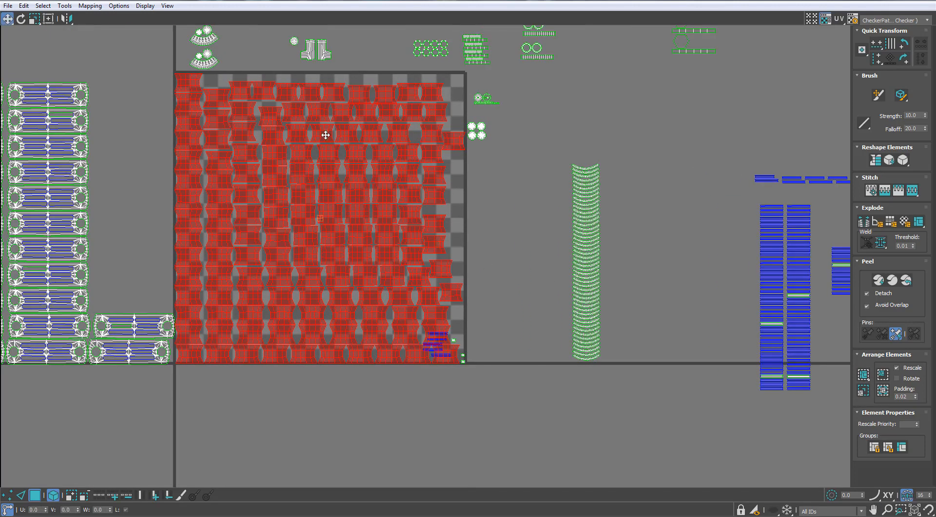
- Scale the packed square shells down to about a quarter and place them beside the column of curved shells outside the tile
key(r)
drag(326, 132, 173, 405)
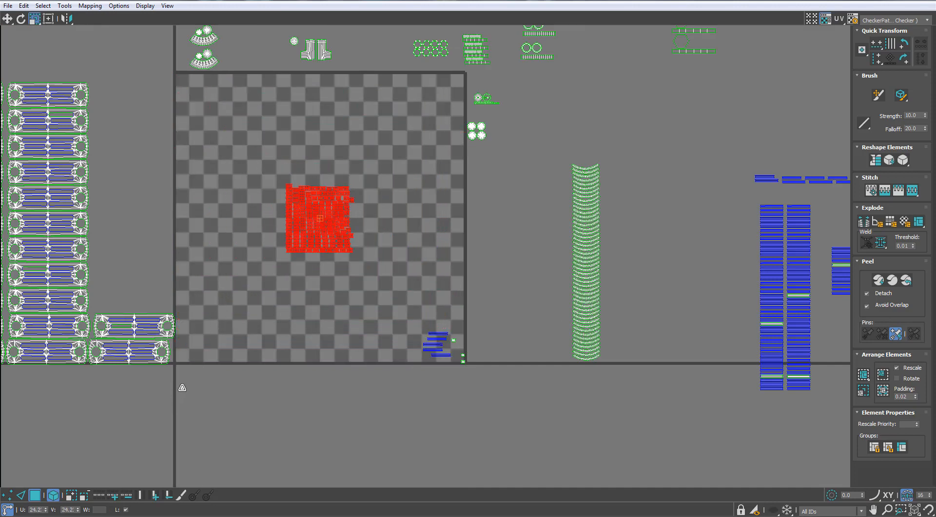
key(w)
drag(299, 231, 653, 193)
middle_drag(593, 144, 530, 246)
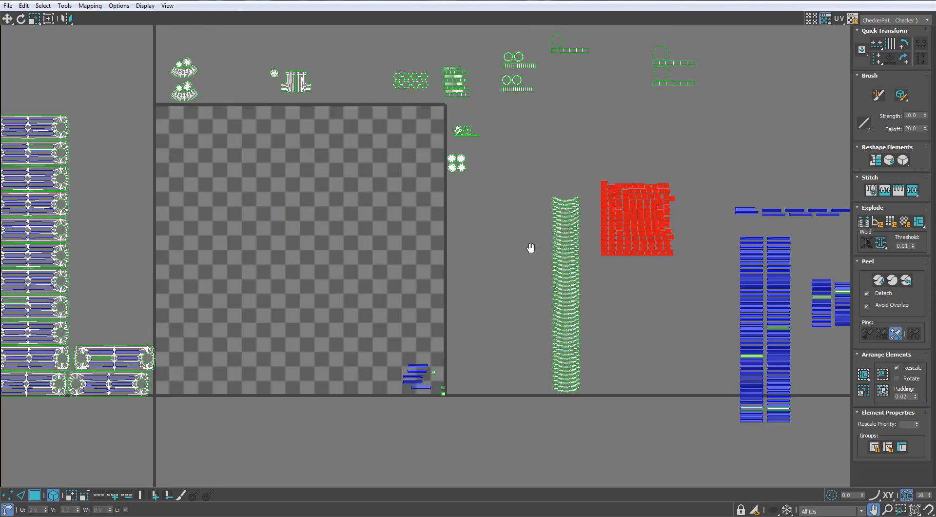
- Select all the thin strip shells in the stacks outside the tile and pack them into the UV tile
scroll(531, 246, down, 2)
middle_drag(787, 273, 694, 215)
scroll(714, 178, up, 2)
drag(497, 464, 720, 166)
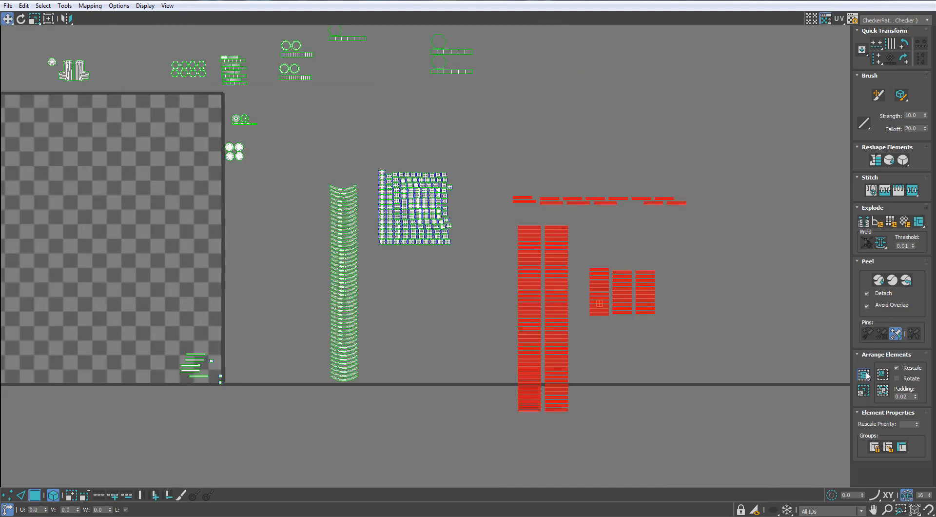
middle_drag(193, 198, 461, 198)
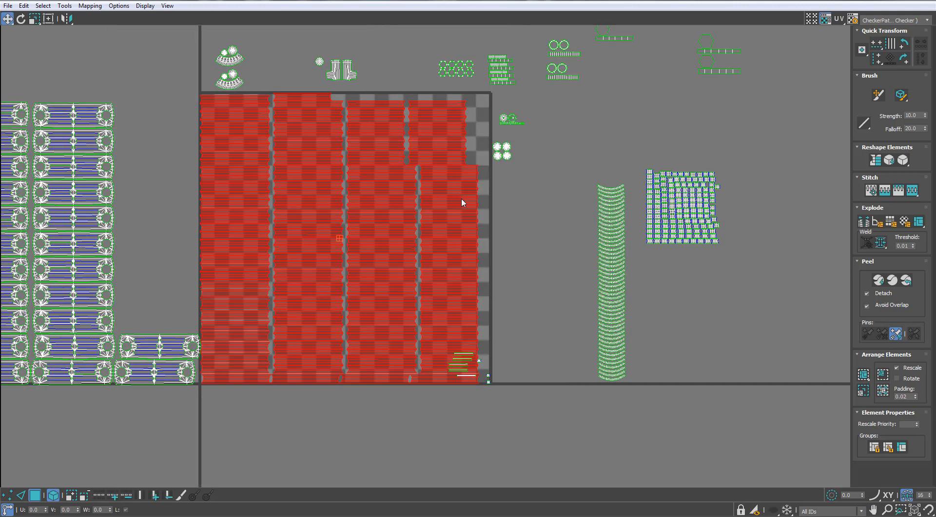
scroll(382, 101, down, 1)
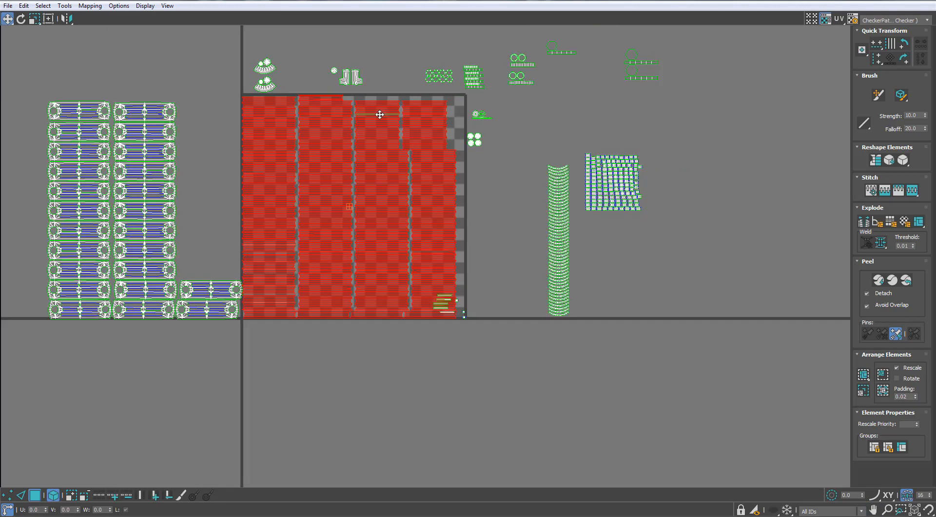
- Move the packed strip shells out of the tile, past the square shells, and scale them down
drag(381, 102, 773, 132)
key(r)
drag(727, 195, 685, 338)
middle_drag(645, 203, 567, 191)
scroll(566, 191, down, 3)
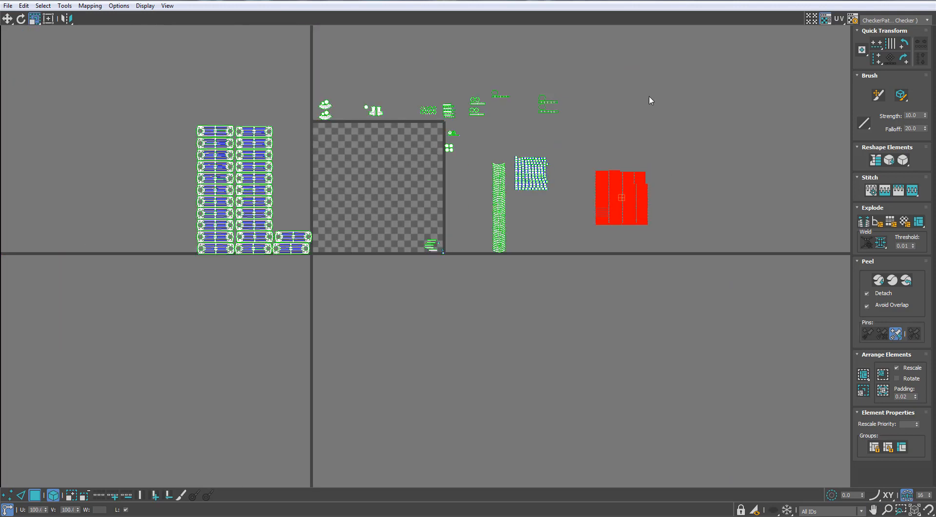
- Select all UV shells and rescale them to a uniform texel density
drag(208, 376, 730, 57)
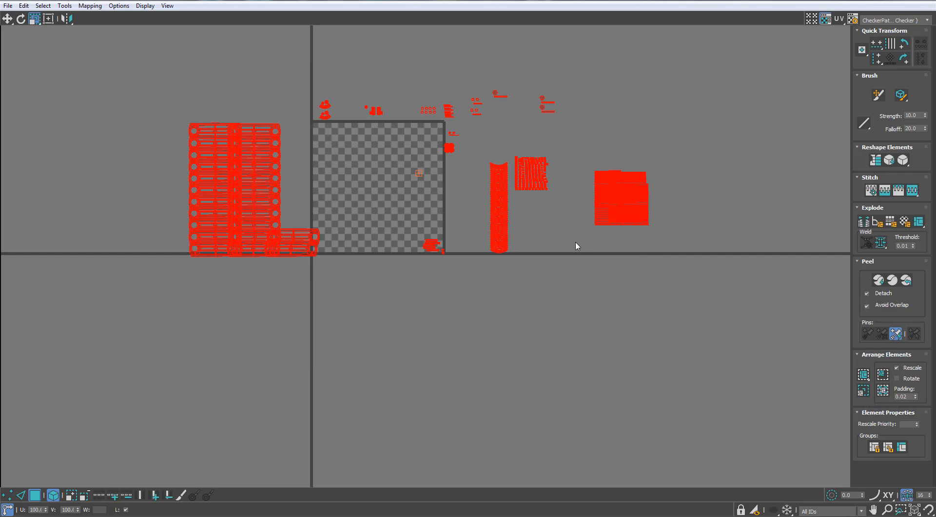
scroll(575, 180, up, 4)
scroll(576, 183, down, 3)
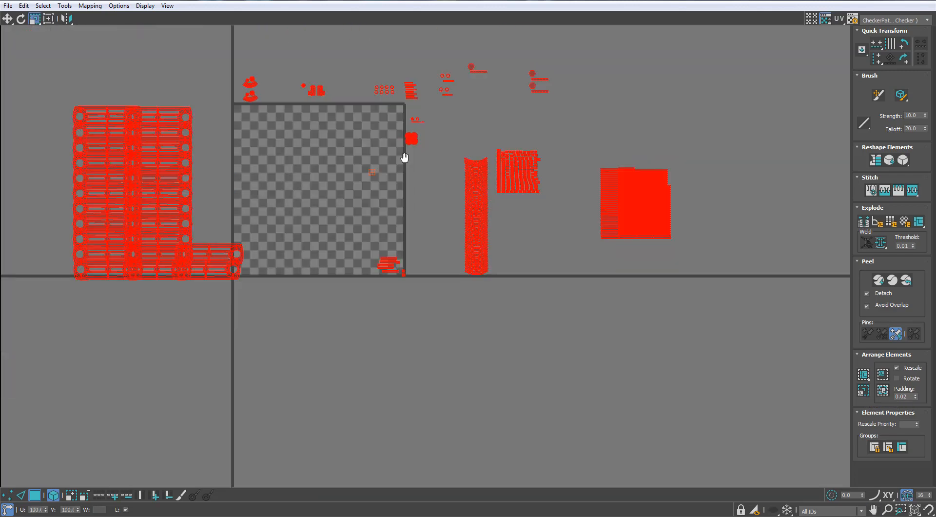
middle_drag(404, 156, 514, 155)
- Spread the overlapping columns of radiator section shells apart horizontally
scroll(336, 167, up, 1)
scroll(331, 166, down, 1)
scroll(311, 209, up, 2)
middle_drag(219, 97, 322, 144)
drag(245, 71, 182, 358)
key(w)
drag(461, 359, 493, 358)
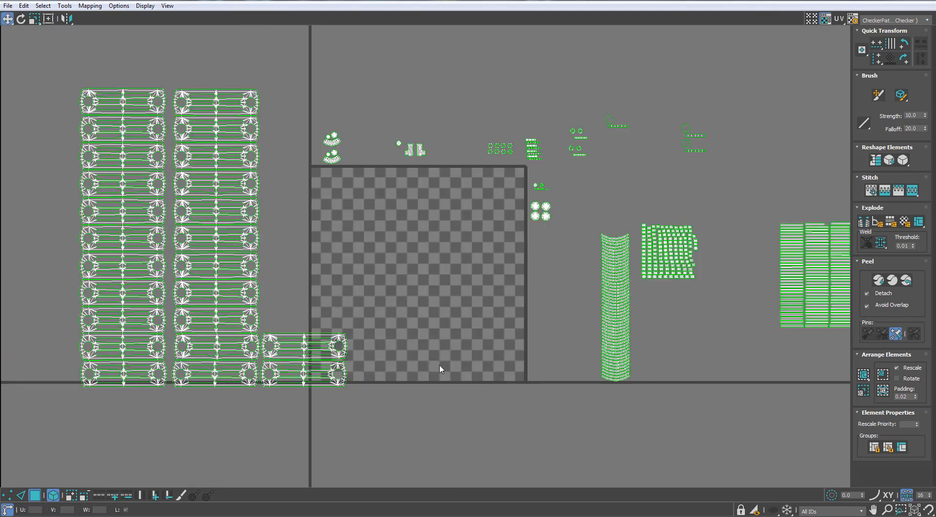
- Move the lower eight shells of both tall radiator section columns into the UV tile
middle_drag(185, 207, 218, 185)
middle_drag(348, 243, 309, 241)
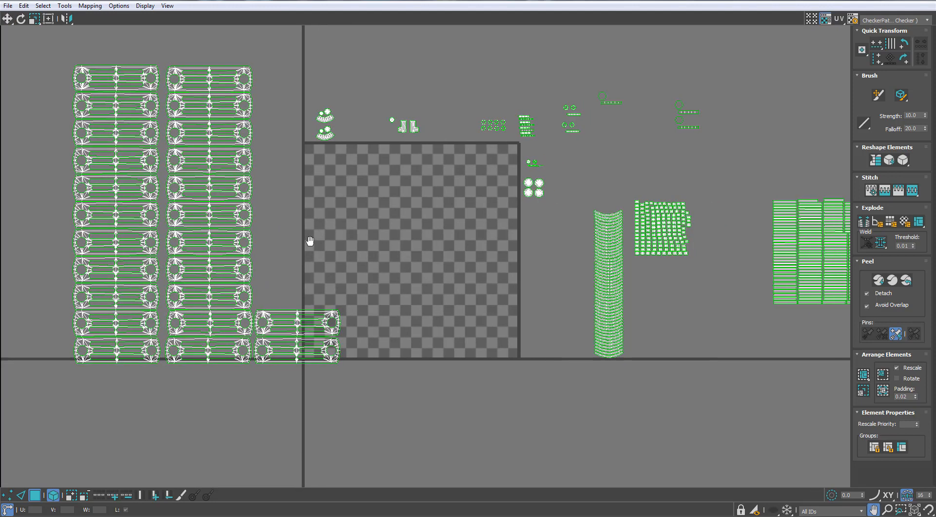
scroll(280, 239, down, 2)
click(211, 322)
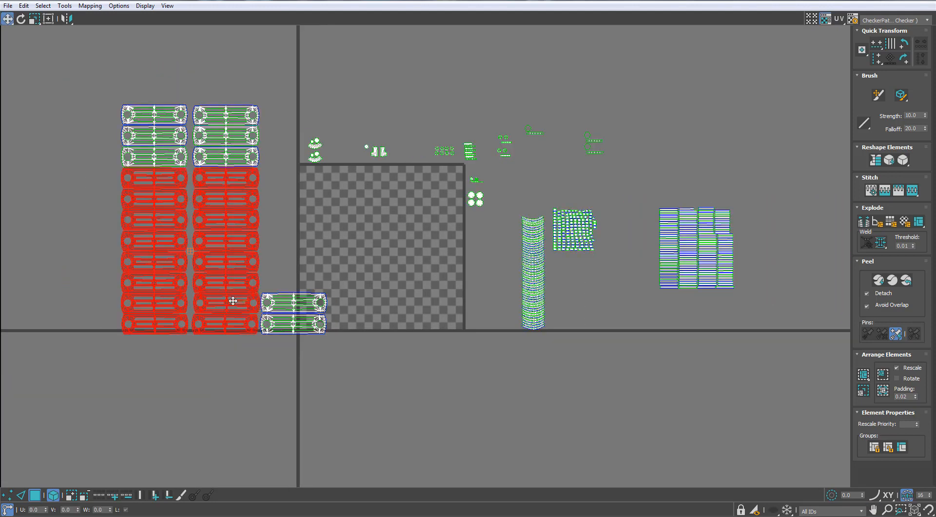
drag(234, 309, 437, 305)
scroll(435, 289, up, 2)
scroll(434, 288, up, 6)
scroll(561, 341, down, 4)
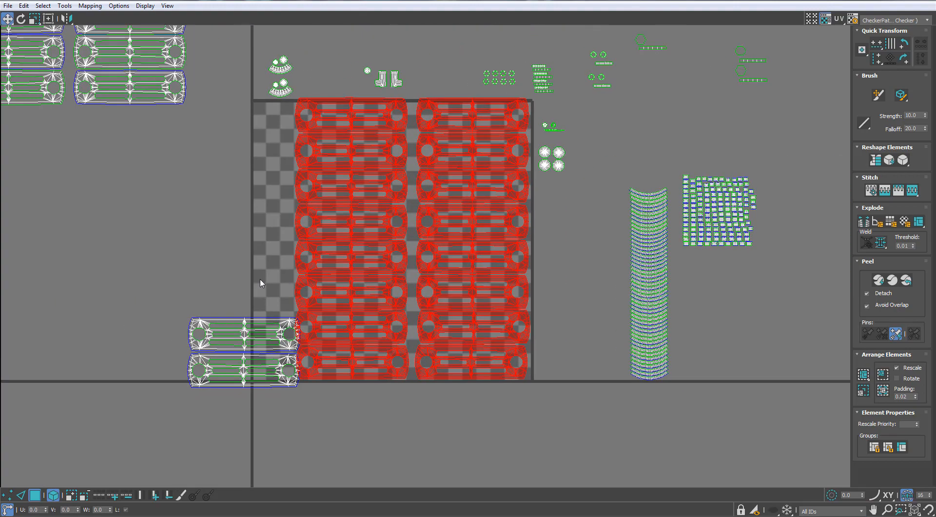
- Align the separate stack of two section shells with the base of the columns placed in the tile
click(246, 373)
drag(249, 363, 274, 360)
key(ctrl+z)
middle_drag(224, 236, 282, 335)
- Stack the two remaining groups of three section shells above the two-shell stack to build another column
click(171, 197)
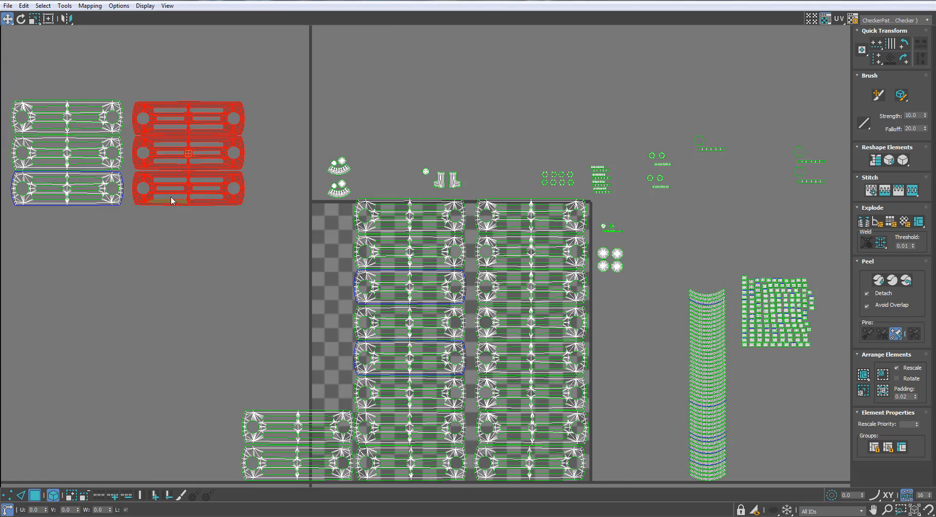
drag(171, 198, 273, 407)
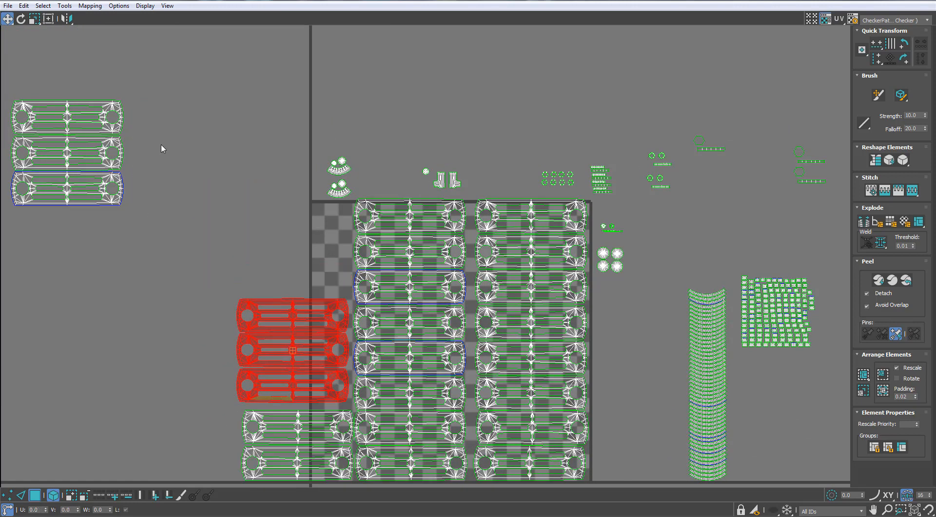
click(87, 157)
drag(106, 164, 332, 256)
- Even out the new column of section shells so it lines up with the two columns beside it
middle_drag(350, 306, 277, 157)
scroll(277, 157, up, 3)
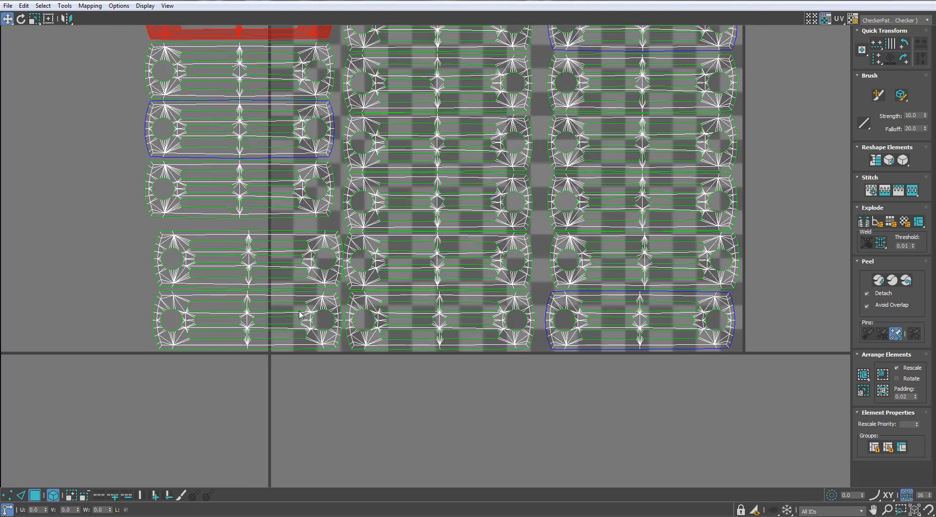
drag(299, 370, 240, 347)
scroll(273, 152, up, 1)
middle_drag(272, 151, 338, 323)
scroll(338, 324, down, 2)
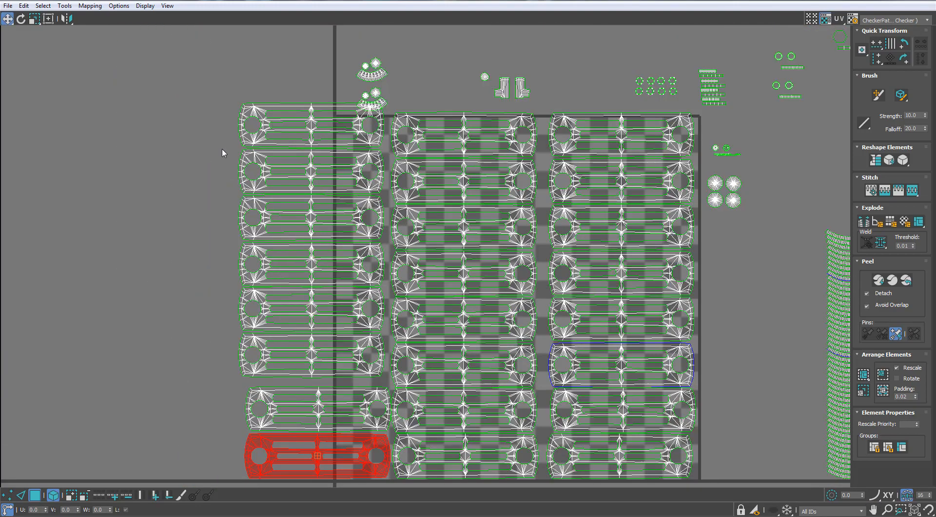
middle_drag(237, 161, 215, 153)
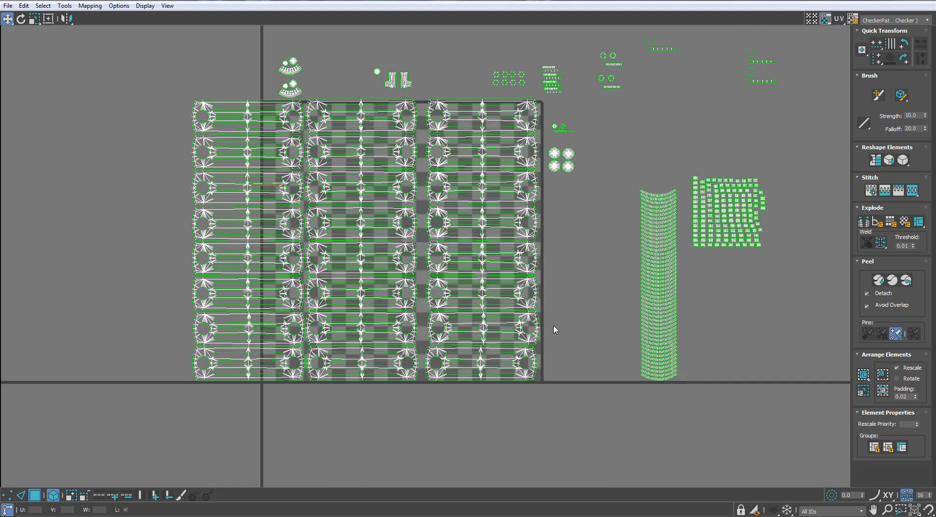
scroll(522, 282, down, 4)
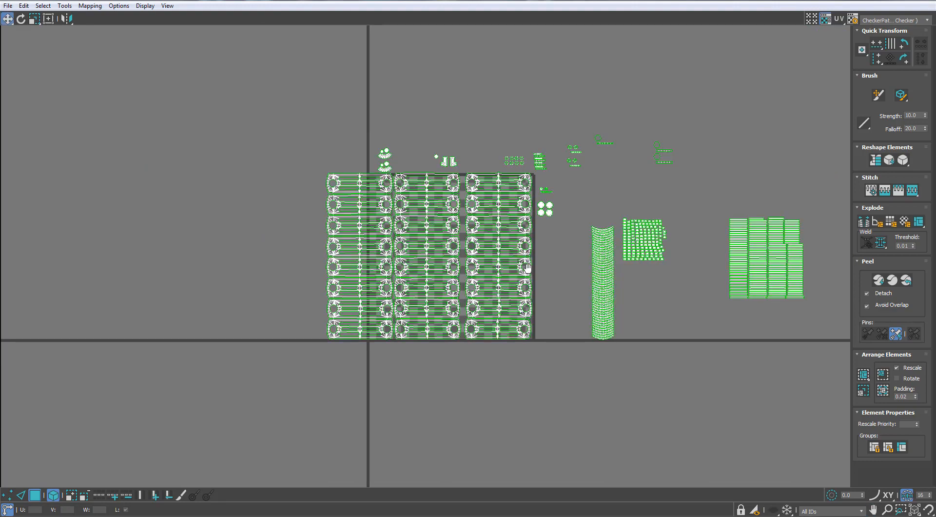
- Select all UV shells and scale them down together so the three section columns nearly fit the tile's width
scroll(480, 204, up, 4)
key(ctrl+a)
key(r)
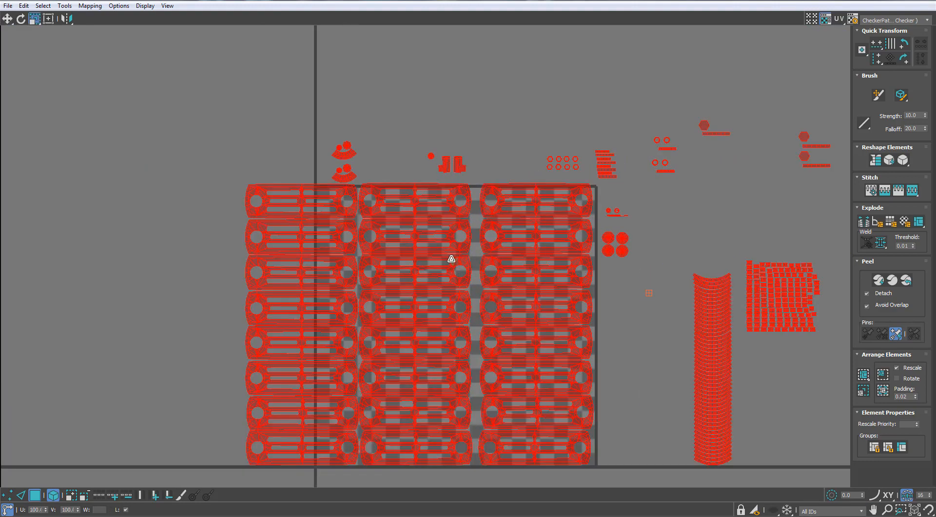
drag(448, 258, 443, 281)
- Move all shells together so the section columns sit against the lower left corner of the UV tile
key(w)
middle_drag(447, 247, 462, 139)
scroll(473, 230, up, 3)
drag(536, 286, 539, 324)
middle_drag(586, 309, 605, 276)
scroll(605, 276, down, 1)
middle_drag(510, 93, 390, 150)
scroll(390, 149, down, 1)
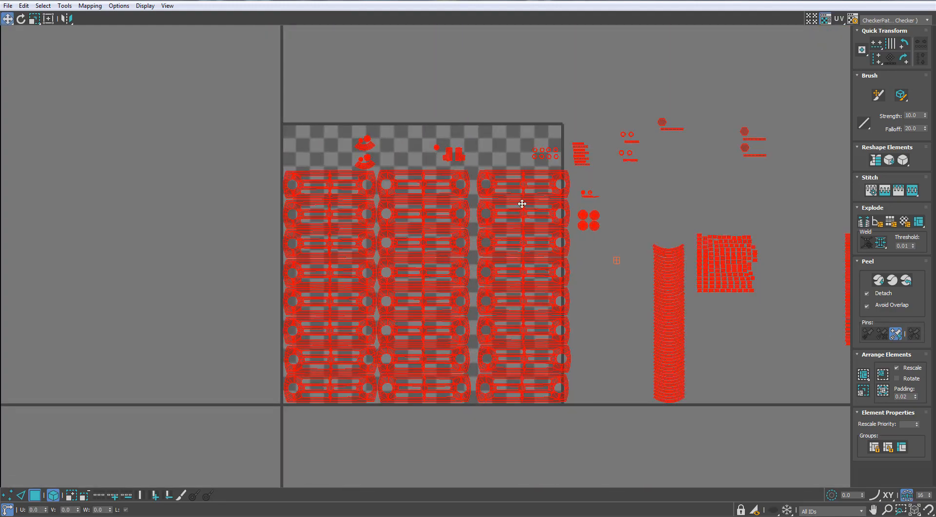
- Move the small valve shells, hexagon rings and short strips upward, clear of the UV tile's free upper area
middle_drag(522, 203, 471, 197)
scroll(417, 164, up, 1)
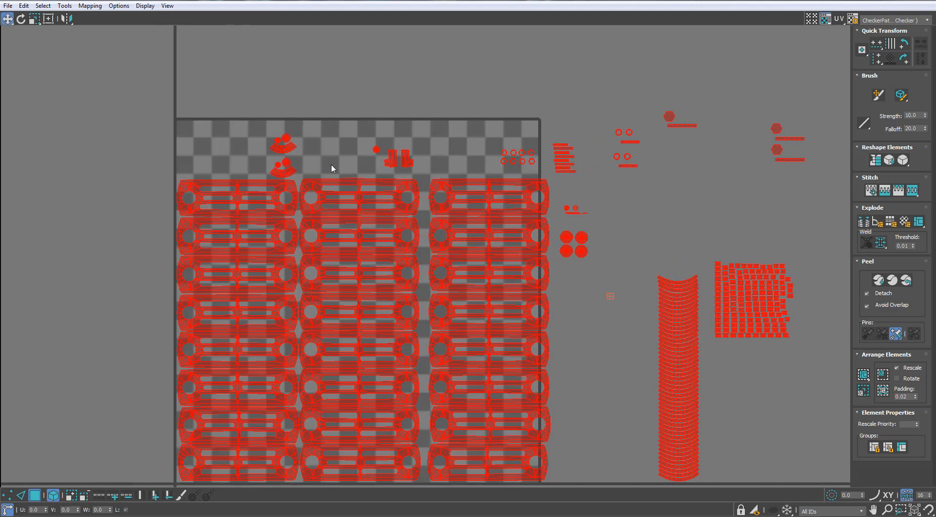
drag(267, 180, 277, 98)
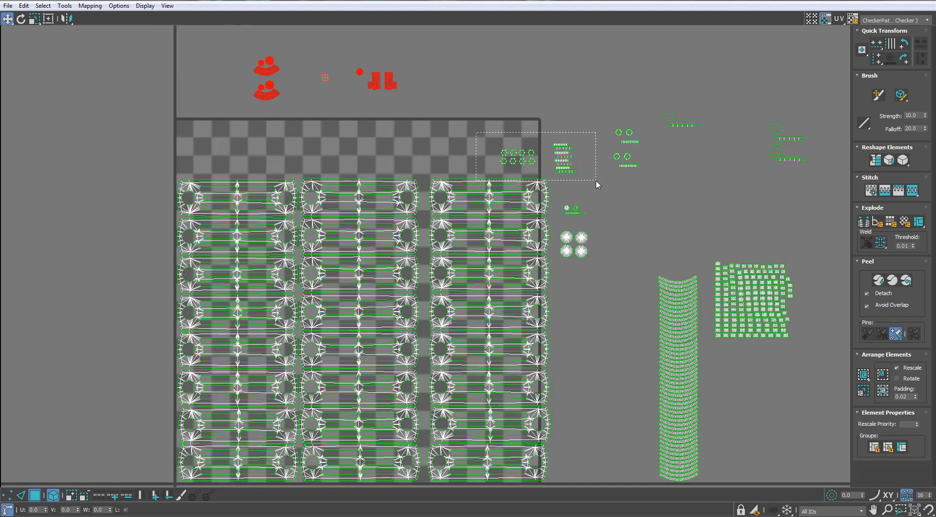
drag(596, 184, 595, 181)
drag(578, 130, 576, 93)
- Move the top two section shells of the third column onto the first and second columns, one on each
scroll(691, 263, down, 1)
middle_drag(691, 263, 530, 202)
middle_drag(382, 162, 539, 184)
scroll(539, 183, up, 1)
drag(526, 163, 226, 150)
scroll(271, 126, up, 2)
click(407, 73)
drag(404, 89, 673, 167)
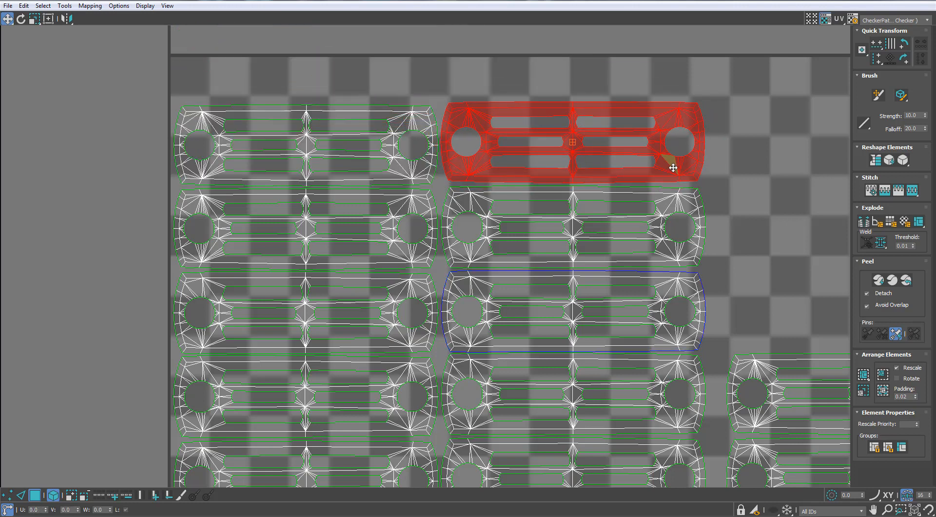
scroll(673, 167, down, 4)
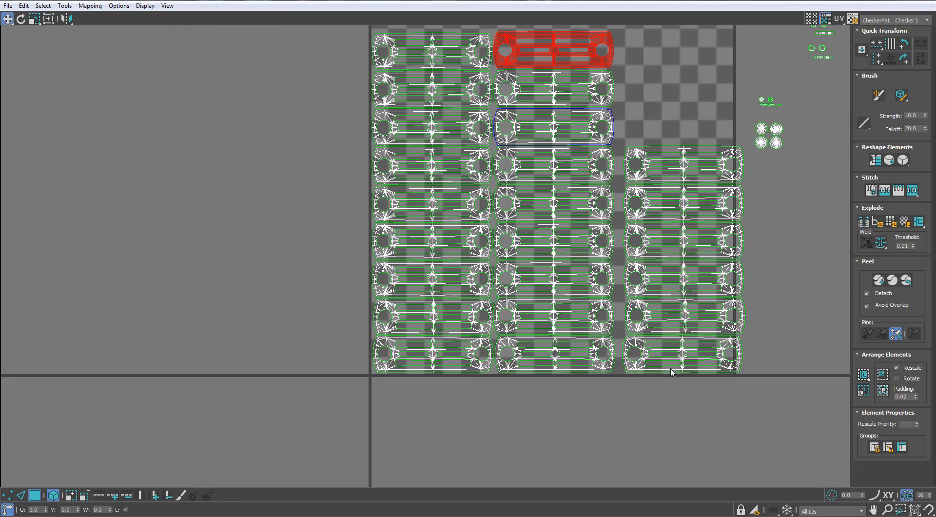
- Try to move the third column of section shells closer to the second column
drag(671, 368, 645, 360)
click(692, 207)
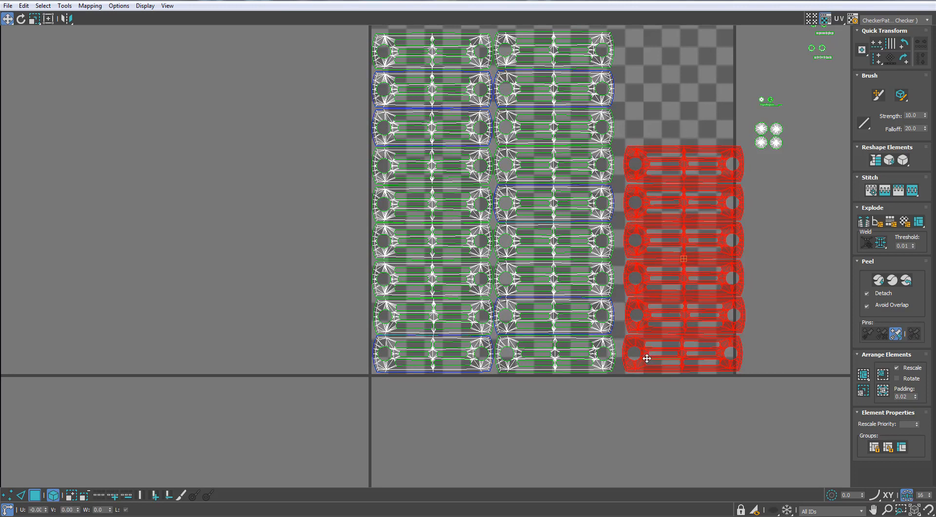
scroll(672, 249, down, 3)
scroll(516, 244, down, 2)
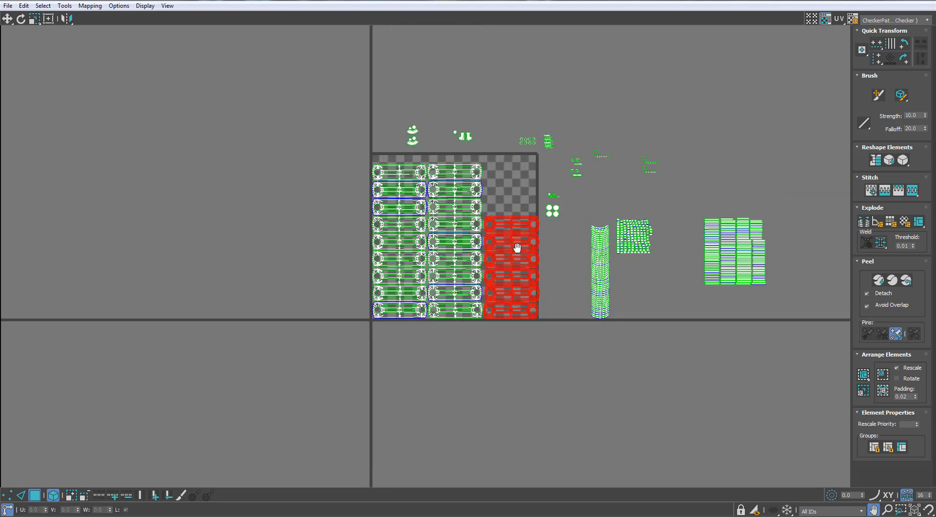
scroll(514, 239, up, 4)
- Undo the column shift and the moves that stacked extra section shells on the first and second columns
key(ctrl+z)
key(ctrl+z)
key(ctrl+z)
key(ctrl+z)
key(ctrl+z)
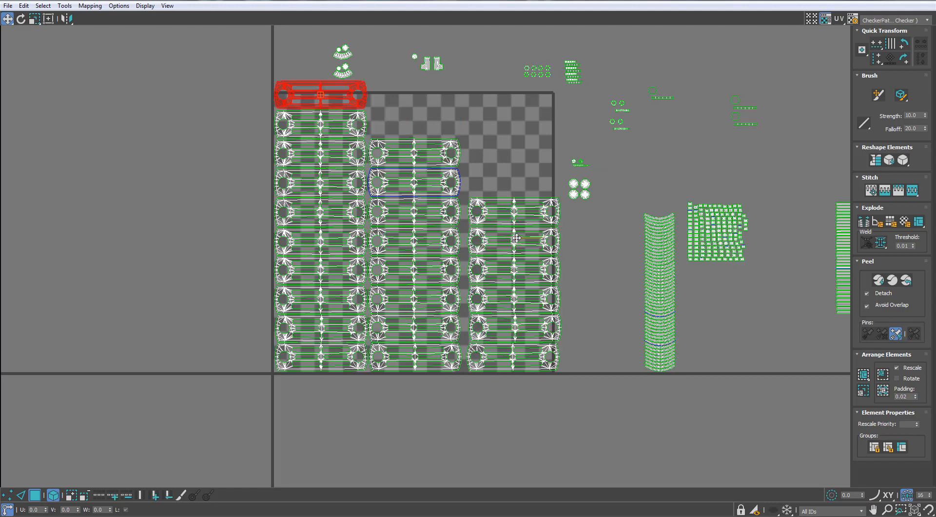
key(ctrl+z)
key(ctrl+z)
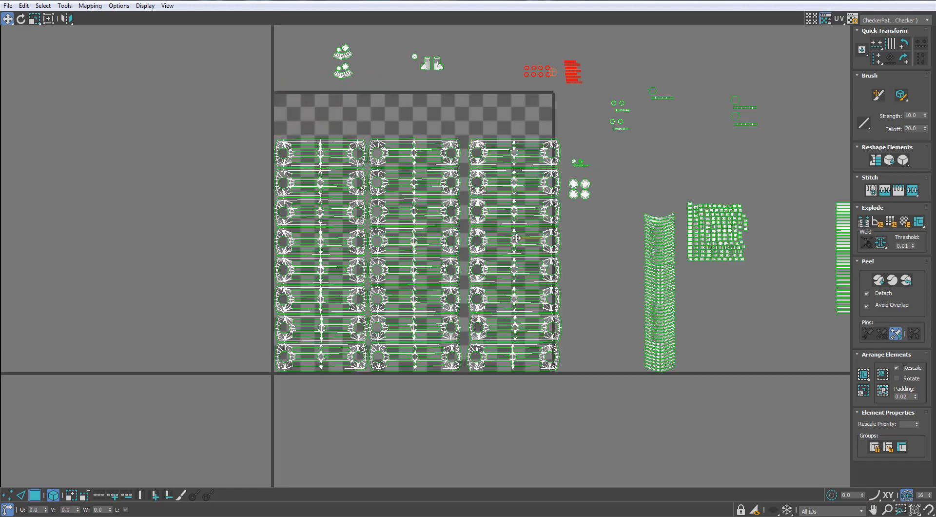
- Select all UV shells, scale them up together and position them so the three section columns span the tile's full width
scroll(575, 136, down, 5)
drag(810, 54, 366, 397)
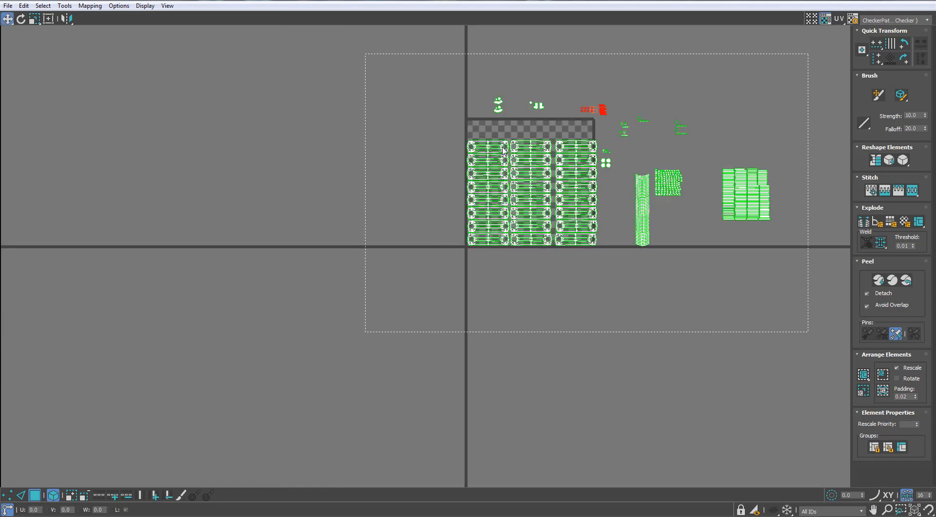
scroll(511, 163, up, 8)
key(r)
drag(506, 157, 533, 234)
scroll(575, 302, down, 2)
middle_drag(612, 351, 514, 250)
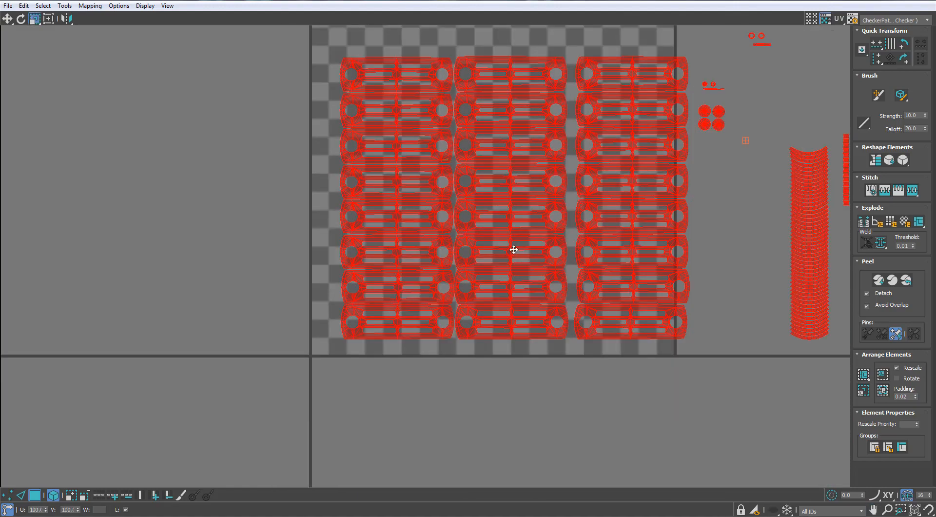
mouse_move(520, 274)
mouse_down()
mouse_move(497, 286)
mouse_move(514, 274)
mouse_up()
key(r)
key(w)
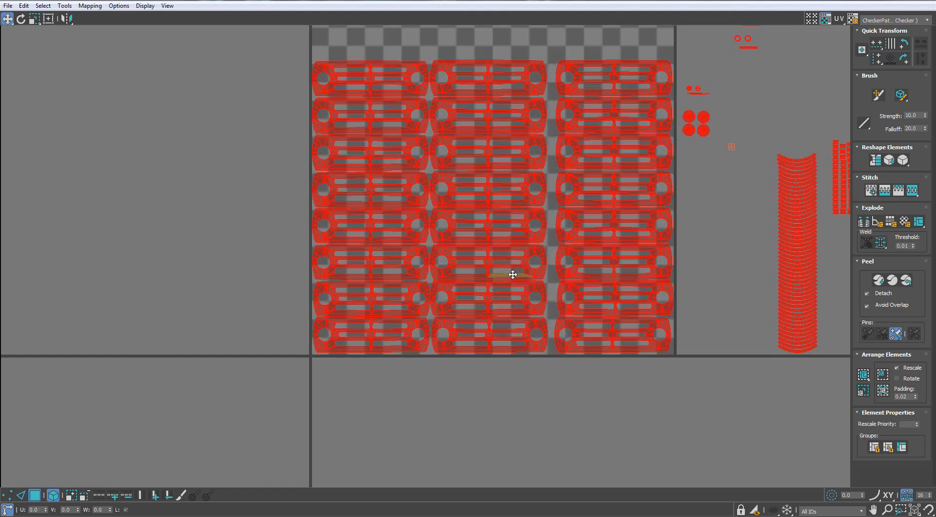
- Move the third section column slightly toward the second and hide the checker background behind the UVs
drag(610, 349, 607, 346)
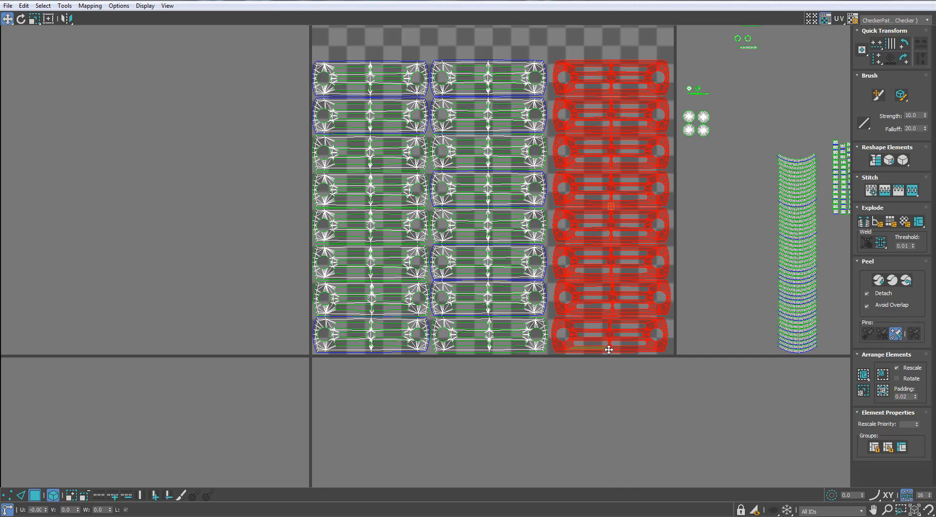
middle_drag(644, 170, 612, 258)
click(824, 18)
- Move the block of thin strip shells over to the upper left corner of the UV tile
scroll(746, 224, down, 2)
middle_drag(745, 225, 503, 225)
scroll(639, 228, up, 2)
click(649, 373)
scroll(650, 371, down, 1)
drag(650, 371, 51, 192)
scroll(214, 89, up, 1)
- Pack the valve, hexagon, curved and strip shells into the free space above and beside the section columns
drag(148, 137, 138, 174)
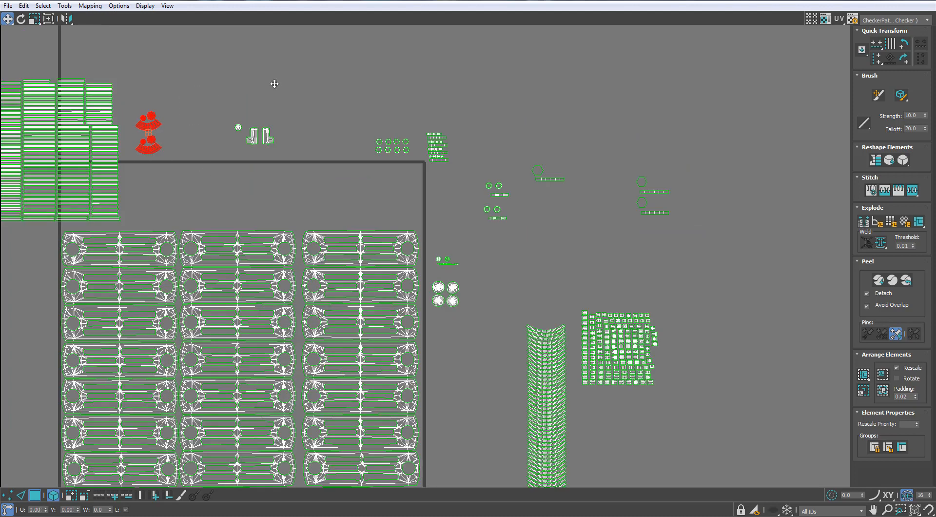
drag(423, 72, 436, 71)
middle_drag(82, 107, 291, 141)
scroll(329, 147, up, 1)
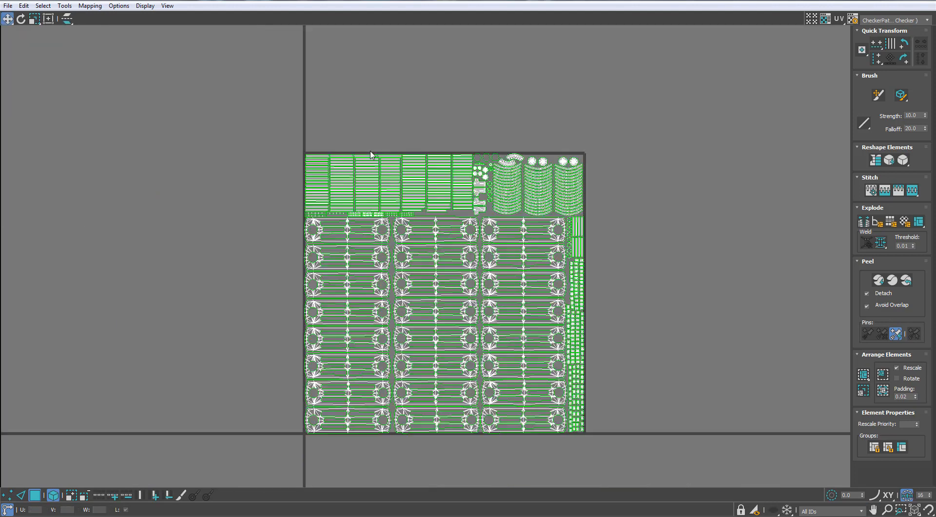
- Select all packed shells, restore the UV editor to a smaller window and inspect the checker pattern on the radiator
middle_drag(453, 218, 452, 181)
drag(287, 463, 286, 463)
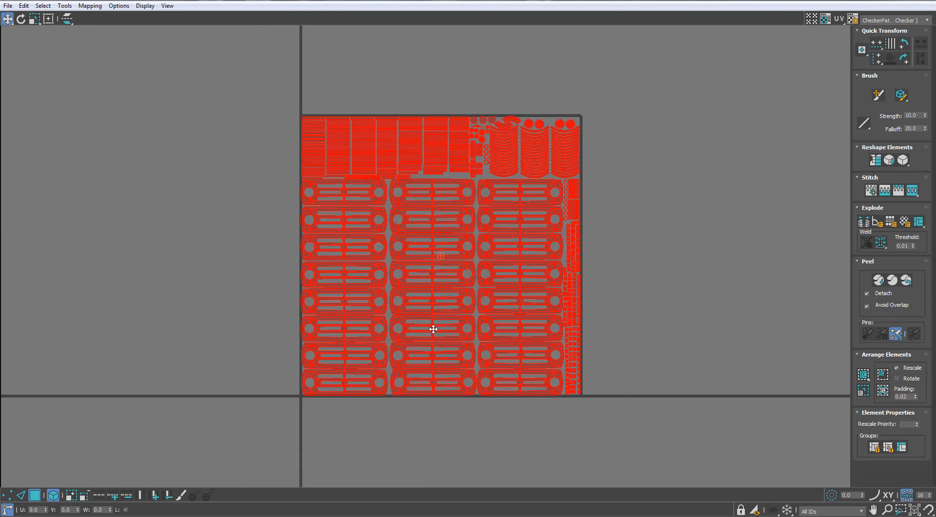
drag(615, 6, 664, 52)
click(372, 225)
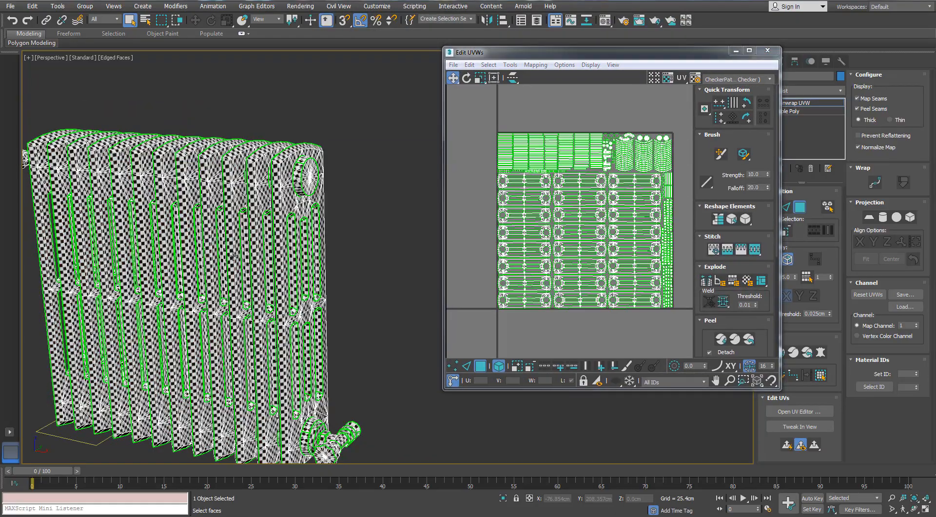
alt+middle_drag(261, 247, 351, 248)
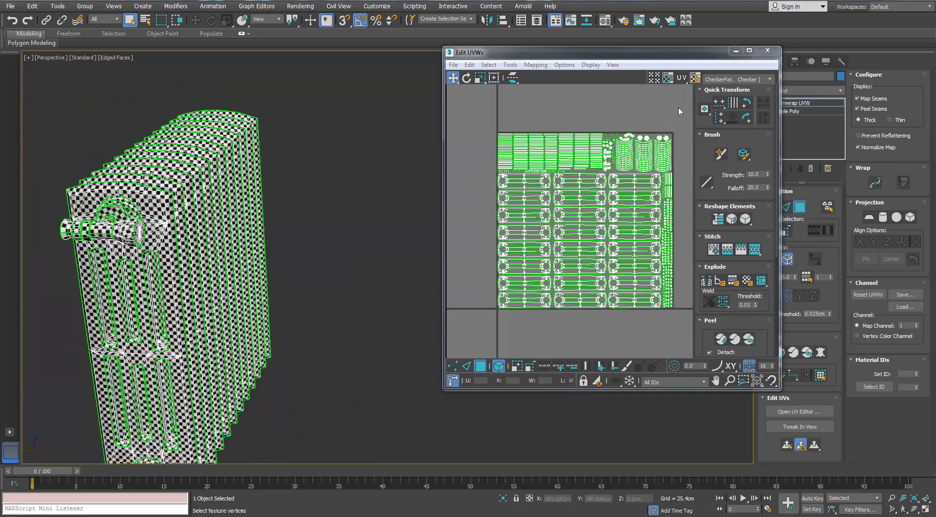
- Close the UV editor, inspect the checker texture around the whole radiator and reselect the model
click(766, 51)
click(334, 301)
scroll(257, 267, up, 5)
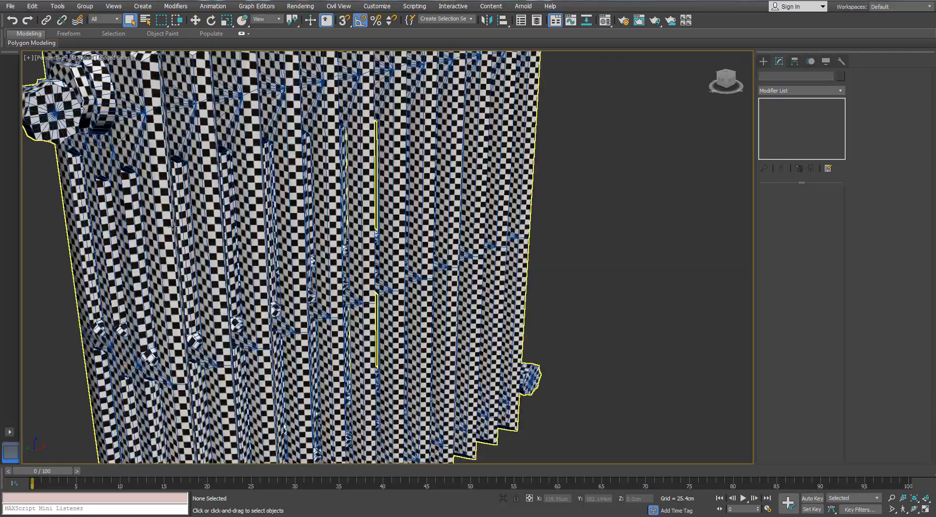
alt+middle_drag(257, 267, 603, 215)
middle_drag(419, 253, 423, 211)
click(423, 280)
scroll(422, 281, down, 2)
scroll(409, 227, up, 4)
scroll(409, 227, down, 4)
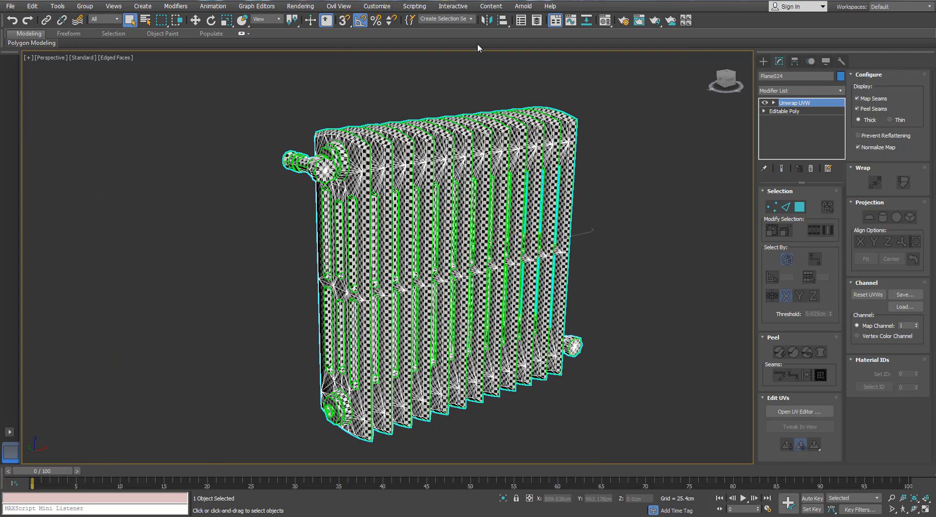
- Open the Scene Explorer and toggle the visibility of the Heating Radiator_LP and Heating Radiator_HP layers to compare them
click(522, 21)
drag(628, 171, 646, 238)
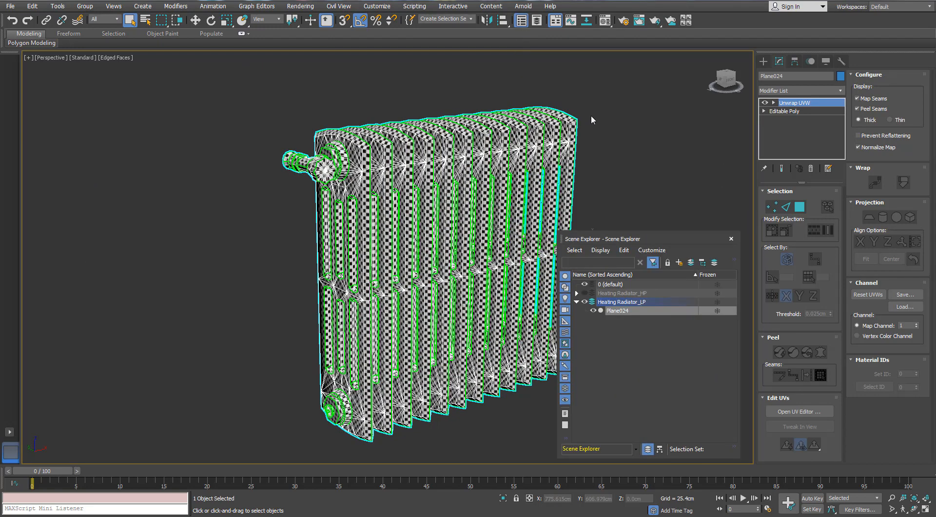
alt+middle_drag(541, 242, 546, 263)
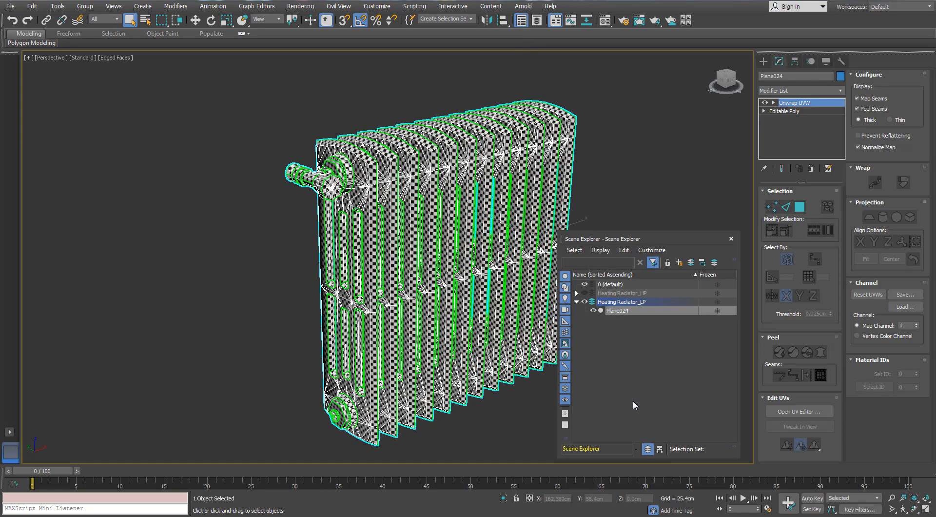
click(584, 302)
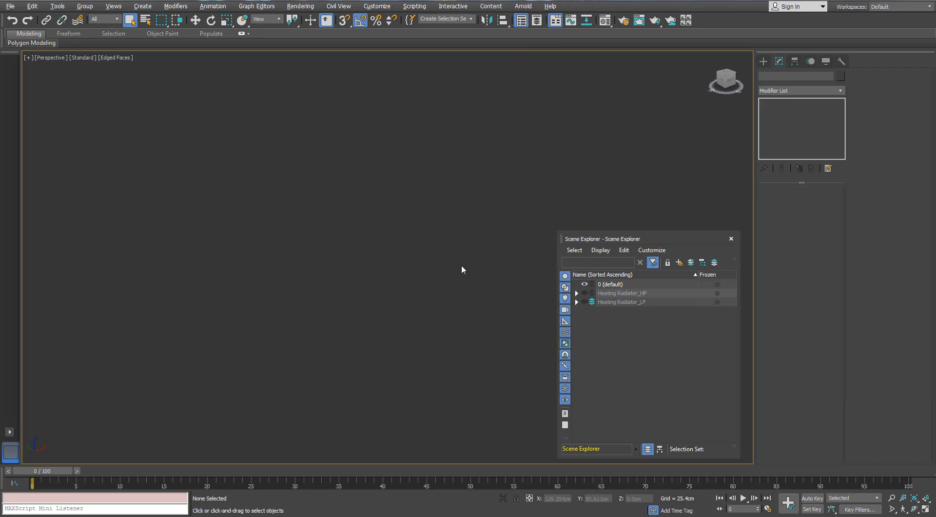
click(586, 293)
click(587, 292)
click(585, 301)
- Select the low-poly radiator and convert it to an editable poly
click(544, 221)
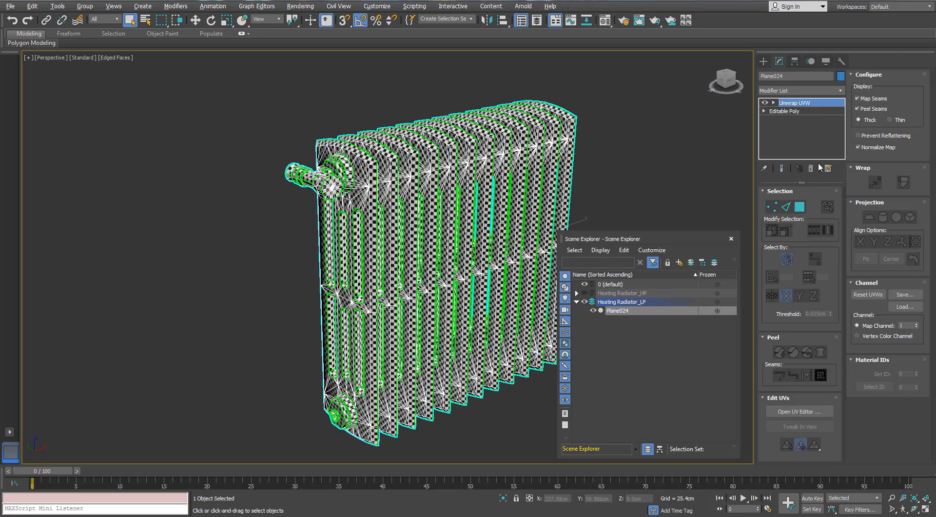
right_click(432, 169)
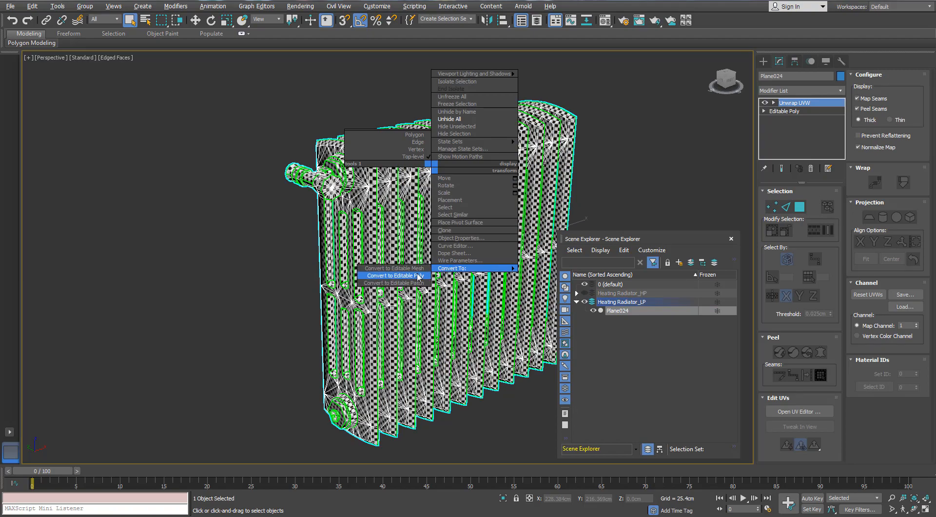
click(394, 273)
- Detach the upper valve's knob element from the low-poly radiator as a separate object and clear the selection
scroll(361, 149, up, 6)
key(5)
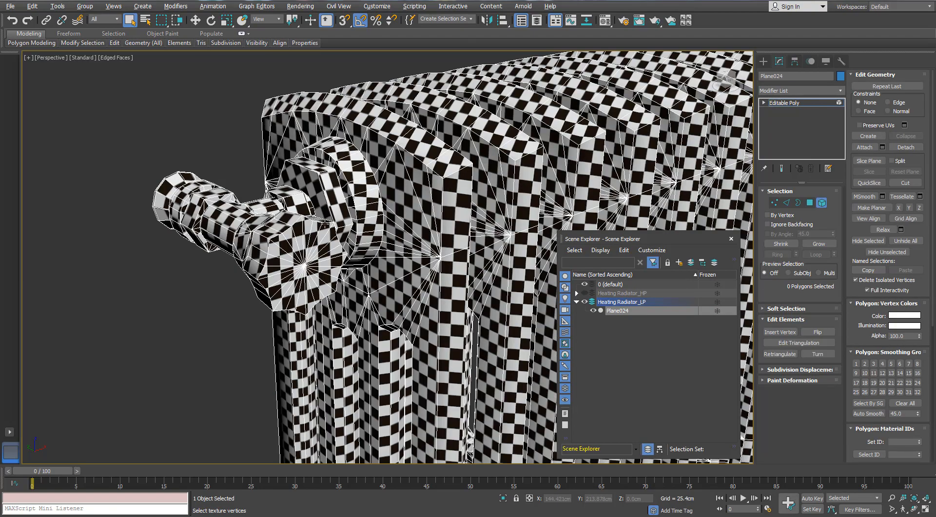
click(316, 246)
alt+middle_drag(163, 208, 244, 216)
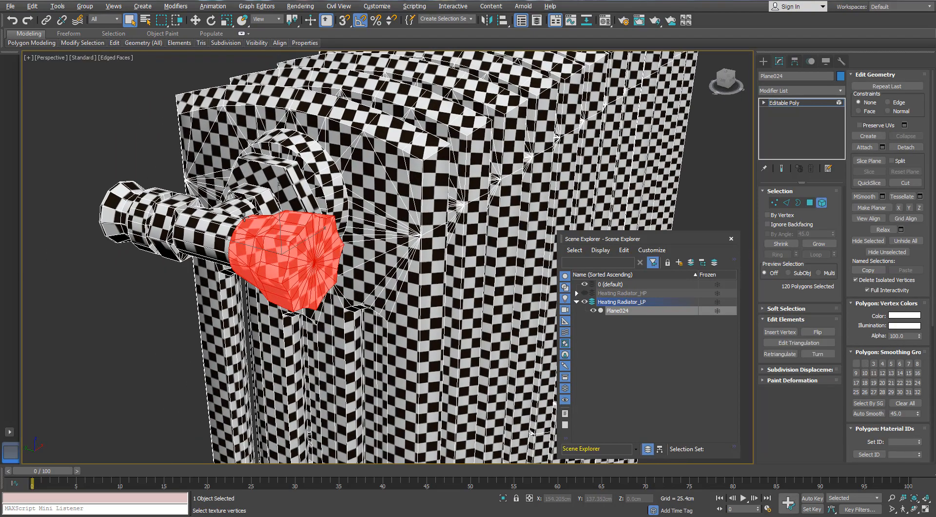
click(903, 147)
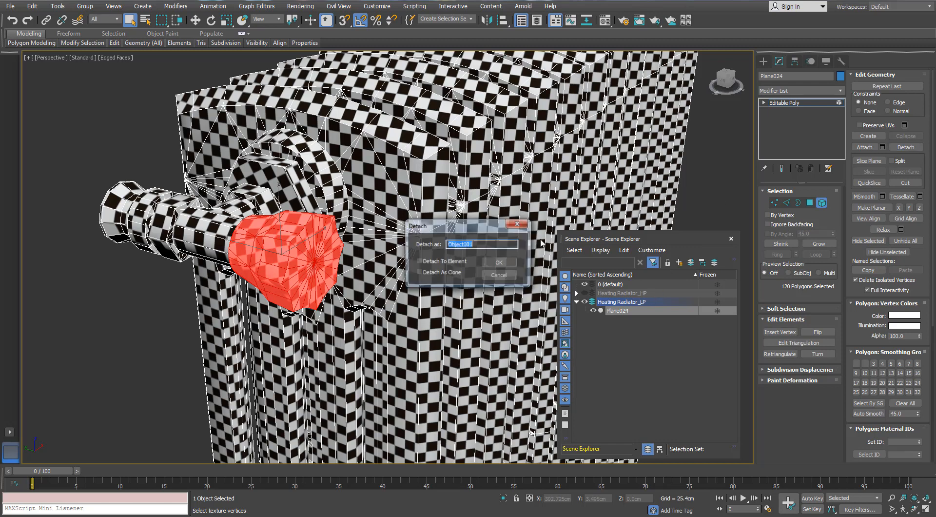
click(502, 266)
click(821, 202)
click(702, 203)
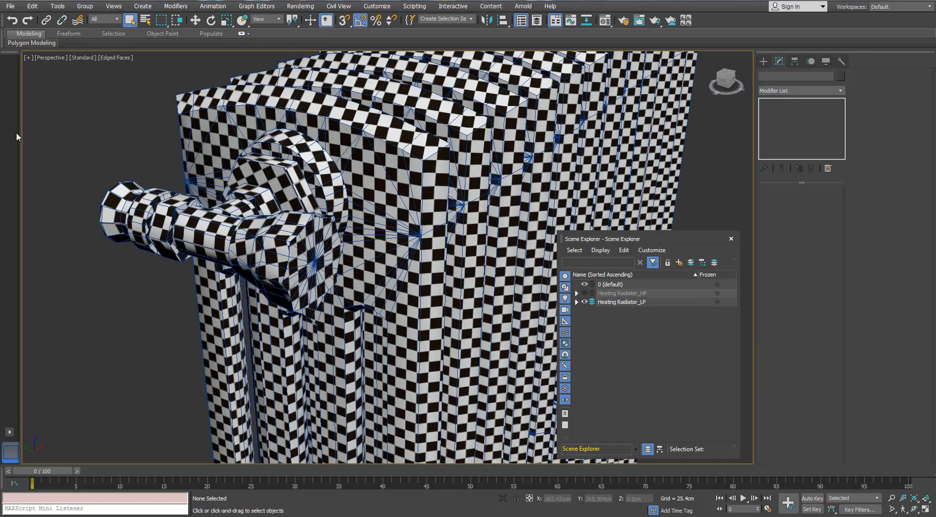
- Rename the detached upper knob with the Rename Objects tool, using base name Valve and suffix _LP
click(57, 6)
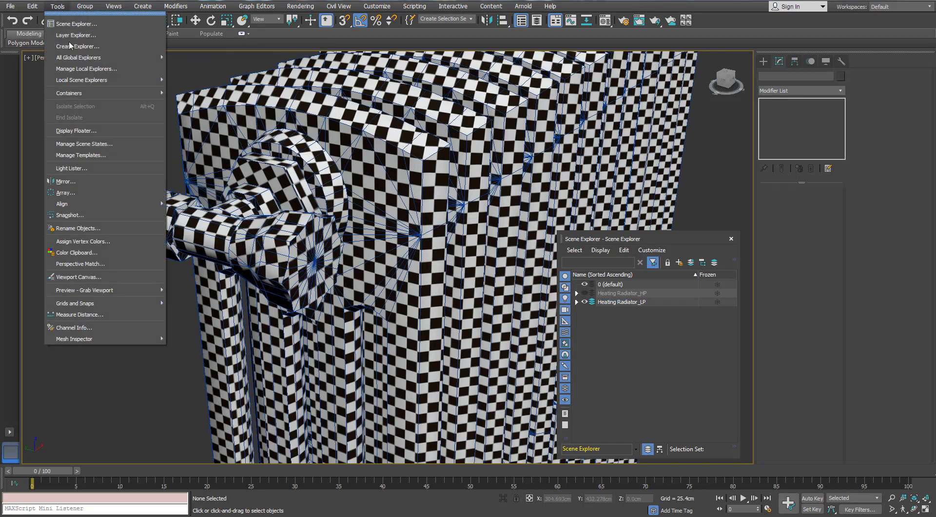
click(85, 228)
drag(456, 181, 673, 68)
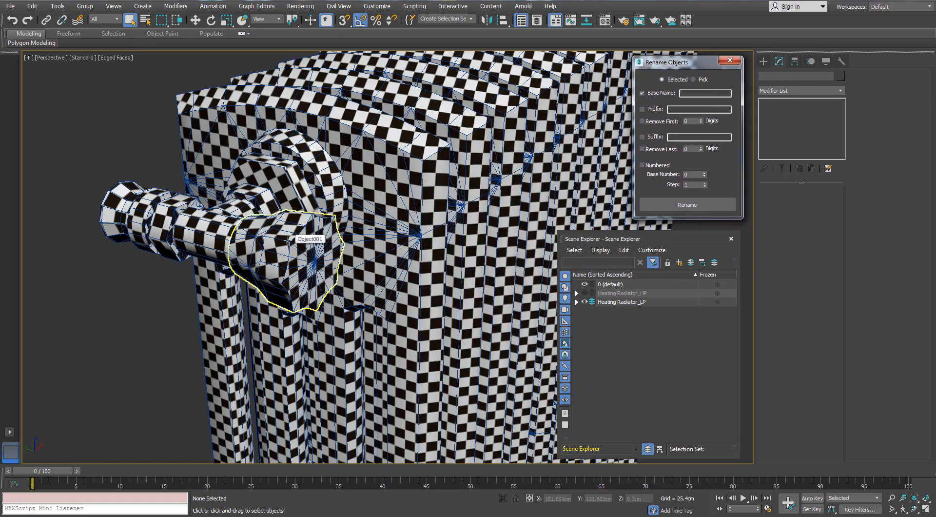
click(288, 240)
click(700, 93)
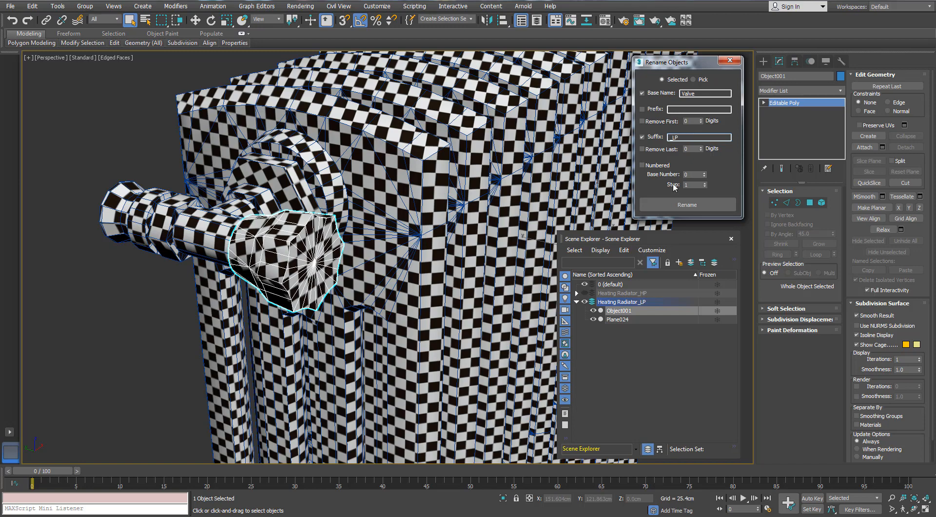
- Show the Heating Radiator_HP layer instead of the LP layer, select its upper valve knob and set the rename suffix to _HP
click(576, 302)
click(584, 302)
click(584, 293)
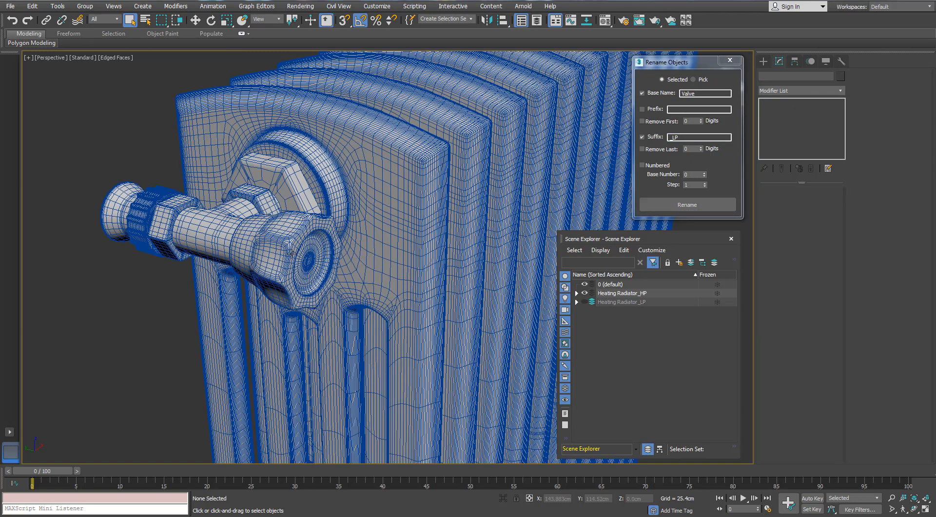
click(290, 253)
drag(683, 137, 673, 137)
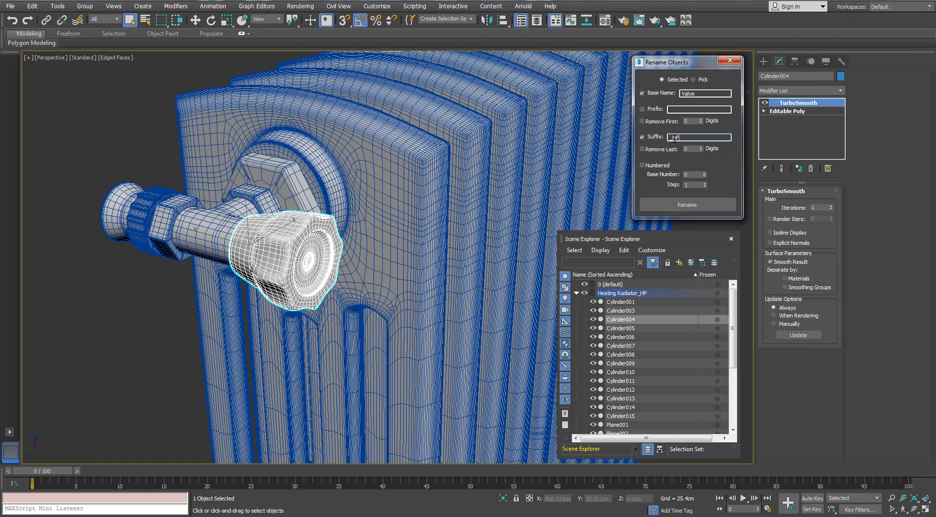
- Add the lower valve's high-poly knob to the selection and rename both knobs with base name Valve and suffix _HP
scroll(591, 161, down, 8)
middle_drag(480, 151, 224, 149)
alt+middle_drag(487, 215, 236, 174)
scroll(312, 270, up, 5)
middle_drag(418, 314, 342, 190)
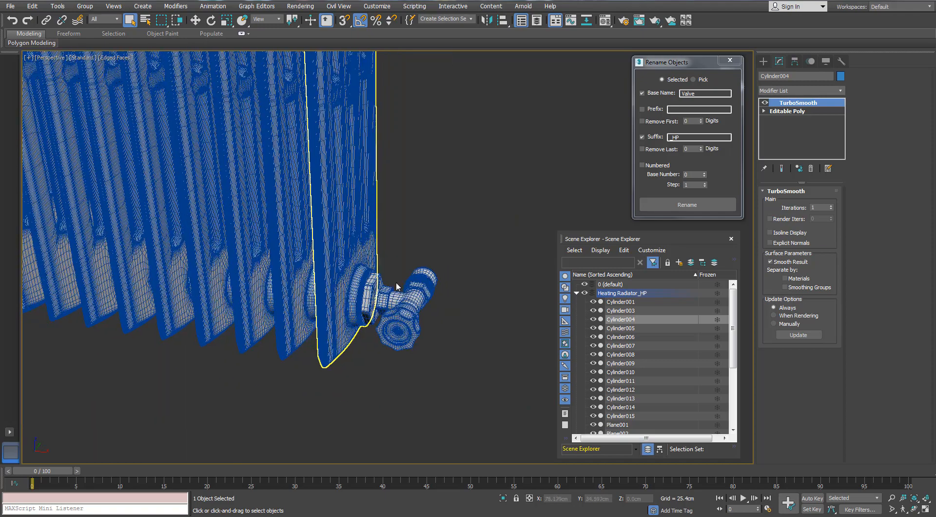
scroll(395, 288, up, 6)
ctrl+click(409, 437)
scroll(402, 373, down, 3)
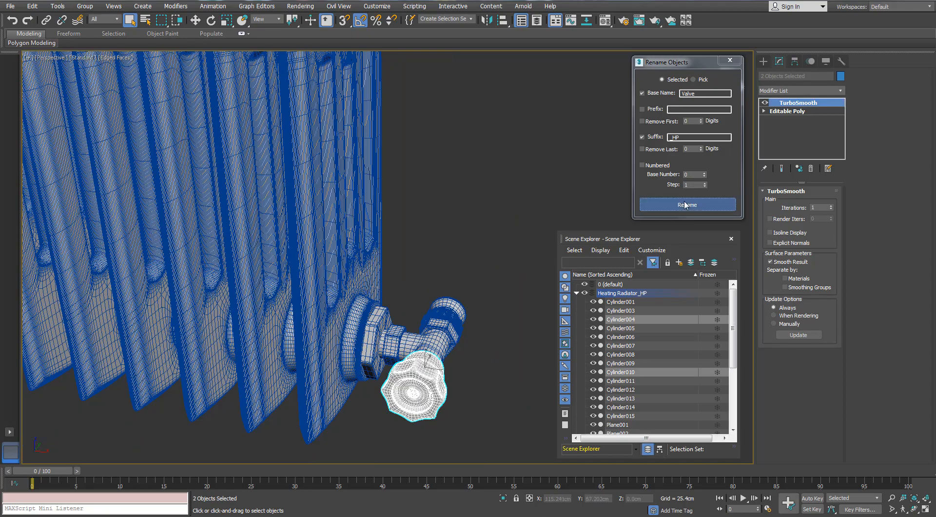
click(685, 205)
- Show the Heating Radiator_LP layer instead of the HP layer and detach the lower valve's knob element as a separate object
click(576, 293)
click(584, 293)
click(584, 302)
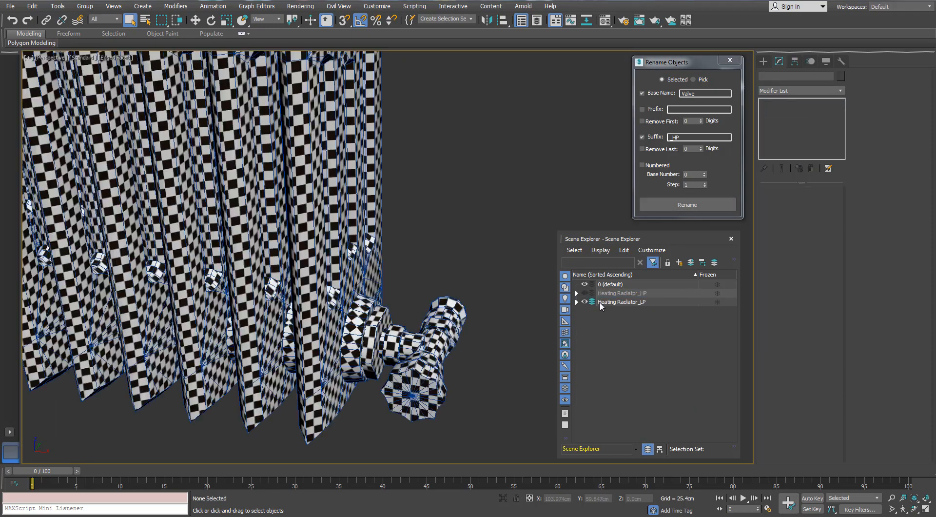
click(414, 387)
key(5)
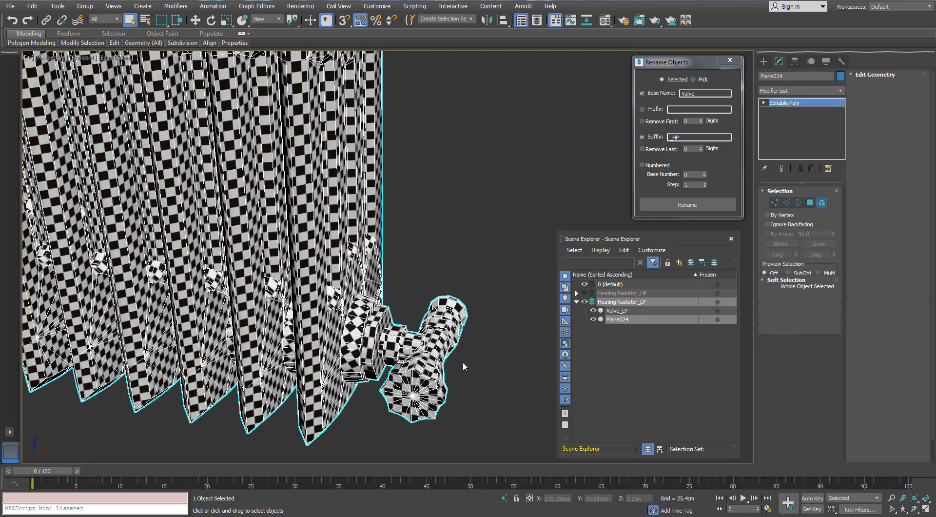
click(441, 363)
click(905, 147)
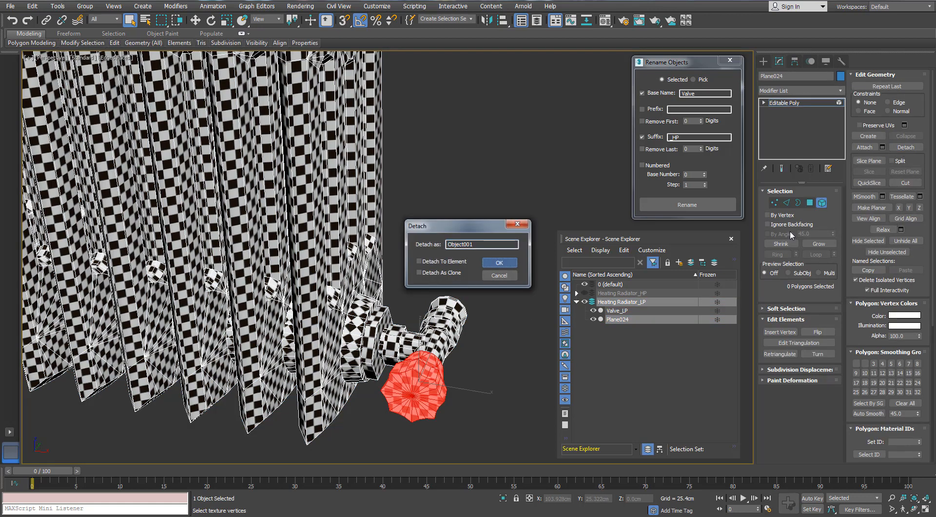
click(499, 269)
- Rename the lower valve's detached knob with base name Valve and suffix _LP
click(434, 381)
click(684, 138)
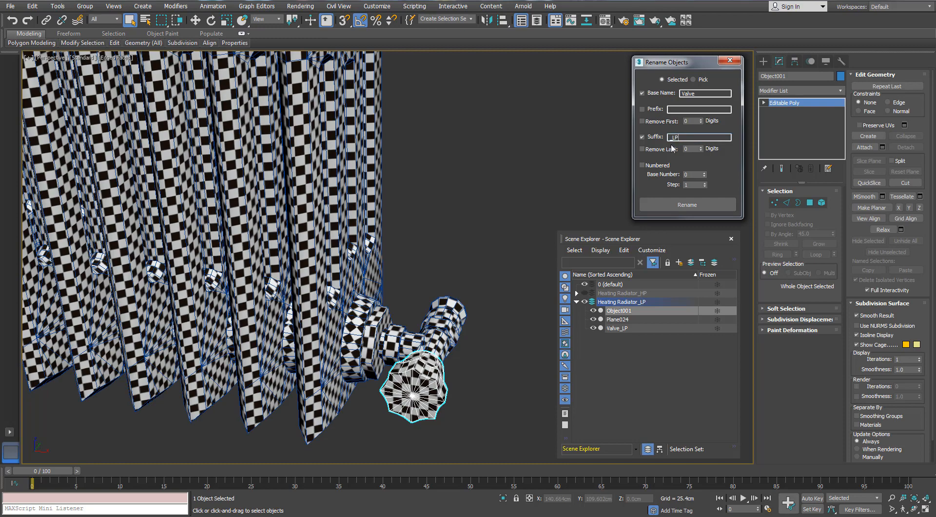
click(668, 206)
- Select the lower and upper valves' pipe elements in the low-poly radiator mesh and detach them together as one separate object
middle_drag(441, 322, 332, 243)
scroll(364, 236, up, 3)
click(367, 248)
click(821, 203)
click(368, 261)
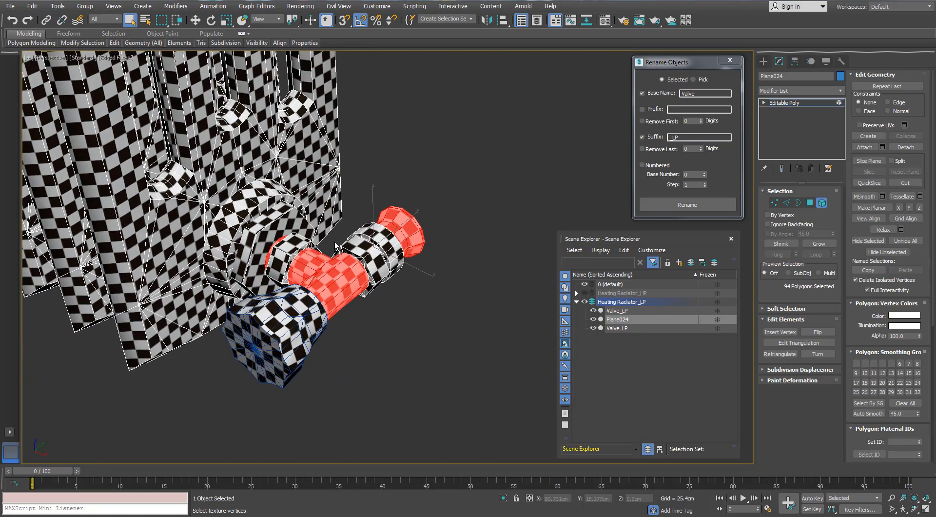
scroll(331, 242, down, 6)
alt+middle_drag(266, 208, 293, 200)
scroll(233, 185, up, 7)
ctrl+click(222, 192)
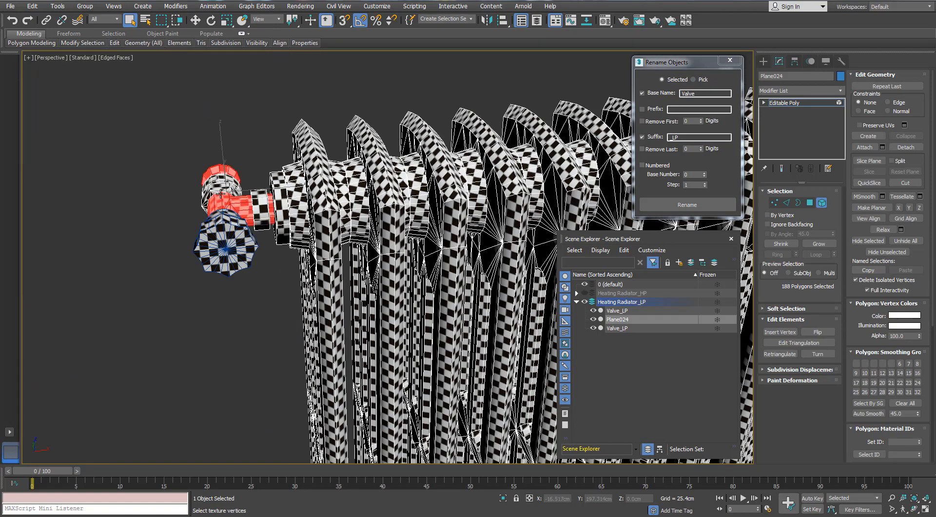
alt+middle_drag(222, 192, 246, 207)
click(906, 146)
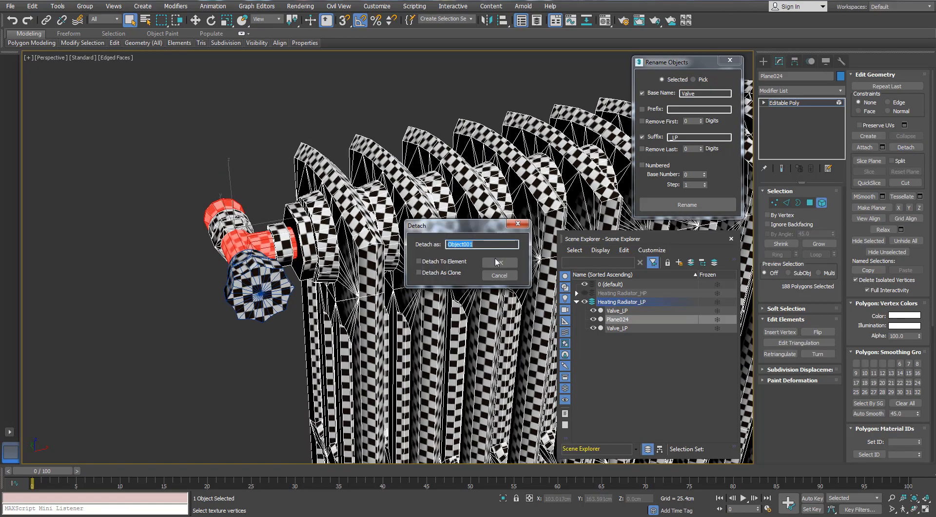
key(Return)
- Rename the detached low-poly pipe object with base name Pipe and suffix _LP
click(821, 203)
click(241, 242)
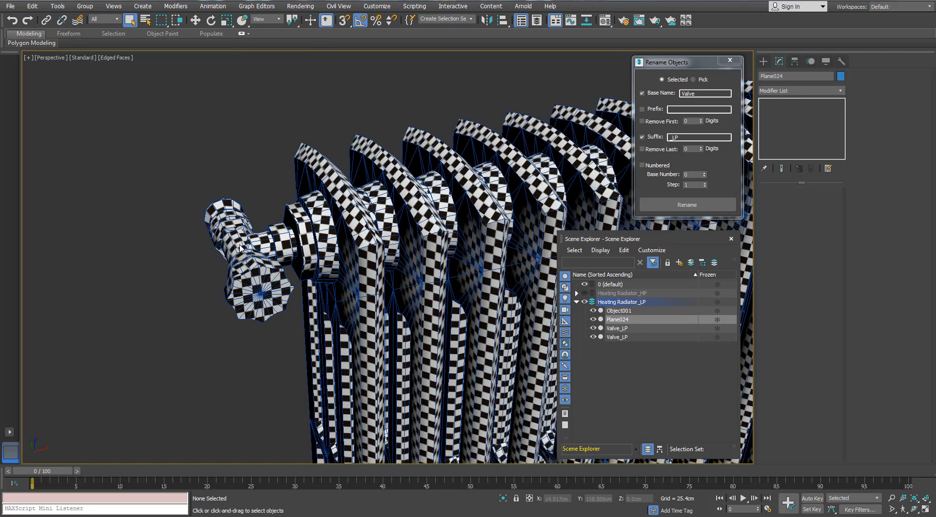
double_click(698, 93)
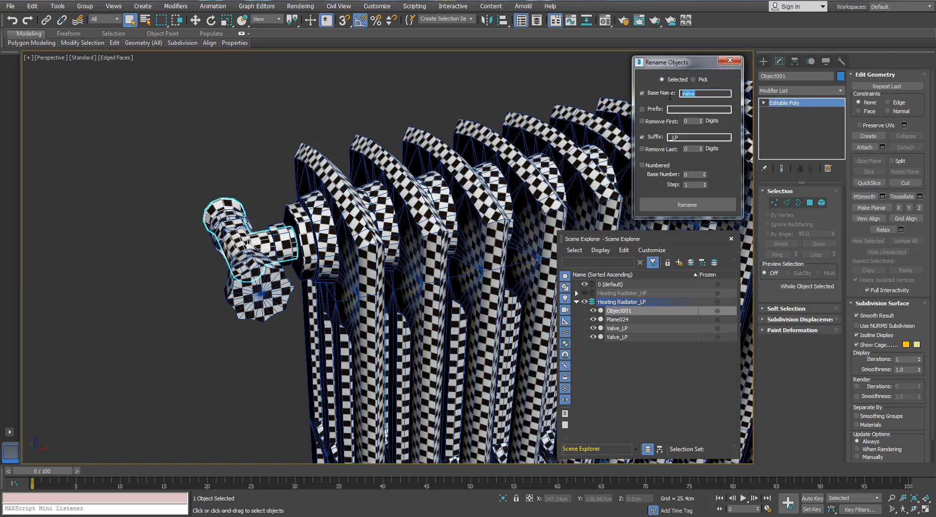
text(Tube)
click(188, 329)
click(233, 235)
alt+middle_drag(227, 244, 249, 263)
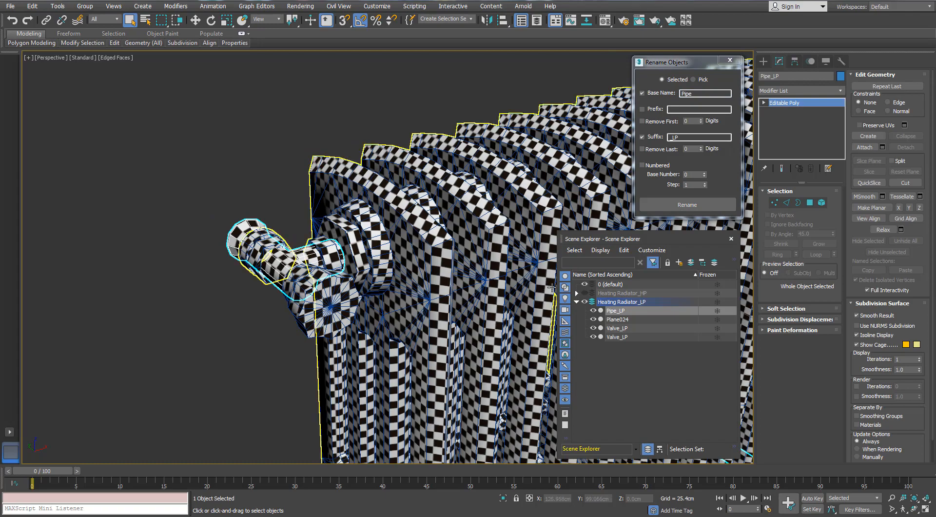
- Show the Heating Radiator_HP layer instead of the LP layer and select its upper valve pipe
click(584, 301)
click(576, 301)
click(584, 292)
click(309, 258)
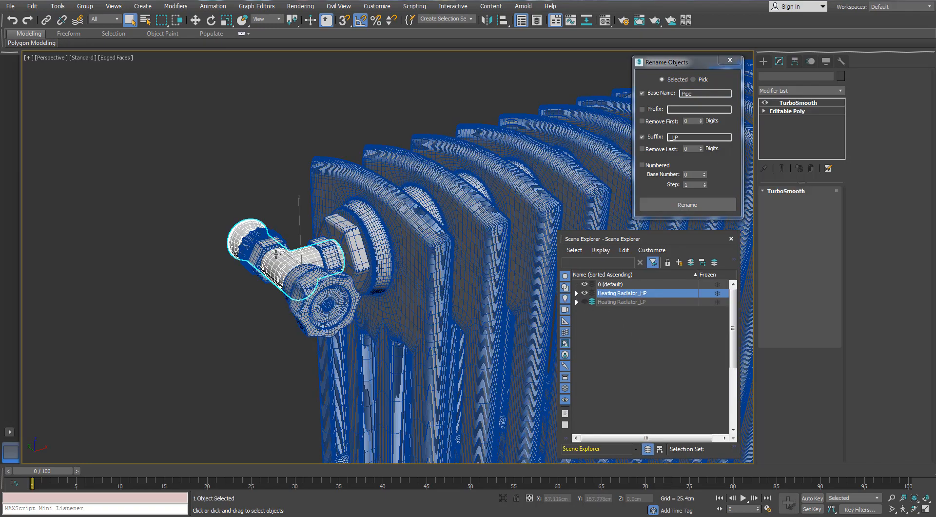
- Add the lower valve's high-poly pipe to the selection and rename both pipes with base name Pipe and suffix _HP
scroll(310, 257, down, 6)
alt+middle_drag(324, 244, 317, 74)
scroll(384, 301, up, 8)
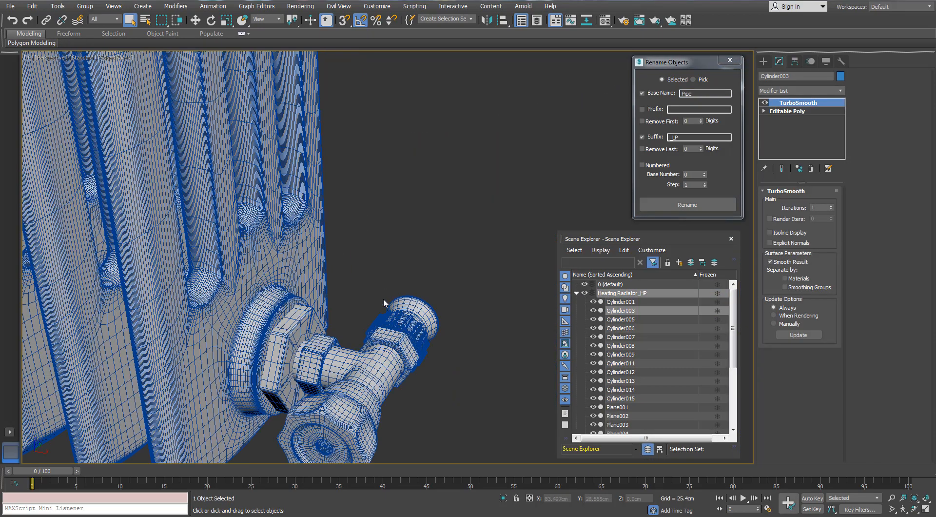
ctrl+click(366, 396)
scroll(367, 396, down, 3)
drag(683, 137, 675, 138)
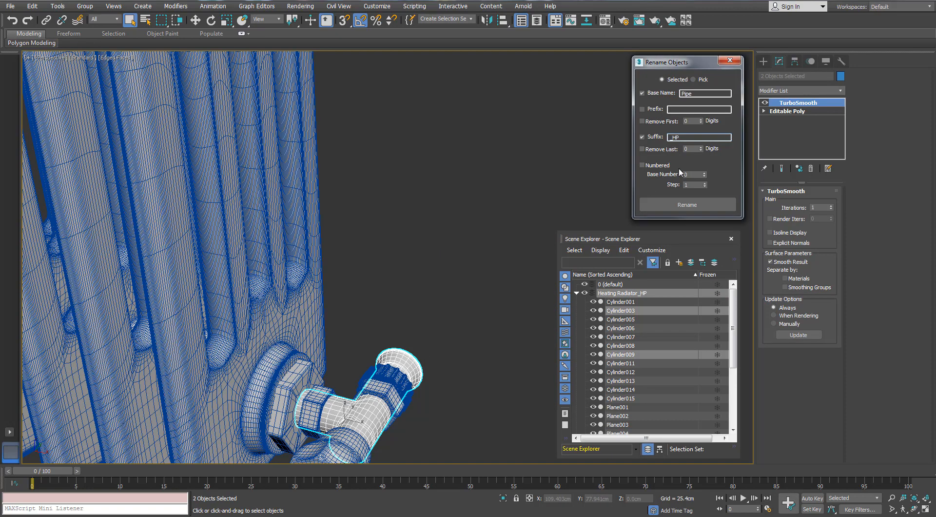
click(686, 204)
- Select the two high-poly hex nuts on the lower valve's pipe
scroll(412, 293, up, 4)
click(410, 296)
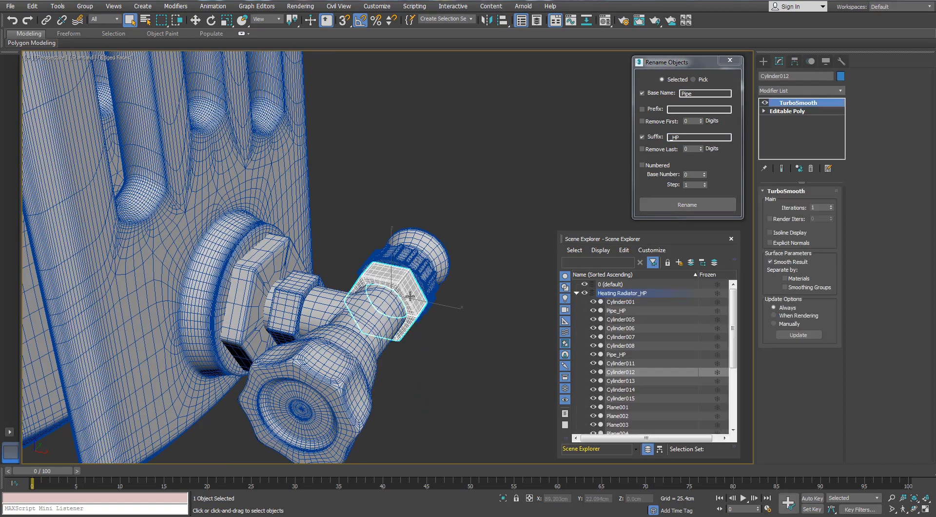
ctrl+click(306, 285)
scroll(302, 290, down, 4)
scroll(295, 292, up, 6)
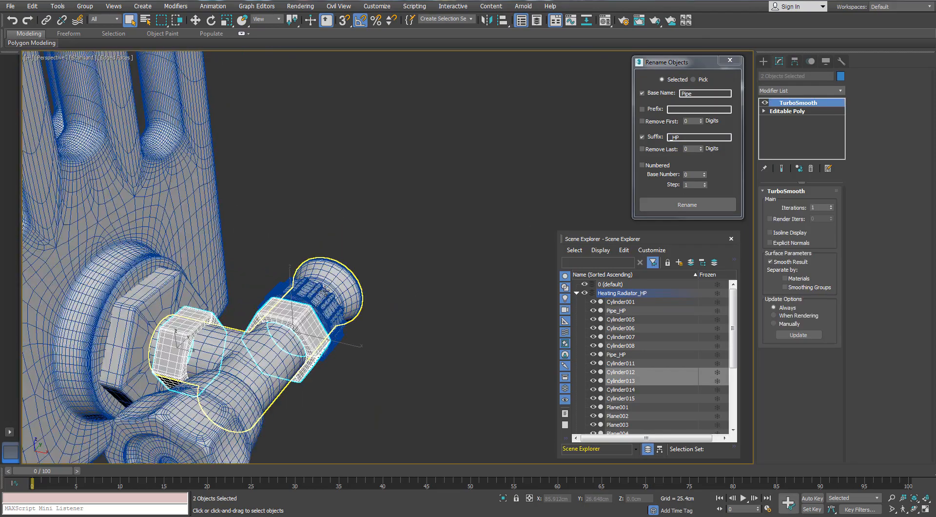
- Add the upper valve's two high-poly hex nuts to the selection and rename all four with base name Bolt and suffix _HP
alt+middle_drag(293, 293, 472, 383)
scroll(314, 281, down, 8)
alt+middle_drag(210, 229, 257, 254)
scroll(257, 253, up, 8)
ctrl+click(200, 212)
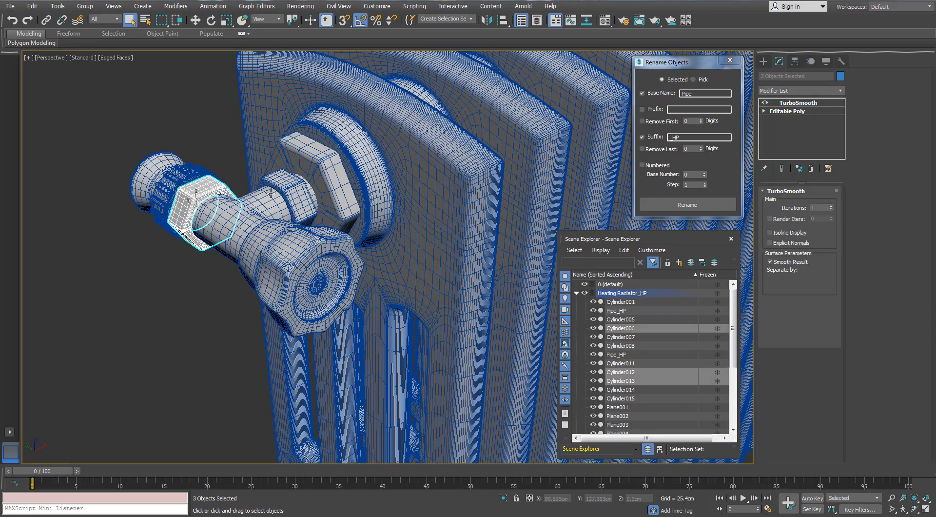
ctrl+click(285, 188)
scroll(285, 189, down, 7)
scroll(294, 230, up, 3)
middle_drag(295, 229, 287, 287)
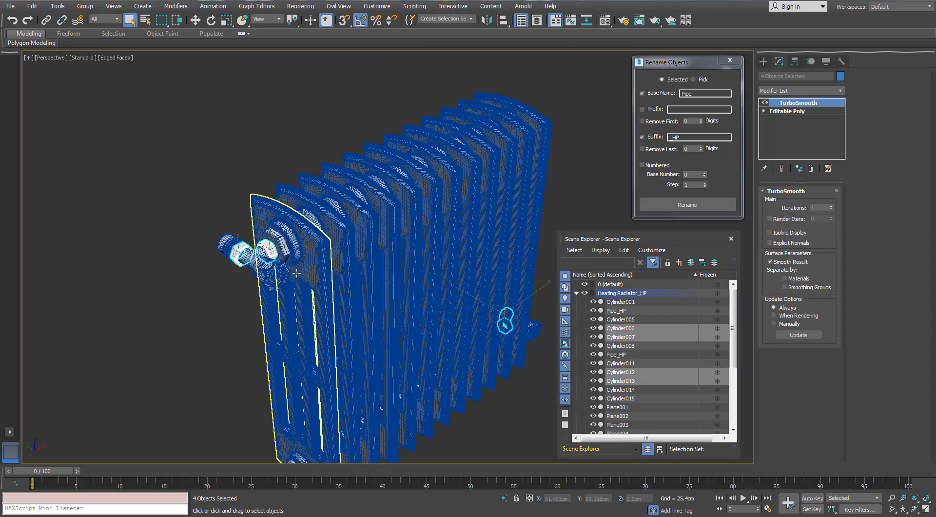
scroll(291, 283, up, 4)
drag(692, 93, 684, 93)
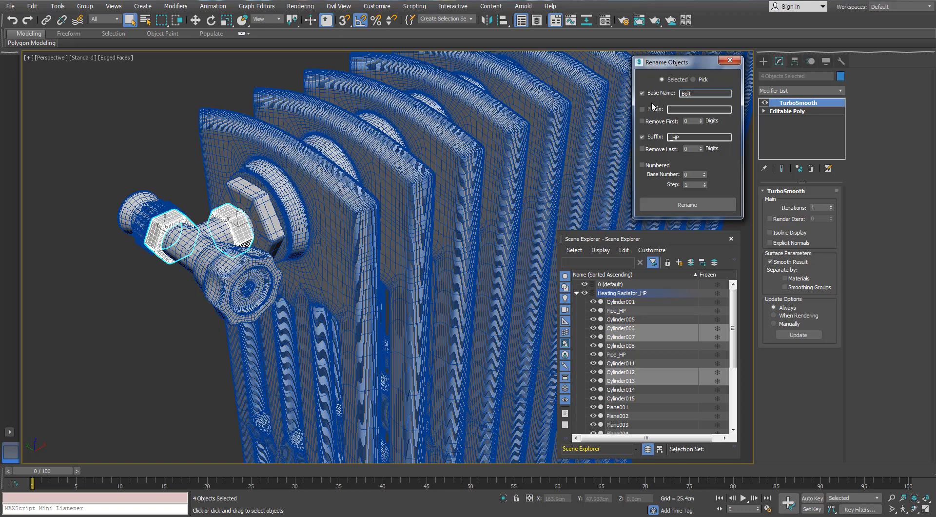
- Show the Heating Radiator_LP layer instead of the HP layer and select the upper valve's nut elements in the radiator mesh
click(576, 293)
click(584, 293)
click(585, 302)
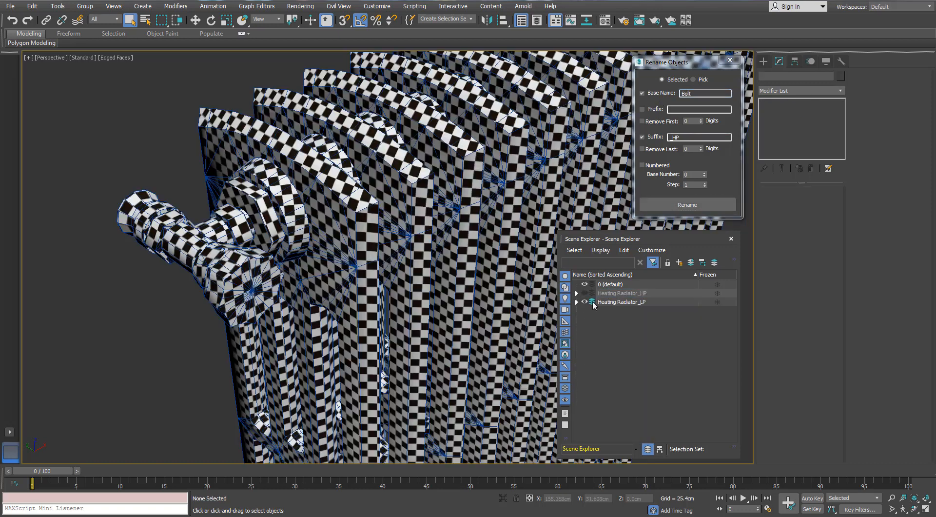
click(255, 232)
click(821, 203)
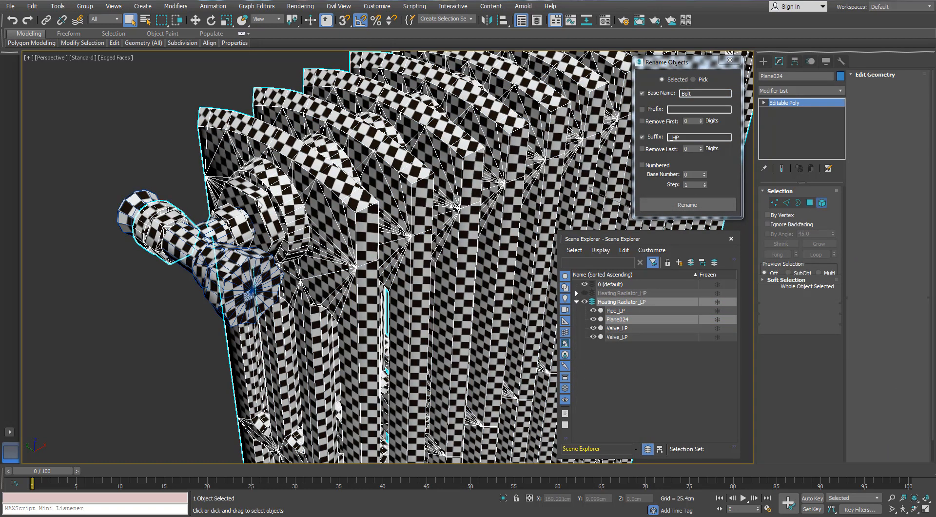
click(233, 222)
- Add the lower valve's nut elements to the selection and detach all the nuts together as a separate object
scroll(171, 213, down, 8)
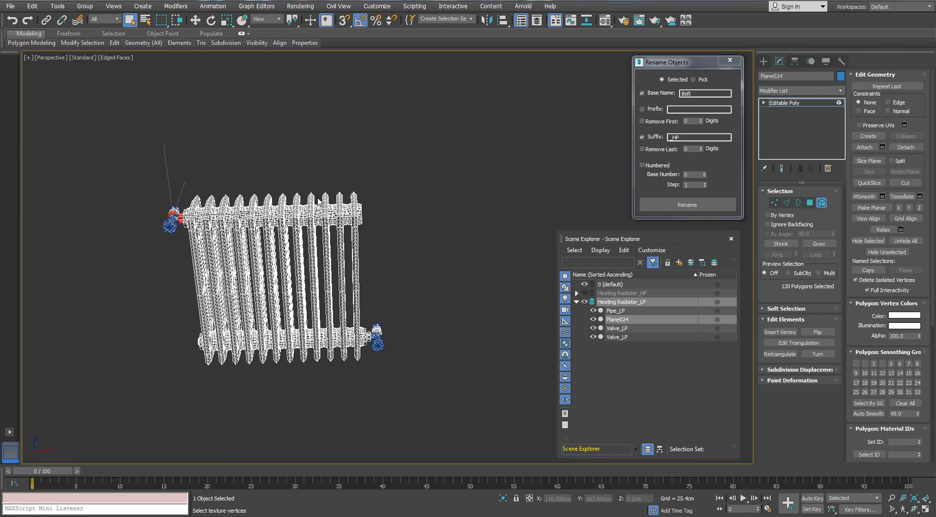
alt+middle_drag(370, 243, 316, 268)
scroll(314, 268, up, 10)
ctrl+click(322, 198)
scroll(234, 186, down, 3)
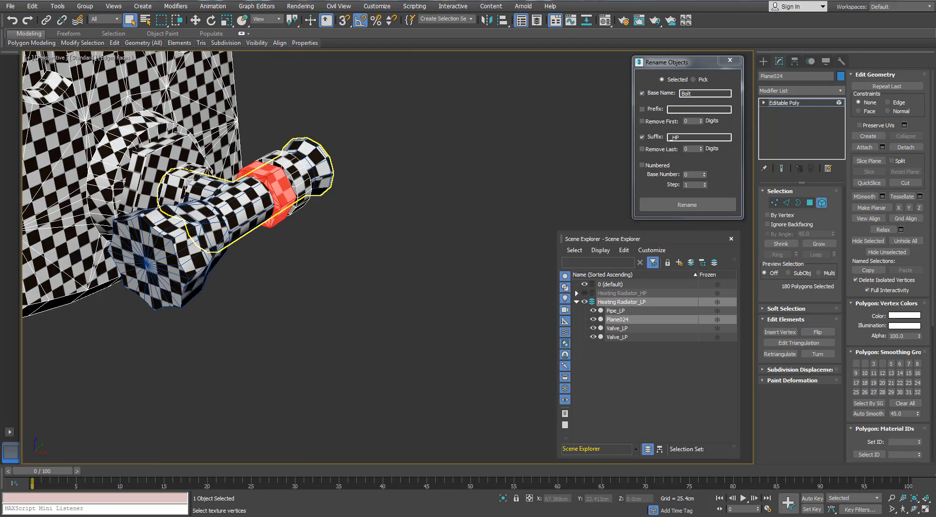
click(898, 149)
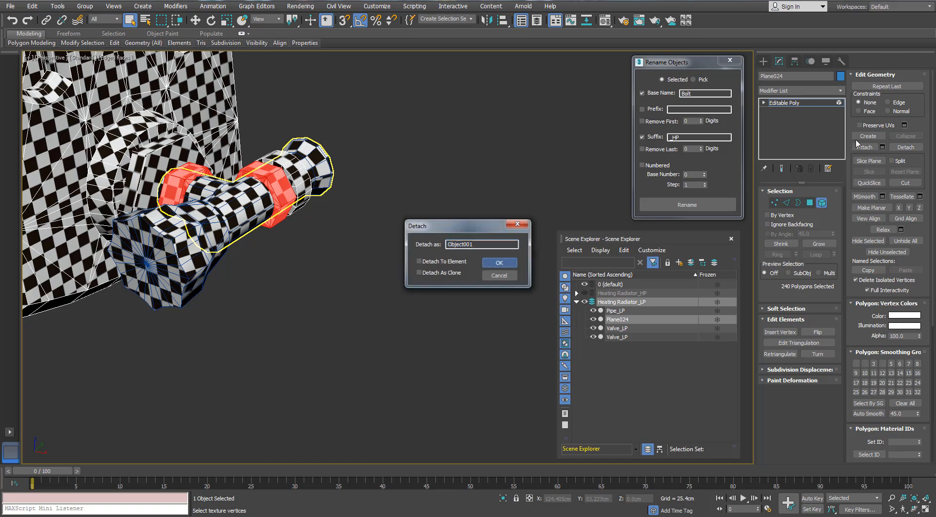
click(499, 262)
click(812, 204)
click(812, 204)
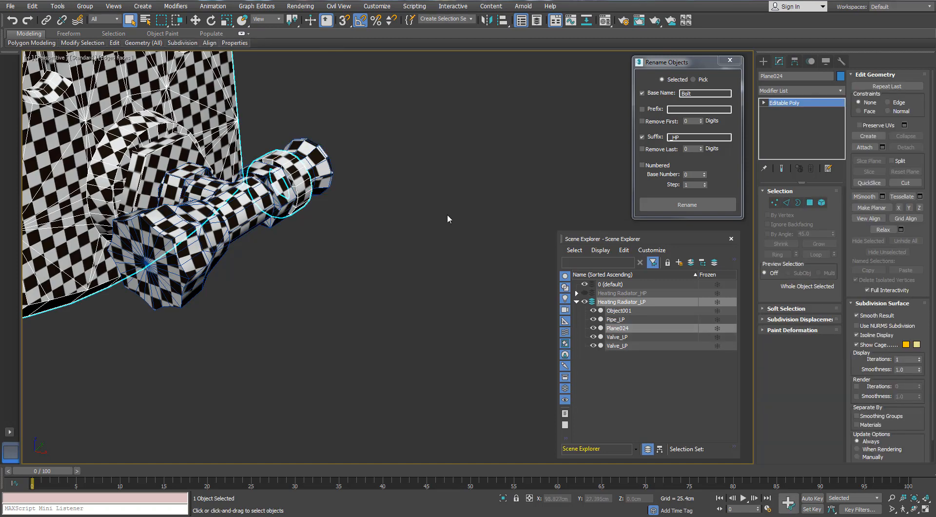
- Rename the detached low-poly nuts object with base name Bolt and suffix _LP, and clear the selection
click(268, 180)
scroll(268, 180, down, 8)
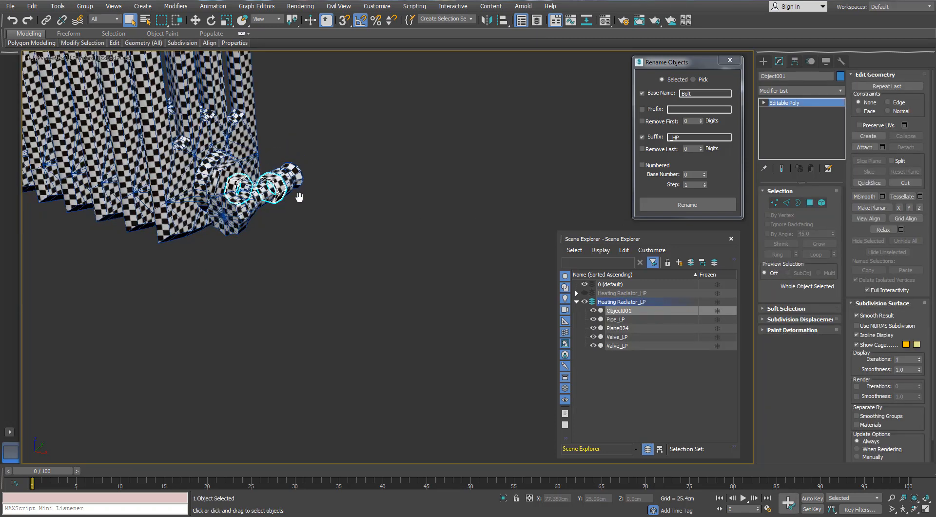
drag(687, 136, 675, 138)
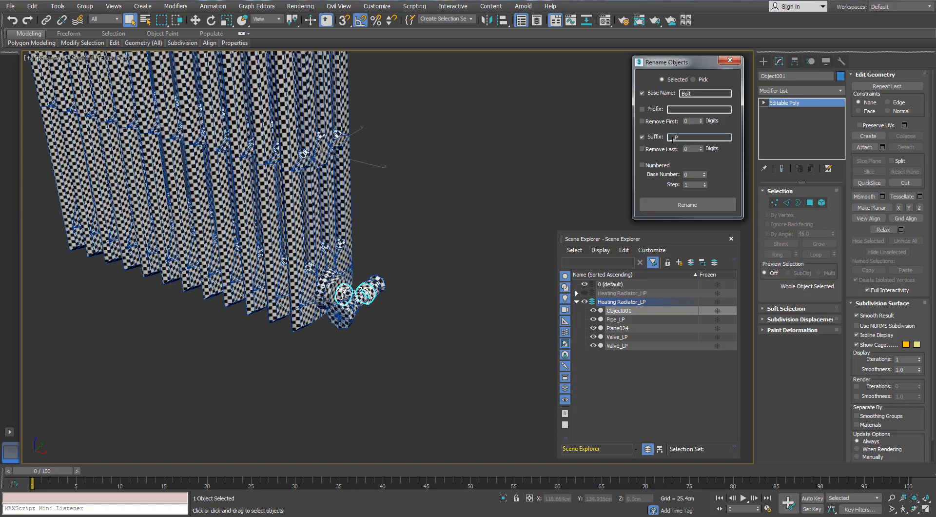
click(680, 205)
click(399, 307)
- In the low-poly radiator mesh, select the large hexagonal fitting elements behind the lower valve and at the opposite lower end
scroll(353, 285, up, 5)
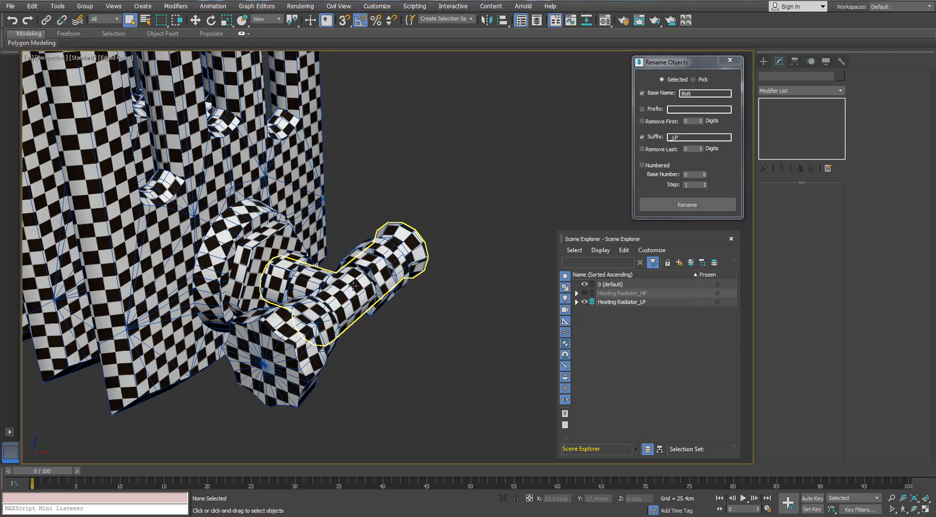
click(266, 248)
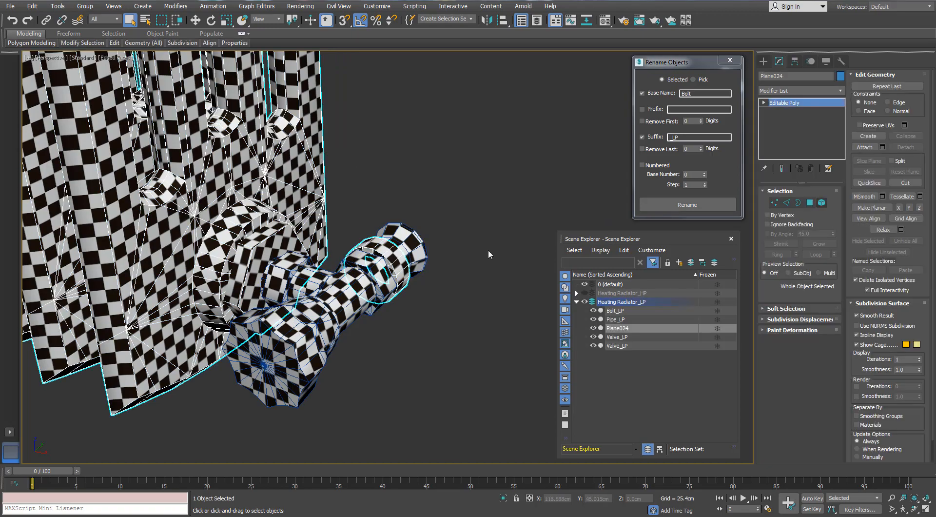
click(278, 243)
alt+middle_drag(288, 246, 349, 431)
scroll(336, 250, down, 6)
scroll(313, 138, up, 5)
scroll(330, 170, down, 5)
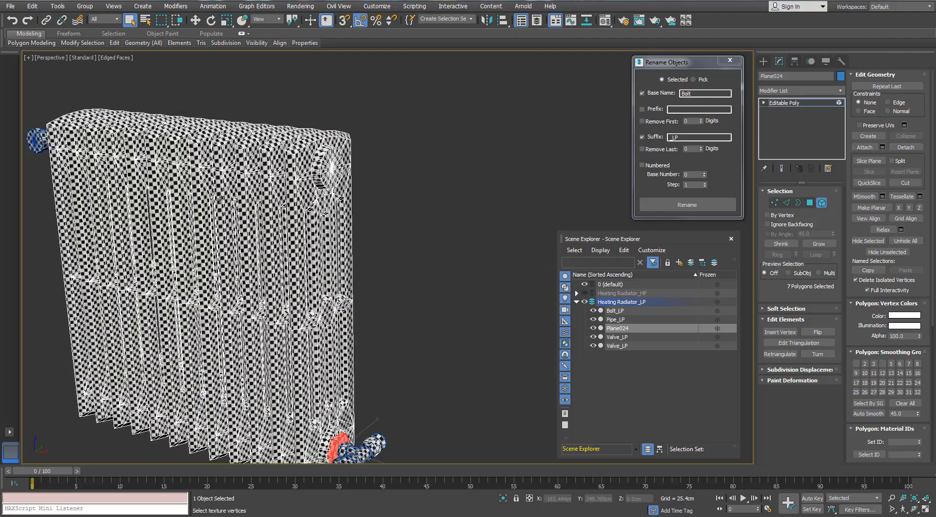
alt+middle_drag(219, 198, 302, 166)
scroll(273, 214, down, 3)
scroll(254, 283, up, 5)
ctrl+click(222, 252)
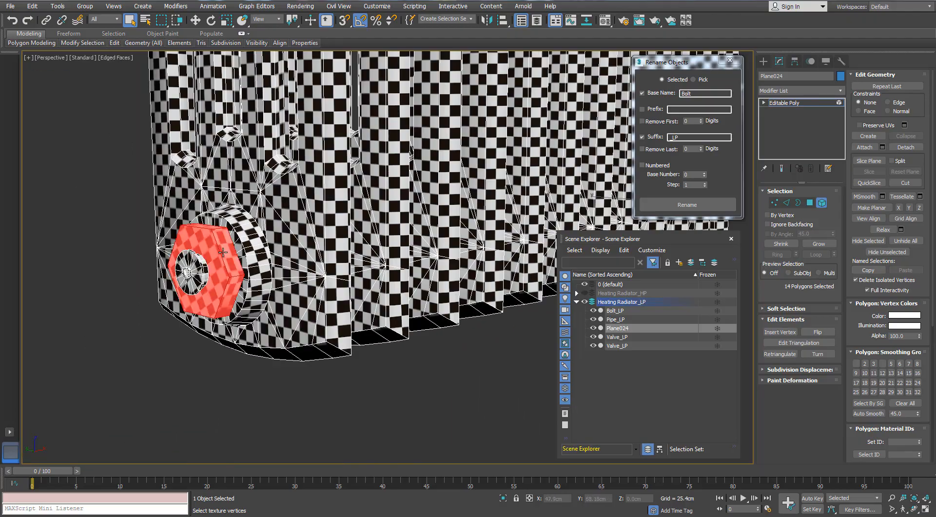
- Add the large hexagonal fitting element behind the upper valve to the element selection
scroll(223, 252, down, 3)
scroll(207, 266, up, 4)
middle_drag(227, 254, 225, 350)
scroll(226, 351, down, 6)
middle_drag(231, 180, 237, 336)
scroll(237, 331, up, 2)
alt+middle_drag(229, 292, 272, 302)
scroll(198, 232, up, 5)
ctrl+click(158, 284)
scroll(195, 306, down, 7)
middle_drag(244, 232, 297, 234)
scroll(288, 261, up, 4)
middle_drag(270, 274, 299, 266)
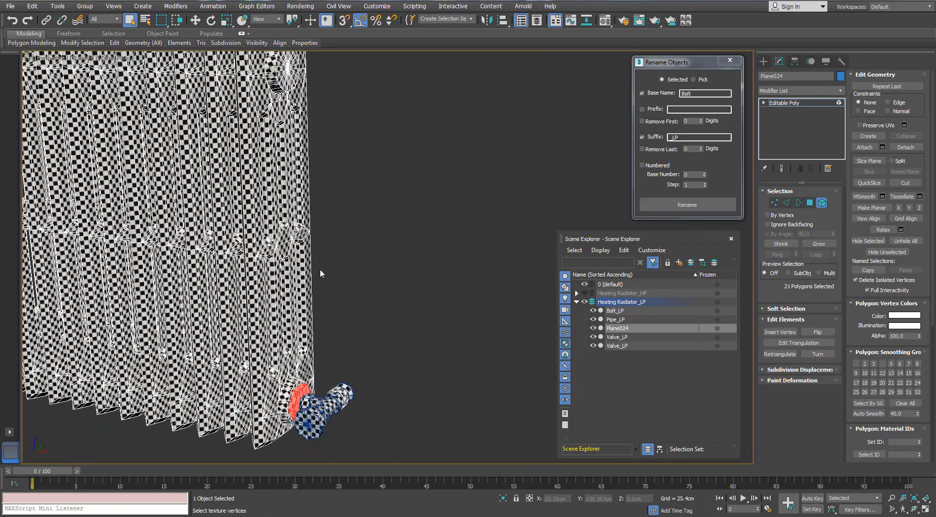
- Set the rename base name to Hyxagon with suffix _LP and apply it for the low-poly hexagonal fittings
scroll(320, 273, up, 4)
scroll(481, 286, down, 3)
drag(696, 94, 677, 97)
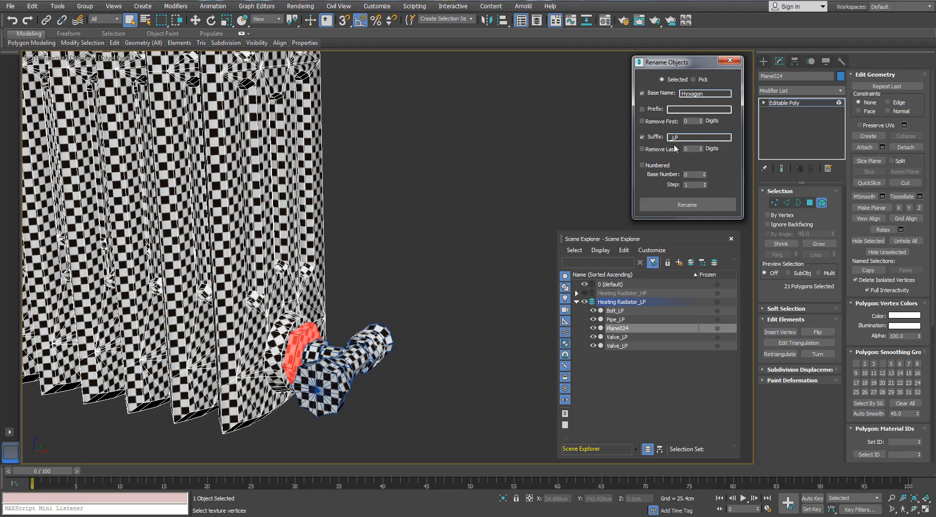
key(z)
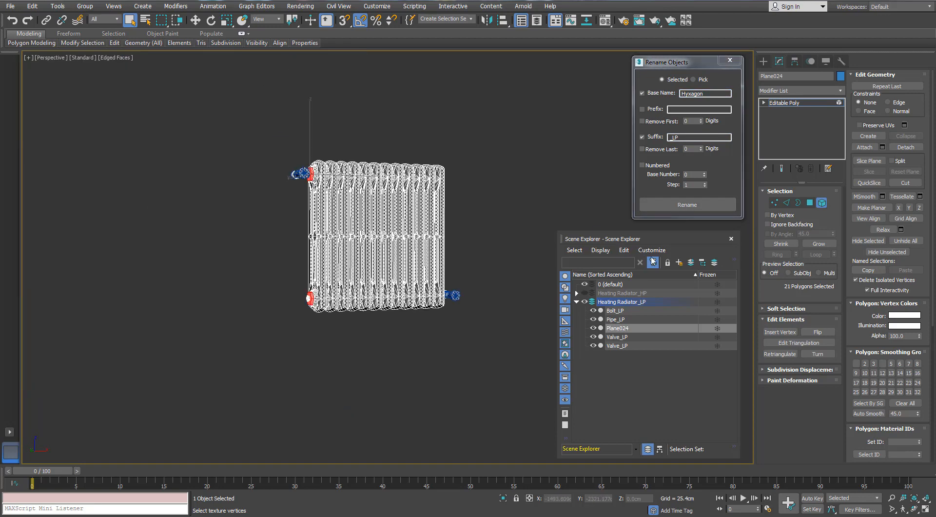
click(678, 205)
- Show the Heating Radiator_HP layer instead of the LP layer and select the large hexagonal fitting behind the lower valve
alt+middle_drag(524, 175, 487, 175)
click(585, 302)
click(584, 293)
scroll(455, 303, up, 8)
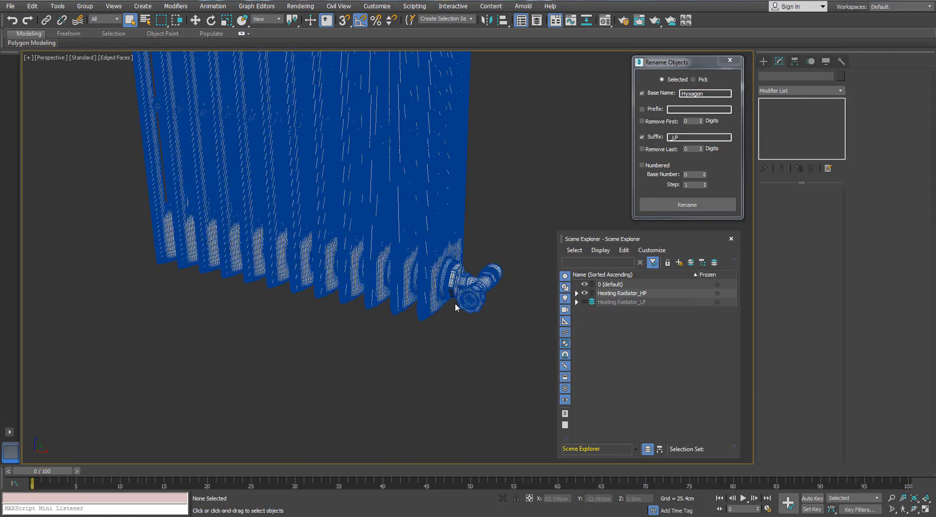
click(474, 210)
alt+middle_drag(463, 215, 436, 232)
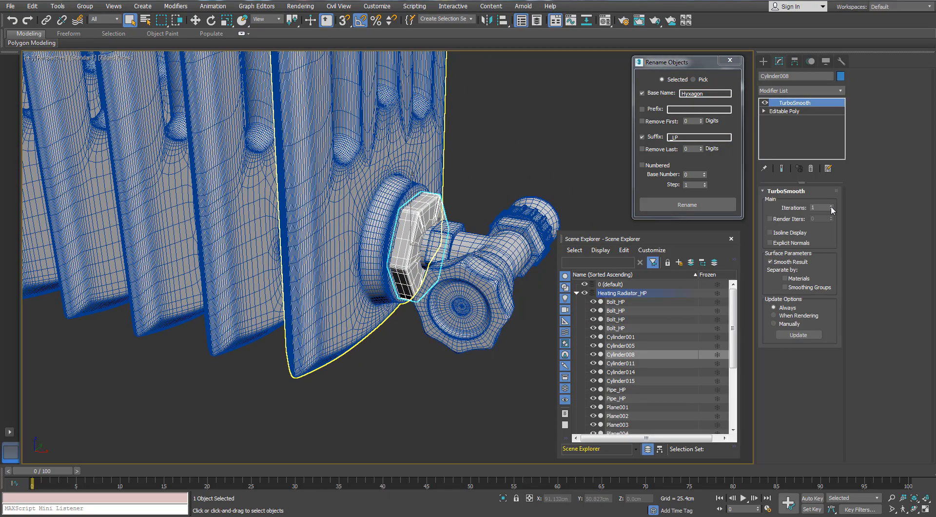
- Add the large hexagonal fitting behind the upper valve to the high-poly selection
scroll(306, 171, down, 10)
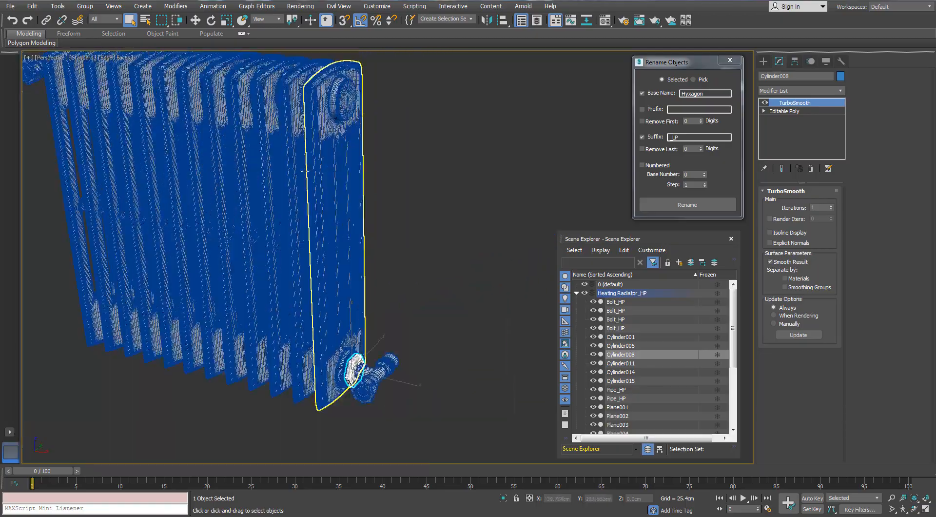
alt+middle_drag(305, 171, 390, 174)
scroll(228, 205, up, 7)
ctrl+click(228, 205)
- Add the hexagonal fitting at the opposite lower end to the selection and rename the selected fittings with base name Hyxagon and suffix _HP
alt+middle_drag(227, 207, 187, 186)
middle_drag(194, 156, 197, 92)
middle_drag(209, 252, 225, 148)
middle_drag(210, 399, 232, 278)
scroll(228, 322, up, 6)
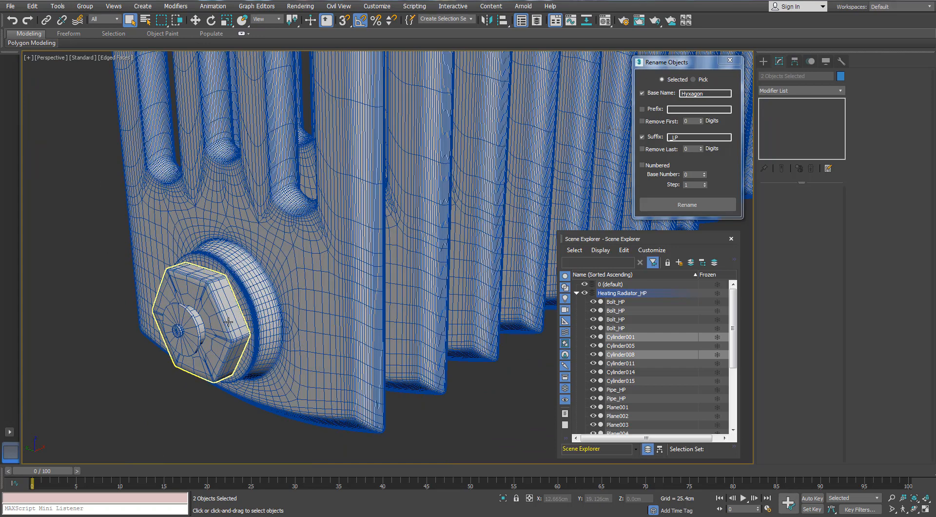
ctrl+click(228, 322)
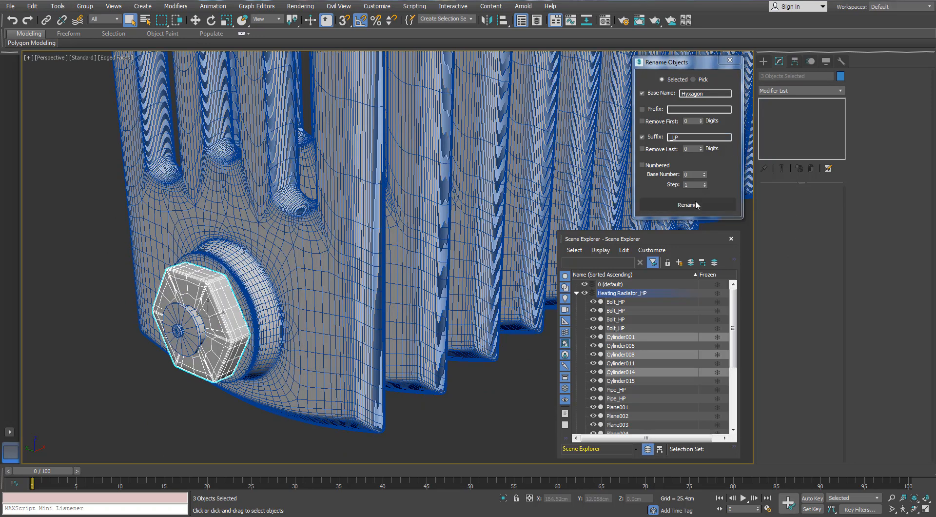
drag(680, 137, 673, 138)
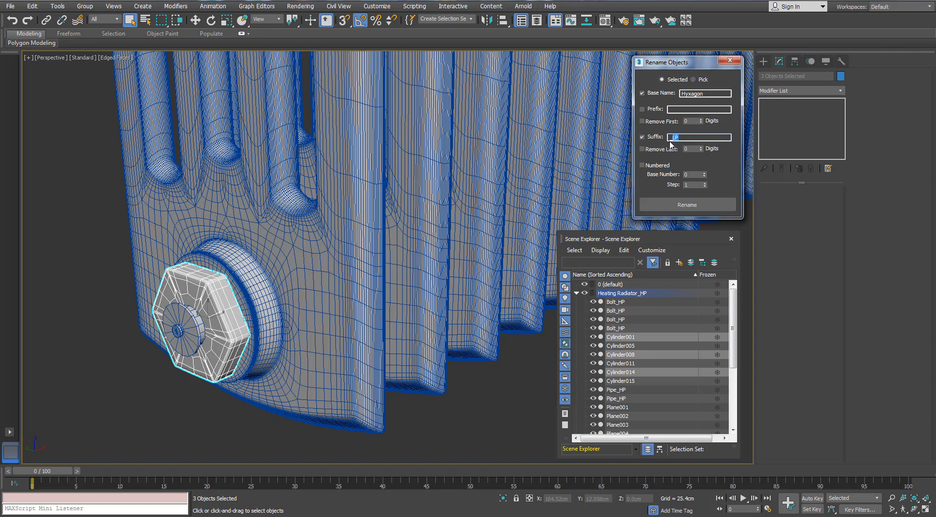
click(393, 213)
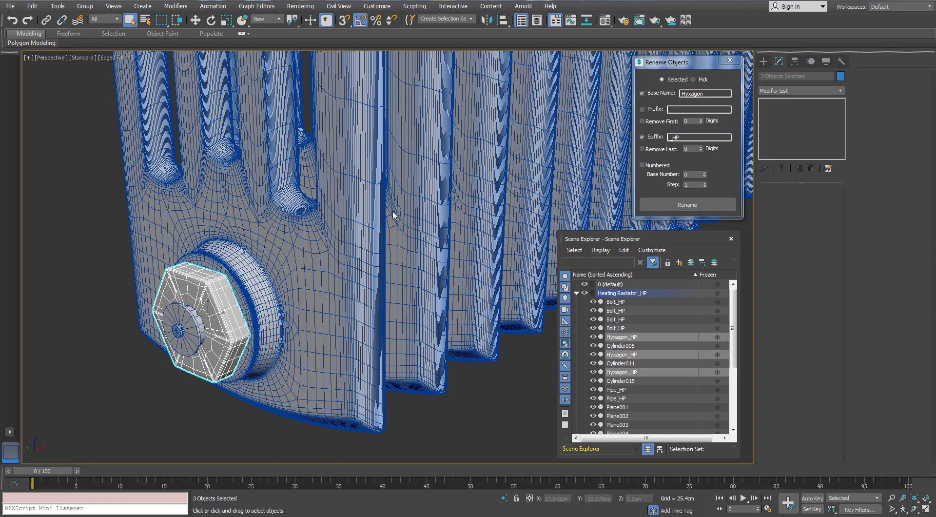
- Examine the round end cap and the hexagonal fittings at the lower and upper ends of the high-poly radiator
click(189, 320)
scroll(189, 320, up, 3)
scroll(189, 320, up, 2)
scroll(189, 319, down, 6)
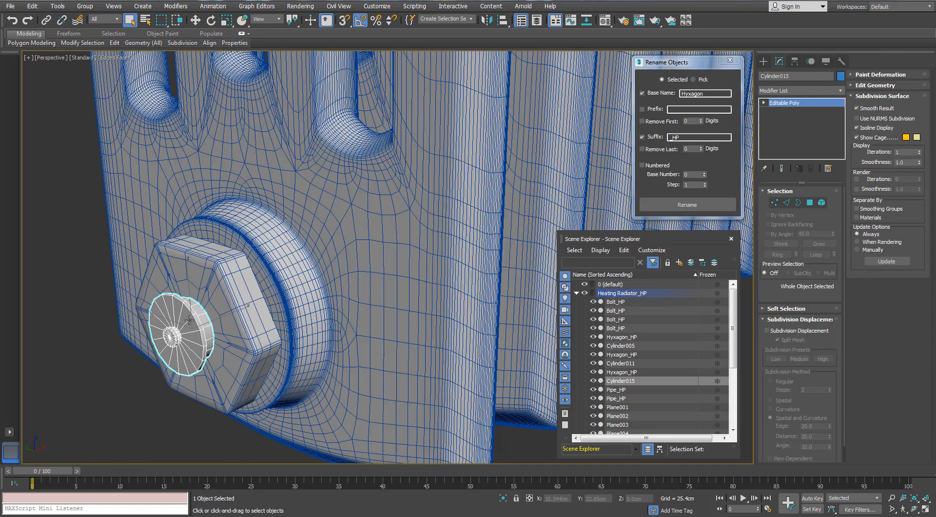
middle_drag(267, 271, 255, 333)
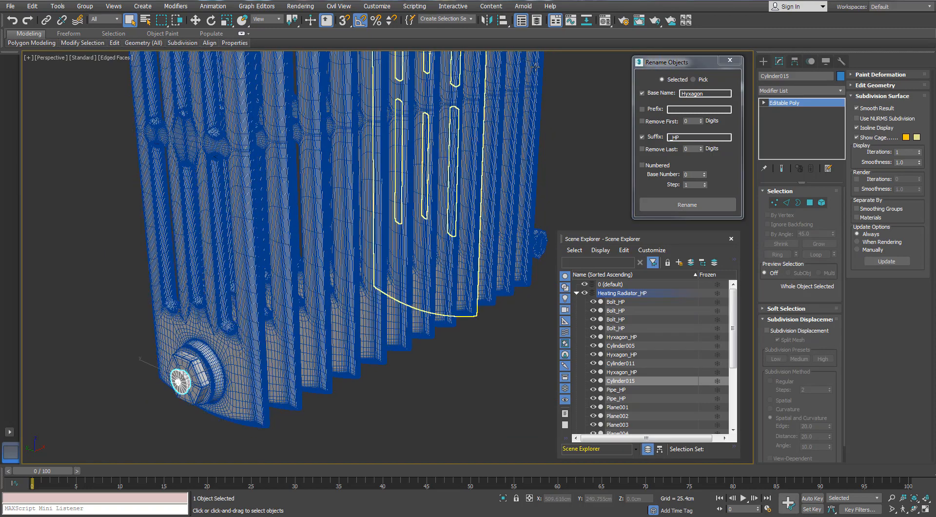
click(576, 293)
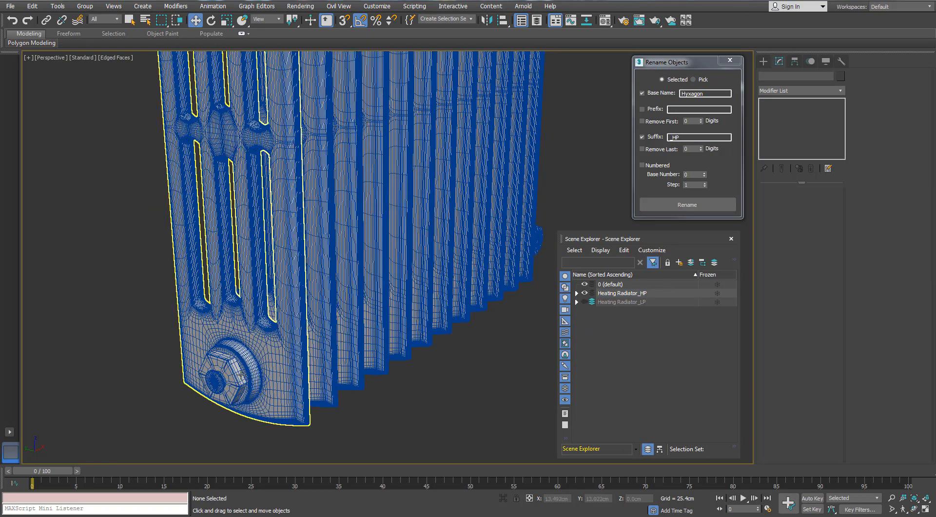
click(241, 375)
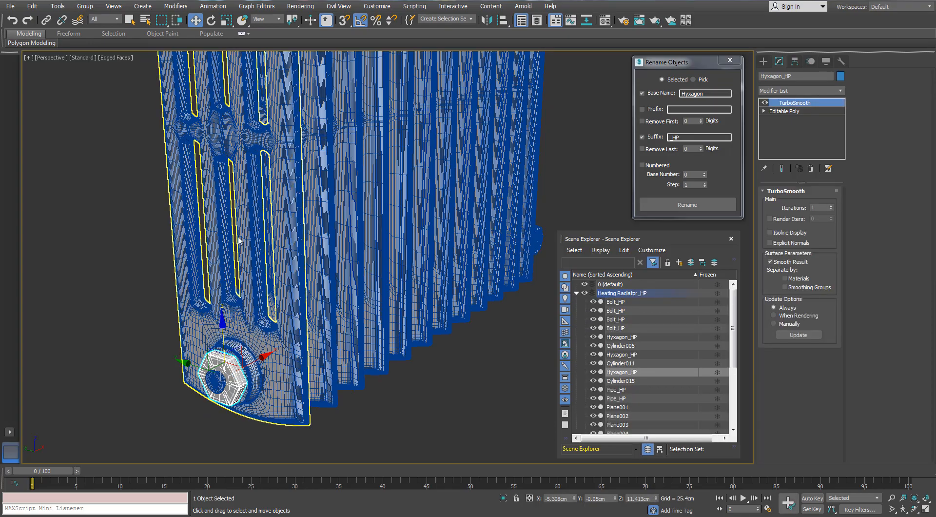
middle_drag(239, 237, 262, 393)
scroll(263, 392, down, 3)
scroll(239, 155, up, 2)
click(239, 155)
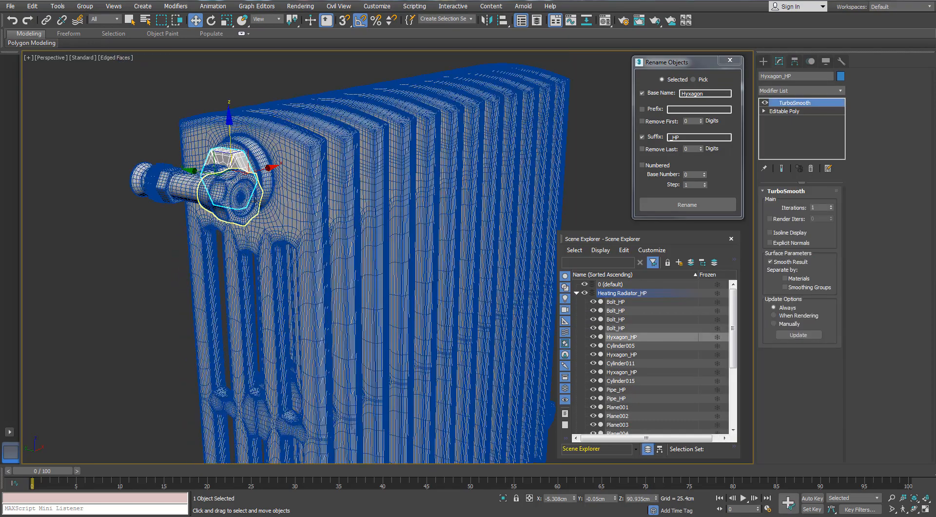
- Select the ribbed ring on the upper valve pipe of the high-poly radiator
alt+middle_drag(263, 207, 214, 185)
scroll(200, 169, up, 5)
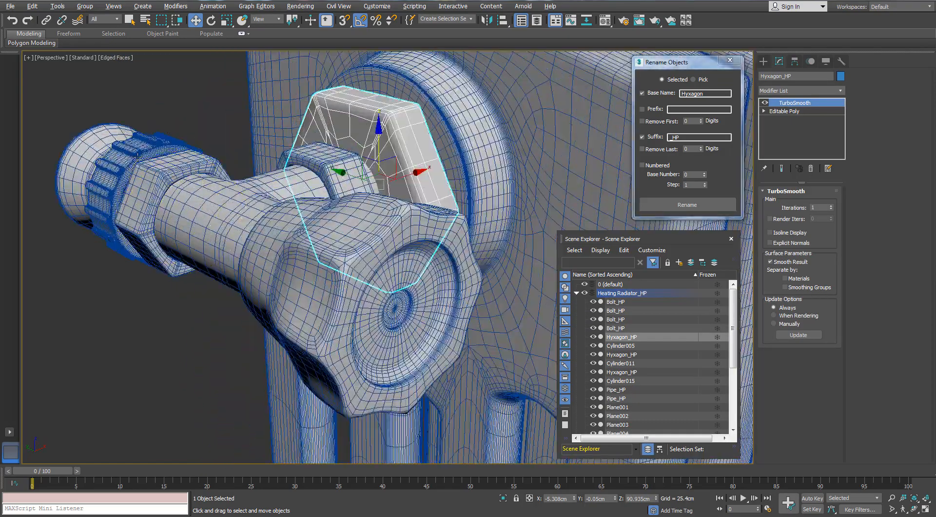
alt+middle_drag(134, 163, 214, 183)
click(159, 169)
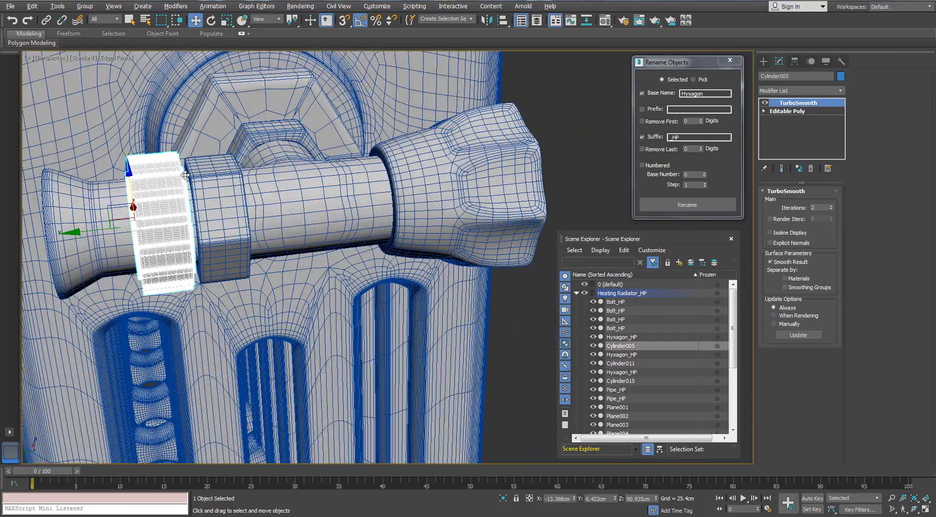
- Add the round cap on the lower hexagonal fitting to the selection and rename both objects with base name Cylinder and suffix _HP
scroll(190, 178, down, 6)
alt+middle_drag(333, 325, 254, 229)
middle_drag(253, 229, 288, 58)
scroll(266, 287, up, 5)
ctrl+click(212, 316)
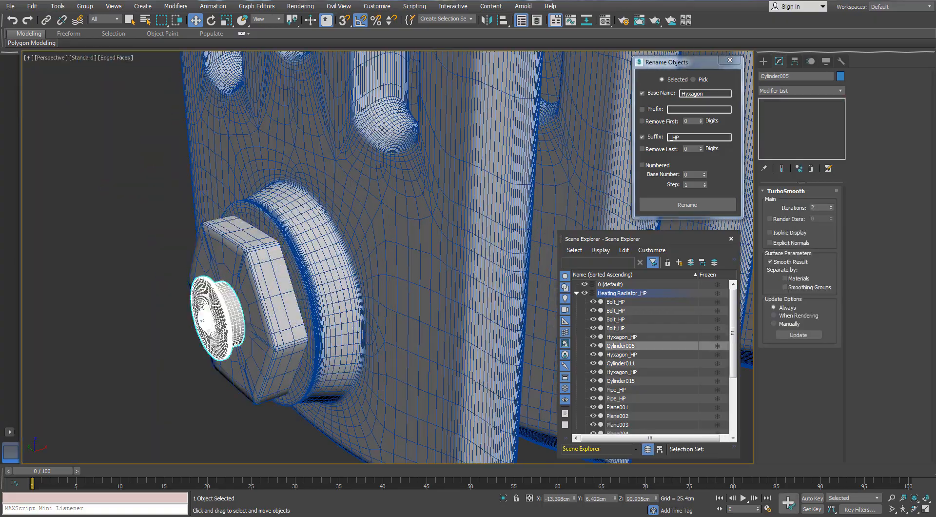
drag(704, 93, 647, 96)
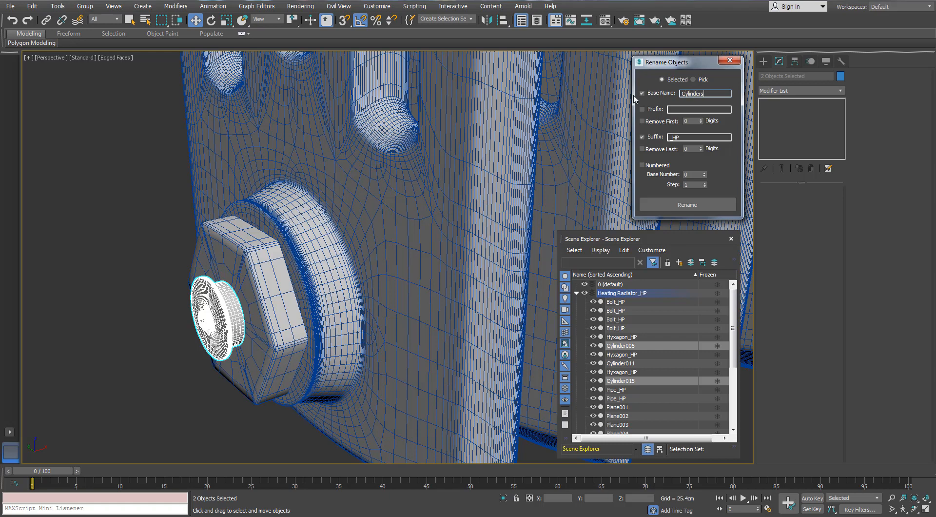
click(577, 293)
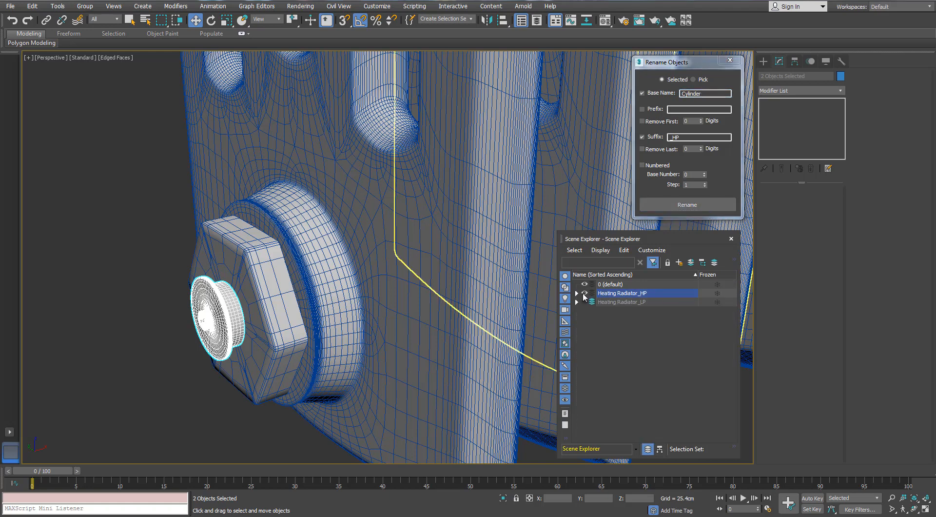
- Show the Heating Radiator_LP layer instead of the HP layer and select the round end cap element in the low-poly mesh
click(584, 292)
click(621, 302)
click(227, 303)
key(5)
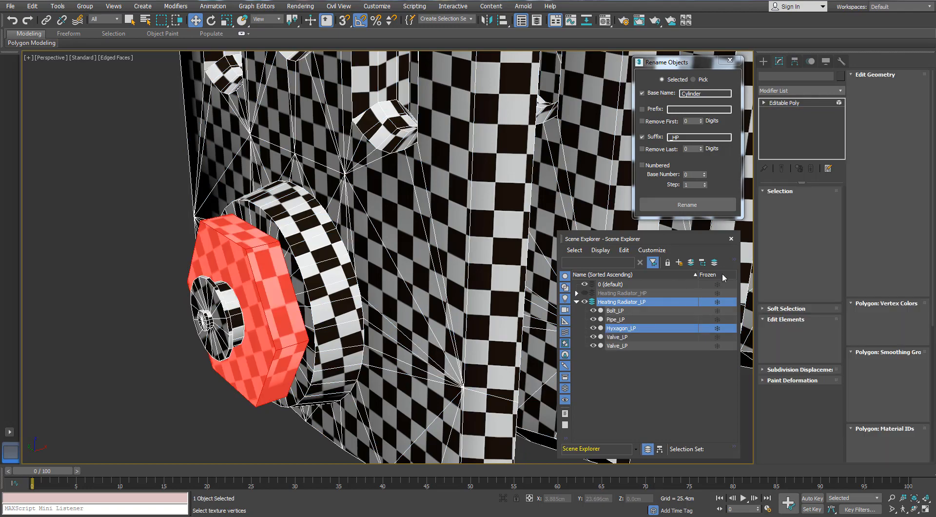
key(5)
click(291, 422)
click(218, 333)
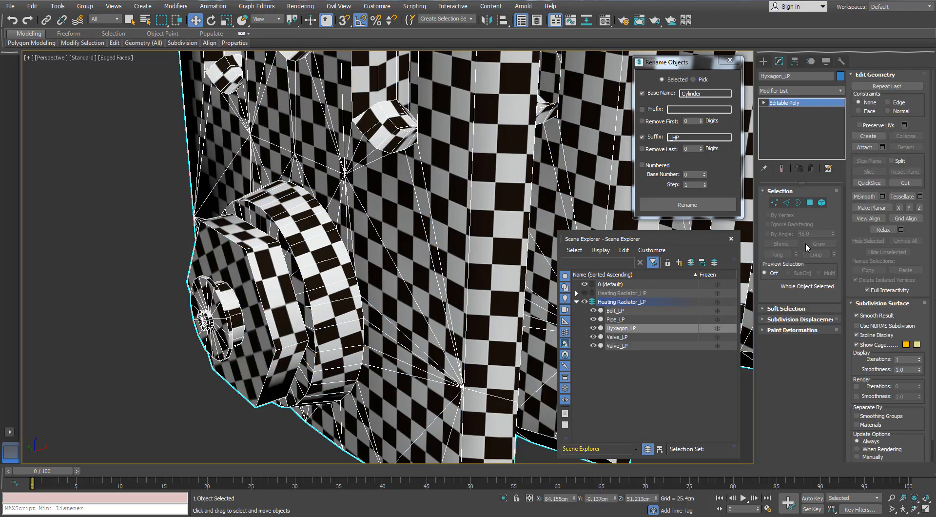
key(5)
click(227, 312)
- Add the ribbed ring element on the upper valve pipe to the low-poly element selection
scroll(228, 313, down, 7)
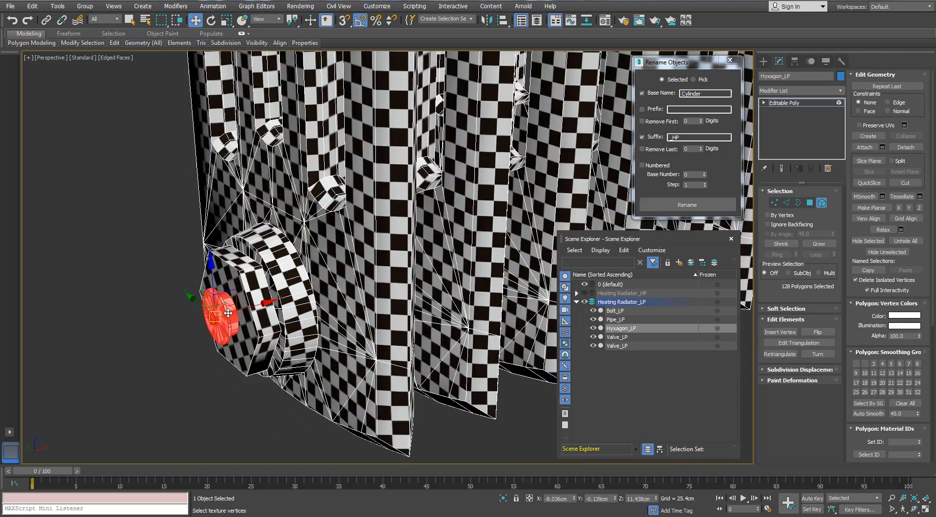
middle_drag(228, 313, 229, 438)
scroll(195, 164, up, 6)
ctrl+click(105, 160)
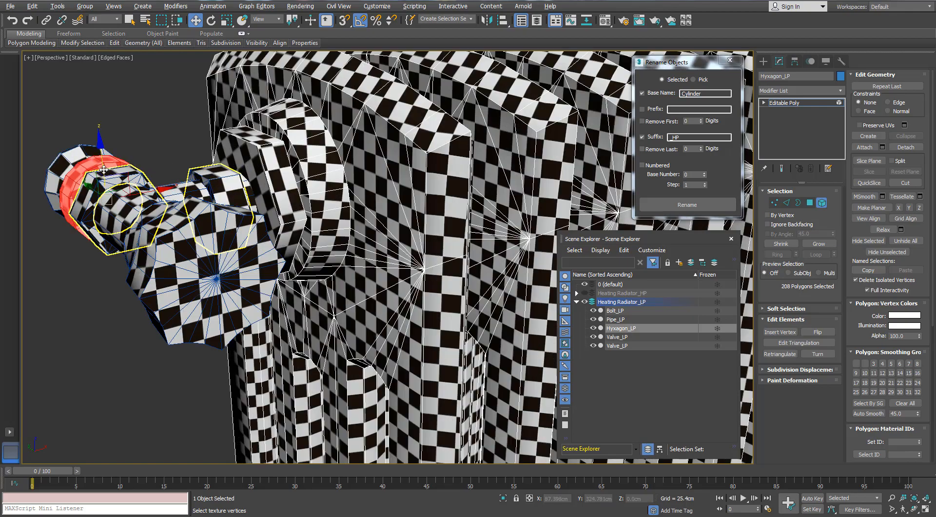
- Add the ribbed ring element on the lower valve pipe to the low-poly element selection
scroll(116, 171, down, 9)
middle_drag(116, 171, 156, 174)
middle_drag(156, 175, 67, 72)
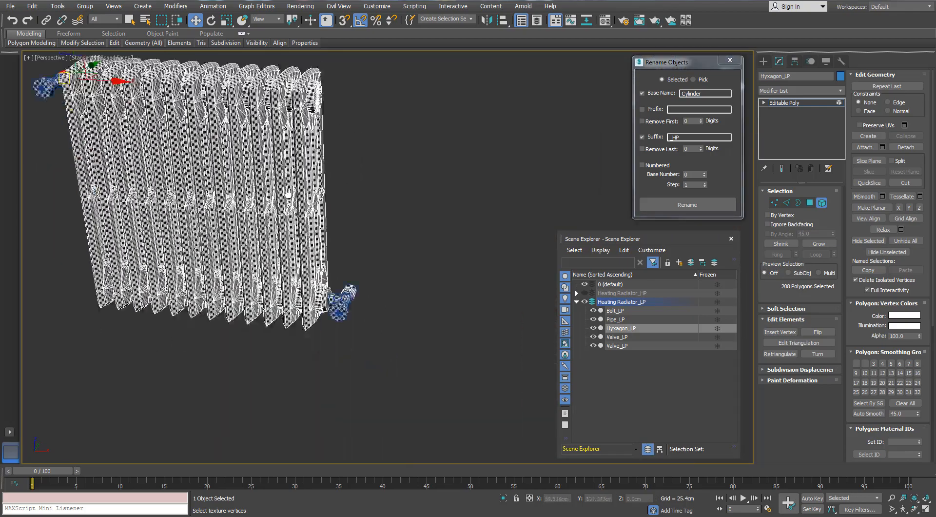
scroll(351, 295, up, 7)
middle_drag(392, 379, 347, 257)
scroll(347, 257, up, 6)
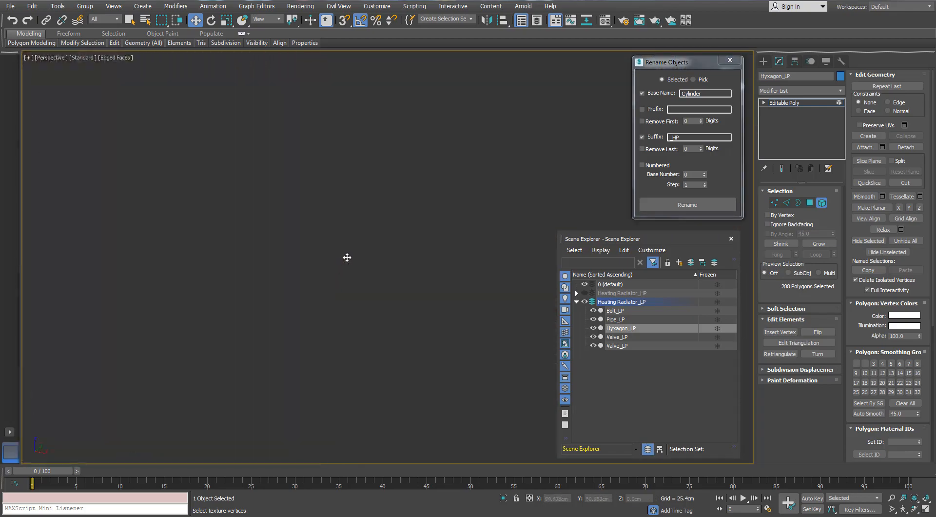
scroll(347, 256, down, 8)
scroll(346, 256, up, 5)
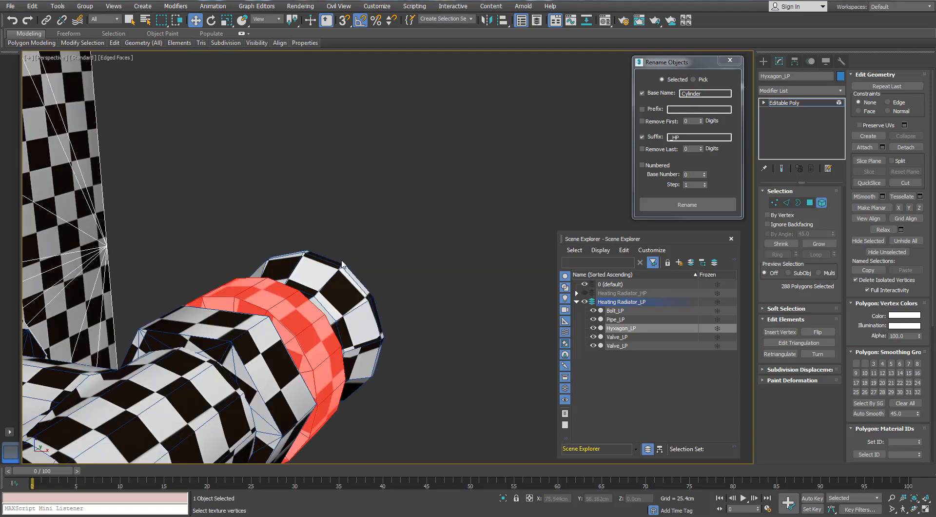
- Set the rename suffix to _LP and apply it with the base name Cylinder to the low-poly object
scroll(341, 260, down, 9)
alt+middle_drag(341, 261, 358, 245)
scroll(212, 179, up, 8)
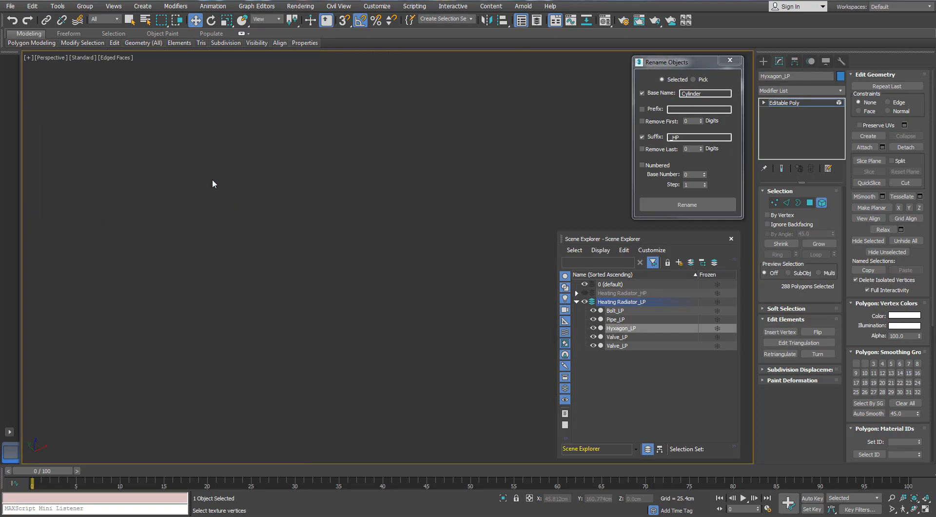
scroll(212, 180, down, 3)
scroll(212, 178, down, 10)
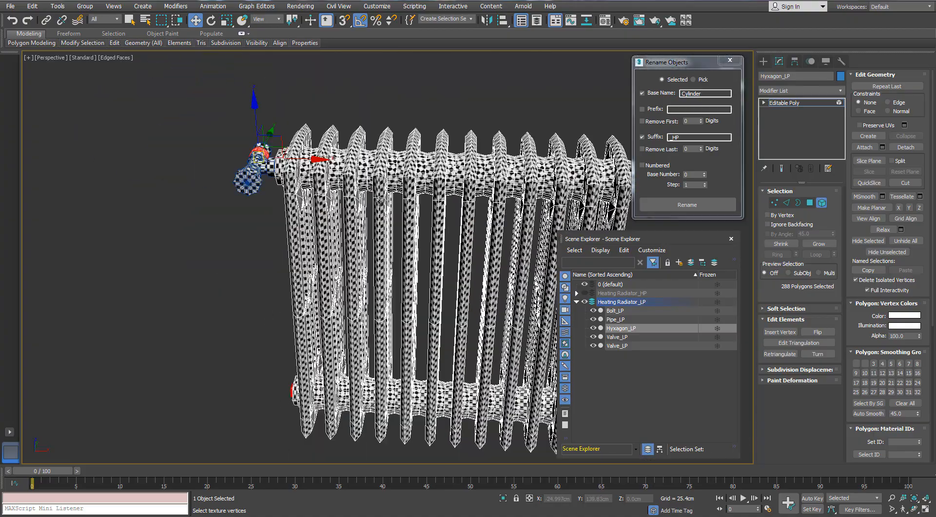
alt+middle_drag(212, 194, 261, 203)
drag(682, 138, 673, 141)
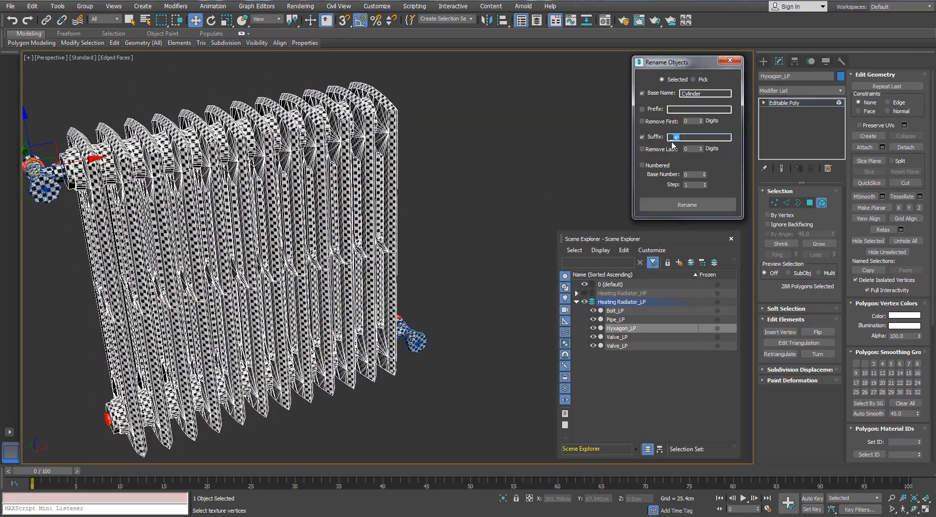
click(685, 201)
- Select every other radiator section element of the low-poly mesh, starting from the upper valve end
alt+middle_drag(222, 195, 246, 204)
click(100, 162)
middle_drag(72, 181, 81, 180)
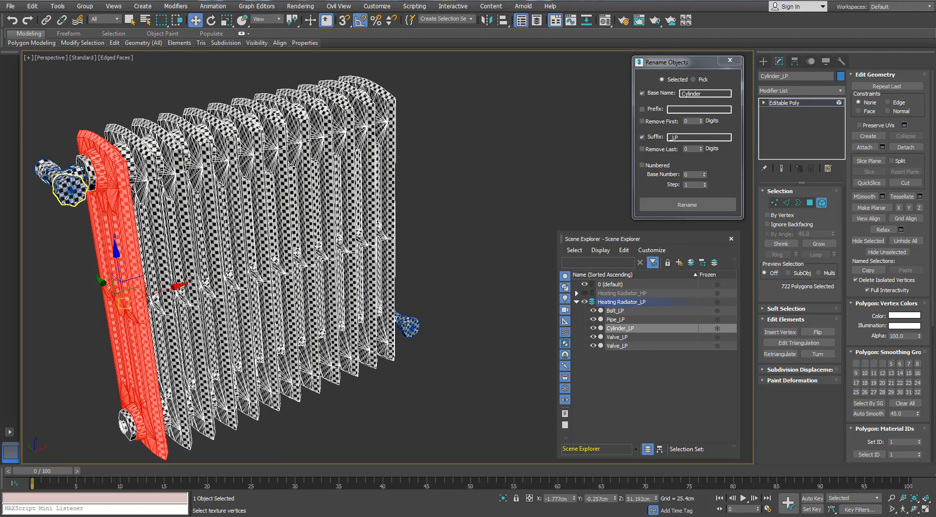
ctrl+click(182, 154)
ctrl+click(209, 151)
alt+middle_drag(230, 141, 219, 145)
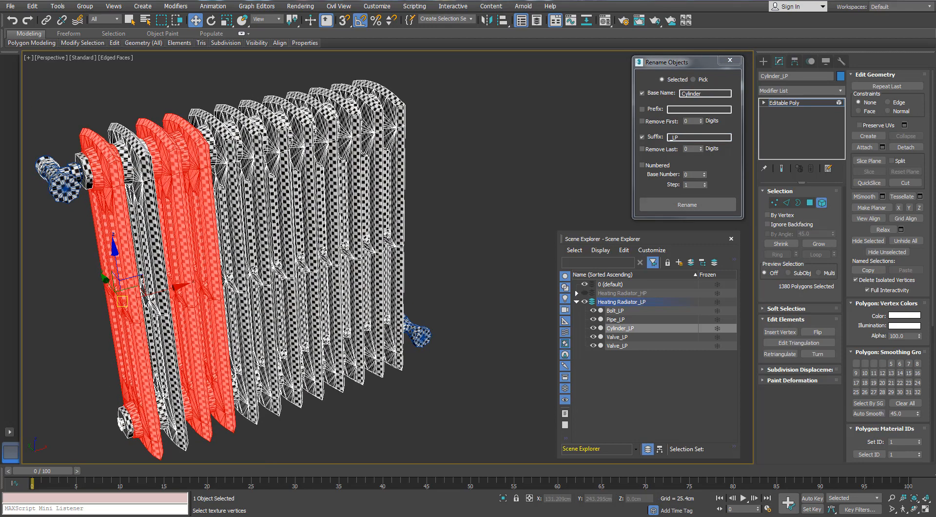
key(ctrl+z)
ctrl+click(223, 145)
ctrl+click(276, 132)
ctrl+click(324, 125)
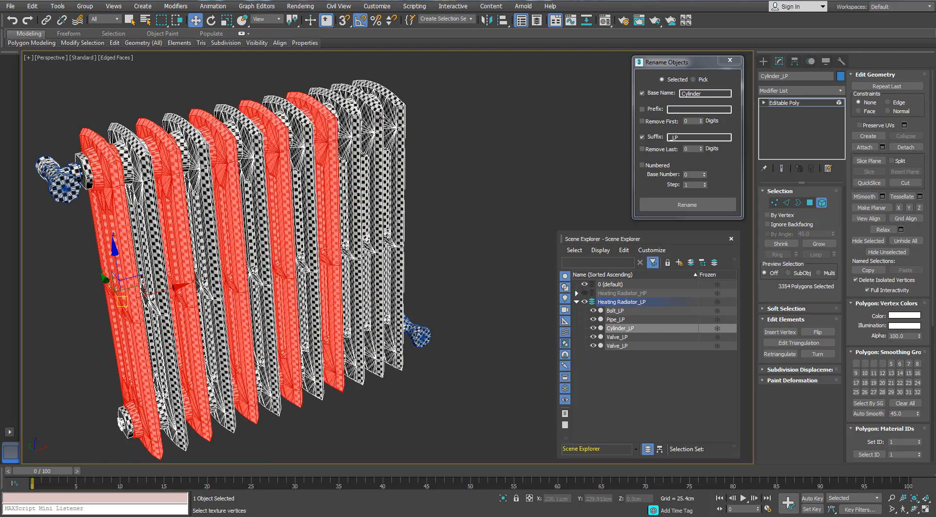
- Add the last alternate section to the element selection and detach the selected sections as Object001
ctrl+click(378, 120)
alt+middle_drag(352, 145, 352, 138)
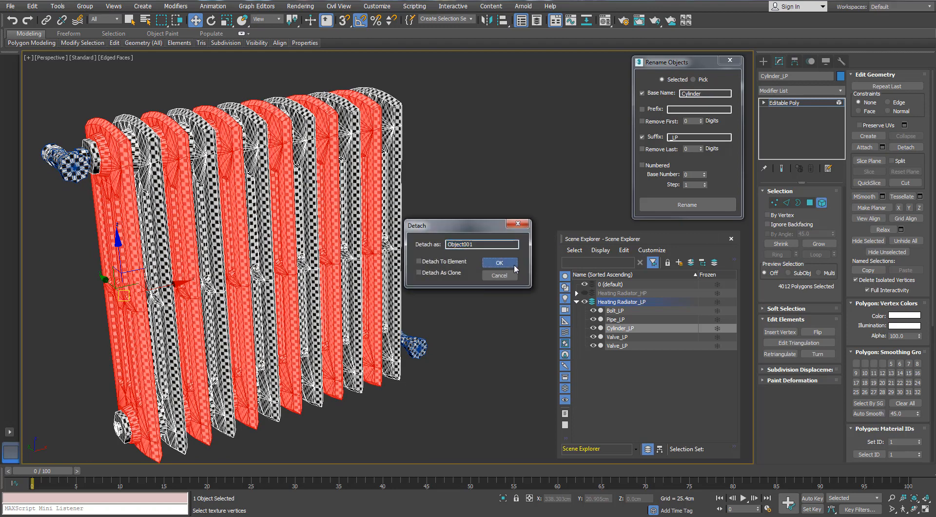
click(514, 264)
click(561, 144)
- Select the detached alternate sections and rename them with base name SectionA and suffix _LP
click(129, 142)
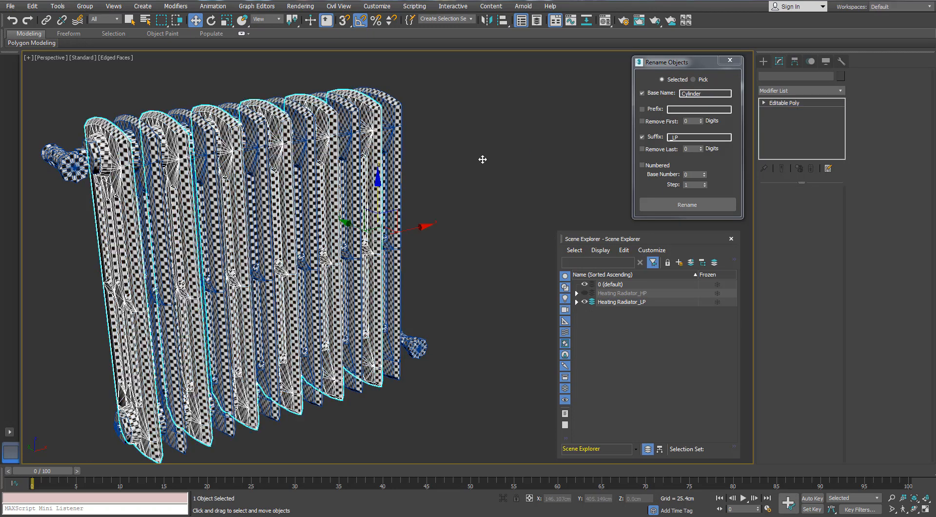
drag(720, 95, 636, 95)
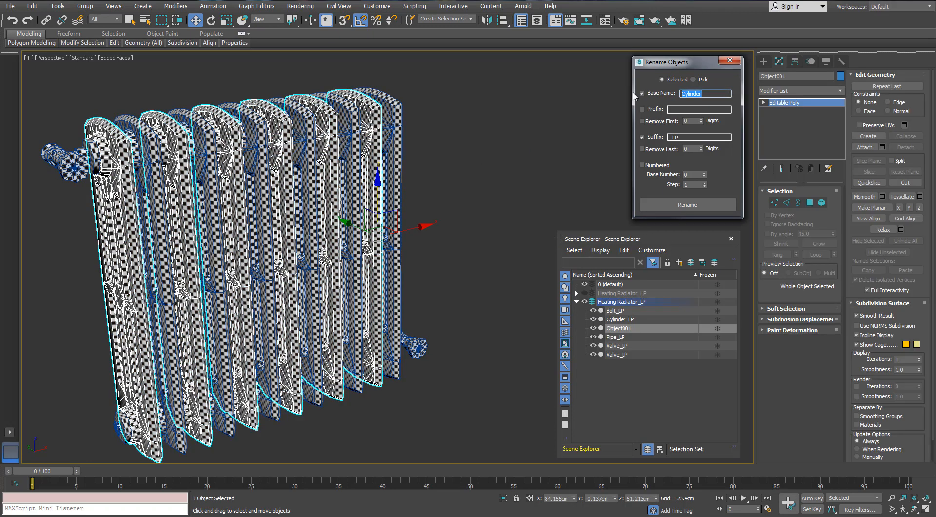
drag(729, 85, 624, 91)
text(Section1A)
click(674, 207)
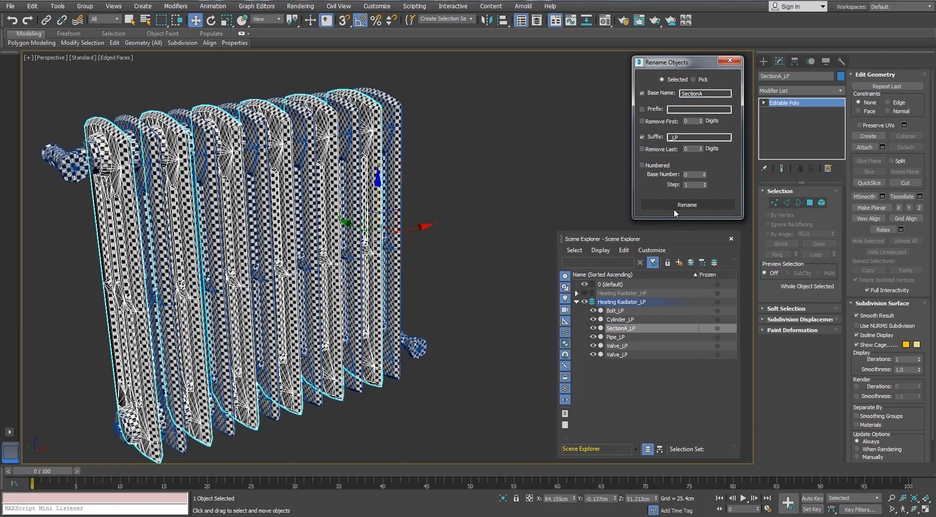
- Show the Heating Radiator_HP layer instead of the LP layer and select every other high-poly section, starting from the upper valve end
click(585, 293)
click(616, 295)
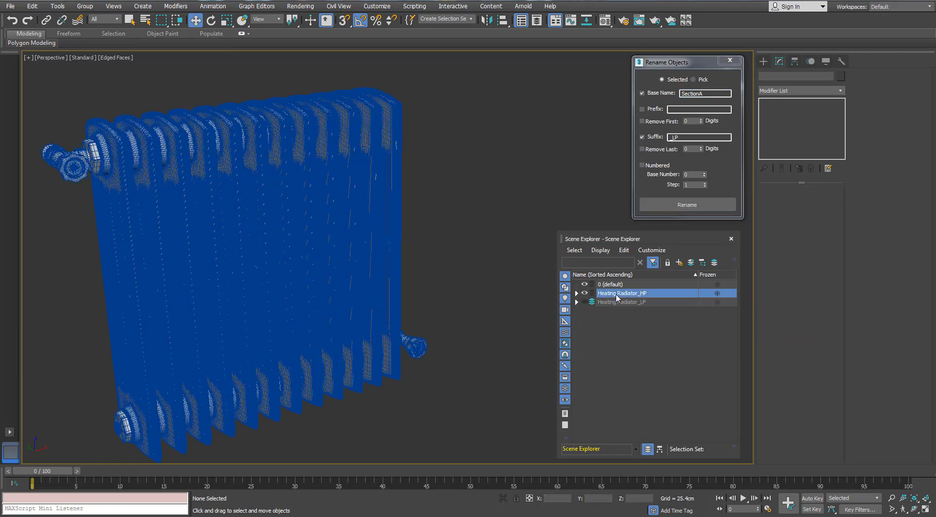
click(127, 149)
ctrl+click(175, 144)
ctrl+click(224, 140)
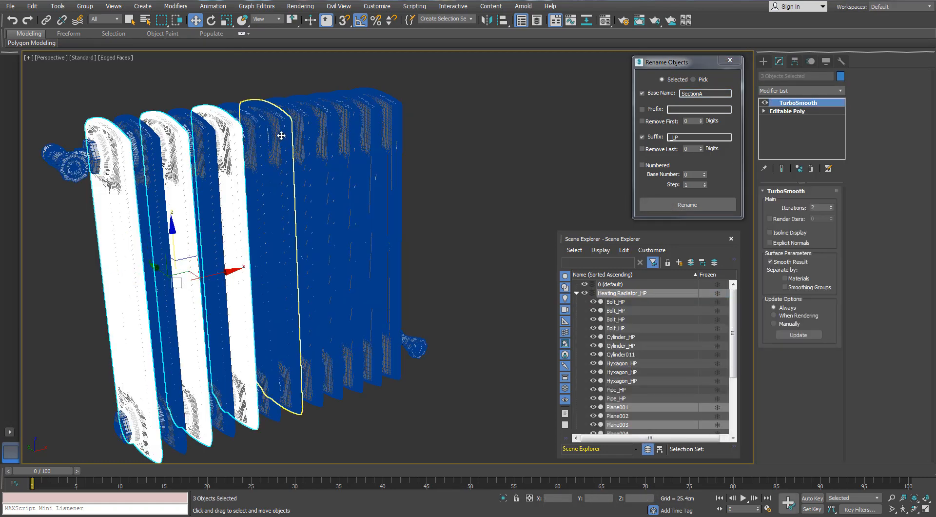
ctrl+click(281, 135)
ctrl+click(328, 132)
ctrl+click(370, 125)
- Rename the selected alternate high-poly sections with base name SectionA and suffix _HP
click(676, 137)
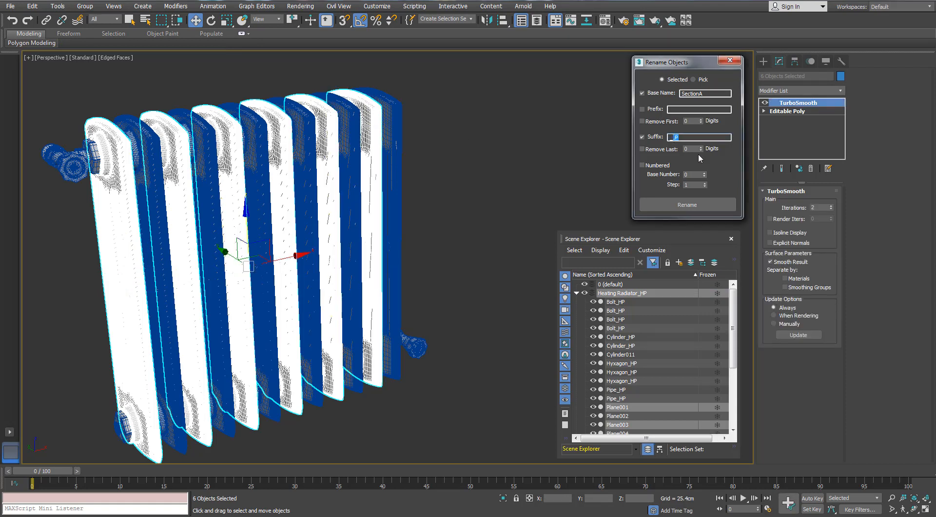
click(692, 203)
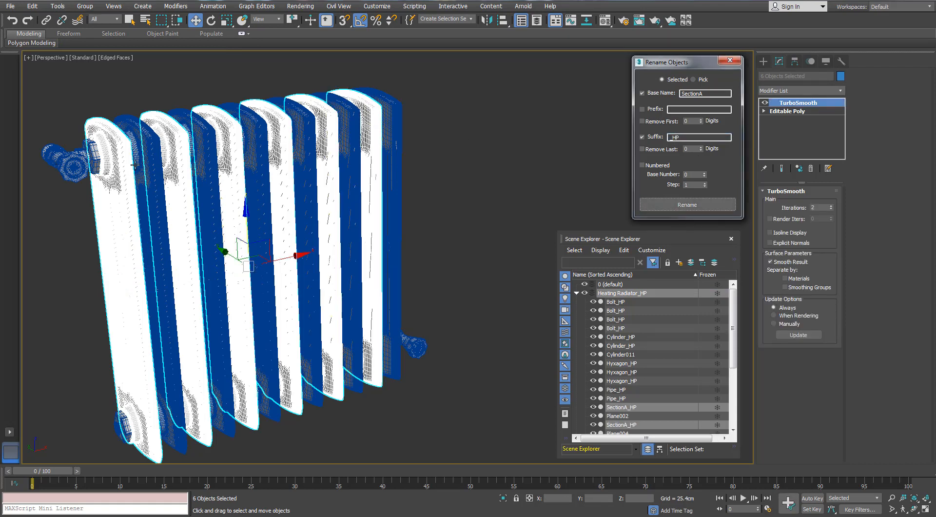
- Select the remaining alternate high-poly sections and rename them with base name SectionB and suffix _HP
click(160, 146)
ctrl+click(210, 141)
ctrl+click(258, 137)
ctrl+click(302, 134)
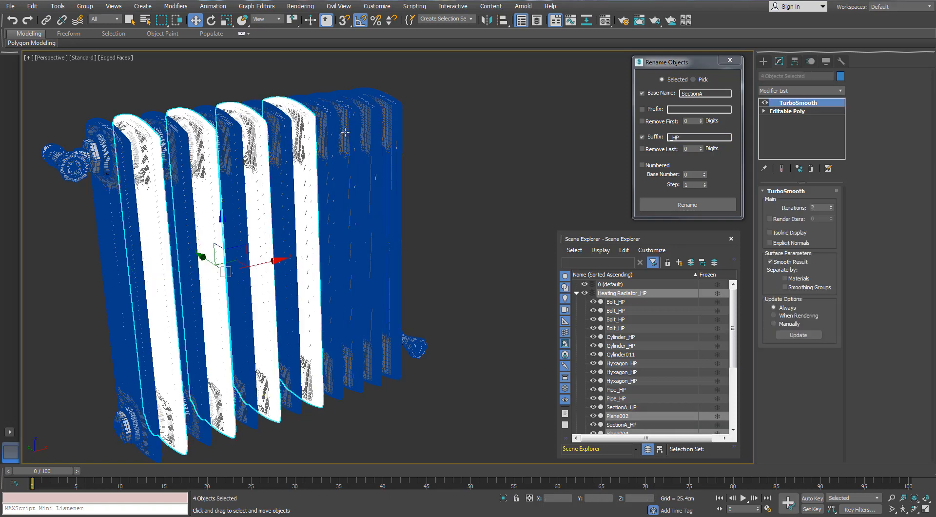
ctrl+click(345, 131)
ctrl+click(375, 127)
click(703, 93)
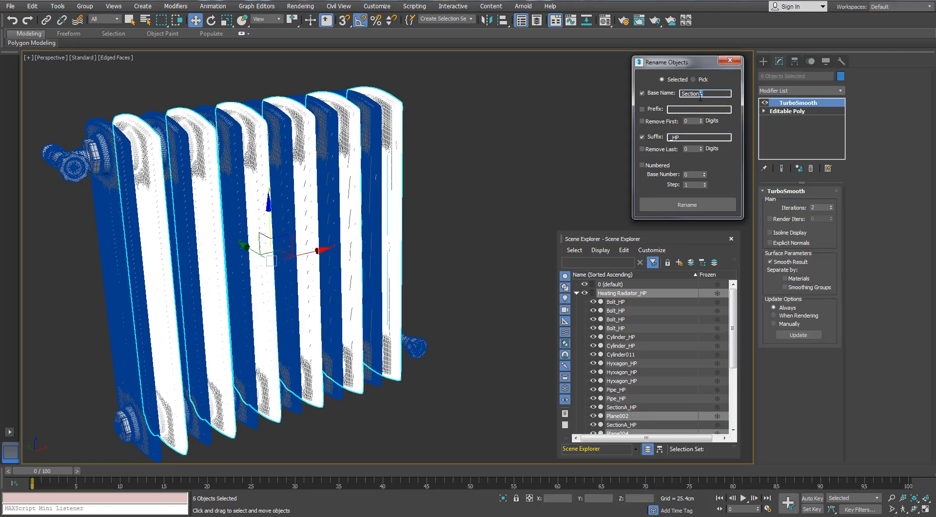
click(687, 205)
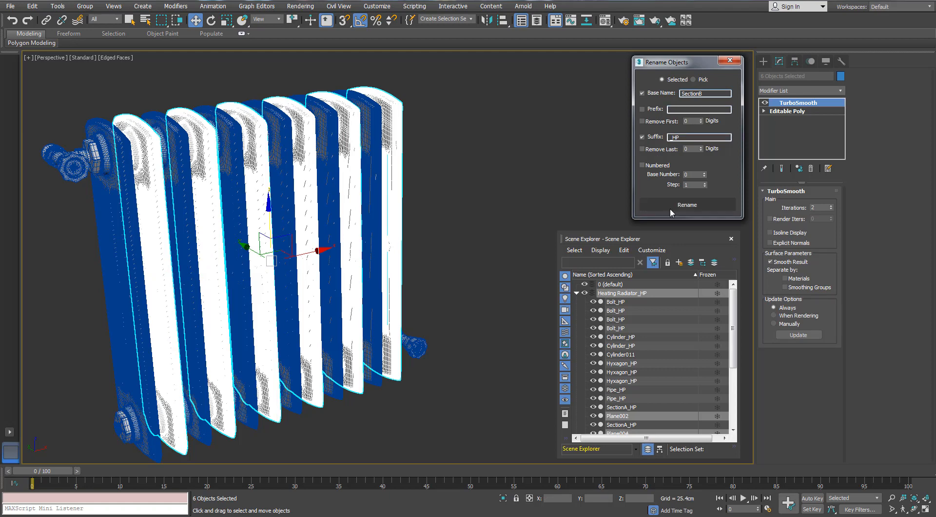
- Show the Heating Radiator_LP layer instead of the HP layer and select the Cylinder_LP object containing the remaining sections
click(577, 292)
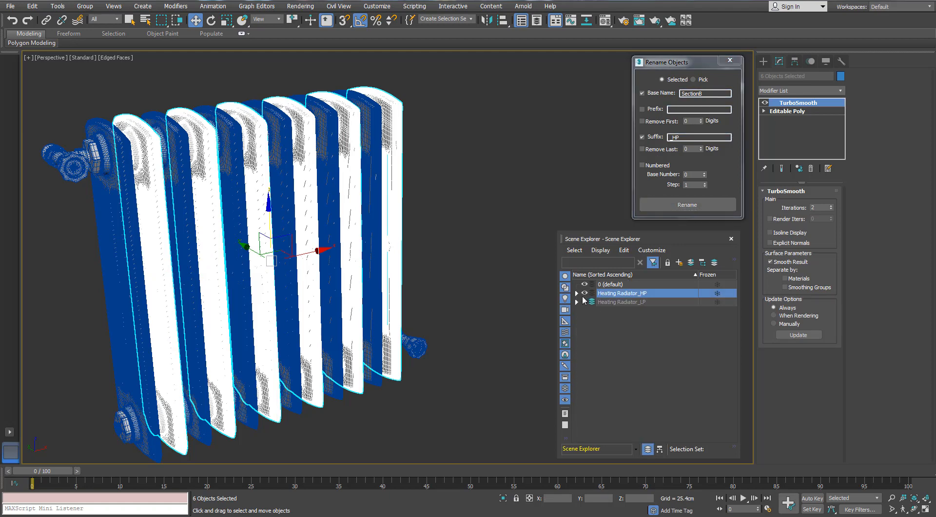
click(584, 293)
click(584, 302)
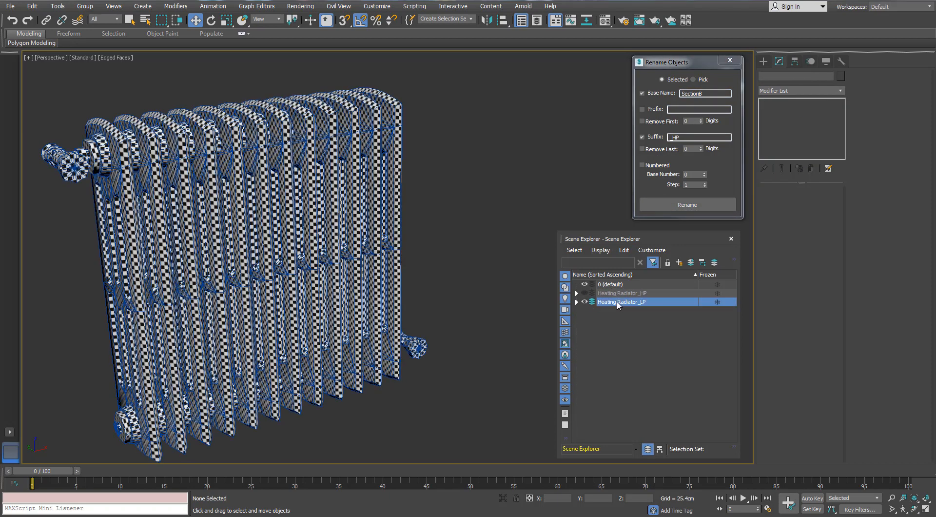
double_click(618, 302)
click(573, 347)
click(577, 302)
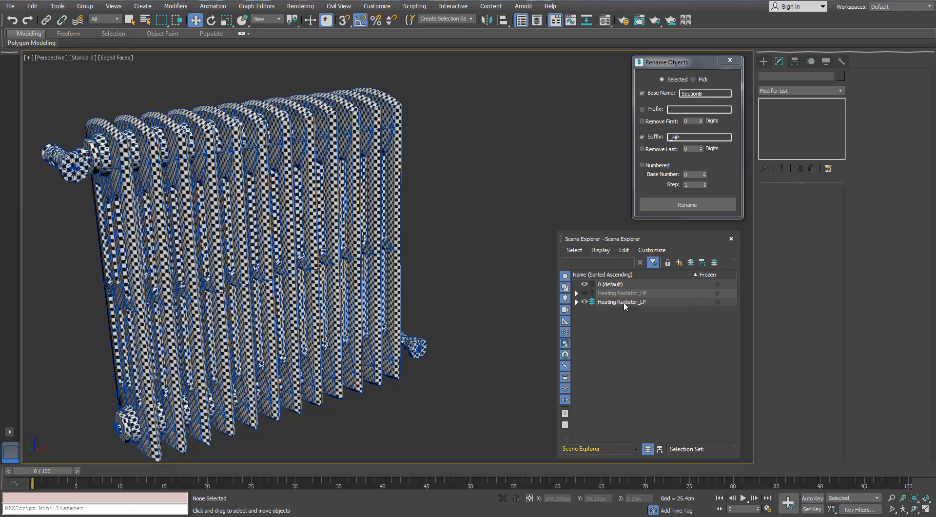
click(129, 160)
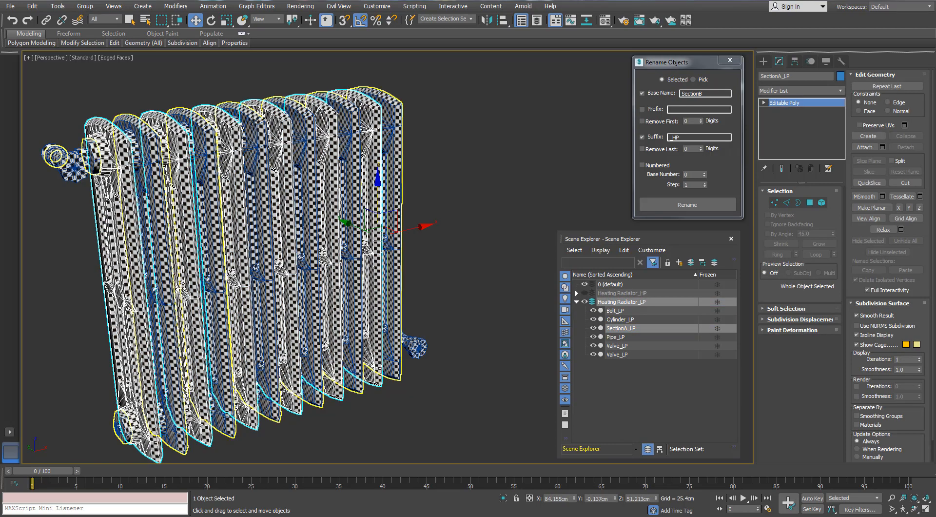
alt+middle_drag(271, 168, 590, 211)
drag(590, 211, 705, 185)
key(ctrl+z)
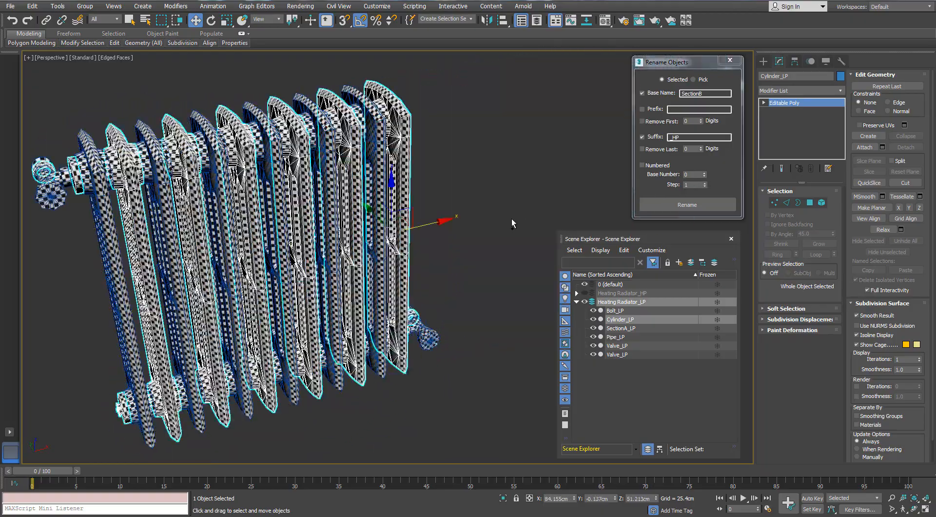
alt+middle_drag(225, 210, 368, 191)
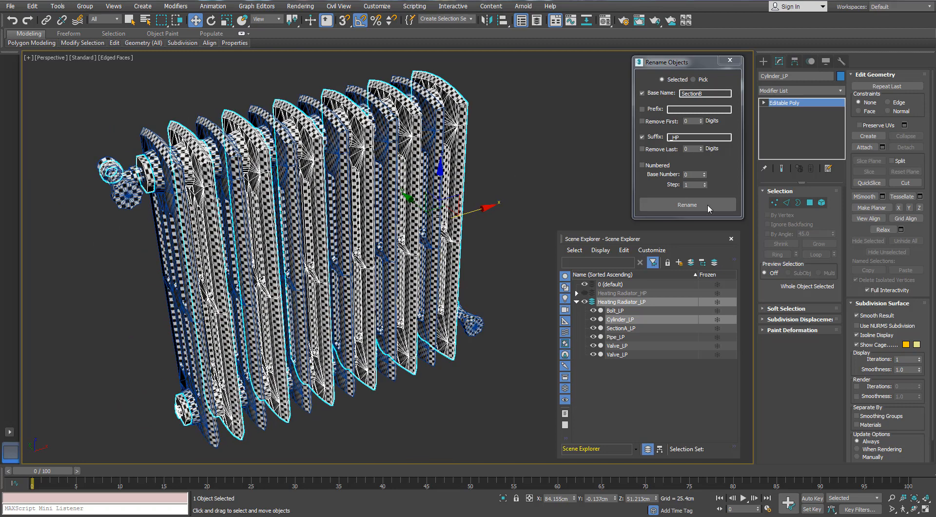
- Select all six remaining section elements of Cylinder_LP and detach them as a separate object
click(822, 203)
click(180, 197)
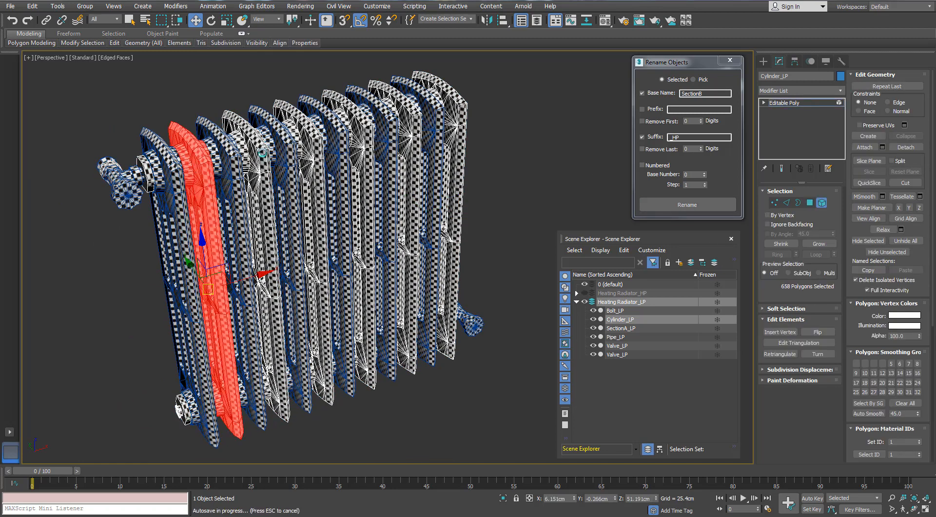
ctrl+click(264, 152)
ctrl+click(318, 138)
ctrl+click(369, 128)
ctrl+click(409, 118)
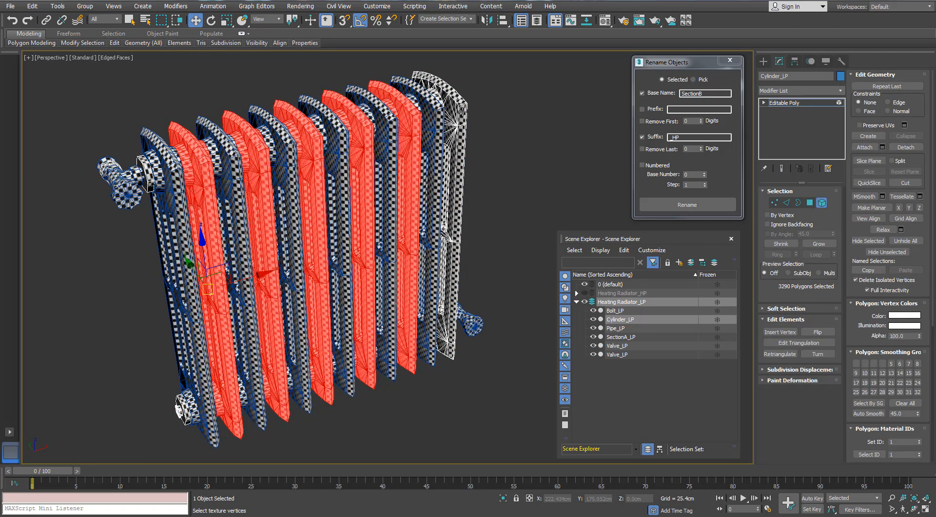
ctrl+click(464, 113)
click(905, 148)
key(Return)
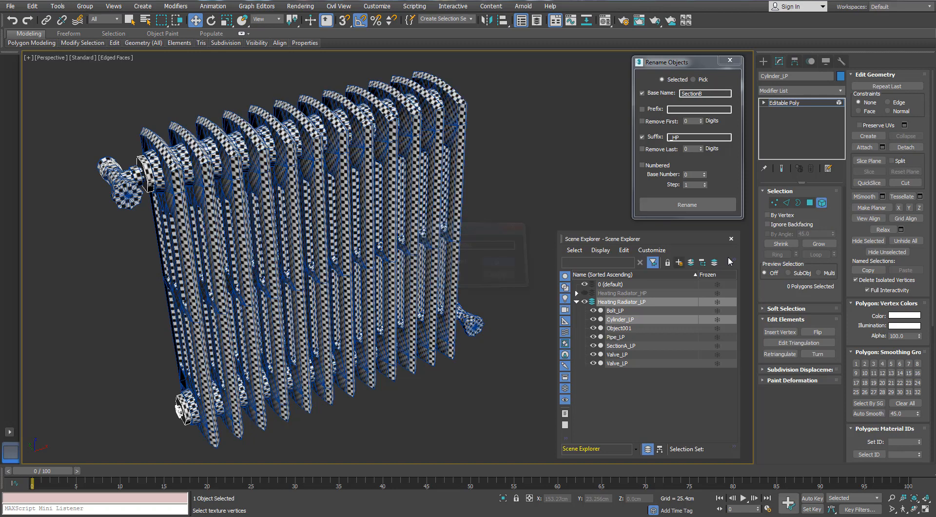
- Select the newly detached low-poly sections and rename them with base name SectionB and suffix _LP
click(822, 202)
click(472, 114)
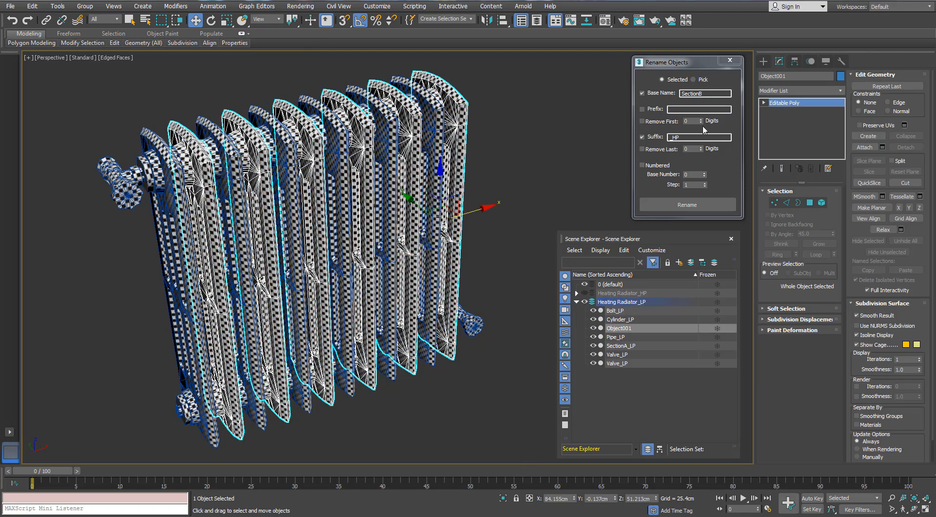
click(679, 137)
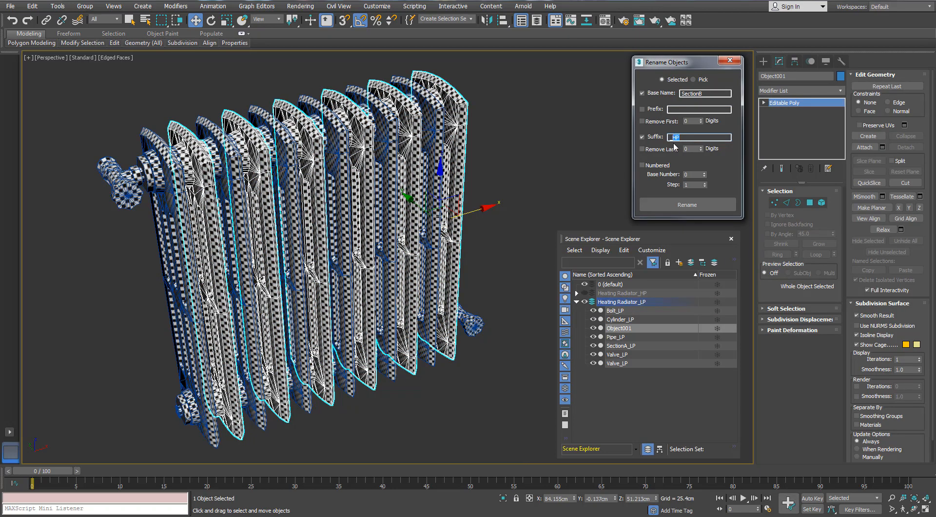
click(519, 150)
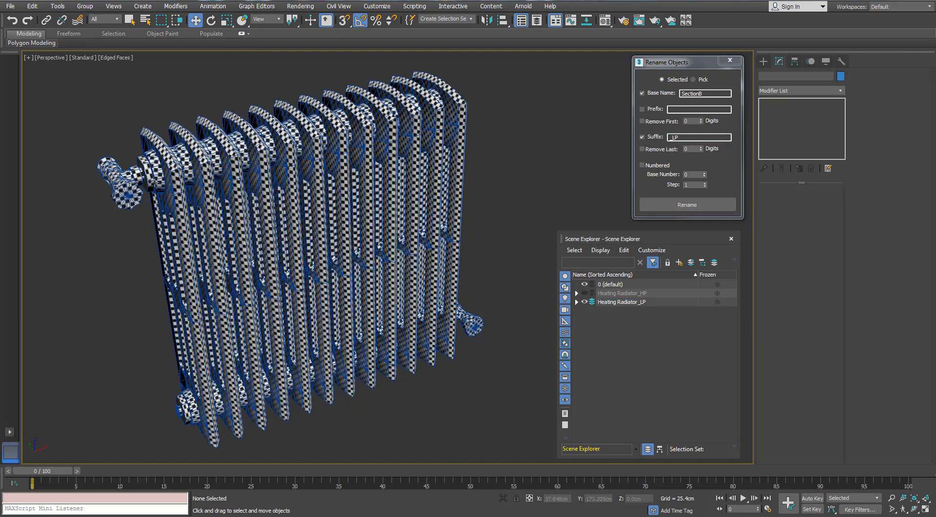
- Check which fittings remain in Cylinder_LP, and show the Heating Radiator_HP layer instead of the LP layer
click(140, 174)
click(152, 172)
alt+middle_drag(205, 210, 222, 168)
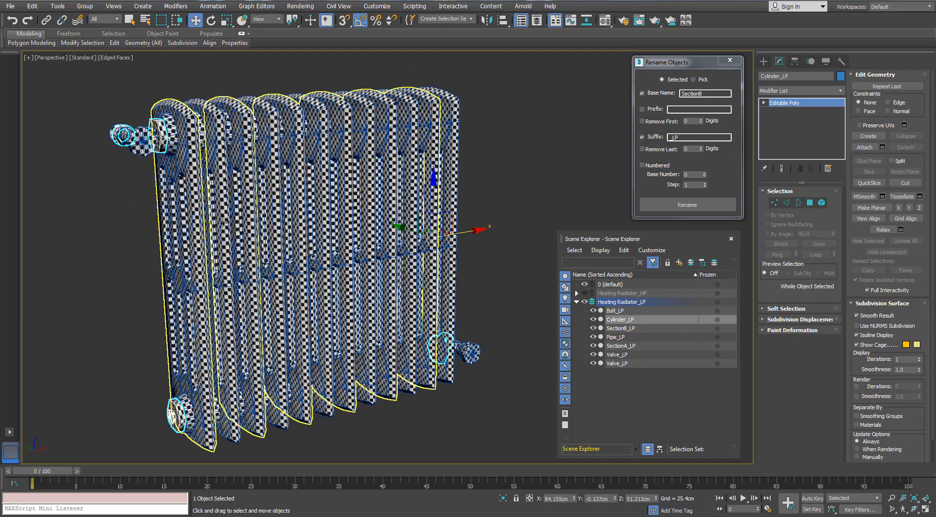
click(577, 302)
click(584, 302)
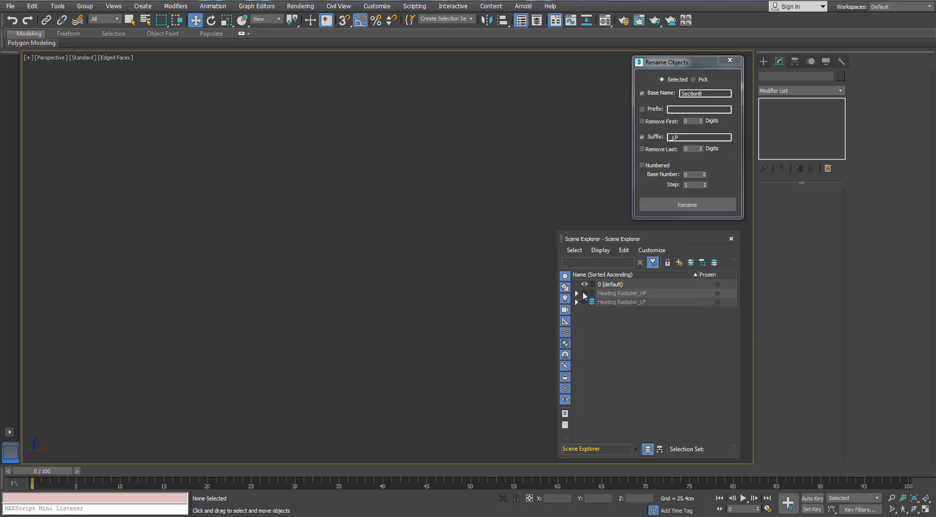
click(583, 293)
- Copy the name Hyxagon from the high-poly hexagonal nut beside the upper valve into the base name for renaming
click(157, 131)
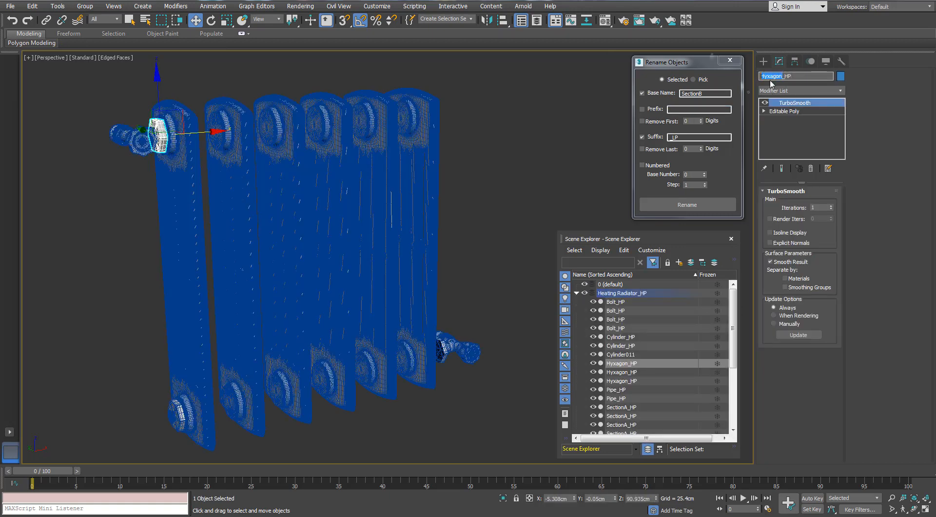
right_click(772, 84)
click(784, 108)
double_click(695, 93)
key(ctrl+v)
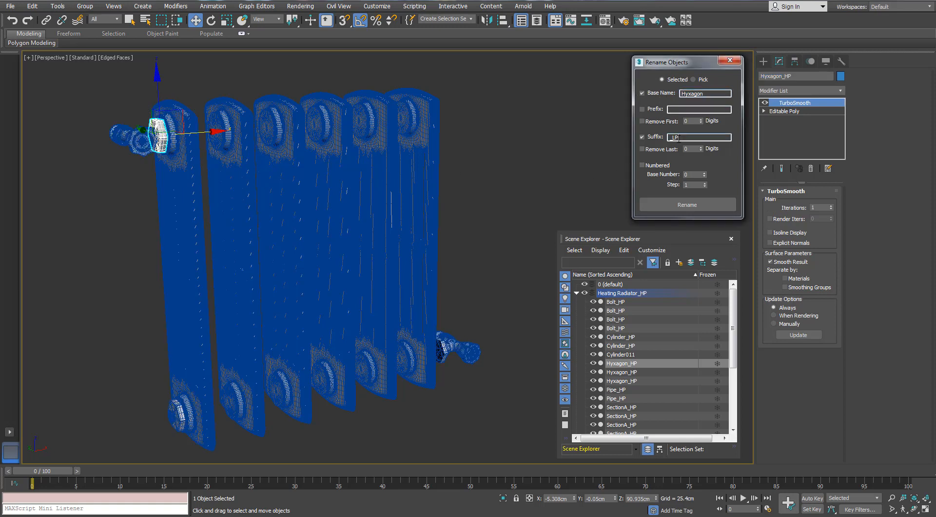
- Switch visibility from the Heating Radiator_HP layer back to Heating Radiator_LP and select Cylinder_LP
click(497, 188)
click(162, 140)
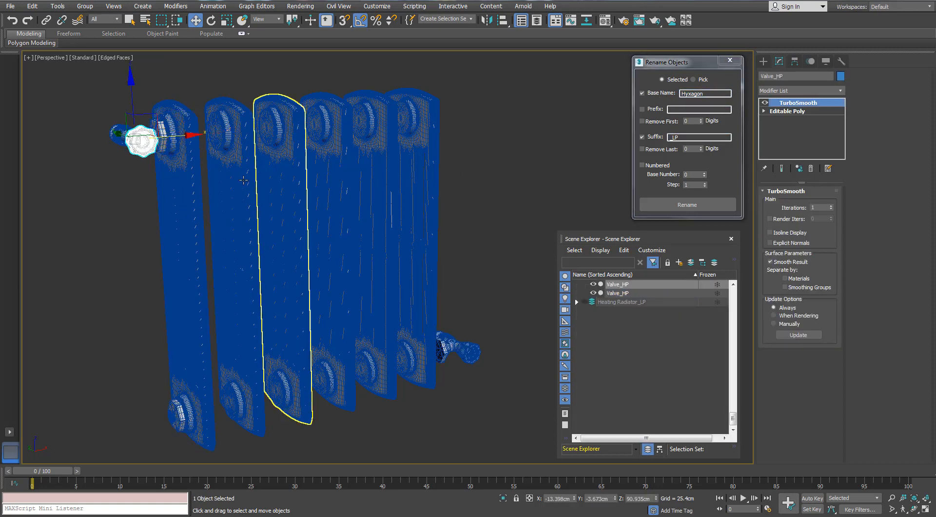
click(589, 320)
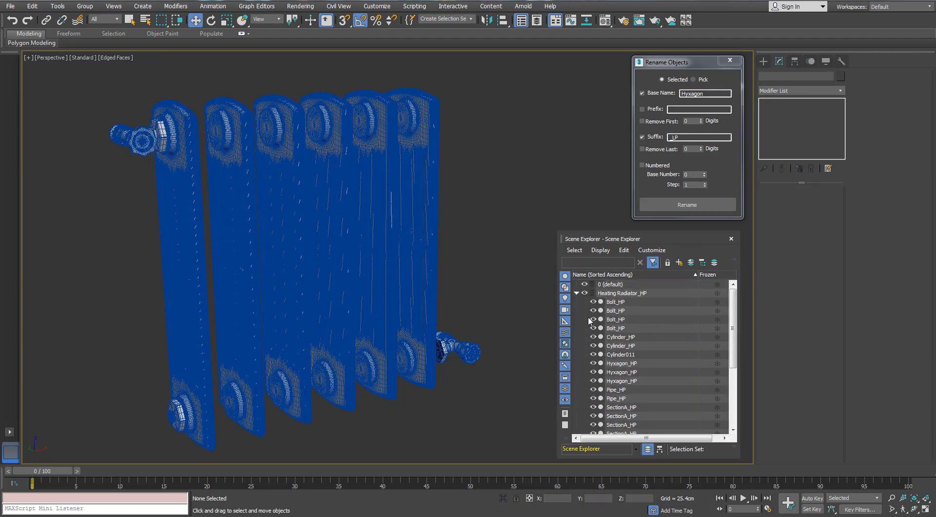
click(576, 293)
click(584, 292)
click(585, 302)
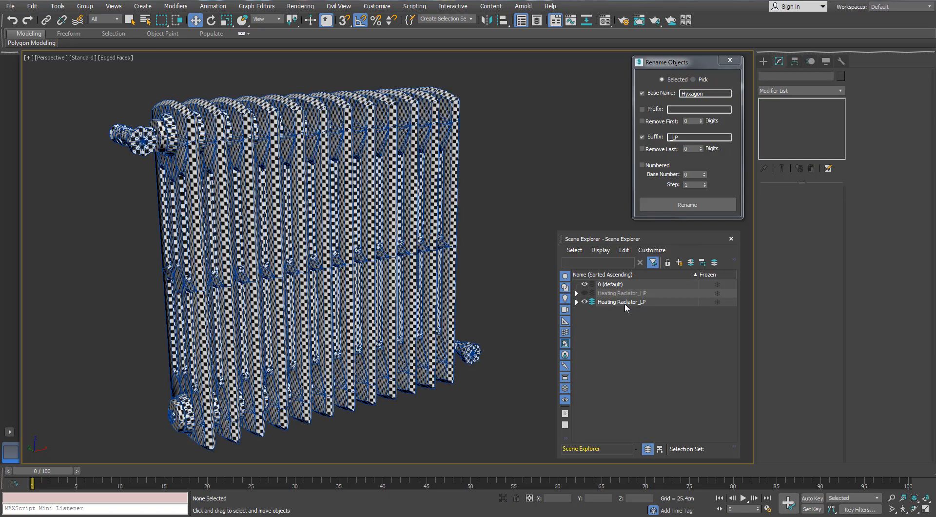
click(620, 301)
click(166, 133)
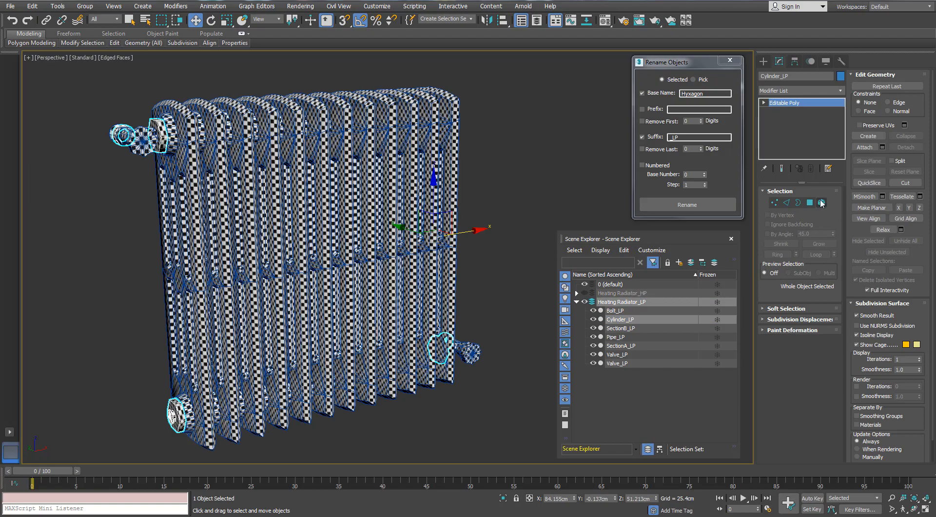
- Select the three hexagonal nut elements at the radiator's end connections in Cylinder_LP and detach them as a separate object
click(821, 203)
click(158, 132)
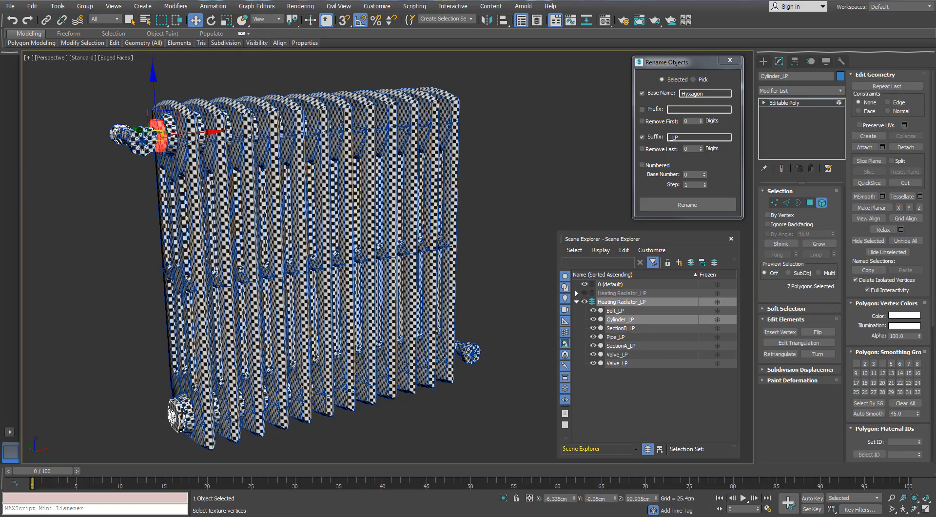
ctrl+click(179, 414)
scroll(468, 363, up, 6)
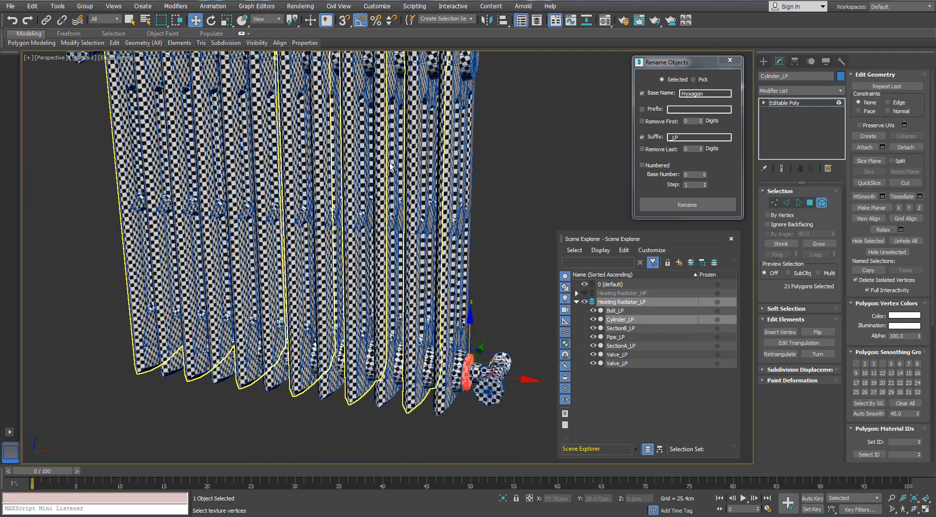
middle_drag(391, 167, 451, 260)
alt+middle_drag(148, 236, 176, 229)
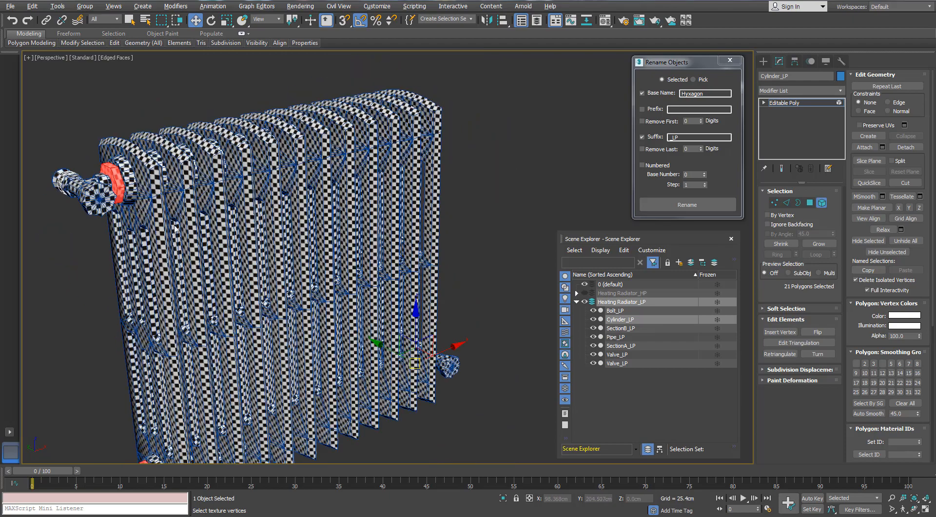
click(905, 146)
click(493, 263)
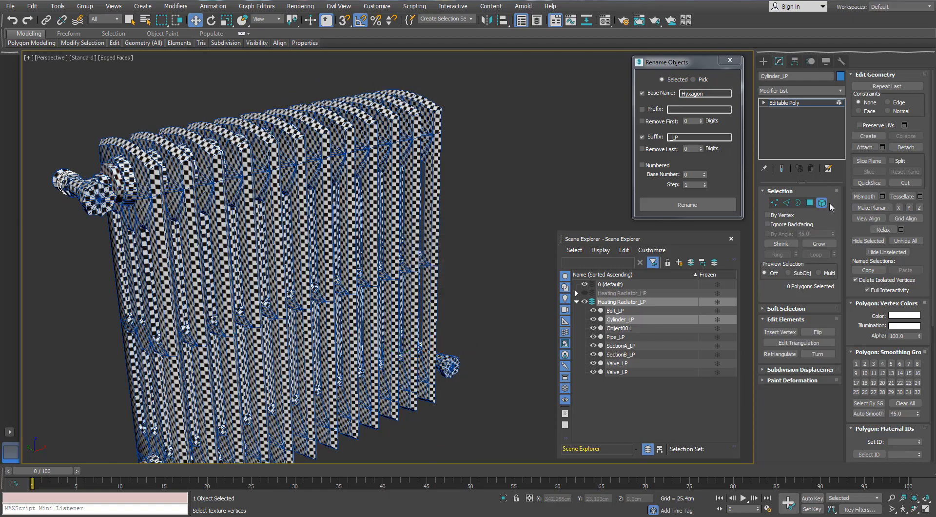
- Select the detached low-poly nuts and rename them with base name Hyxagon and suffix _LP
click(823, 202)
click(460, 184)
click(116, 181)
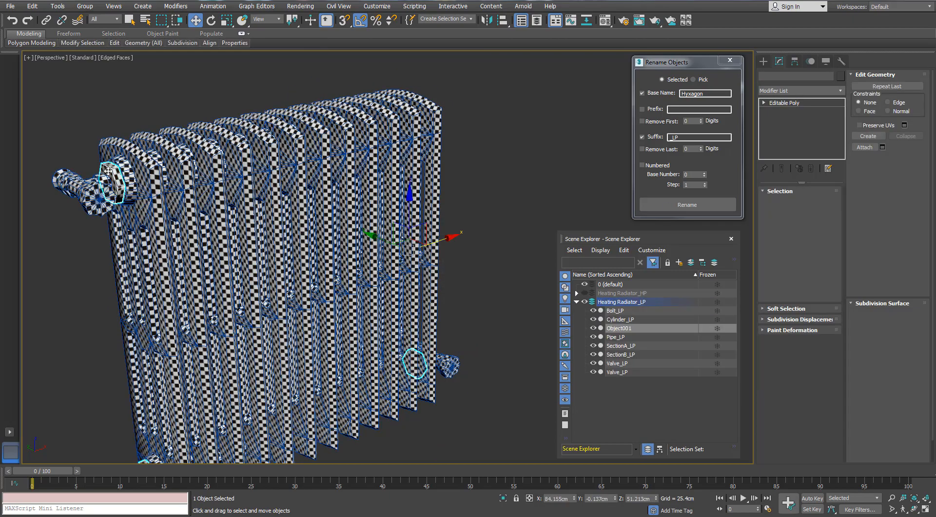
scroll(118, 184, down, 5)
alt+middle_drag(297, 182, 360, 176)
click(680, 205)
click(429, 195)
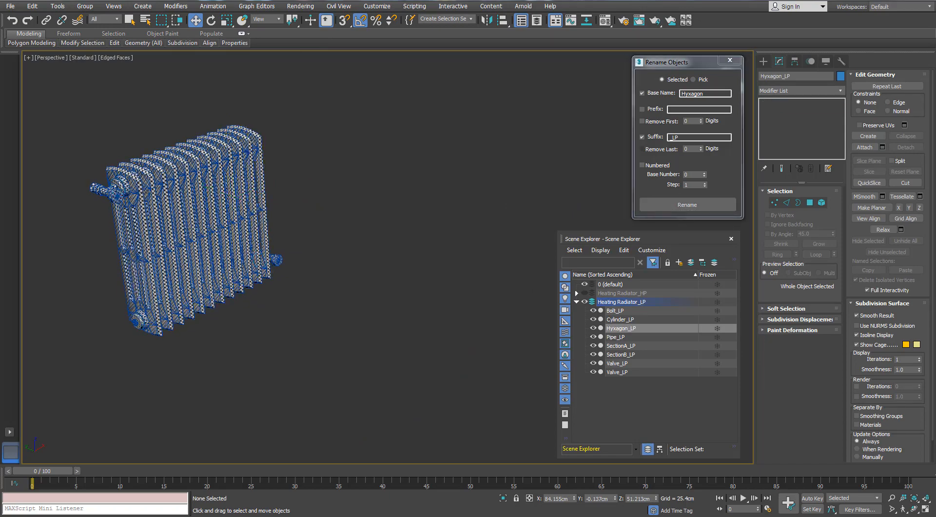
- Select the remaining ring elements of Cylinder_LP around the fittings at both valve ends
alt+middle_drag(312, 205, 356, 209)
scroll(142, 230, up, 5)
click(105, 250)
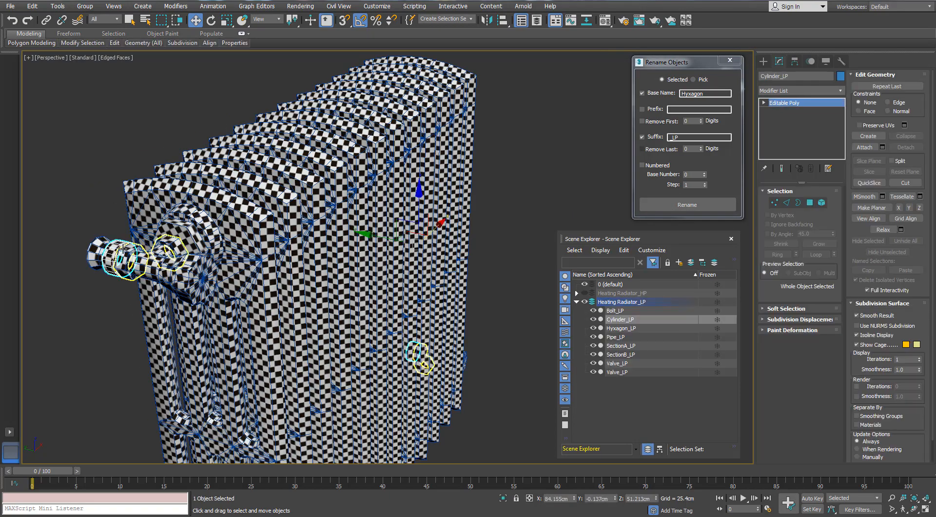
scroll(147, 254, down, 5)
alt+middle_drag(273, 292, 263, 257)
click(821, 203)
scroll(266, 260, up, 5)
scroll(298, 381, down, 5)
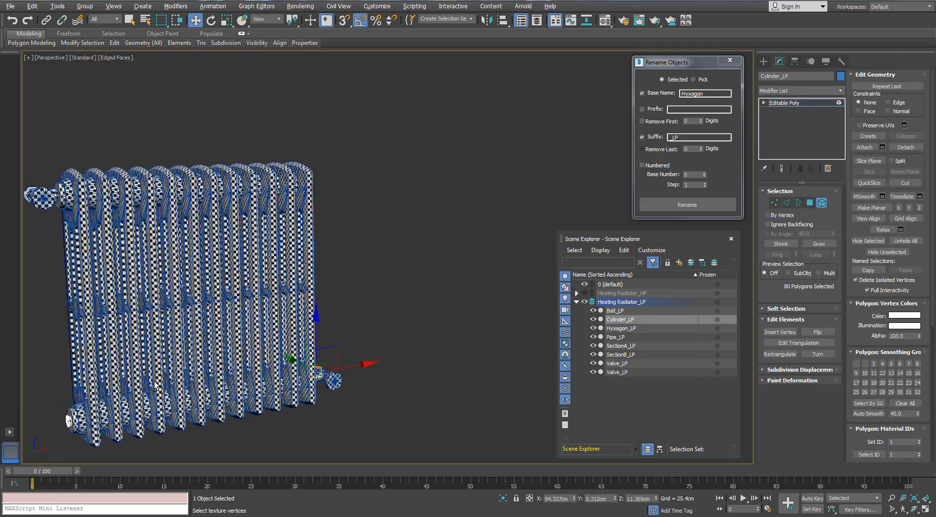
alt+middle_drag(273, 375, 321, 363)
ctrl+drag(153, 375, 110, 419)
middle_drag(138, 236, 150, 271)
scroll(146, 214, up, 3)
ctrl+drag(161, 207, 78, 281)
scroll(88, 263, down, 3)
alt+middle_drag(98, 234, 369, 203)
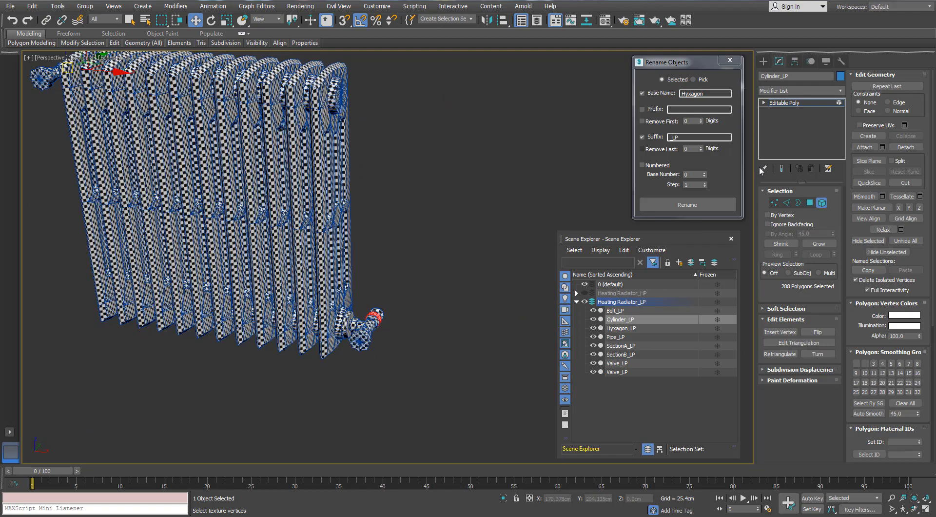
- Leave element editing and show the Heating Radiator_HP layer in place of the LP layer
click(821, 203)
click(585, 293)
click(585, 301)
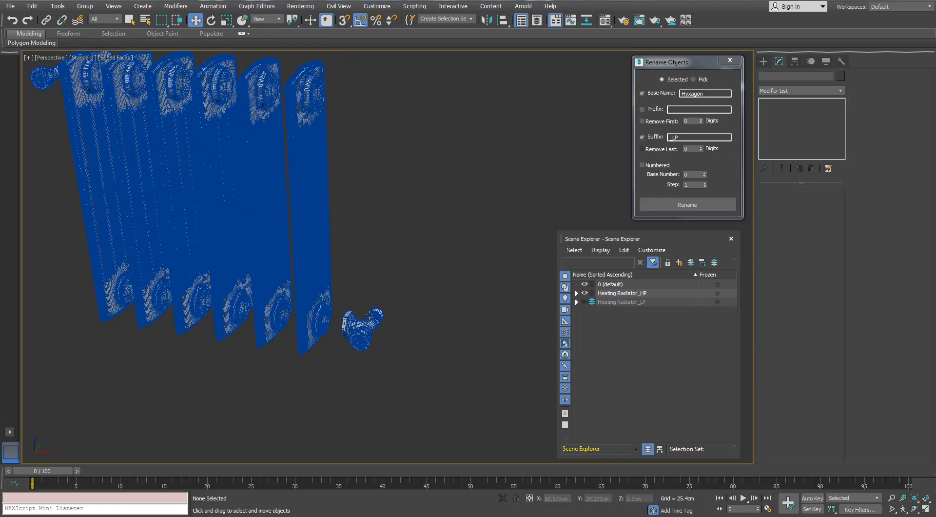
- Check the names of the high-poly bolt and toothed ring on the lower valve fitting
click(373, 315)
middle_drag(383, 321, 349, 268)
scroll(349, 267, up, 6)
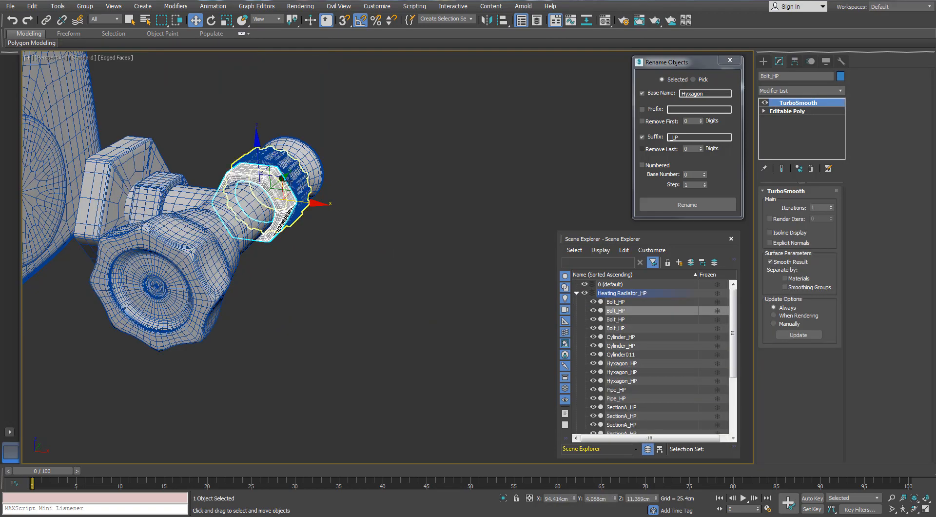
click(298, 197)
scroll(337, 174, down, 5)
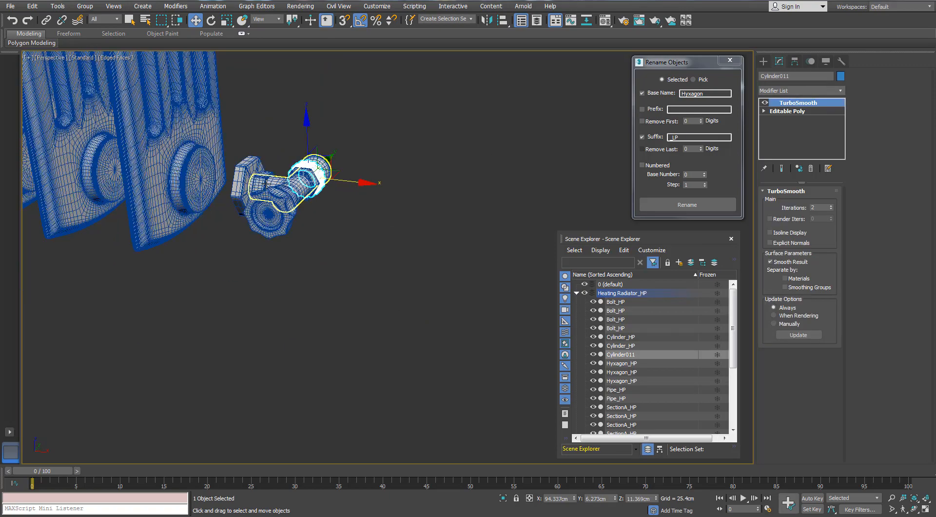
alt+middle_drag(338, 175, 348, 206)
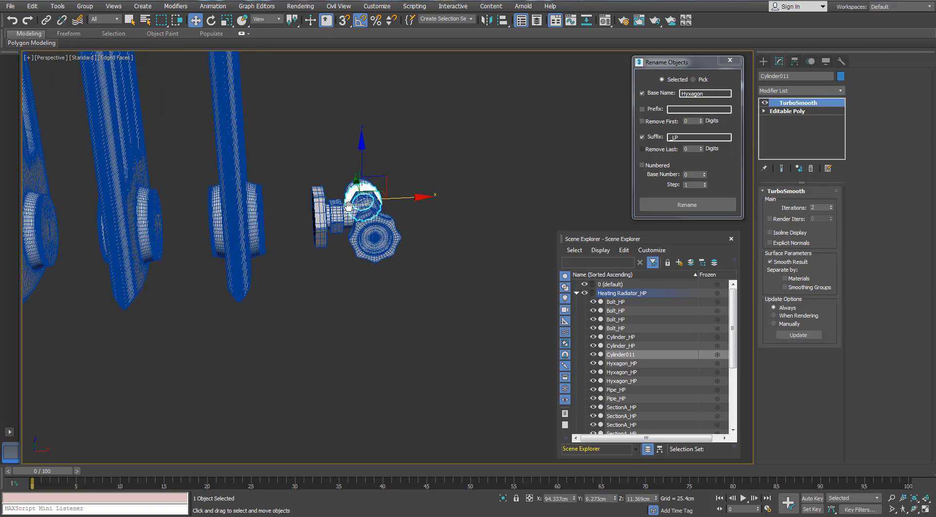
- Unhide the Heating Radiator_LP layer alongside the HP layer and select the low-poly ring object at the valve fittings
right_click(361, 327)
click(388, 276)
click(576, 292)
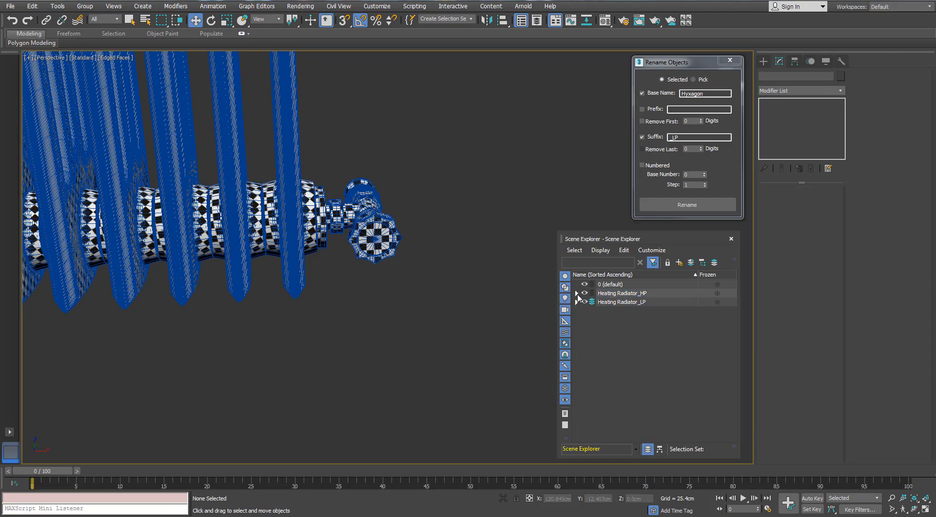
alt+middle_drag(438, 238, 280, 222)
scroll(281, 221, up, 4)
click(217, 187)
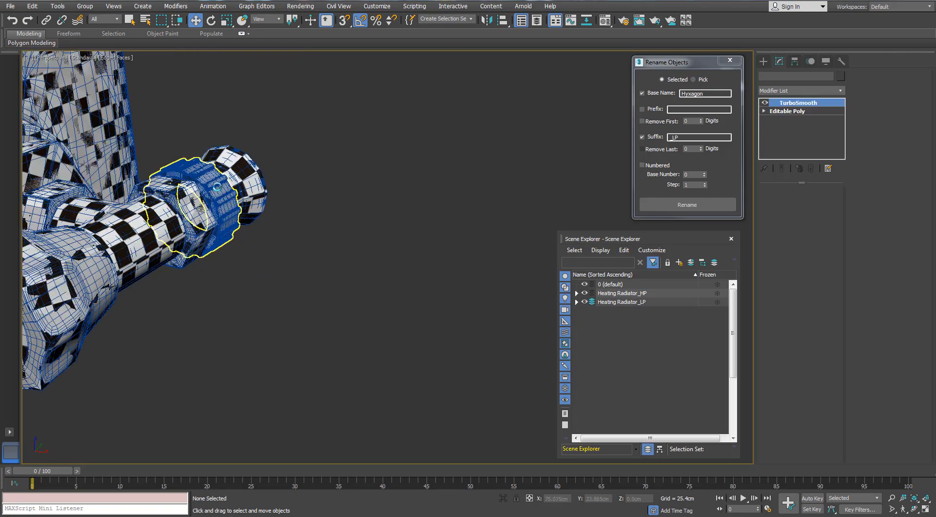
scroll(209, 187, down, 8)
middle_drag(183, 186, 347, 231)
scroll(301, 272, up, 4)
scroll(304, 272, up, 3)
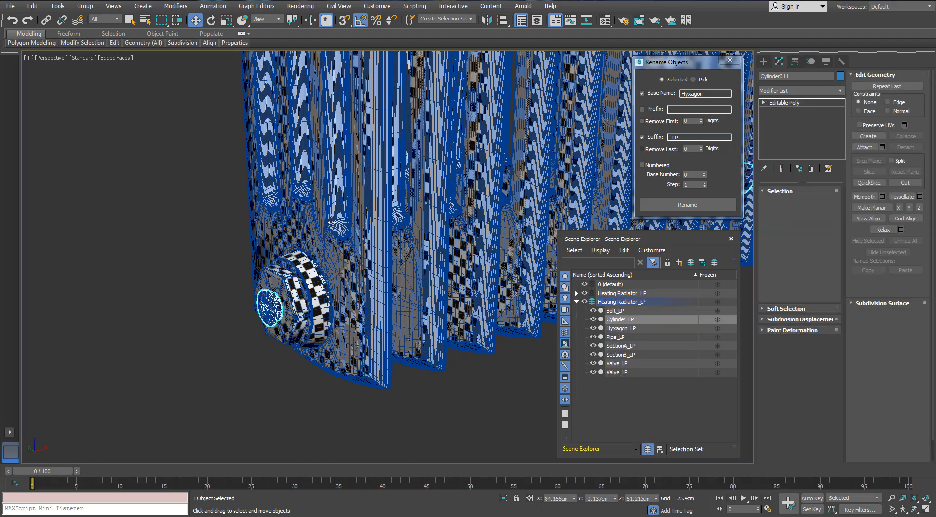
- Show only the Heating Radiator_LP layer and select the Cylinder_LP object at the radiator's end plug
click(584, 302)
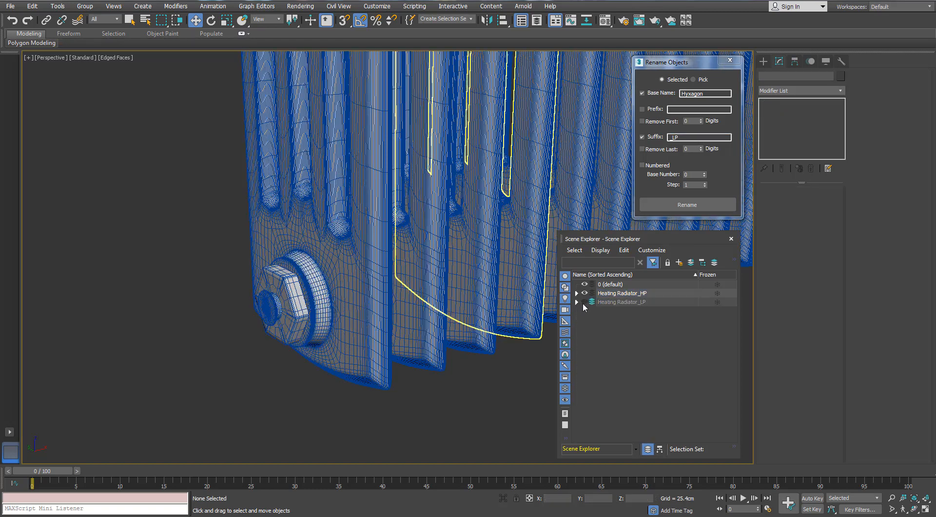
click(583, 302)
click(584, 293)
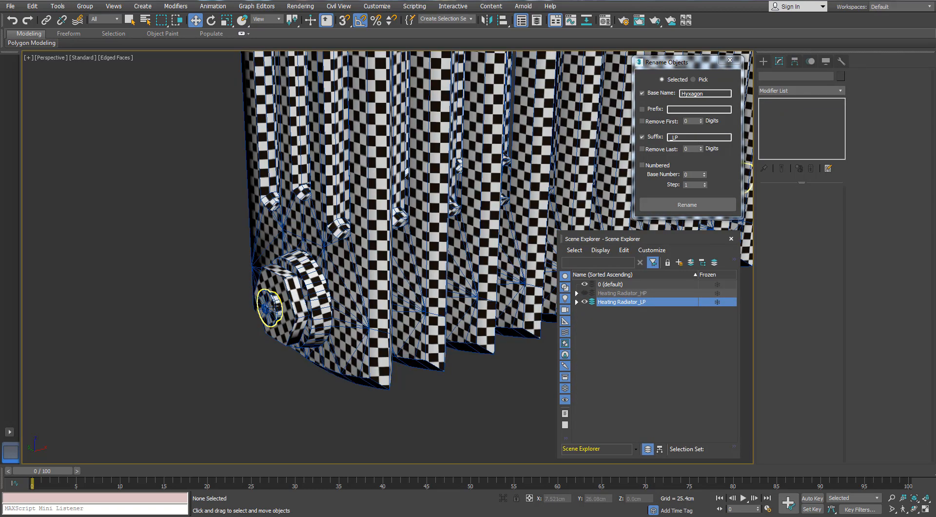
click(273, 306)
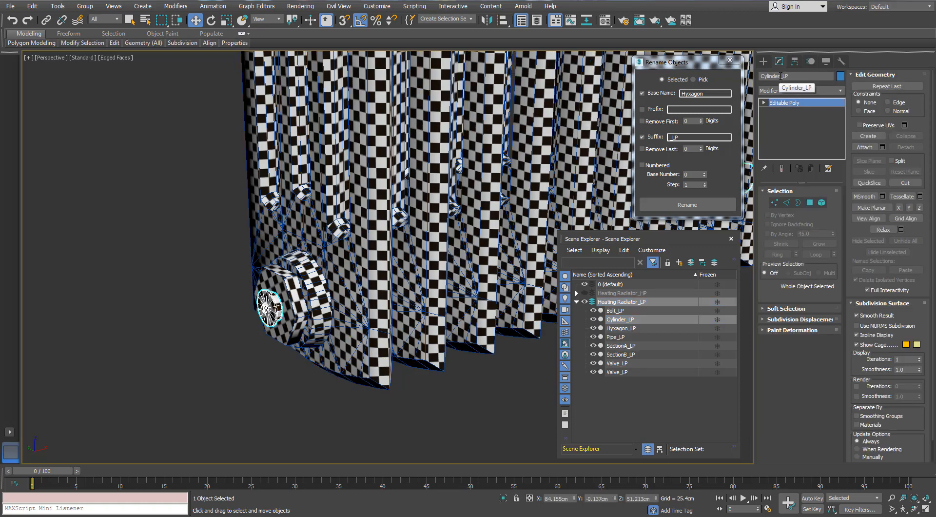
- Copy the base name Cylinder from the selected object's name into the renaming settings as the new base name
drag(779, 76, 754, 76)
right_click(760, 77)
click(792, 116)
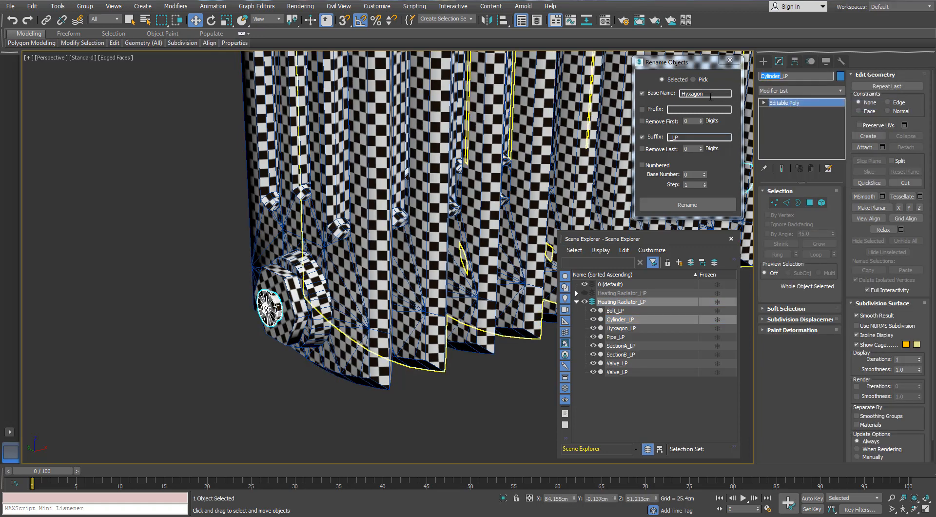
click(699, 94)
double_click(698, 94)
key(ctrl+v)
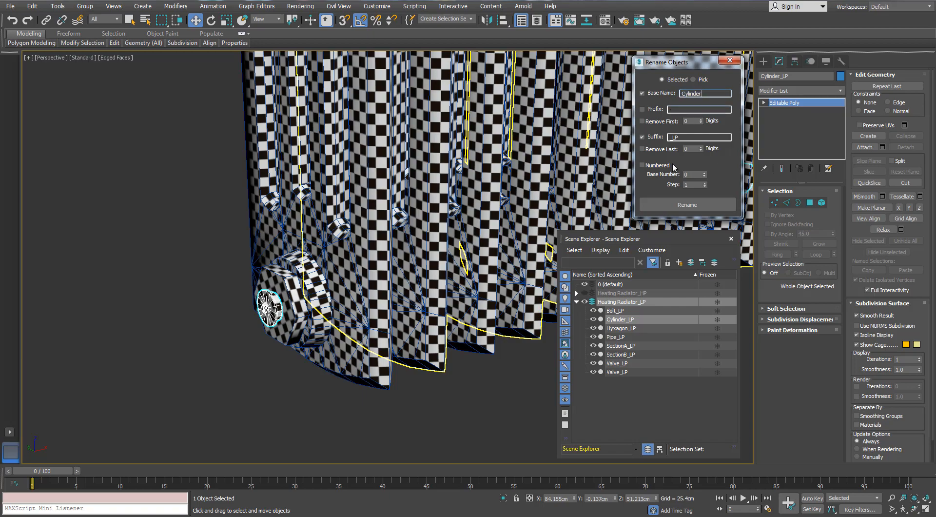
- Show the Heating Radiator_HP layer in place of the LP layer and select the round cap on the end plug
click(584, 301)
click(585, 293)
click(270, 304)
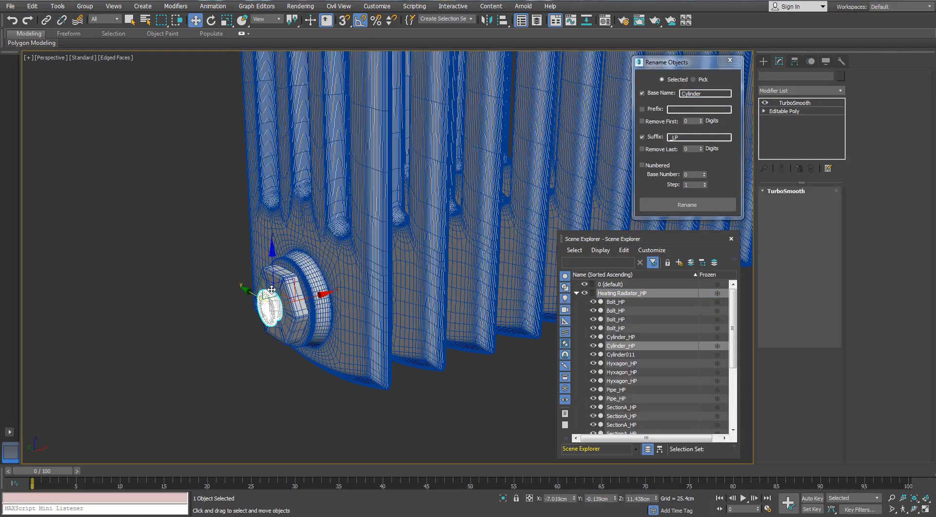
- Check the name of the high-poly toothed ring on the upper valve fitting
scroll(272, 289, down, 2)
scroll(273, 289, down, 1)
scroll(272, 288, up, 3)
scroll(276, 276, down, 4)
middle_drag(298, 180, 289, 300)
click(501, 285)
click(576, 293)
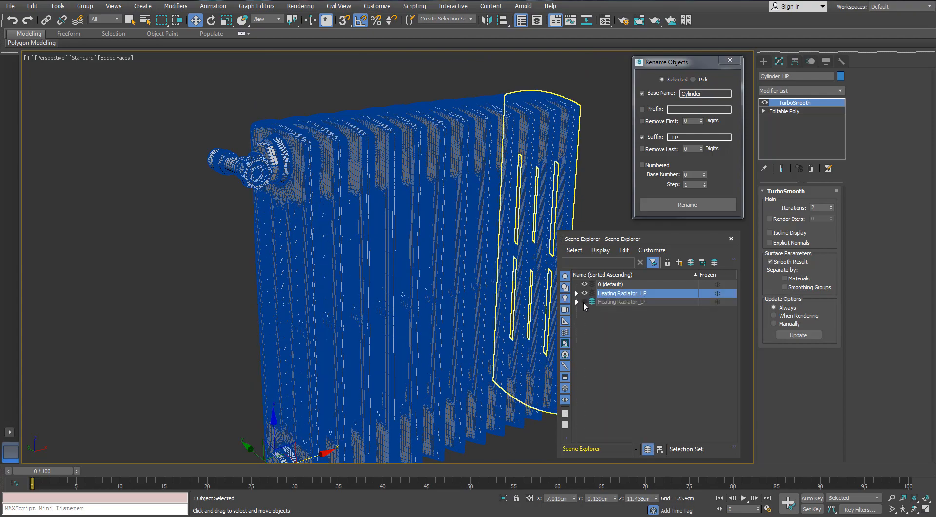
scroll(267, 155, up, 6)
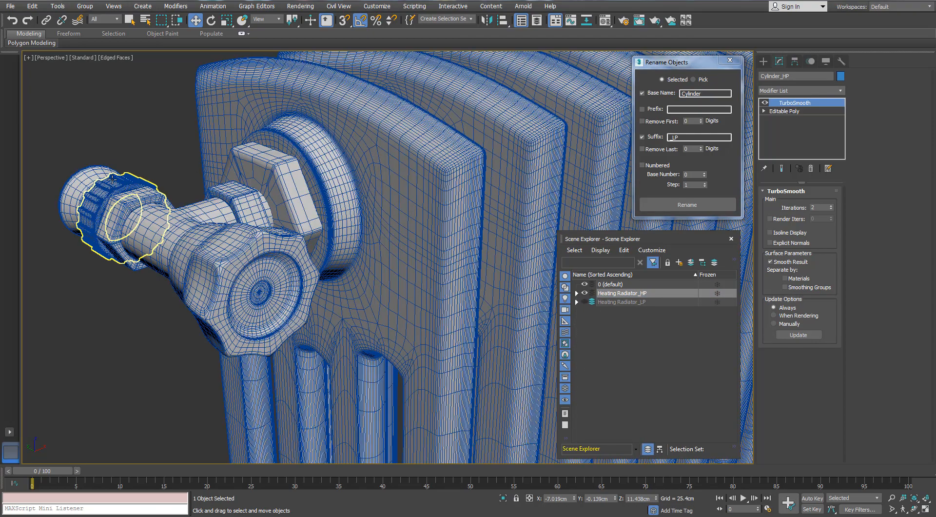
click(112, 181)
scroll(114, 183, down, 5)
scroll(351, 201, up, 7)
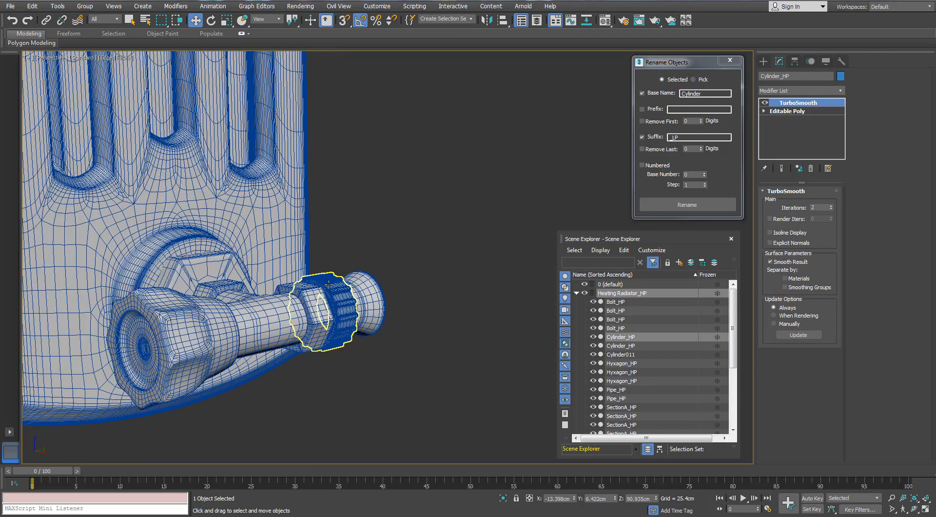
- Rename the high-poly toothed ring on the lower valve with base name Cylinder and suffix _HP
click(336, 281)
drag(691, 137, 675, 139)
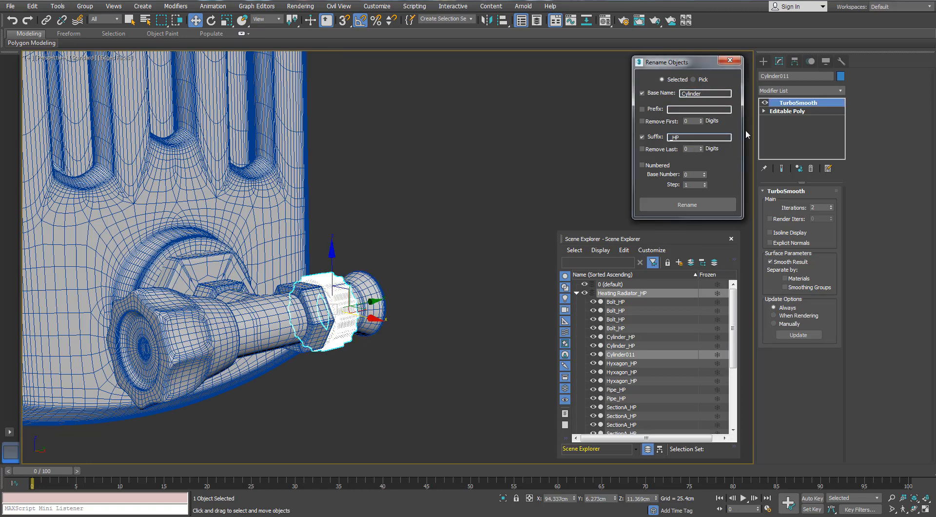
click(704, 204)
- Check the names of the high-poly nuts, valves, bolts and rings at the lower and upper fittings
alt+middle_drag(474, 234, 404, 296)
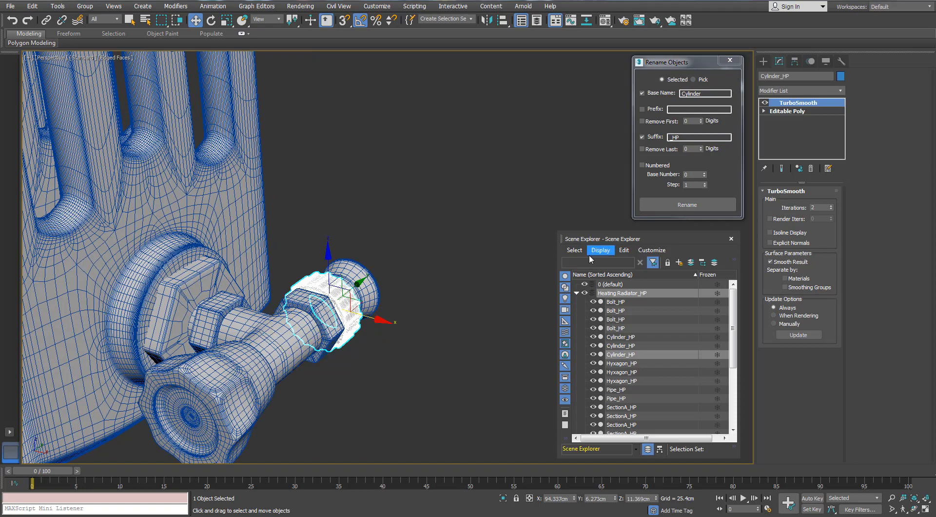
click(199, 298)
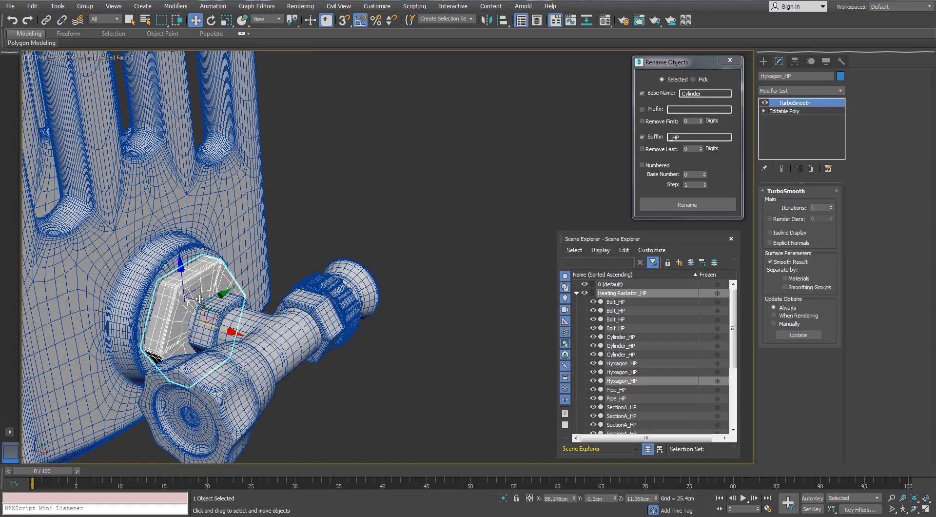
click(237, 346)
scroll(238, 347, down, 6)
alt+middle_drag(188, 257, 352, 269)
click(162, 293)
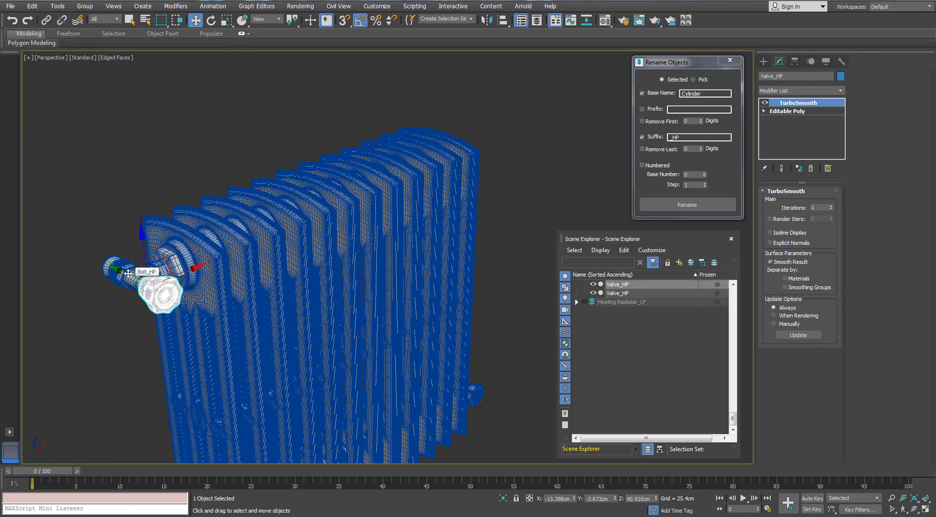
click(126, 273)
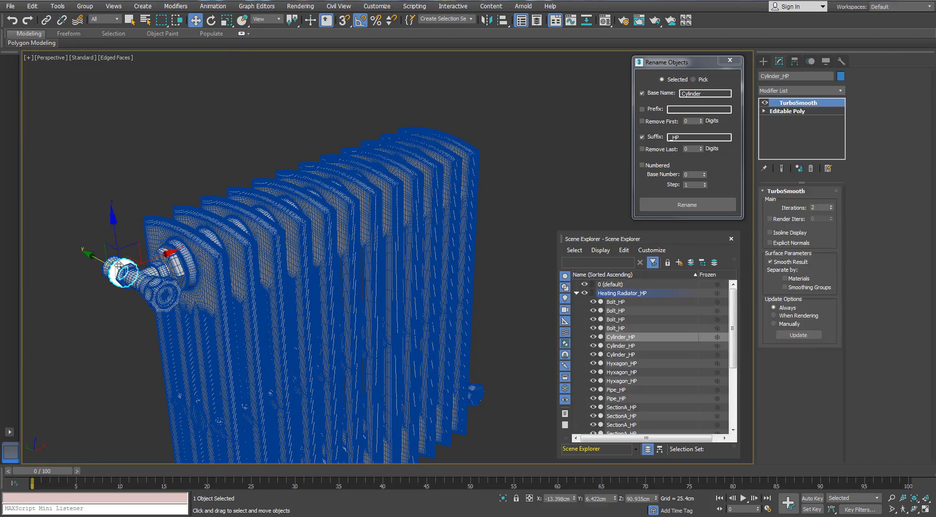
click(111, 326)
click(178, 266)
alt+middle_drag(150, 279, 156, 258)
click(133, 271)
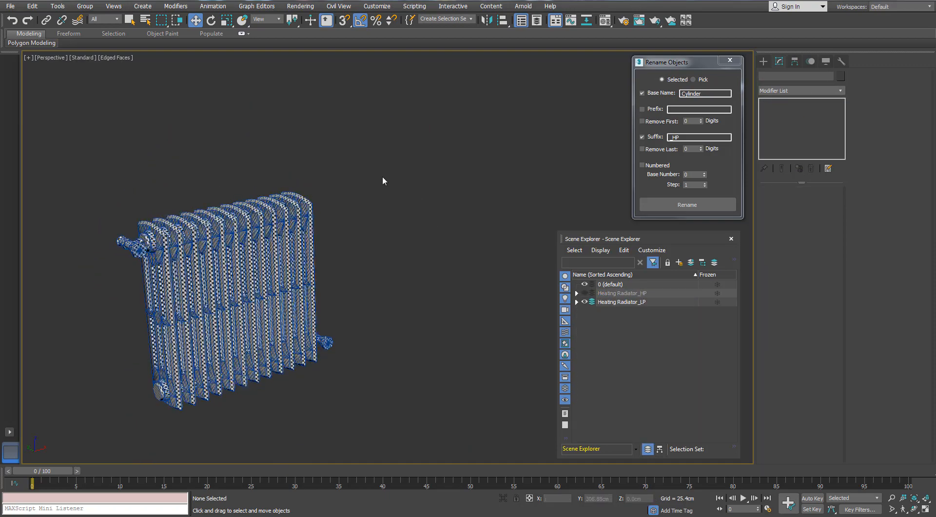
- Show the HP and LP layers together and turn off the edge display to view the overlapping radiators in plain shading
alt+middle_drag(382, 177, 395, 185)
click(585, 293)
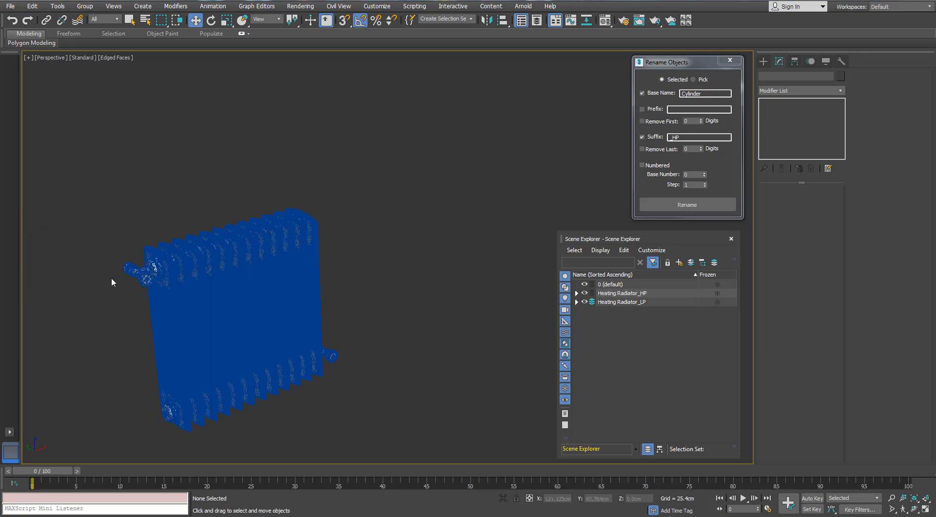
scroll(112, 282, up, 3)
scroll(226, 266, up, 5)
alt+middle_drag(228, 267, 356, 113)
scroll(351, 156, down, 4)
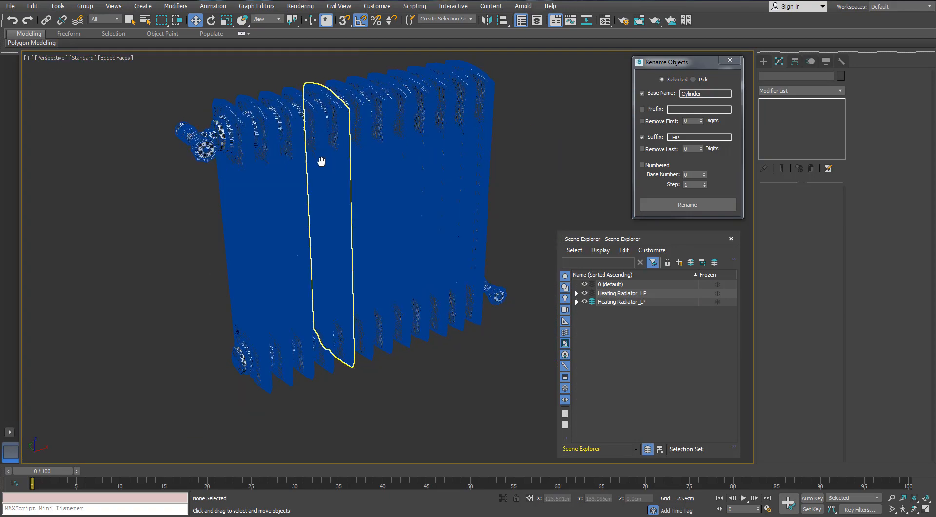
middle_drag(321, 162, 303, 188)
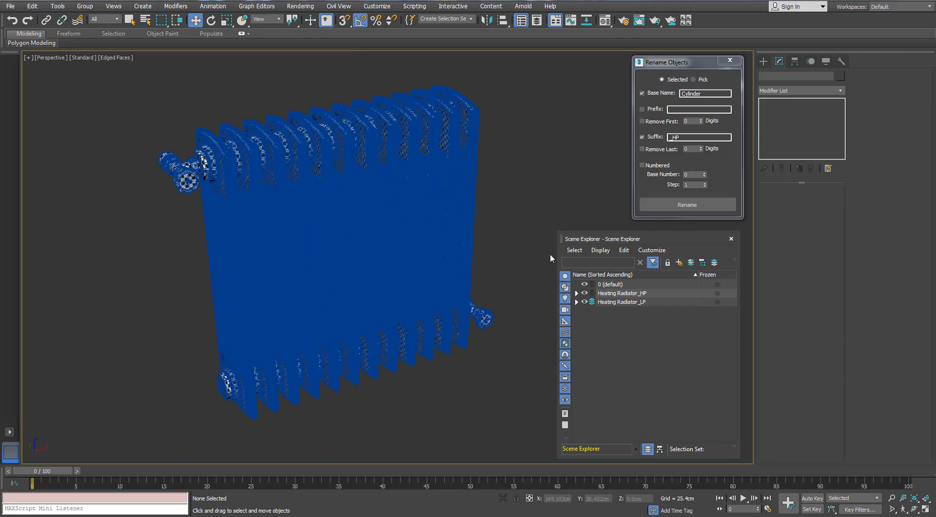
key(F4)
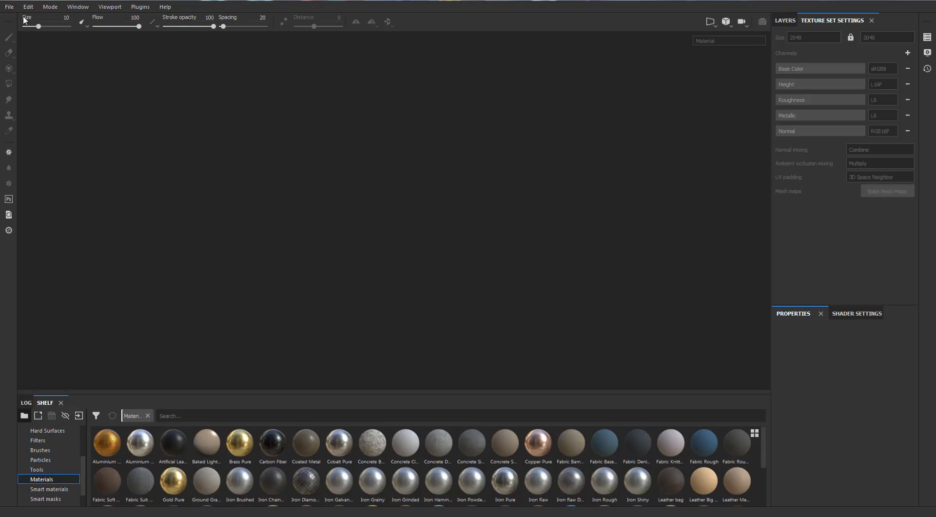
- Switch to Substance Painter and create a new project from the radiator mesh with the Unreal Engine 4 (allegorithmic) template at 2048 resolution
click(9, 7)
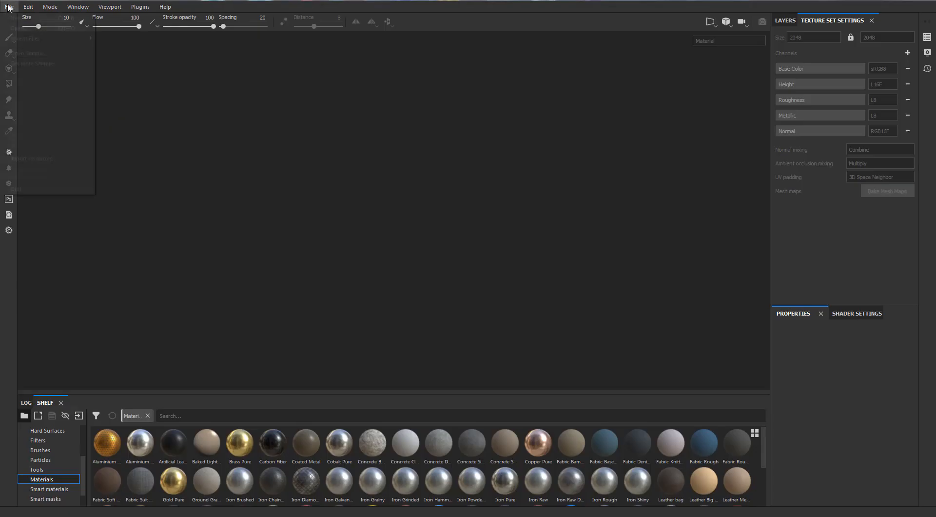
click(16, 18)
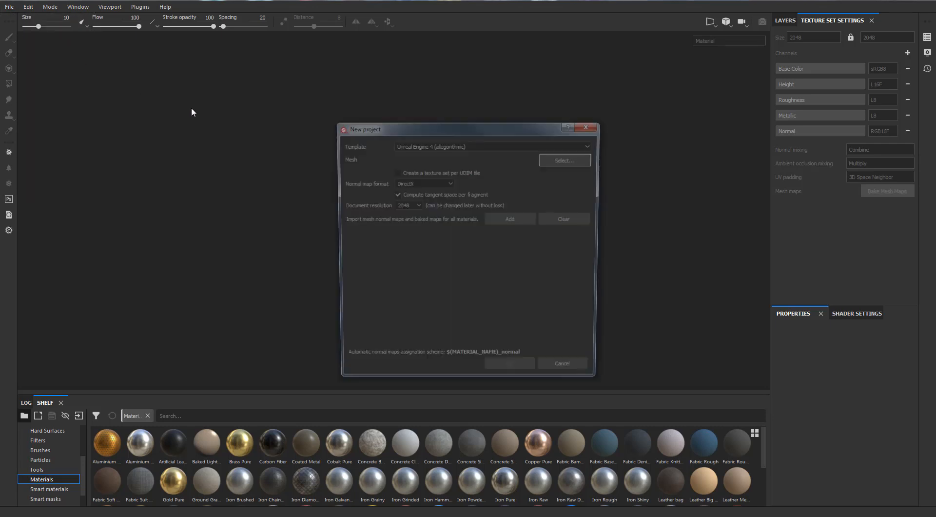
drag(415, 126, 411, 105)
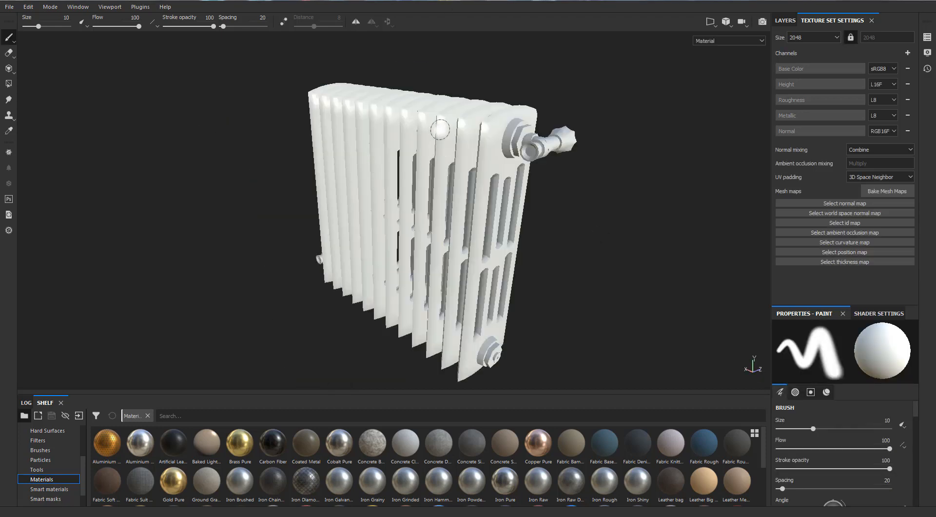
- Open the mesh map baking settings and leave only the Normal map enabled for baking
alt+middle_drag(573, 167, 503, 162)
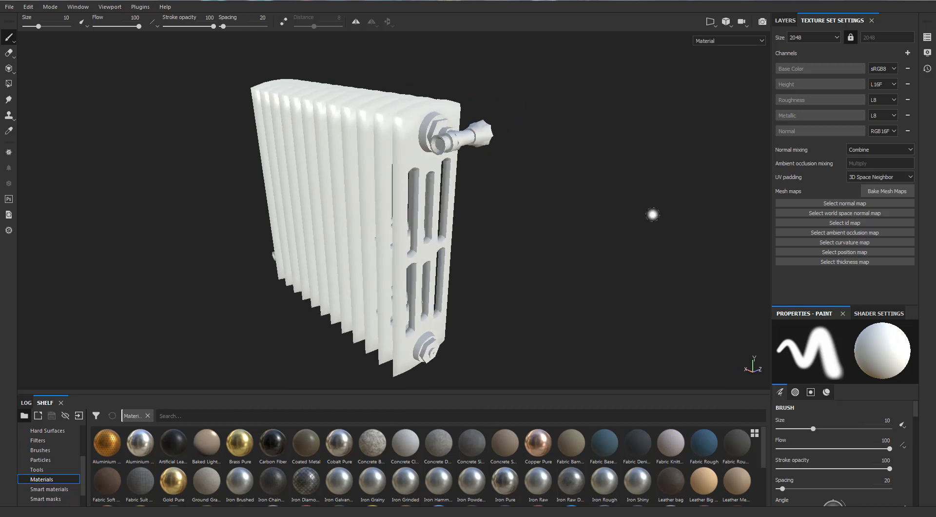
alt+middle_drag(588, 168, 596, 168)
alt+drag(596, 168, 746, 189)
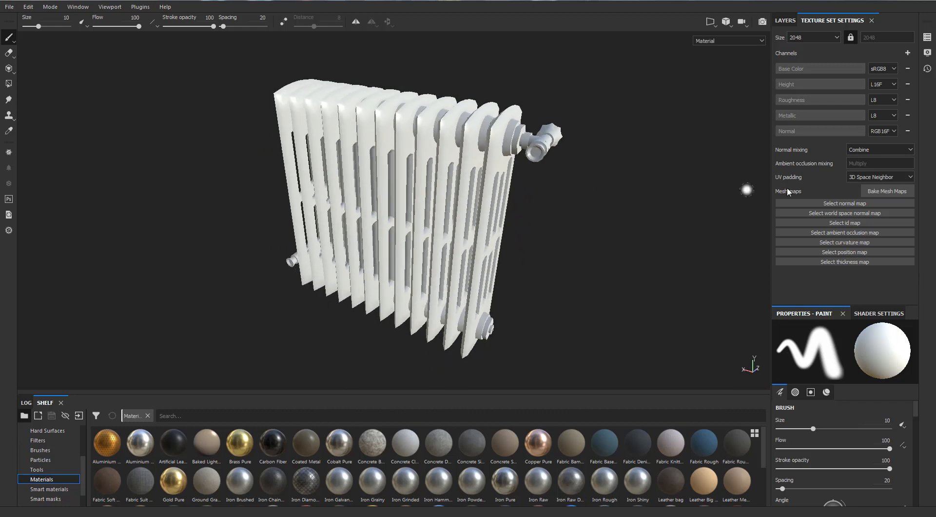
click(896, 190)
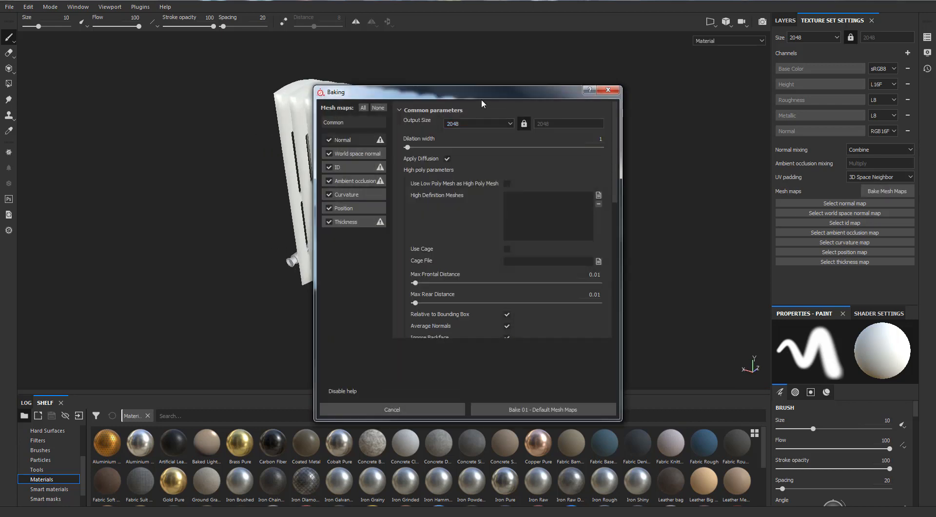
drag(481, 99, 580, 59)
click(454, 78)
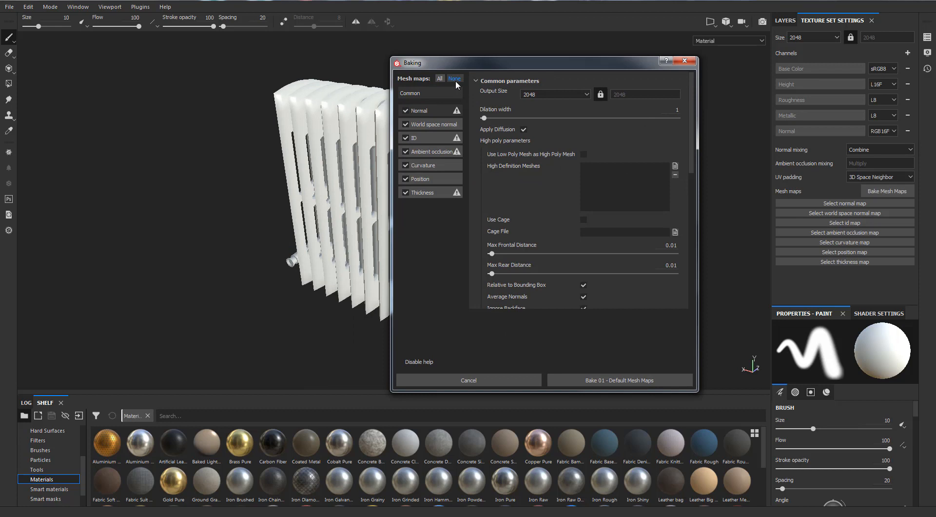
click(406, 111)
- Load Heating Radiator_HP.obj as the high definition mesh for the bake
click(674, 166)
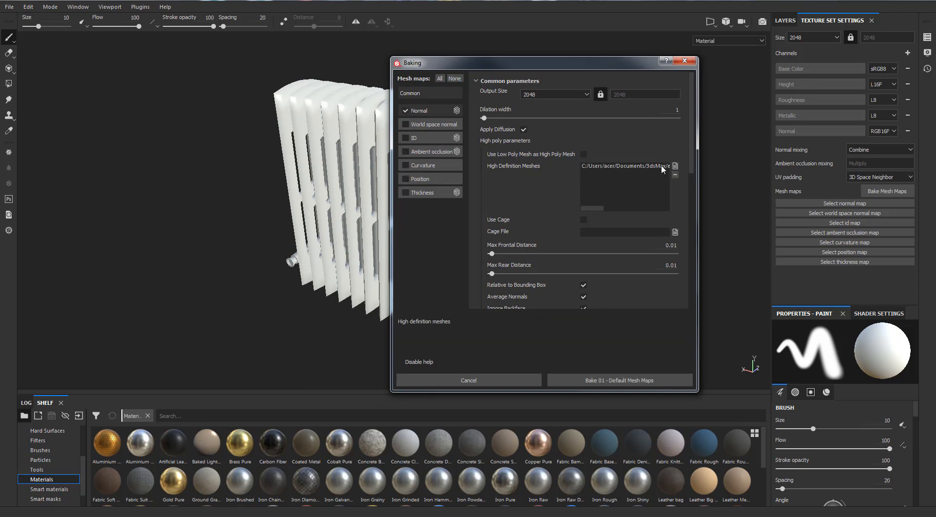
drag(588, 209, 678, 208)
scroll(587, 260, down, 4)
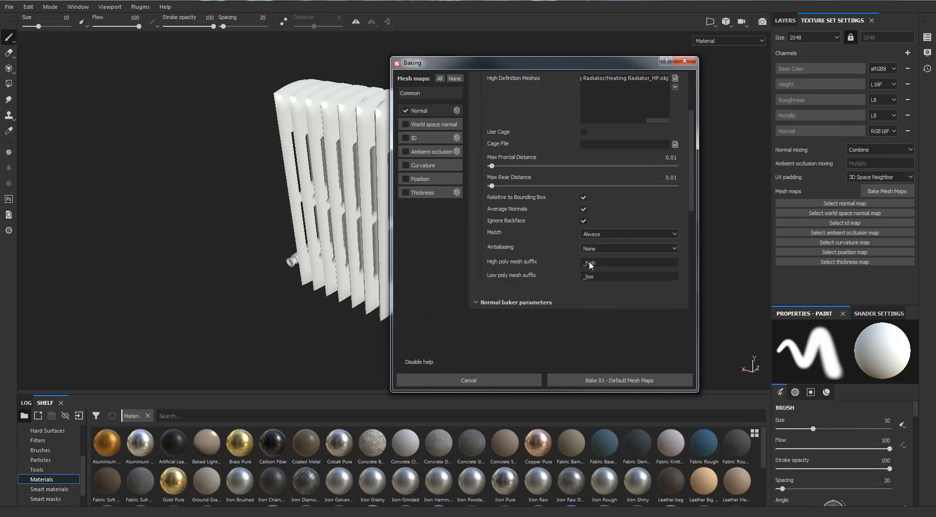
- Match the bake by mesh name with high poly suffix _HP and low poly suffix _LP, and bake the normal map
click(610, 203)
click(610, 219)
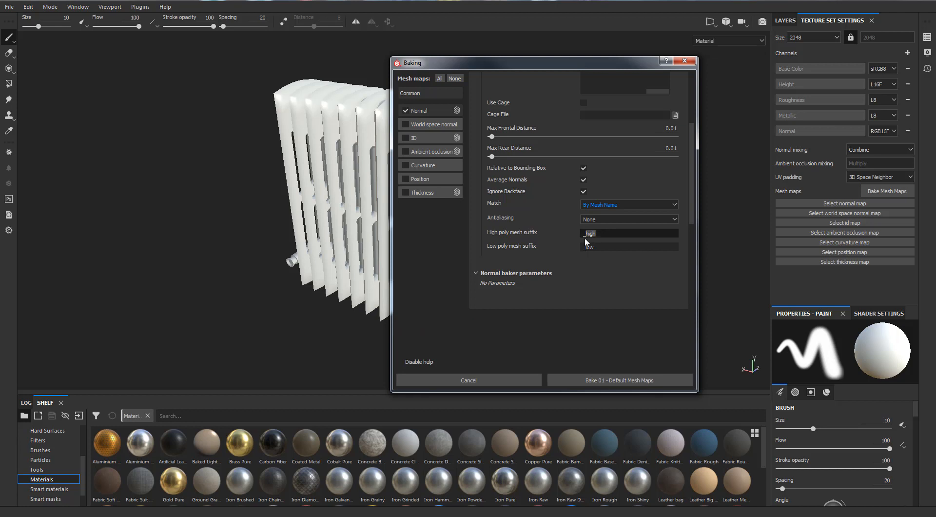
click(600, 247)
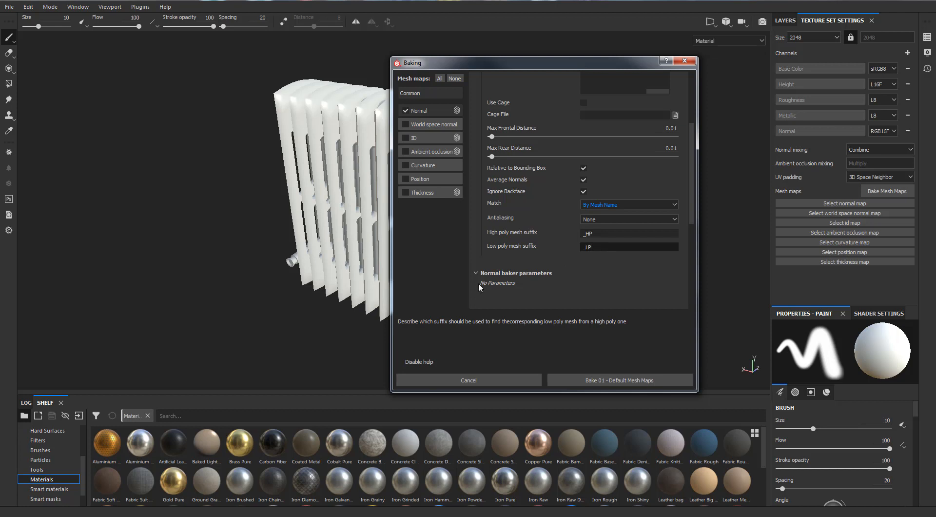
click(617, 386)
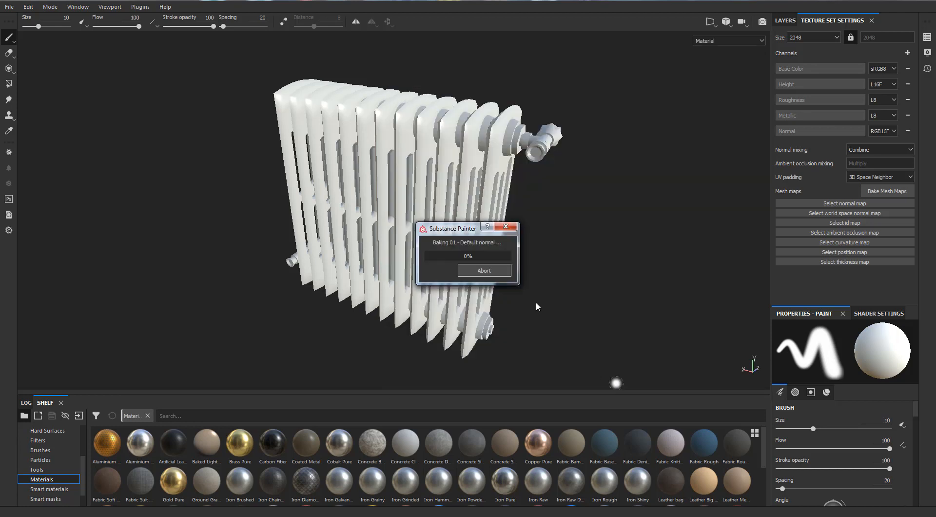
- Examine the baked normals on the radiator's ribs and valves from both ends
scroll(543, 274, up, 2)
shift+right_drag(560, 118, 538, 130)
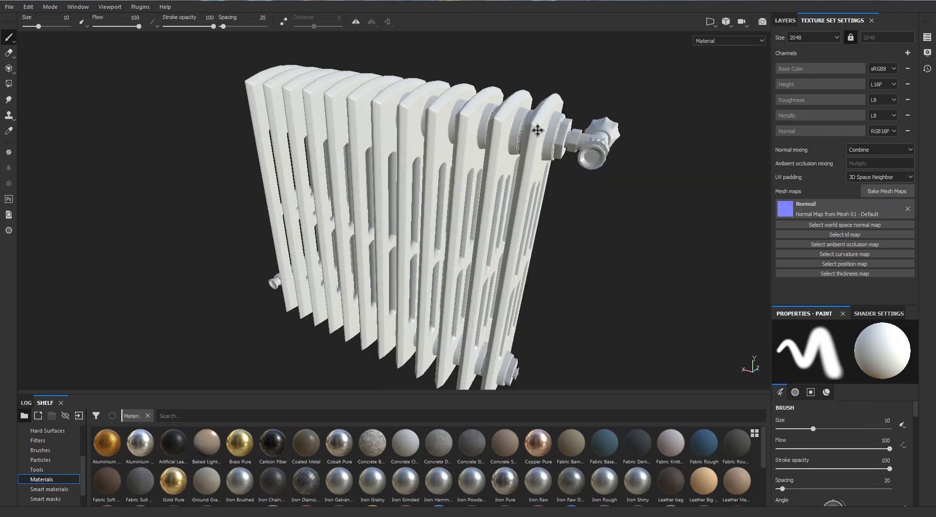
alt+drag(538, 131, 223, 145)
alt+middle_drag(223, 144, 343, 144)
mouse_move(342, 144)
shift+right_down()
mouse_move(323, 143)
mouse_move(356, 147)
shift+right_up()
alt+drag(356, 149, 449, 211)
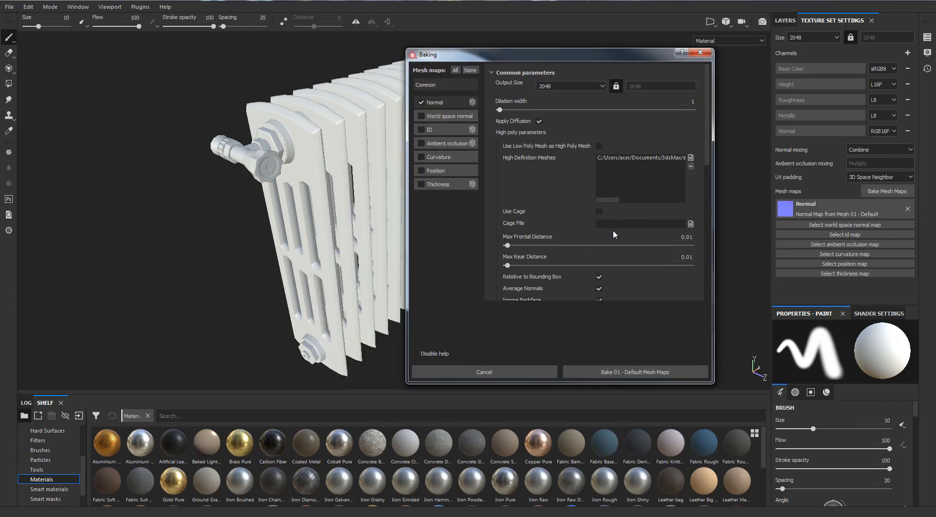
- Set the bake's antialiasing to Subsampling 4x4 and enable all mesh maps for baking
scroll(625, 245, down, 3)
click(620, 210)
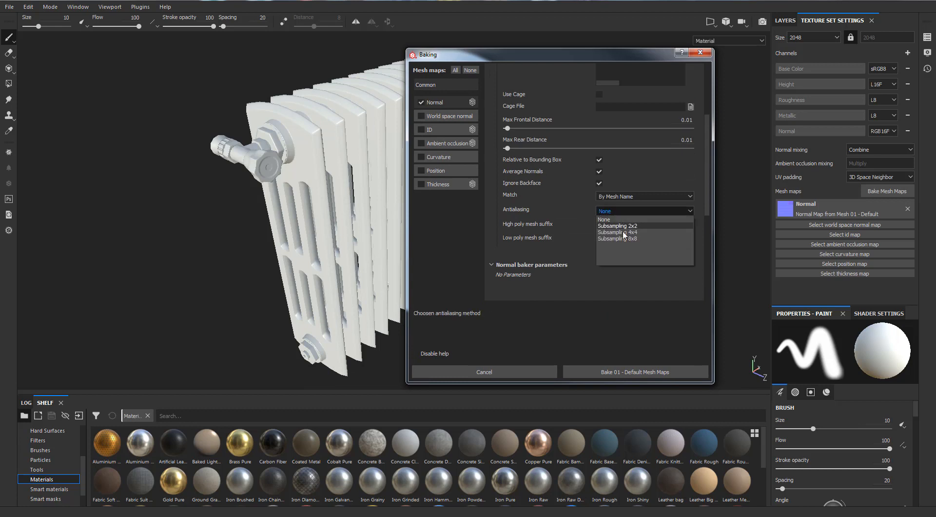
click(621, 232)
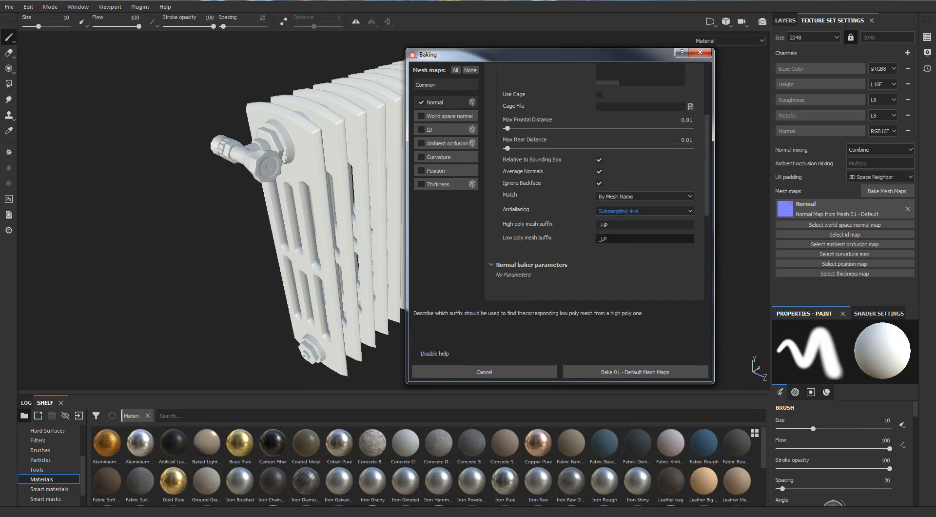
click(423, 115)
click(437, 127)
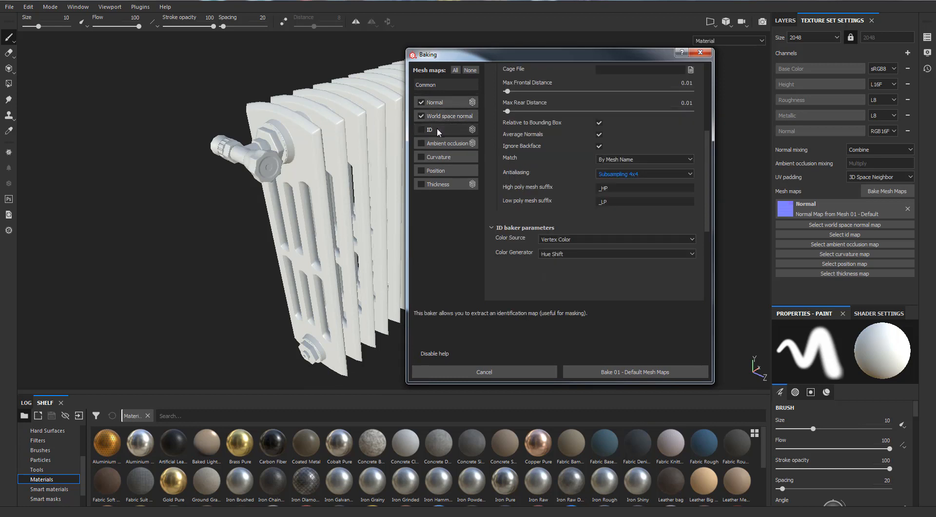
click(456, 70)
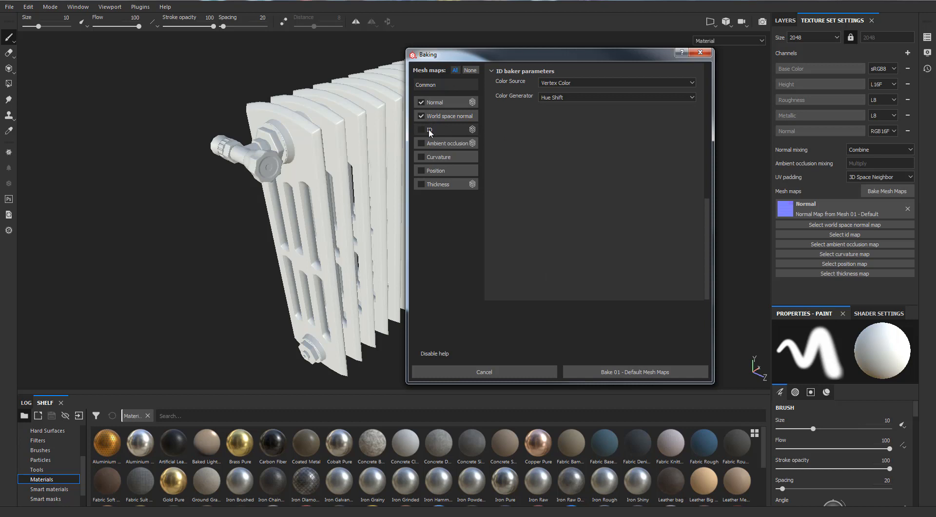
- Set the ID baker's color source to Mesh ID / Polygroup and its color generator to Random
click(558, 85)
click(559, 108)
click(558, 97)
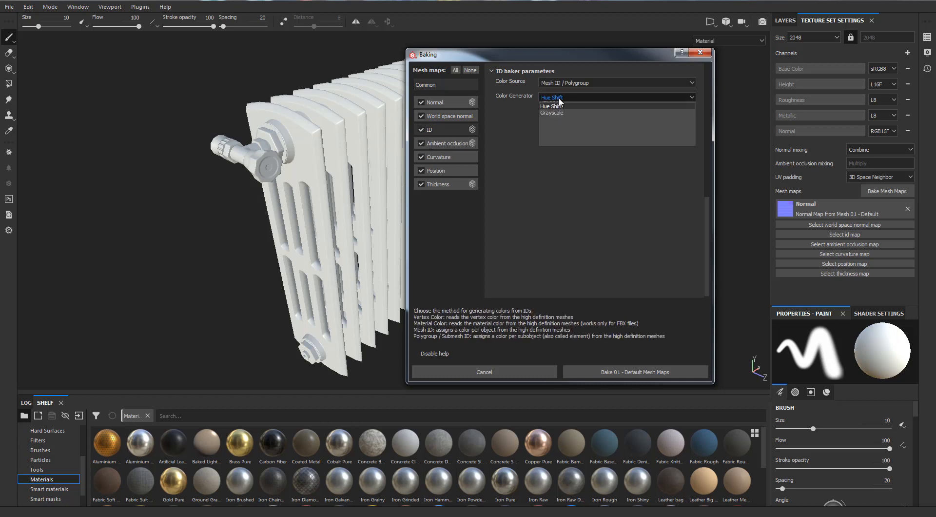
click(558, 106)
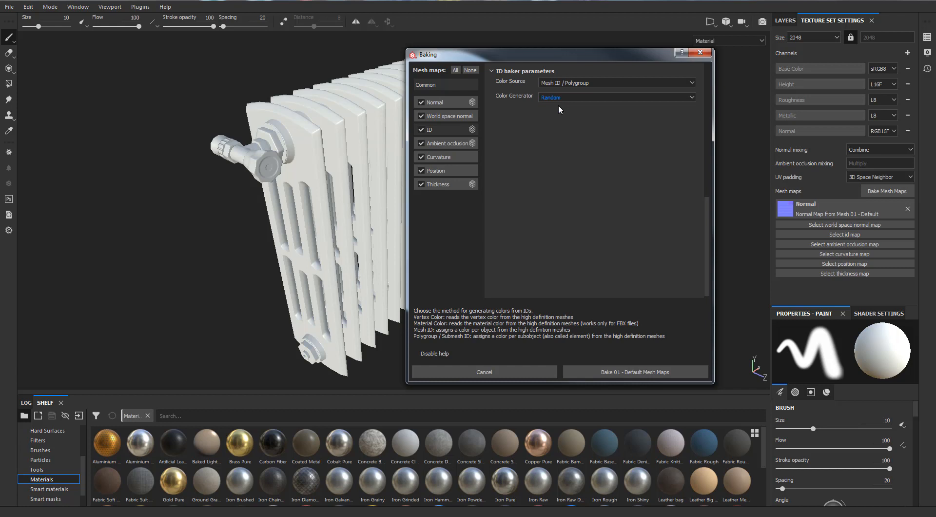
- Set the ambient occlusion baker's secondary rays to 100 and its self occlusion to Only Same Mesh Name
click(445, 142)
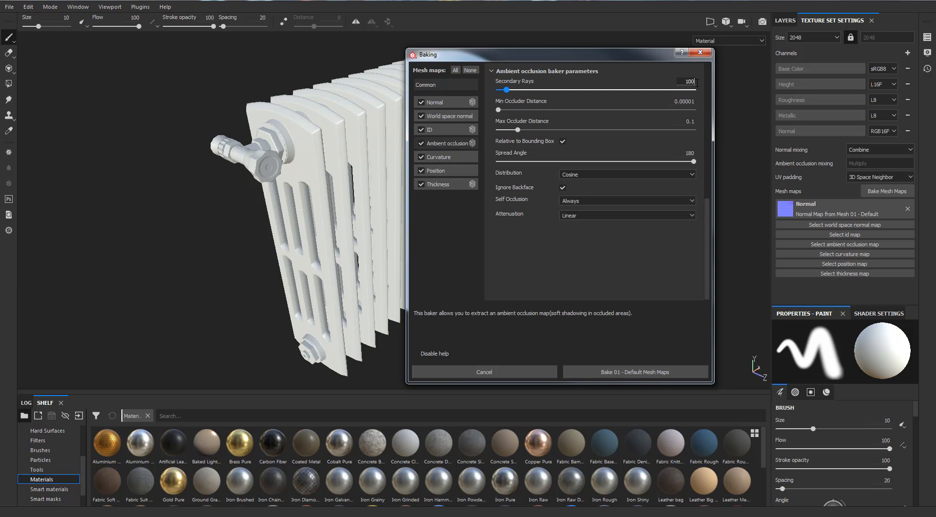
key(Return)
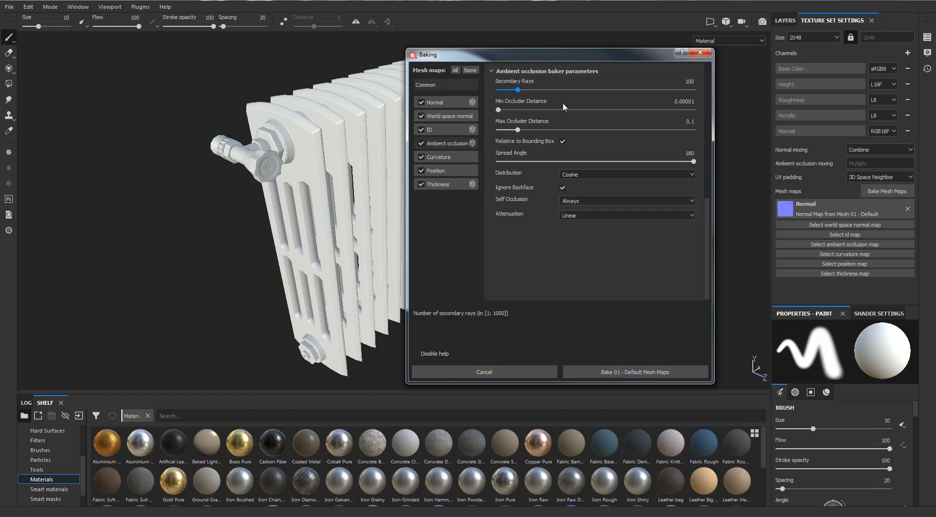
click(616, 174)
click(614, 176)
click(600, 200)
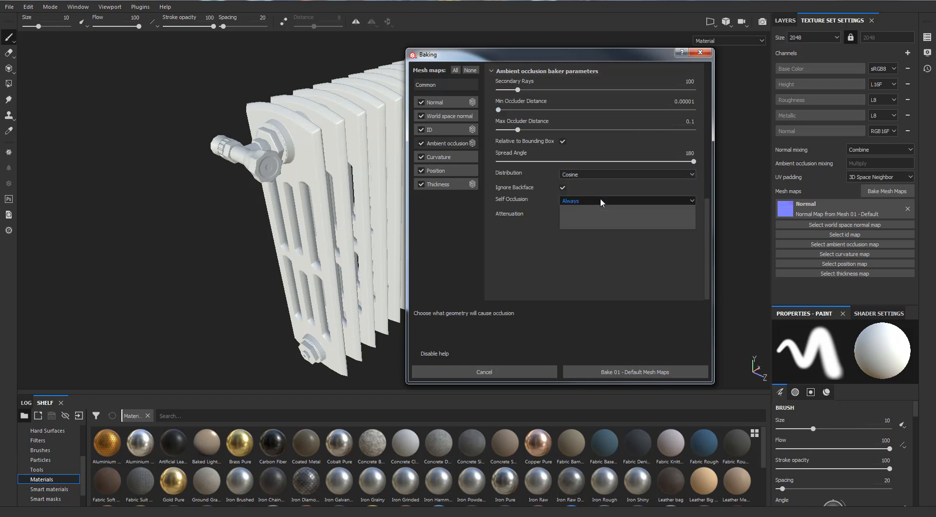
click(590, 215)
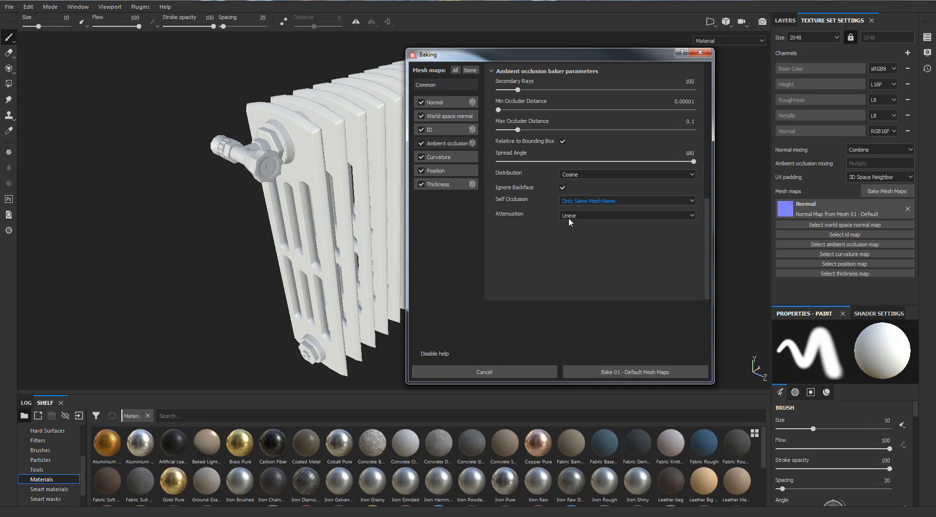
- Set the thickness baker's self occlusion to Only Same Mesh Name
click(445, 158)
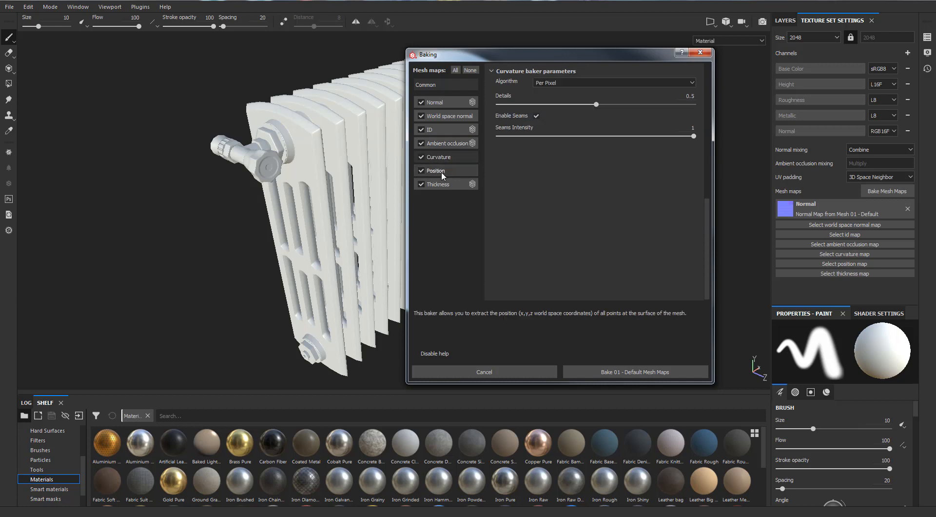
click(442, 172)
click(441, 185)
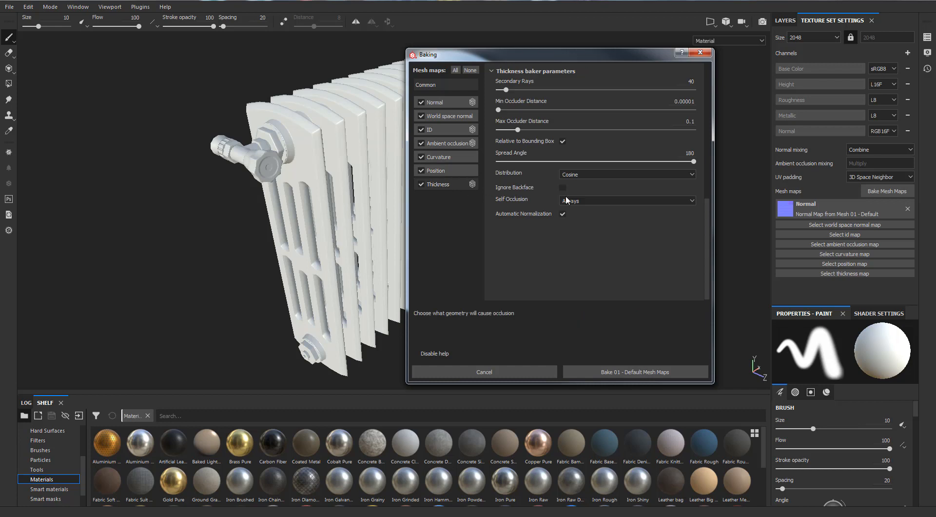
click(574, 200)
click(582, 216)
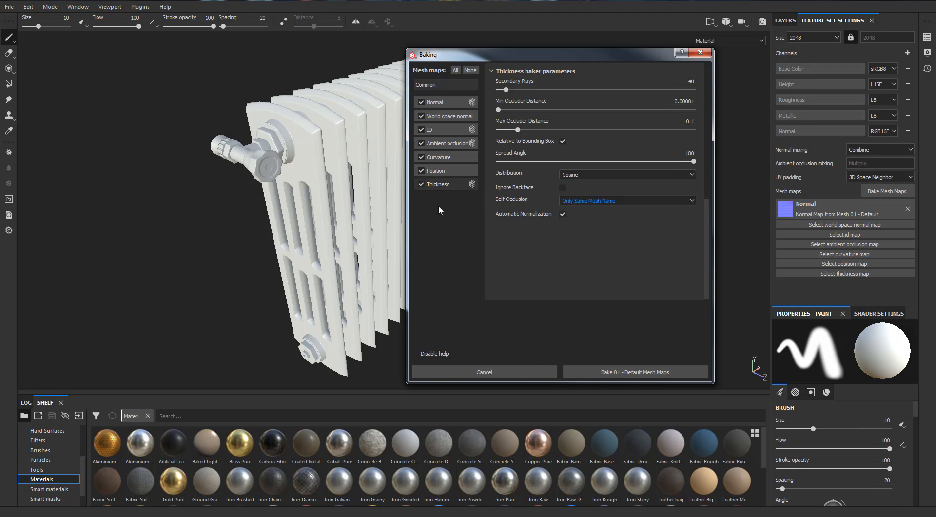
- Review the parameters of each map baker from Thickness back to Normal
click(440, 172)
click(442, 185)
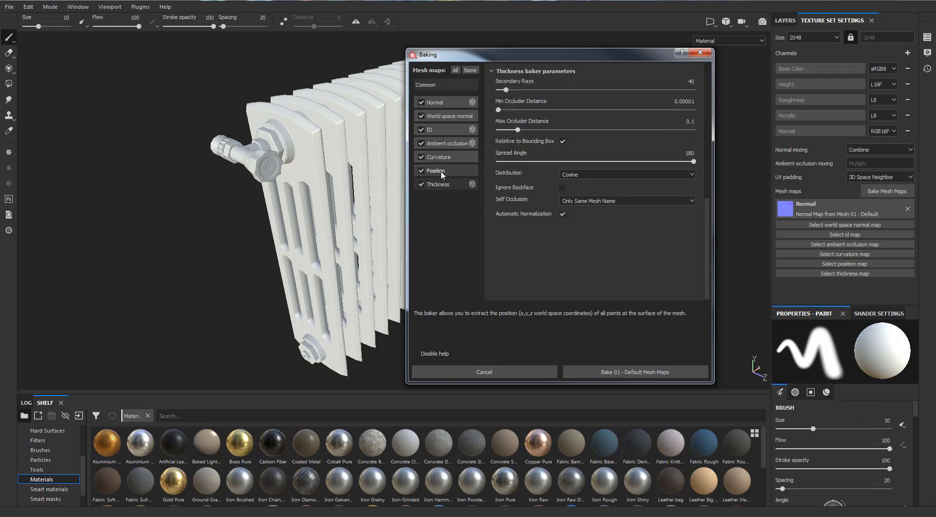
click(441, 172)
click(444, 158)
click(448, 144)
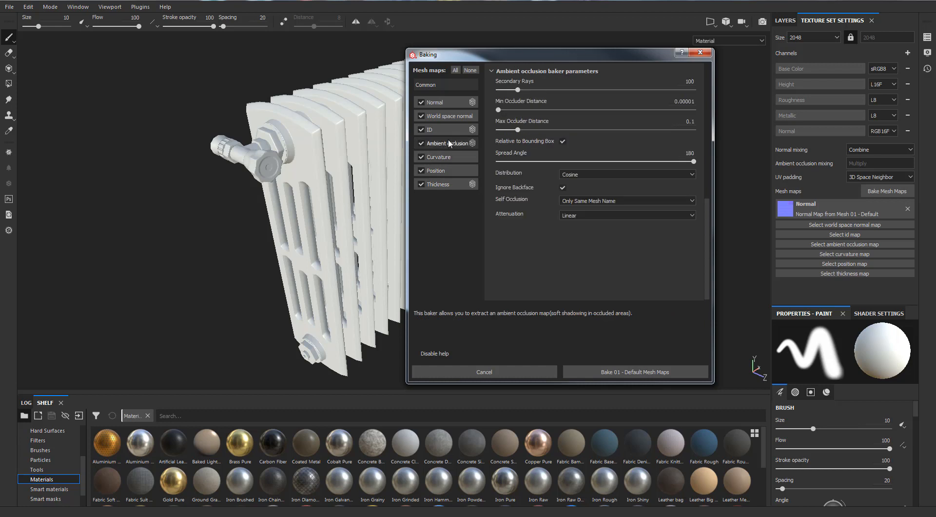
click(447, 131)
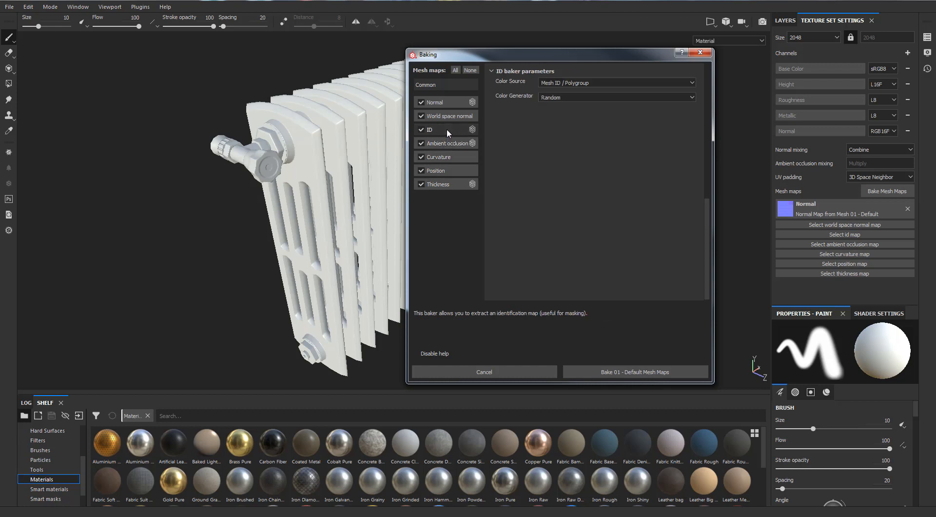
click(449, 116)
click(447, 102)
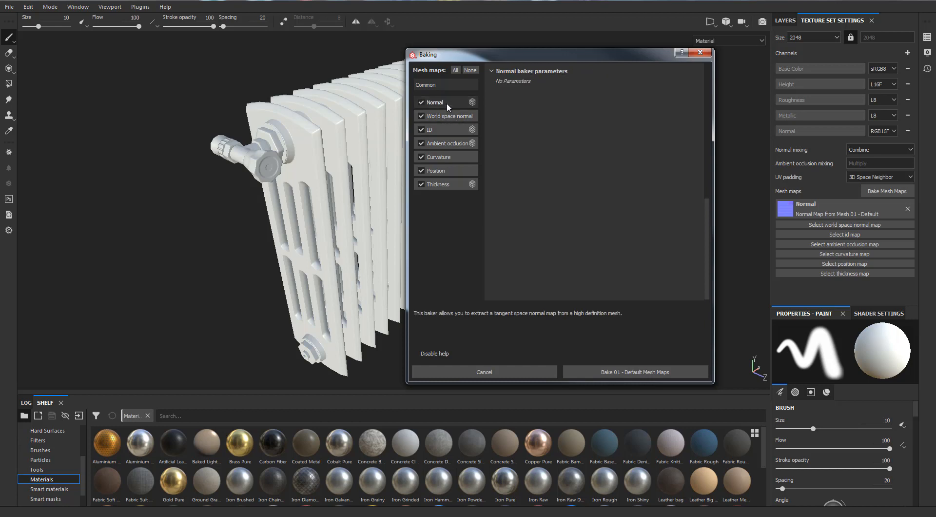
- Check the common baking parameters and bake all the mesh maps for the default texture set
click(432, 86)
scroll(563, 215, down, 5)
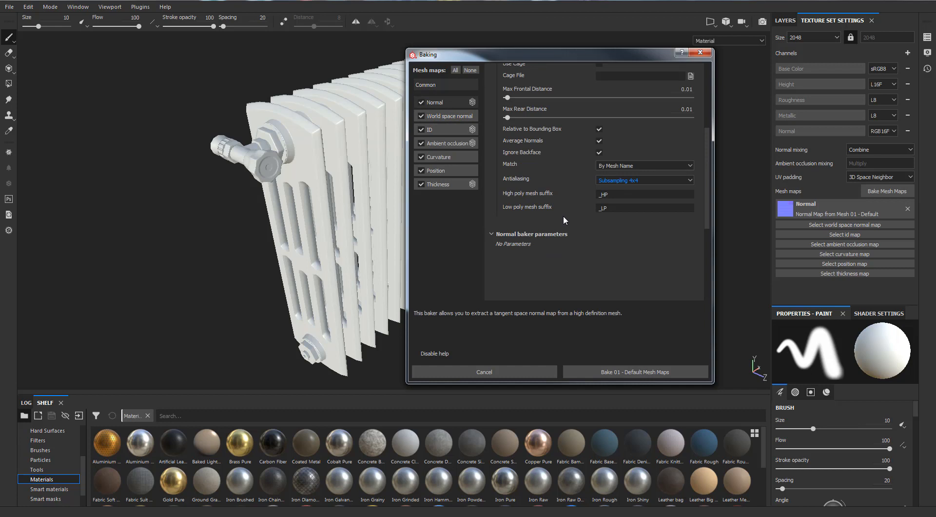
scroll(564, 217, up, 3)
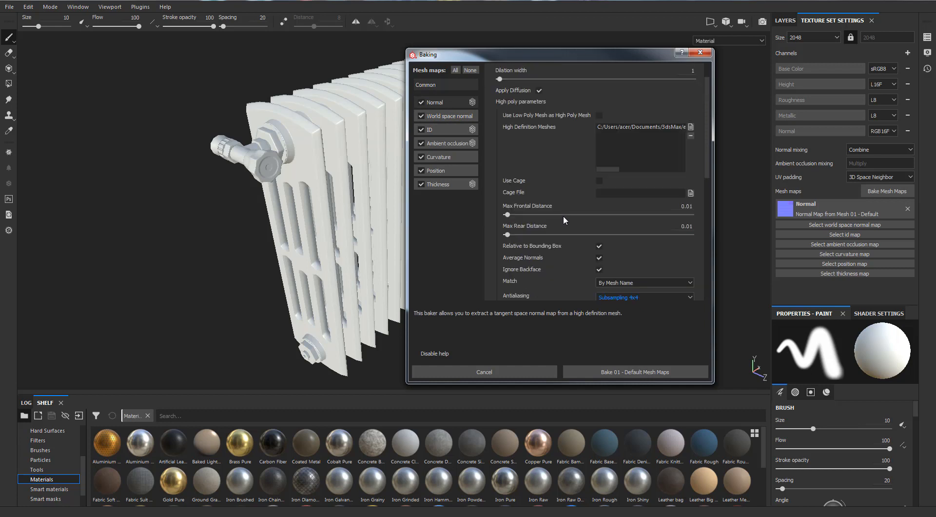
scroll(563, 215, down, 3)
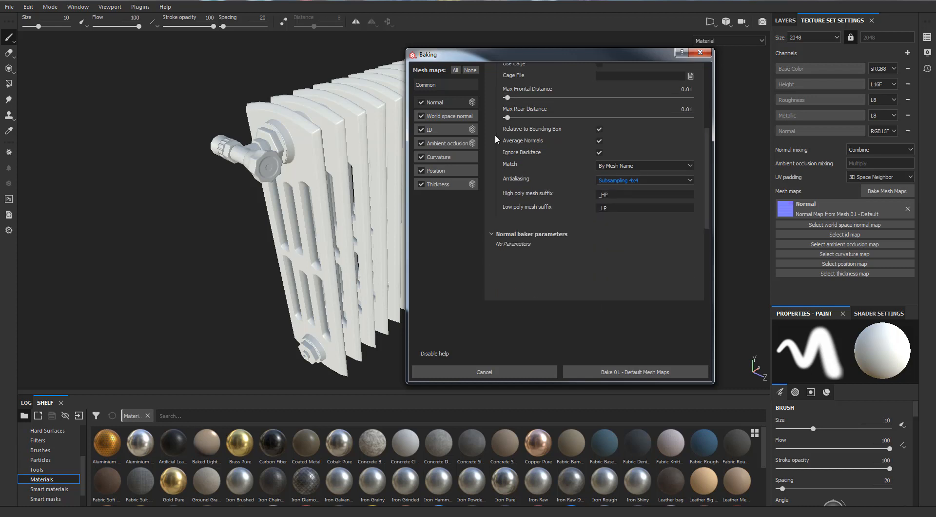
click(629, 366)
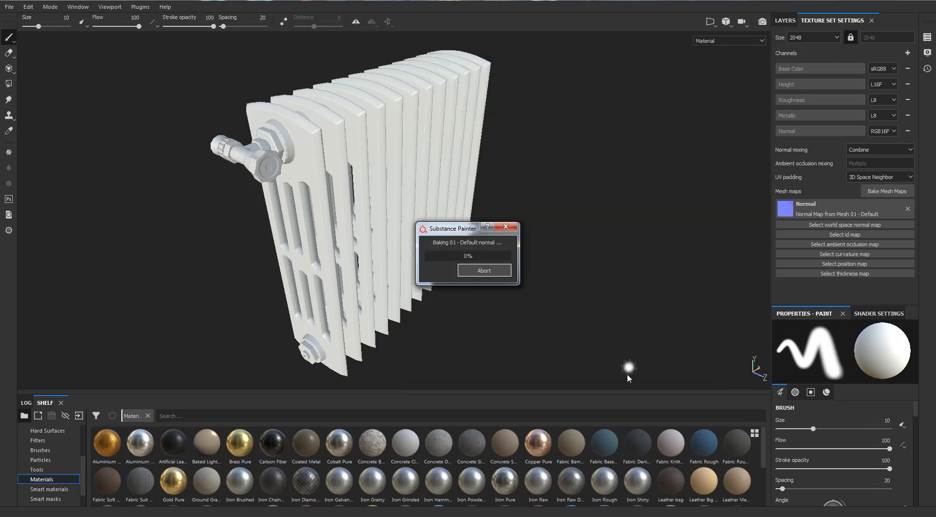
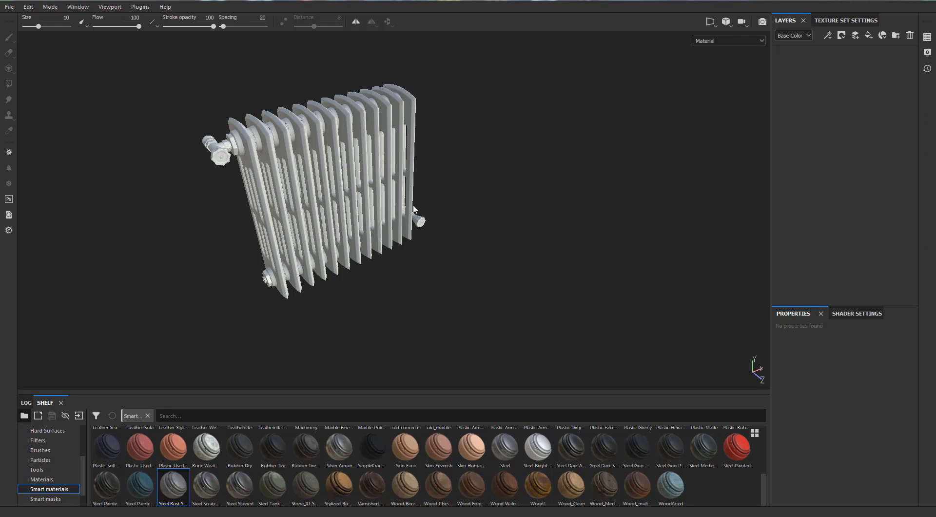
- Inspect the baked radiator from several angles to check the shading of the fins and valves
scroll(413, 209, up, 3)
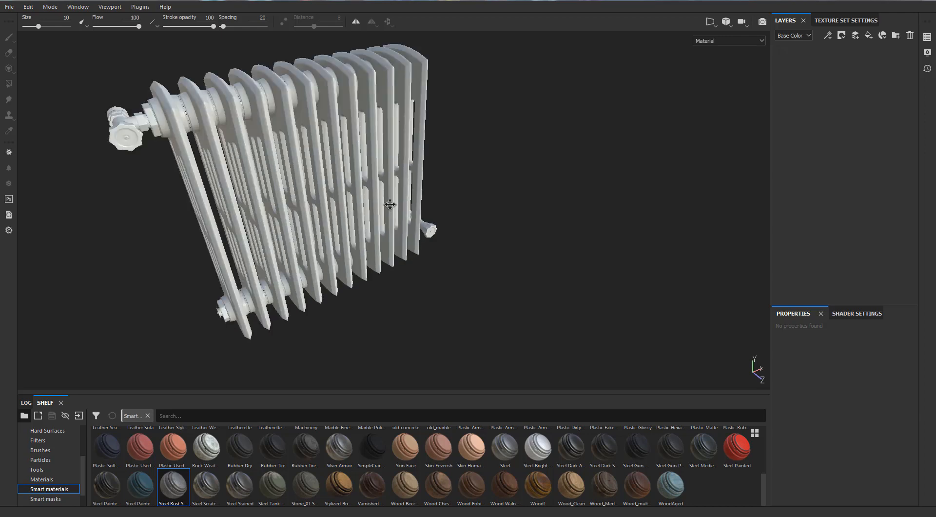
scroll(380, 209, down, 3)
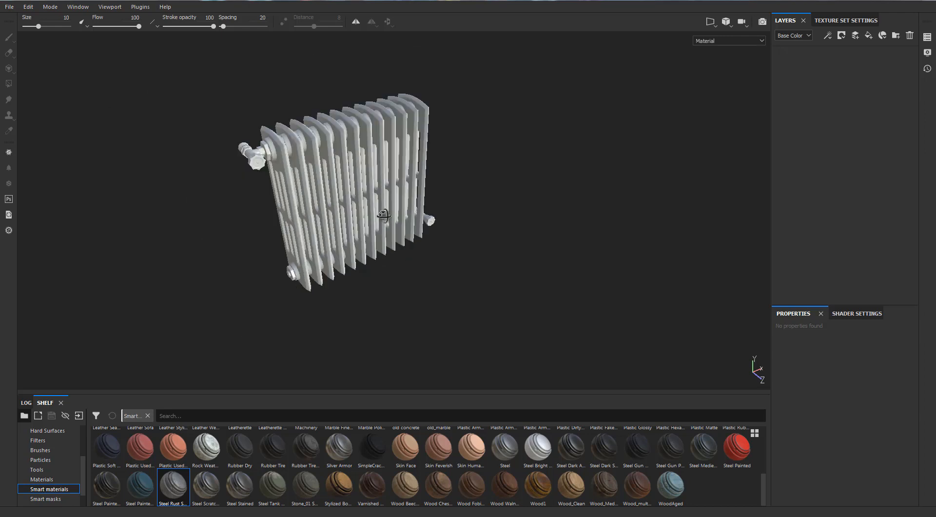
scroll(383, 215, up, 2)
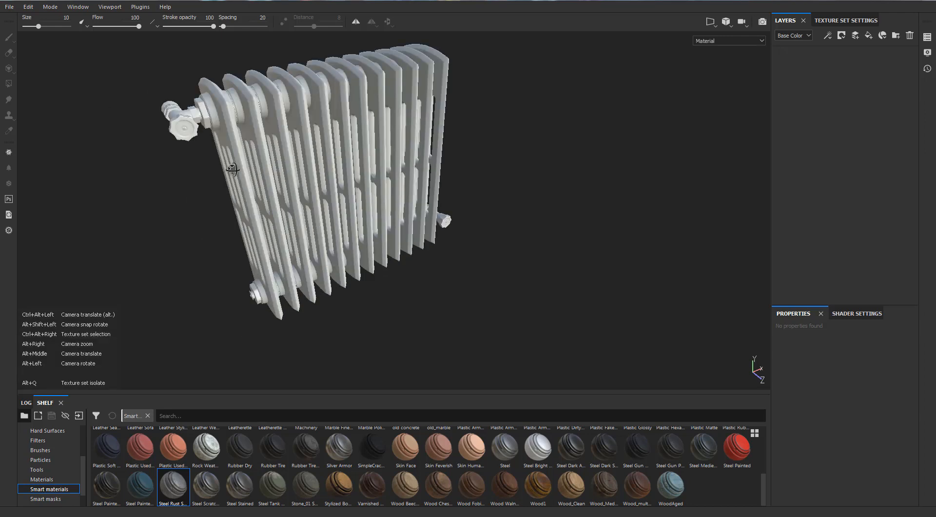
alt+drag(232, 169, 367, 131)
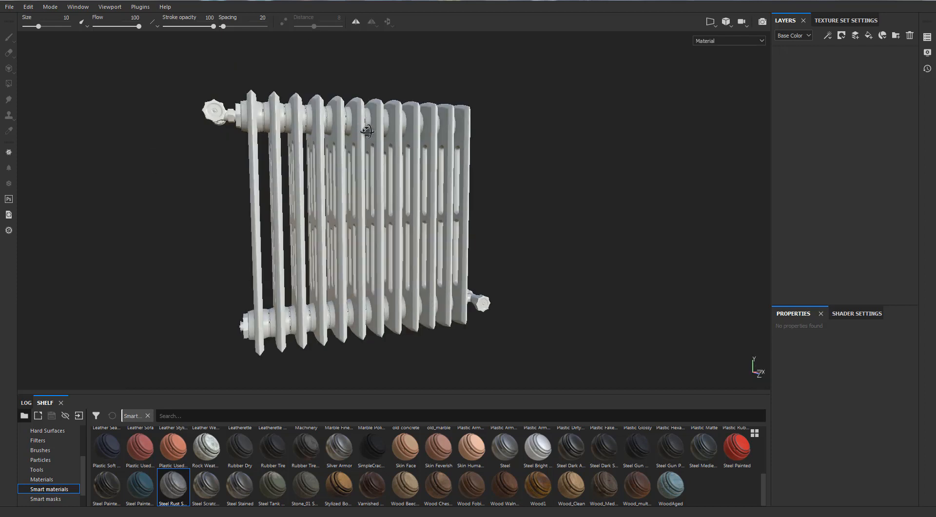
key(alt)
alt+drag(319, 149, 368, 171)
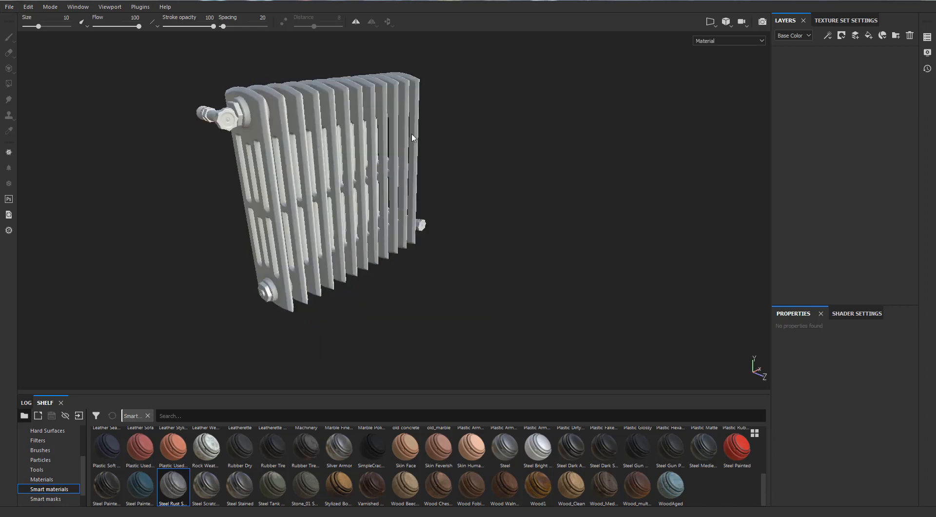
alt+drag(298, 142, 271, 167)
- Create a new folder in the layer stack and rename it Steel
click(896, 37)
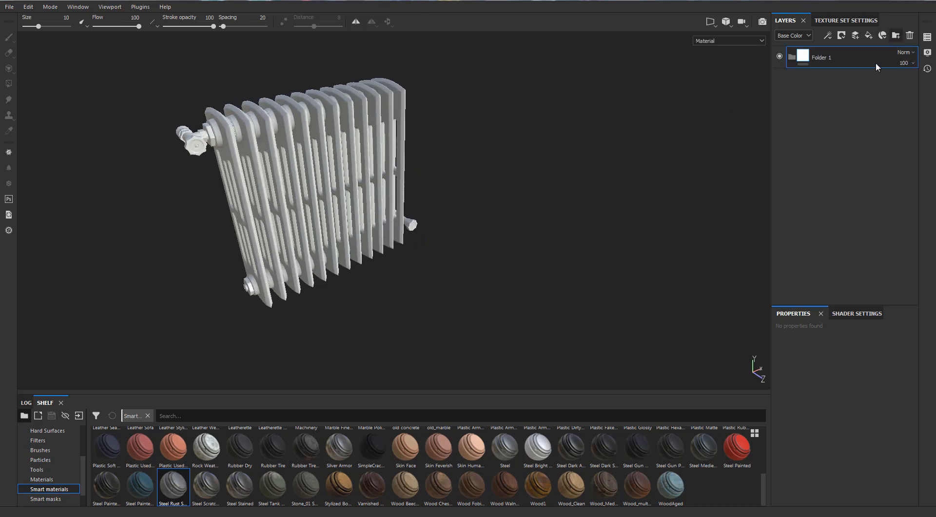
double_click(829, 57)
key(Return)
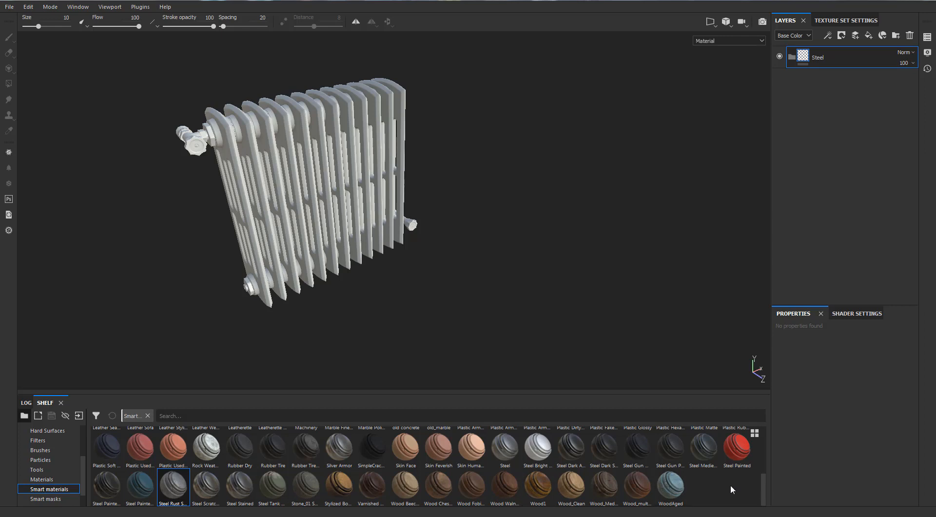
- Add the Steel Painted Stained smart material inside the Steel folder
click(560, 484)
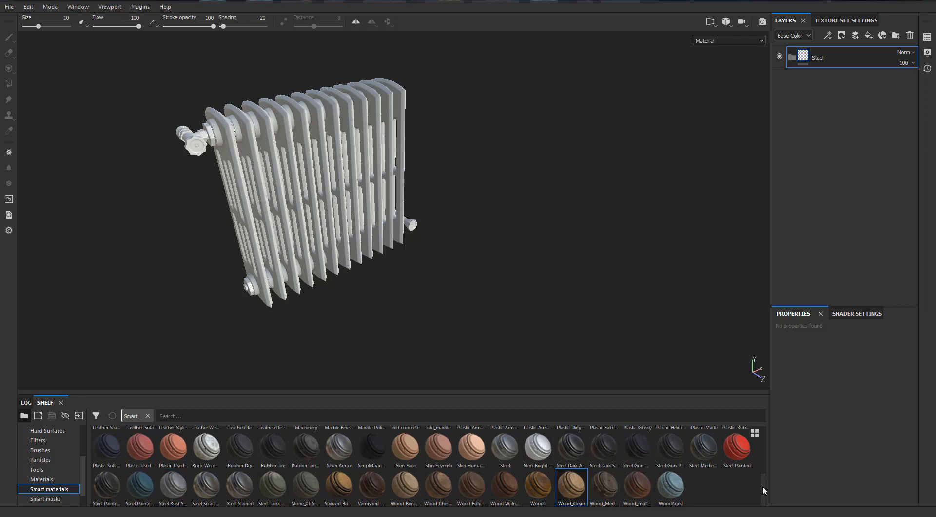
click(139, 485)
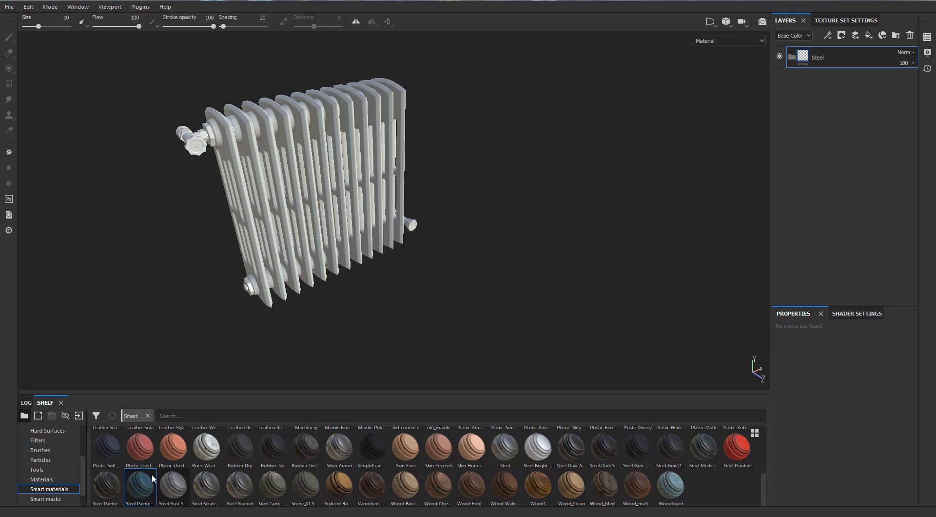
mouse_move(140, 484)
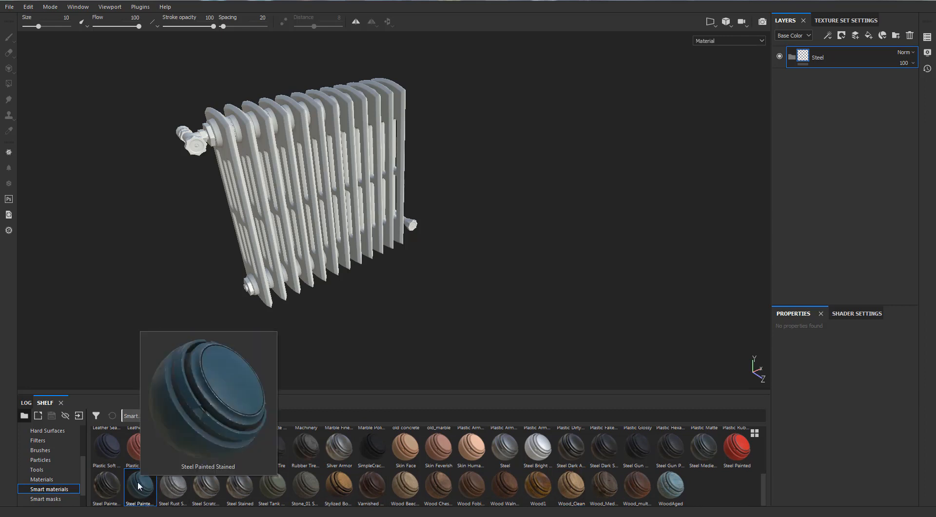
mouse_move(139, 485)
mouse_down()
mouse_move(559, 291)
mouse_move(813, 99)
mouse_move(827, 57)
mouse_up()
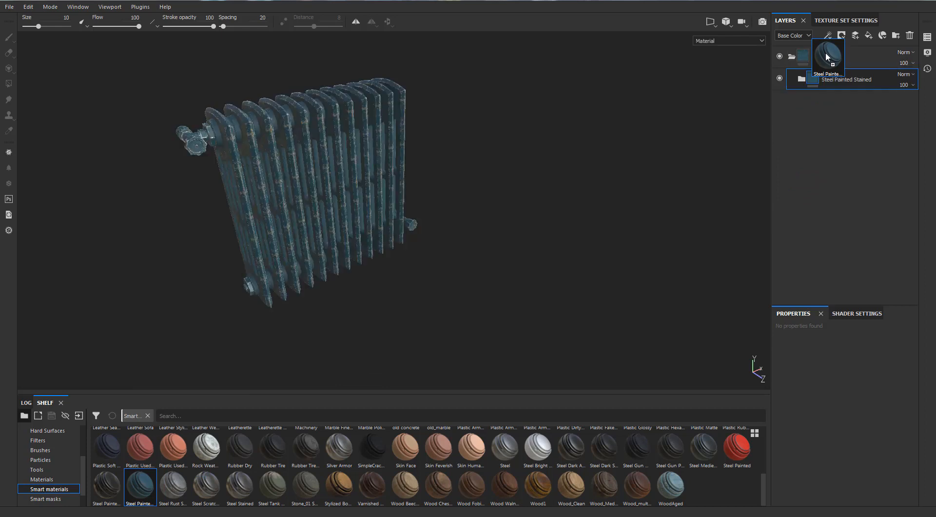
scroll(345, 157, up, 3)
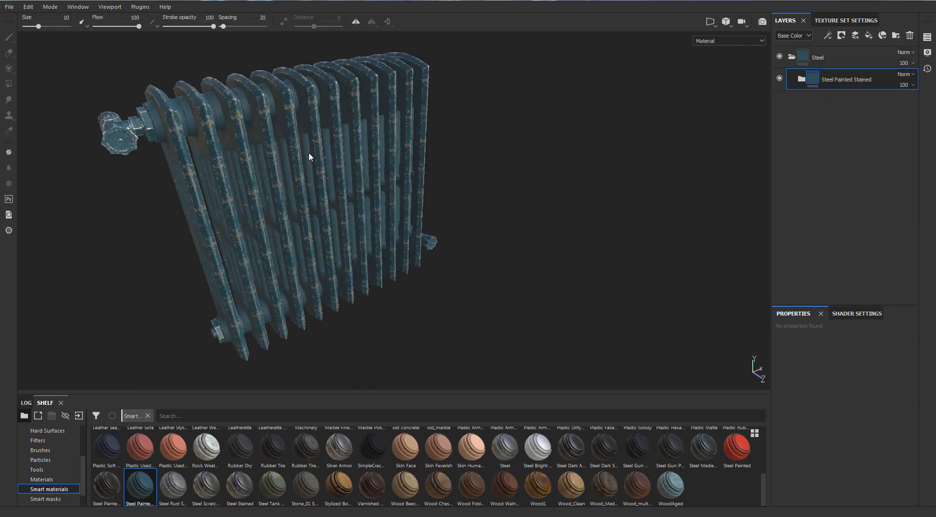
alt+drag(309, 152, 358, 135)
alt+middle_drag(358, 135, 450, 148)
scroll(324, 139, up, 4)
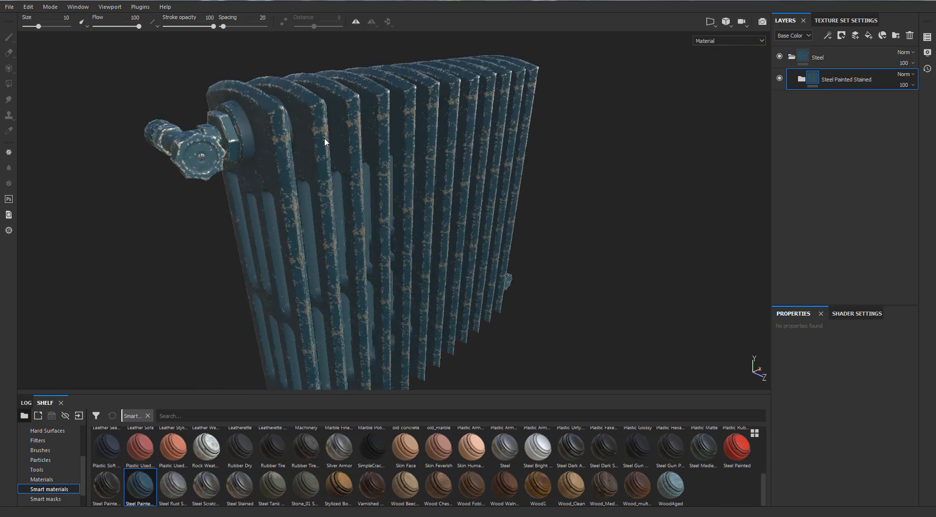
alt+drag(304, 143, 319, 142)
scroll(319, 141, down, 3)
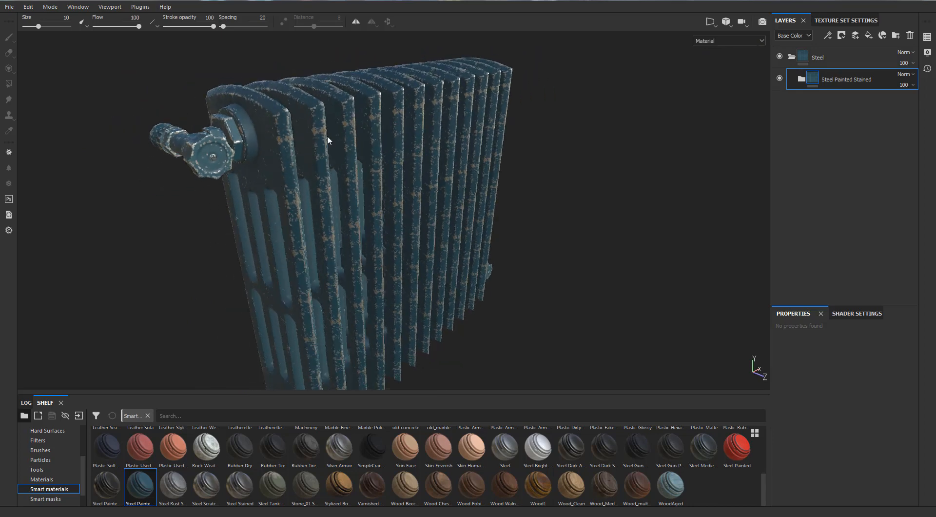
- Expand the Steel Painted Stained material and change its Base Paint layer's base color to a pale grey sampled with the eyedropper
click(800, 79)
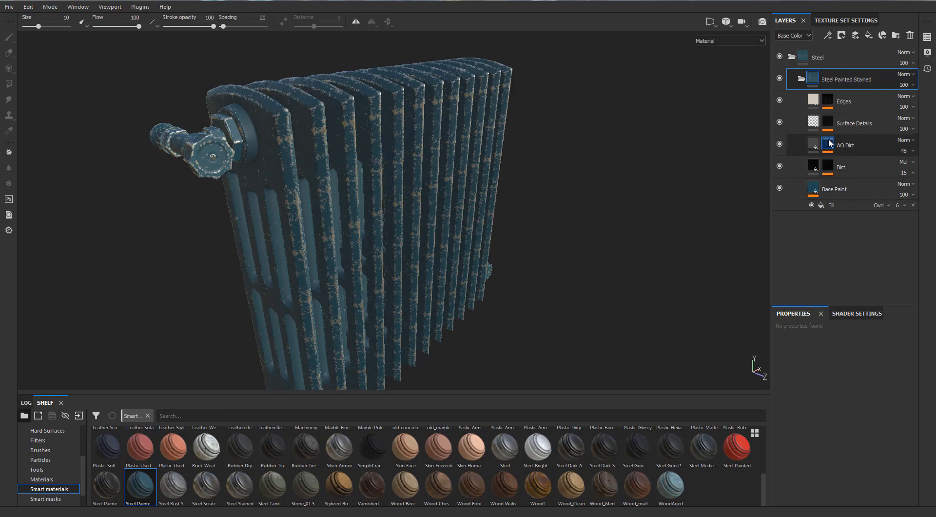
click(828, 142)
click(801, 79)
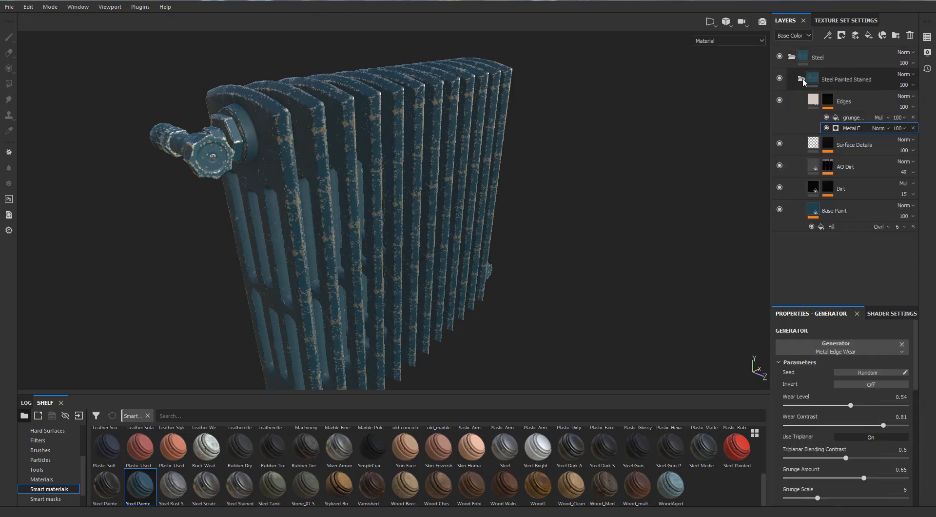
click(811, 216)
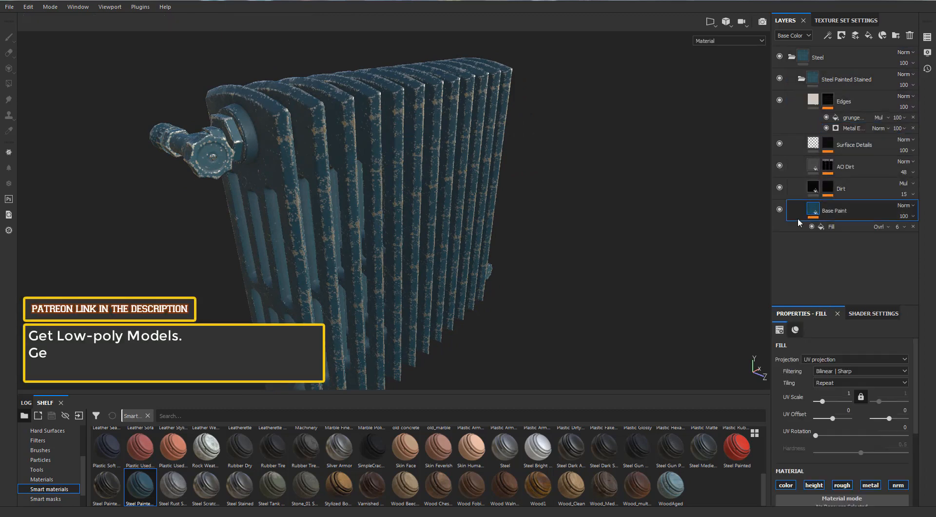
scroll(823, 451, down, 5)
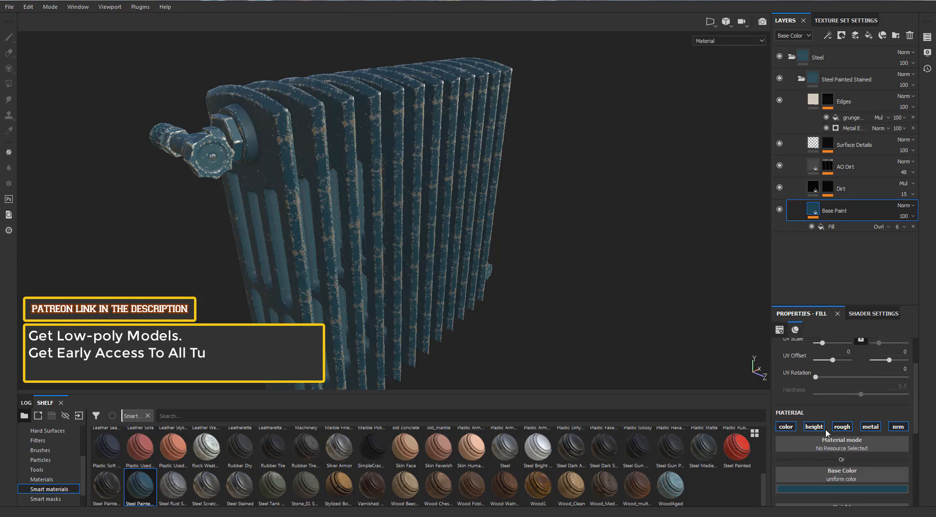
click(832, 400)
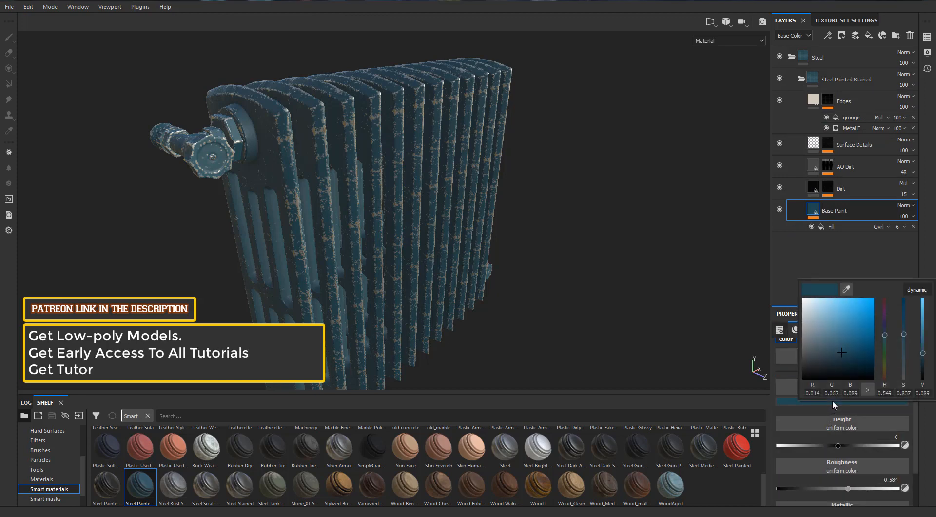
click(846, 289)
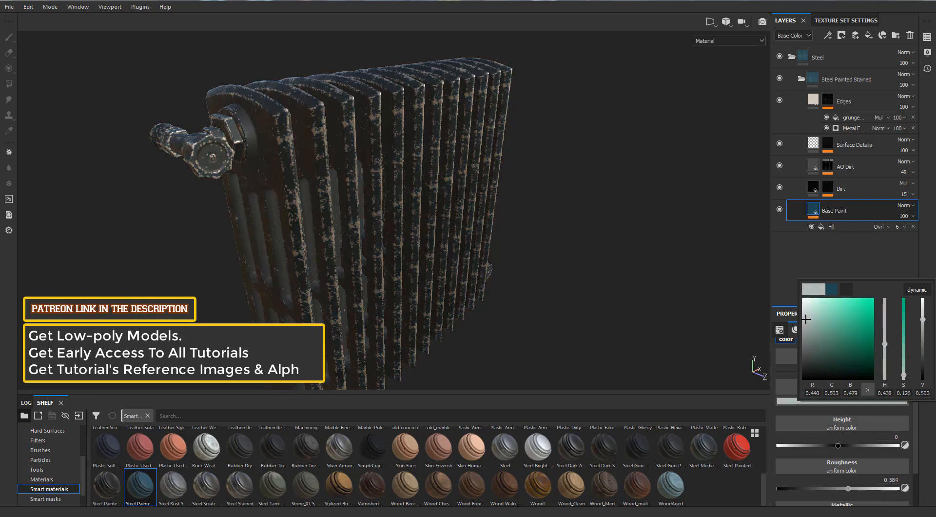
click(196, 171)
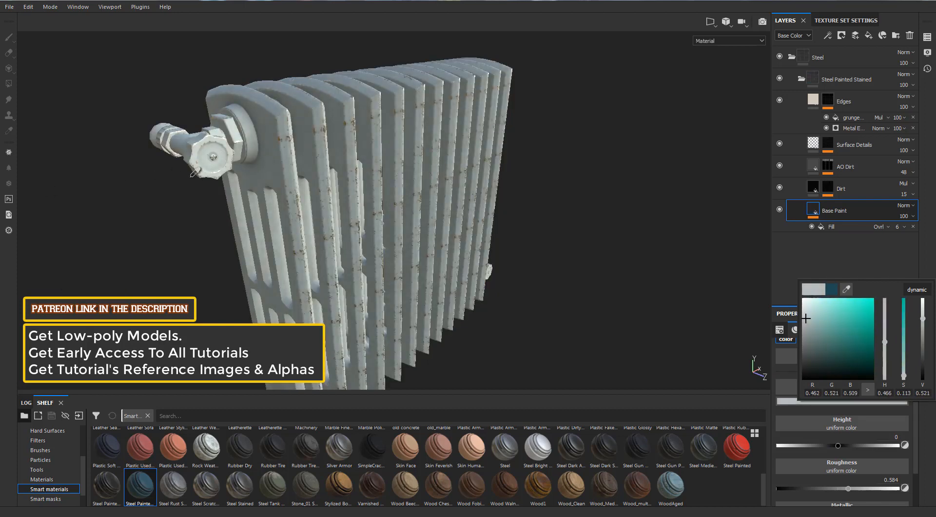
- Set the Grunge Amount of the Metal Edge Wear generator on the Edges layer's mask to 0.48
alt+drag(230, 173, 312, 166)
scroll(404, 142, up, 3)
alt+drag(357, 140, 88, 137)
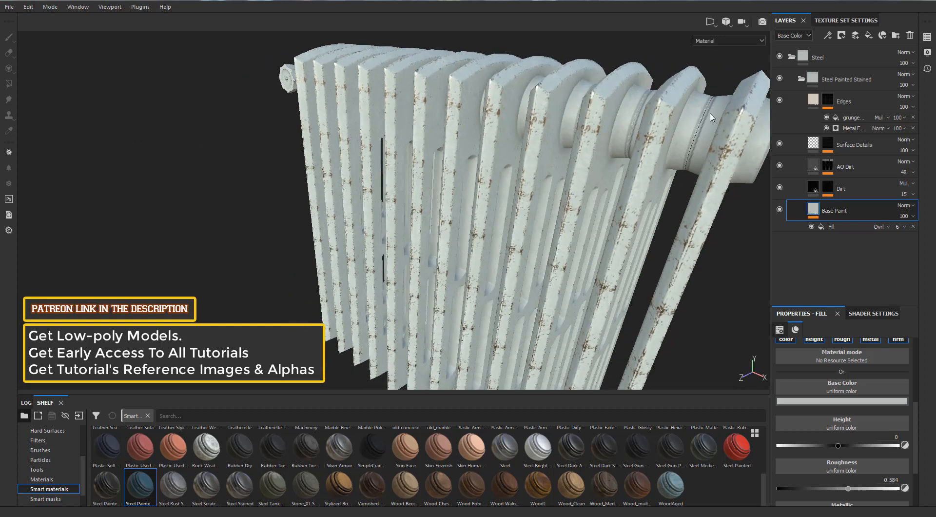
click(827, 100)
key(1)
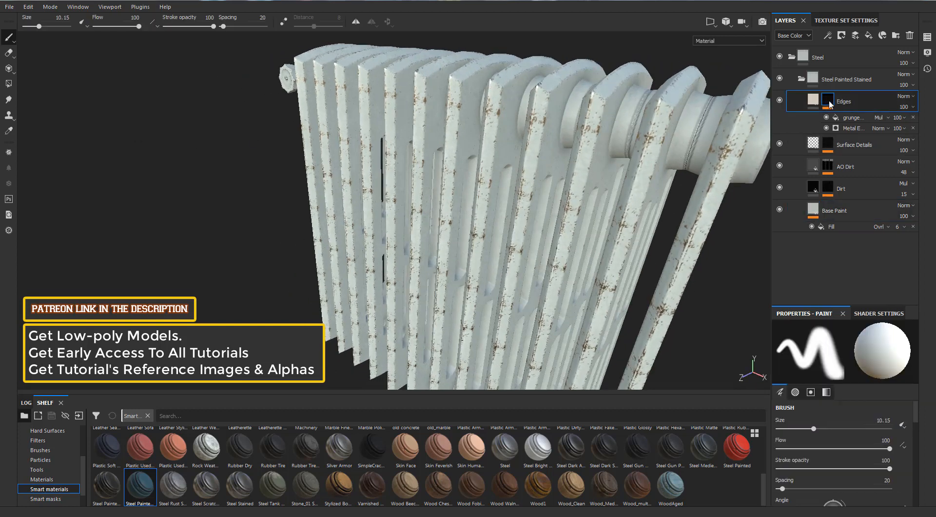
click(847, 128)
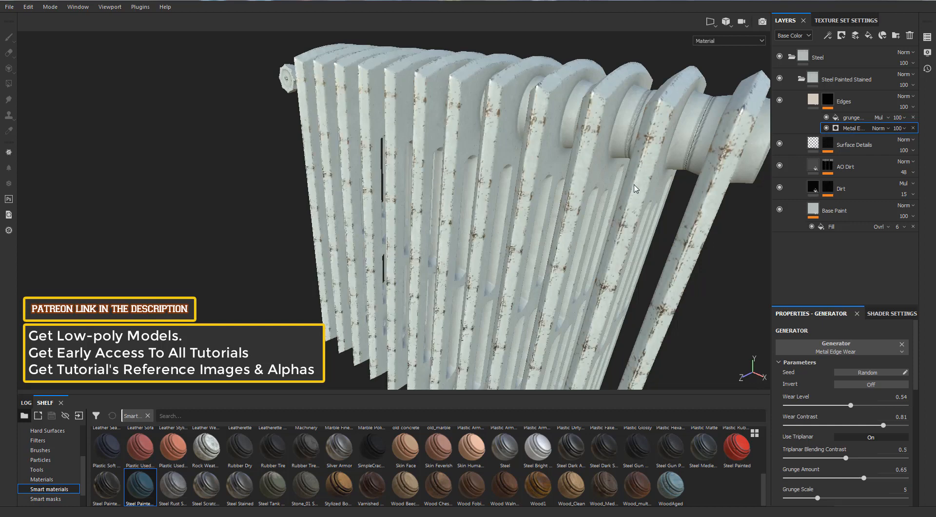
alt+drag(631, 183, 752, 339)
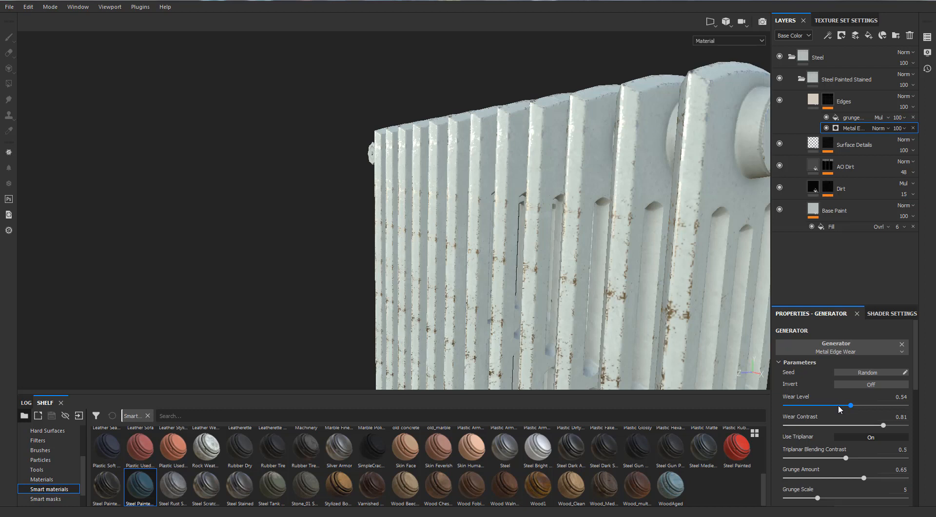
scroll(838, 404, down, 1)
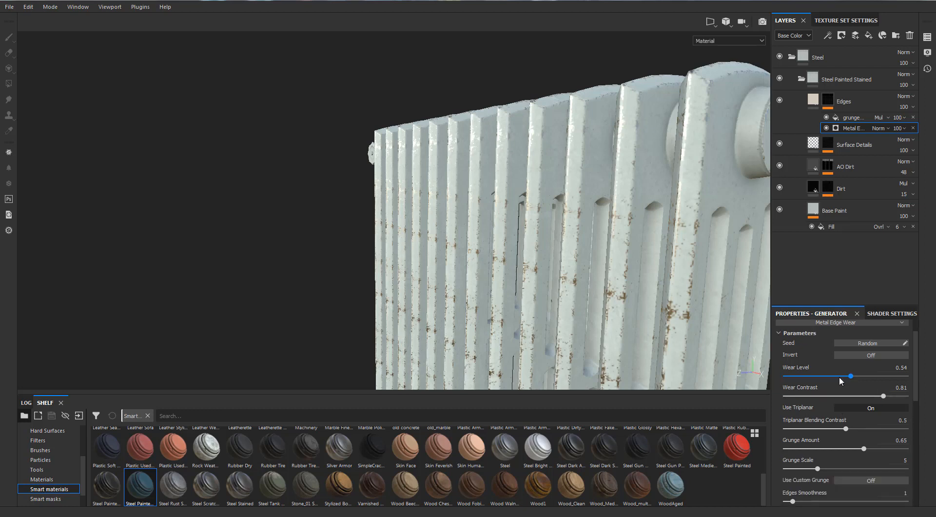
click(844, 447)
alt+drag(702, 278, 678, 310)
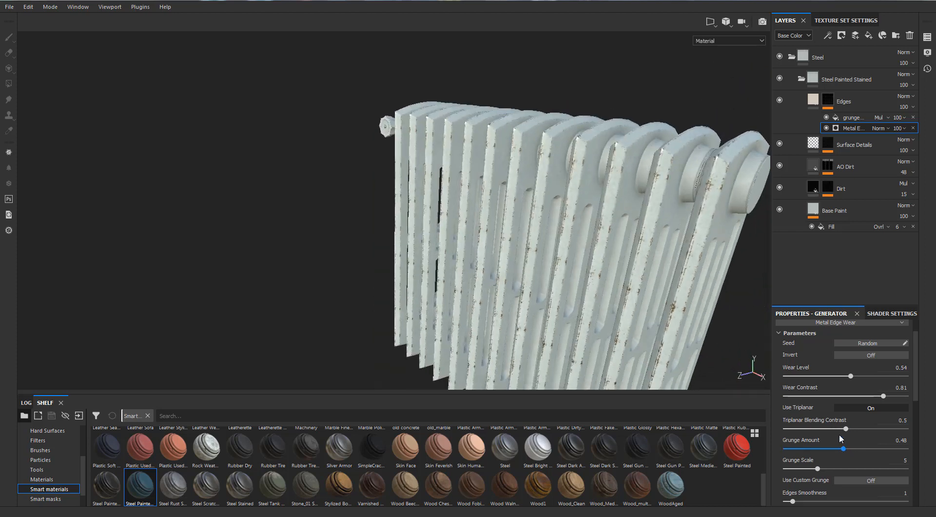
- Set the Metal Edge Wear generator's Triplanar Blending Contrast to 0.65 and look through its remaining parameters
click(864, 428)
scroll(820, 419, down, 5)
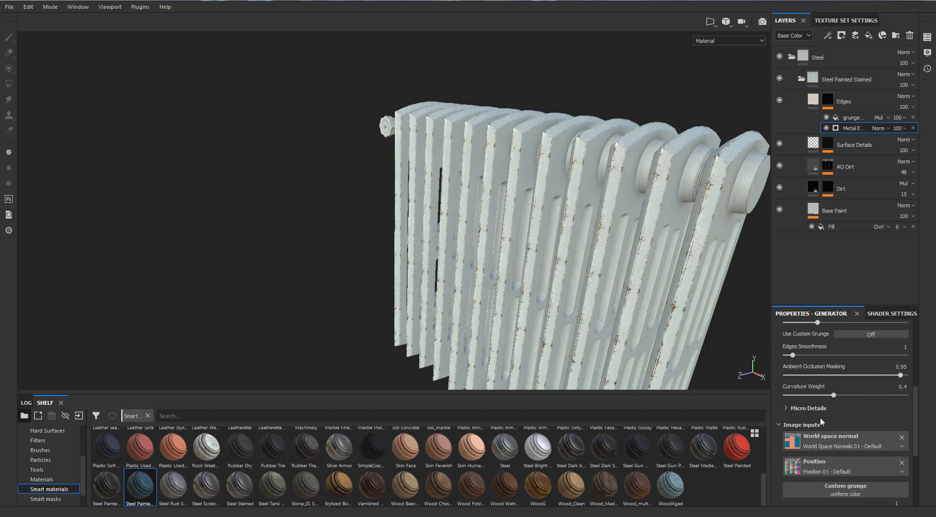
scroll(819, 416, up, 5)
scroll(672, 287, up, 2)
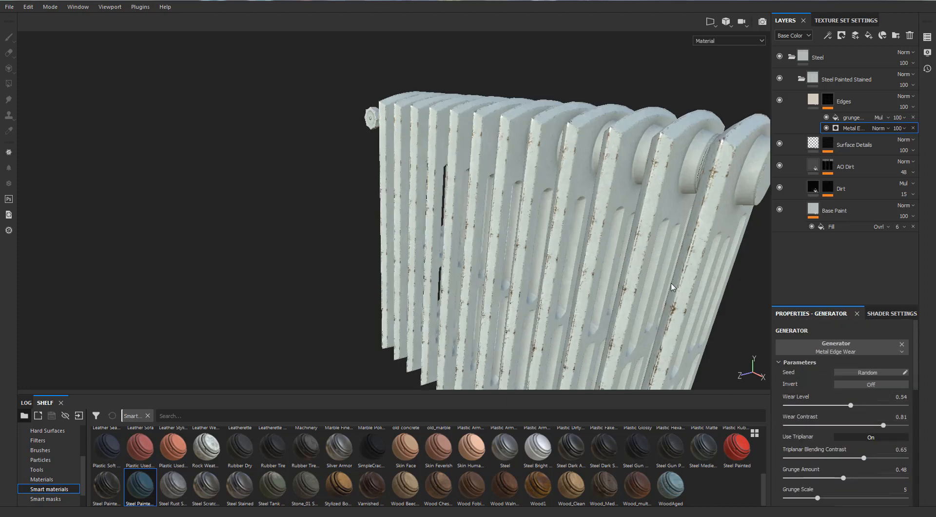
- Reduce the Metal Edge Wear generator's Wear Level to 0.45 and check the wear along the radiator fins
alt+drag(672, 287, 598, 237)
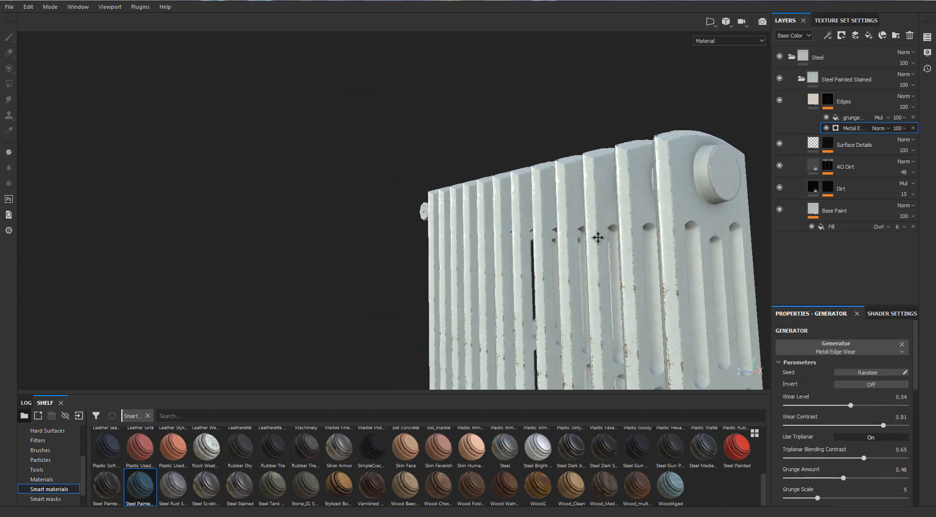
alt+middle_drag(598, 237, 566, 201)
click(833, 405)
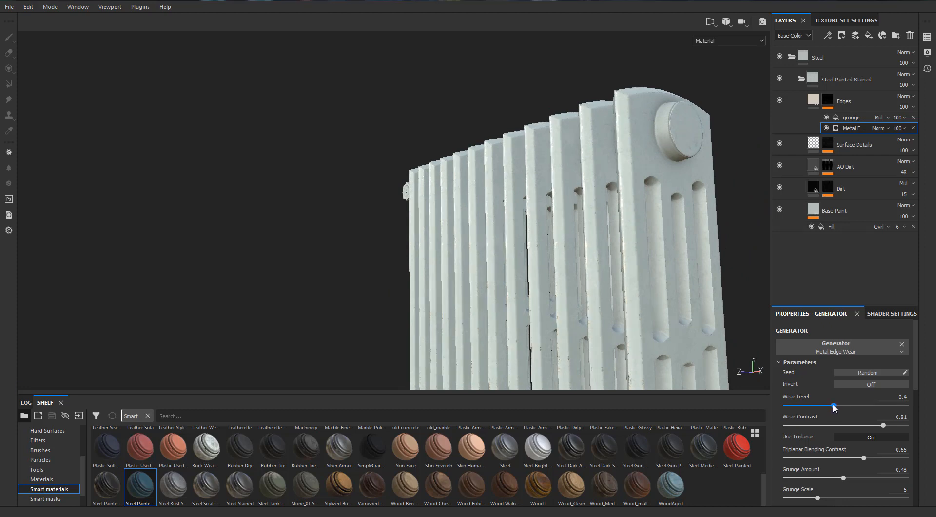
alt+drag(691, 291, 695, 299)
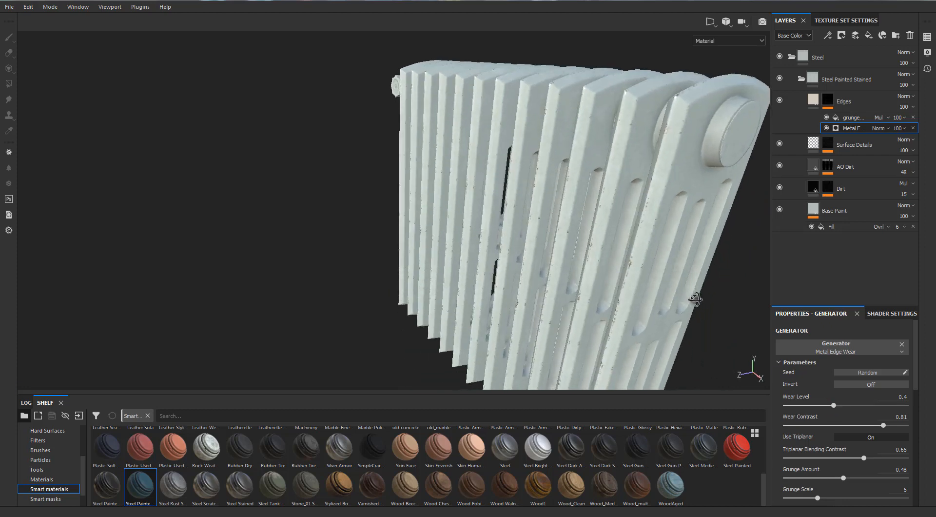
click(837, 405)
alt+drag(533, 144, 668, 149)
scroll(545, 160, up, 5)
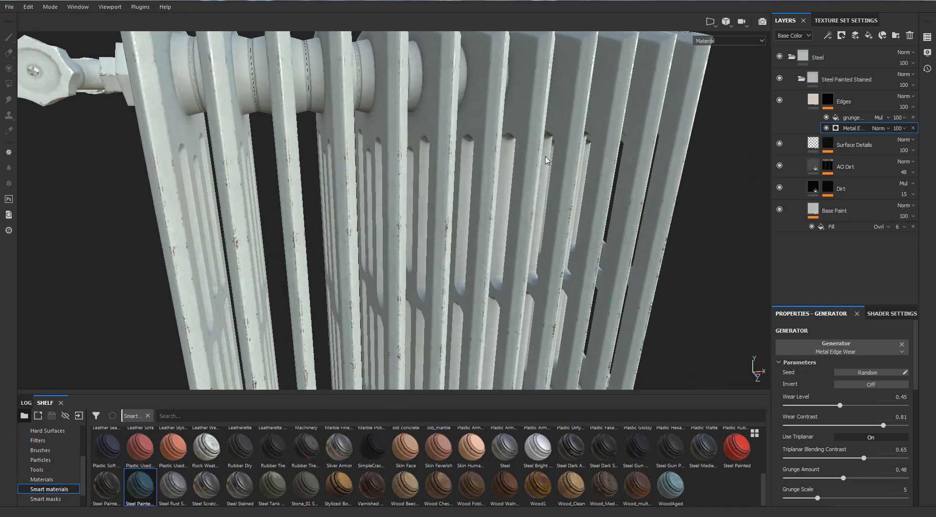
alt+drag(545, 161, 342, 160)
scroll(343, 161, down, 3)
alt+middle_drag(454, 164, 428, 147)
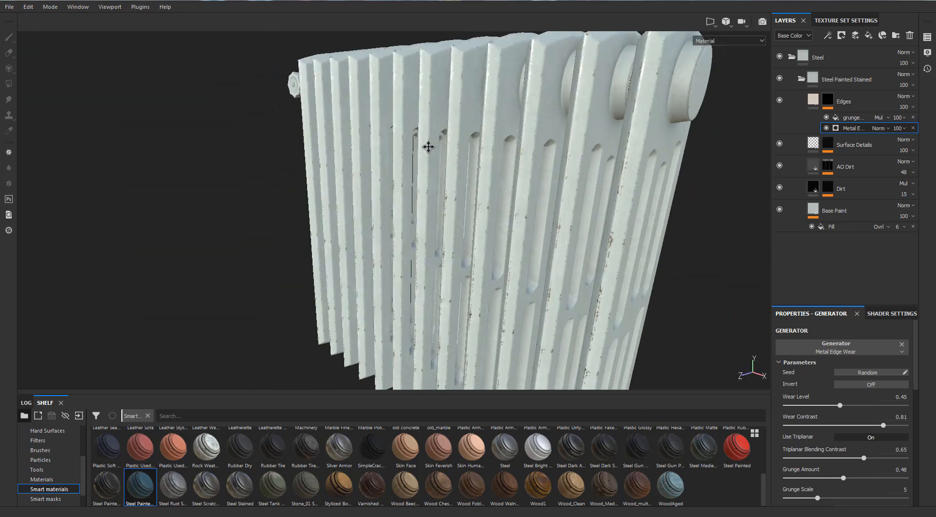
alt+drag(428, 146, 756, 336)
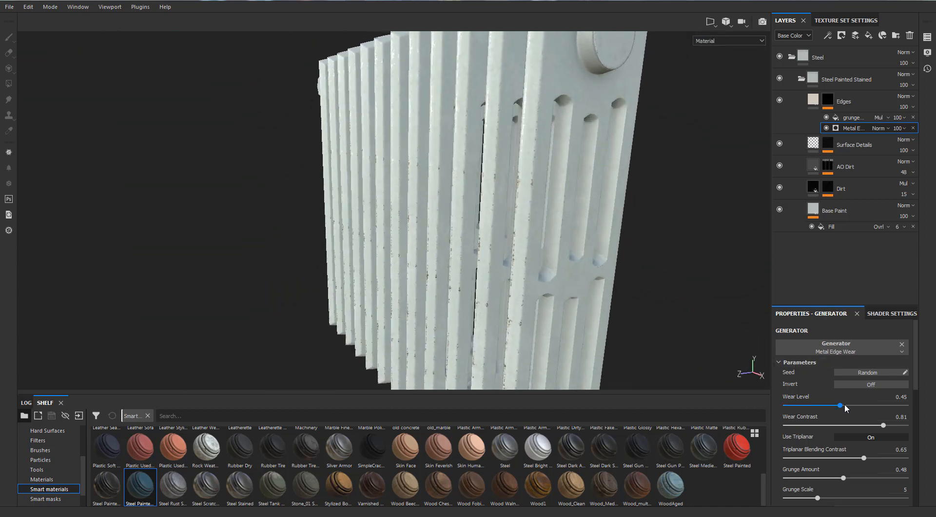
- Set the Metal Edge Wear generator's Wear Level to 0.46 and check the wear on the fins and lower valve
click(843, 405)
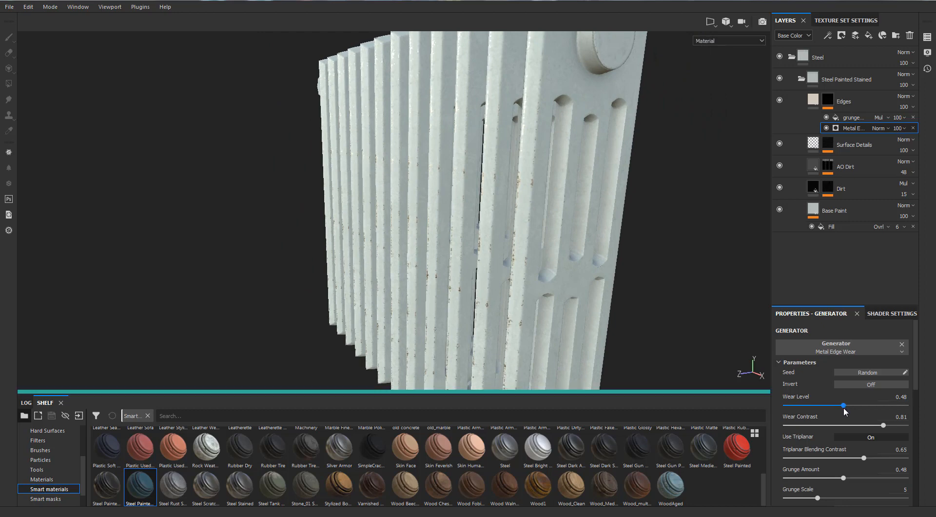
scroll(512, 193, down, 2)
alt+drag(518, 161, 527, 159)
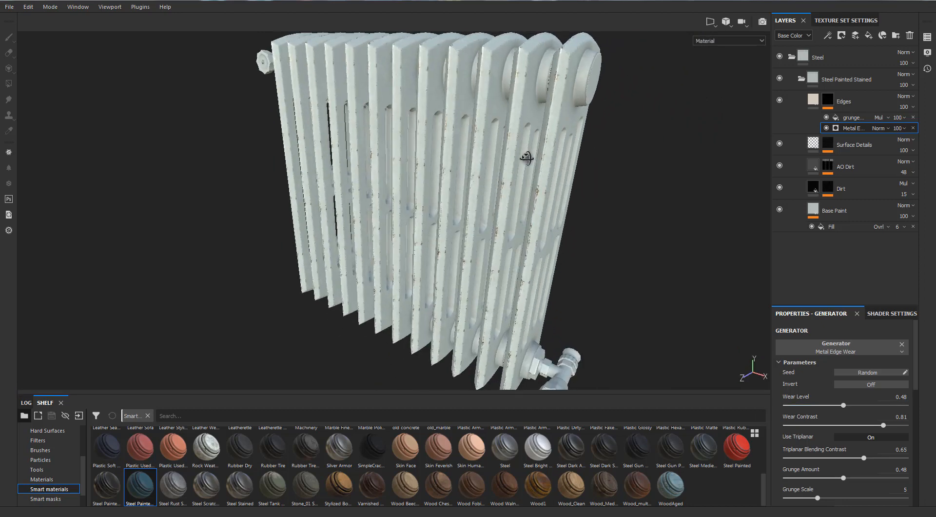
click(841, 406)
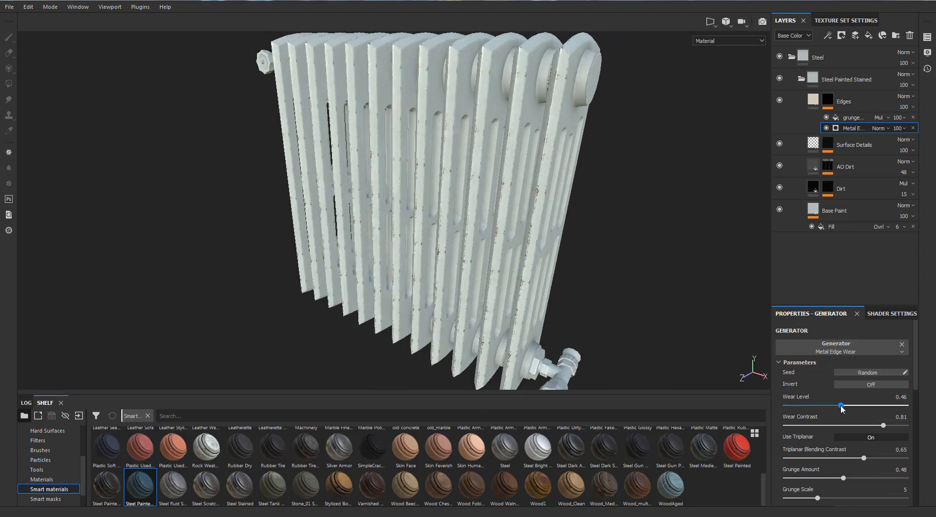
alt+drag(501, 145, 491, 269)
alt+middle_drag(491, 270, 433, 171)
scroll(445, 229, up, 8)
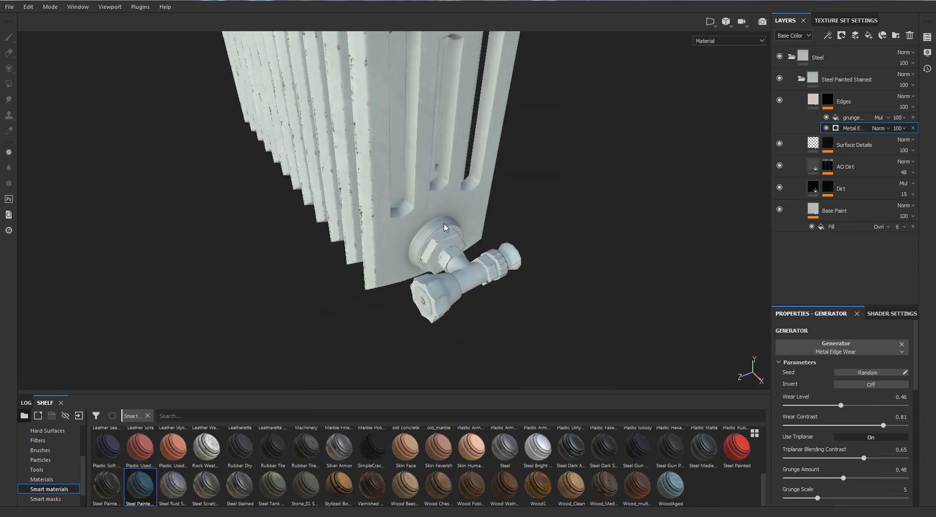
alt+drag(445, 236, 293, 190)
scroll(443, 202, down, 7)
- Add a new folder to the layer stack, place it above the Steel folder and name it Steel 2
click(800, 79)
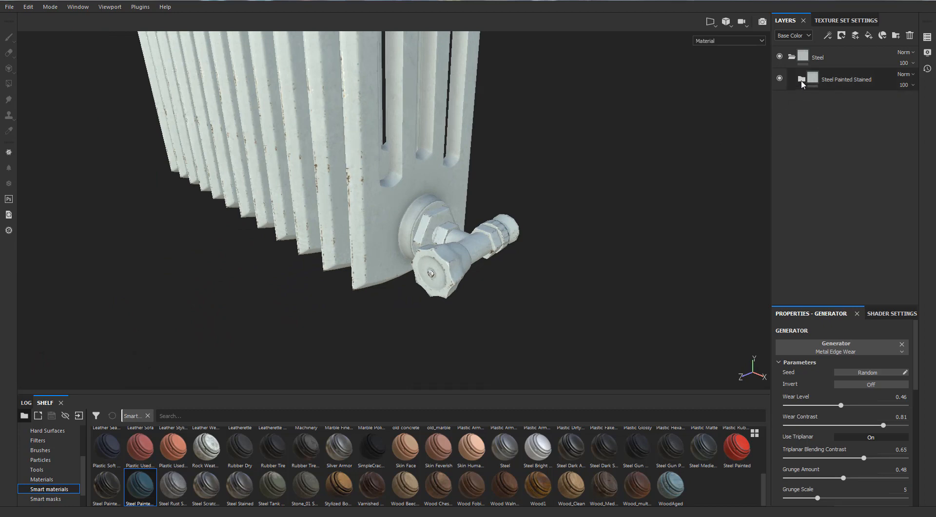
click(792, 56)
alt+drag(382, 212, 395, 154)
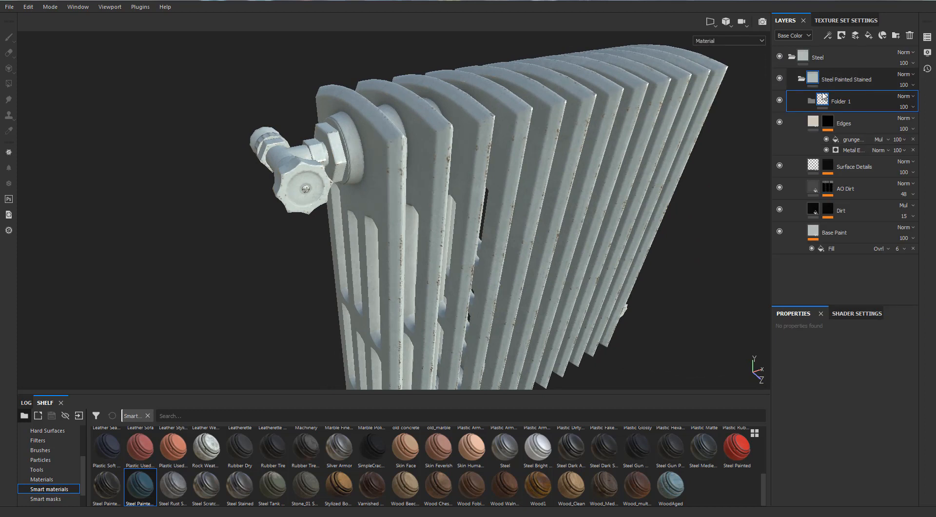
drag(824, 103, 815, 60)
double_click(822, 58)
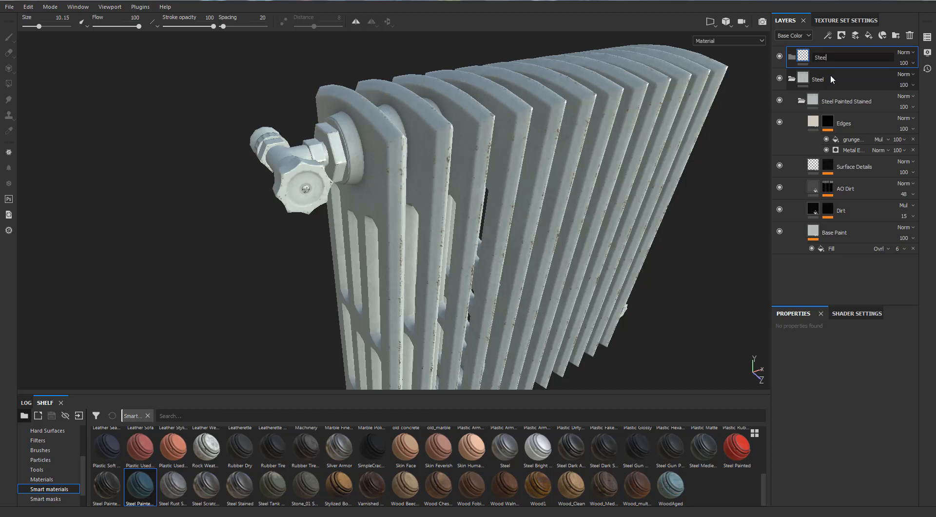
key(Return)
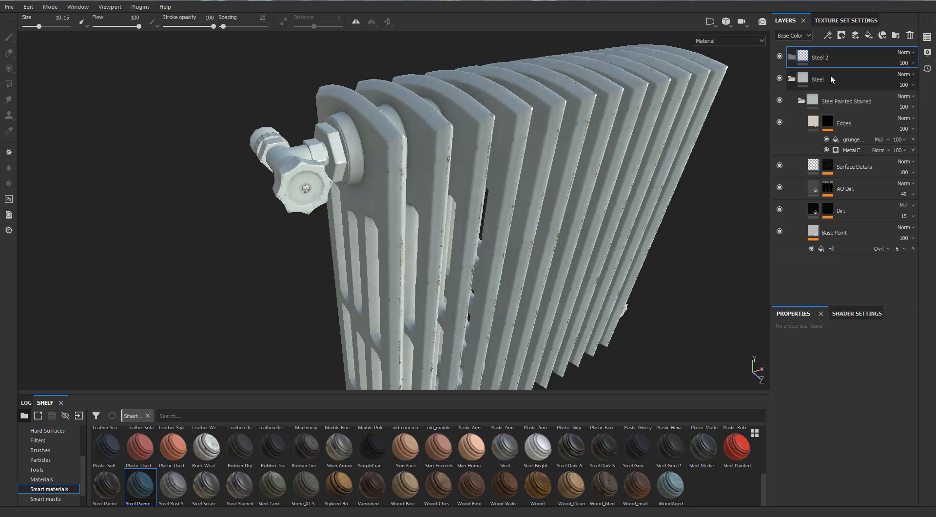
- Add a black mask to the Steel folder and reveal the radiator sections in it using mesh-mode Polygon Fill
click(792, 80)
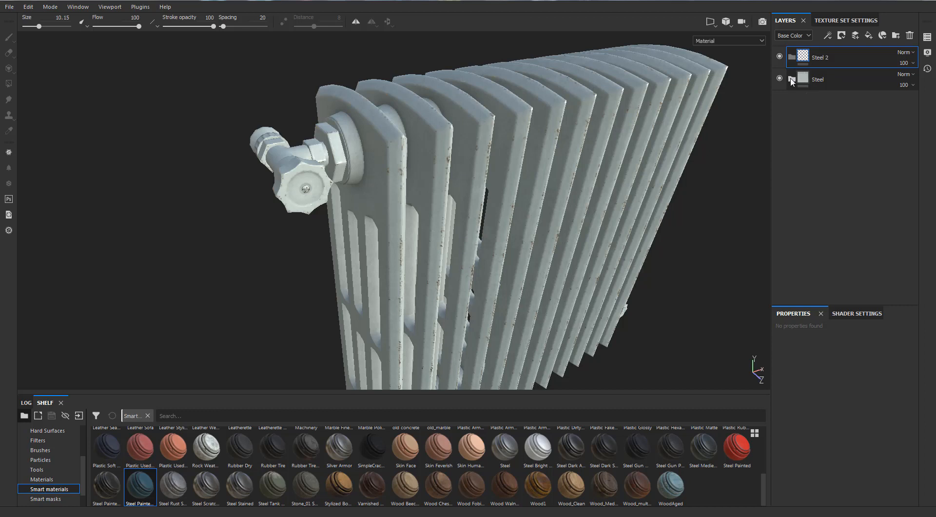
right_click(811, 76)
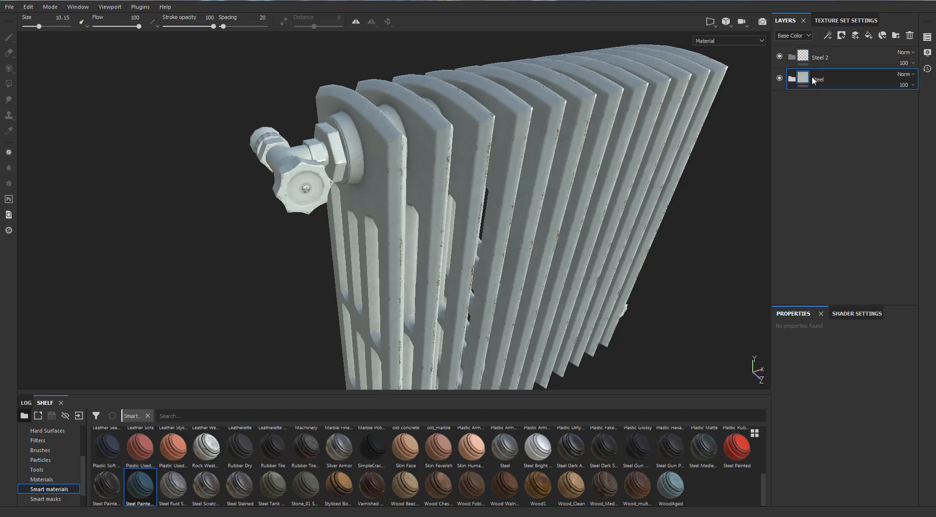
click(834, 92)
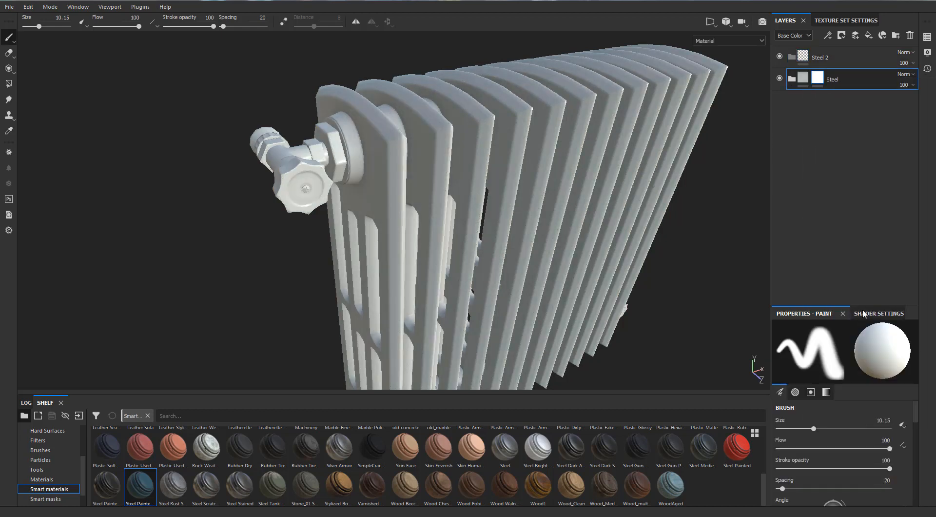
click(9, 85)
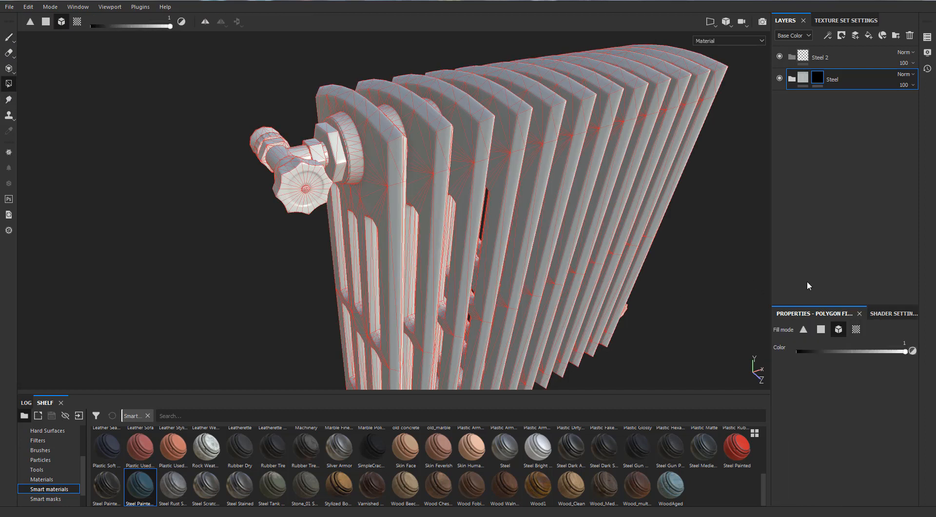
click(368, 140)
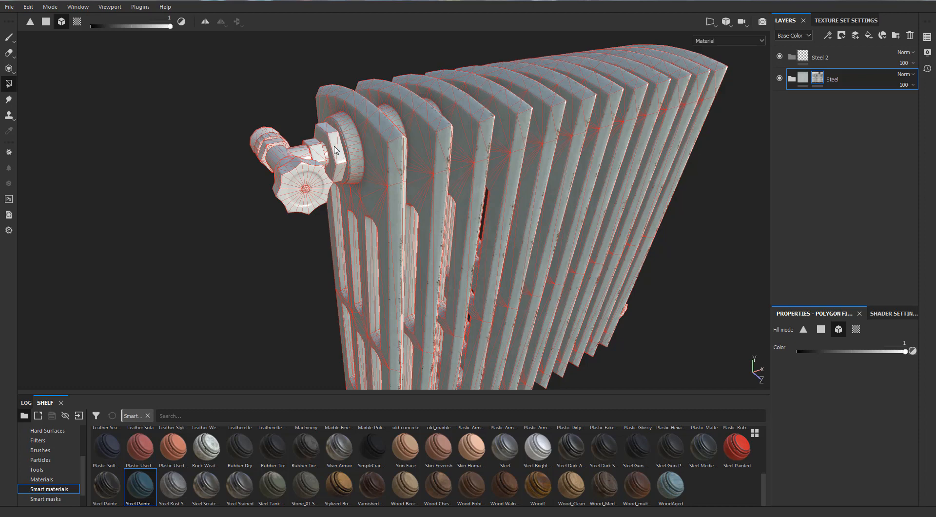
- Inspect the Steel mask's coverage on the flanges, nuts and valves at both ends of the radiator
scroll(336, 153, down, 5)
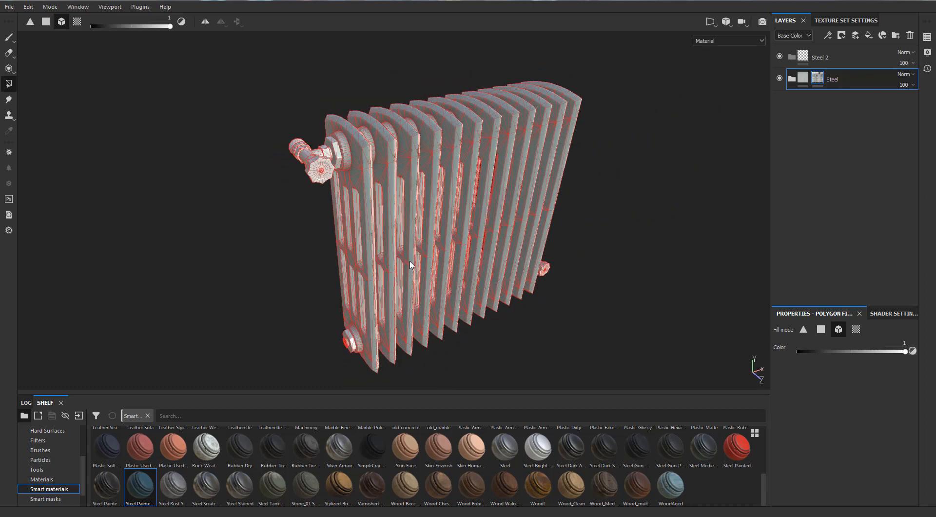
alt+middle_drag(412, 264, 378, 201)
scroll(378, 200, up, 5)
scroll(316, 297, up, 2)
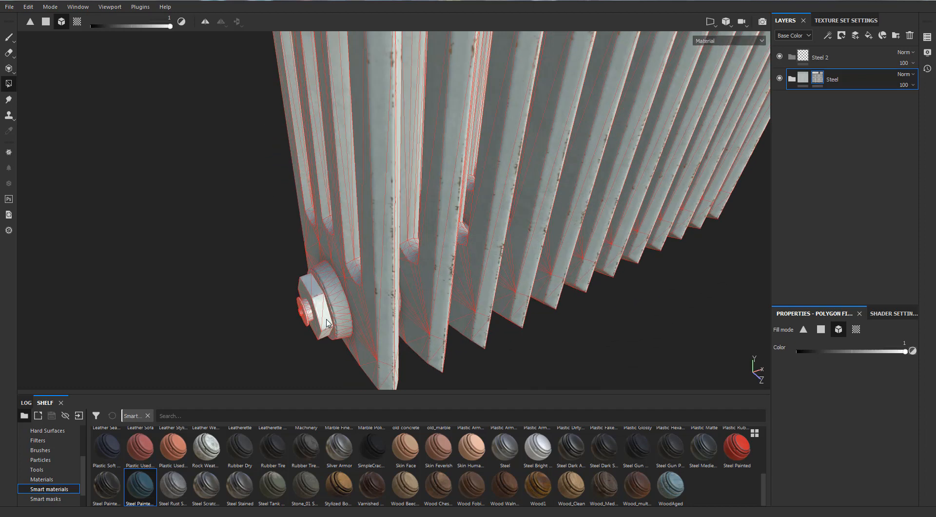
scroll(321, 312, down, 5)
scroll(323, 316, up, 5)
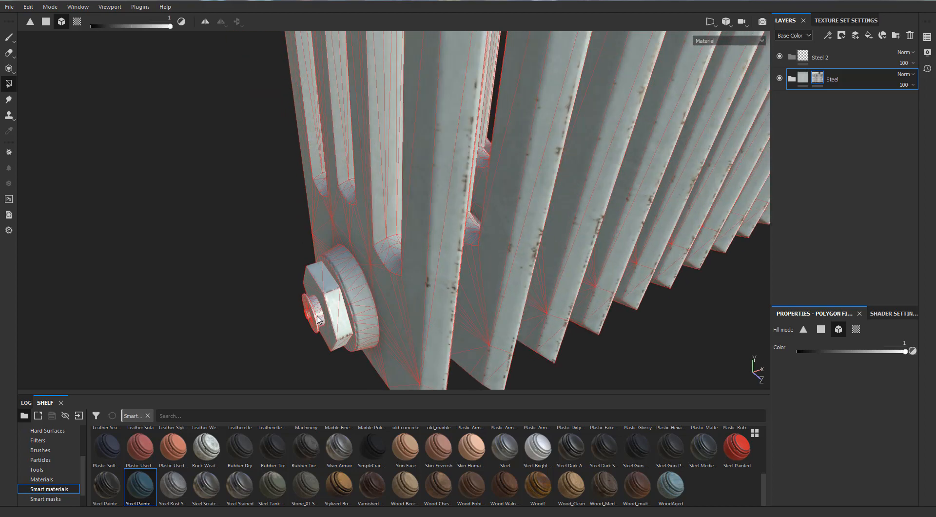
scroll(317, 319, down, 7)
alt+drag(545, 192, 360, 178)
alt+middle_drag(483, 209, 493, 223)
scroll(400, 329, up, 6)
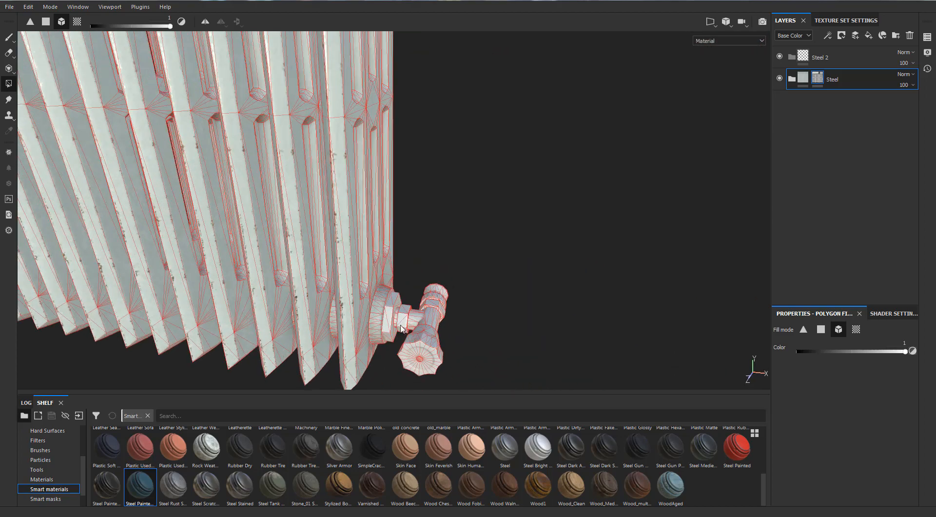
scroll(395, 319, down, 6)
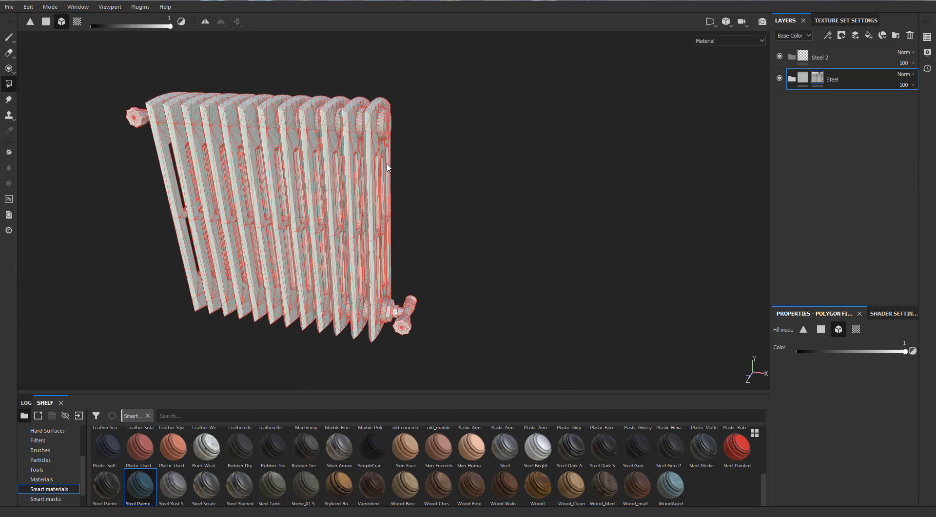
scroll(361, 238, up, 6)
scroll(360, 239, down, 5)
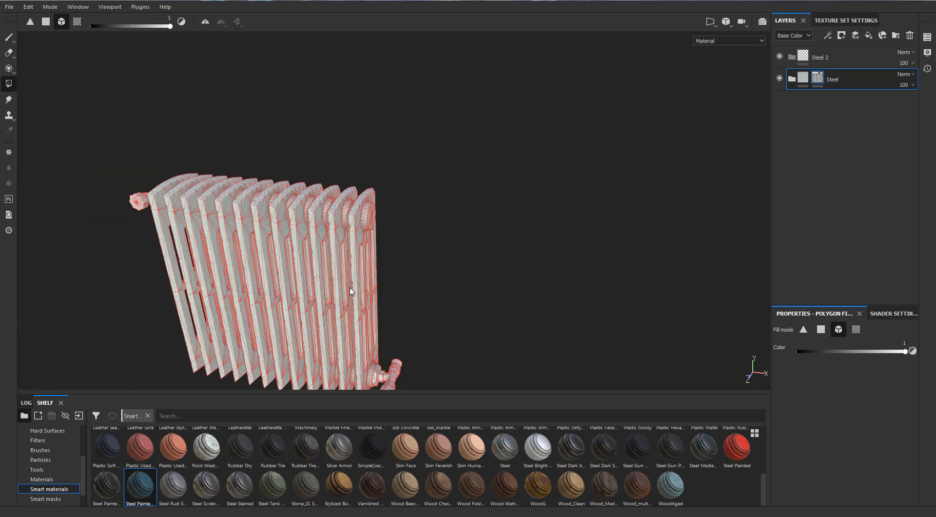
alt+middle_drag(351, 292, 343, 174)
scroll(368, 178, up, 6)
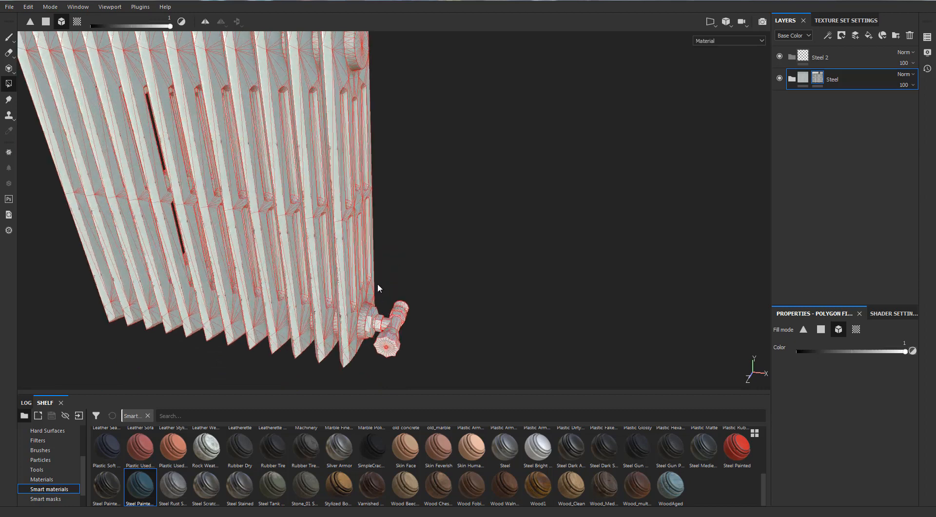
scroll(372, 345, up, 2)
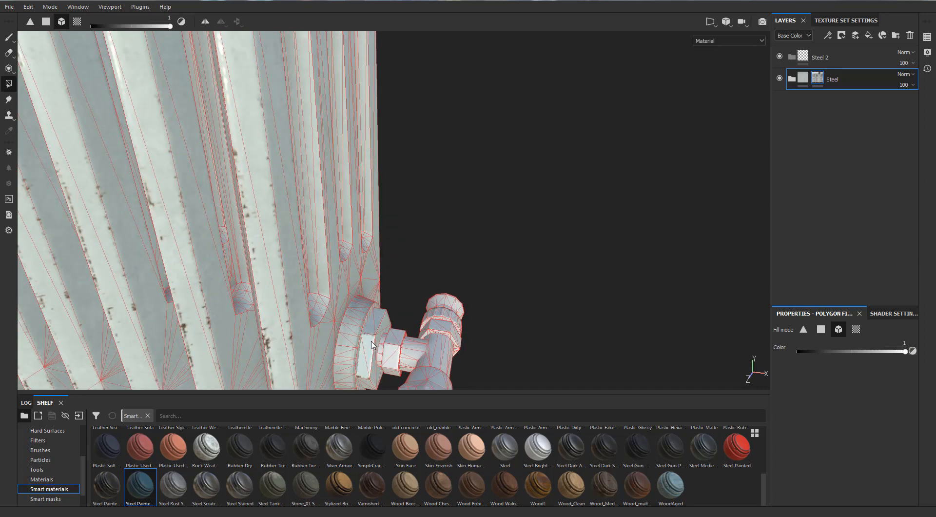
scroll(372, 345, up, 4)
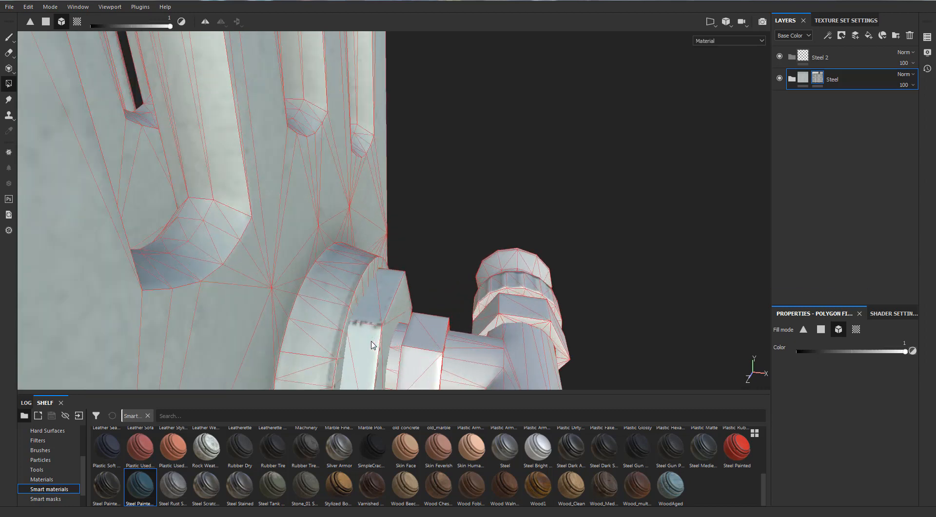
scroll(372, 345, down, 5)
scroll(372, 345, down, 8)
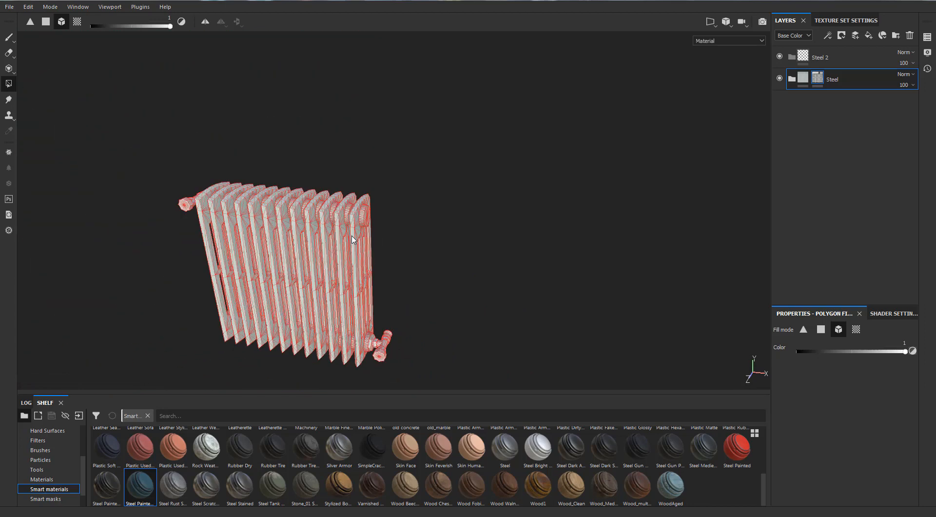
alt+drag(367, 230, 468, 213)
scroll(143, 235, up, 5)
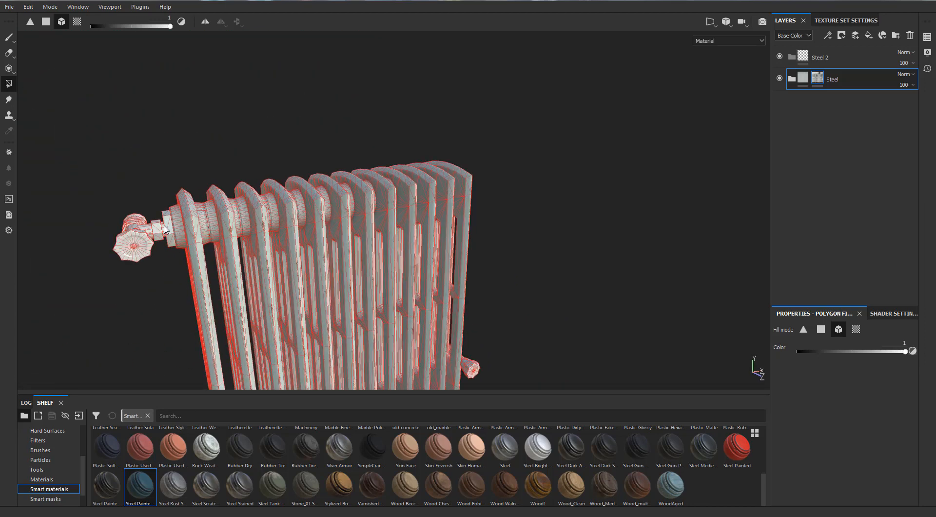
alt+drag(199, 233, 294, 235)
scroll(237, 230, up, 4)
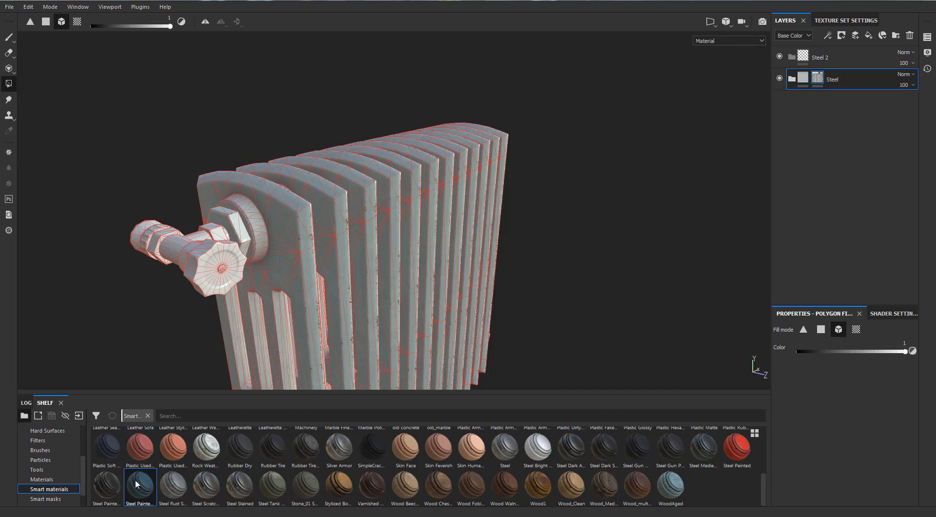
- Place the Steel Rust Surface smart material inside the Steel 2 folder
mouse_move(167, 494)
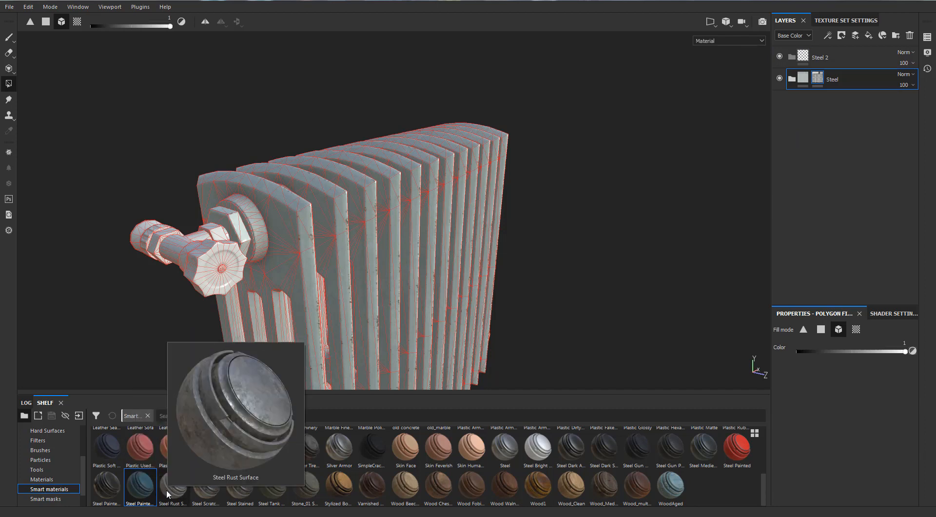
click(171, 487)
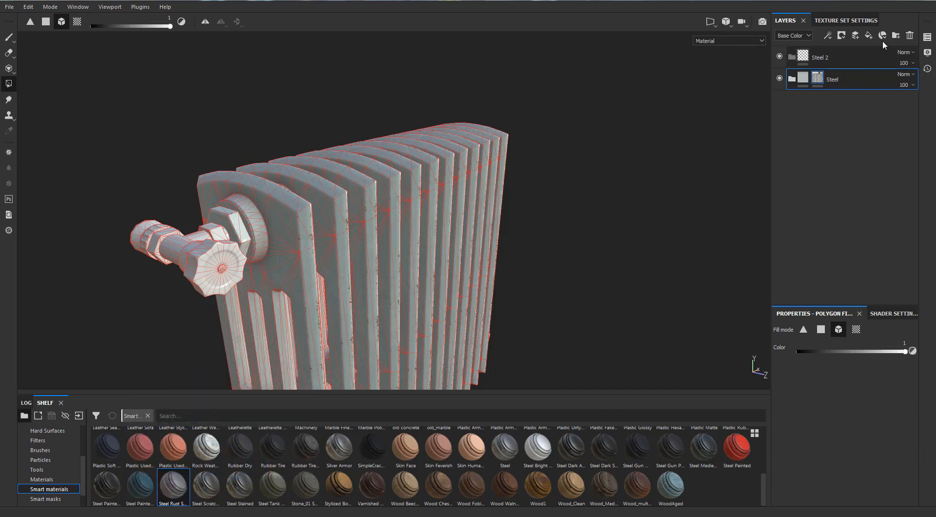
click(896, 35)
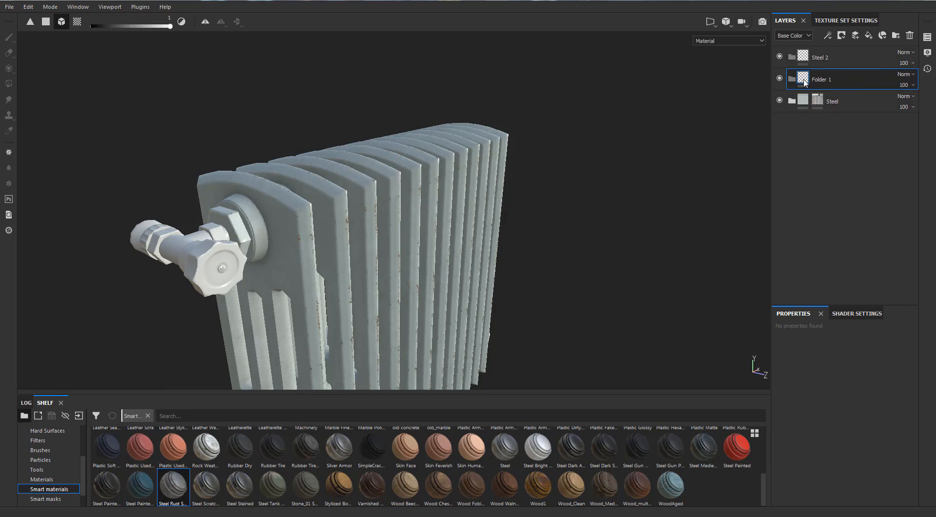
click(910, 38)
click(817, 61)
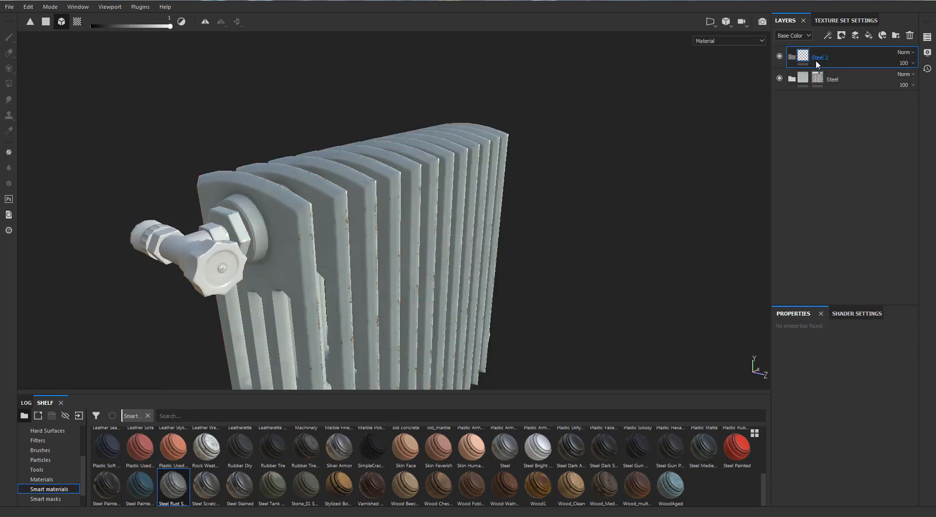
drag(181, 485, 827, 55)
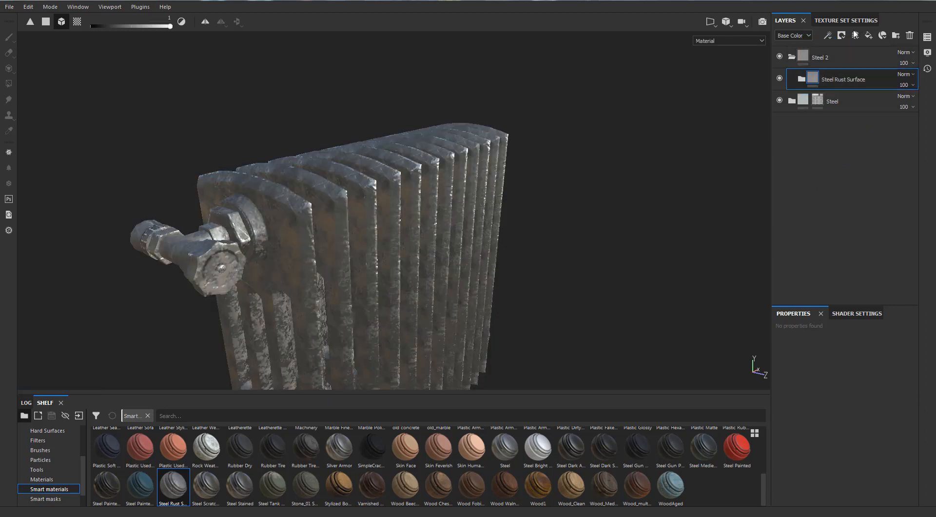
- Collapse the Steel 2 folder and add a black mask to it
click(791, 56)
right_click(809, 57)
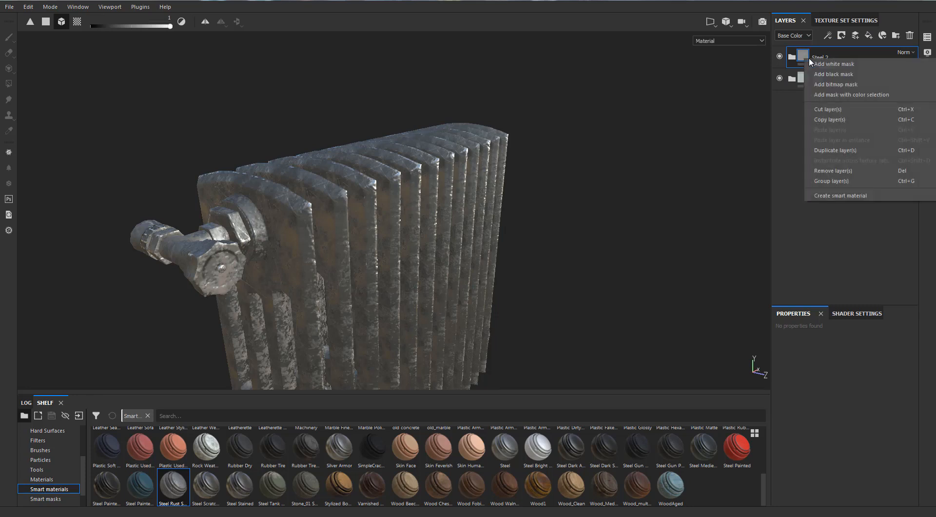
click(833, 74)
- Fill the upper valve's pipe parts and small hexagonal nut into the Steel 2 mask using Polygon Fill
key(4)
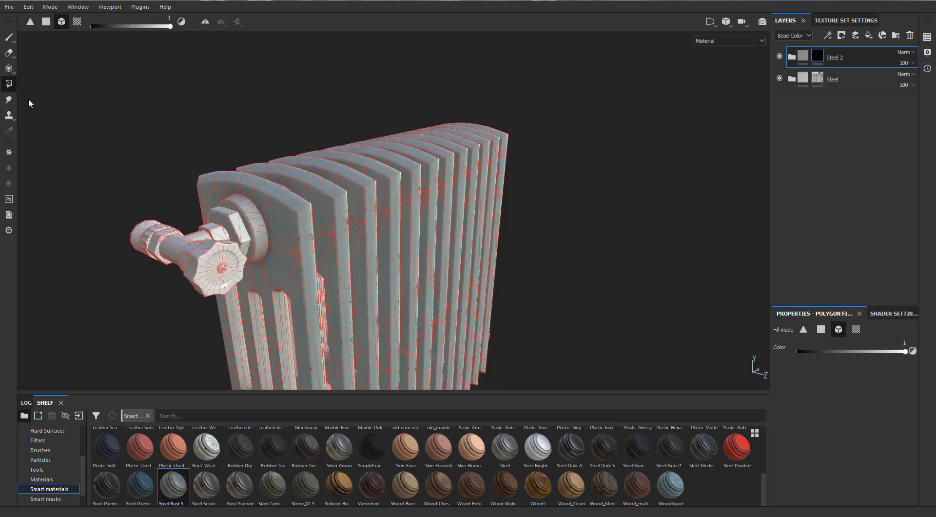
click(180, 245)
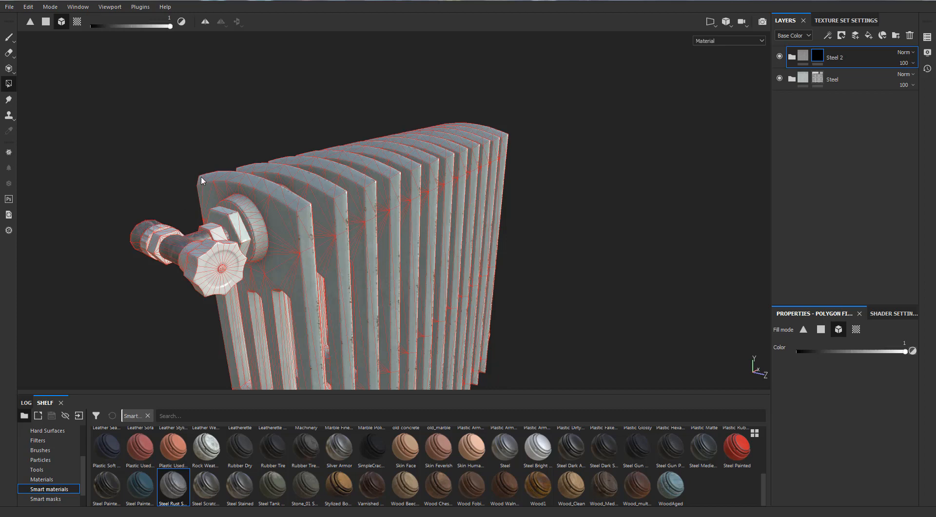
alt+drag(152, 161, 186, 187)
alt+drag(319, 193, 175, 277)
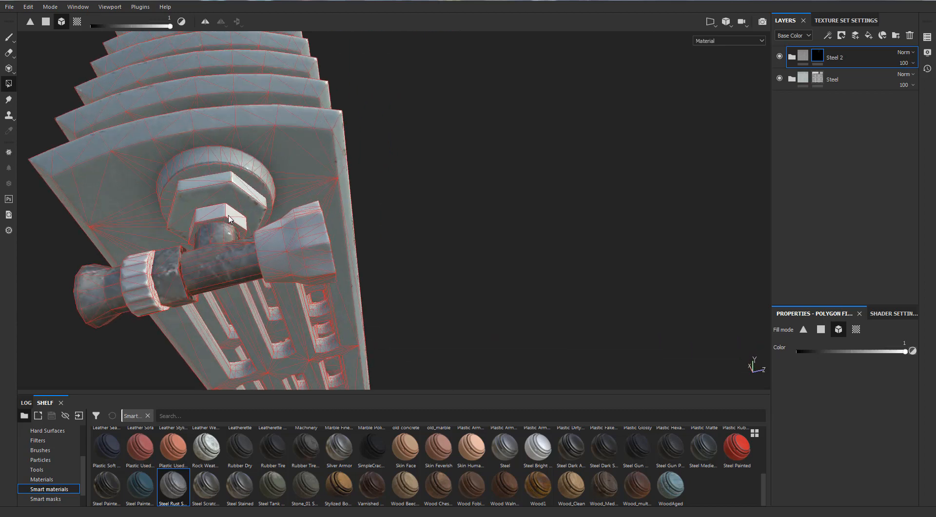
click(230, 220)
- Fill the lower valve's pipe parts and hexagonal nuts into the Steel 2 mask using Polygon Fill
scroll(230, 220, down, 8)
alt+drag(353, 205, 339, 274)
alt+middle_drag(339, 274, 263, 215)
scroll(357, 215, up, 4)
alt+drag(358, 215, 458, 215)
scroll(451, 223, up, 5)
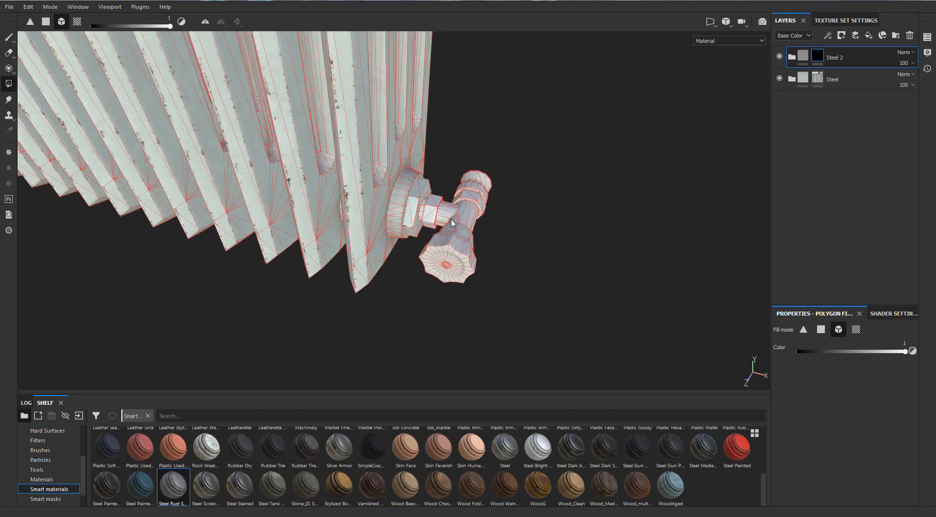
scroll(451, 223, up, 3)
click(440, 213)
click(428, 202)
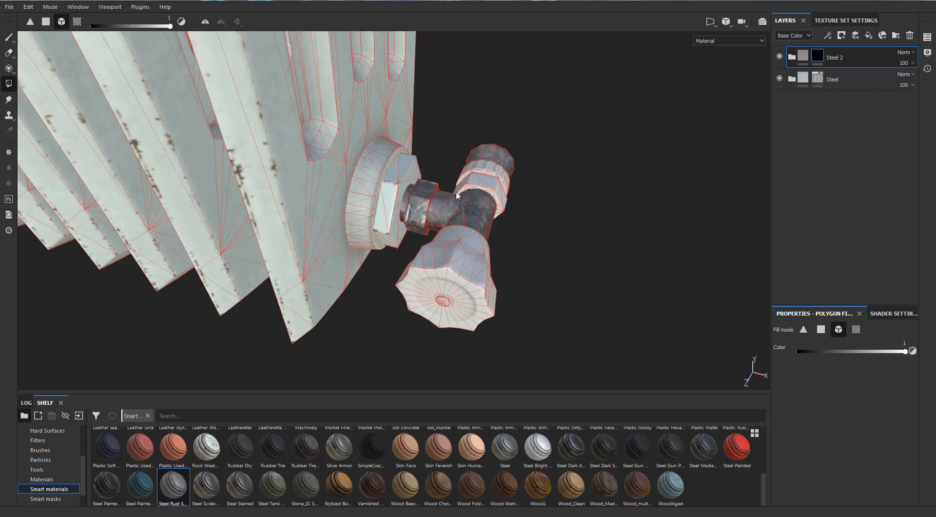
click(486, 189)
scroll(486, 189, down, 6)
alt+drag(484, 189, 410, 217)
scroll(465, 188, down, 2)
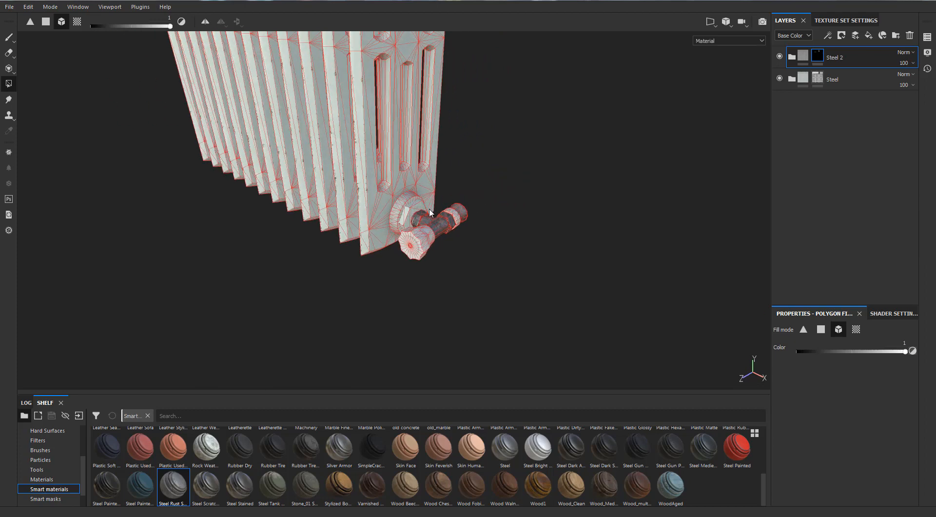
- Set Texture to 0.72 in the Mask Editor generator on the Rust layer's mask inside Steel Rust Surface
scroll(470, 234, up, 3)
scroll(471, 239, up, 2)
click(791, 58)
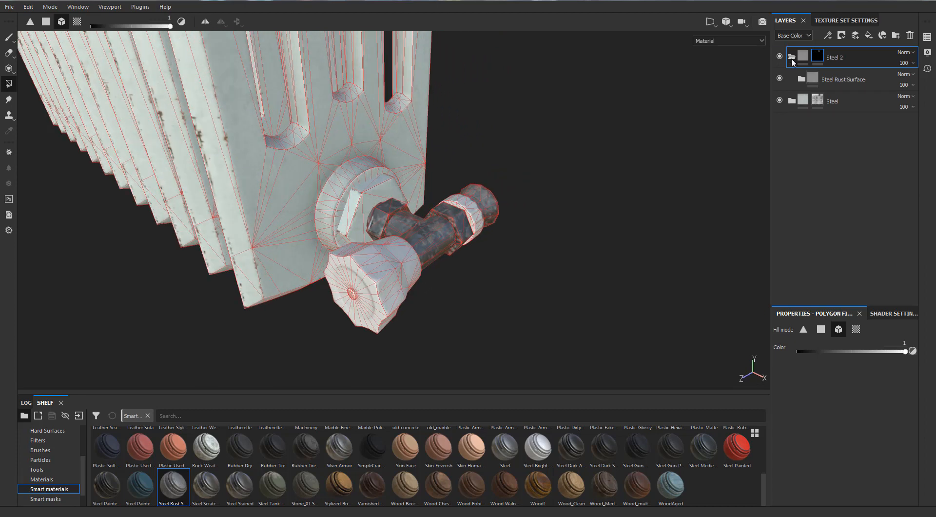
click(824, 81)
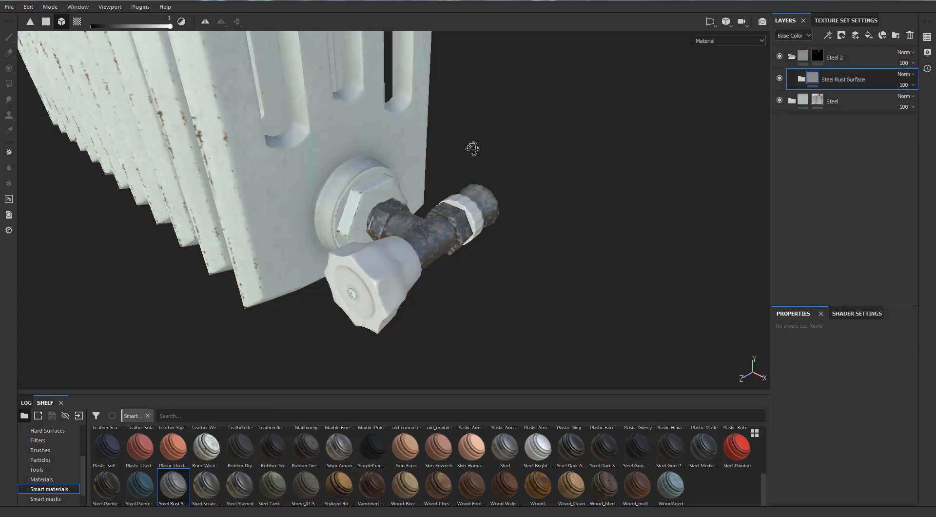
click(801, 79)
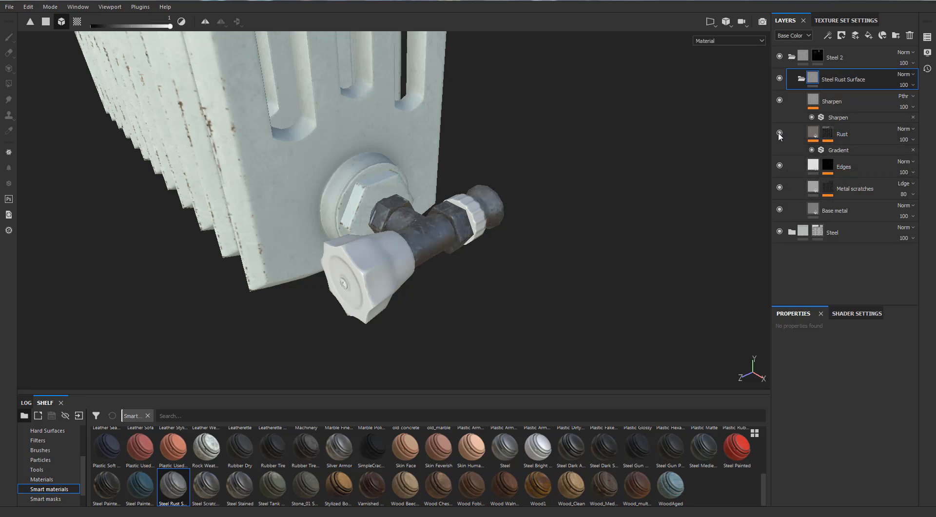
click(827, 137)
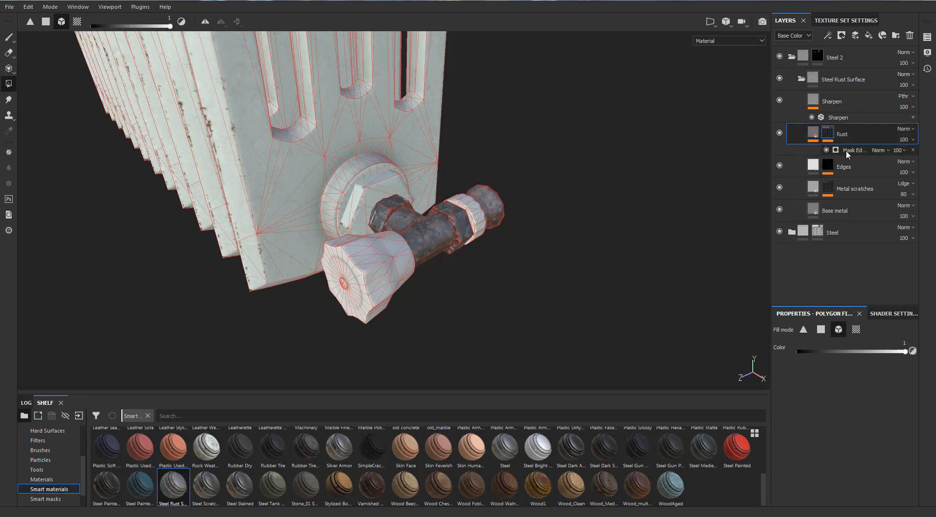
click(850, 150)
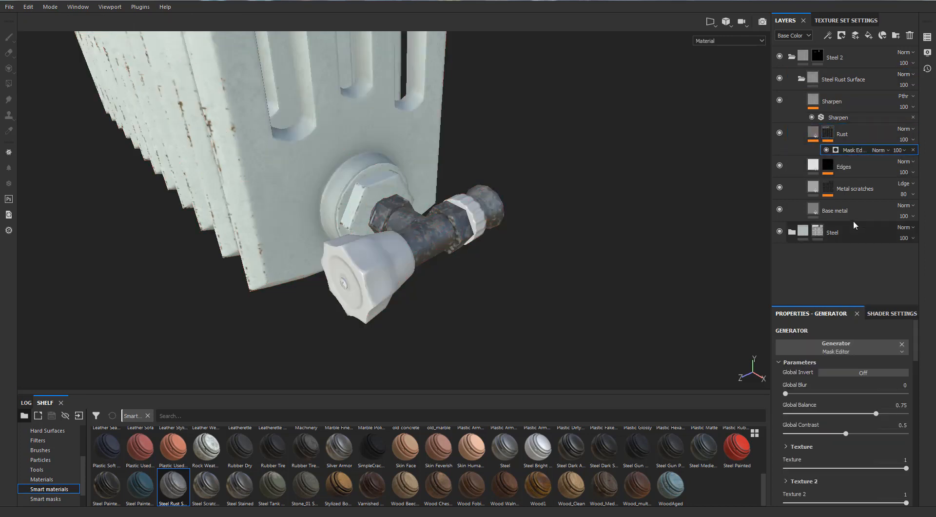
scroll(825, 419, down, 2)
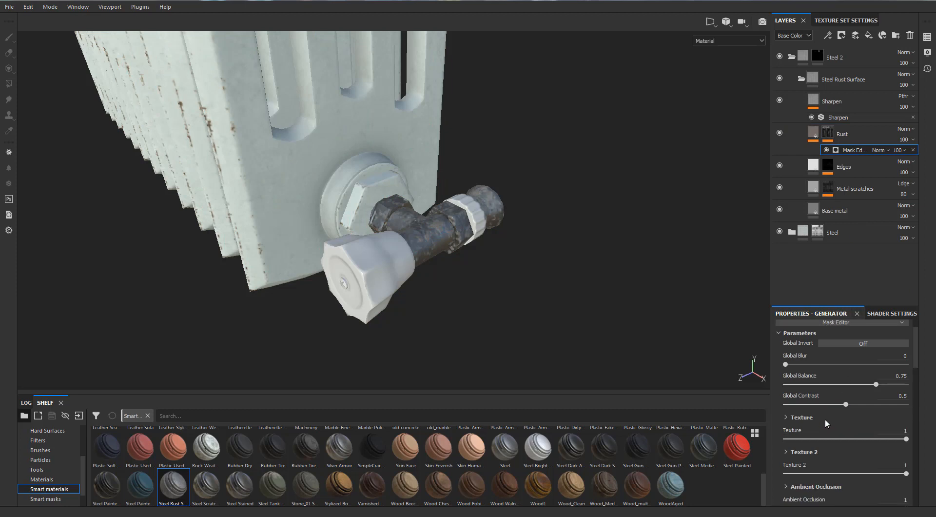
scroll(824, 419, up, 2)
scroll(825, 418, down, 2)
scroll(824, 419, down, 2)
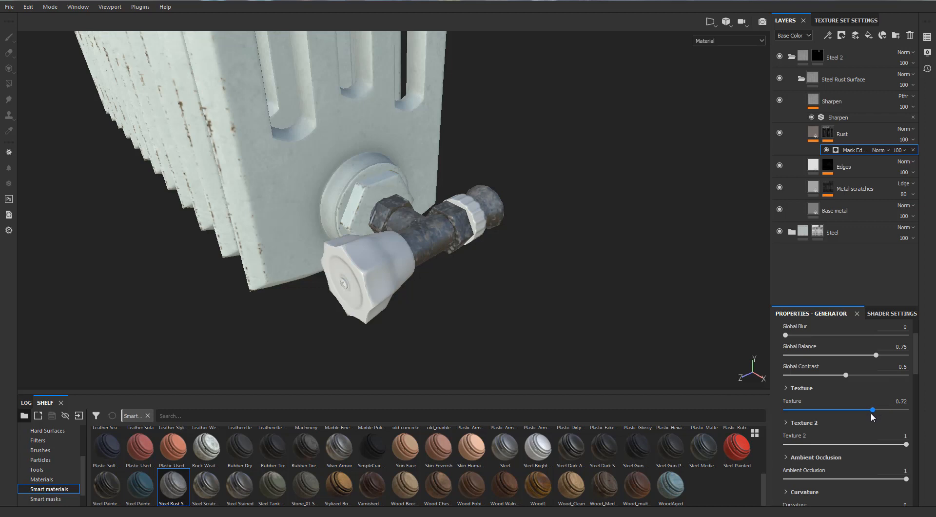
click(871, 410)
alt+drag(560, 204, 550, 222)
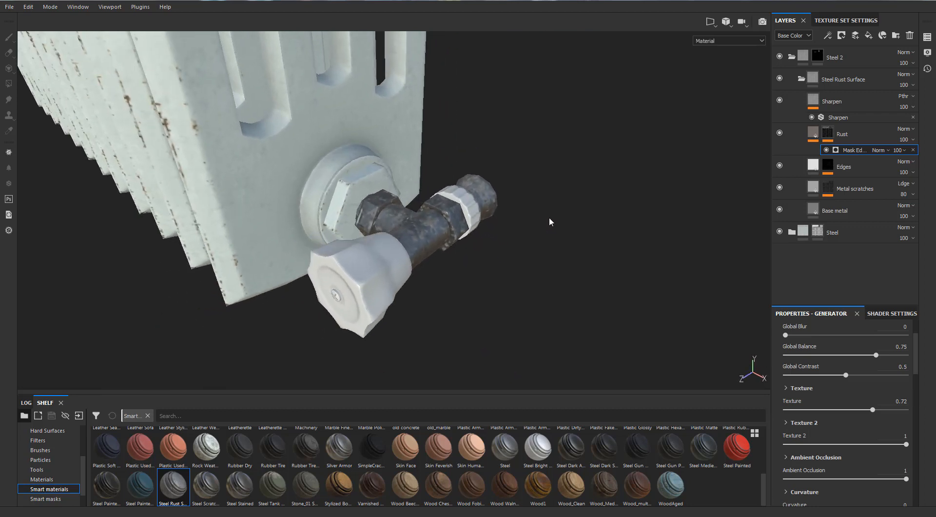
- Fill the screw at the centre of the lower valve's handle into the Steel 2 mask
click(817, 57)
key(4)
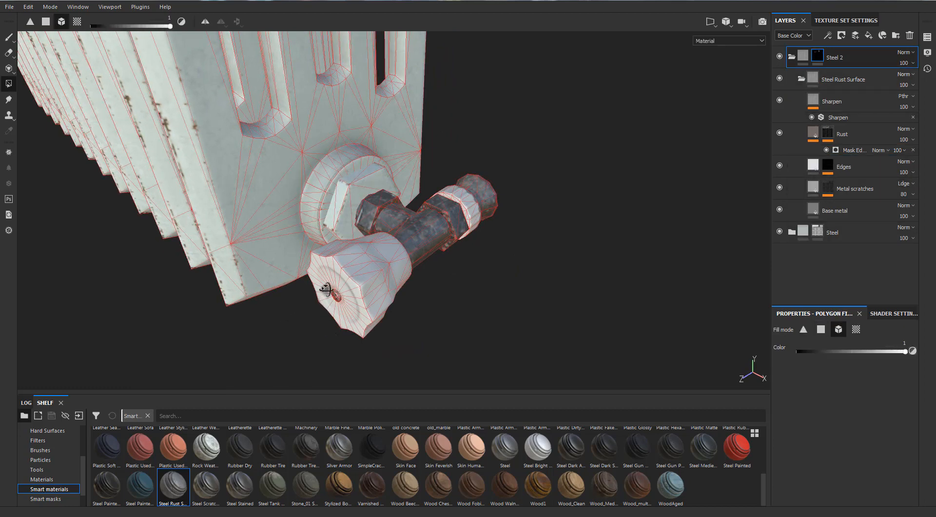
mouse_move(293, 318)
alt+mouse_down()
mouse_move(324, 290)
mouse_move(278, 320)
alt+mouse_up()
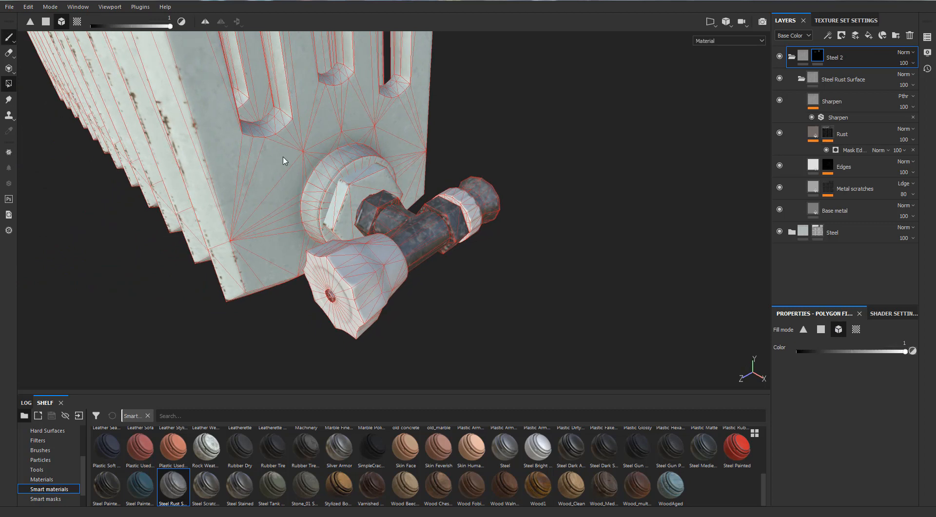
- Fill the screw at the centre of the upper valve's handle into the Steel 2 mask using Polygon Fill
key(1)
mouse_move(284, 161)
alt+mouse_down()
mouse_move(238, 182)
mouse_move(423, 183)
alt+mouse_up()
scroll(396, 182, down, 6)
alt+middle_drag(396, 187, 397, 181)
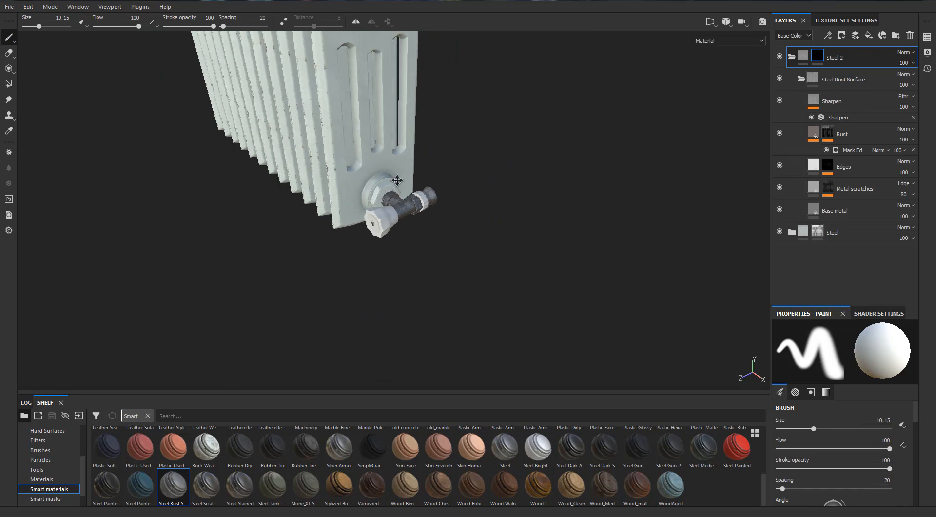
mouse_move(397, 180)
alt+mouse_down()
mouse_move(363, 199)
mouse_move(449, 145)
mouse_move(484, 190)
alt+mouse_up()
alt+middle_drag(485, 190, 673, 184)
scroll(488, 185, up, 5)
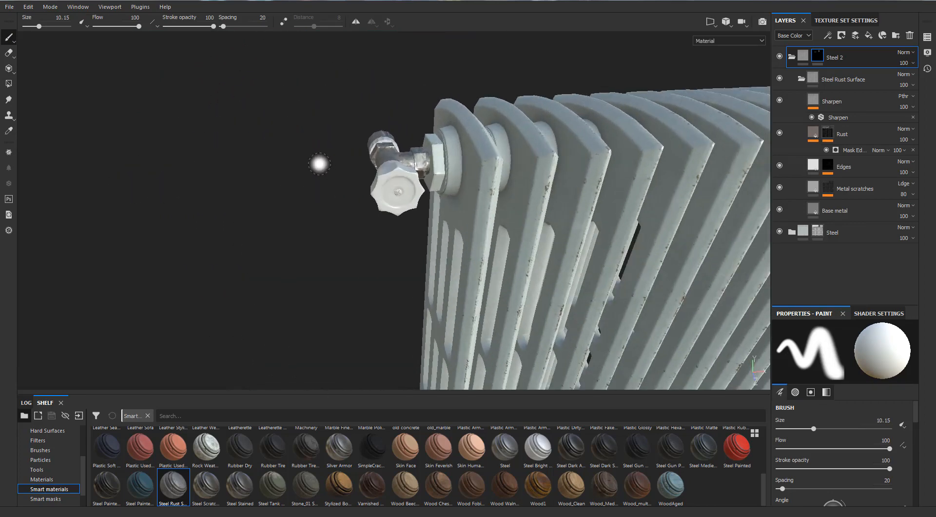
scroll(320, 162, up, 3)
alt+drag(324, 154, 378, 181)
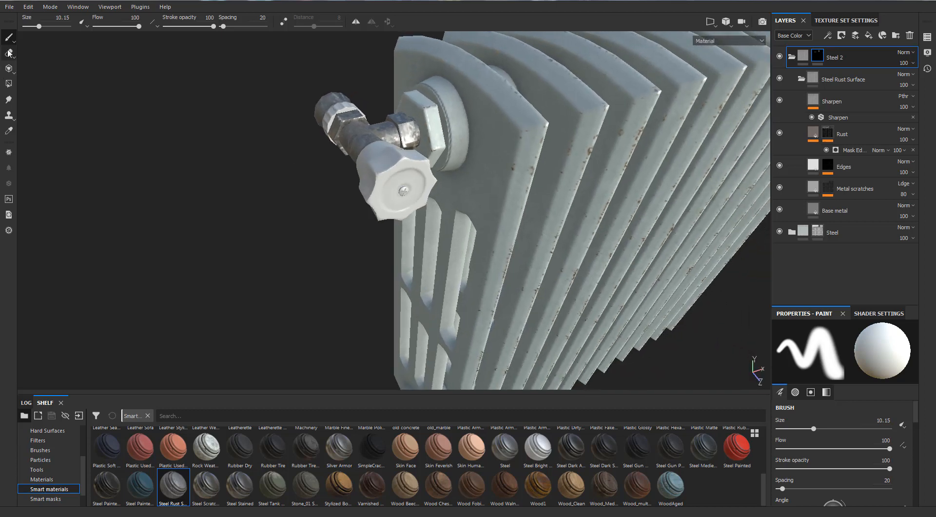
click(8, 98)
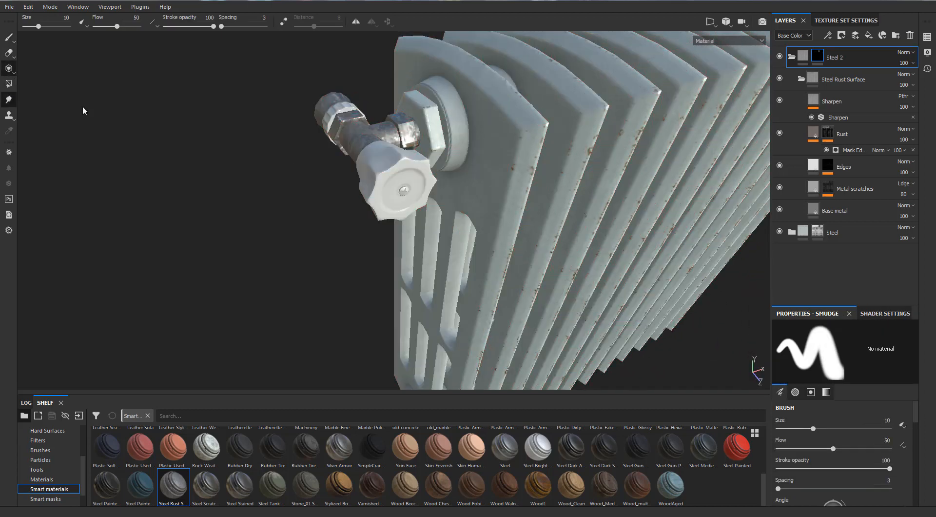
key(3)
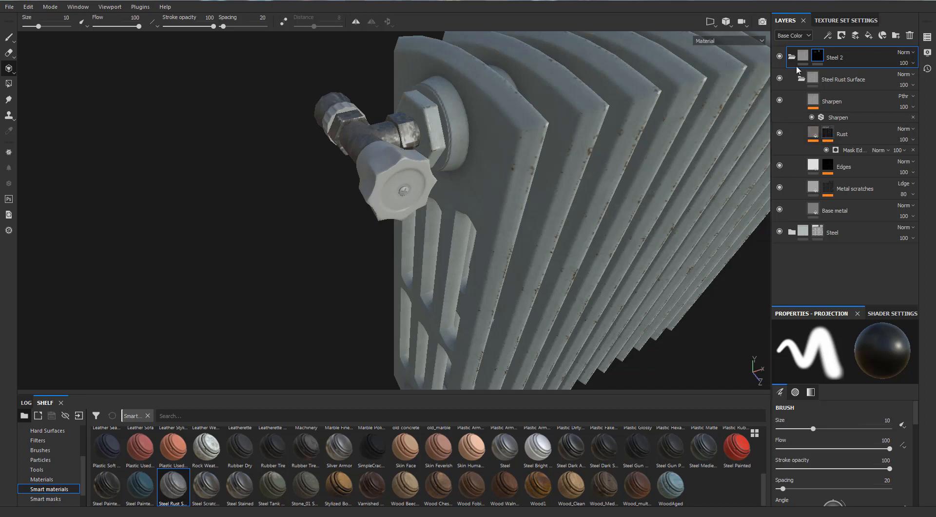
click(8, 84)
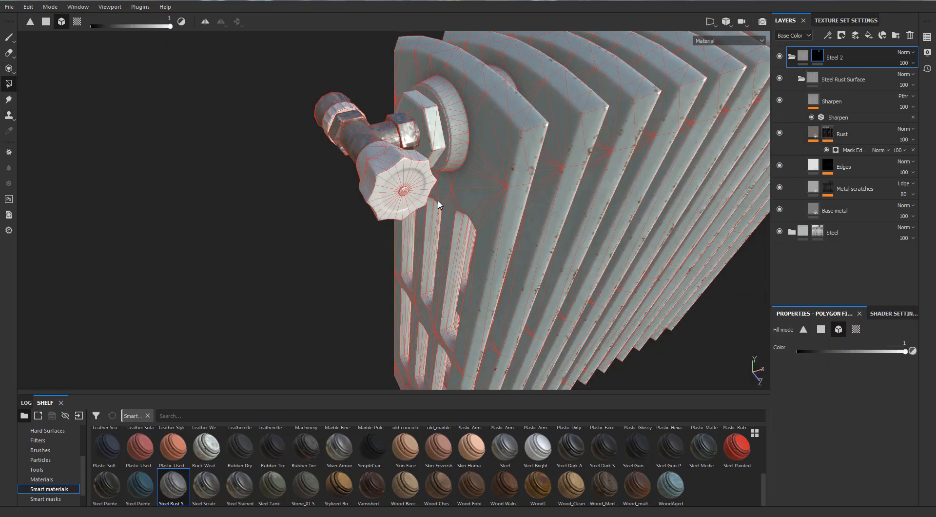
scroll(409, 191, up, 5)
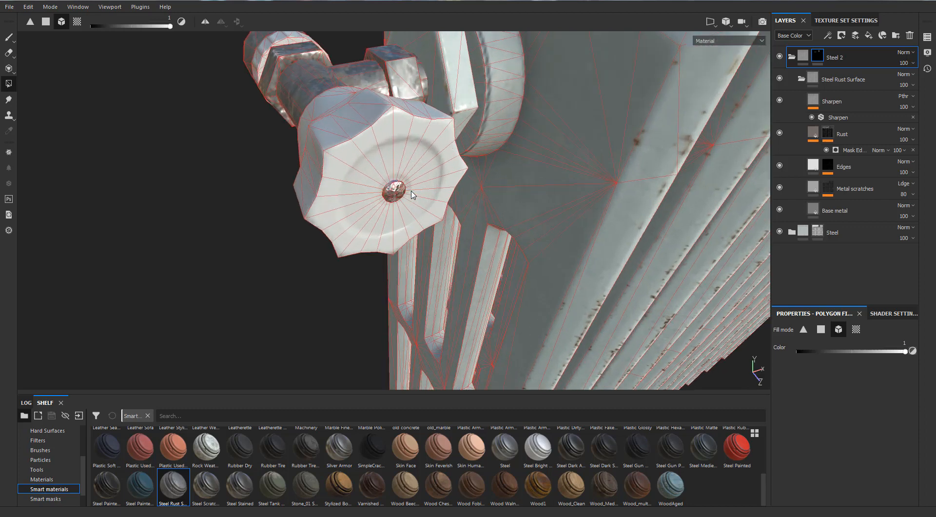
scroll(408, 193, down, 6)
scroll(409, 197, down, 1)
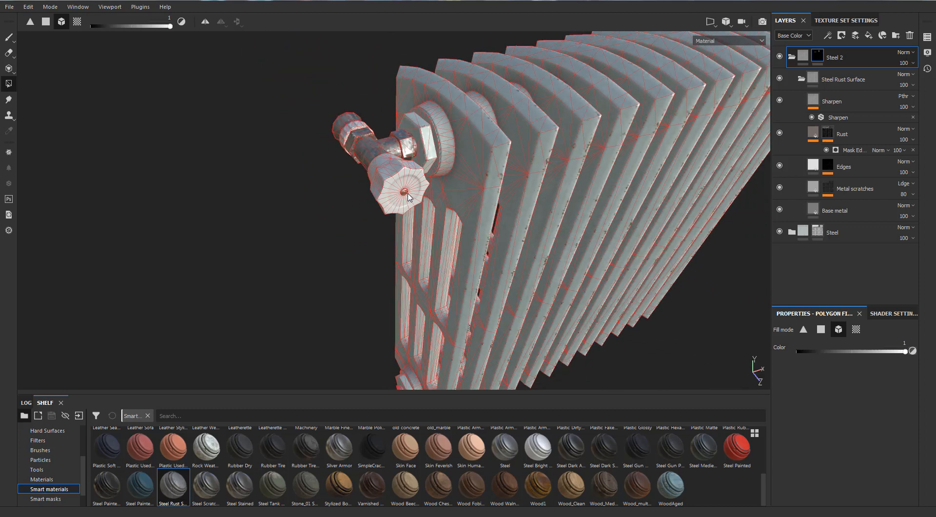
- Collapse the Steel 2 folder and add a new folder named Plastic above it
scroll(454, 184, down, 3)
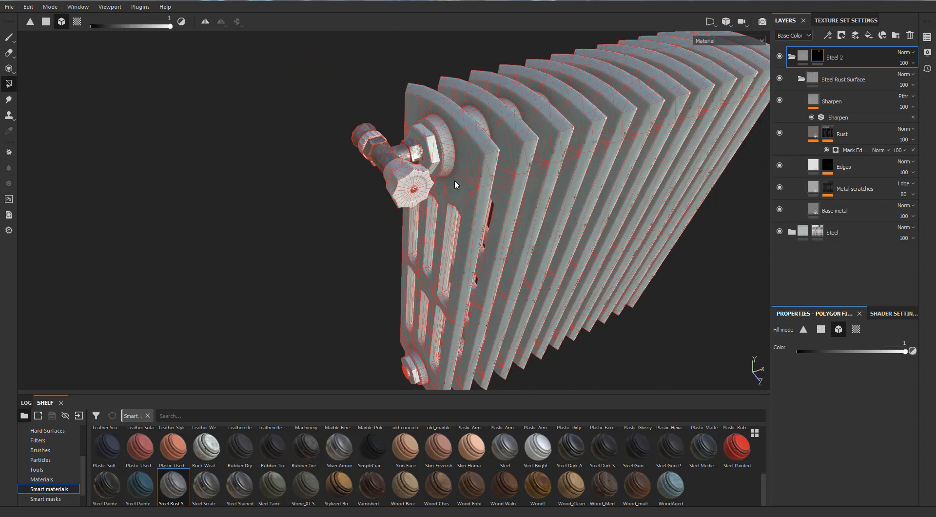
scroll(735, 137, down, 1)
alt+drag(458, 133, 744, 75)
click(791, 57)
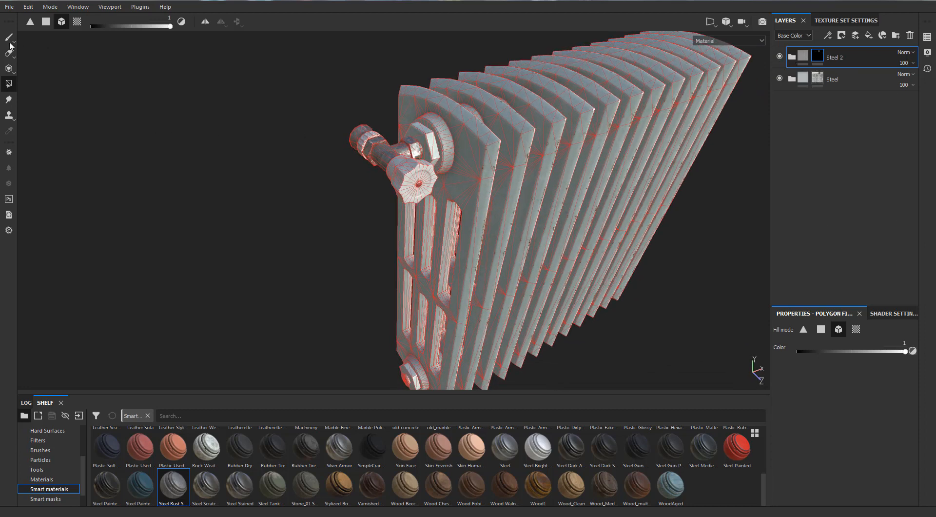
mouse_move(326, 205)
alt+mouse_down()
mouse_move(409, 203)
mouse_move(288, 194)
alt+mouse_up()
click(896, 36)
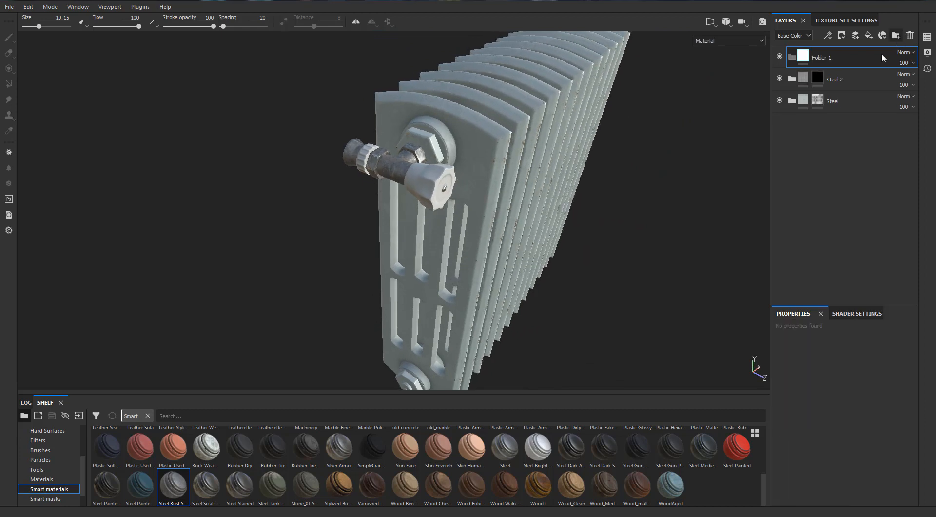
double_click(818, 58)
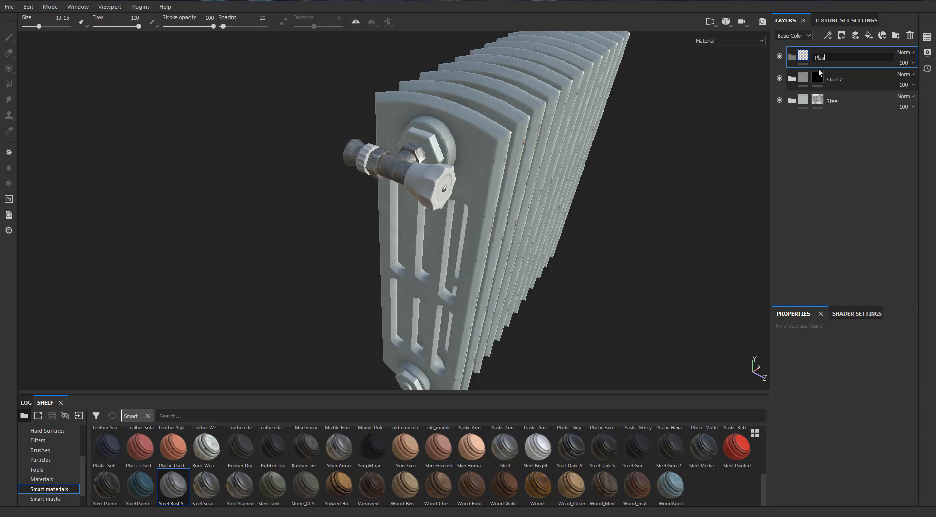
text(Plastic)
key(Return)
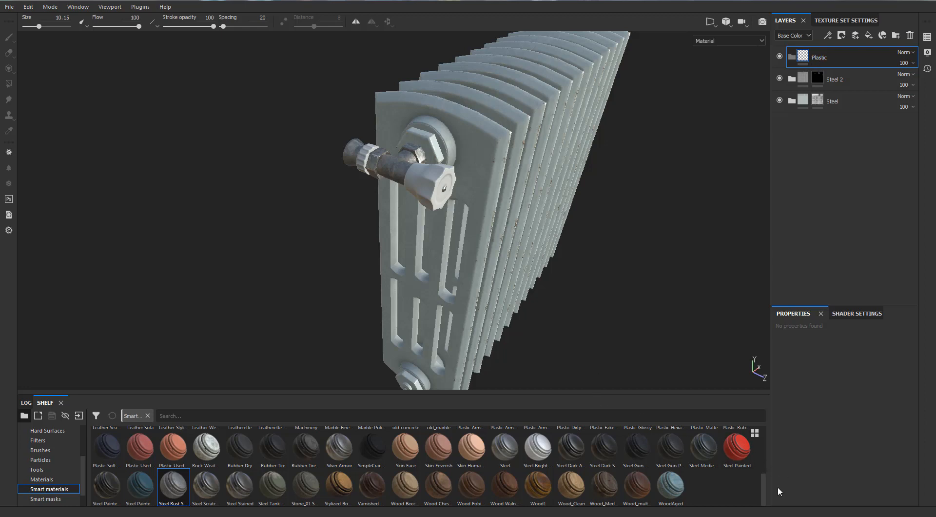
- Place the Plastic Glossy smart material inside the Plastic folder
scroll(763, 478, up, 2)
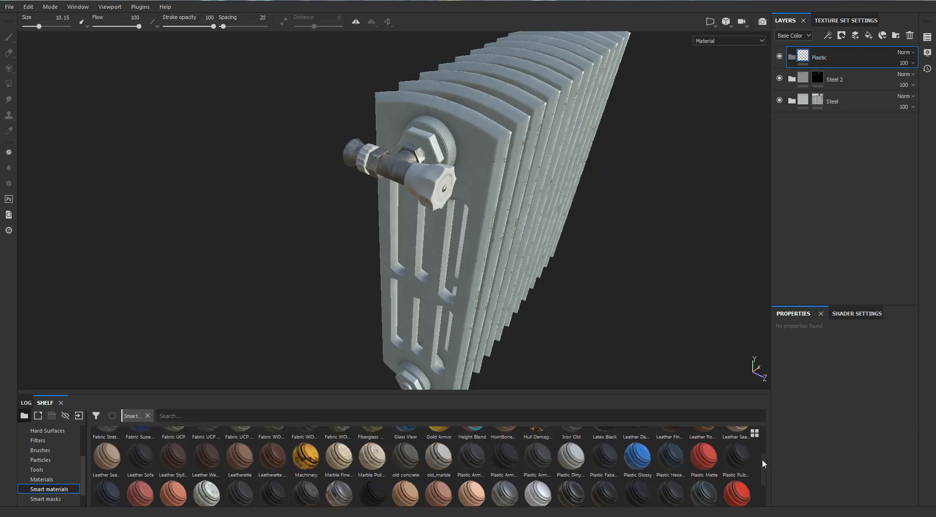
drag(637, 480, 823, 61)
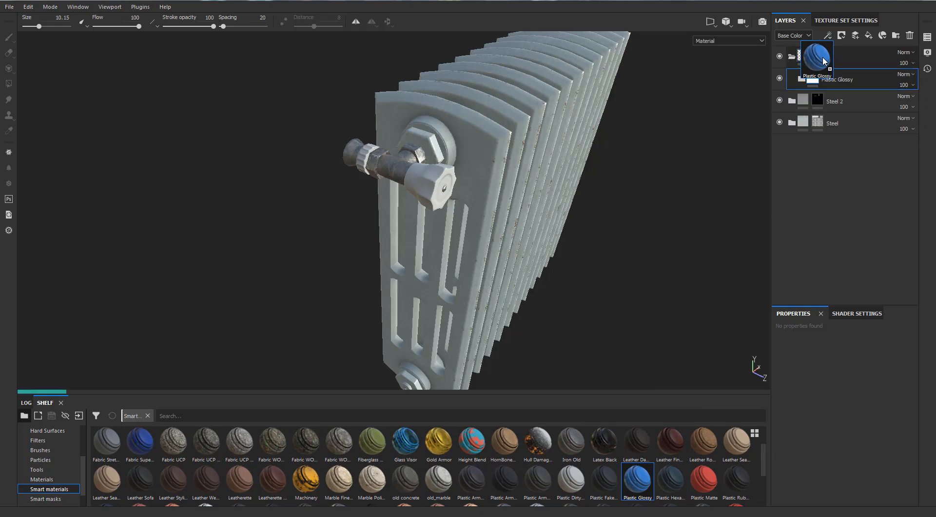
drag(824, 61, 824, 61)
scroll(476, 124, down, 3)
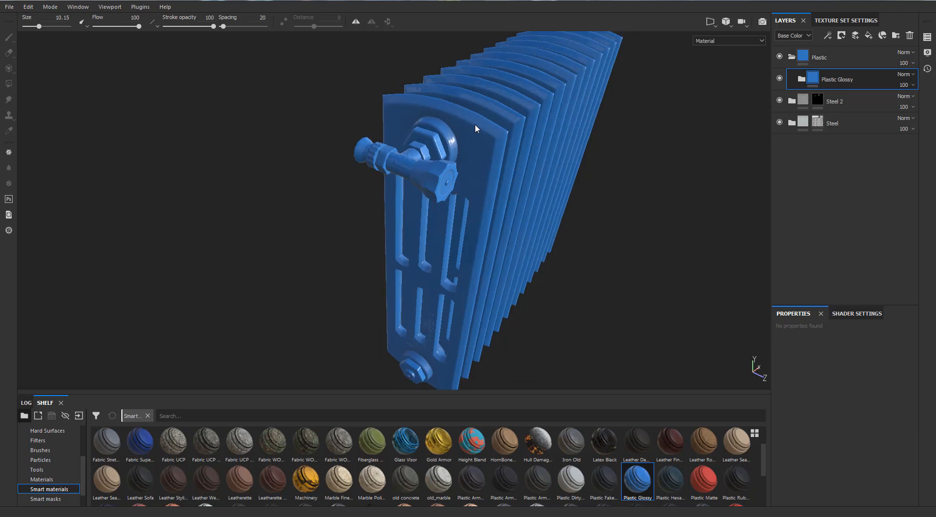
alt+drag(488, 125, 442, 104)
scroll(447, 140, up, 3)
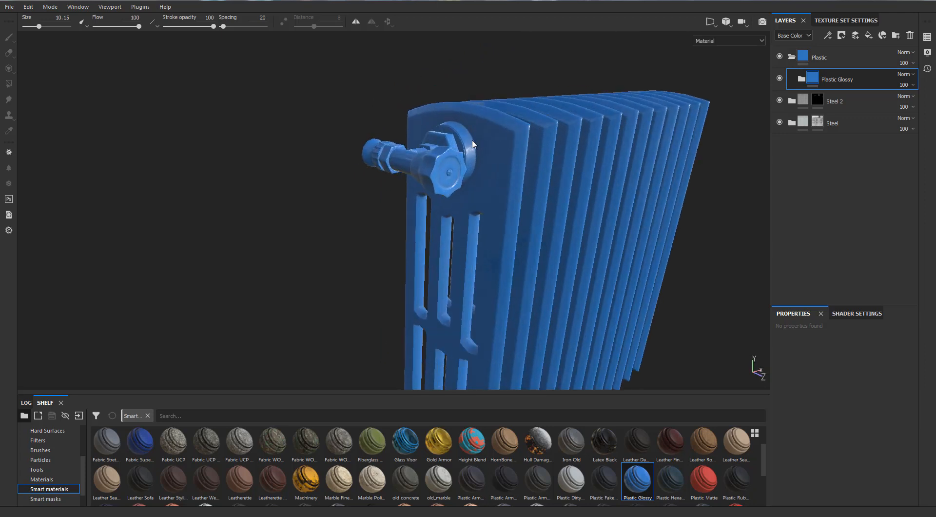
- Add a black mask to the Plastic folder
click(814, 56)
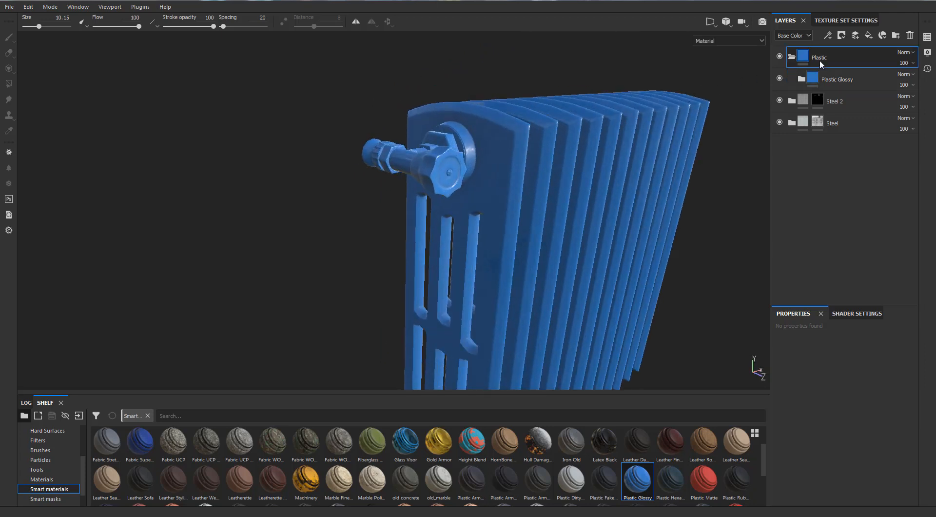
right_click(819, 60)
click(821, 77)
- Fill the upper valve's handle and ribbed ring into the Plastic mask using Polygon Fill
click(8, 84)
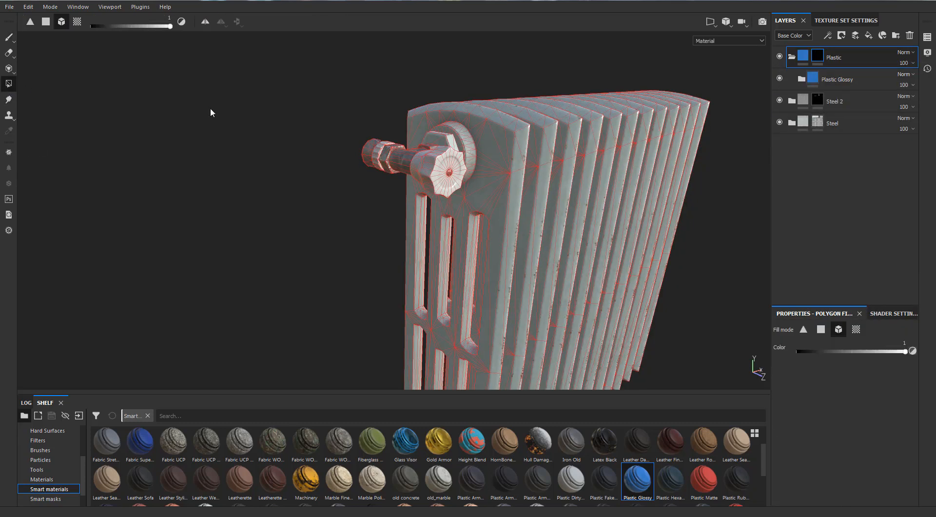
click(427, 163)
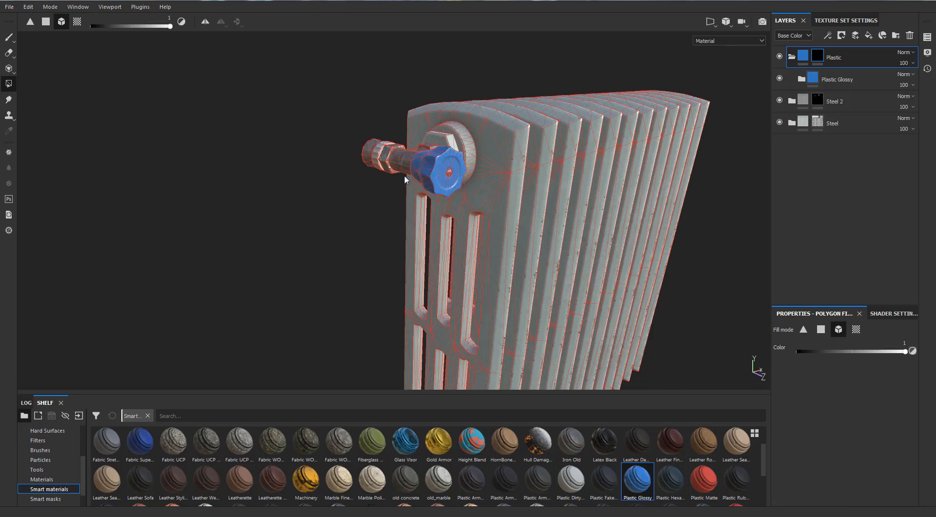
alt+drag(345, 206, 376, 158)
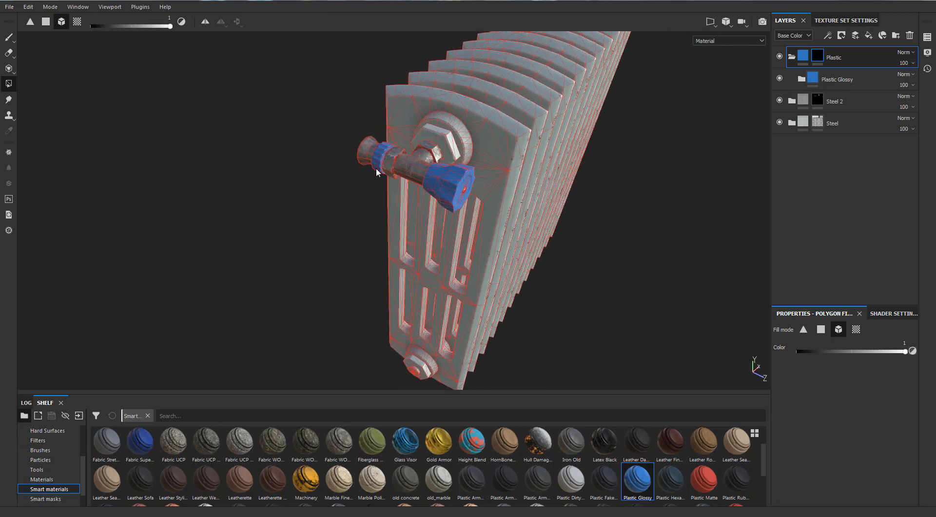
- Fill the lower valve's handle and ring into the Plastic folder's black mask using Polygon Fill
scroll(377, 168, down, 5)
alt+drag(575, 184, 407, 188)
alt+middle_drag(402, 184, 209, 99)
scroll(452, 250, up, 6)
alt+middle_drag(466, 298, 424, 259)
scroll(458, 254, up, 2)
alt+drag(470, 253, 395, 264)
alt+middle_drag(407, 266, 420, 254)
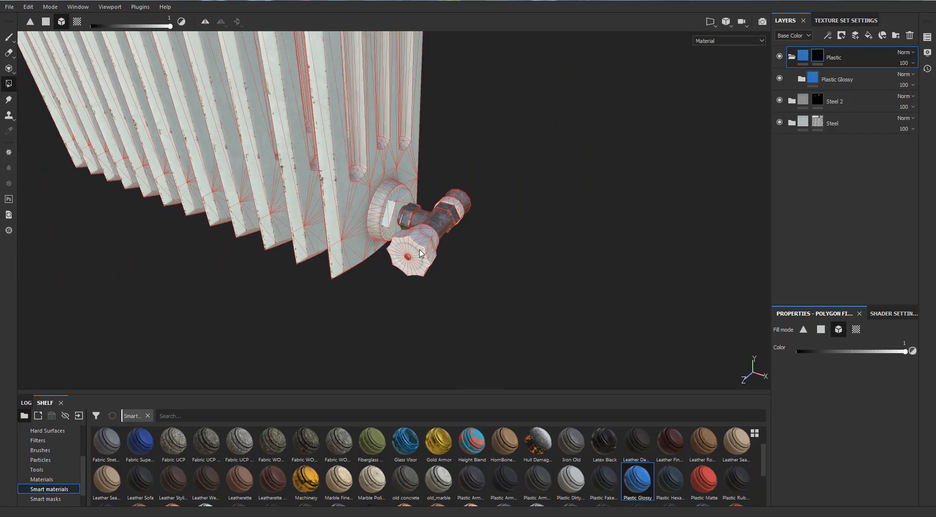
click(420, 253)
click(458, 210)
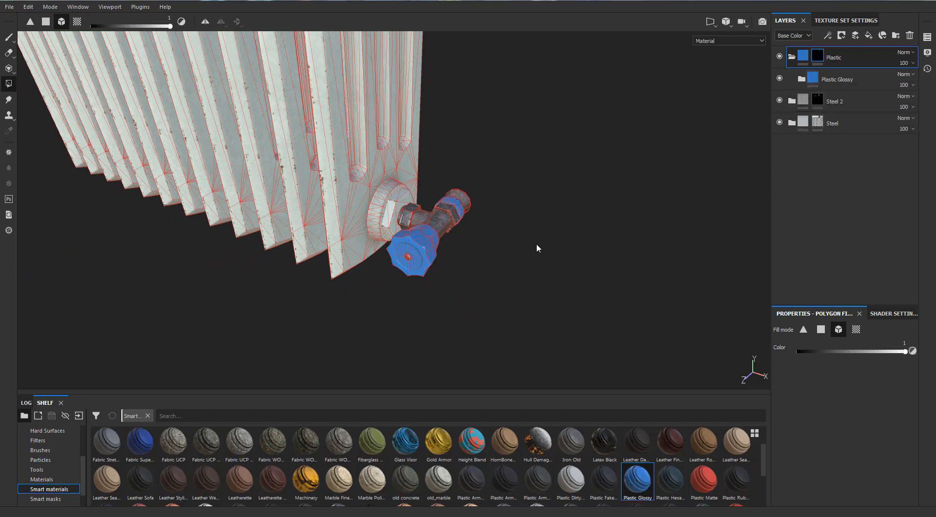
click(803, 60)
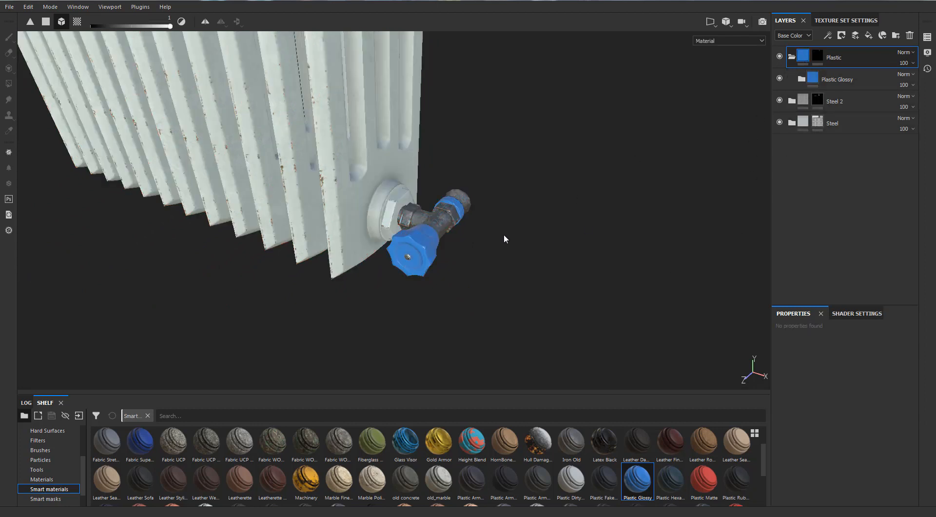
alt+drag(504, 233, 419, 335)
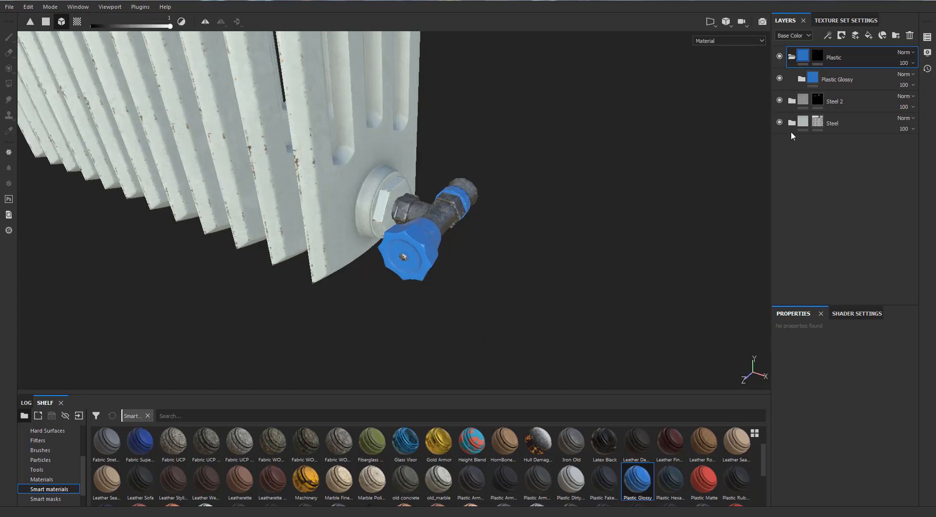
- Set the Plastic Base layer's base color to the pale gray-green sampled from the radiator body, and collapse the Plastic Glossy and Plastic folders
click(812, 79)
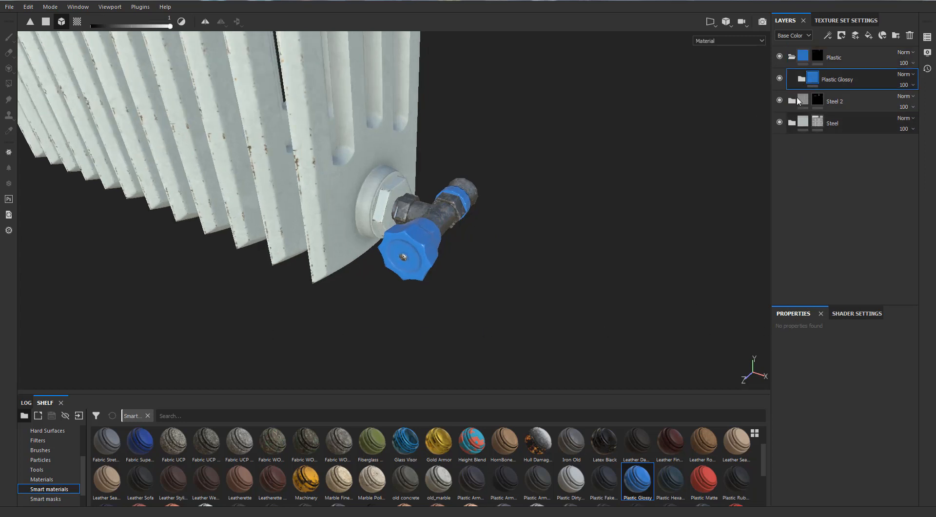
click(802, 79)
click(813, 143)
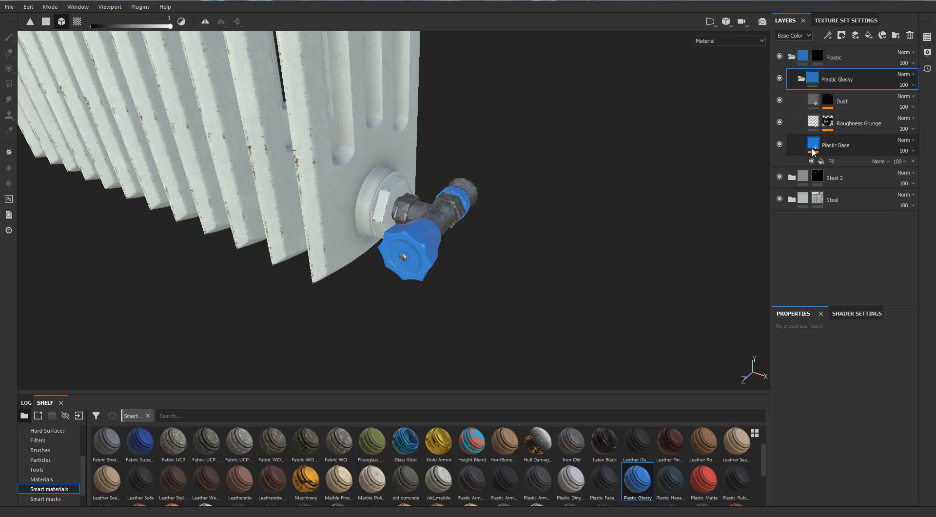
click(815, 401)
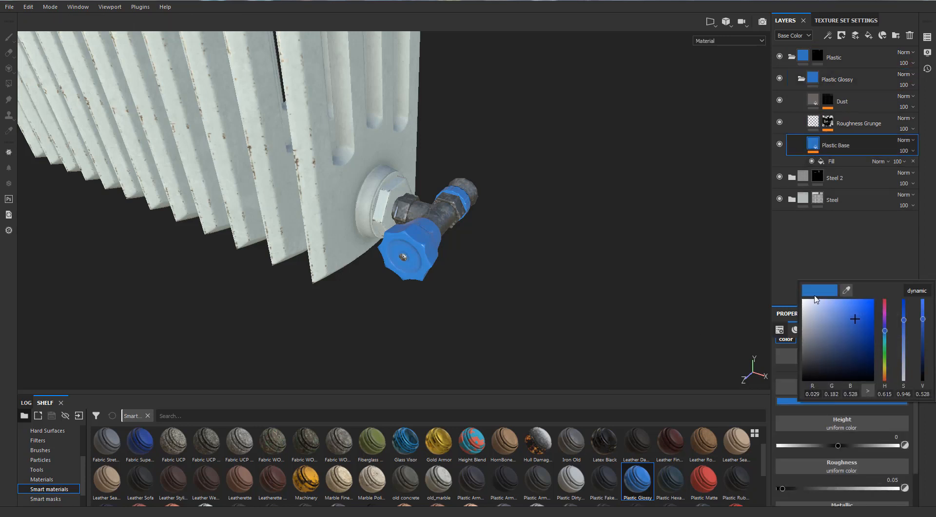
drag(844, 290, 341, 204)
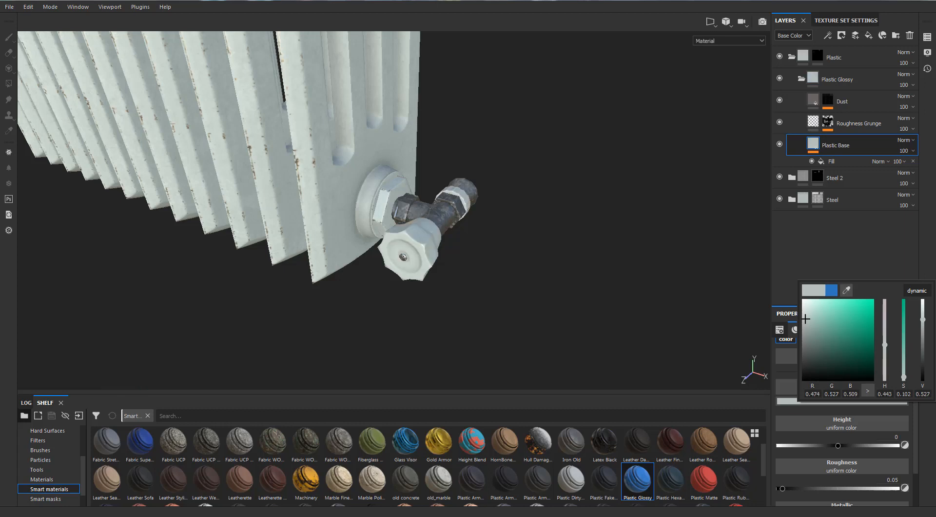
right_click(650, 224)
click(503, 227)
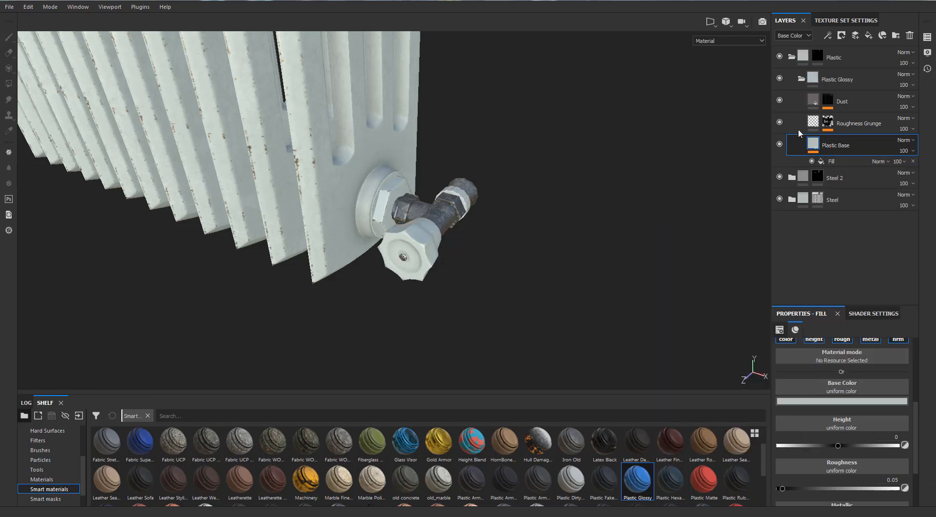
click(800, 79)
click(793, 59)
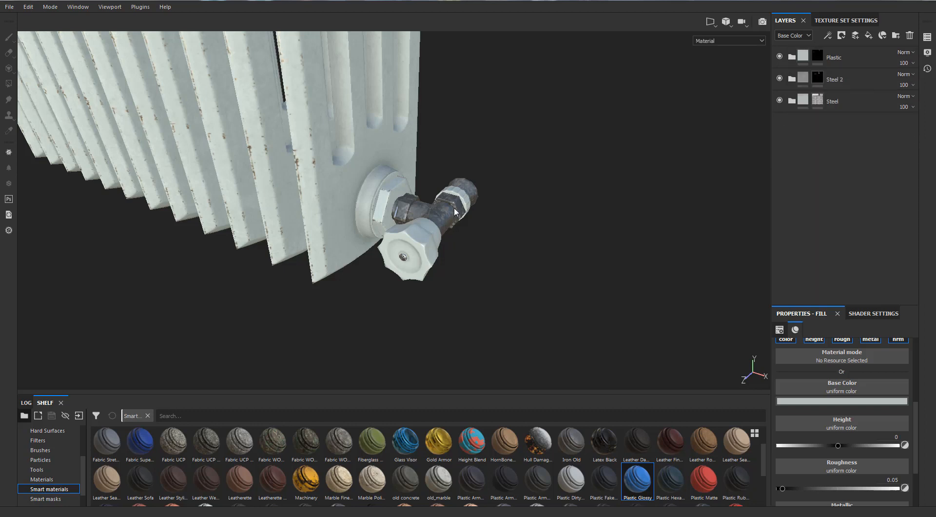
- Inspect the white plastic valve parts up close and the textured radiator from several sides under different lighting
scroll(435, 189, down, 3)
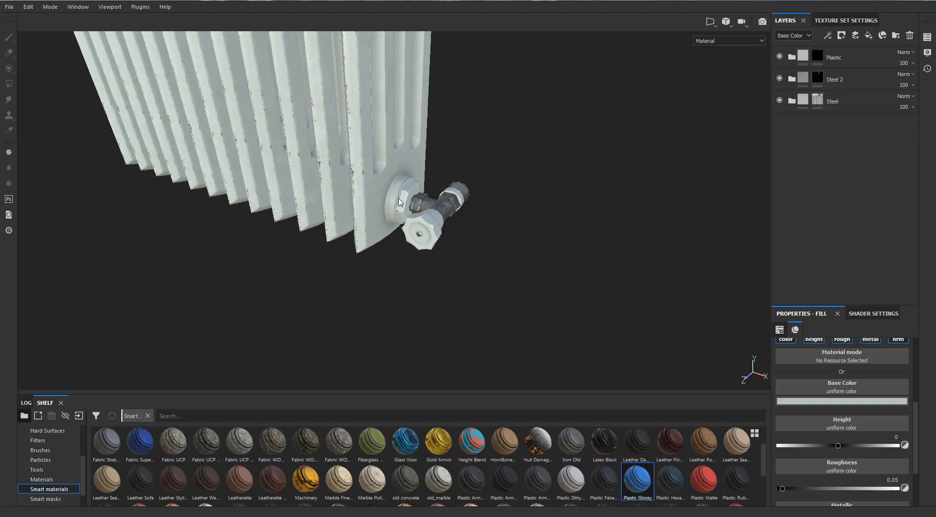
scroll(398, 202, up, 6)
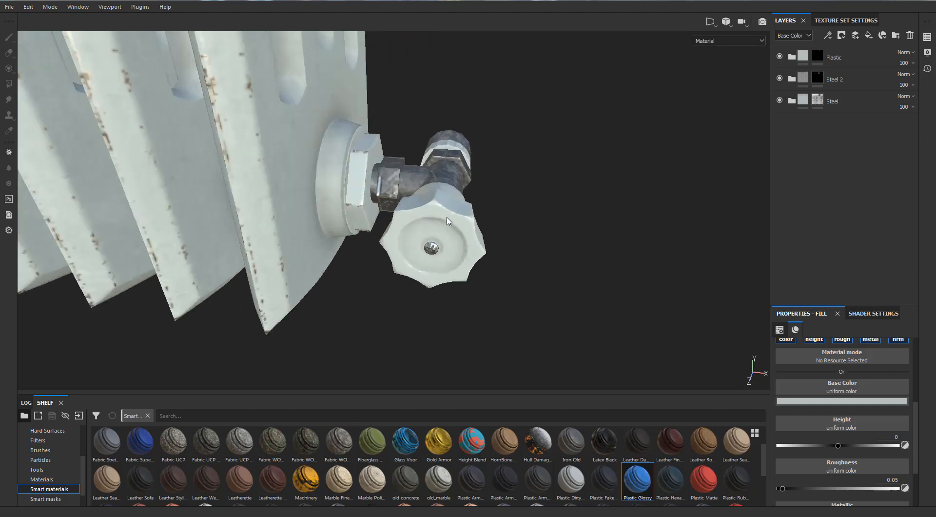
alt+drag(448, 220, 496, 216)
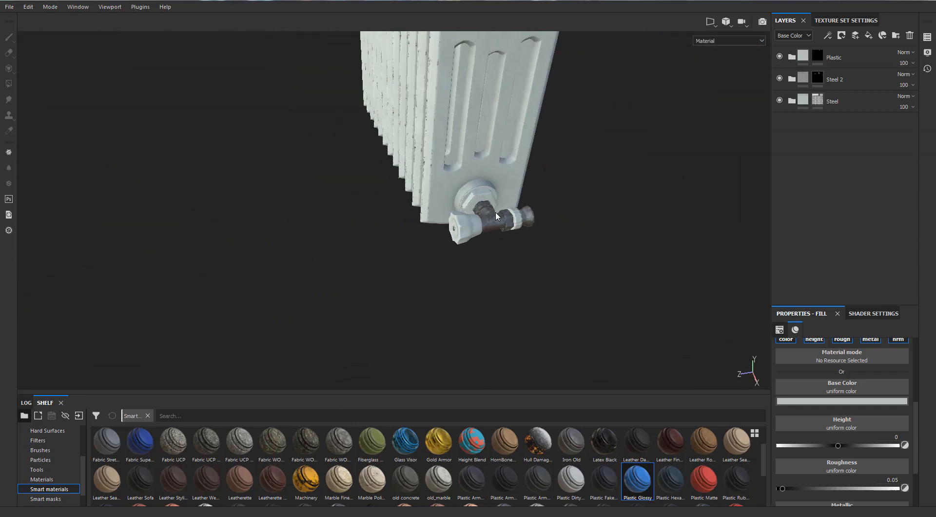
scroll(497, 216, down, 3)
alt+middle_drag(441, 232, 432, 361)
alt+drag(382, 176, 255, 181)
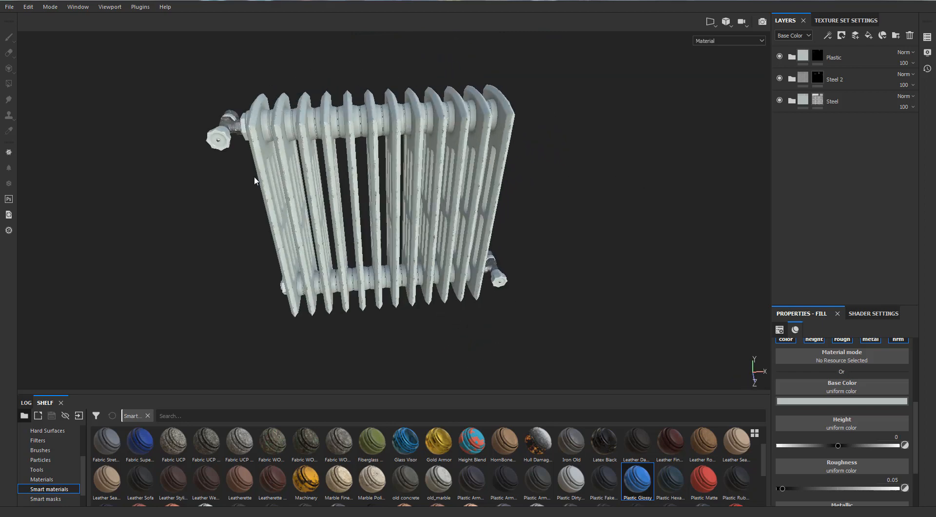
alt+middle_drag(235, 171, 317, 204)
alt+right_drag(317, 205, 439, 194)
alt+drag(517, 187, 316, 178)
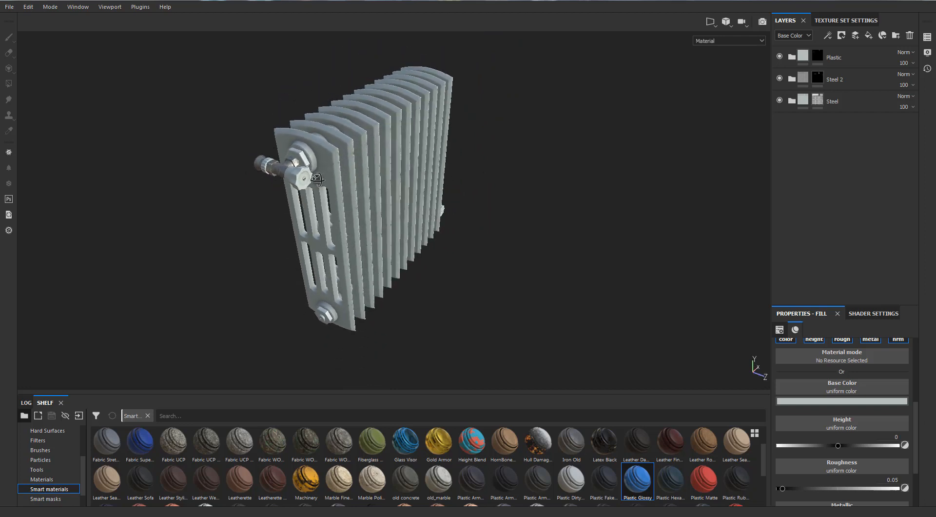
alt+drag(381, 196, 429, 151)
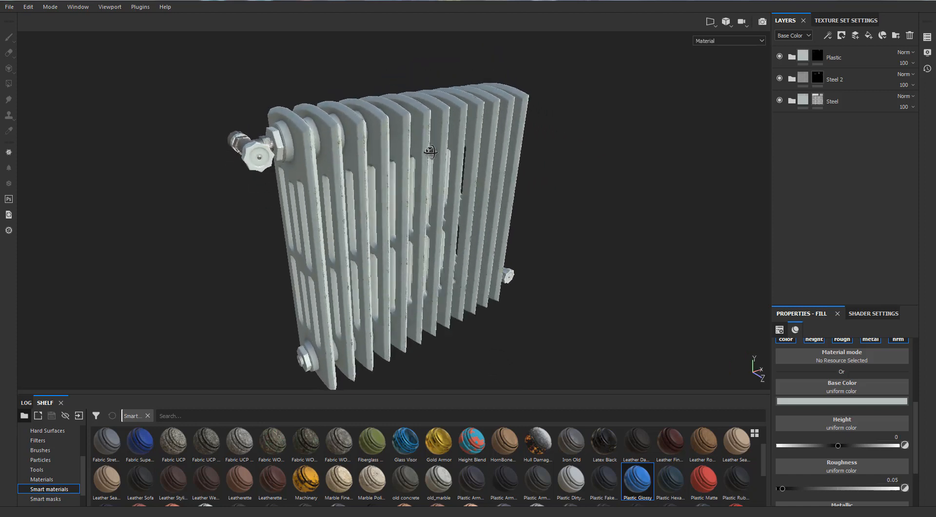
alt+drag(430, 161, 509, 150)
mouse_move(531, 146)
shift+right_down()
mouse_move(515, 146)
mouse_move(523, 144)
shift+right_up()
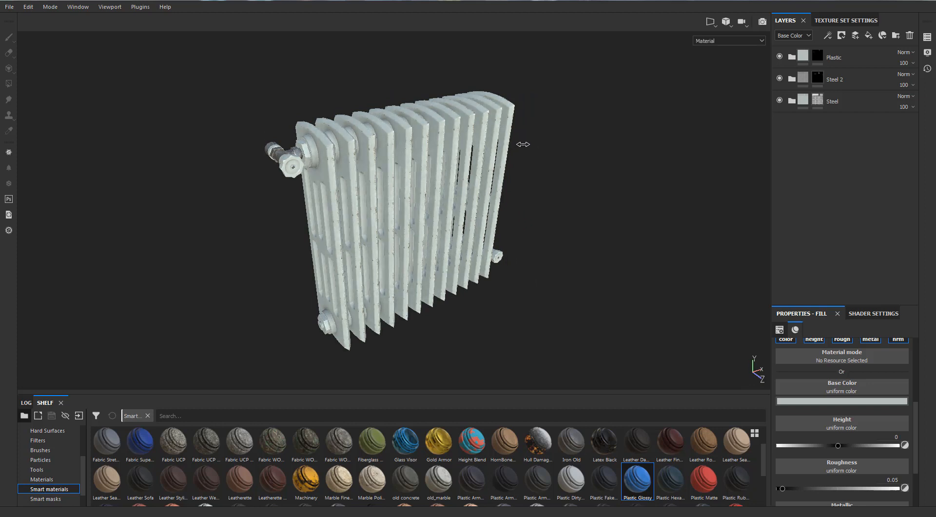
- Switch from painting to rendering mode to render the textured radiator
key(F10)
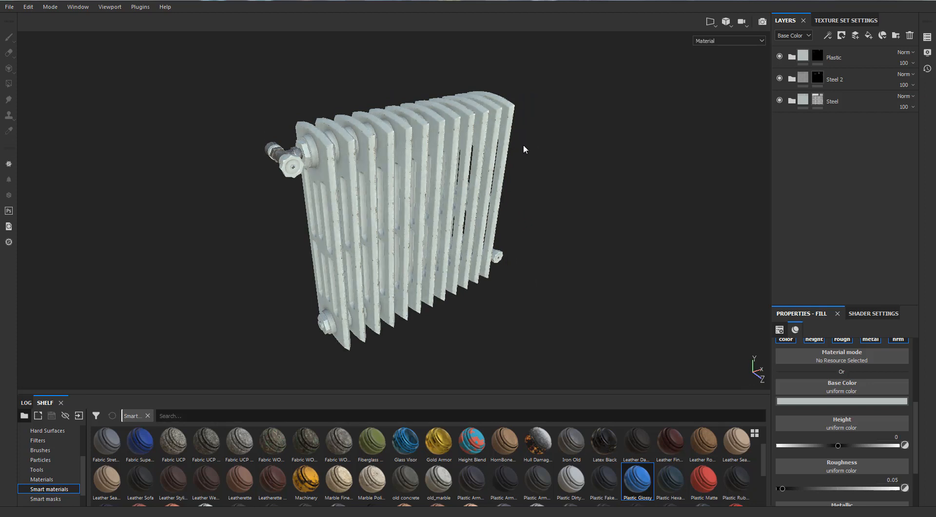